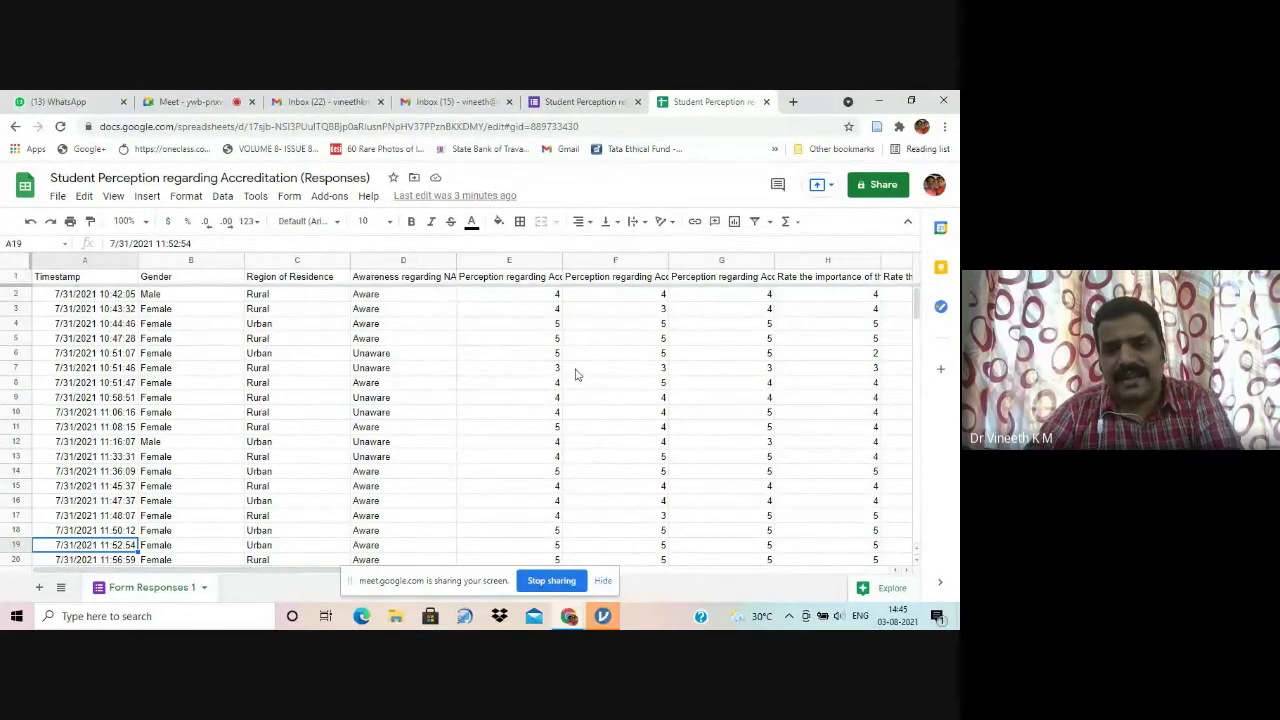
Step: Look through the response columns of row 3 across the sheet and return to the Timestamp column
click(549, 312)
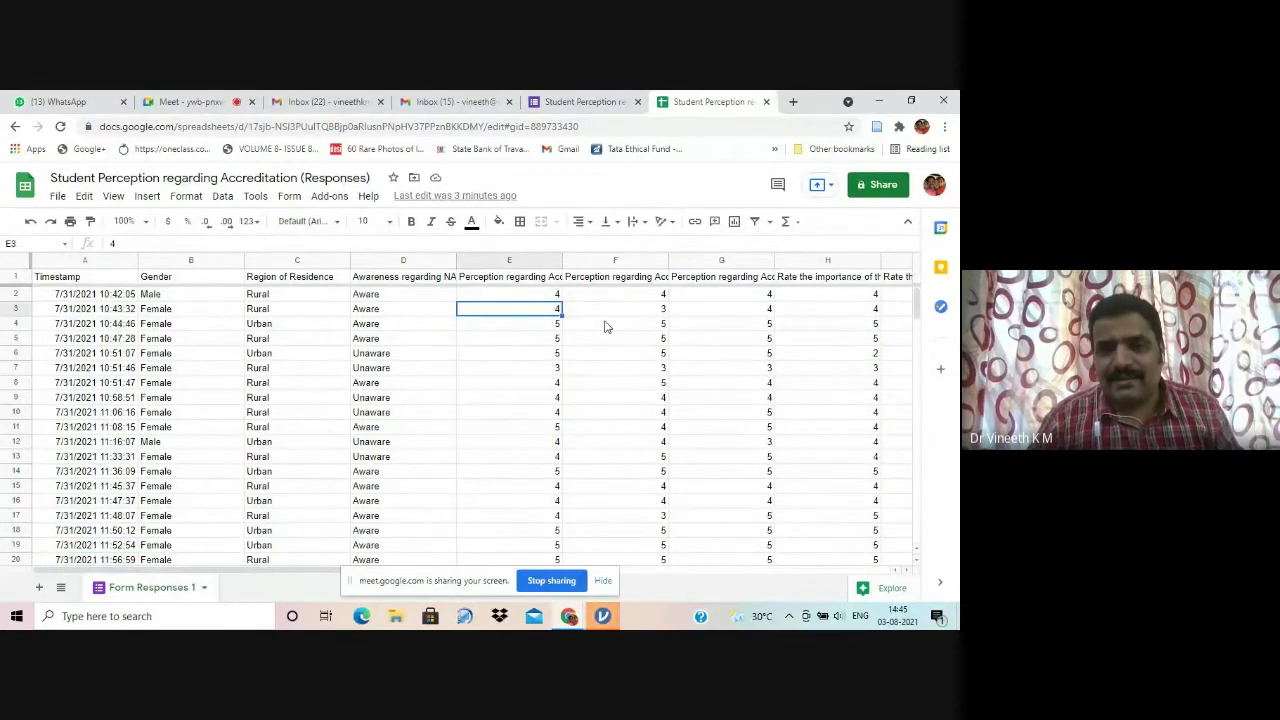
key(Right)
key(Right)
key(Right)
key(Right)
key(Right)
key(Right)
key(Right)
key(Right)
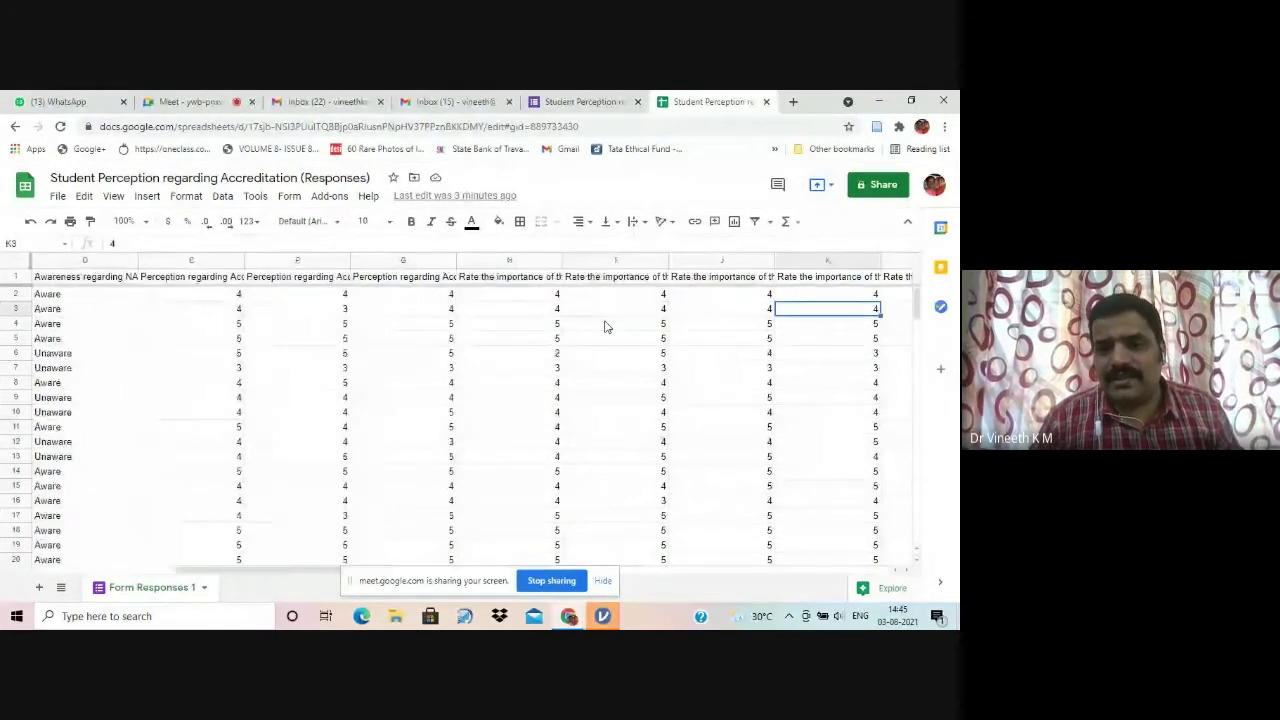
key(Left)
key(Left)
key(Left)
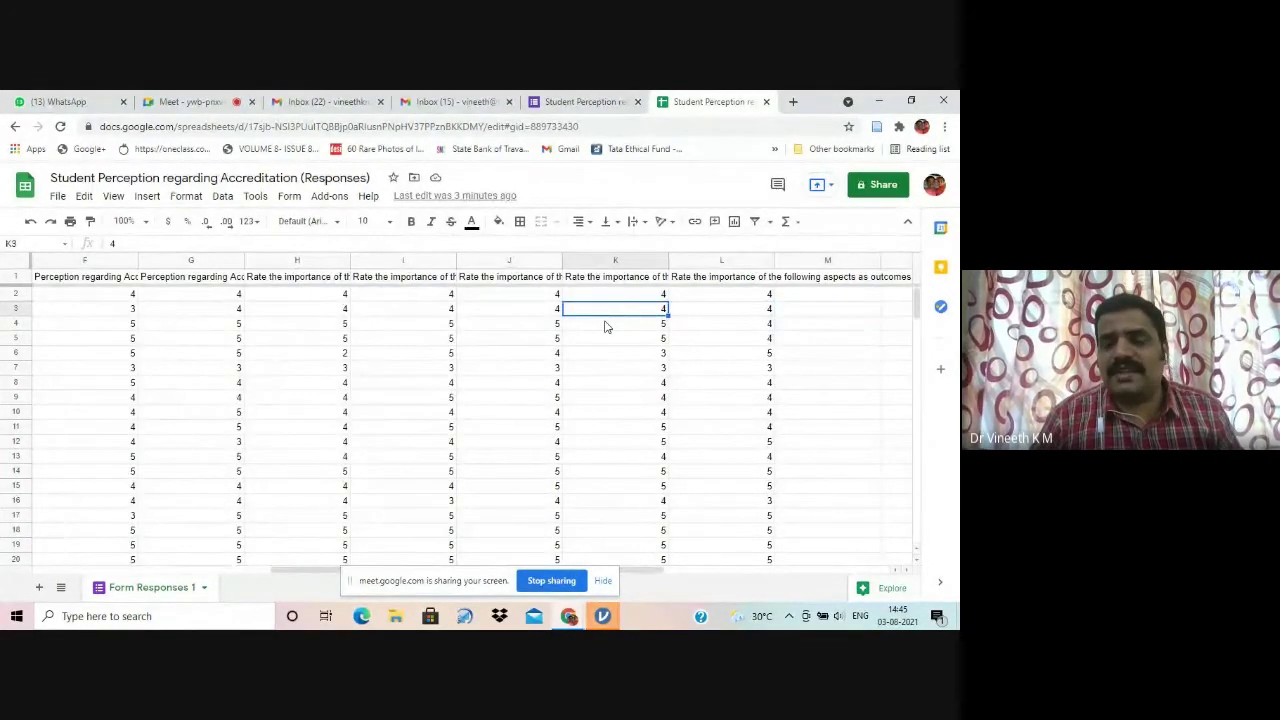
key(Home)
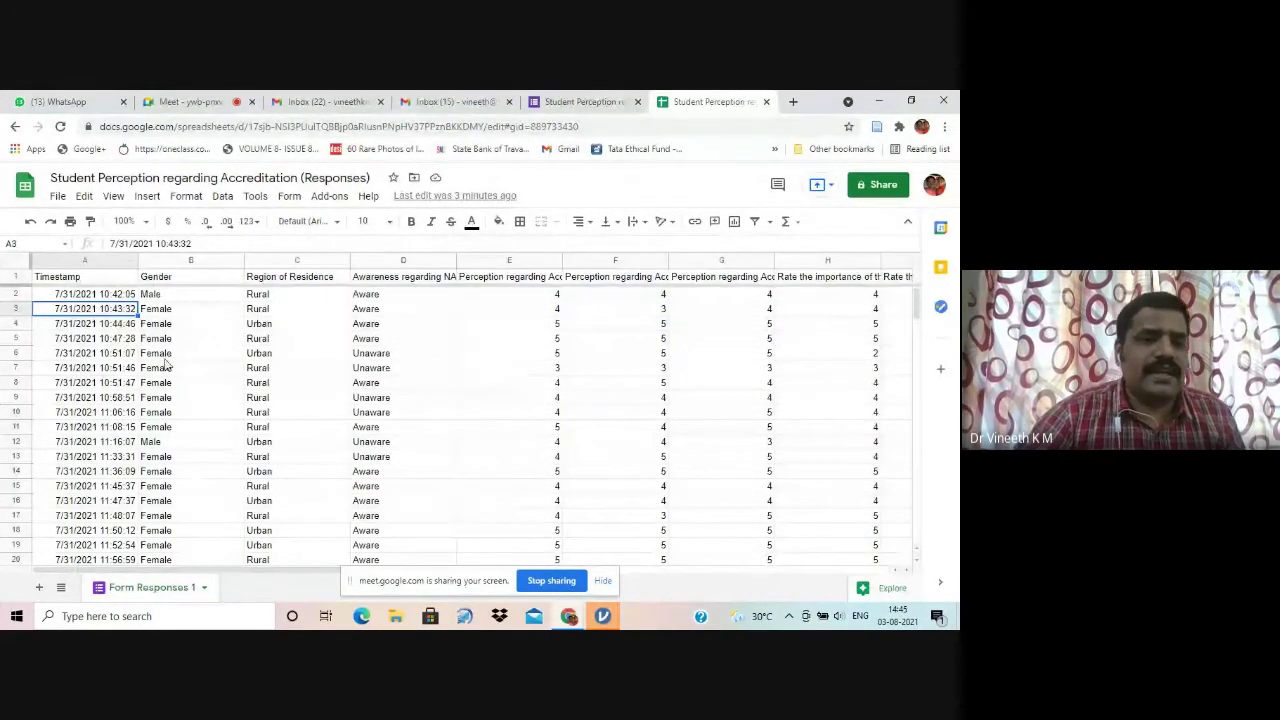
Step: Download the Student Perception regarding Accreditation responses spreadsheet as a Microsoft Excel (.xlsx) file
click(58, 196)
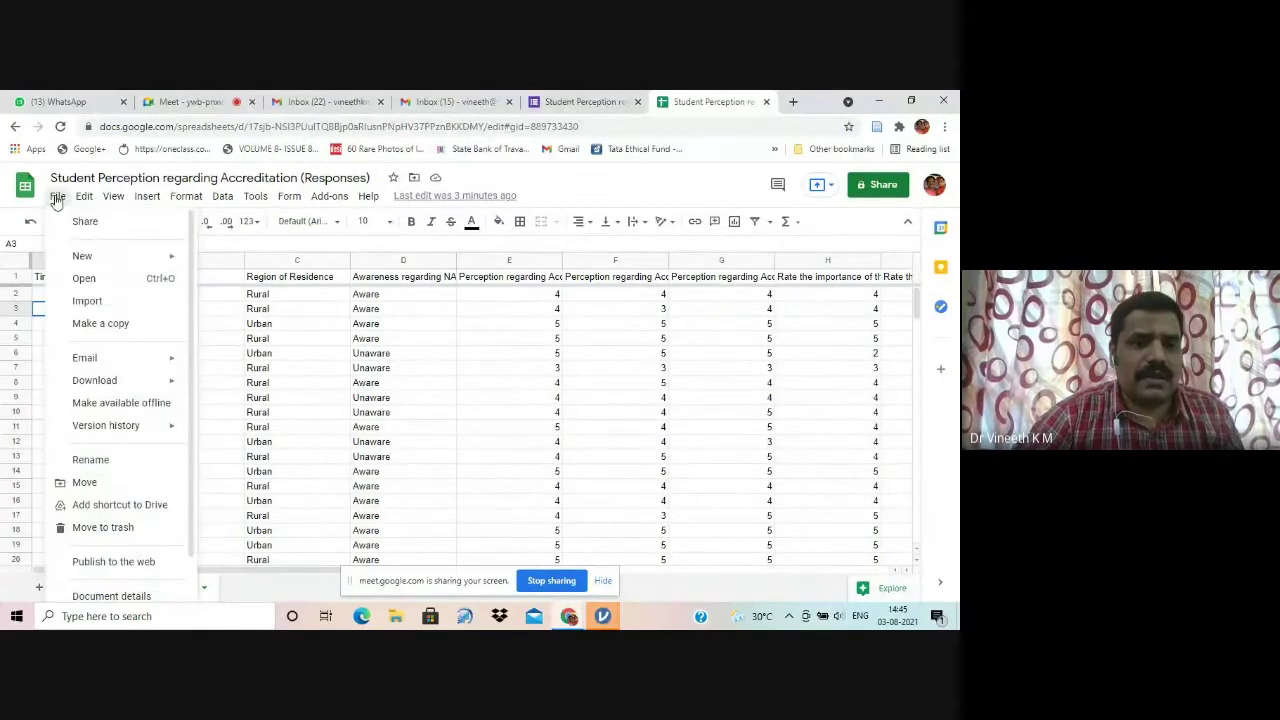
mouse_move(110, 381)
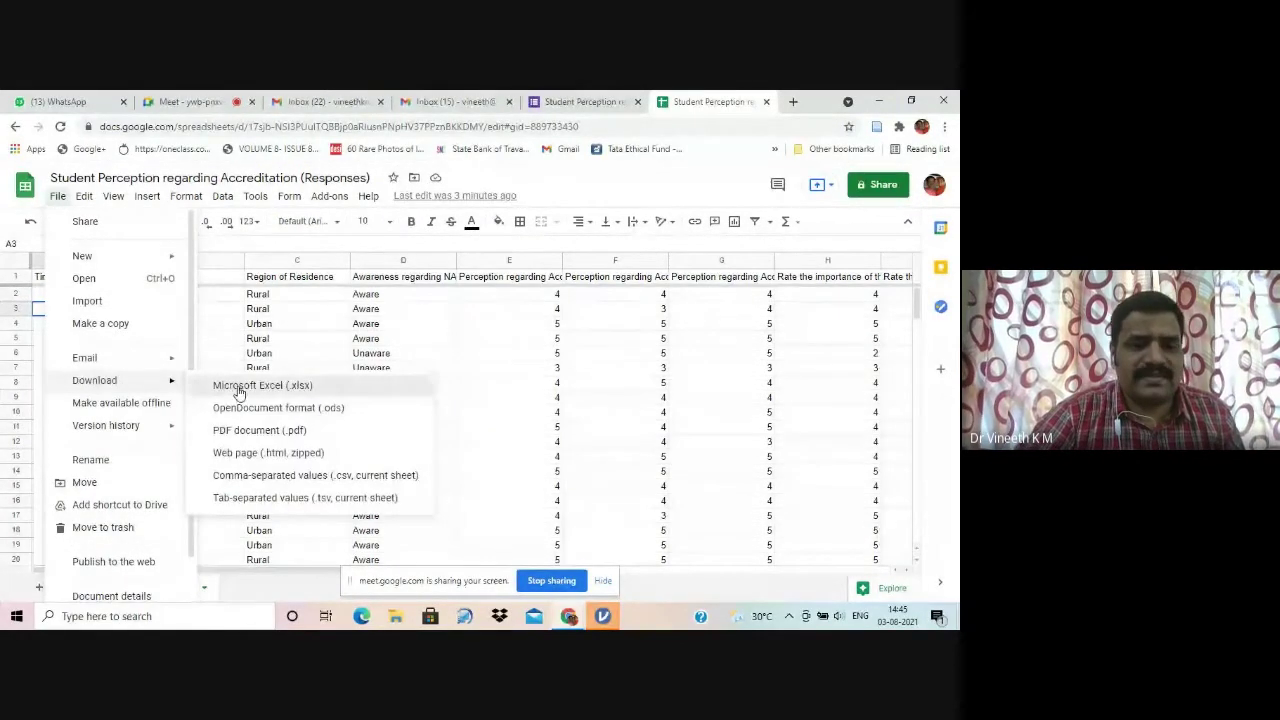
click(424, 388)
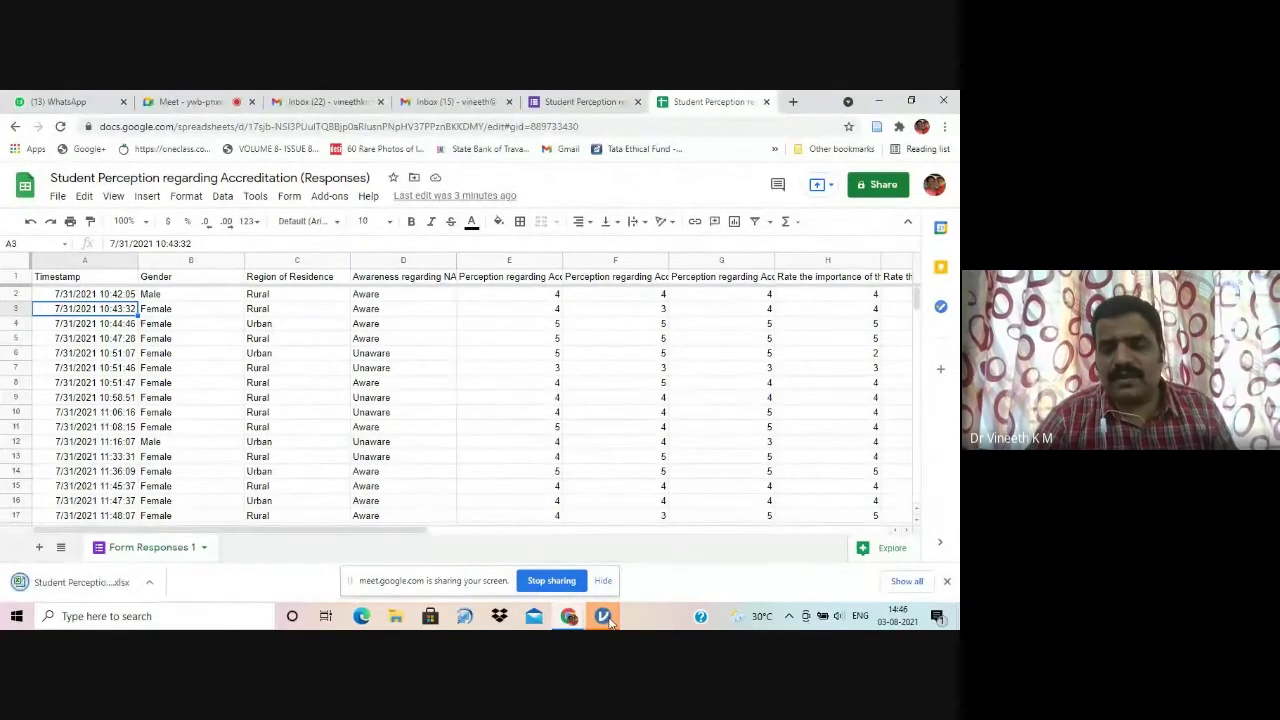
Step: Close the three surplus untitled jamovi windows, keeping one open, and maximize the remaining window
mouse_move(605, 617)
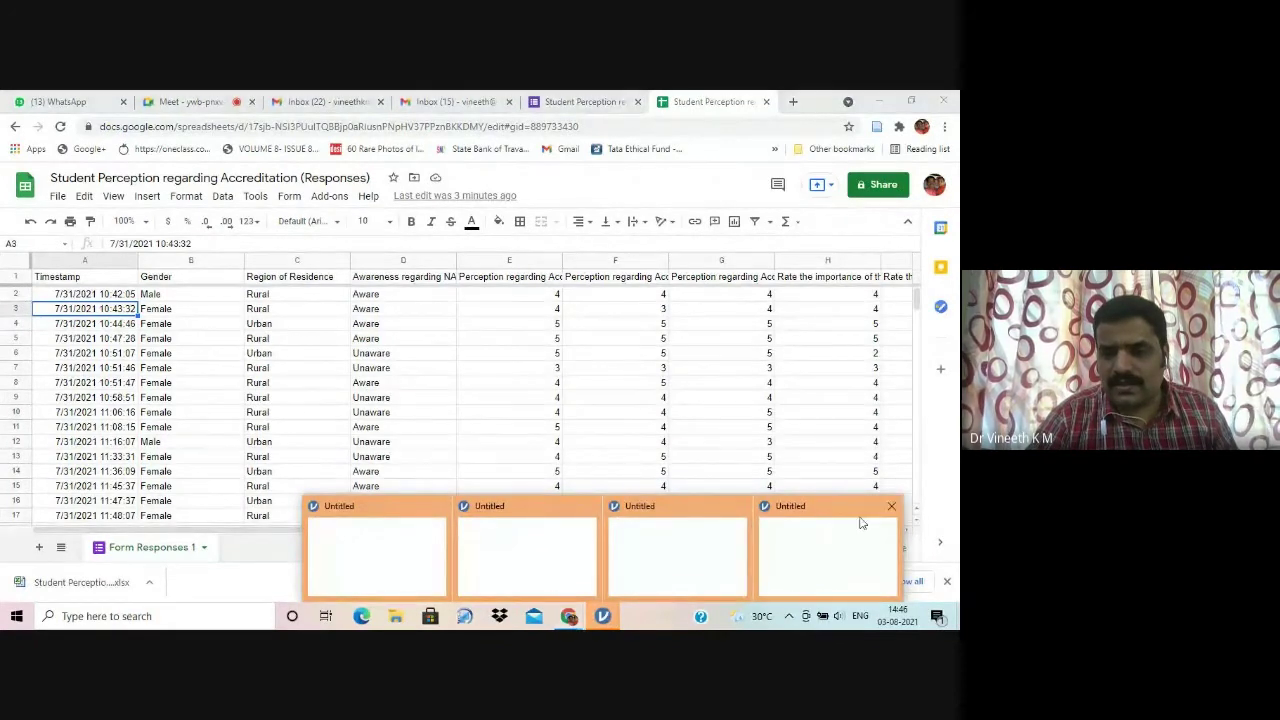
click(750, 508)
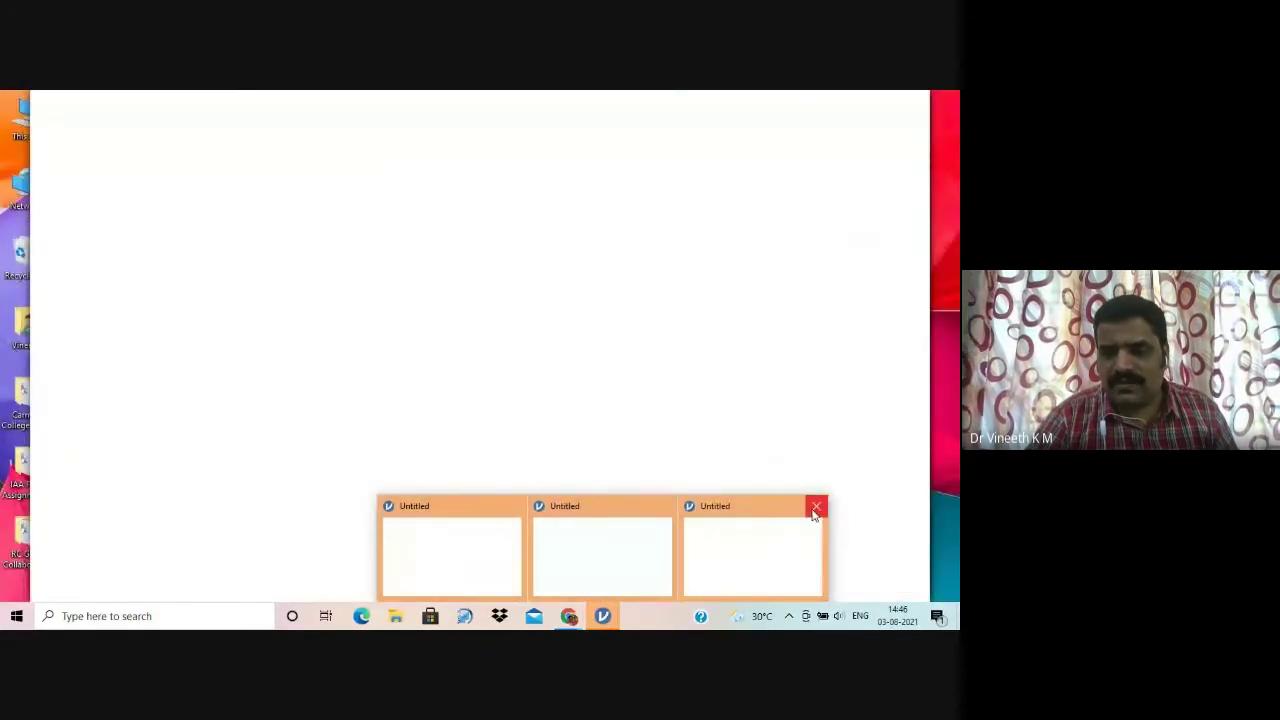
click(816, 508)
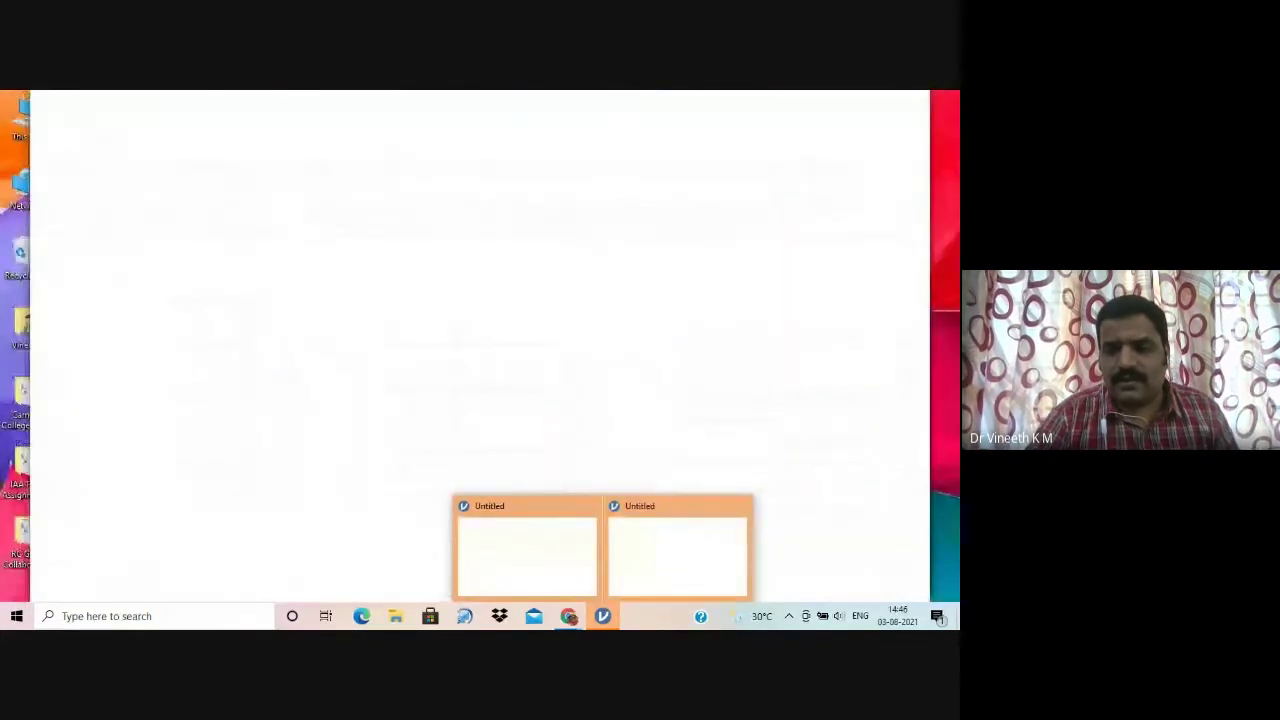
click(742, 506)
mouse_move(608, 618)
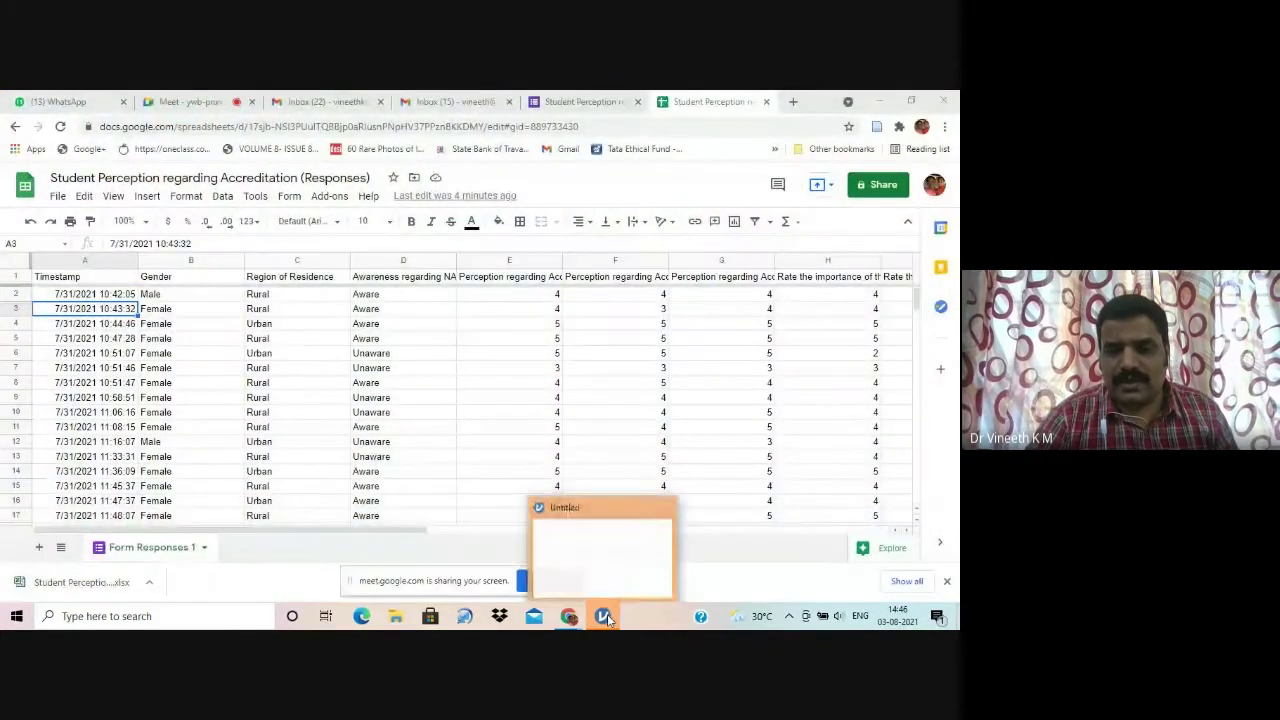
click(620, 562)
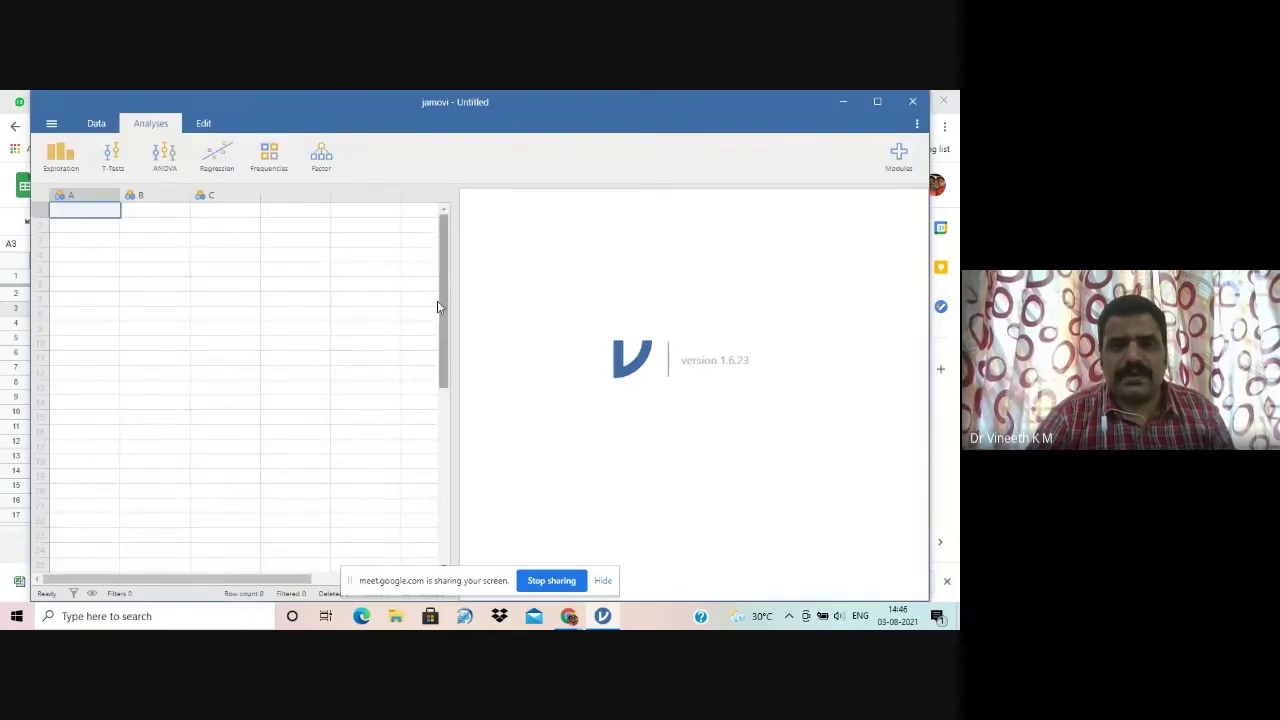
click(876, 103)
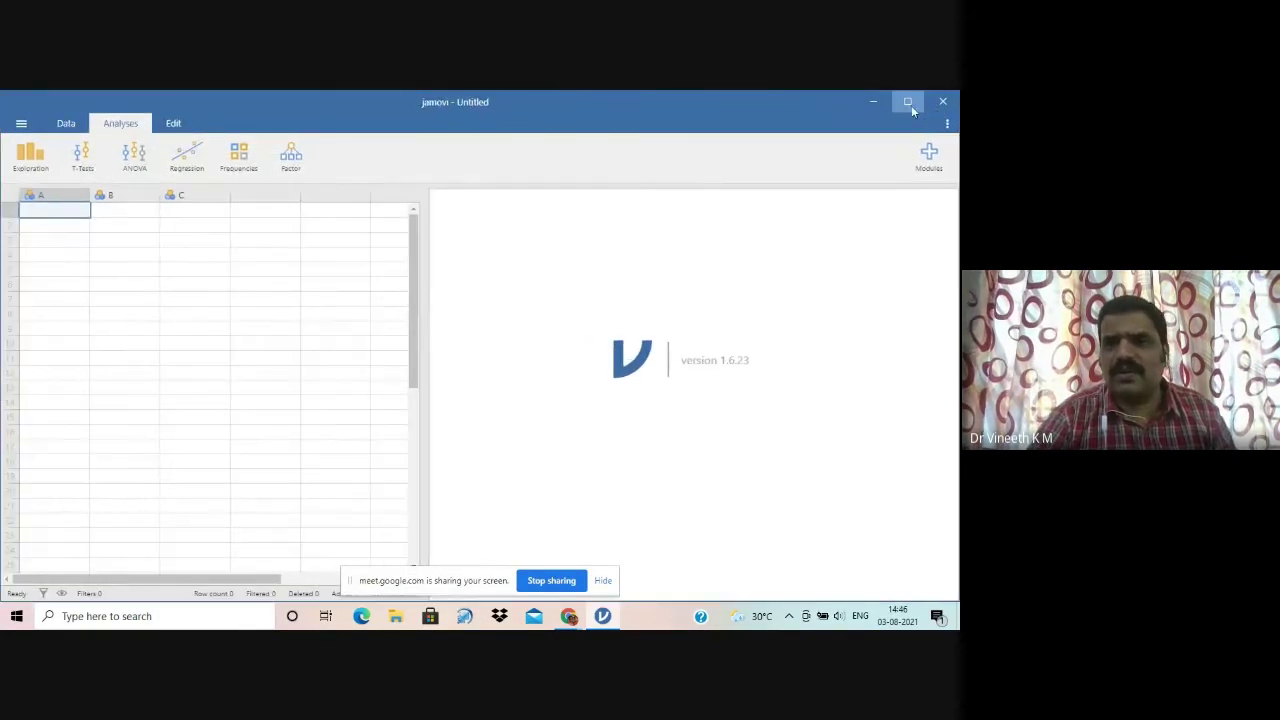
Step: Return to Chrome, close both inbox pages and open the jamovi download page in place of the responses sheet
click(876, 101)
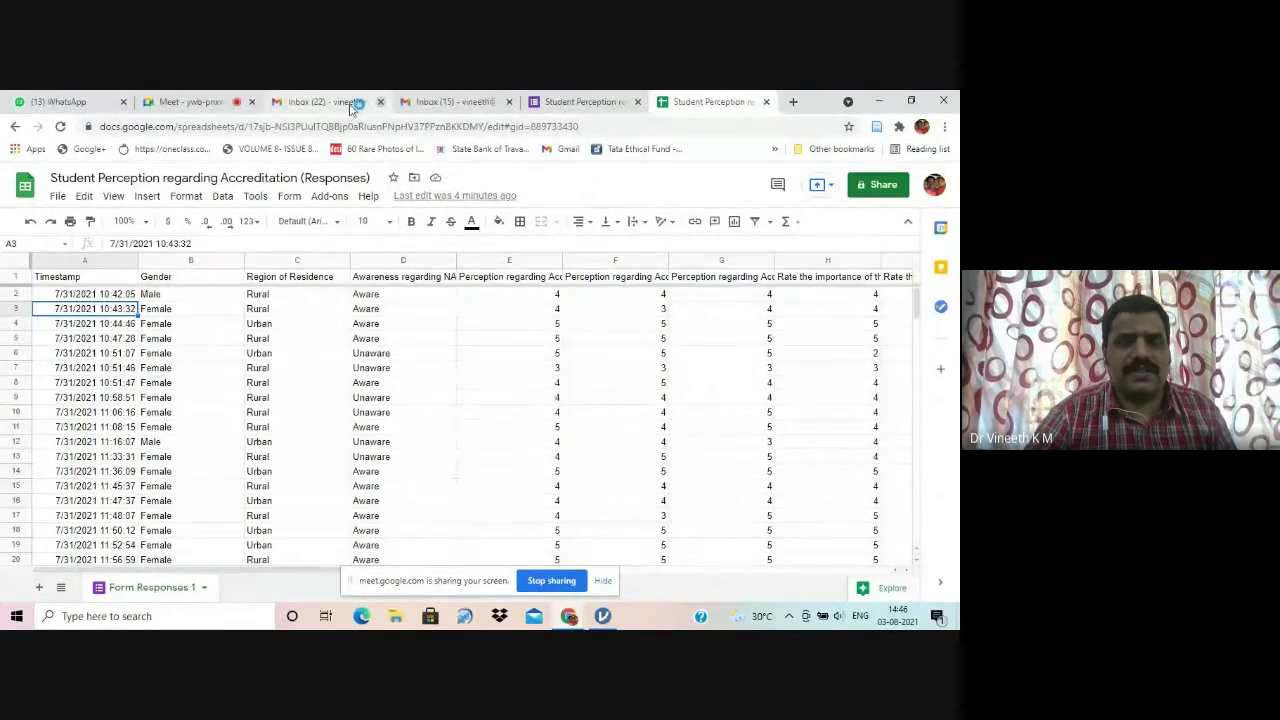
middle_click(416, 106)
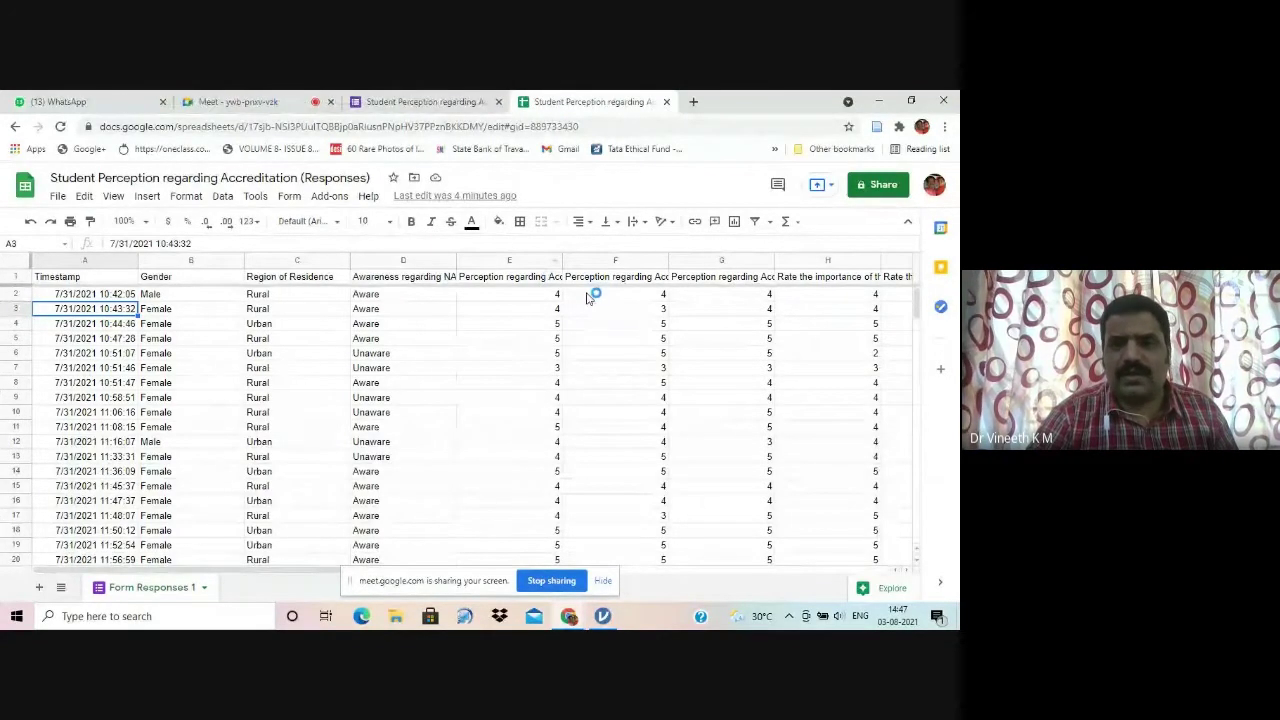
click(605, 126)
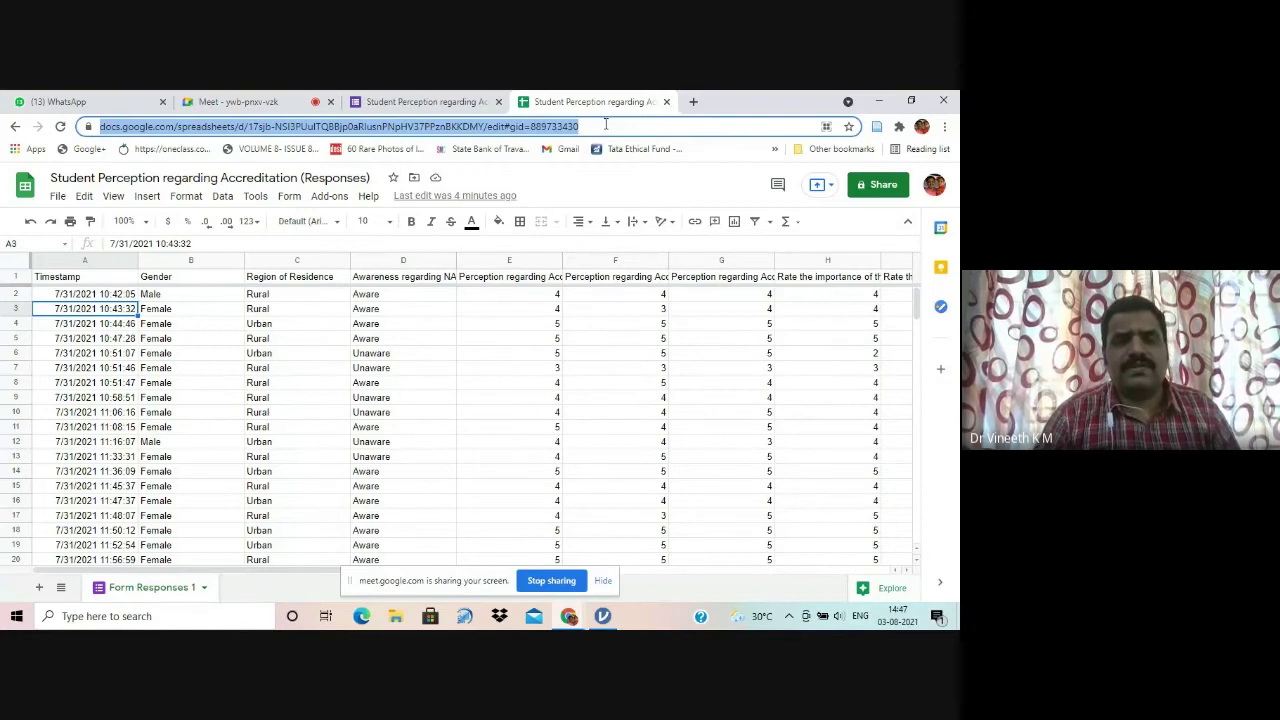
text(jamovi)
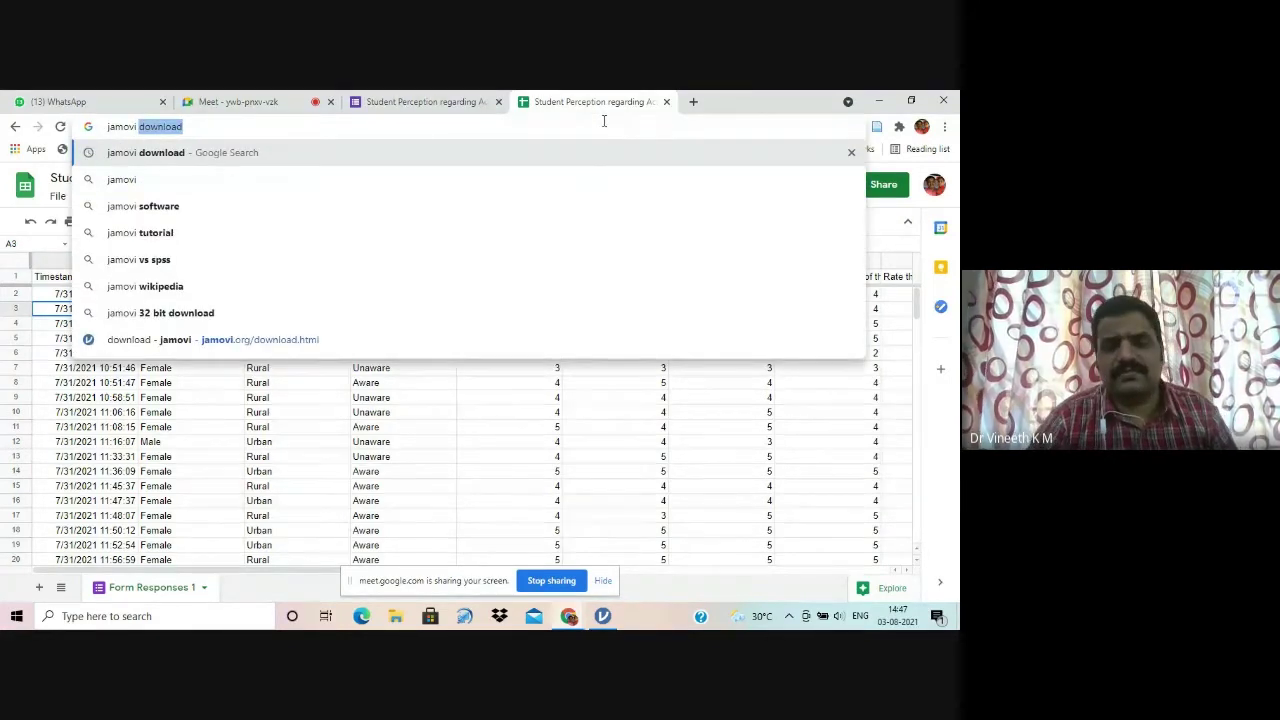
key(Return)
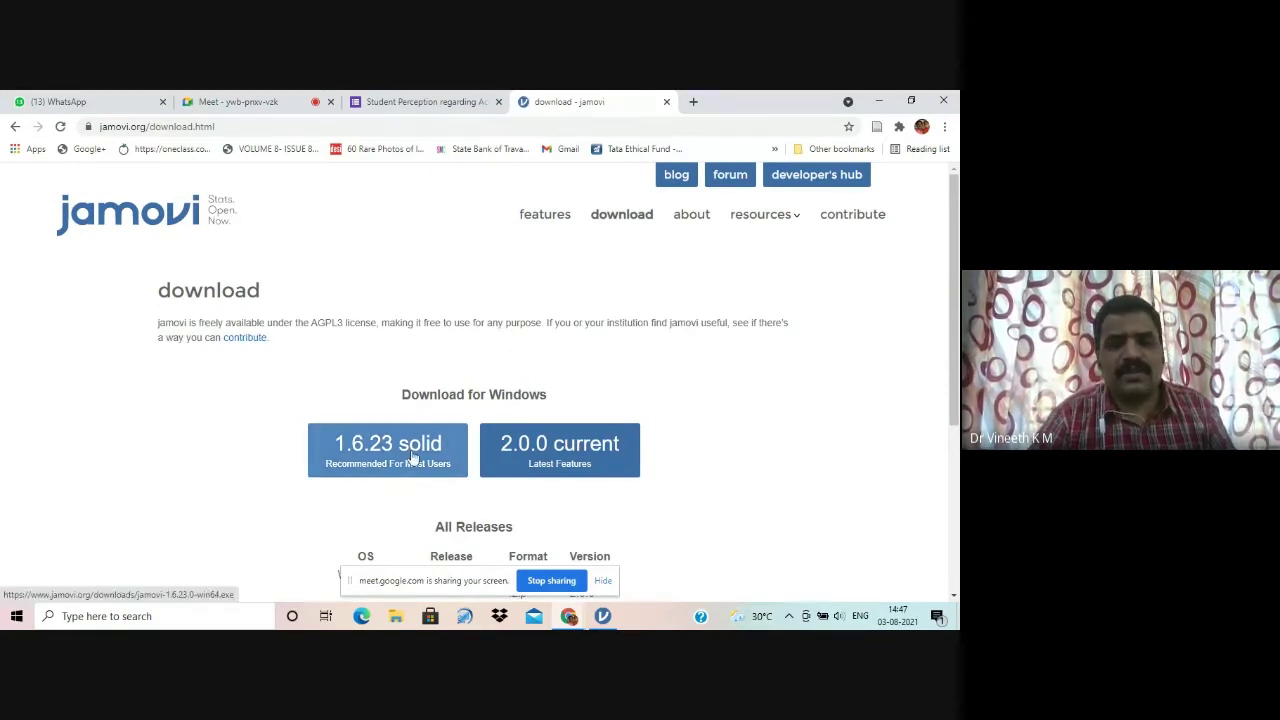
Step: Examine the 1.6.23 solid and 2.0.0 current Windows download options for jamovi and close the download page
click(604, 448)
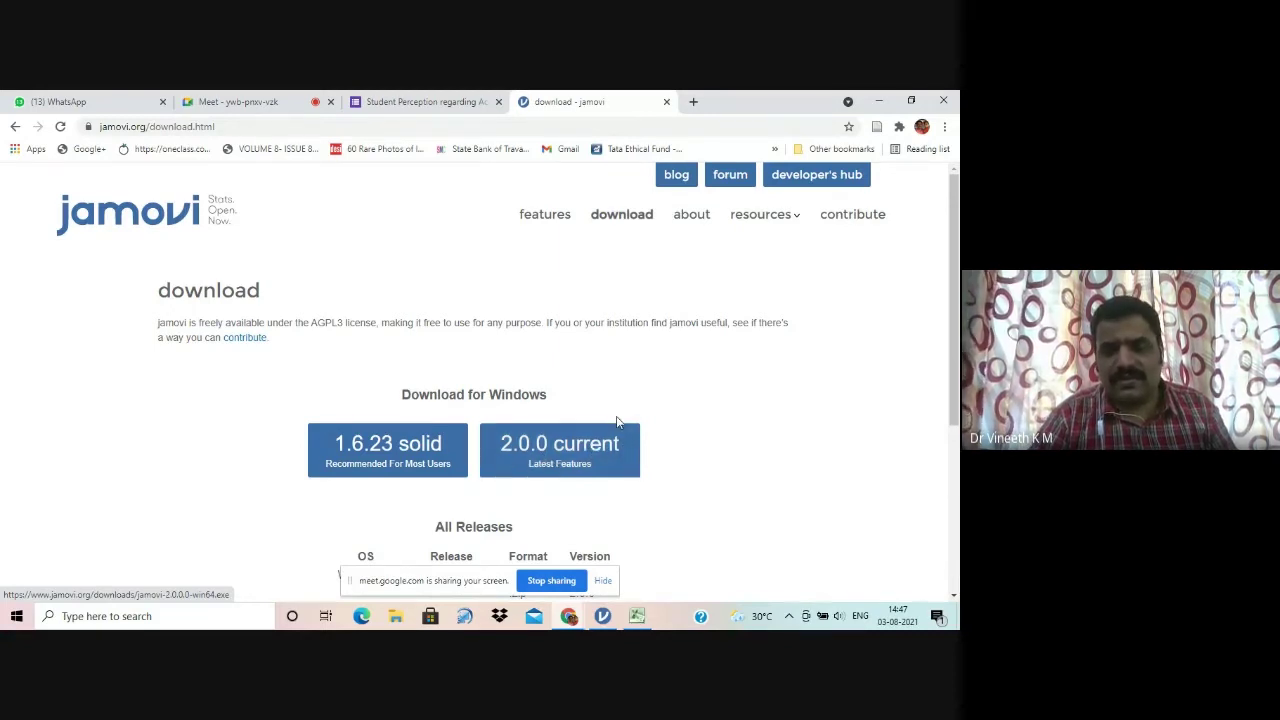
click(606, 444)
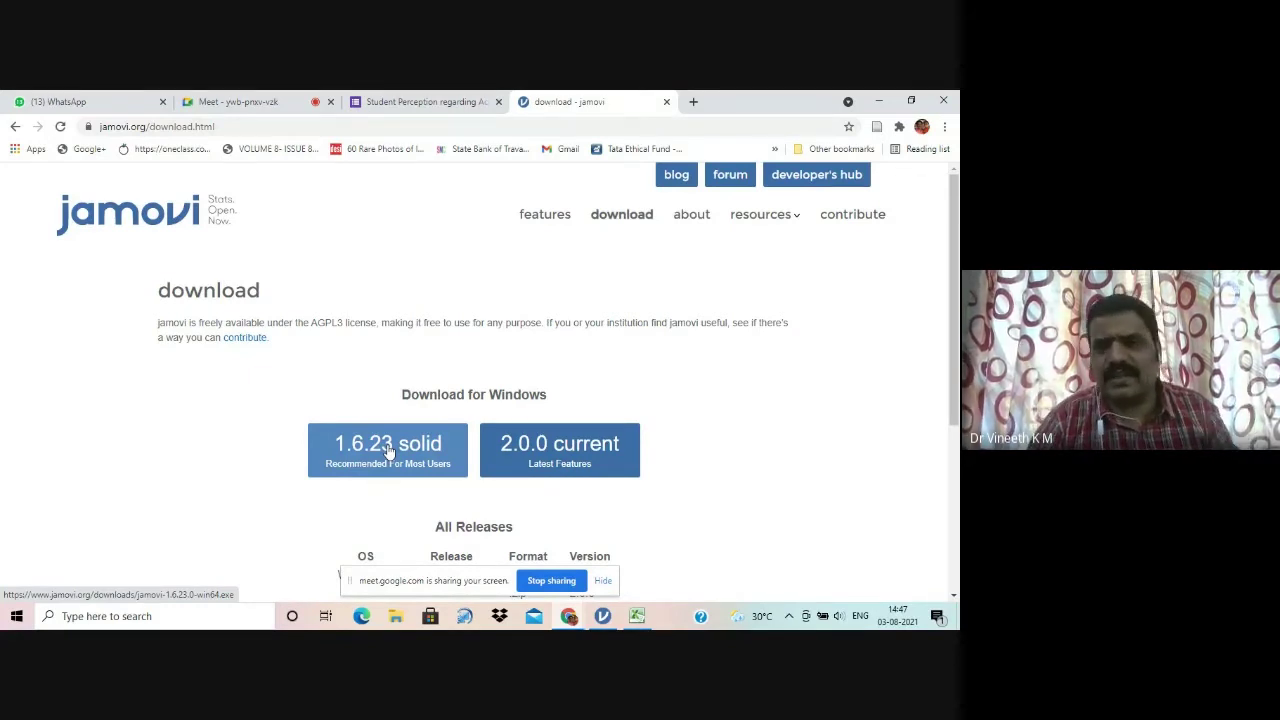
click(667, 103)
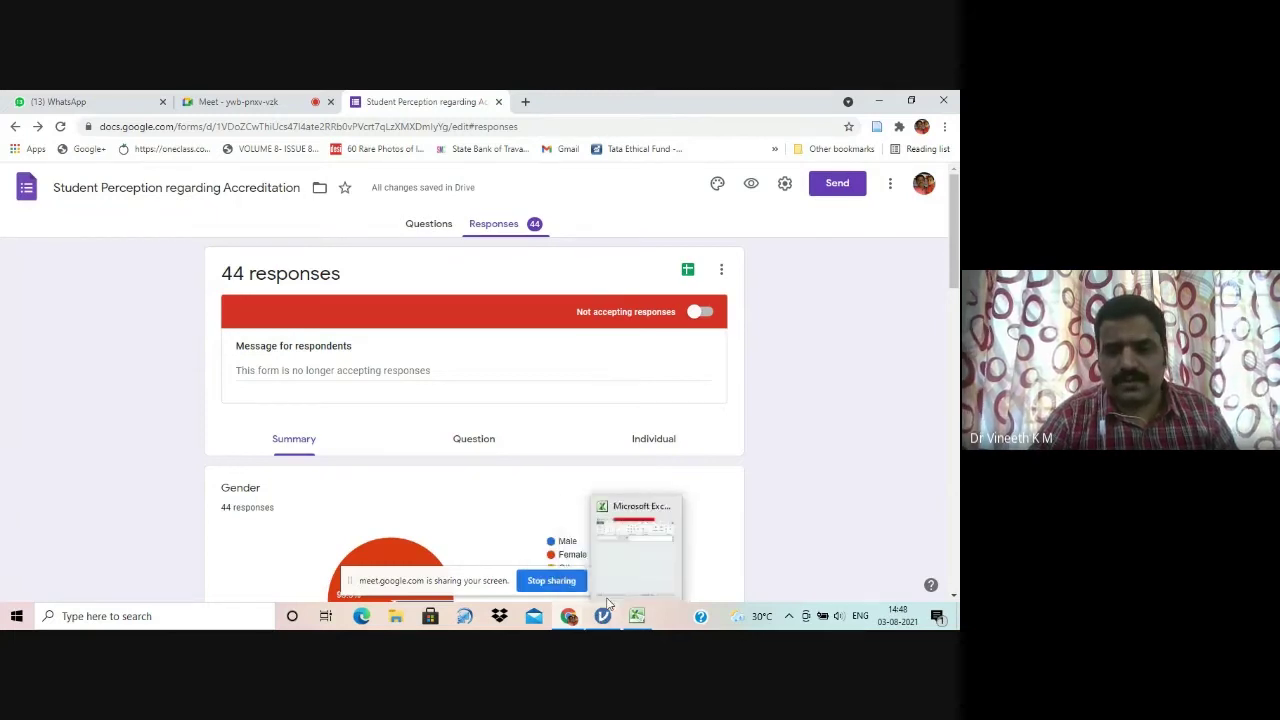
mouse_move(603, 616)
click(610, 524)
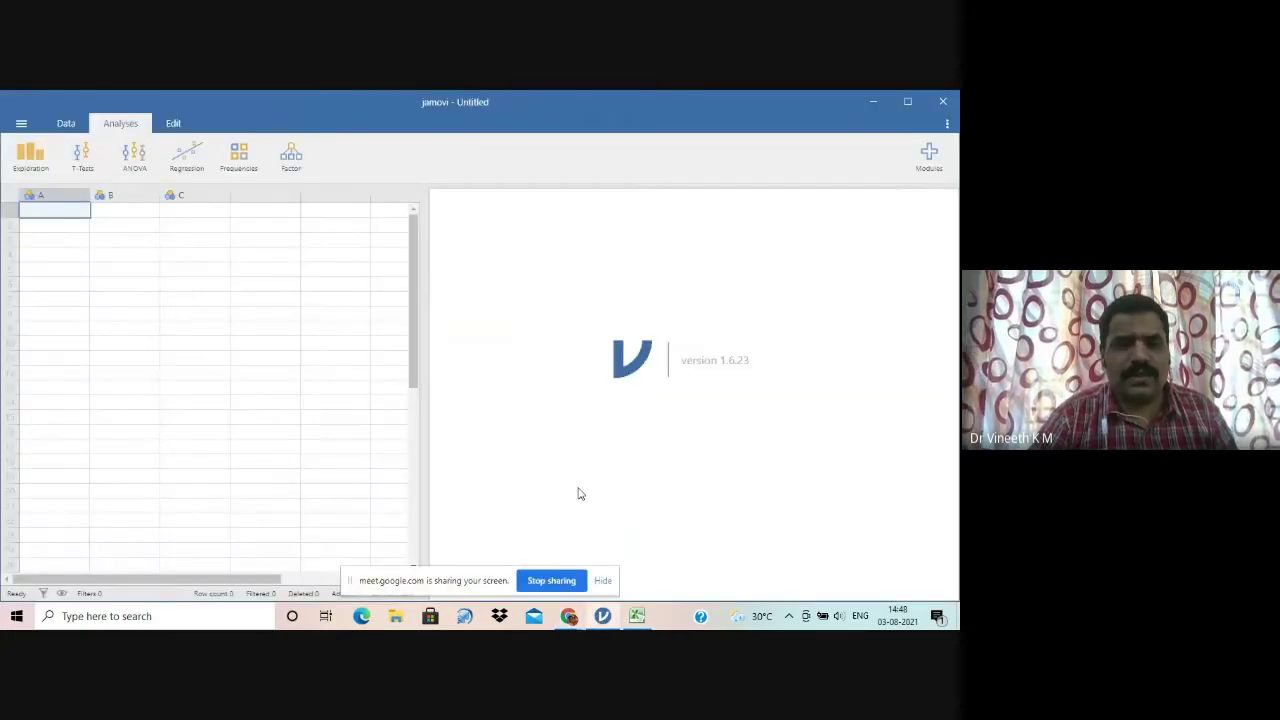
click(869, 102)
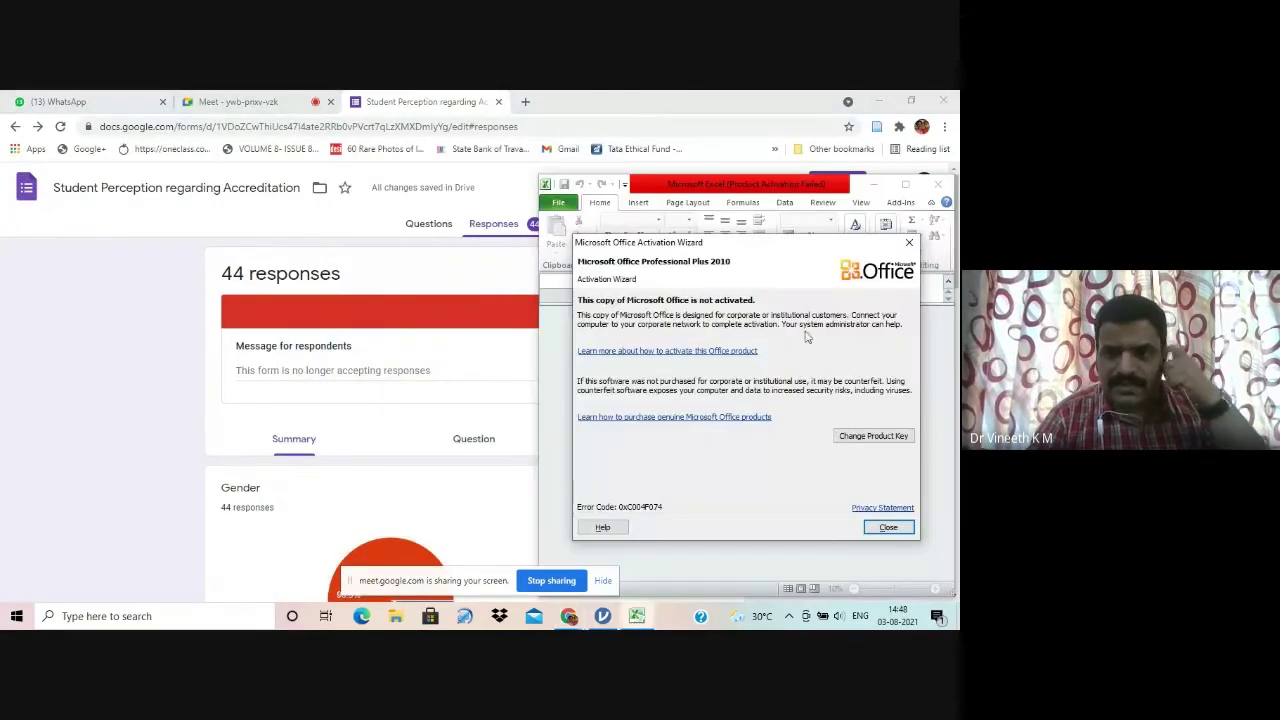
Step: Dismiss the Microsoft Office Activation Wizard and maximize the Excel window
click(907, 242)
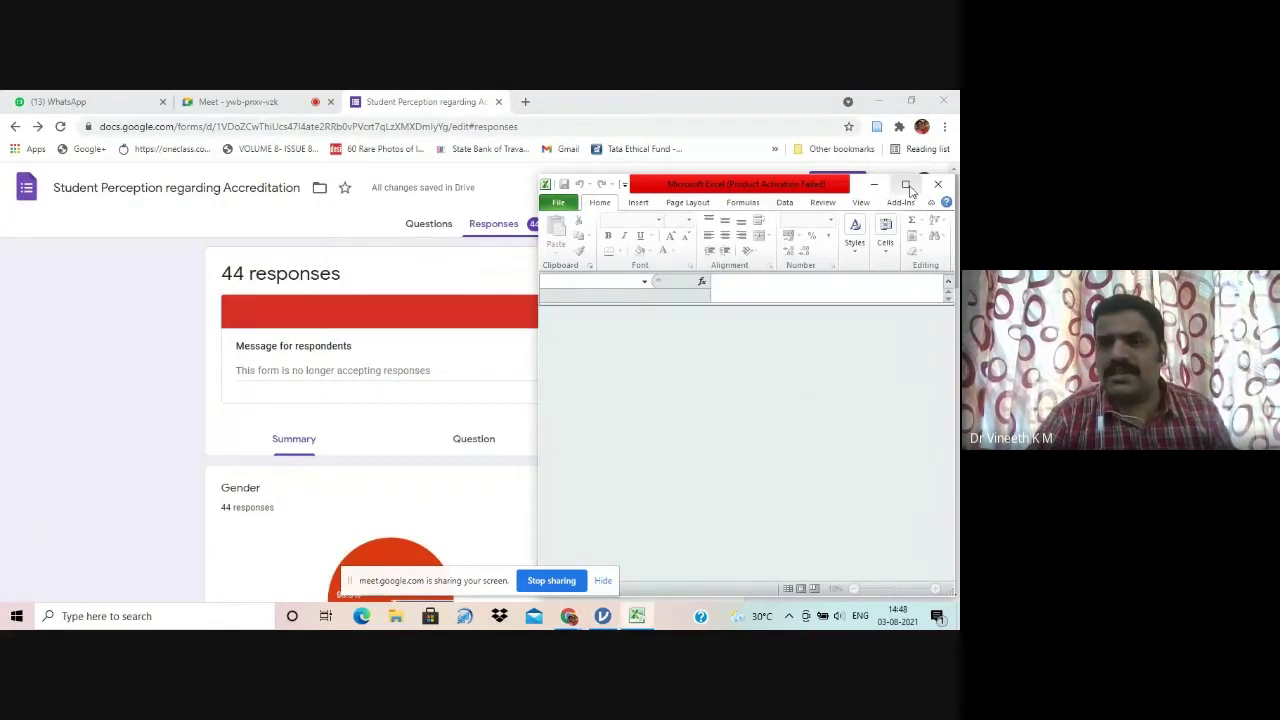
click(905, 184)
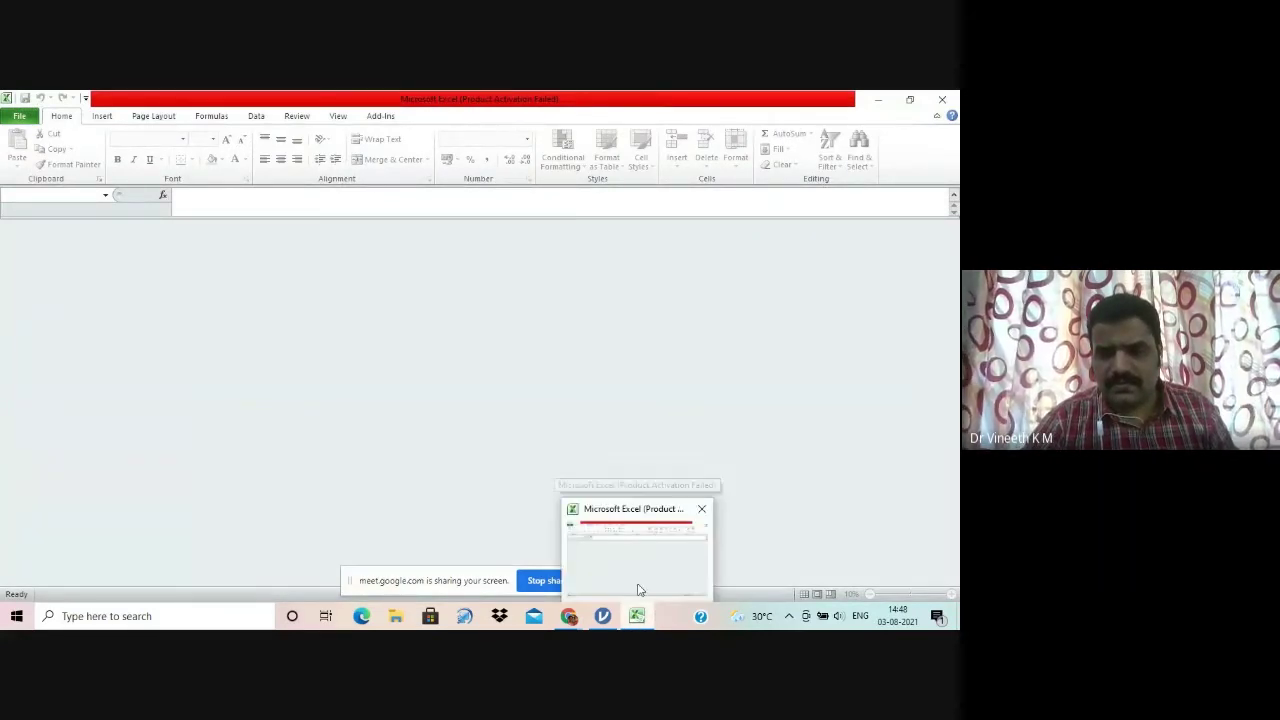
click(640, 590)
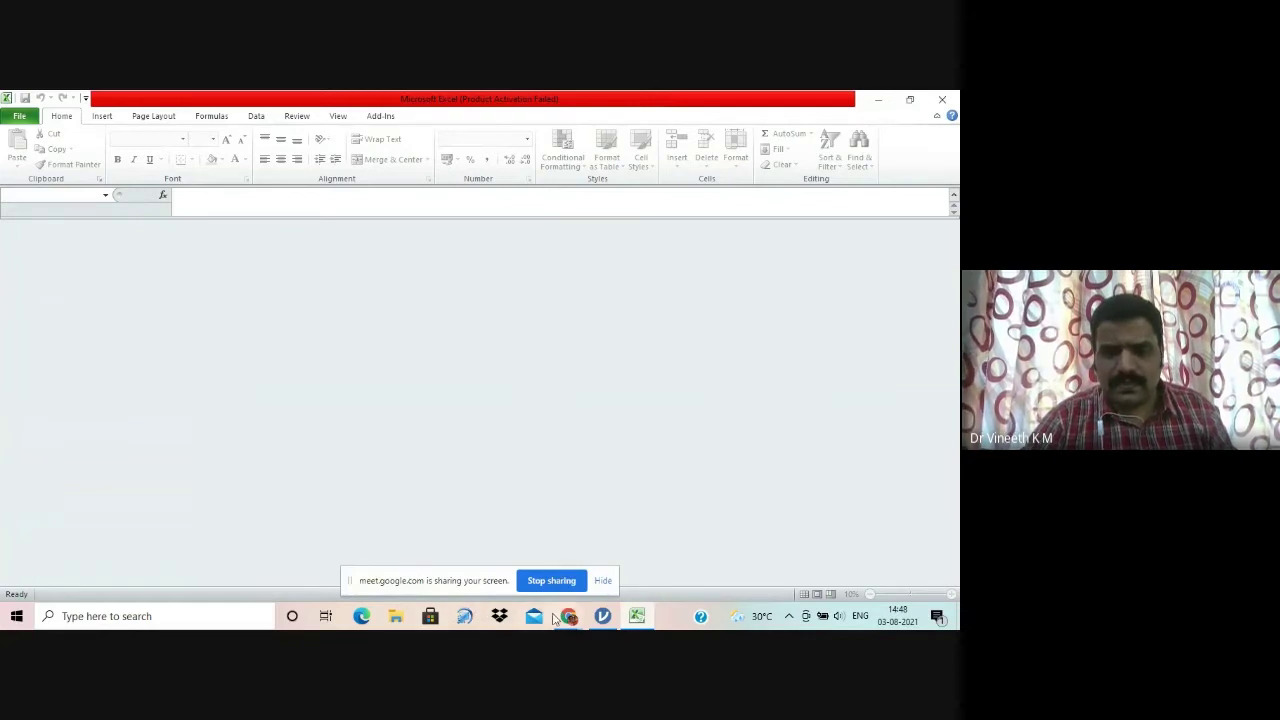
Step: Open the downloaded Student Perception regarding Accreditation (Responses) workbook in Excel from the Downloads folder in File Explorer
mouse_move(568, 616)
click(520, 520)
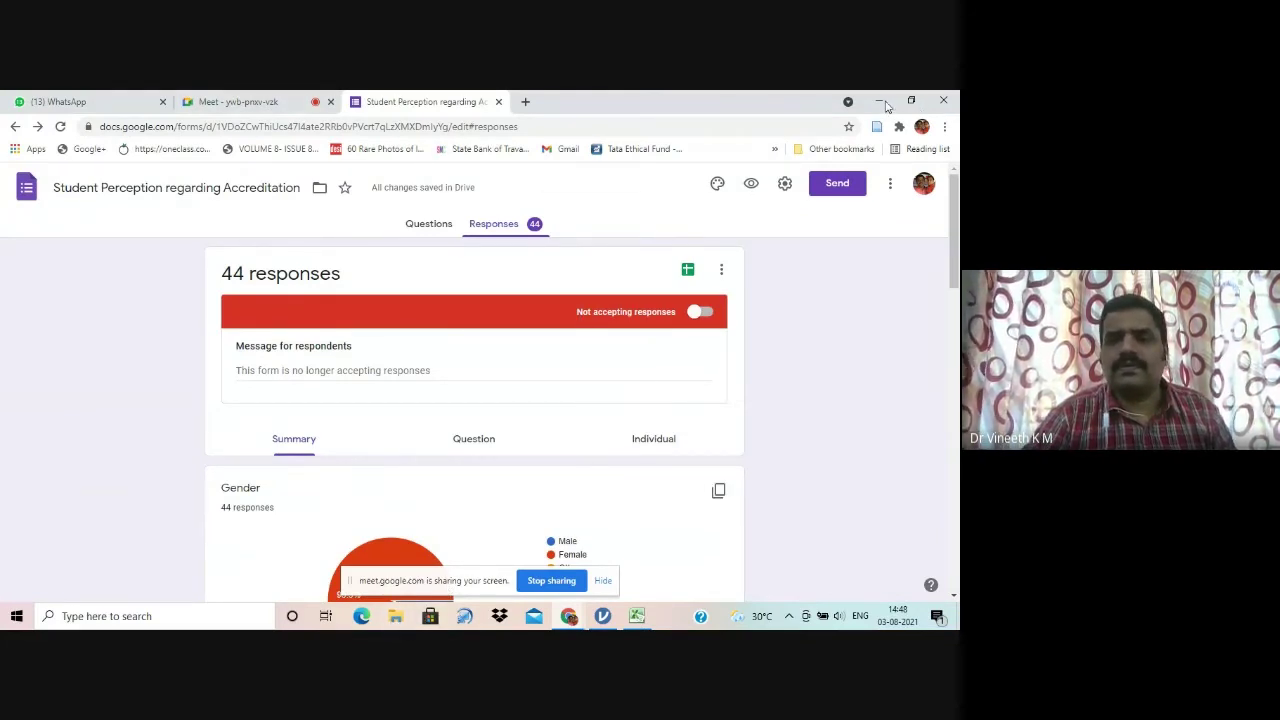
click(879, 102)
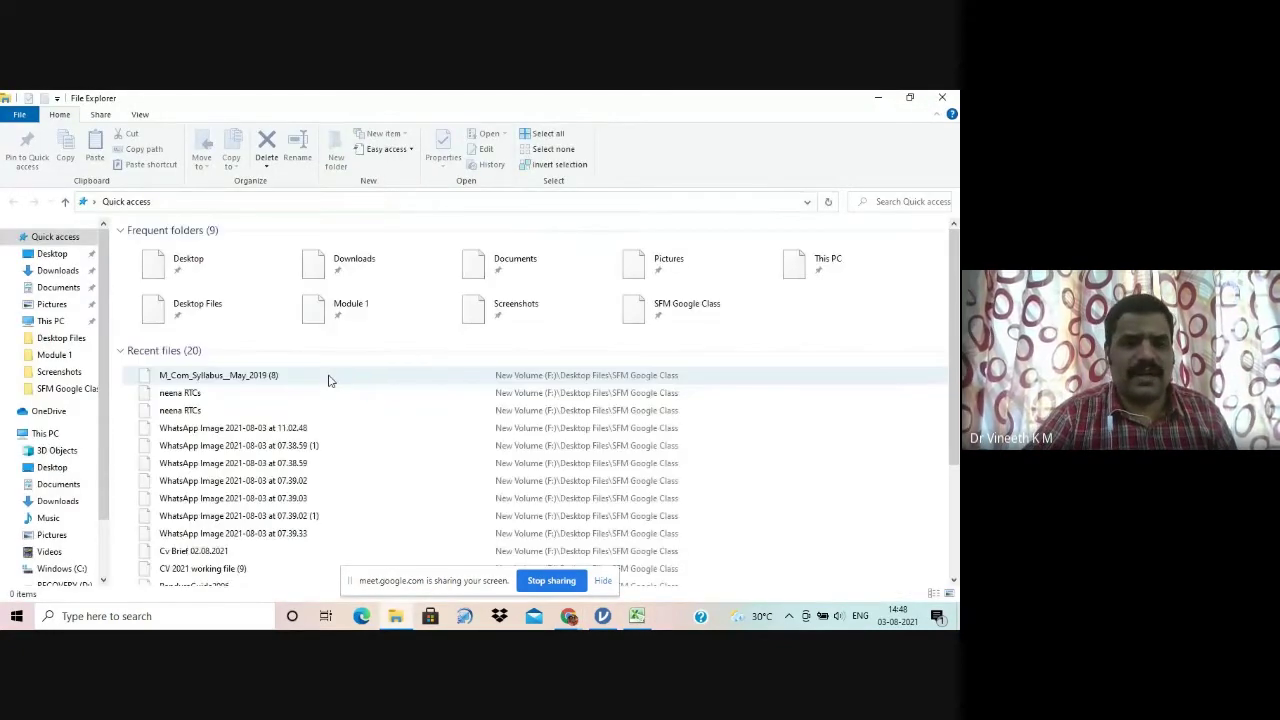
click(365, 259)
double_click(365, 259)
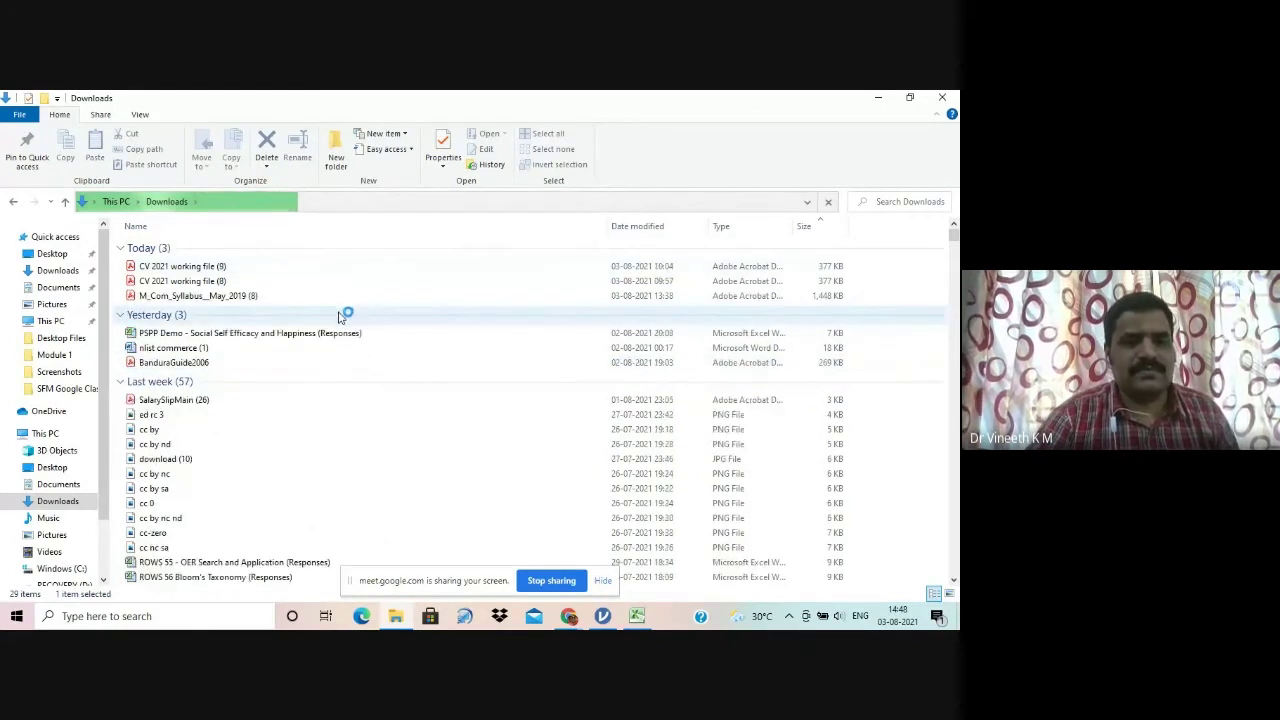
click(300, 267)
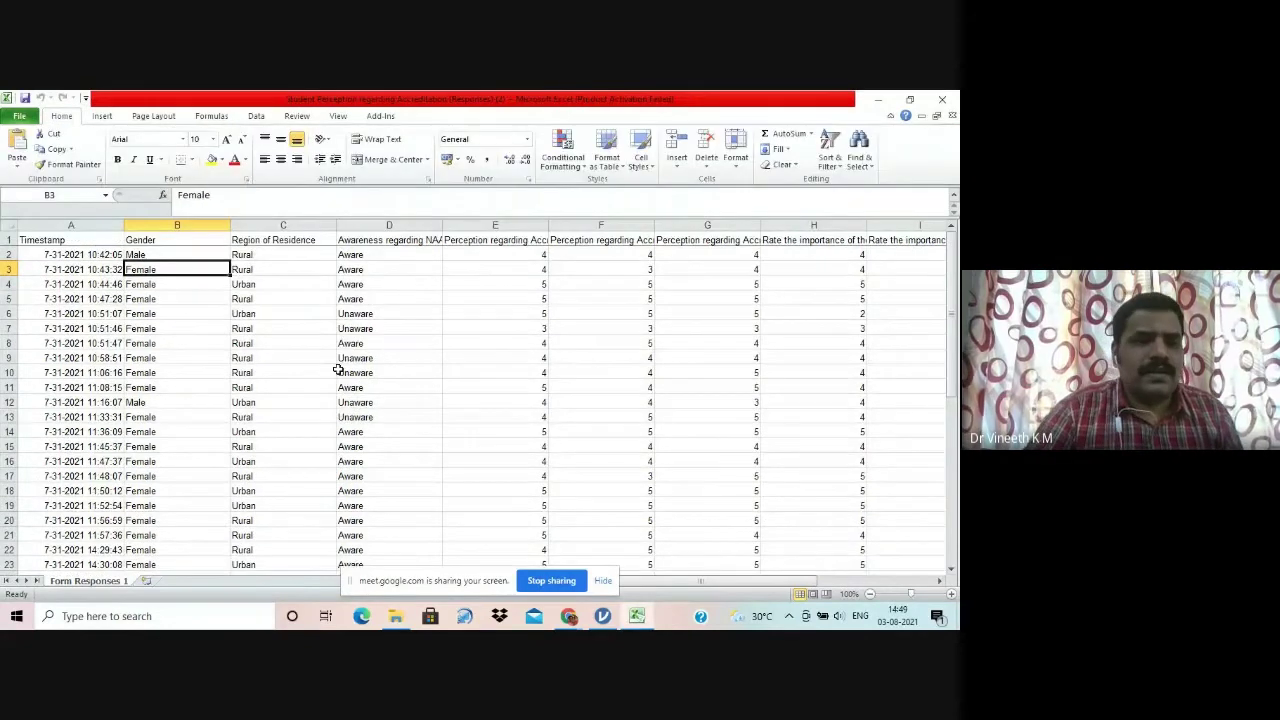
Step: Delete the entire Timestamp column from the Form Responses 1 sheet
click(79, 225)
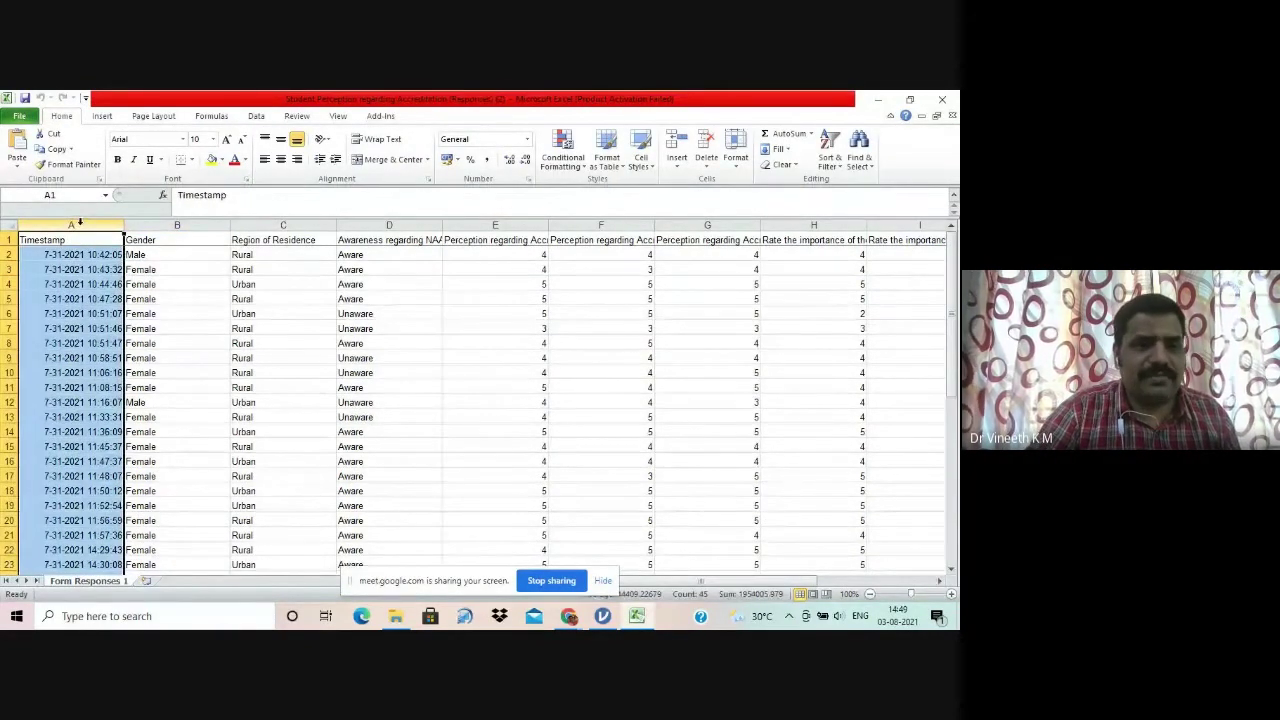
right_click(79, 224)
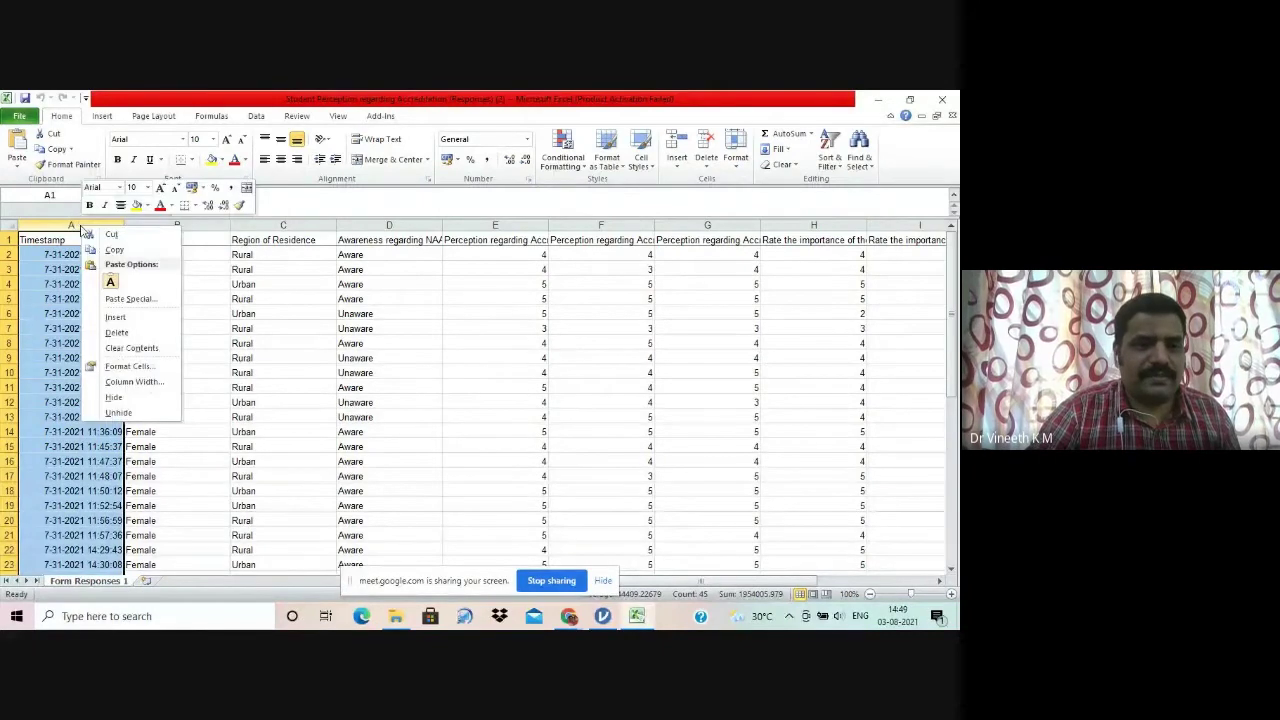
click(128, 330)
click(210, 298)
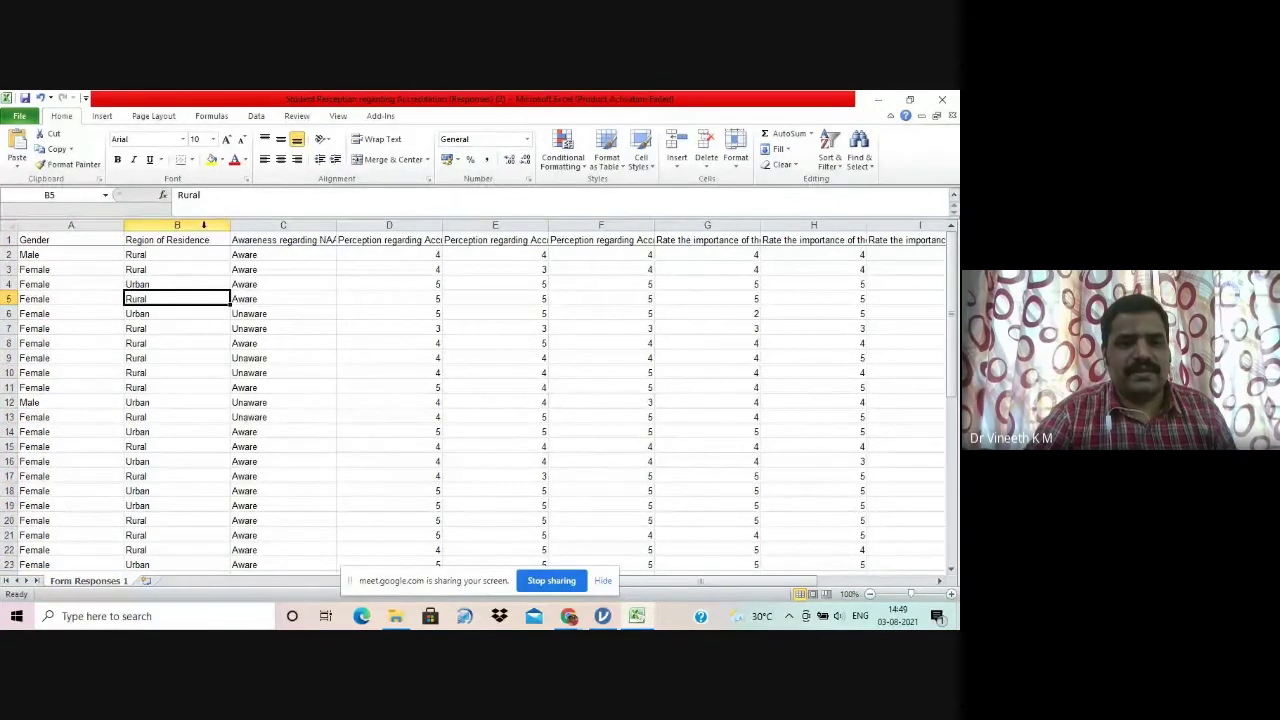
Step: Shorten the NAAC accreditation awareness header in cell C1 to Awareness
click(290, 240)
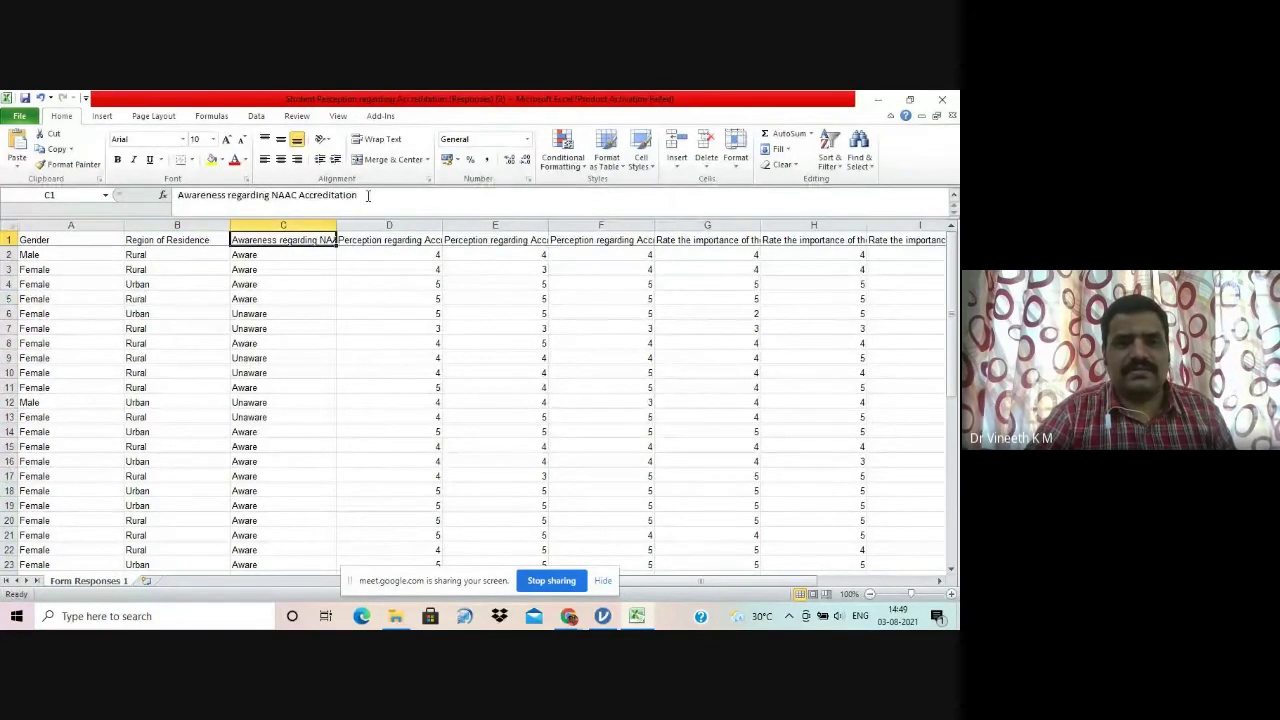
click(367, 195)
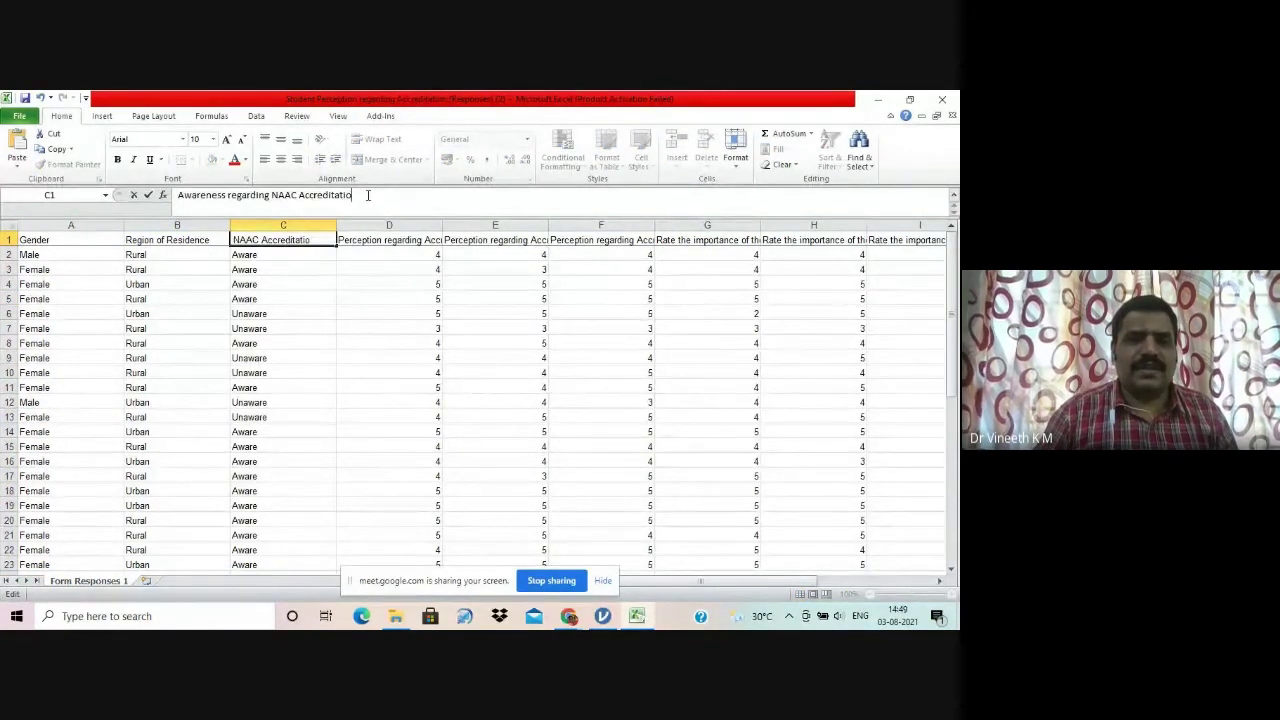
key(BackSpace)
key(BackSpace)
key(BackSpace)
key(BackSpace)
key(BackSpace)
key(BackSpace)
key(BackSpace)
key(BackSpace)
key(BackSpace)
key(BackSpace)
key(BackSpace)
key(BackSpace)
key(BackSpace)
key(BackSpace)
key(BackSpace)
key(BackSpace)
key(BackSpace)
key(BackSpace)
key(BackSpace)
key(BackSpace)
key(BackSpace)
key(BackSpace)
key(BackSpace)
key(BackSpace)
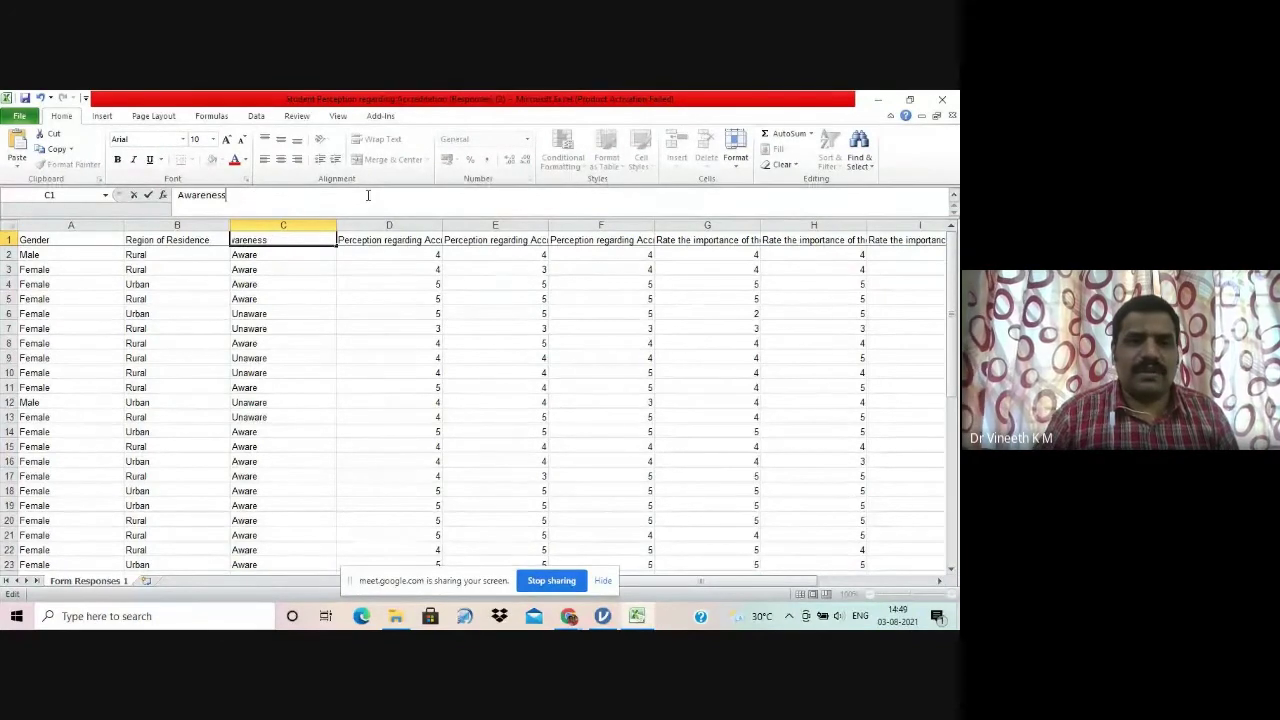
key(Return)
Step: Shorten the Region of Residence header in cell B1 to Region
click(194, 240)
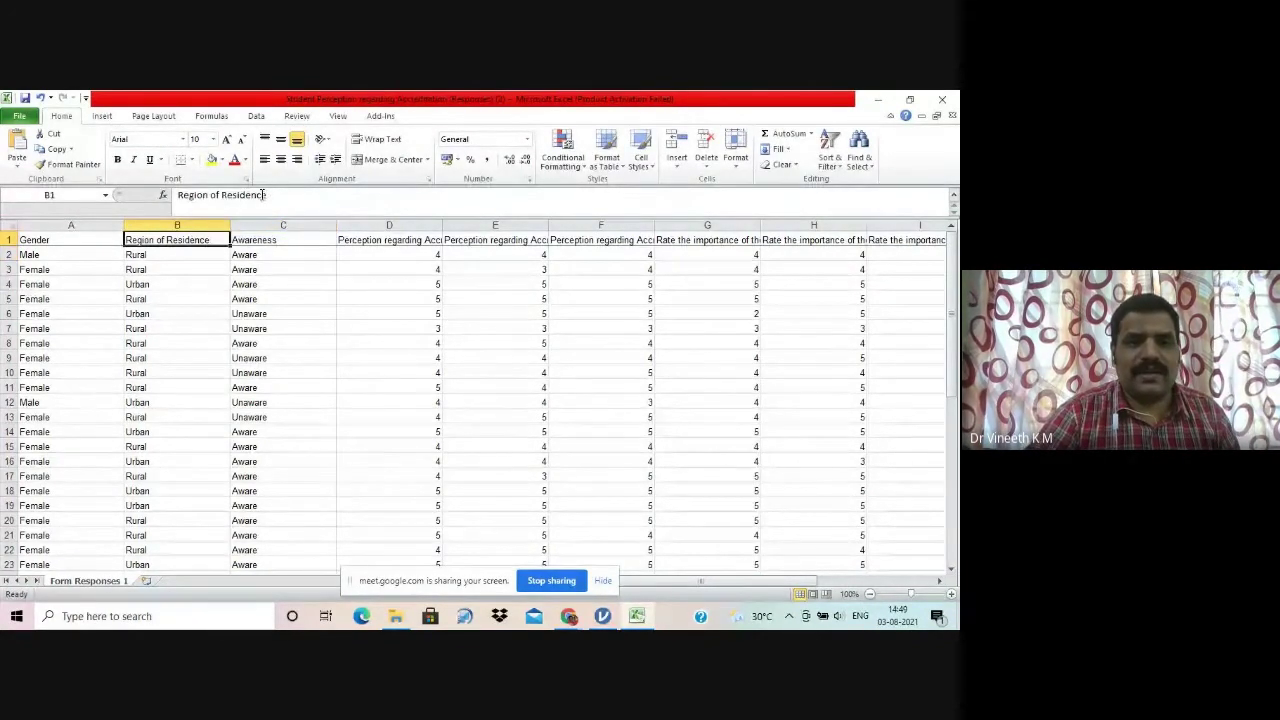
click(262, 195)
key(BackSpace)
key(BackSpace)
key(BackSpace)
key(BackSpace)
key(BackSpace)
key(BackSpace)
key(BackSpace)
key(BackSpace)
key(BackSpace)
key(BackSpace)
key(BackSpace)
key(BackSpace)
key(BackSpace)
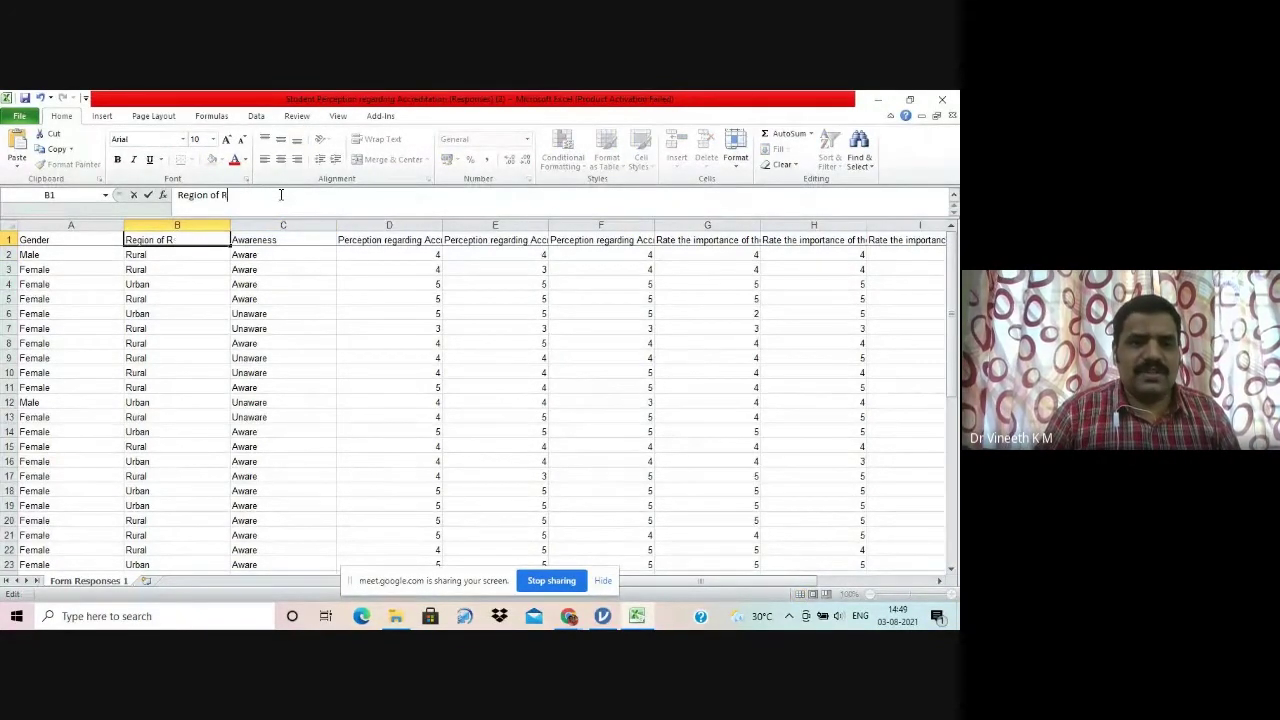
key(Return)
key(Up)
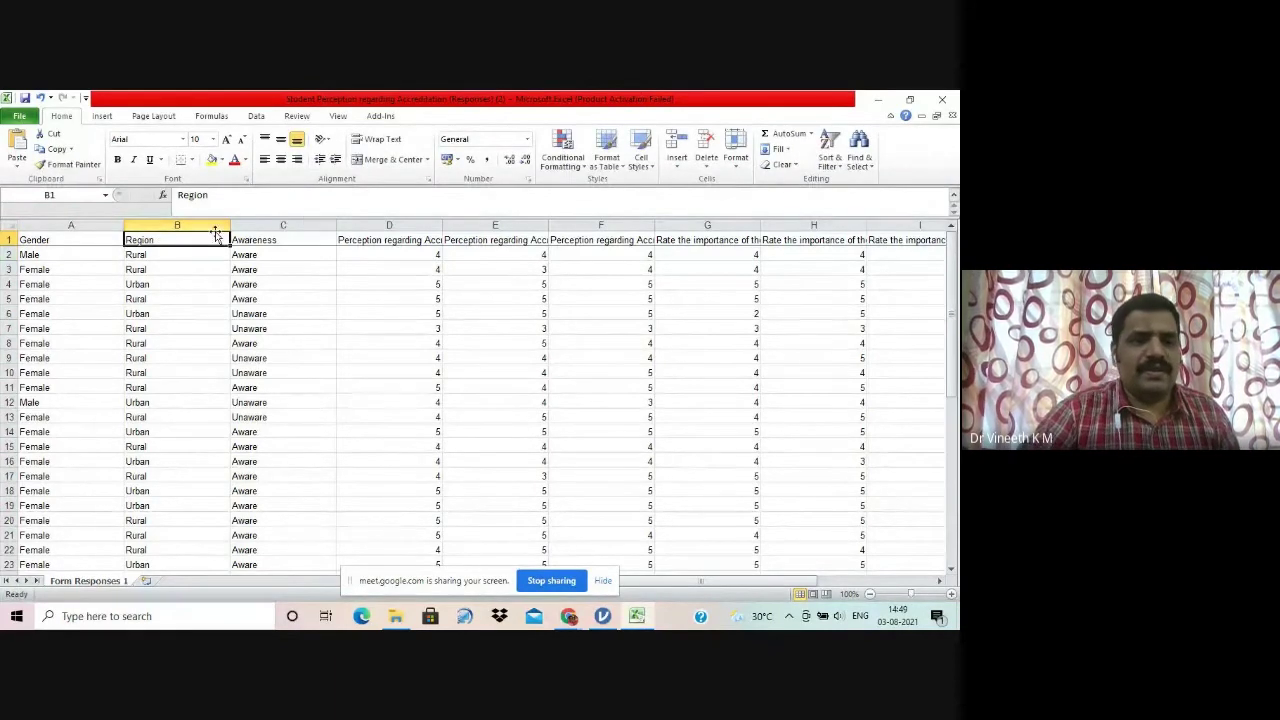
Step: Rename the three perception question headers in cells D1, E1 and F1 as p1, p2 and p3
click(411, 240)
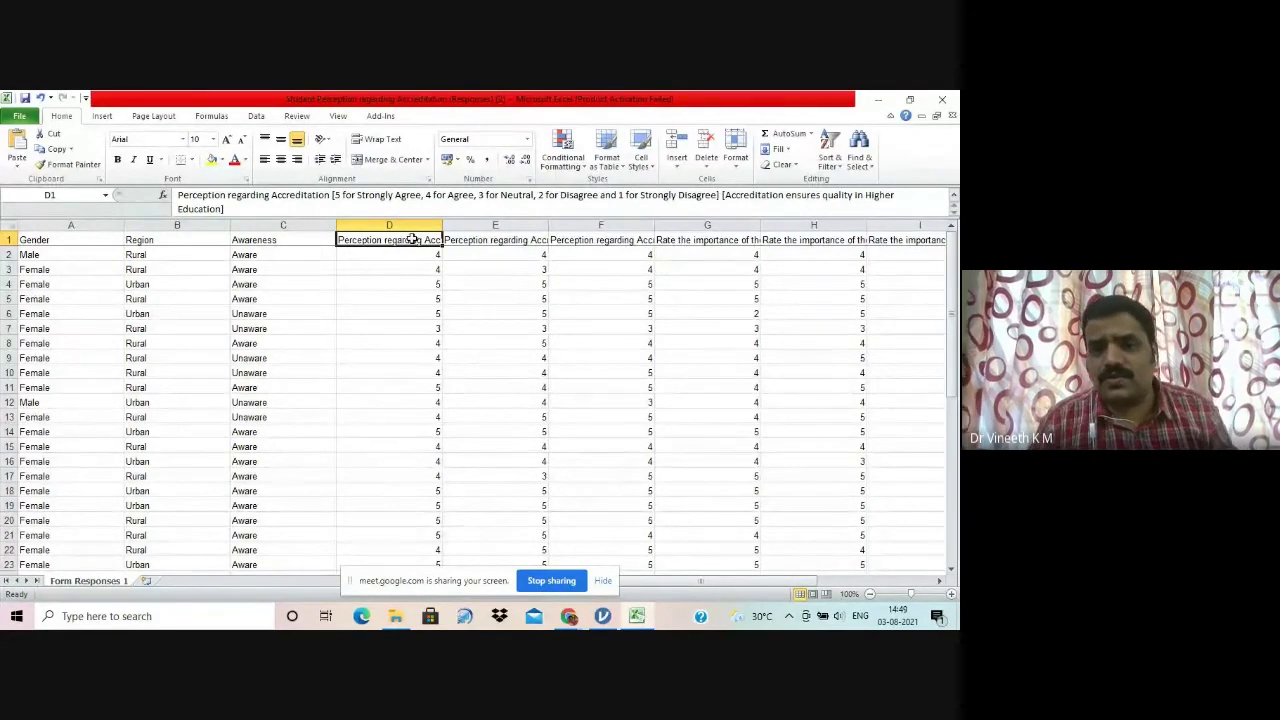
key(Right)
key(Right)
key(Left)
key(Left)
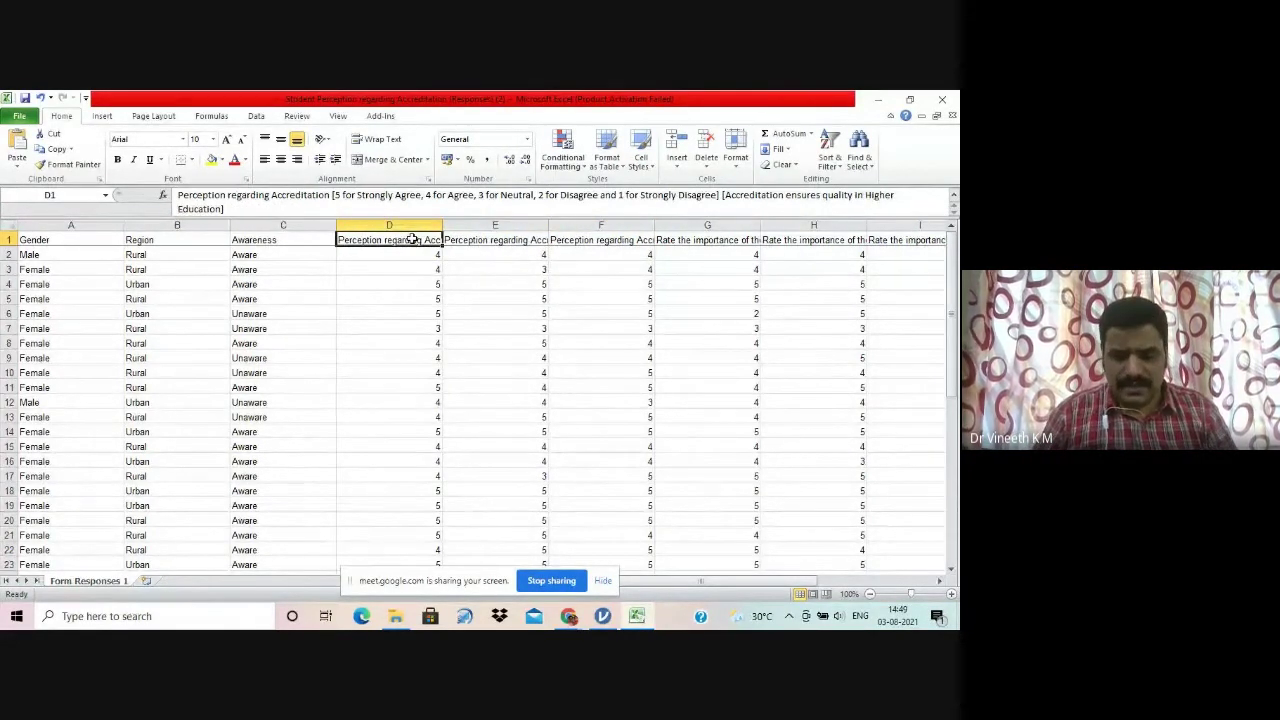
text(p1)
key(Right)
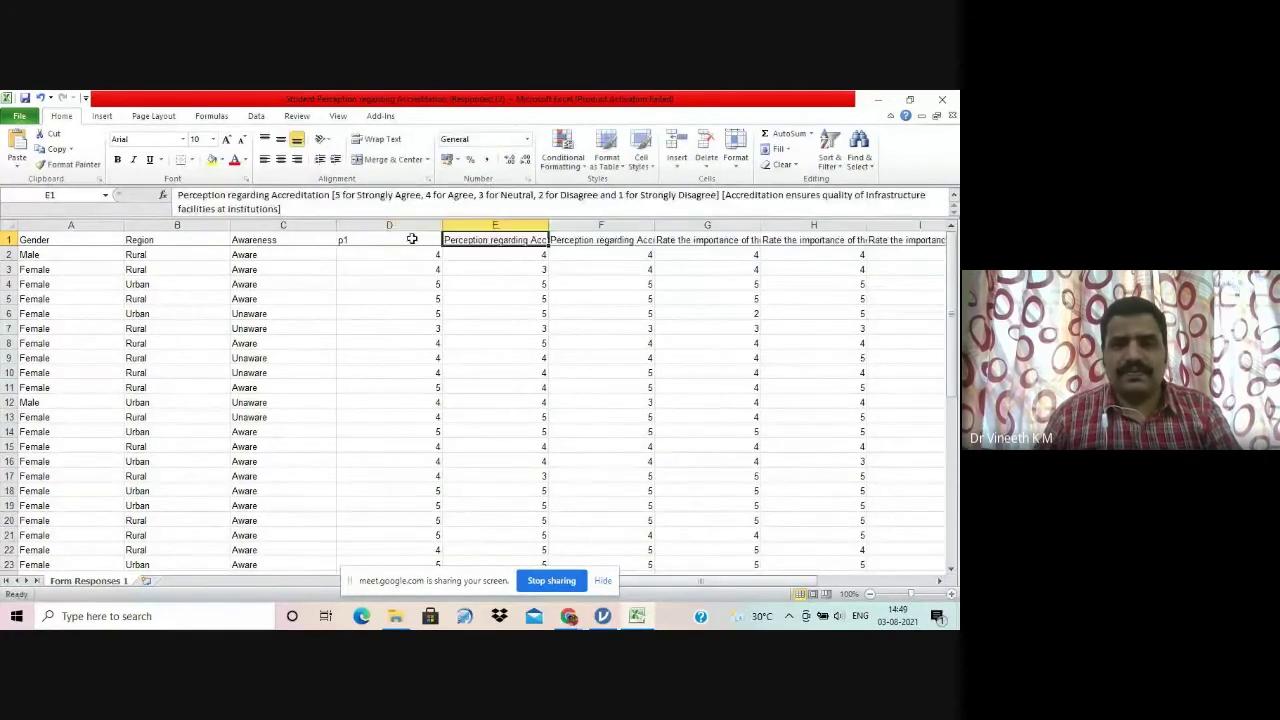
text(p2)
key(Right)
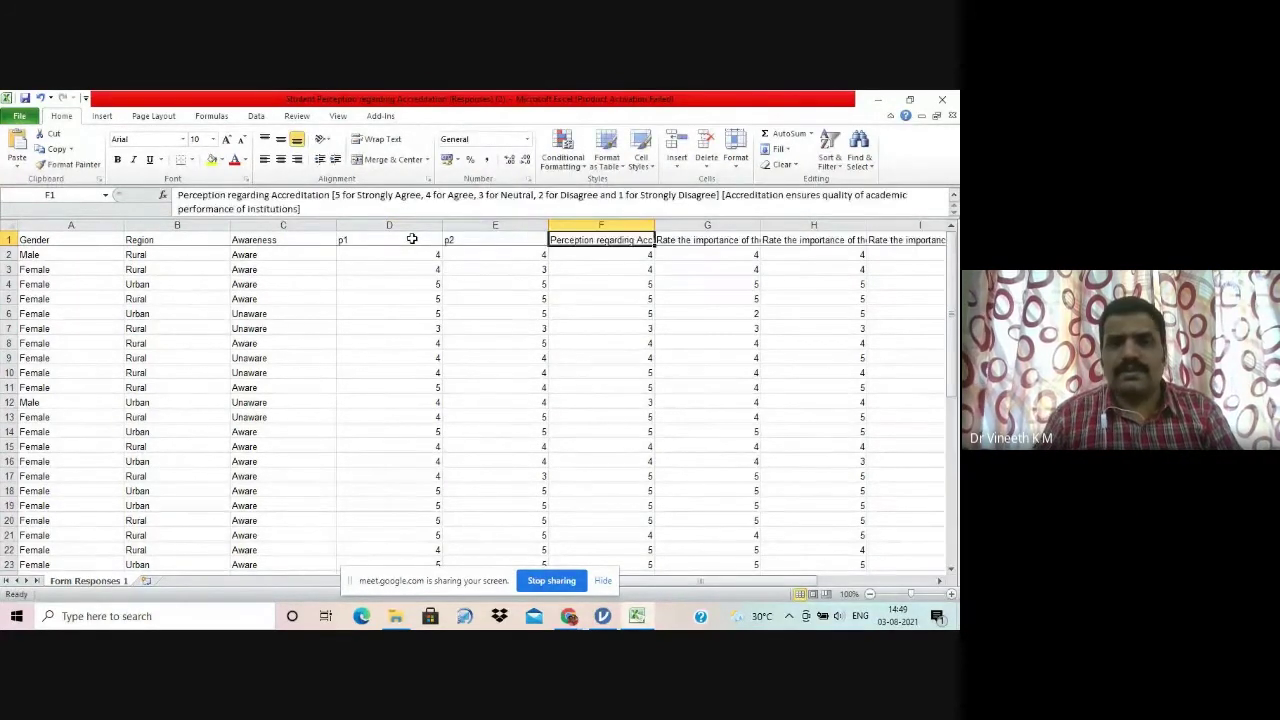
text(p3)
key(Right)
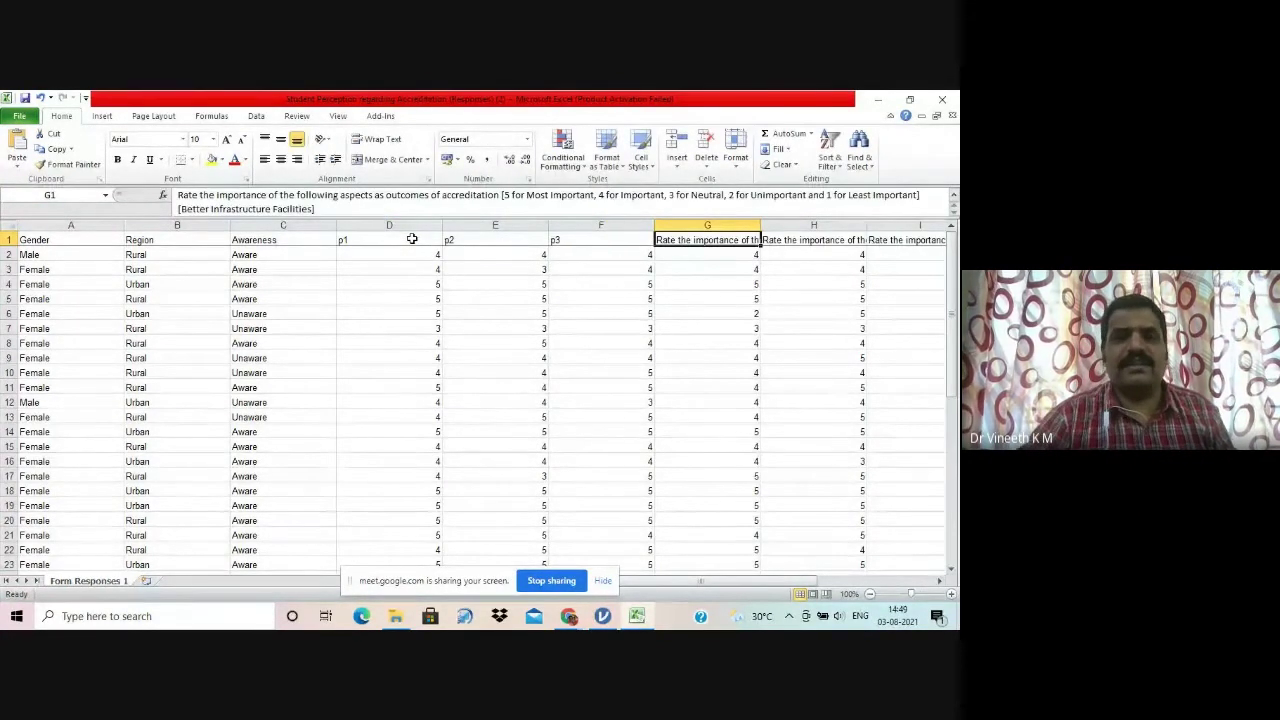
Step: Auto-fit the widths of columns D, E and F to their contents
double_click(442, 225)
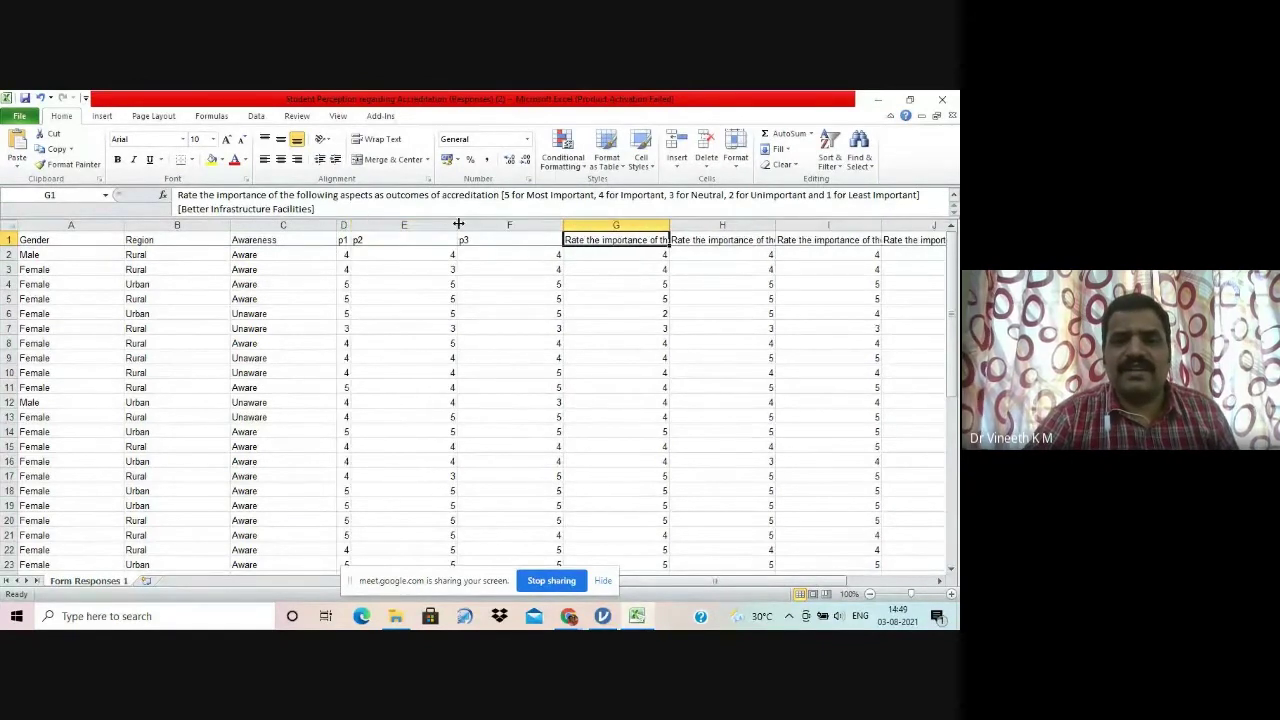
double_click(457, 225)
double_click(474, 224)
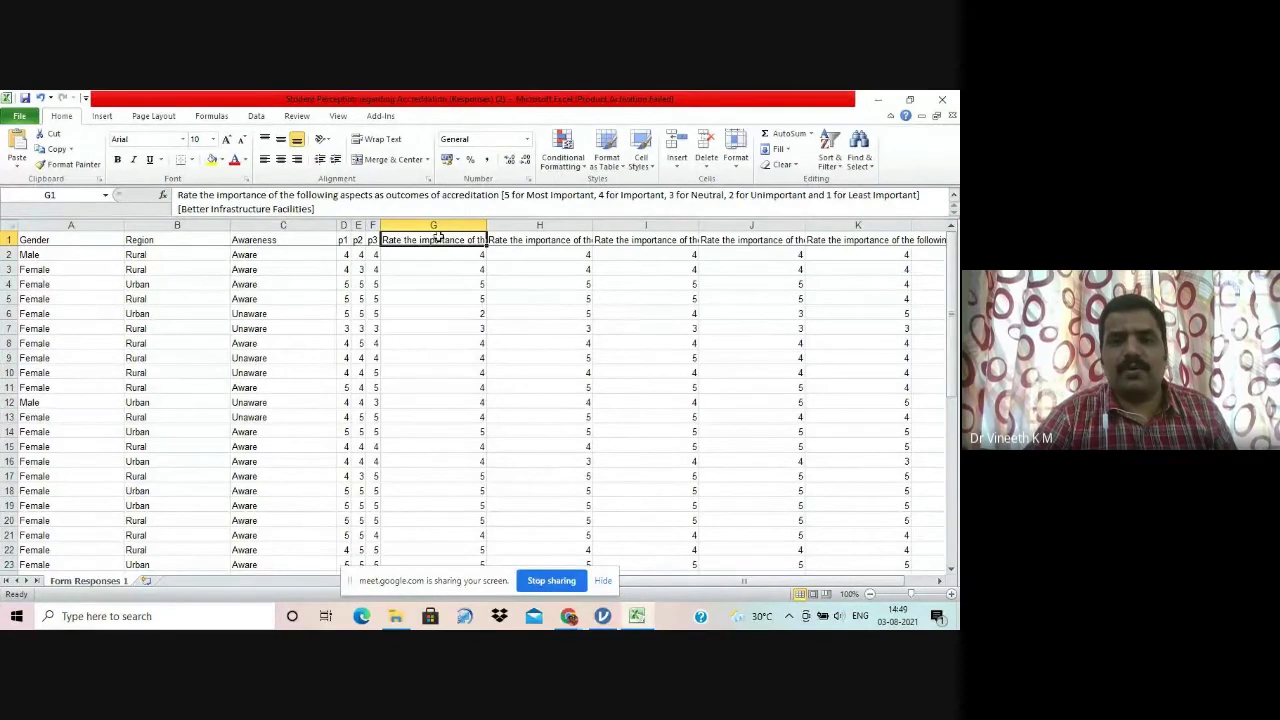
Step: Trim the rating question header in cell G1 to Better Infrastructure Facilities, removing the question text and brackets
click(378, 210)
key(BackSpace)
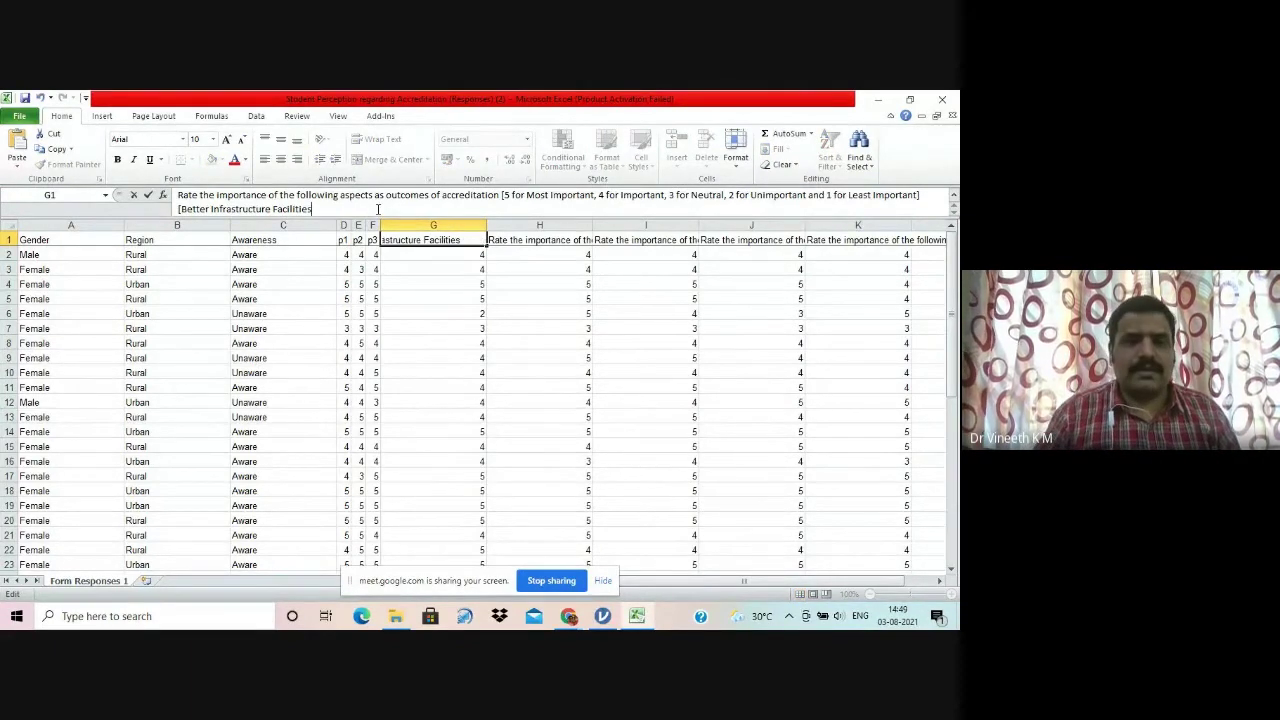
key(ctrl+Left)
key(ctrl+Left)
key(ctrl+Left)
key(BackSpace)
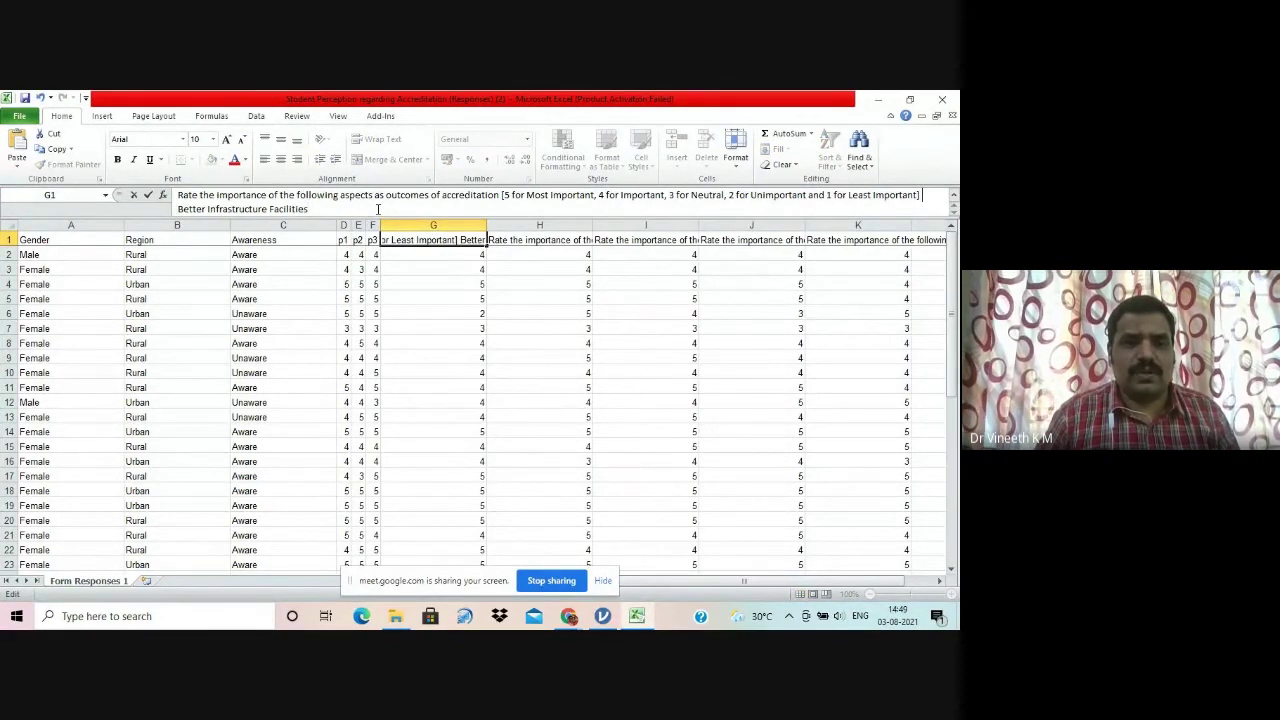
click(378, 209)
key(Home)
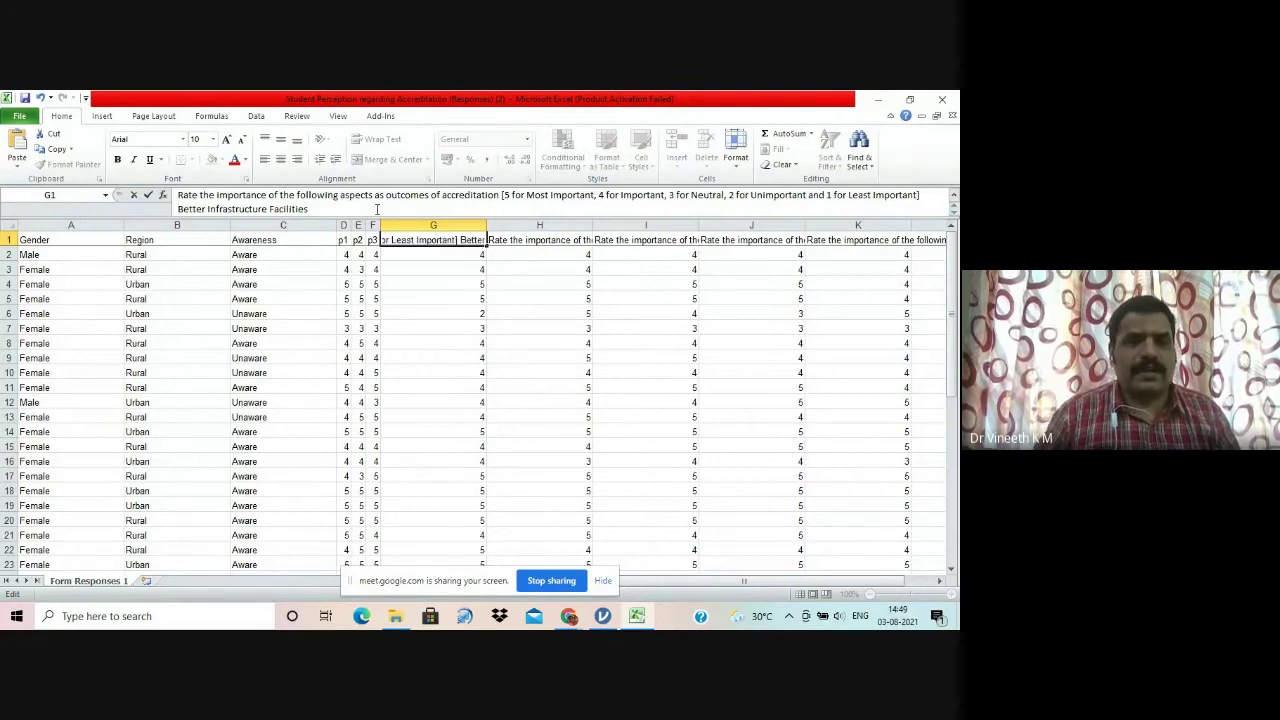
key(shift+Up)
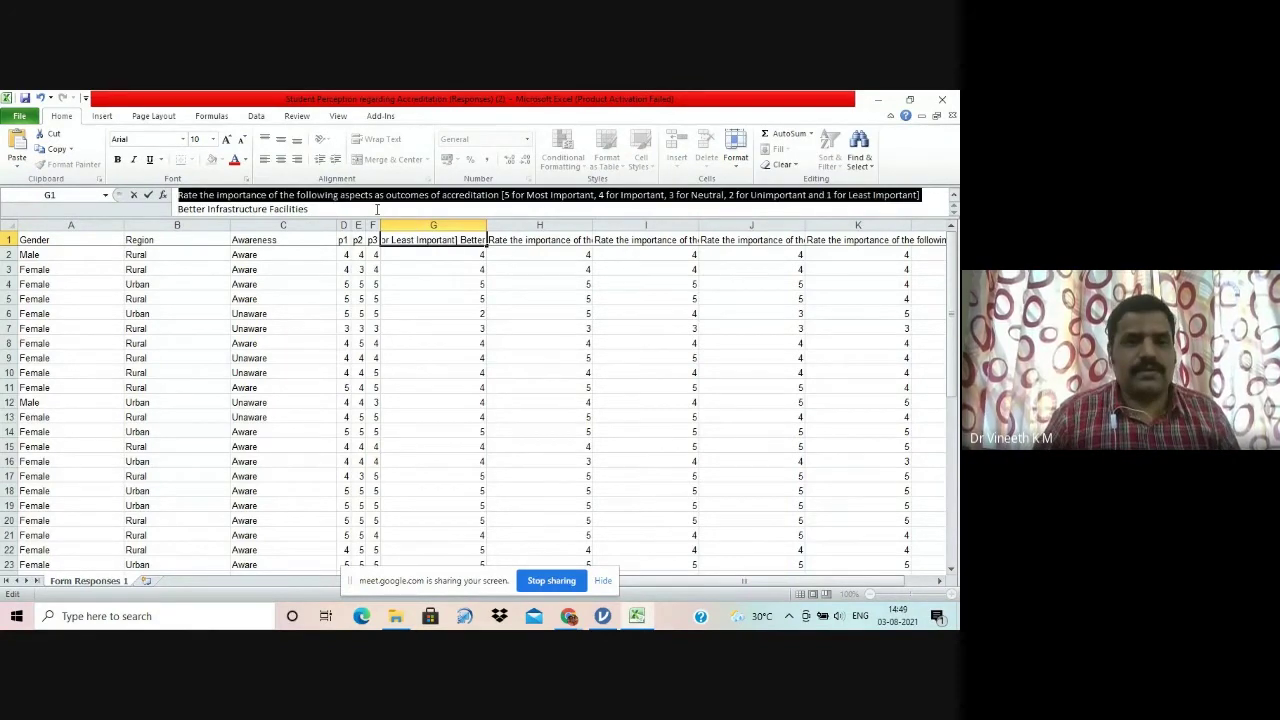
key(Delete)
key(Tab)
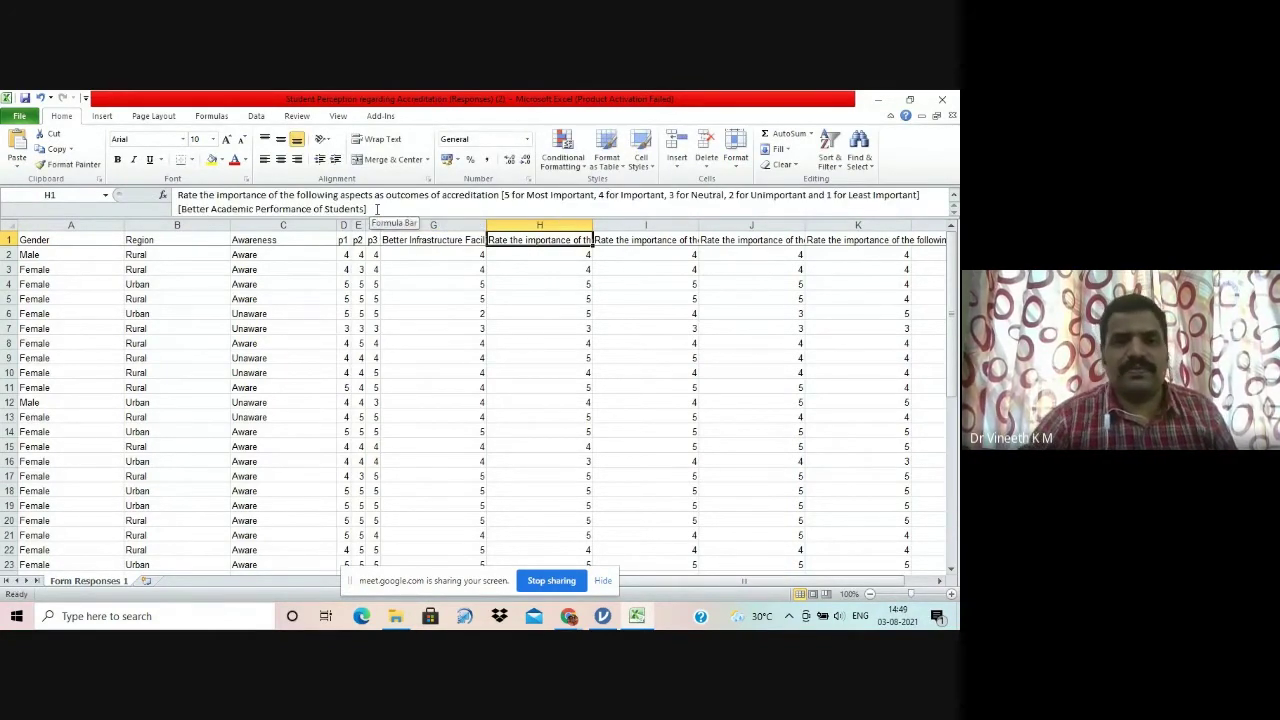
Step: Trim the header in cell H1 to Better Academic Performance of Students, without the question text and brackets
click(376, 208)
key(BackSpace)
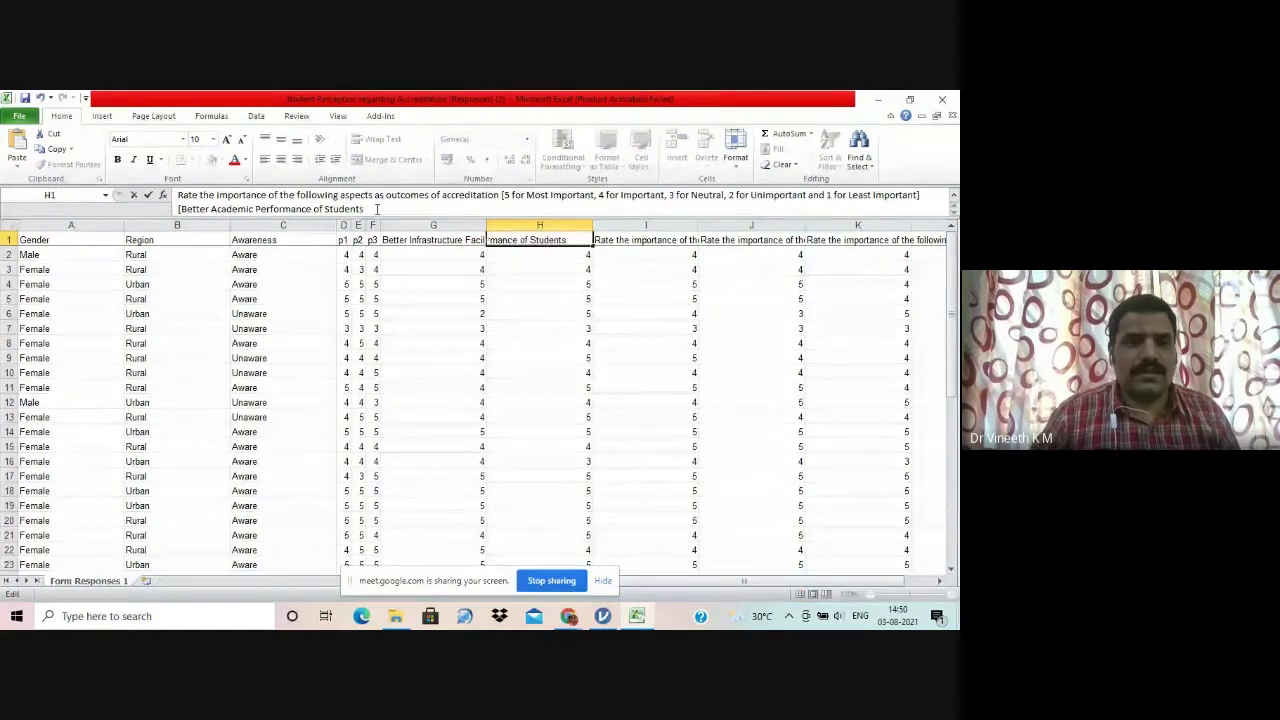
key(Home)
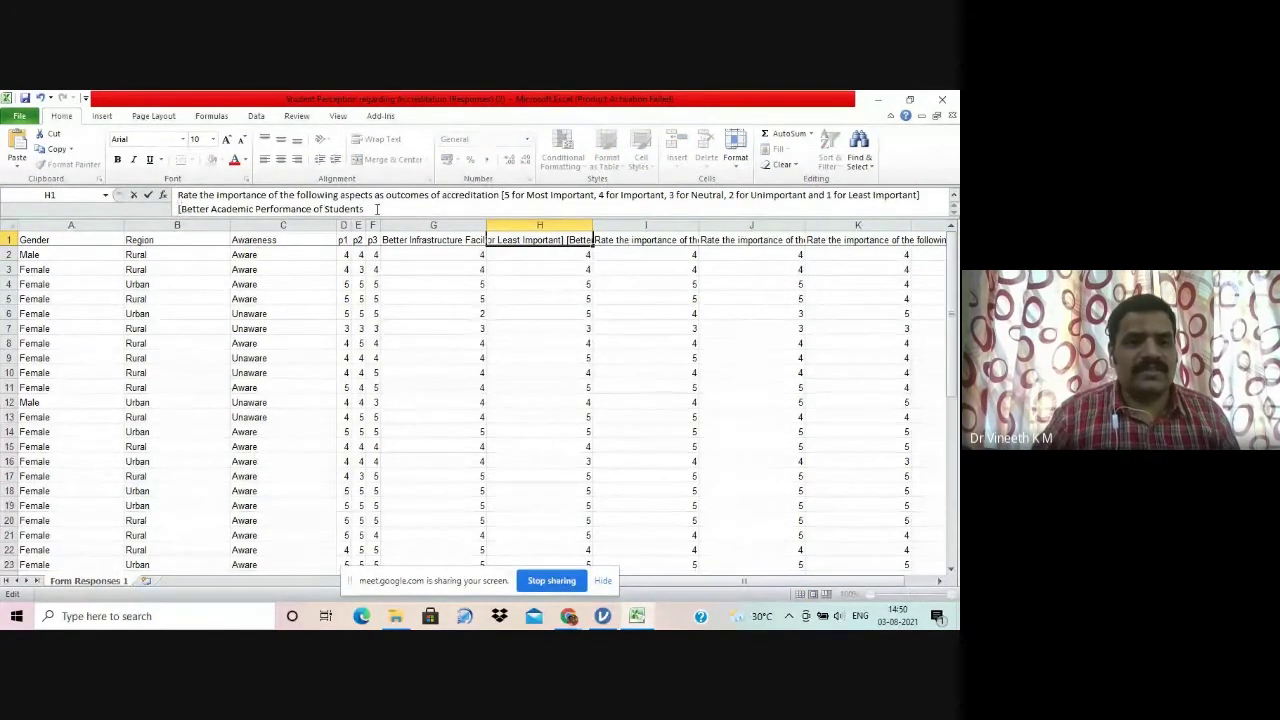
key(shift+Up)
key(Delete)
key(Tab)
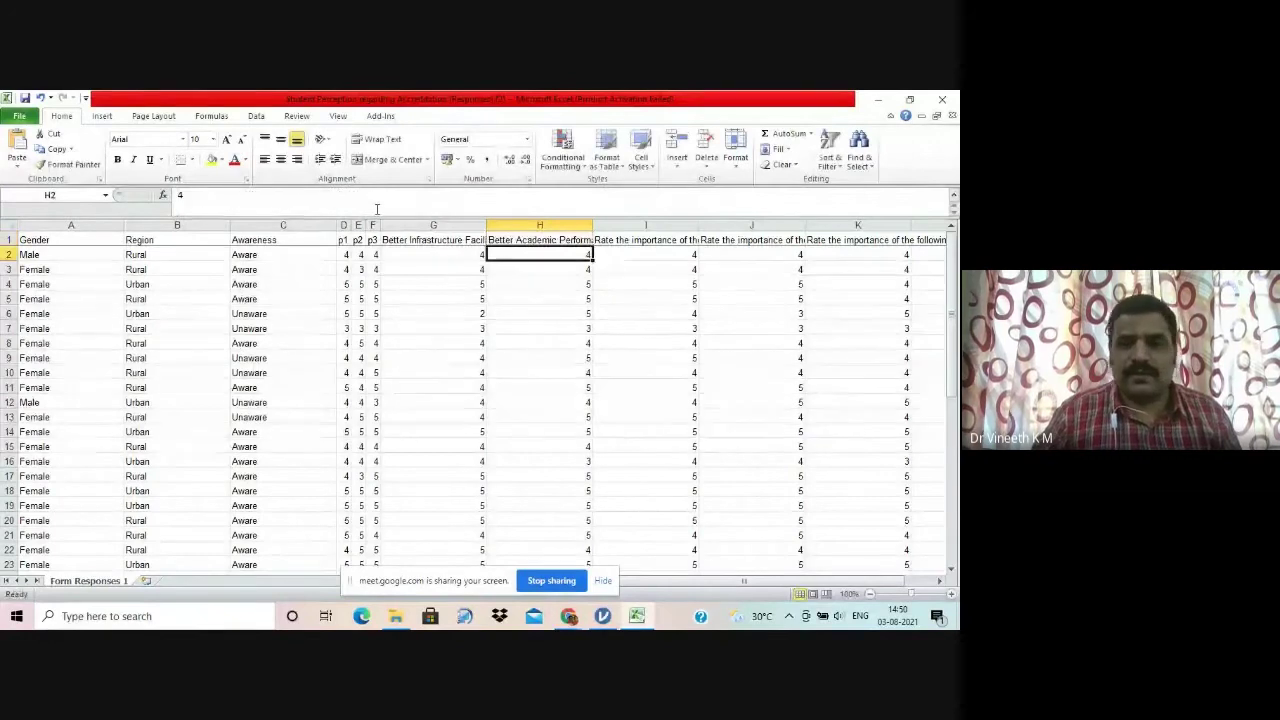
Step: Trim the header in cell I1 to Better Academic Performance of Teachers, without the question text and brackets
click(376, 208)
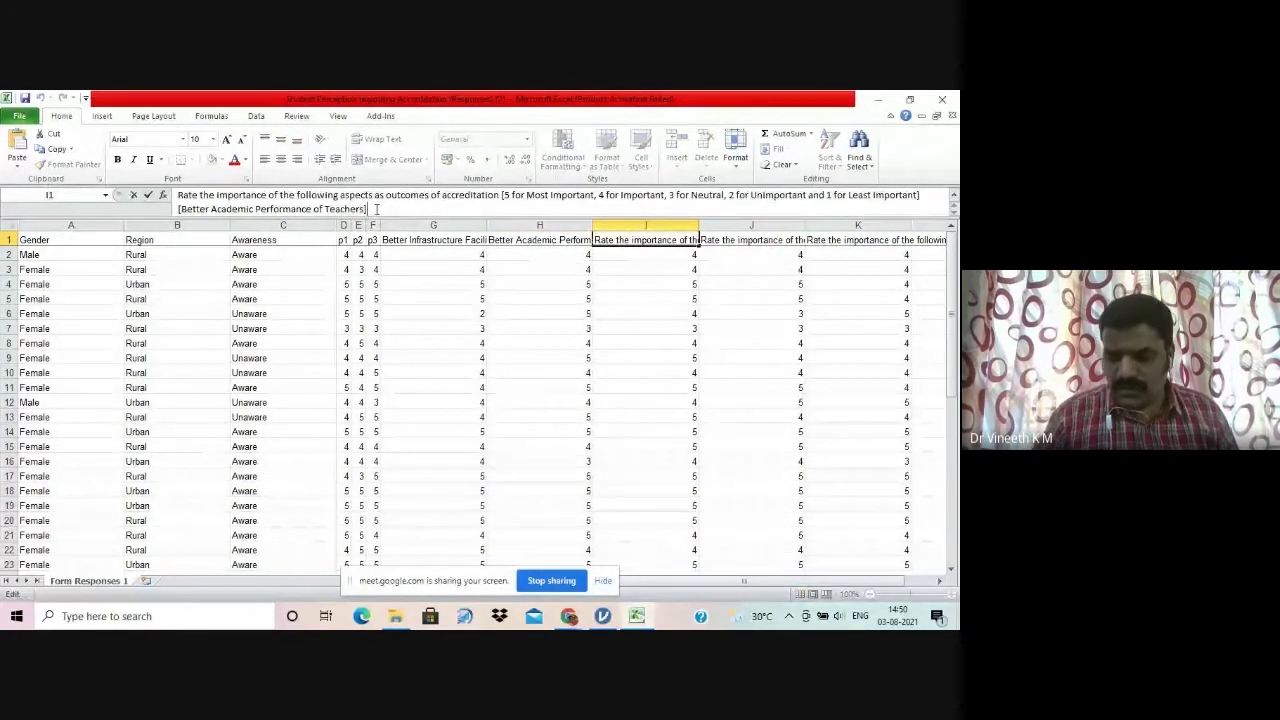
key(BackSpace)
key(Home)
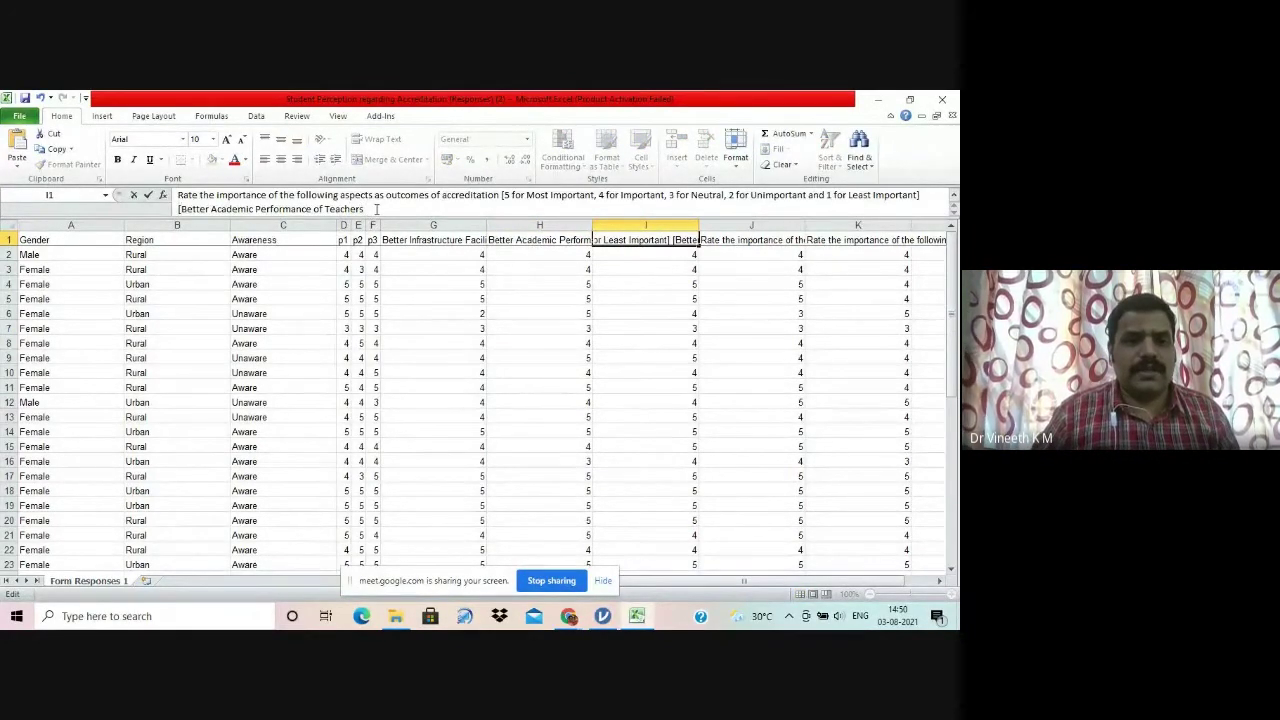
key(shift+Up)
key(BackSpace)
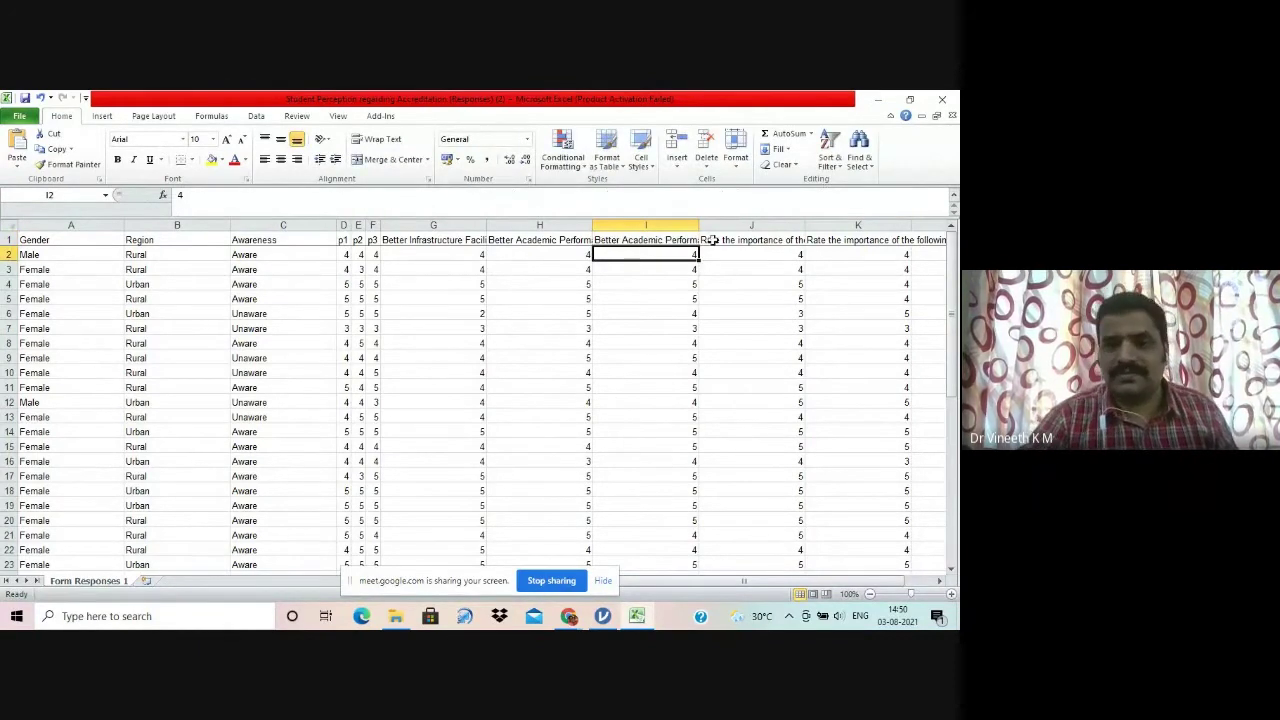
Step: Trim the header in cell J1 to Innovative Teaching Practices, without the question text and brackets
click(710, 240)
click(412, 207)
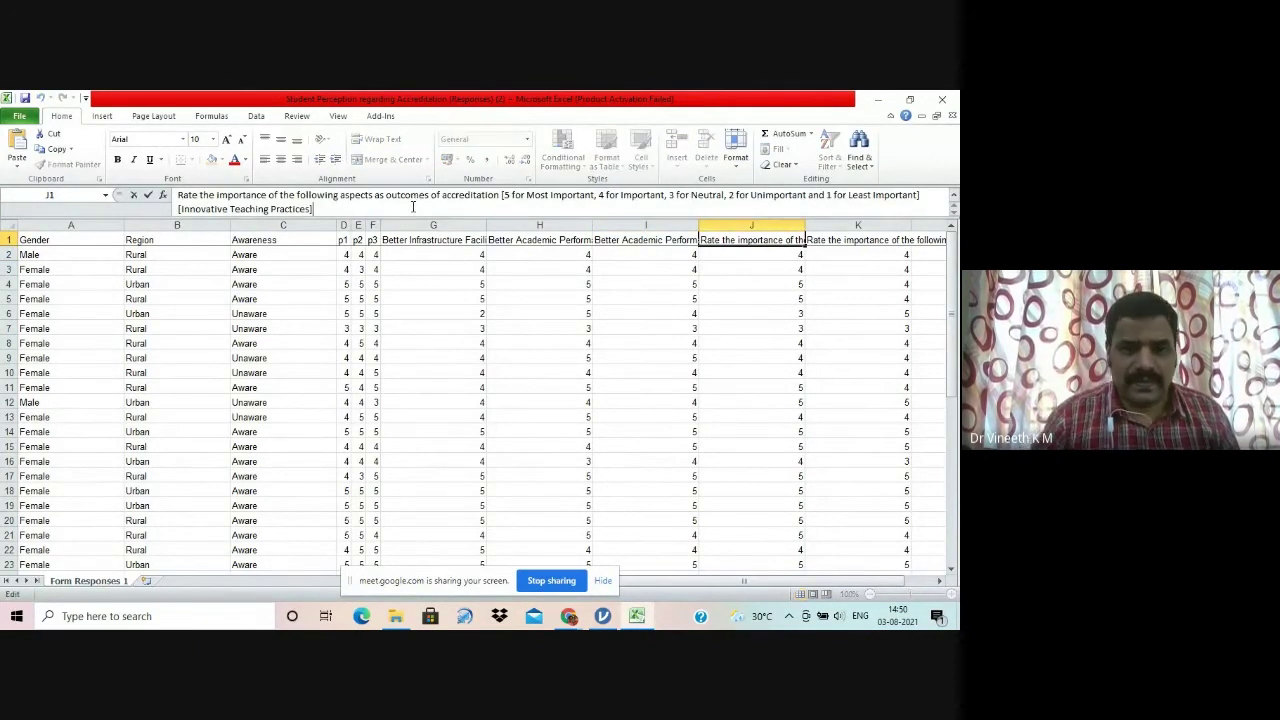
key(BackSpace)
key(Home)
key(ctrl+shift+Home)
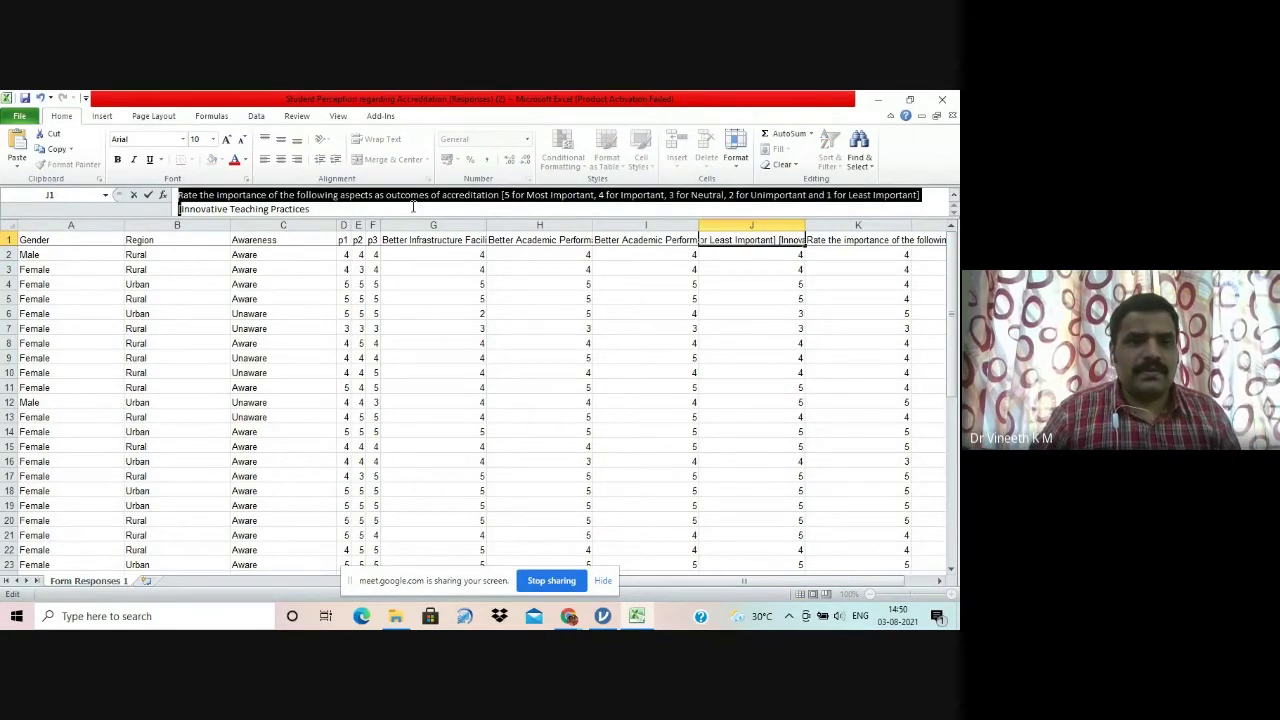
key(BackSpace)
key(Tab)
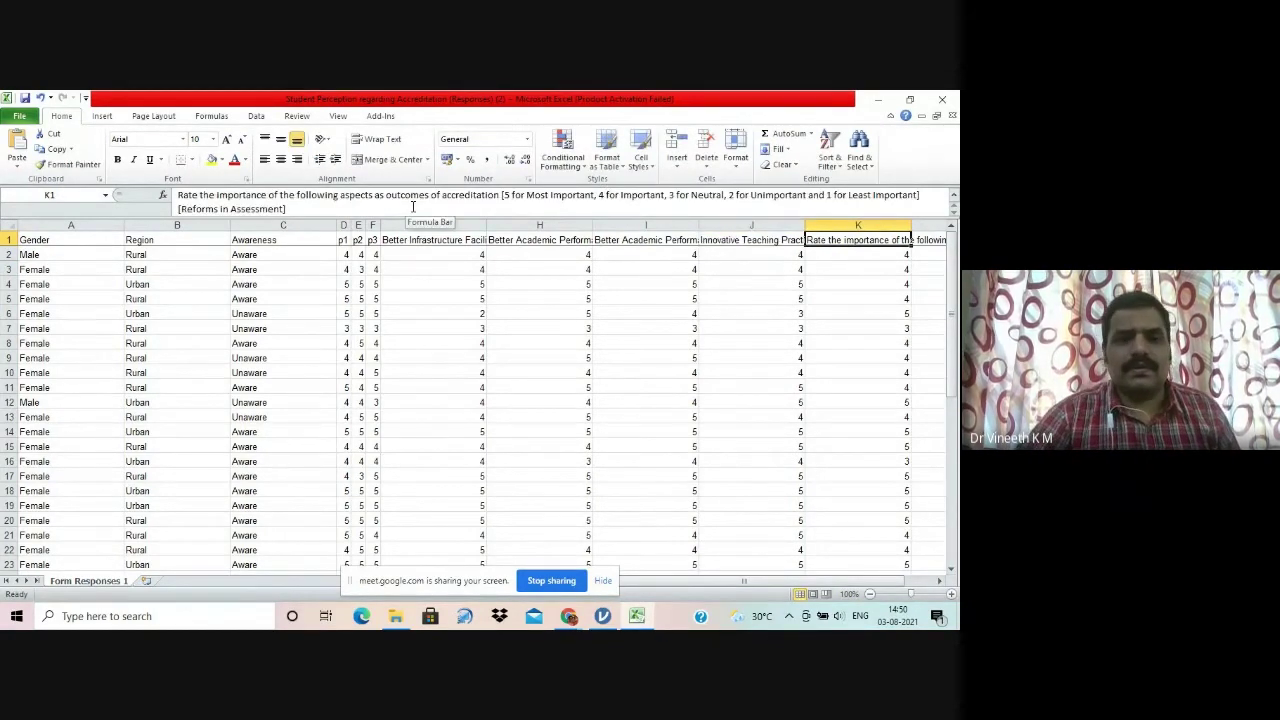
Step: Trim the header in cell K1 to Reforms in Assessment, without the question text and brackets
click(322, 210)
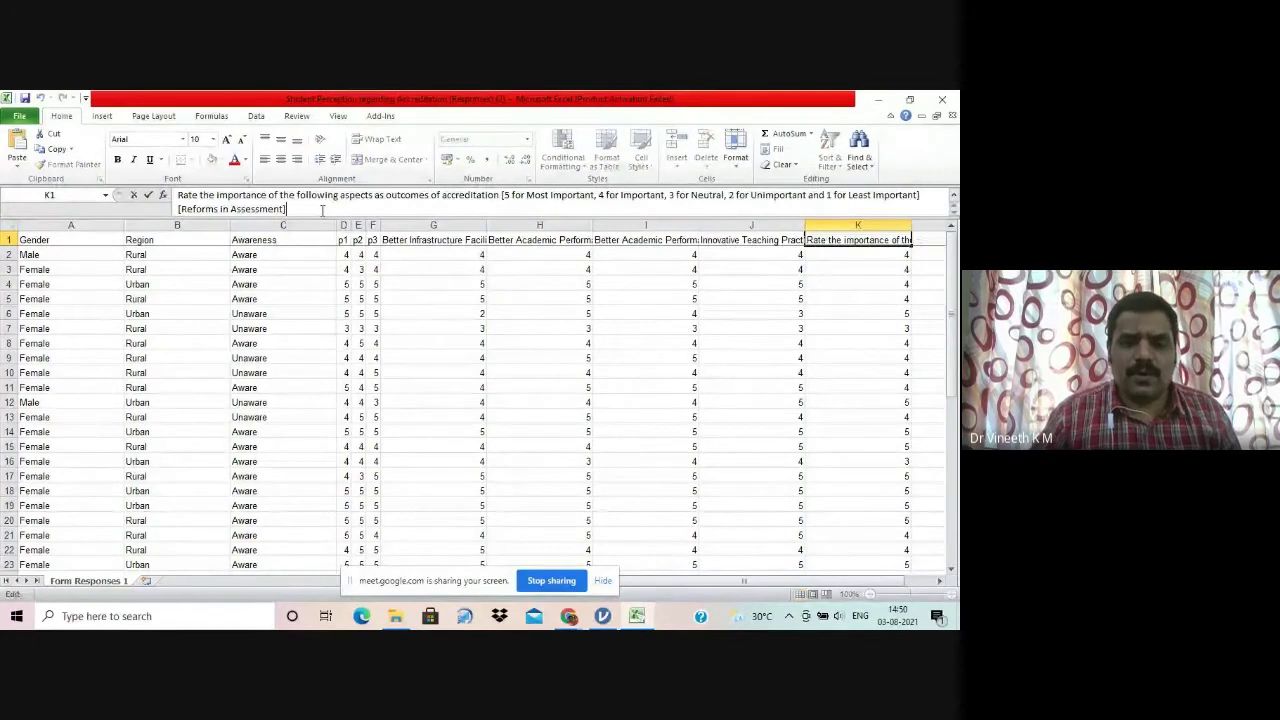
key(BackSpace)
key(Home)
key(ctrl+shift+Home)
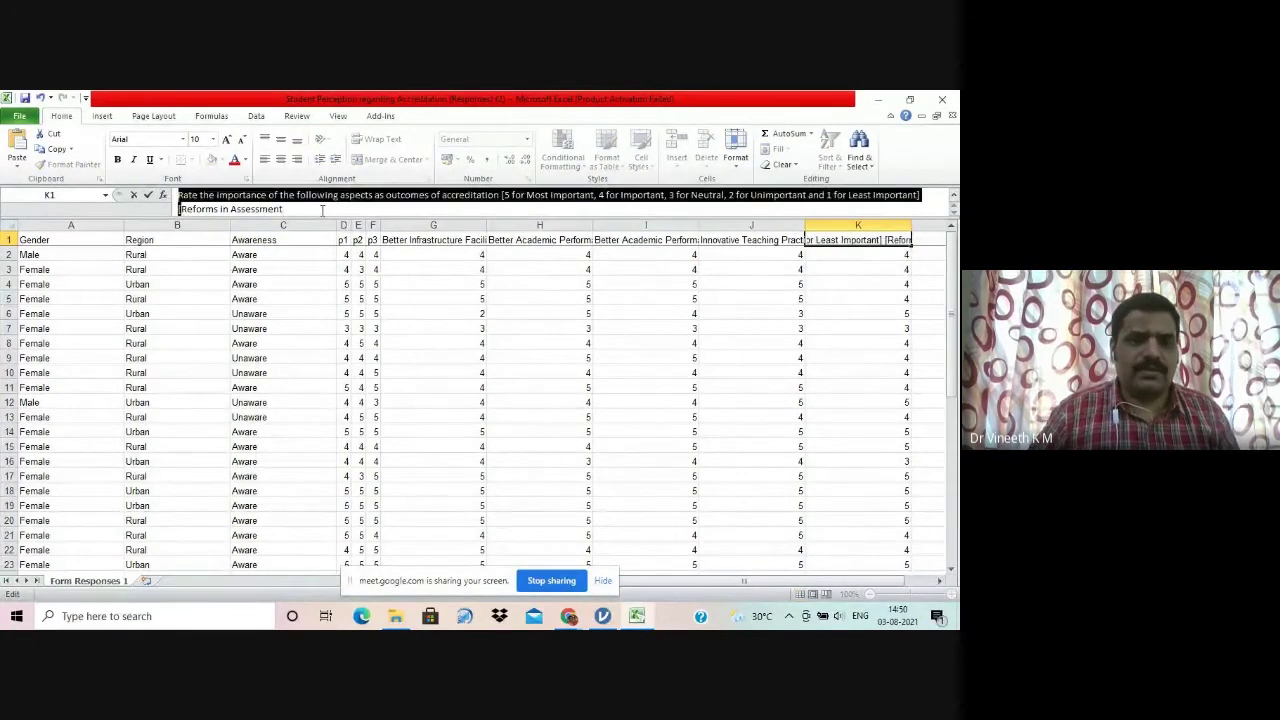
key(BackSpace)
key(Return)
key(Up)
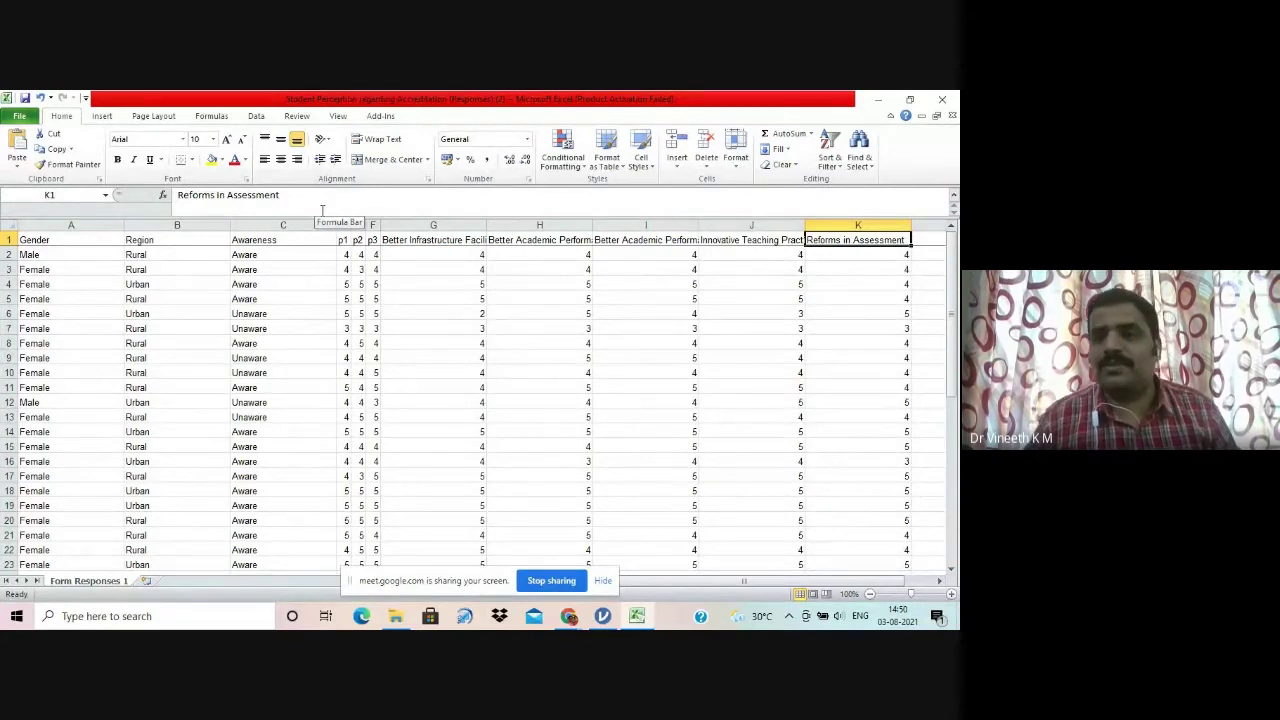
Step: Review the full text of the shortened outcome headers in row 1, columns G to I
key(Left)
key(Left)
key(Left)
key(Left)
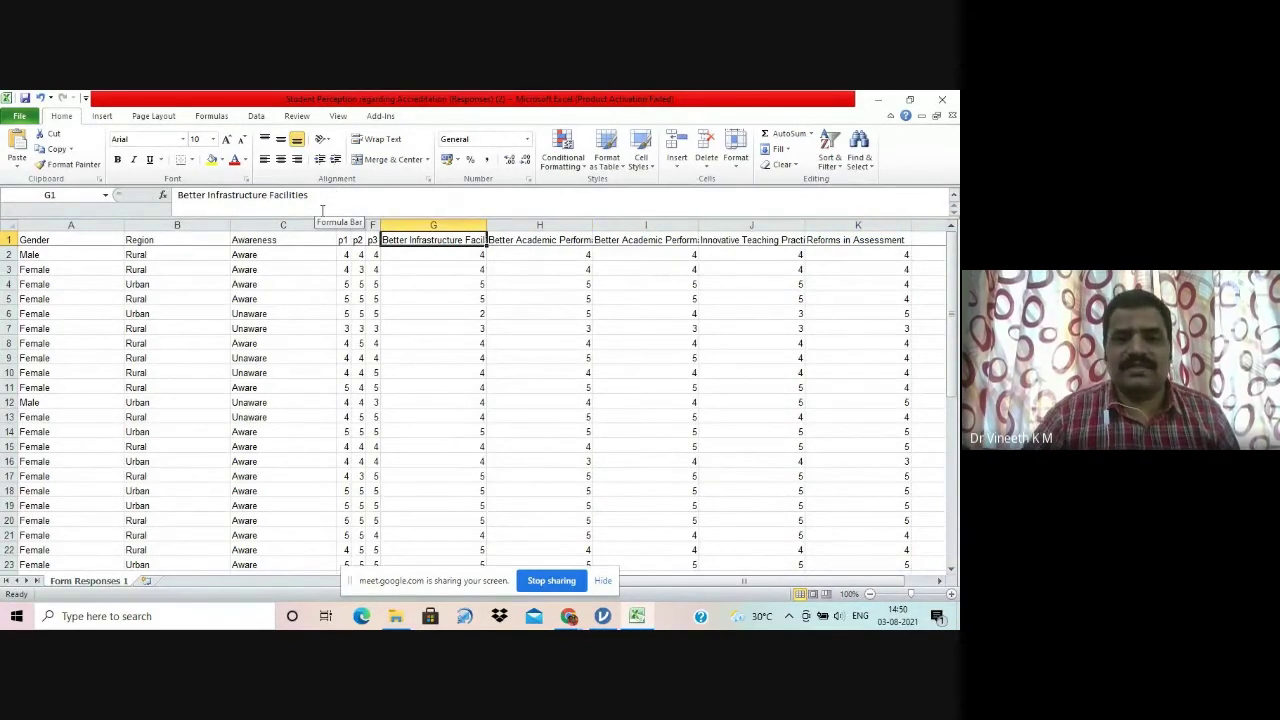
click(401, 224)
click(535, 358)
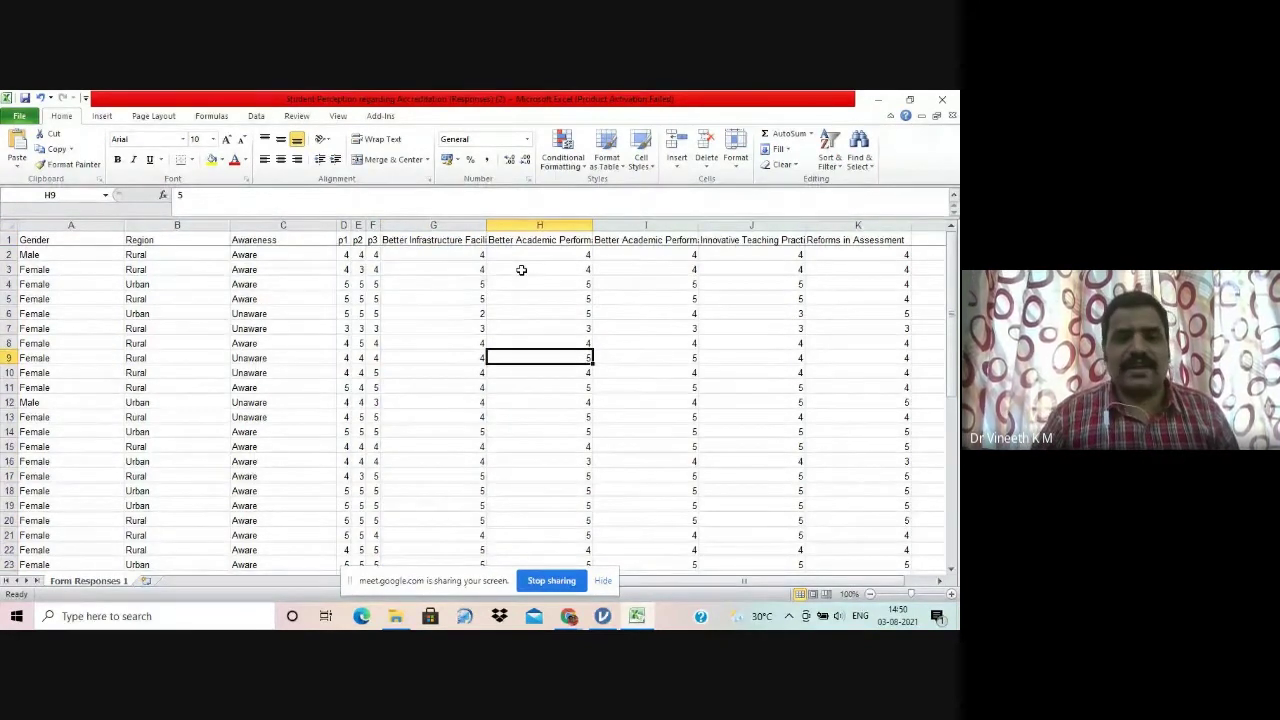
key(Up)
key(Up)
key(Up)
key(Up)
key(Up)
key(Up)
key(Up)
key(Up)
key(Left)
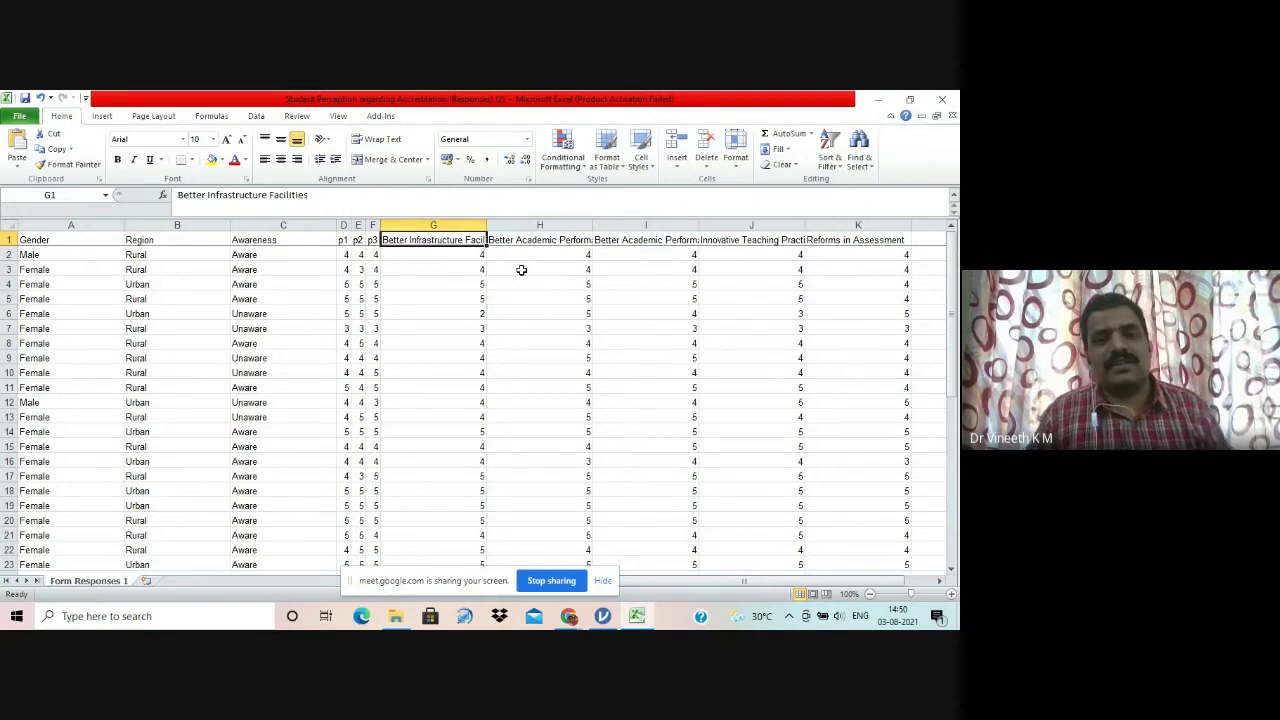
key(Right)
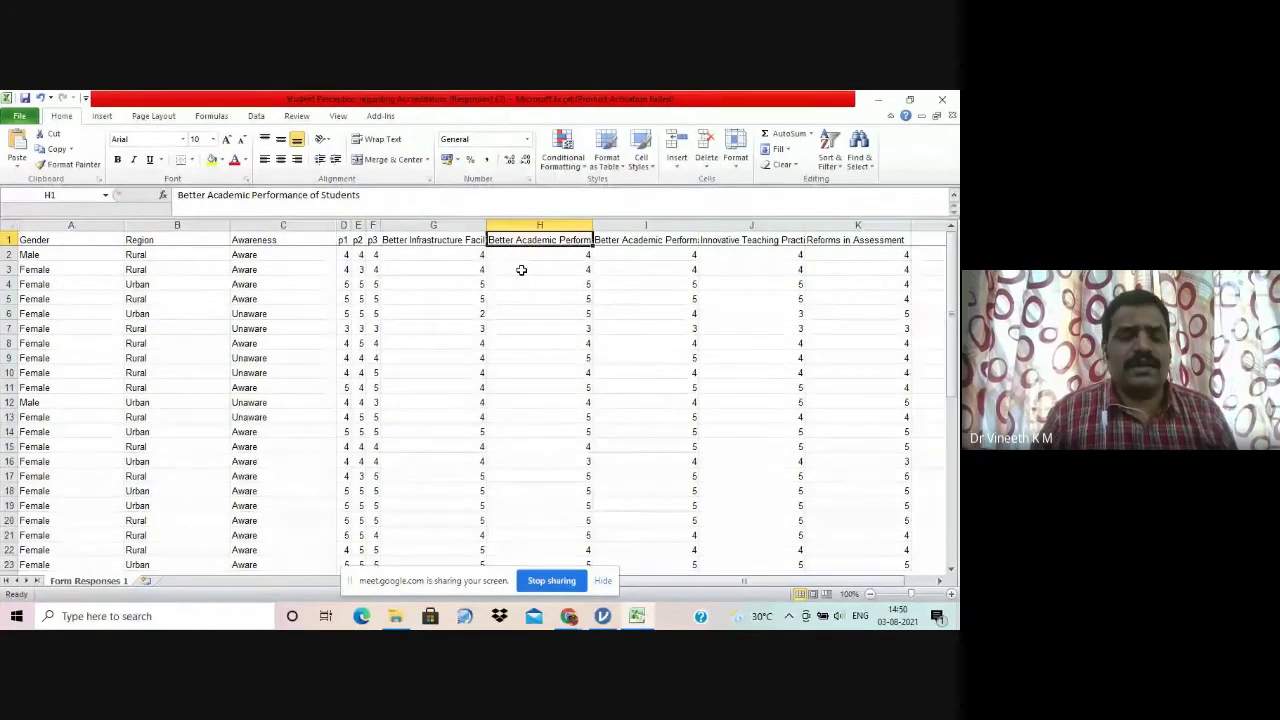
key(Right)
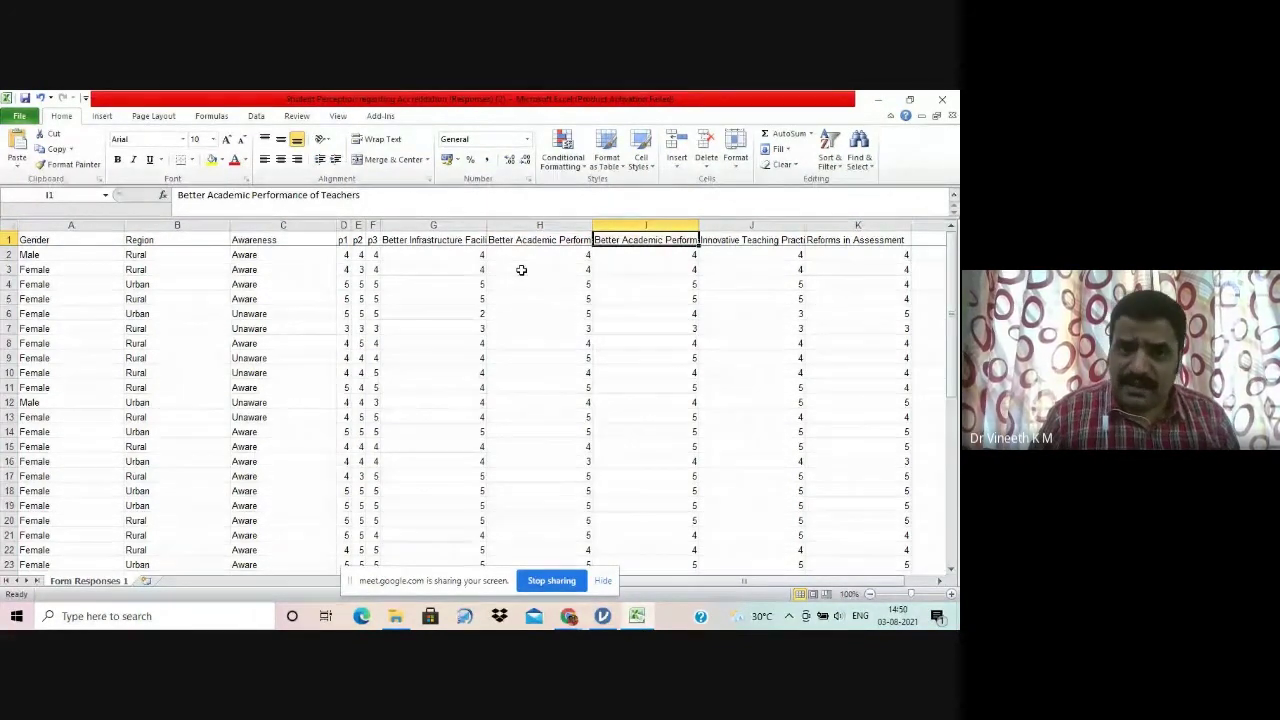
Step: Review the headers in row 1 from Reforms in Assessment back to p2, reading each one's full text
key(Left)
key(Right)
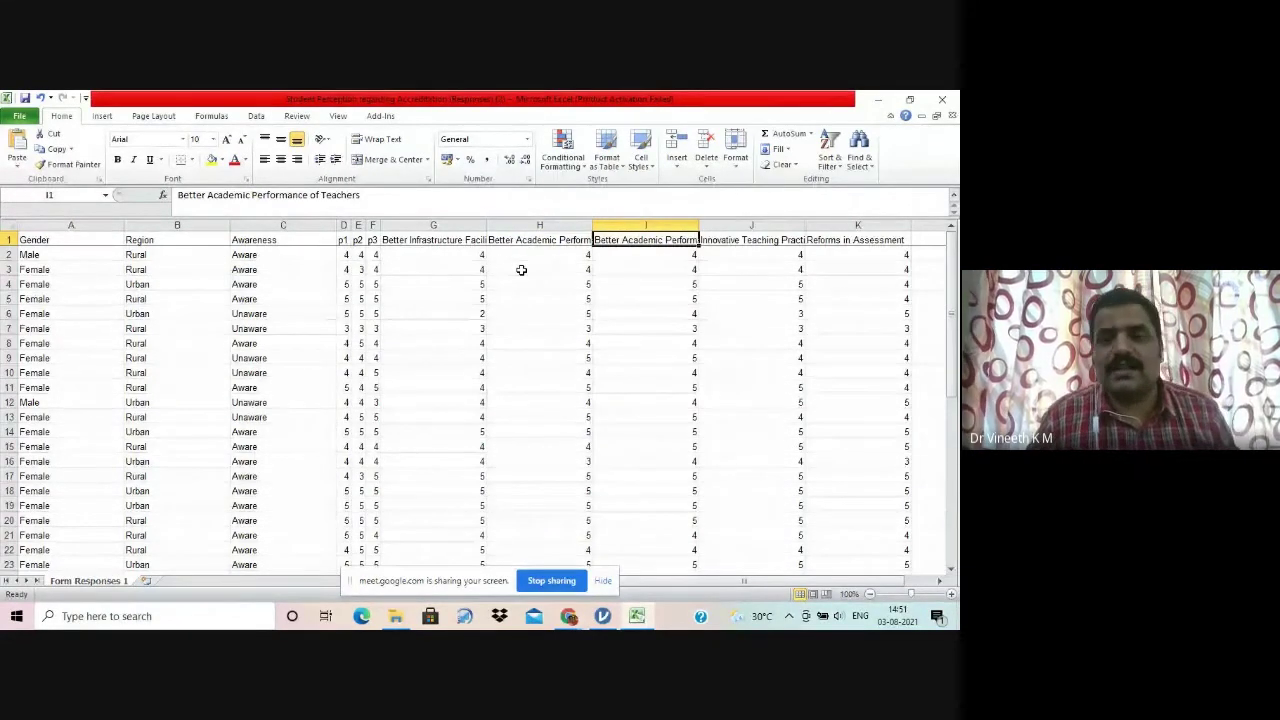
key(Right)
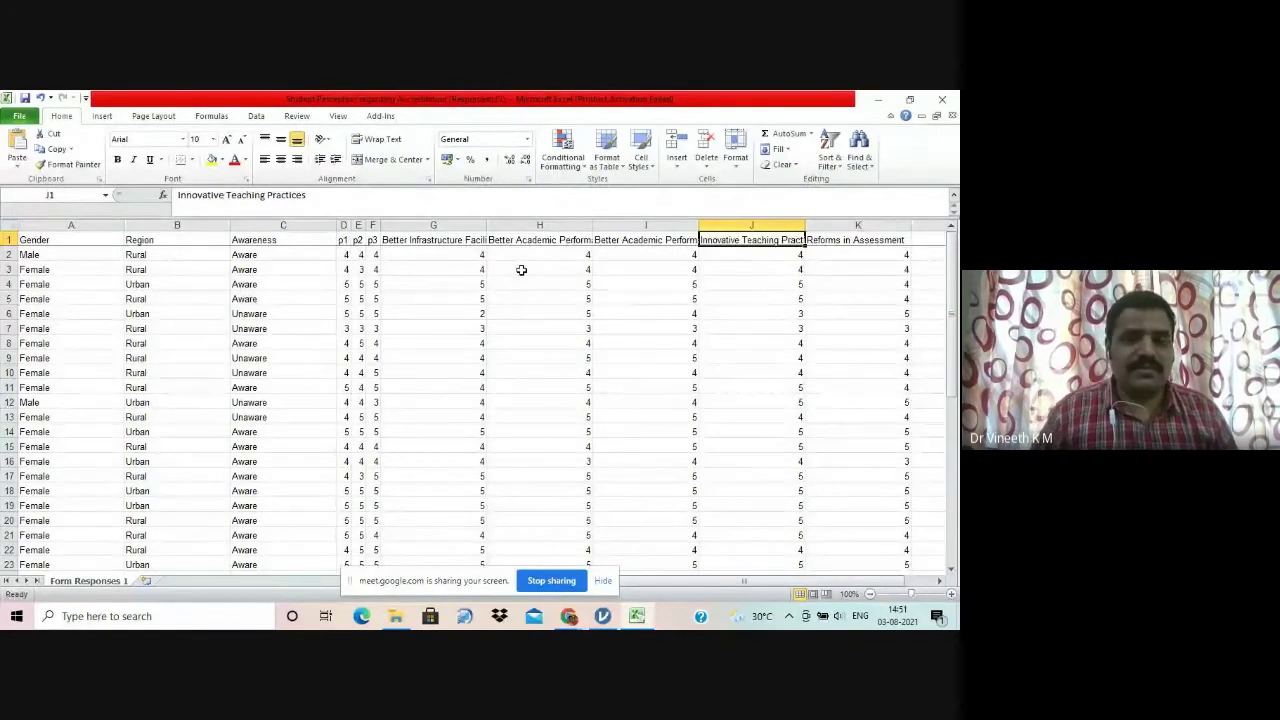
key(Right)
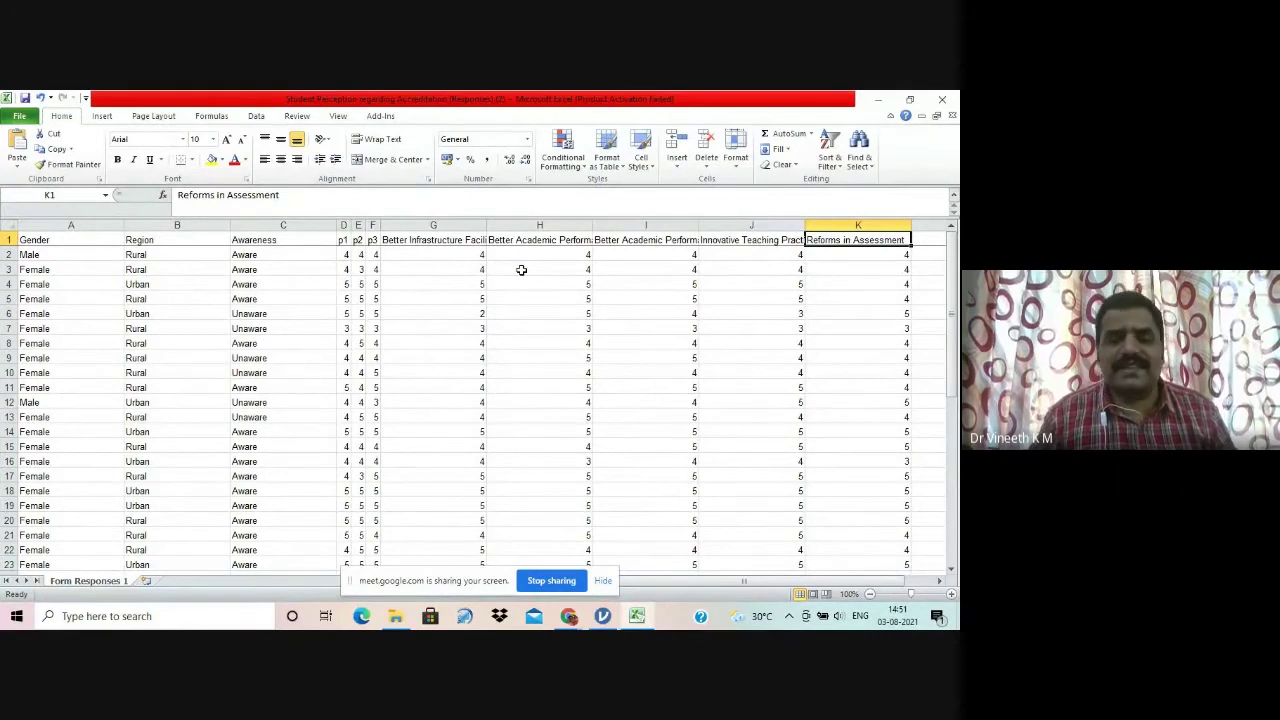
key(Left)
key(Right)
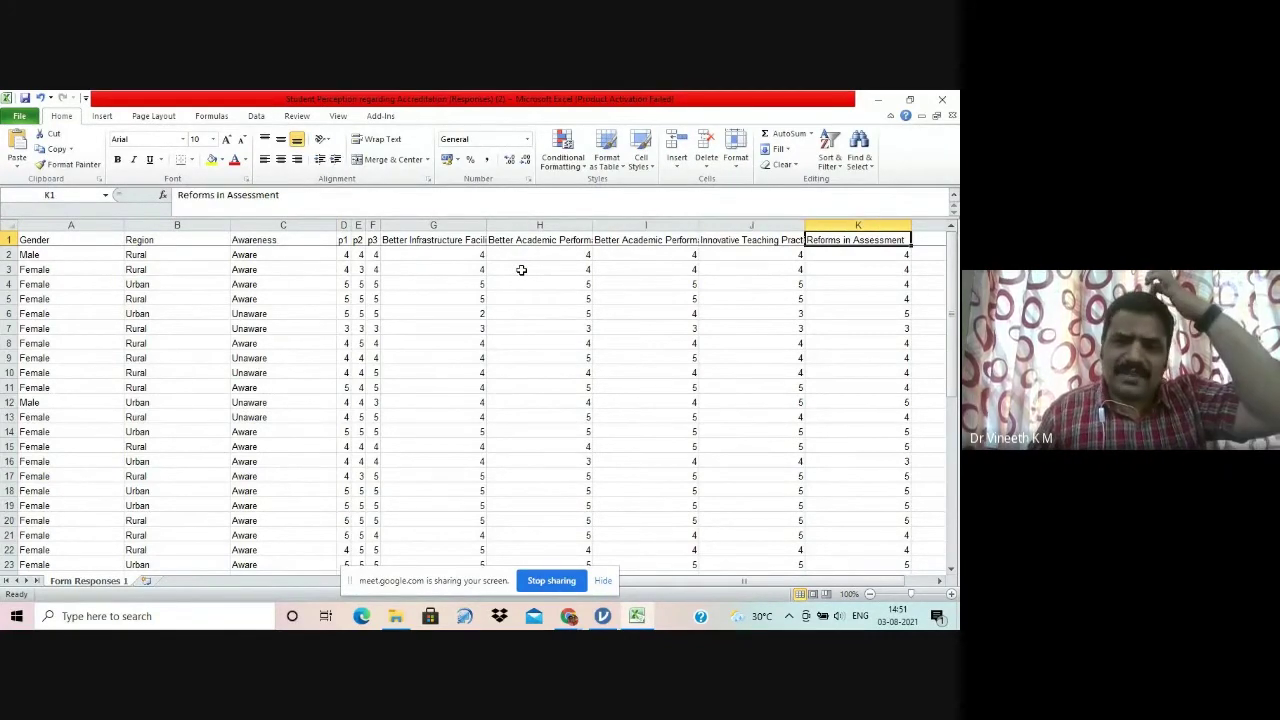
key(Left)
key(Left)
key(Left)
key(Left)
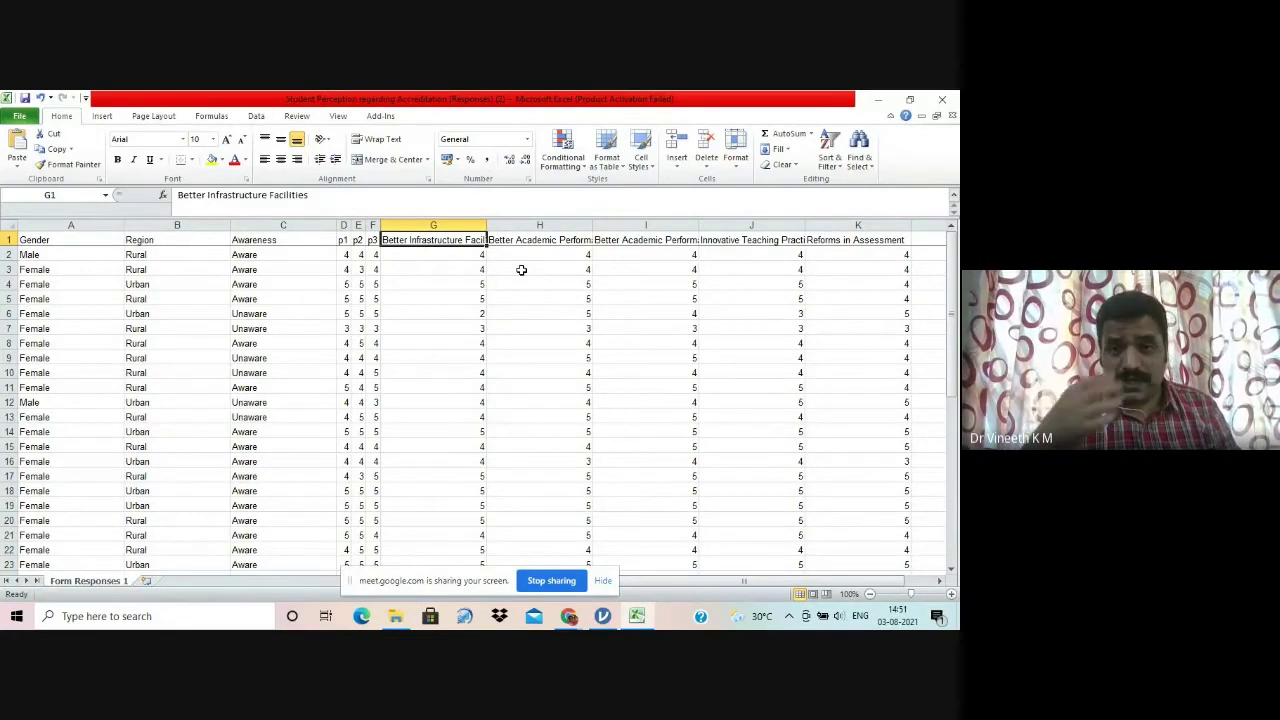
key(Right)
key(Right)
key(Right)
key(Right)
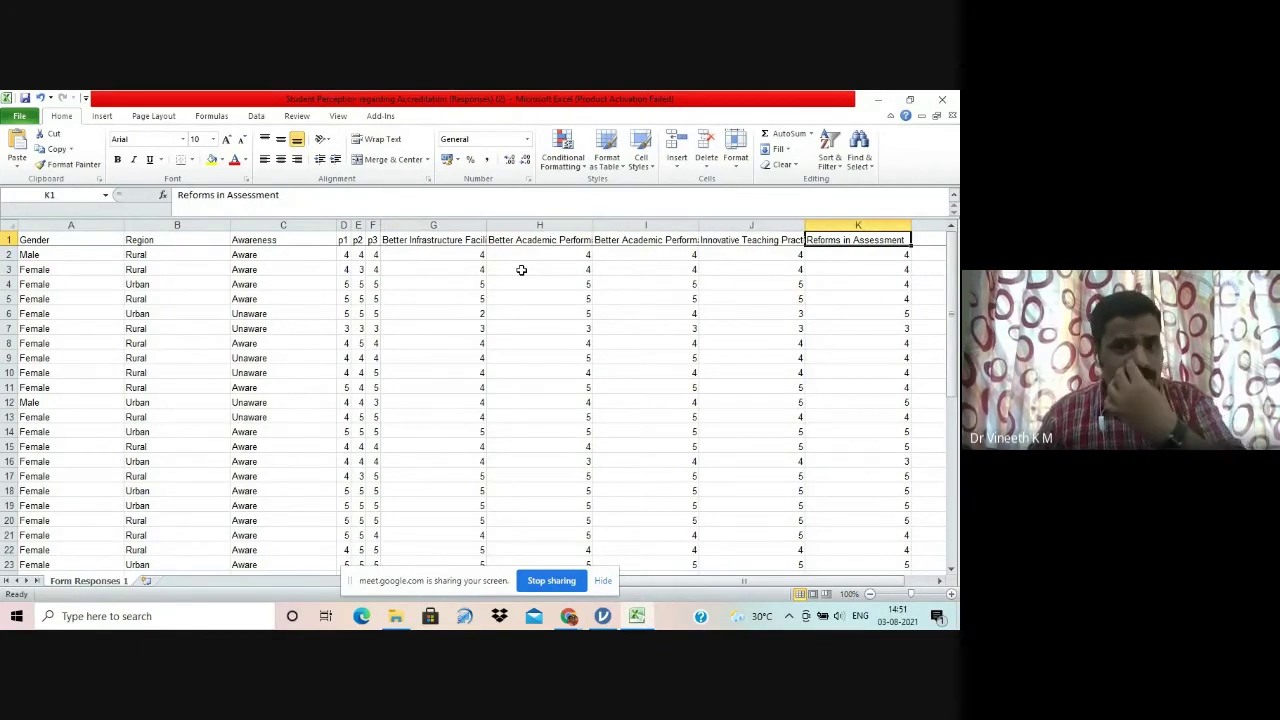
key(Left)
key(Left)
key(Left)
key(Left)
key(Left)
key(Left)
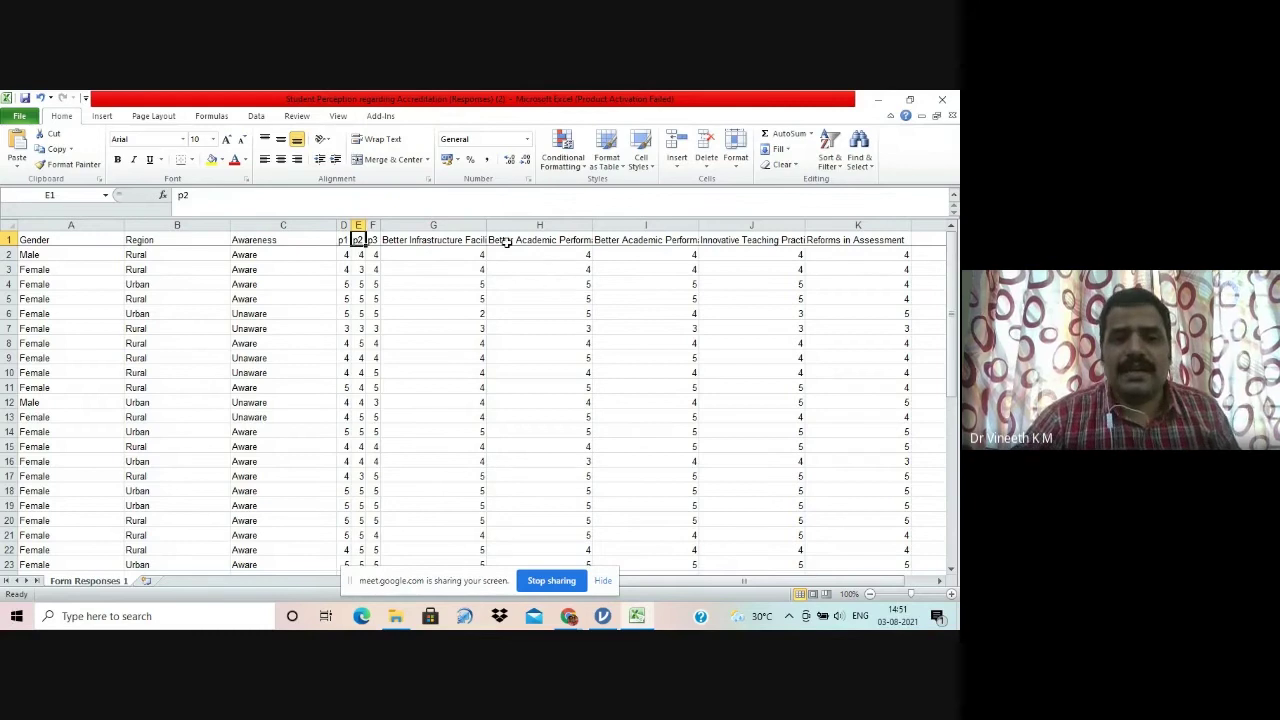
Step: Insert a column before Better Infrastructure Facilities, narrow it, and give it the header Perception in G1
click(457, 226)
right_click(456, 230)
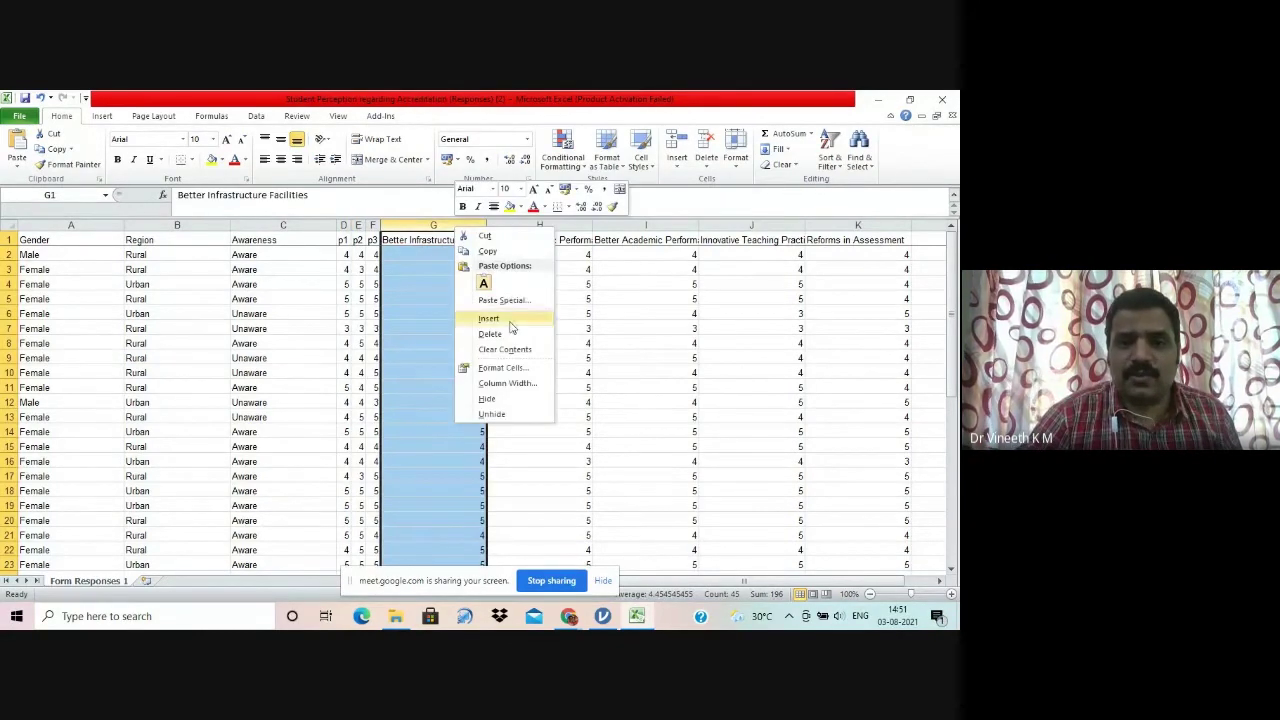
click(488, 318)
drag(395, 222, 464, 214)
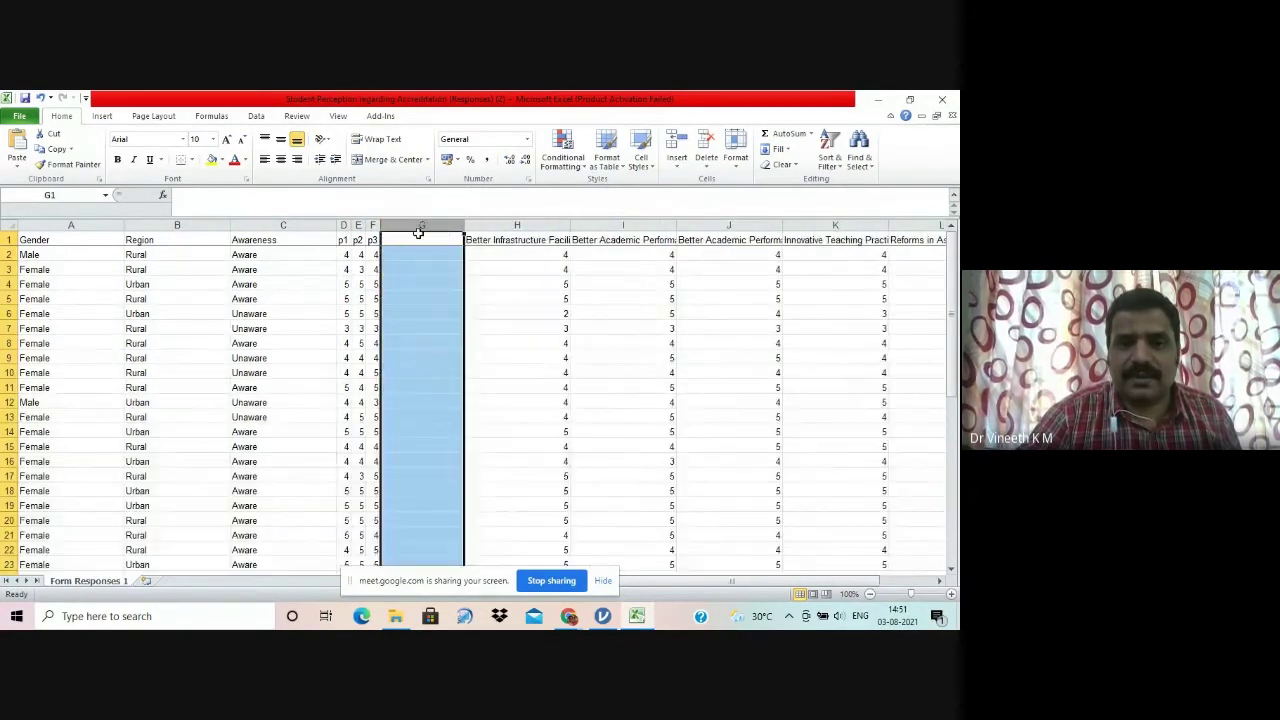
click(418, 237)
text(Perception)
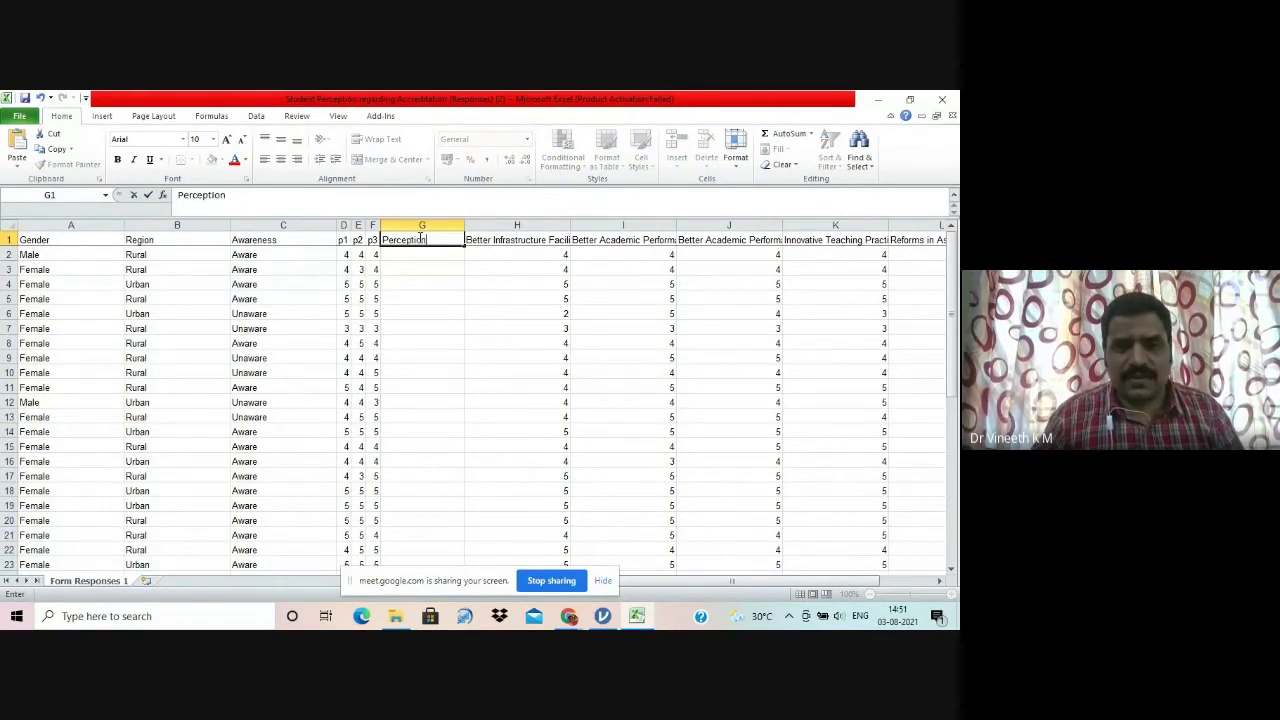
key(Return)
Step: Enter the formula =AVERAGE(D2:F2) in G2 to average the p1, p2 and p3 scores
text(=)
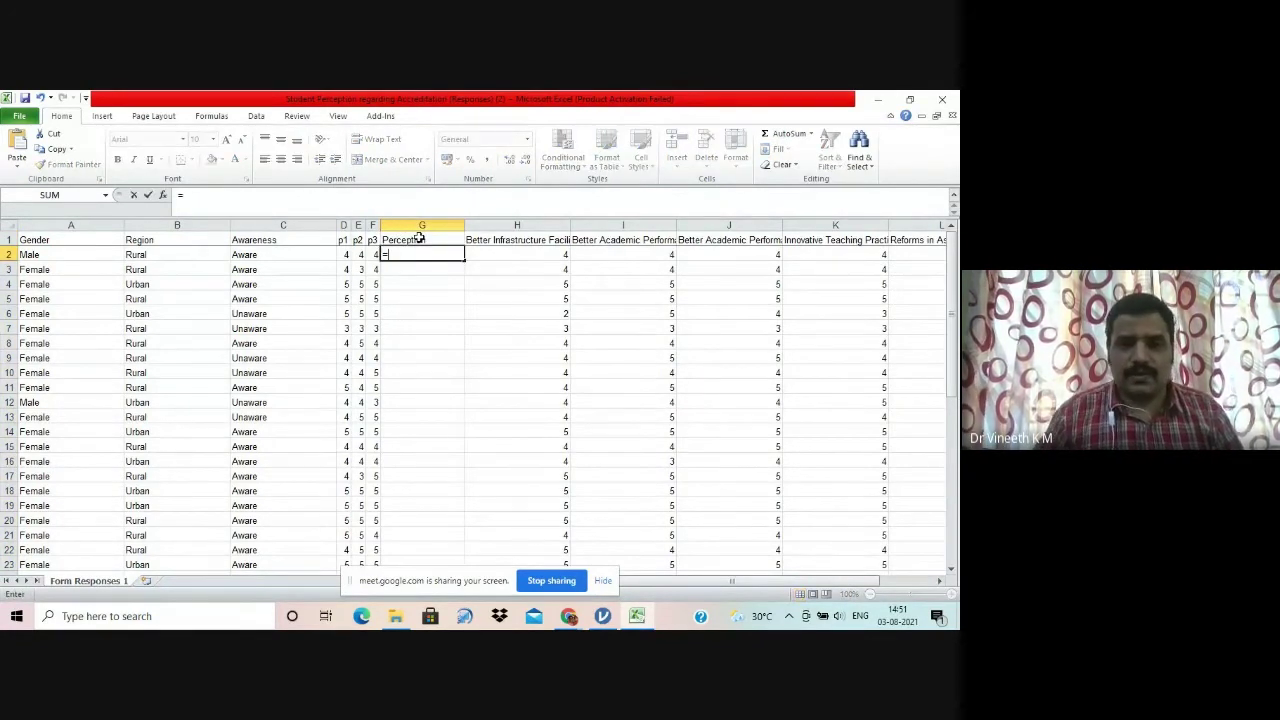
text(a)
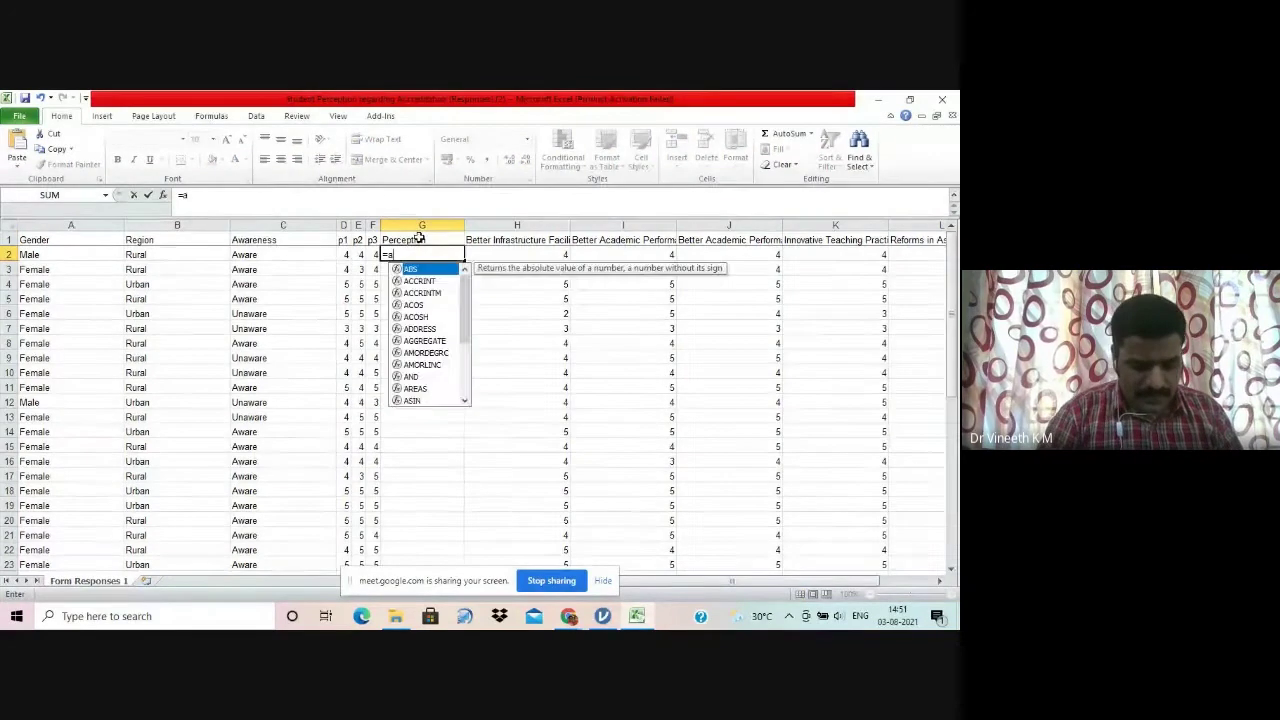
text(b)
key(BackSpace)
text(v)
key(BackSpace)
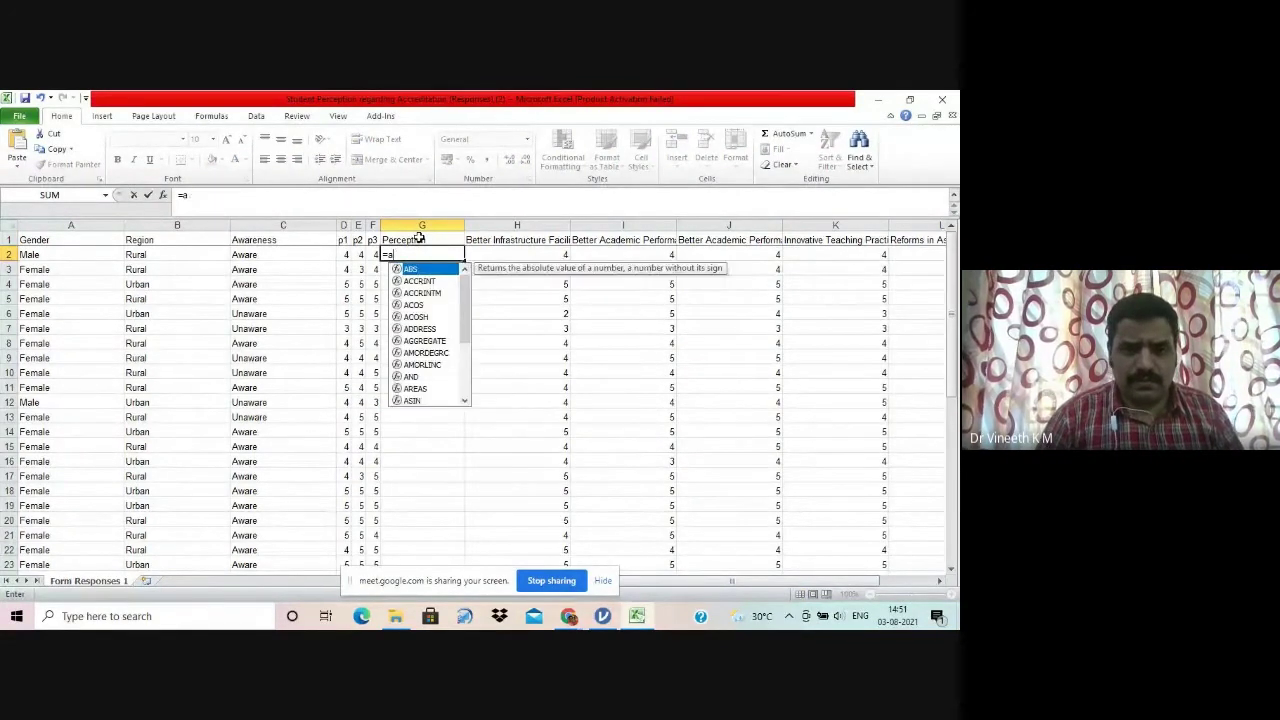
text(verage)
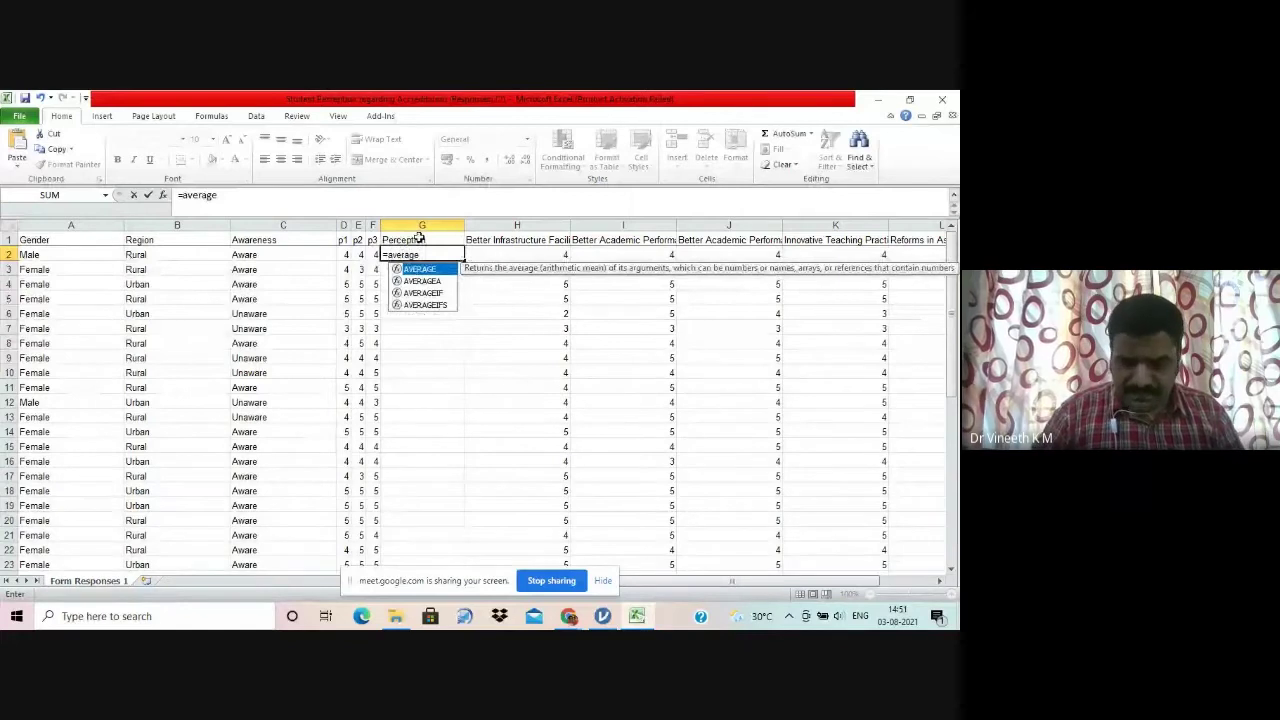
text(()
key(Left)
key(Left)
key(Left)
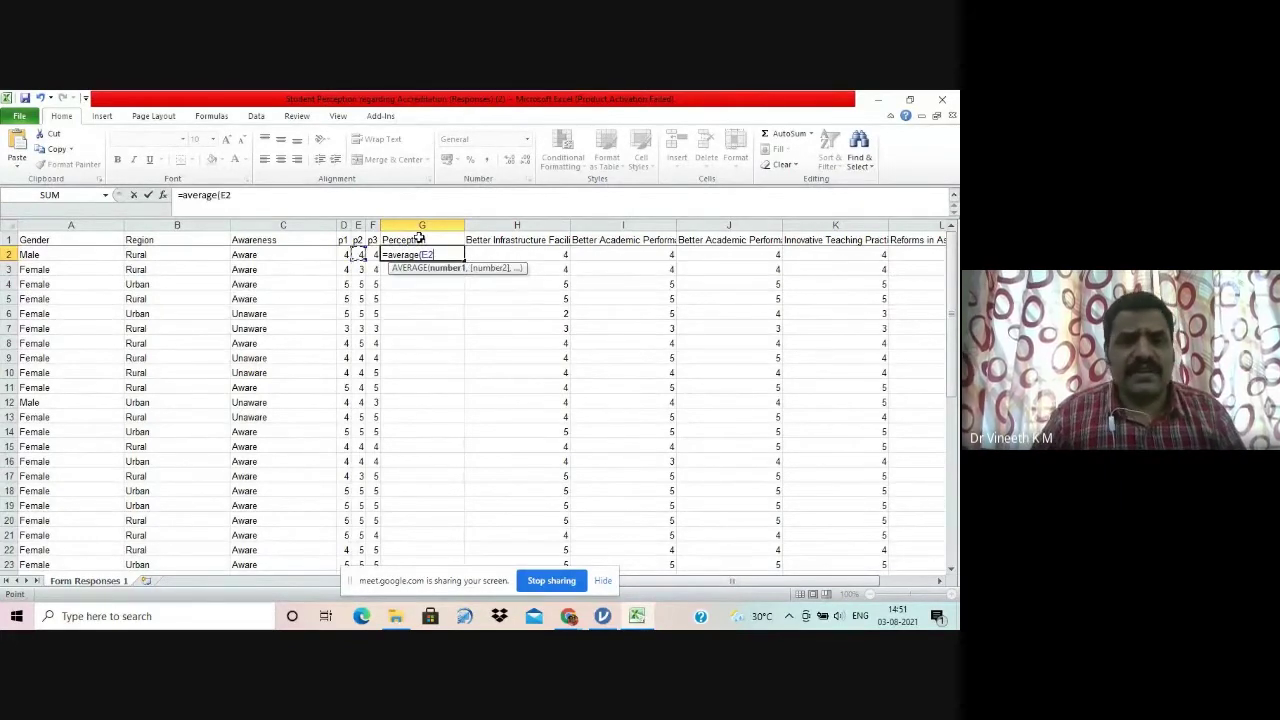
key(shift+Right)
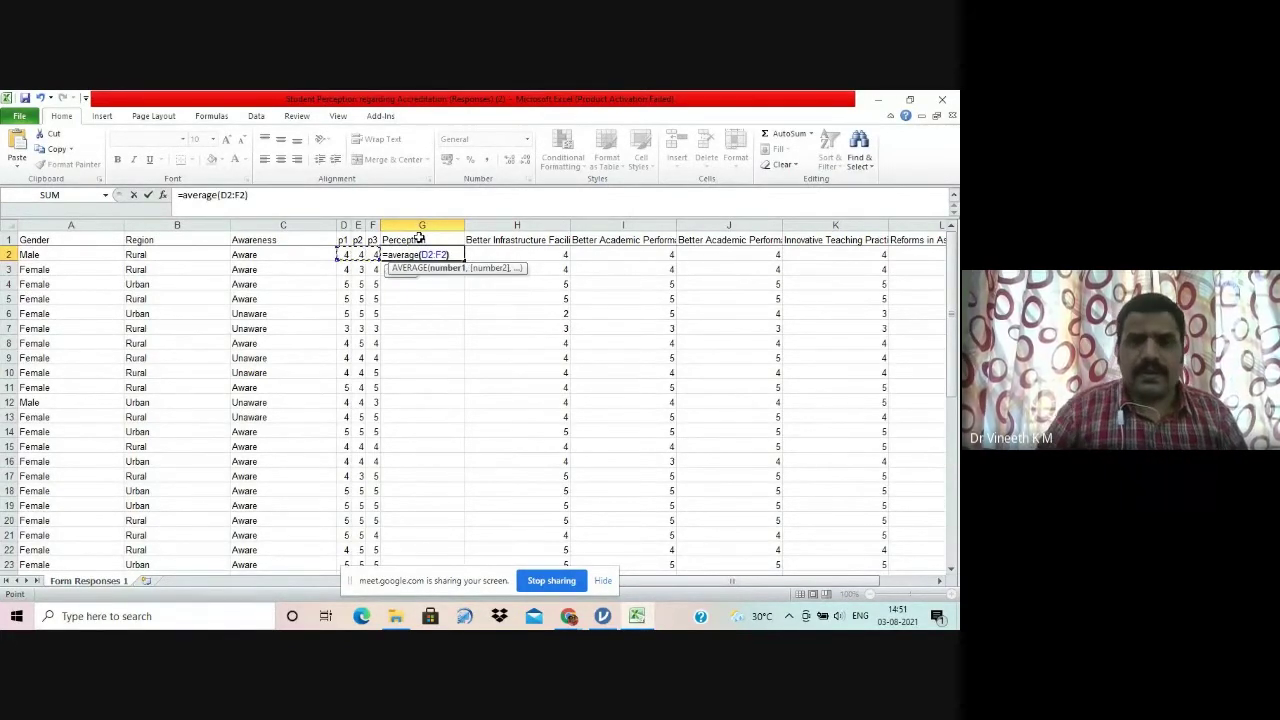
key(Return)
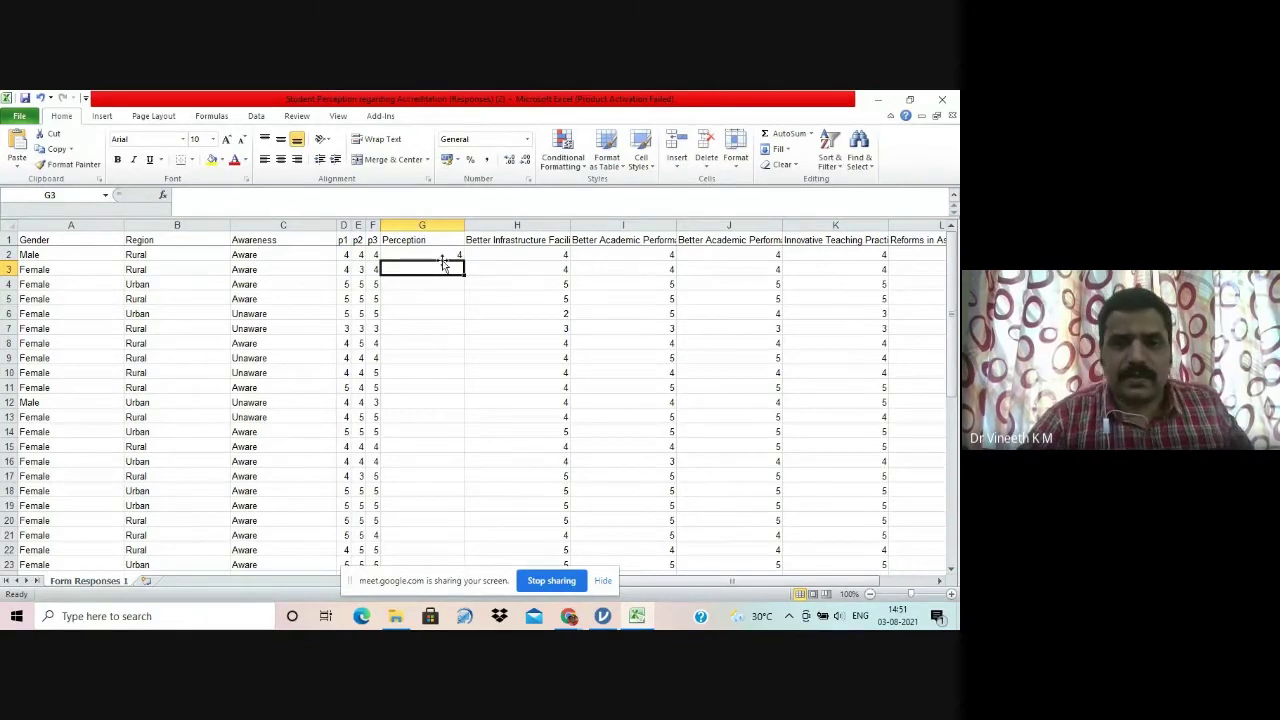
Step: Fill the average formula from G2 down the Perception column and narrow the column further
click(441, 255)
double_click(460, 261)
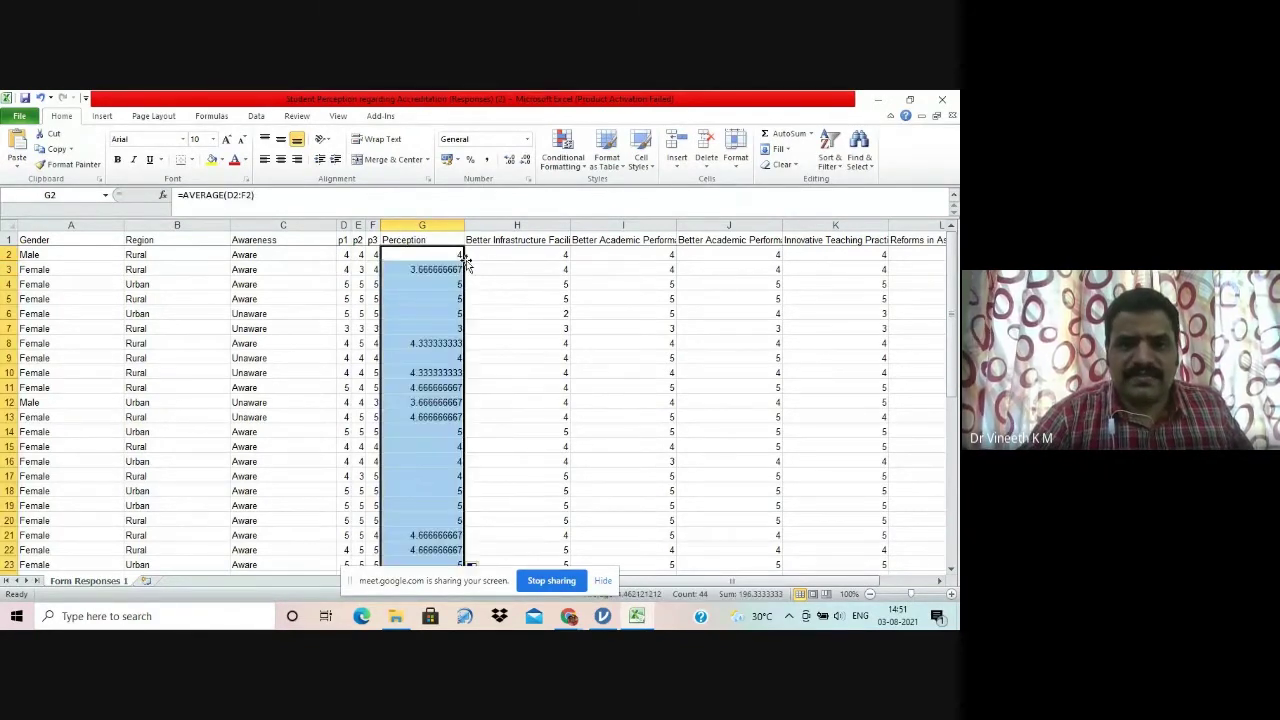
drag(464, 227, 434, 227)
click(467, 297)
Step: Change the formula in G2 to =ROUND(AVERAGE(D2:F2),2) so the average is rounded to two decimals
click(413, 253)
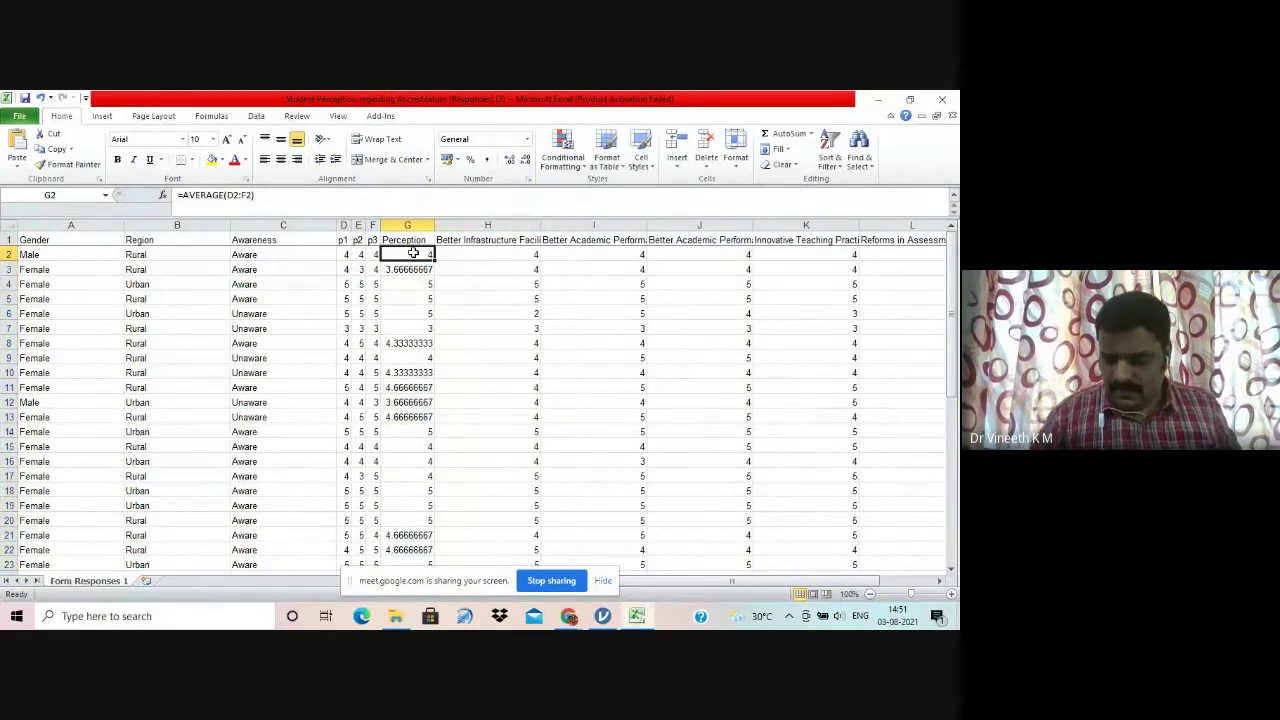
key(Up)
click(413, 253)
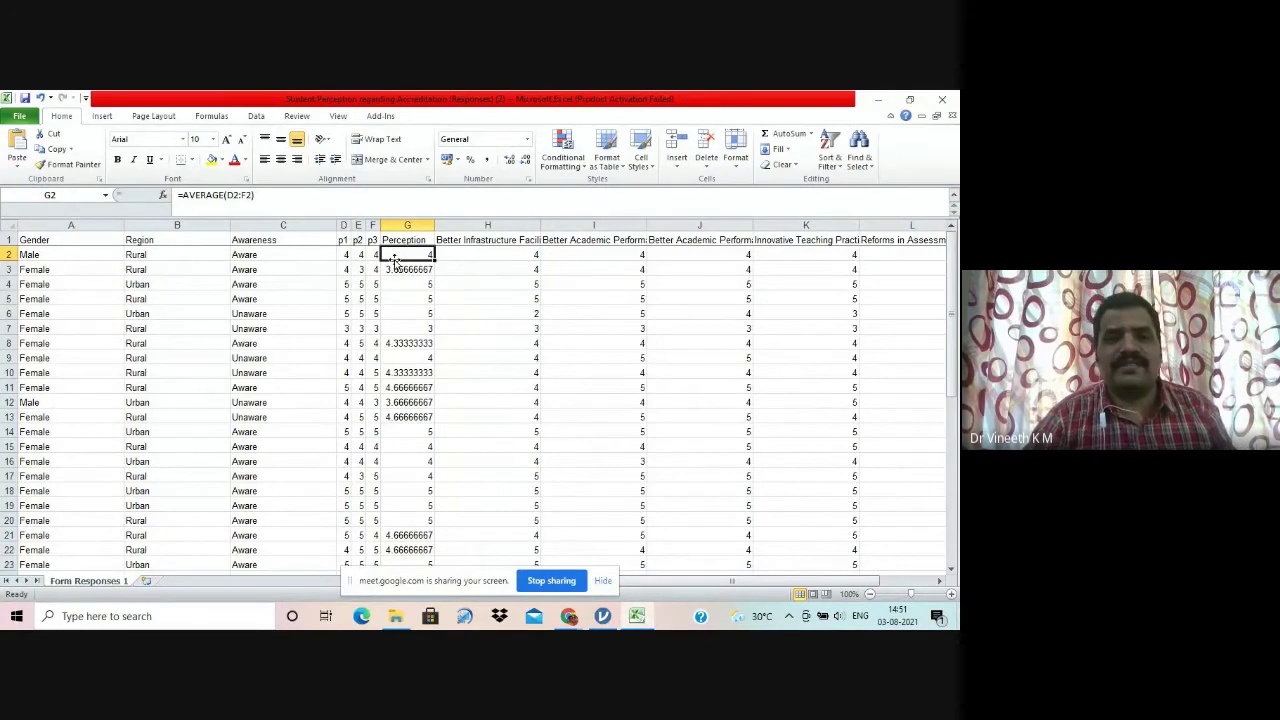
click(358, 194)
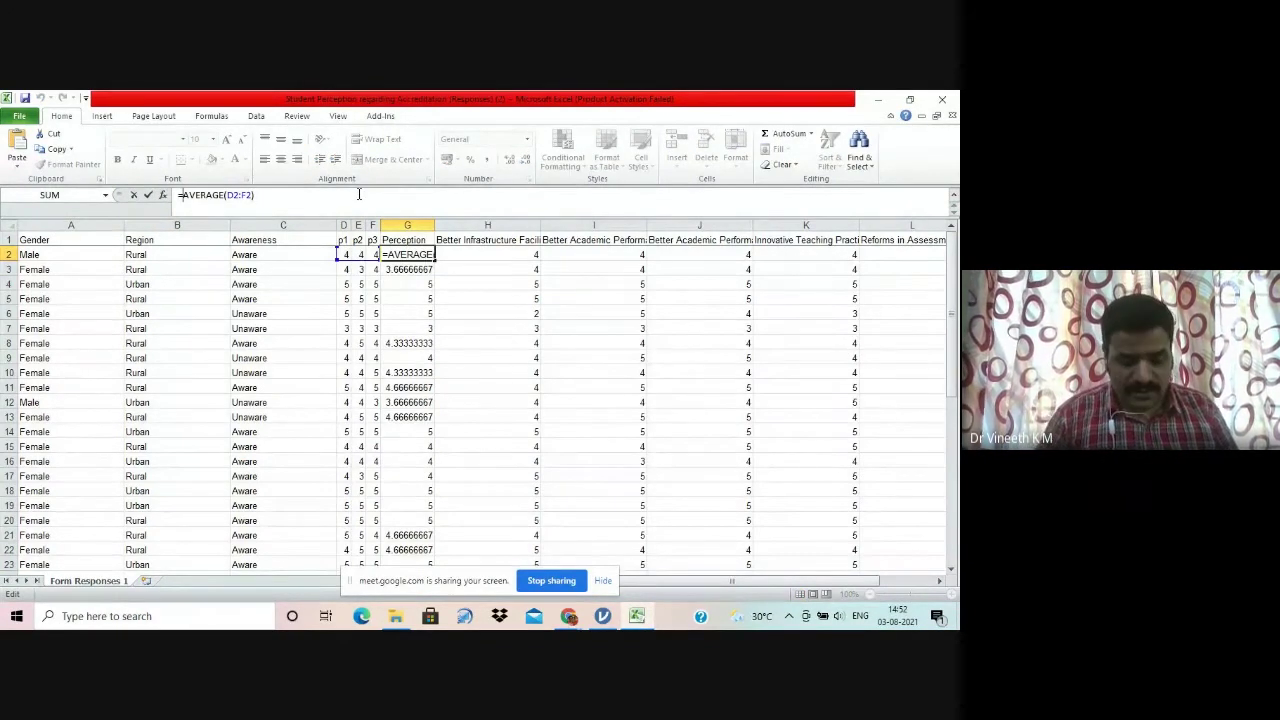
text(round)
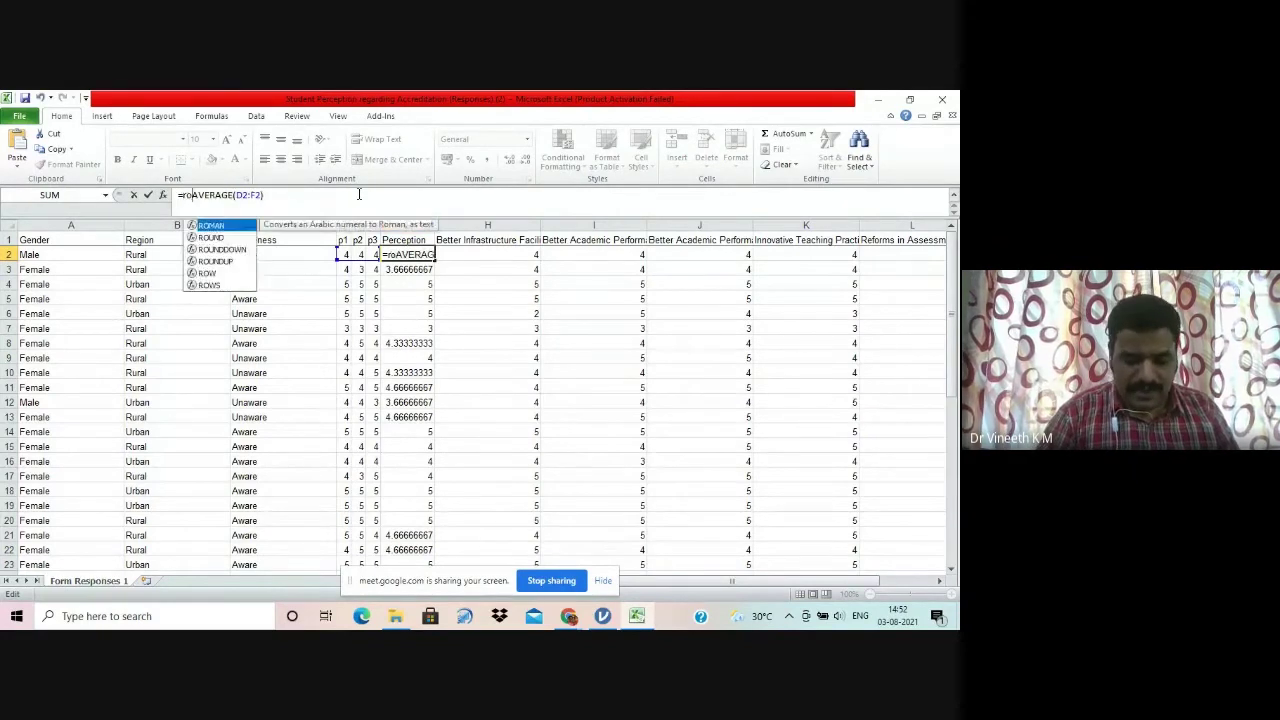
text(()
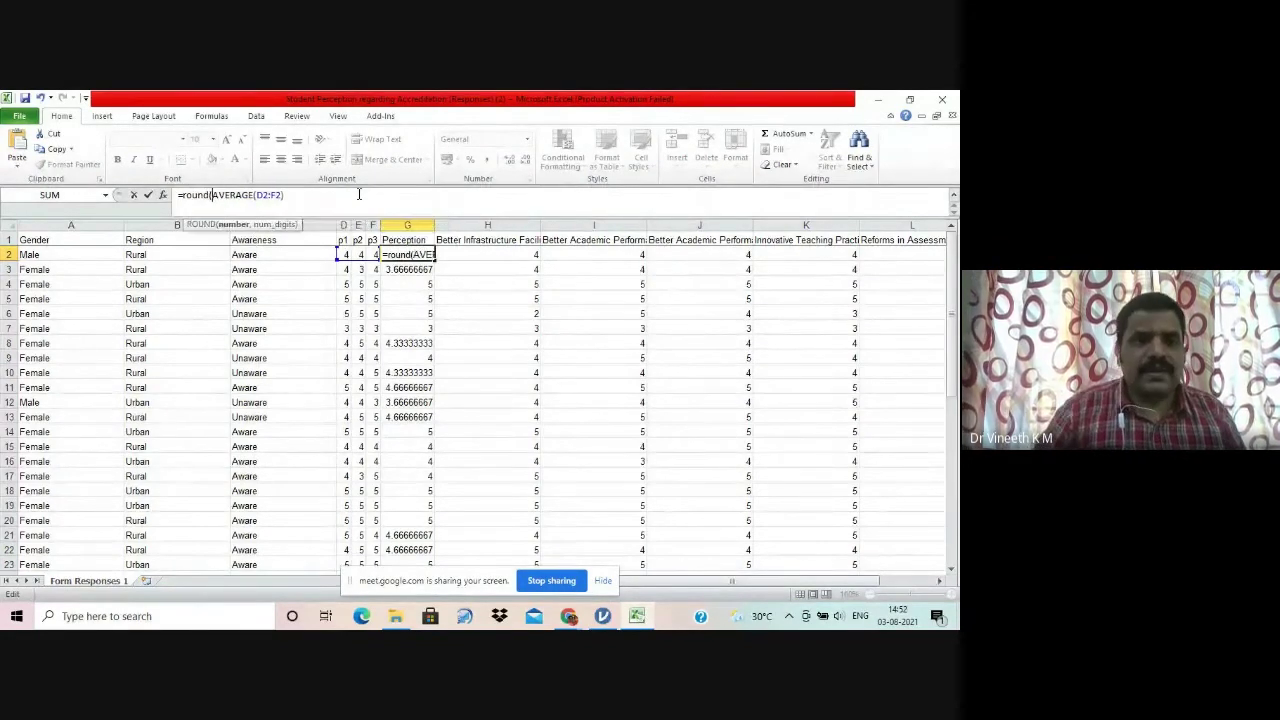
click(359, 194)
text(,)
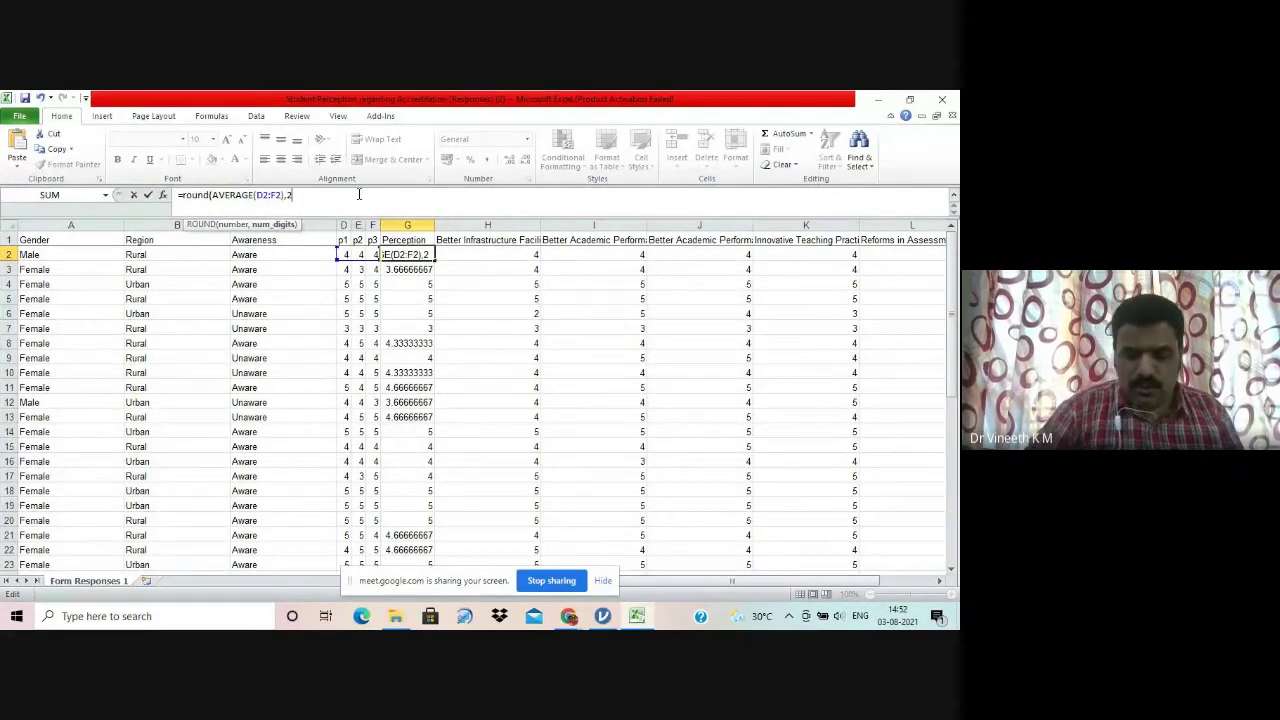
text(2))
key(Return)
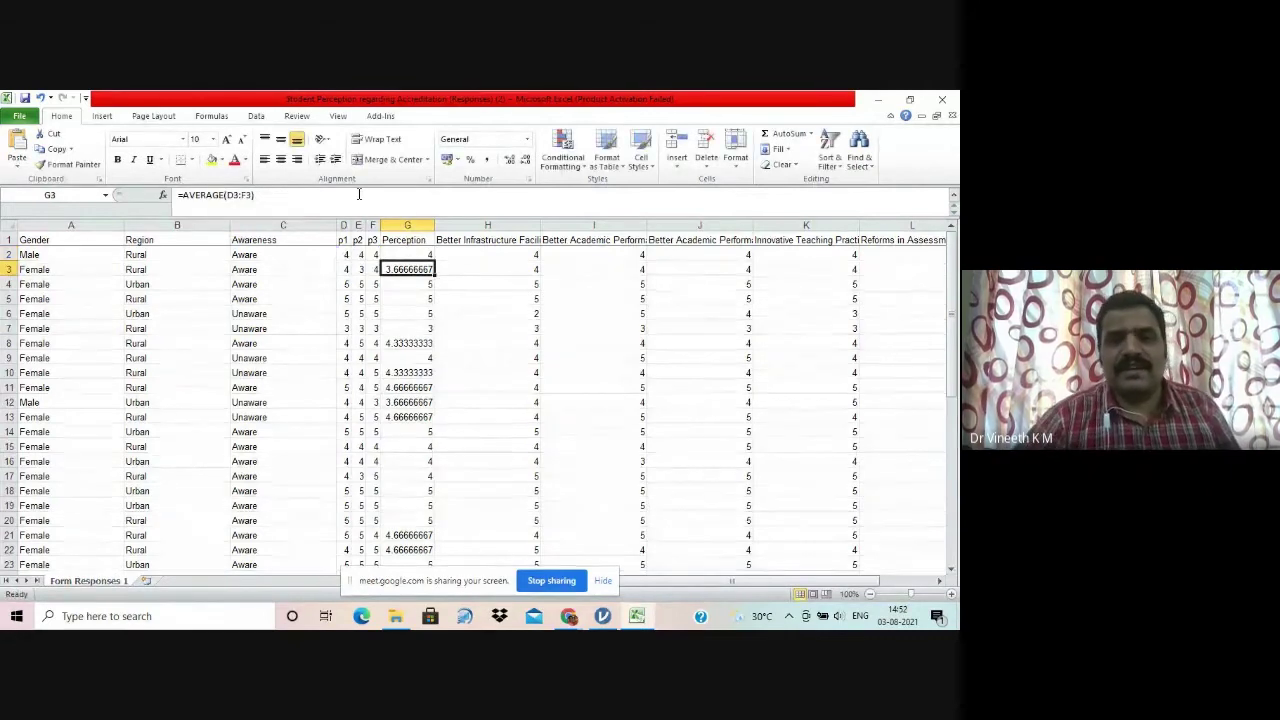
Step: Fill the rounded average formula from G2 down the Perception column and check the formula in G3
click(425, 257)
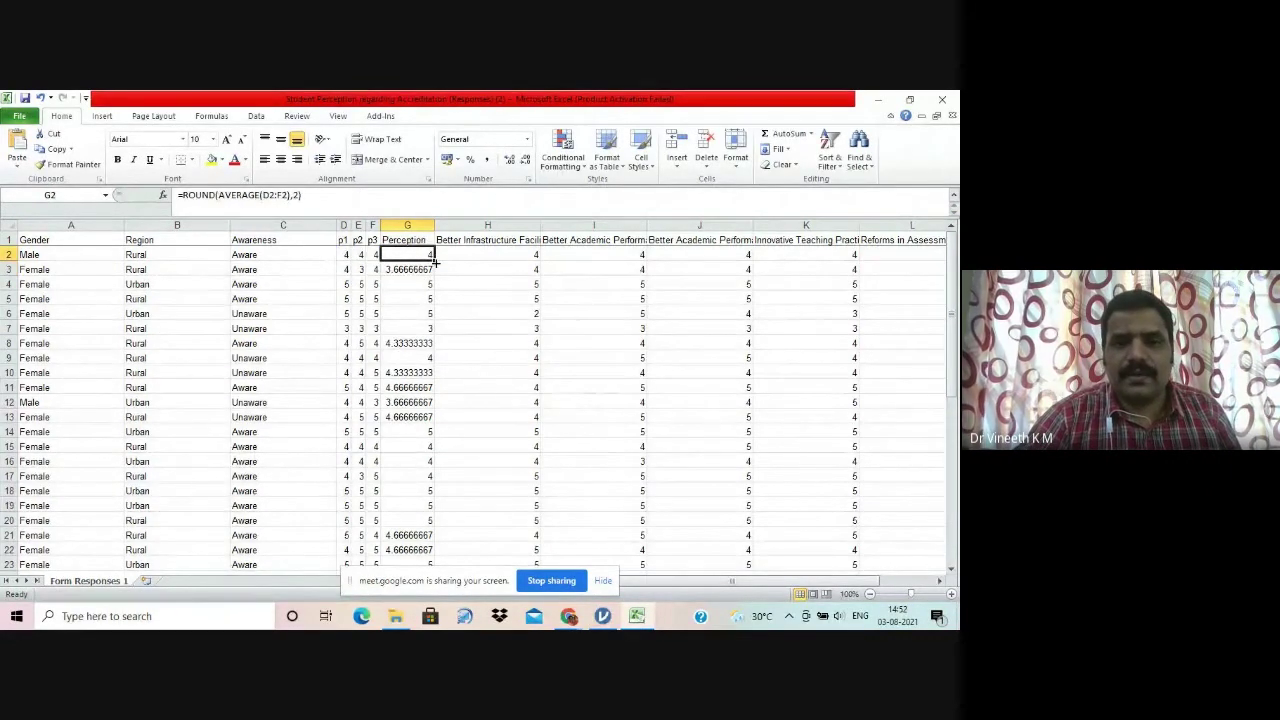
double_click(433, 262)
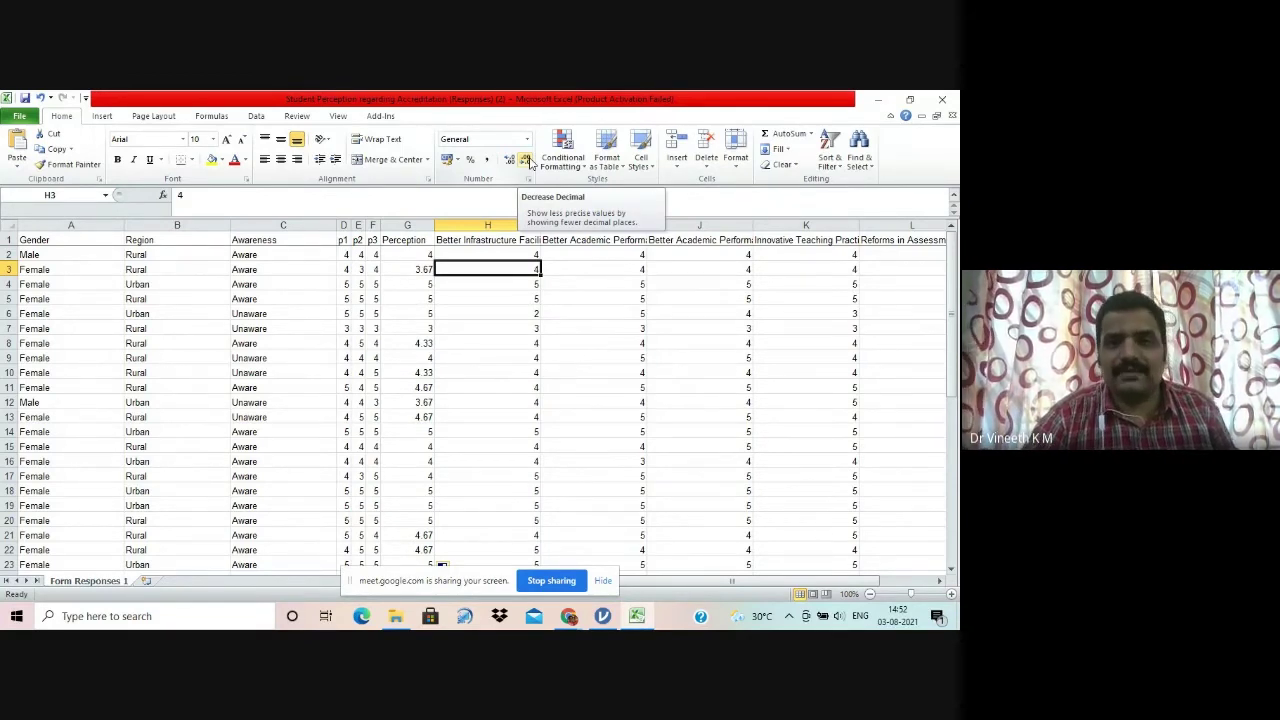
click(417, 270)
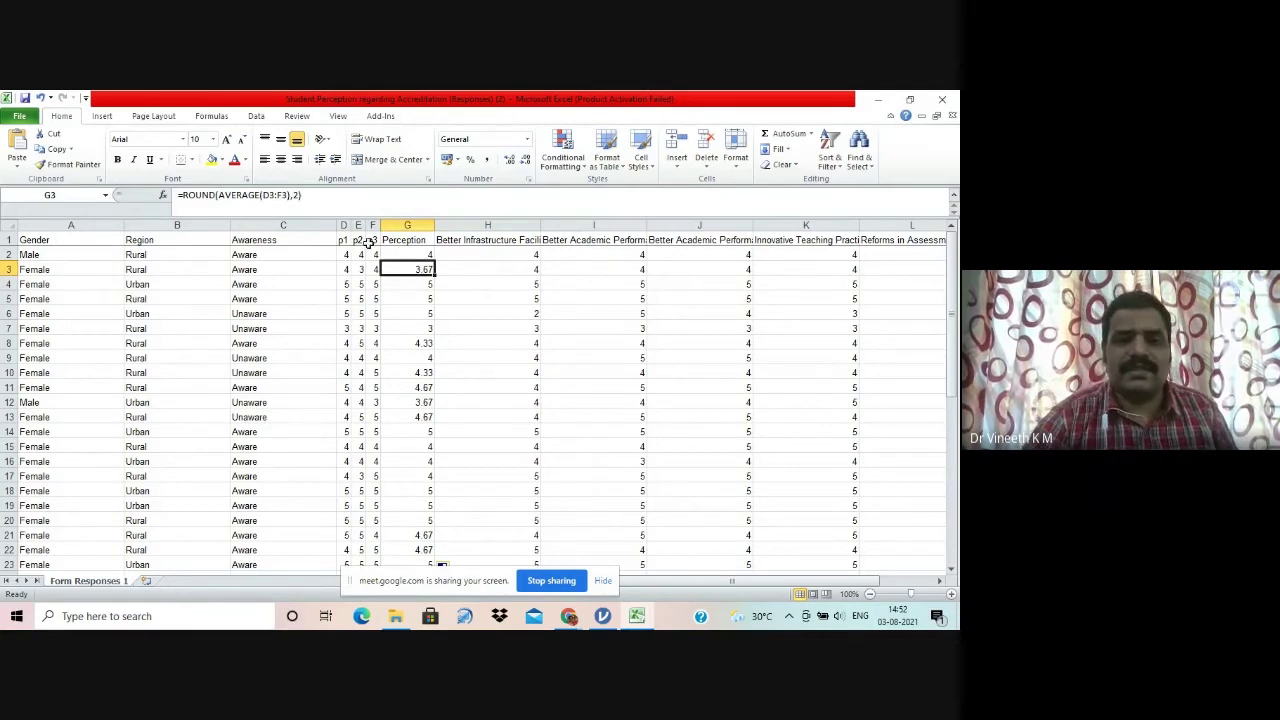
click(441, 226)
right_click(444, 228)
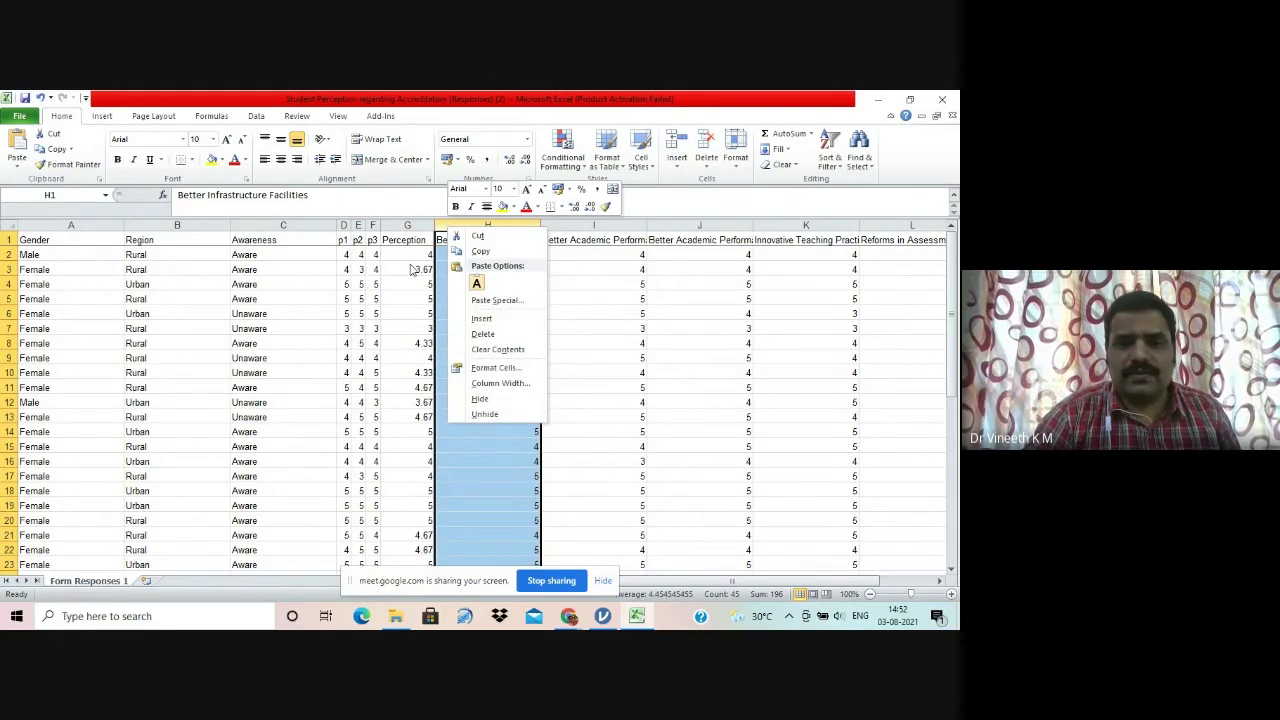
click(482, 319)
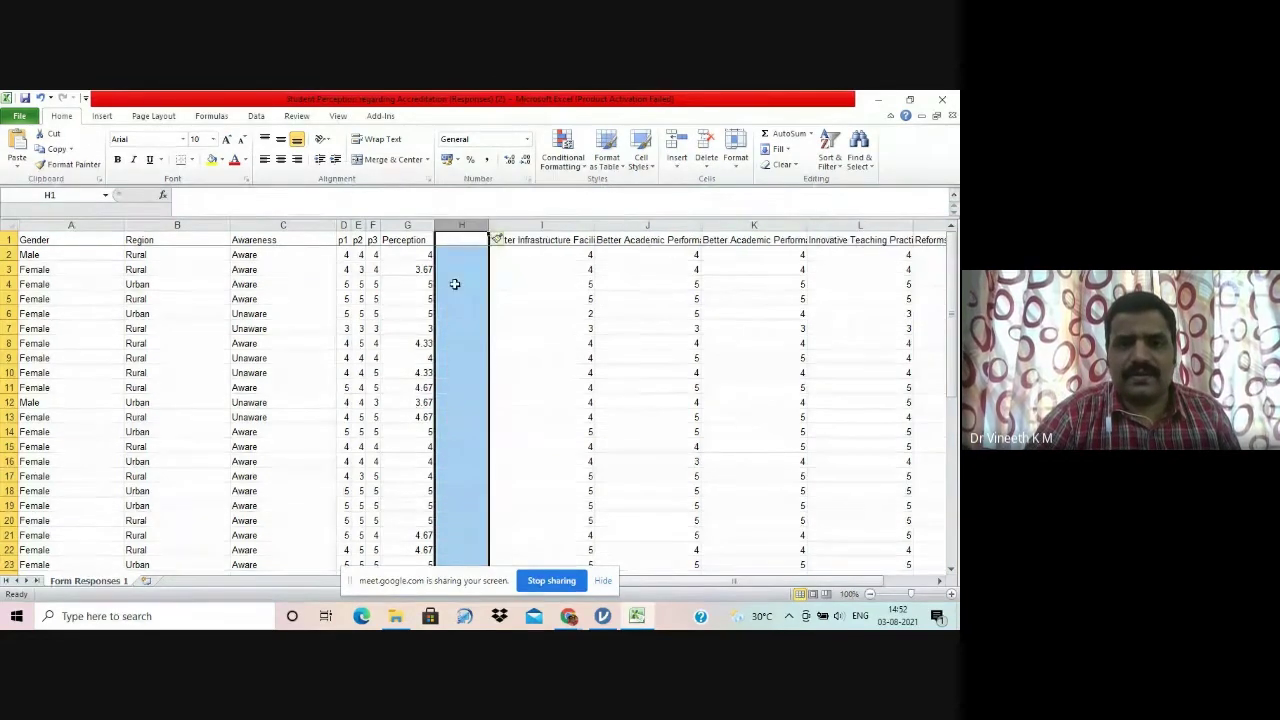
click(452, 283)
key(ctrl+z)
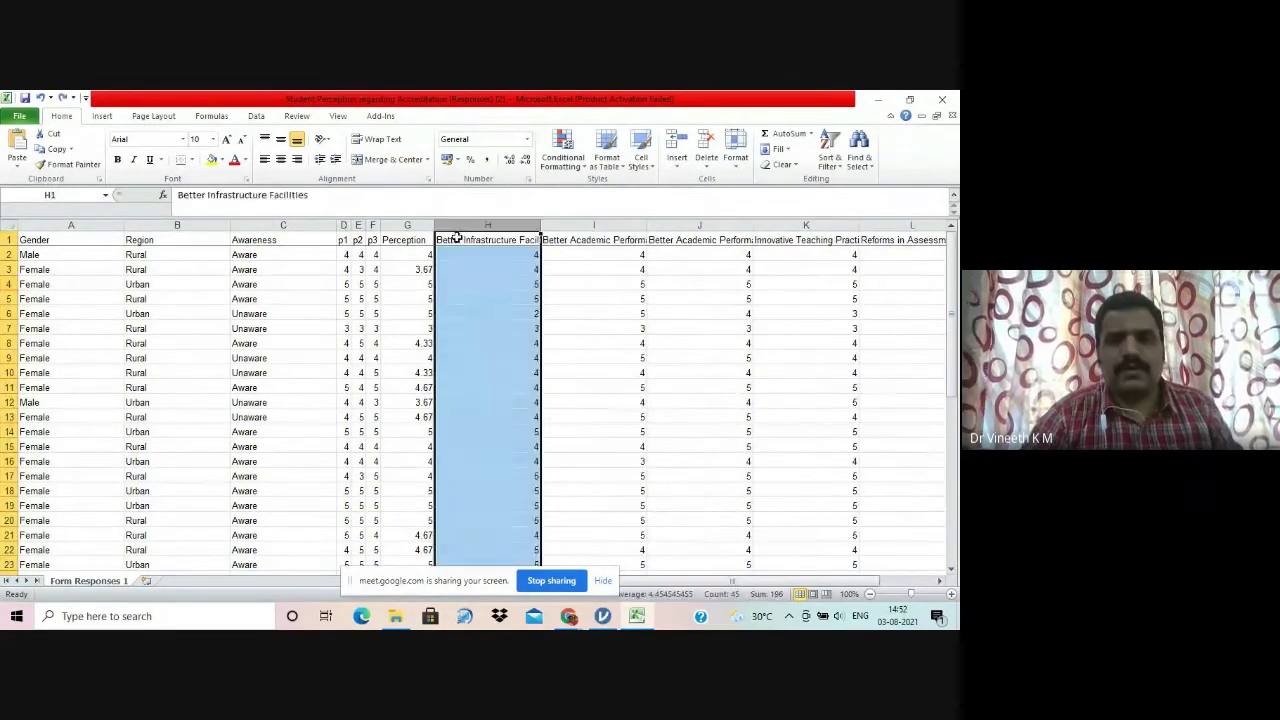
click(458, 266)
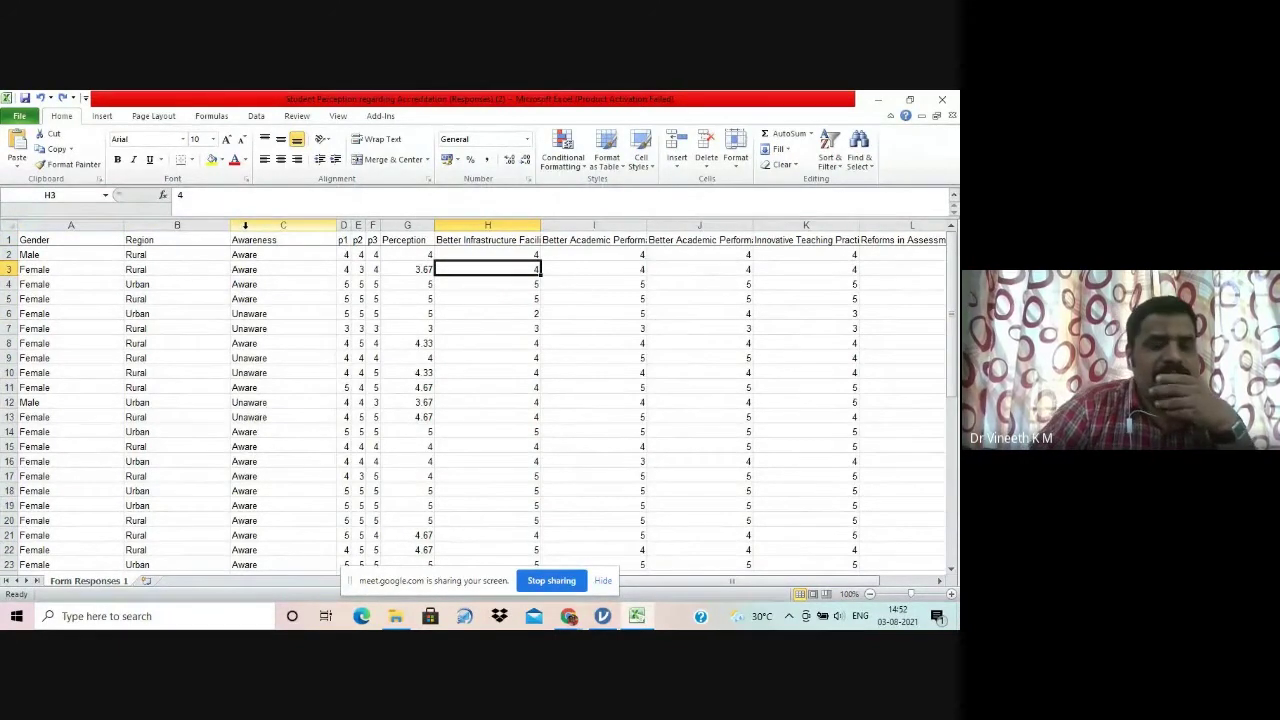
Step: Insert a blank column between the Gender and Region columns
click(183, 229)
right_click(188, 230)
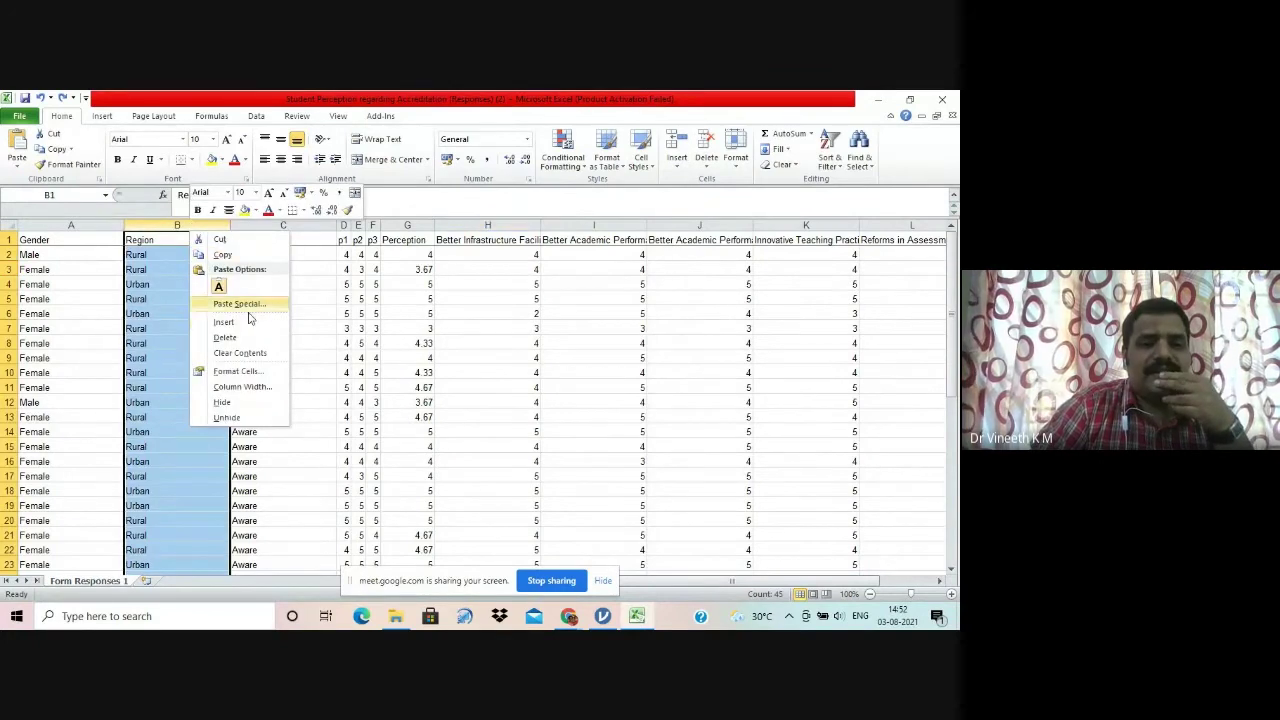
click(243, 320)
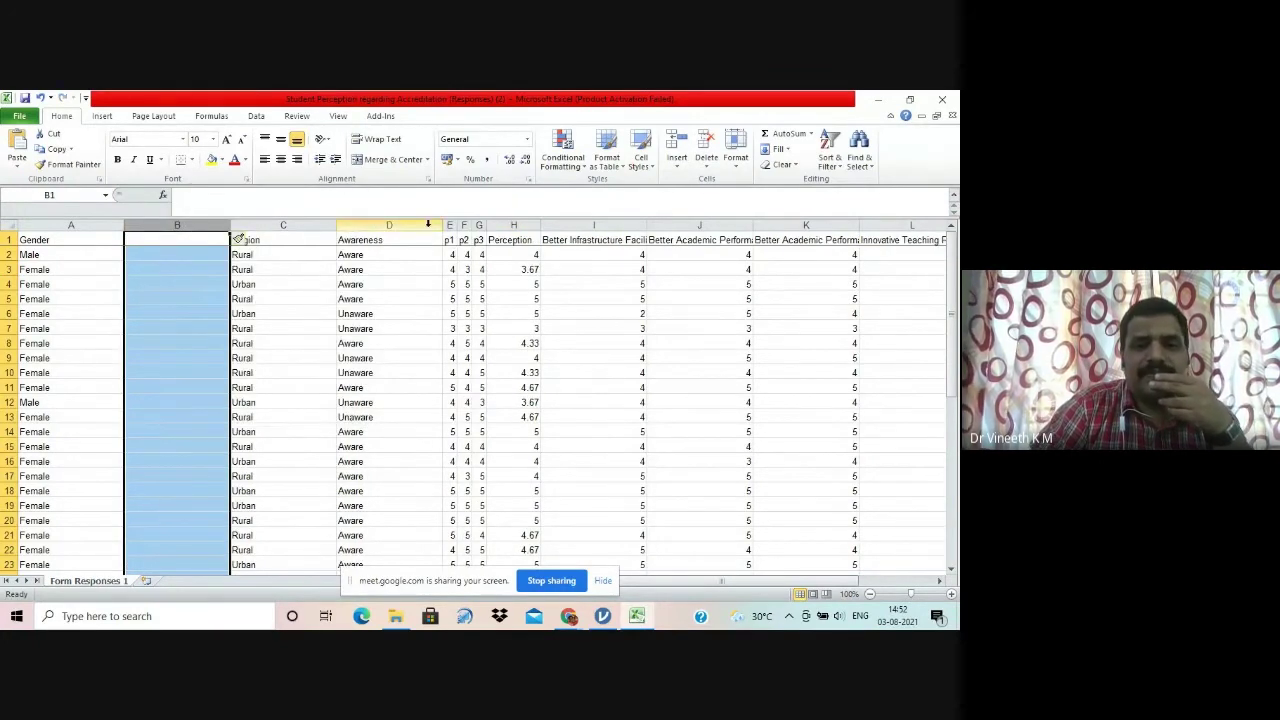
Step: Insert a blank column between Region and Awareness, and another between Awareness and p1
click(413, 224)
right_click(413, 224)
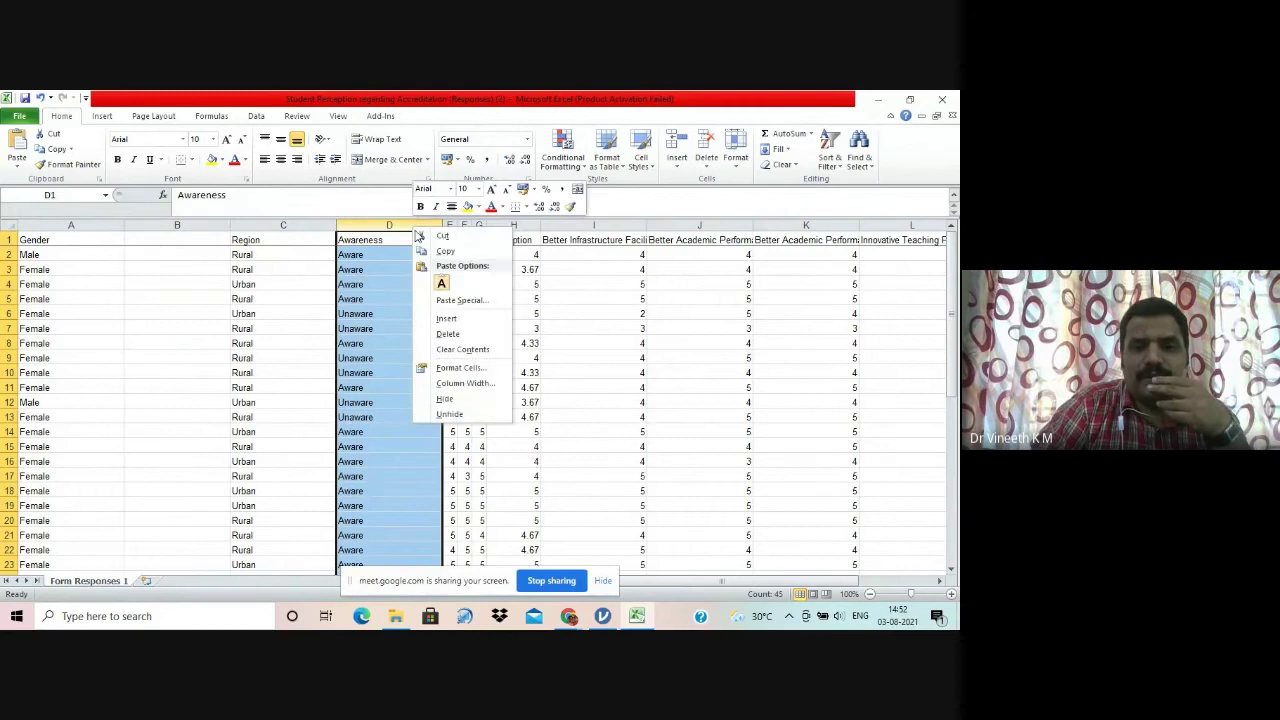
click(464, 319)
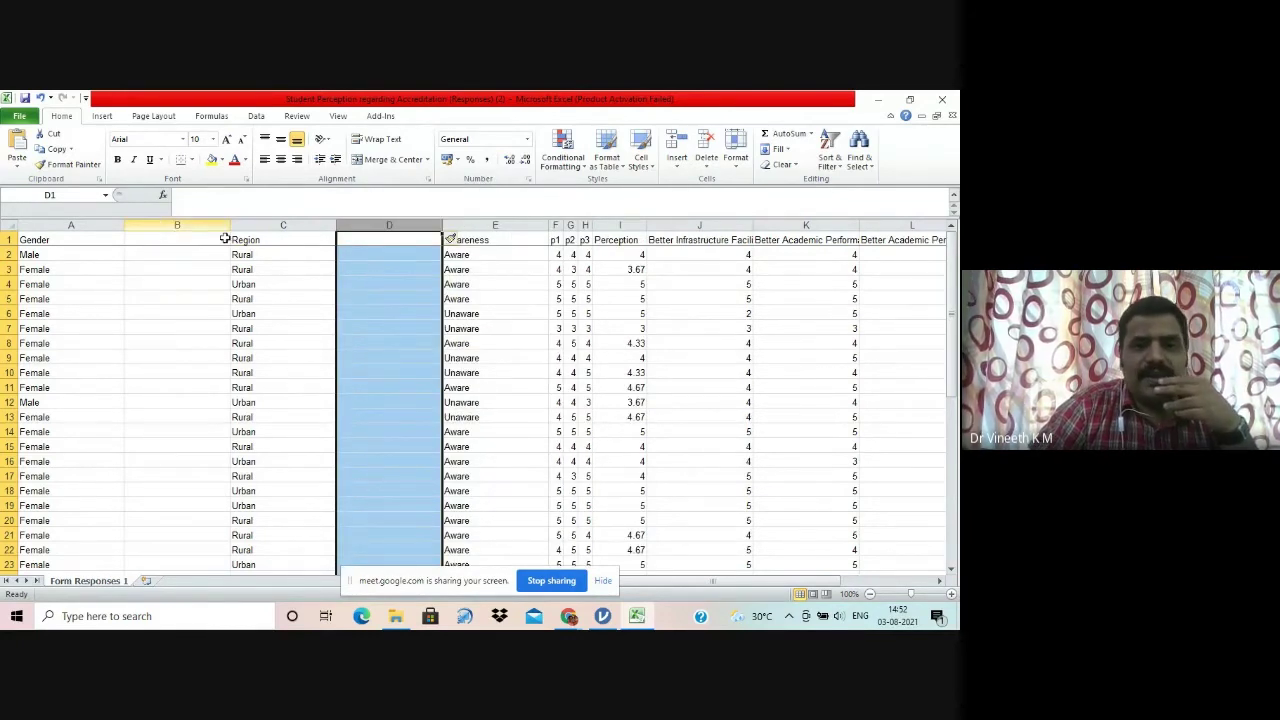
click(466, 226)
right_click(466, 226)
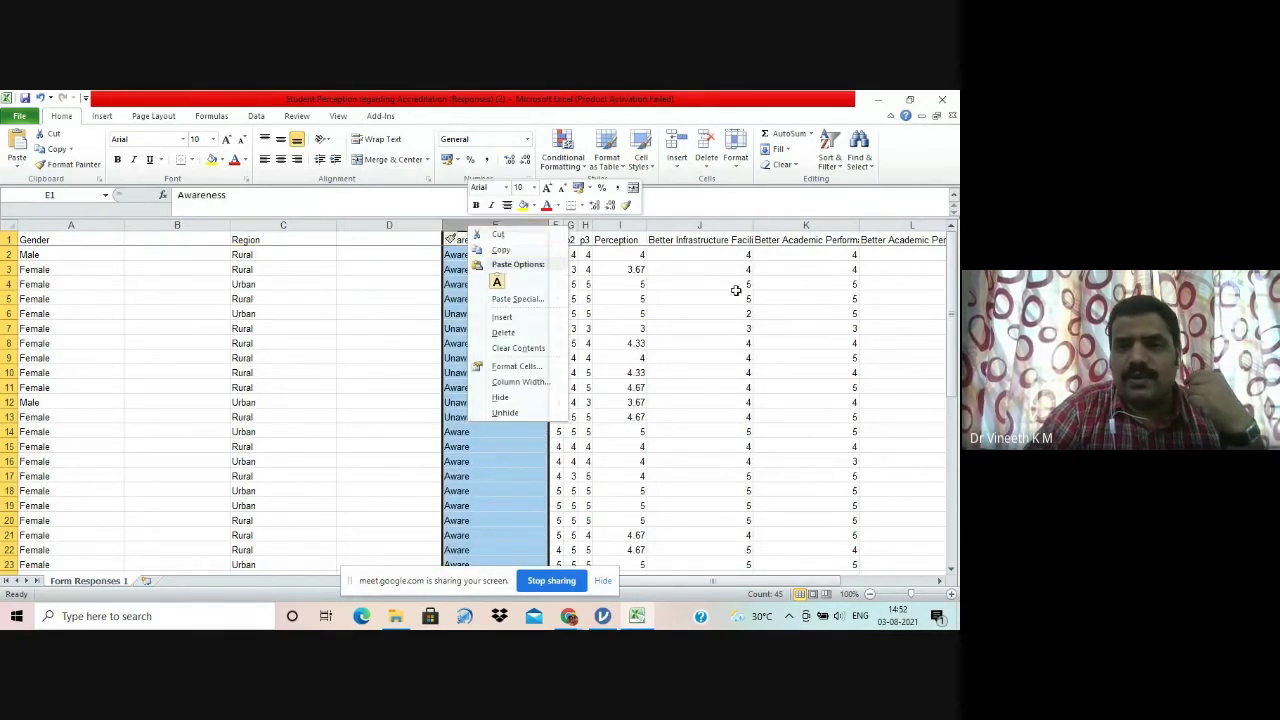
key(Escape)
click(556, 225)
right_click(556, 225)
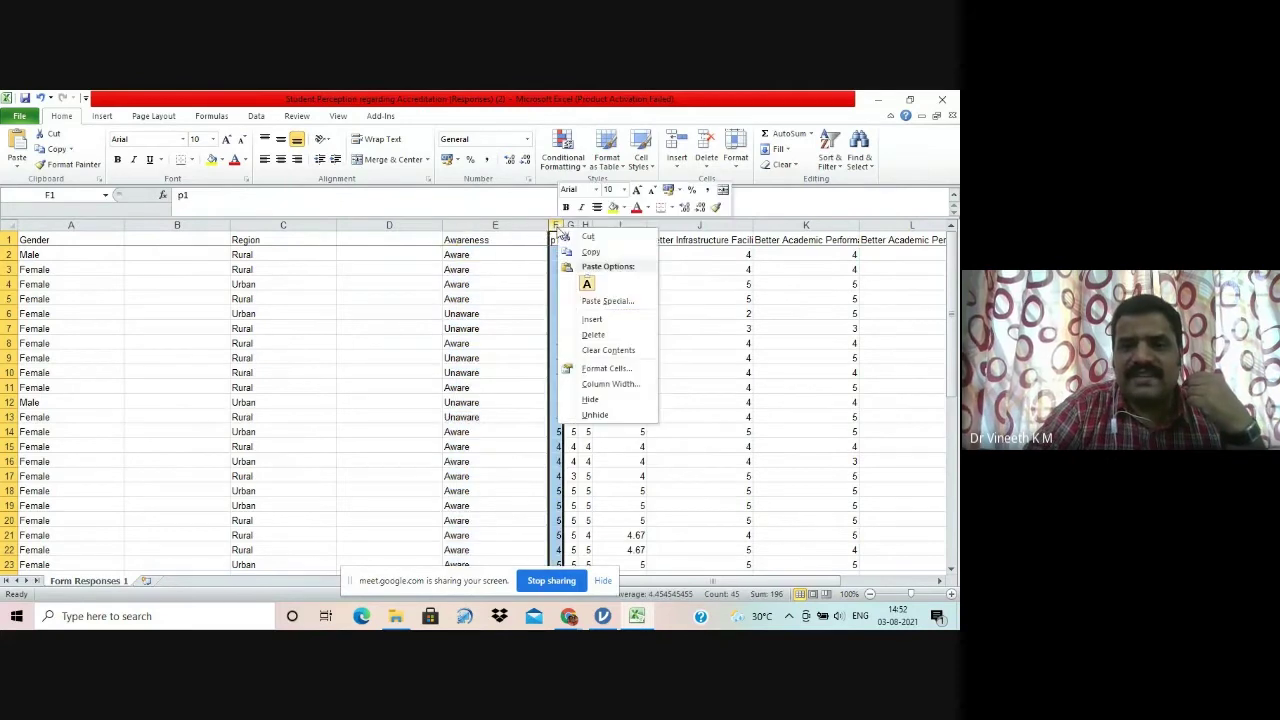
click(620, 319)
click(508, 370)
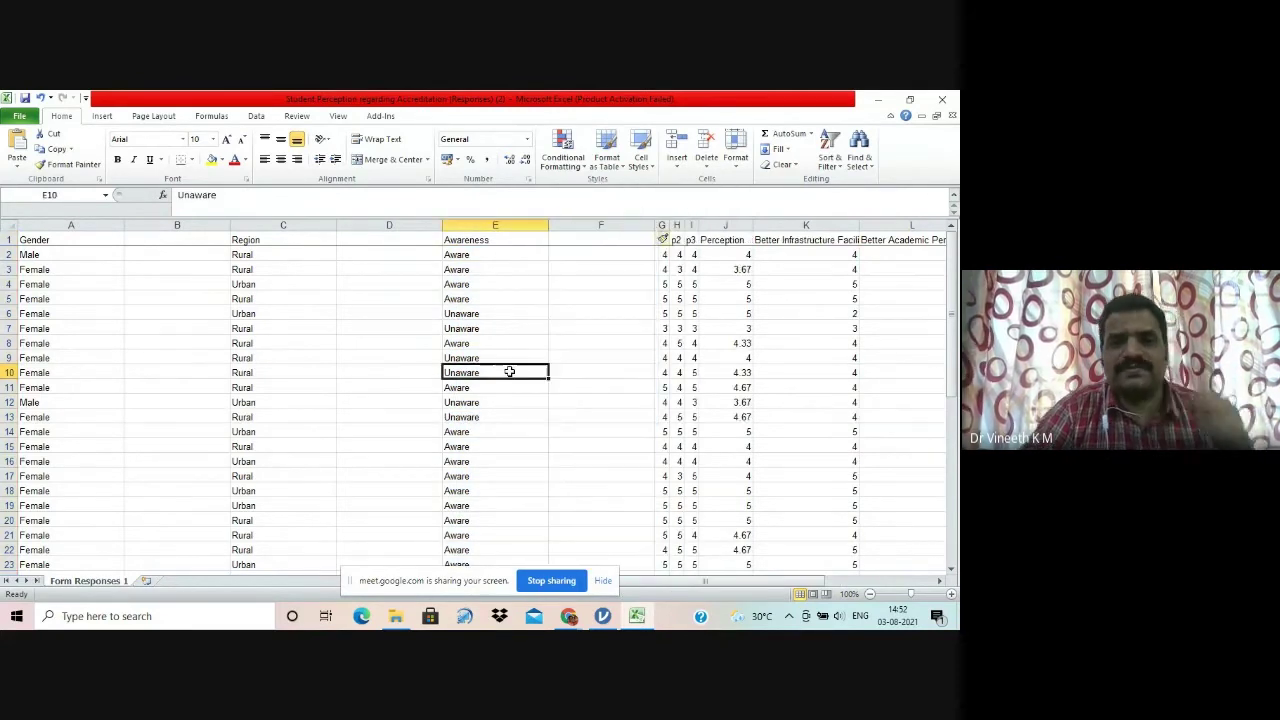
Step: Enter the header Gender in B1 and the header Region in D1 for the blank columns
click(155, 240)
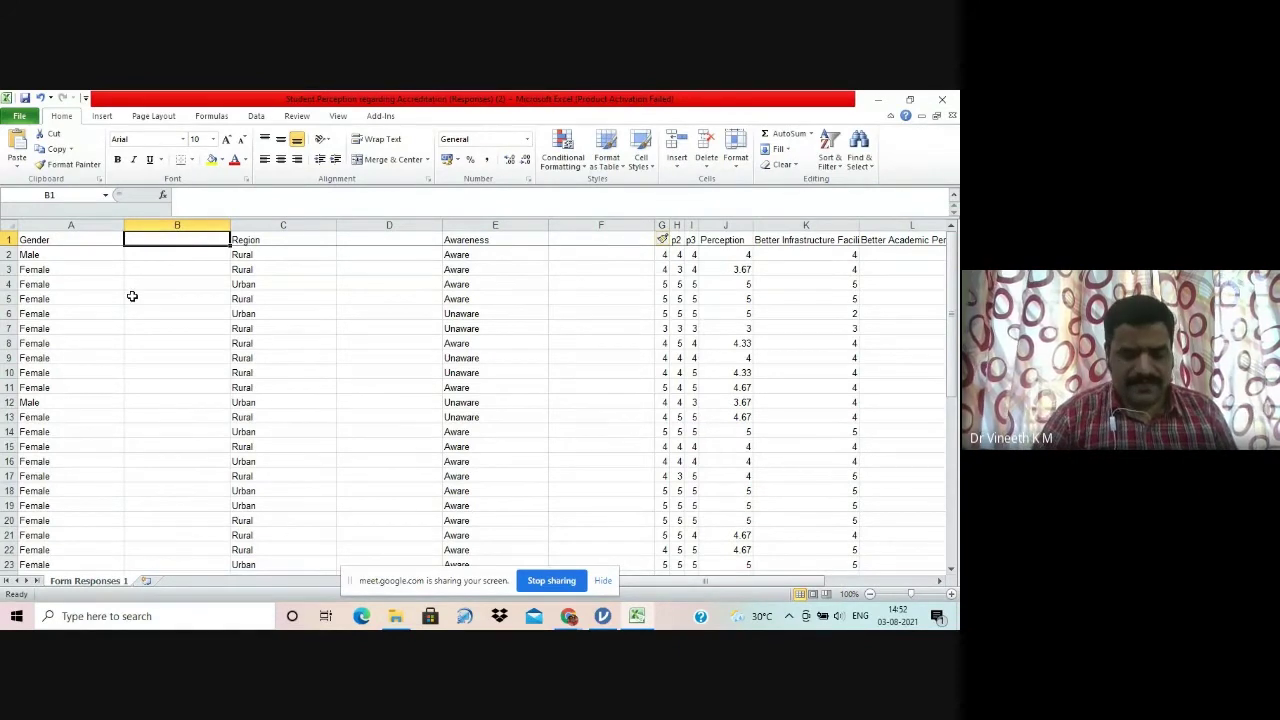
text(Gender)
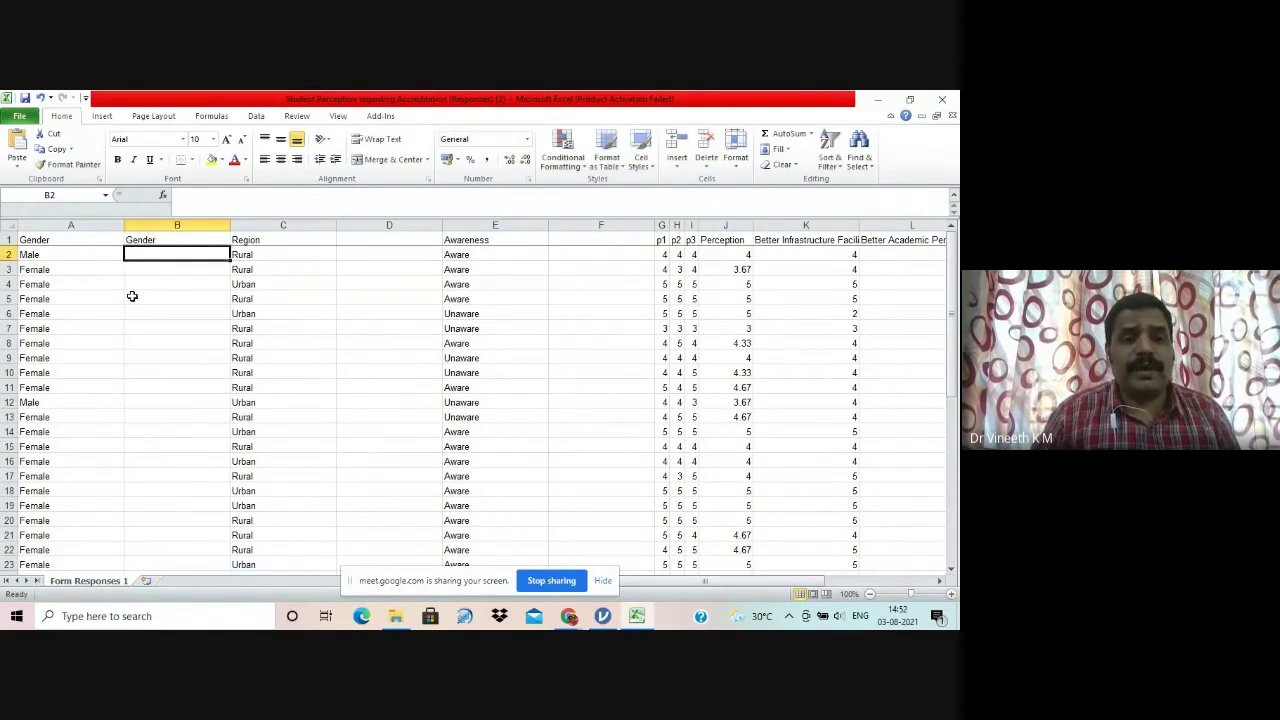
key(Tab)
key(Tab)
text(RTa)
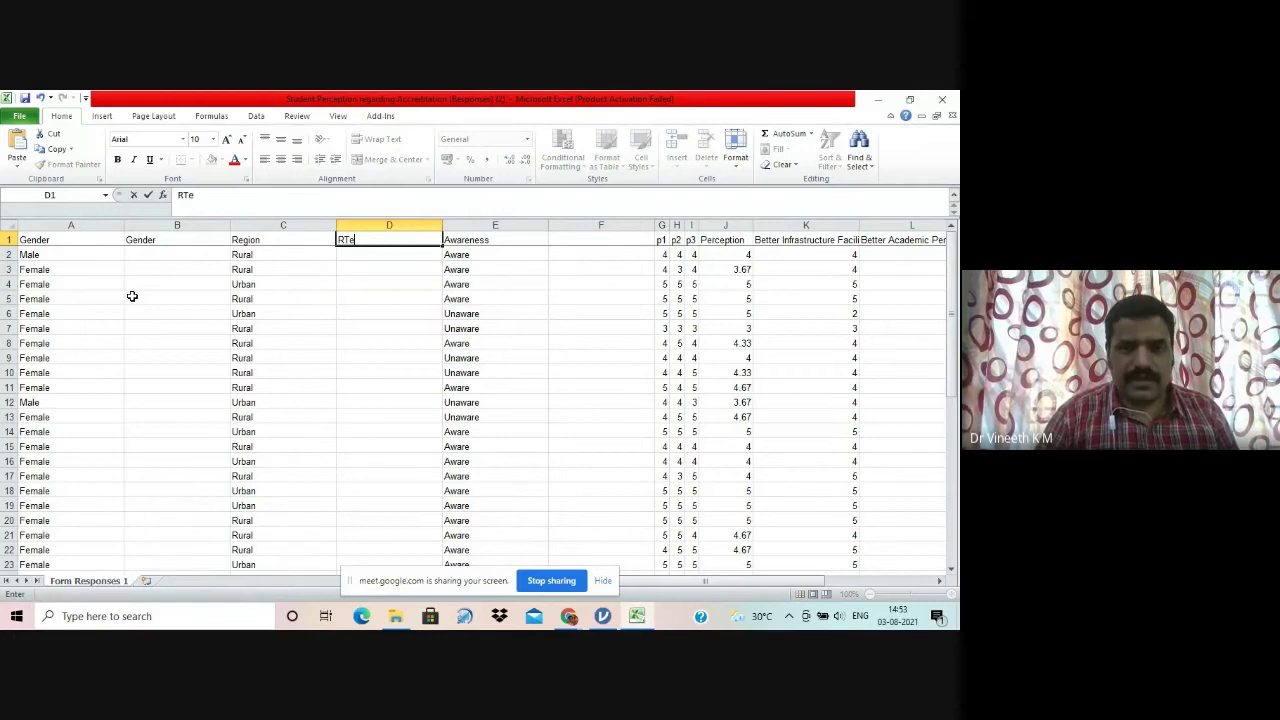
key(BackSpace)
key(BackSpace)
text(egion)
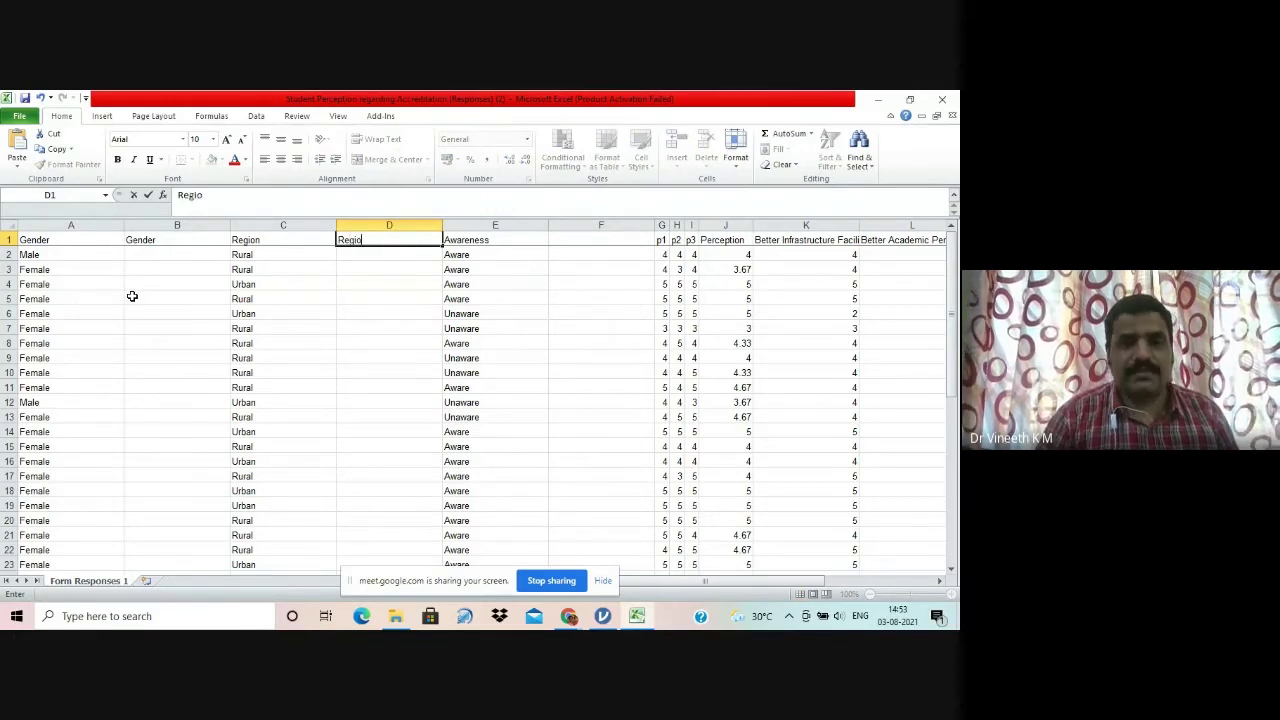
key(Return)
Step: Enter the header Awareness in F1 above the blank column next to the existing Awareness data
key(Up)
key(Tab)
key(Tab)
text(Awr)
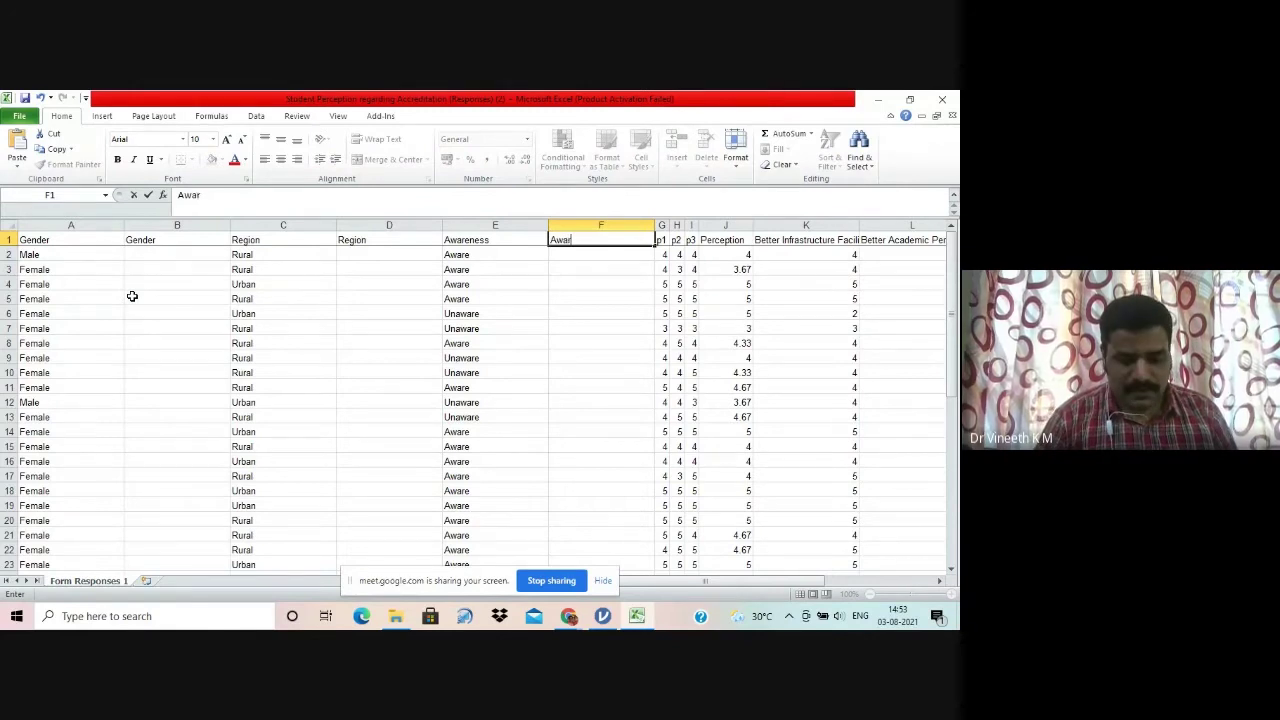
text(reneess)
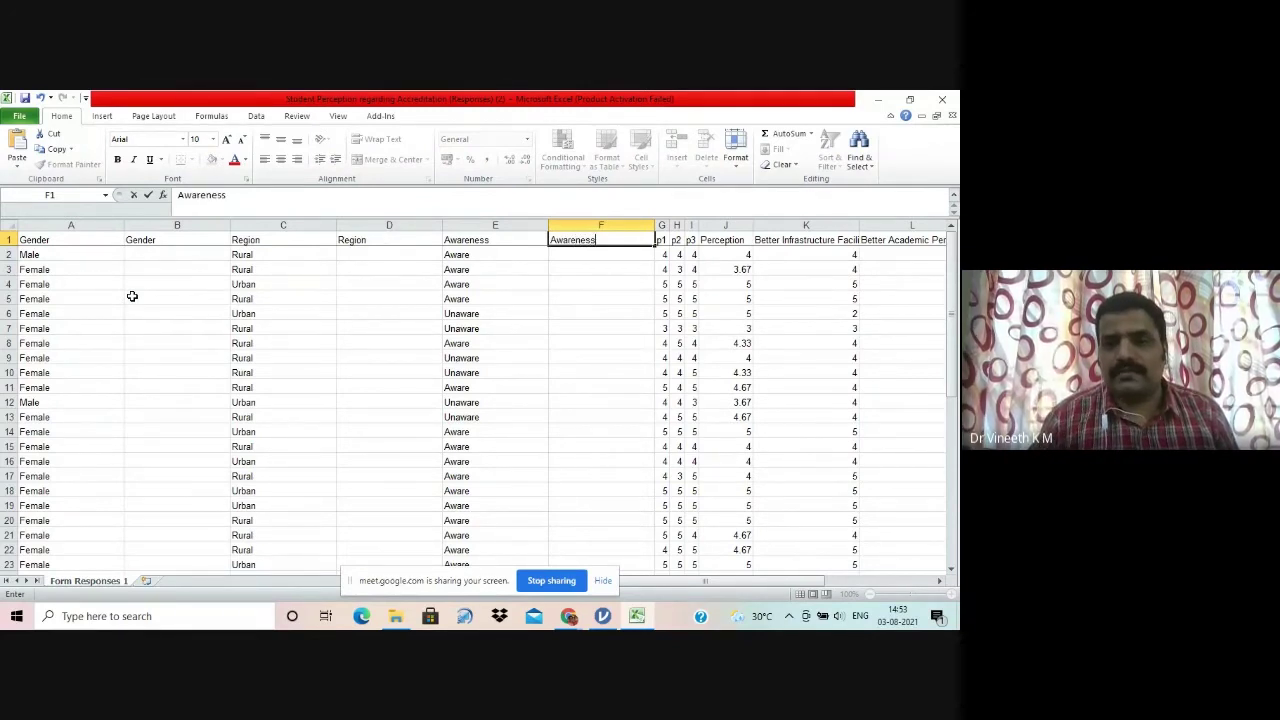
key(Return)
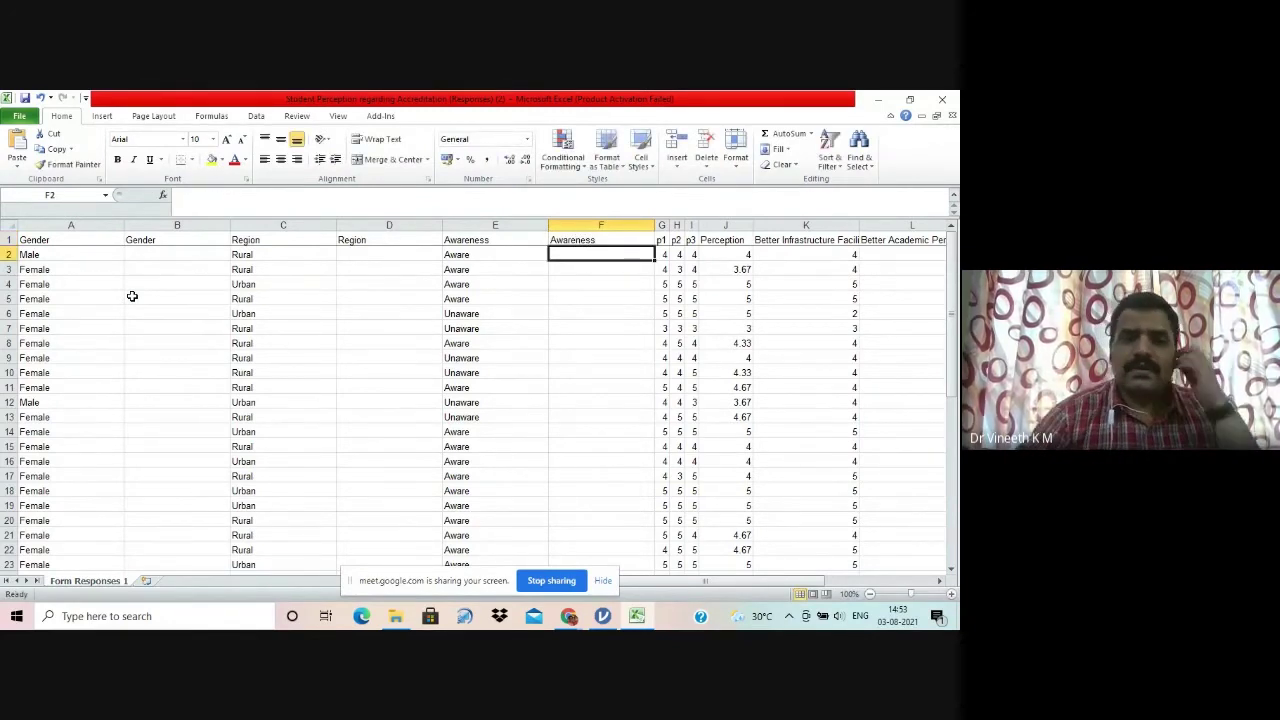
Step: Turn on filters for the header row and sort the rows by the Gender column A from A to Z
click(77, 243)
click(256, 117)
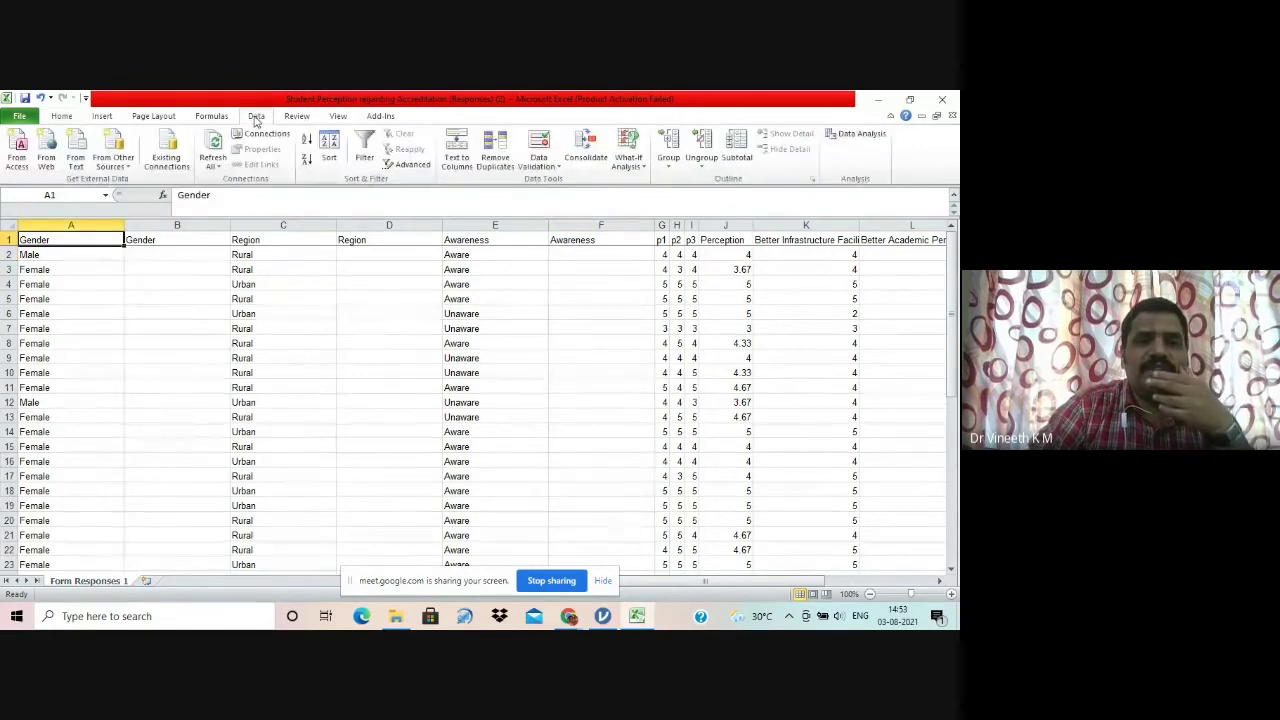
click(367, 150)
scroll(194, 343, right, 2)
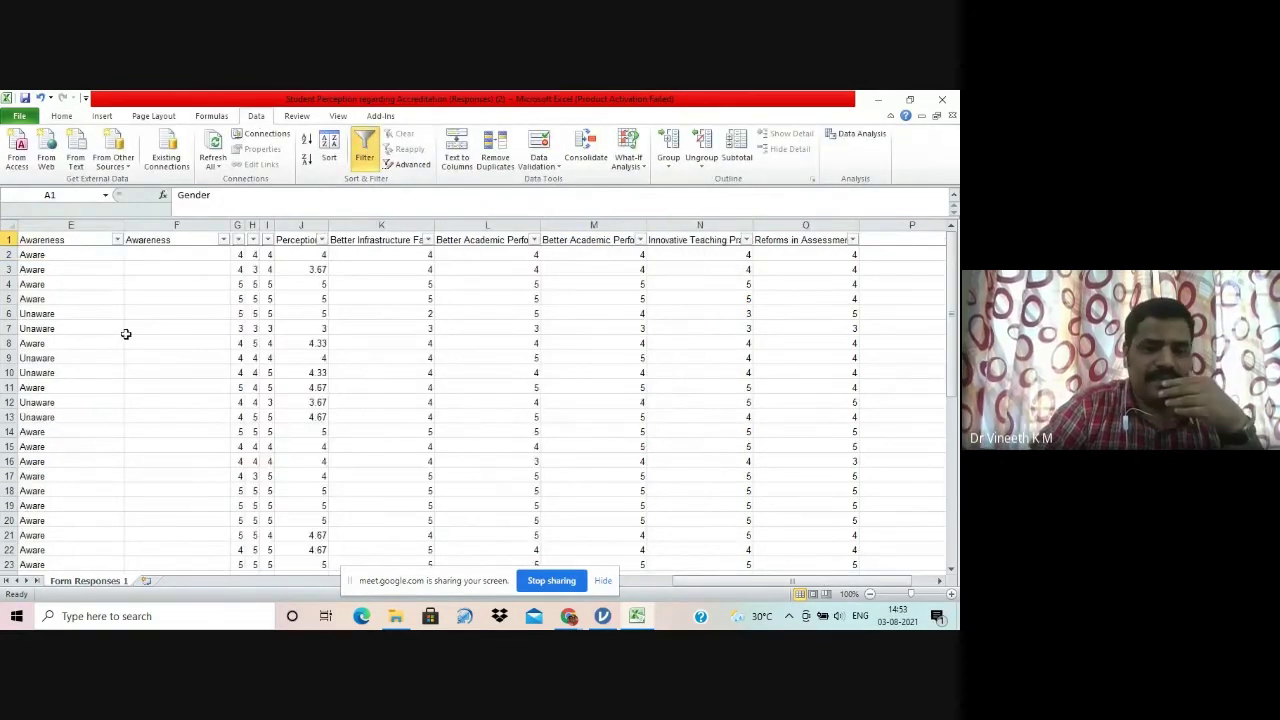
drag(800, 581, 155, 542)
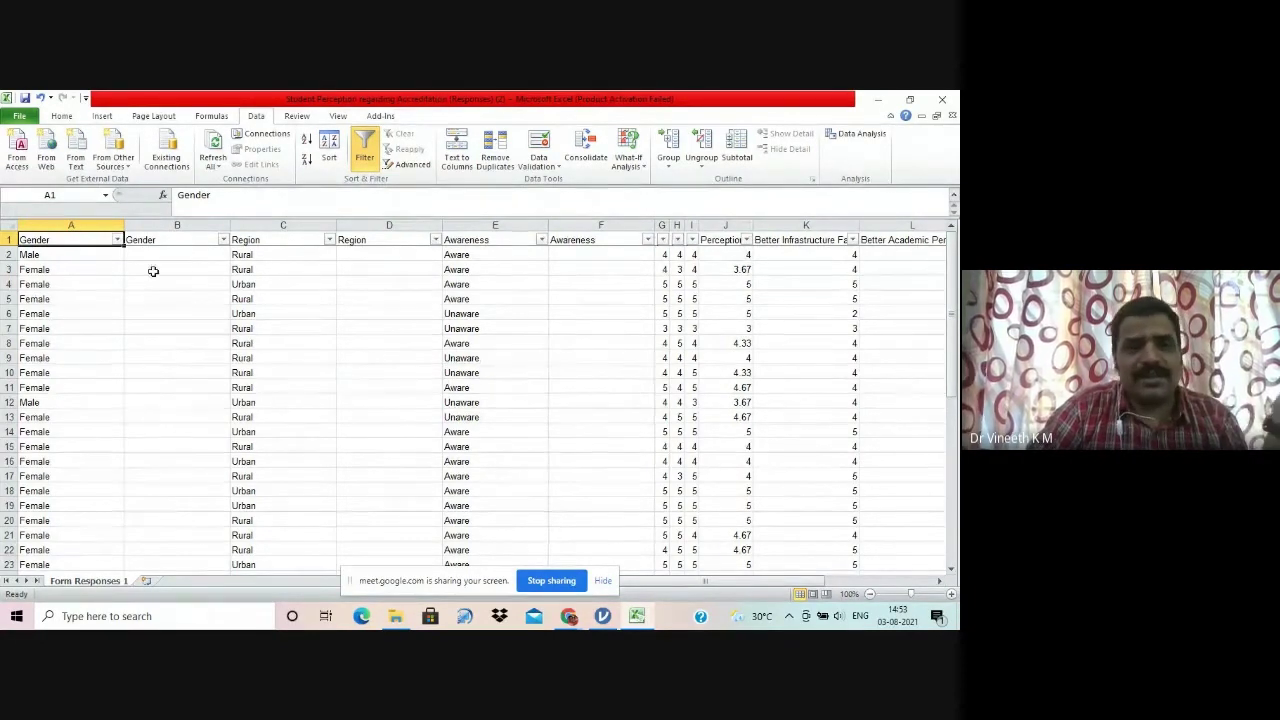
click(118, 244)
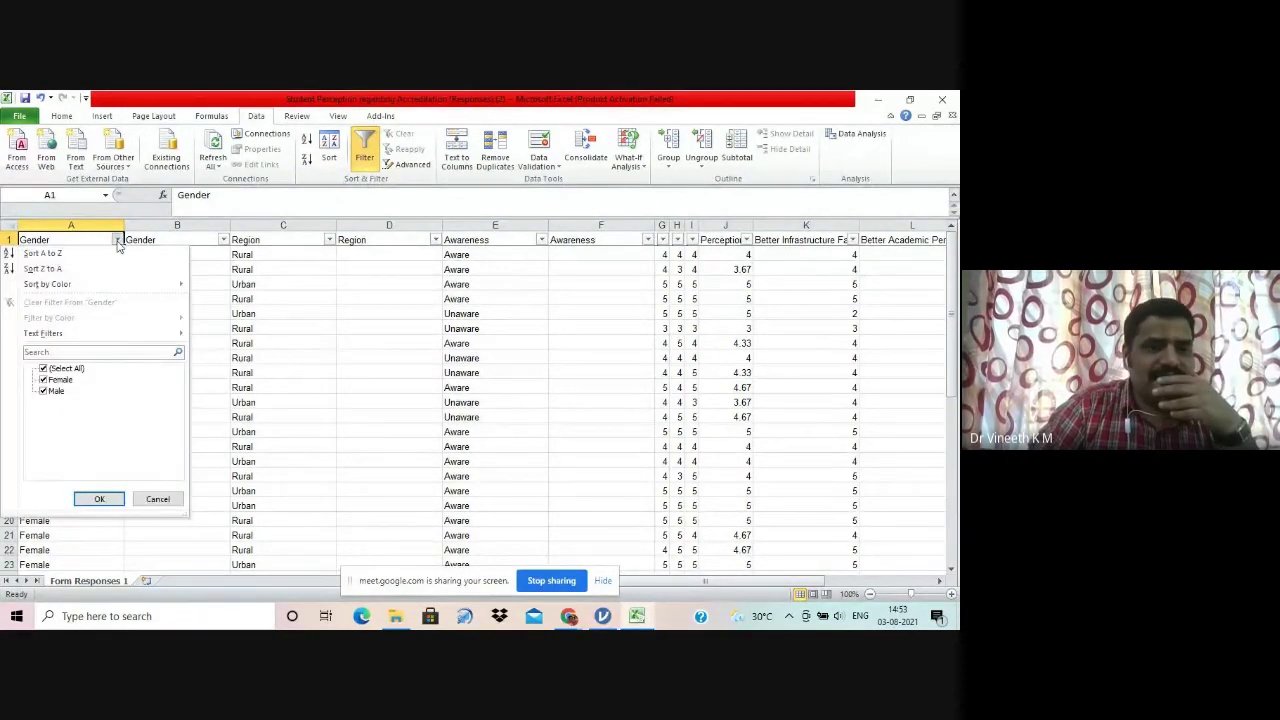
click(101, 253)
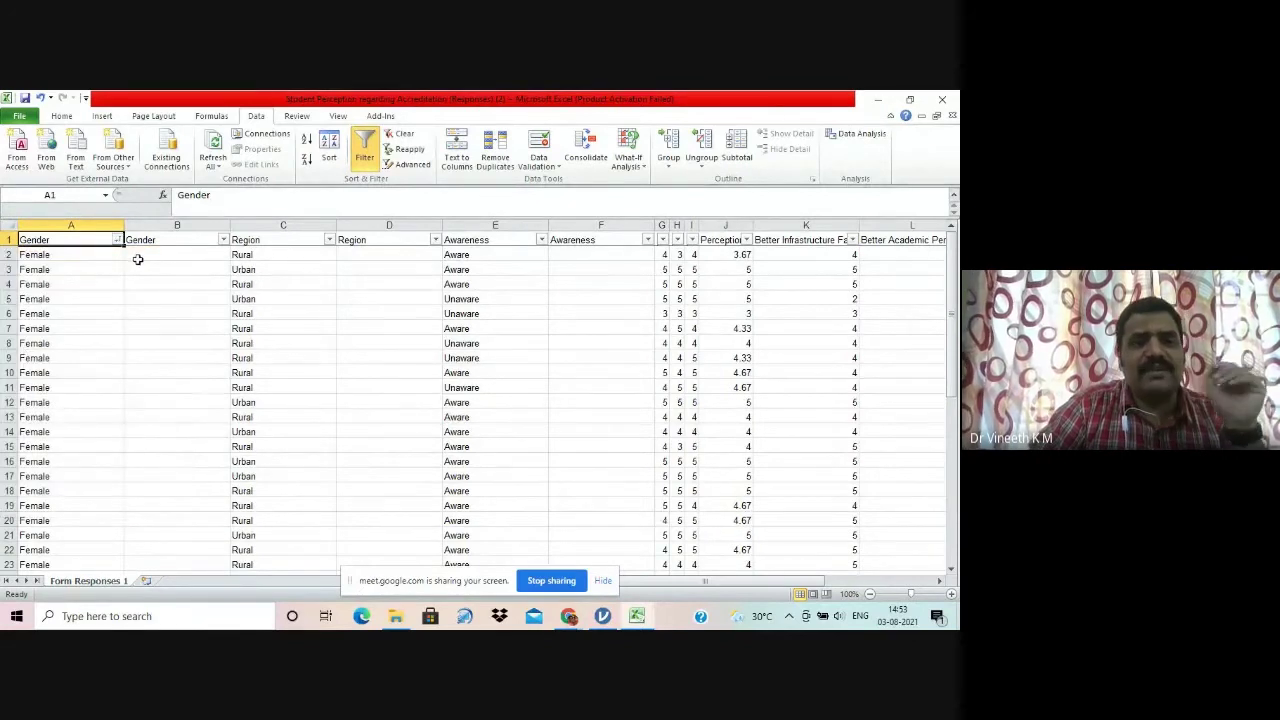
Step: Enter 1 in B2 as the code for Female and fill it down to B43
click(138, 257)
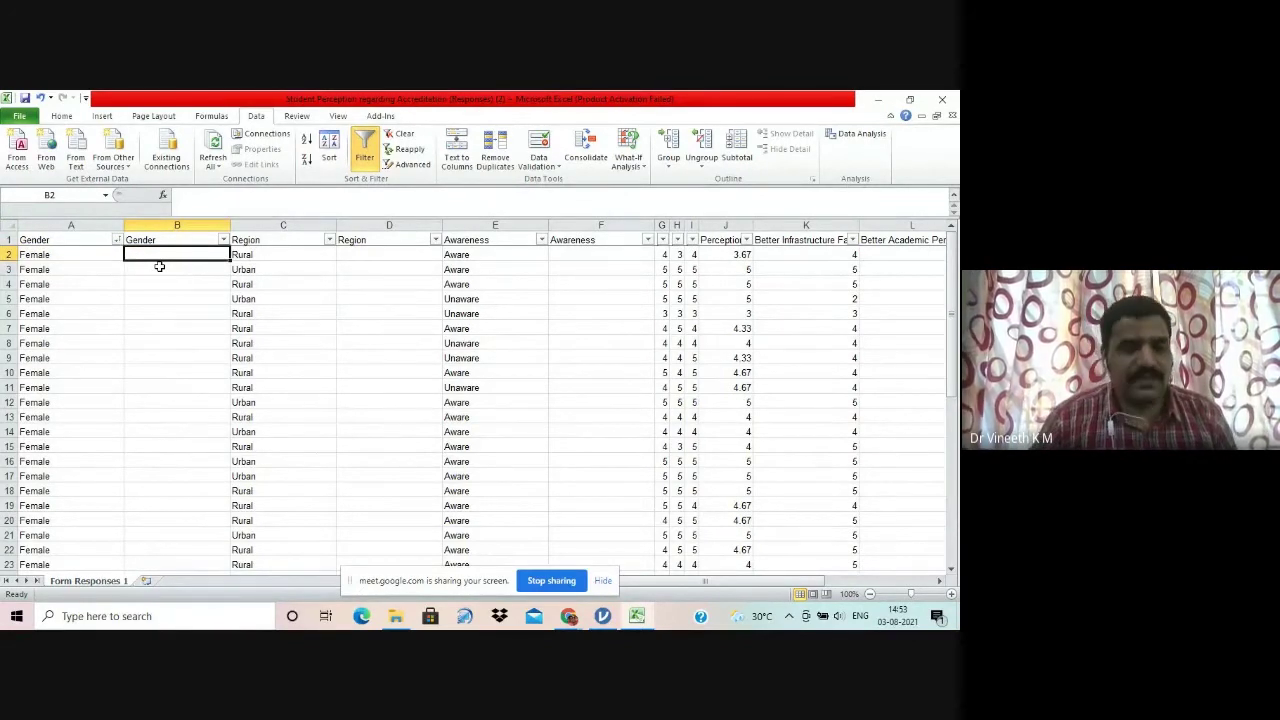
text(1)
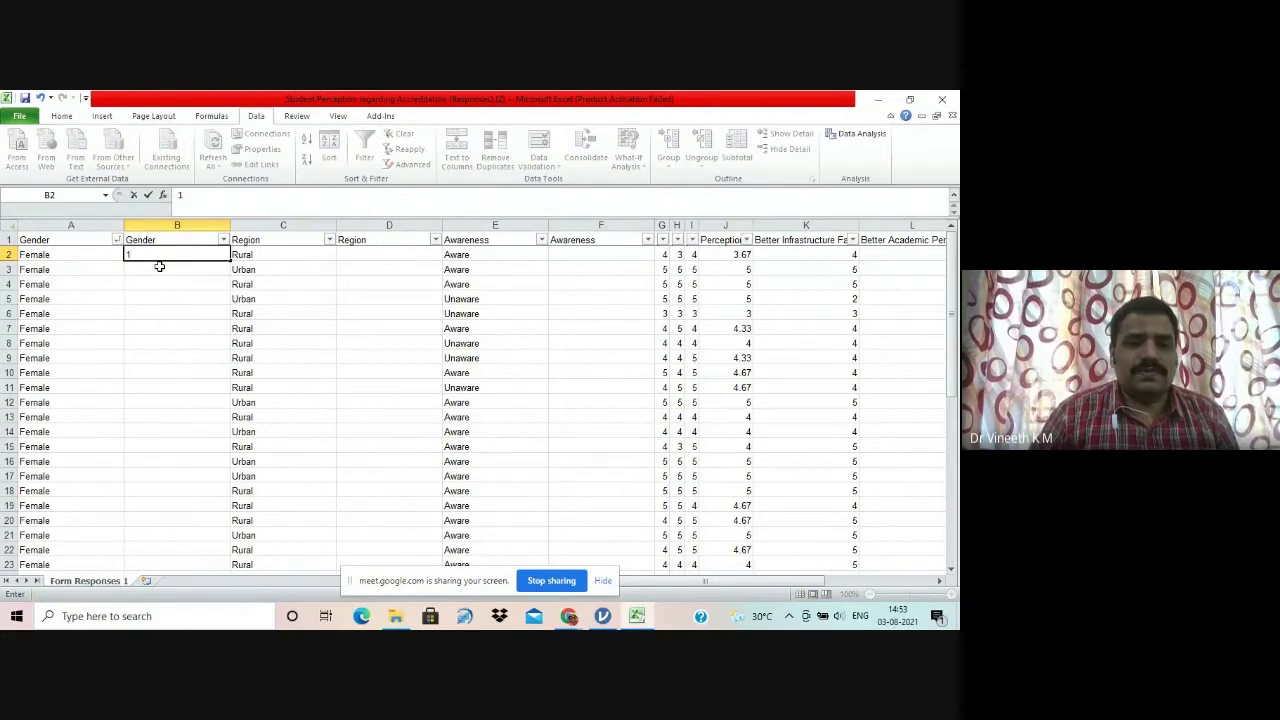
key(Return)
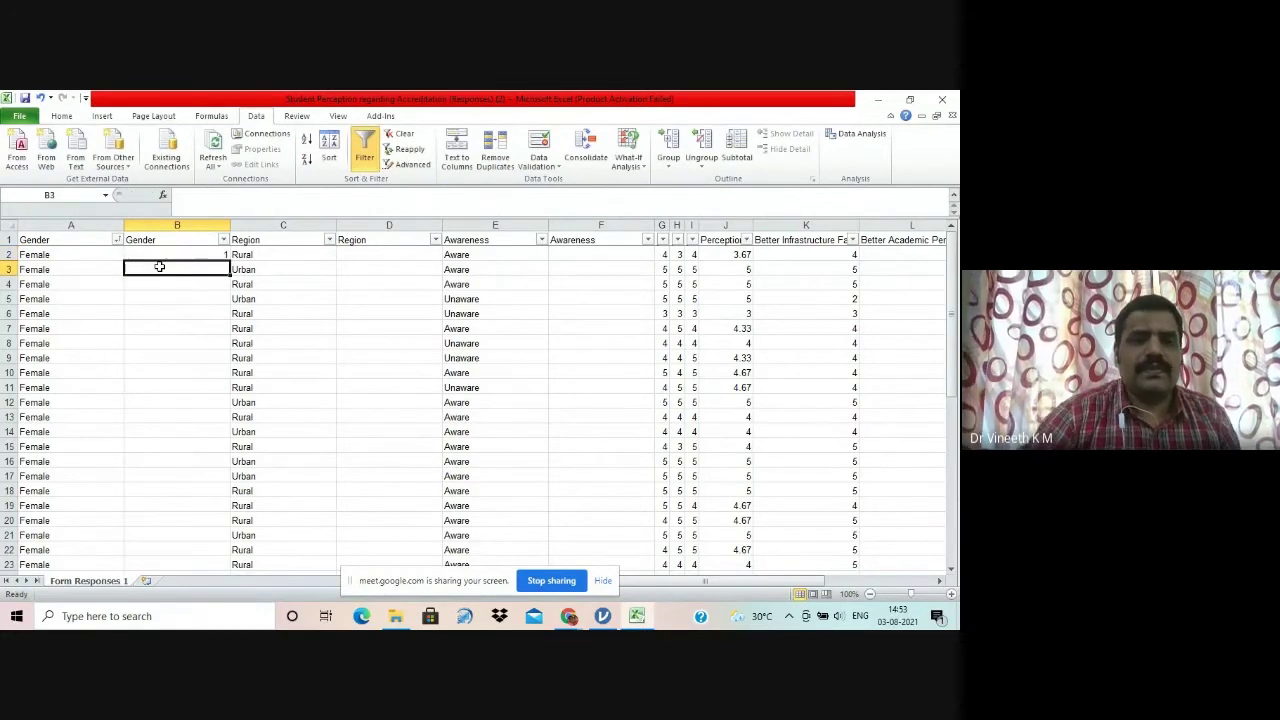
click(176, 252)
drag(230, 261, 199, 536)
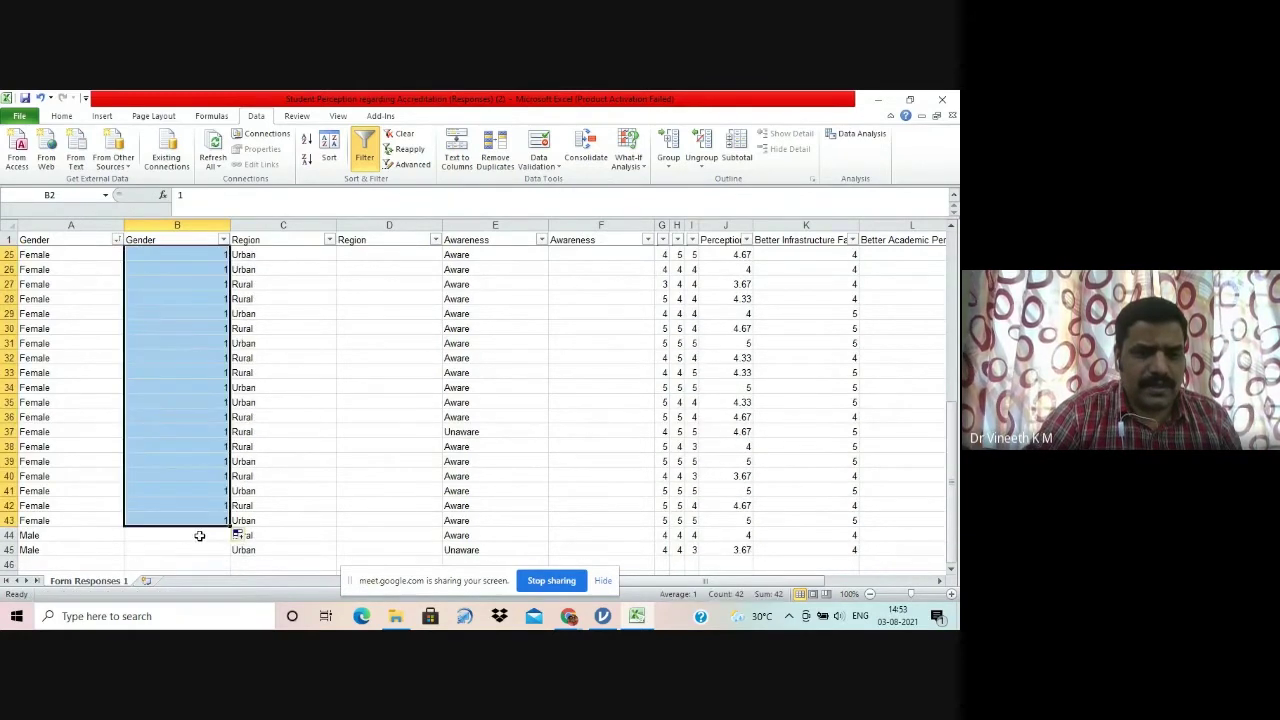
Step: Enter 2 in B44 and B45 as the code for Male and turn off the header filters
click(199, 536)
text(2)
key(Return)
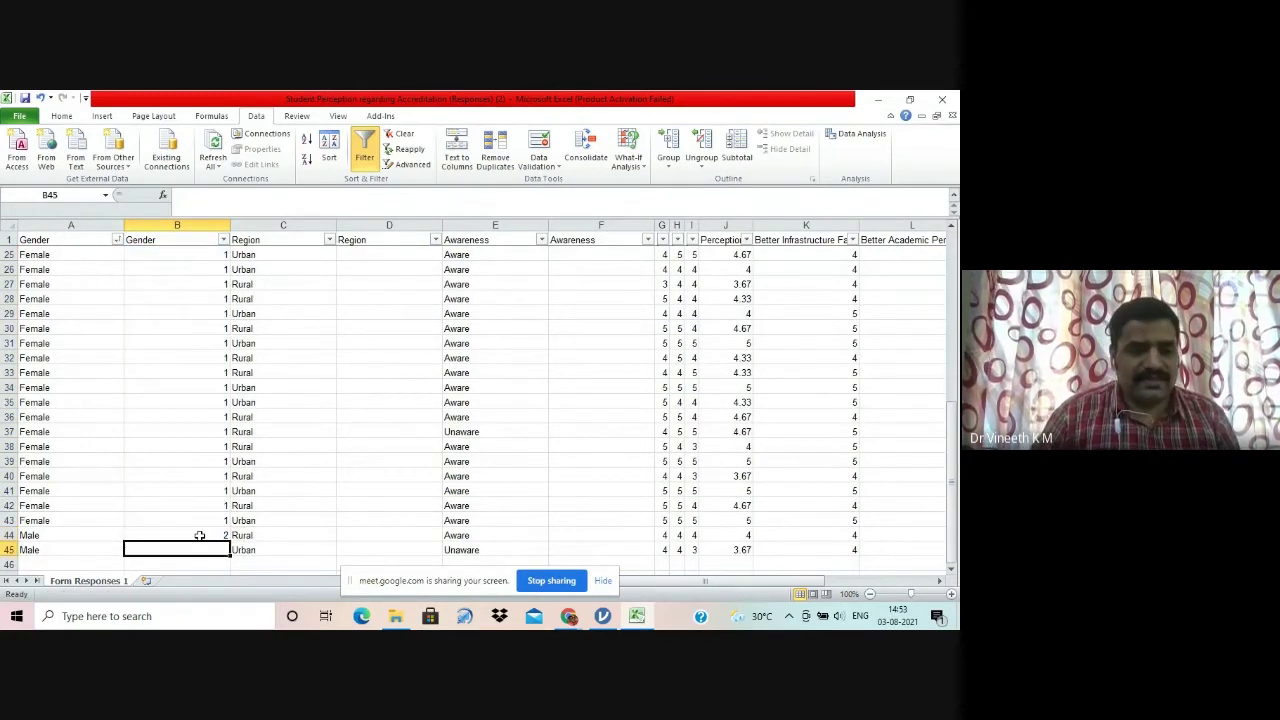
text(2)
key(Up)
key(Up)
key(Up)
key(Up)
key(Up)
key(Up)
key(Up)
key(Up)
key(Up)
key(Up)
key(Up)
key(Up)
key(Up)
key(Up)
key(Up)
key(Up)
key(Up)
key(Up)
key(Up)
key(Up)
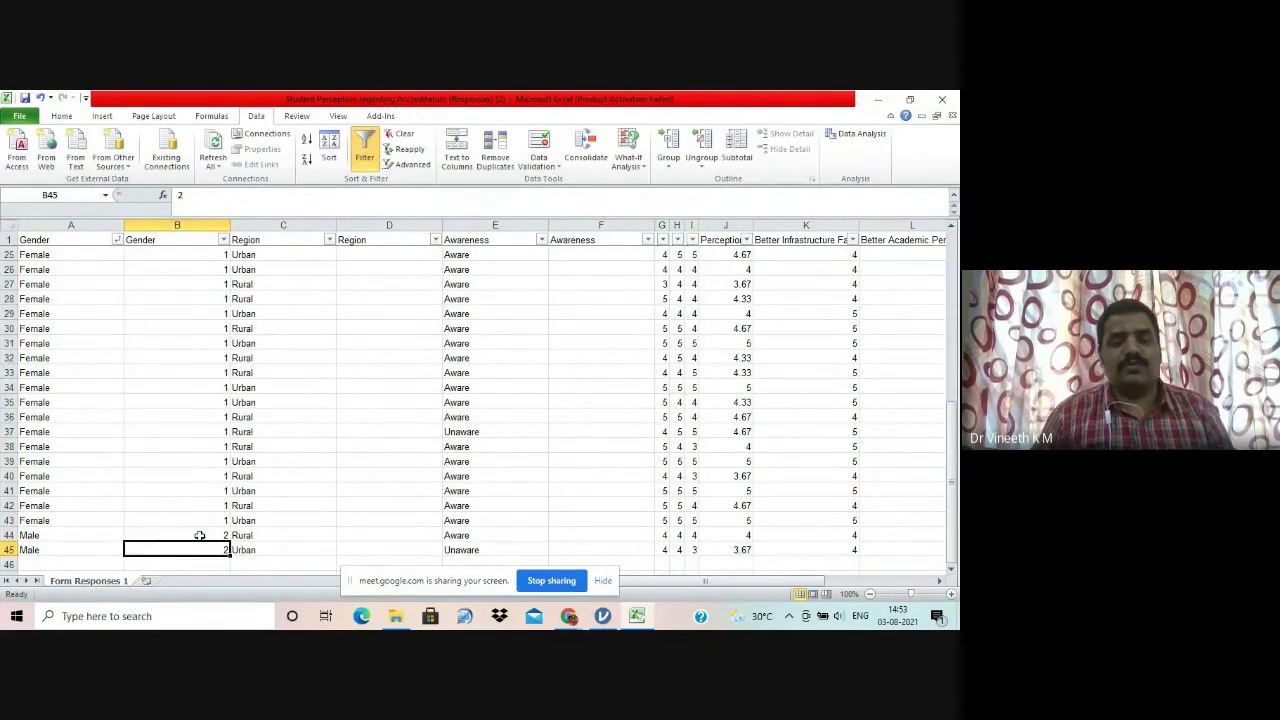
key(Up)
key(Up)
key(Up)
key(Up)
key(Up)
key(Up)
key(Up)
key(Up)
key(Up)
key(Up)
key(Up)
key(Up)
key(Up)
key(Up)
key(Up)
key(Up)
key(Up)
key(Up)
key(Up)
key(Up)
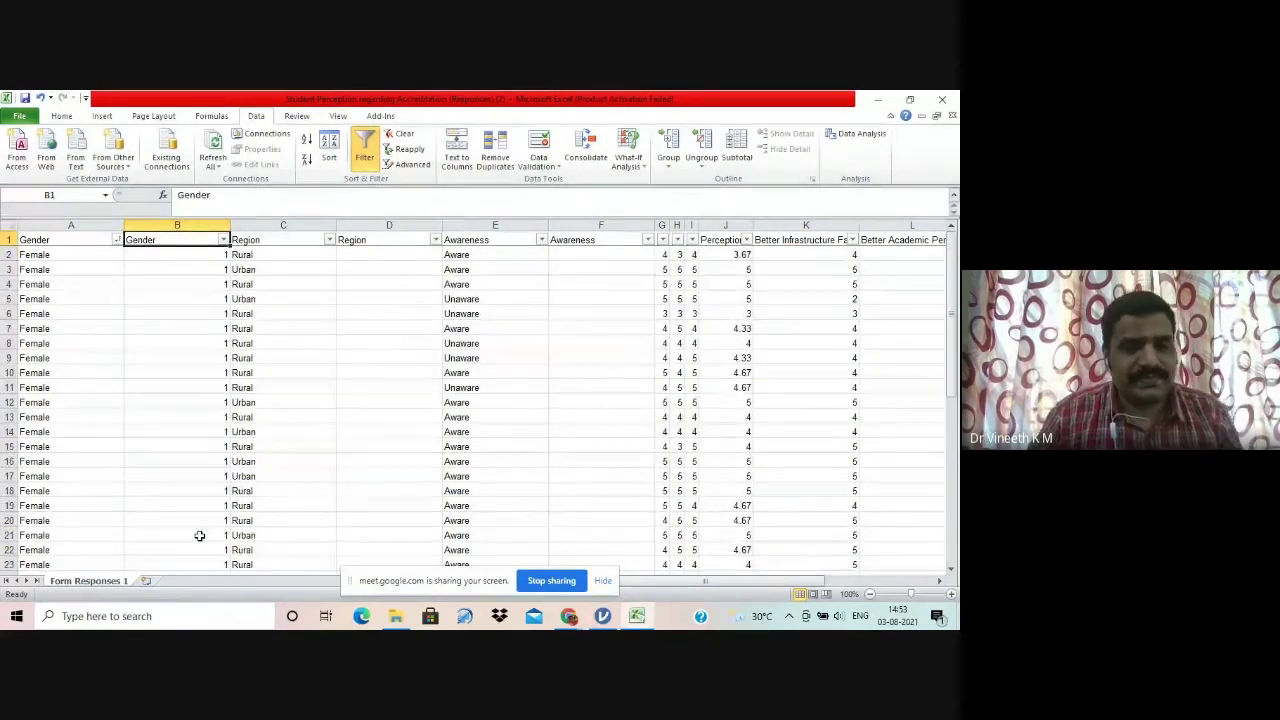
key(Down)
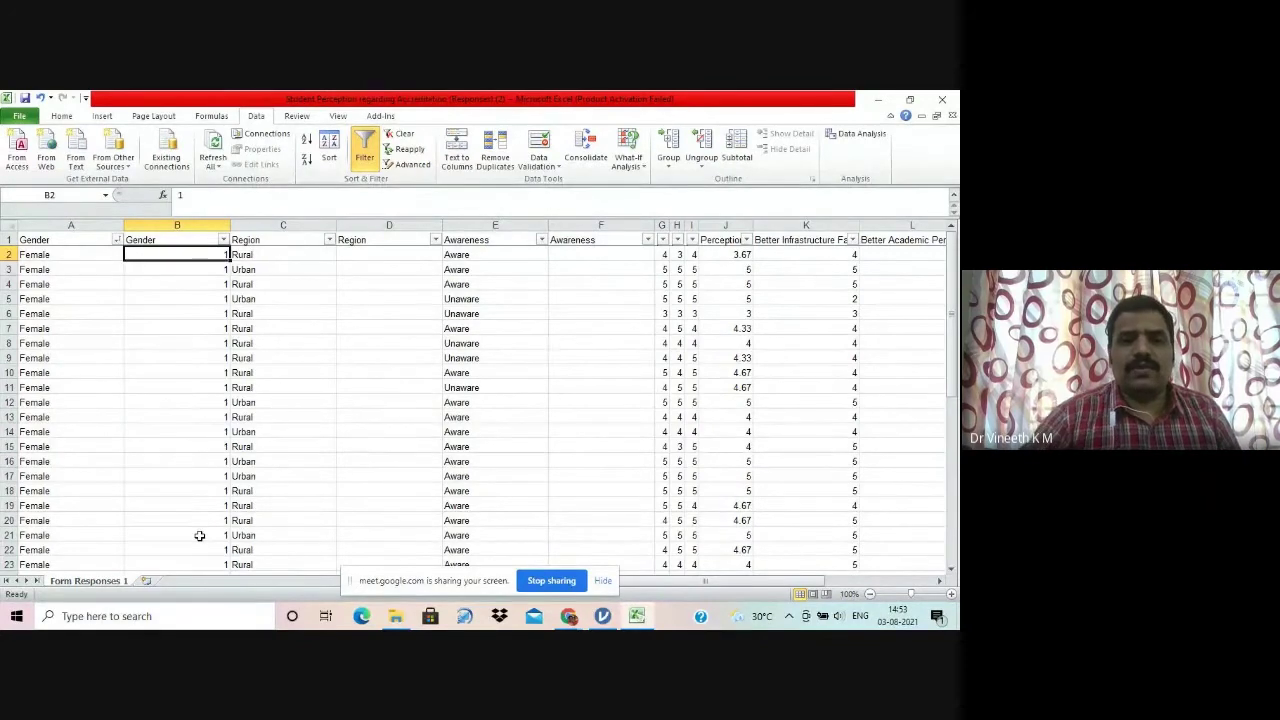
click(365, 150)
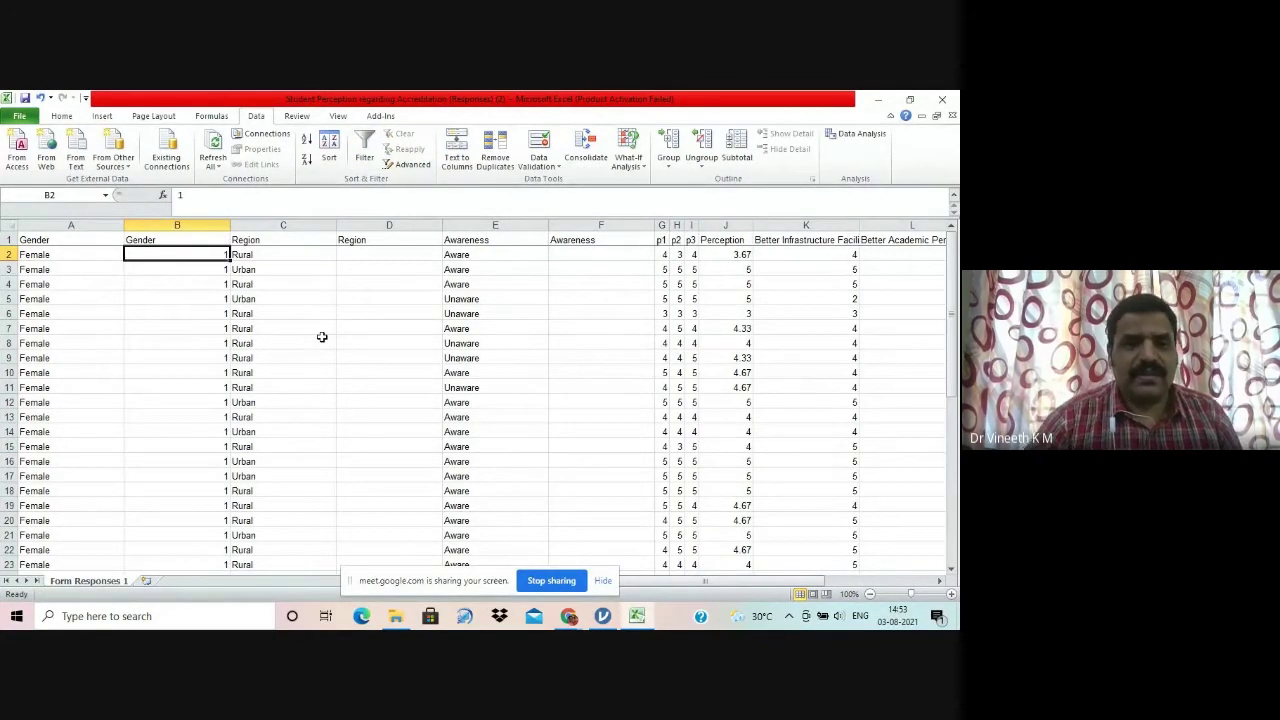
Step: Enter =IF(C2="Rural",1,2) in D2 and fill the formula down the Region code column
key(Right)
key(Right)
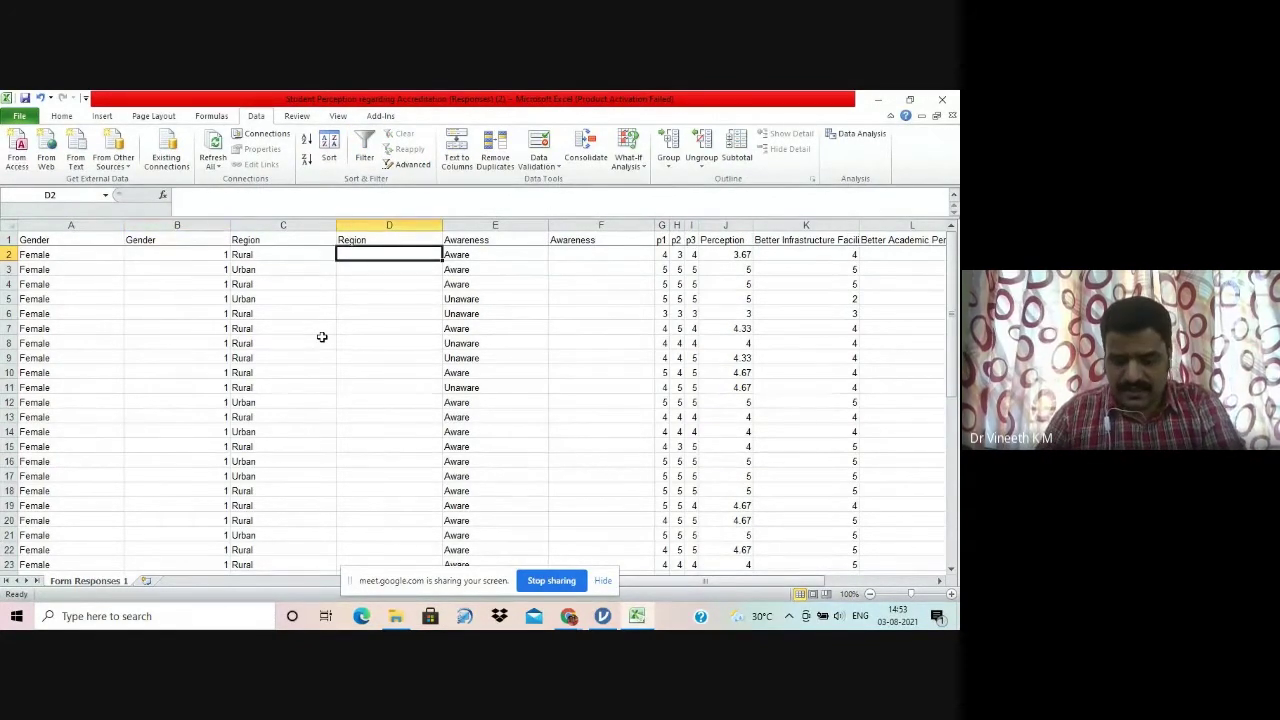
text(=)
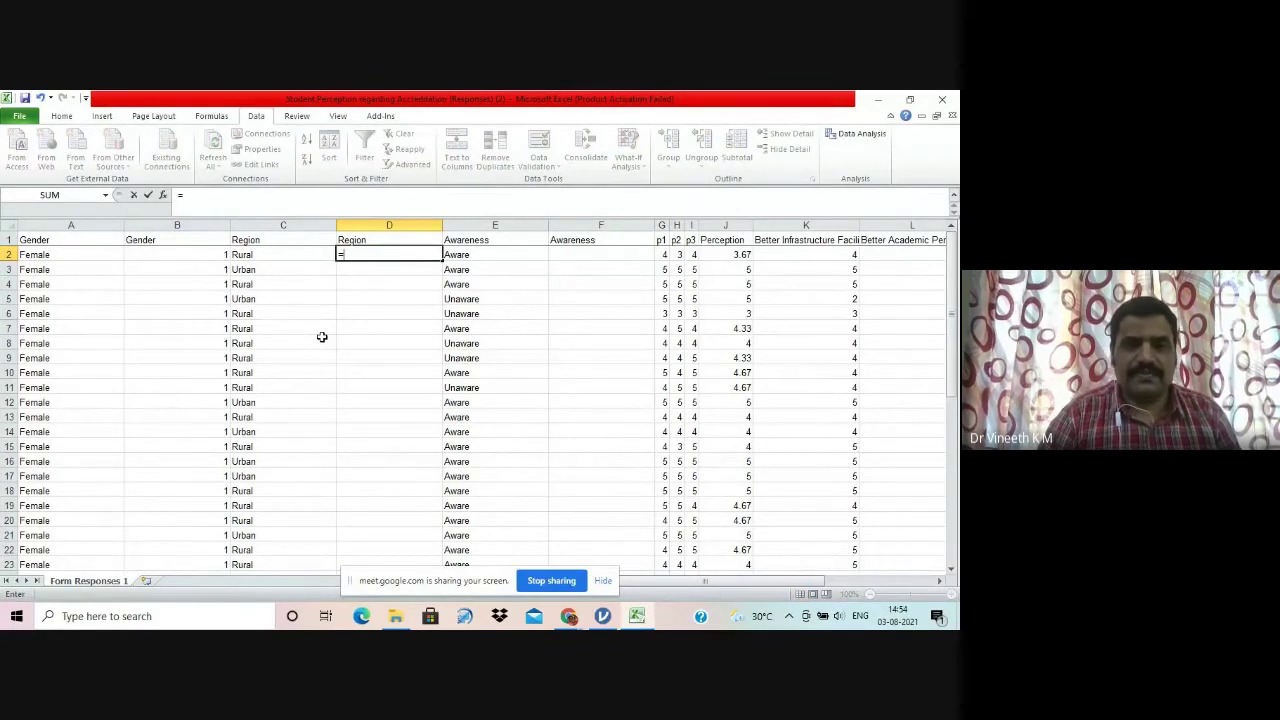
text(if)
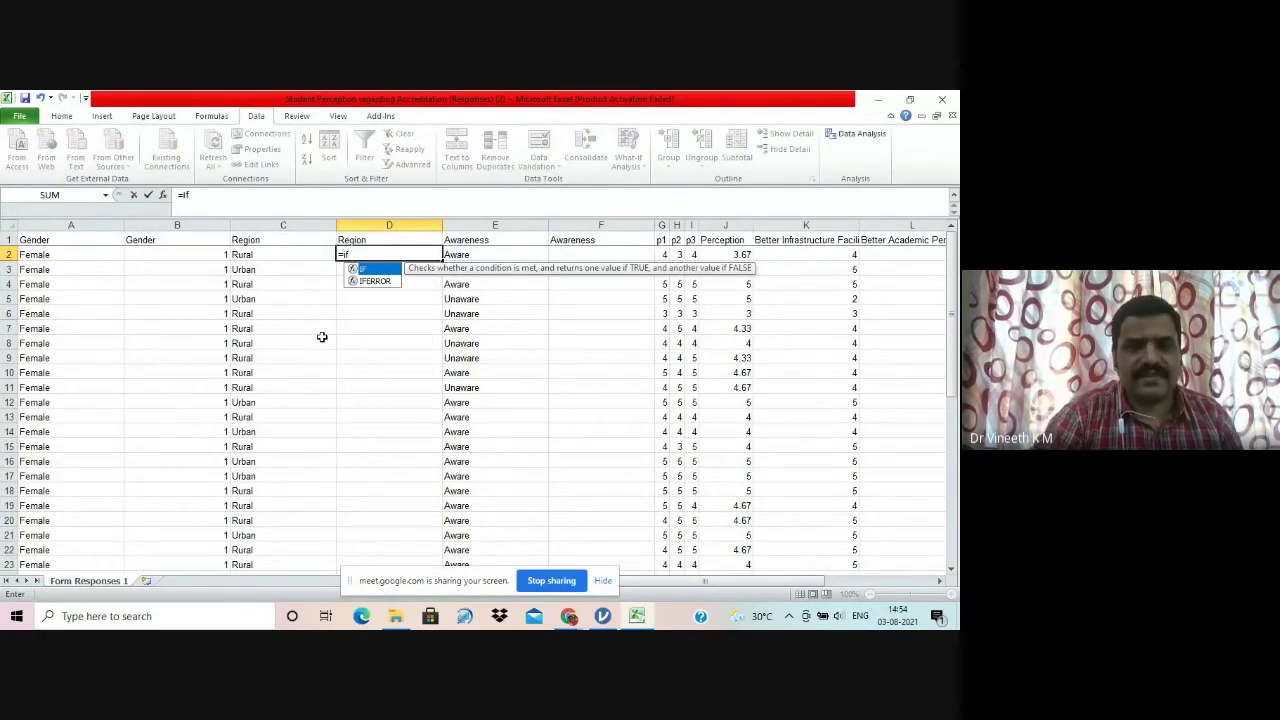
text(()
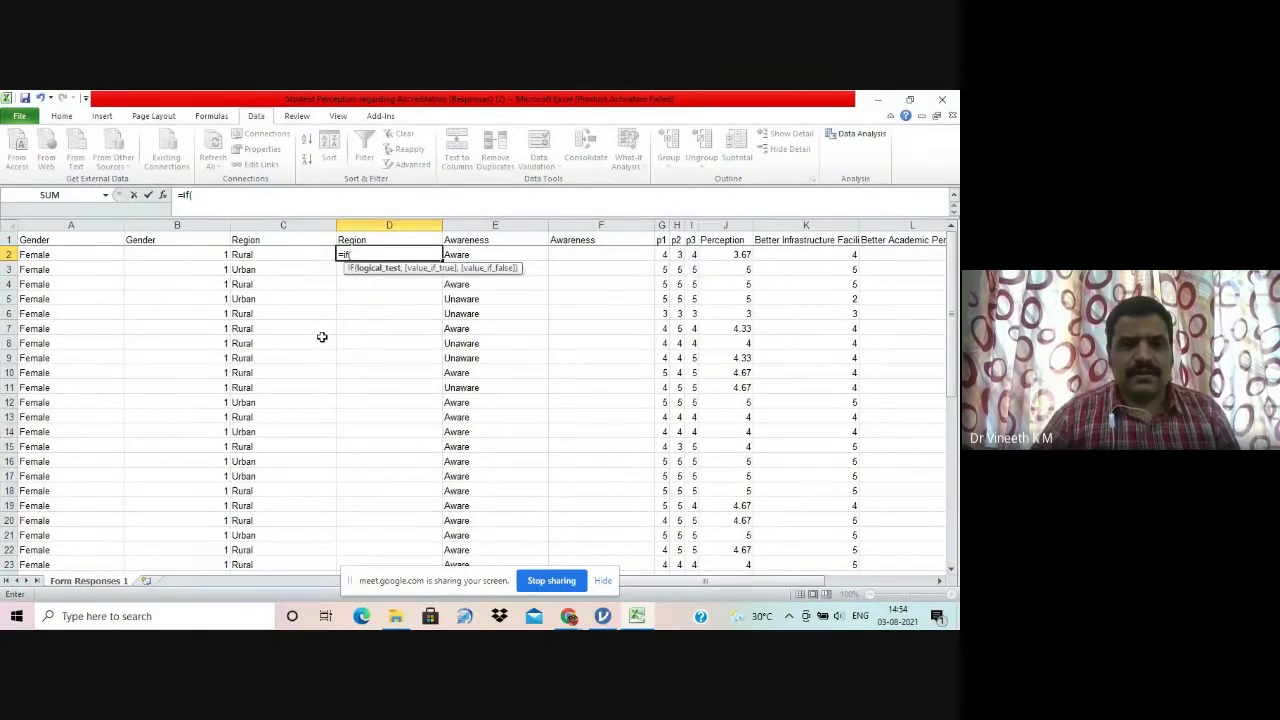
click(262, 256)
text(="Rur)
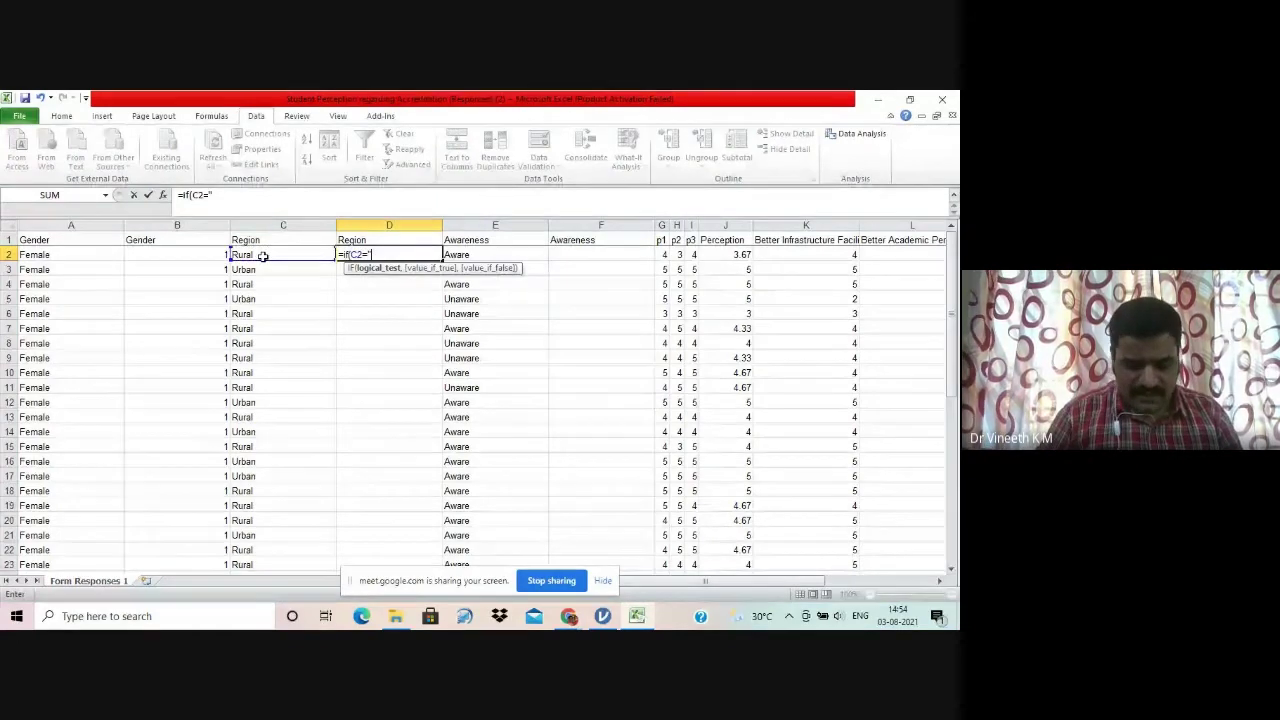
text(al)
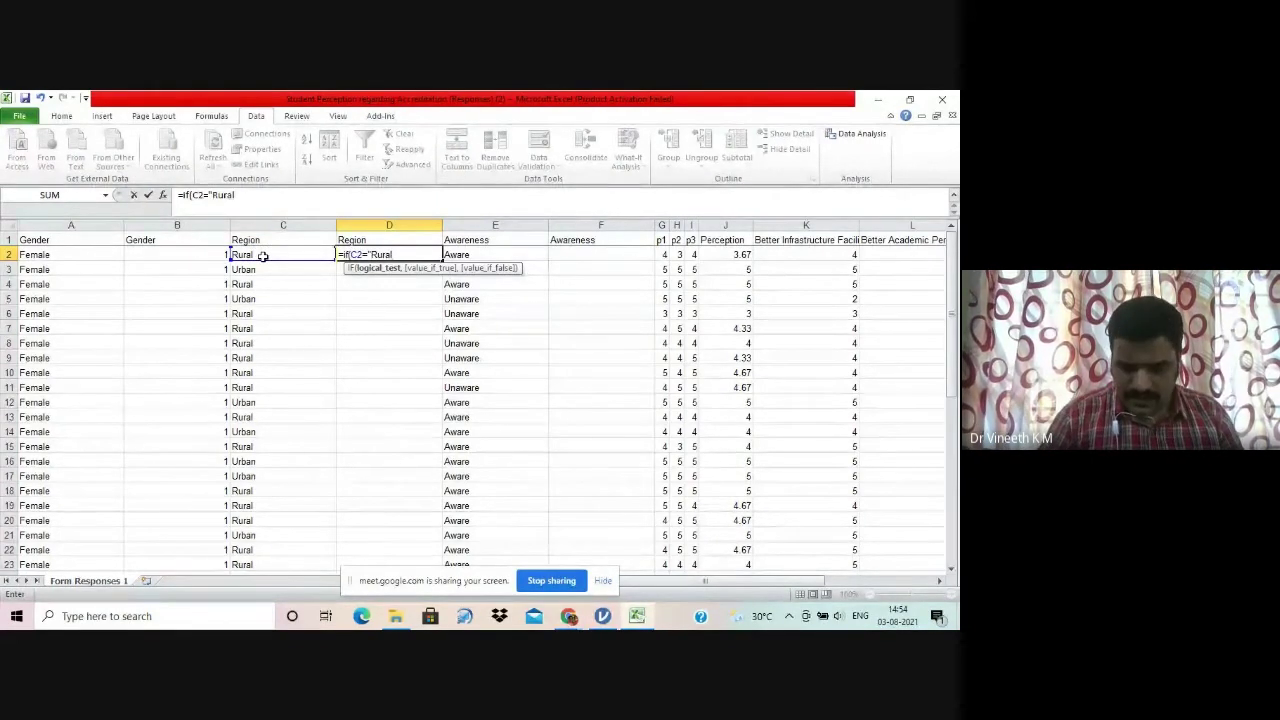
text(",1,2)
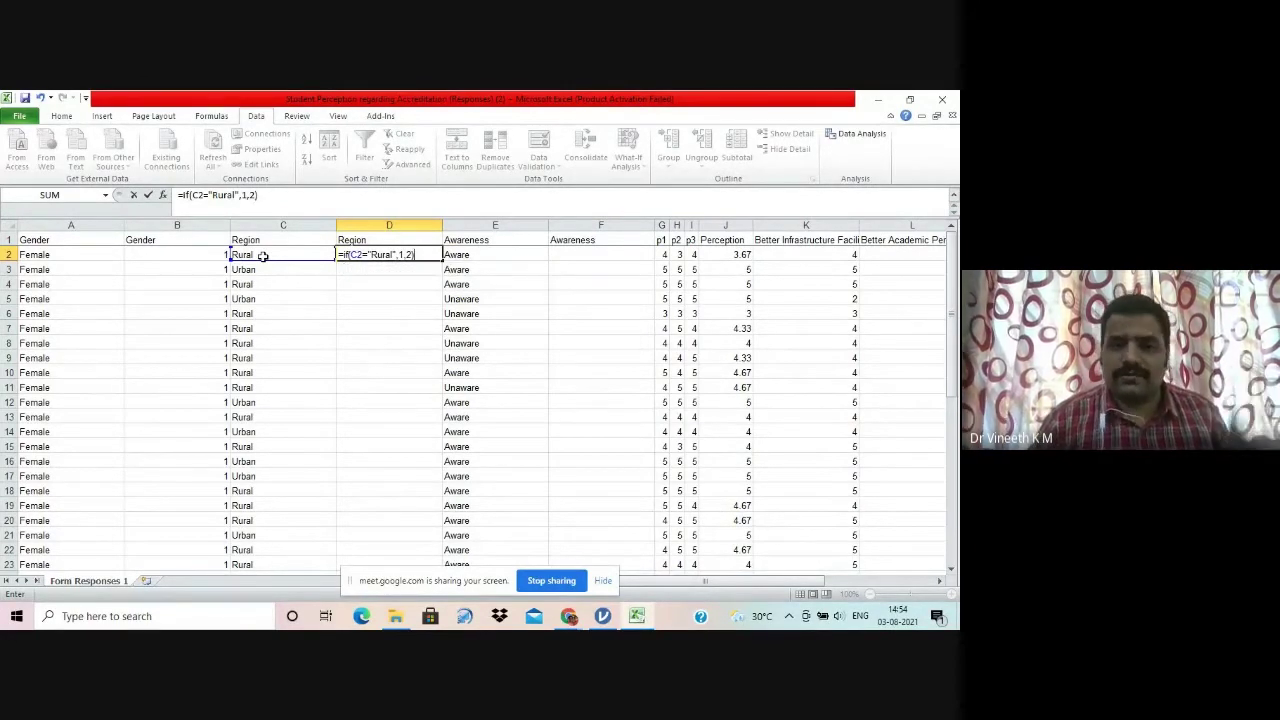
key(Return)
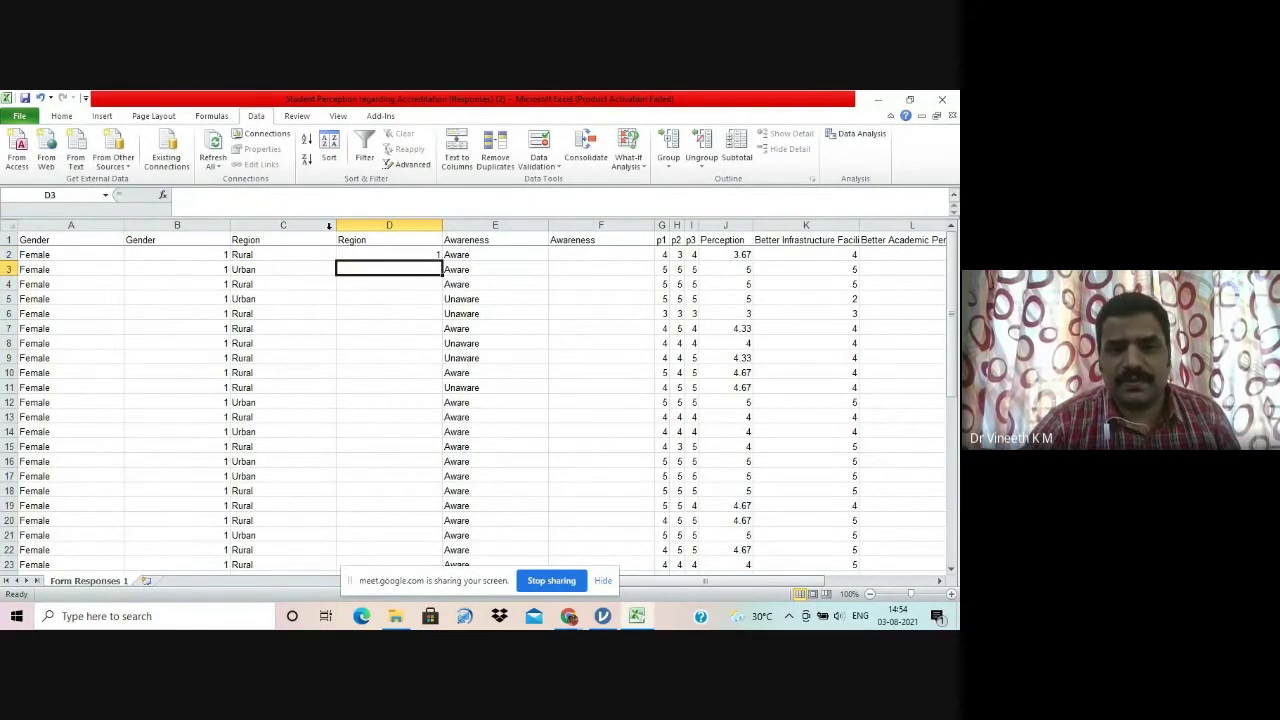
click(372, 256)
double_click(441, 261)
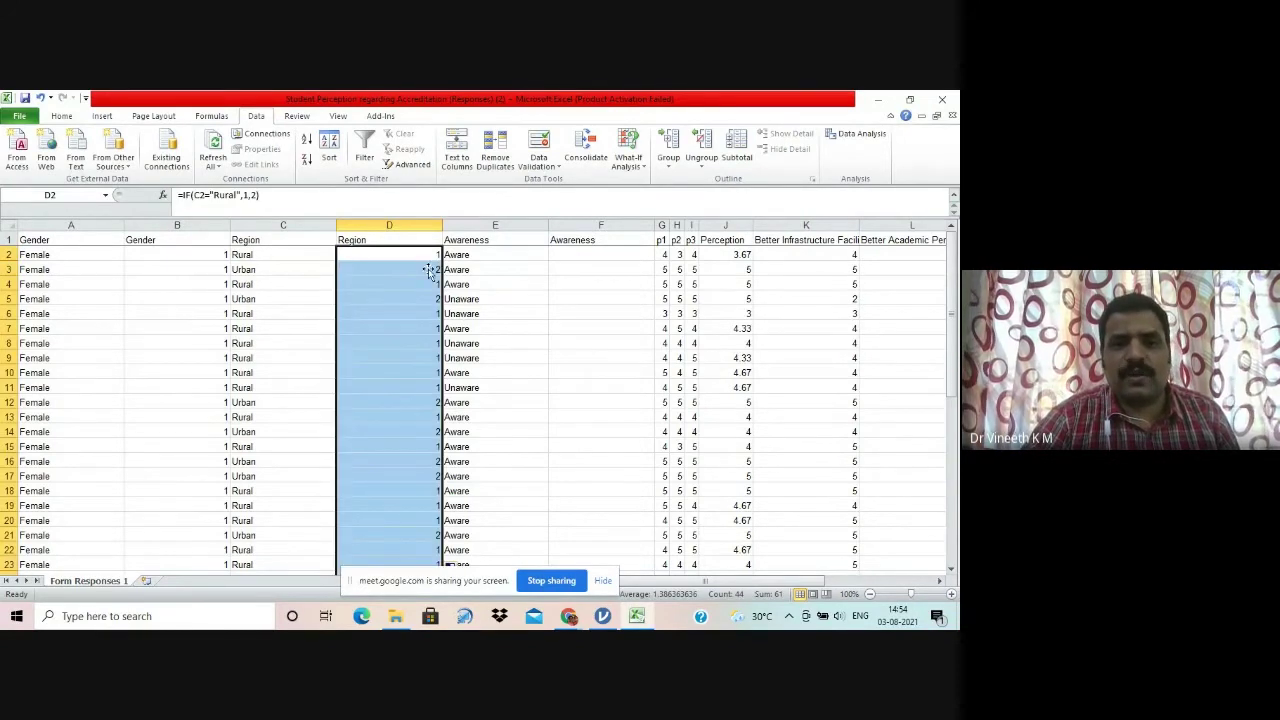
Step: Narrow the Region code column D and fit the Gender code column B to its contents
drag(442, 225, 394, 225)
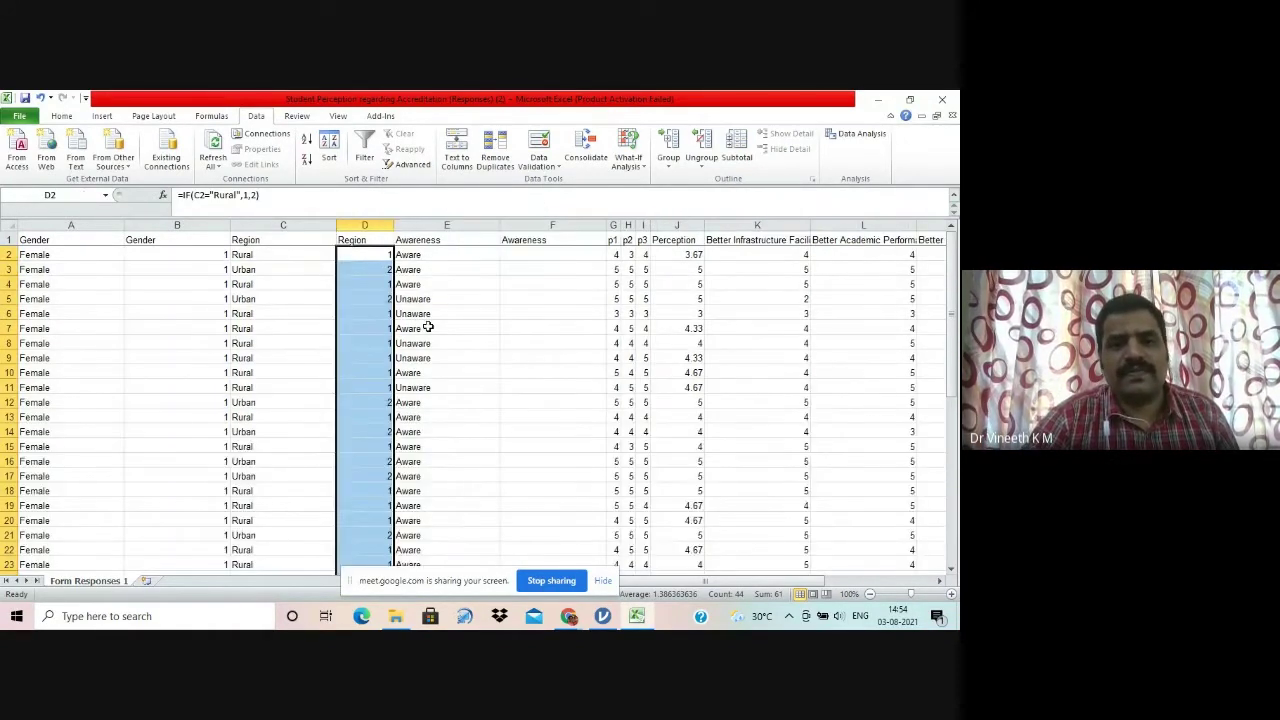
click(417, 329)
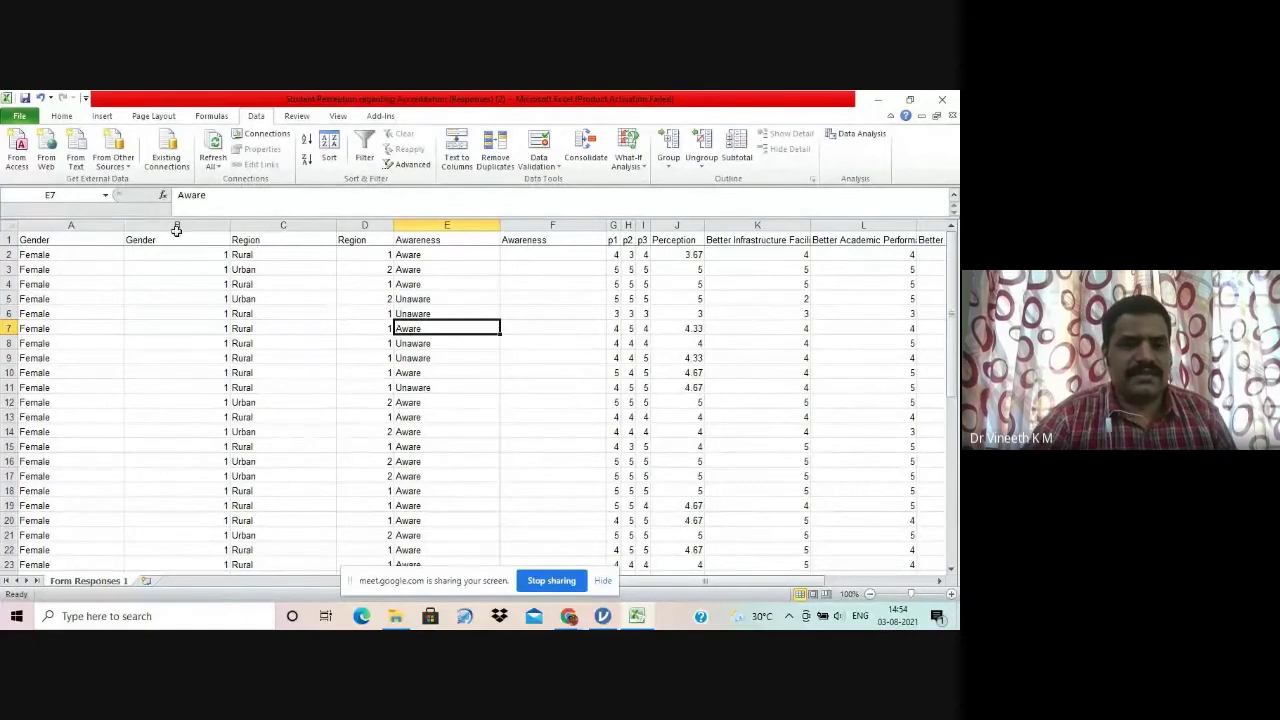
double_click(230, 225)
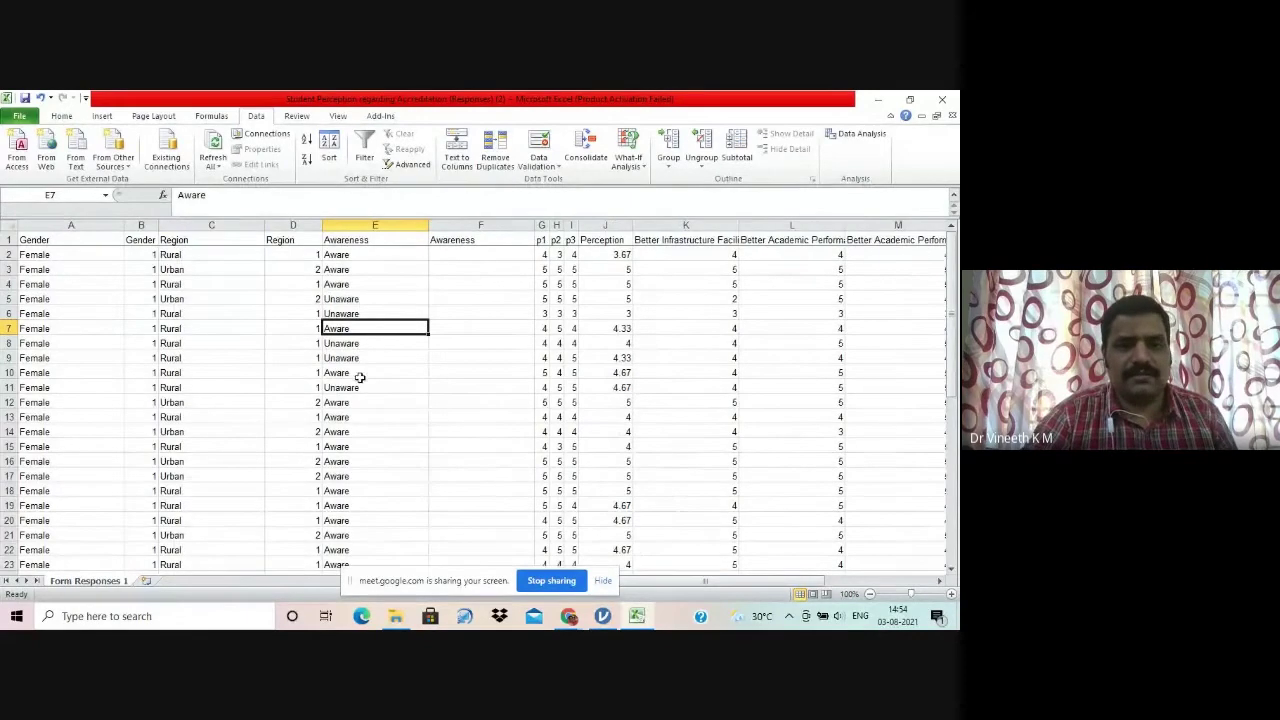
Step: Enter =IF(E2="Aware",1,2) in F2 and fill the formula down the Awareness code column
click(458, 254)
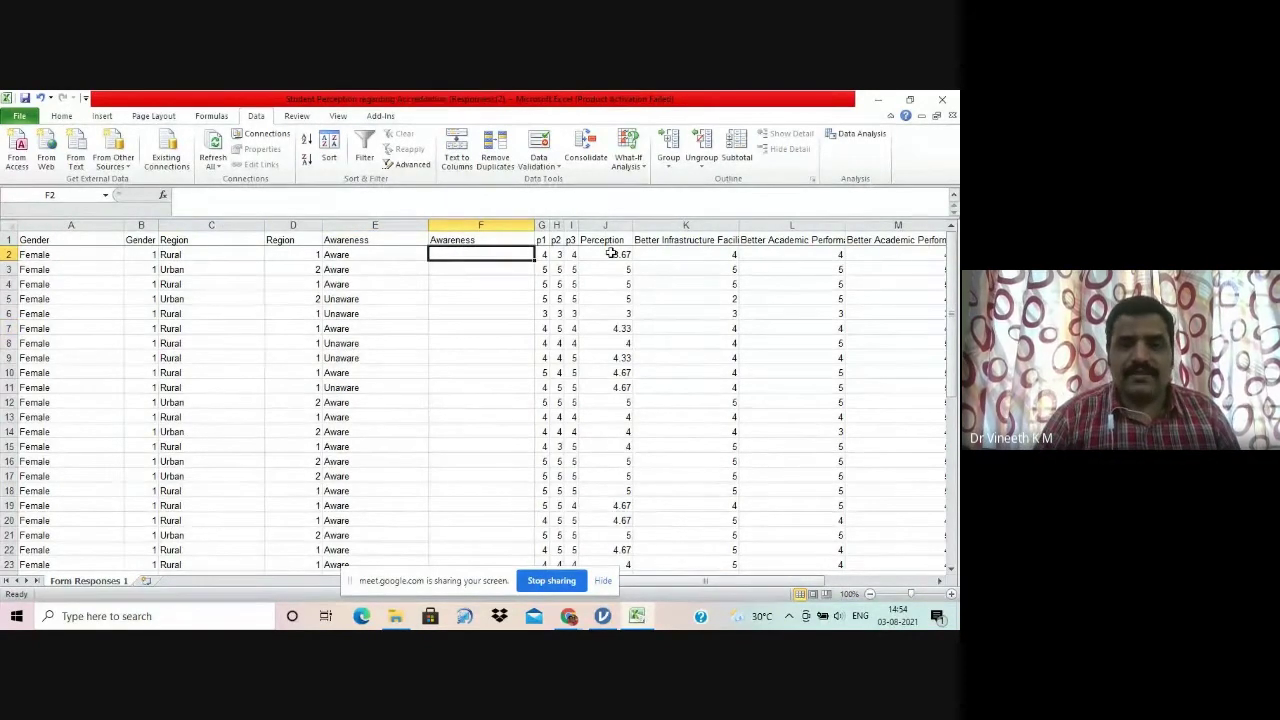
text(=if()
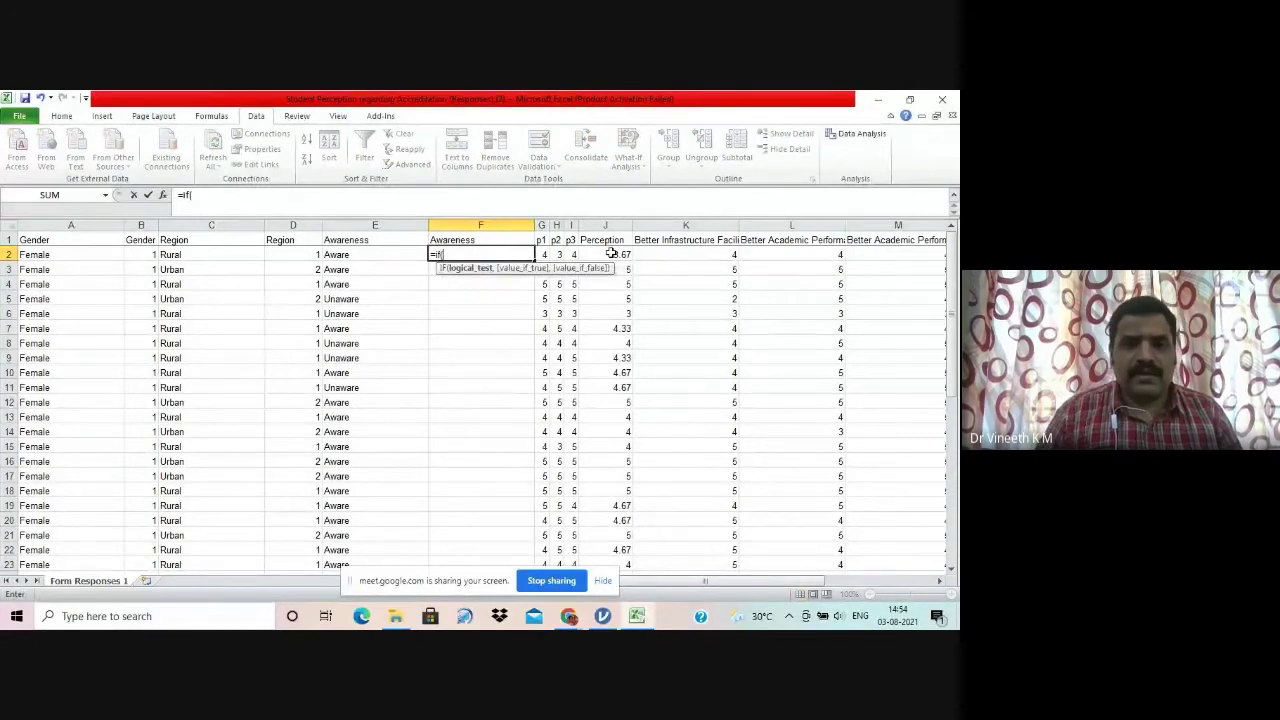
key(Left)
text(="Aw)
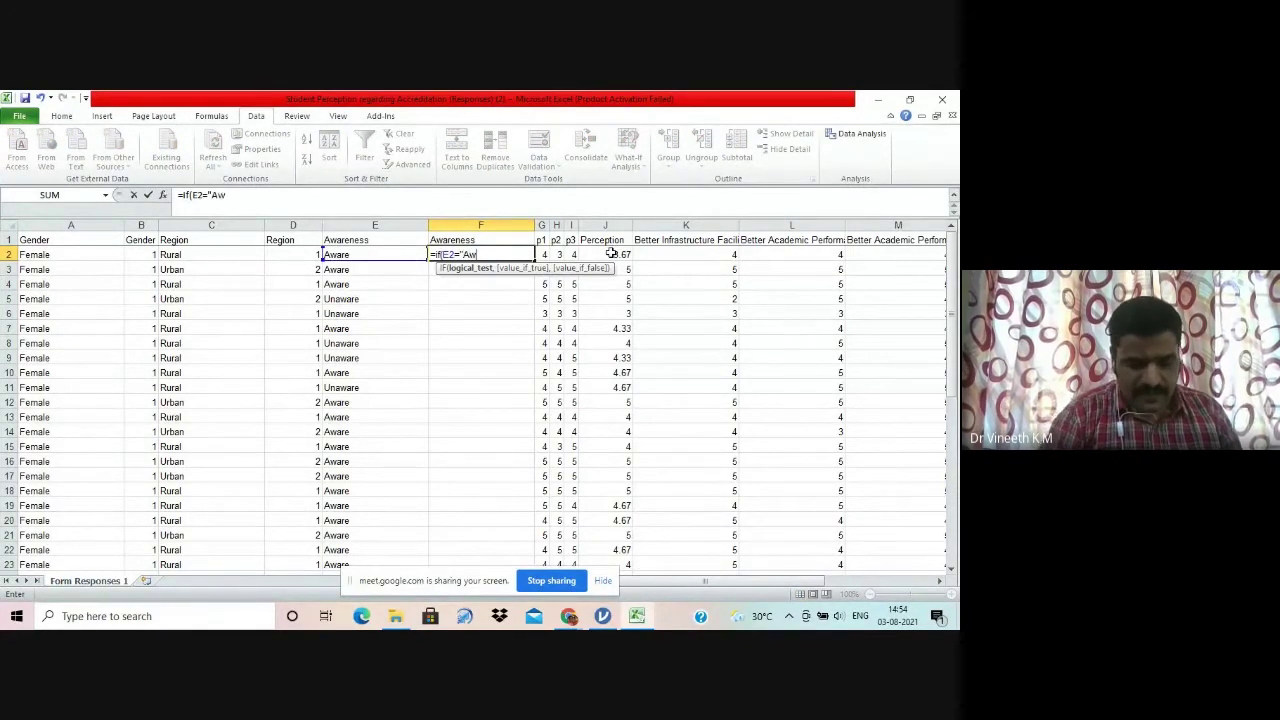
text(are",1)
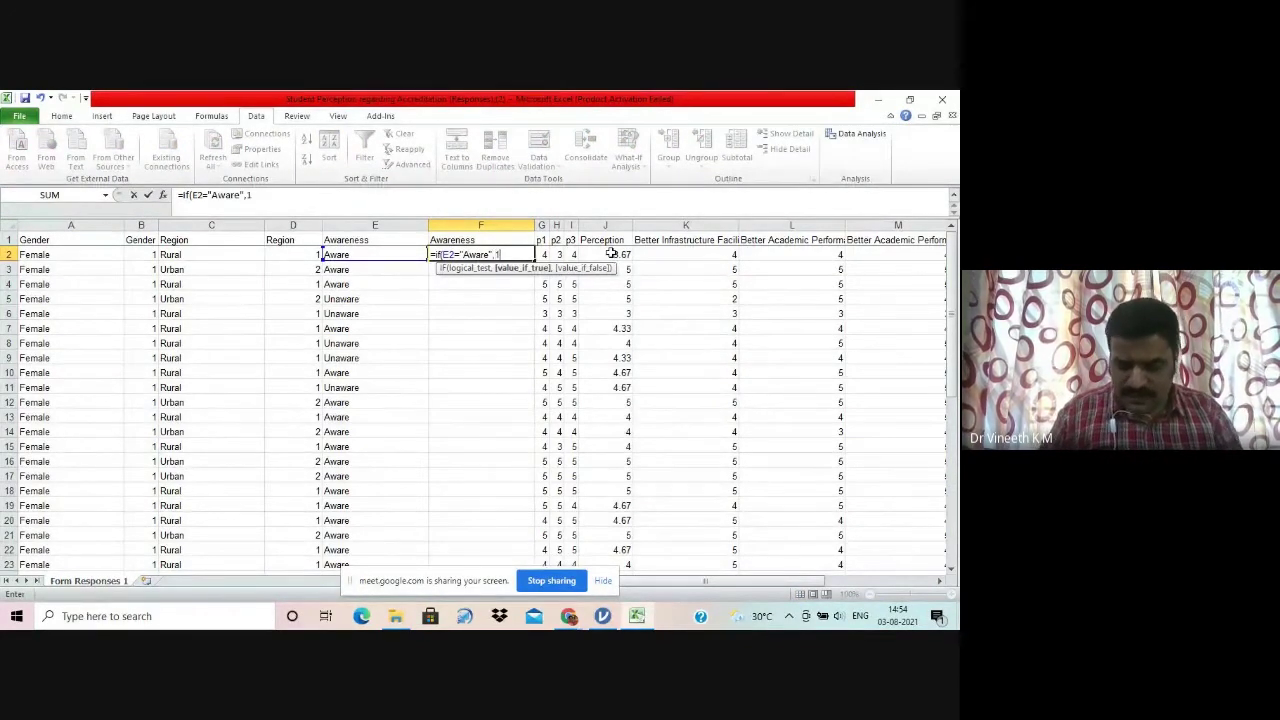
text(,2)
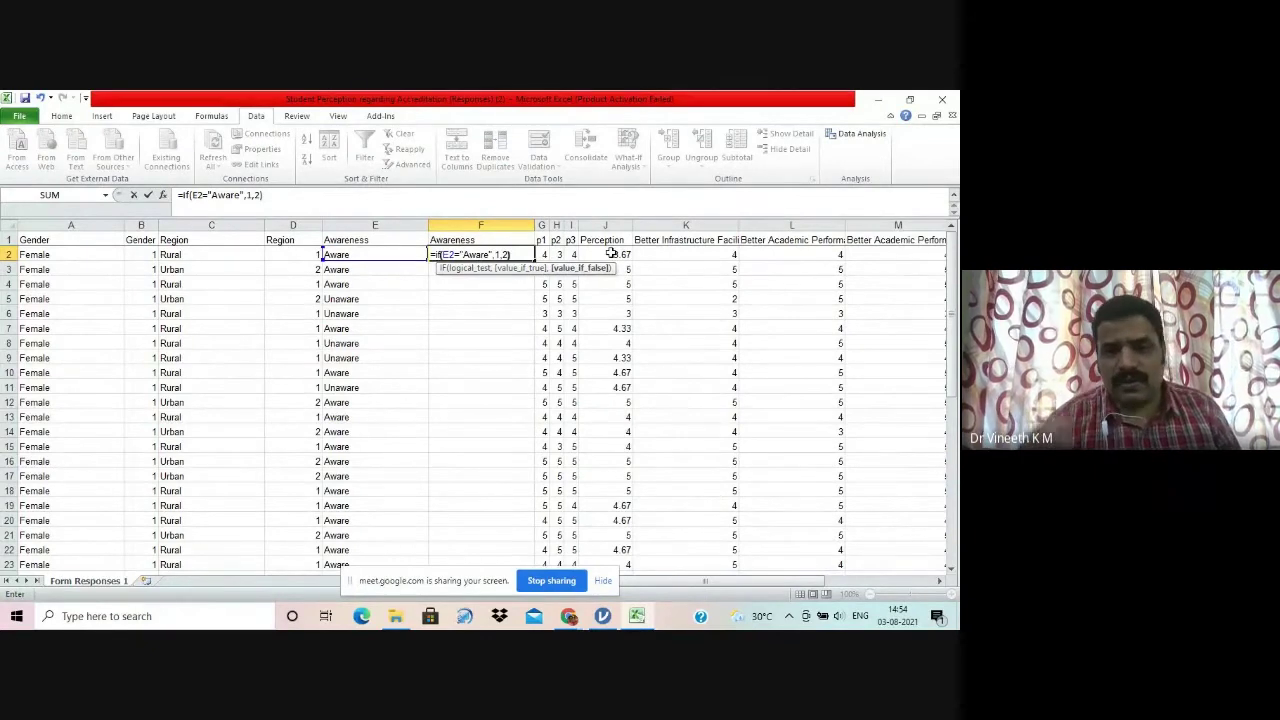
text())
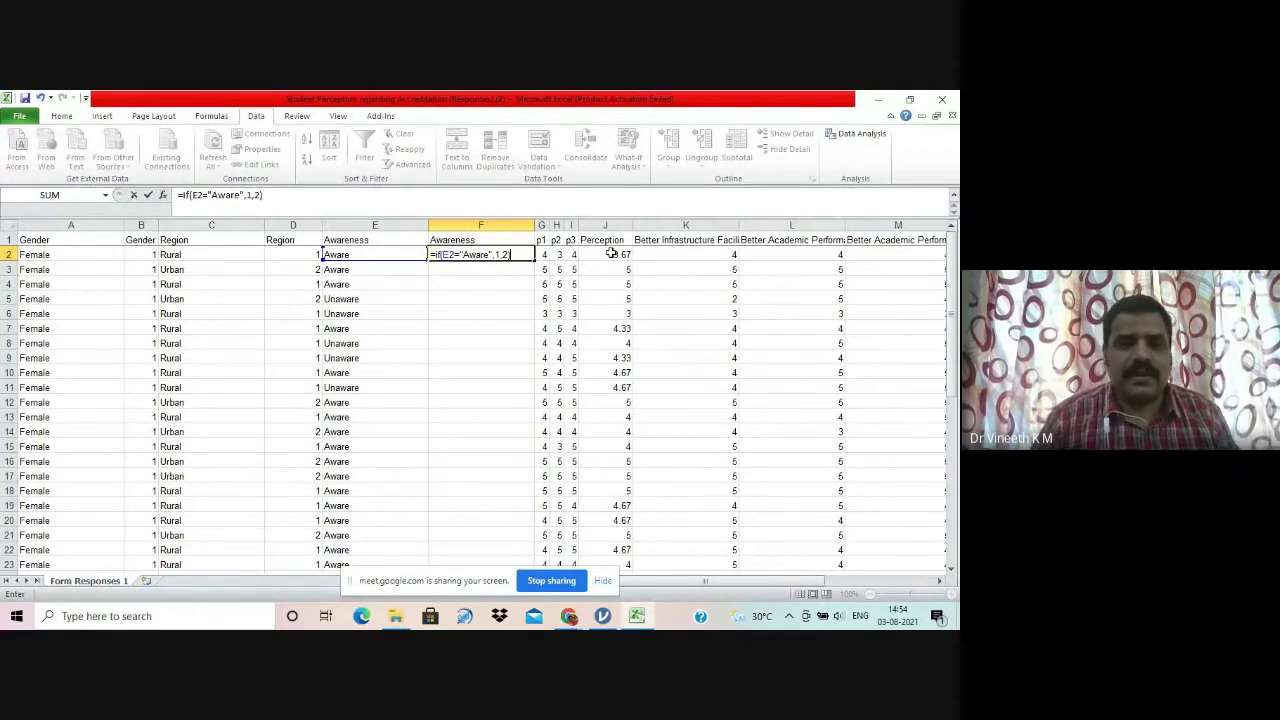
key(Return)
click(520, 256)
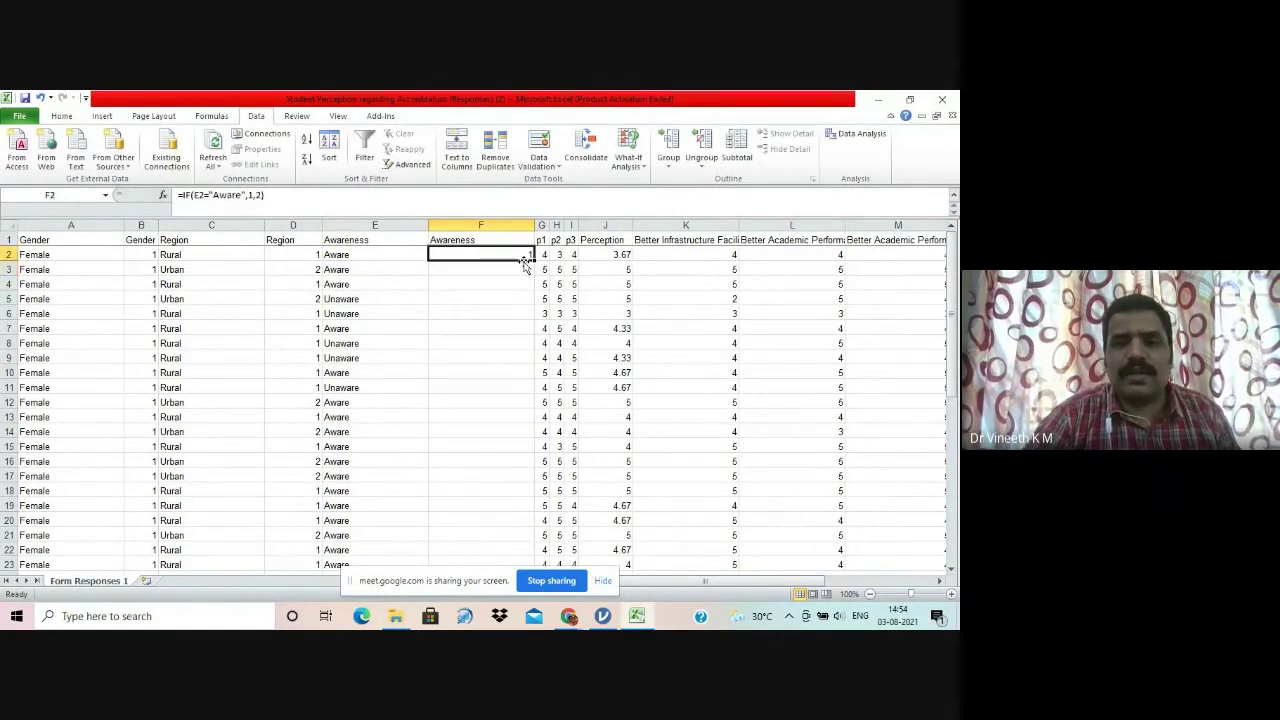
double_click(531, 260)
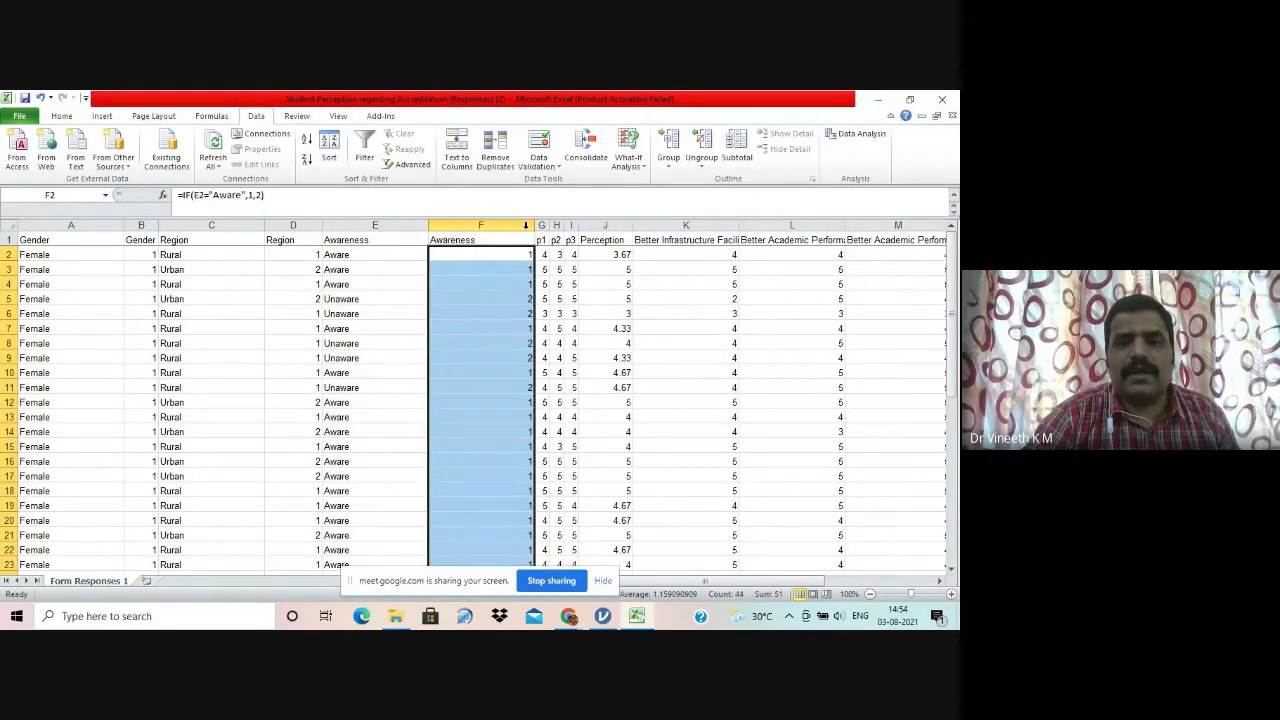
click(488, 339)
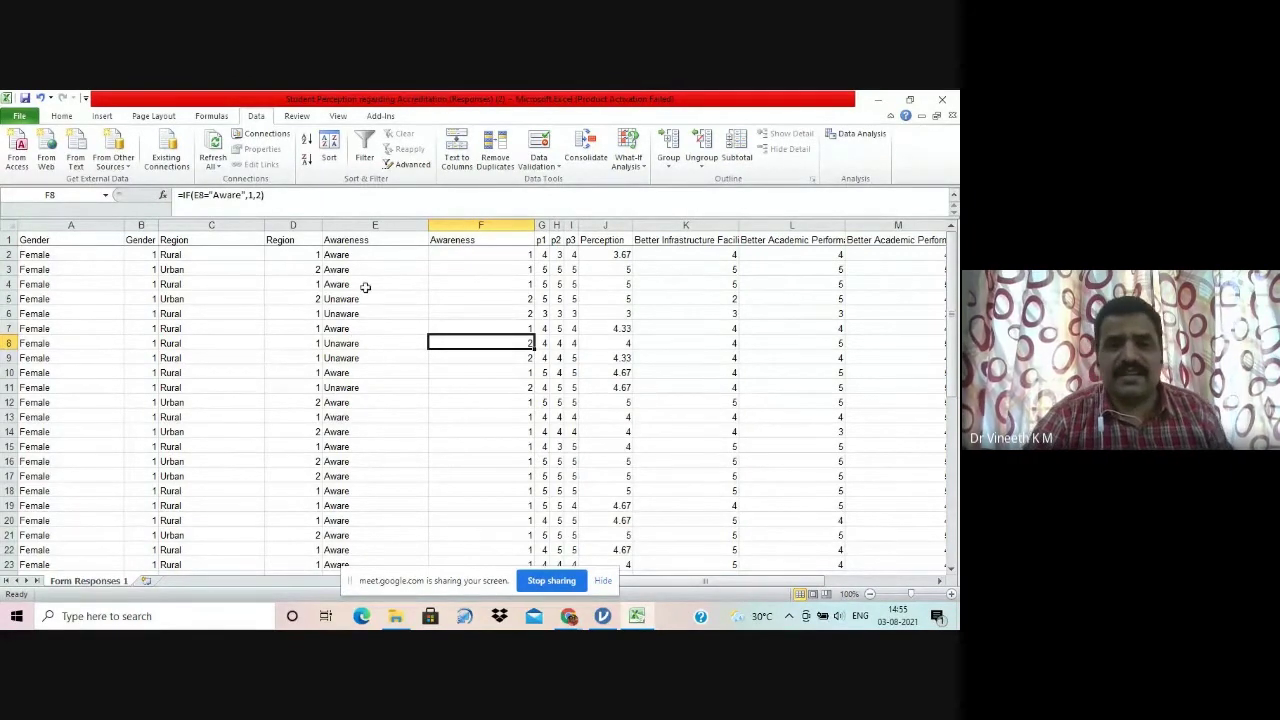
click(363, 224)
click(507, 252)
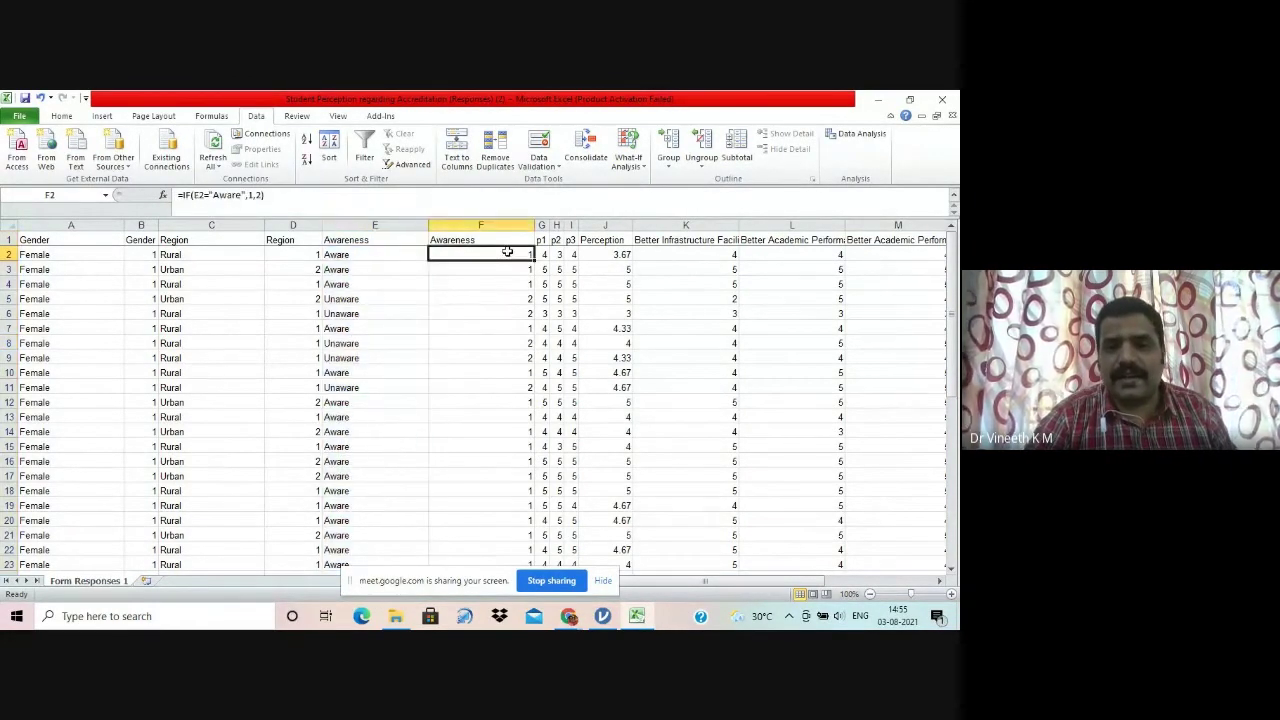
Step: Copy the whole response table and paste it as values only into a new worksheet
click(466, 341)
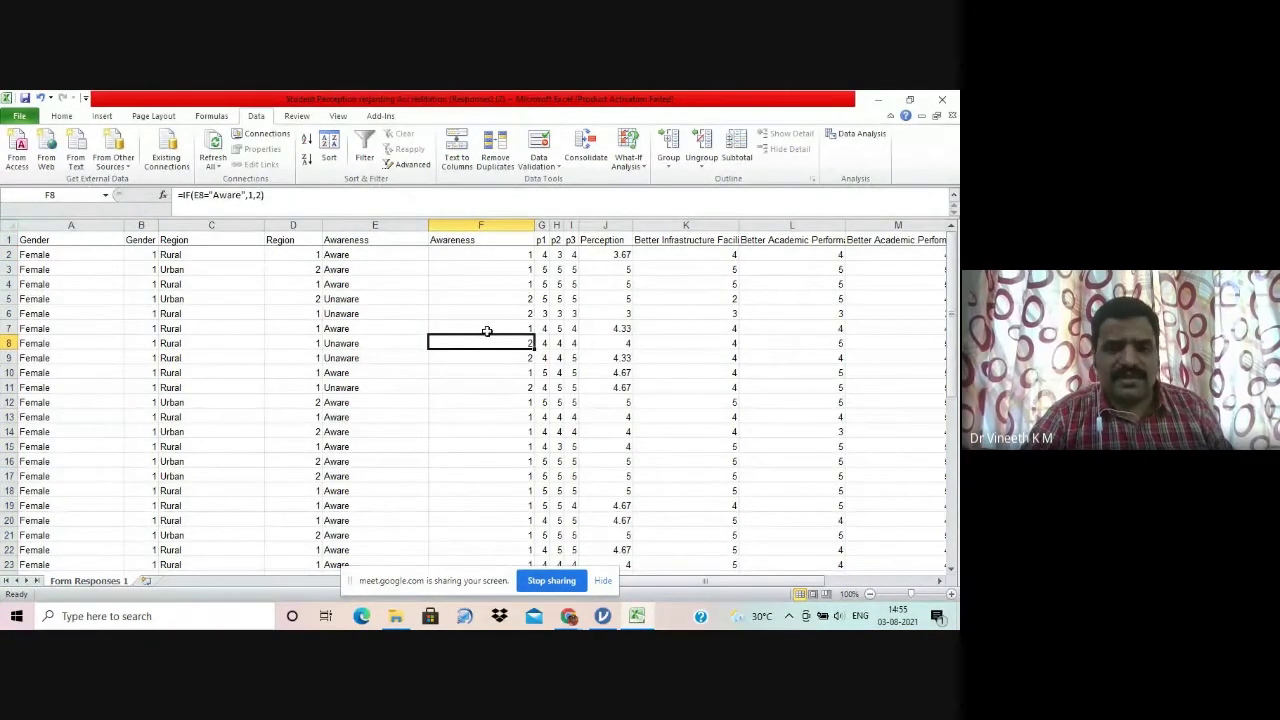
key(ctrl+a)
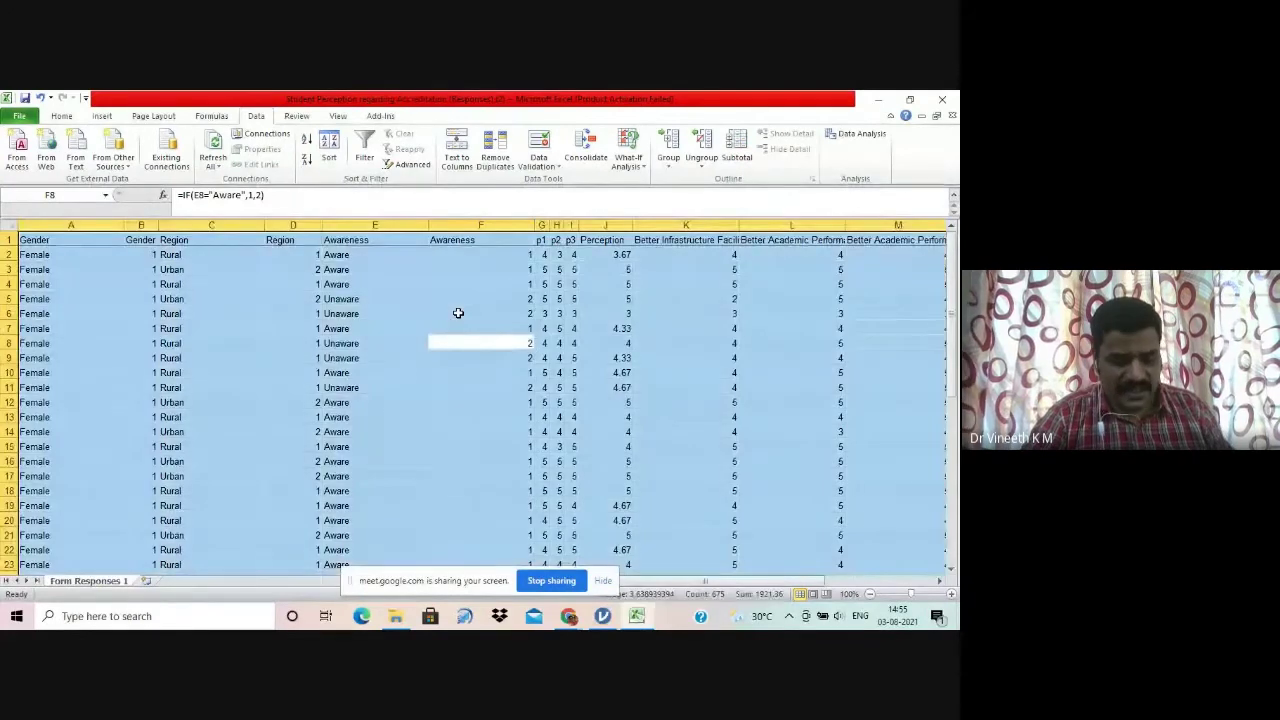
key(ctrl+c)
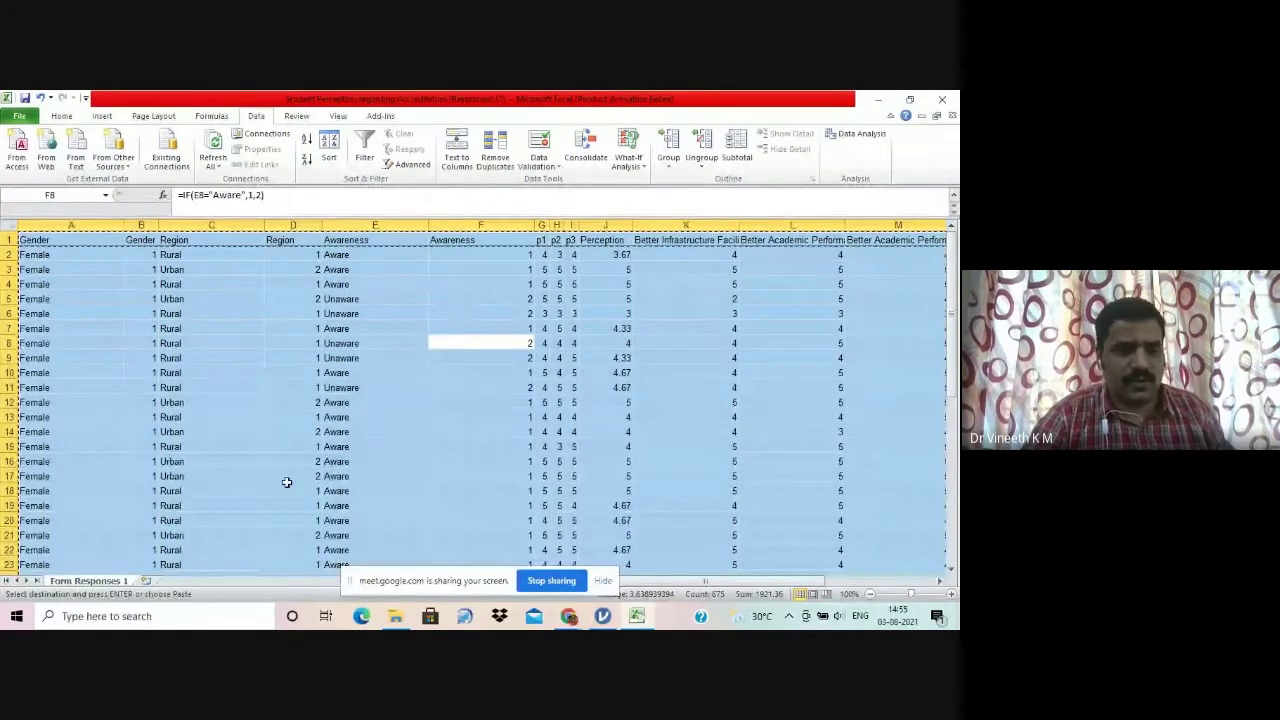
click(147, 580)
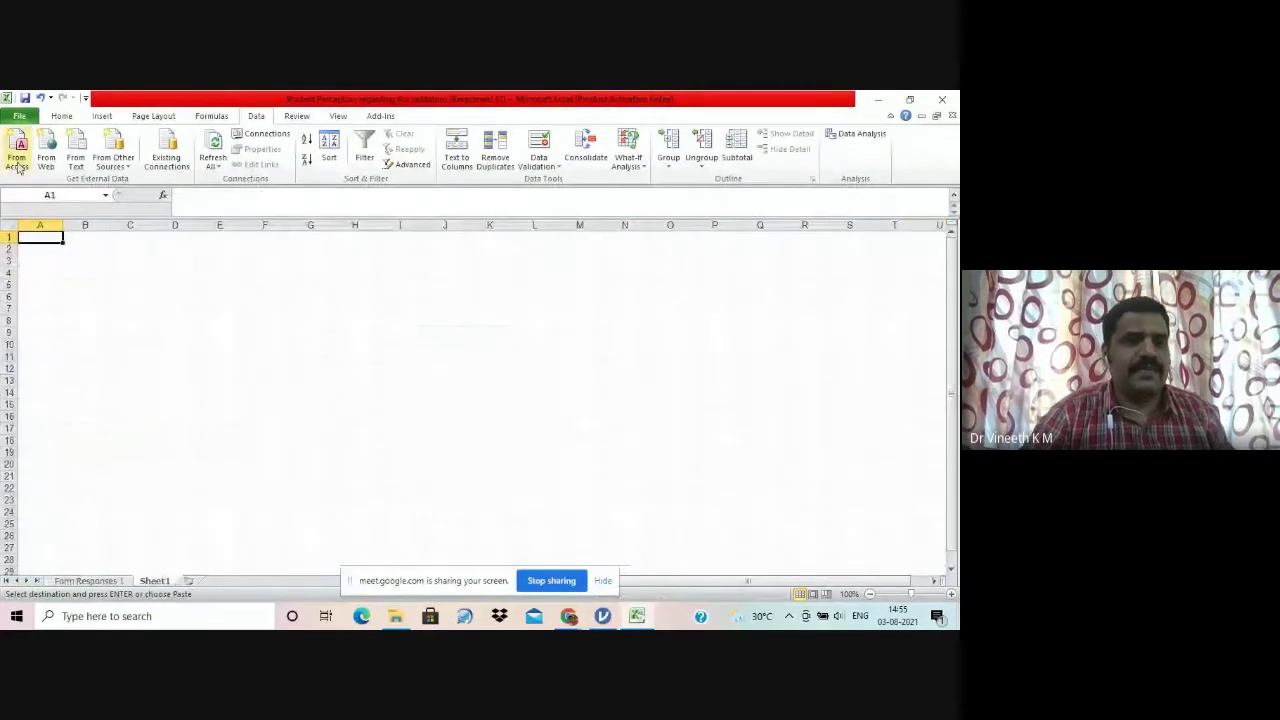
click(62, 116)
click(17, 165)
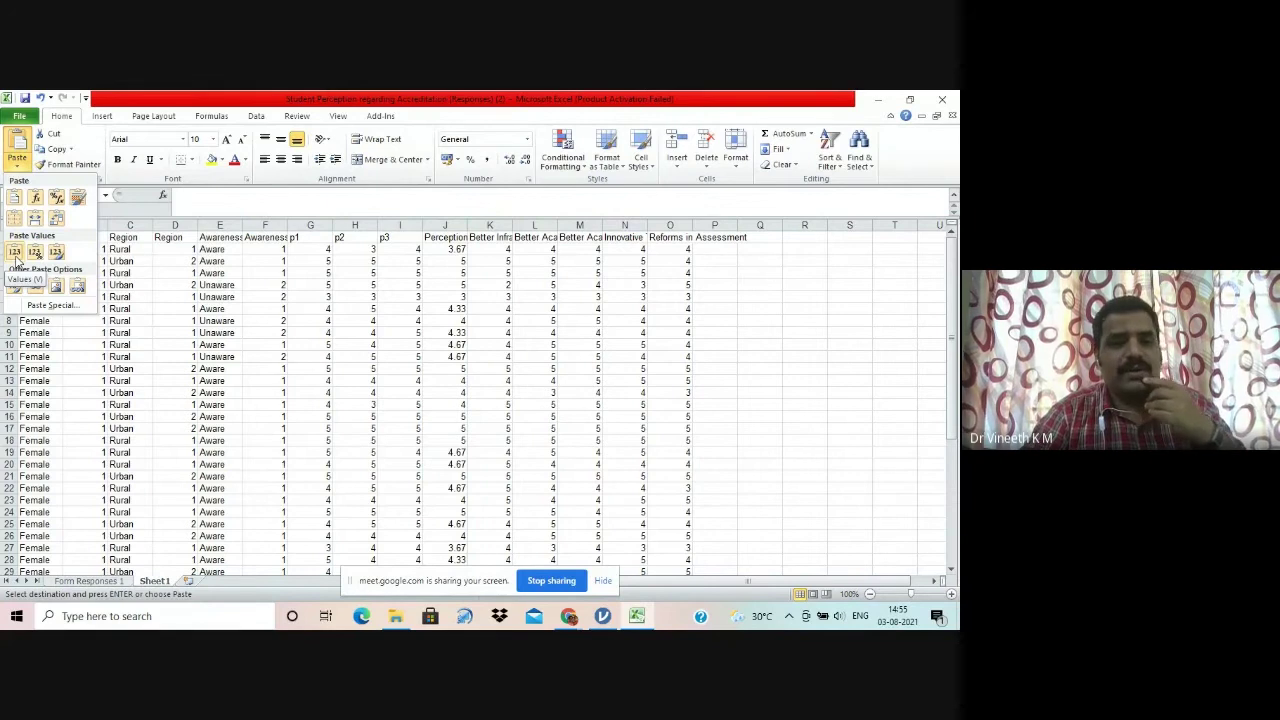
click(15, 255)
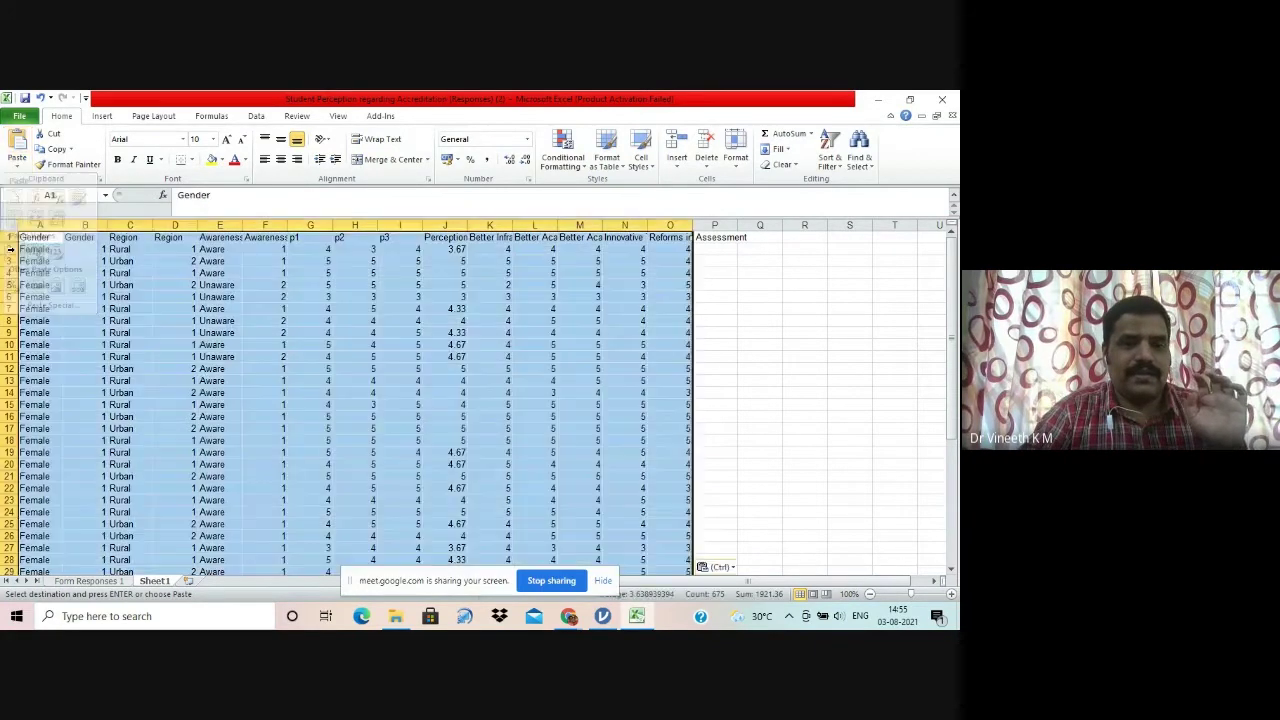
click(360, 367)
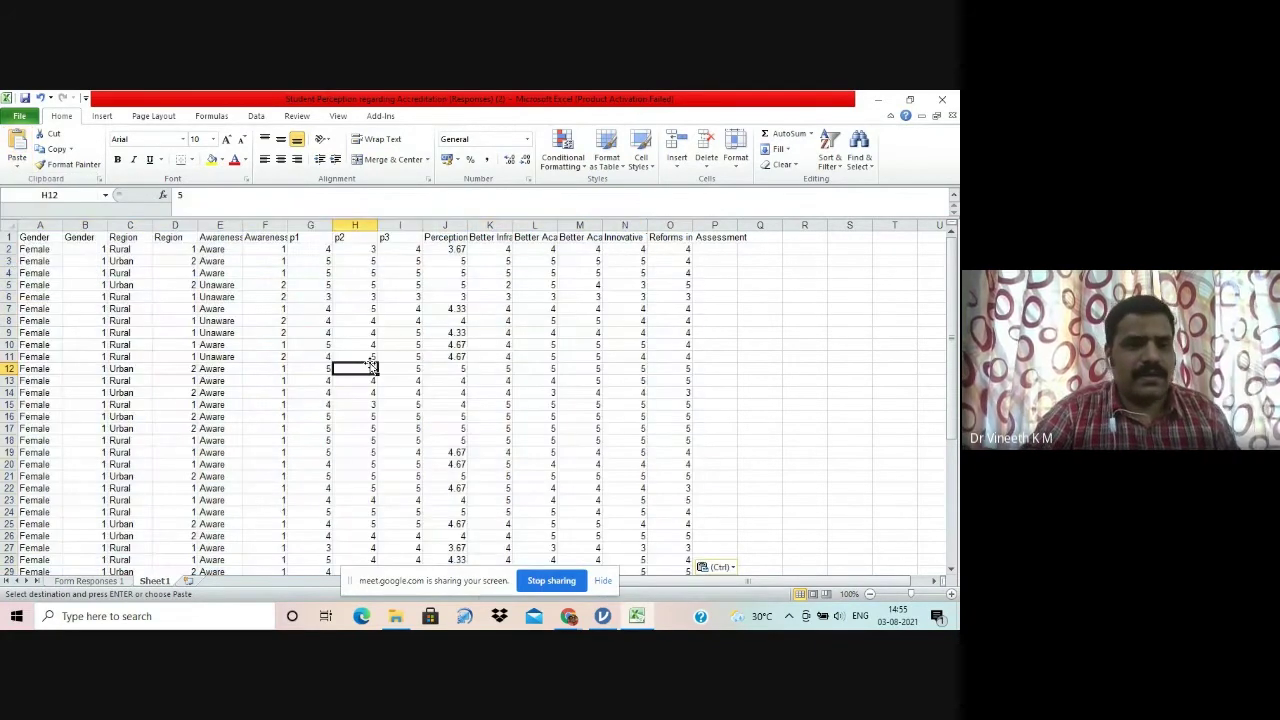
Step: Delete the text versions of the Gender, Region and Awareness columns from Sheet1, leaving their numeric code columns
right_click(37, 222)
click(85, 330)
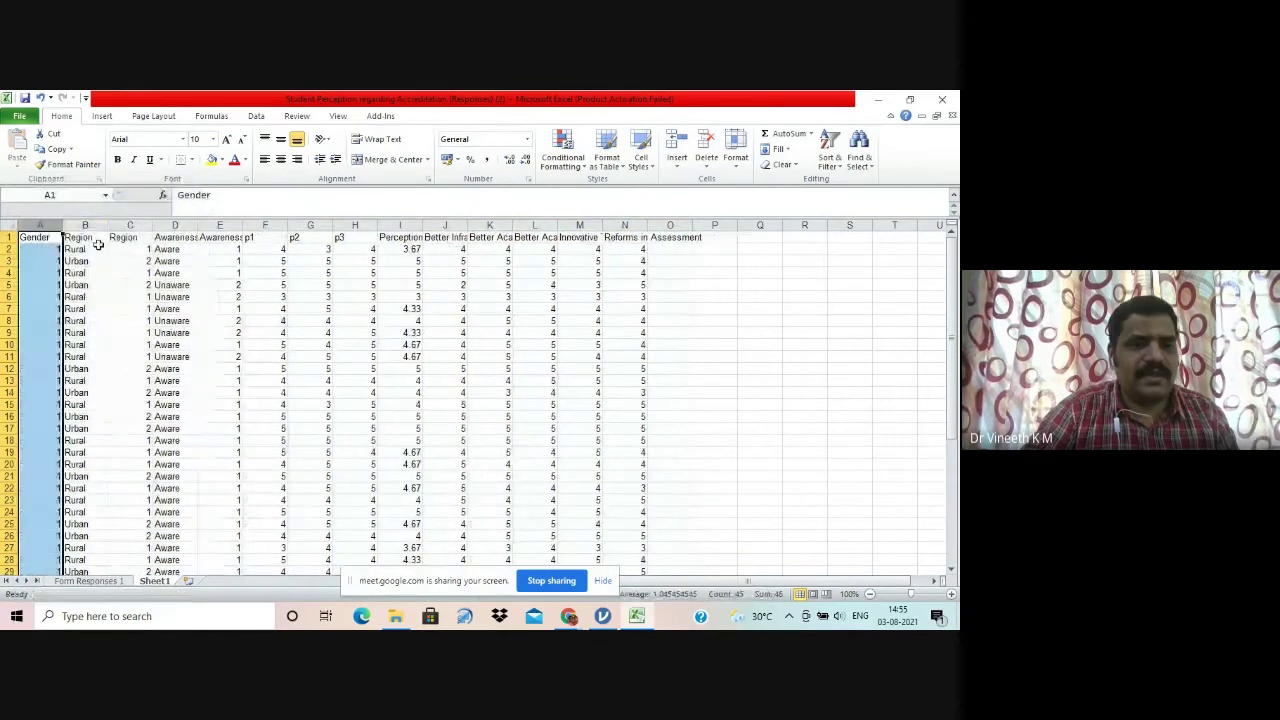
click(85, 224)
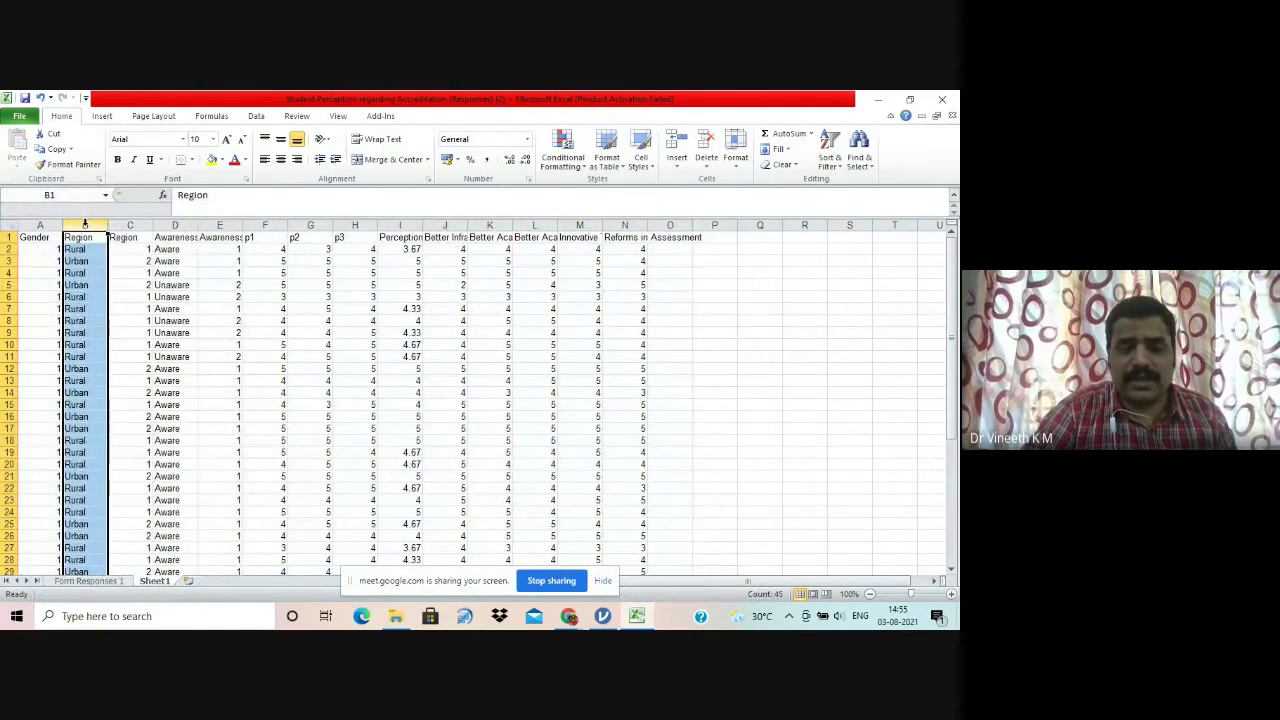
right_click(85, 224)
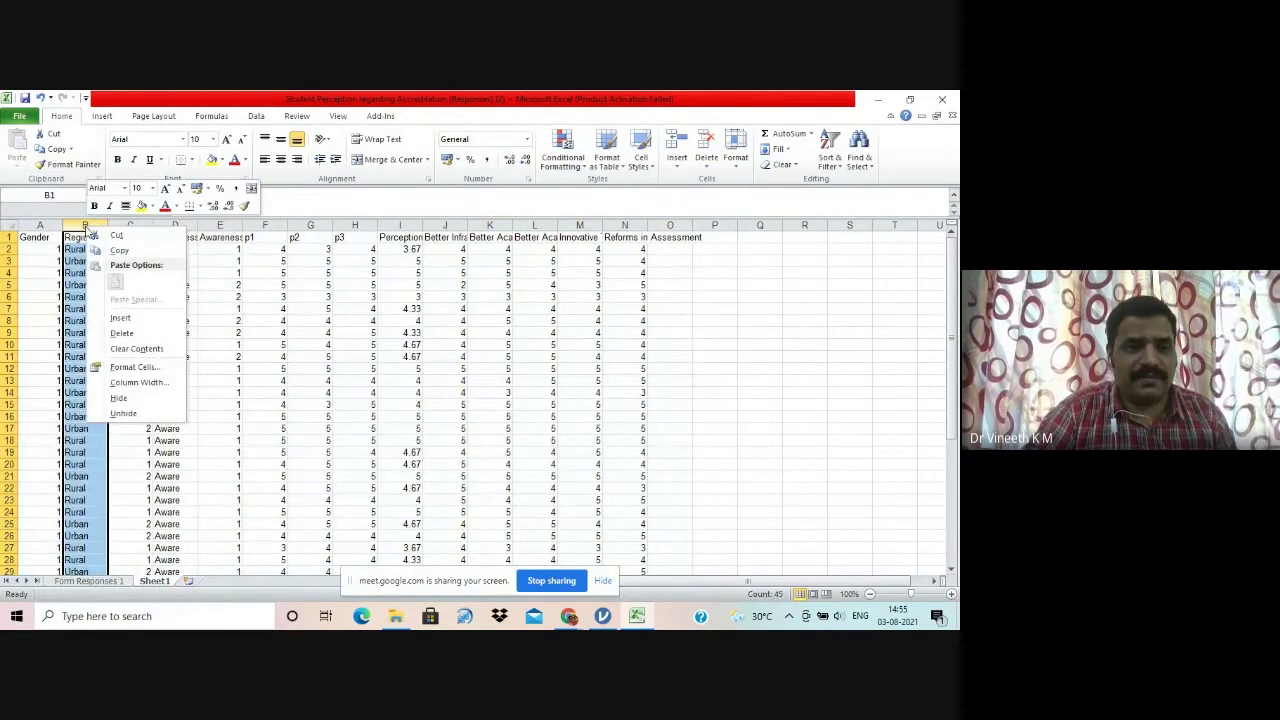
click(155, 332)
right_click(140, 225)
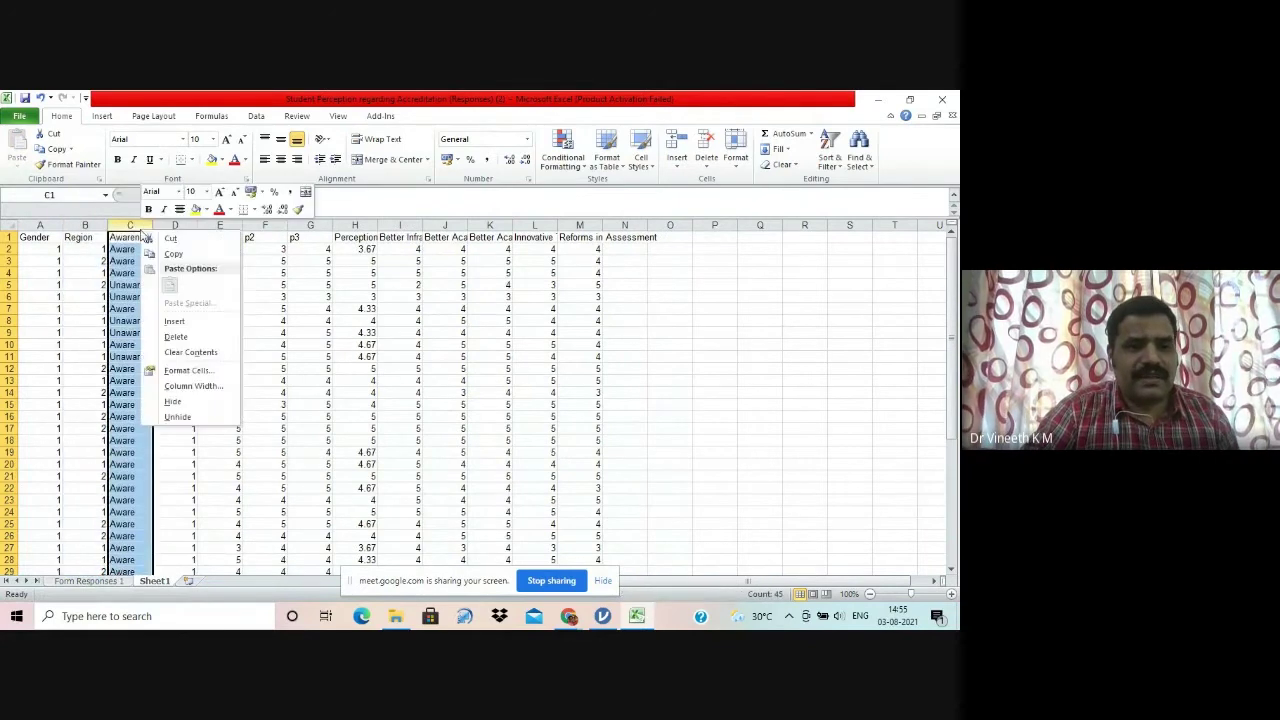
click(175, 337)
Step: Delete the p1, p2 and p3 columns from Sheet1
drag(170, 224, 265, 224)
right_click(262, 226)
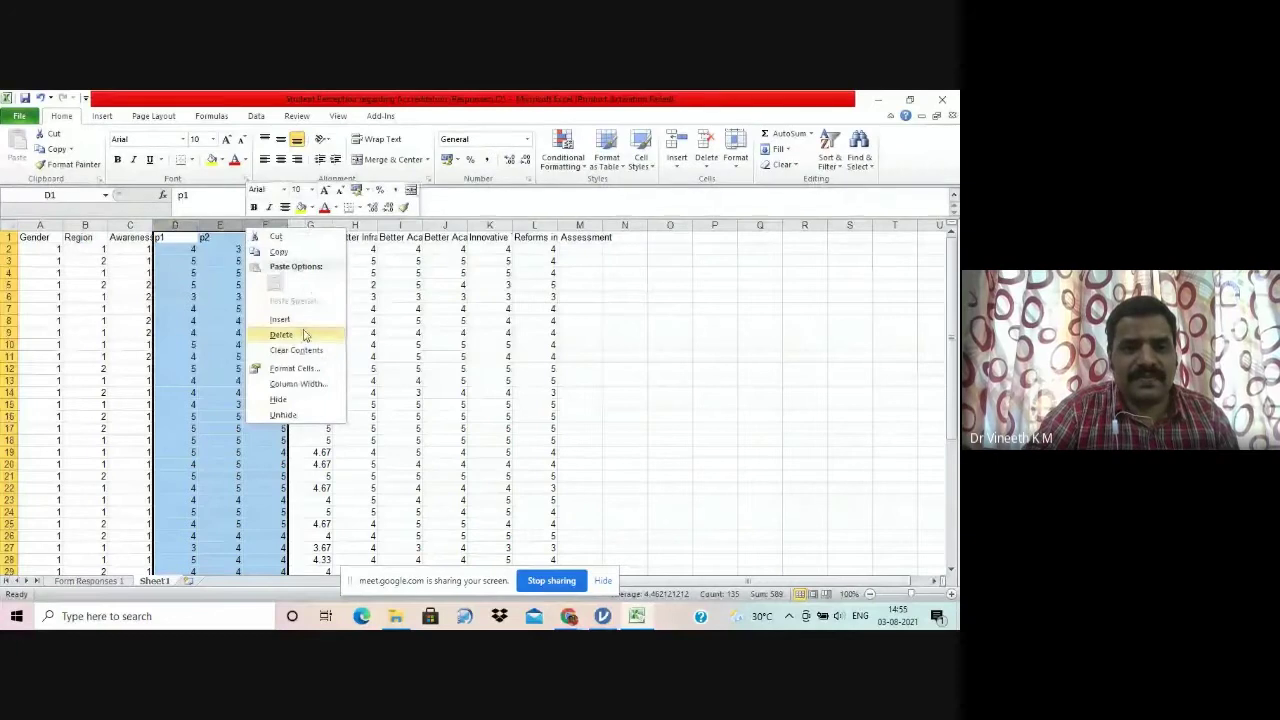
click(307, 336)
click(670, 356)
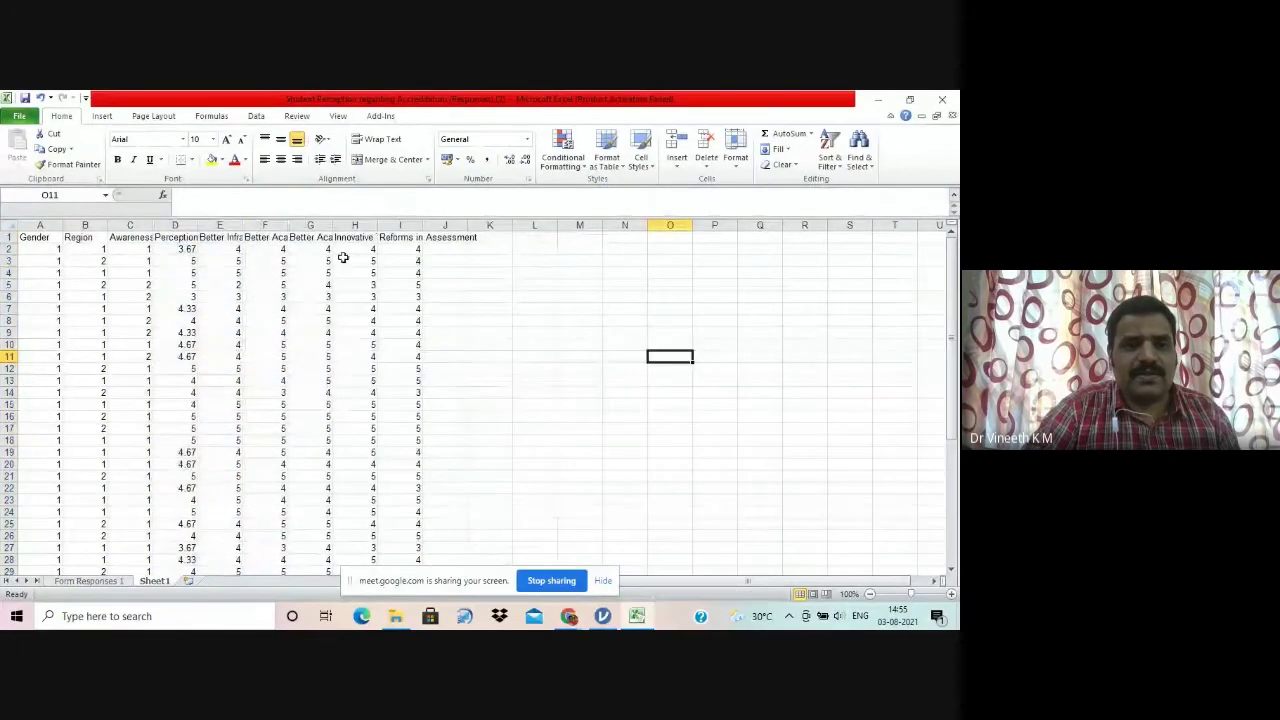
Step: Widen the Better Infrastructure Facilities column E and the Better Academic Performance of Students column F to show more of their headings
double_click(243, 225)
double_click(369, 224)
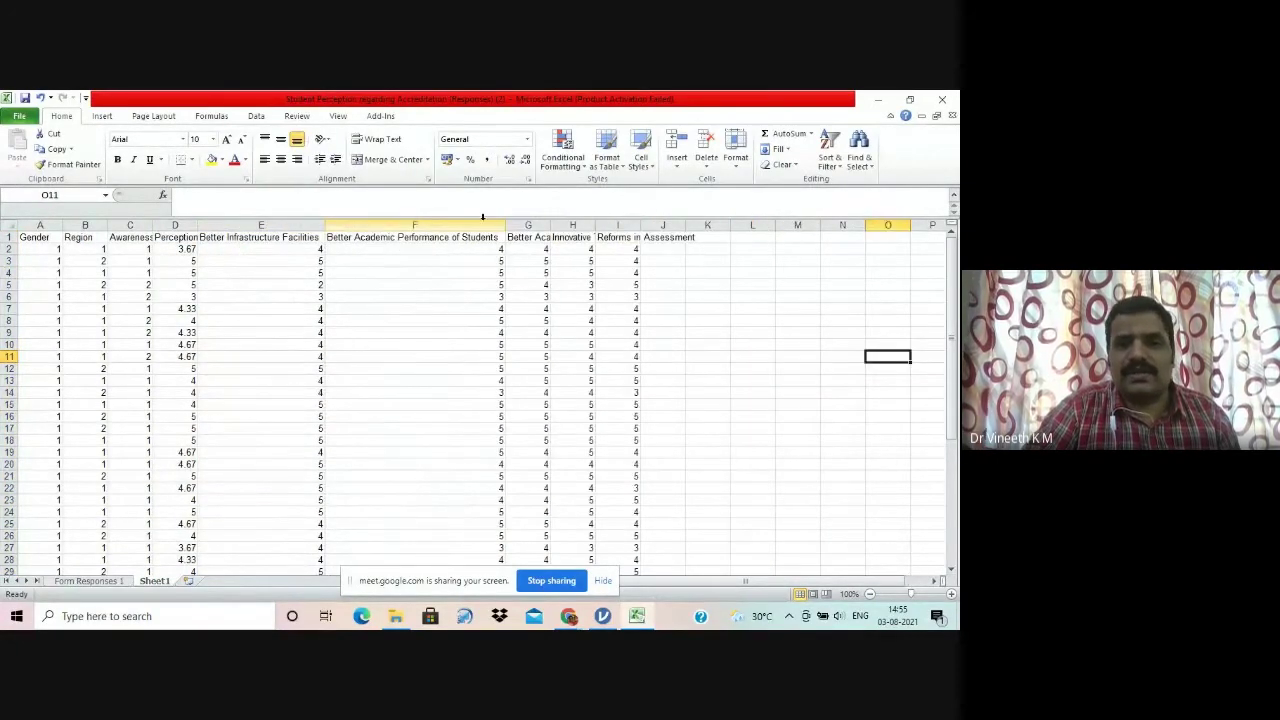
drag(326, 227, 278, 226)
drag(457, 219, 437, 219)
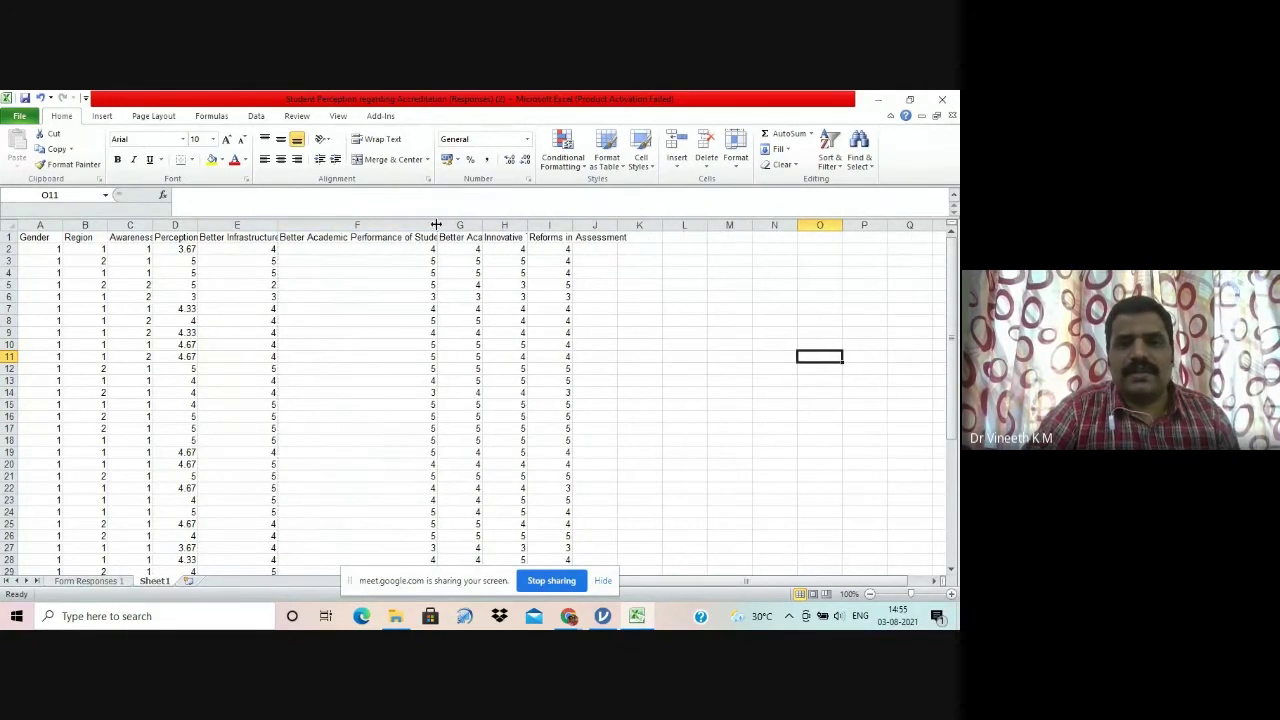
click(704, 322)
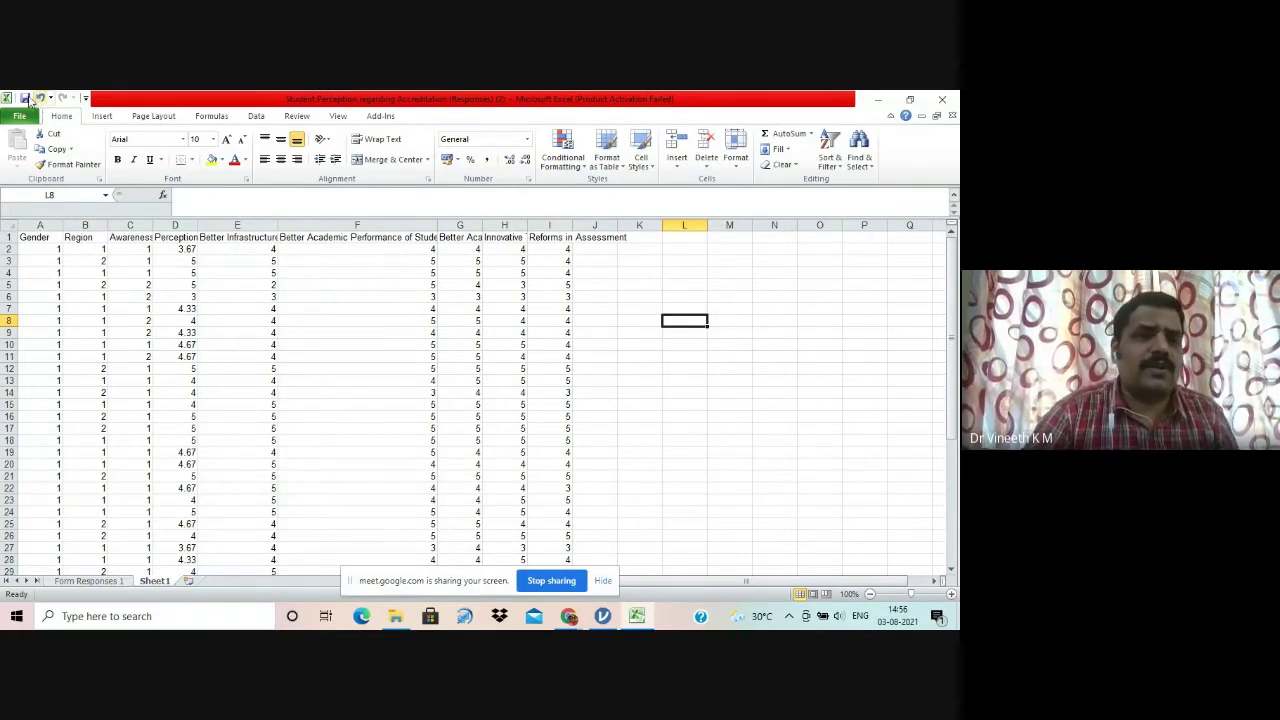
click(308, 373)
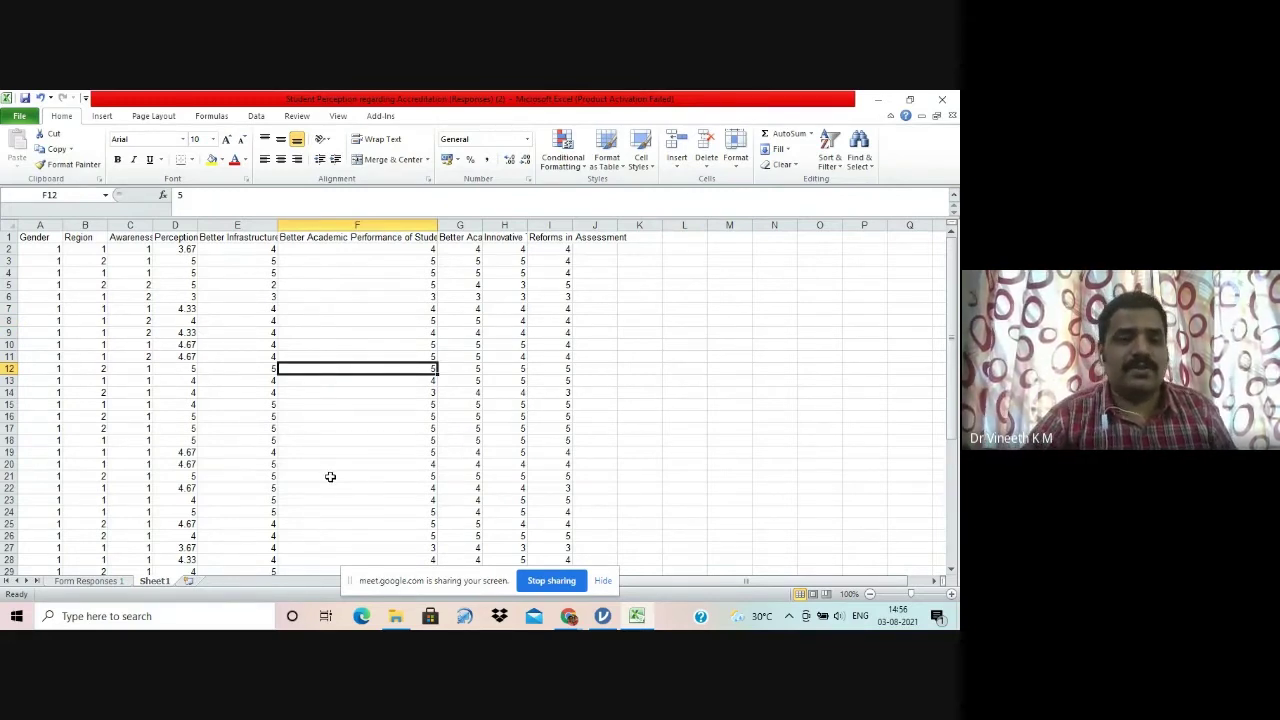
click(341, 414)
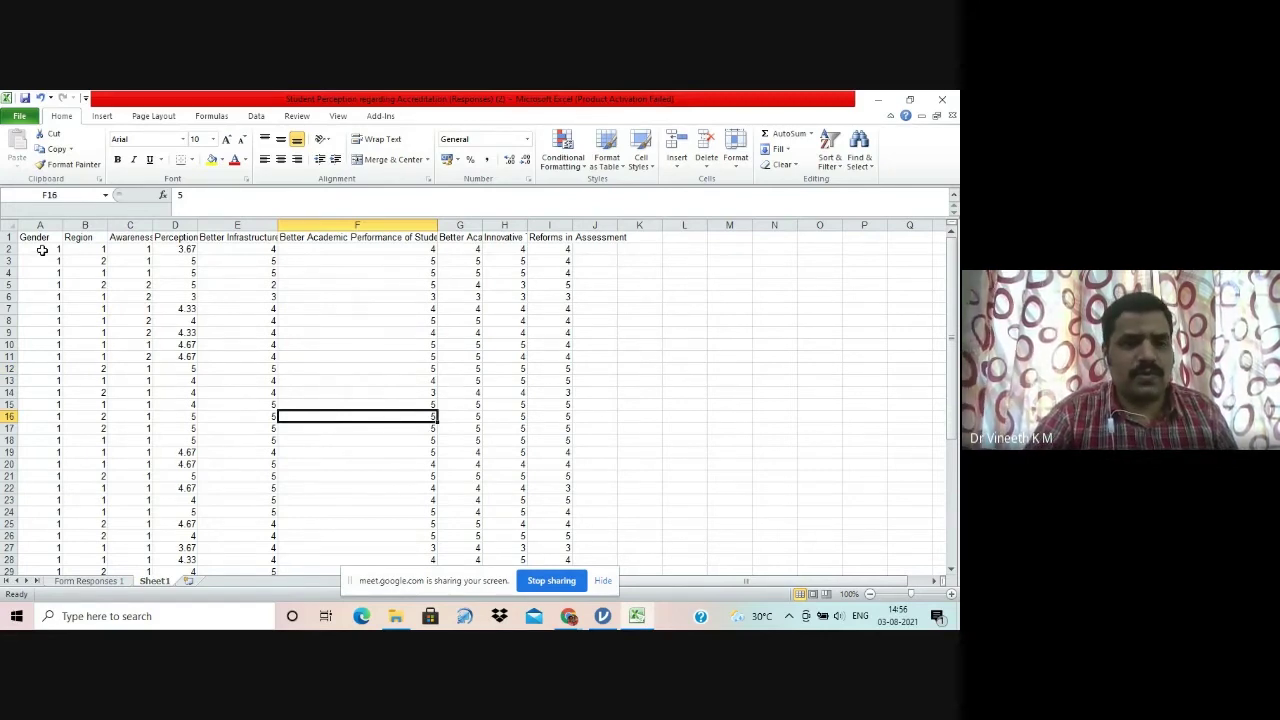
Step: Copy the data in A2:I45 without the headers and paste it into the empty jamovi data sheet from column A, row 1
drag(43, 250, 534, 523)
right_click(393, 343)
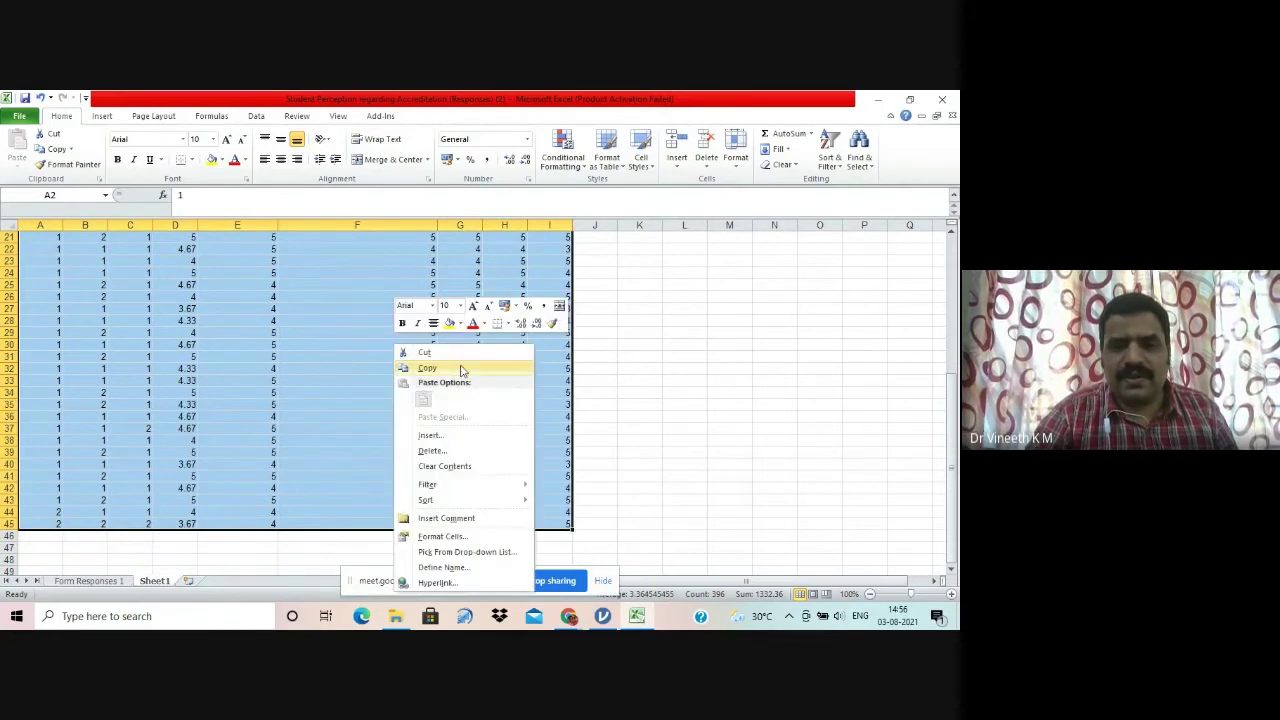
click(462, 368)
scroll(462, 370, up, 7)
click(604, 614)
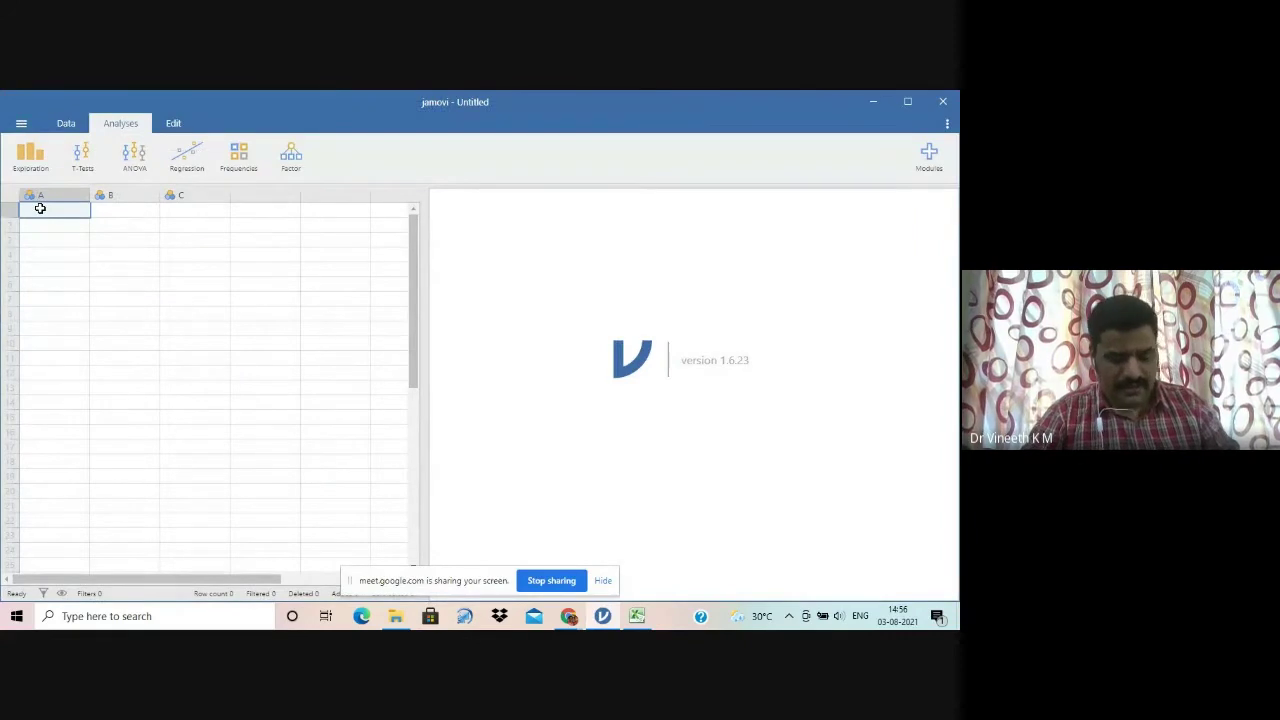
key(ctrl+v)
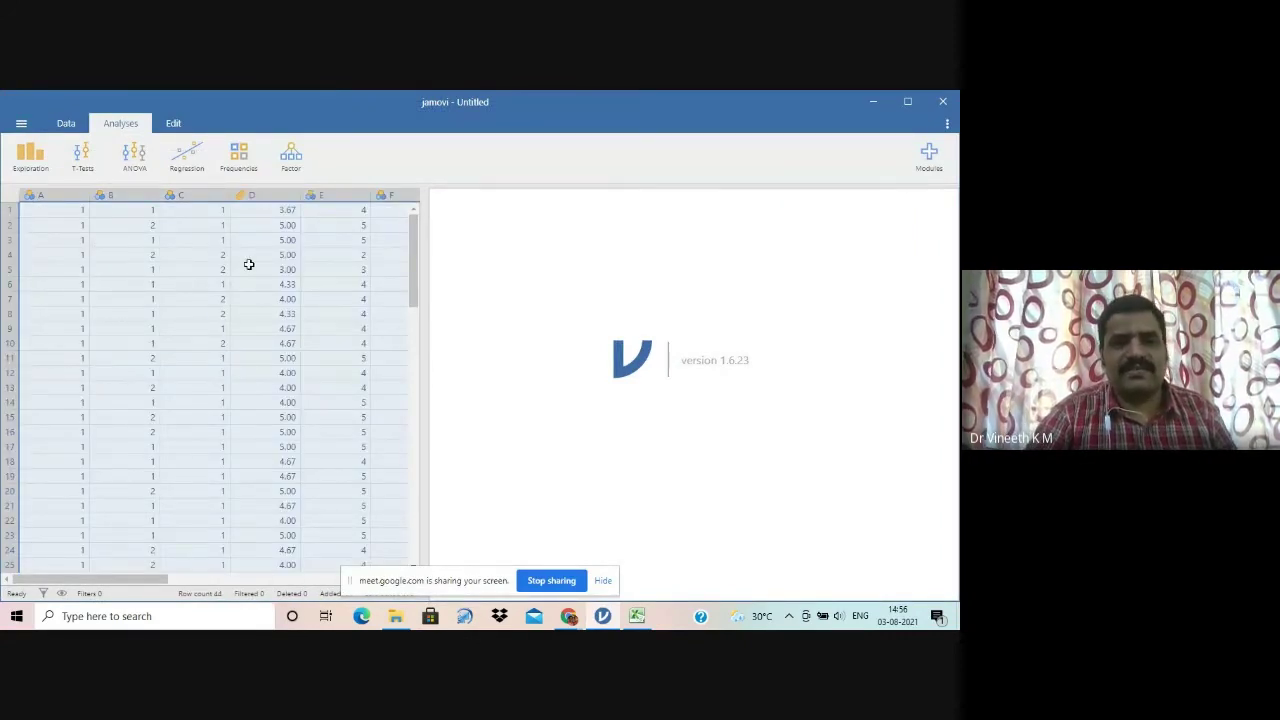
click(249, 264)
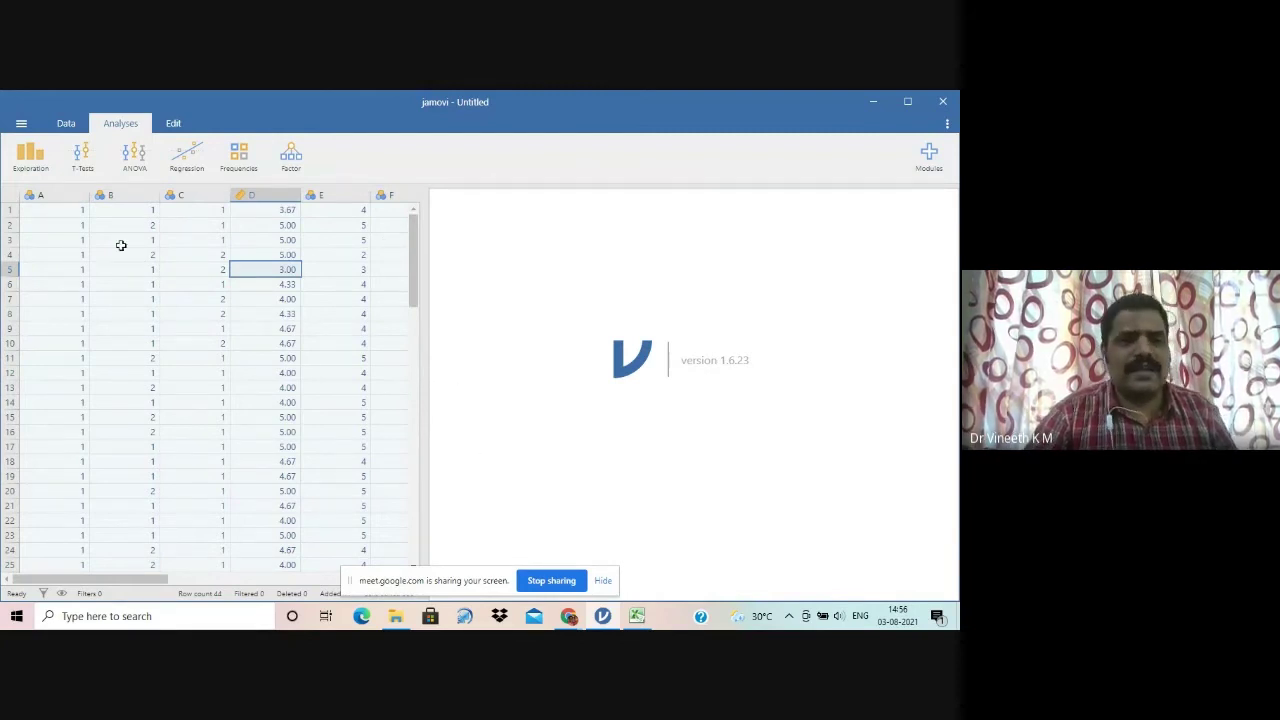
click(23, 123)
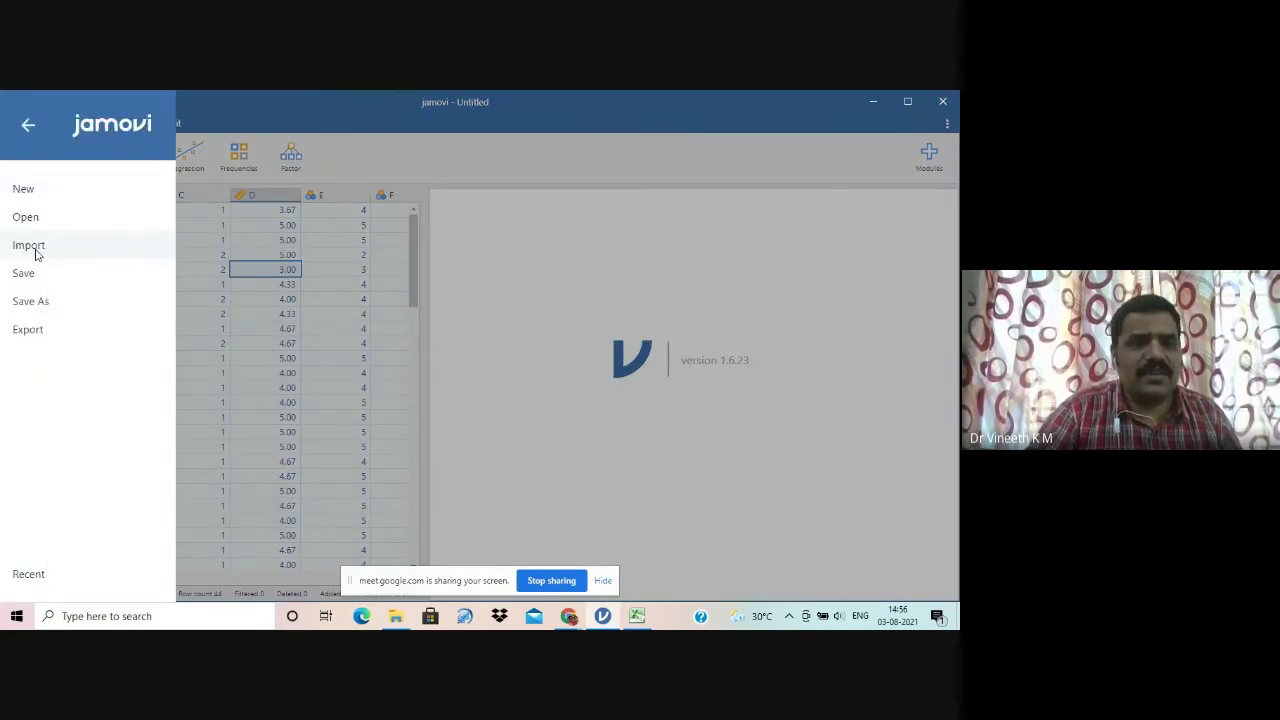
click(256, 98)
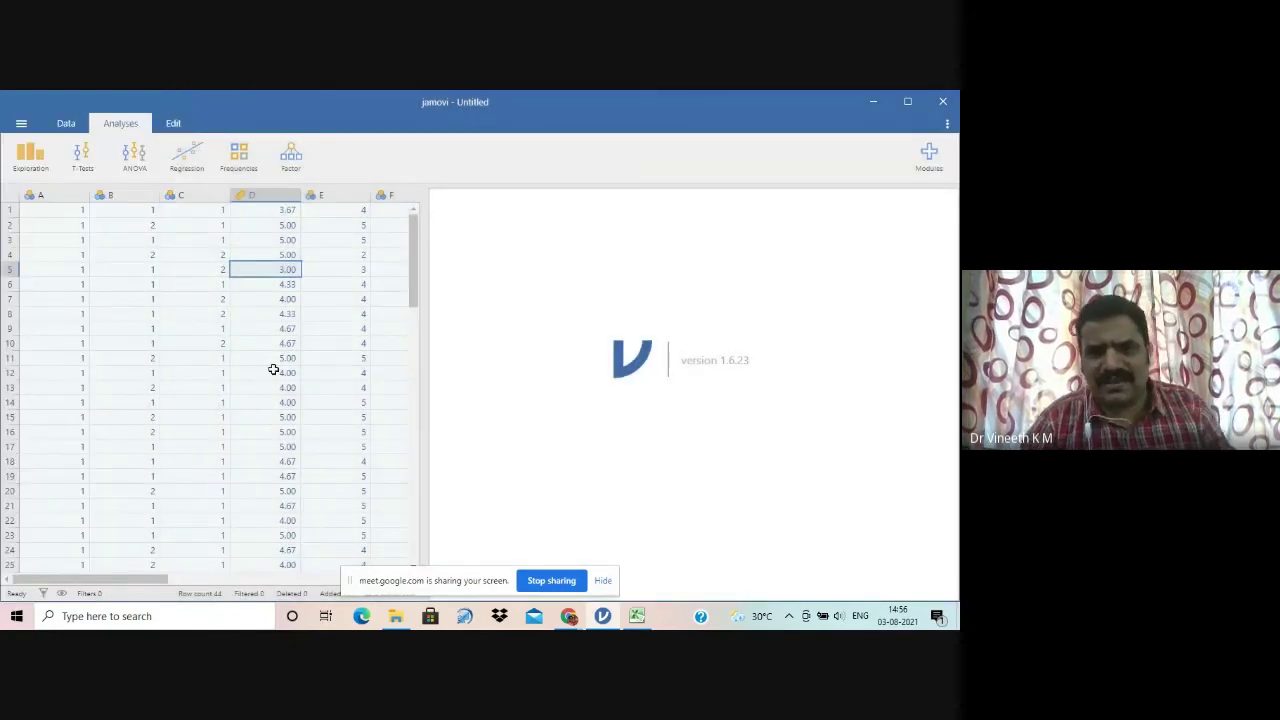
Step: Open the setup of data variable A and rename it Gender
click(62, 195)
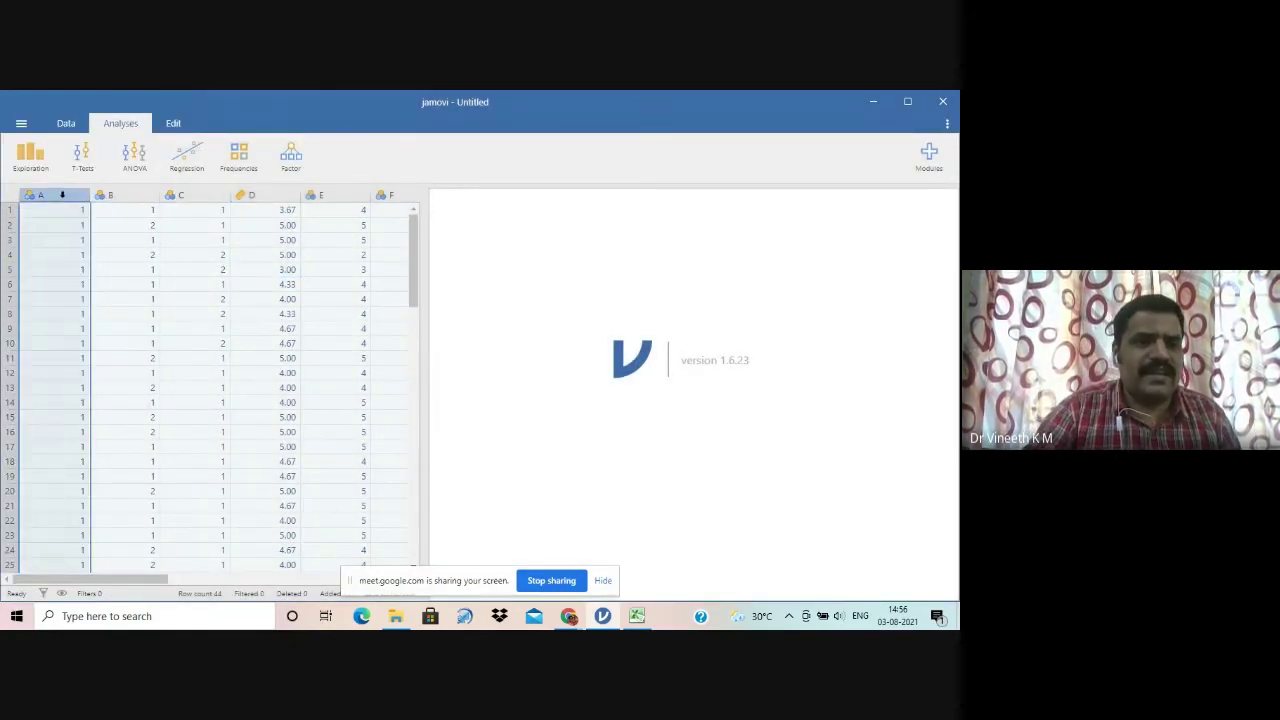
double_click(60, 196)
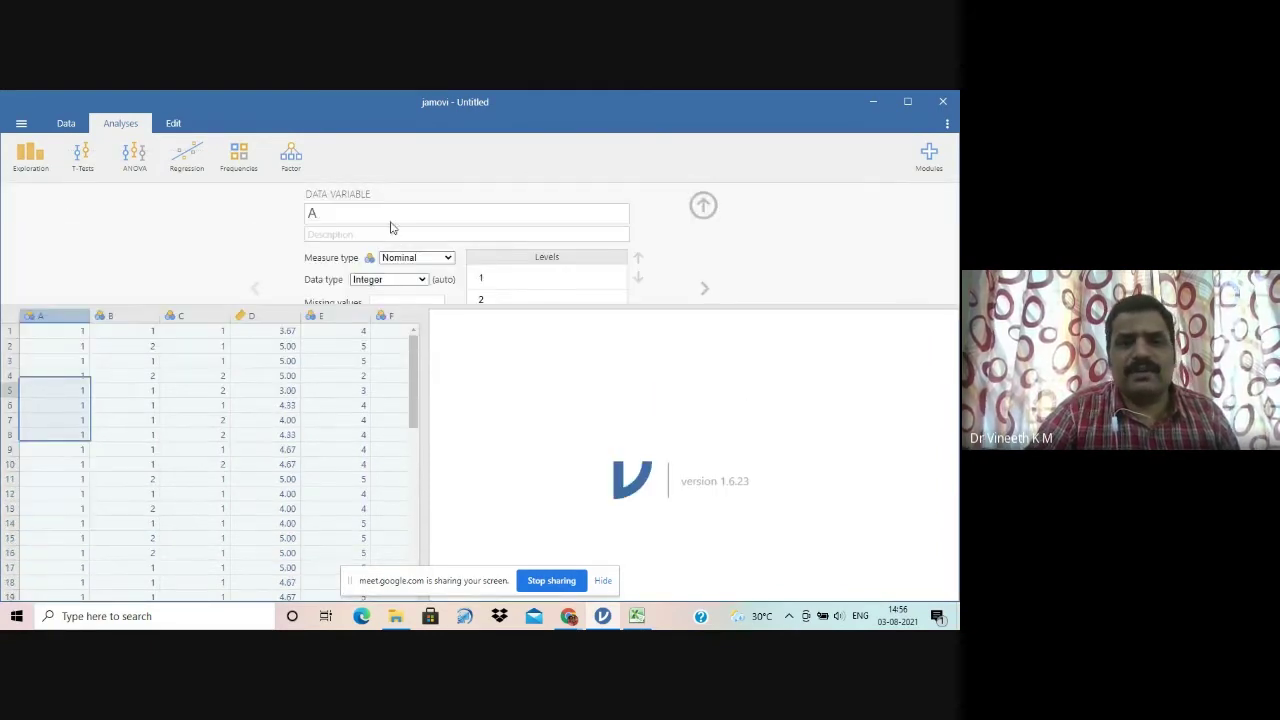
click(330, 213)
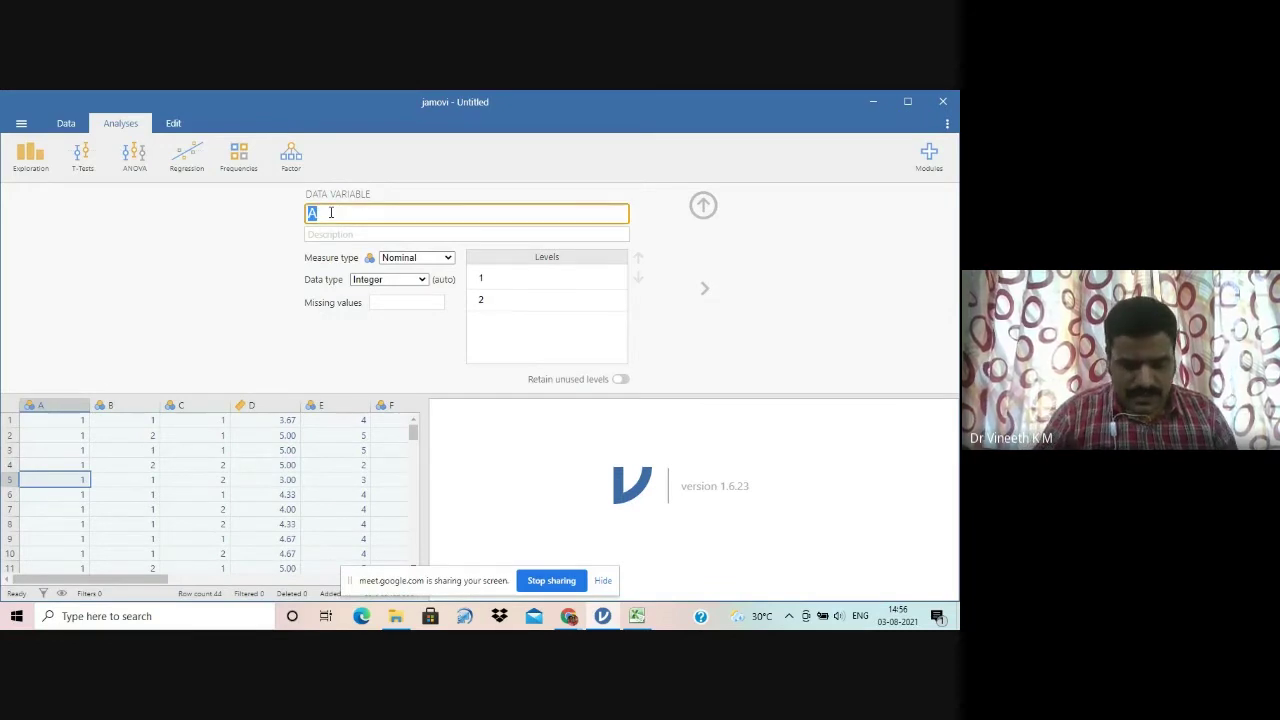
text(Gender)
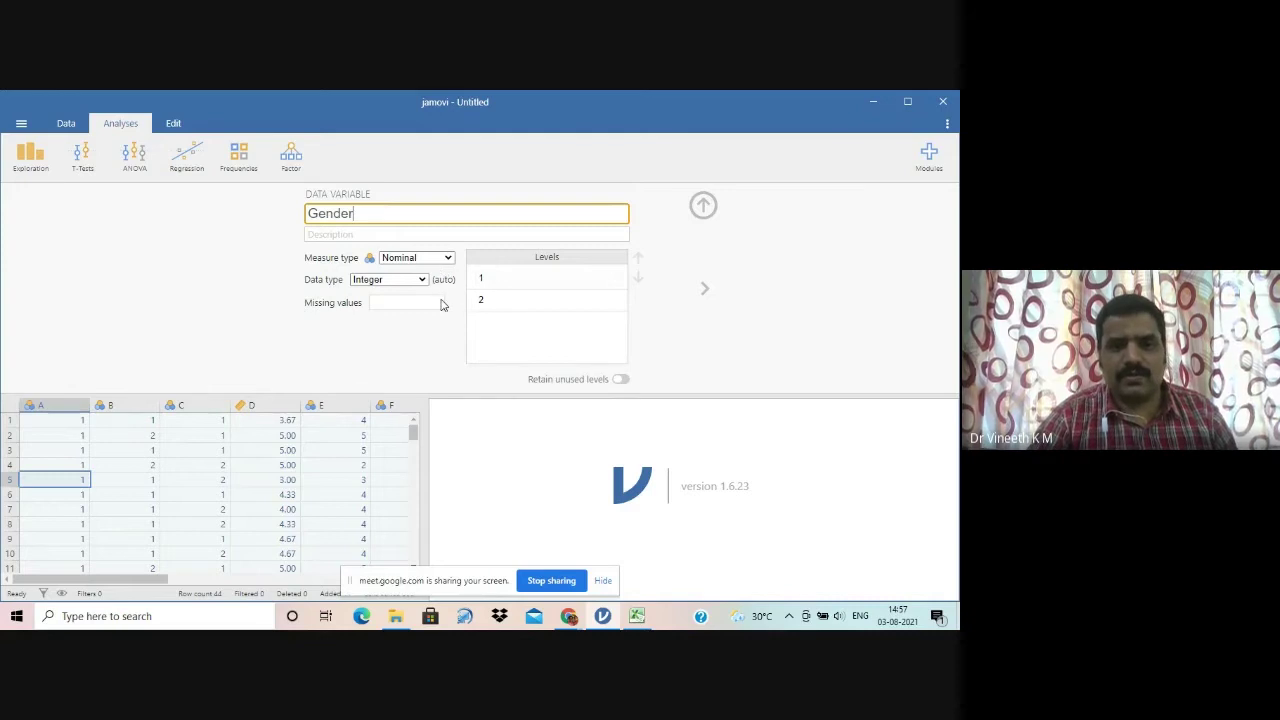
Step: Label the Gender variable's level 1 as Female and level 2 as Male
click(503, 278)
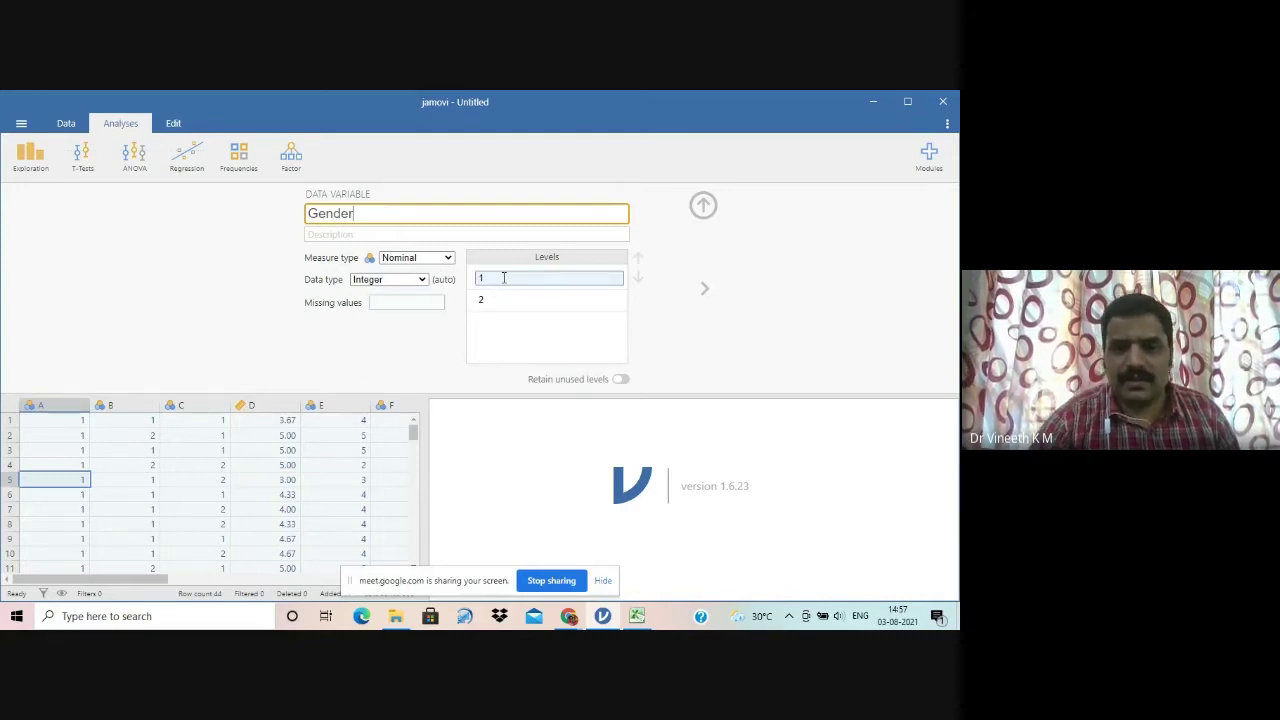
click(503, 278)
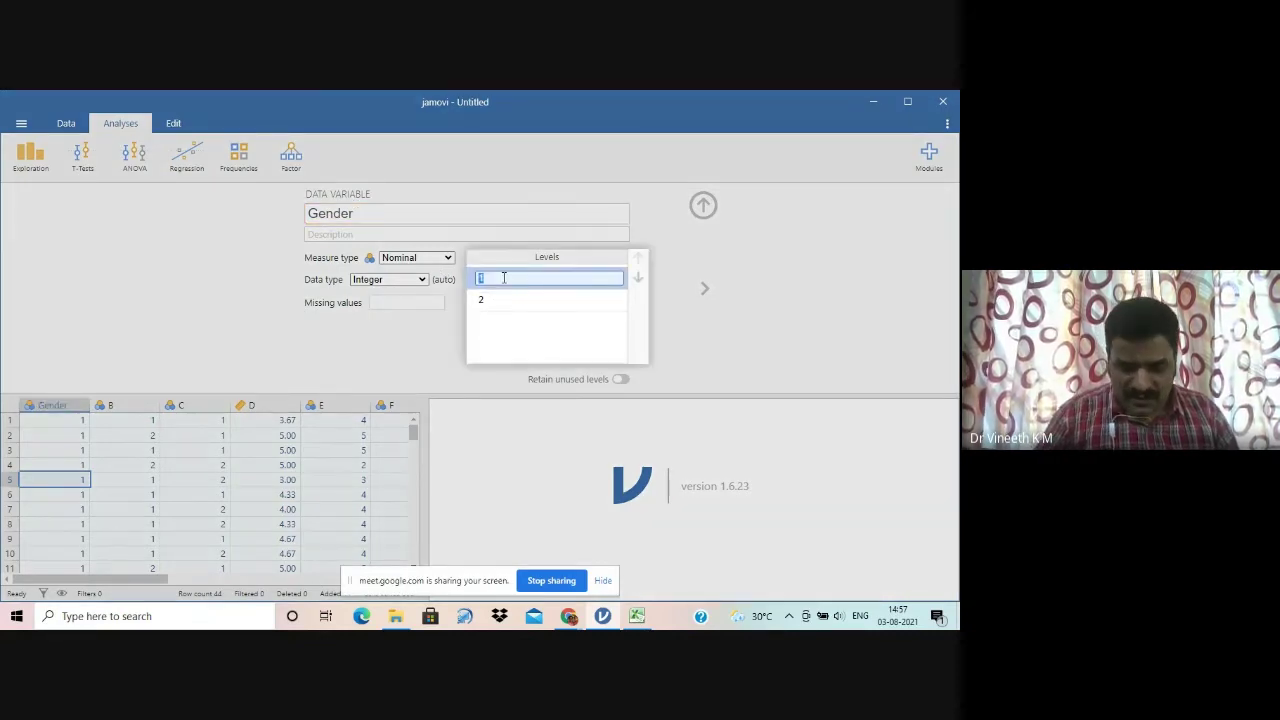
text(Female)
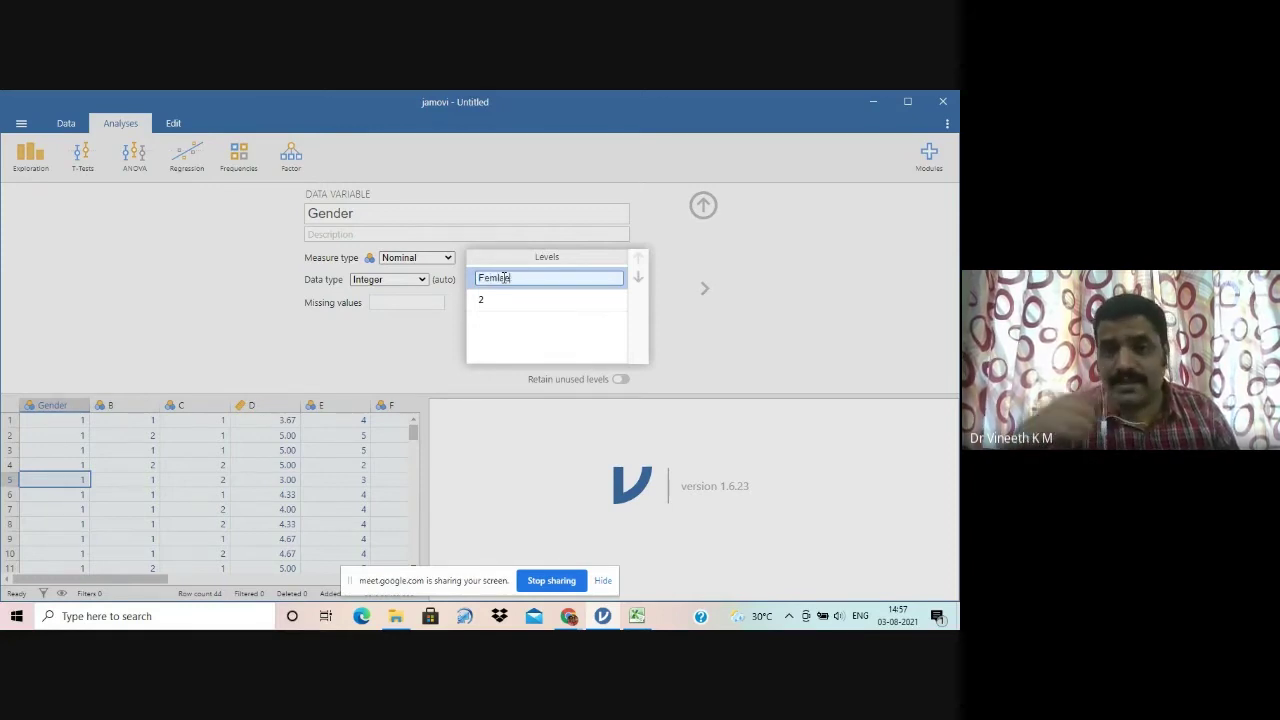
key(BackSpace)
key(BackSpace)
key(BackSpace)
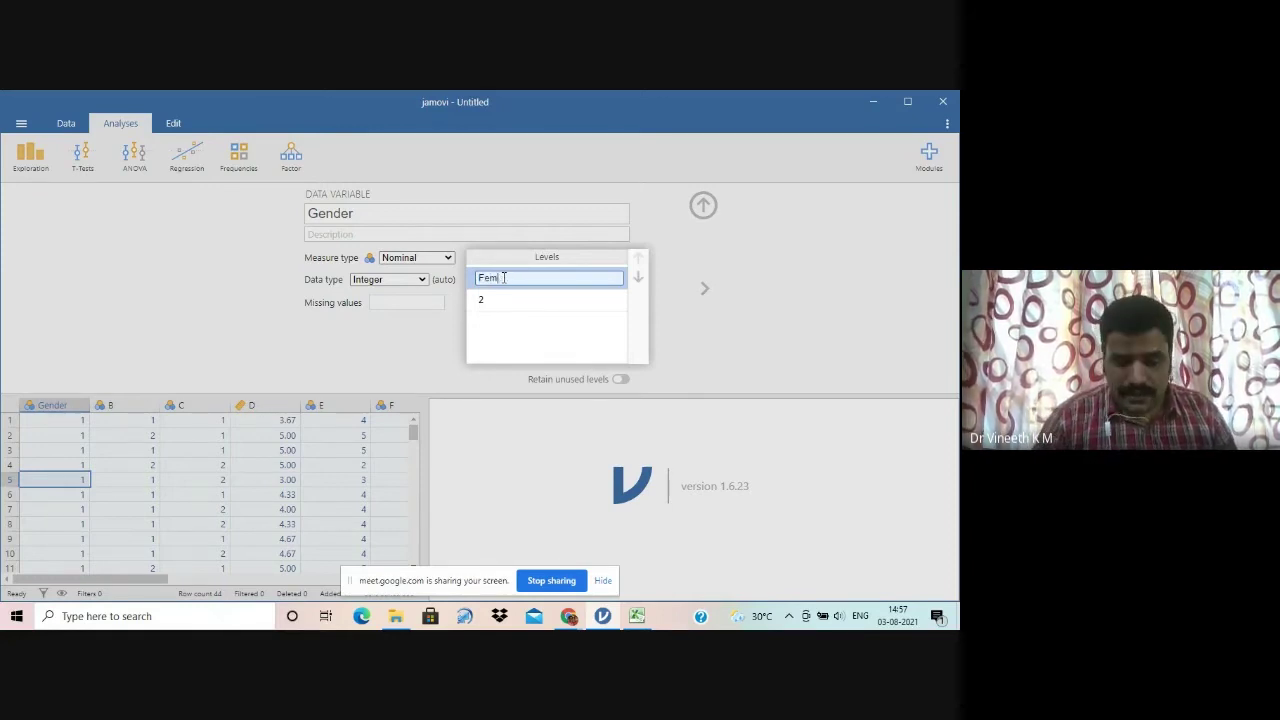
text(ale)
click(492, 300)
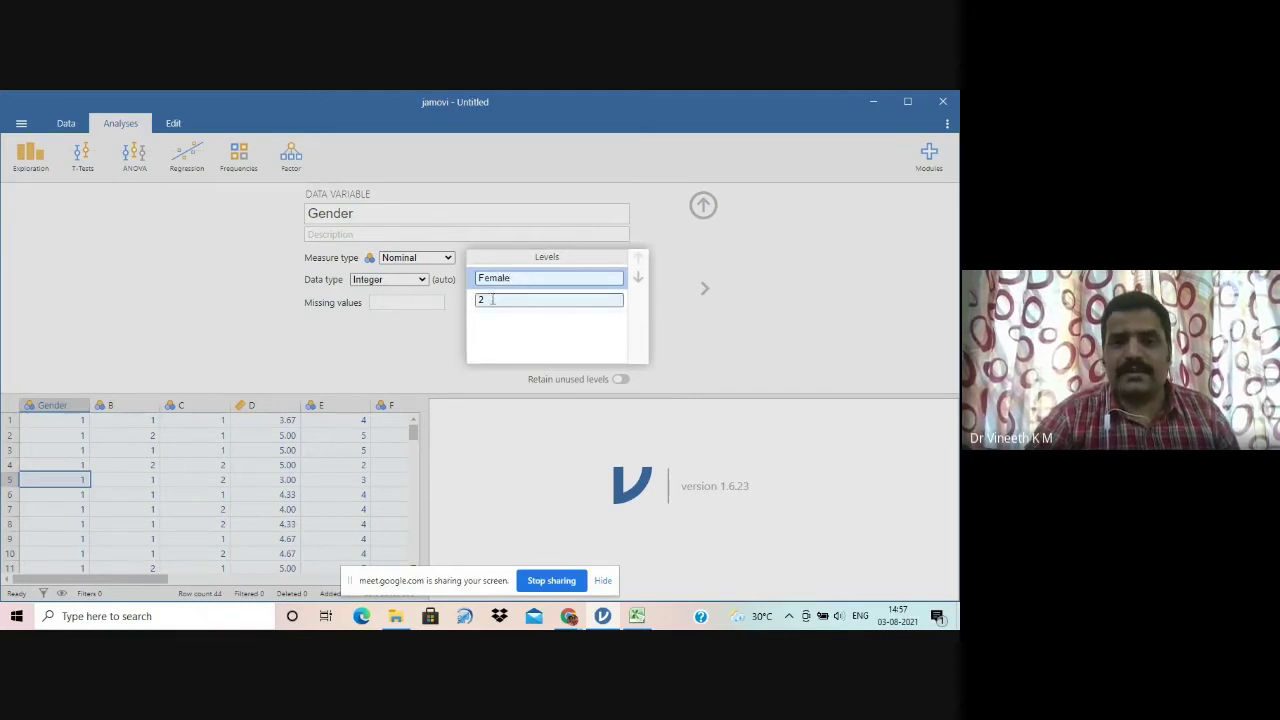
click(492, 302)
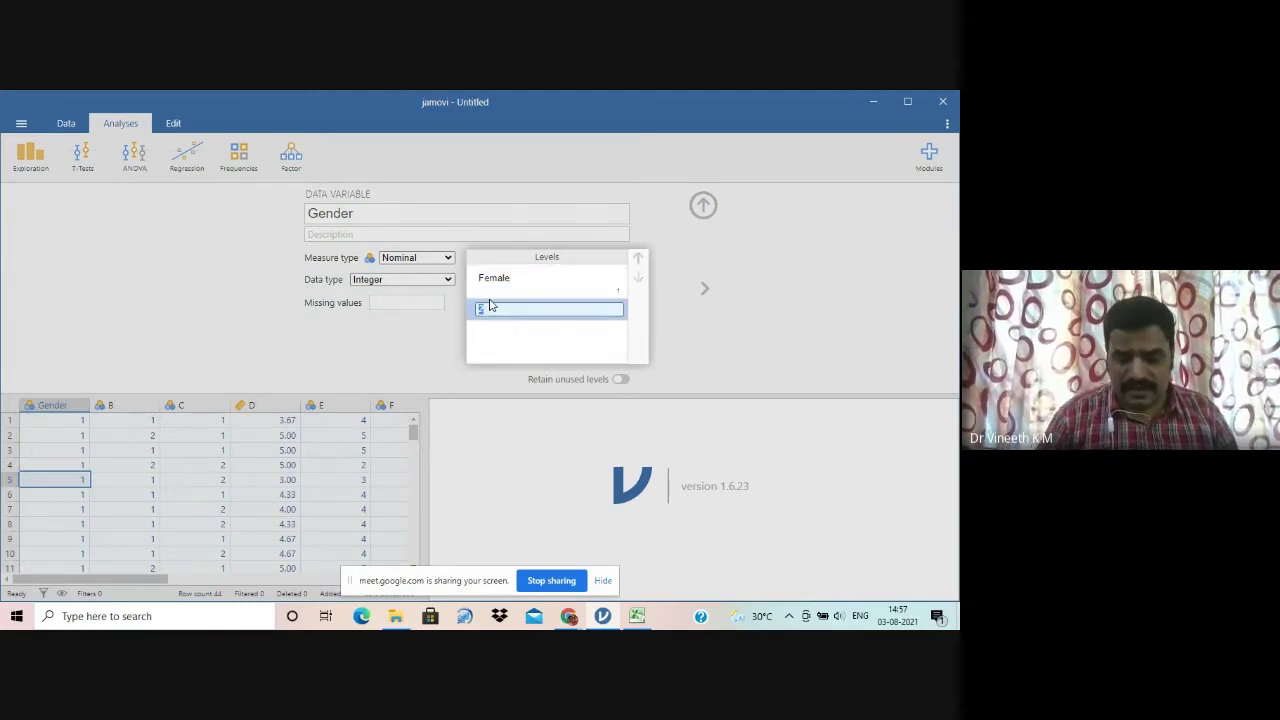
text(Male)
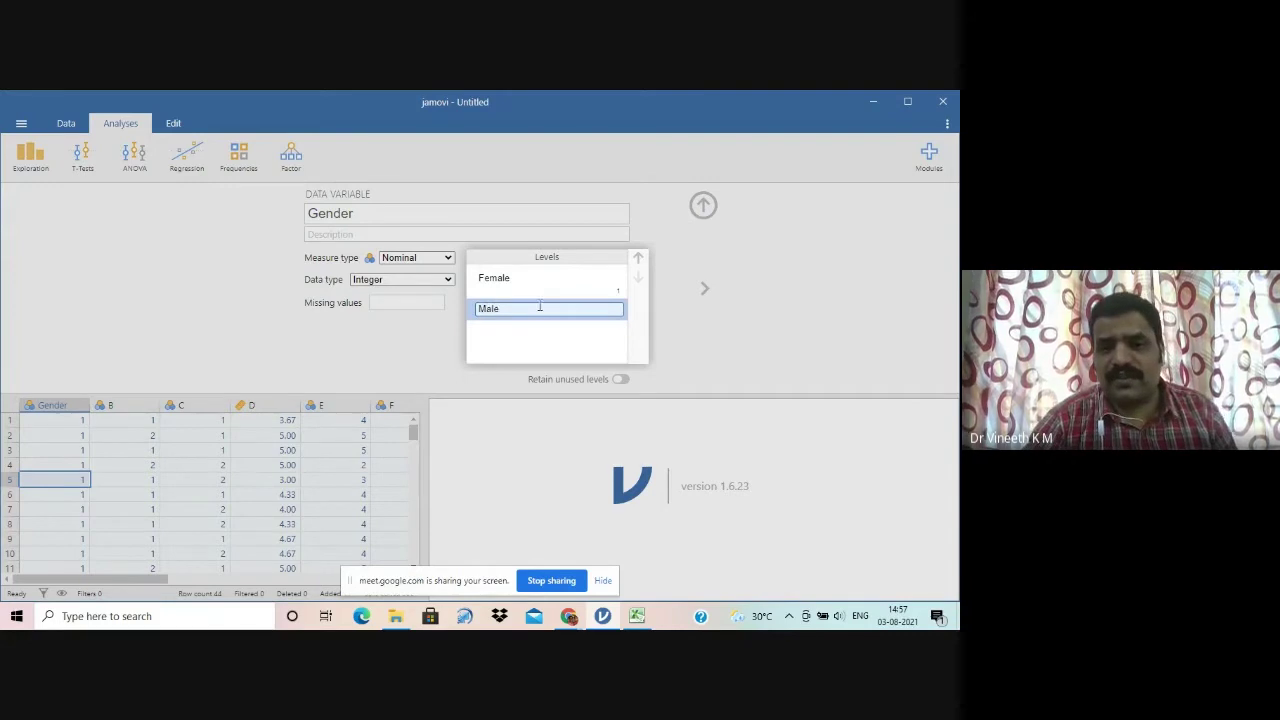
key(Return)
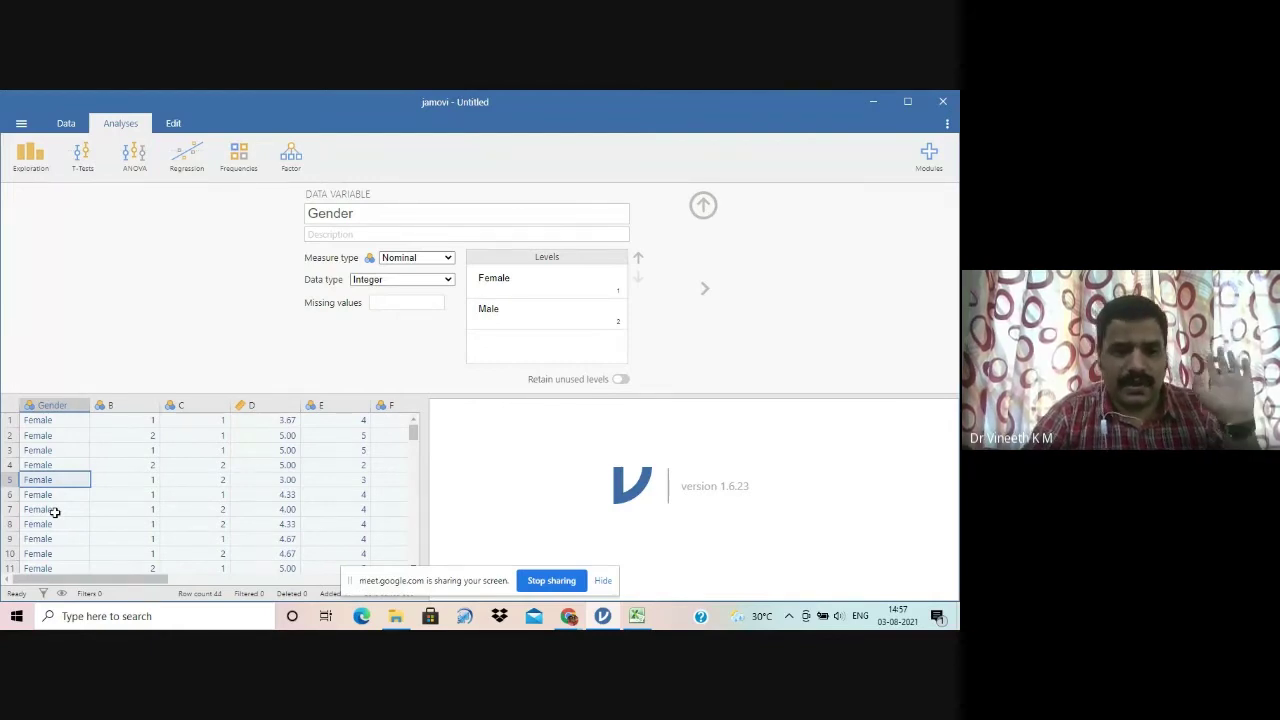
Step: Rename data variable B as Region
click(122, 405)
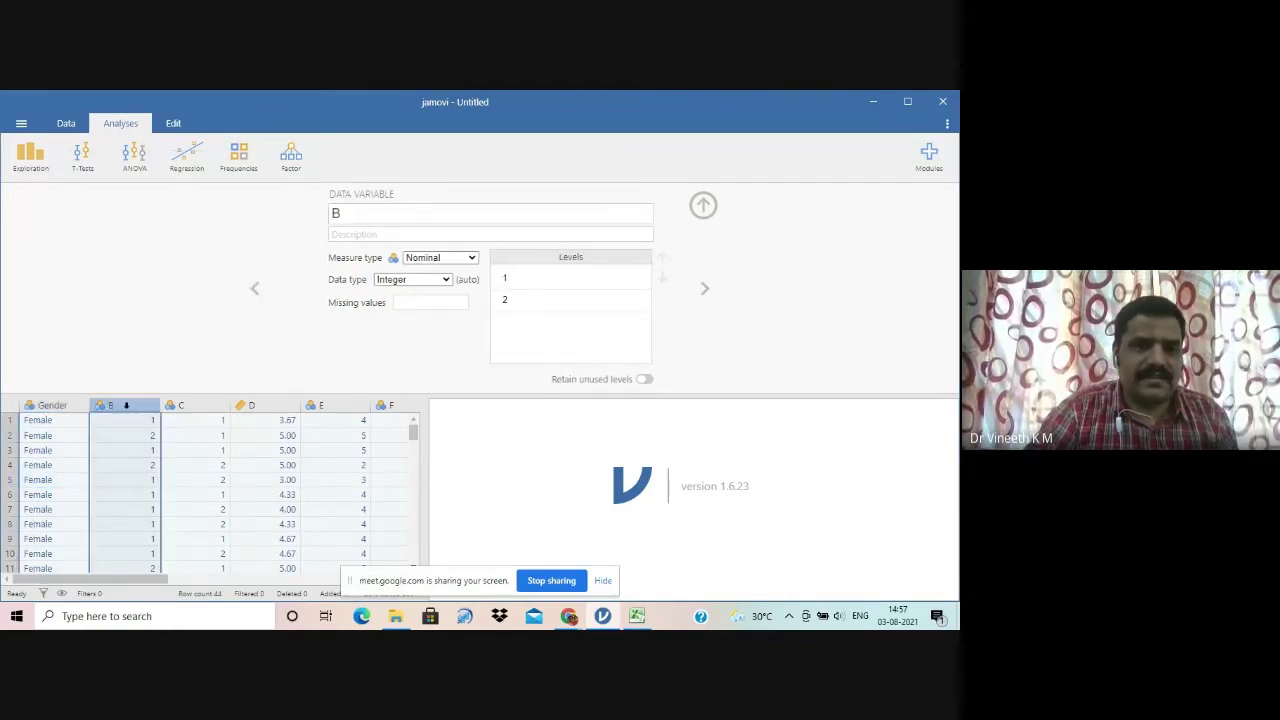
click(338, 211)
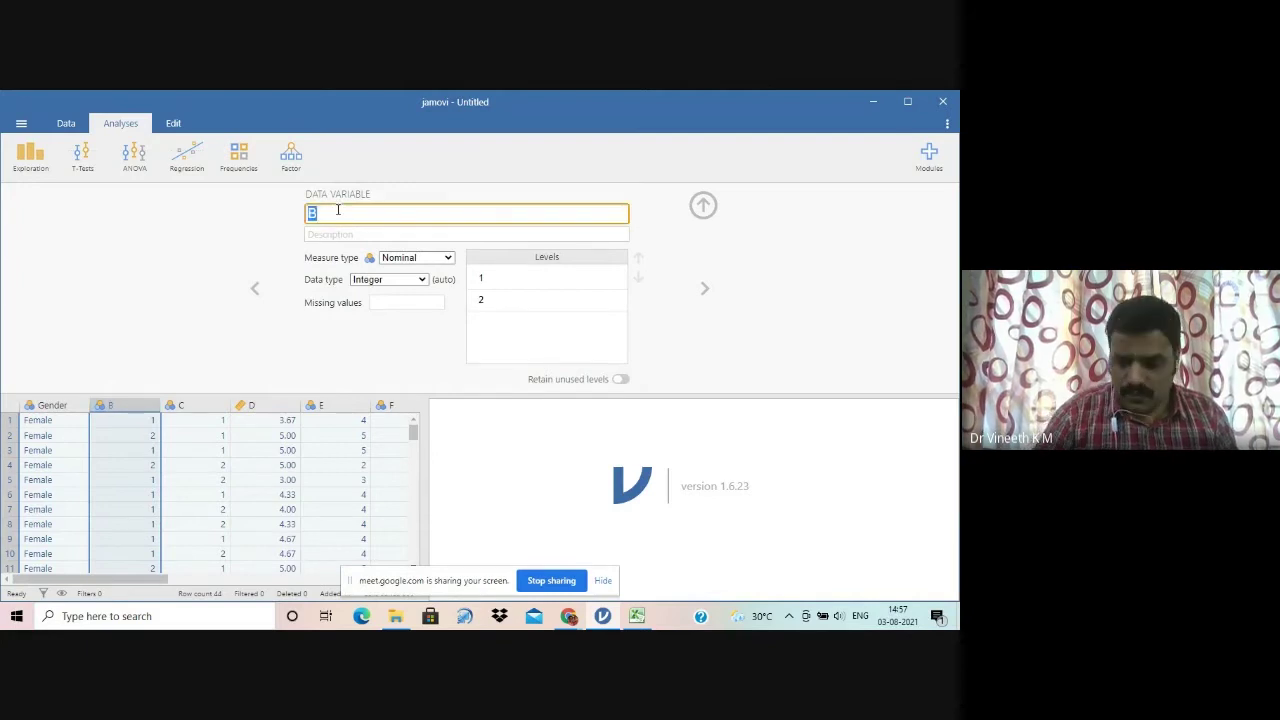
text(Age)
key(BackSpace)
key(BackSpace)
key(BackSpace)
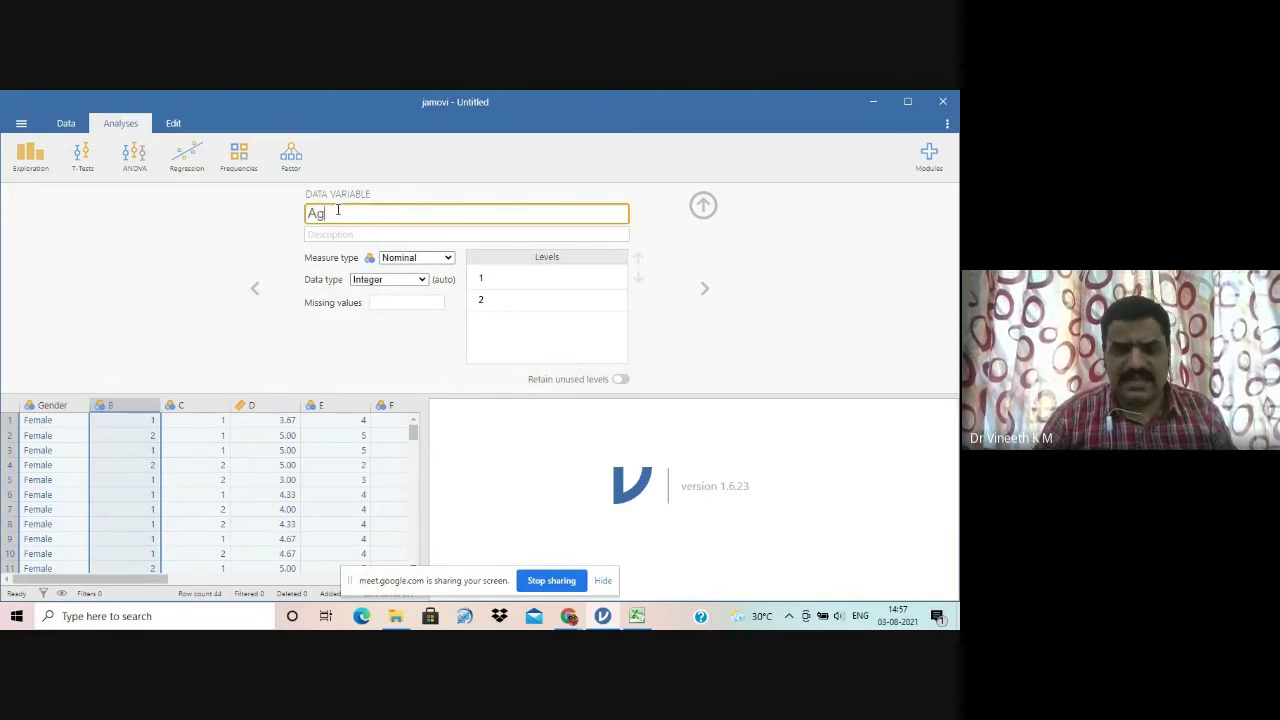
text(Rural)
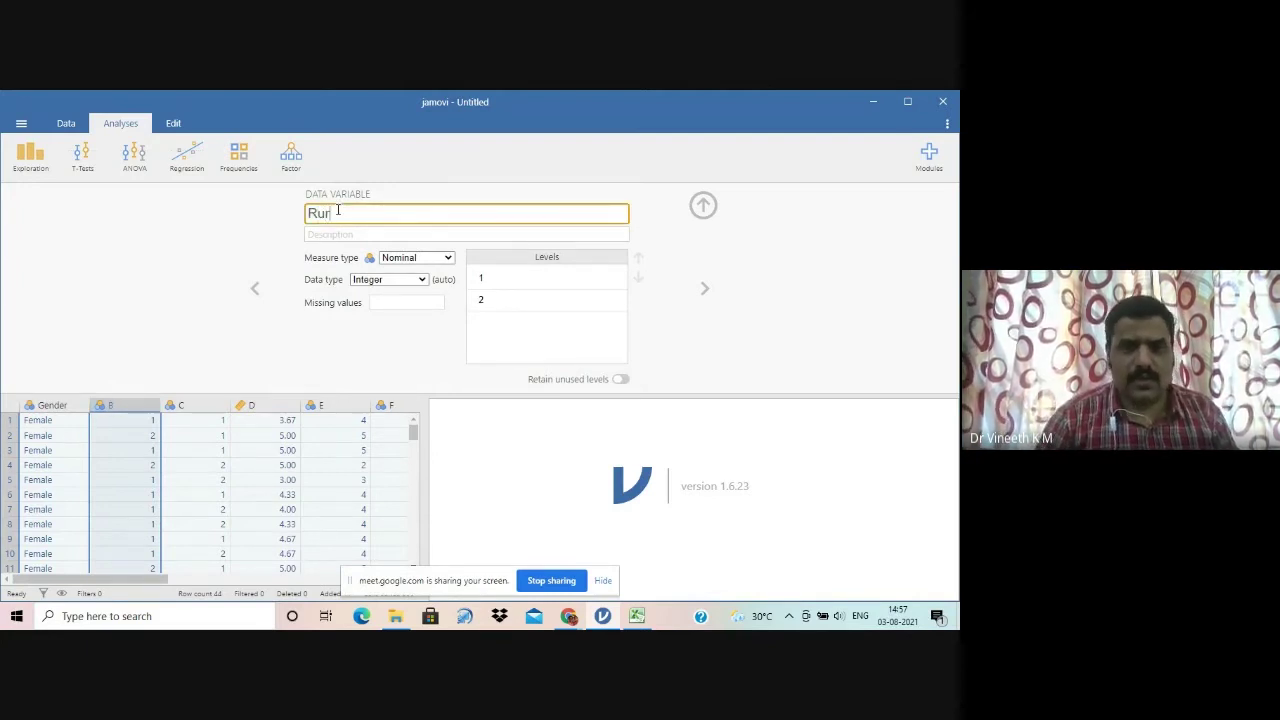
key(BackSpace)
key(BackSpace)
key(BackSpace)
key(BackSpace)
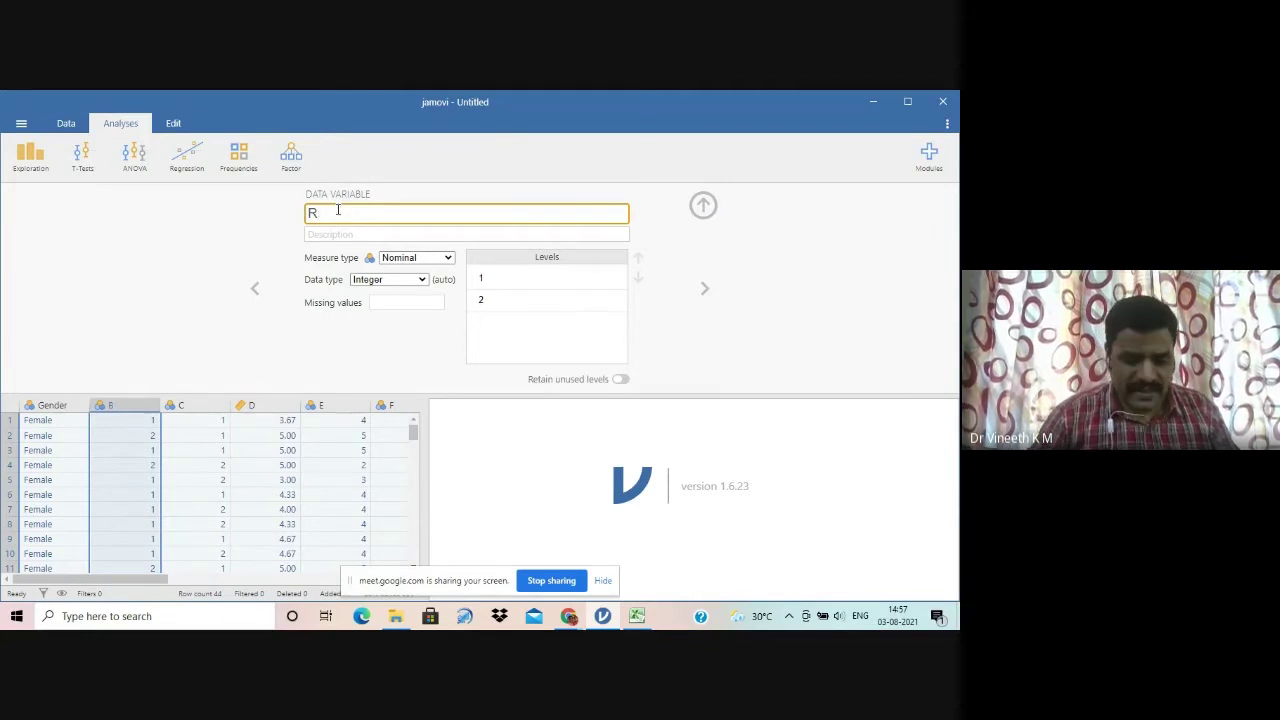
text(egion)
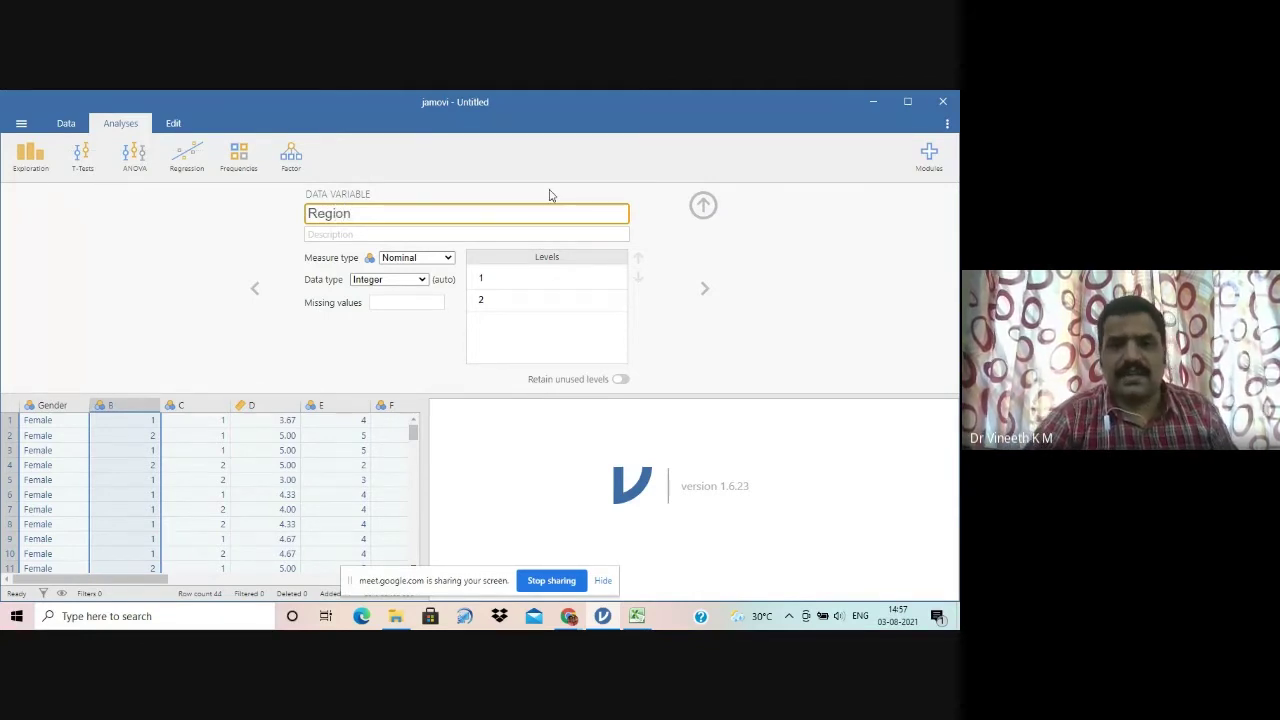
Step: Label the Region variable's level 1 as Rural and level 2 as Urban
click(520, 272)
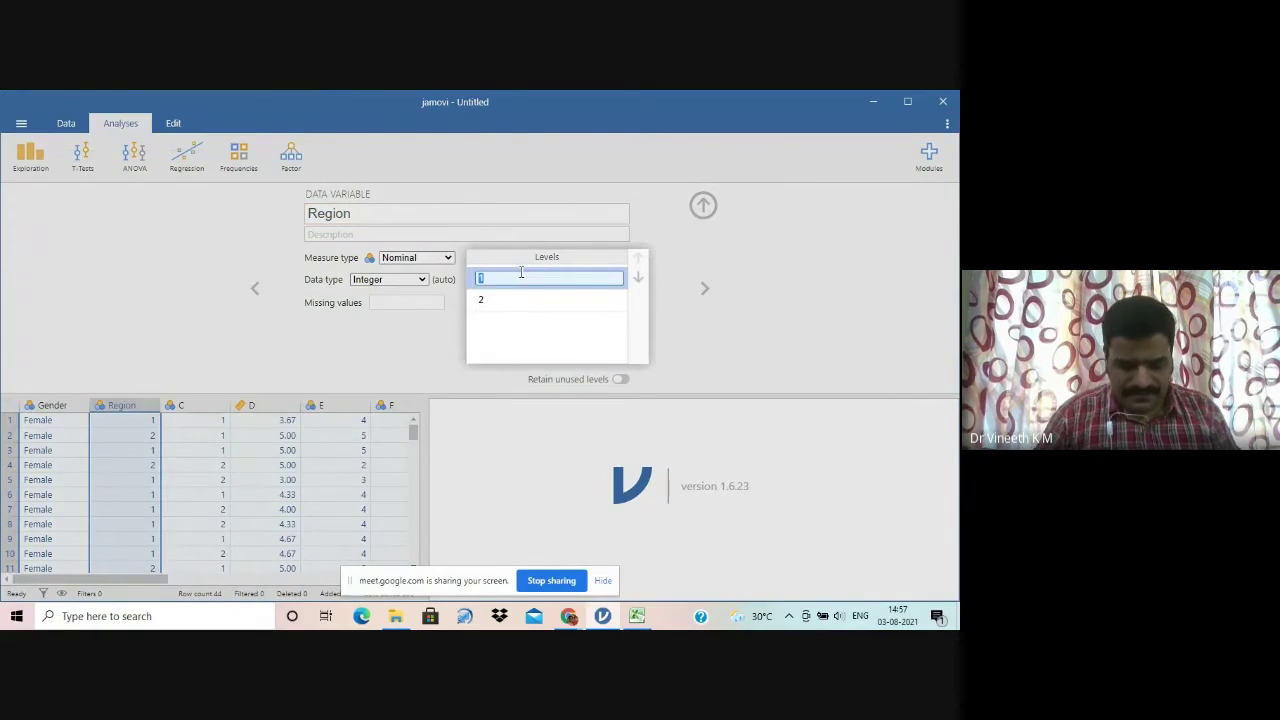
text(Rural)
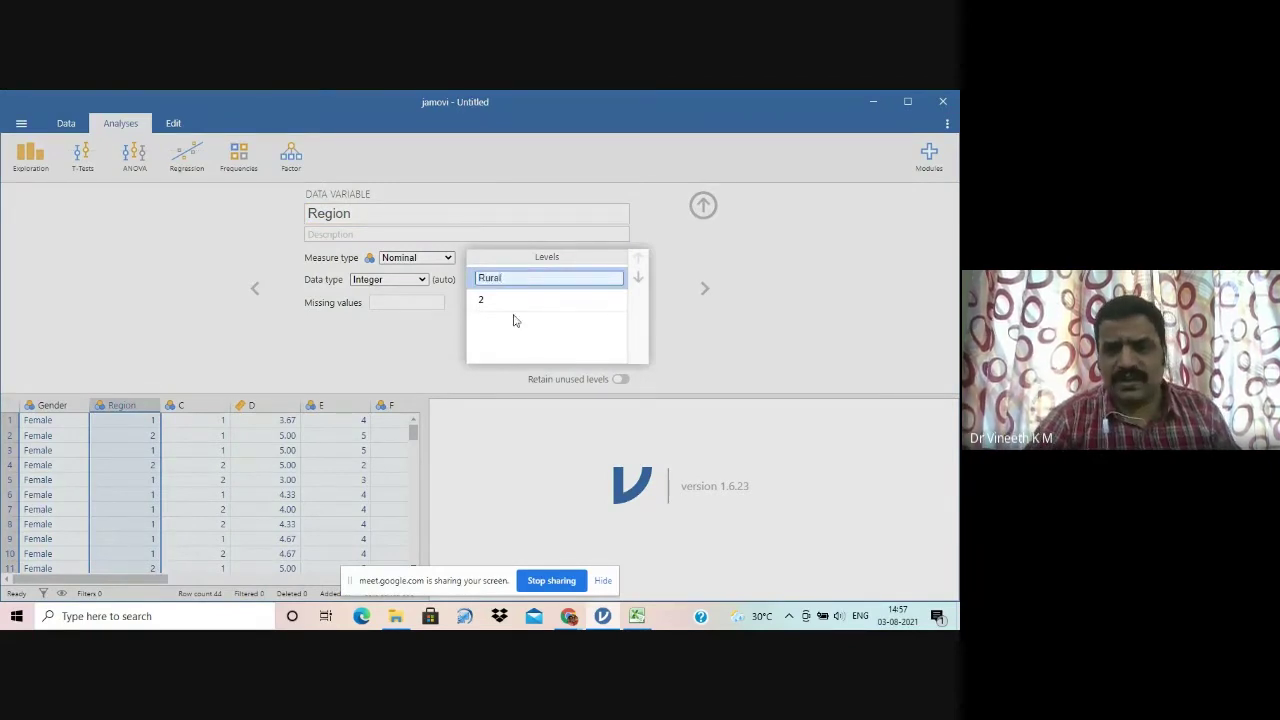
click(502, 302)
text(Urban)
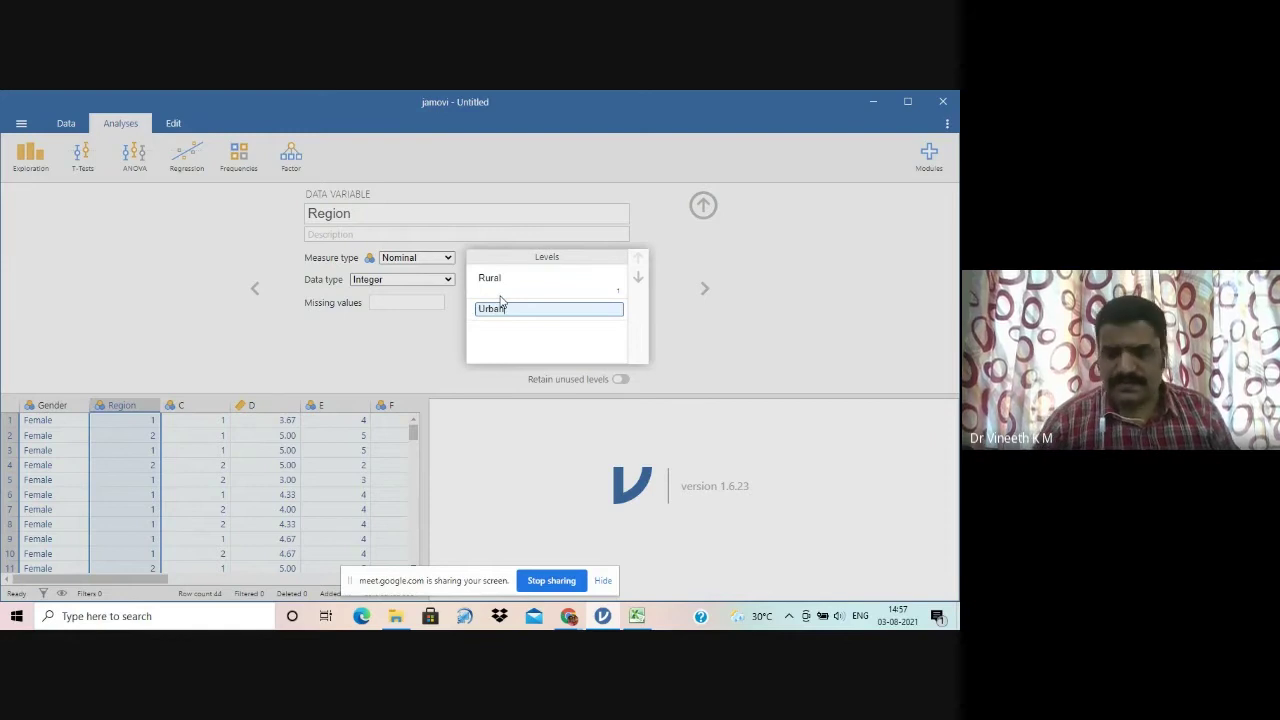
key(Return)
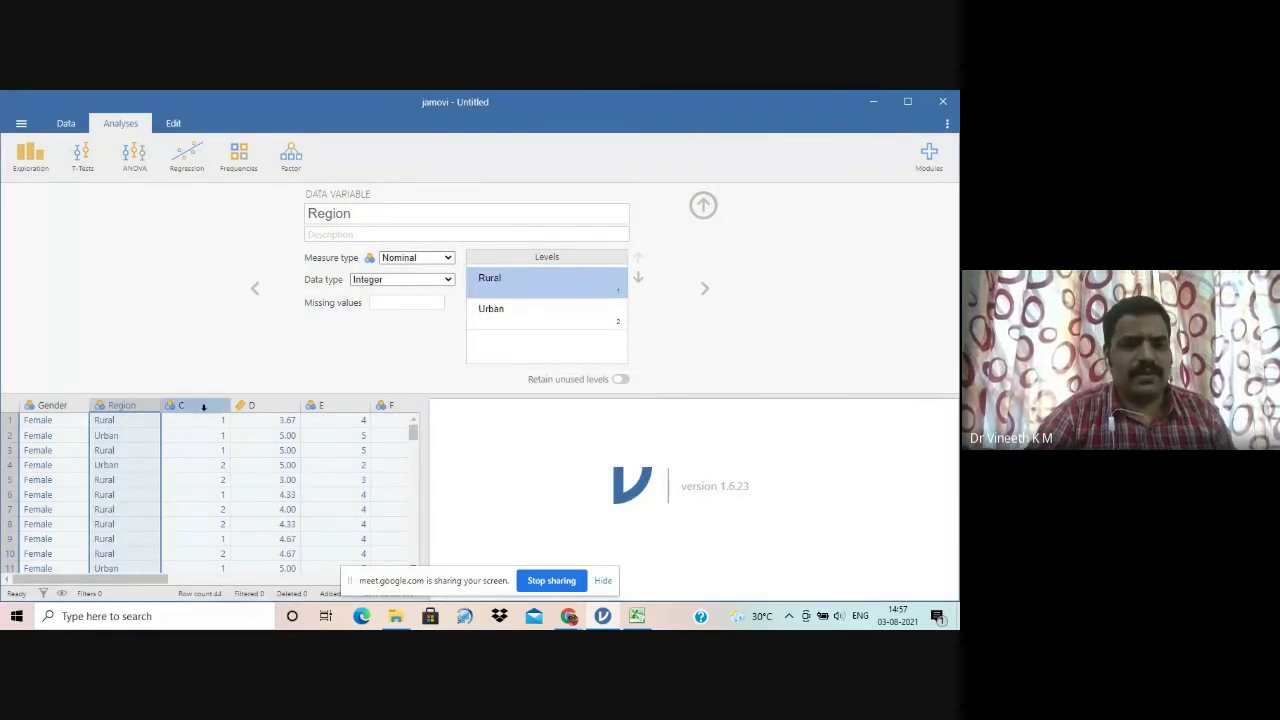
Step: Rename data variable C as Awareness regarding NAAC Accreditation
click(203, 406)
click(334, 207)
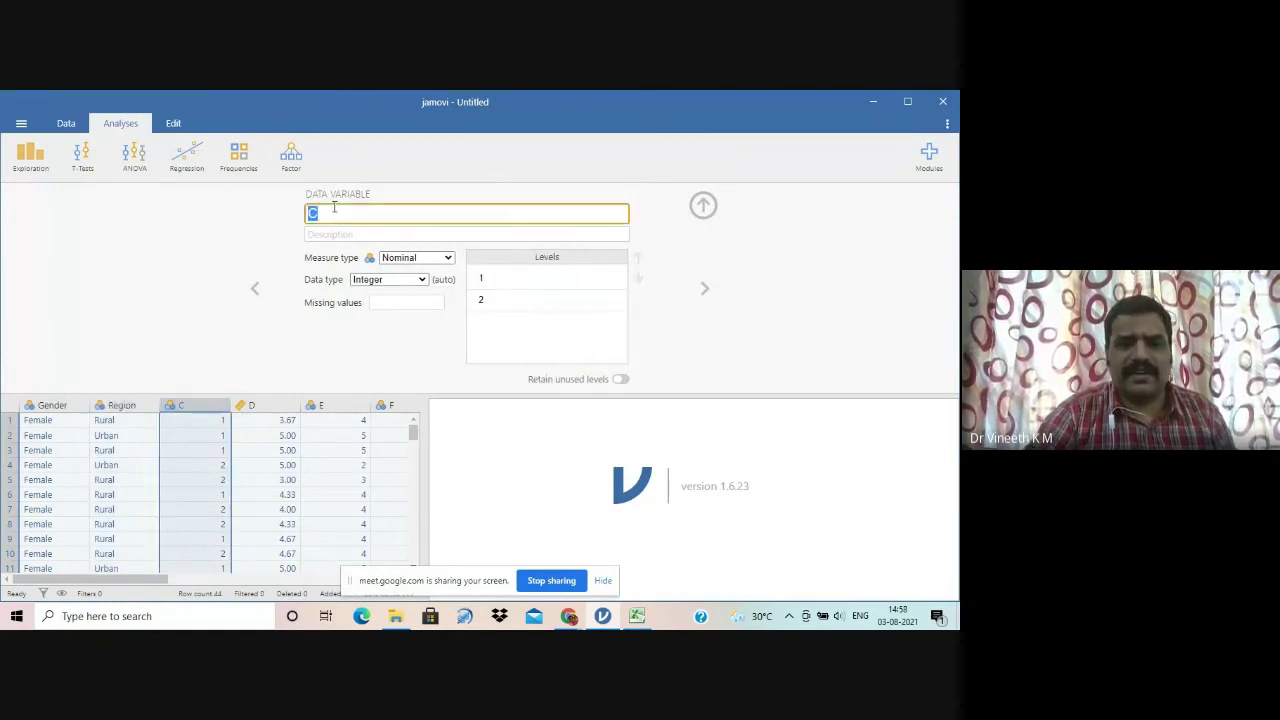
text(Awareness)
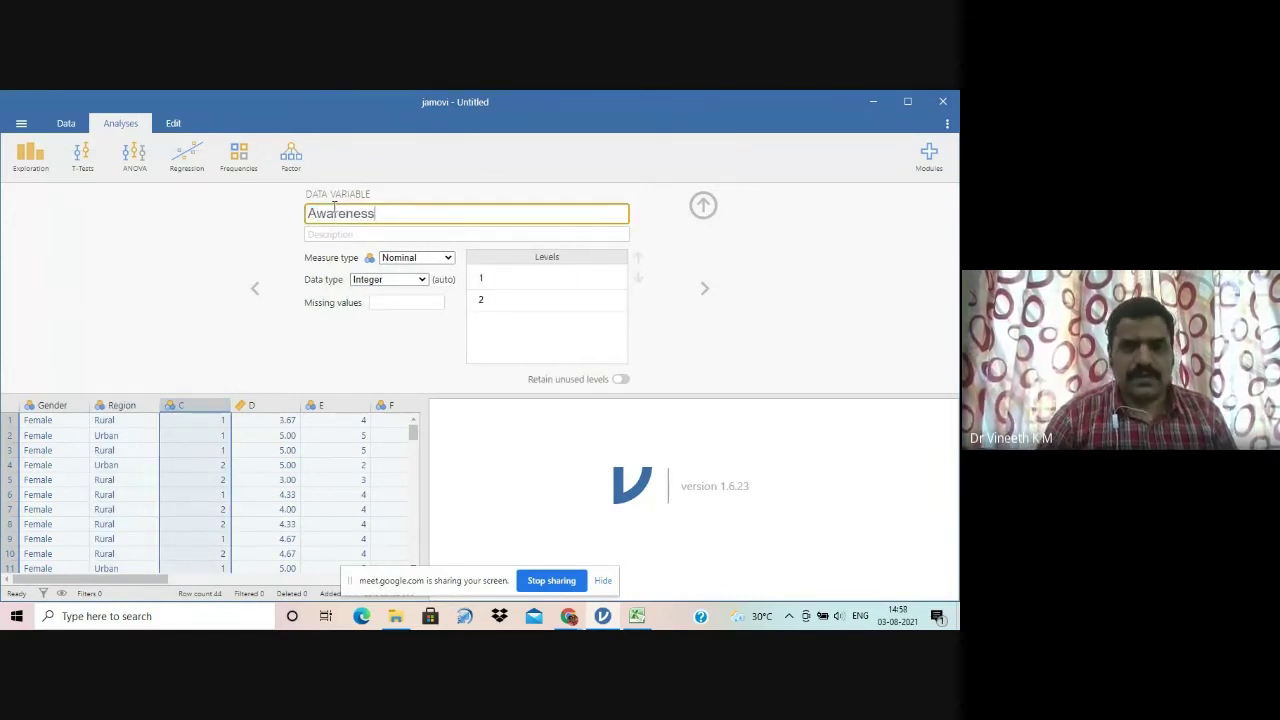
text( rega)
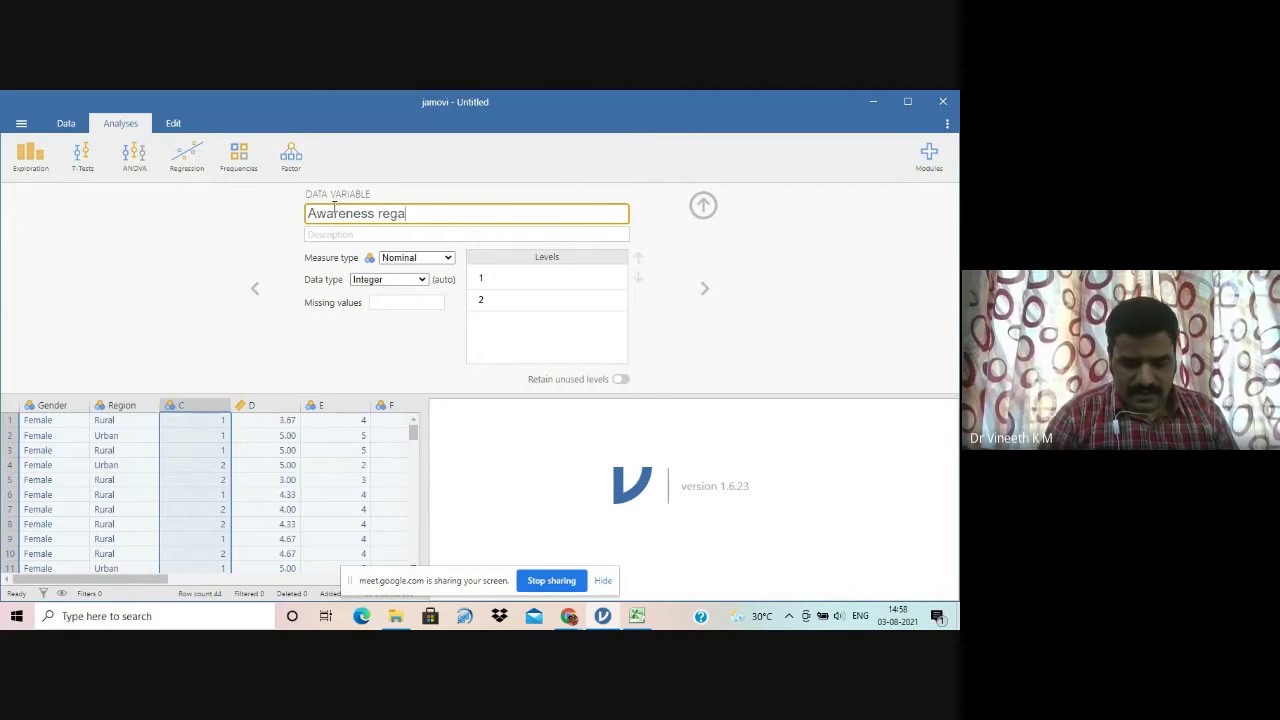
text(rding Accre)
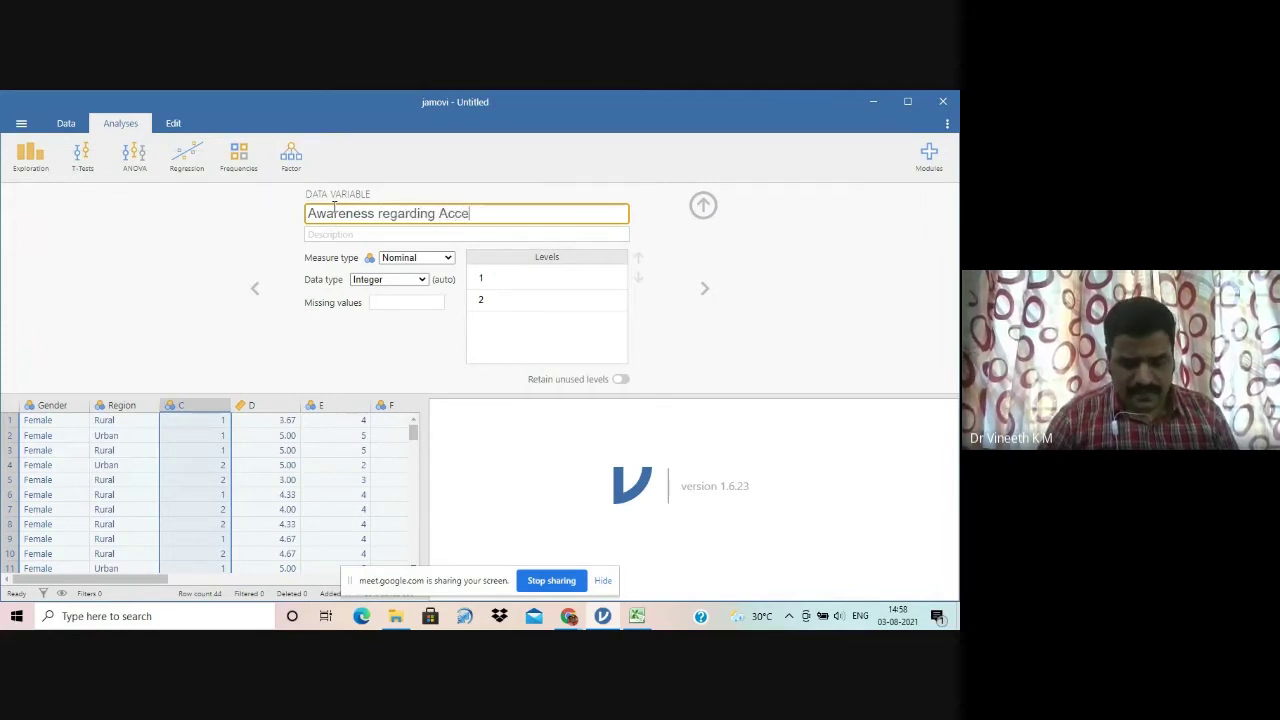
key(BackSpace)
text(re)
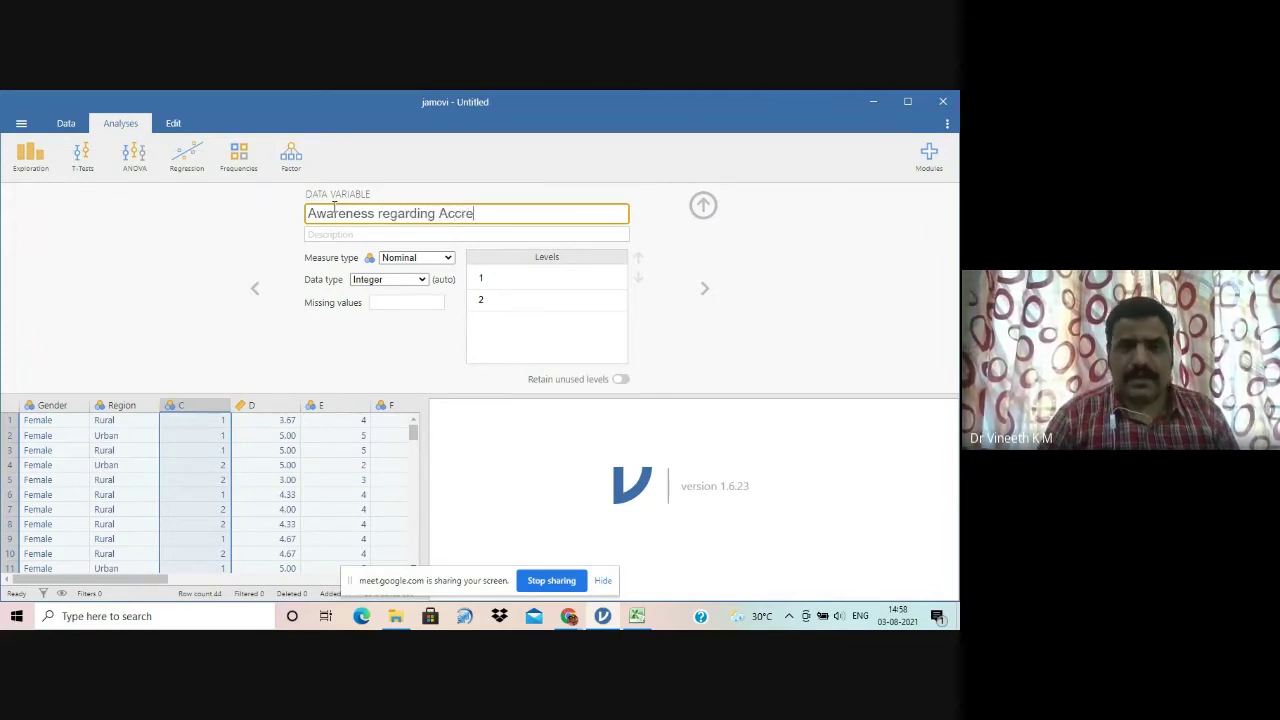
key(BackSpace)
key(BackSpace)
key(BackSpace)
key(BackSpace)
key(BackSpace)
text(NAAC)
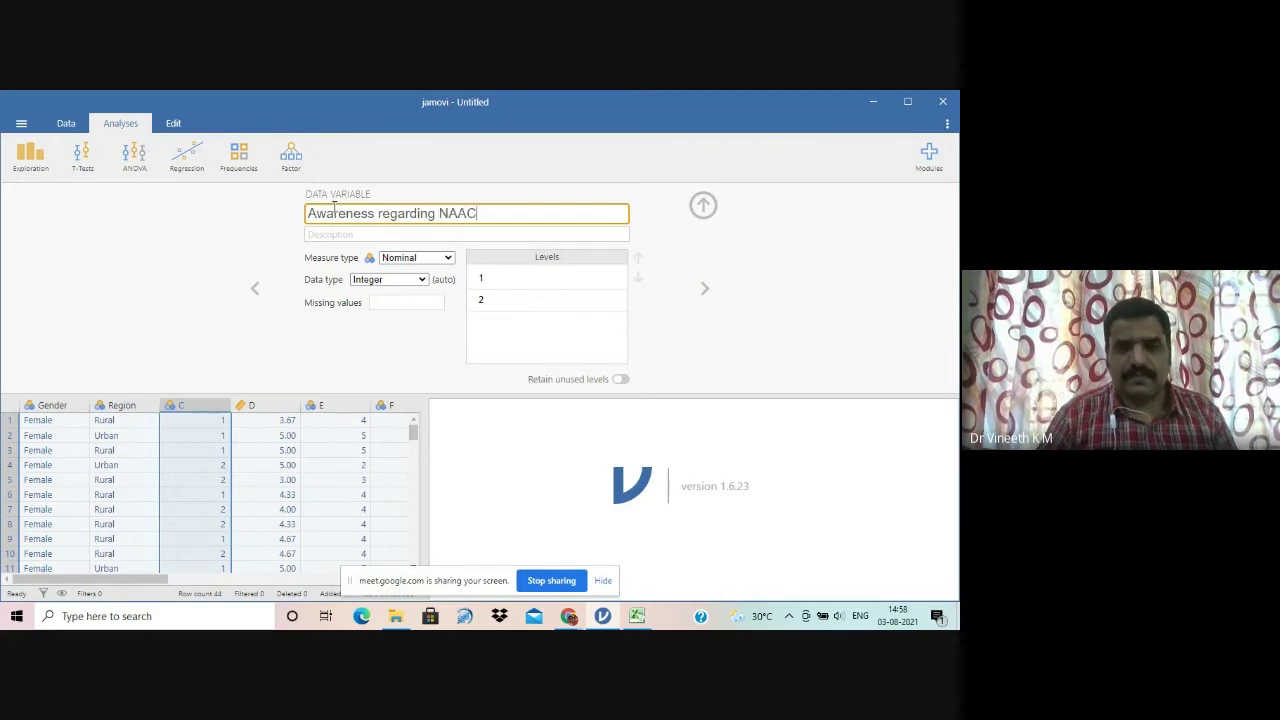
text( Accredi)
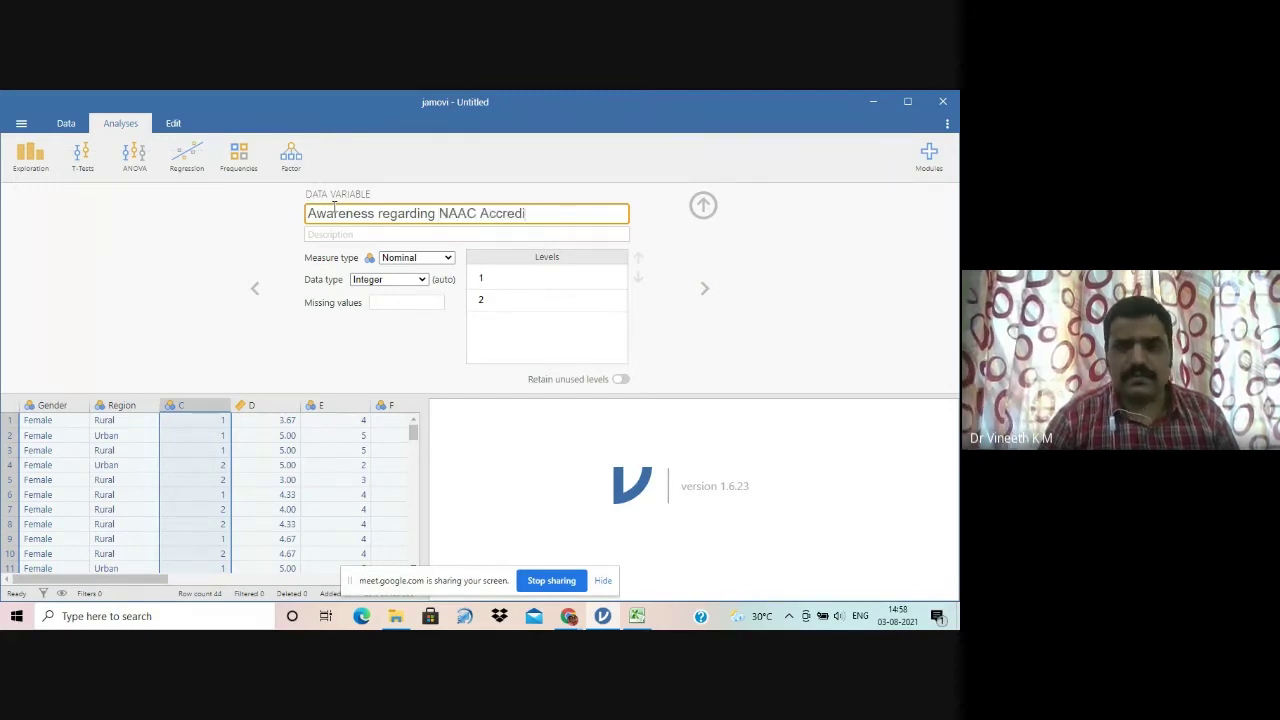
text(tation)
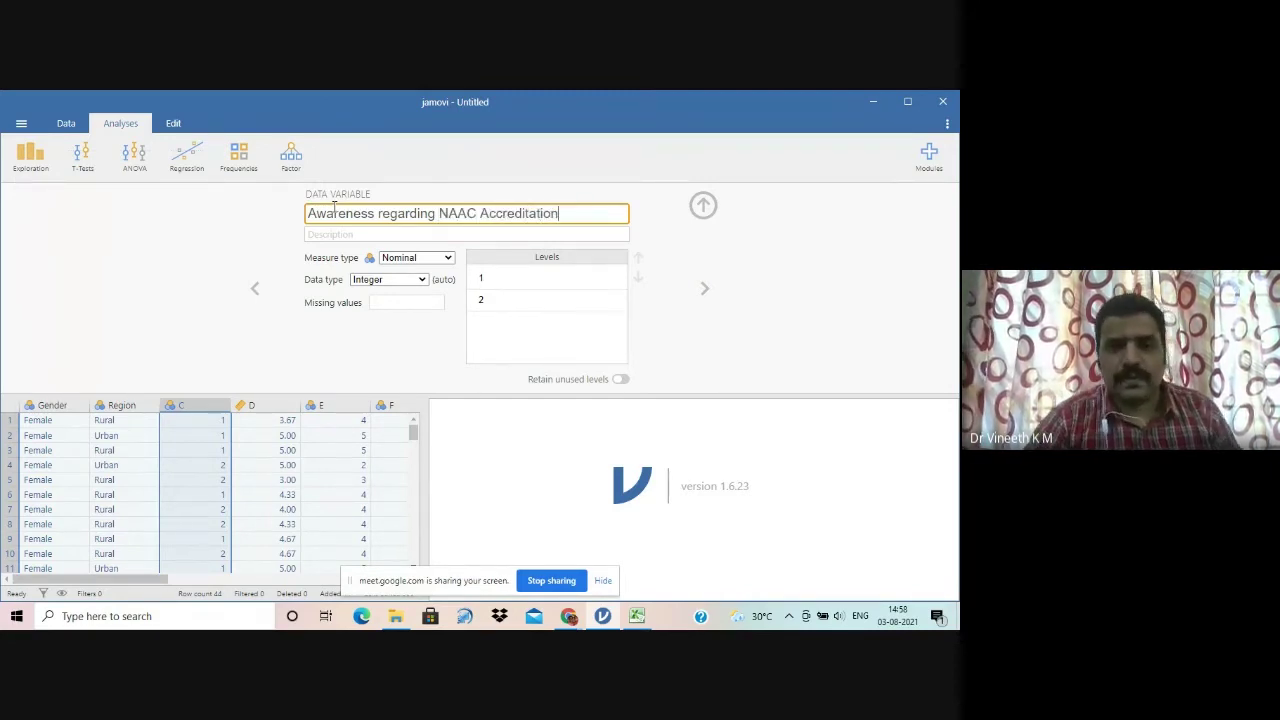
Step: Label level 1 of the Awareness regarding NAAC Accreditation variable as Aware and level 2 as Unaware
click(509, 279)
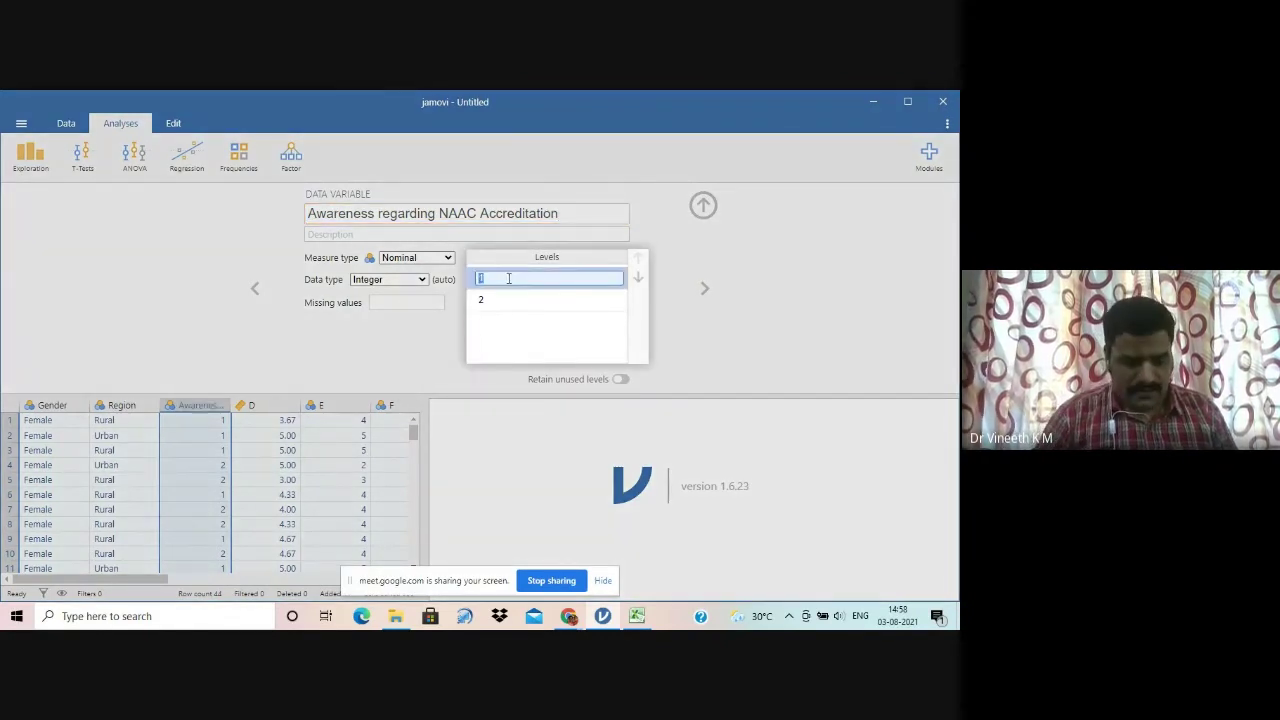
text(Aware)
click(494, 300)
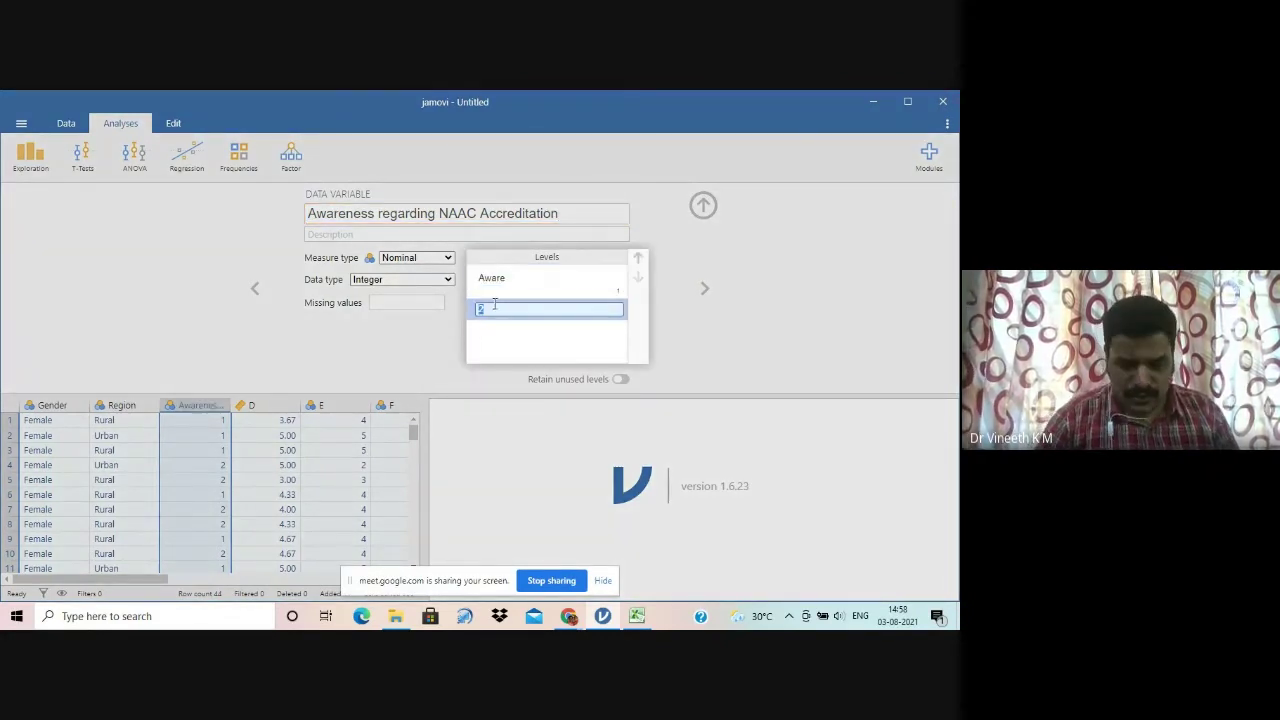
text(Unaw)
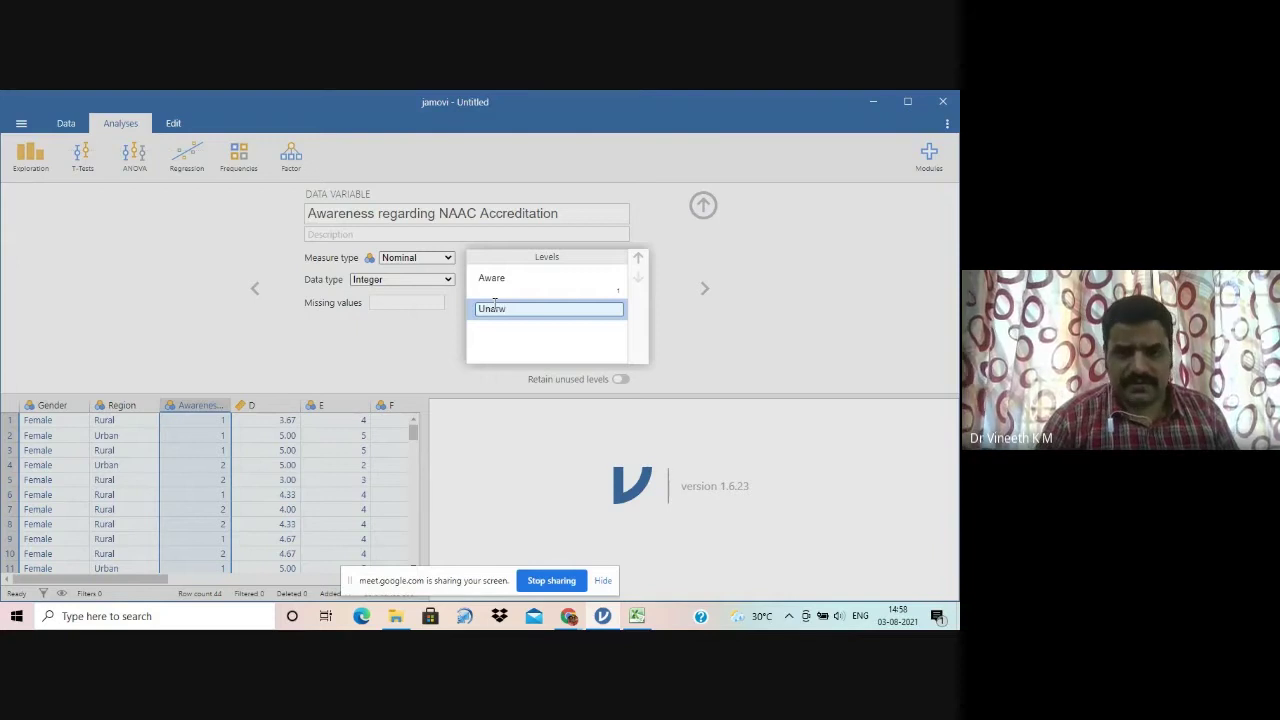
key(BackSpace)
key(BackSpace)
text(aware)
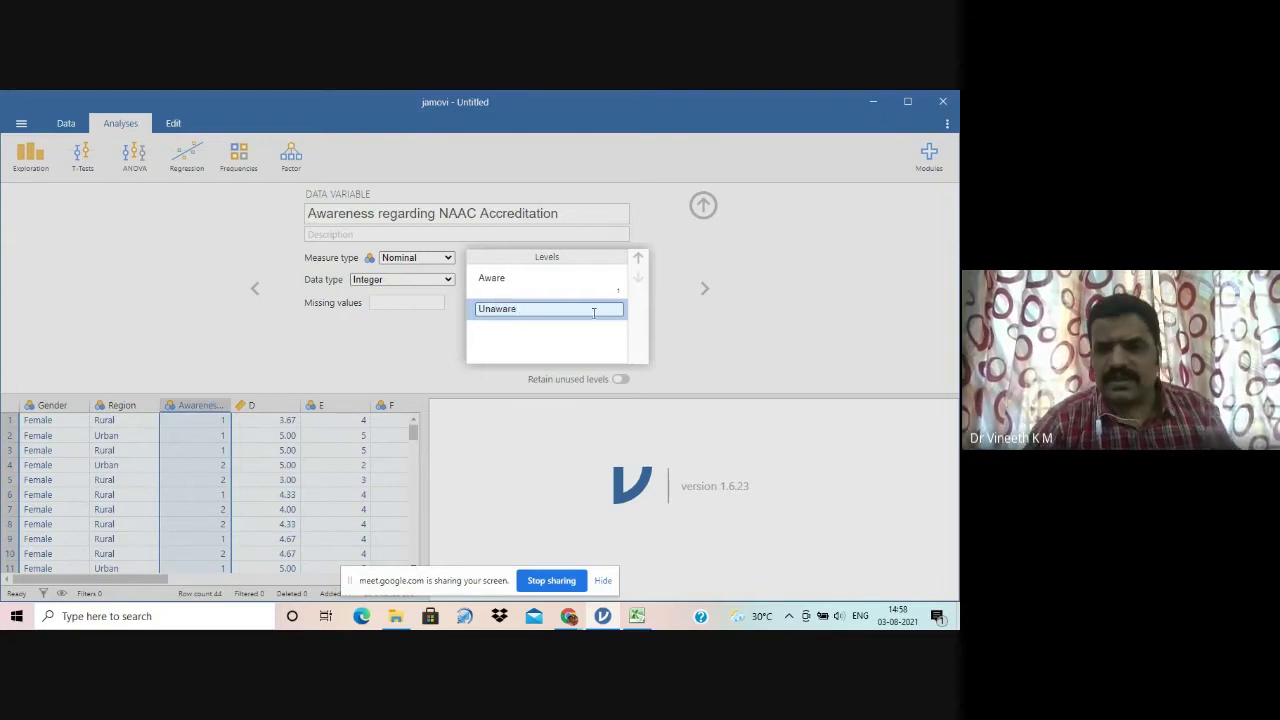
key(Return)
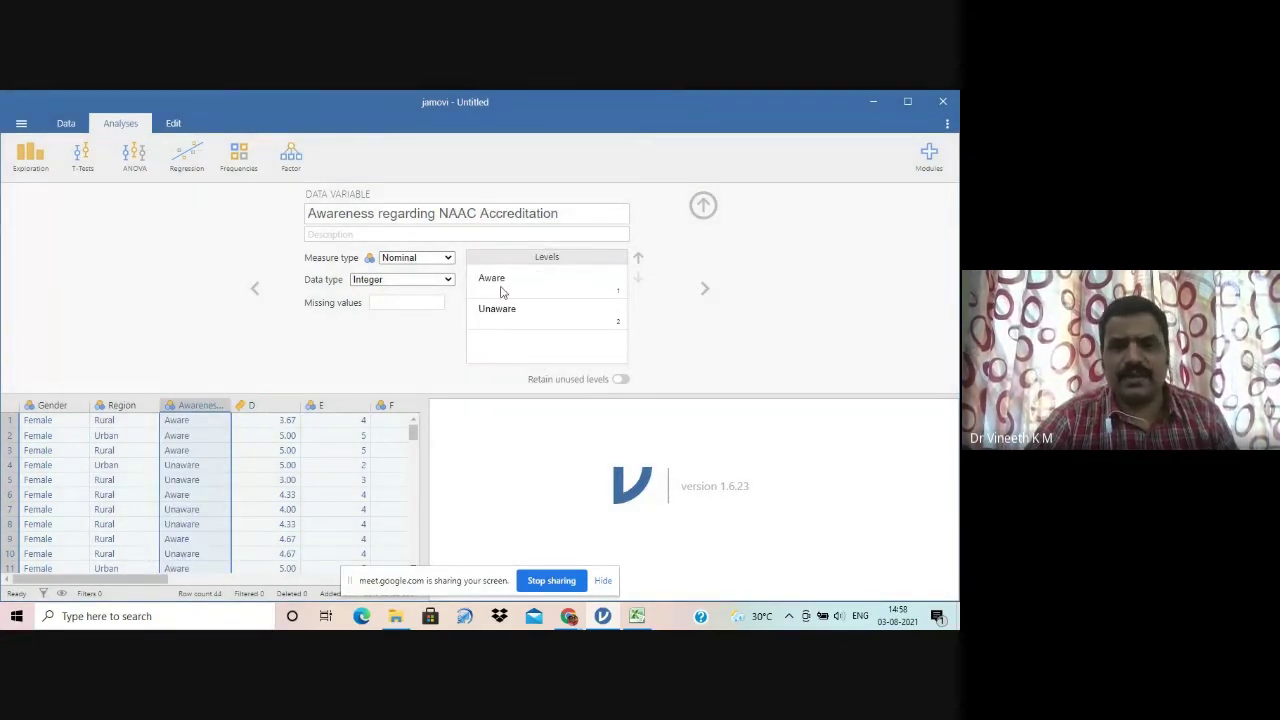
Step: Rename data variable D as Perception
click(278, 404)
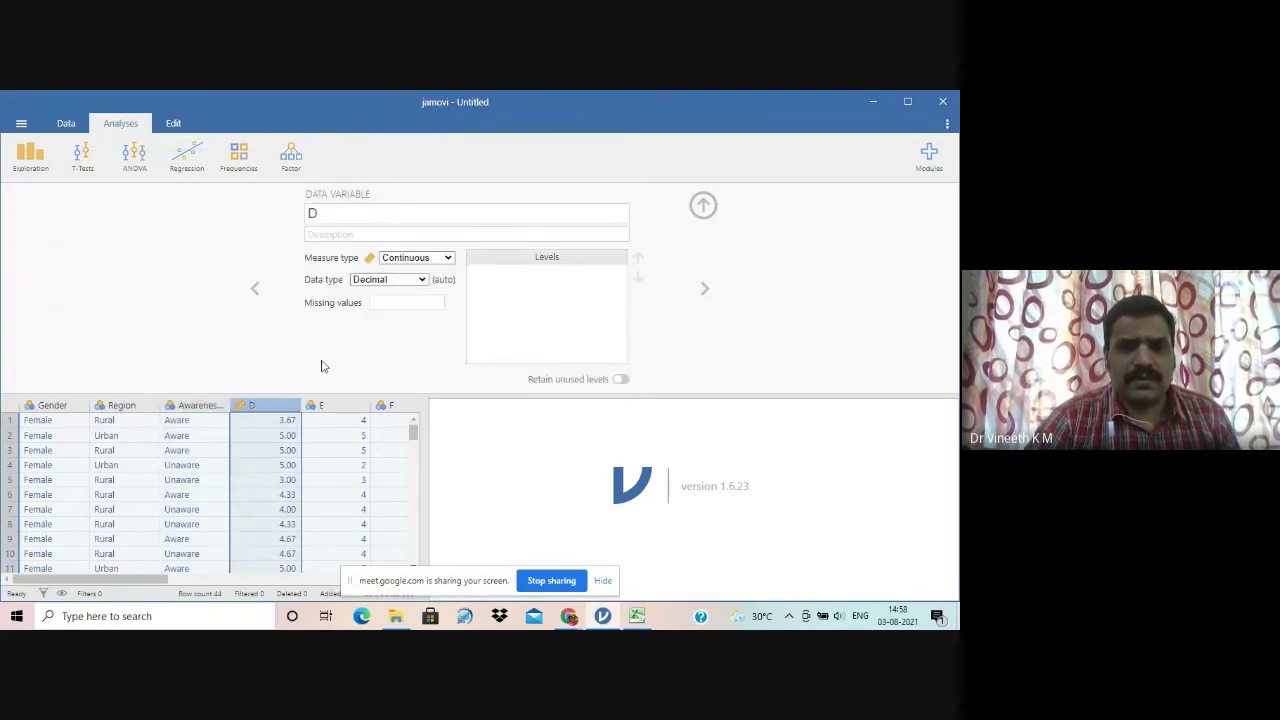
click(370, 211)
text(Perception)
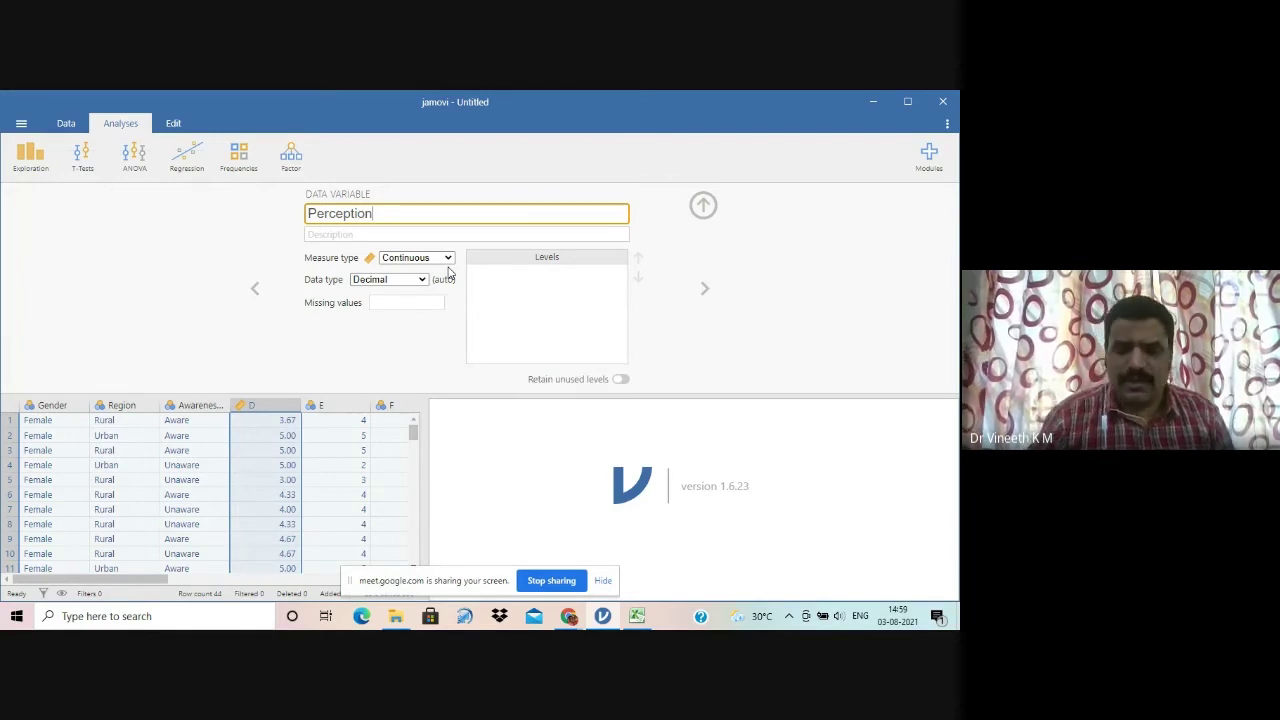
key(Return)
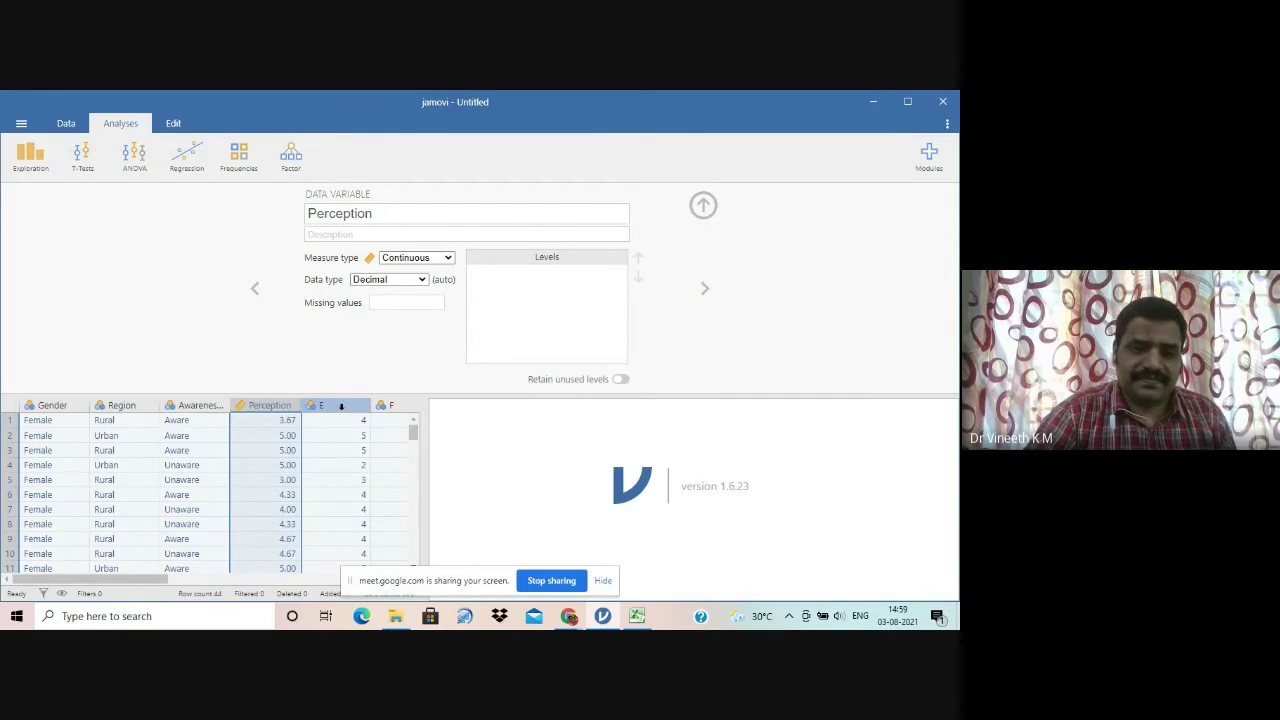
Step: Rename data variable E as Better Infrastructure Facilities
click(341, 406)
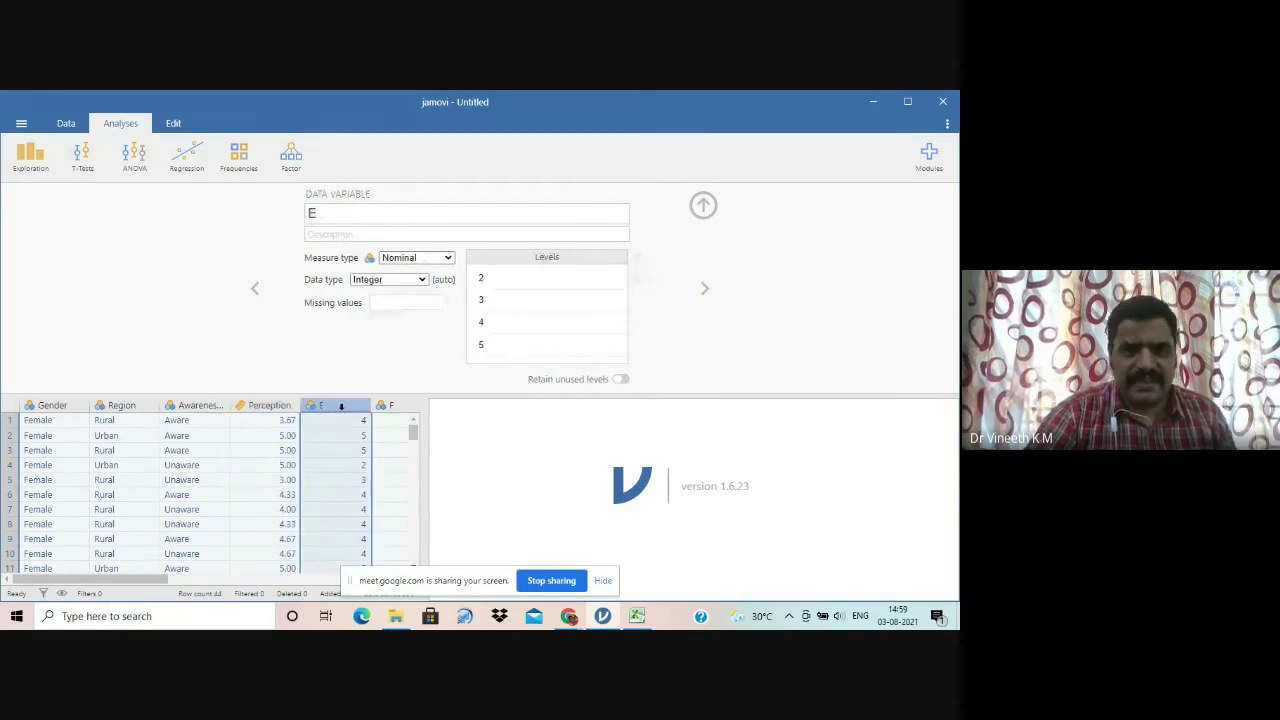
click(332, 214)
text(B)
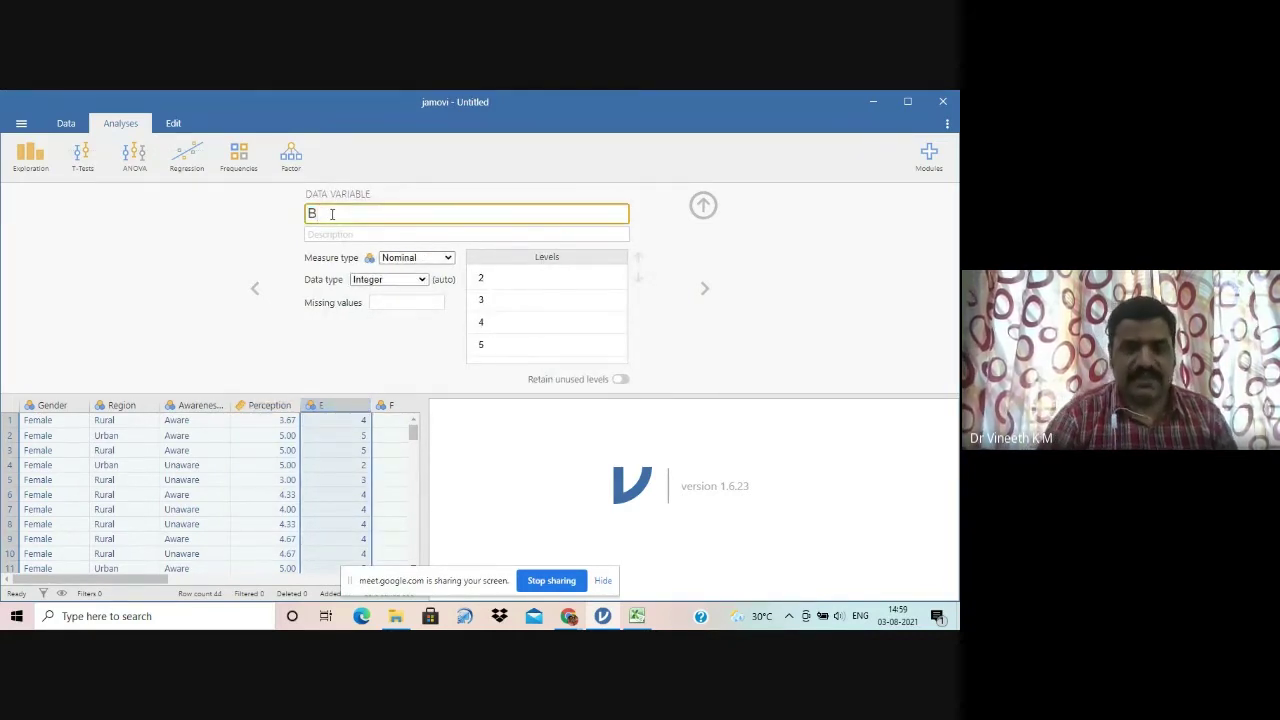
text(etter lnfra)
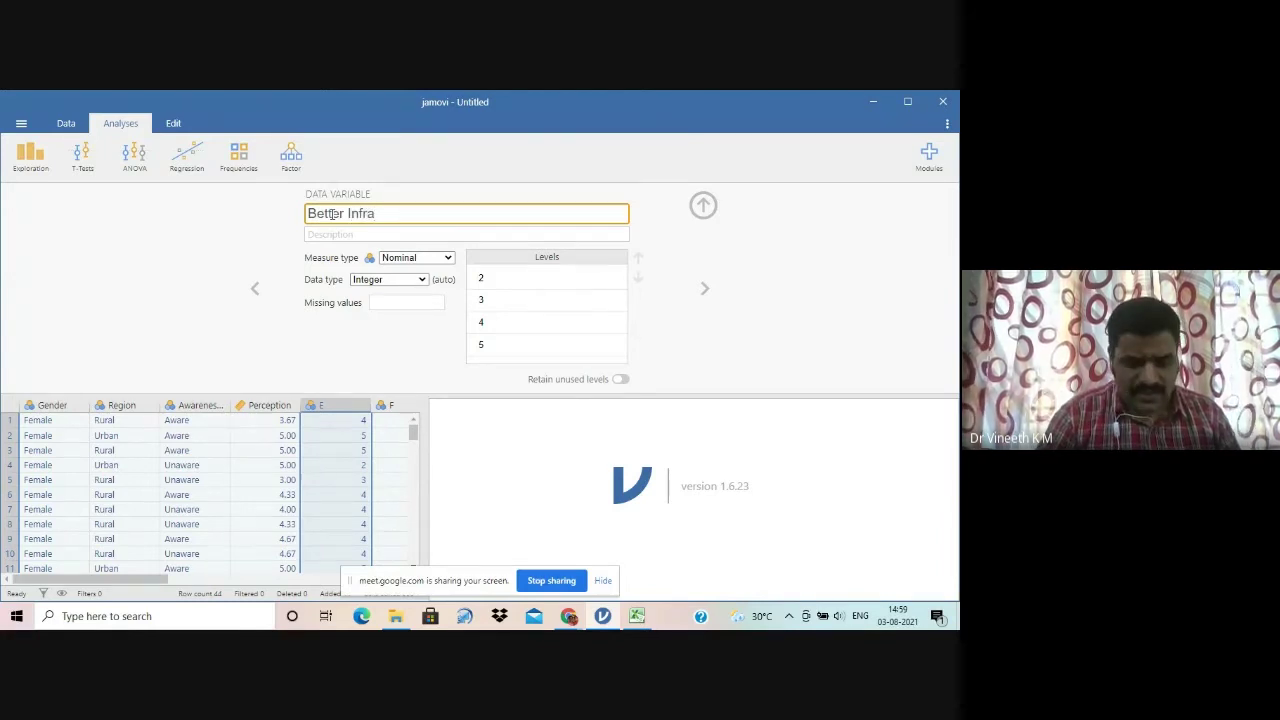
text(structure )
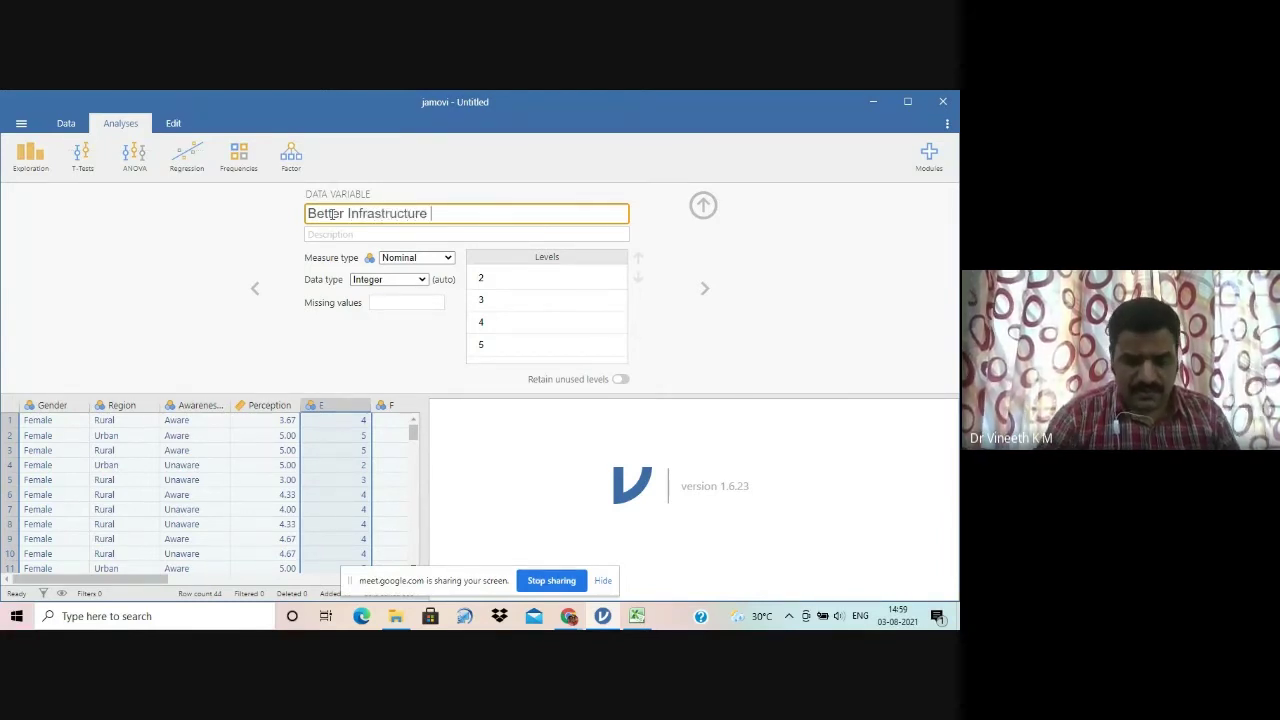
text(Facilities)
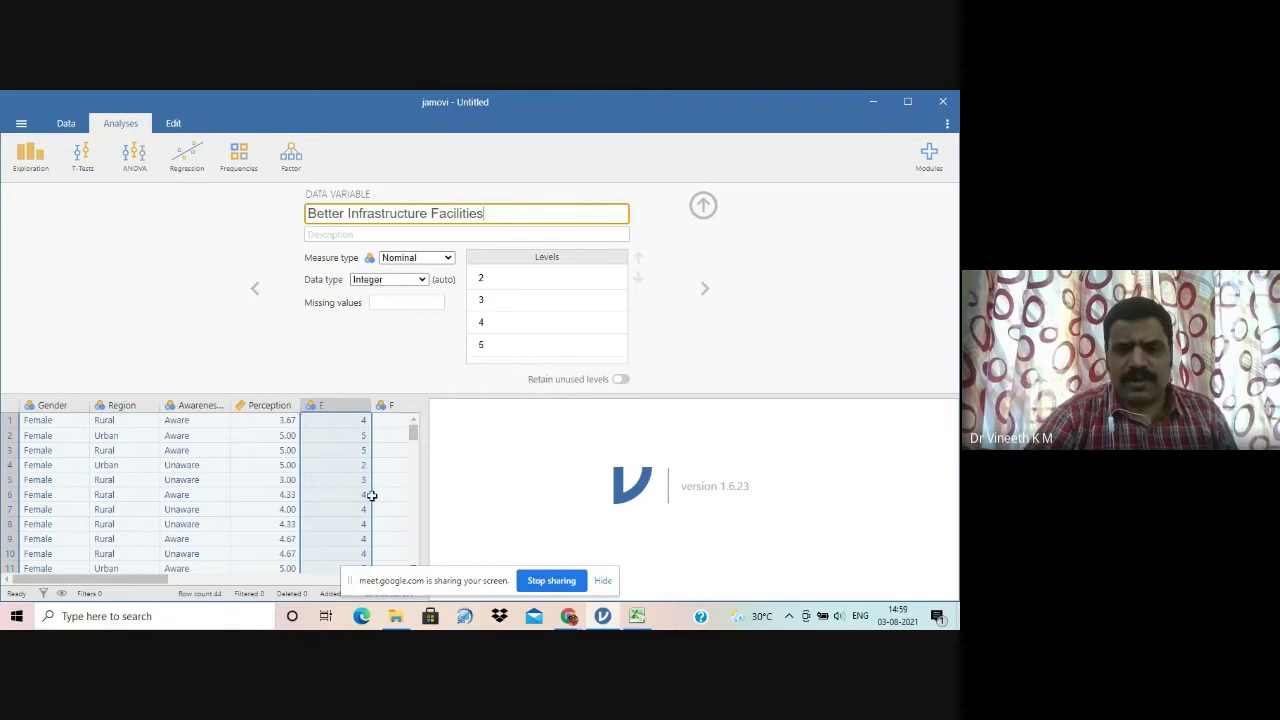
Step: Set the measure type of the Better Infrastructure Facilities variable to Ordinal
drag(435, 582, 582, 616)
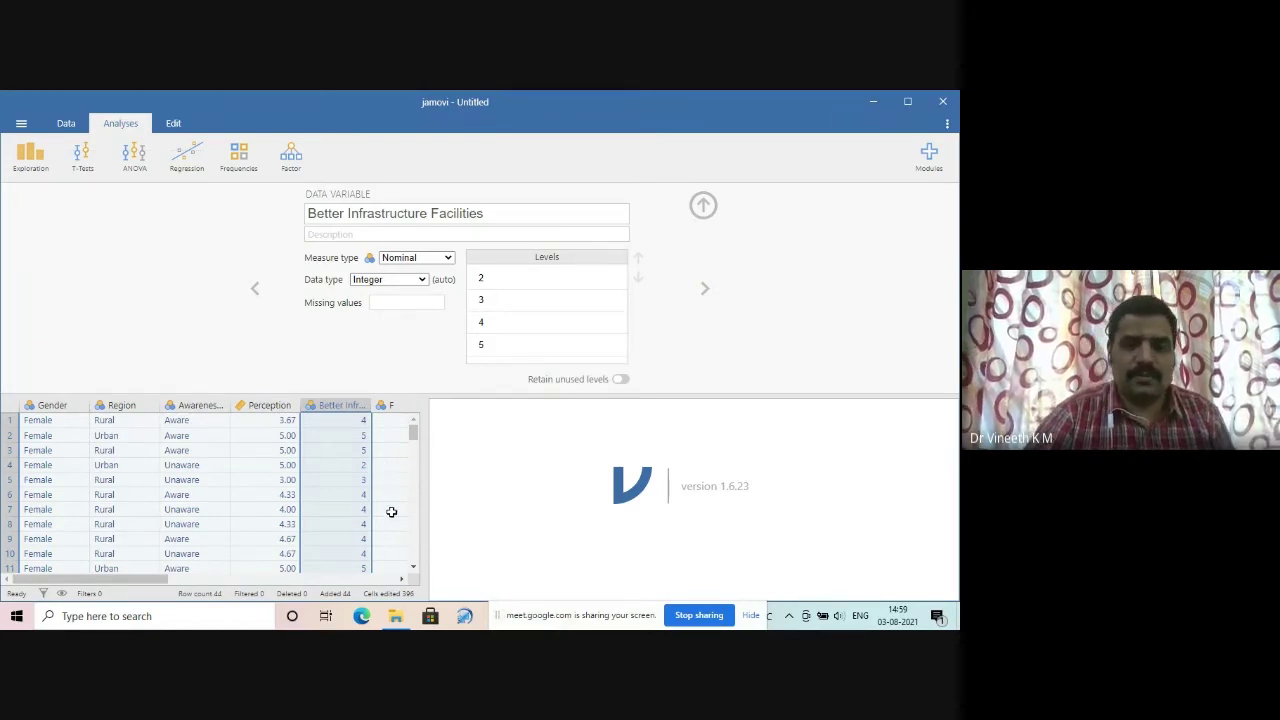
click(403, 579)
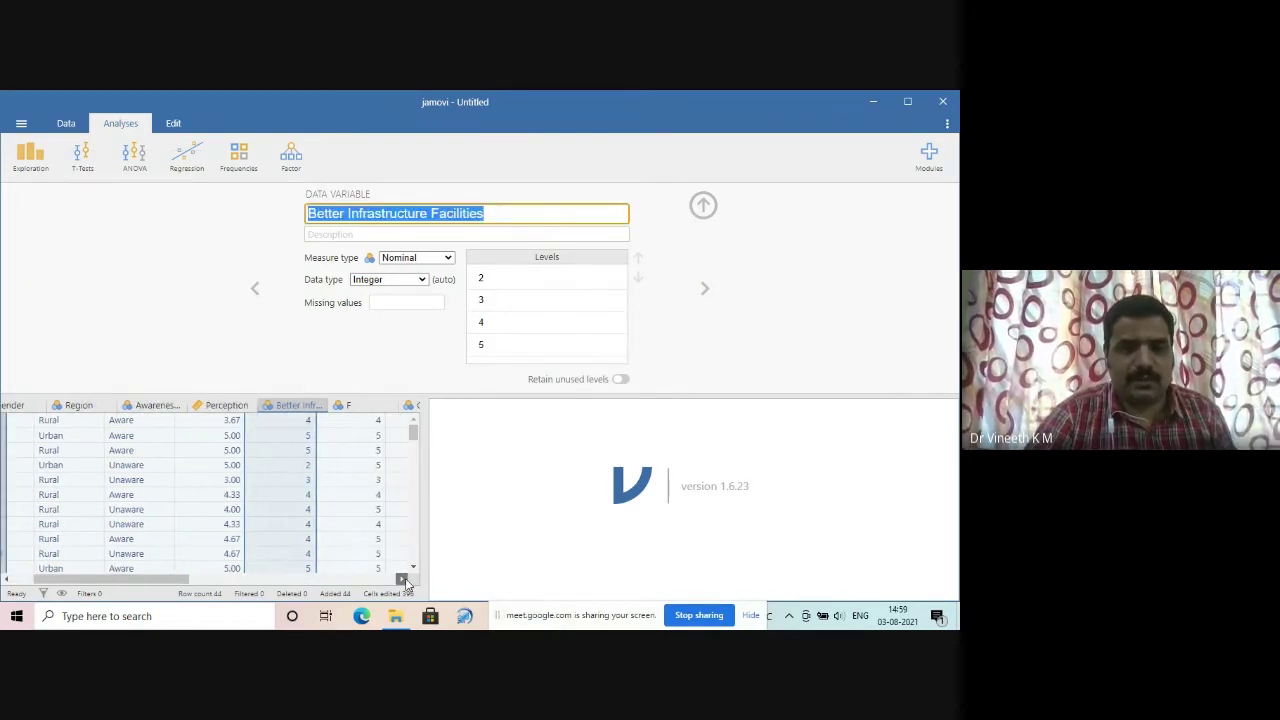
click(401, 579)
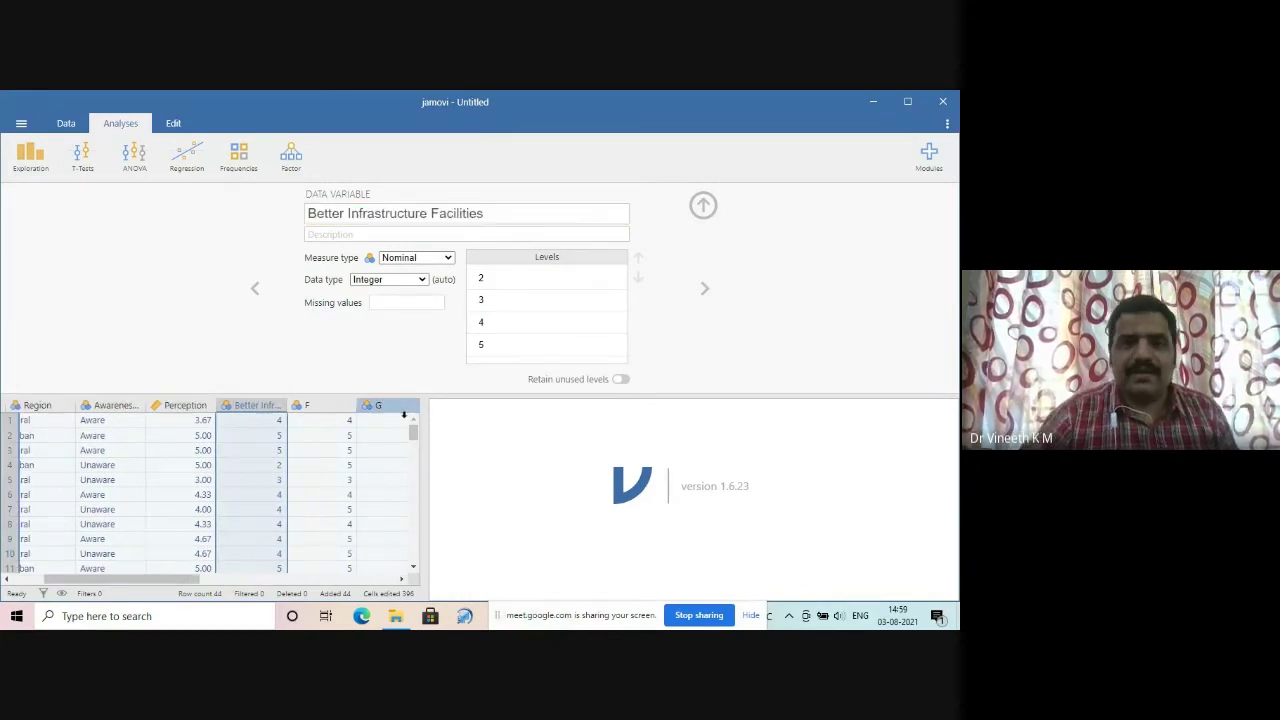
click(448, 259)
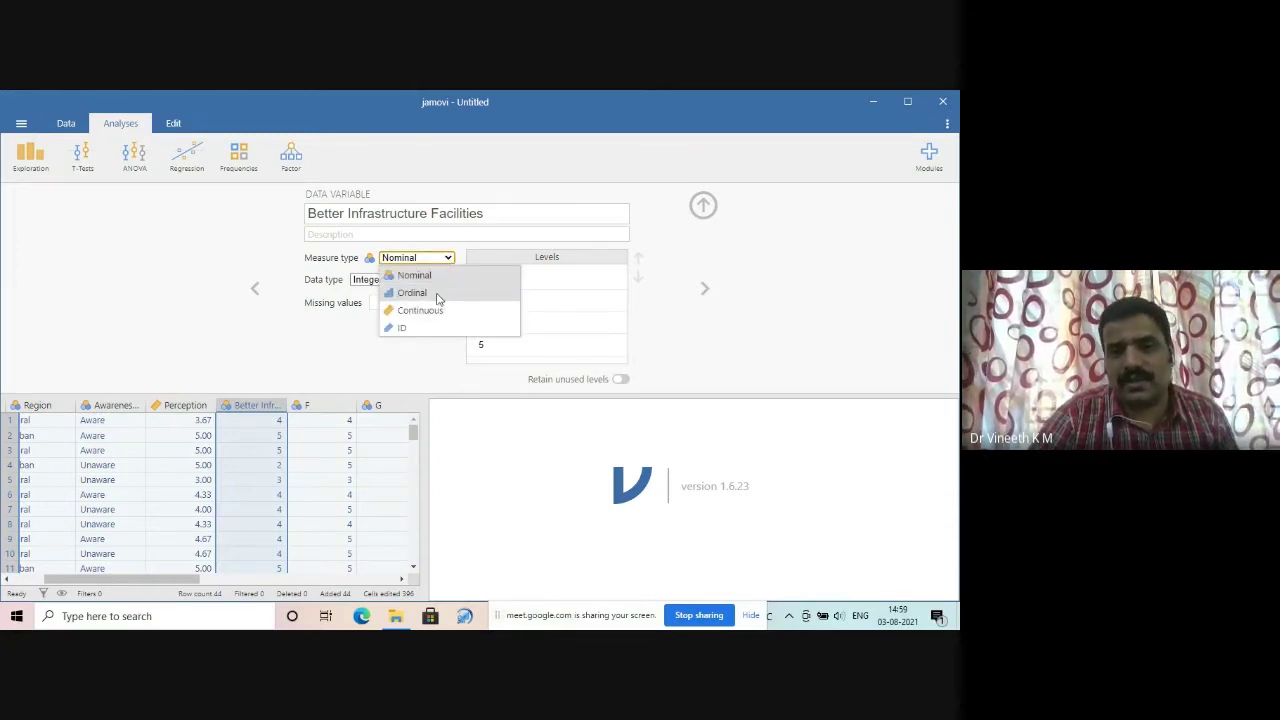
click(437, 295)
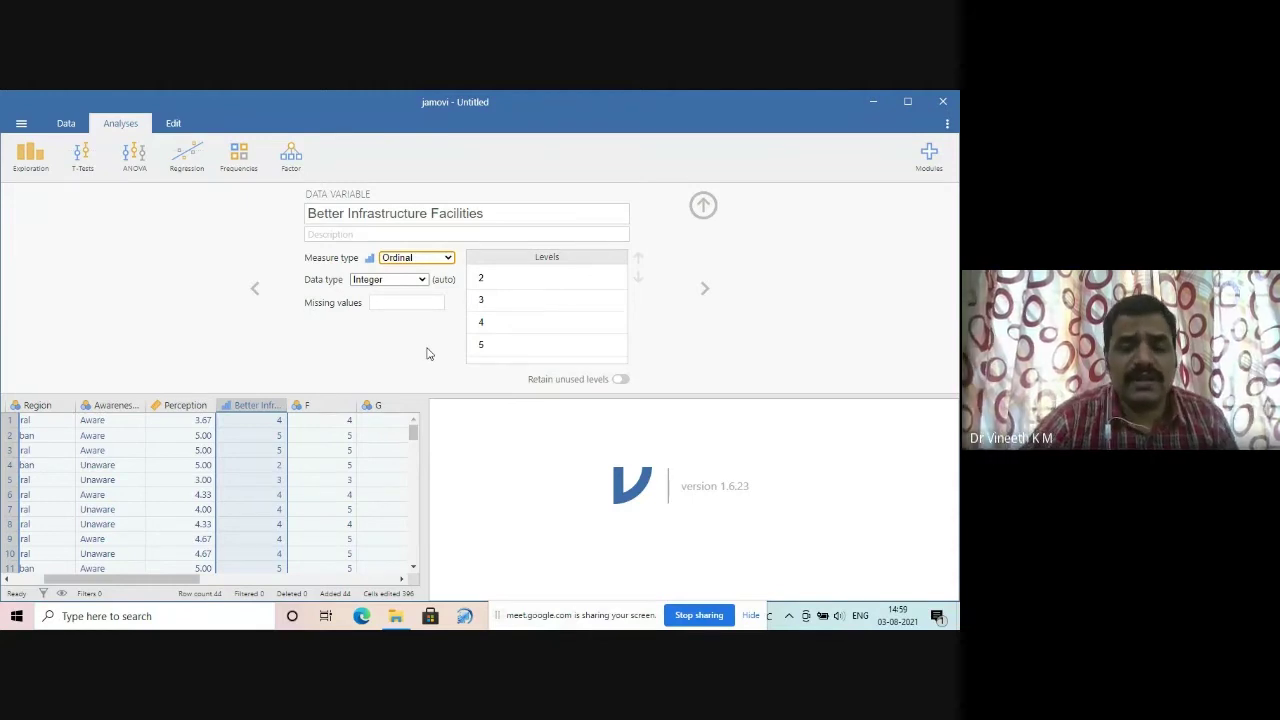
click(441, 260)
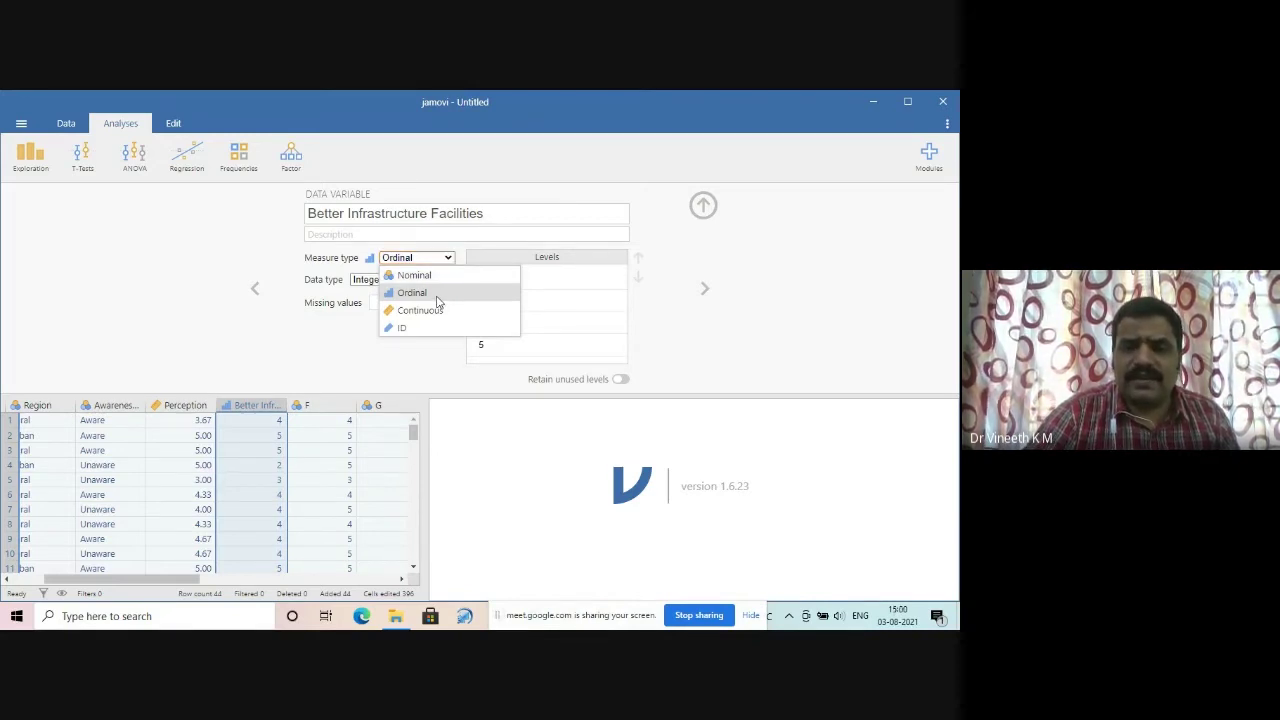
click(437, 302)
Step: Label the Better Infrastructure Facilities levels: 5 as Most Important, 4 as Important, 3 as Neutral and 2 as Not Important
click(484, 344)
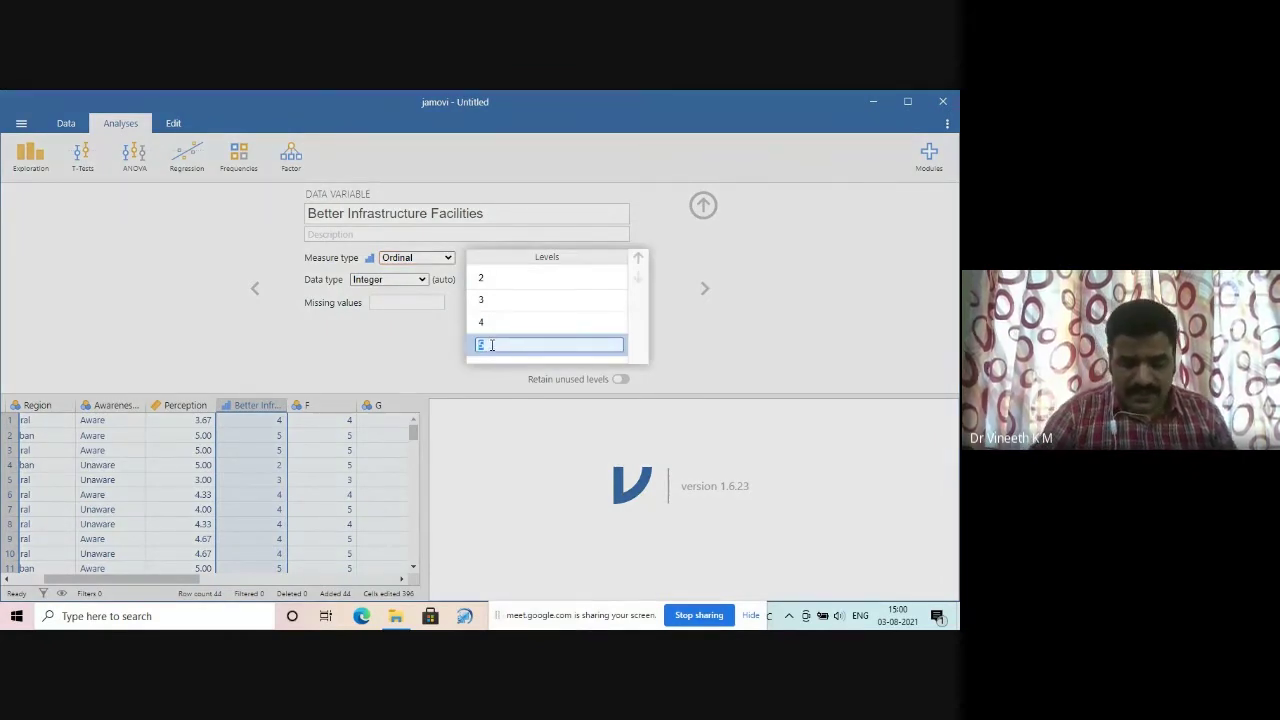
text(Most Importan)
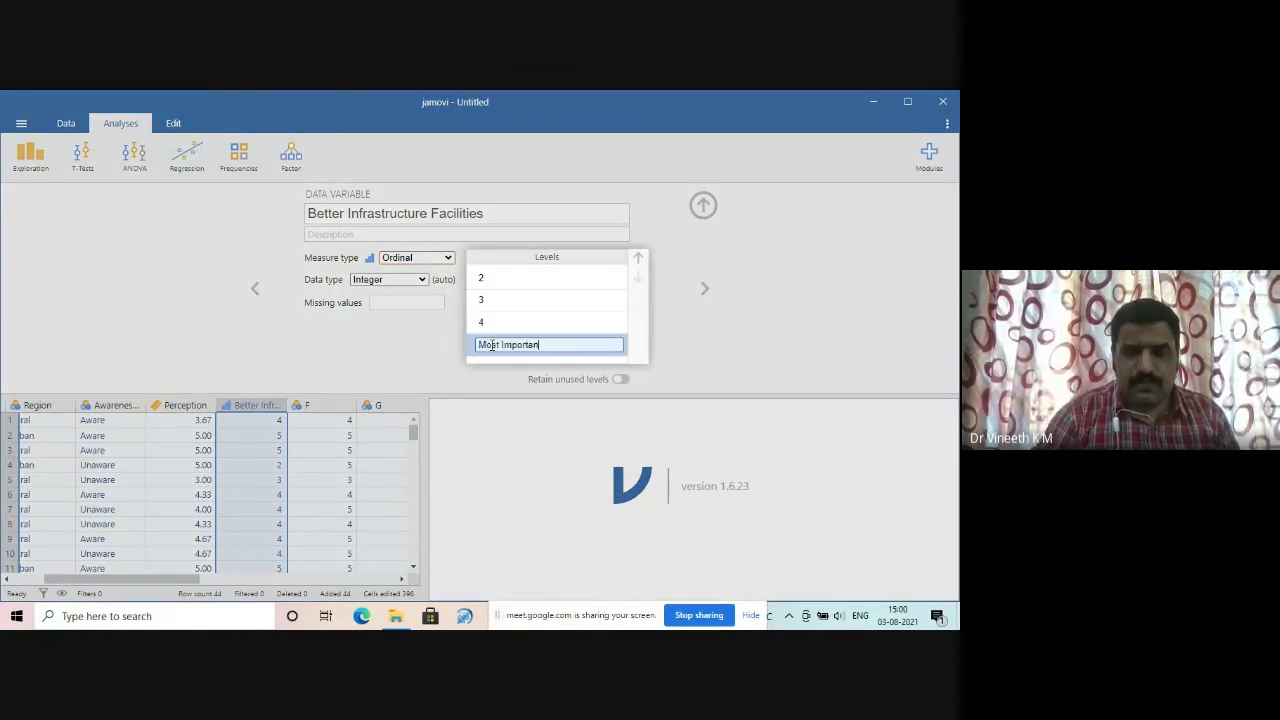
text(t)
click(502, 323)
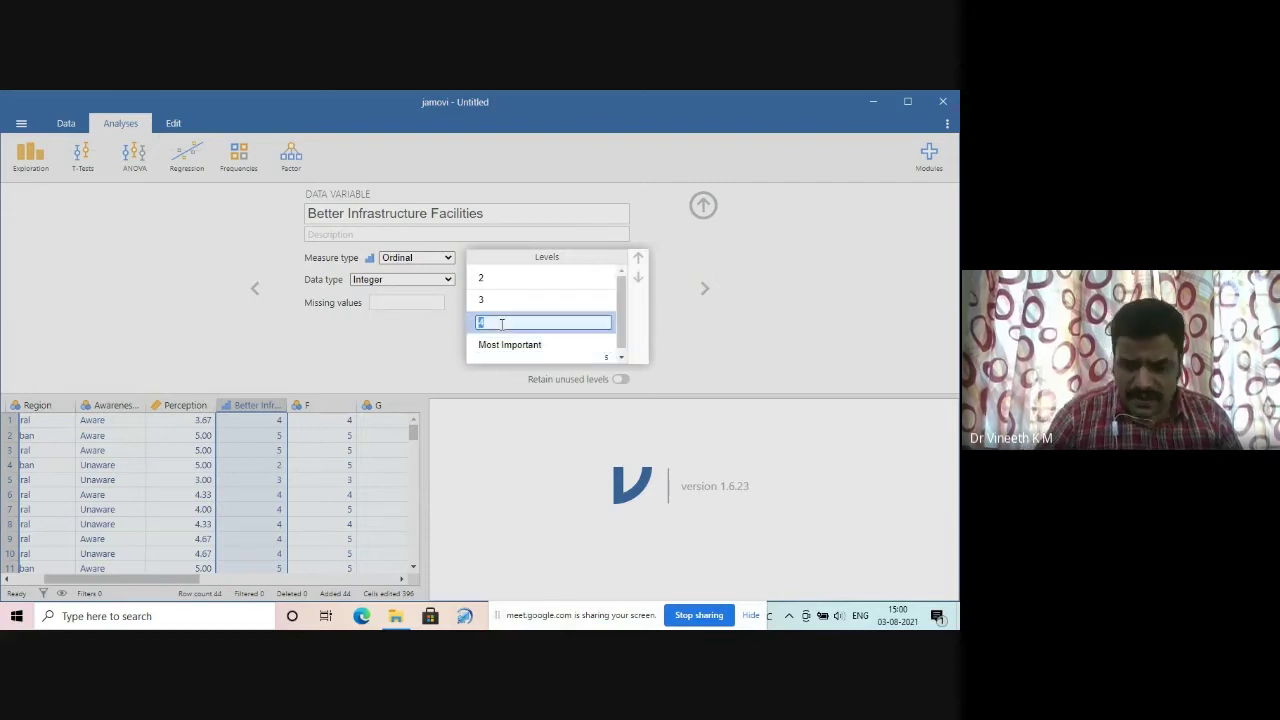
text(Important)
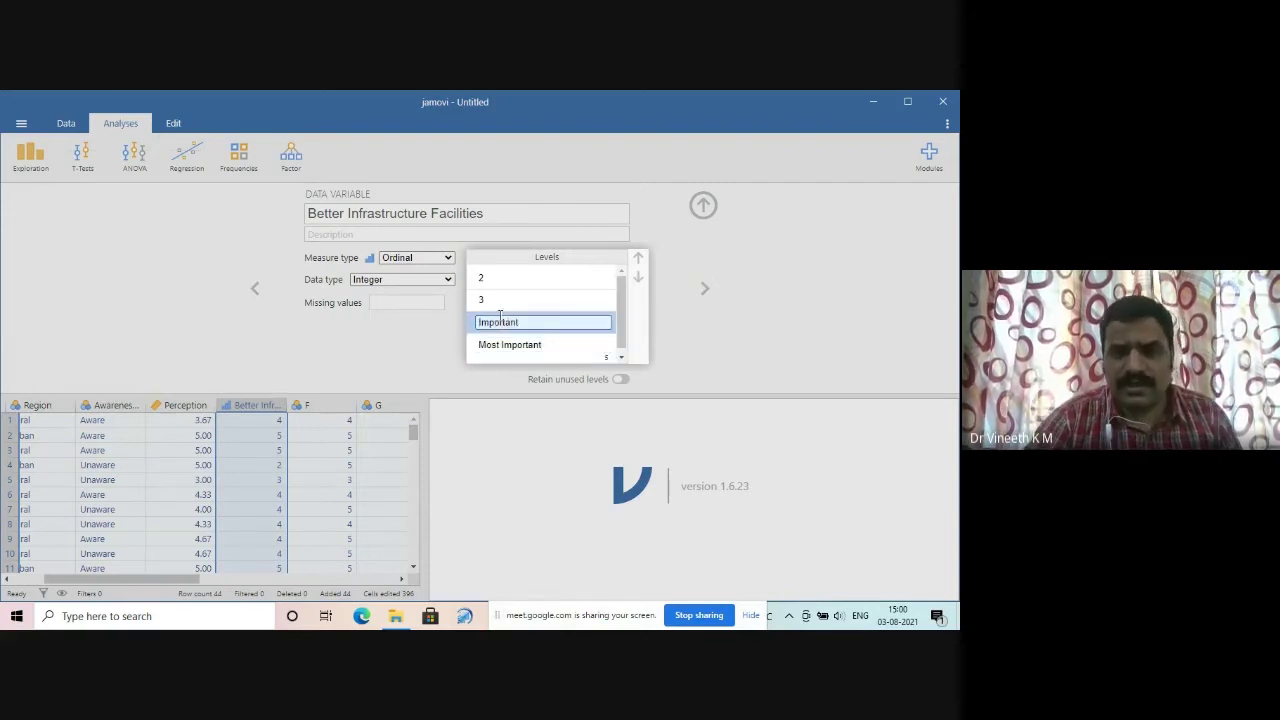
click(500, 299)
text(N)
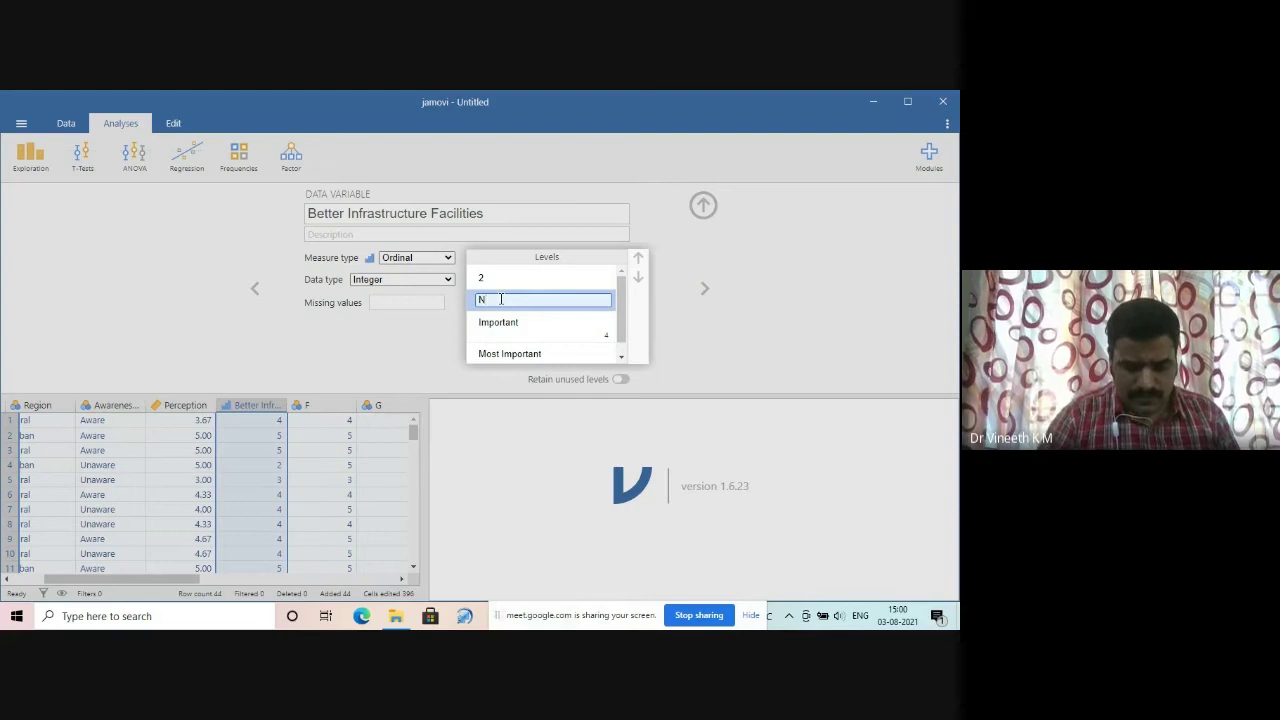
text(eutral)
click(502, 279)
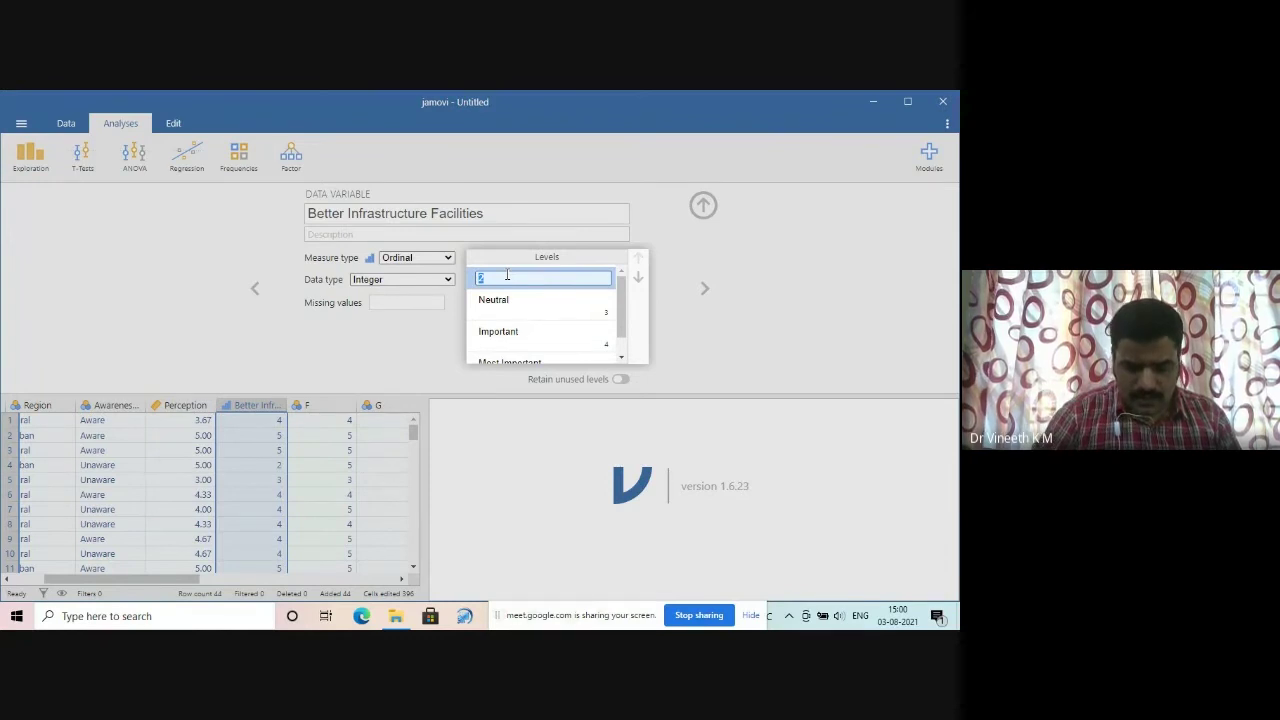
text(Not Important)
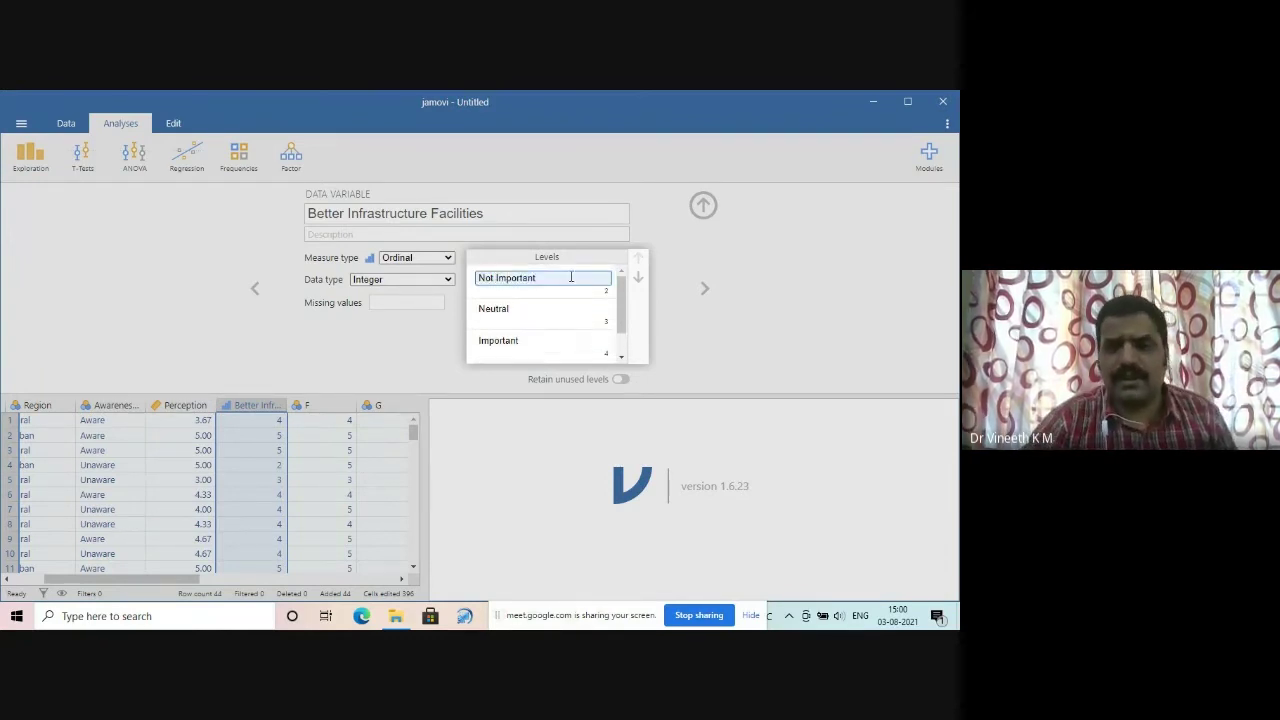
click(620, 300)
mouse_move(628, 315)
mouse_down()
mouse_move(631, 337)
mouse_move(626, 288)
mouse_move(626, 300)
mouse_up()
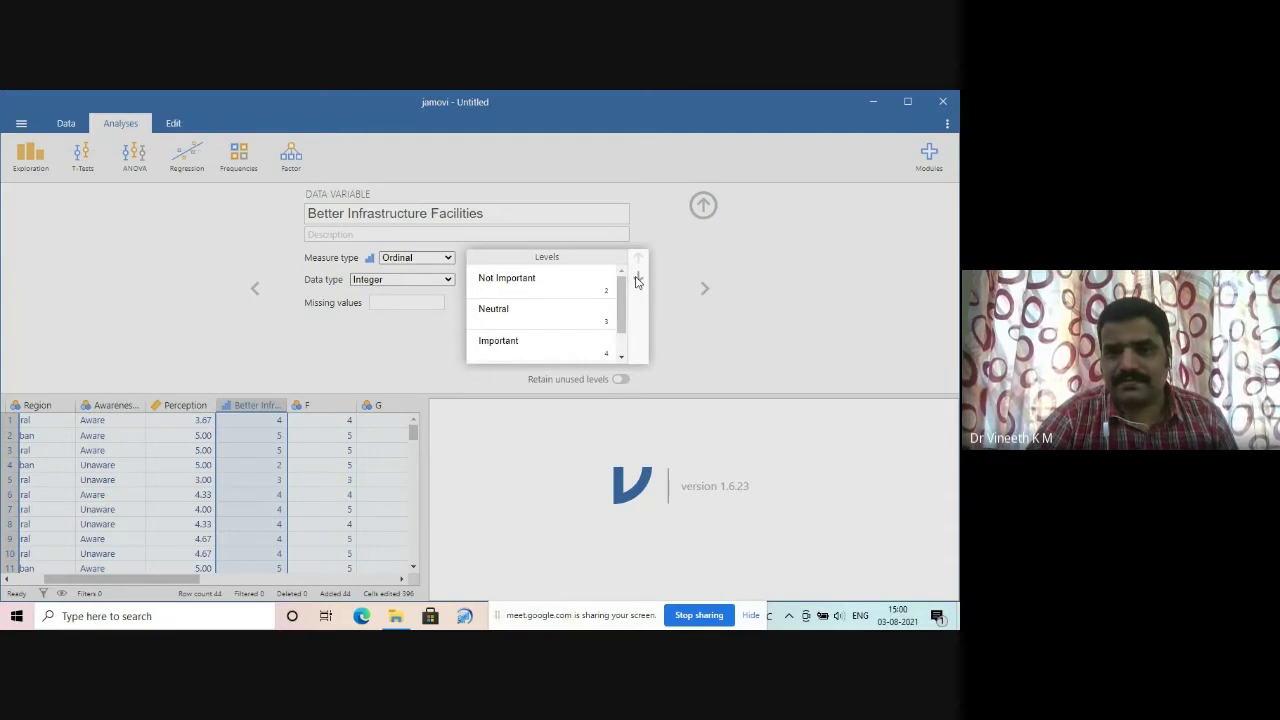
click(636, 281)
click(638, 258)
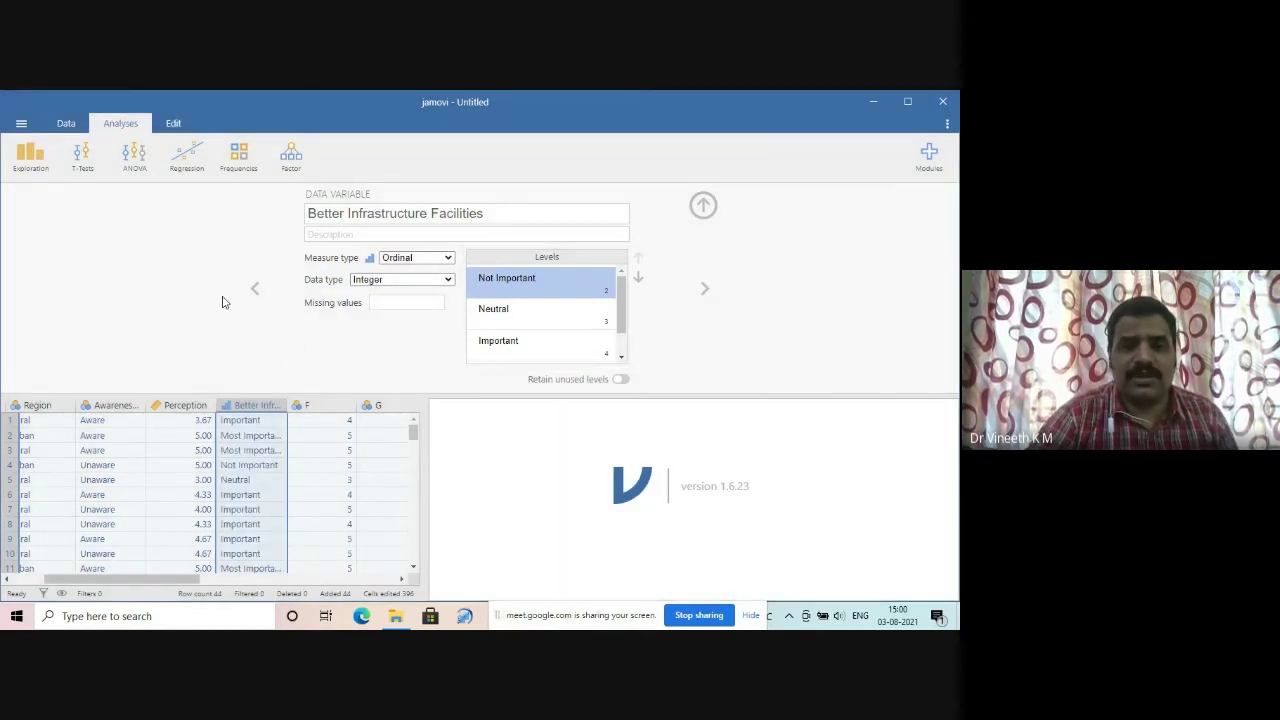
Step: Rename data variable F as Better Academic Performance of Students
click(316, 406)
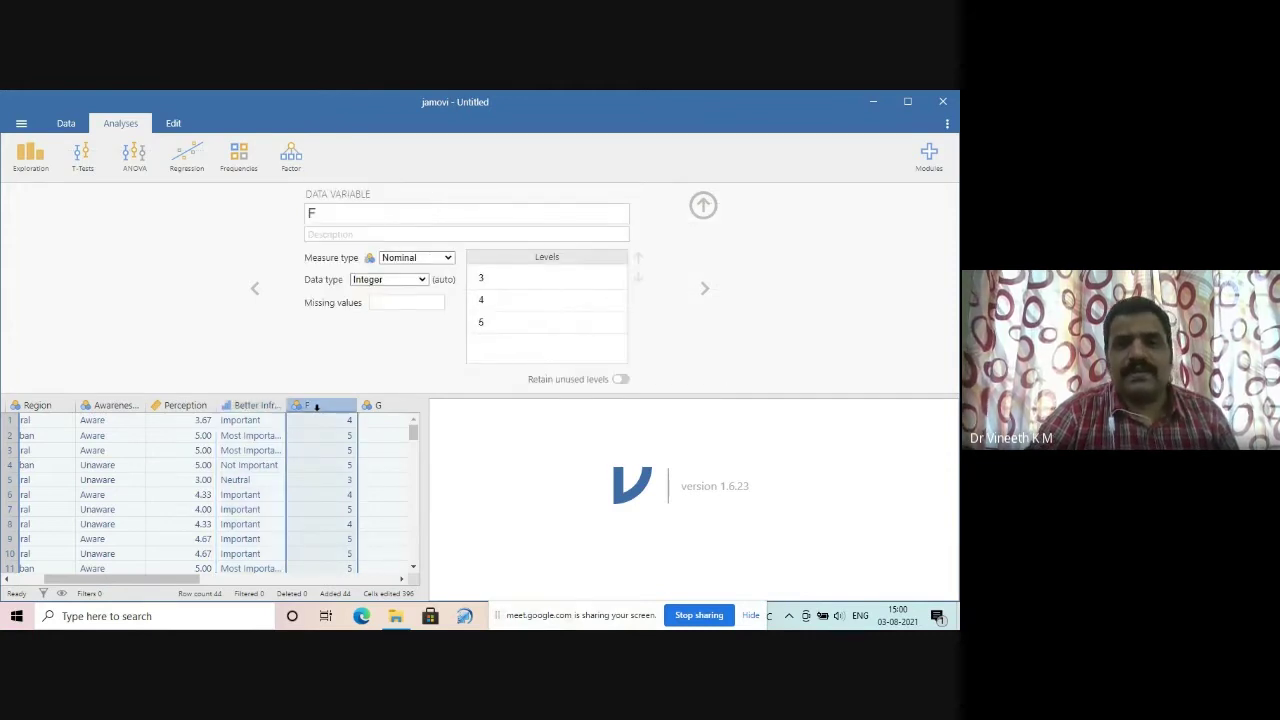
click(326, 213)
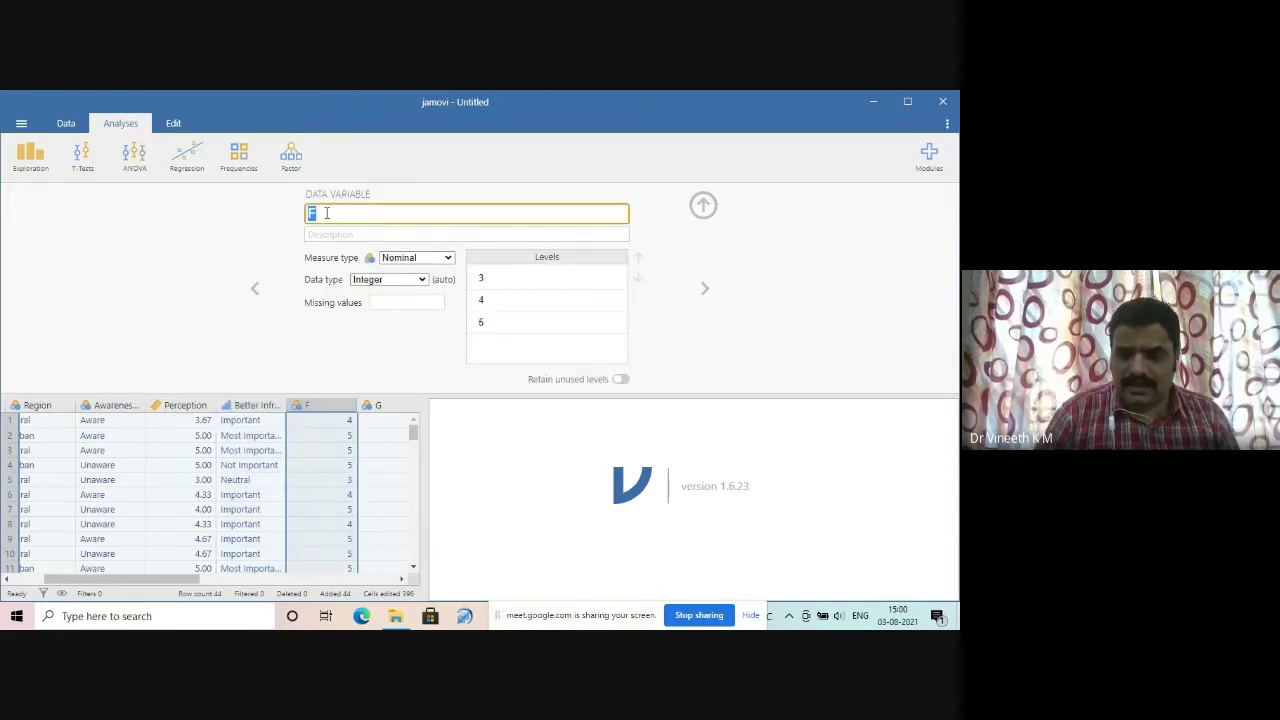
text(Better )
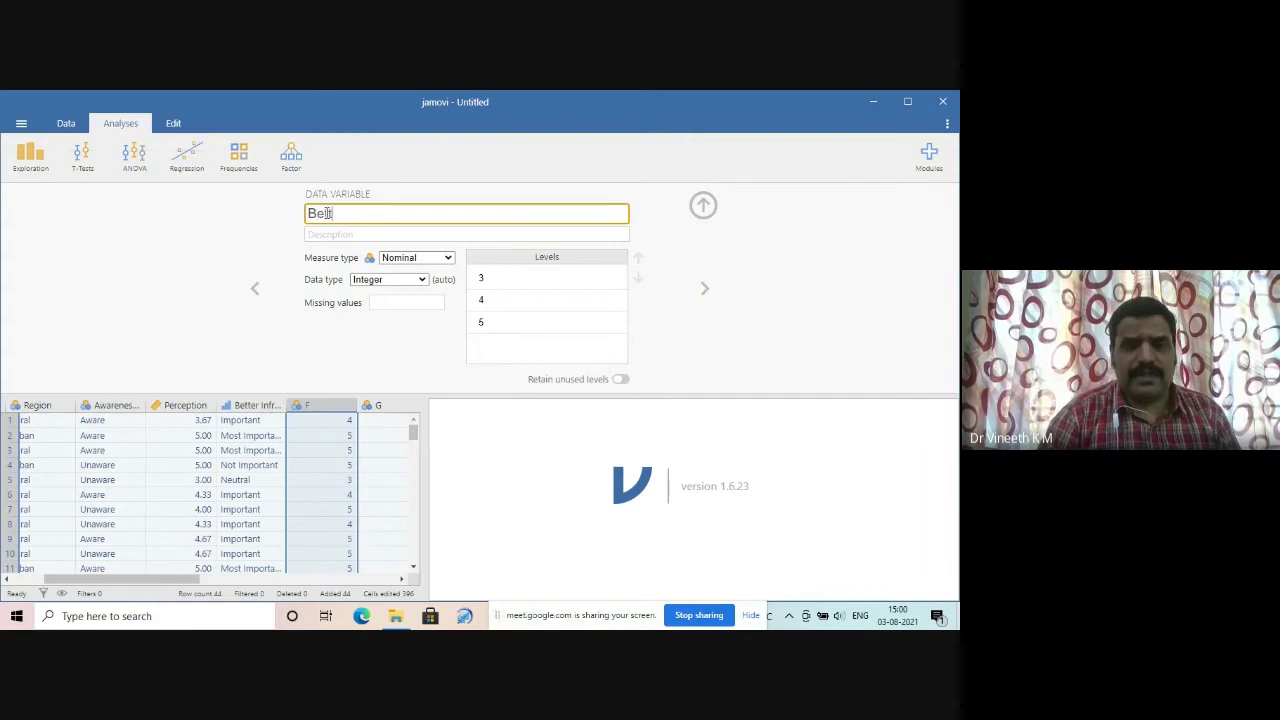
text(Academ)
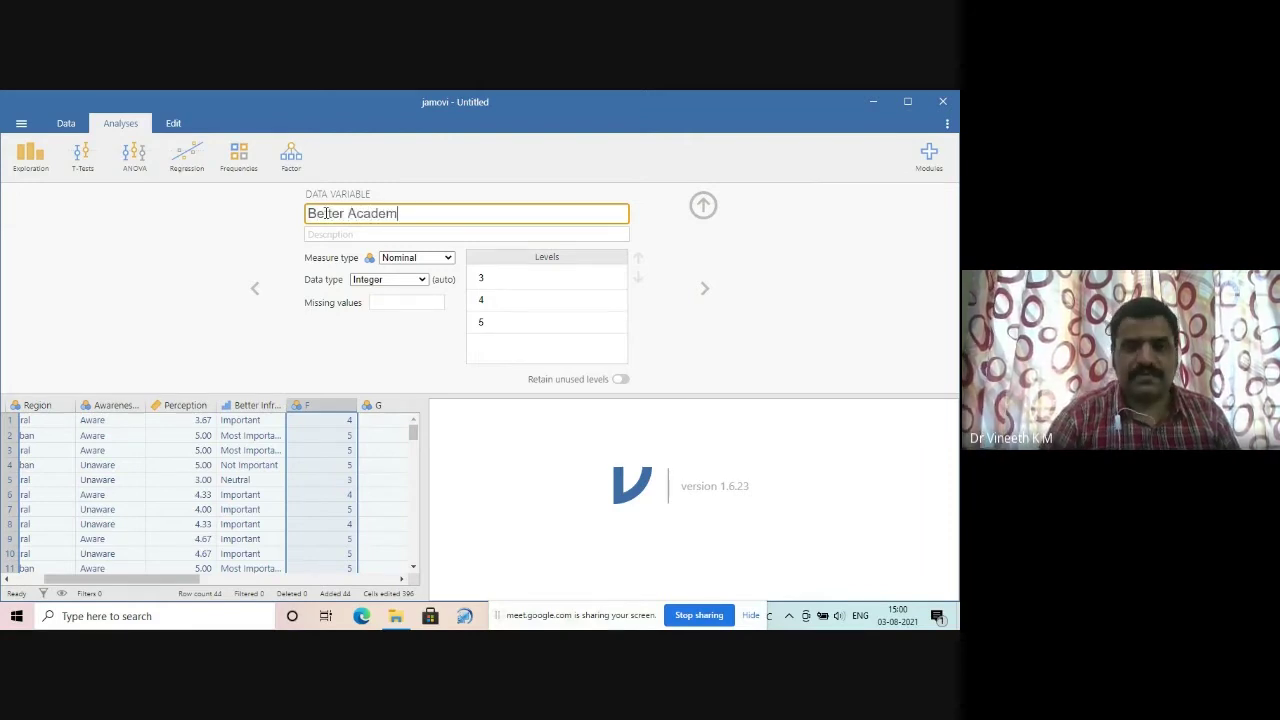
text(ic Perfor)
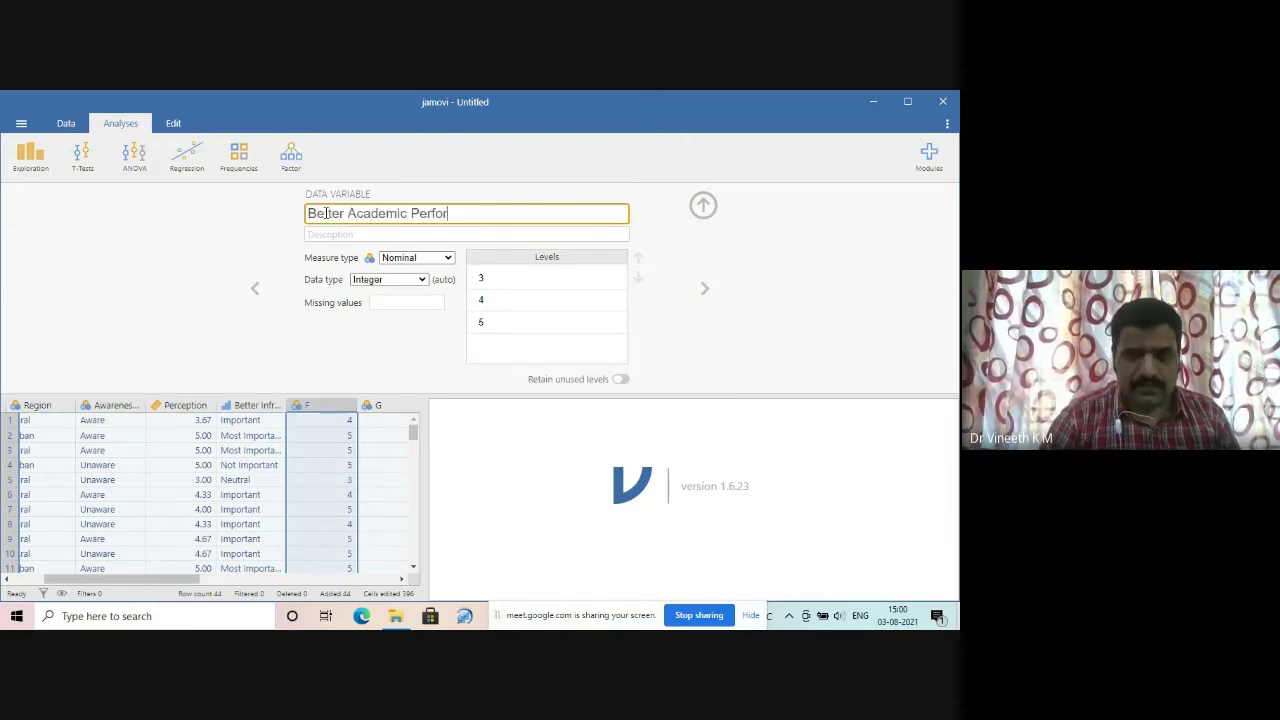
text(mance of S)
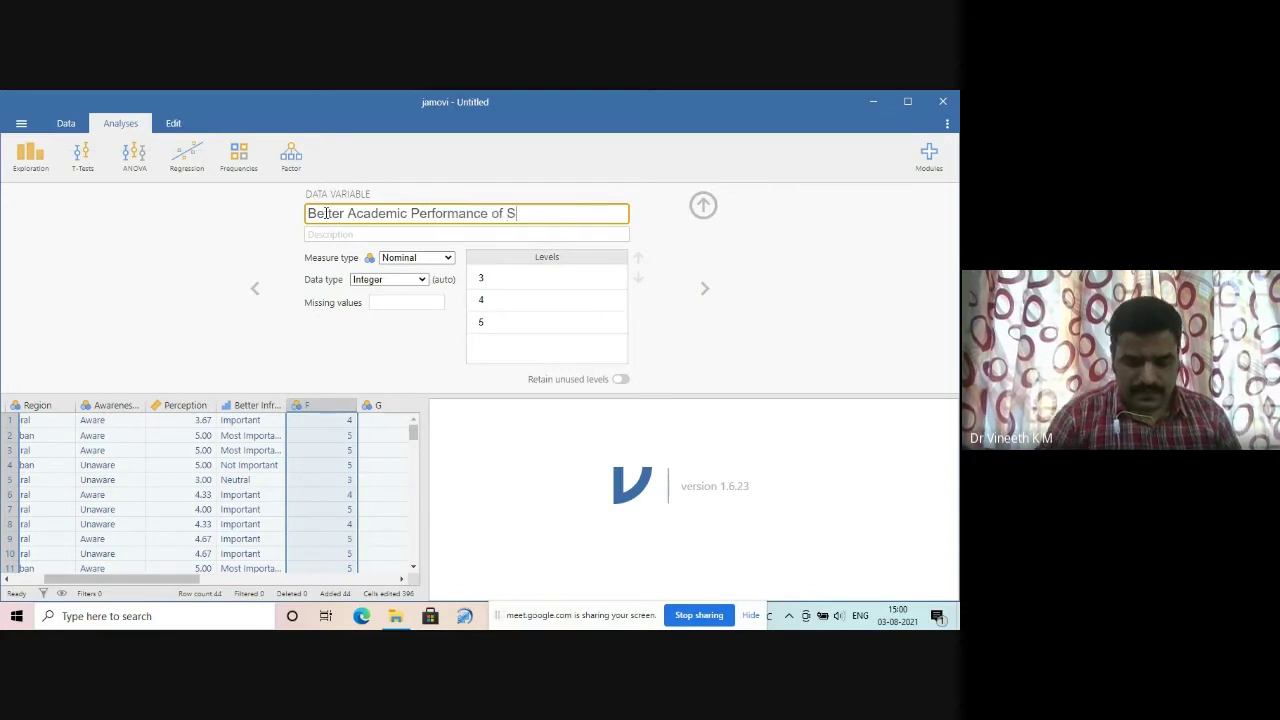
text(tudents)
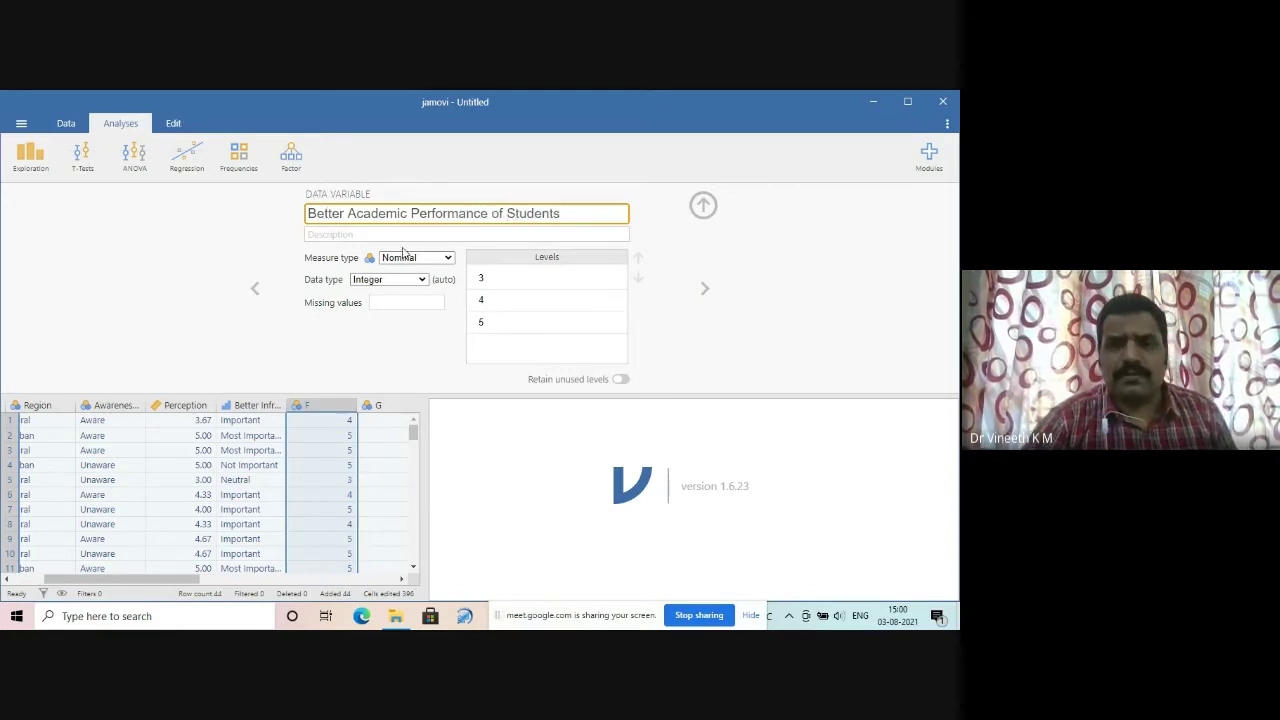
Step: Label the Better Academic Performance of Students levels: 5 as Most Important, 4 as Important and 3 as Neutral
click(528, 321)
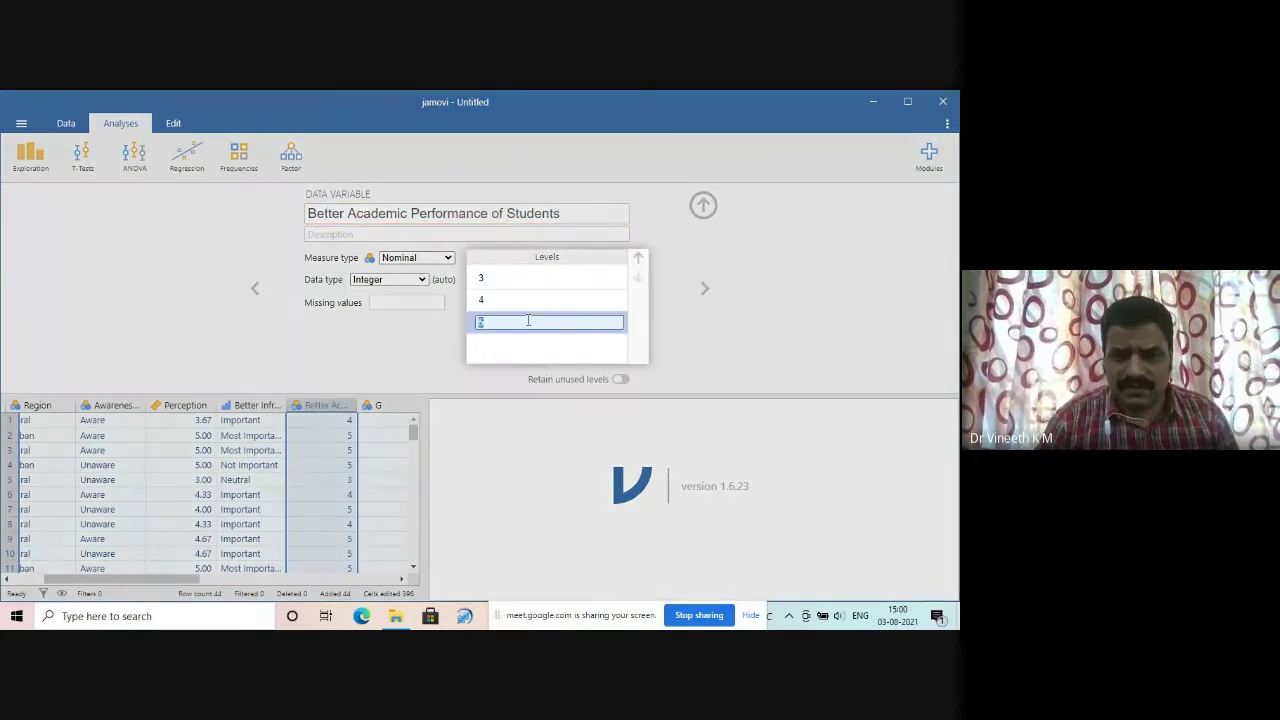
text(Most Impor)
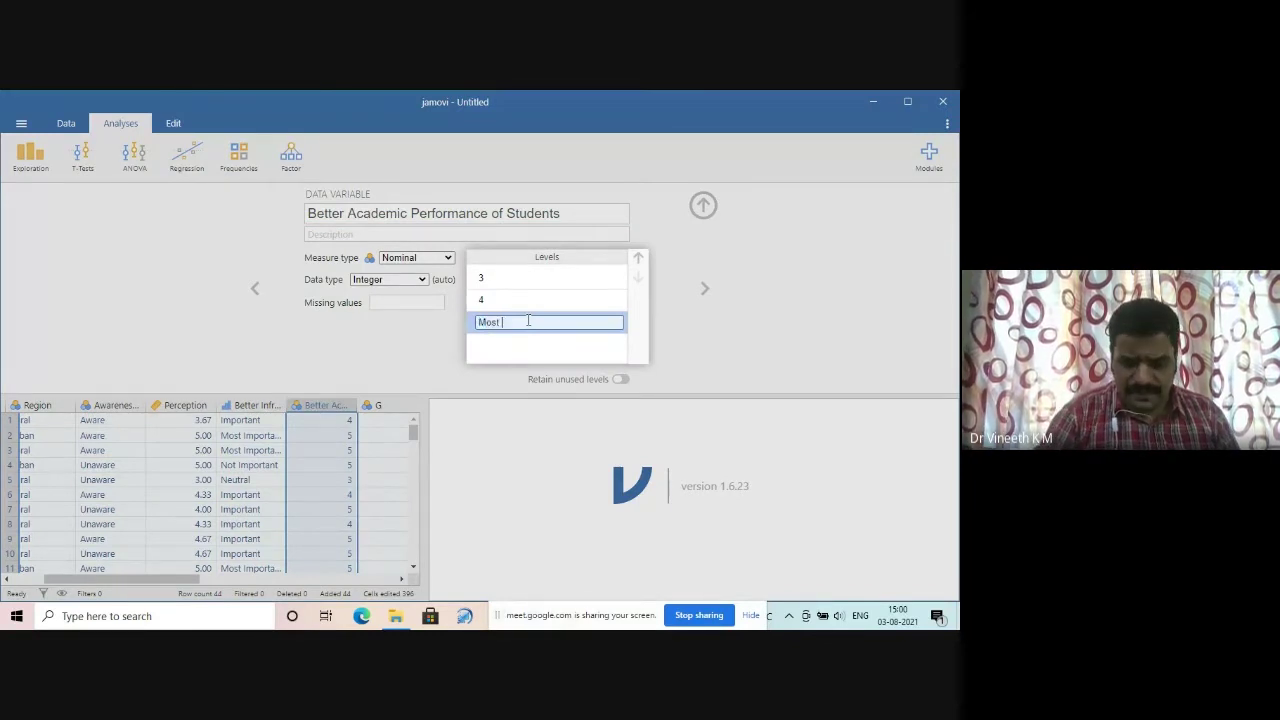
text(tant)
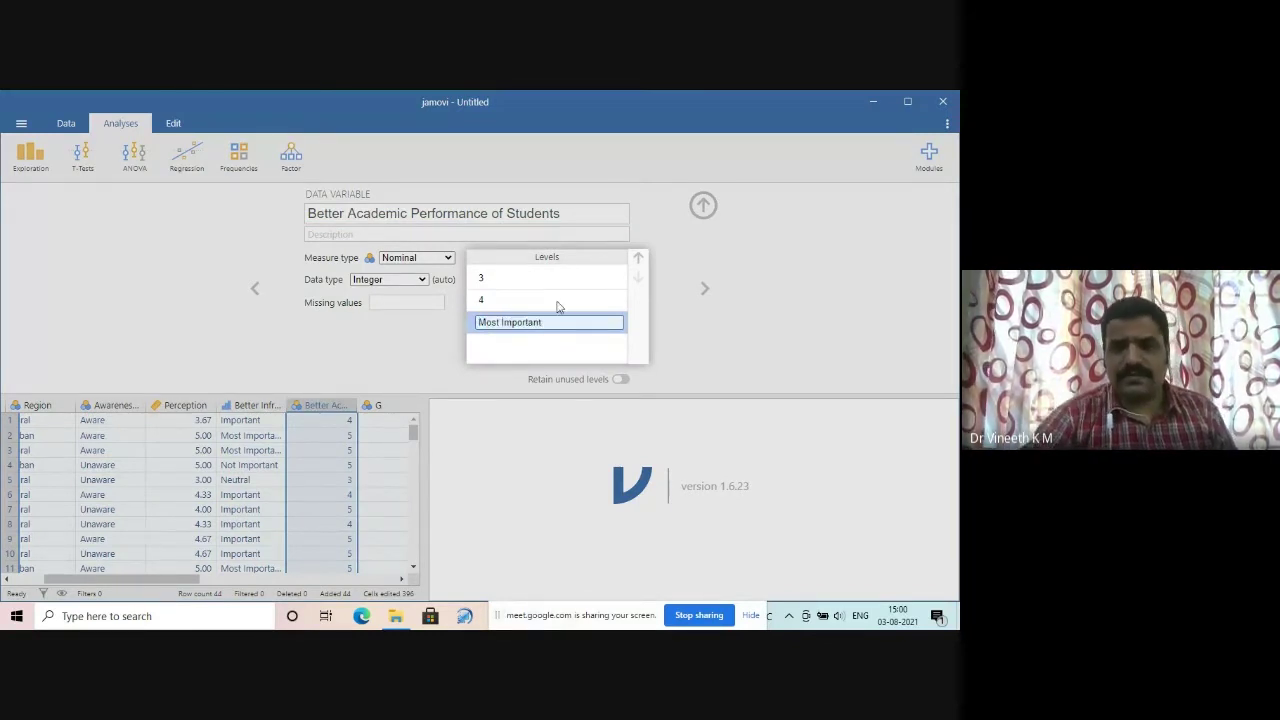
click(502, 300)
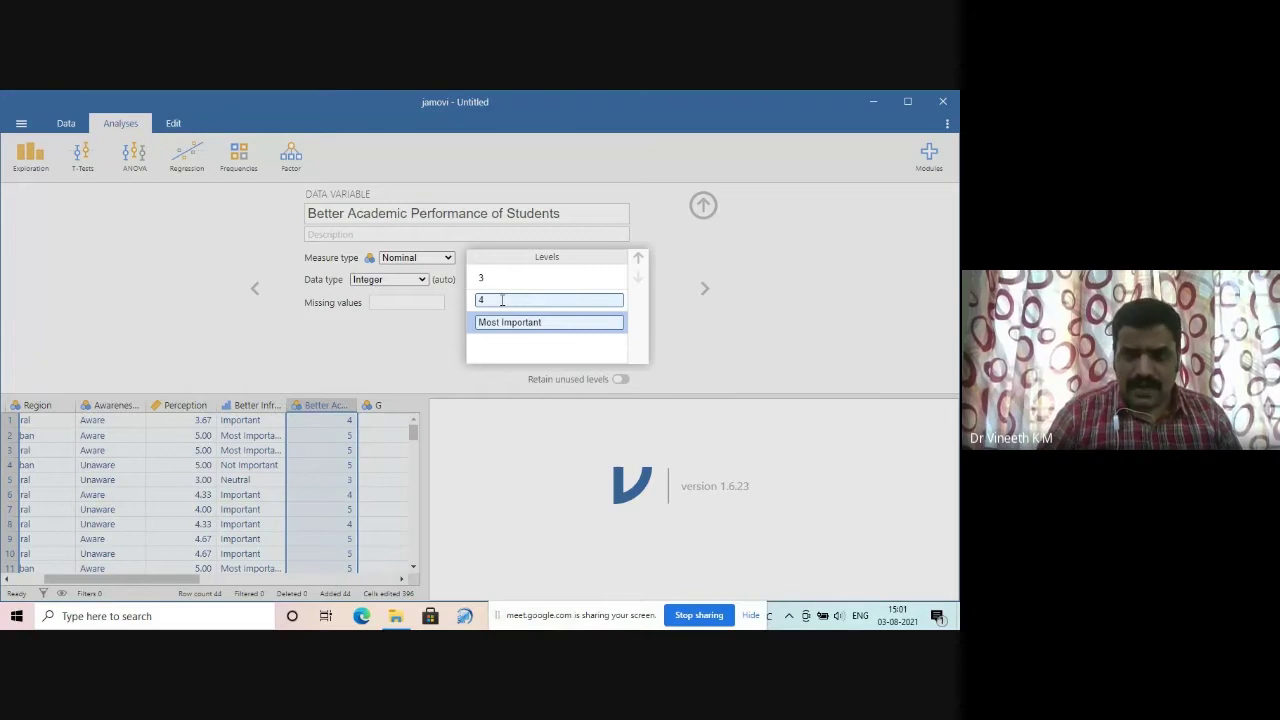
text(Importan)
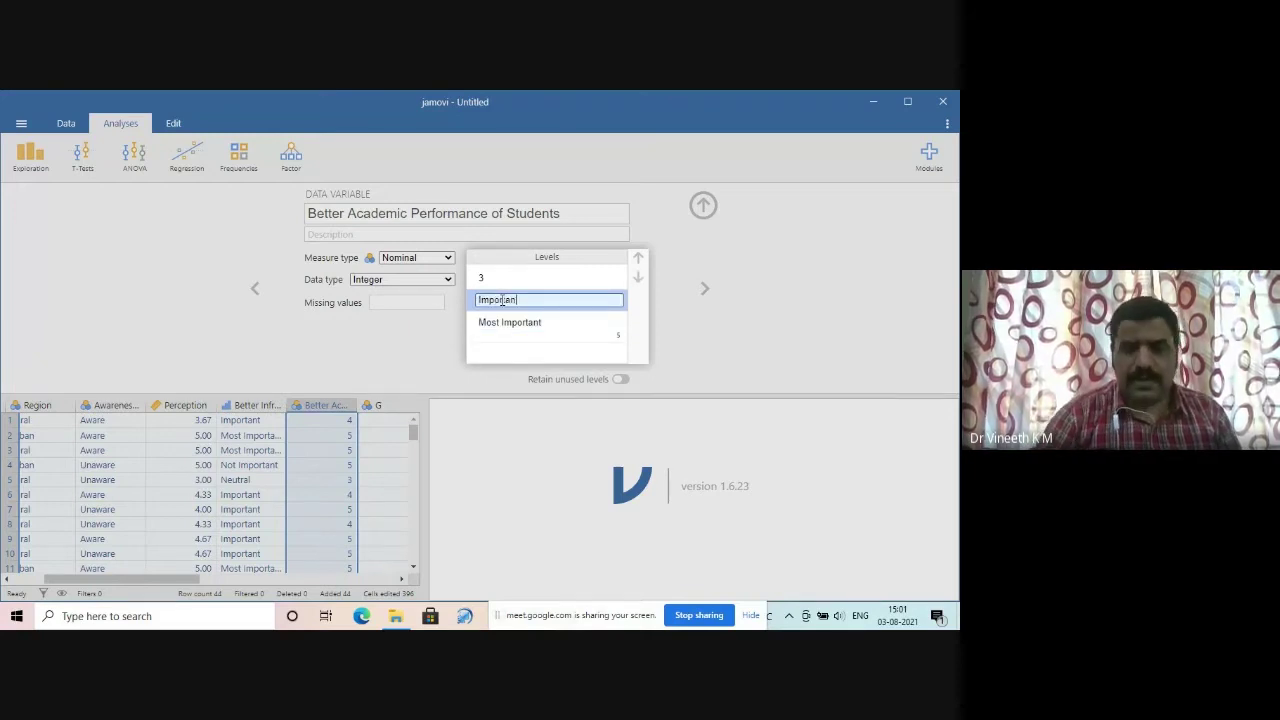
text(t)
click(509, 277)
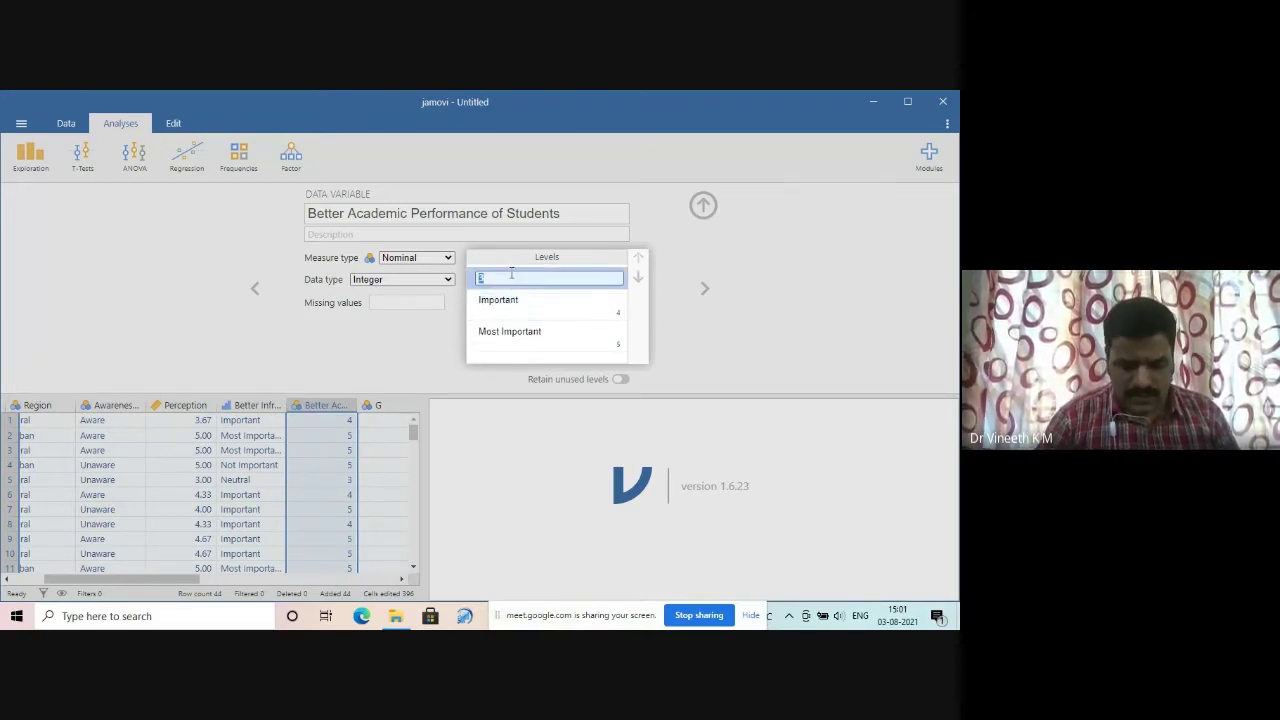
text(Neutral)
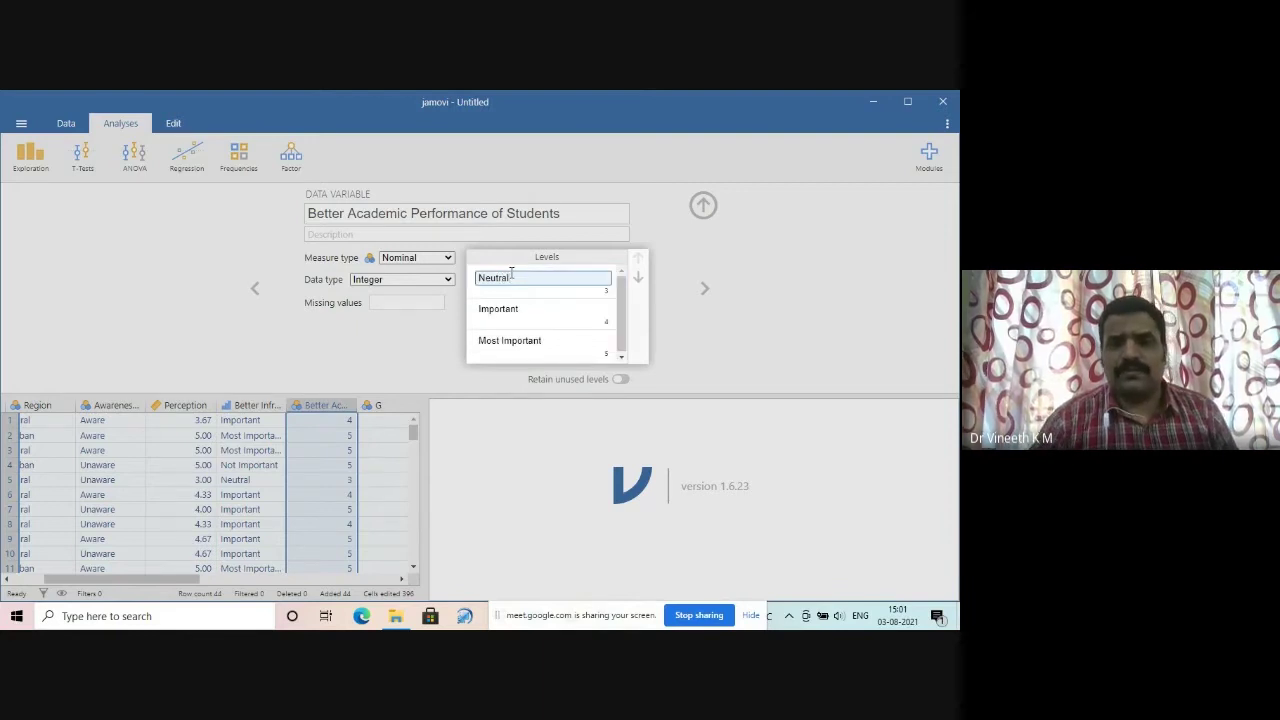
key(Return)
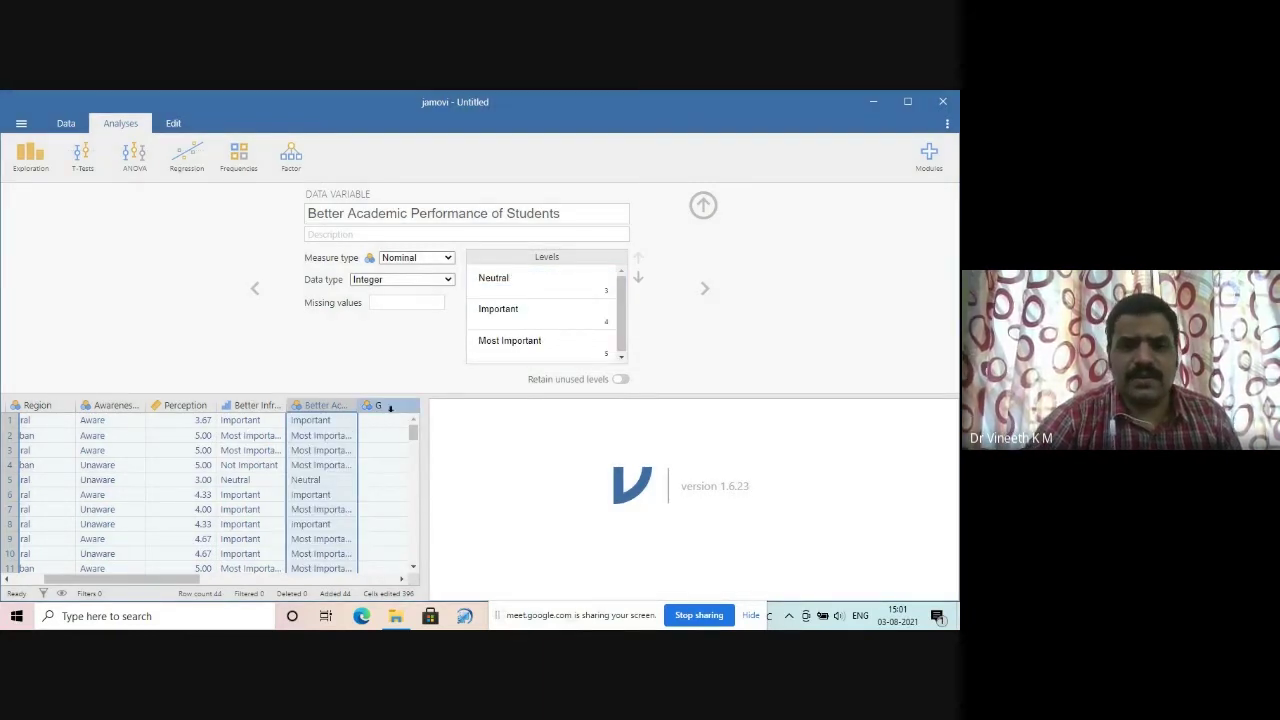
Step: Rename data variable G as Better Academic Performance of Teachers
click(390, 406)
click(358, 211)
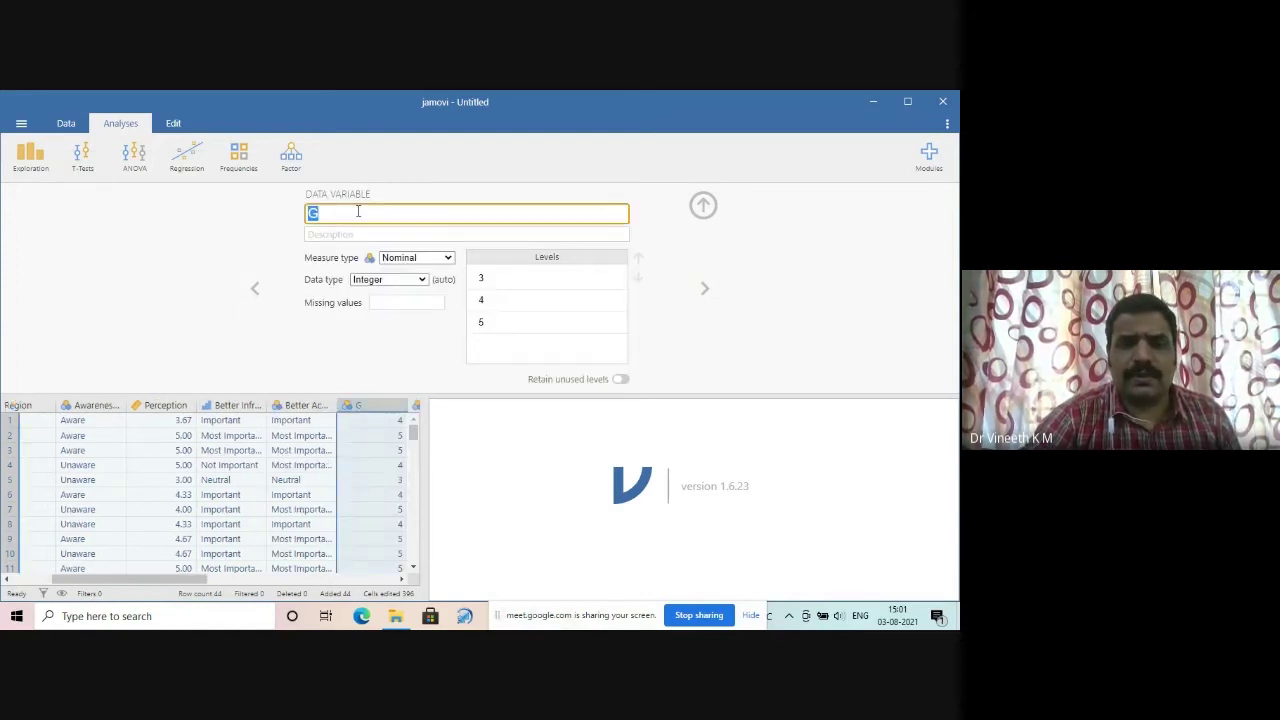
text(Better )
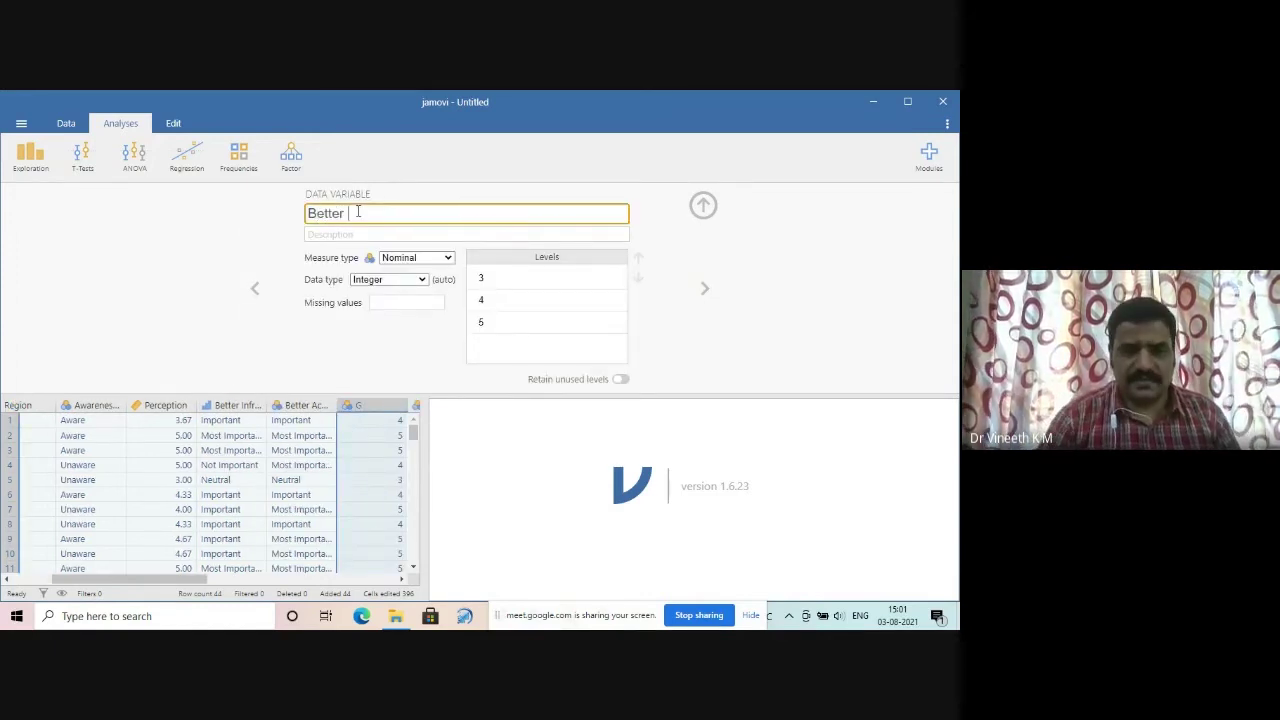
text(Academic )
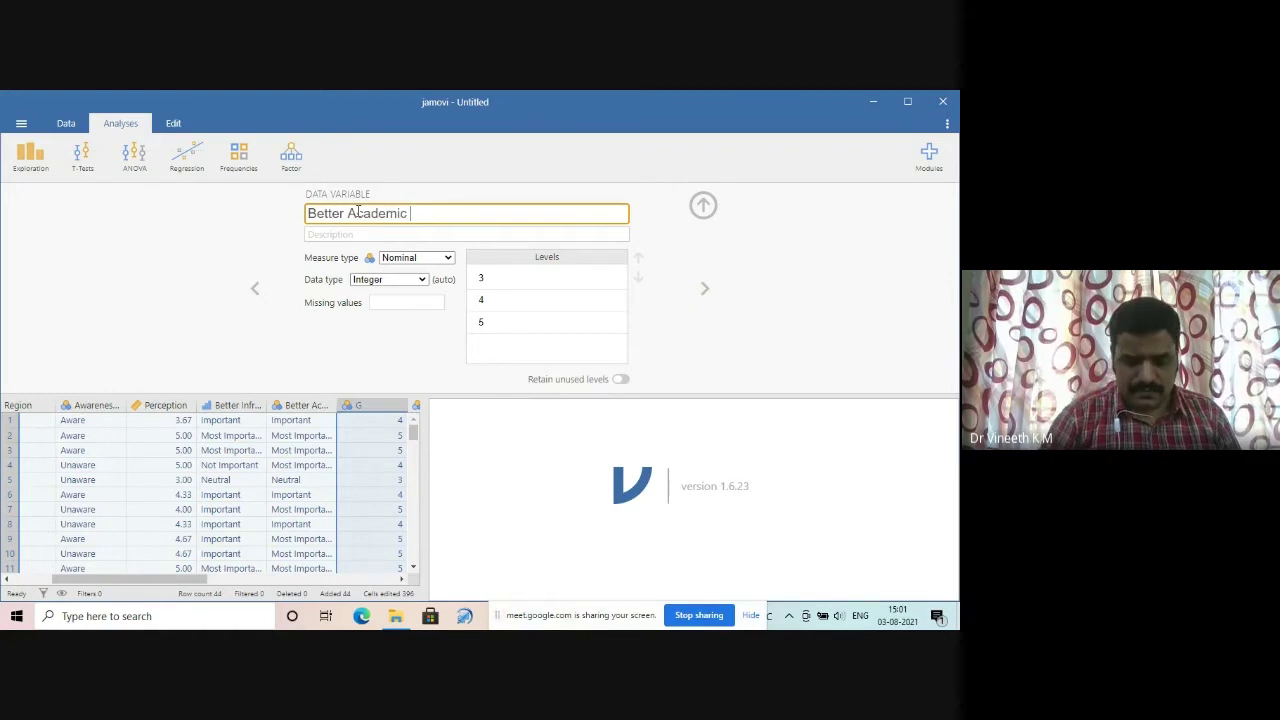
text(Performa)
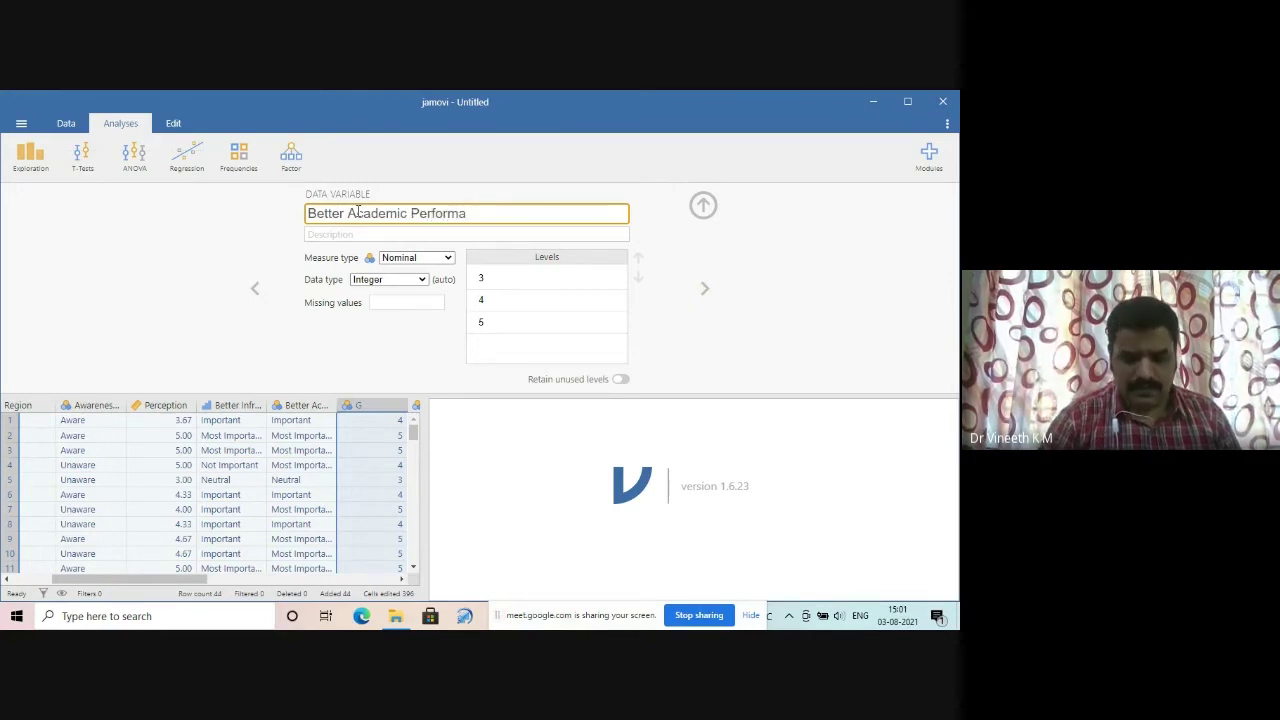
text(nce of Te)
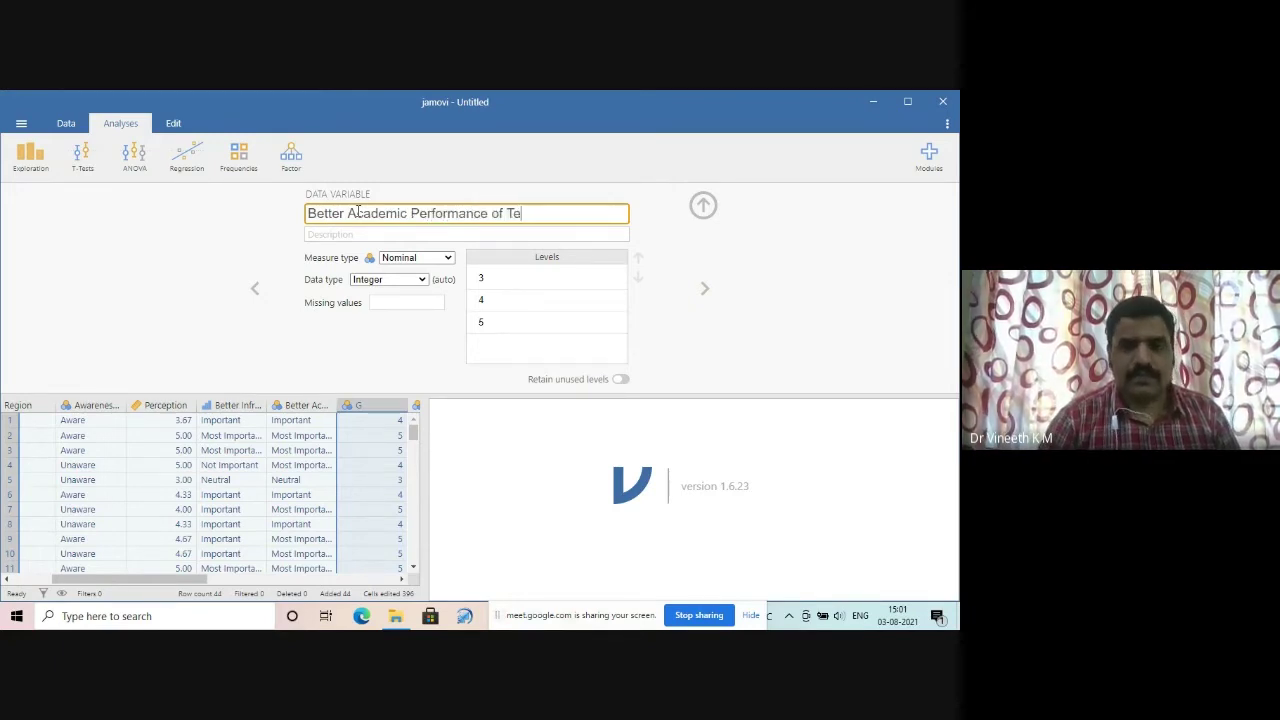
text(achers)
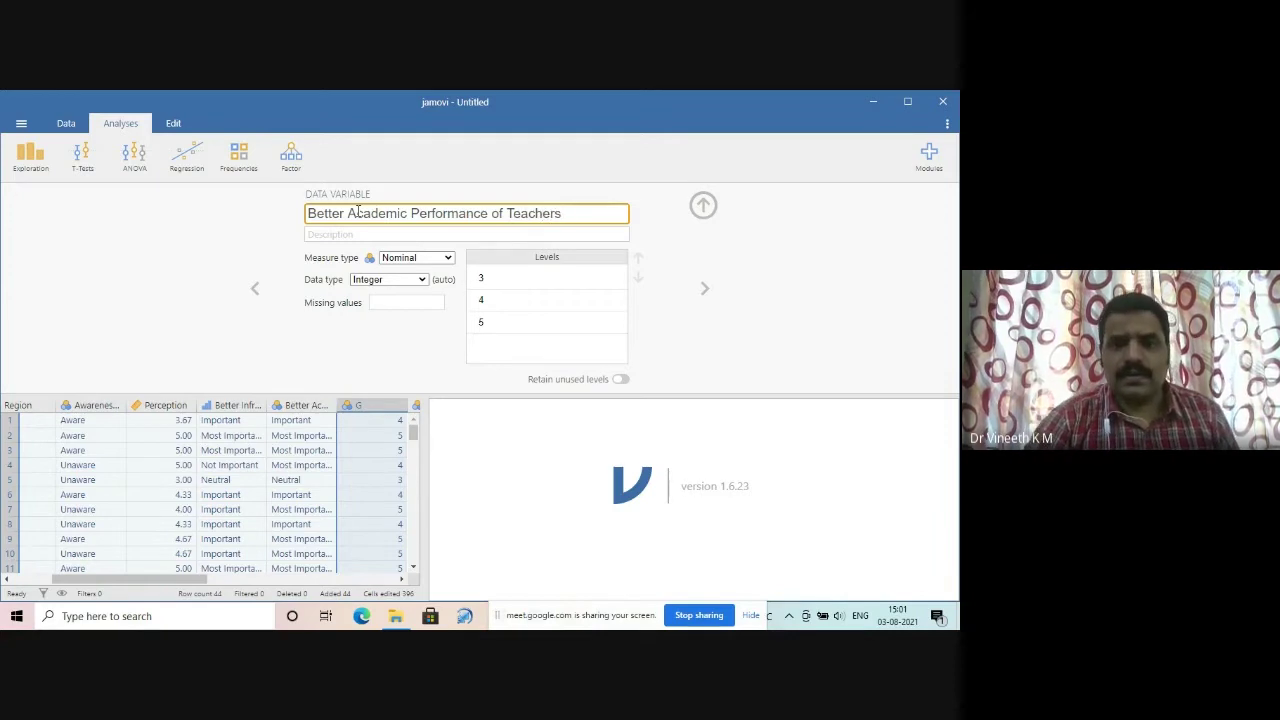
Step: Label the Better Academic Performance of Teachers levels: 5 as Most Important, 4 as Important and 3 as Neutral
click(509, 324)
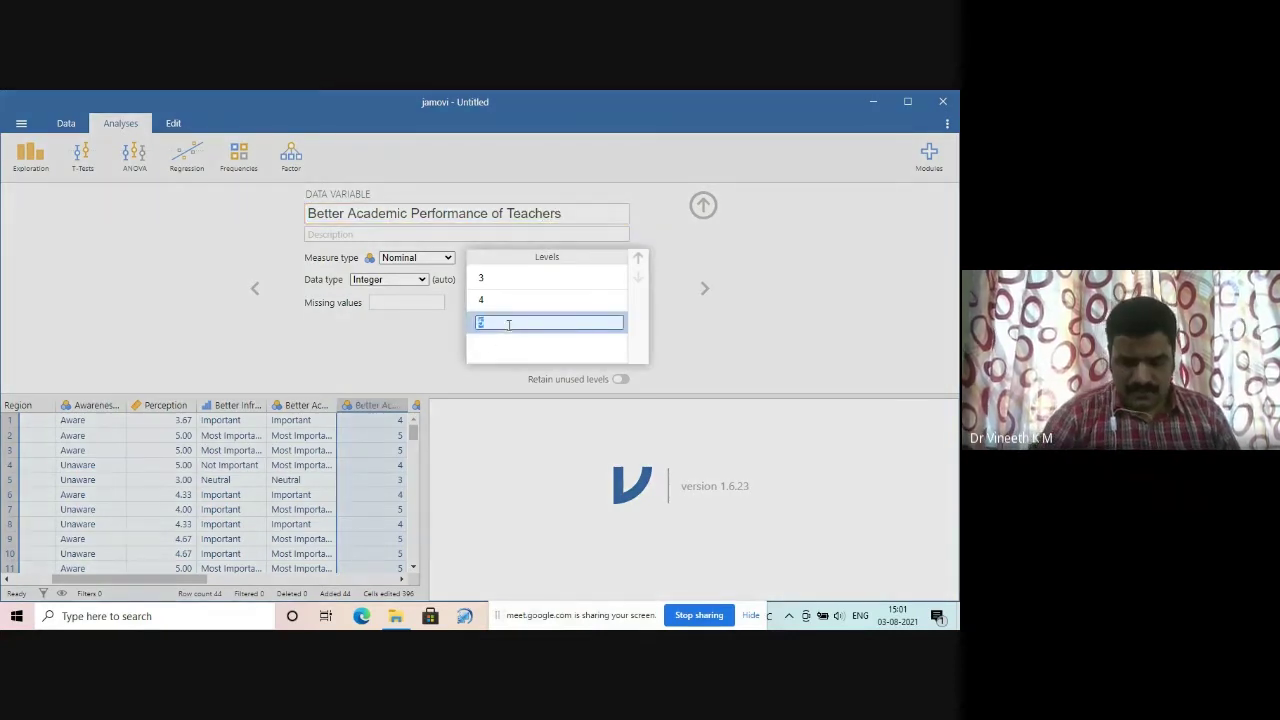
text(Most Importan)
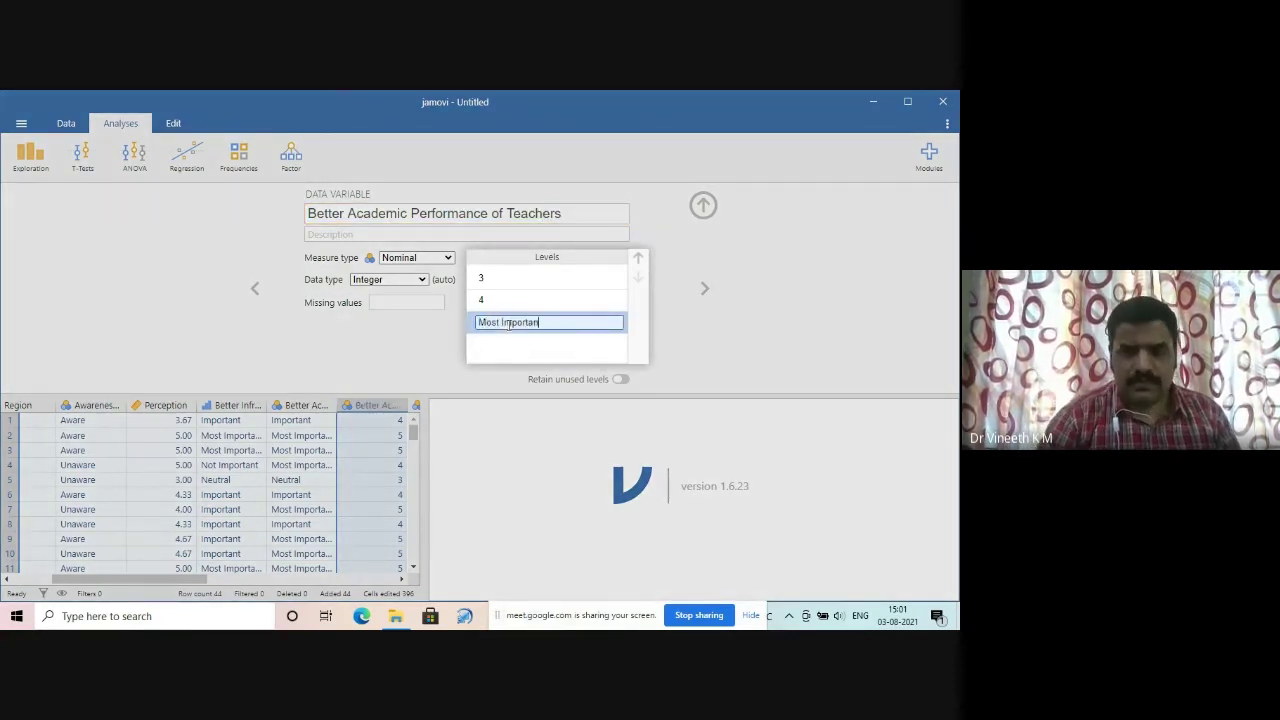
text(t)
click(507, 298)
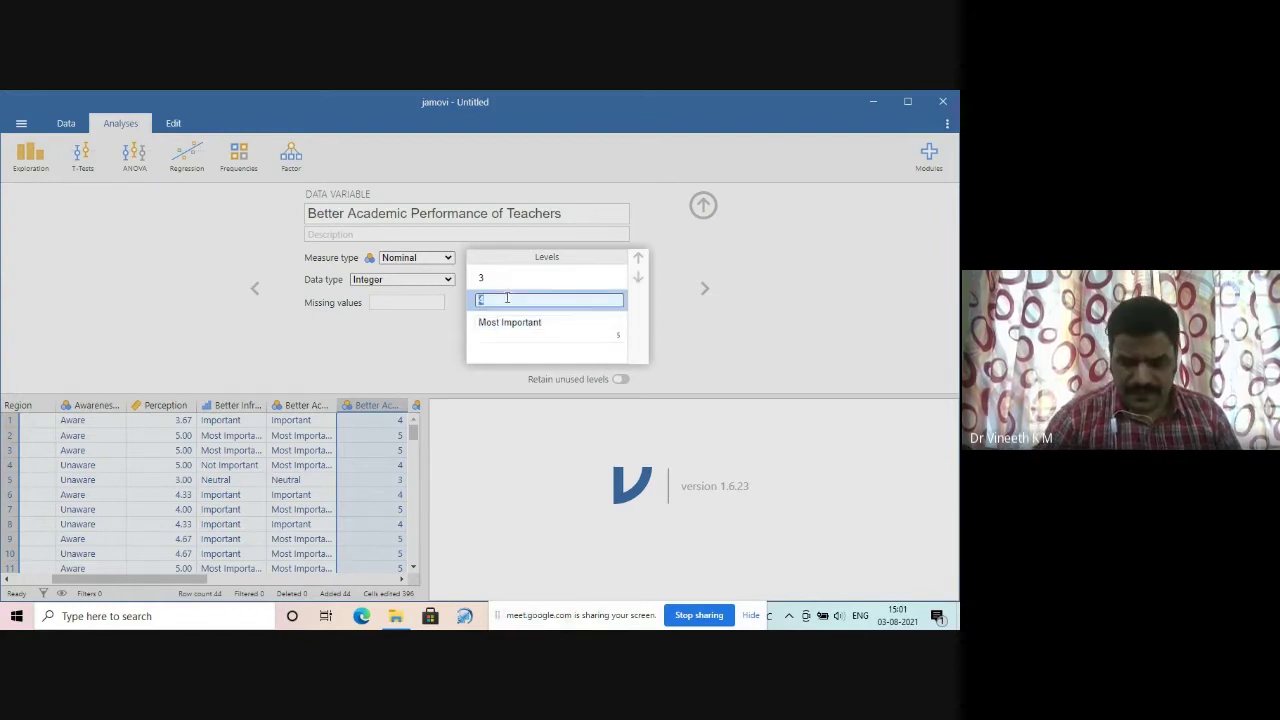
text(Important)
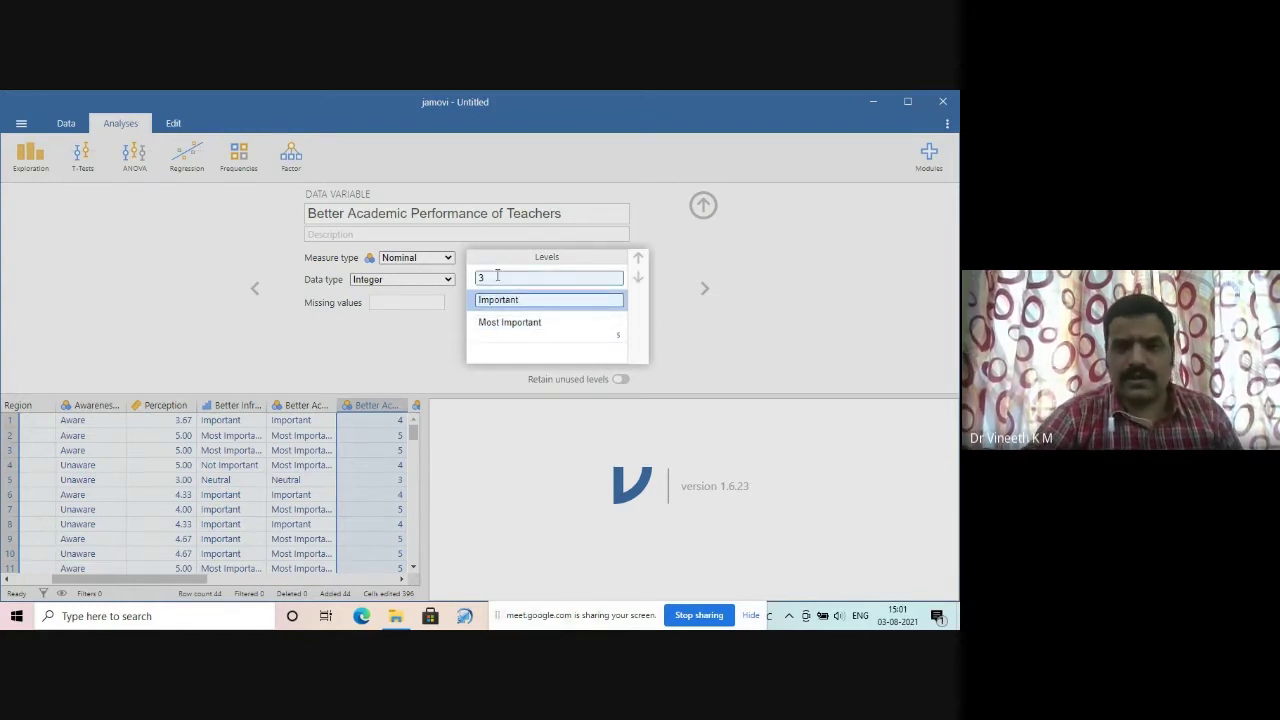
click(497, 277)
text(Neut)
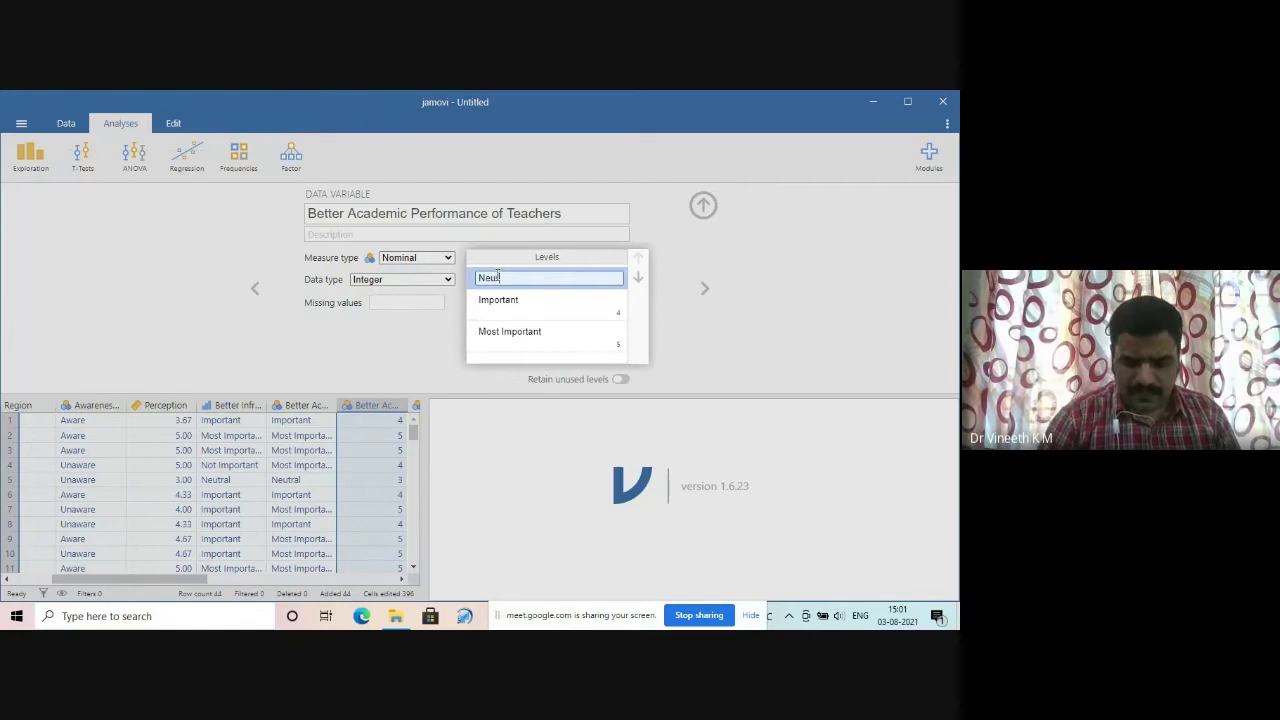
text(ral)
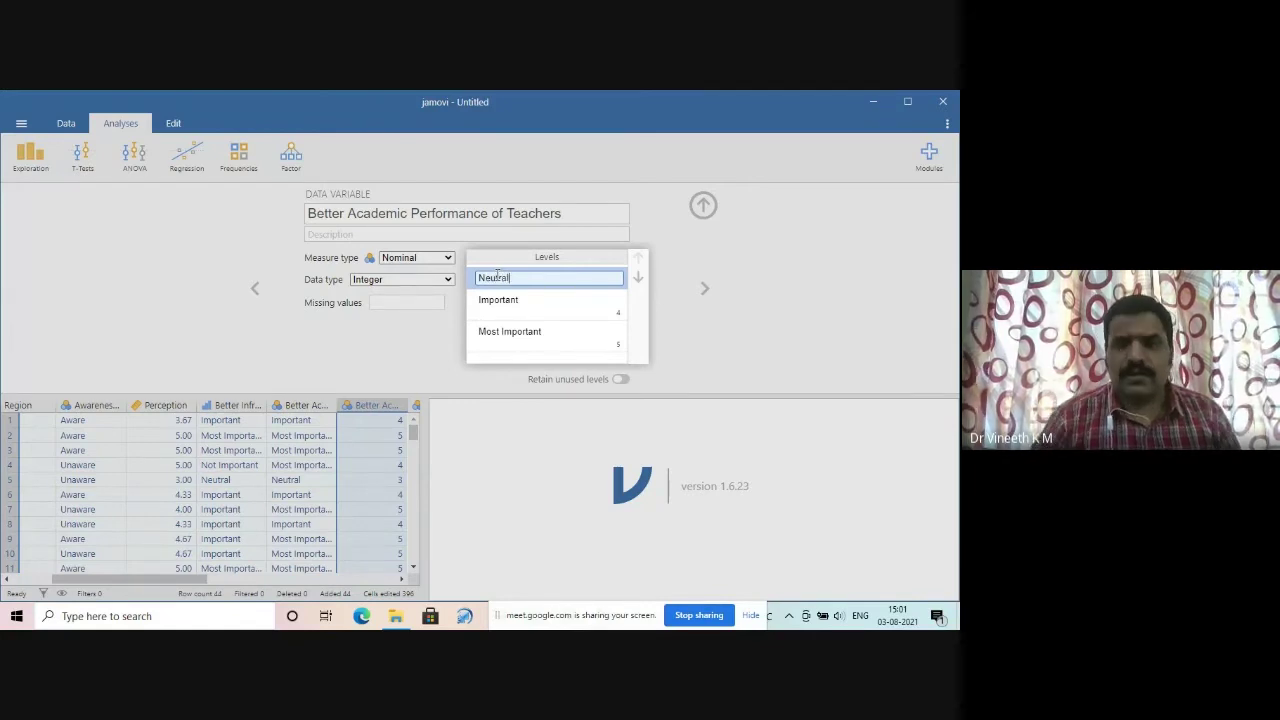
key(Return)
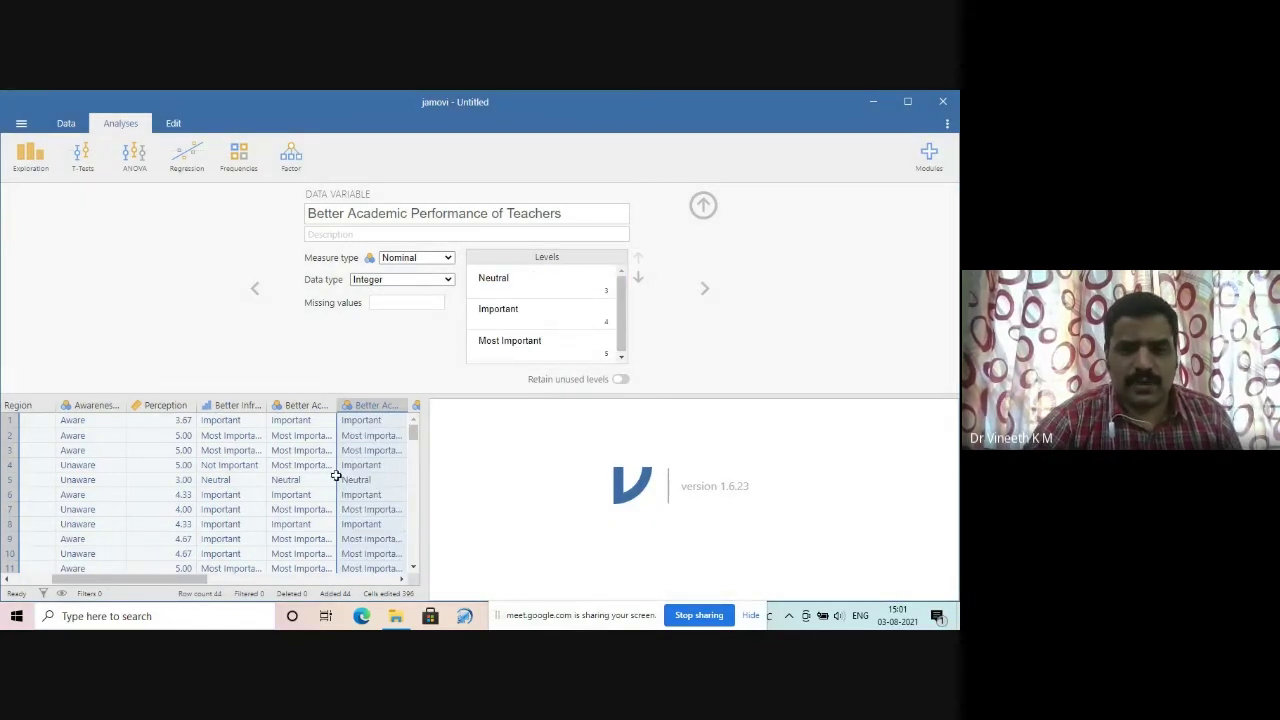
Step: Rename data variable H as Innovative Teaching Practices
click(403, 579)
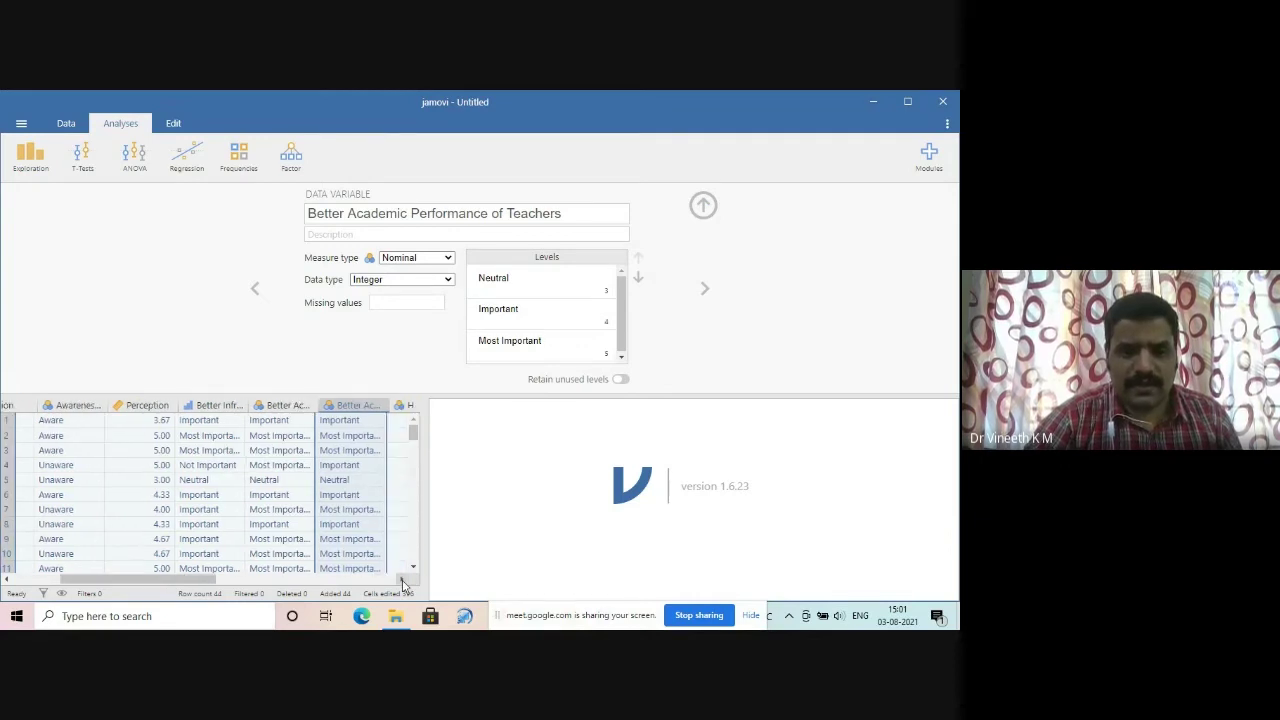
click(403, 579)
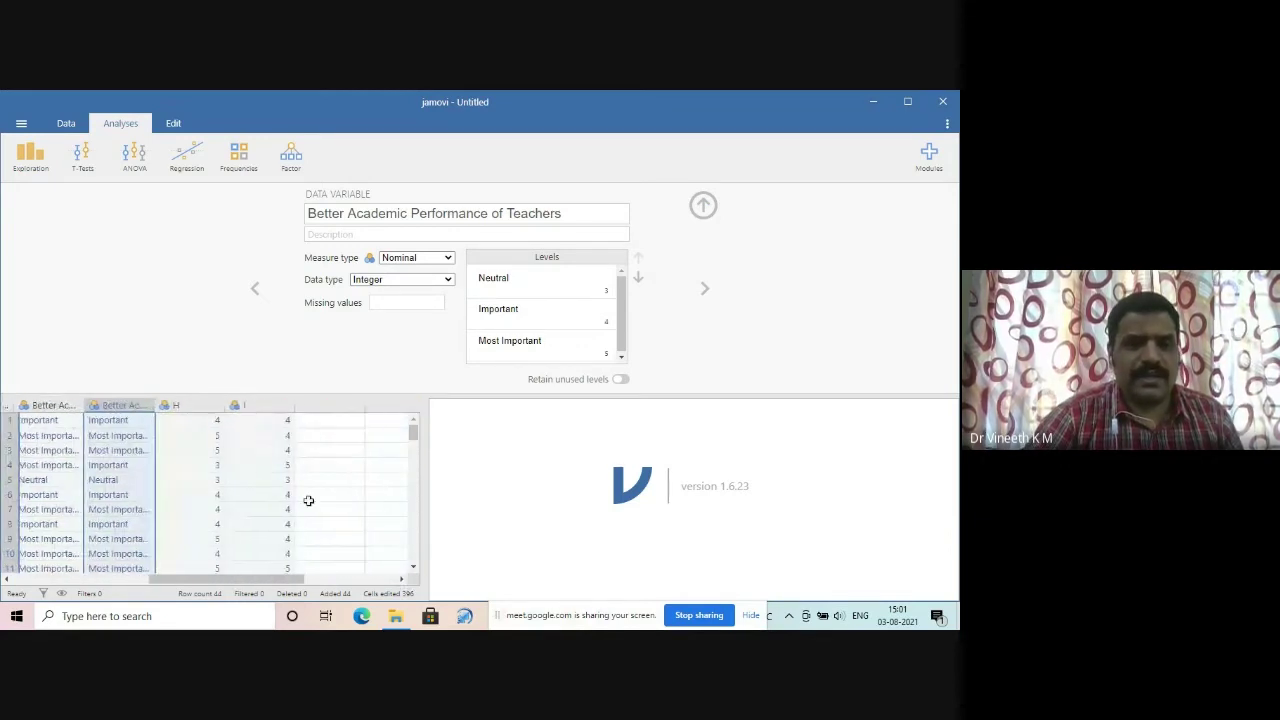
click(190, 405)
click(349, 213)
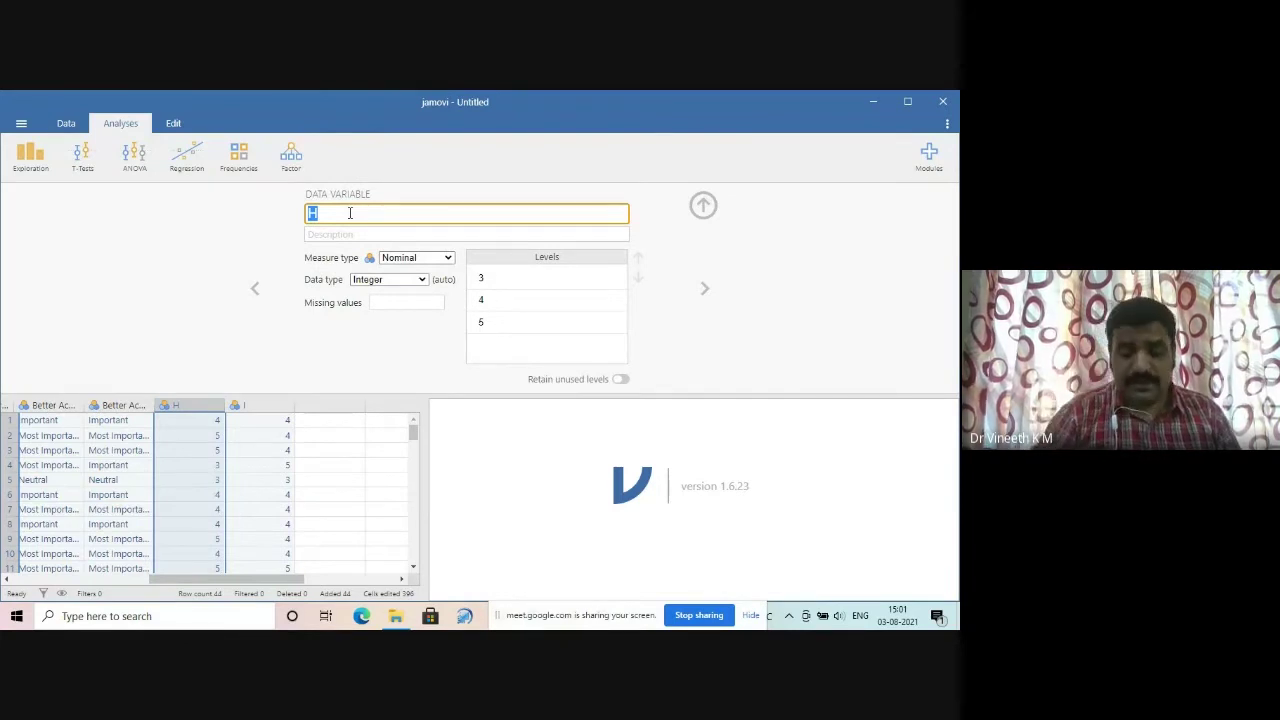
text(Innov)
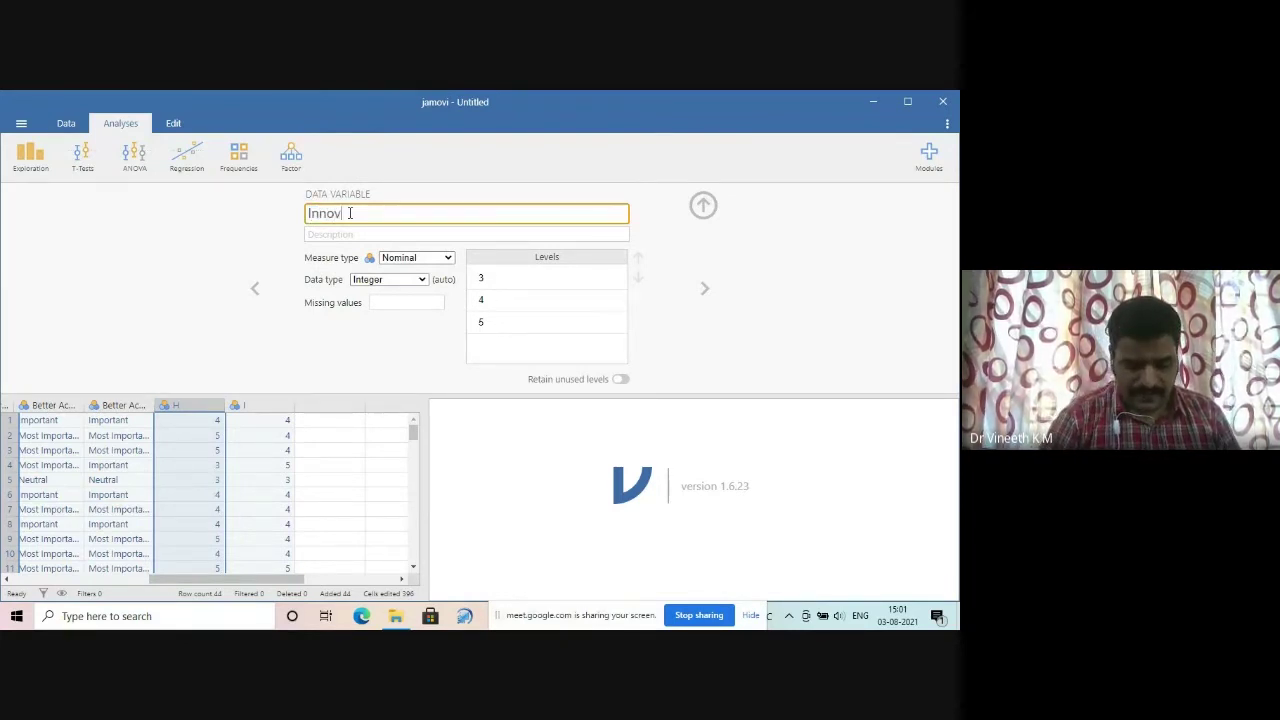
text(ative Teachin)
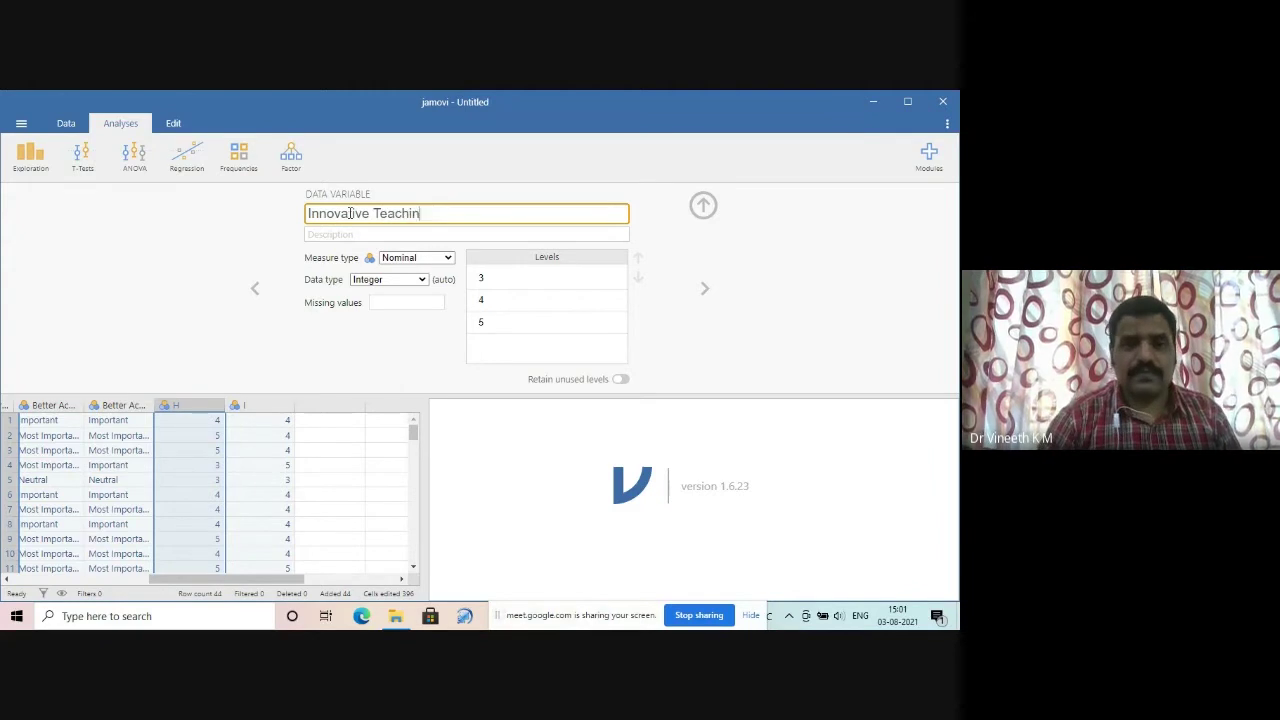
text(g Practices)
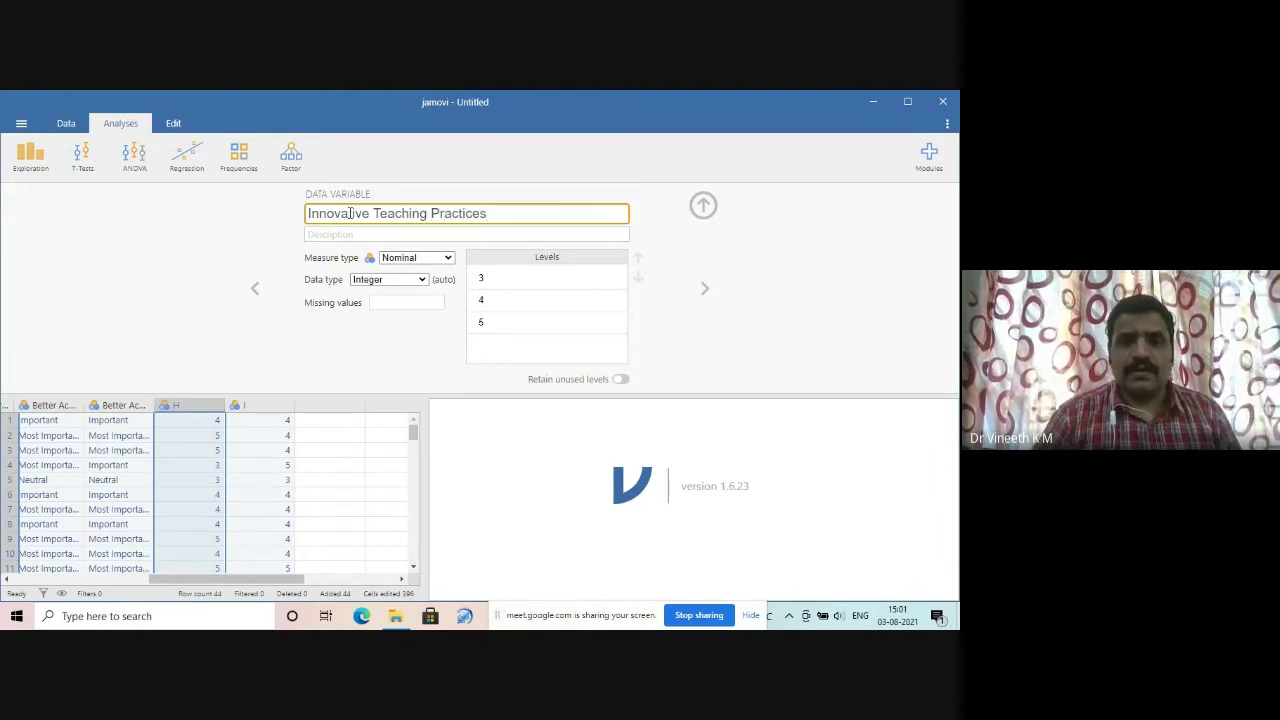
key(Return)
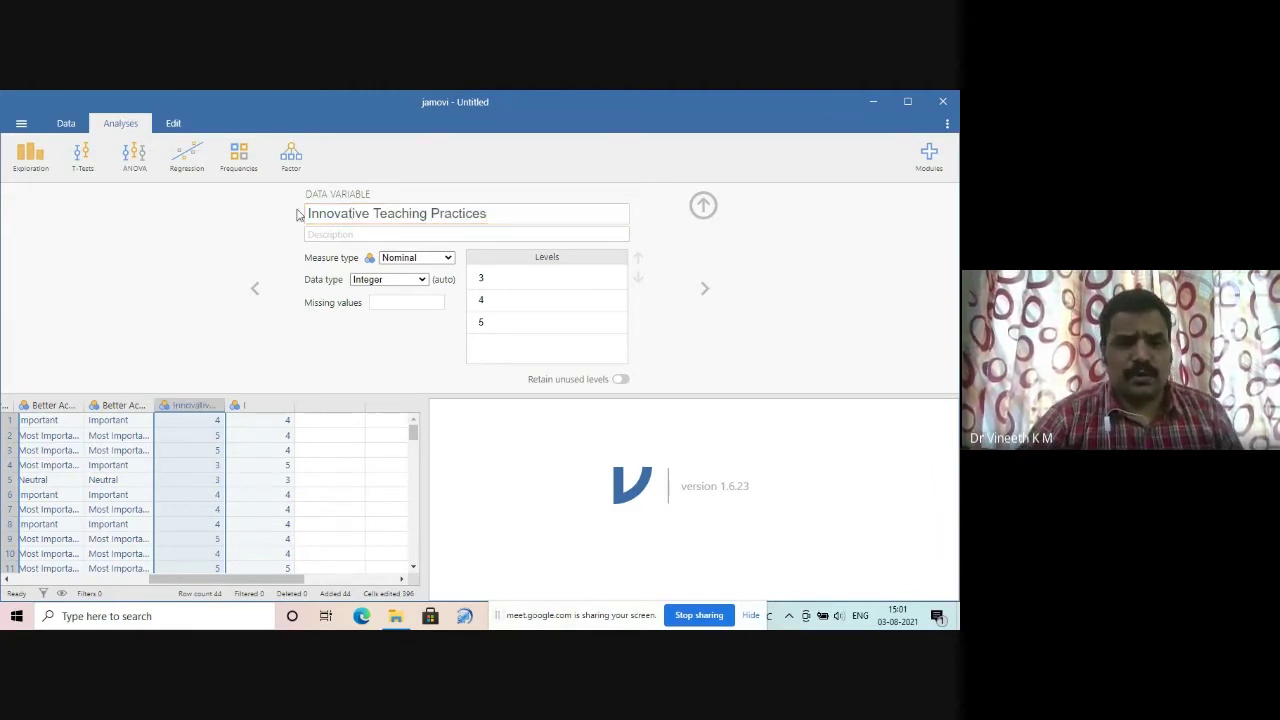
Step: Label the Innovative Teaching Practices levels: 5 as Most Important, 4 as Important and 3 as Neutral
click(515, 323)
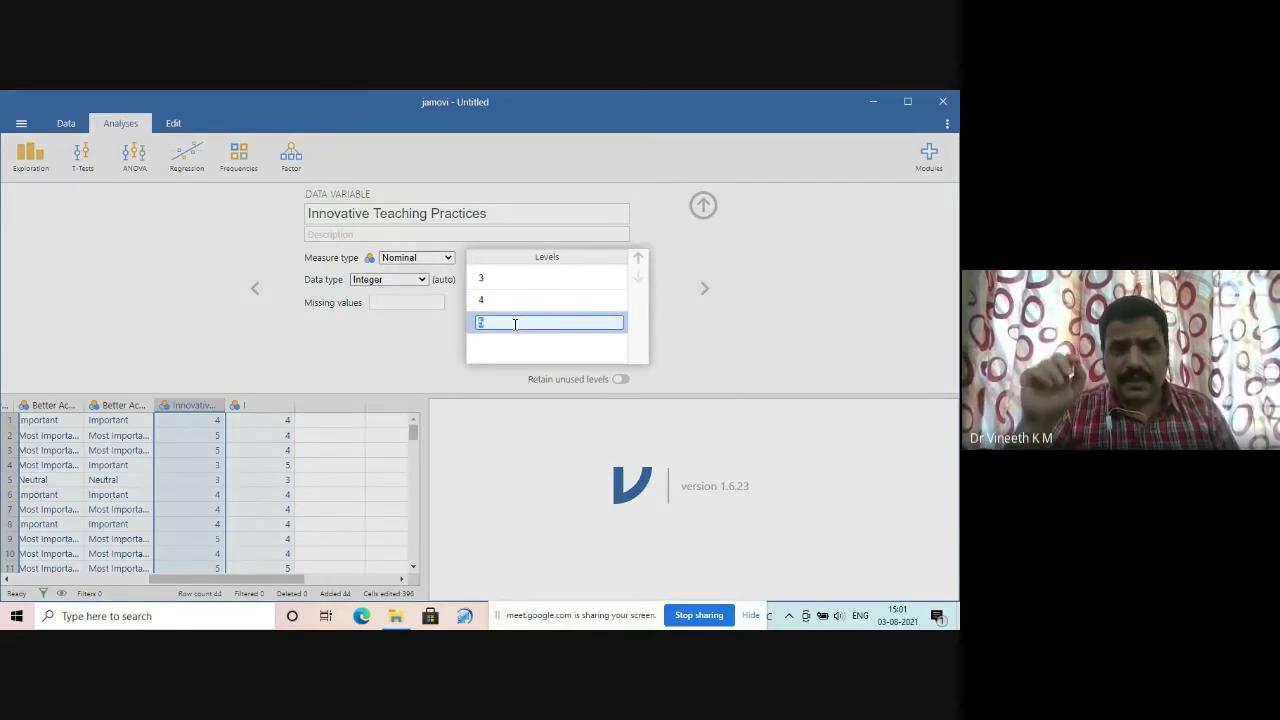
text(M)
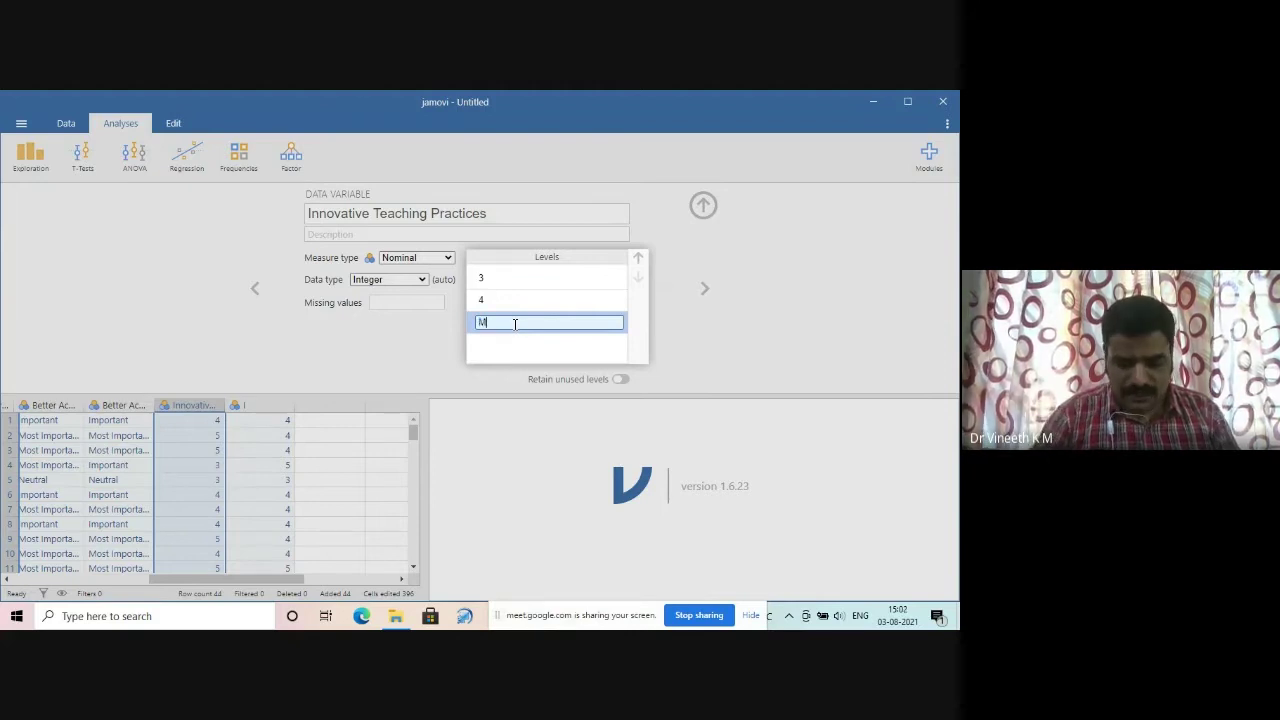
text(ost Imp)
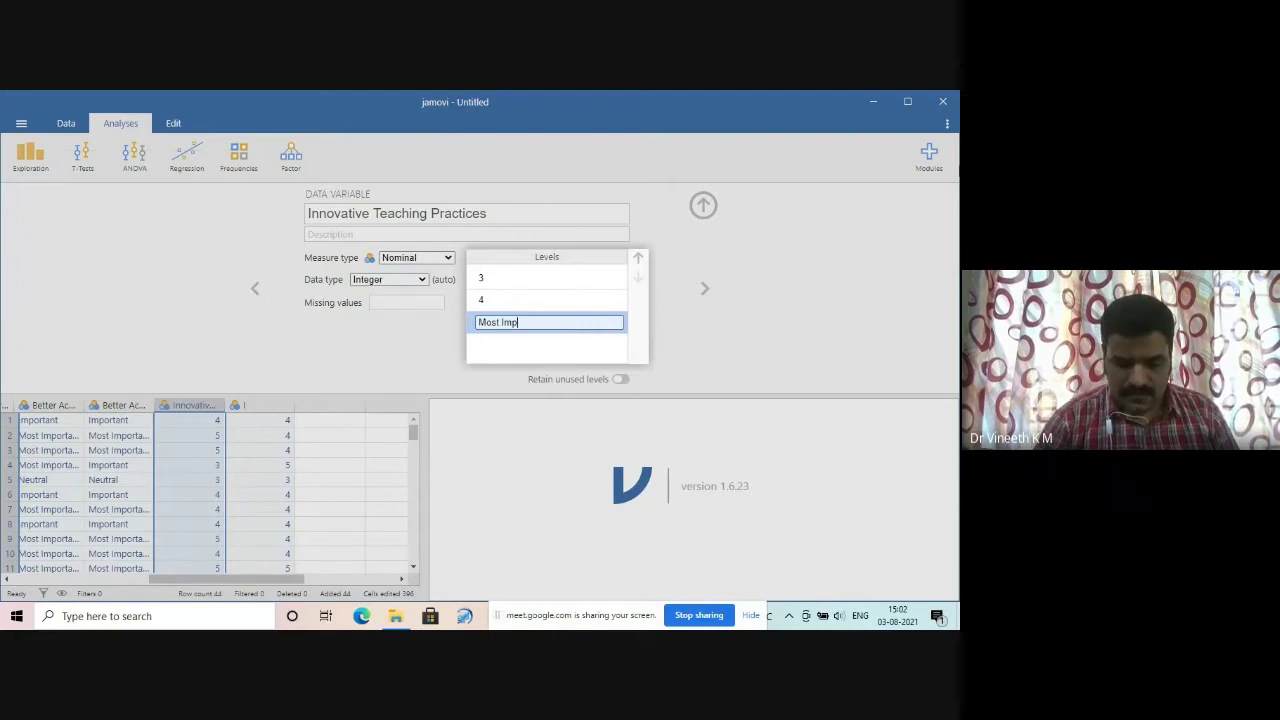
text(ortan)
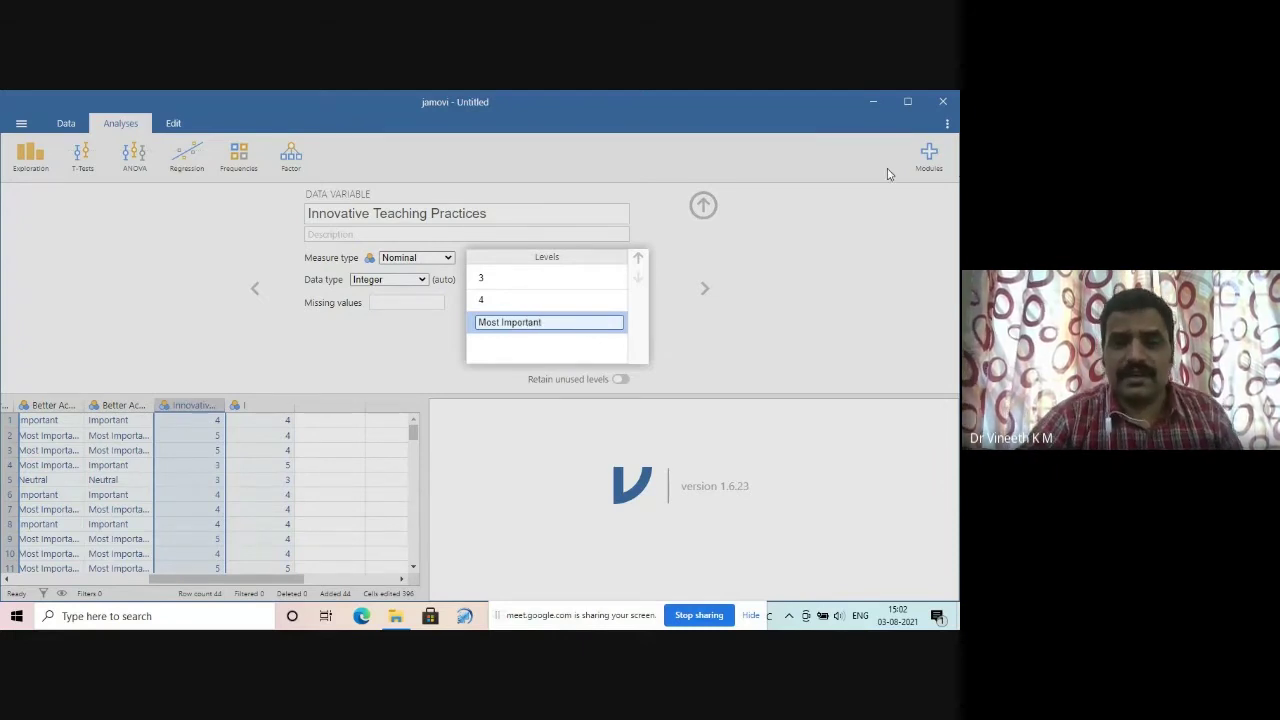
text(t)
click(498, 299)
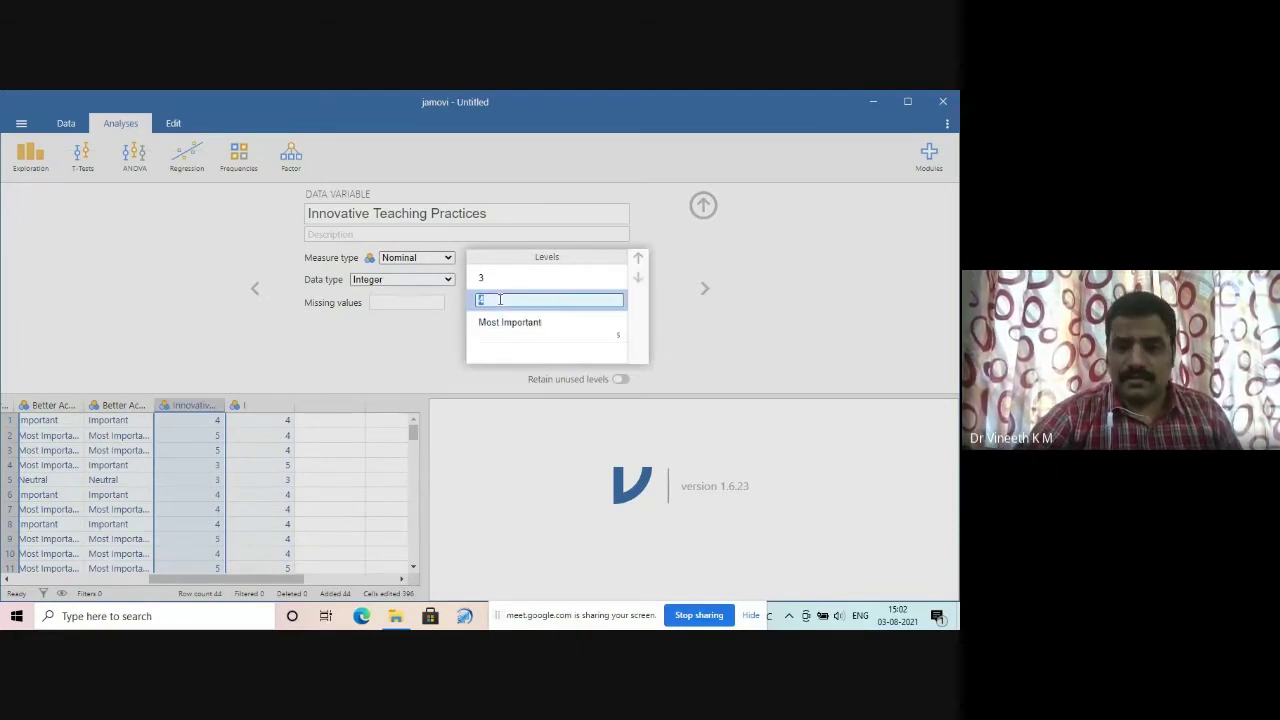
text(Import)
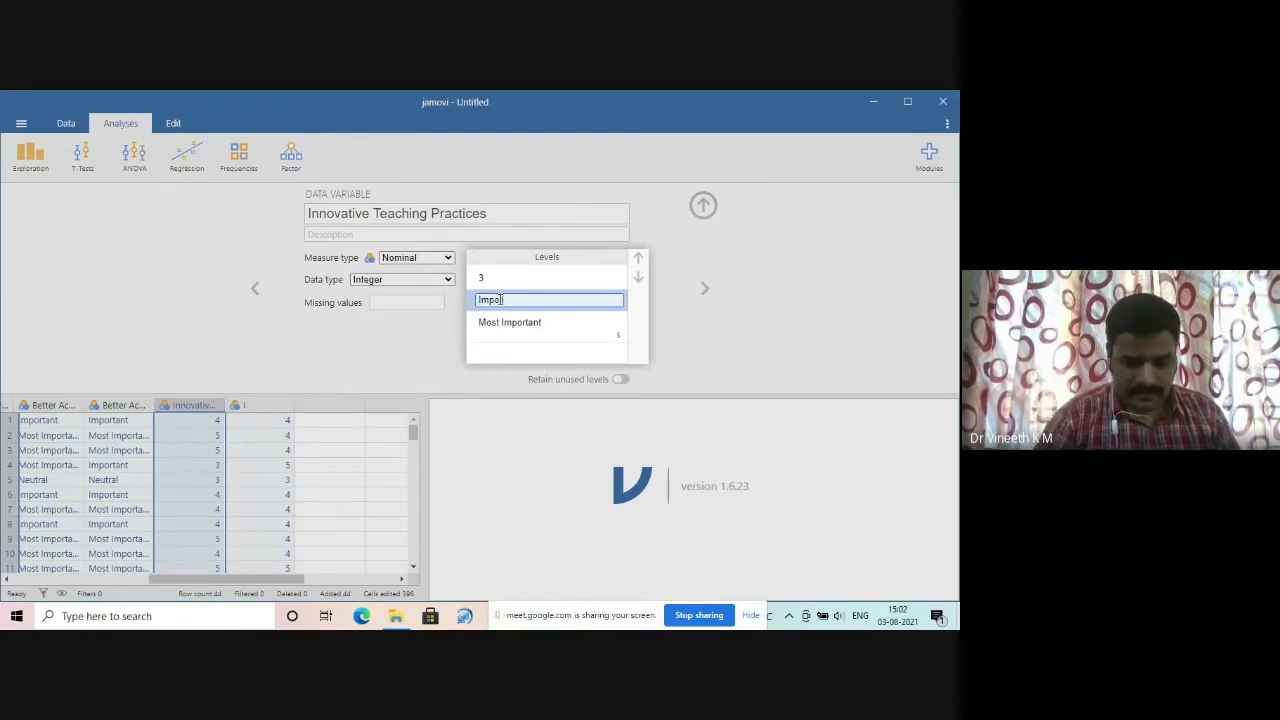
text(rtant)
click(543, 279)
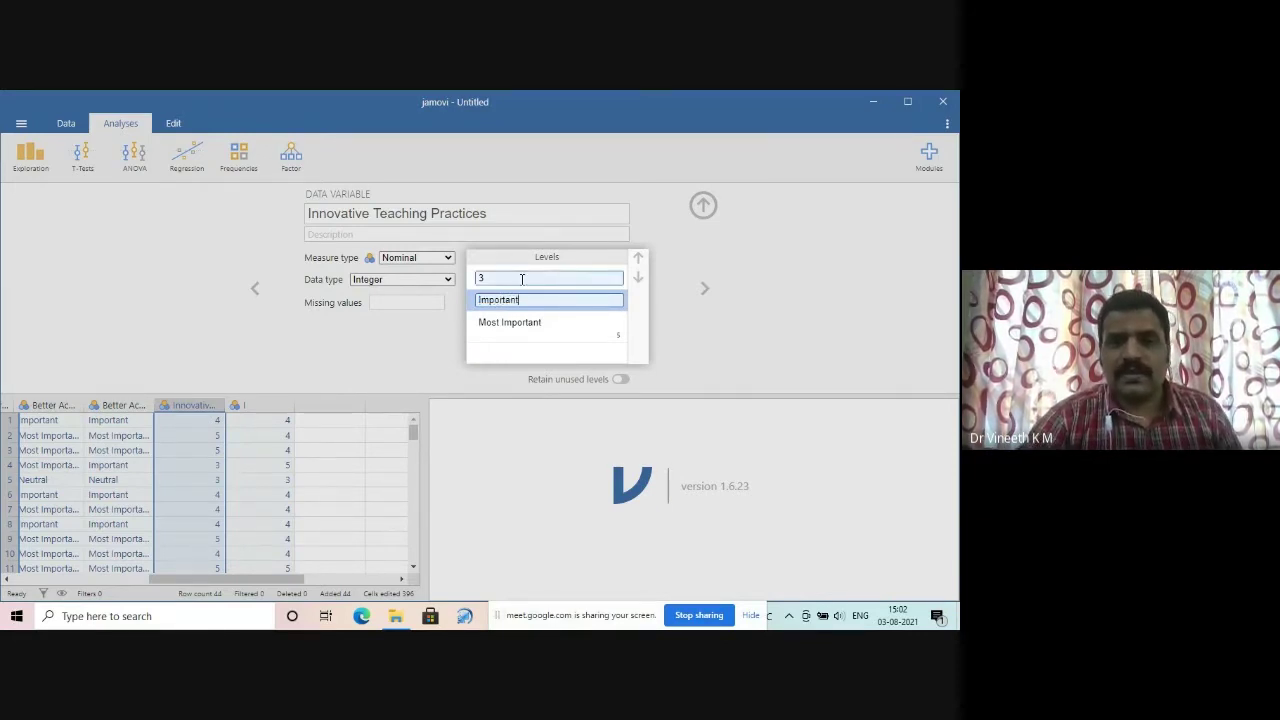
double_click(521, 279)
text(N)
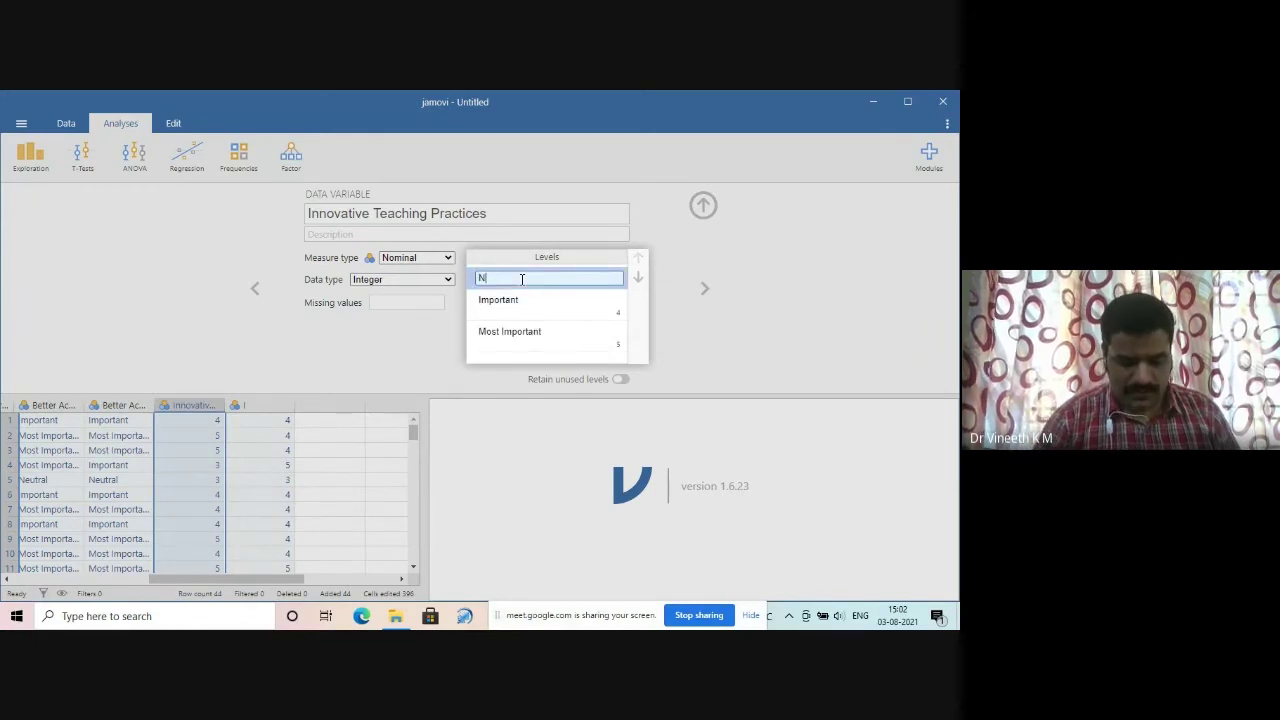
text(eutral)
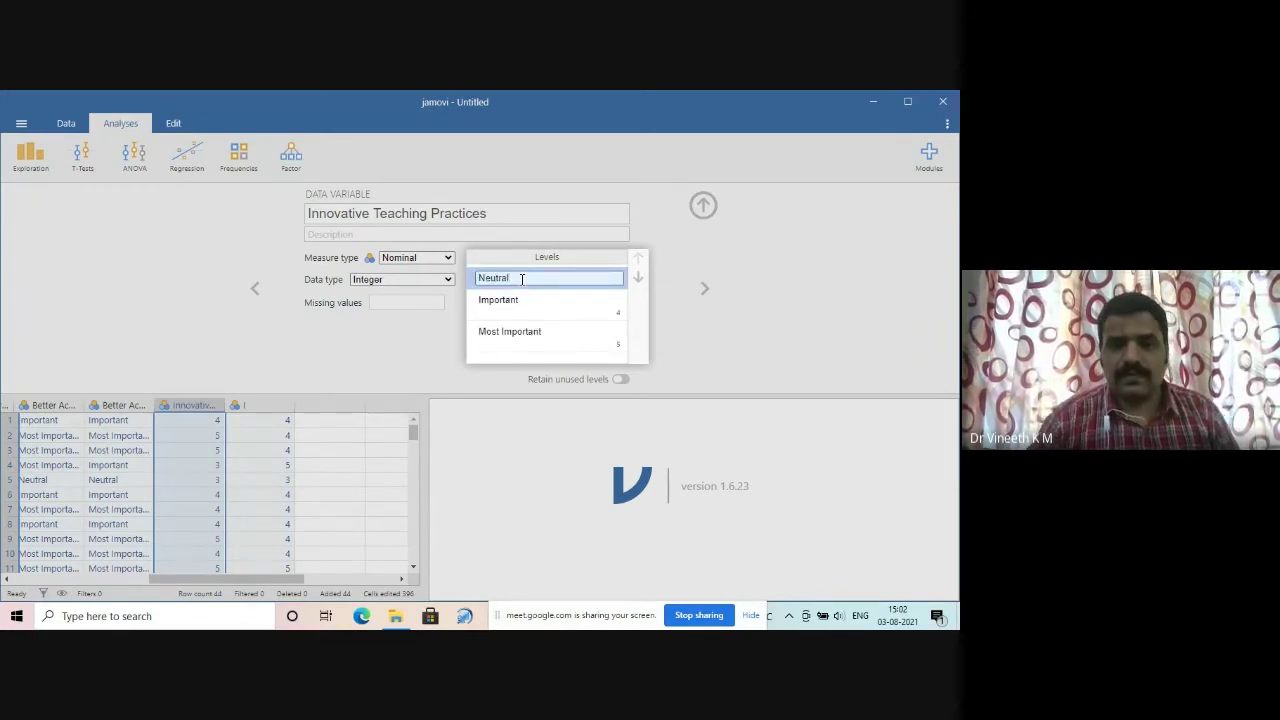
key(Return)
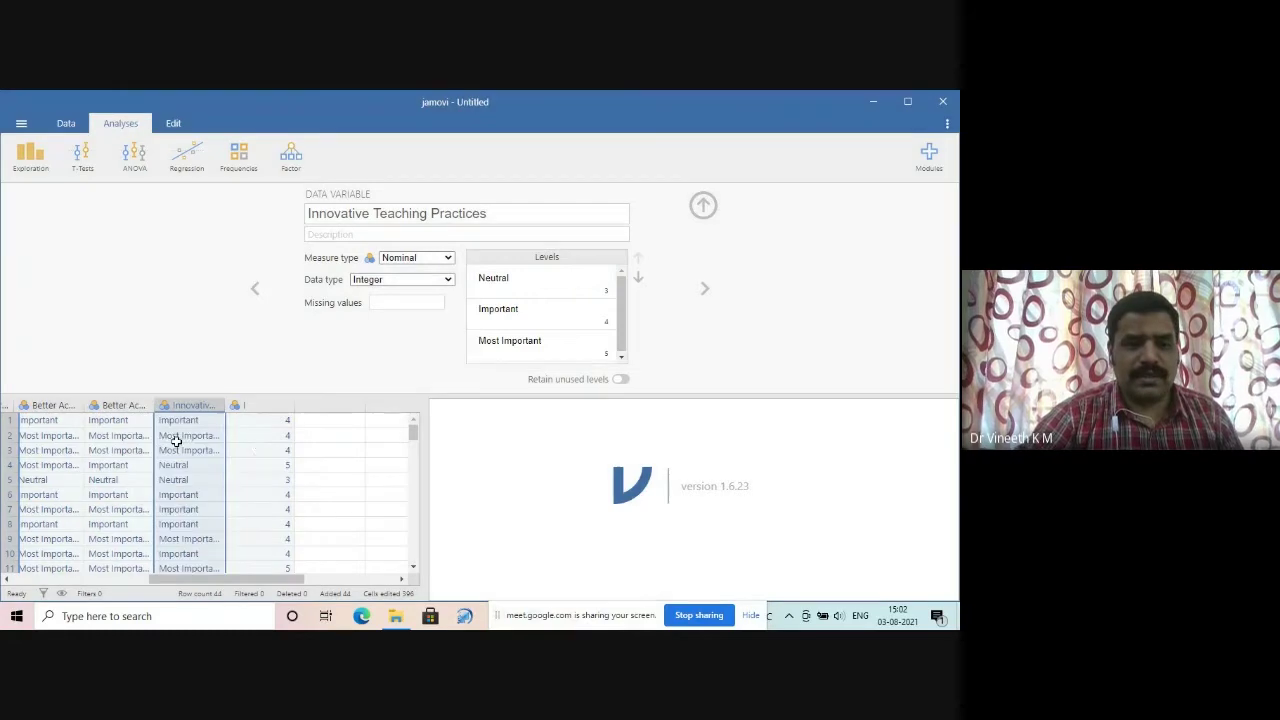
Step: Rename data variable I as Reforms in Assessment
click(270, 406)
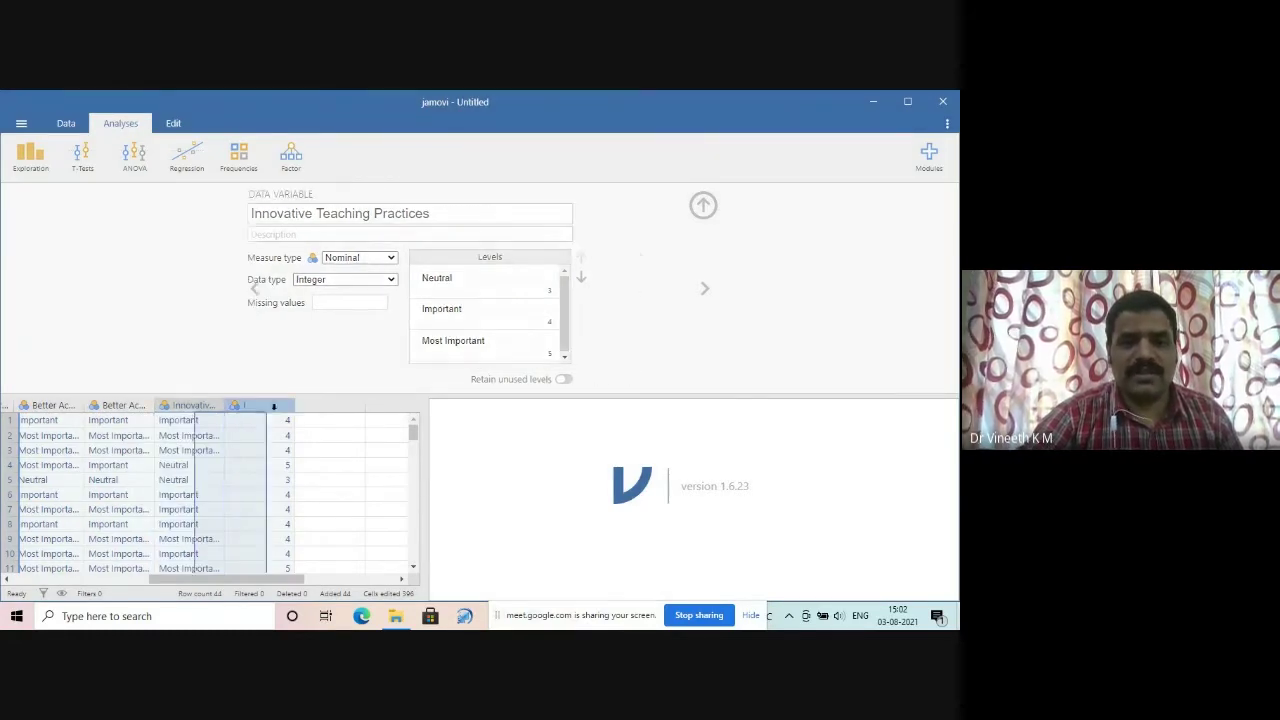
click(372, 214)
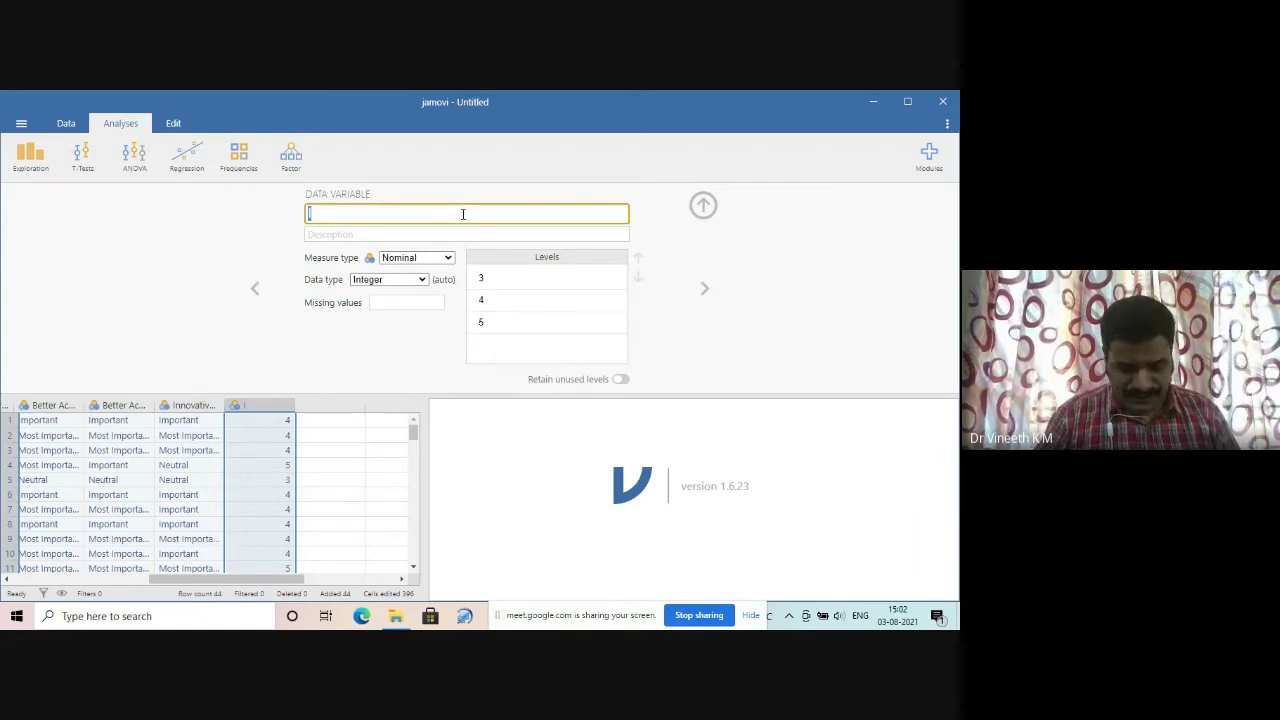
text(Re)
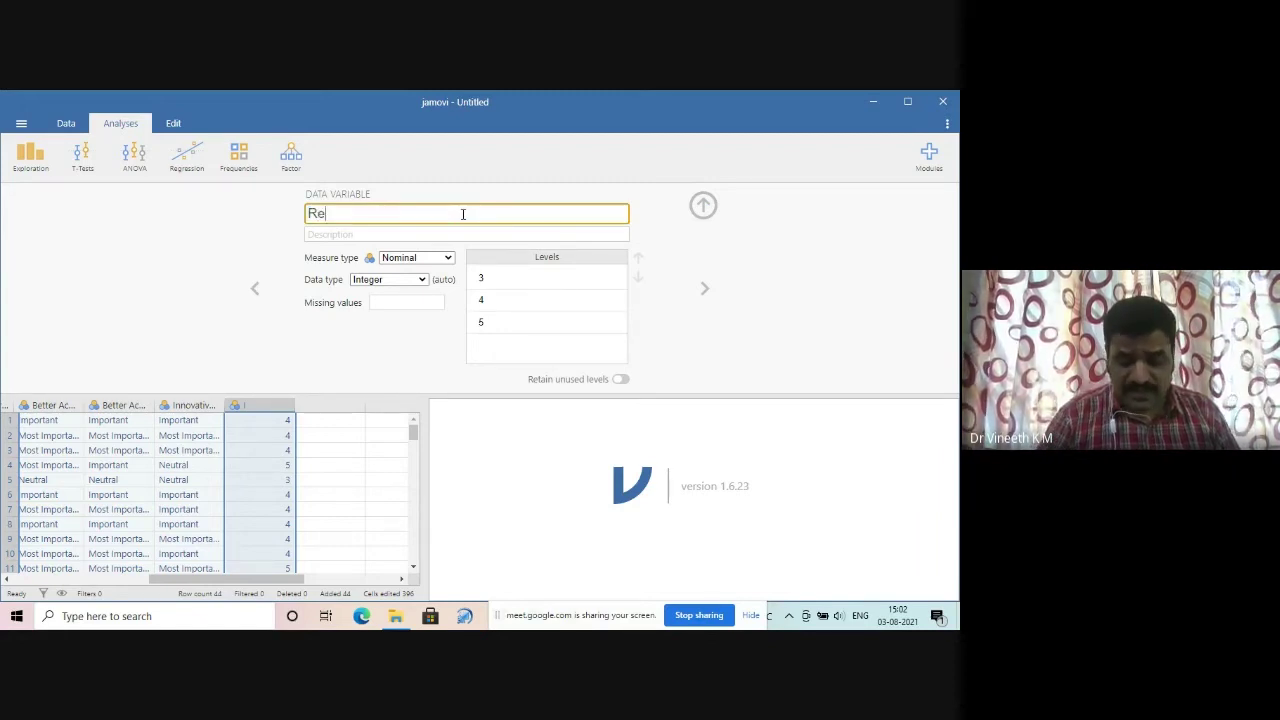
text(frsme)
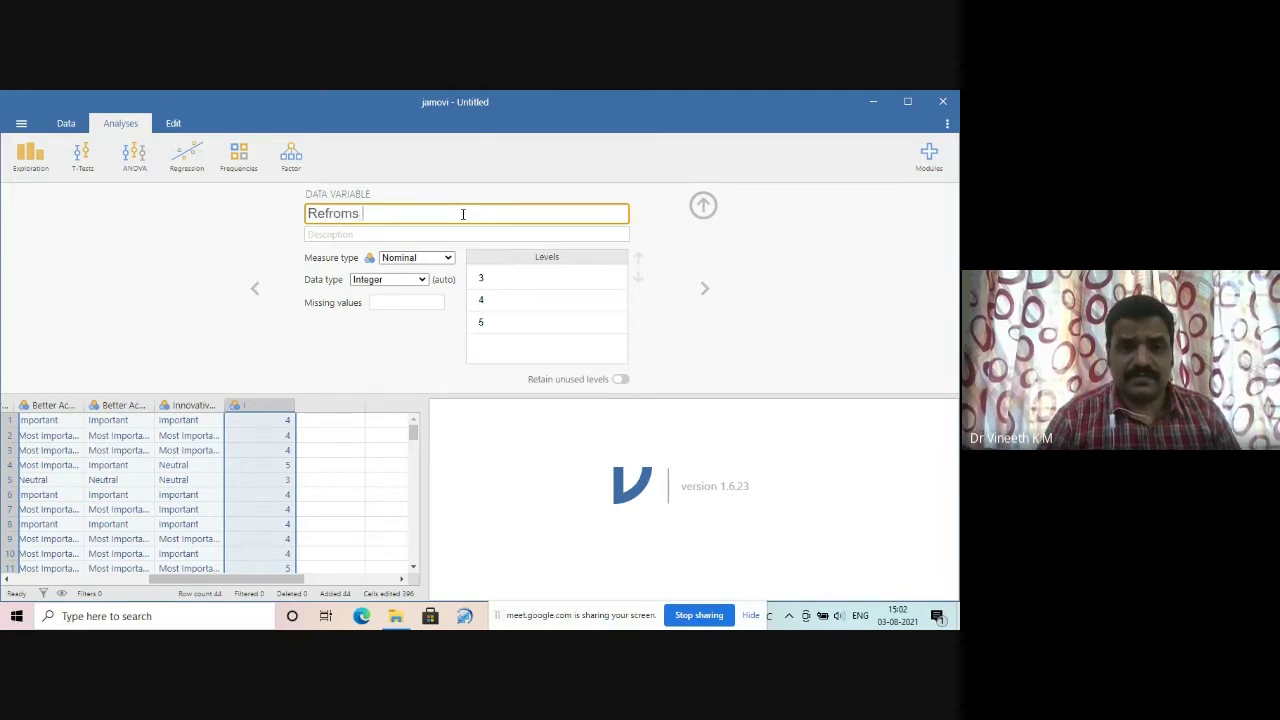
key(BackSpace)
key(BackSpace)
key(BackSpace)
text(orms i)
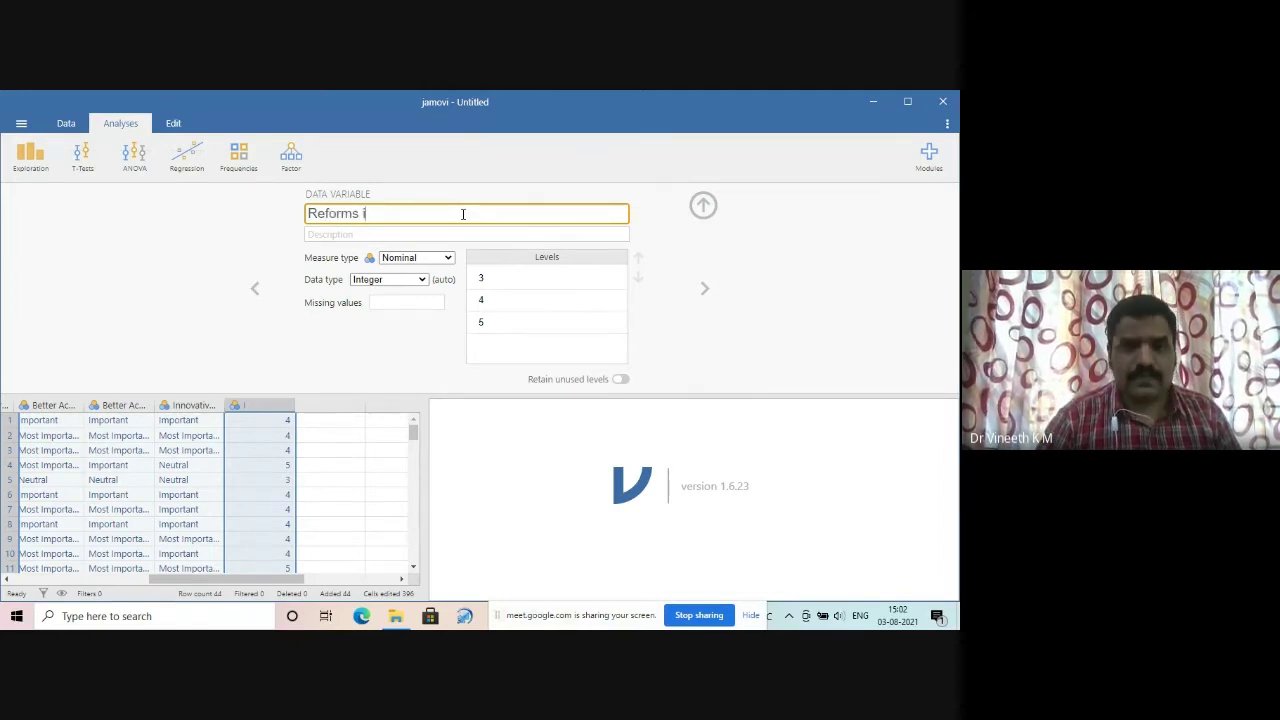
text(n Assessment)
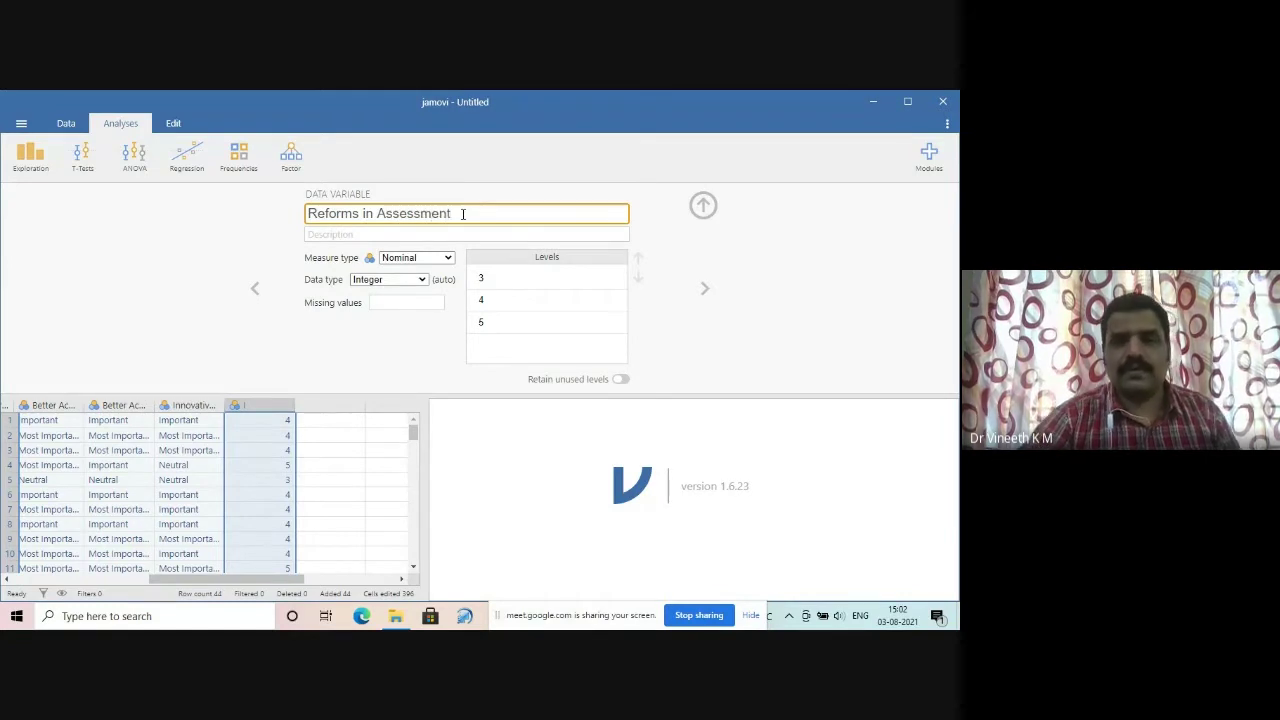
Step: Label the Reforms in Assessment levels: 5 as Most Important, 4 as Important and 3 as Neutral
click(502, 320)
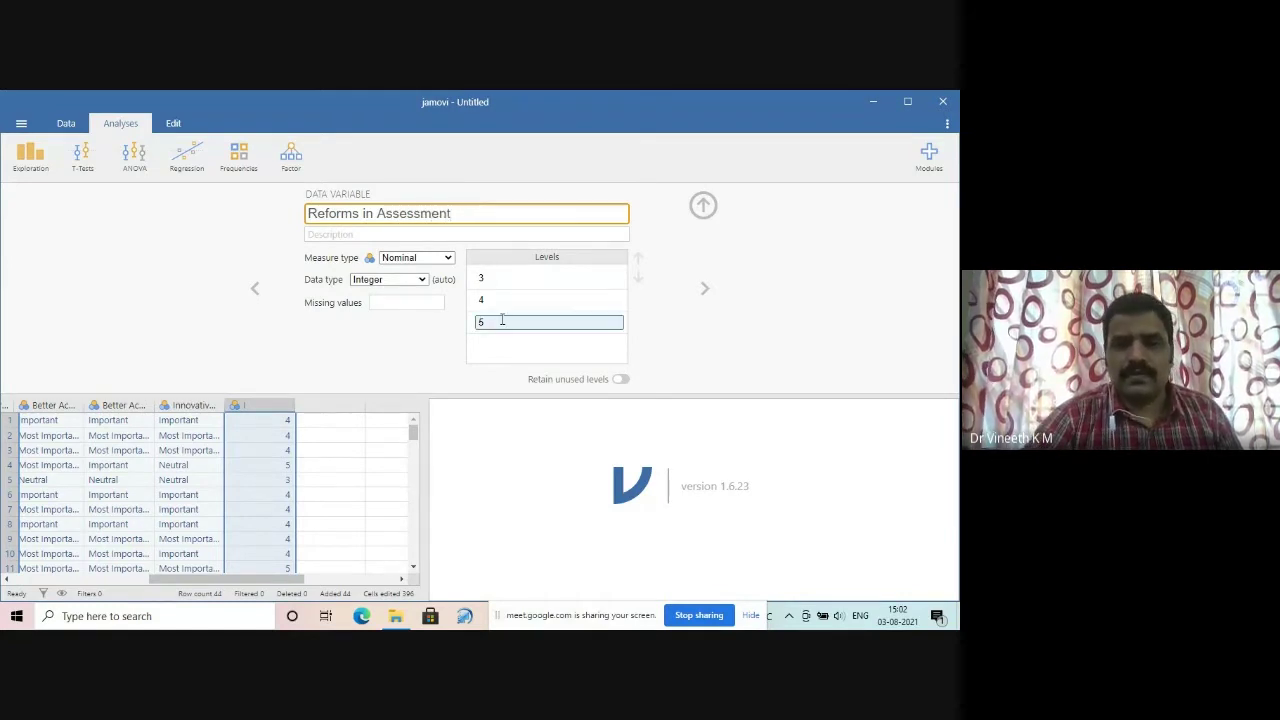
click(503, 321)
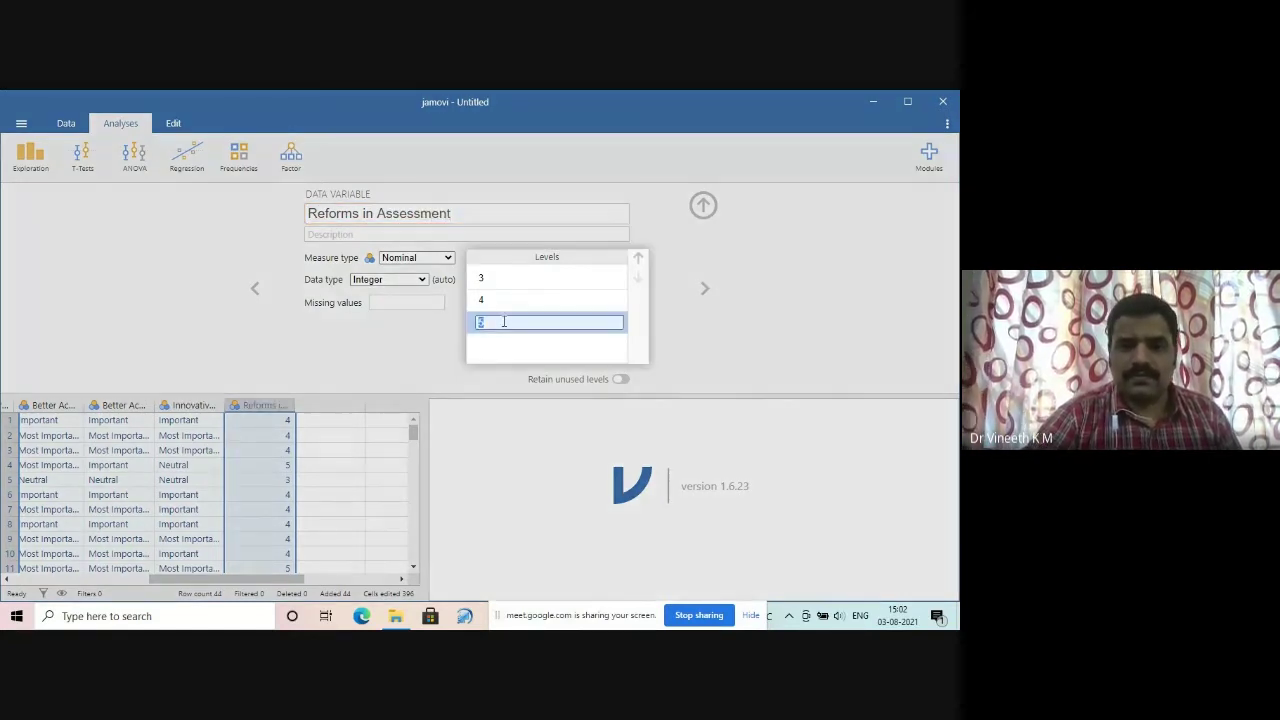
text(Most )
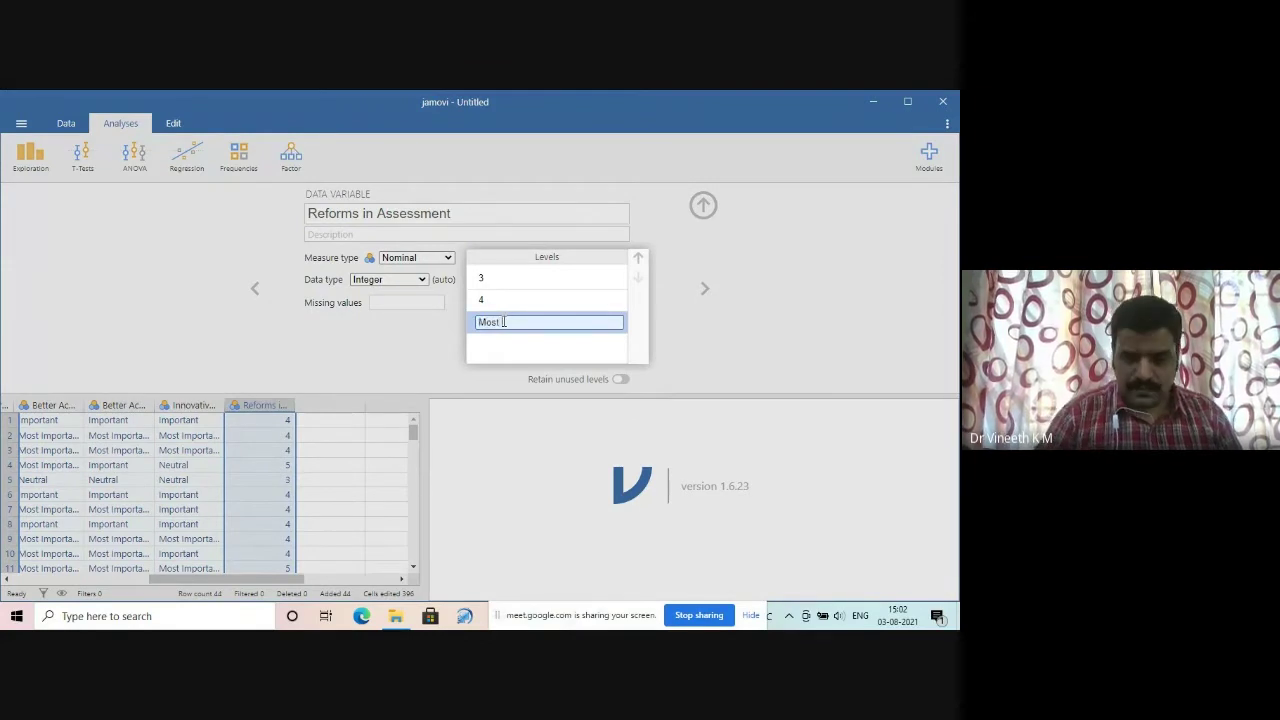
text(Important)
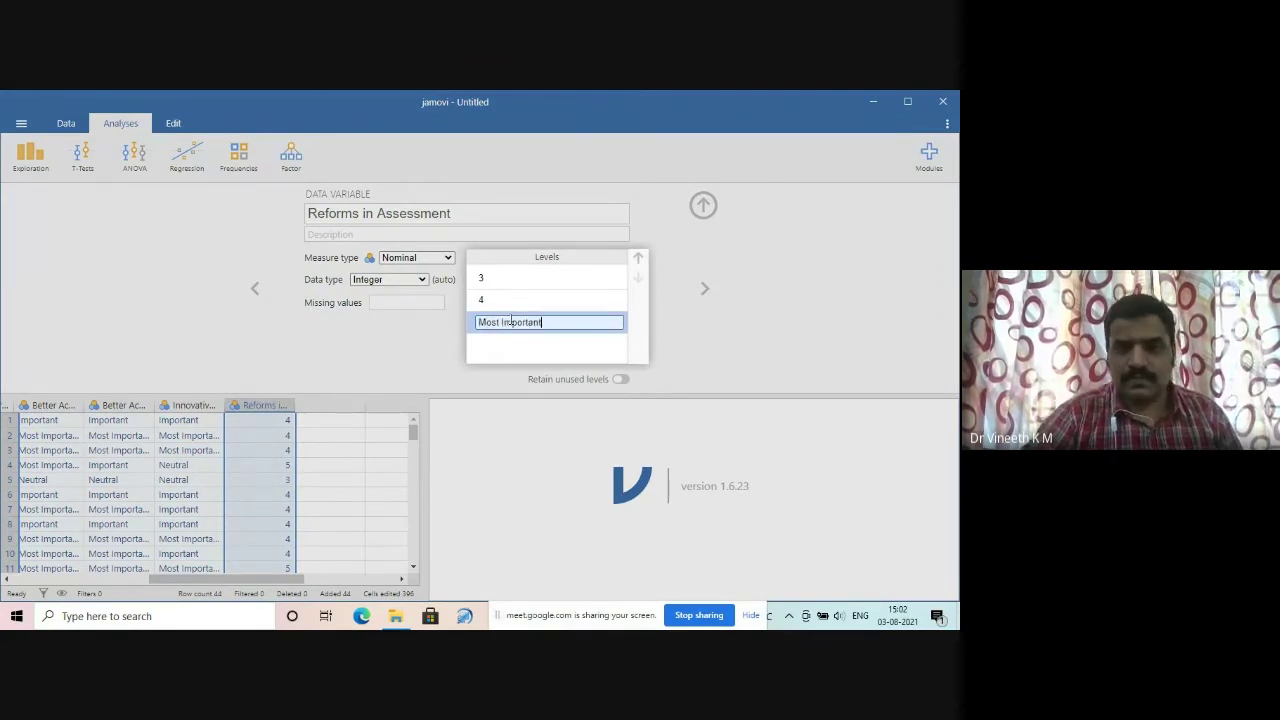
click(510, 299)
text(Important)
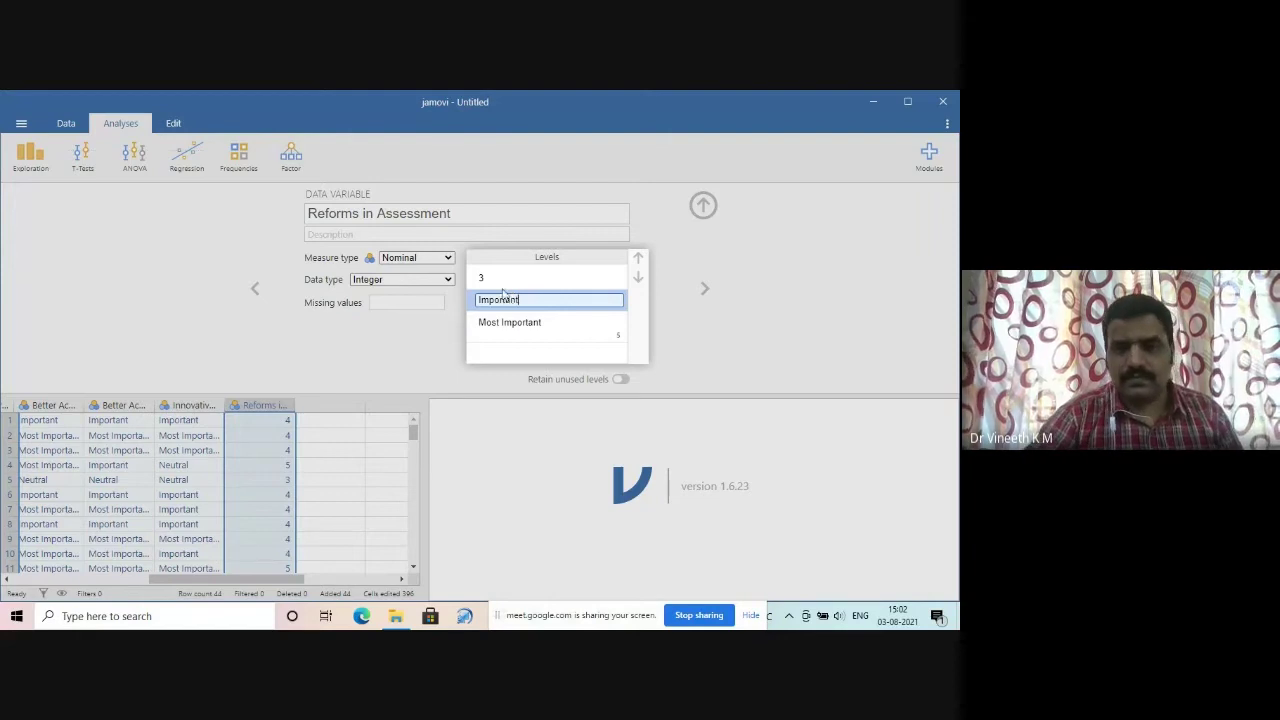
click(506, 277)
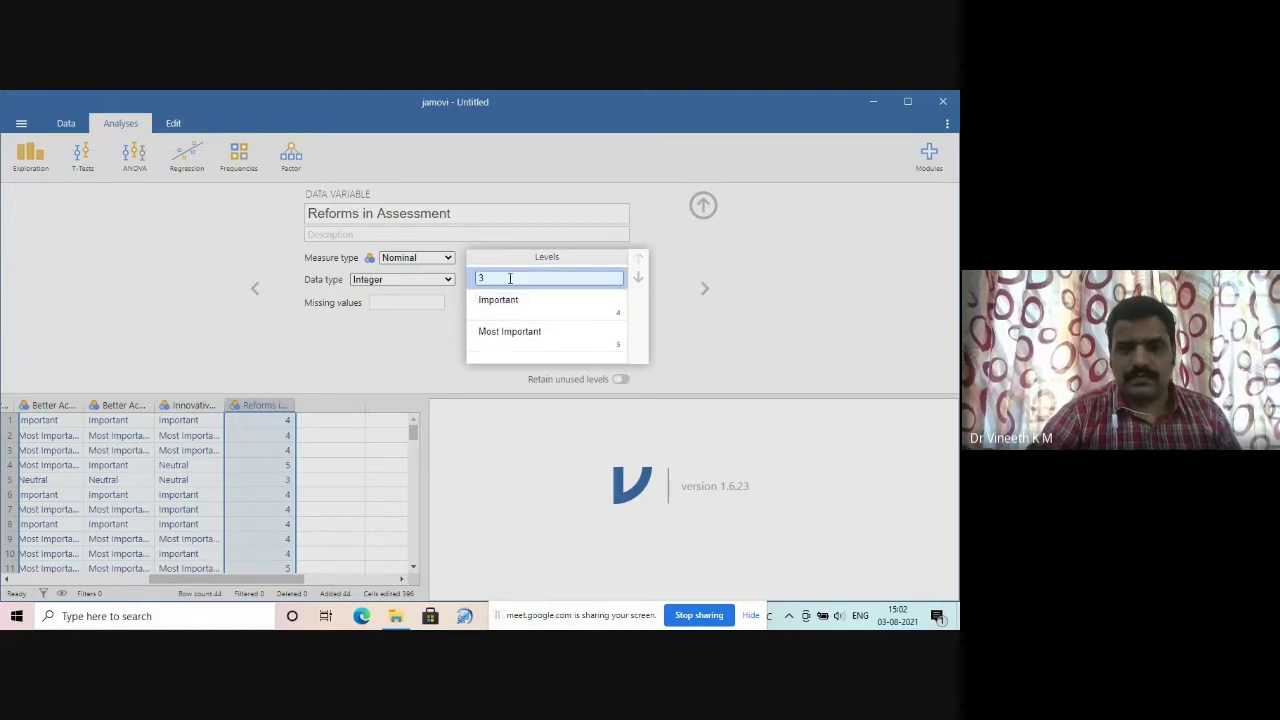
text(Neutral)
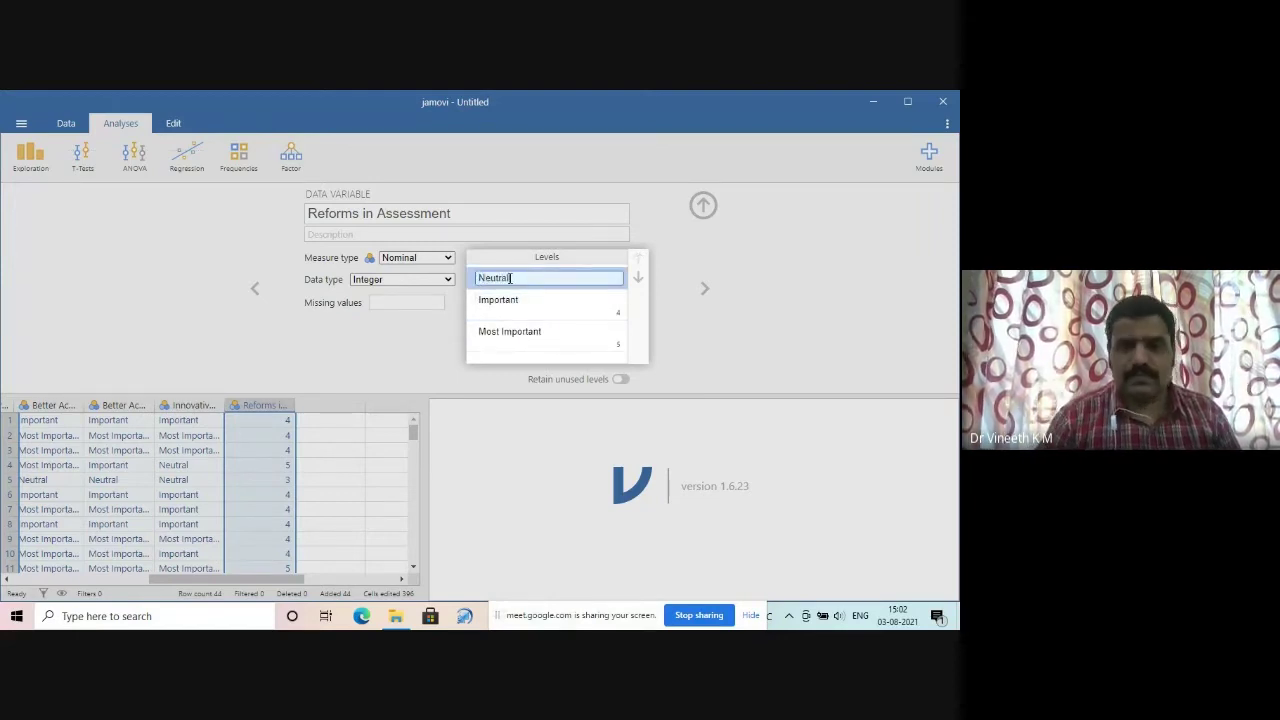
click(260, 321)
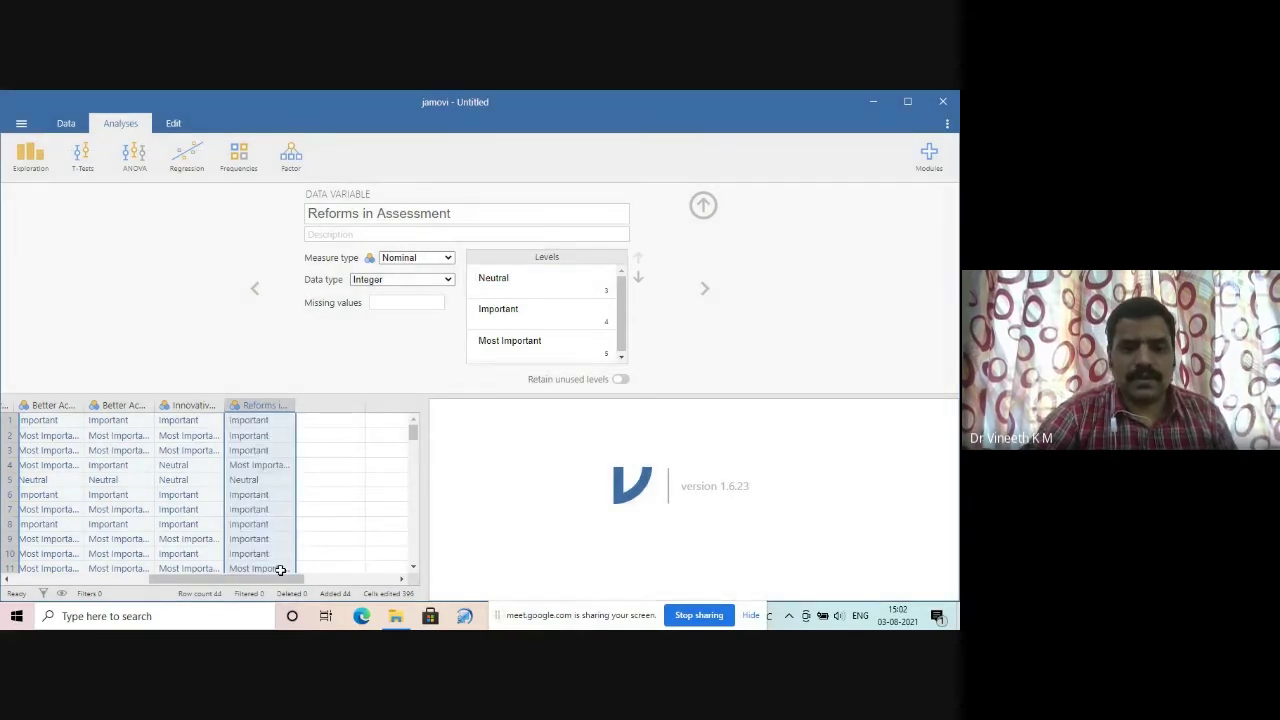
Step: Hide the data variable editor and start a Descriptives analysis of the survey data
drag(271, 579, 135, 579)
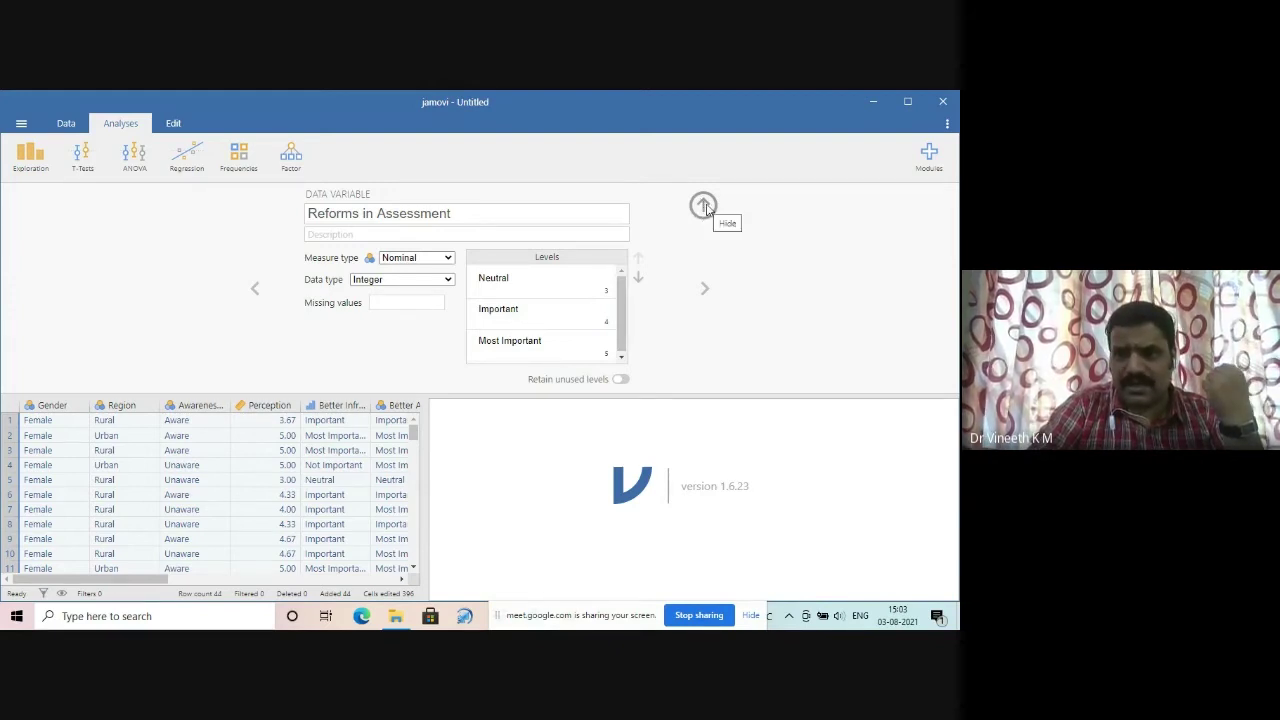
click(705, 207)
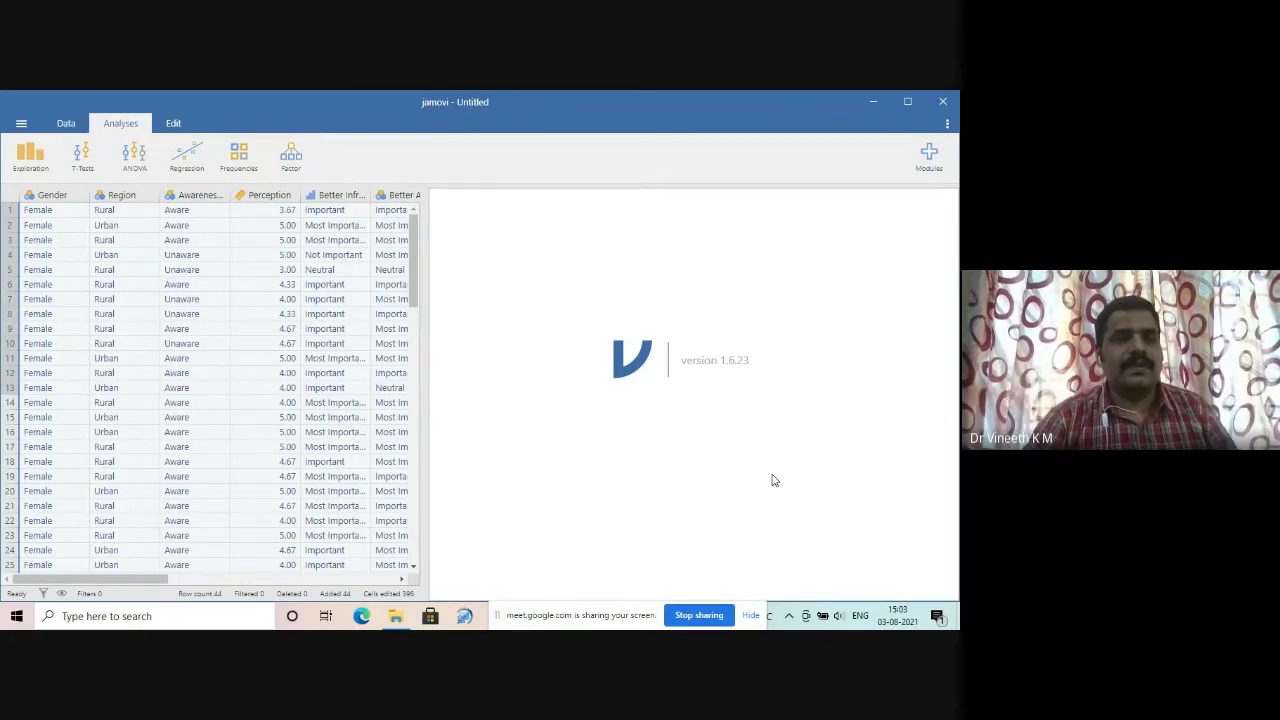
click(44, 155)
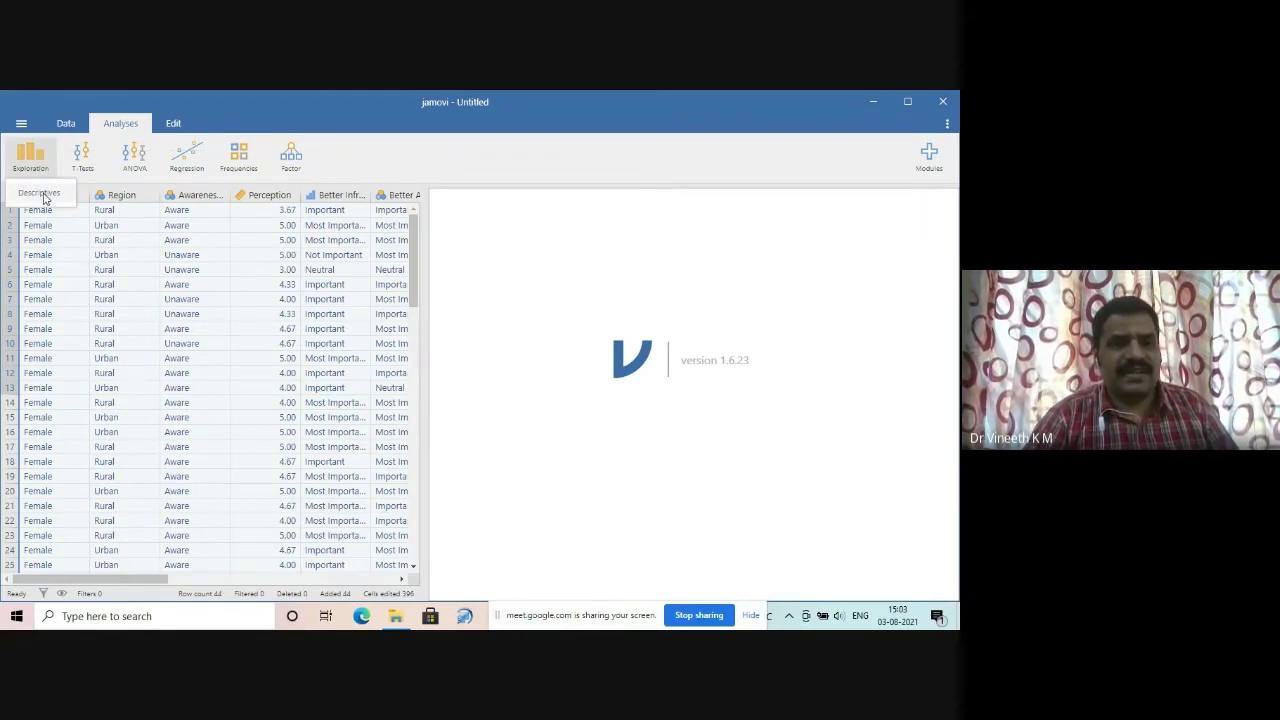
Step: Start a Descriptives analysis and turn on frequency tables
click(44, 195)
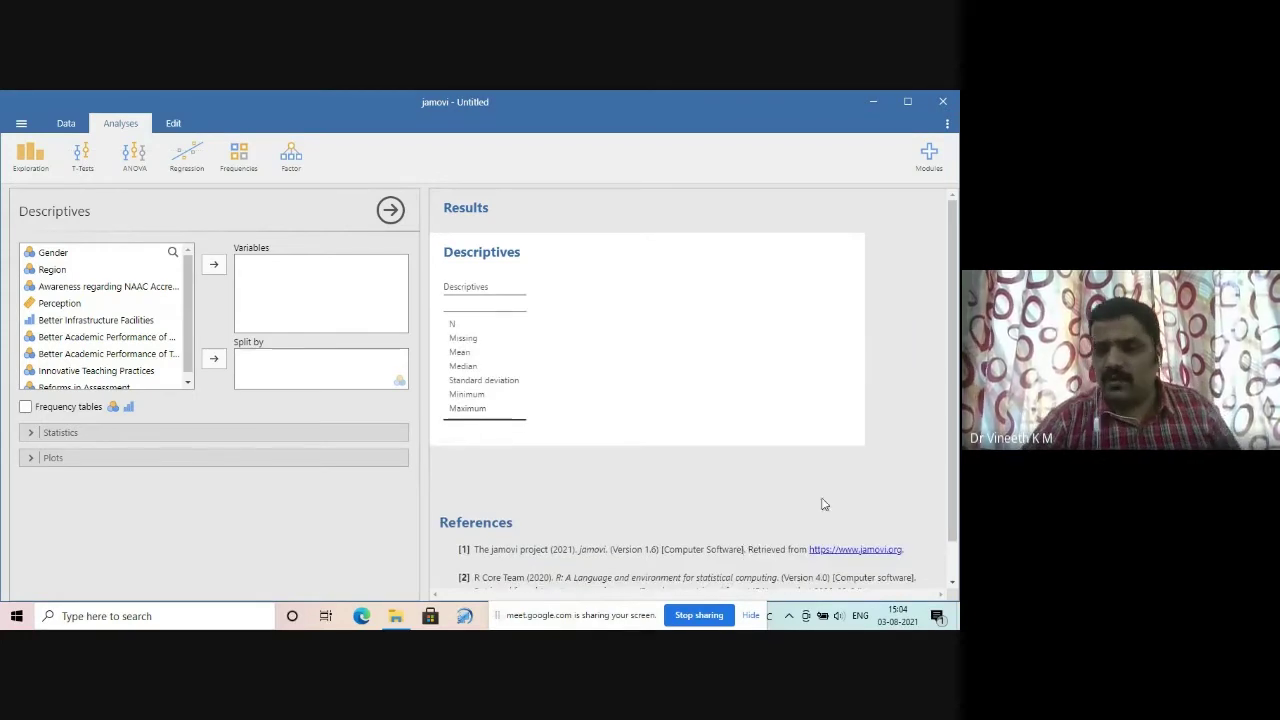
scroll(949, 444, down, 1)
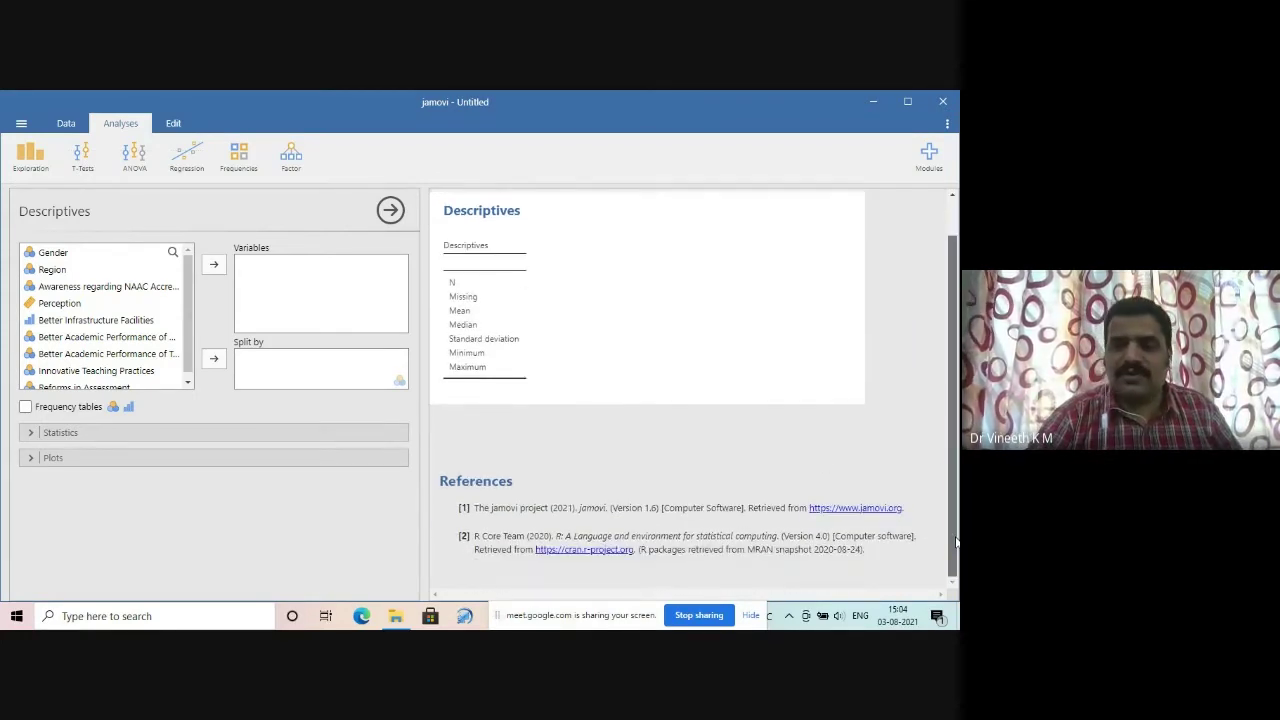
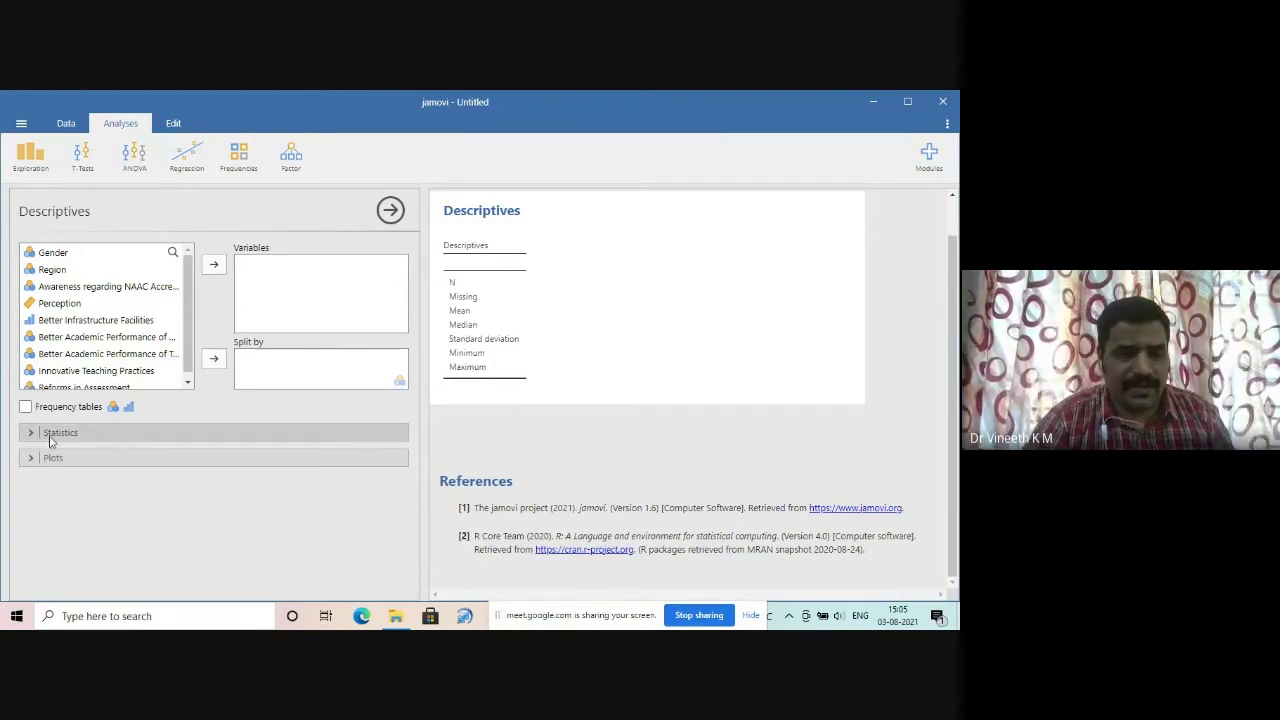
click(26, 408)
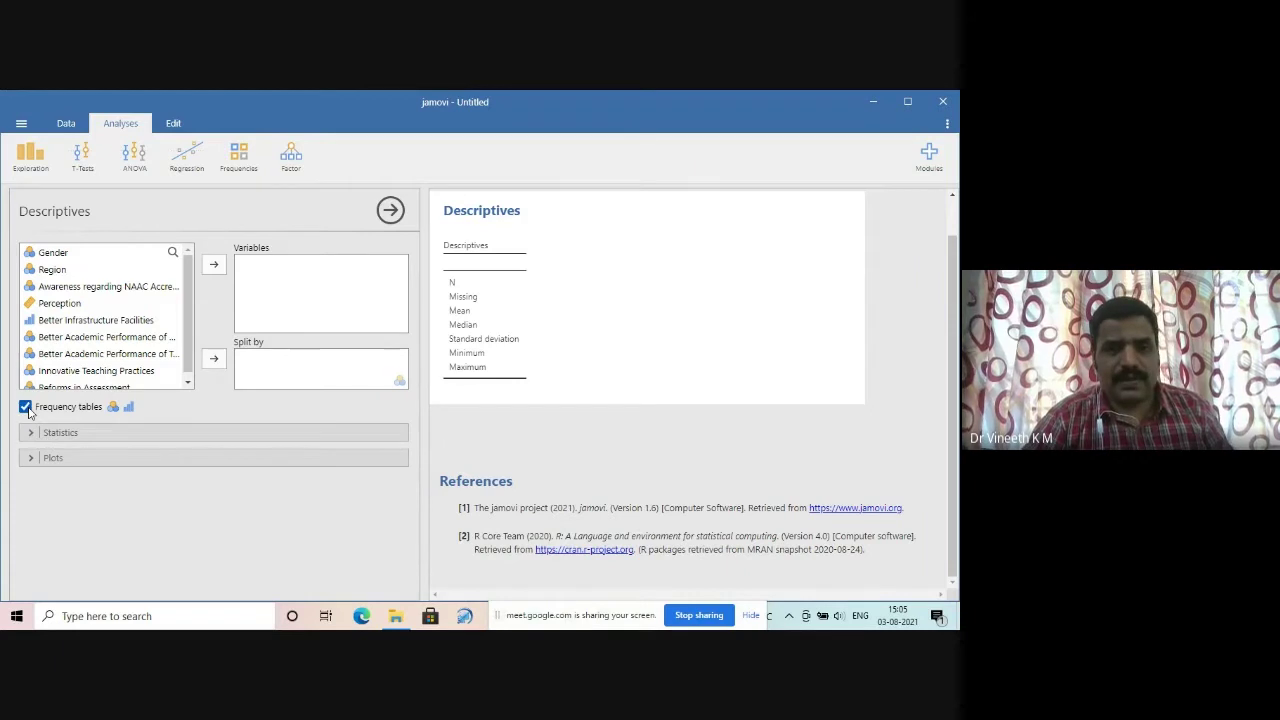
Step: Add Mode and Sum to the central tendency statistics, and Variance, Range and S. E. Mean to the dispersion statistics
click(72, 438)
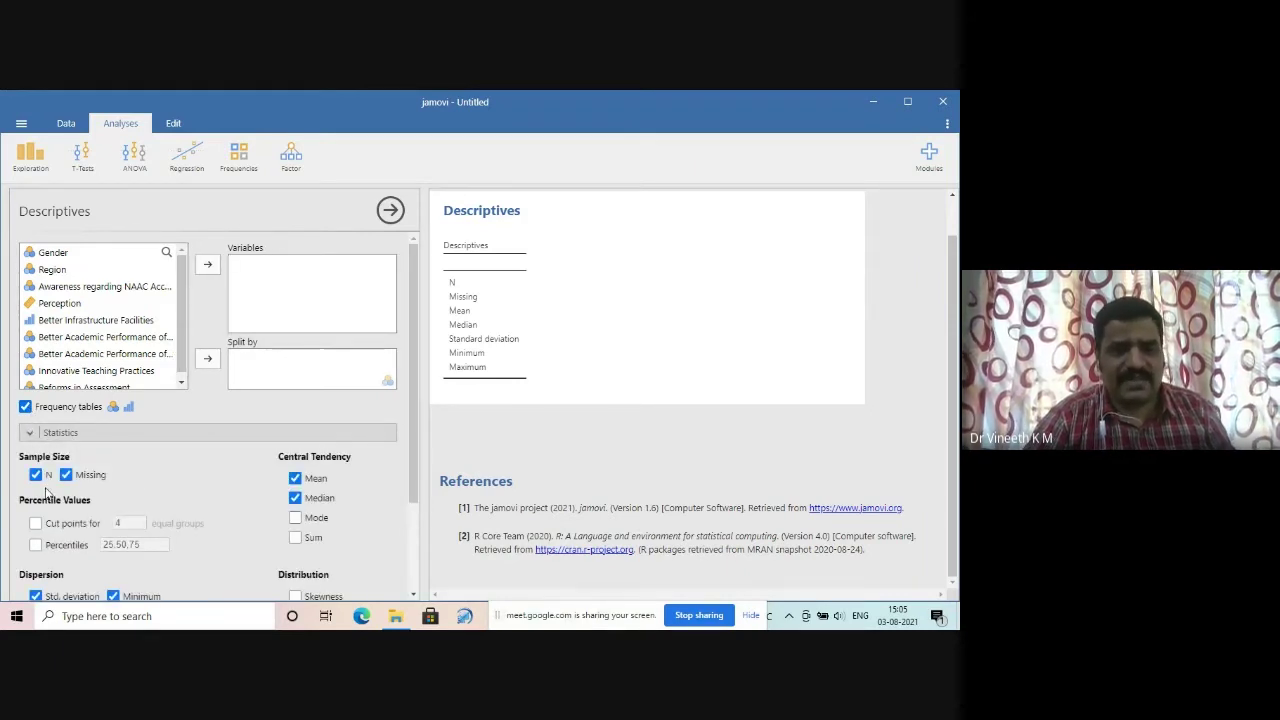
drag(413, 389, 413, 478)
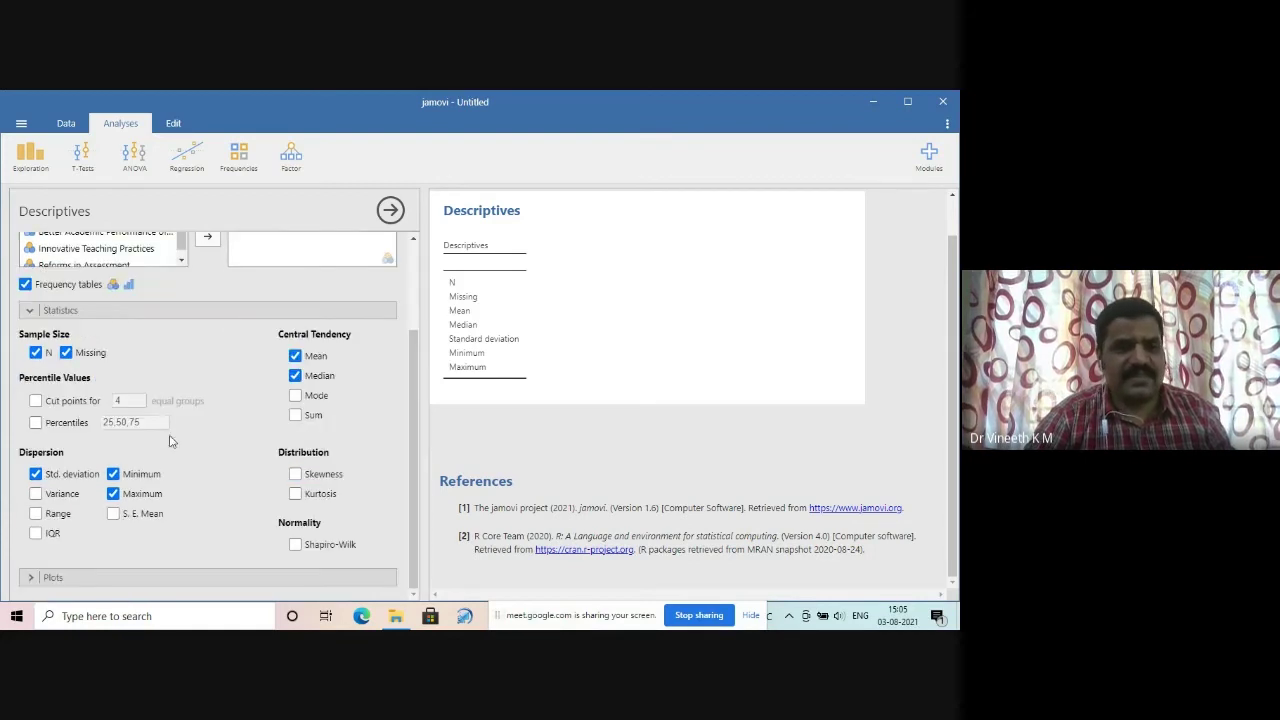
click(295, 396)
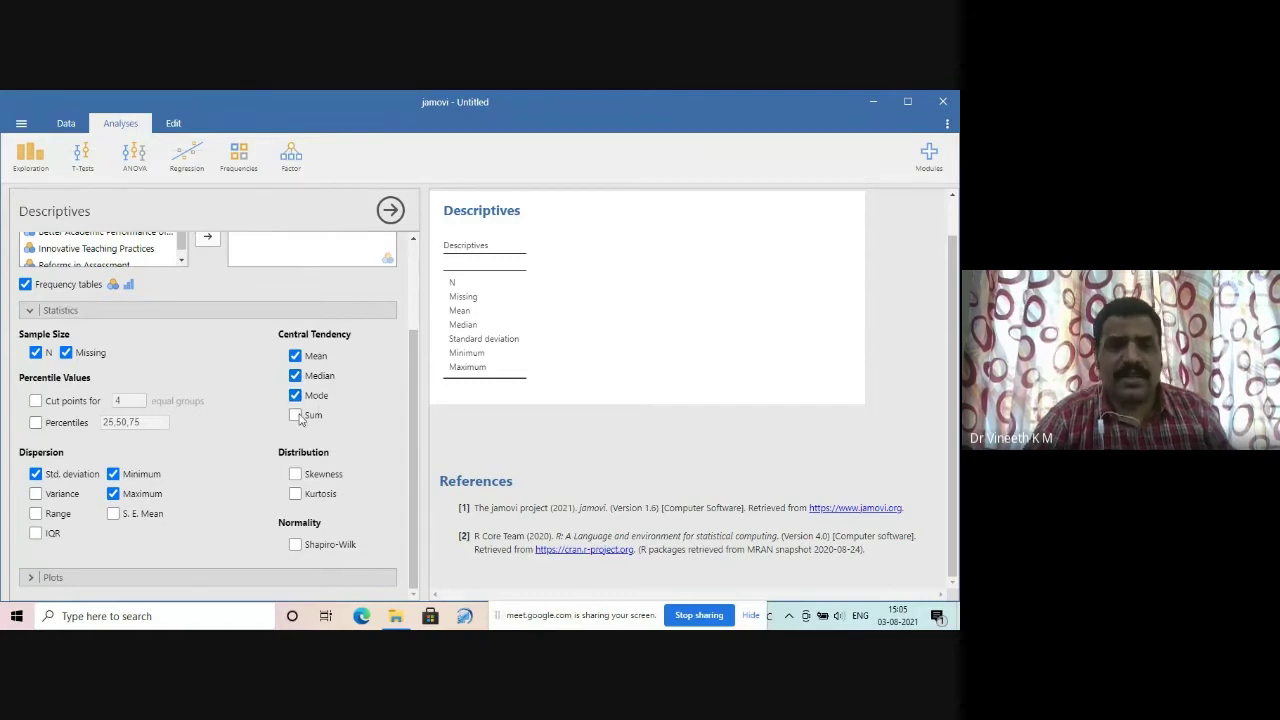
click(296, 415)
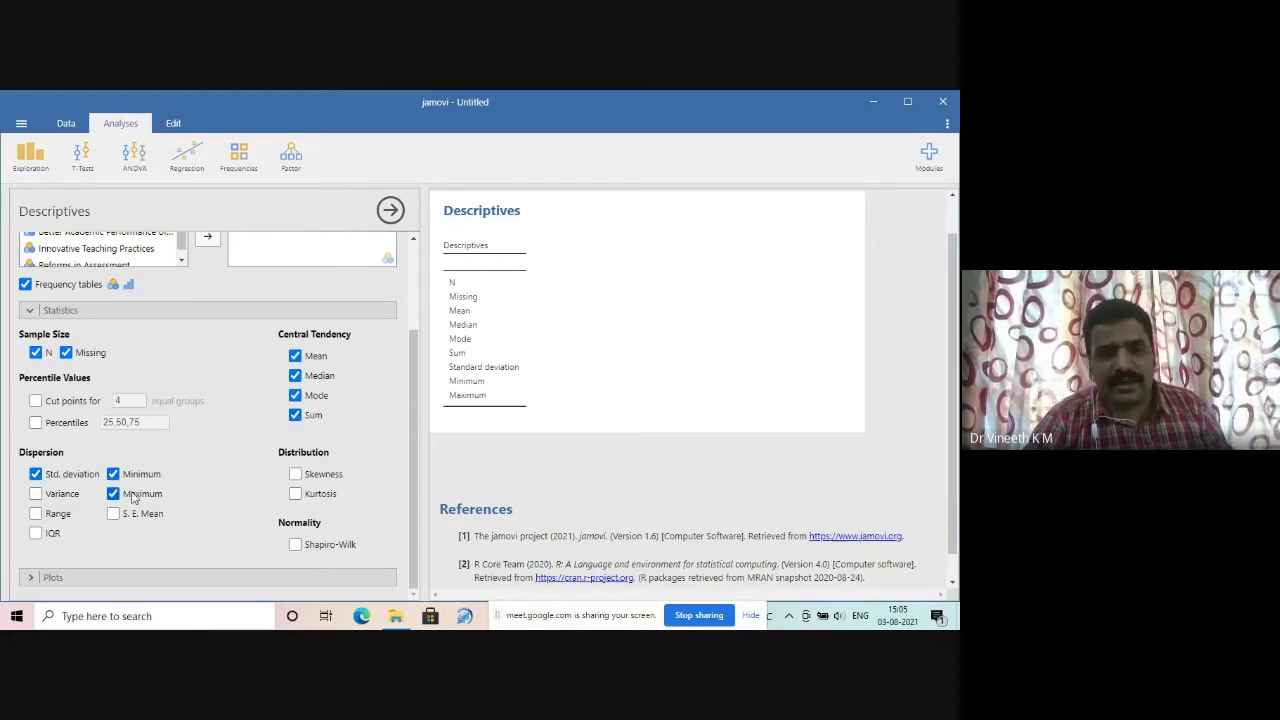
click(36, 494)
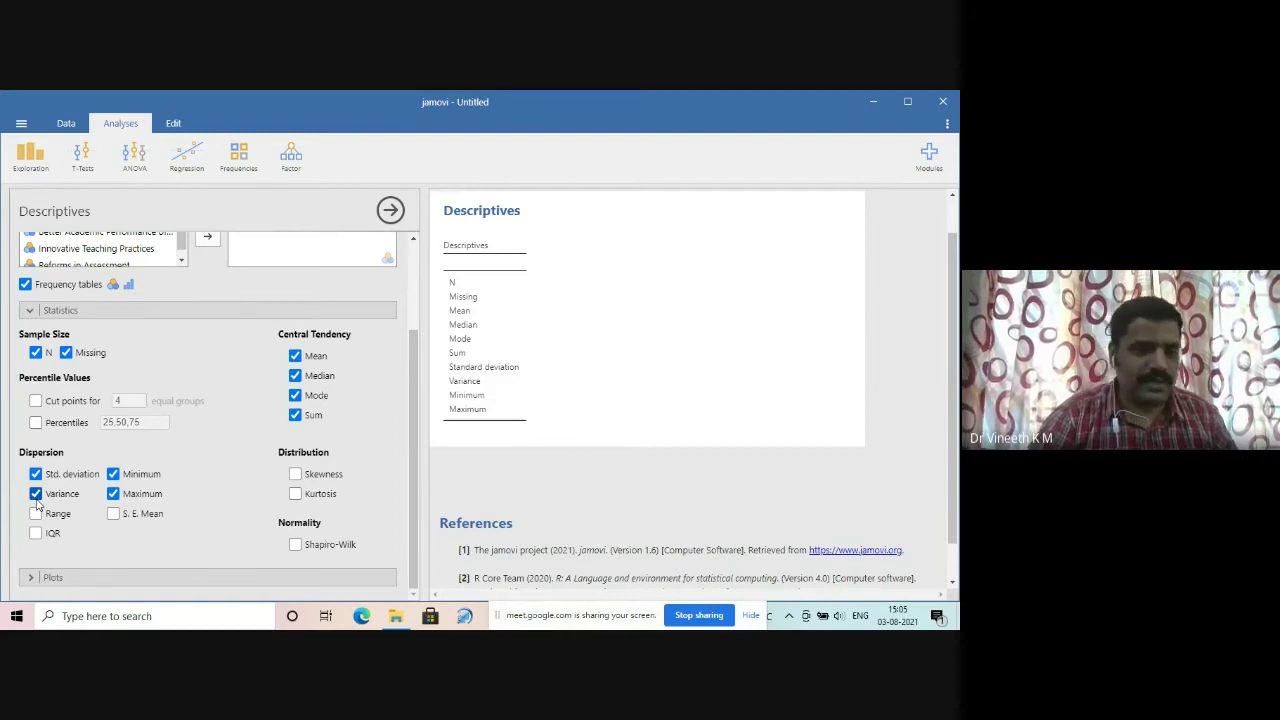
click(35, 514)
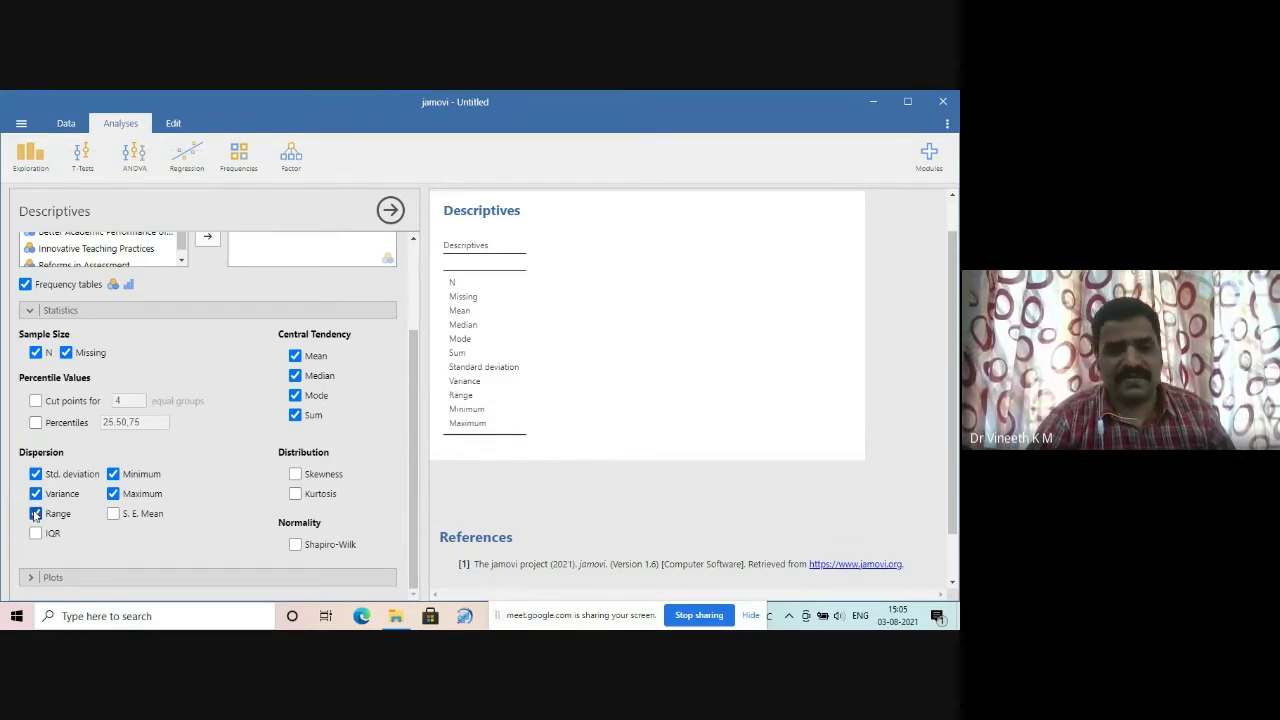
click(114, 514)
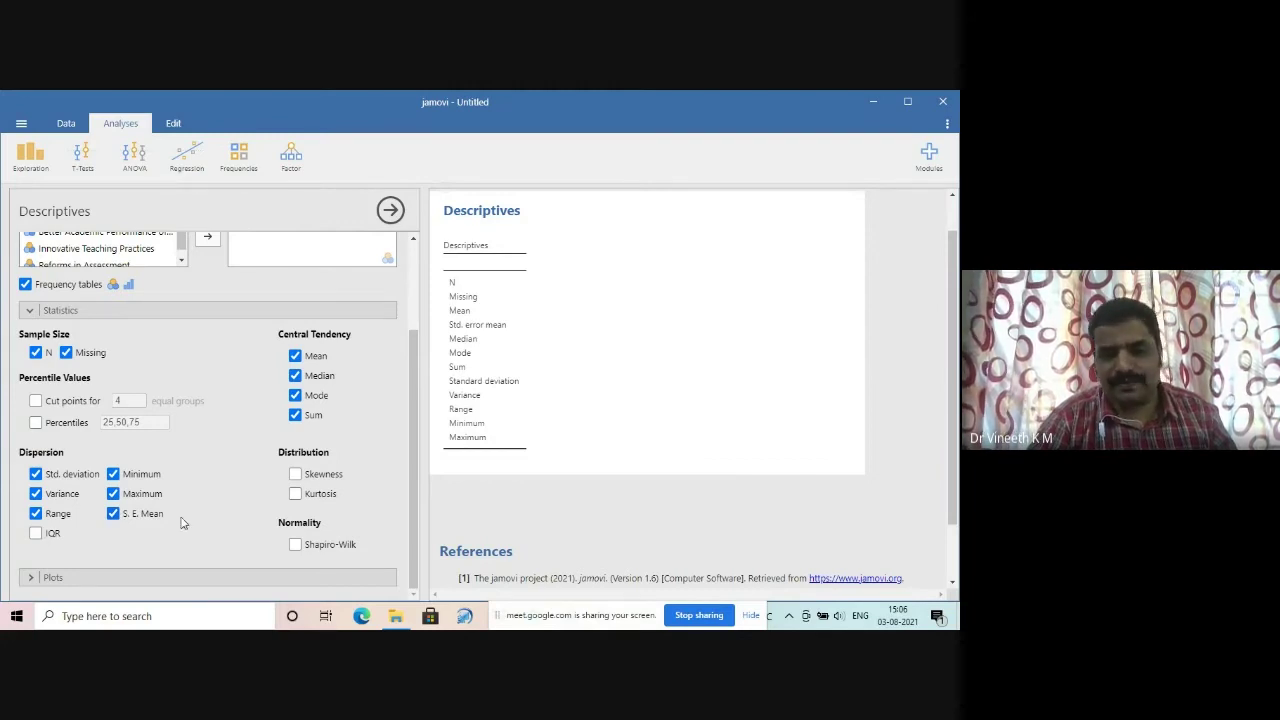
Step: Include Skewness and Kurtosis as distribution statistics, along with the Shapiro-Wilk normality test
click(295, 475)
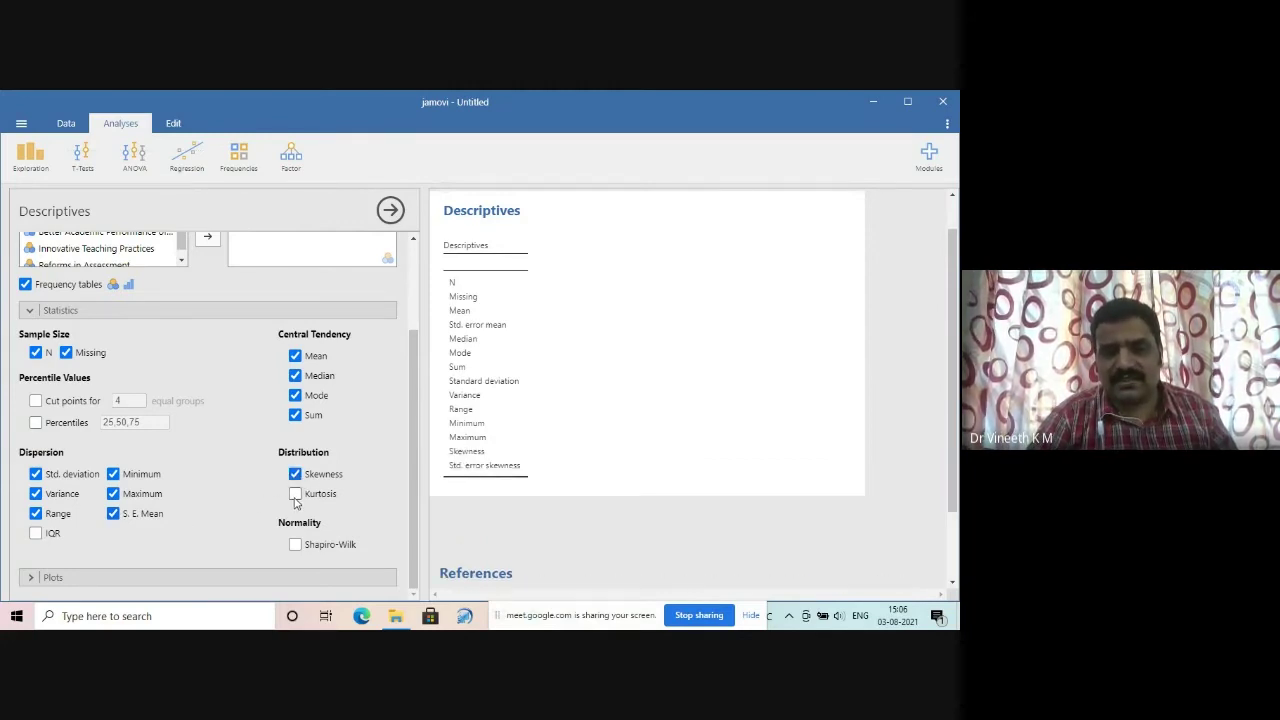
click(296, 500)
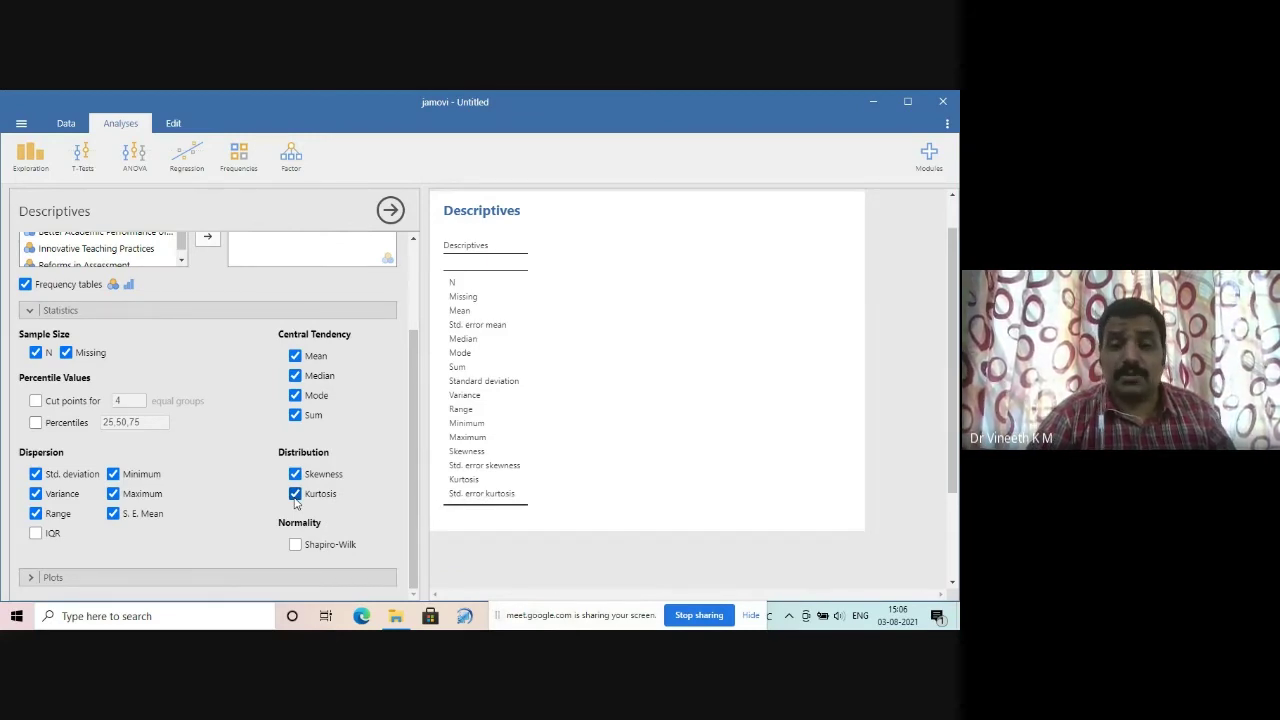
click(295, 546)
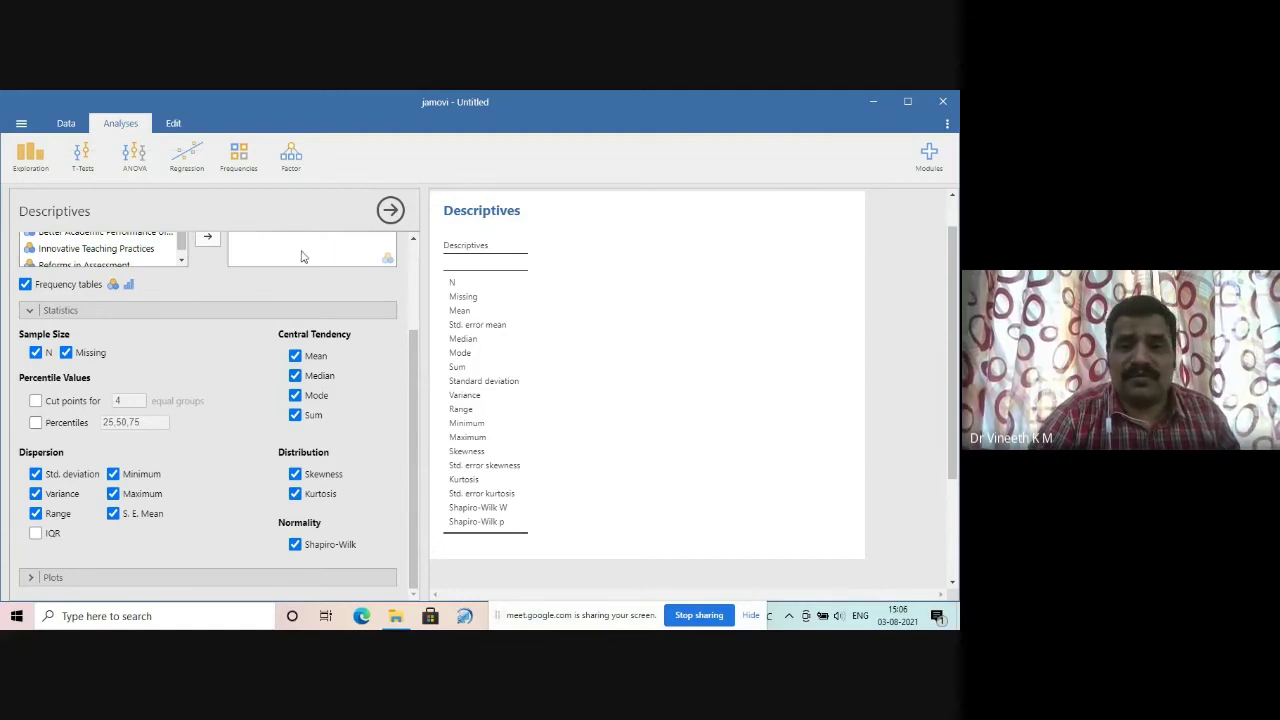
Step: Assign Gender and Region as the analysis variables and review their descriptives and frequency tables in the results
drag(412, 360, 423, 258)
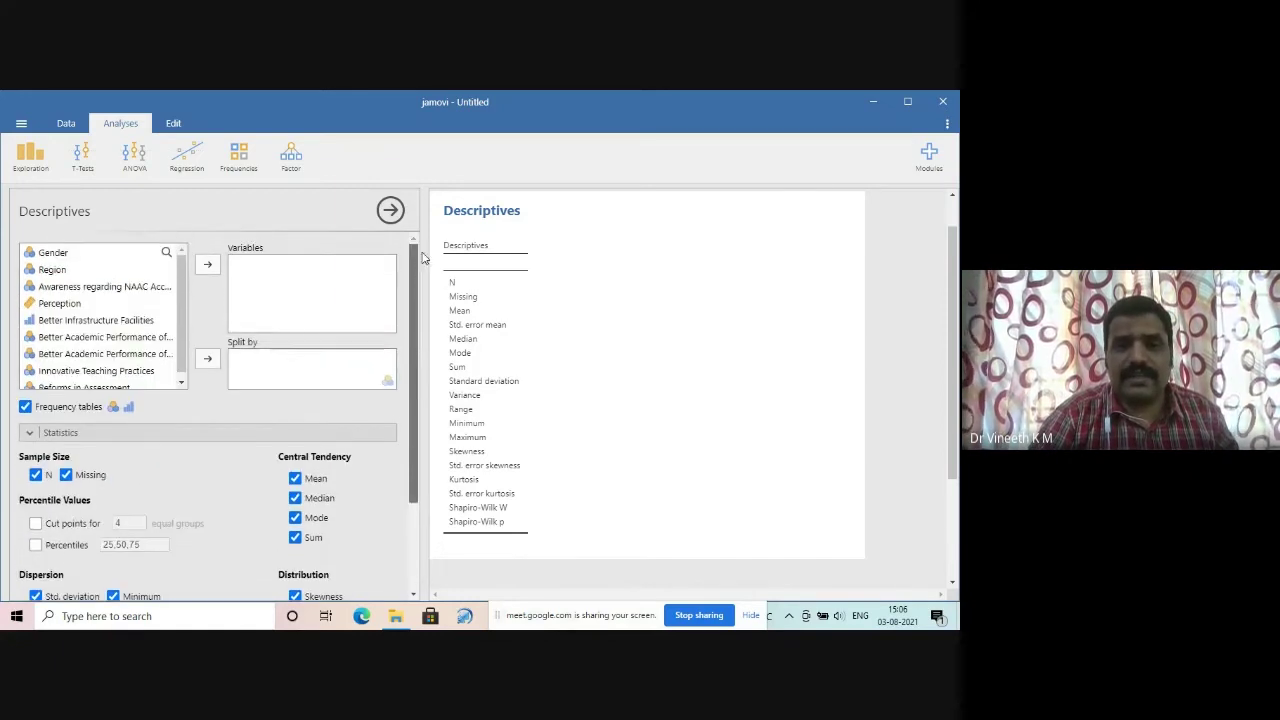
click(60, 255)
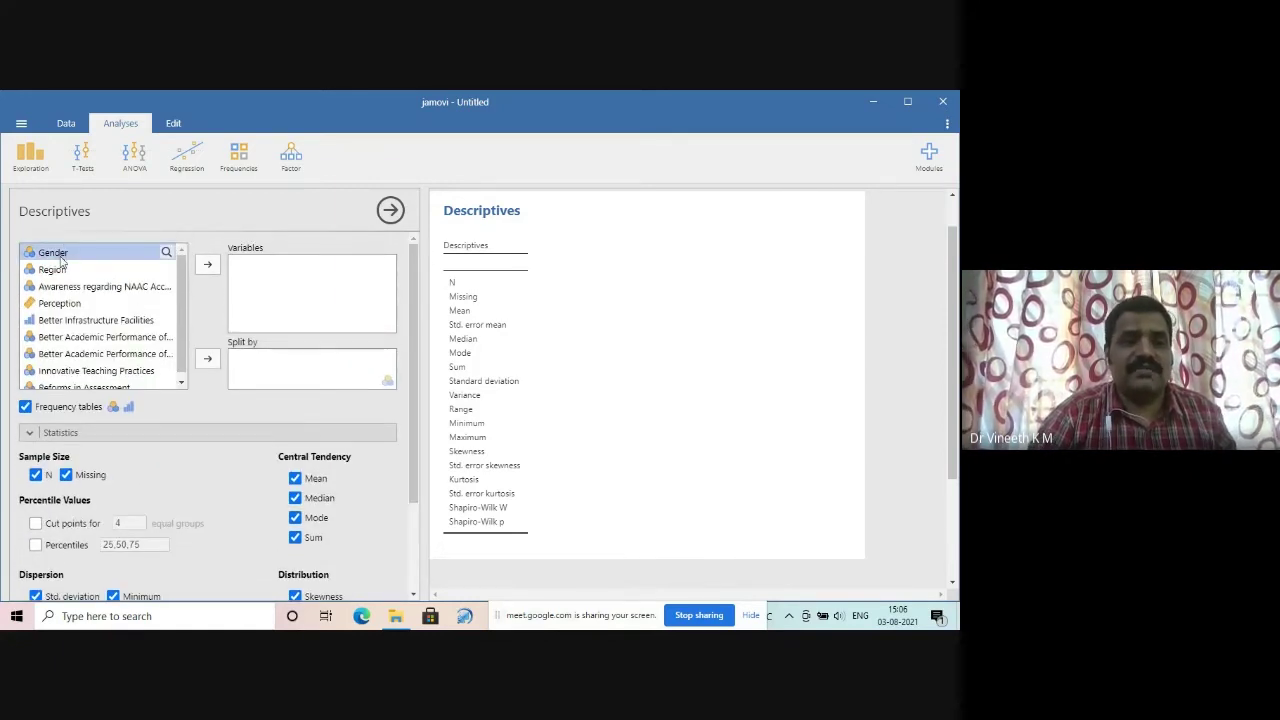
ctrl+click(58, 270)
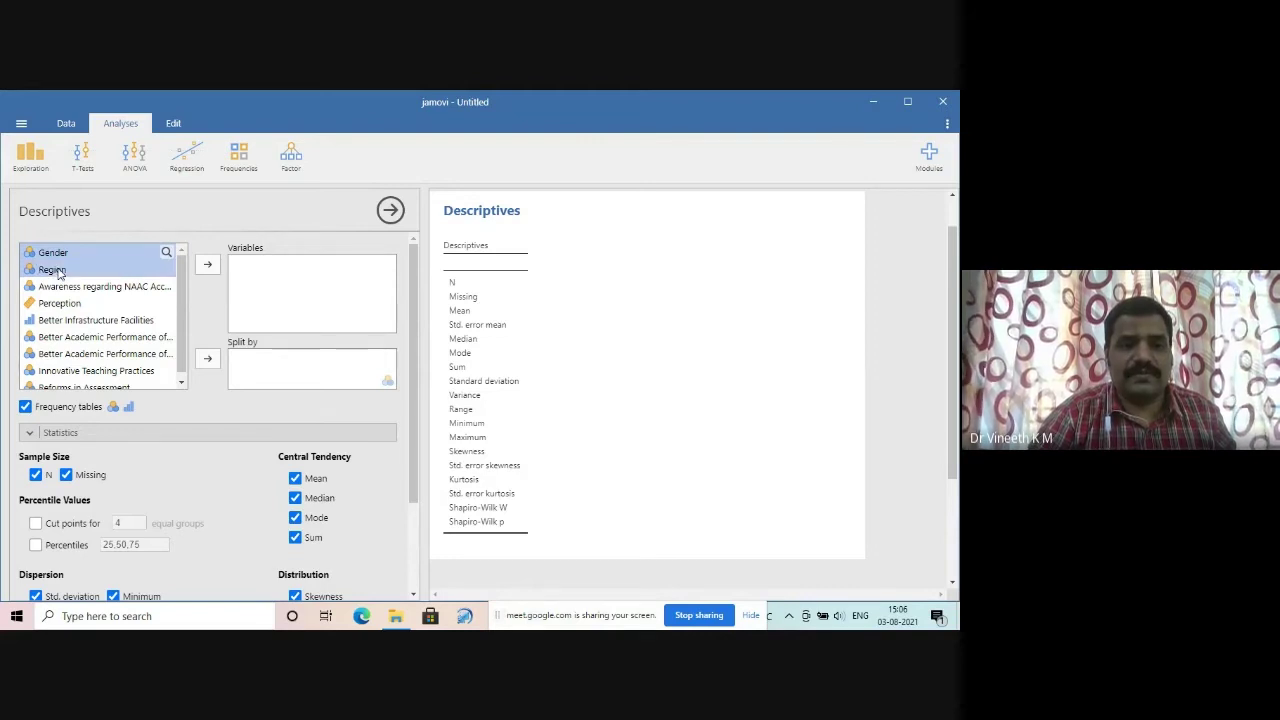
click(214, 267)
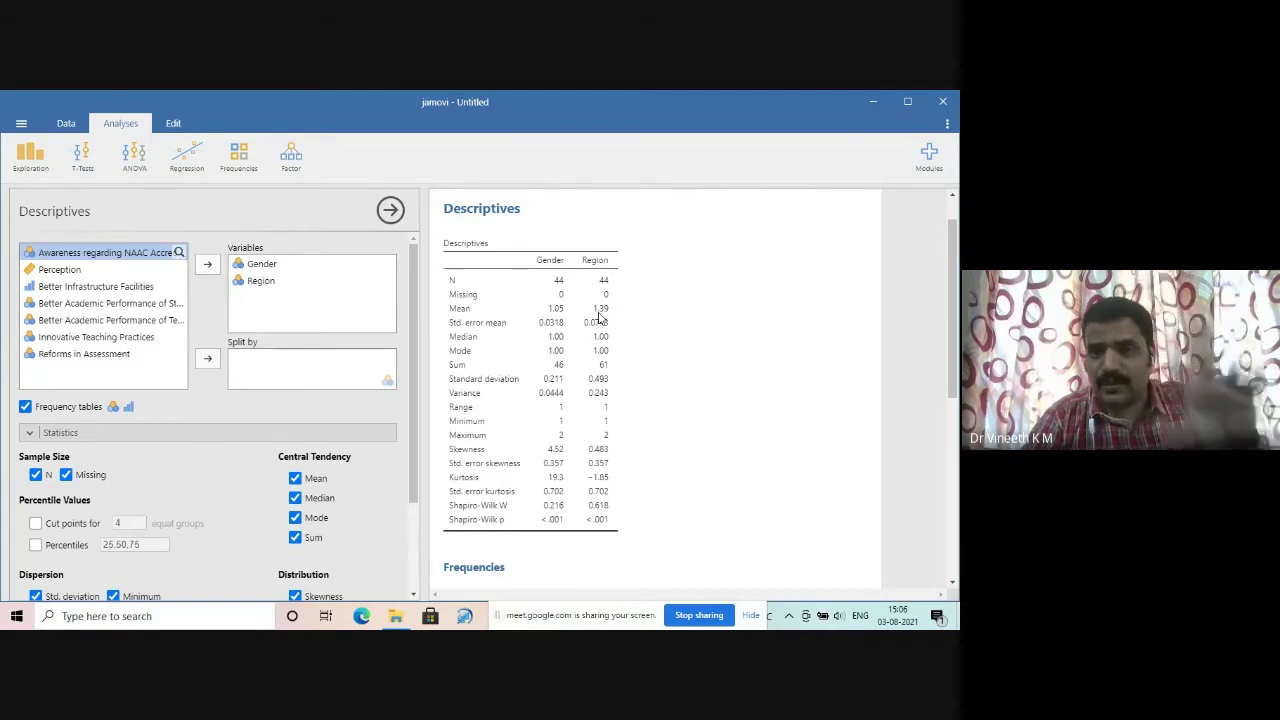
scroll(655, 390, down, 2)
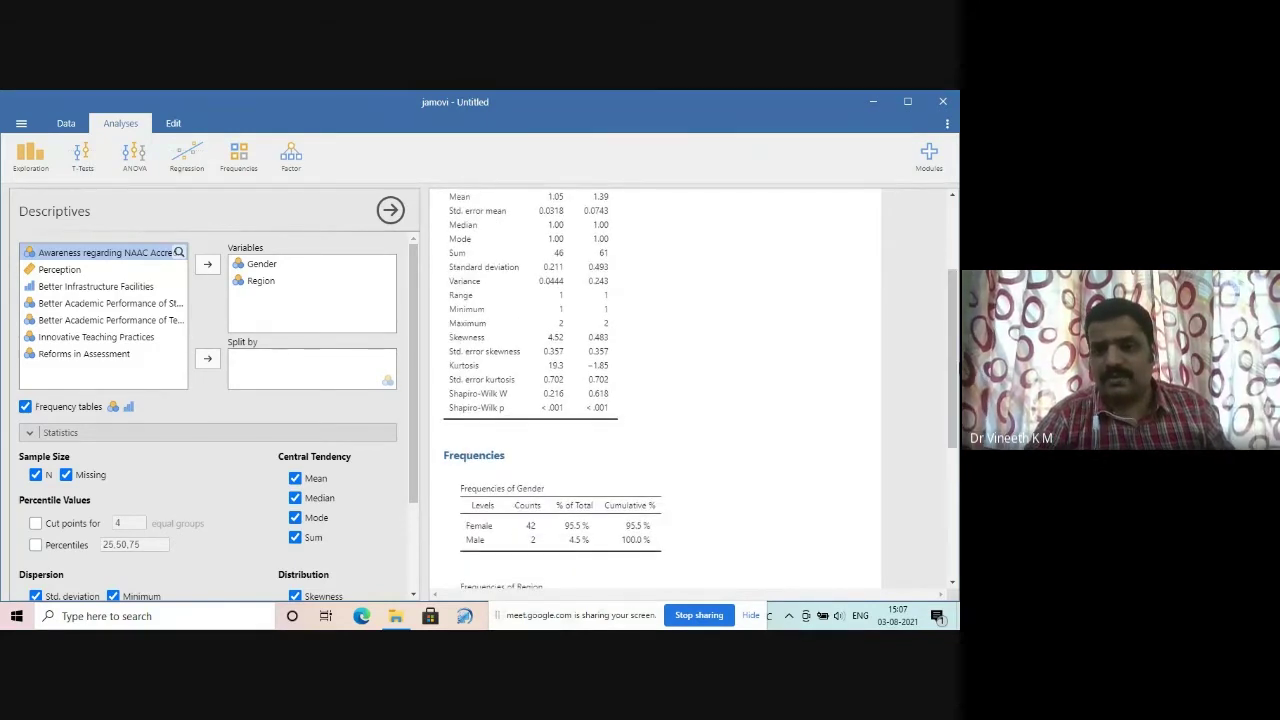
drag(955, 318, 955, 418)
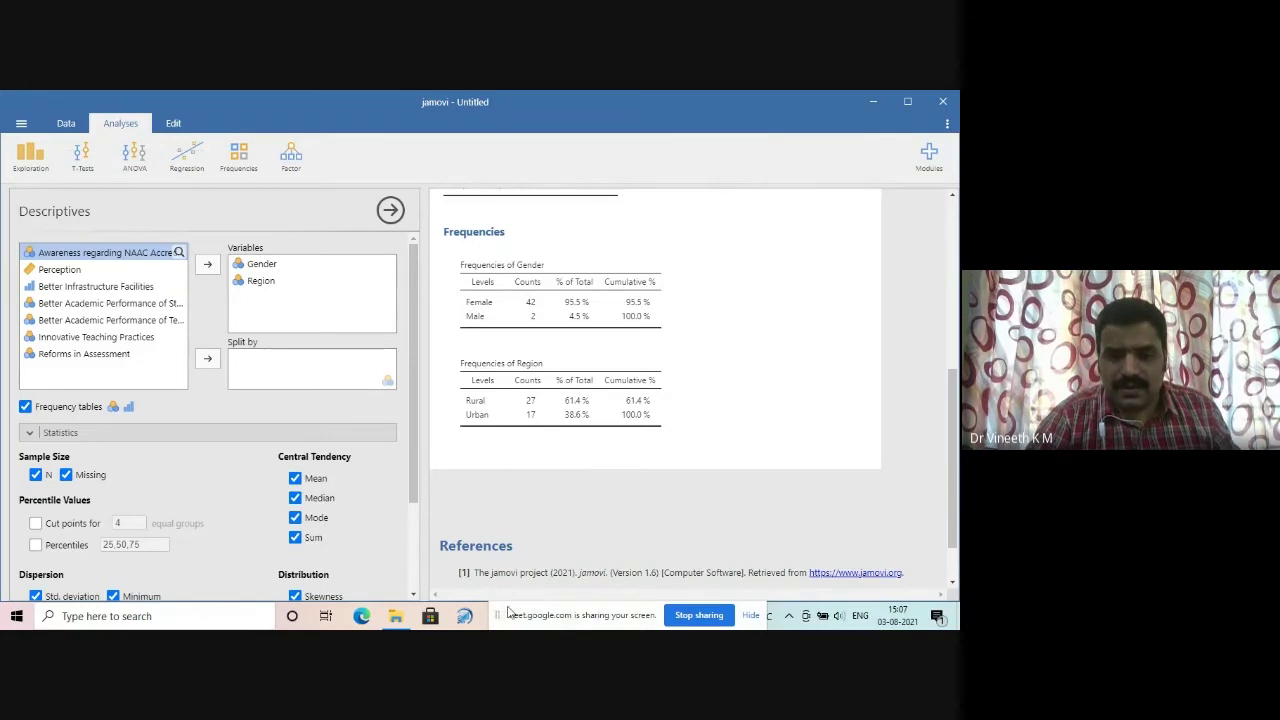
Step: Minimize the open windows and switch to a new blank document in Microsoft Word
drag(497, 615, 161, 615)
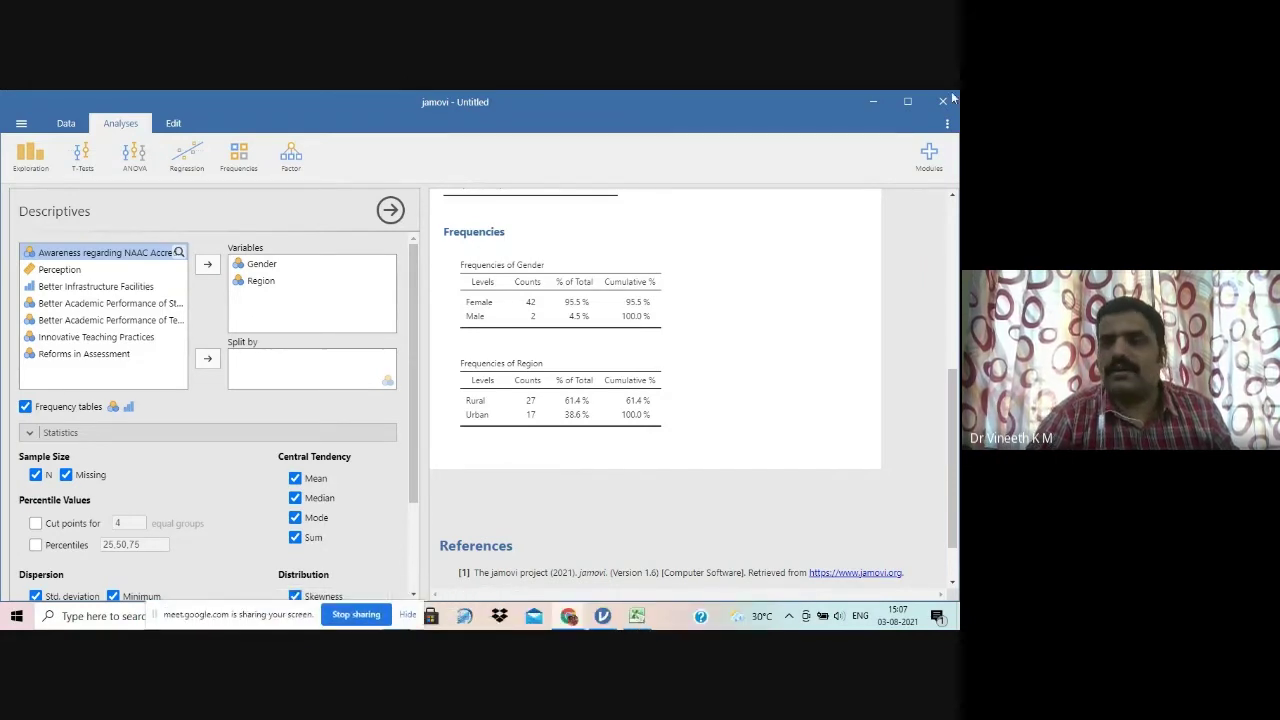
click(865, 105)
click(888, 100)
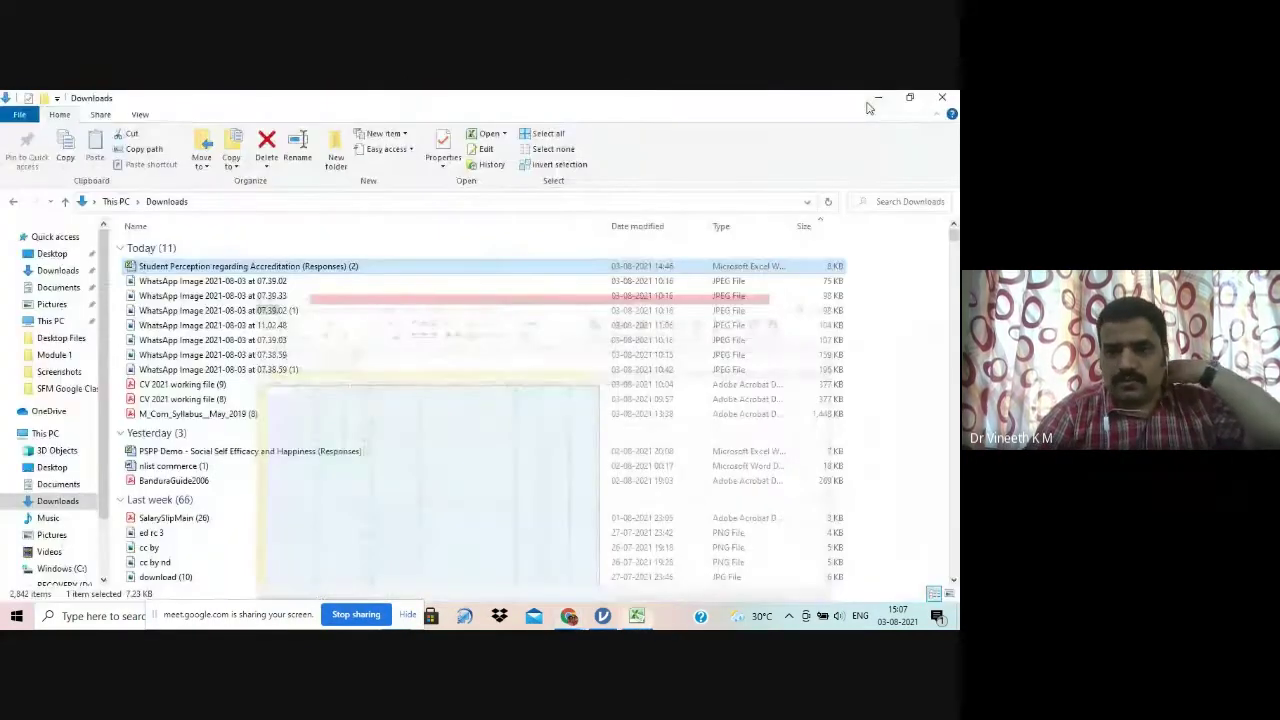
click(888, 99)
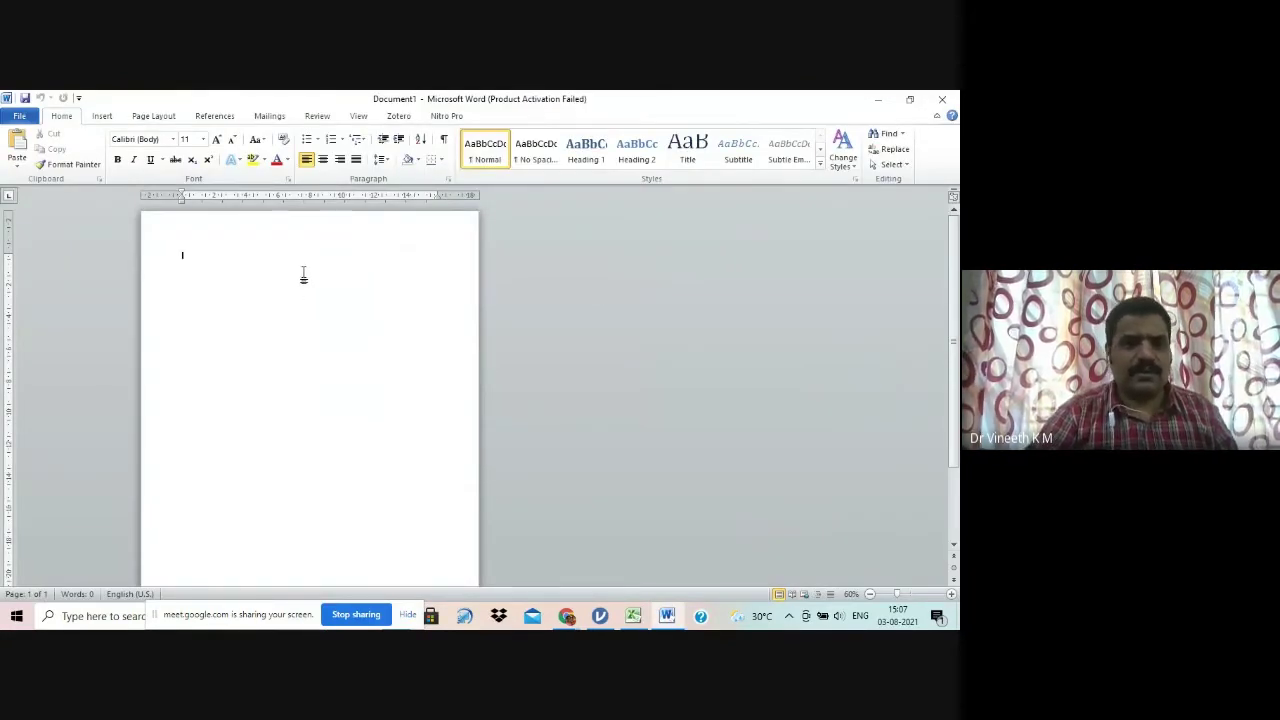
click(645, 200)
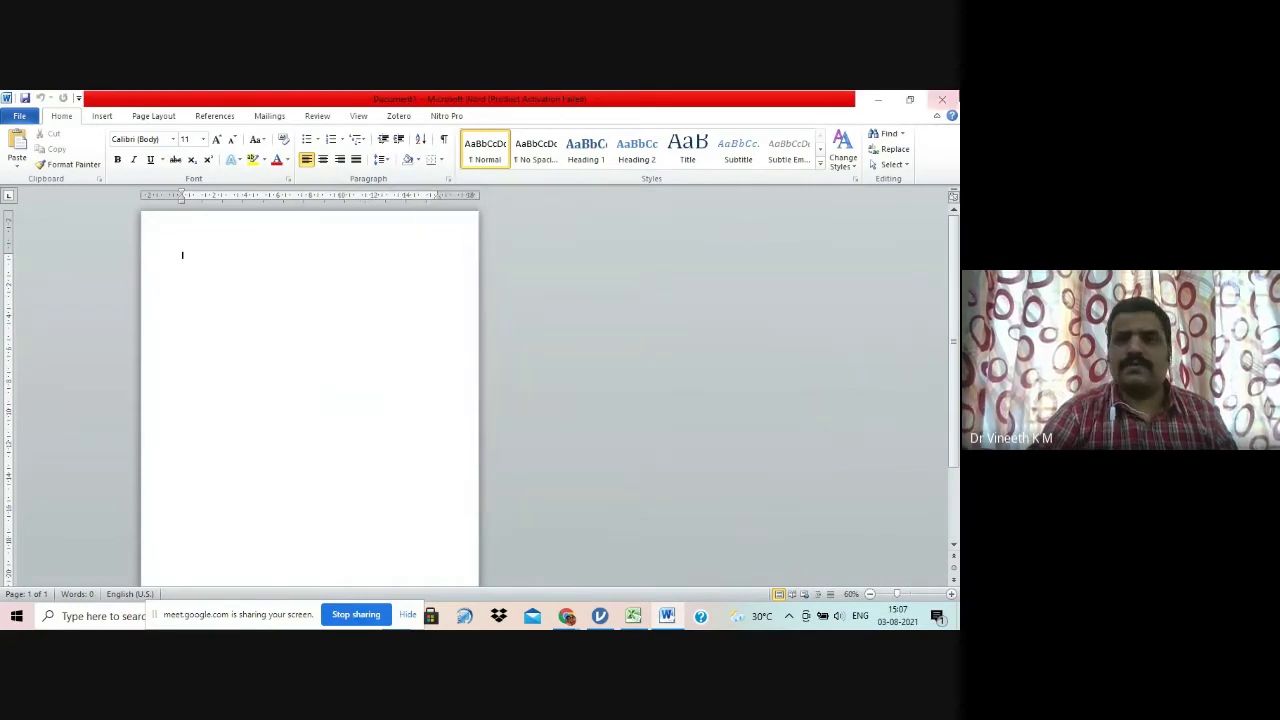
Step: Enter the heading "Profile of the Sample" in the blank document and start a new line below it
triple_click(951, 595)
text(Profi)
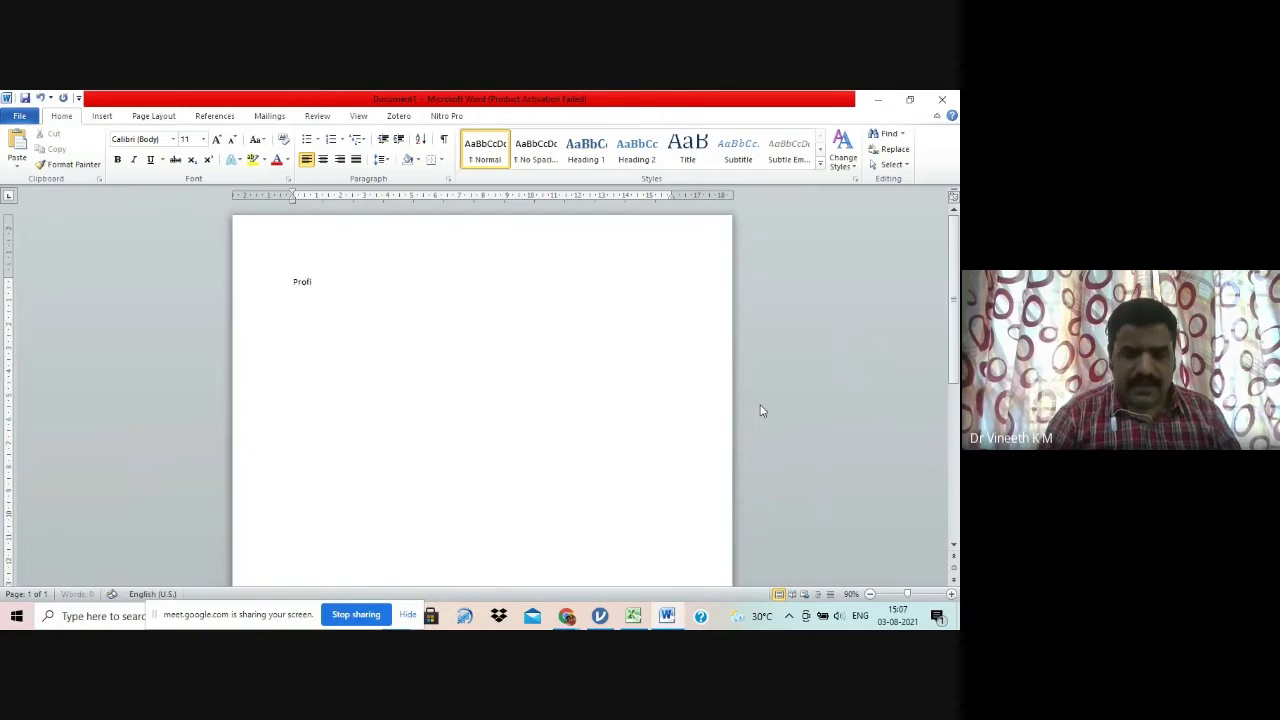
text(le of the)
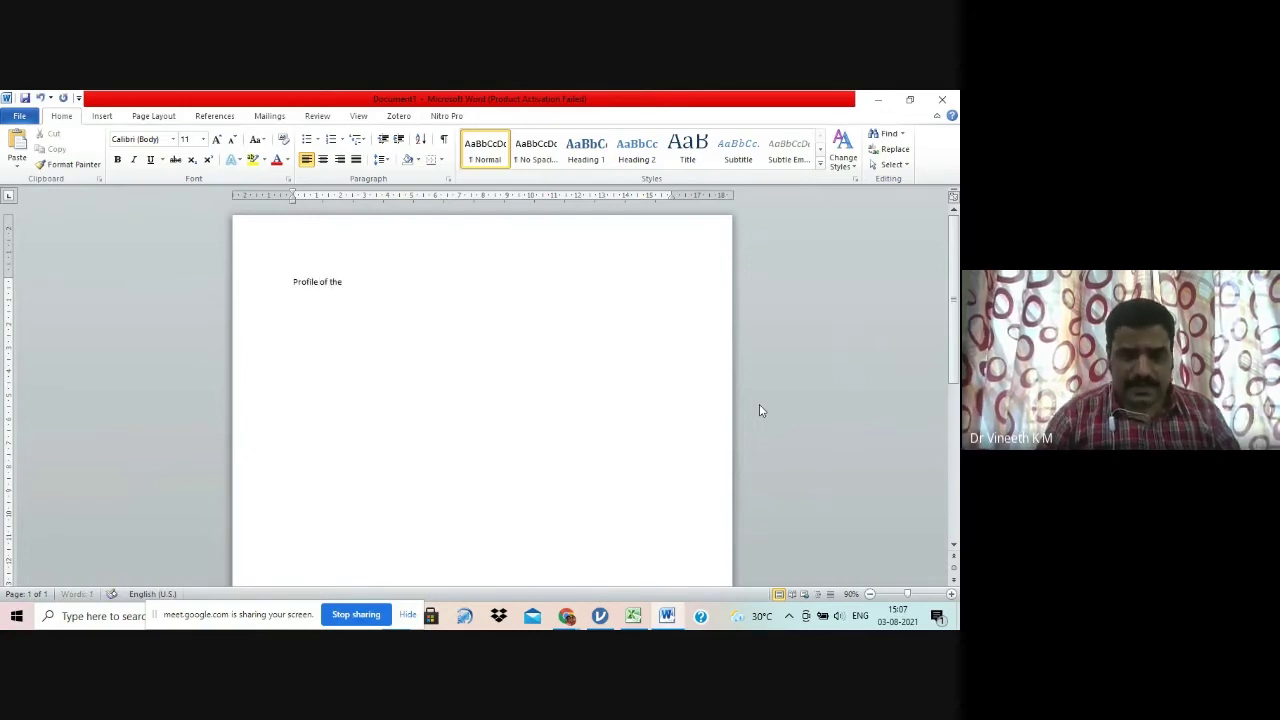
text( Sample)
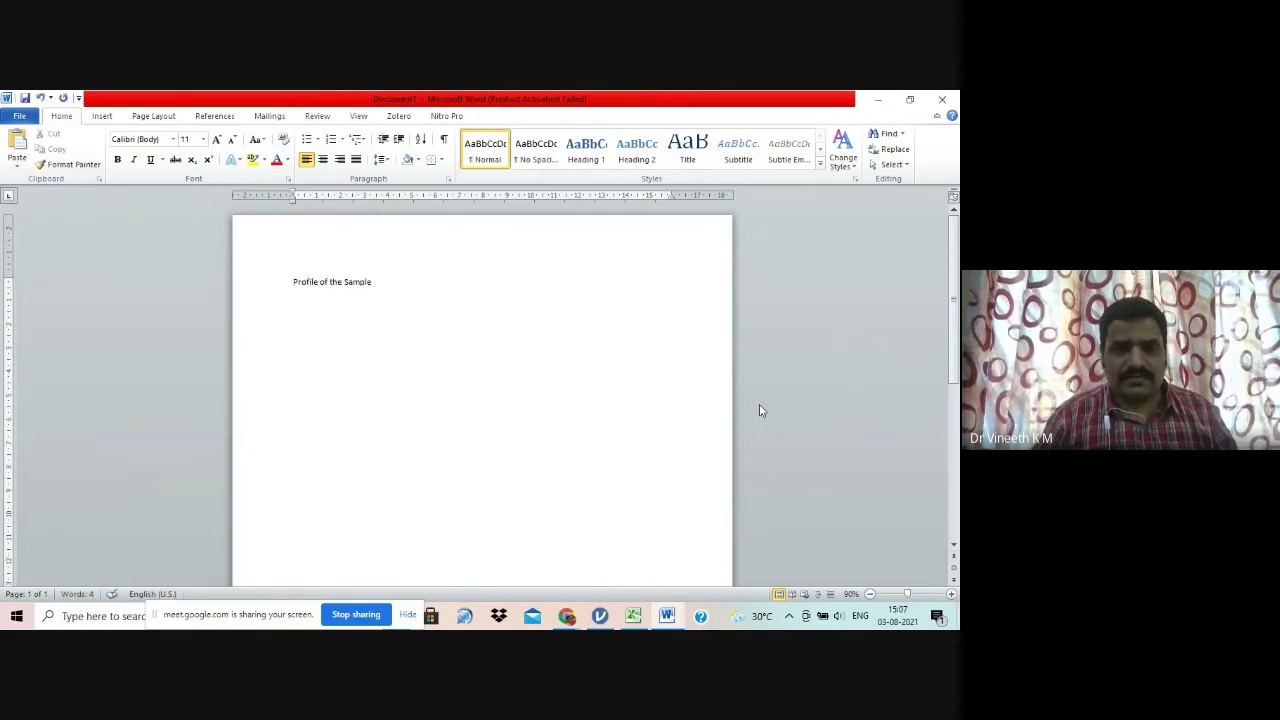
key(Return)
Step: Switch back to jamovi and copy the Frequencies of Gender table from the results
key(alt+Tab)
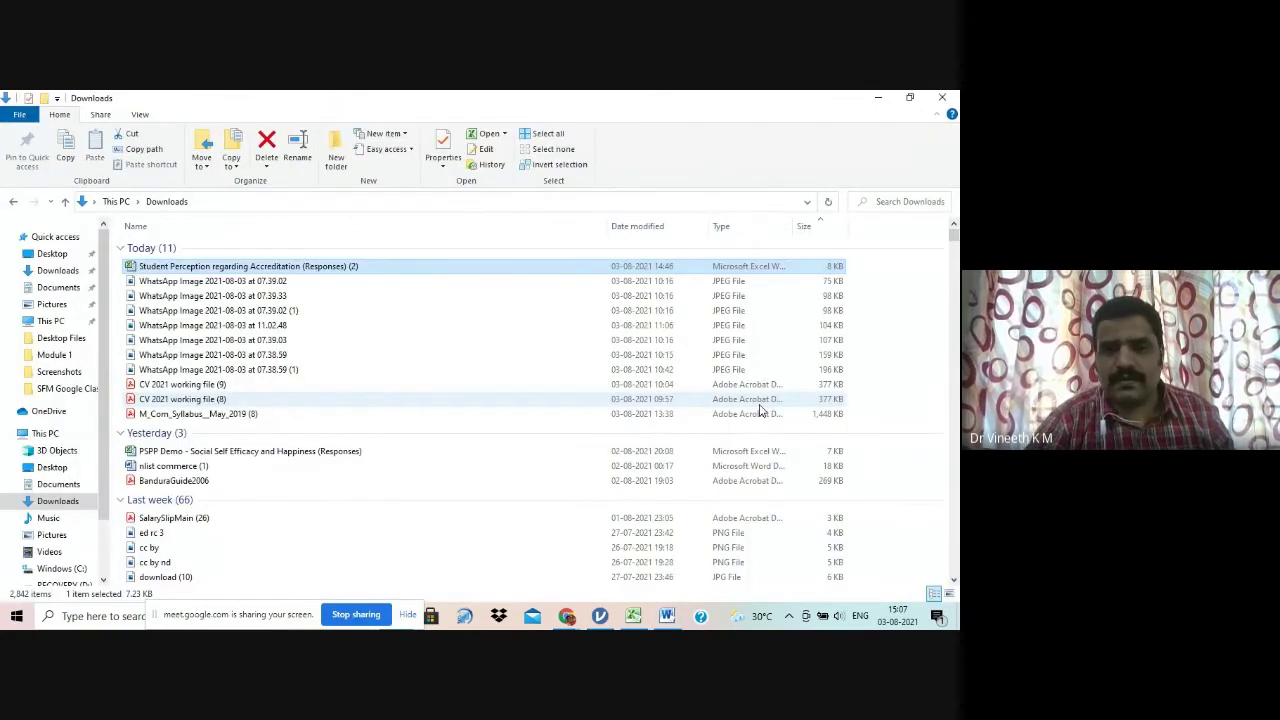
key(alt+Tab)
key(alt+Tab)
key(Tab)
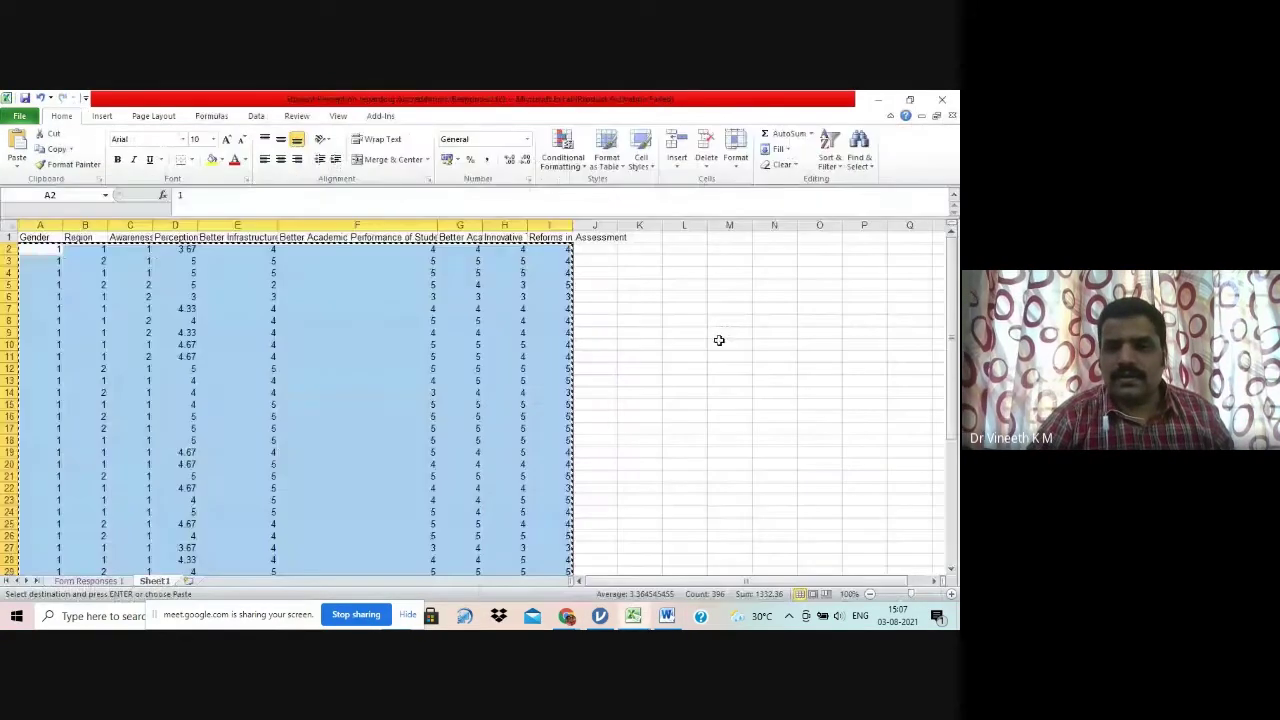
key(alt+Tab)
key(Tab)
key(Tab)
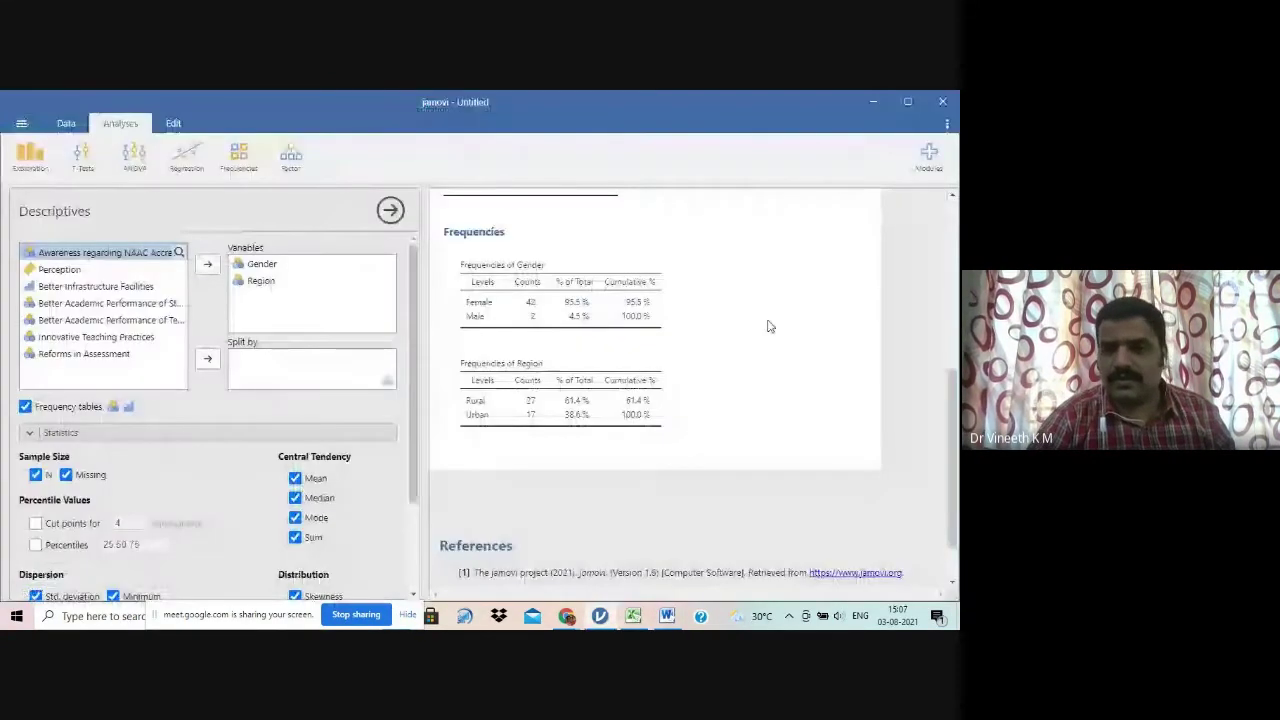
right_click(528, 283)
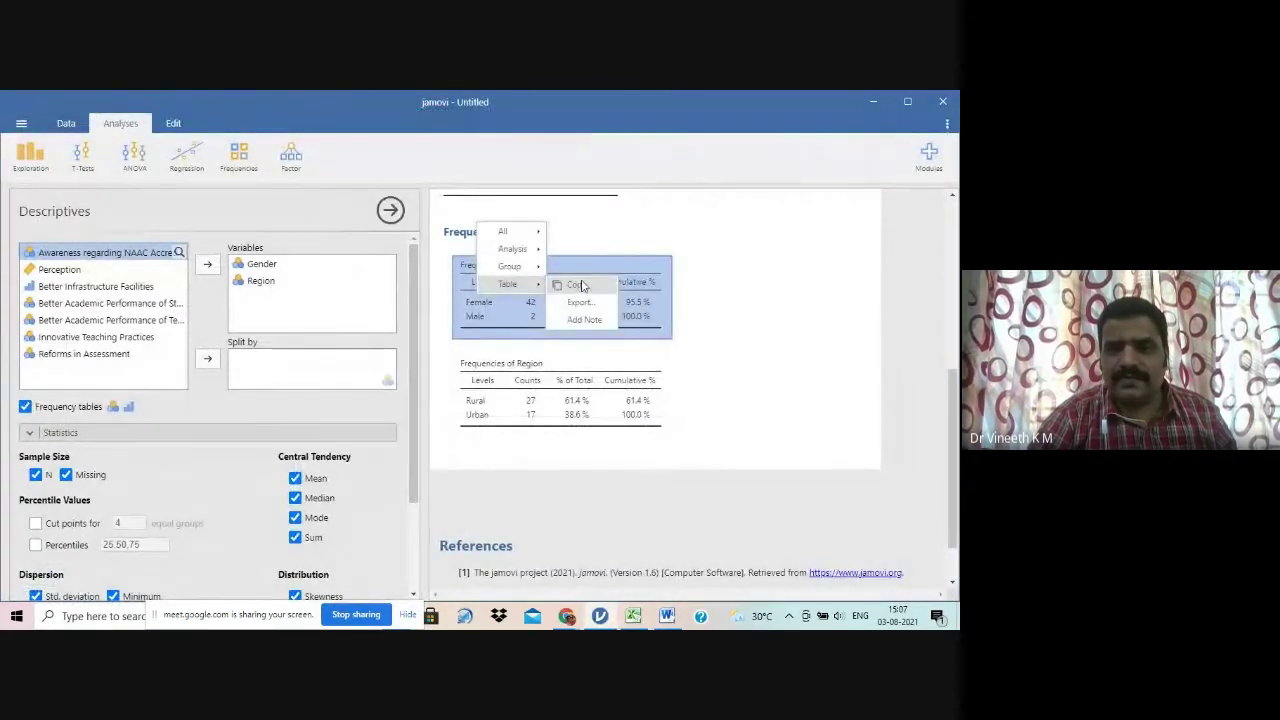
click(581, 286)
Step: Switch to the Word document and paste the Frequencies of Gender table below the "Profile of the Sample" heading
key(alt+Tab)
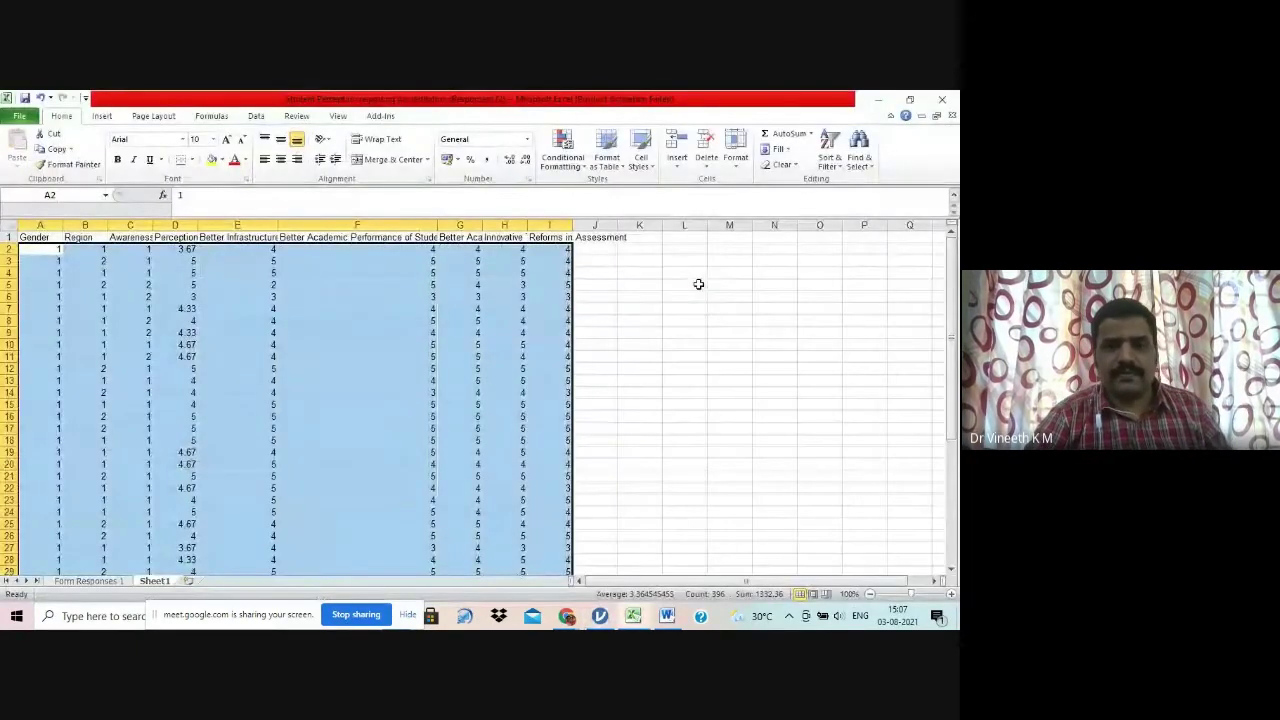
key(alt+Tab)
key(alt+Tab)
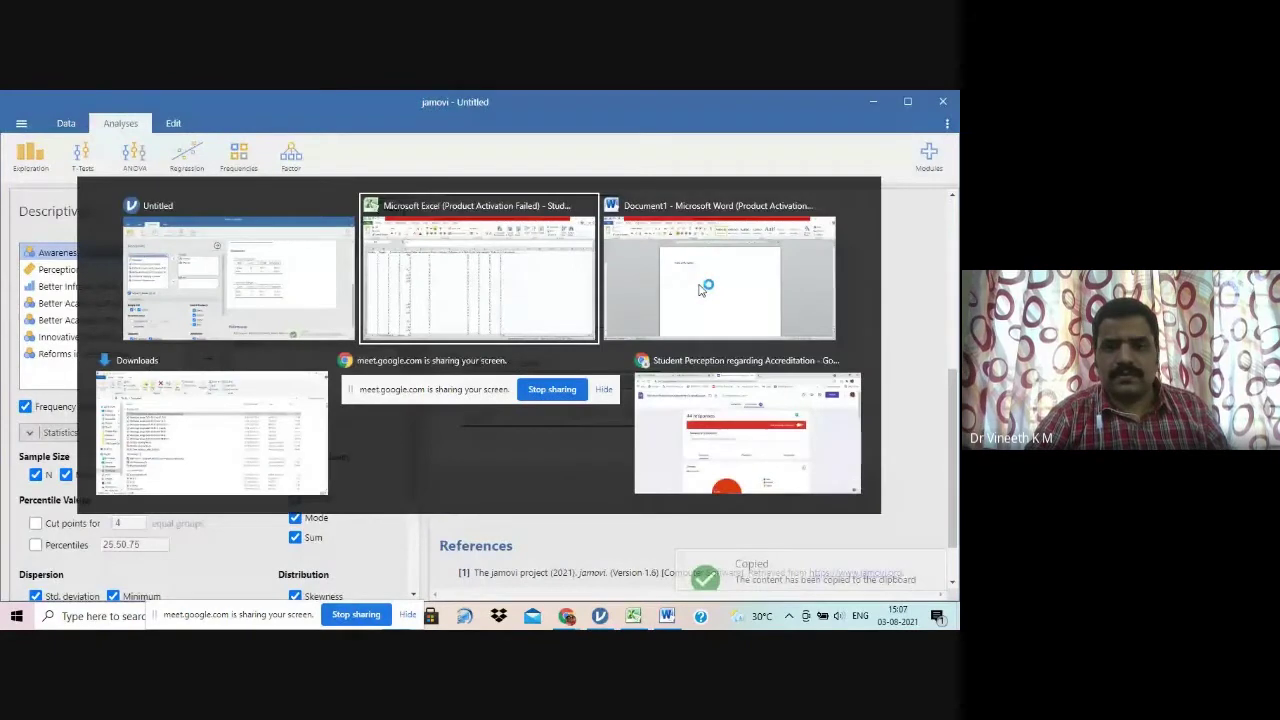
click(700, 288)
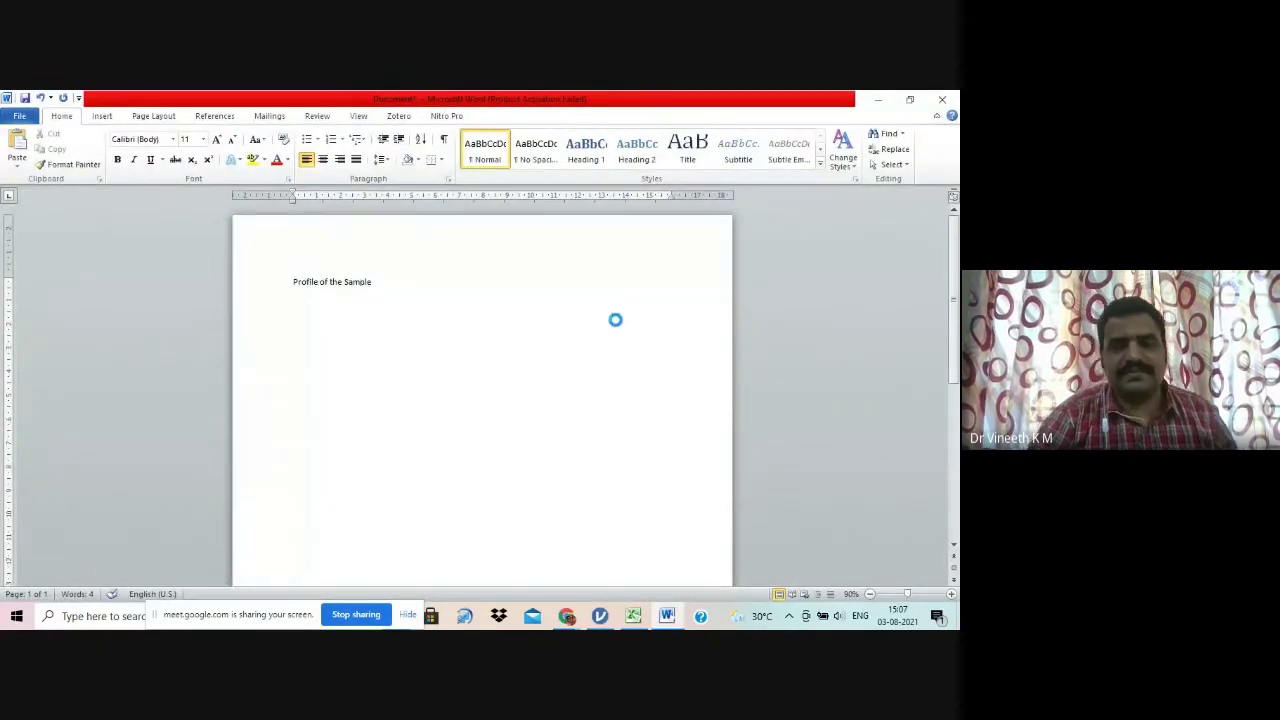
text(Frequencies of Gender Levels	Counts	% of Total	Cumulative % Female	42	95.5 %	95.5 % Male	2	4.5 %	100.0 %)
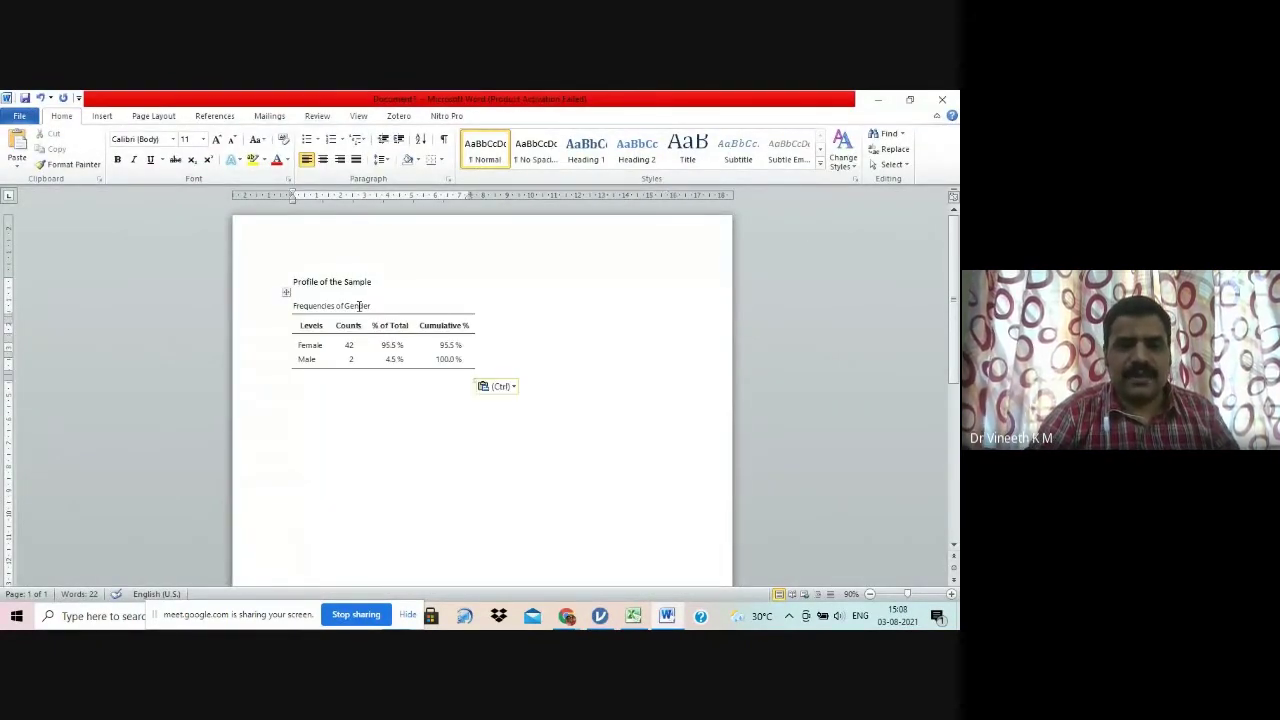
Step: Prefix the title of the Frequencies of Gender table with "Table 1"
click(358, 306)
key(Home)
text(Table )
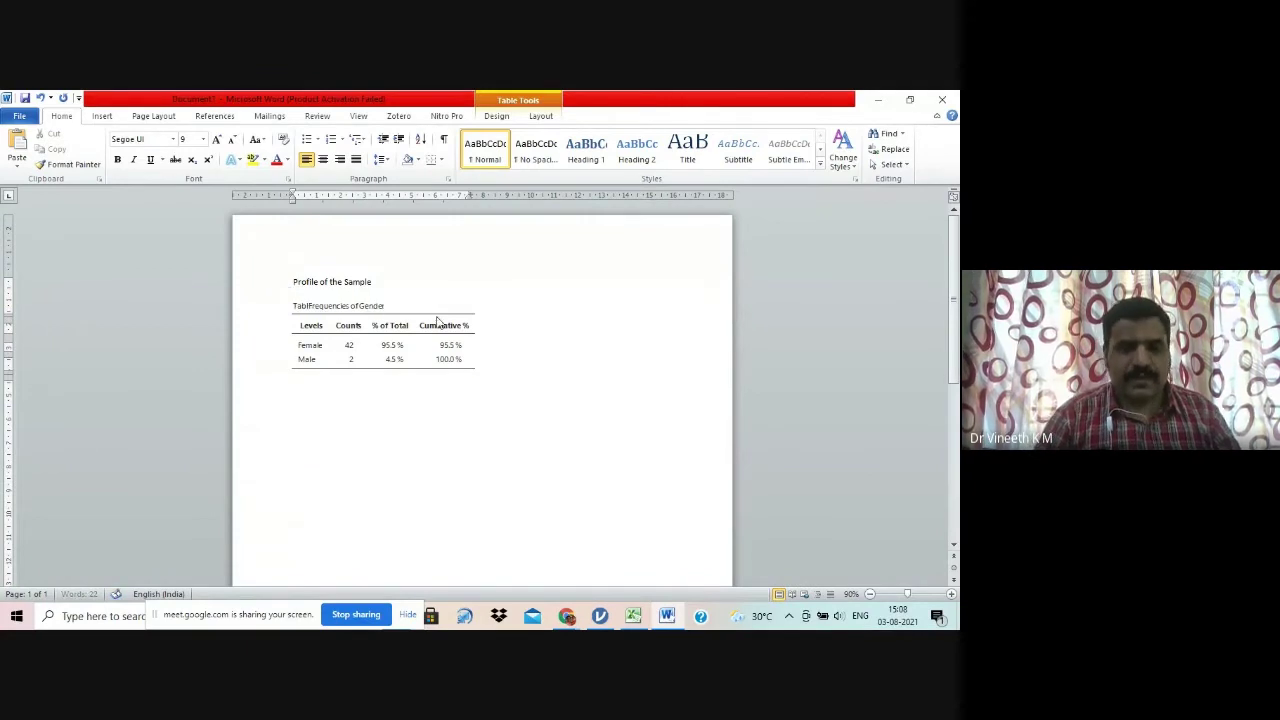
text(1)
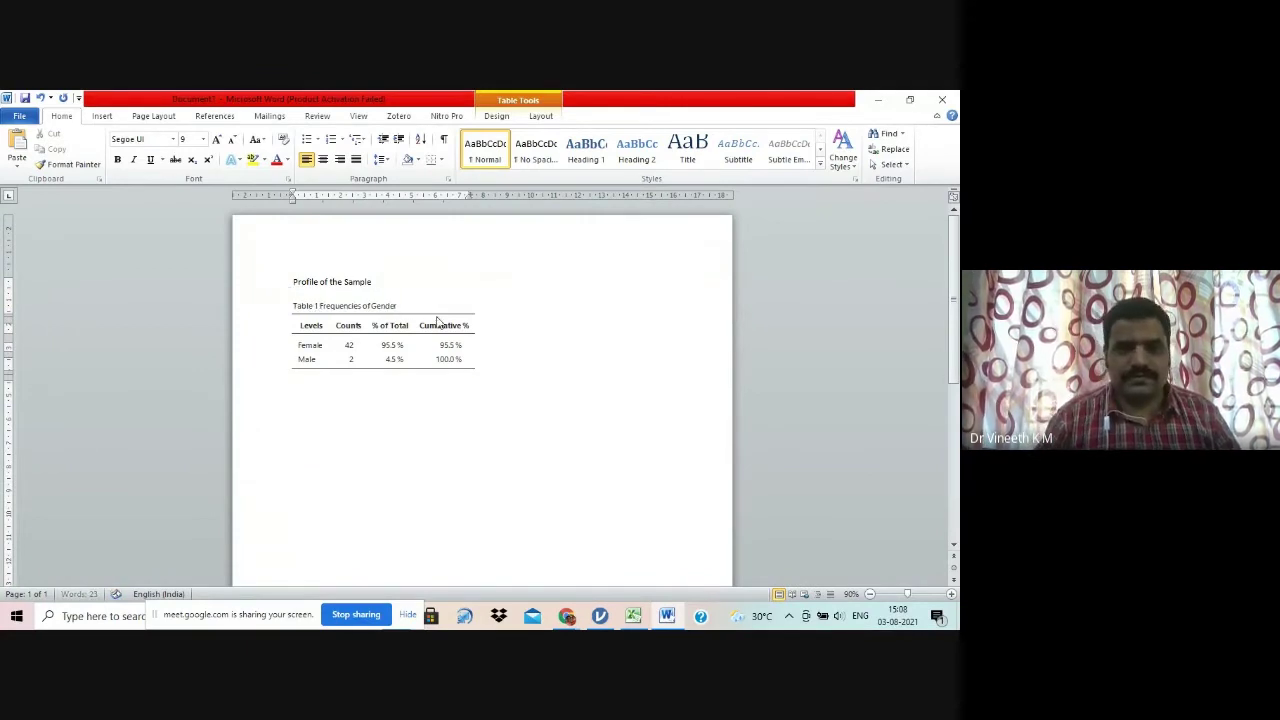
Step: Add the note "Source: Survey Data" on the line below the Gender table
click(390, 394)
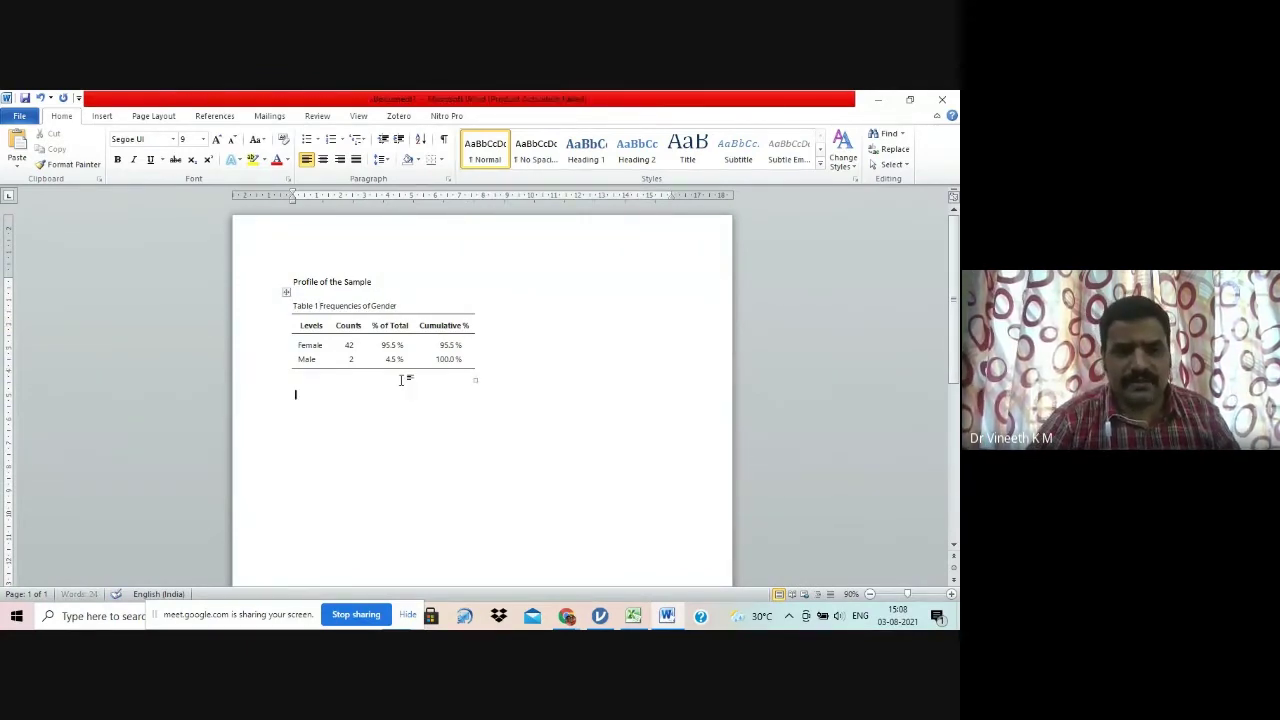
text(Source:)
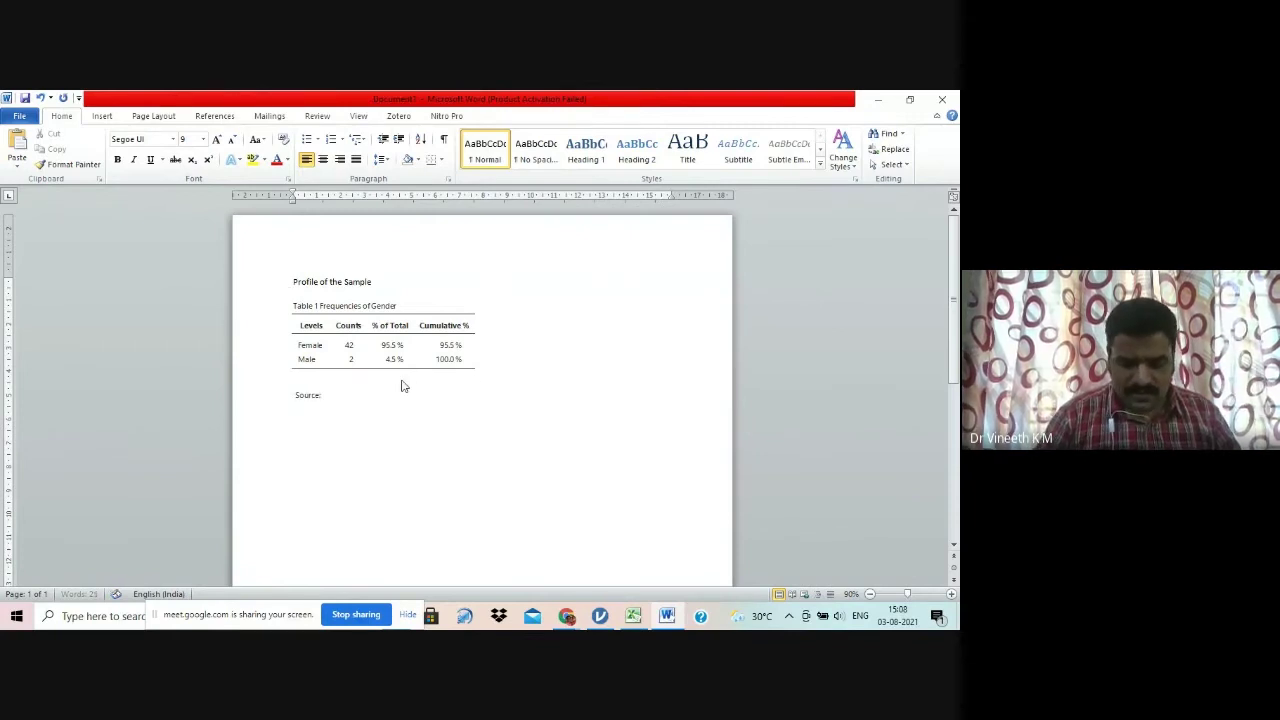
text( Survey Data)
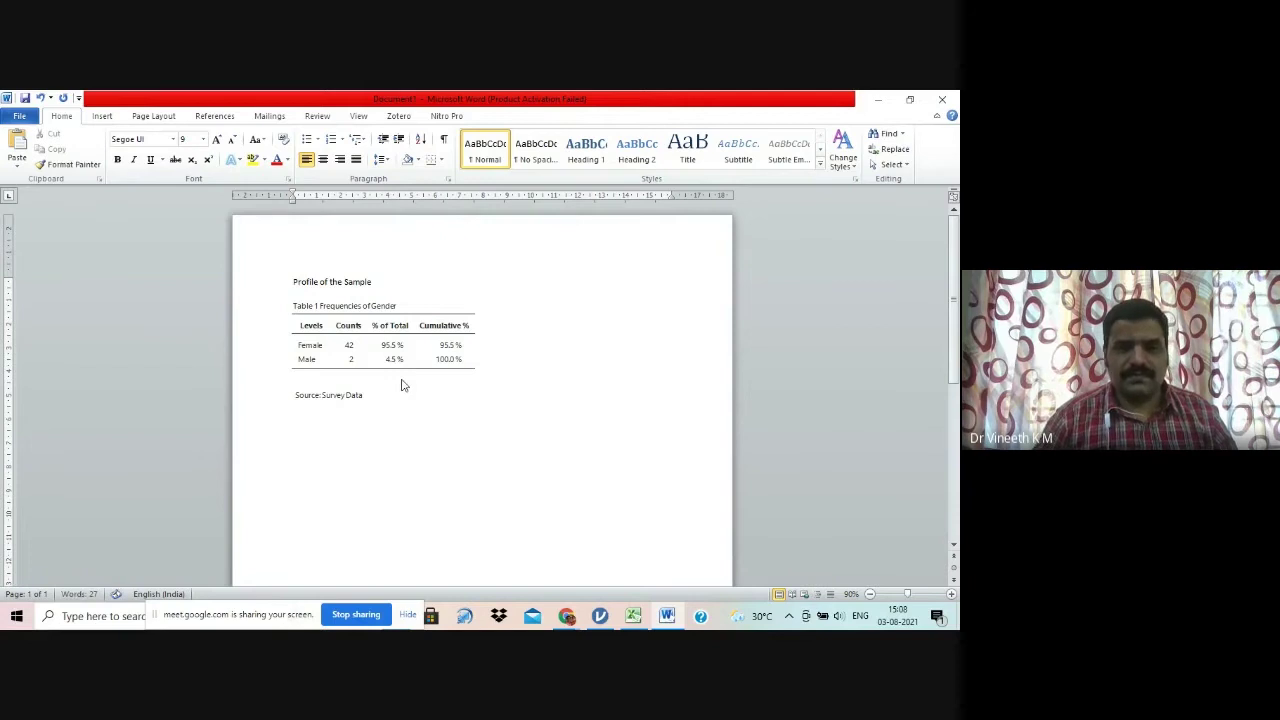
Step: Copy the Frequencies of Region table from the jamovi results and paste it below the source note in the Word document
key(alt+Tab)
right_click(558, 393)
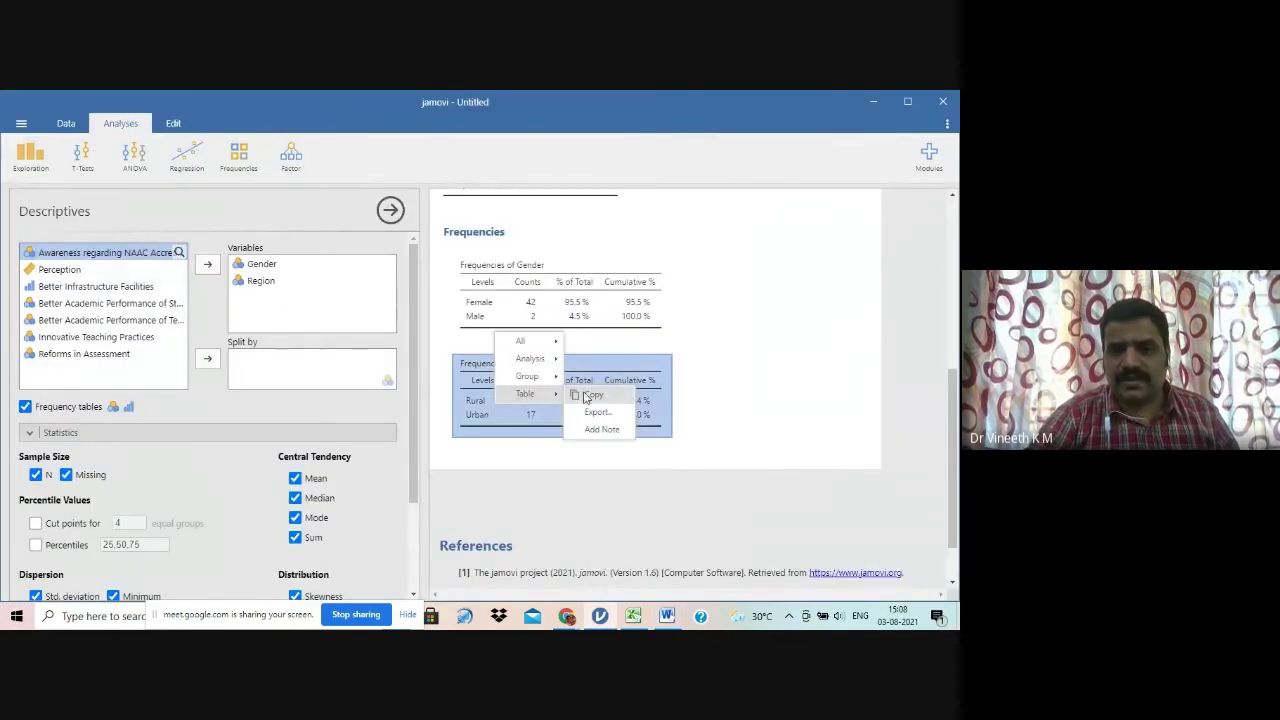
click(596, 395)
key(alt+Tab)
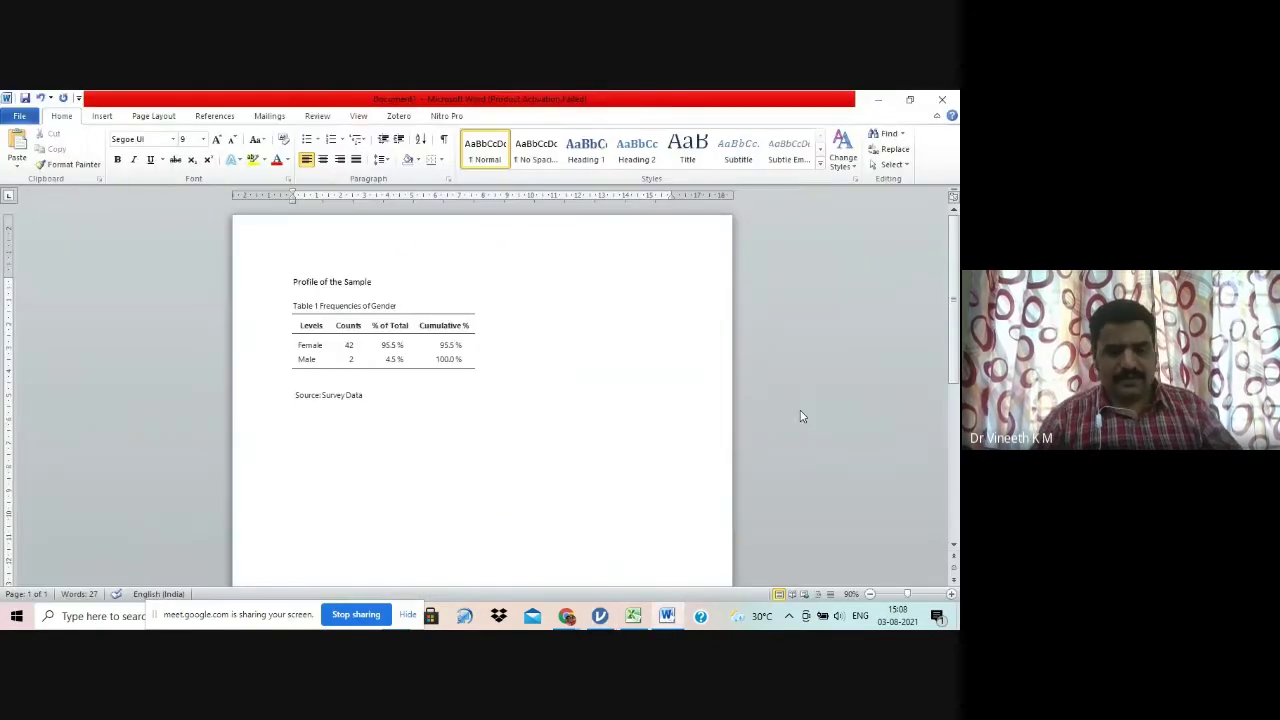
key(ctrl+v)
Step: Prefix the Region table's title with "Table 2" and copy the "Source: Survey Data" note to the line below that table
click(393, 441)
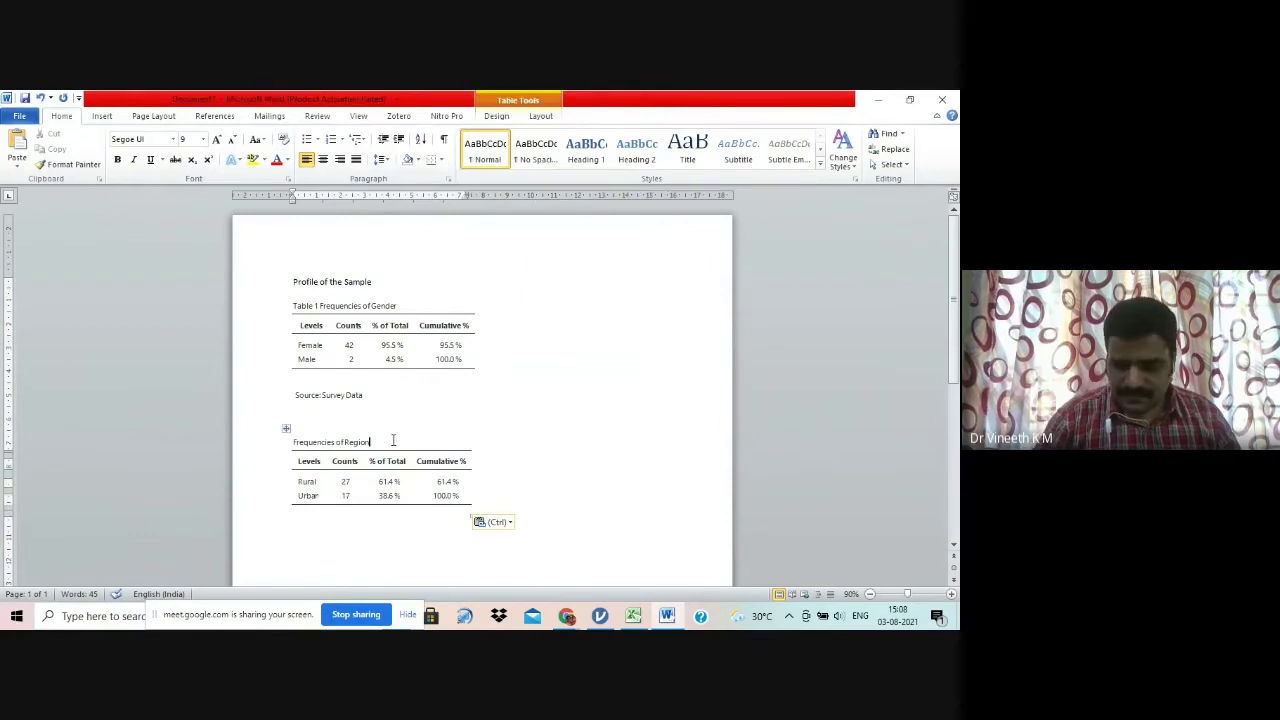
text(Table 2)
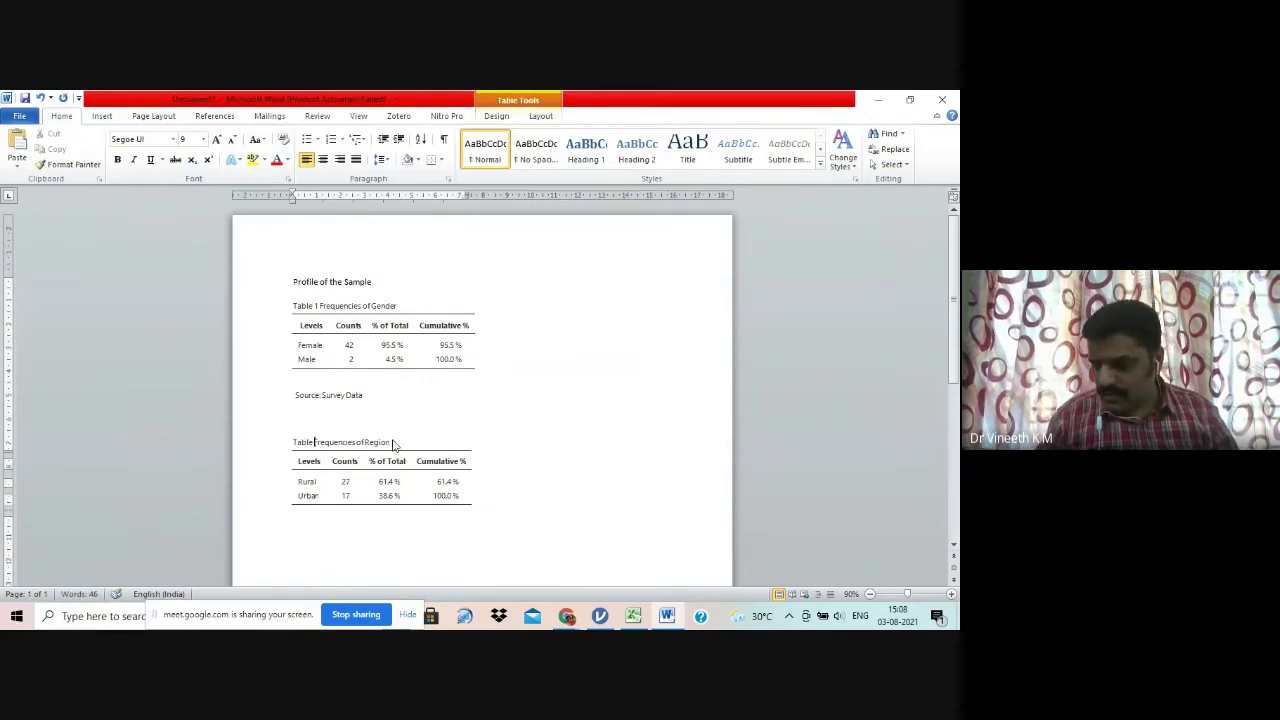
click(251, 402)
click(366, 529)
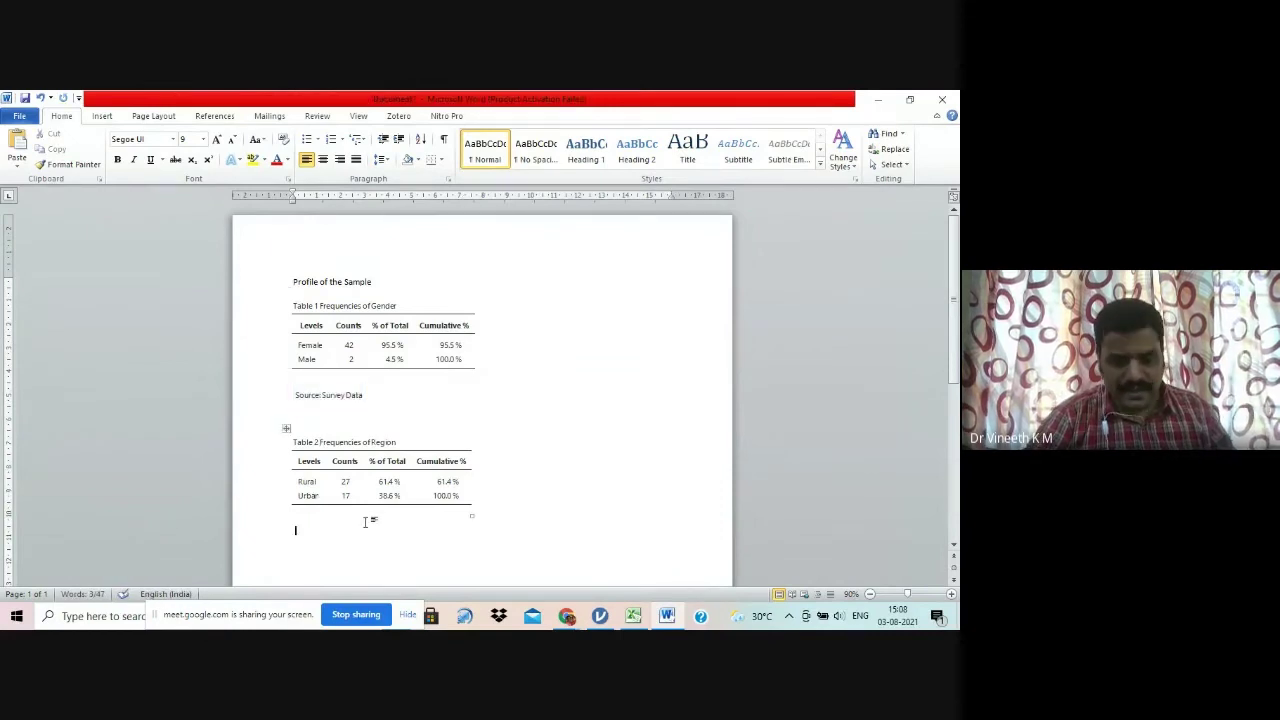
key(ctrl+v)
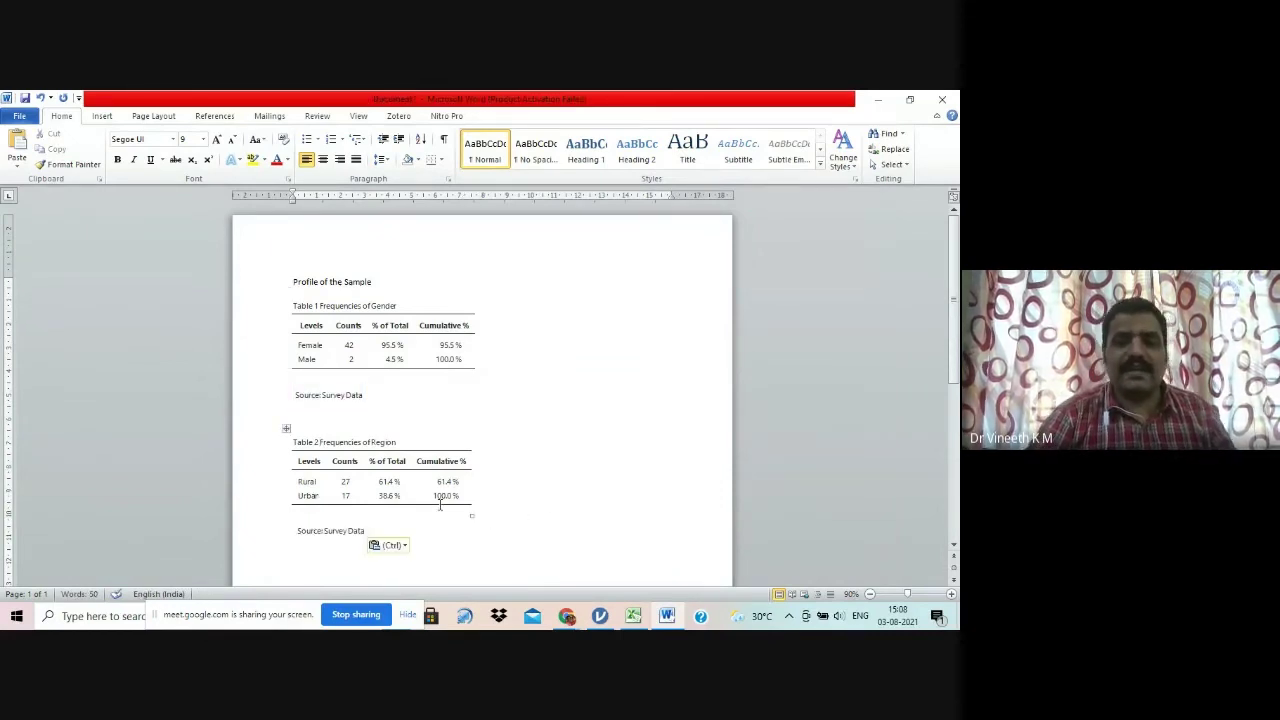
Step: Make the "Profile of the Sample" heading and both table titles bold, and place the cursor on the empty line below the Region table's source note
click(235, 287)
key(ctrl+b)
key(Down)
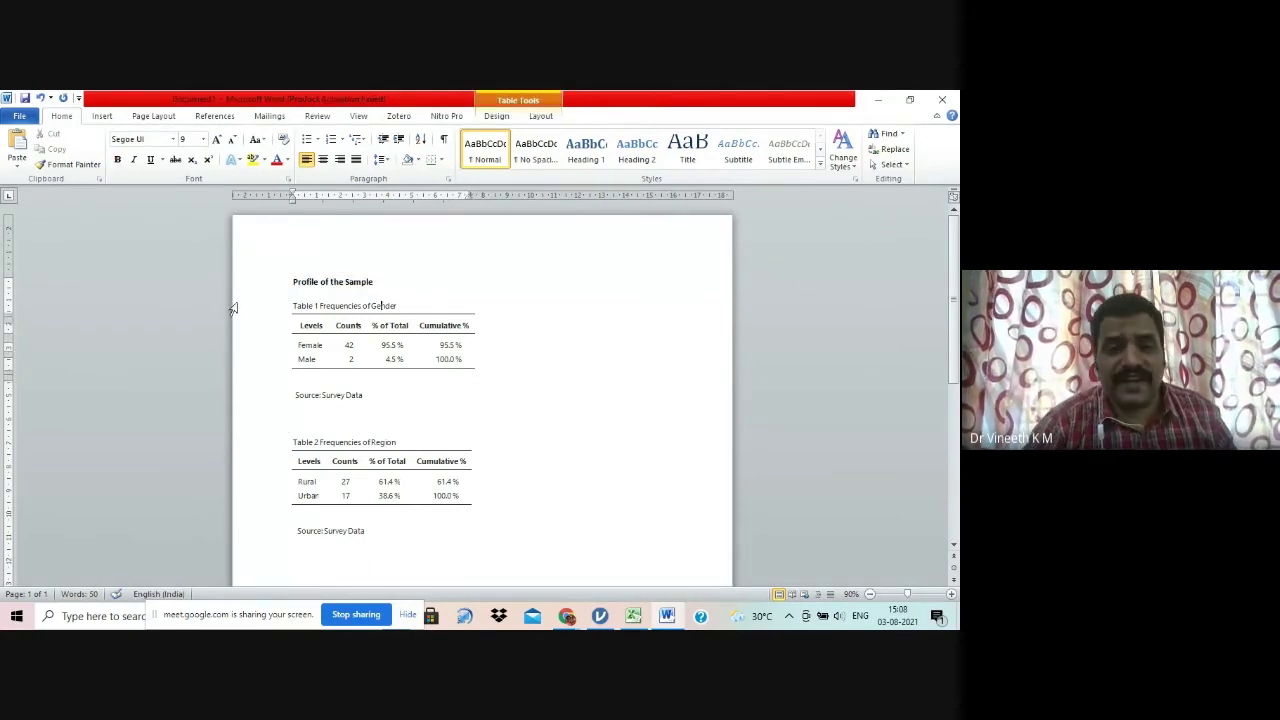
click(232, 309)
key(ctrl+b)
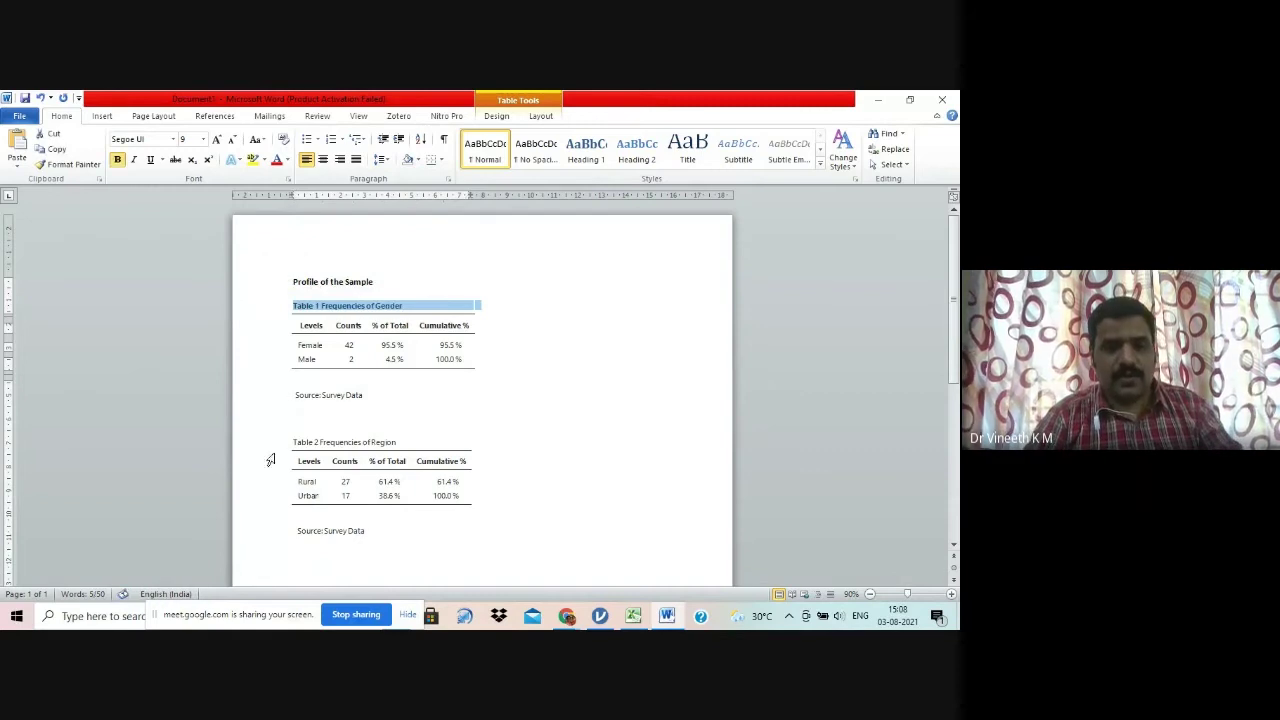
click(262, 446)
key(ctrl+b)
click(453, 426)
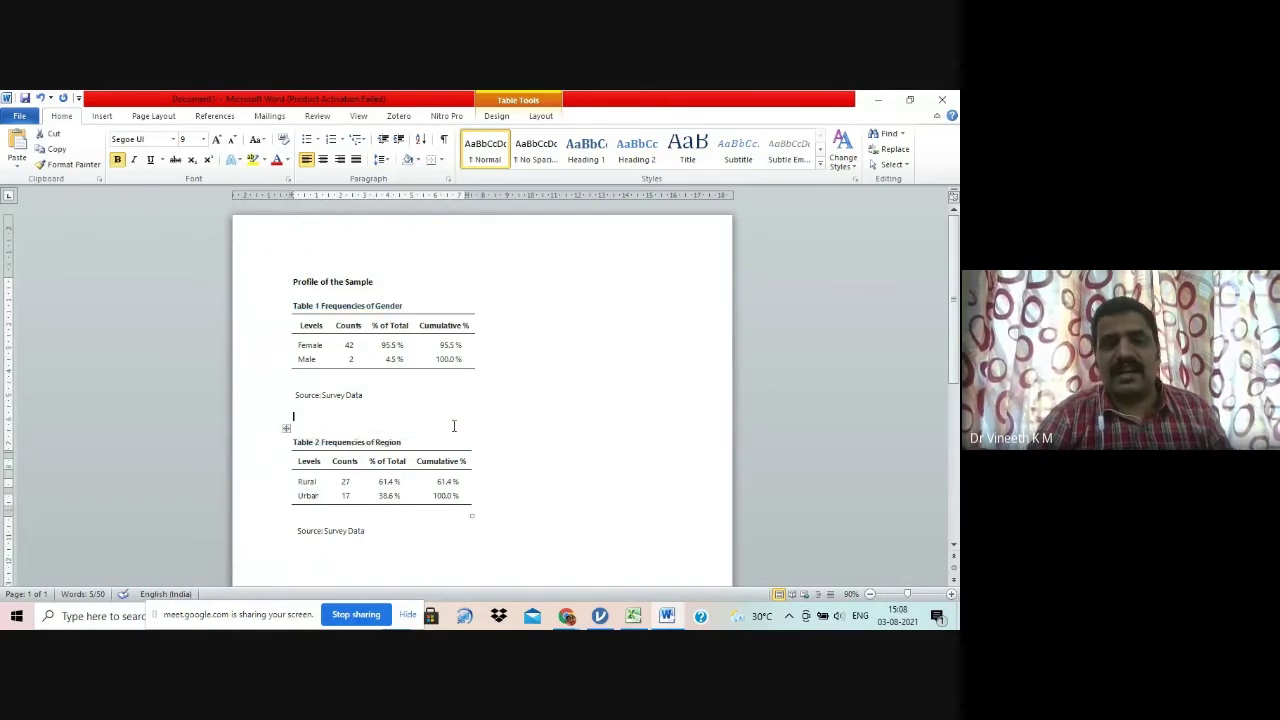
scroll(957, 378, down, 2)
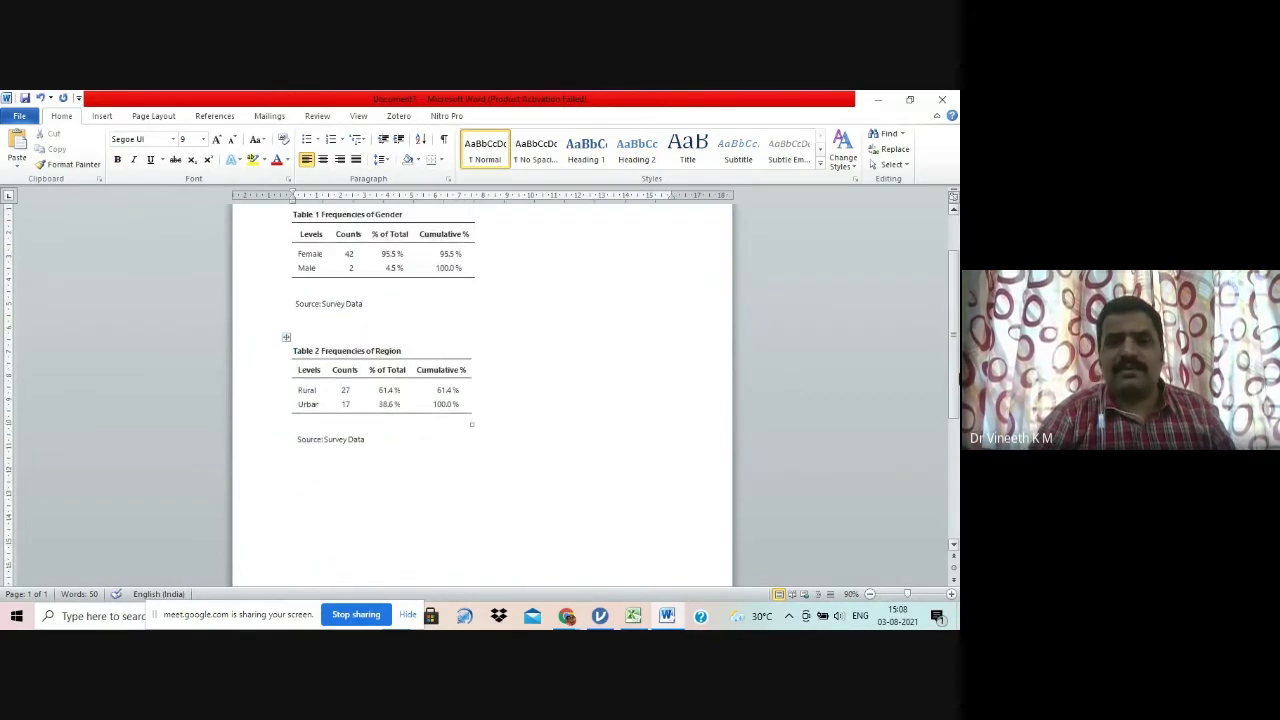
click(419, 479)
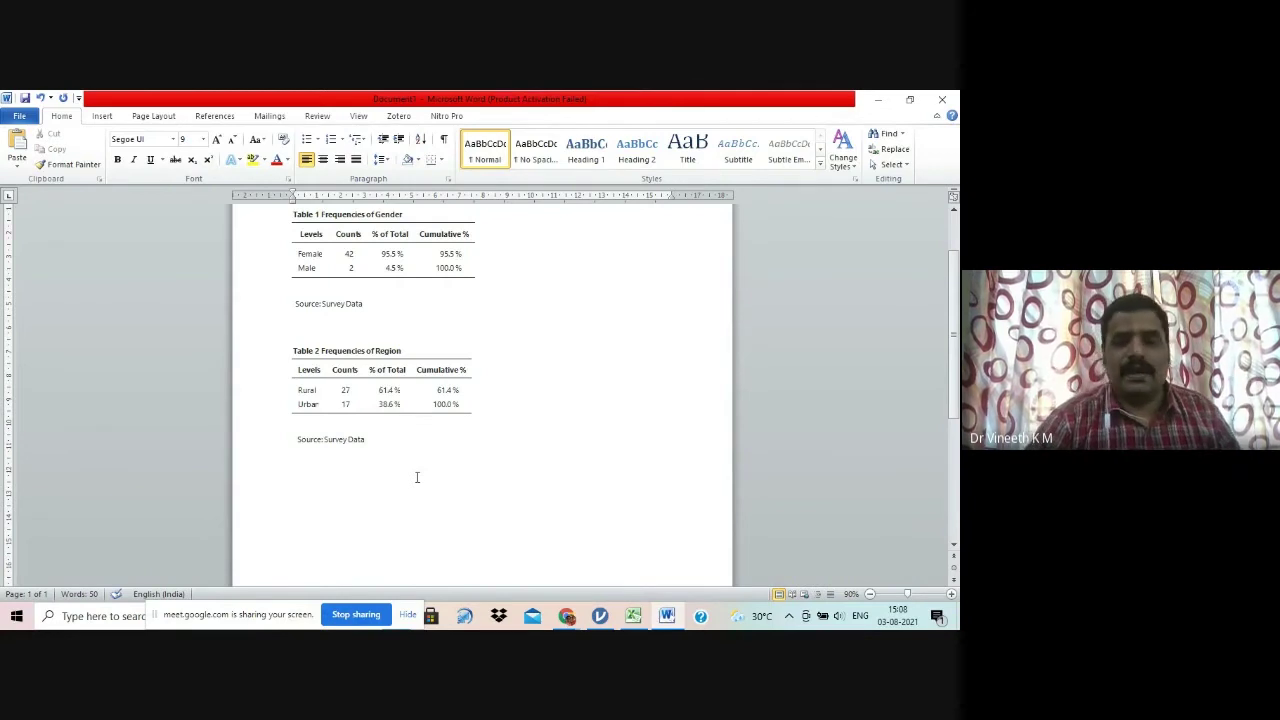
scroll(764, 412, down, 1)
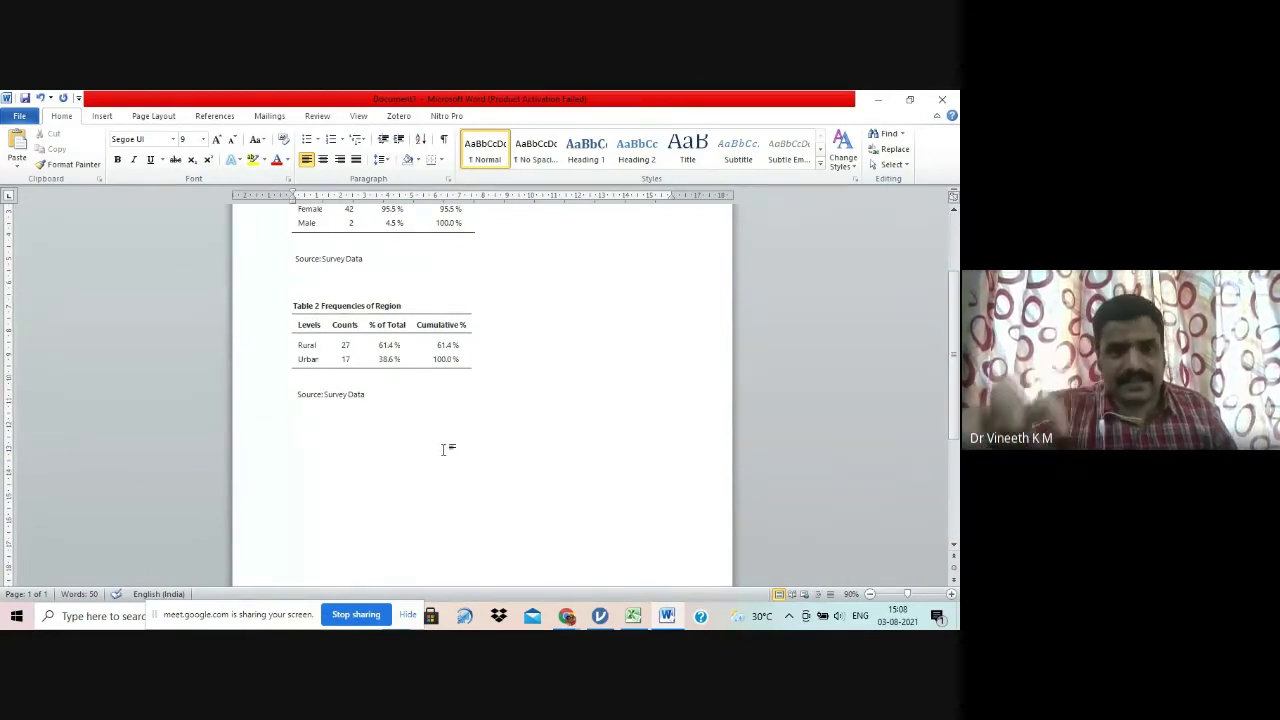
Step: Switch to jamovi and replace Gender and Region with "Awareness regarding NAAC Accreditation" as the Descriptives variable
key(alt+Tab)
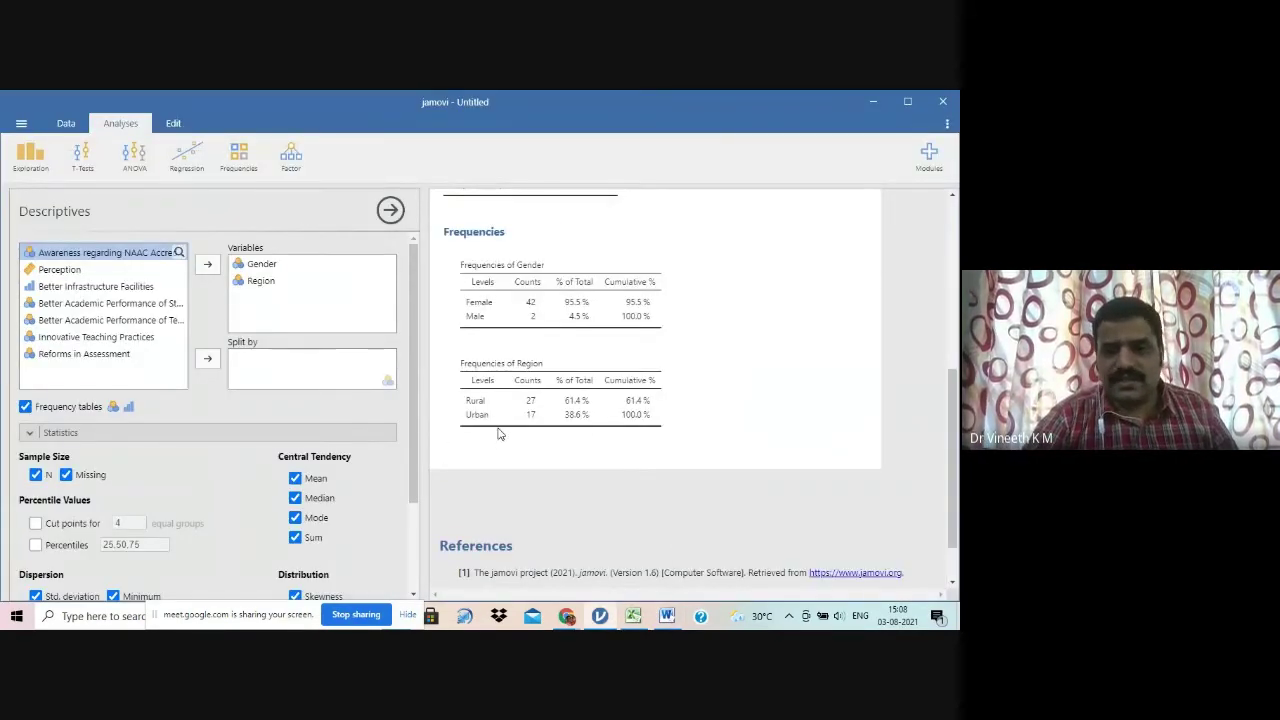
click(262, 288)
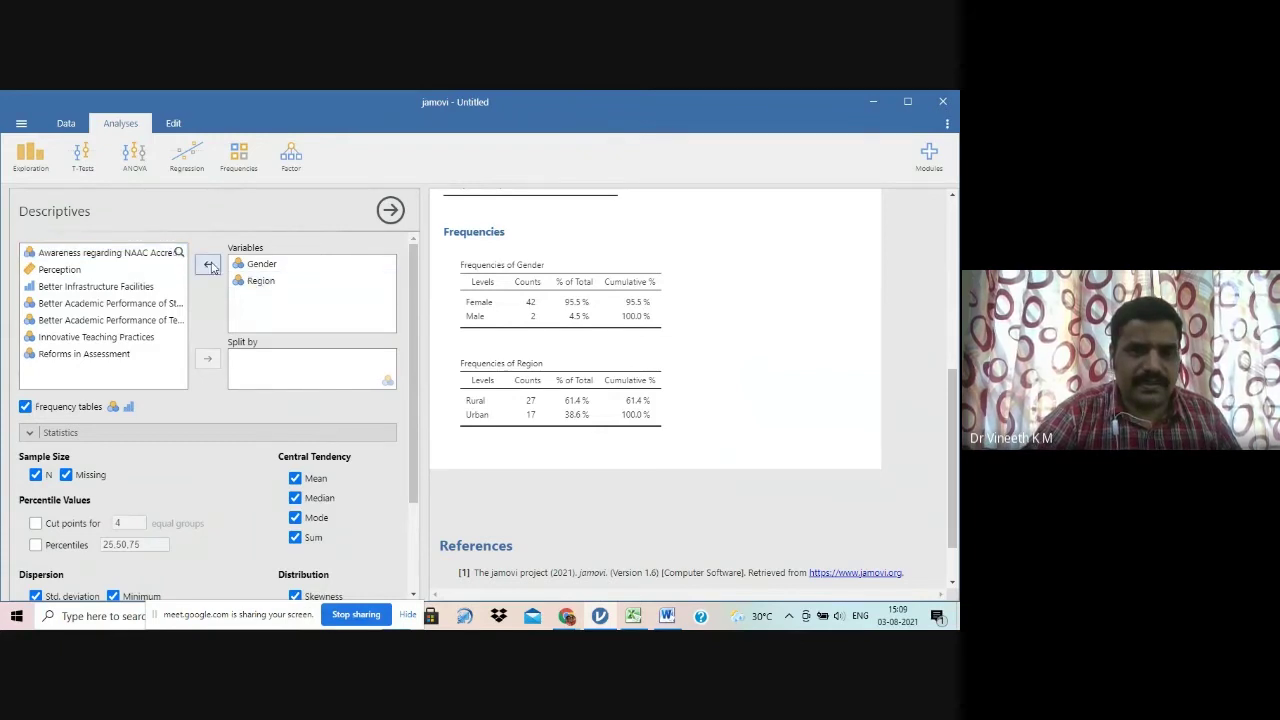
click(252, 265)
click(208, 266)
click(243, 268)
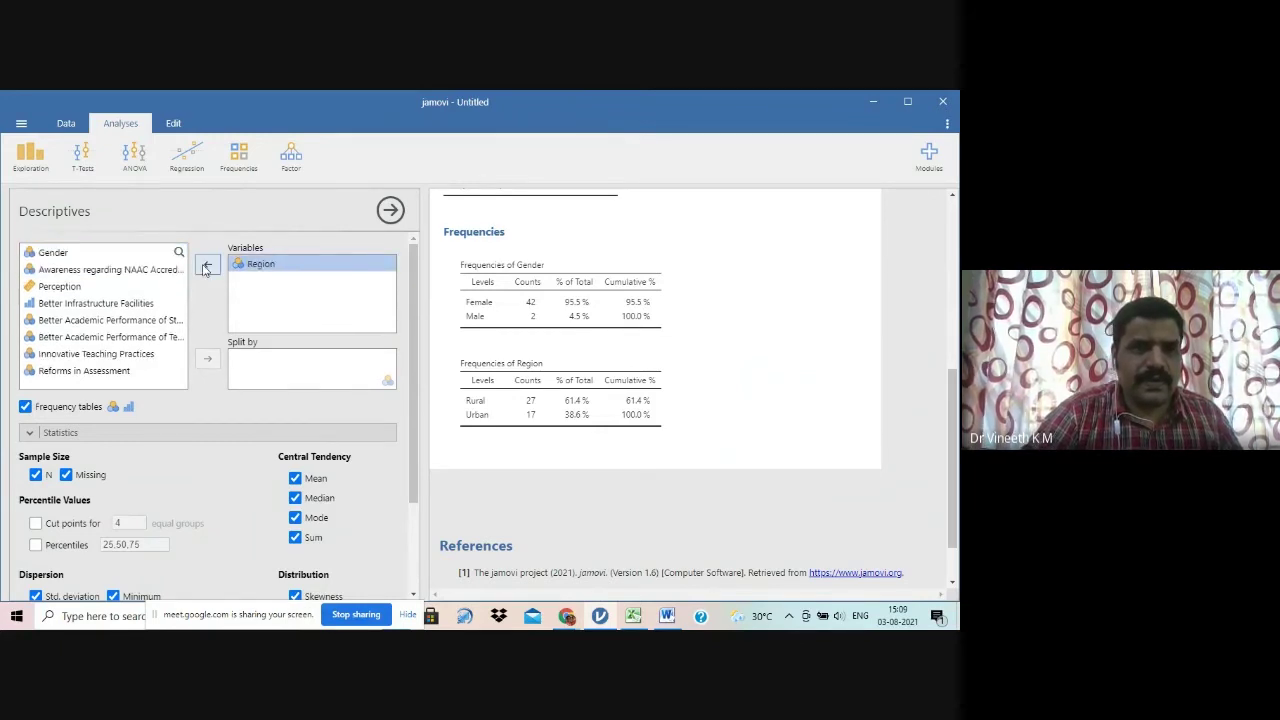
click(205, 268)
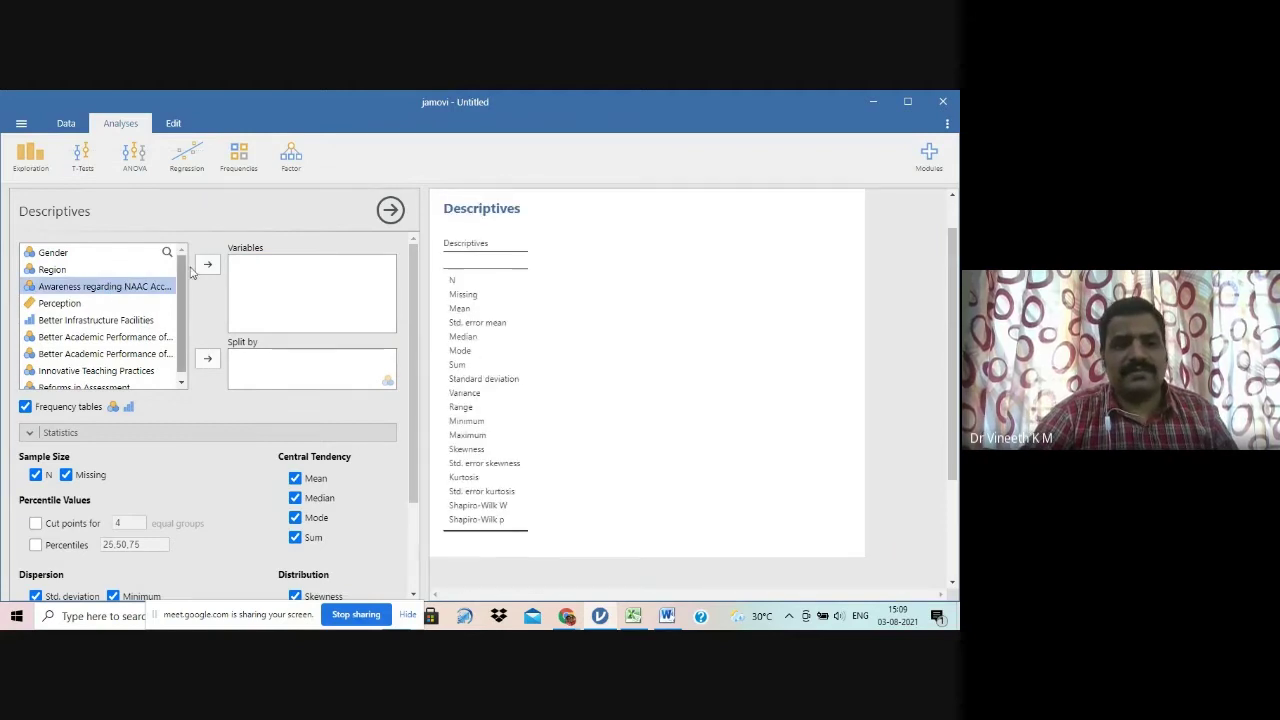
click(207, 265)
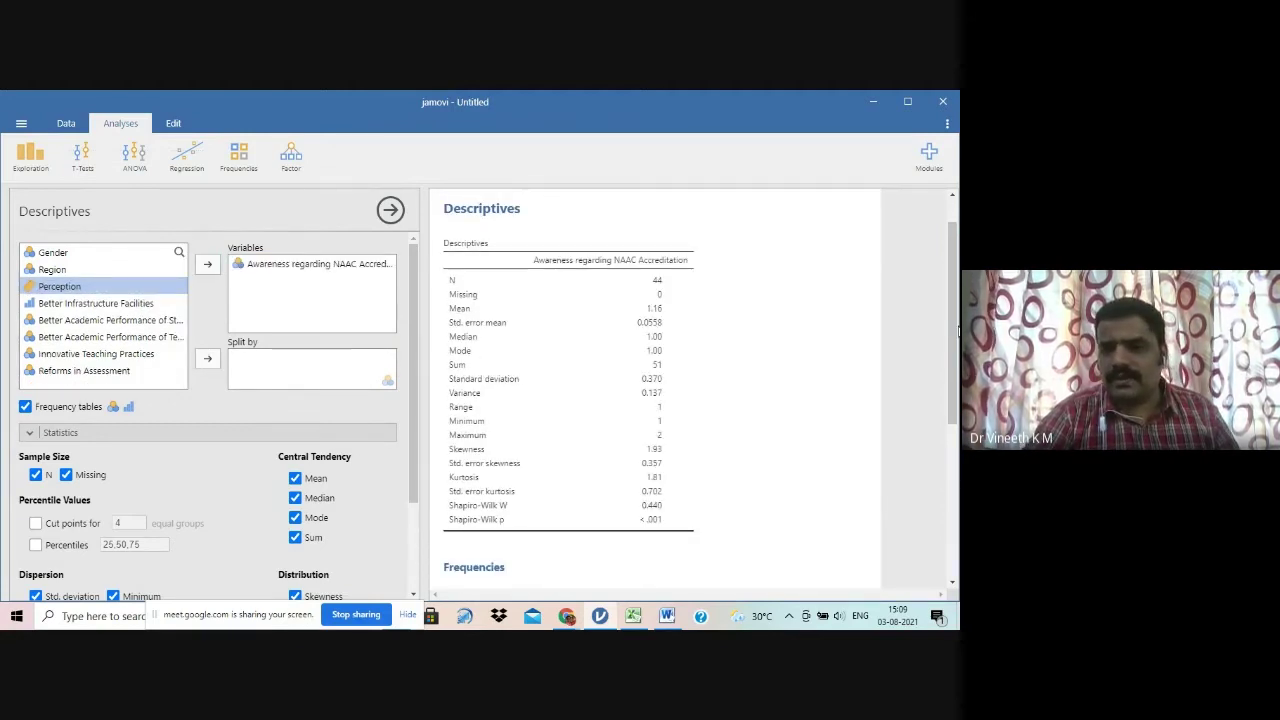
Step: Copy the Frequencies of Awareness regarding NAAC Accreditation table from the results
drag(948, 291, 958, 437)
right_click(540, 370)
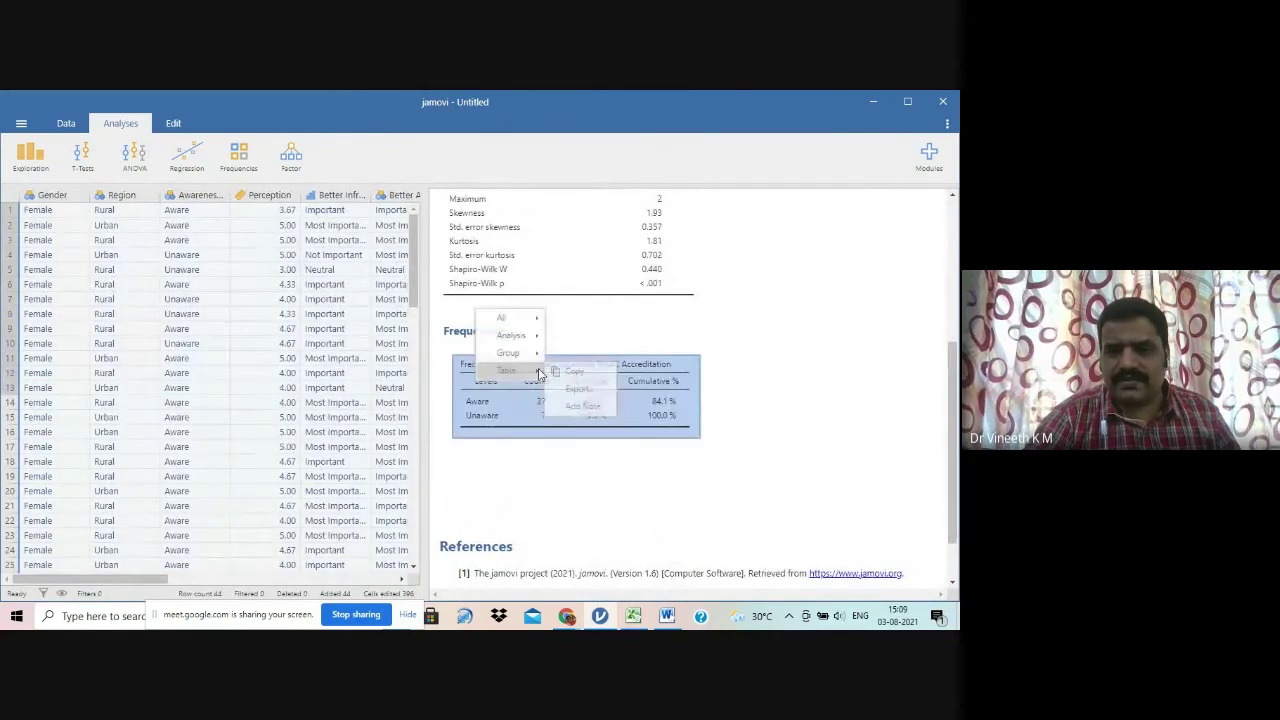
click(572, 372)
Step: Switch to the Word document and enter the heading "Awareness regarding NAAC Accreditation" below the Region table's source note
key(alt+Tab)
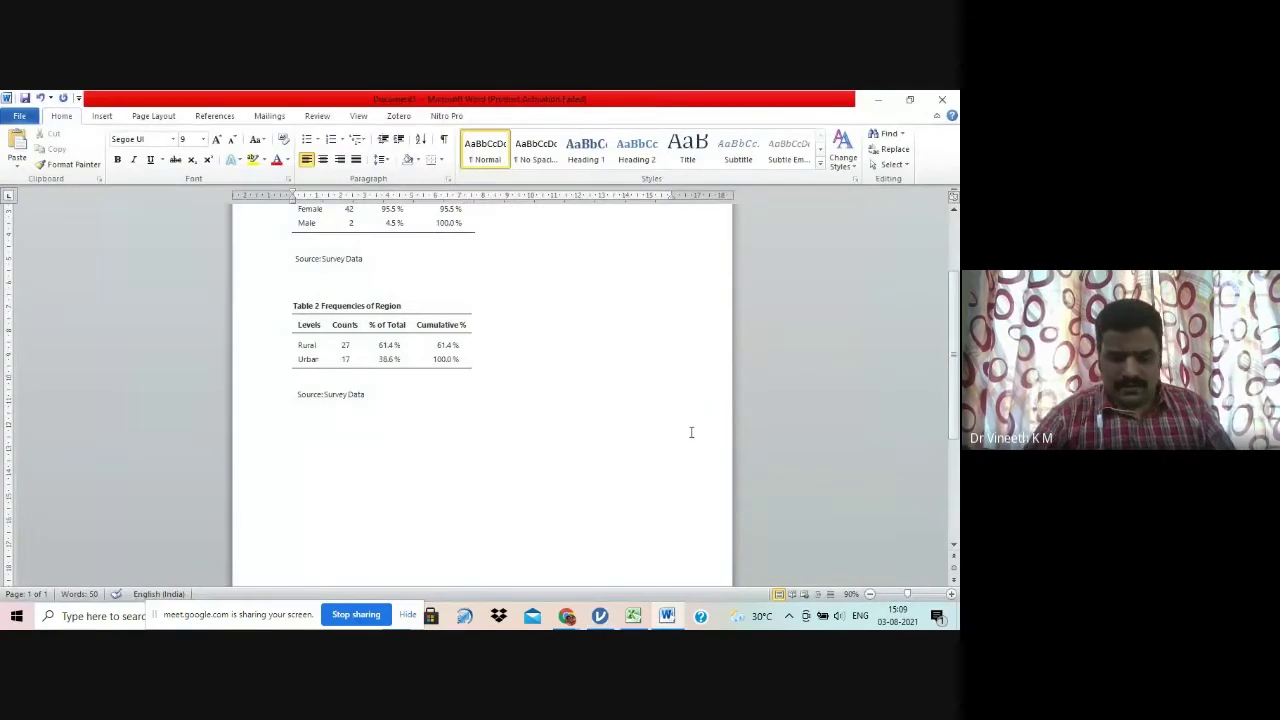
text(Aw)
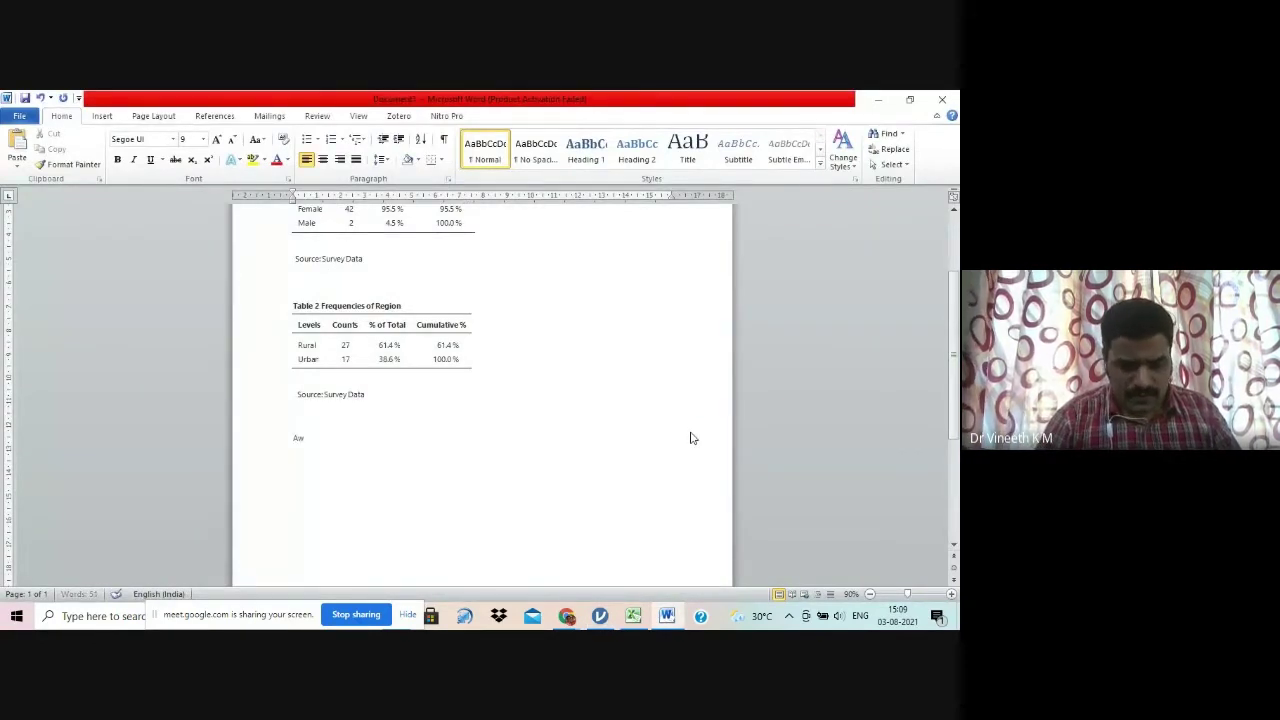
text(areness regar)
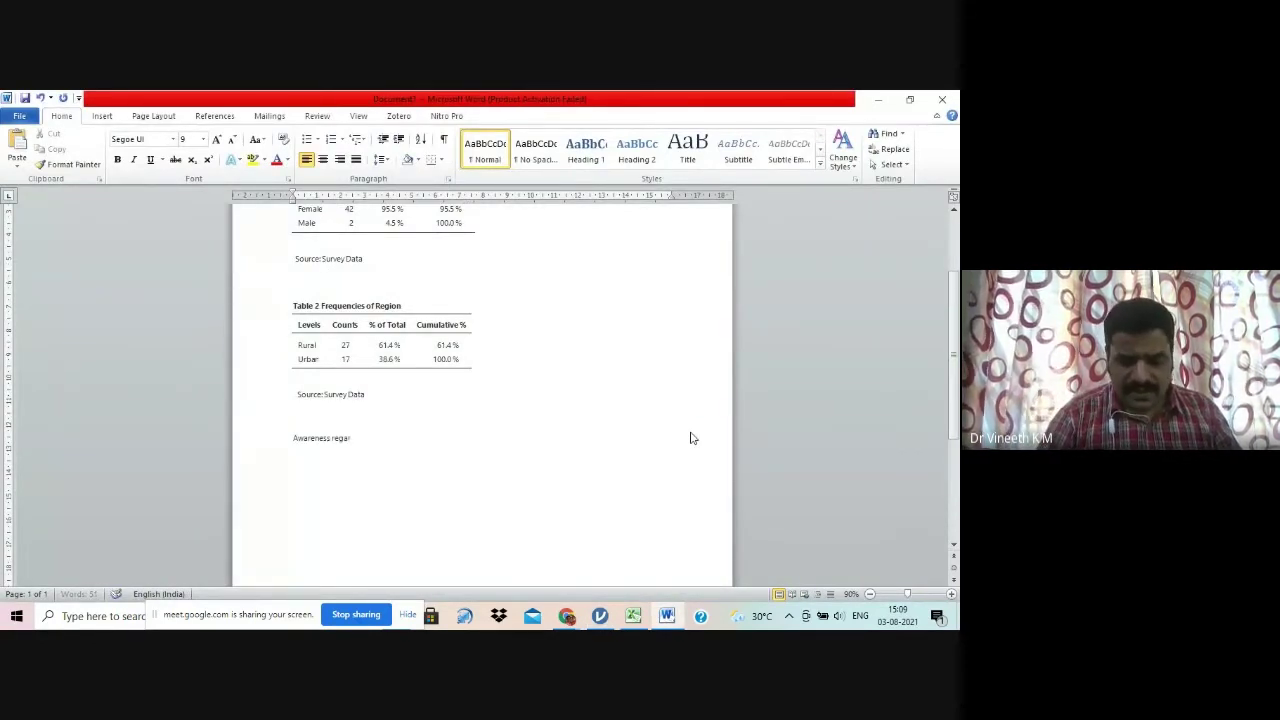
text(ding N)
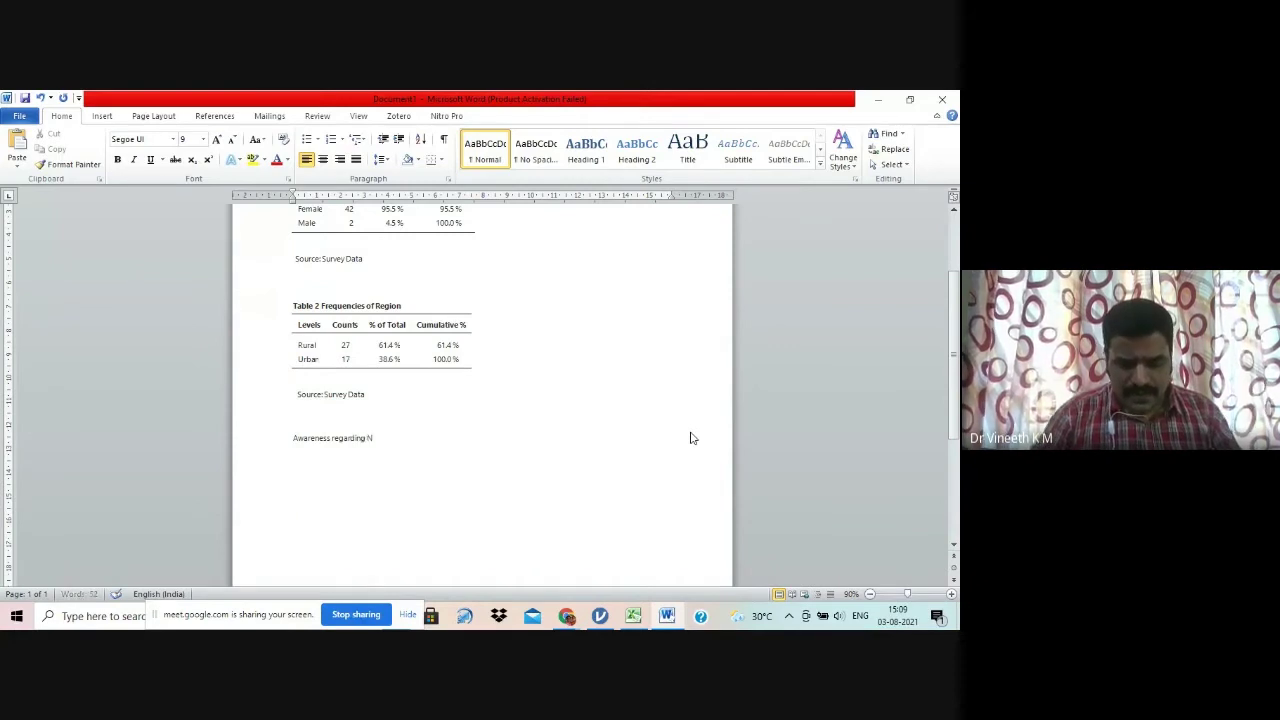
text(AAC Accre)
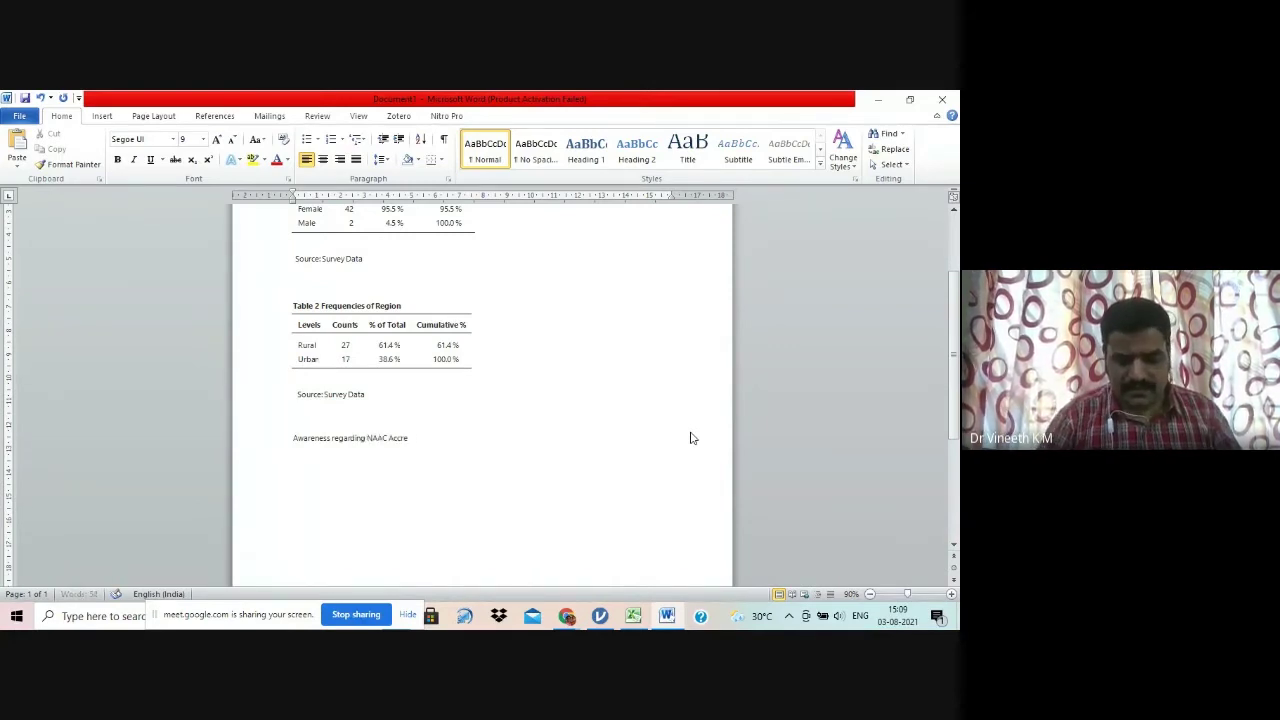
text(ditation)
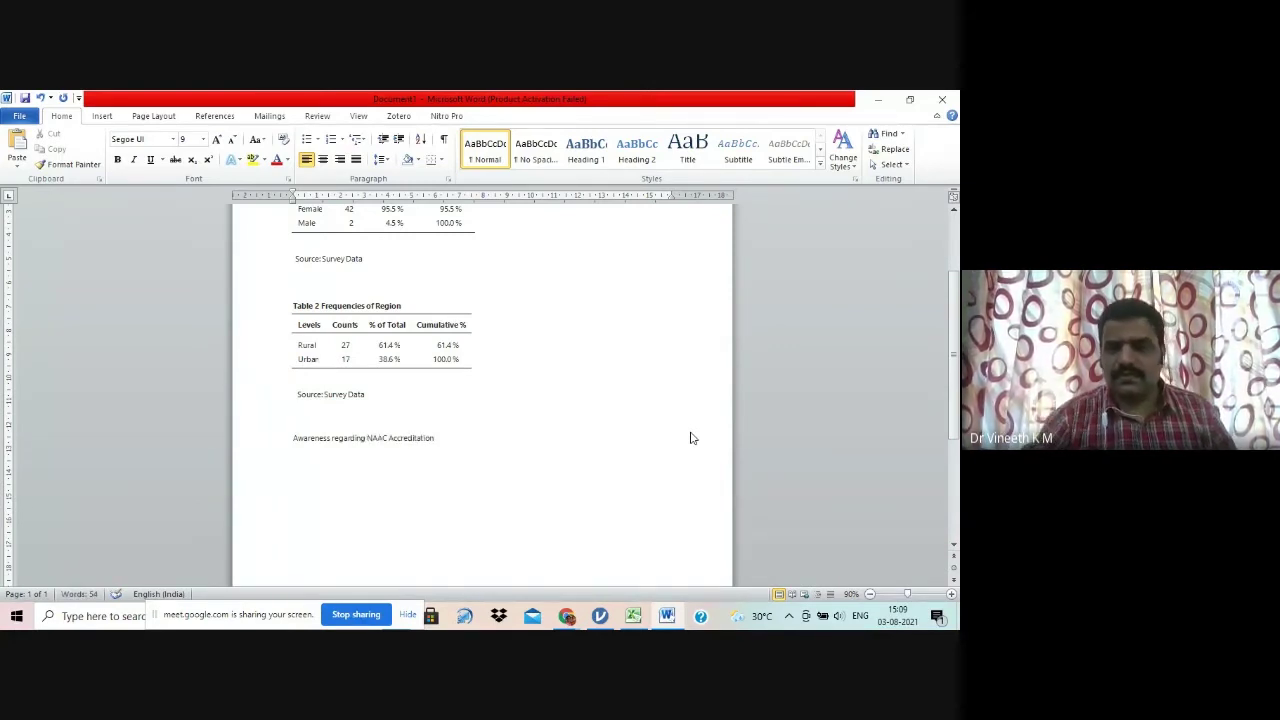
Step: Make the "Awareness regarding NAAC Accreditation" heading bold and move the cursor to the empty line below it
click(952, 596)
click(952, 596)
click(952, 596)
click(952, 596)
click(952, 596)
click(952, 596)
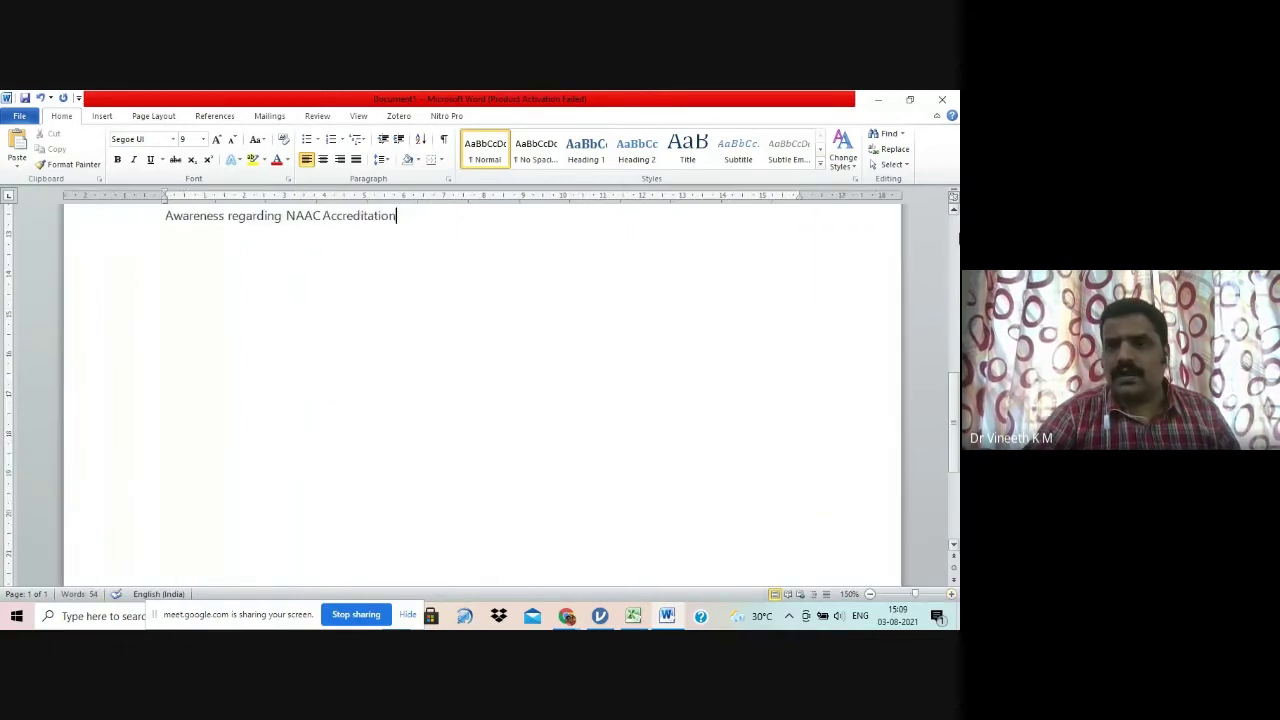
scroll(63, 296, up, 1)
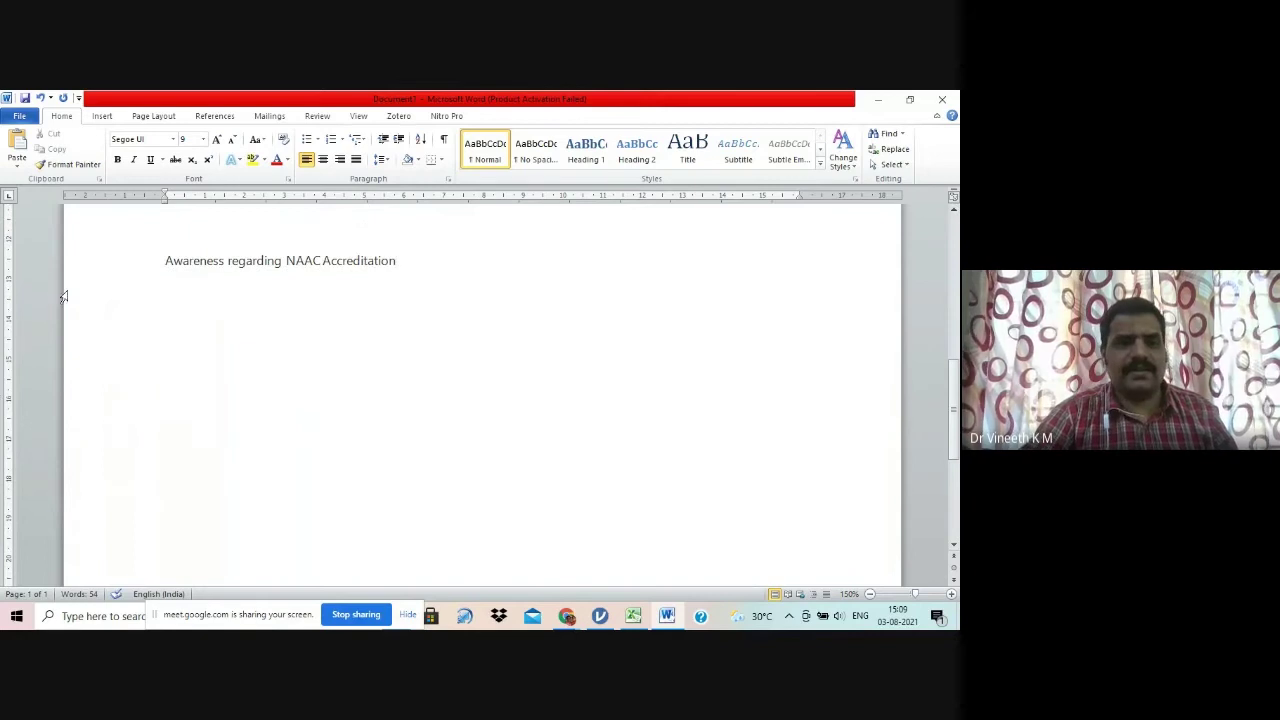
click(97, 268)
key(ctrl+b)
key(Down)
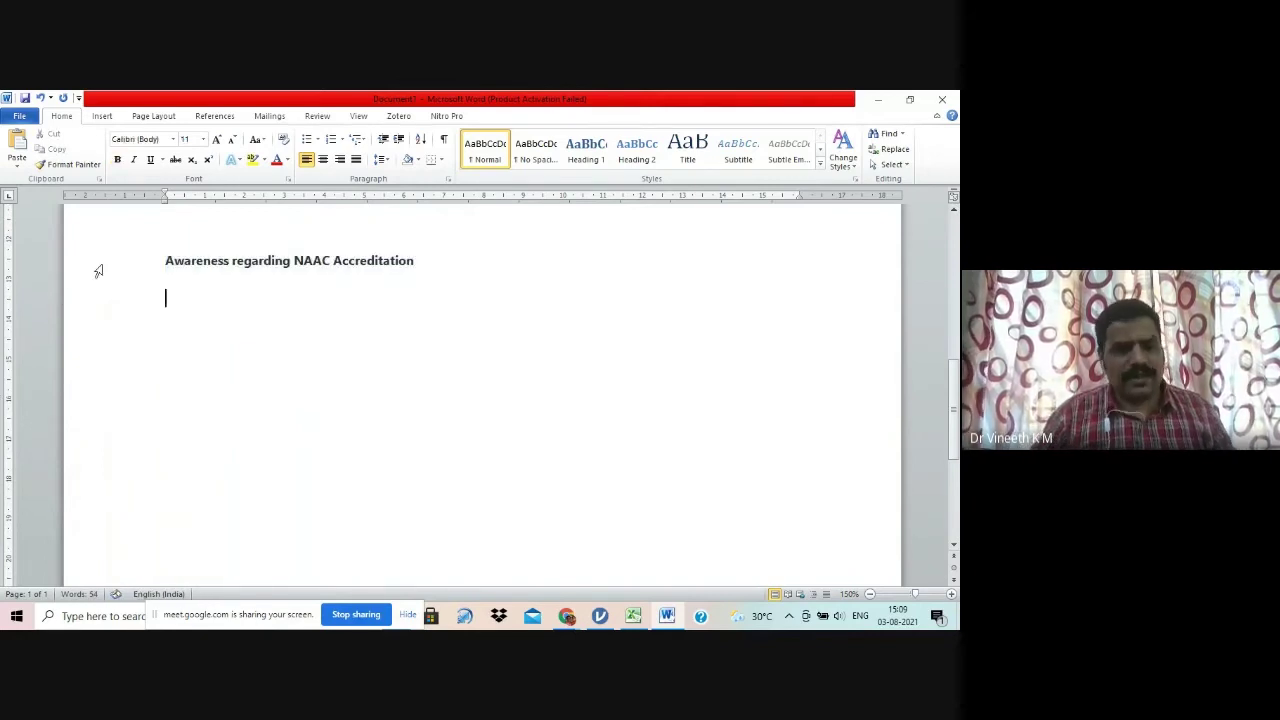
Step: Paste the copied awareness frequency table below its heading and prefix the table's title with "Table 3"
text(Frequencies of Awareness regarding NAAC Accreditation Levels	Counts	% of Total	Cumulative % Aware	37	84.1 %	84.1 % Unaware	7	15.9 %	100.0 %)
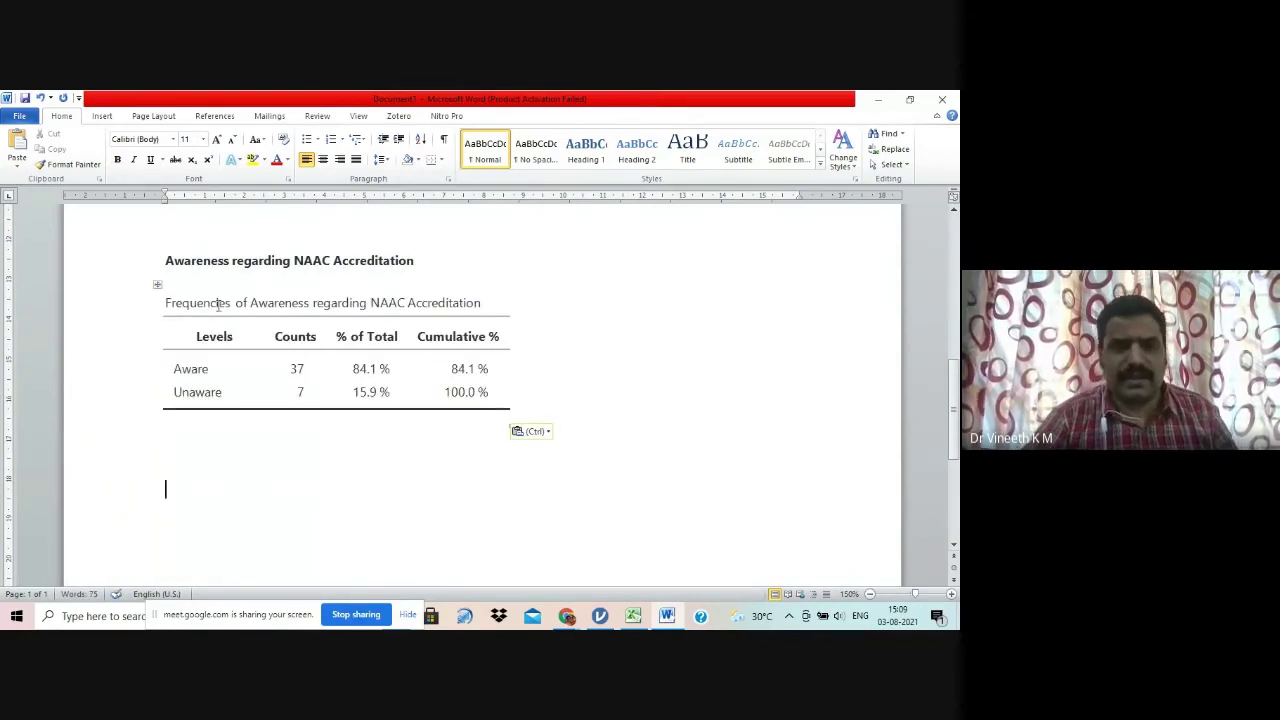
key(Up)
key(Up)
key(Up)
key(Up)
key(Up)
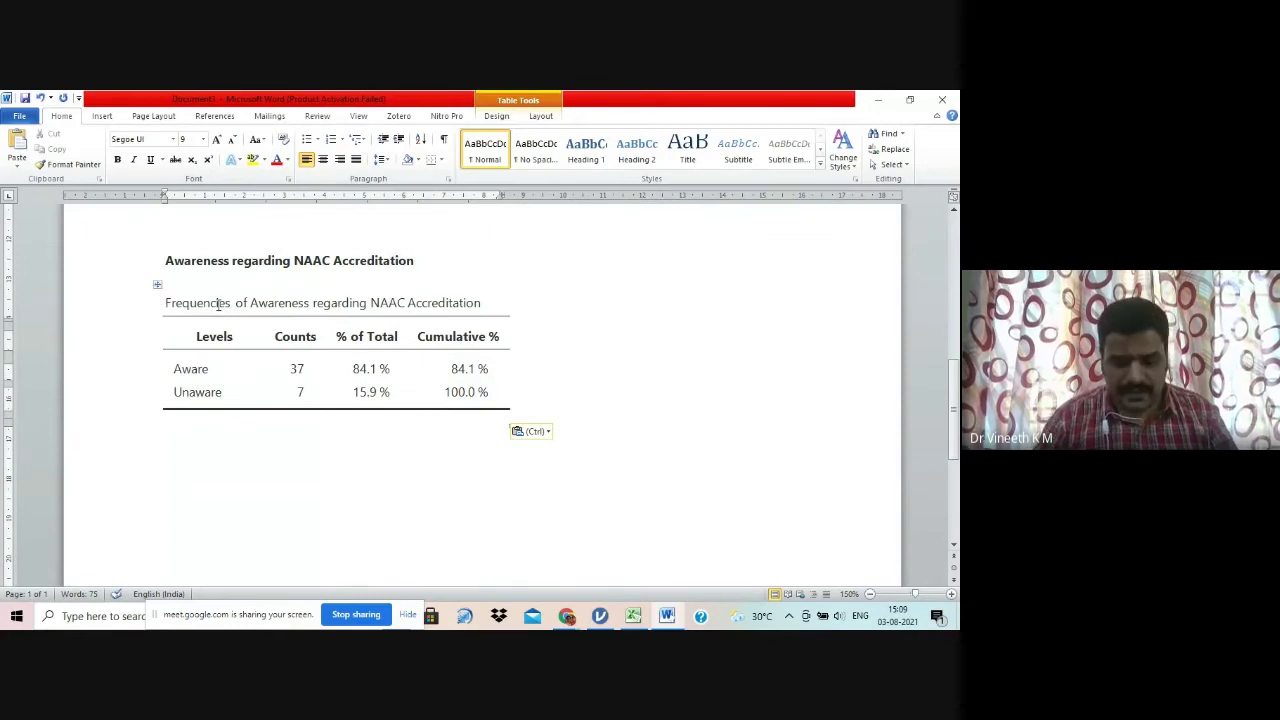
text(Table 3)
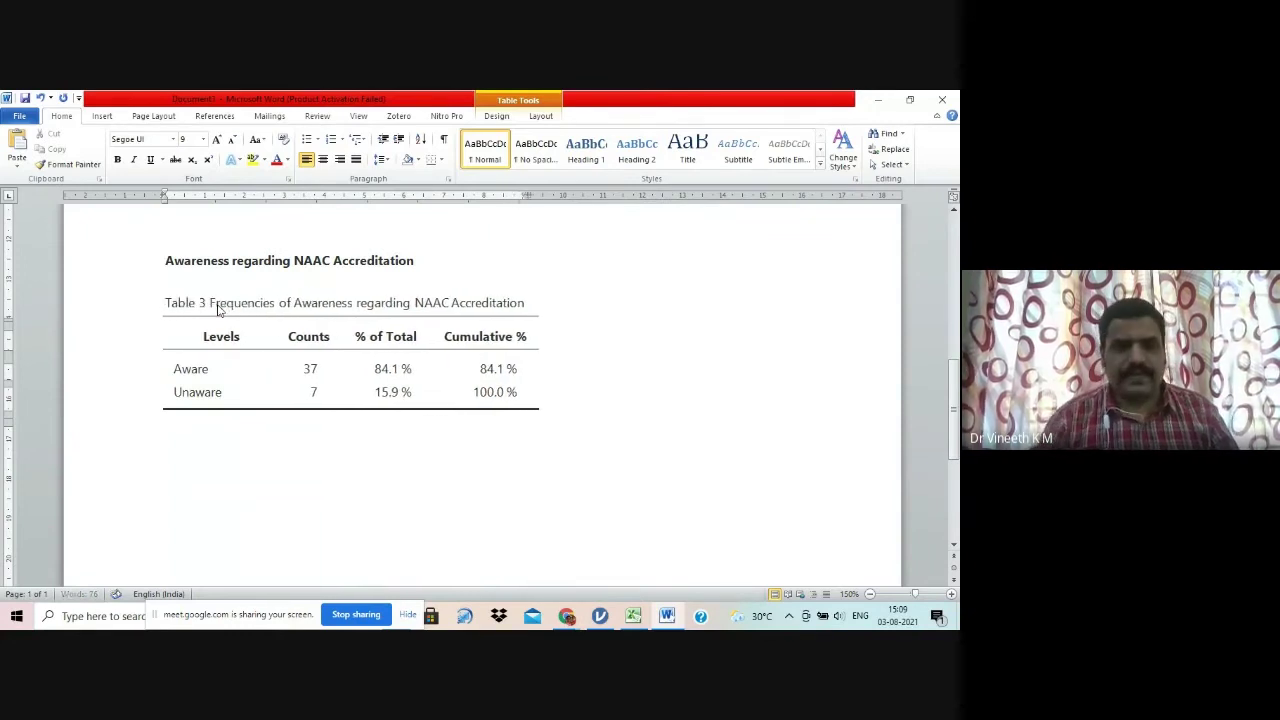
Step: Make the Table 3 title bold and enter the note "Source: Computed from Survey Data" below the table, followed by a new line
click(106, 302)
key(ctrl+b)
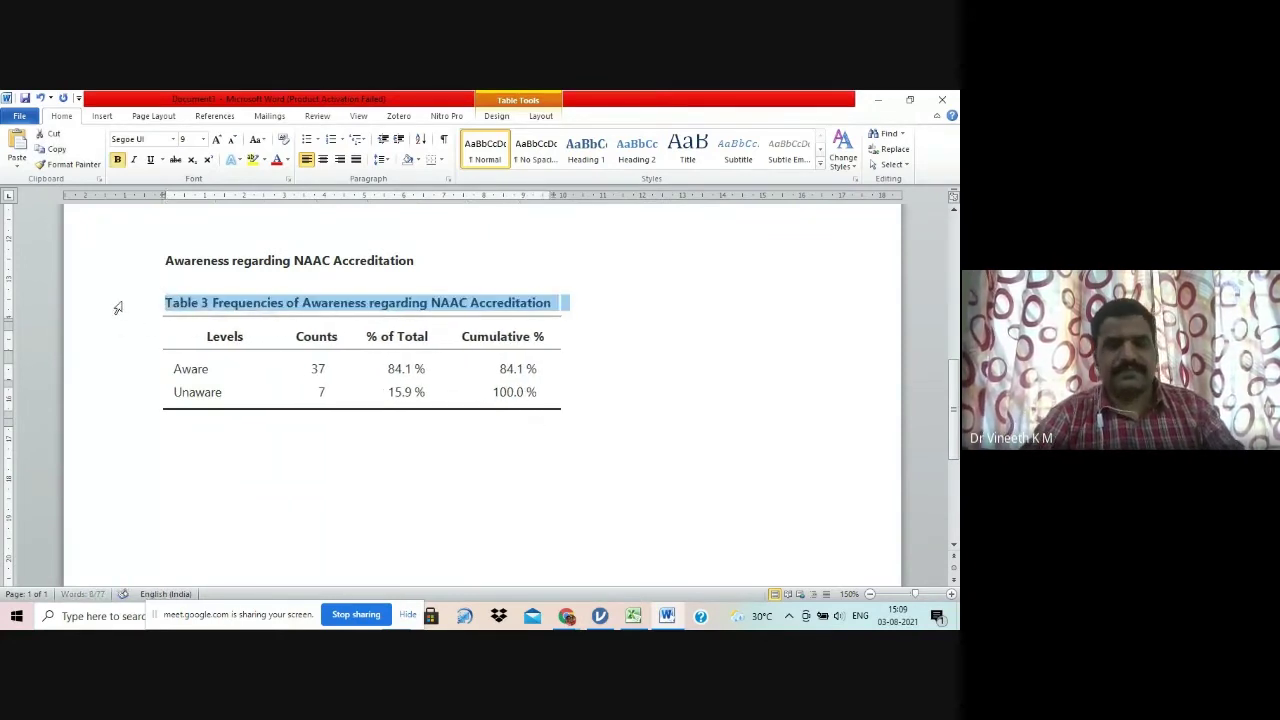
click(258, 433)
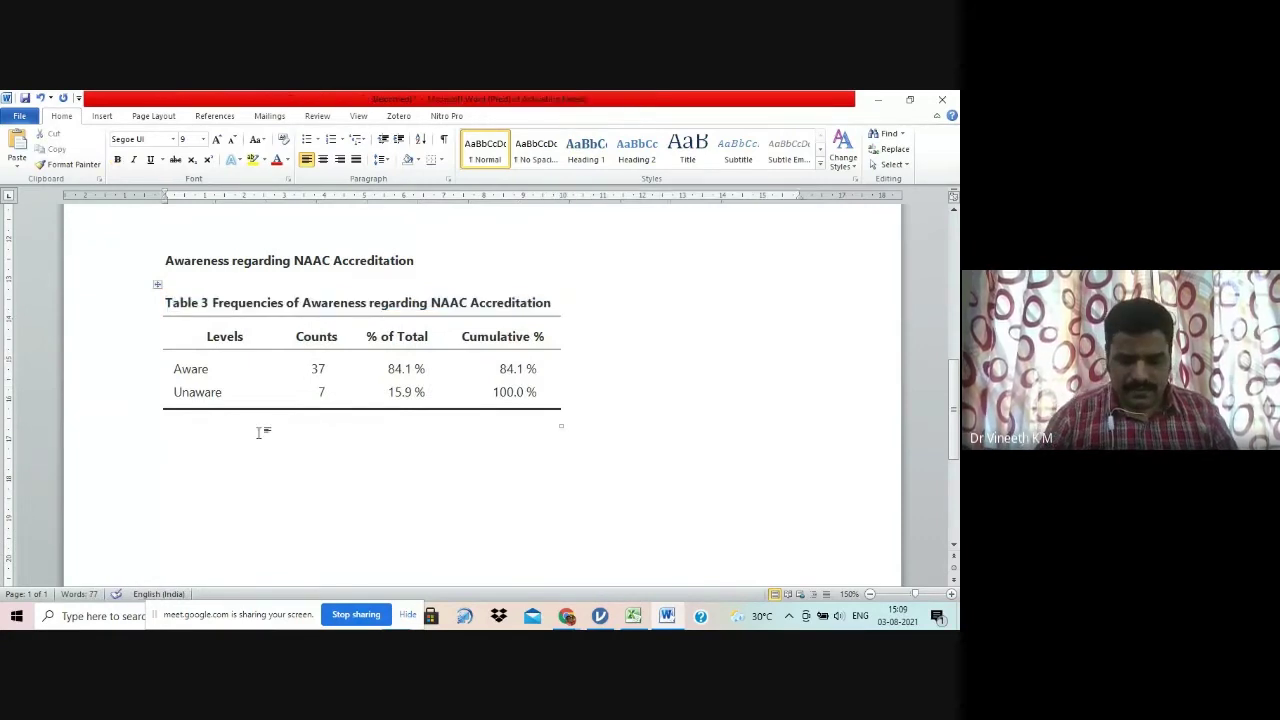
text(Source: Com)
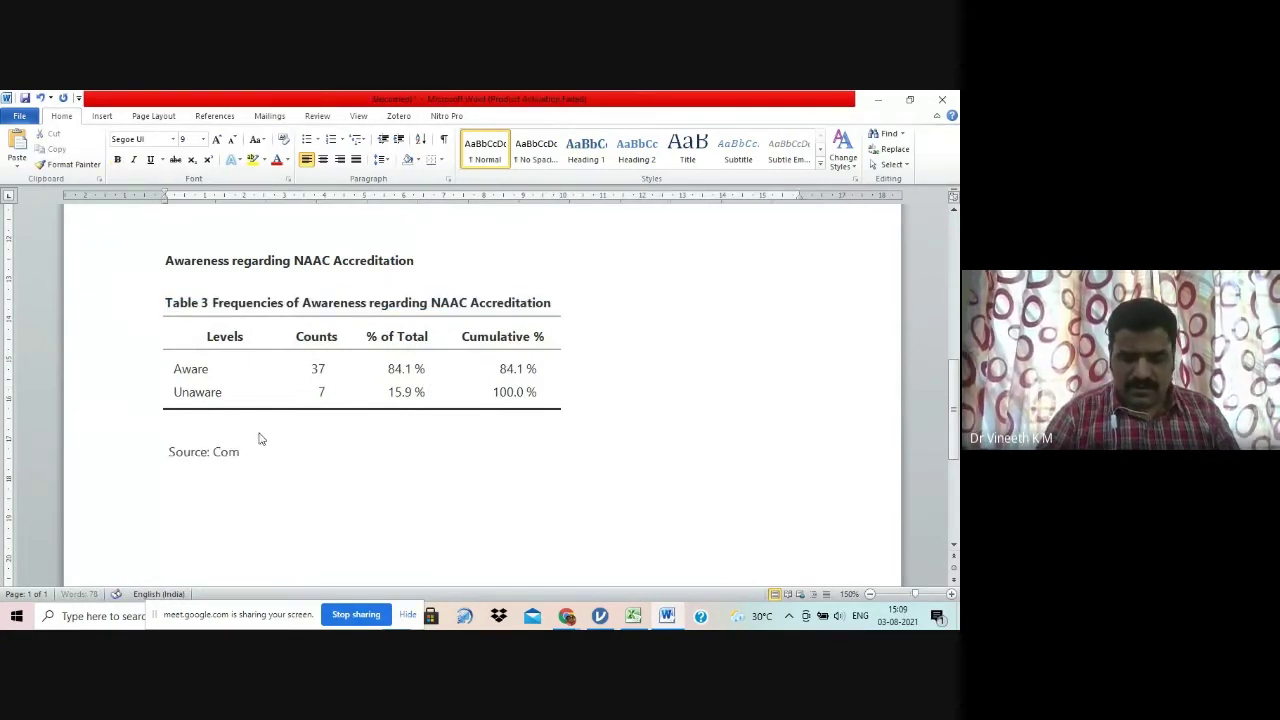
text(pute)
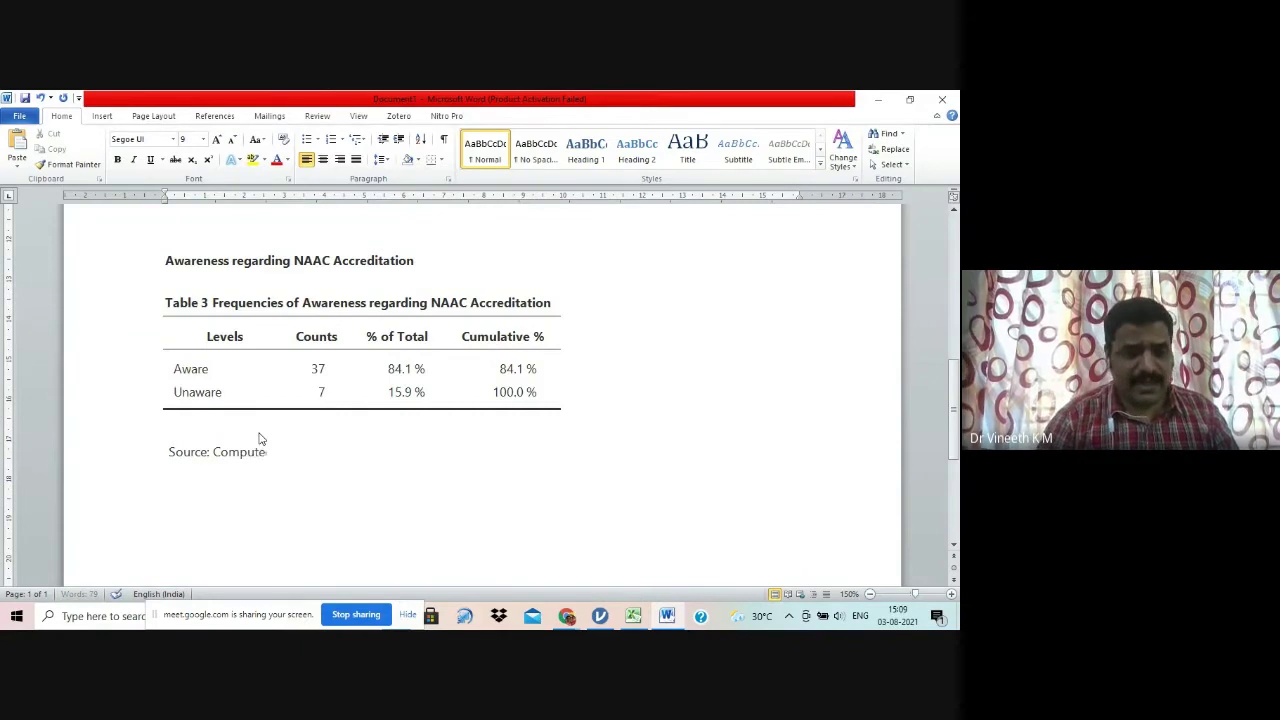
text(d from)
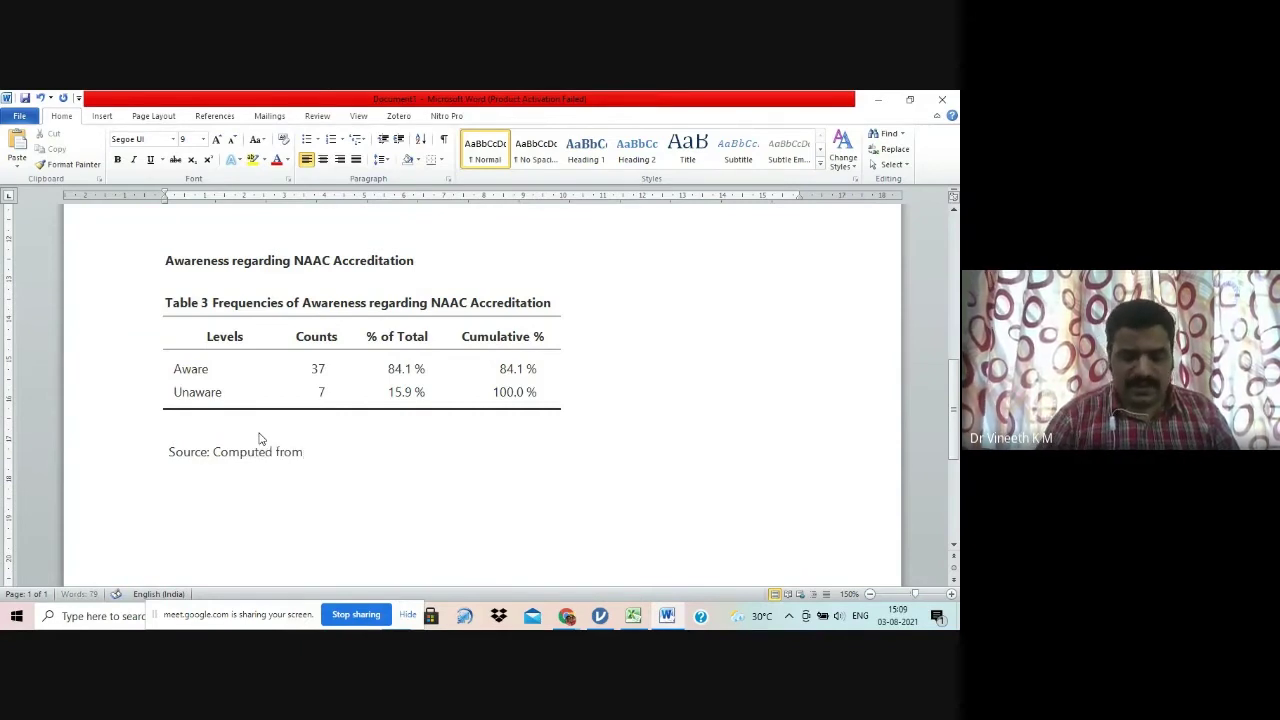
text( Suirvey)
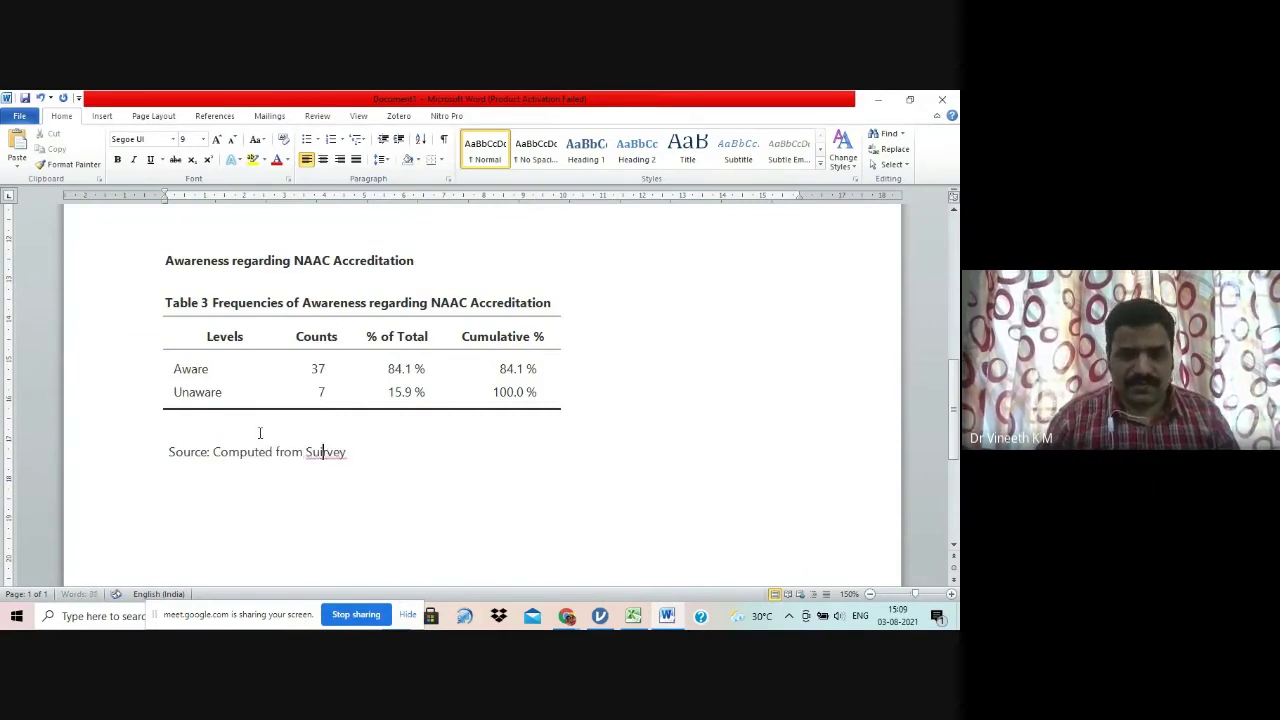
text( D)
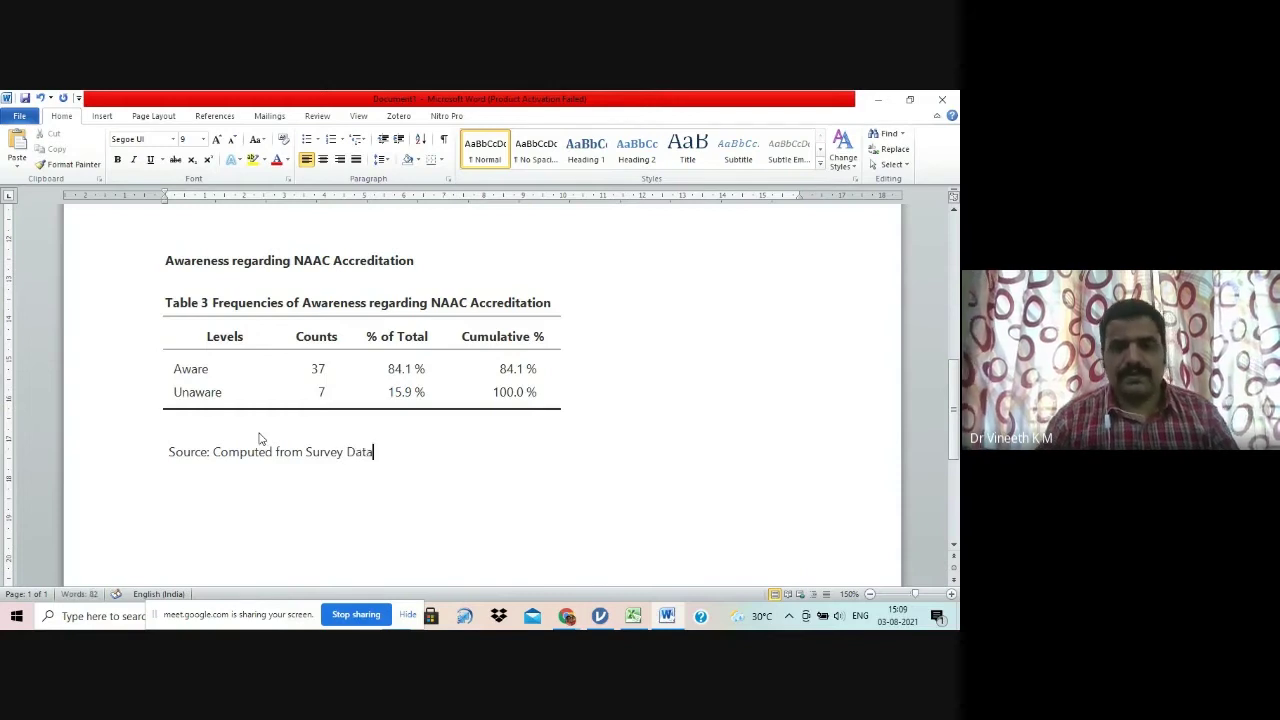
text(ata)
key(Return)
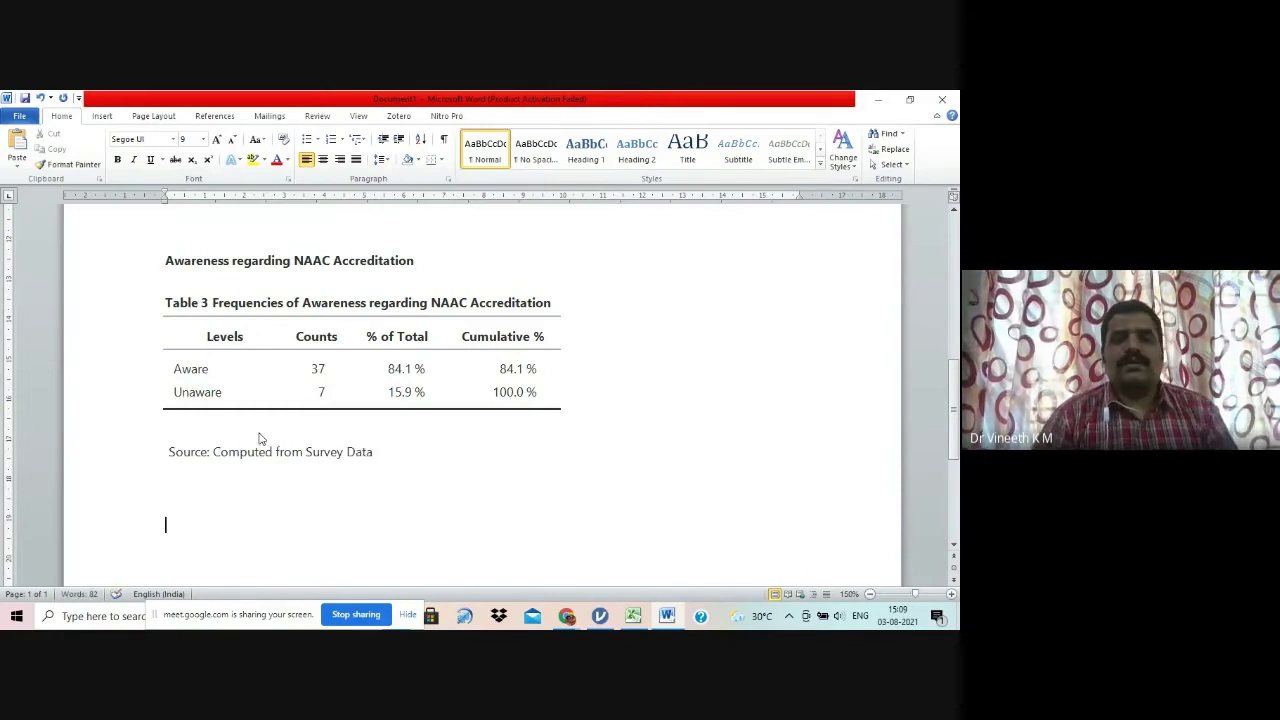
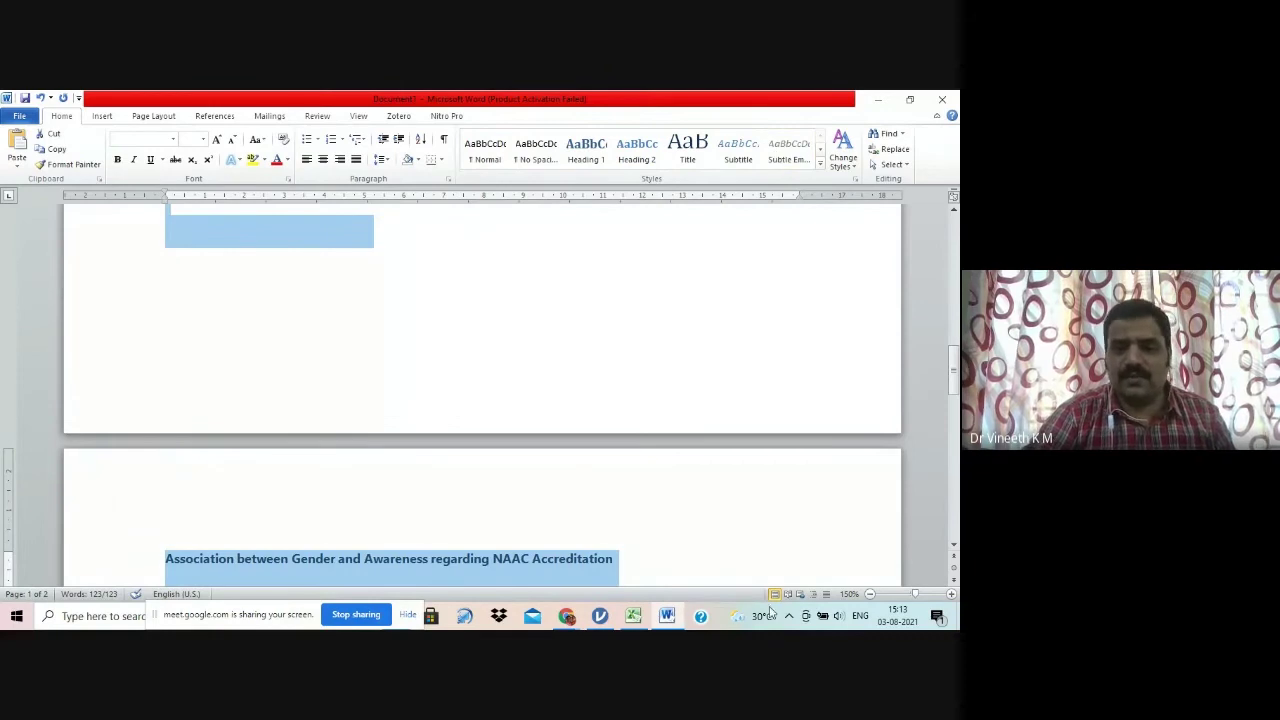
Step: Enter the note "Source: Computed from Survey Data" below the Table 4 contingency table, followed by a new line
click(686, 560)
key(ctrl+v)
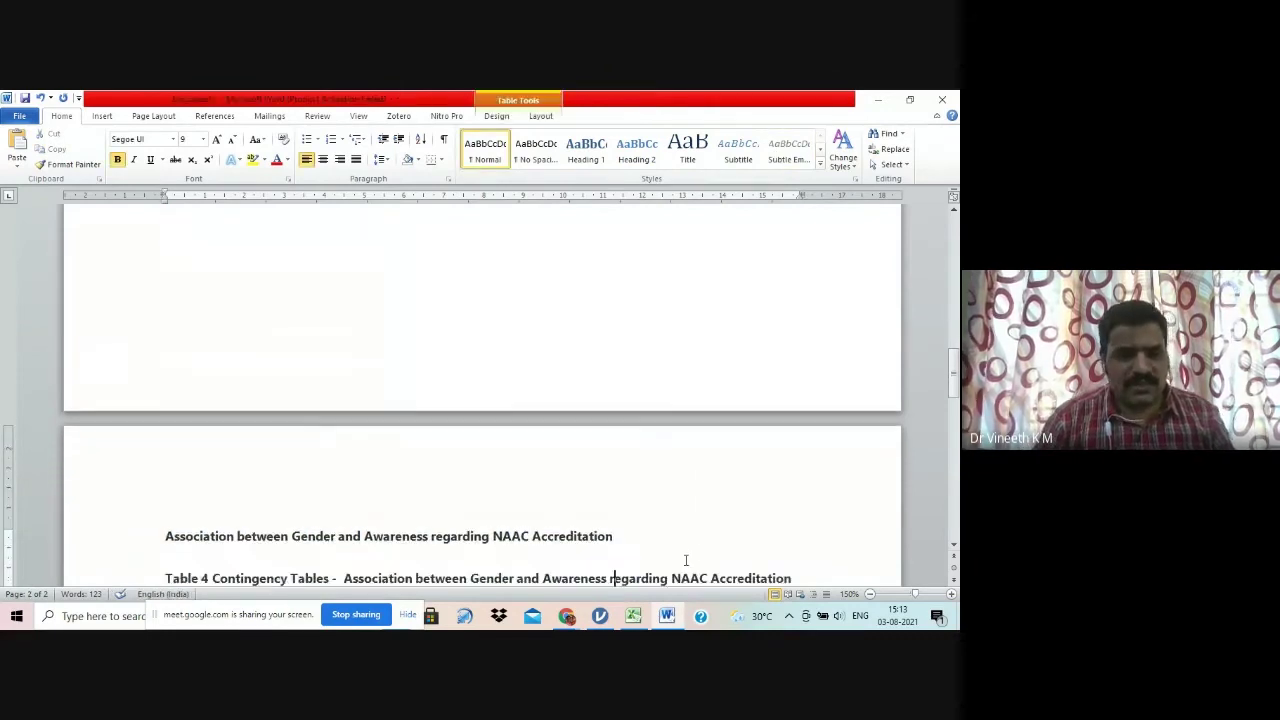
scroll(686, 560, down, 1)
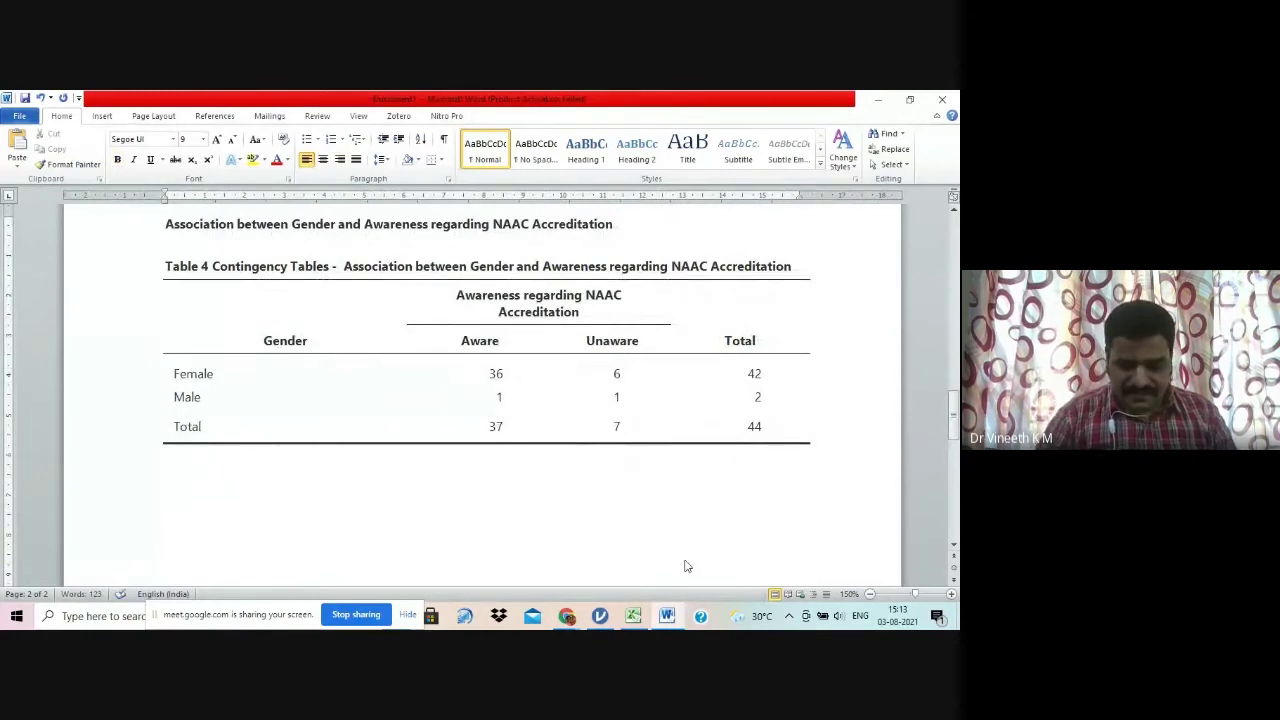
text(Source: Com)
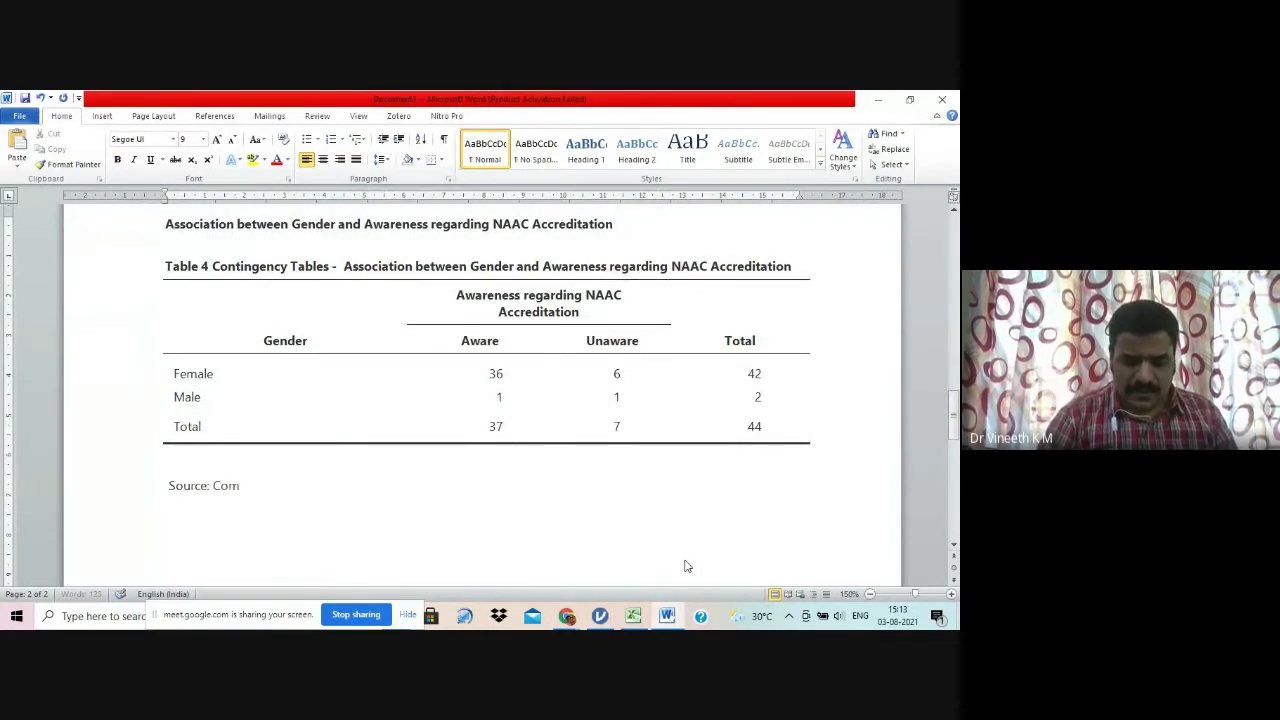
text(puted from S)
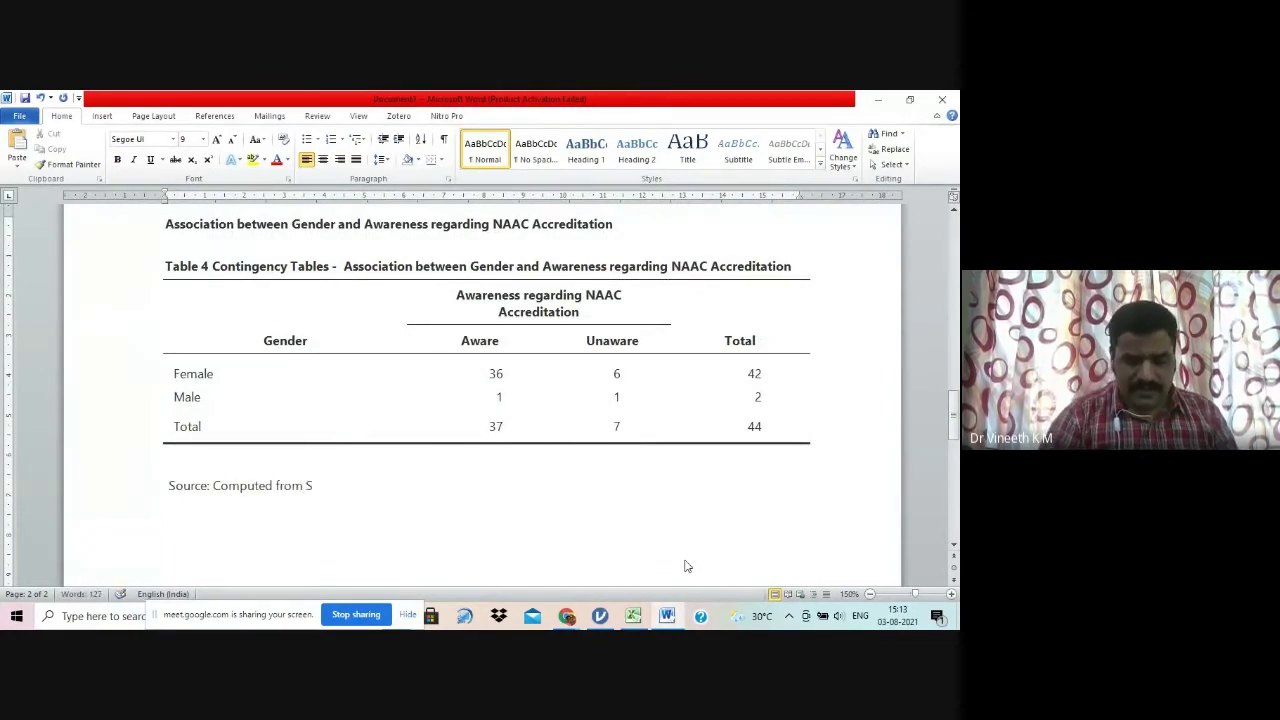
text(urvey Data)
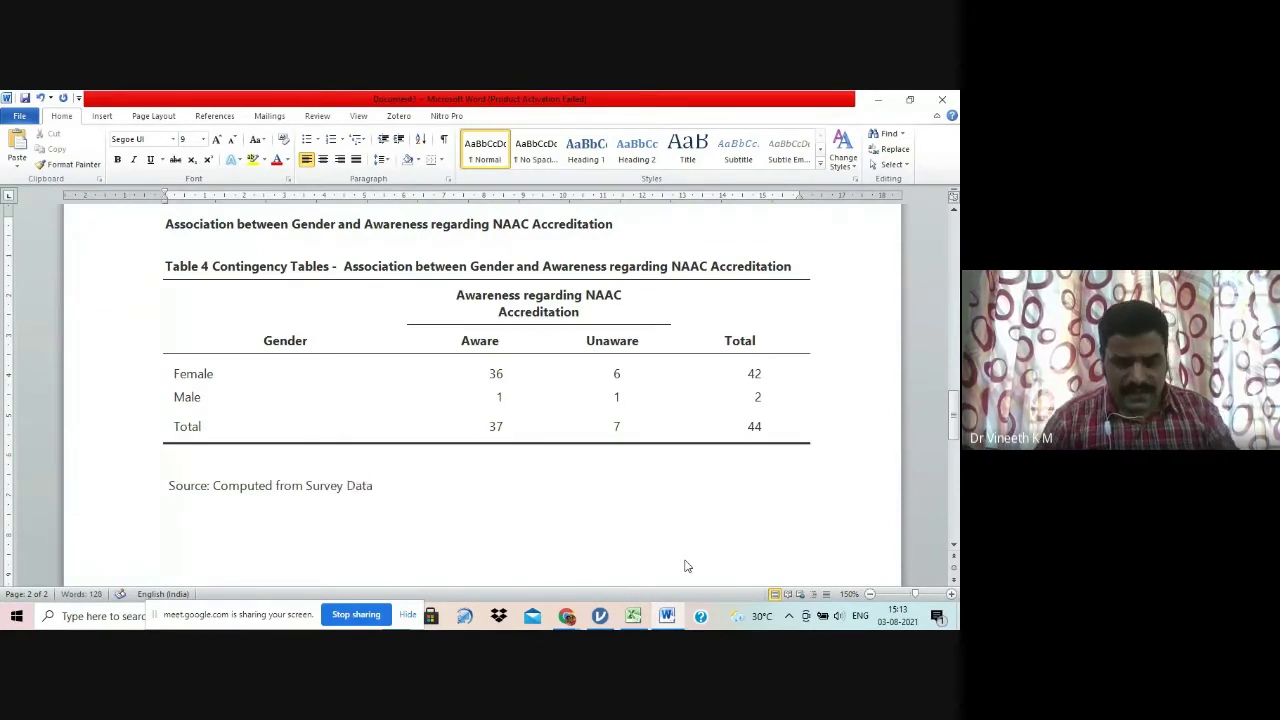
key(Return)
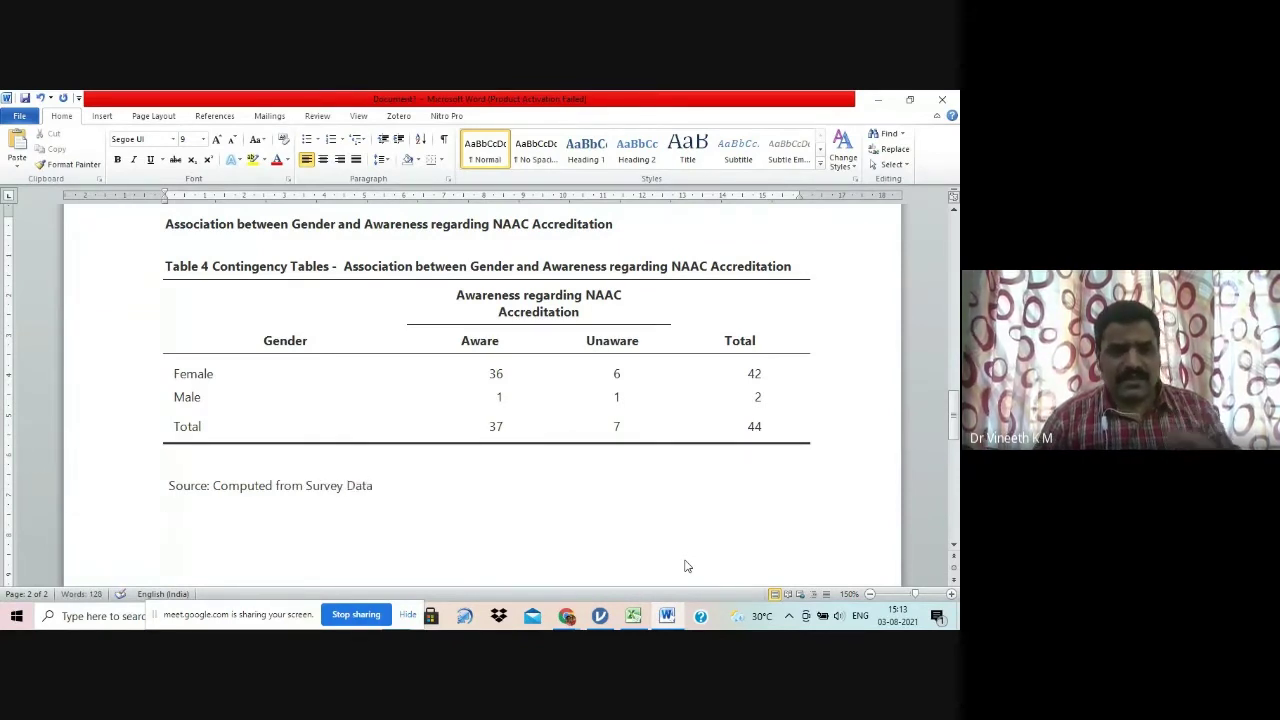
Step: Copy the χ² Tests table from the jamovi results and paste it into the Word document below the Table 4 source note
key(alt+Tab)
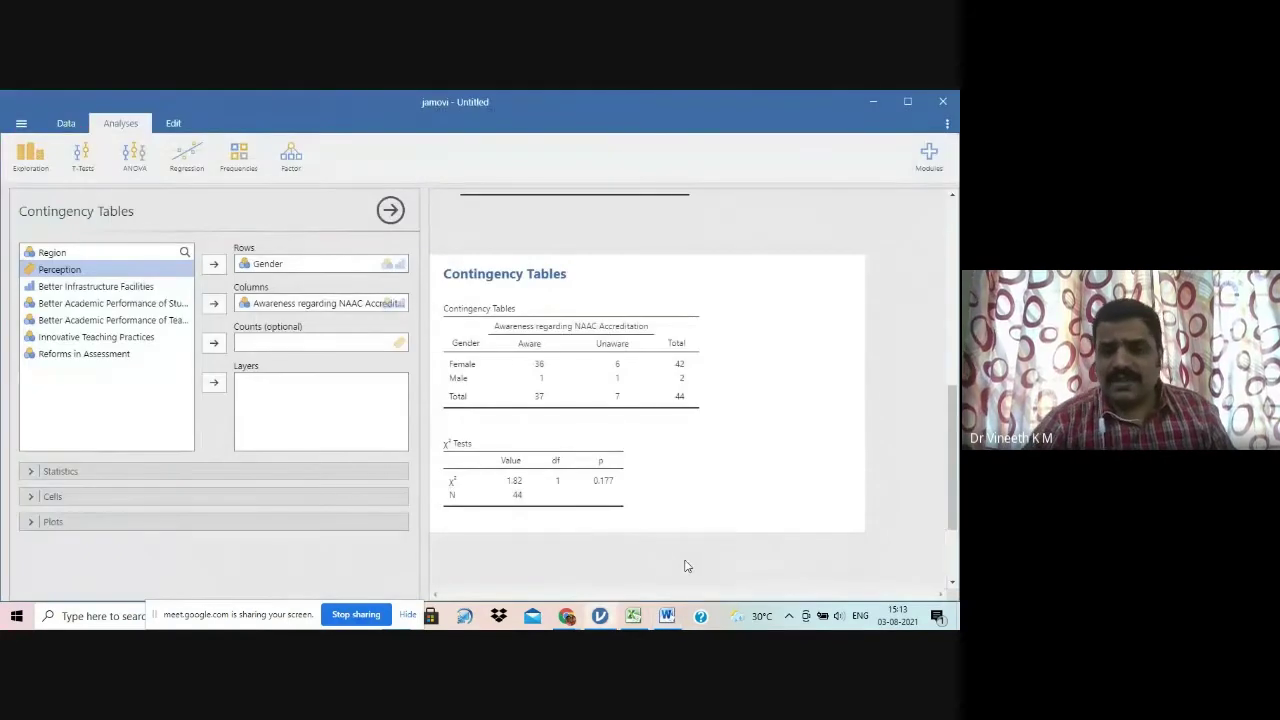
right_click(550, 483)
click(600, 482)
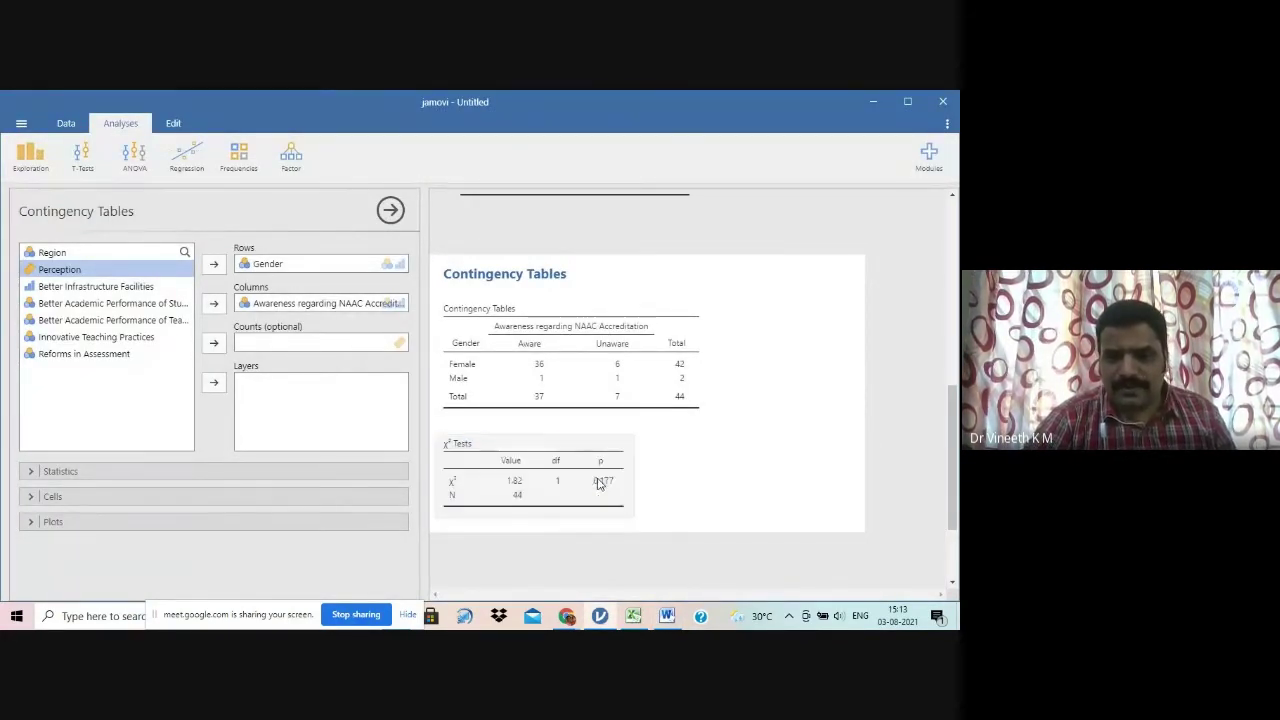
key(alt+Tab)
key(ctrl+v)
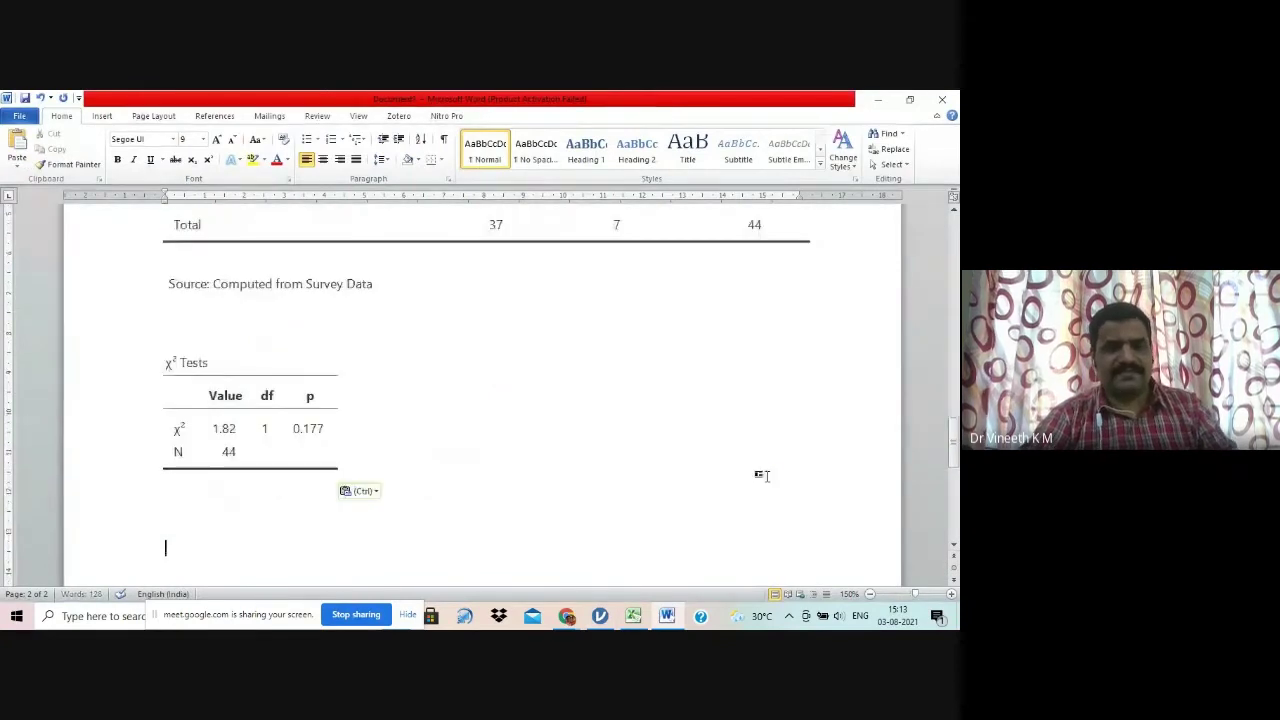
Step: Extend the pasted χ² table's title to read "Table 5 - χ² Tests of Association between"
click(260, 361)
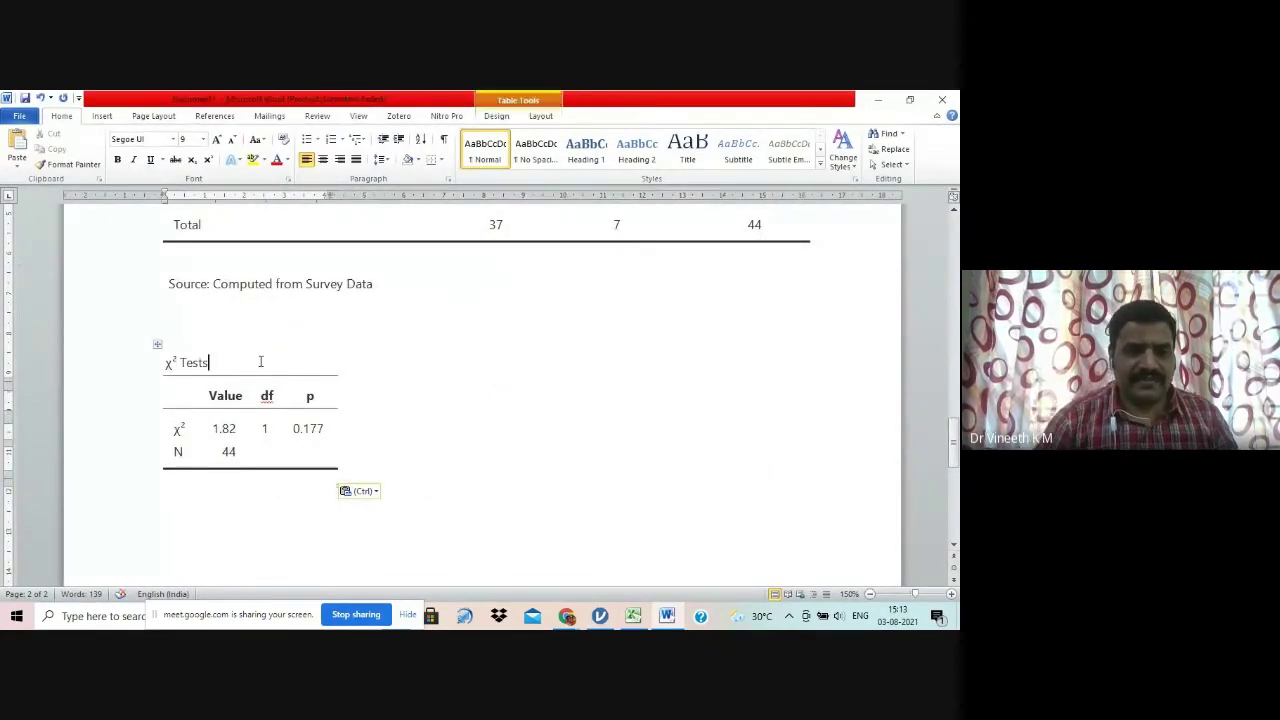
text(Table 5)
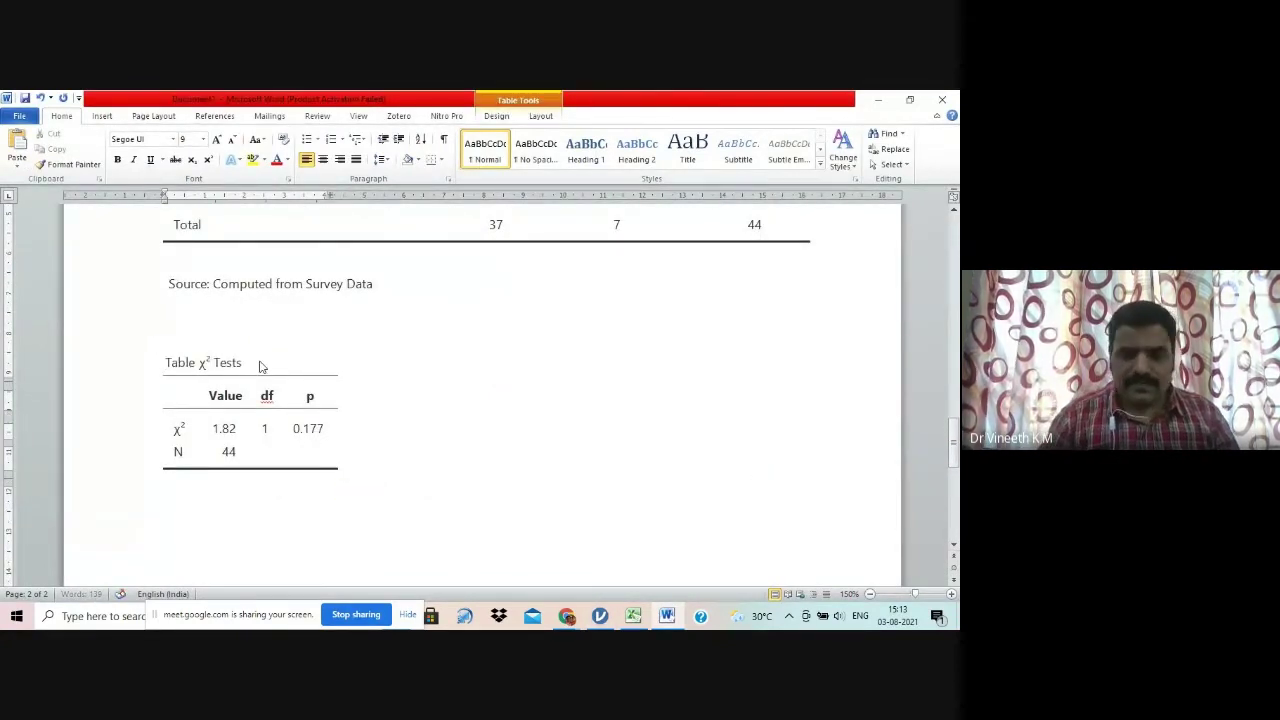
text( -)
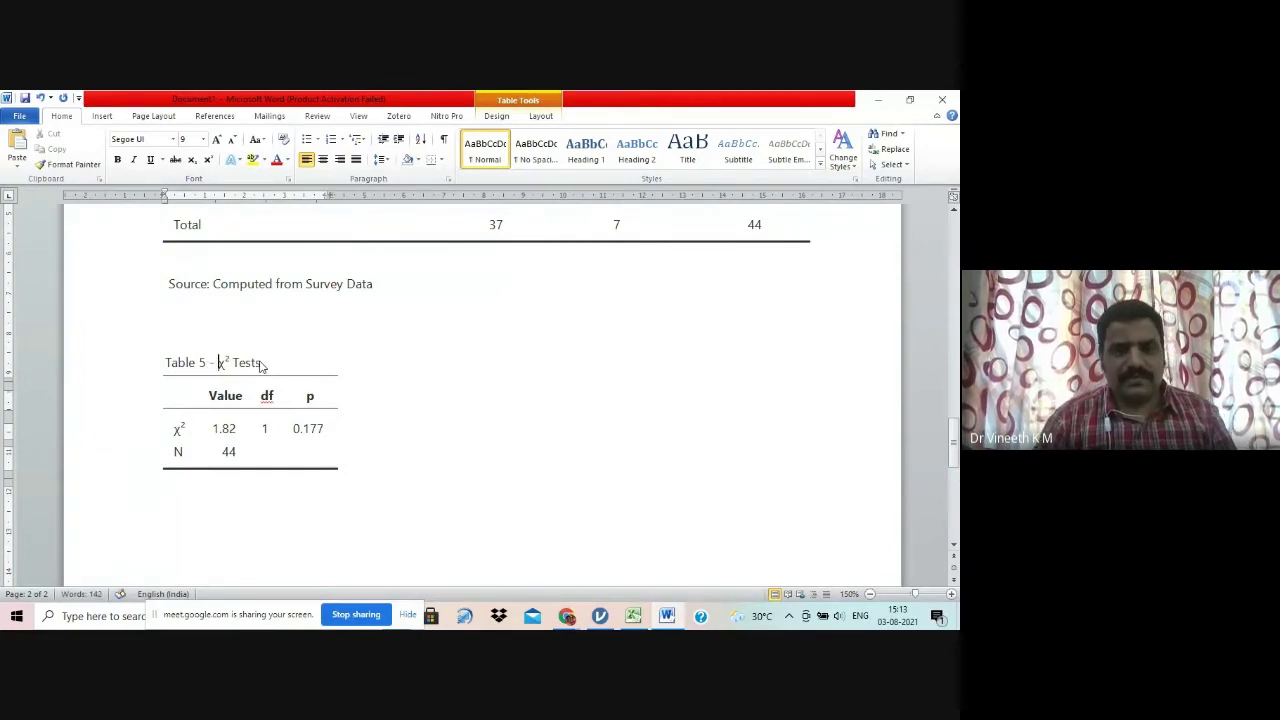
click(262, 363)
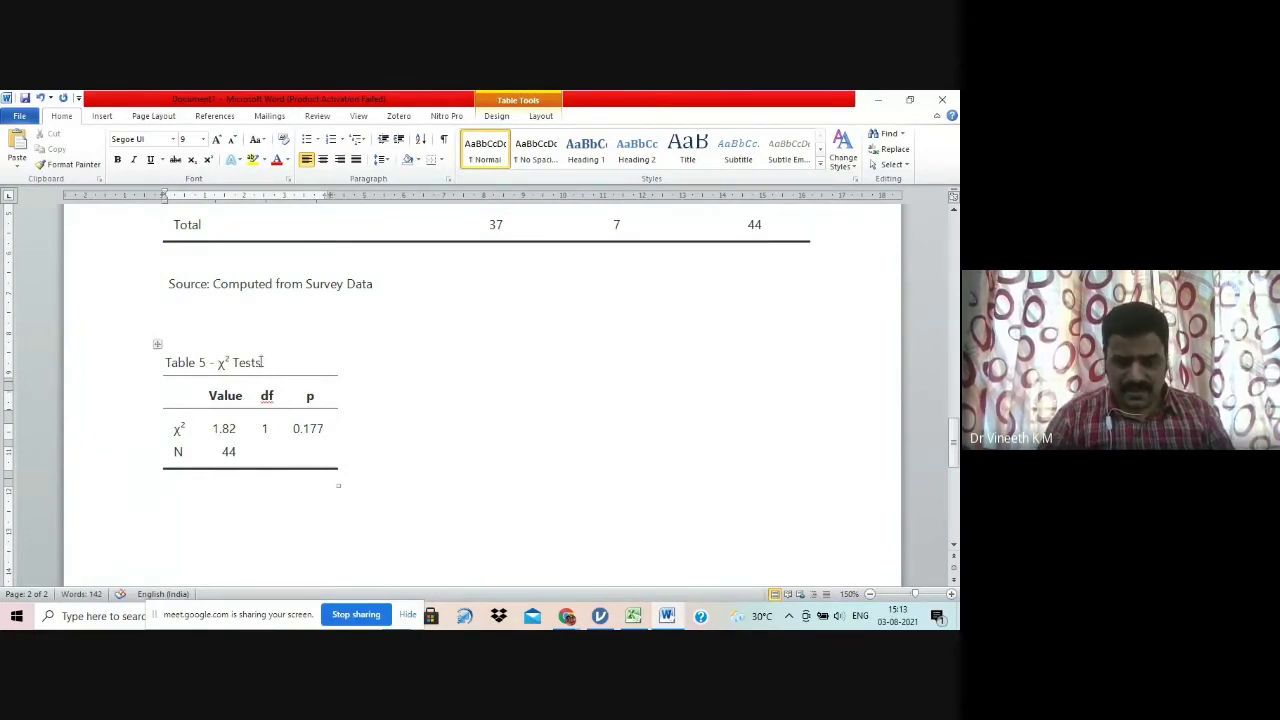
text(of Ass)
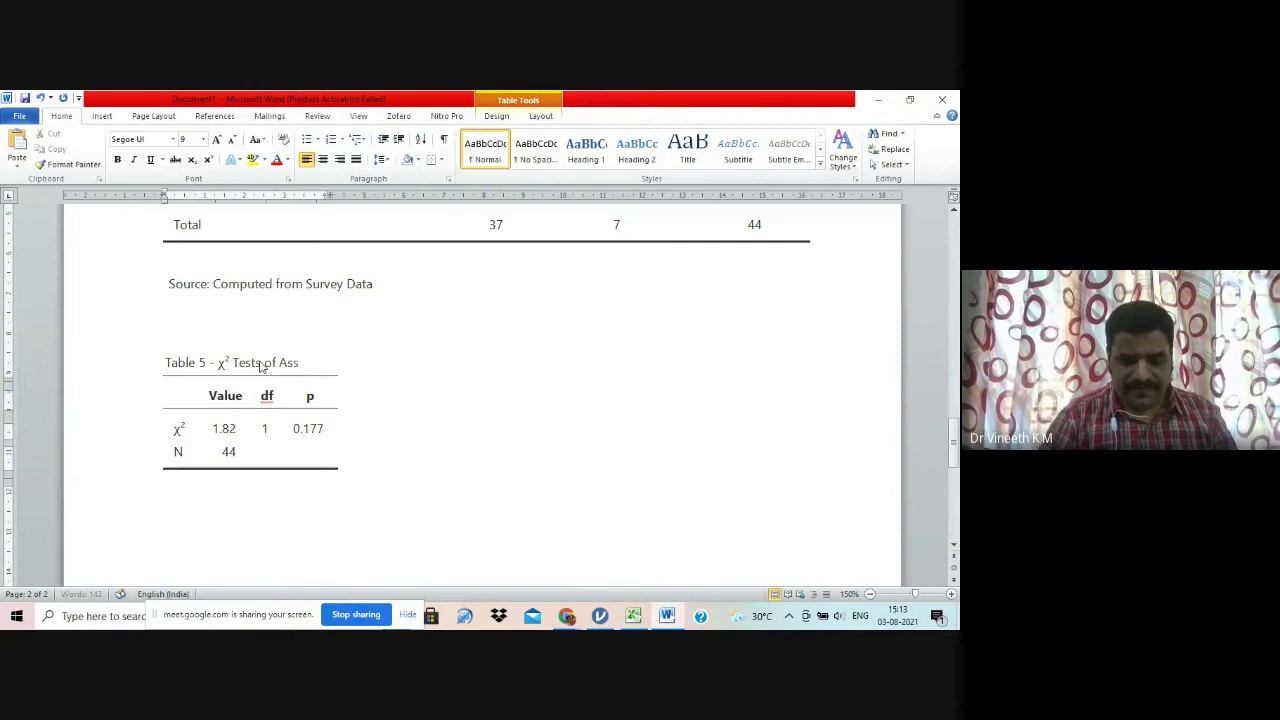
text(ociation betw)
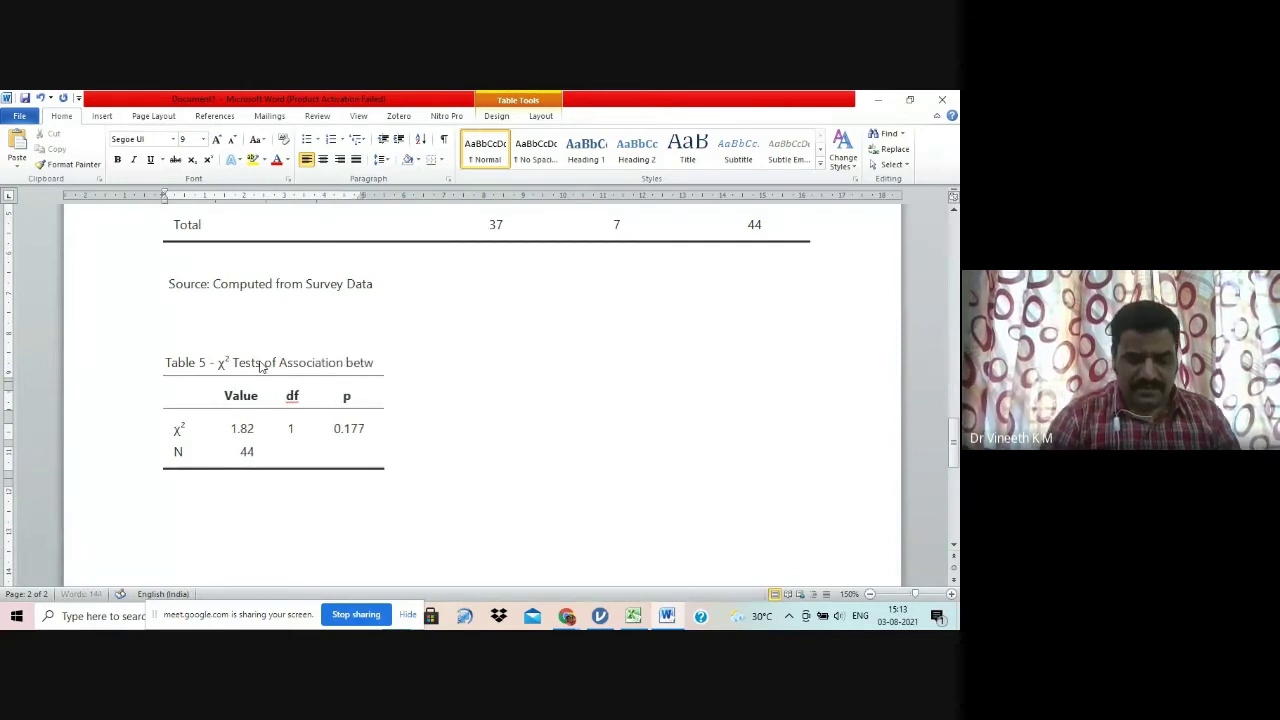
text(een)
key(shift+Left)
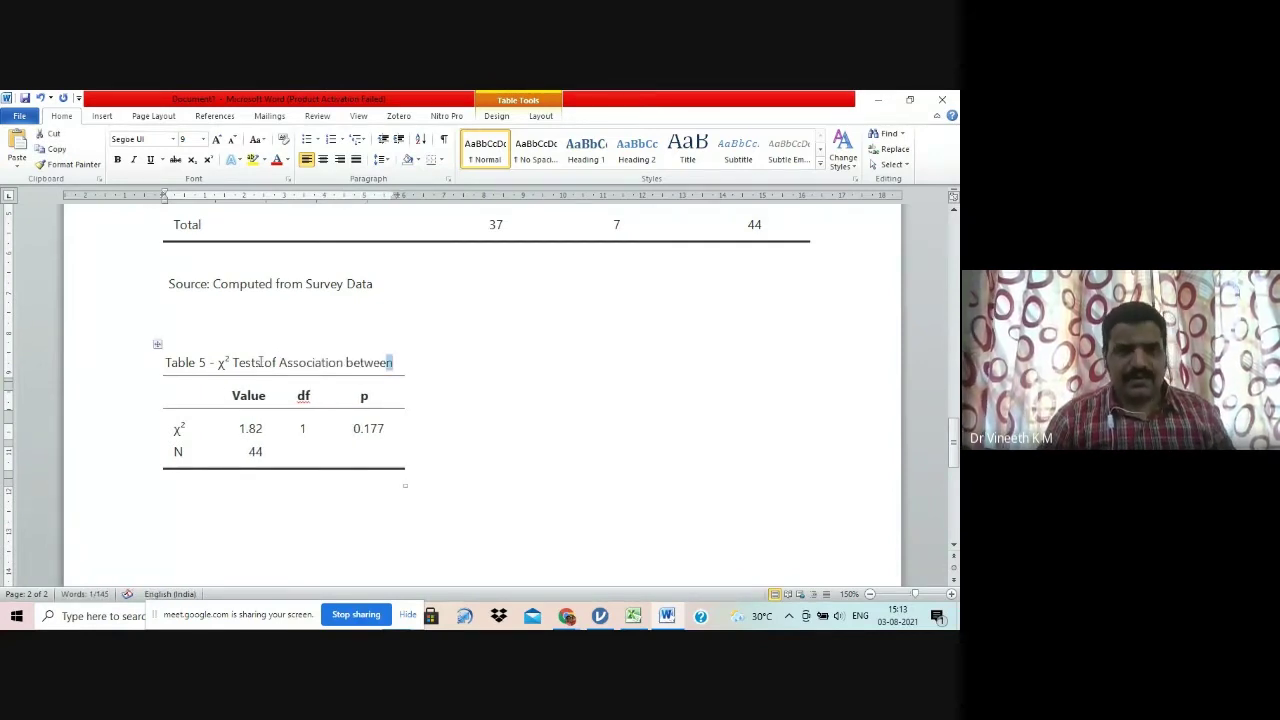
key(shift+Left)
key(shift+Left)
key(shift+Left)
key(shift+Left)
key(shift+Left)
key(shift+Left)
key(shift+Left)
key(shift+Left)
key(shift+Left)
key(shift+Left)
key(shift+Left)
key(shift+Left)
key(shift+Left)
key(shift+Left)
key(shift+Left)
key(shift+Left)
key(shift+Left)
key(shift+Left)
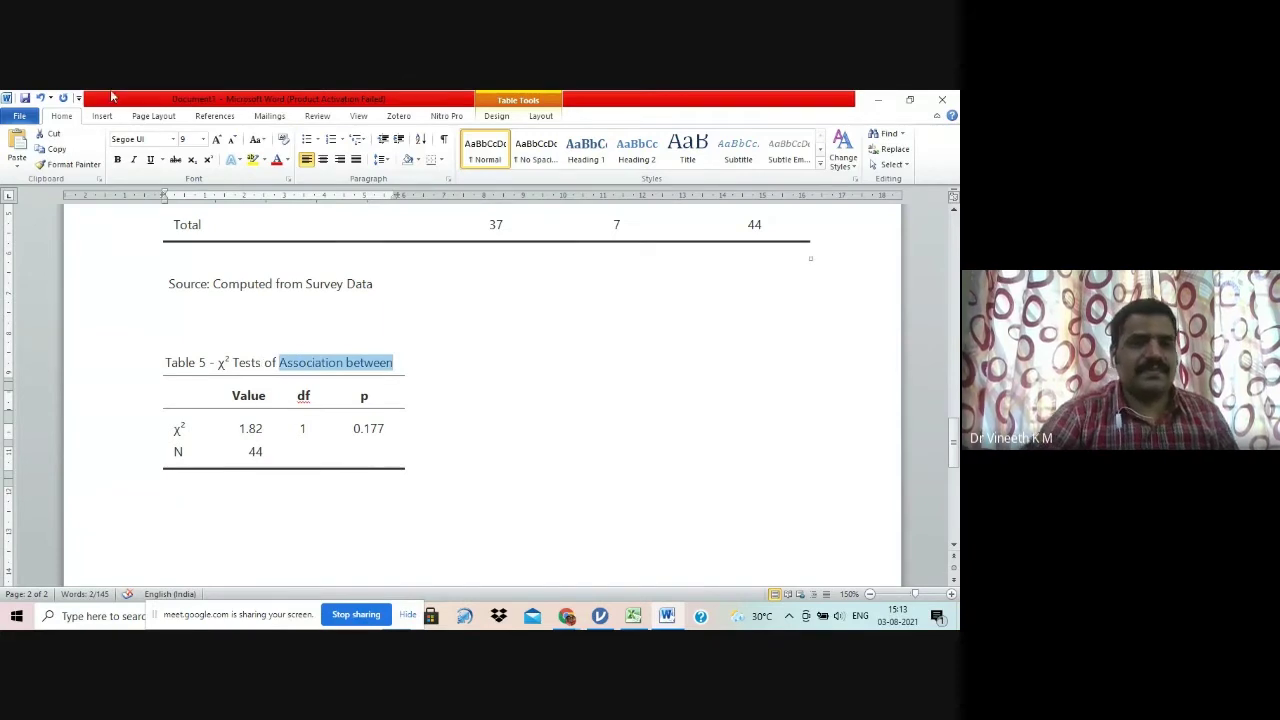
click(16, 170)
click(57, 197)
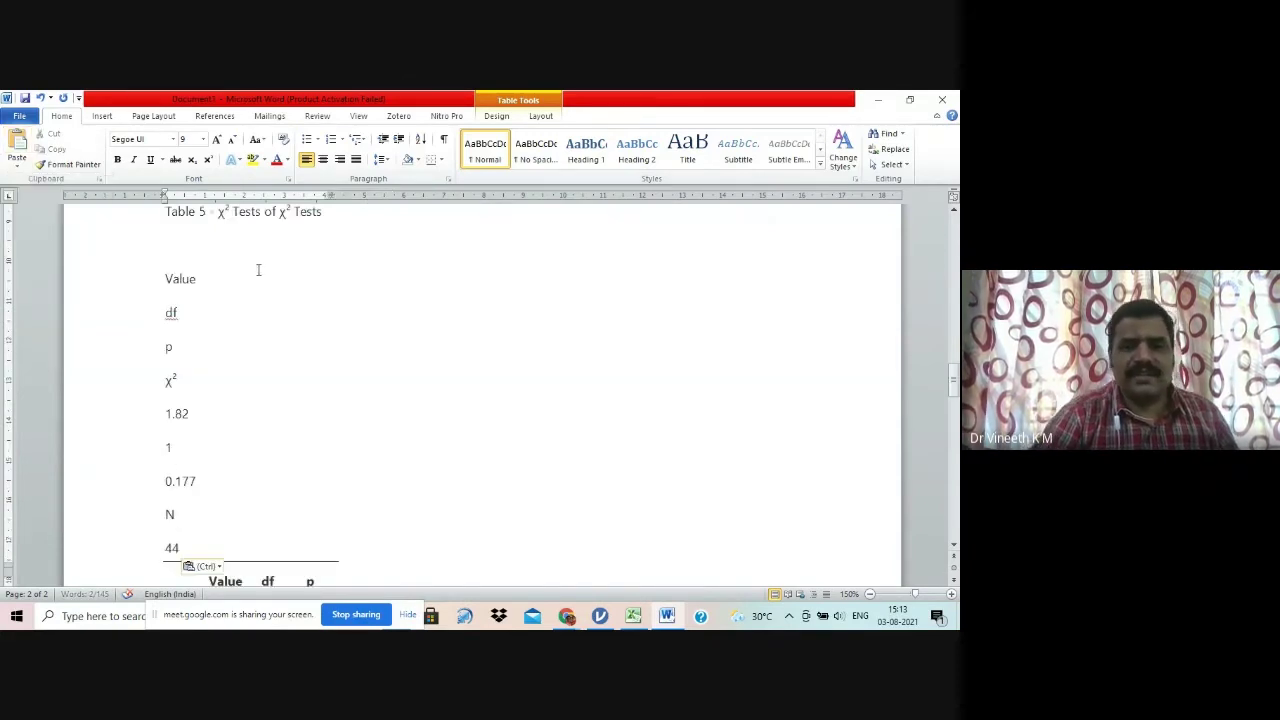
key(ctrl+z)
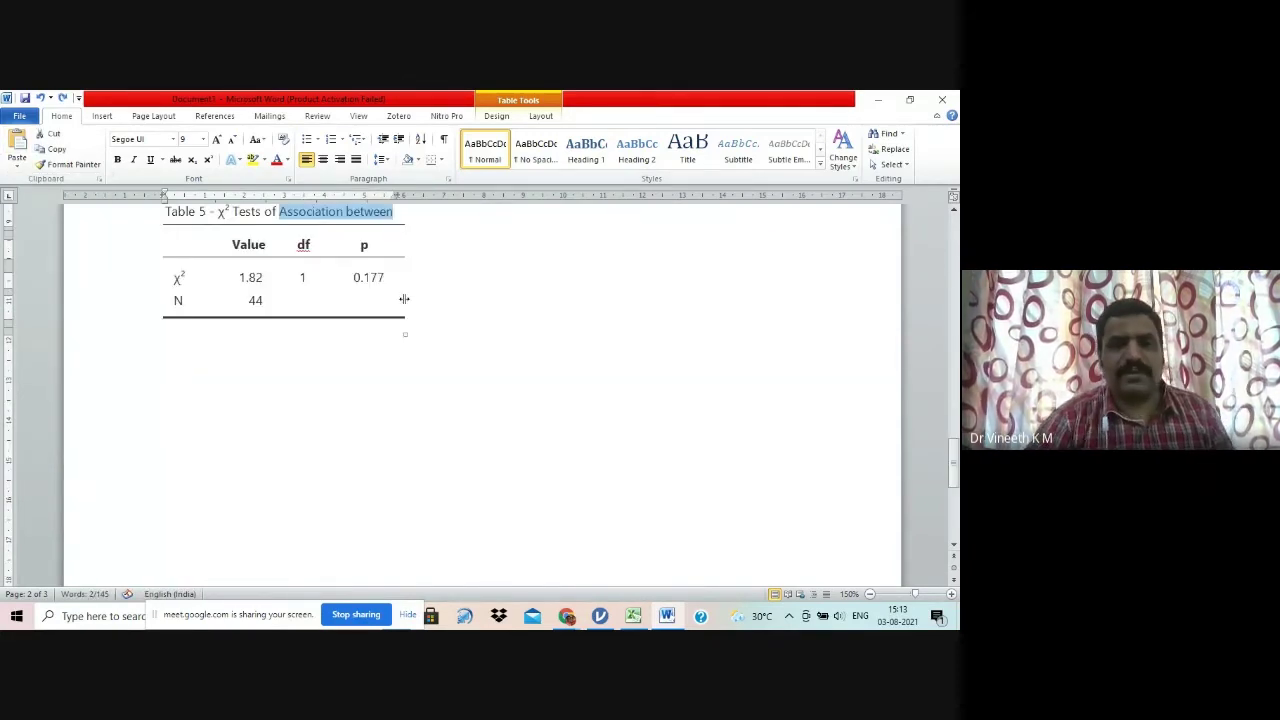
Step: Copy the heading "Association between Gender and Awareness regarding NAAC Accreditation" and append it as plain text to the Table 5 title
scroll(403, 297, up, 3)
scroll(405, 299, up, 4)
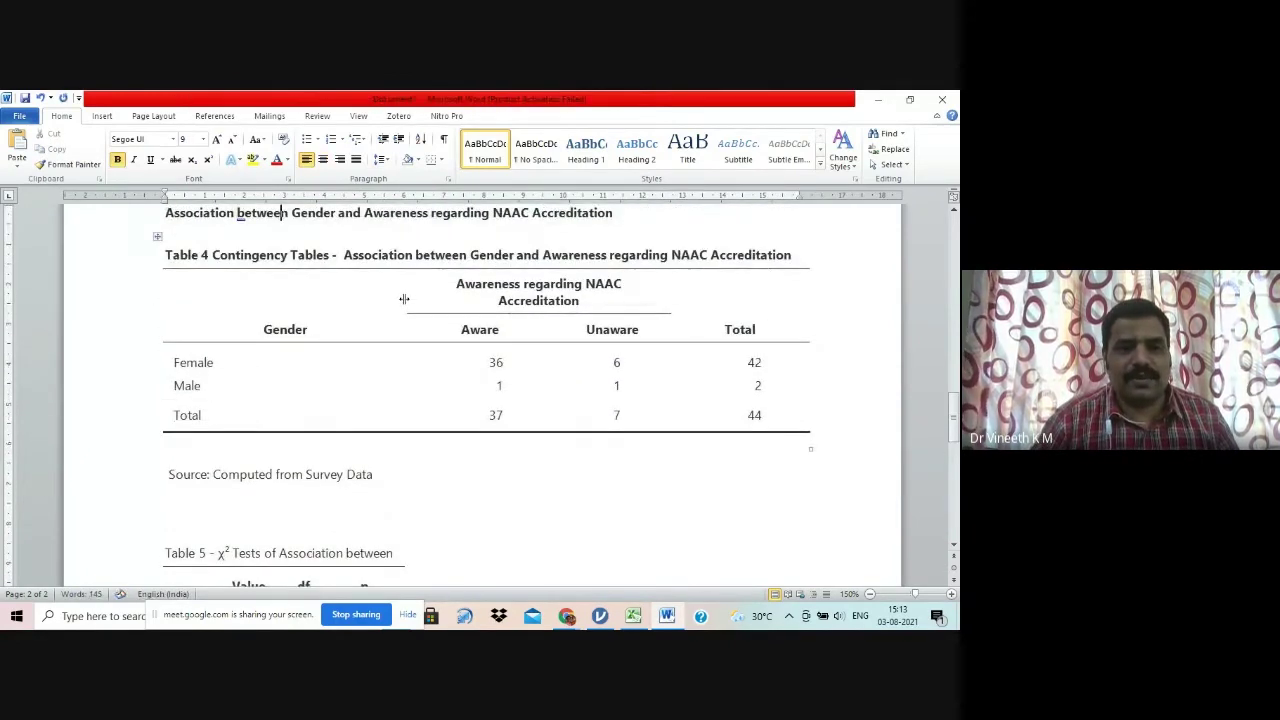
key(shift+End)
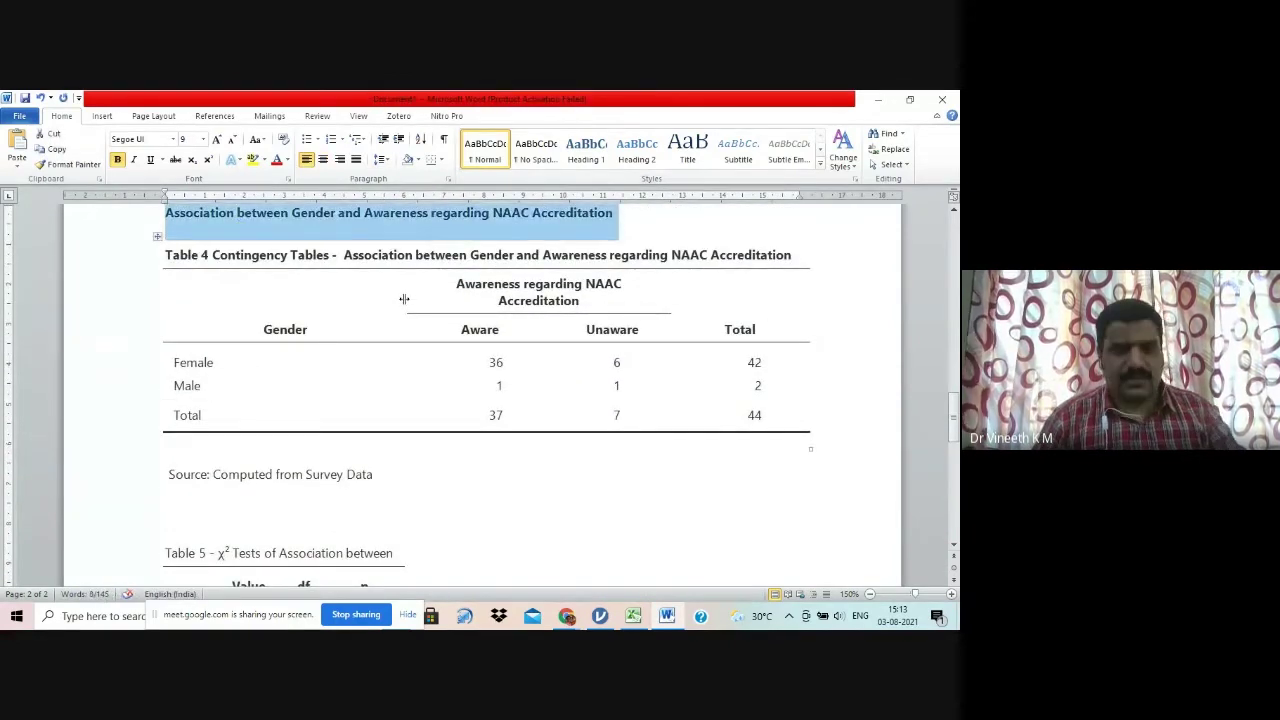
key(Down)
key(Down)
key(Down)
key(Down)
key(Down)
key(Down)
key(Down)
key(Down)
key(Down)
key(Down)
key(Down)
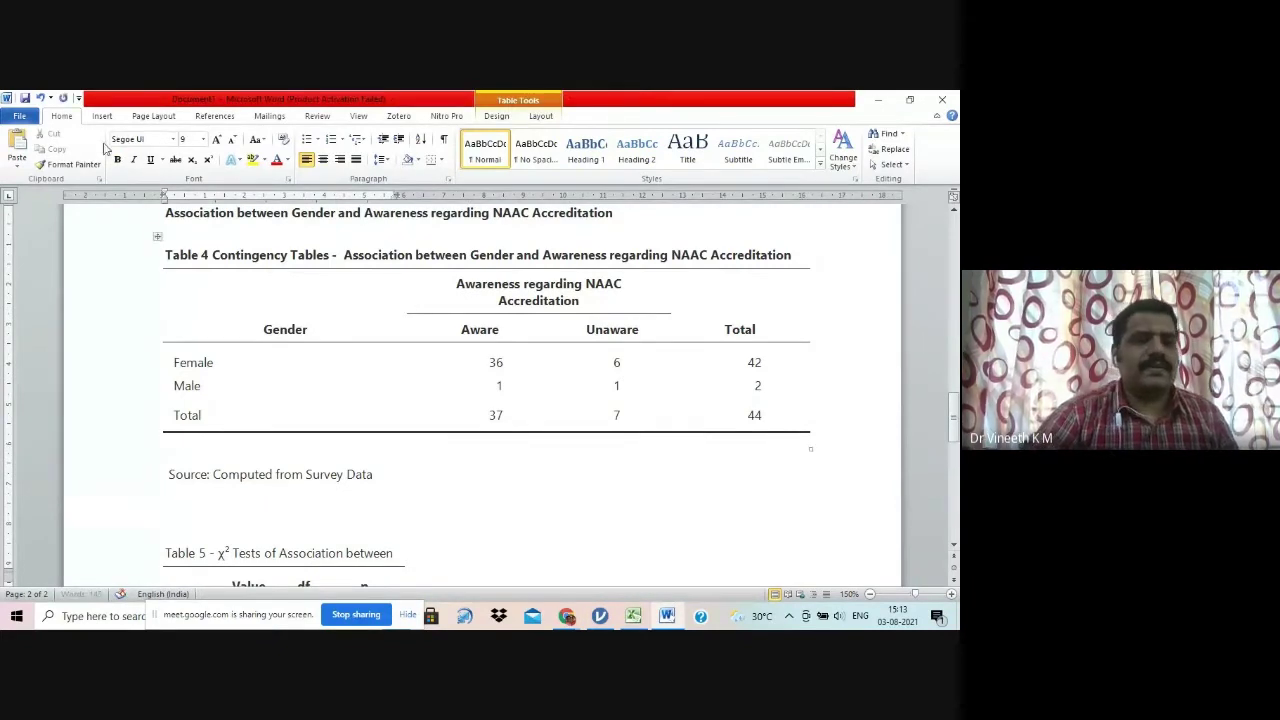
click(17, 165)
click(56, 198)
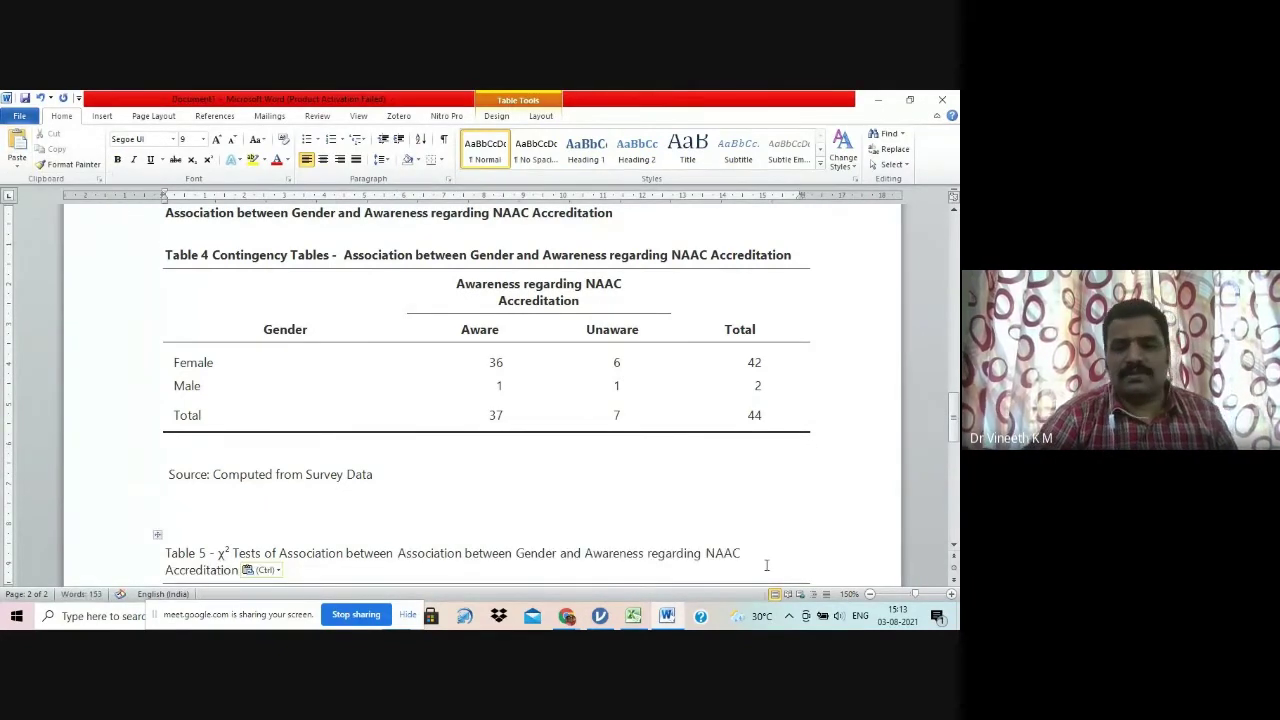
Step: Make the whole Table 5 title bold and place the cursor on the empty line below the table
drag(957, 381, 955, 442)
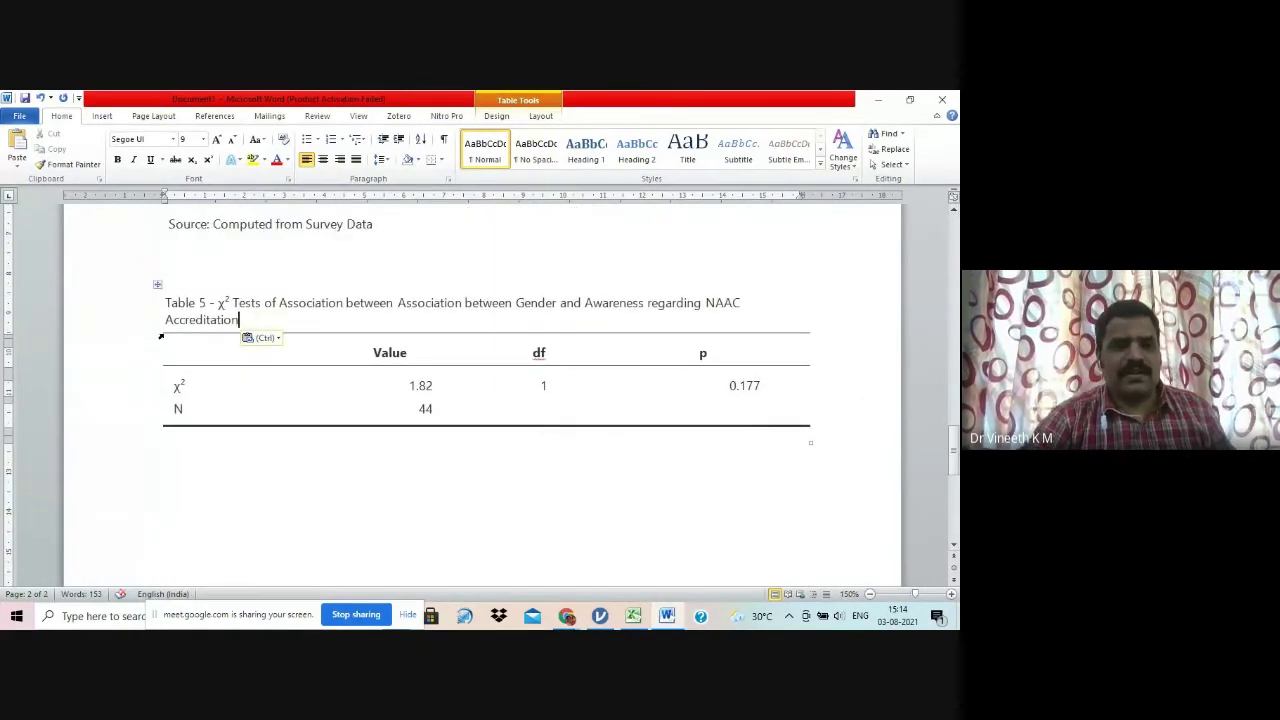
double_click(86, 318)
key(ctrl+b)
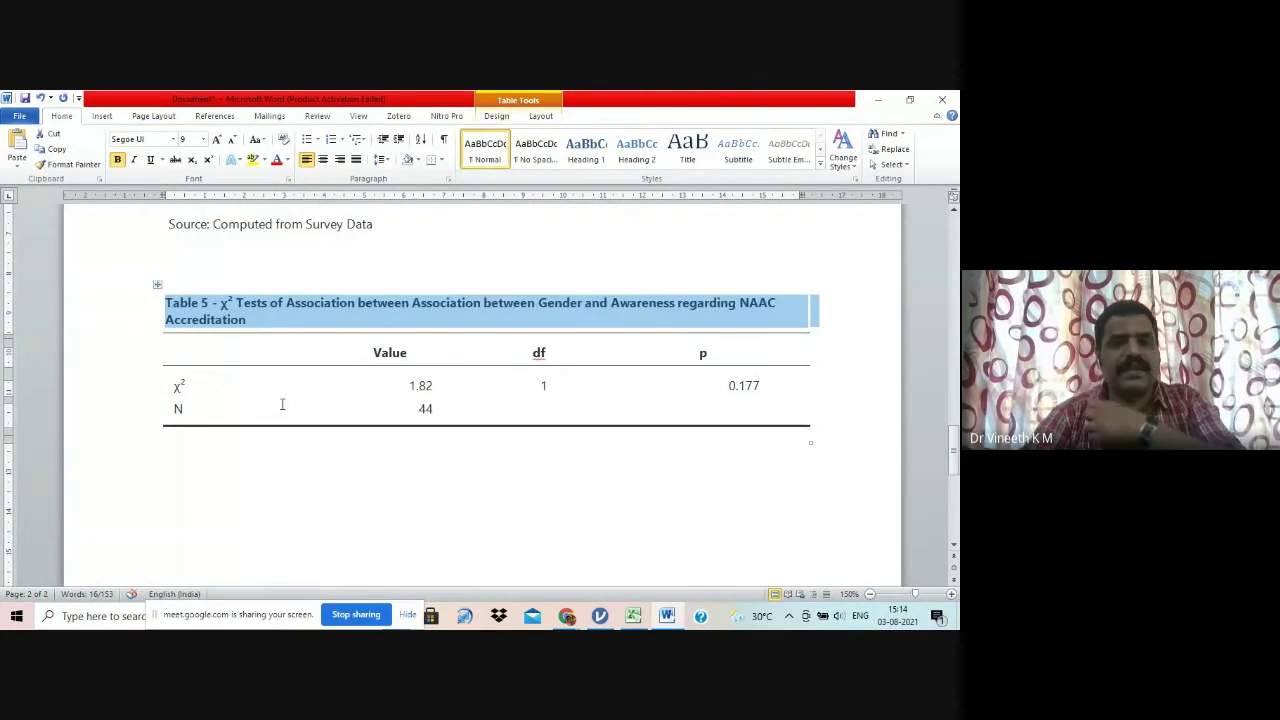
click(523, 452)
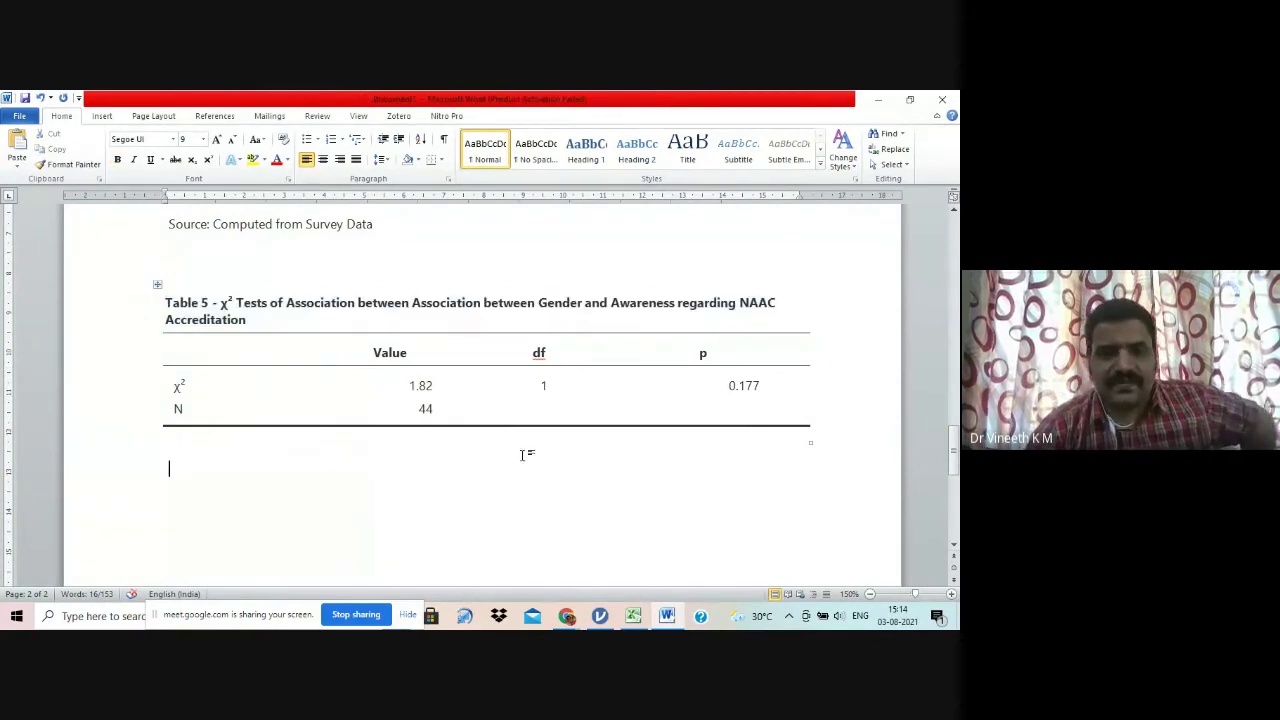
Step: Examine the Gender by NAAC accreditation awareness counts in the Table 4 contingency table above Table 5
click(415, 388)
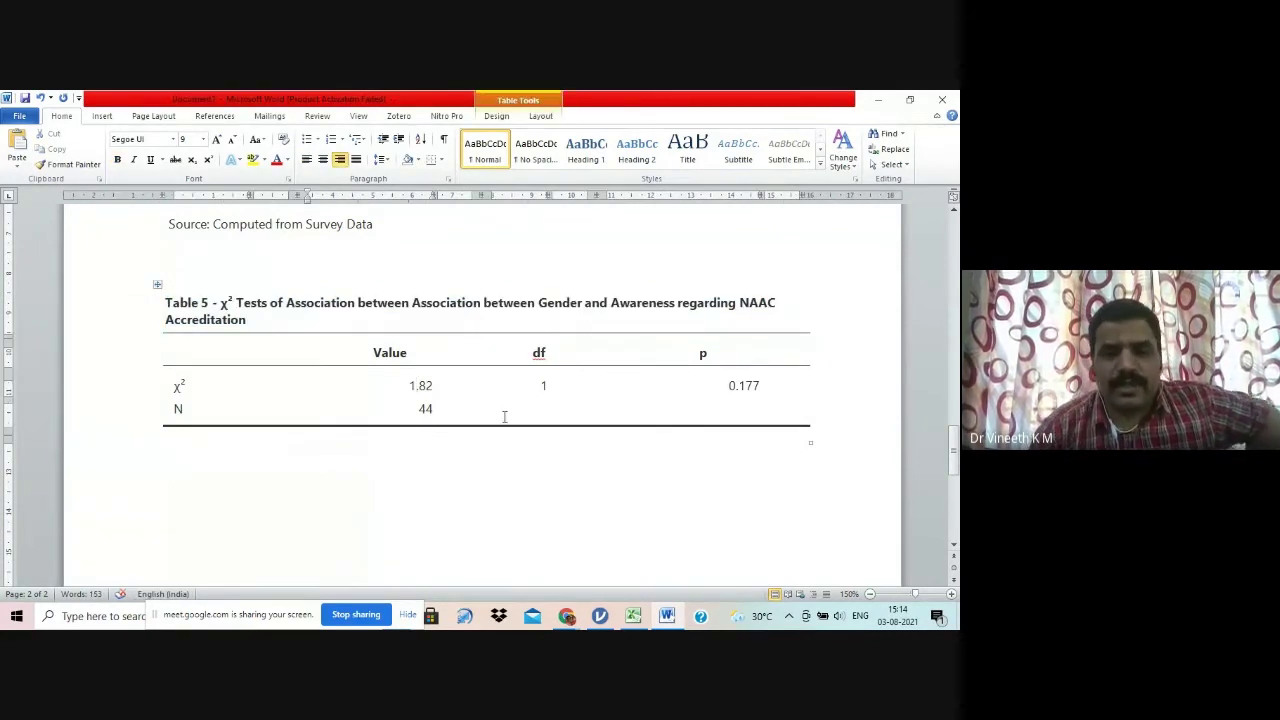
key(Right)
key(Right)
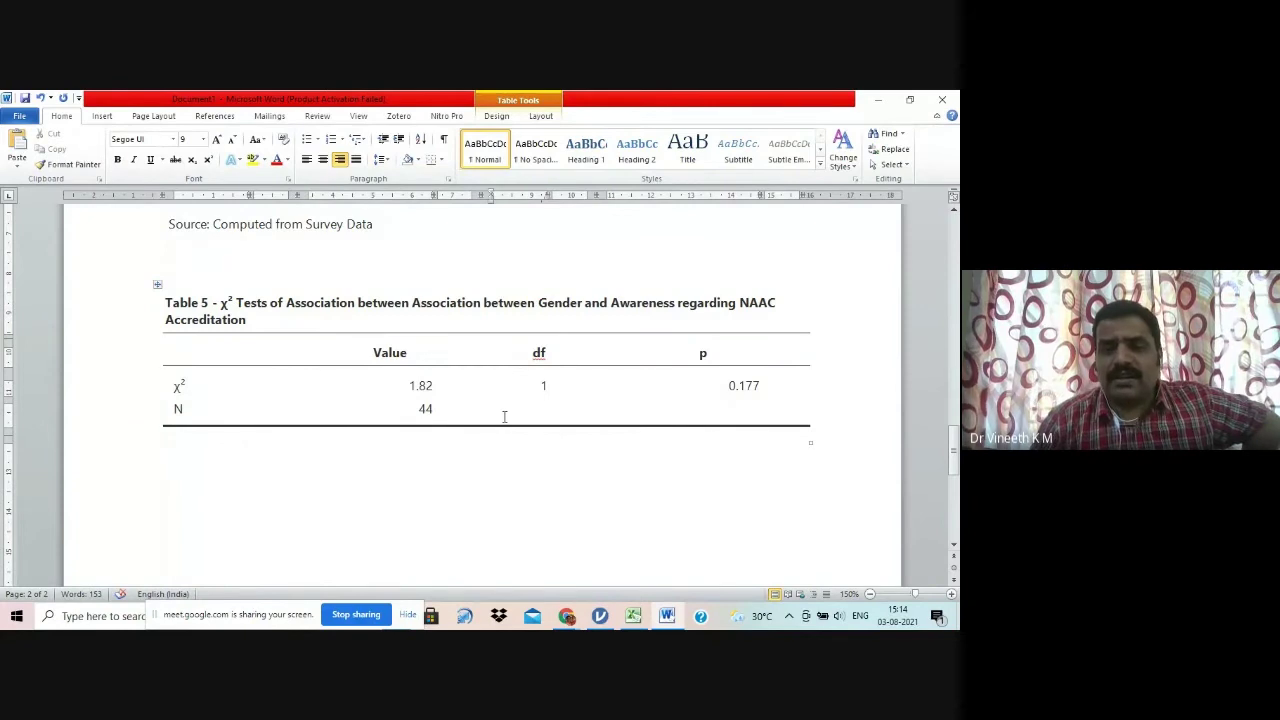
key(Up)
key(Up)
key(Up)
key(Up)
key(Up)
key(Up)
key(Up)
key(Up)
key(Up)
key(Up)
key(Up)
key(Up)
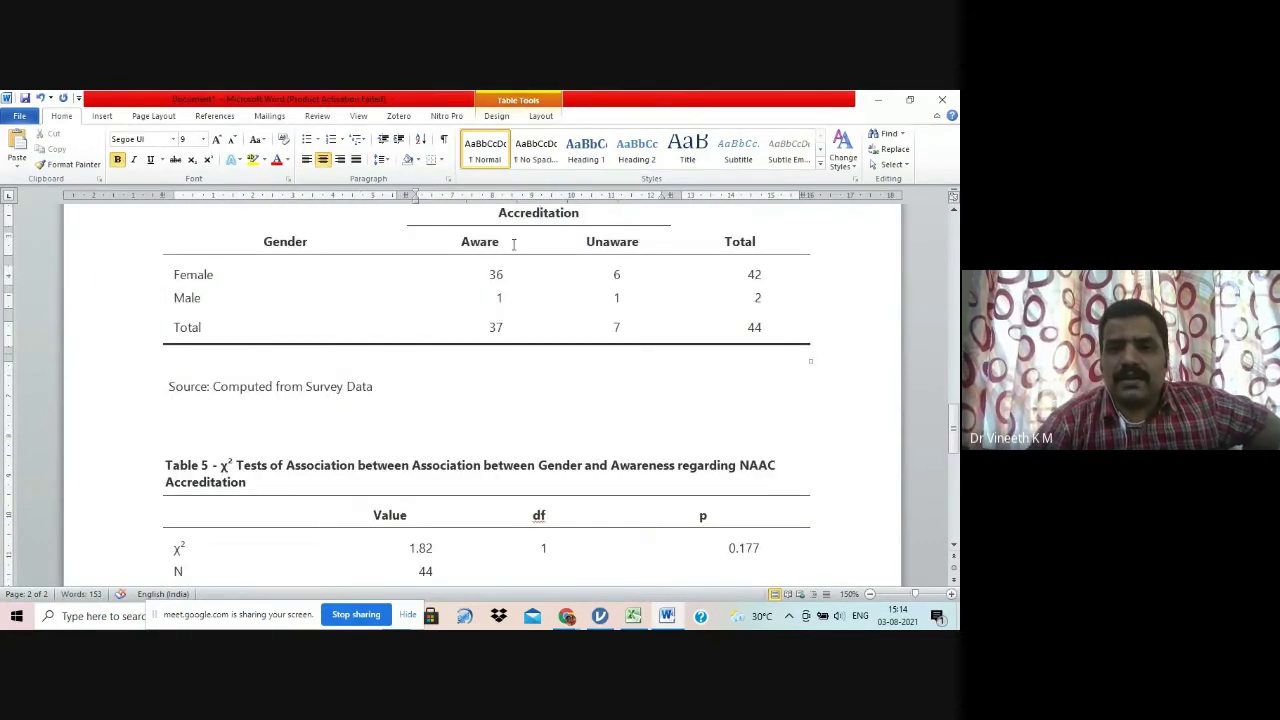
drag(530, 242, 612, 242)
drag(226, 279, 224, 290)
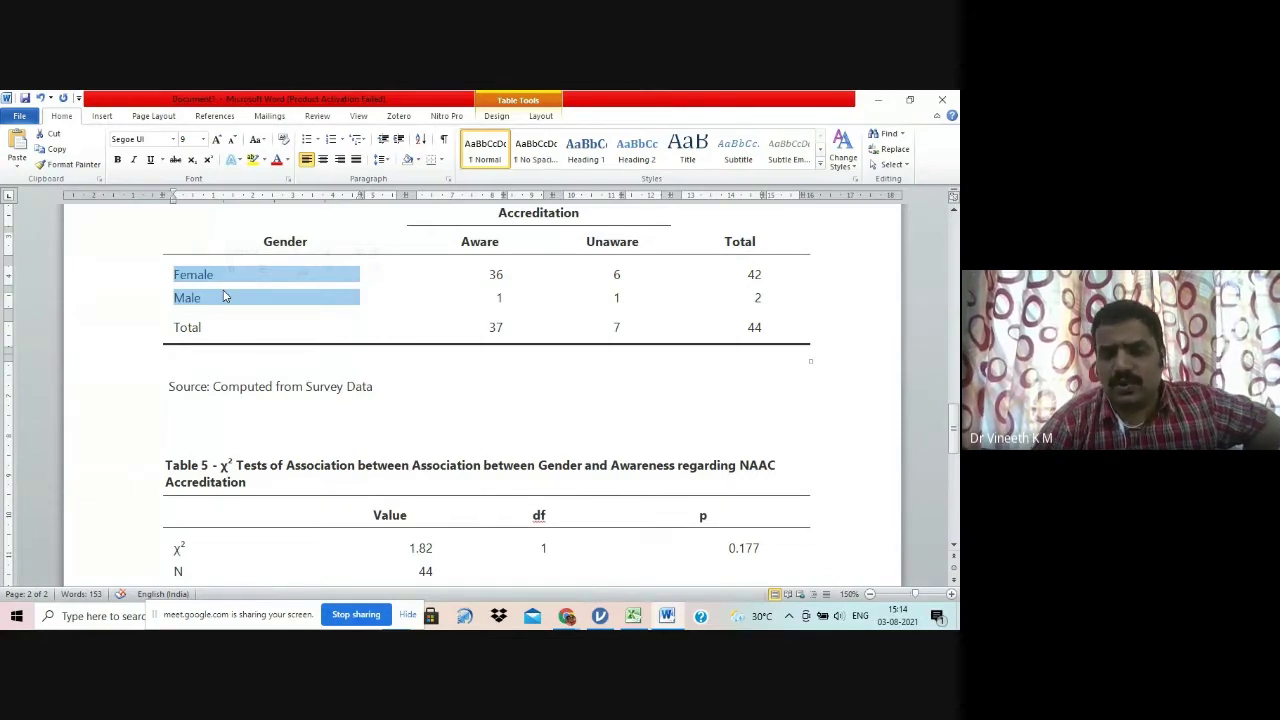
click(491, 274)
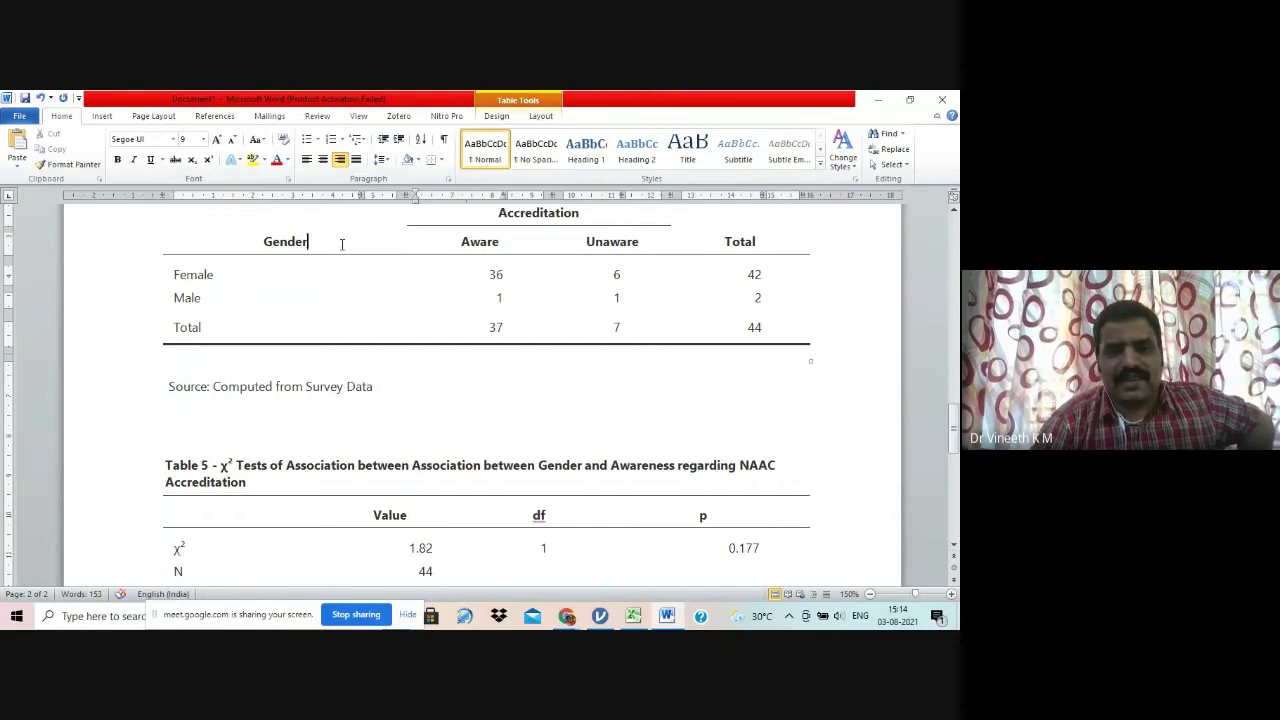
drag(337, 243, 580, 292)
click(581, 296)
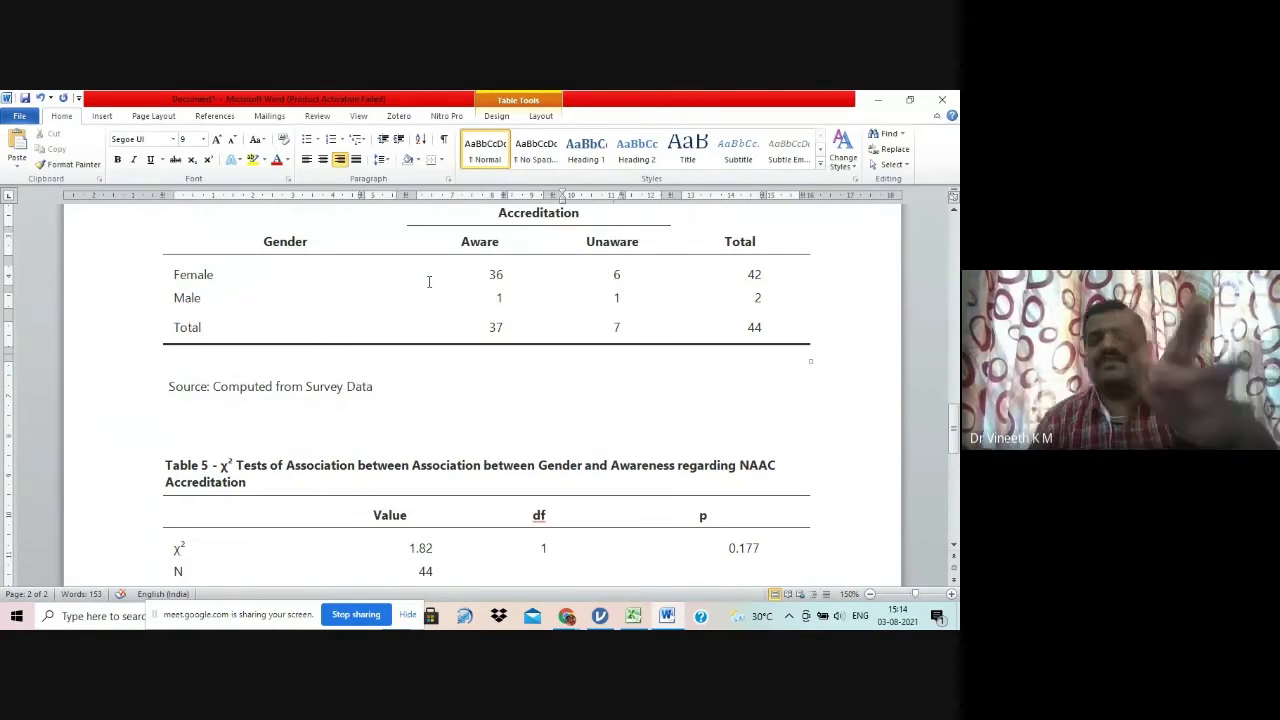
Step: Examine the chi-square value, degrees of freedom and p value in Table 5
key(Down)
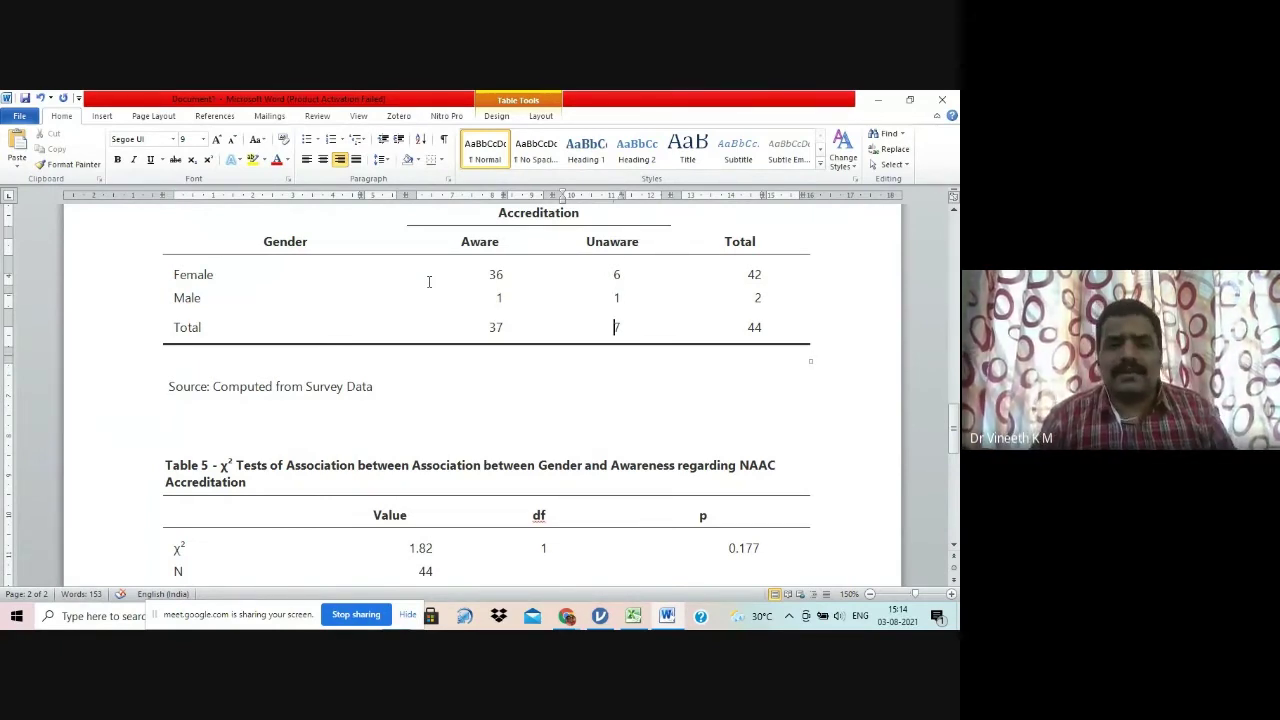
key(Down)
key(Down)
key(Down)
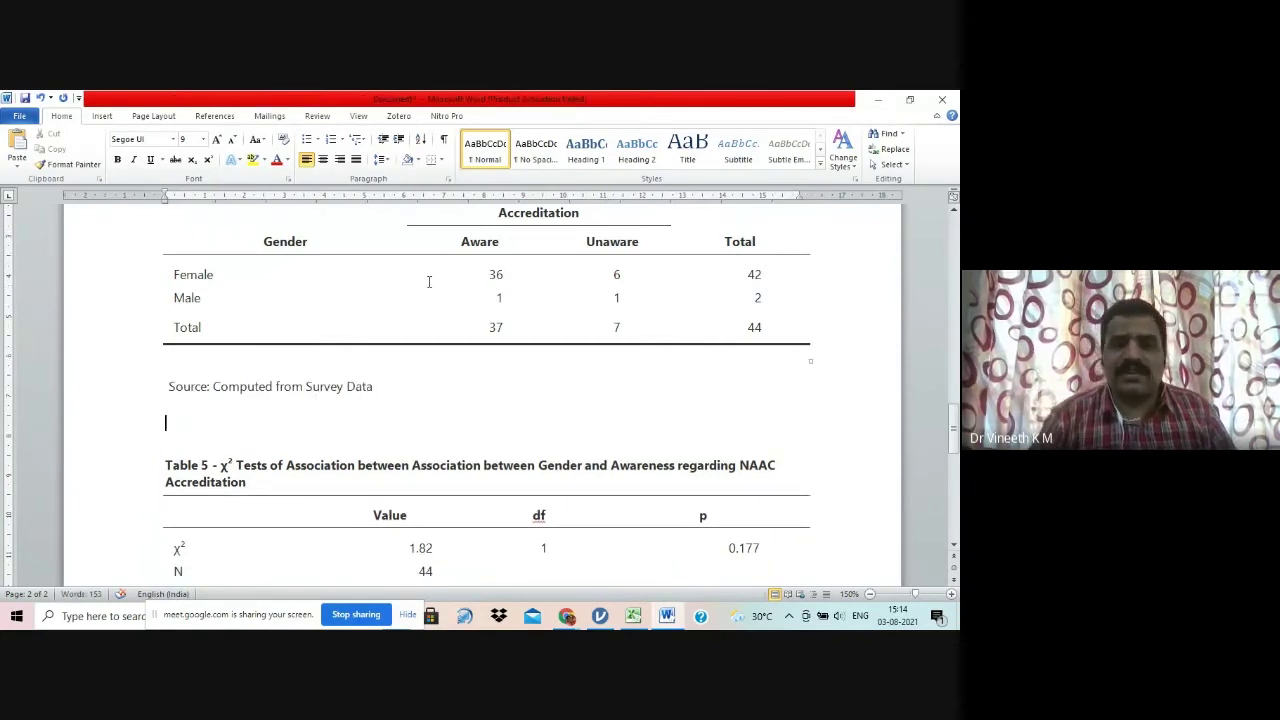
key(Down)
key(Down)
key(Down)
key(Down)
key(Down)
key(Down)
key(Down)
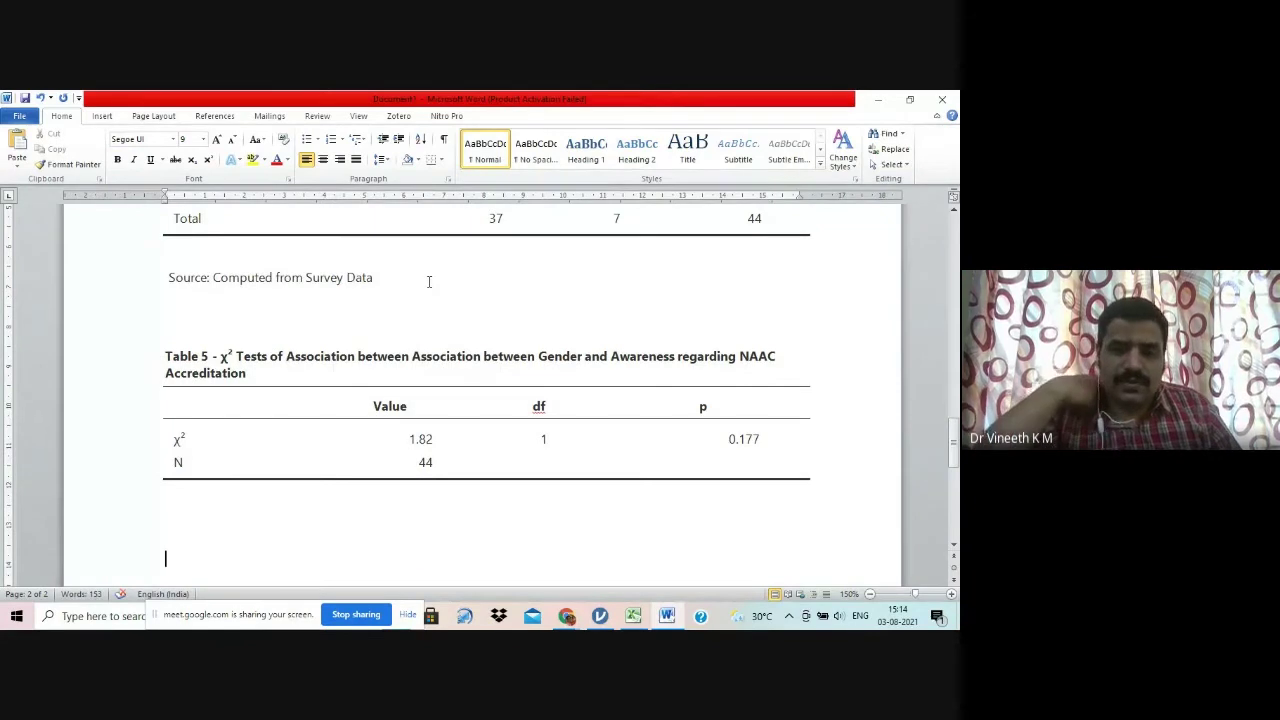
click(419, 439)
click(541, 440)
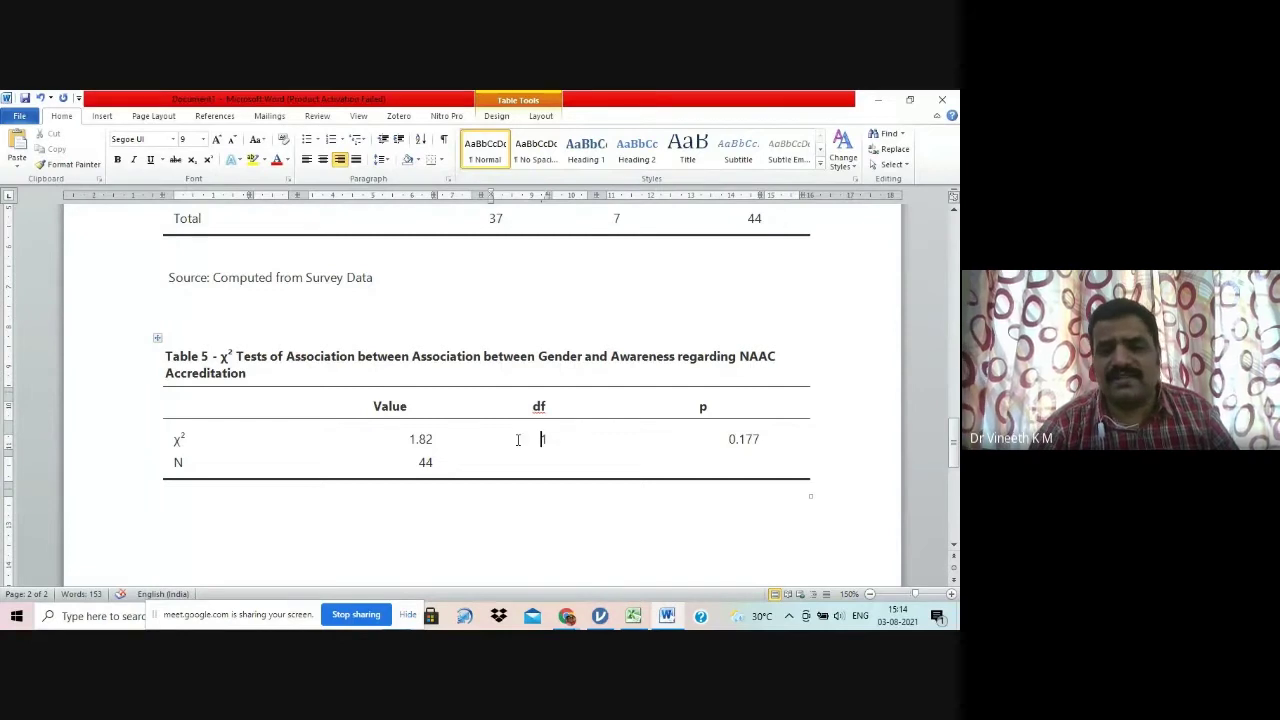
double_click(410, 440)
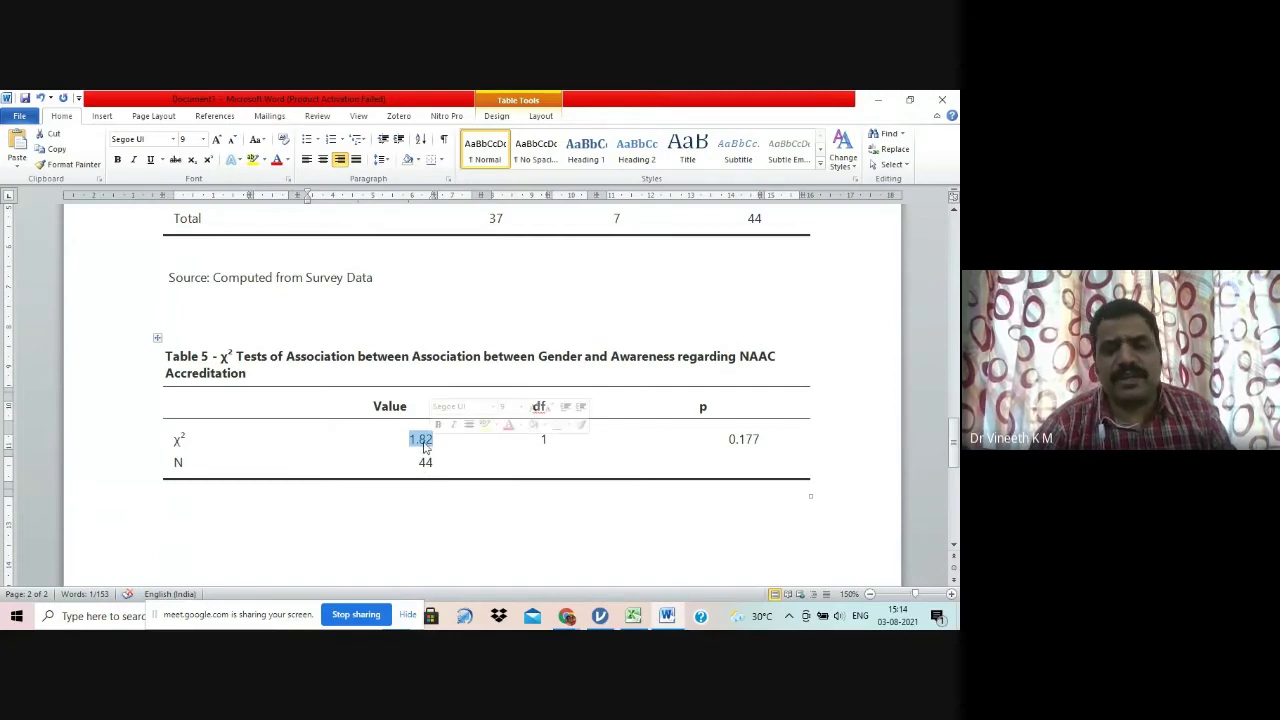
click(748, 440)
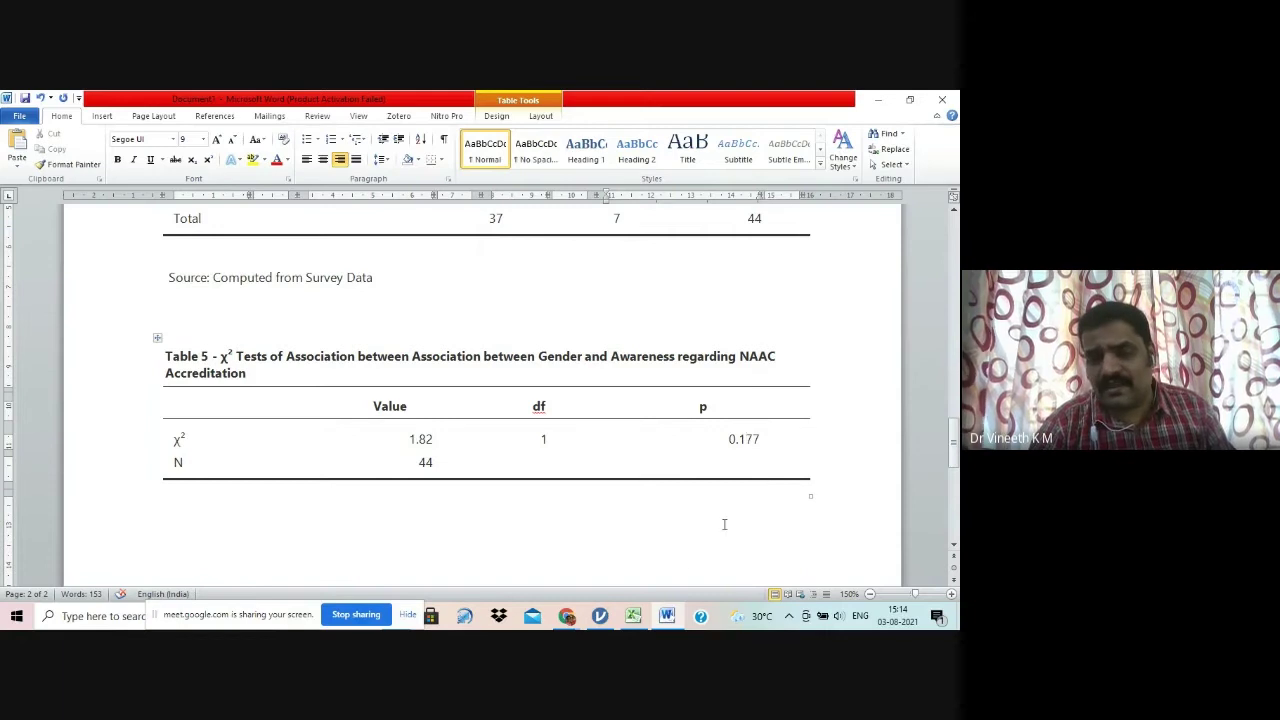
Step: Switch to the Excel workbook and insert a new blank worksheet after Sheet1
click(633, 615)
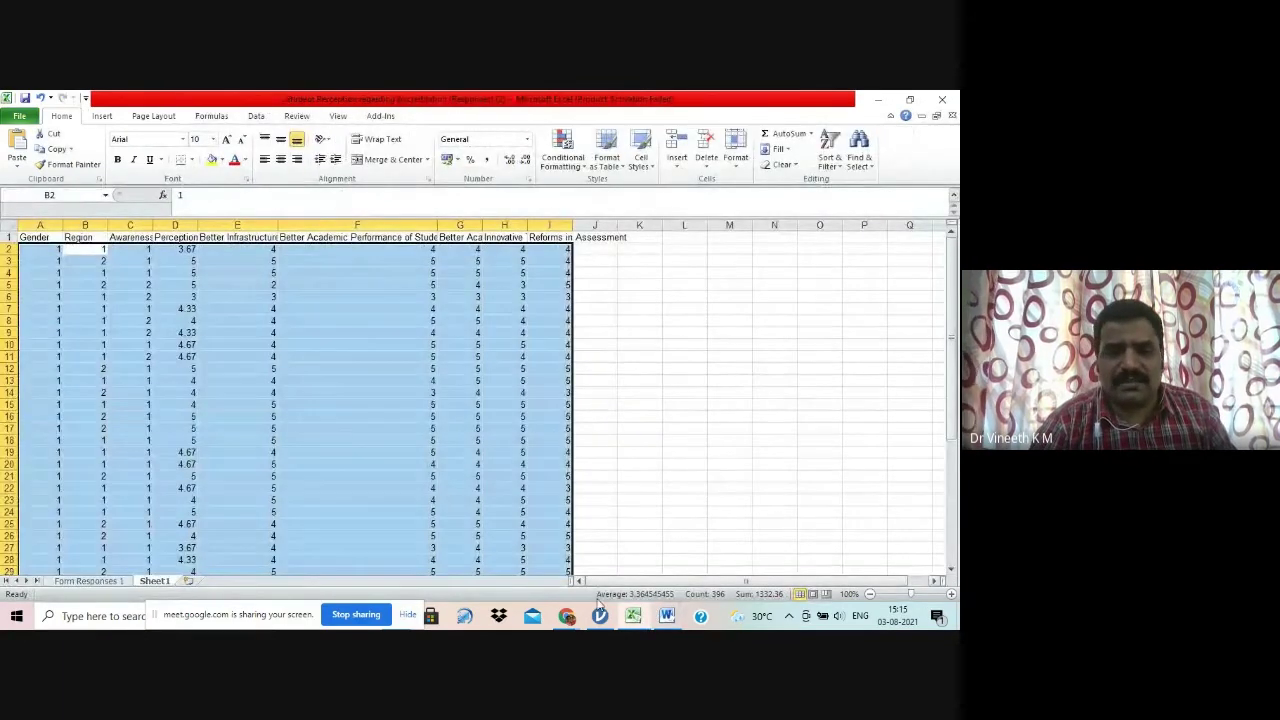
click(189, 581)
Step: Switch back to the Word document and examine the p value in the χ² row of Table 5
key(alt+Tab)
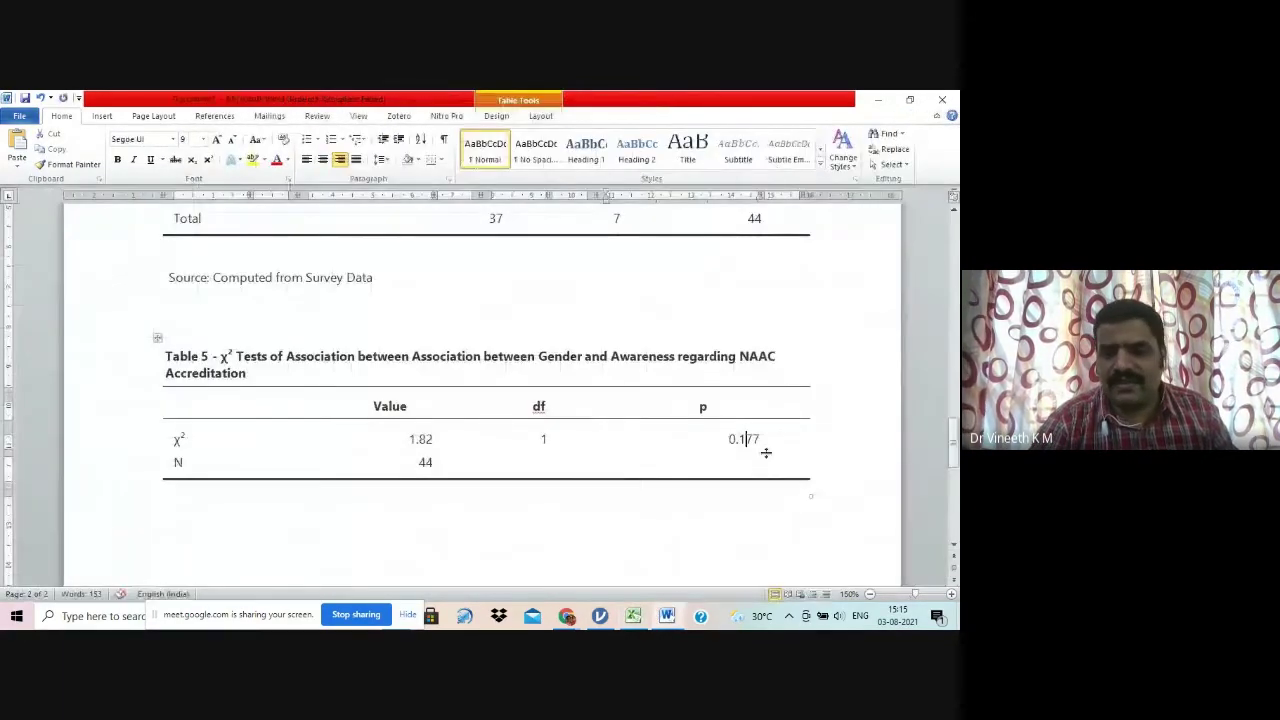
drag(728, 440, 766, 449)
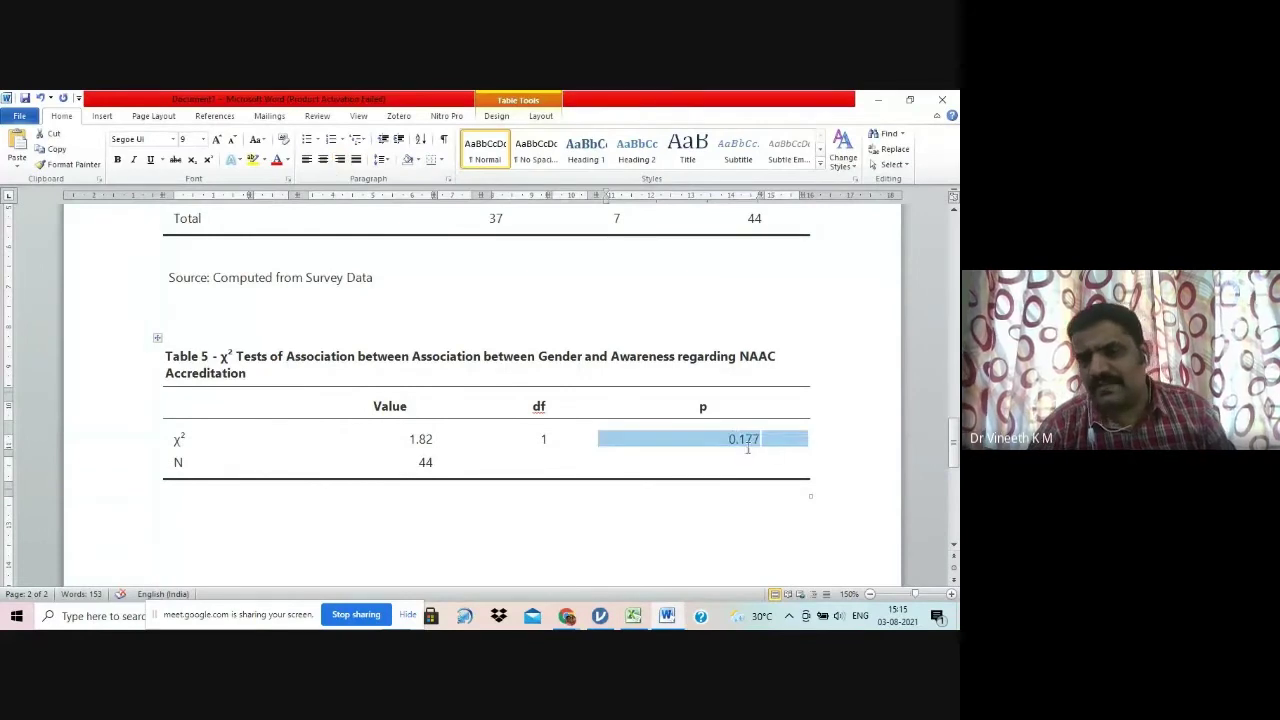
click(747, 449)
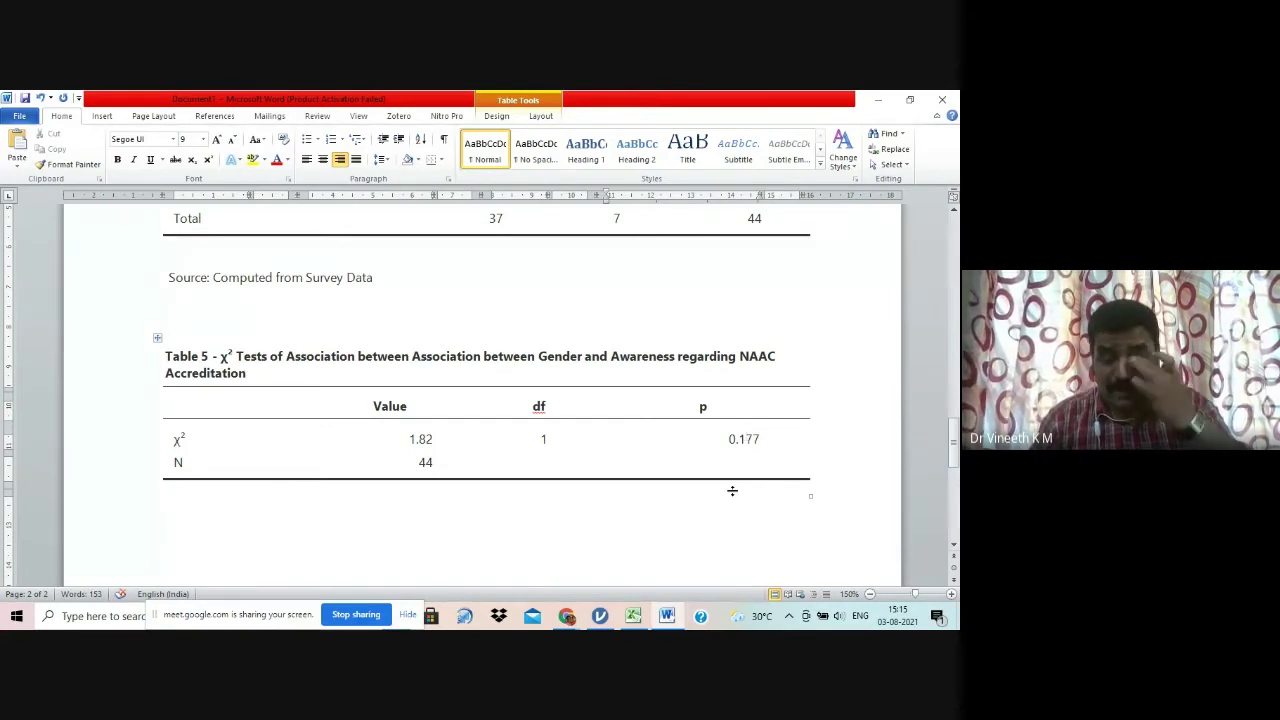
key(Down)
key(Down)
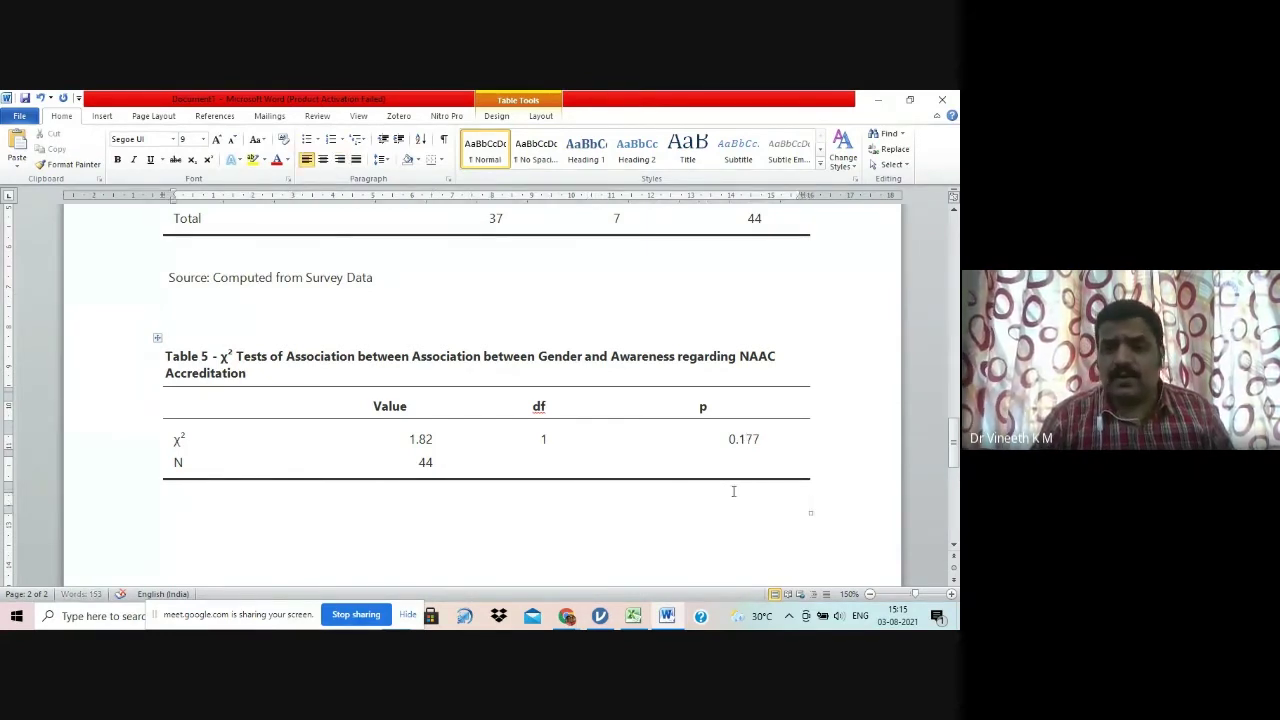
Step: Switch to Excel and enter "CV > TV" in cell H3 of the blank Sheet2
click(633, 615)
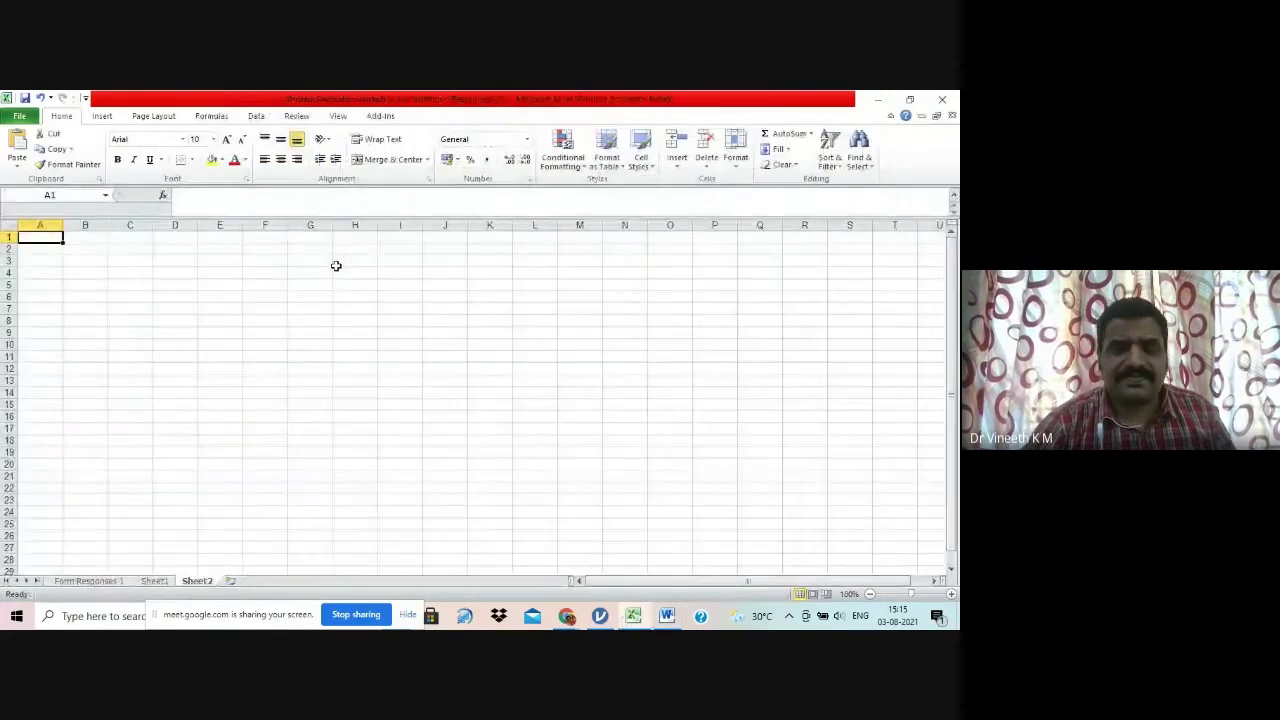
click(949, 596)
click(949, 596)
click(949, 596)
click(949, 596)
click(949, 596)
click(949, 596)
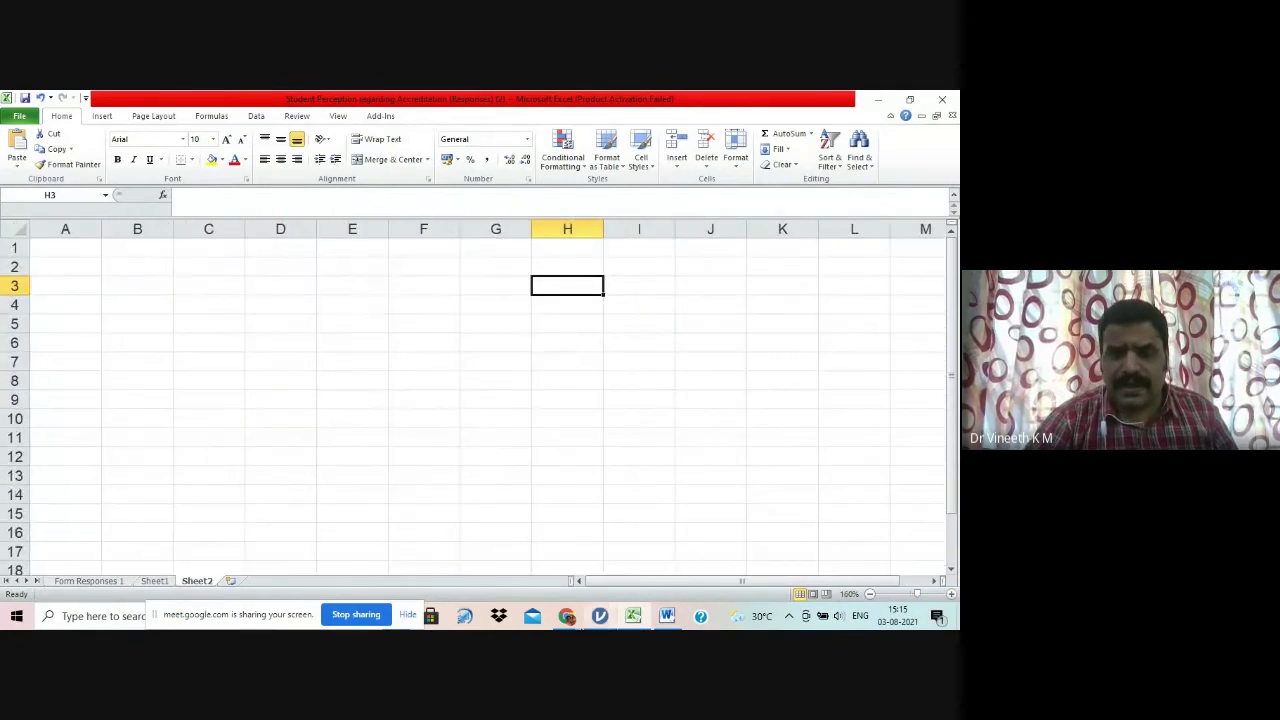
drag(640, 581, 668, 581)
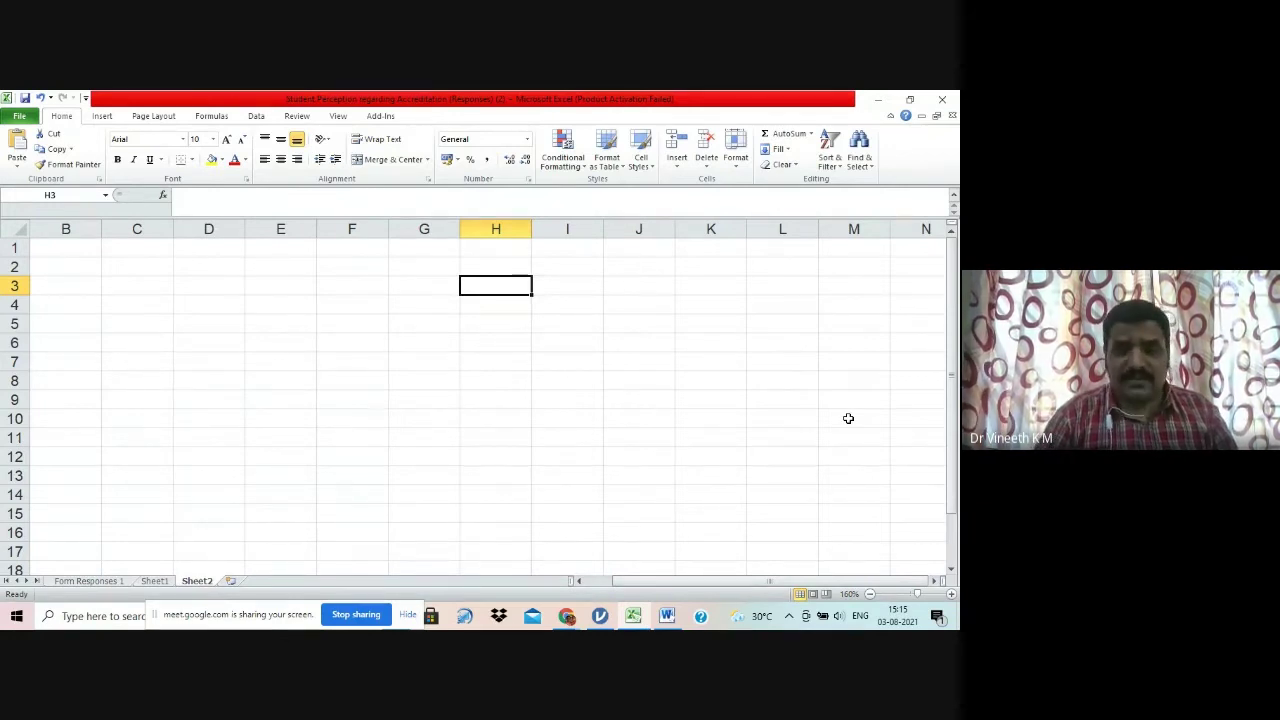
text(CV > TV)
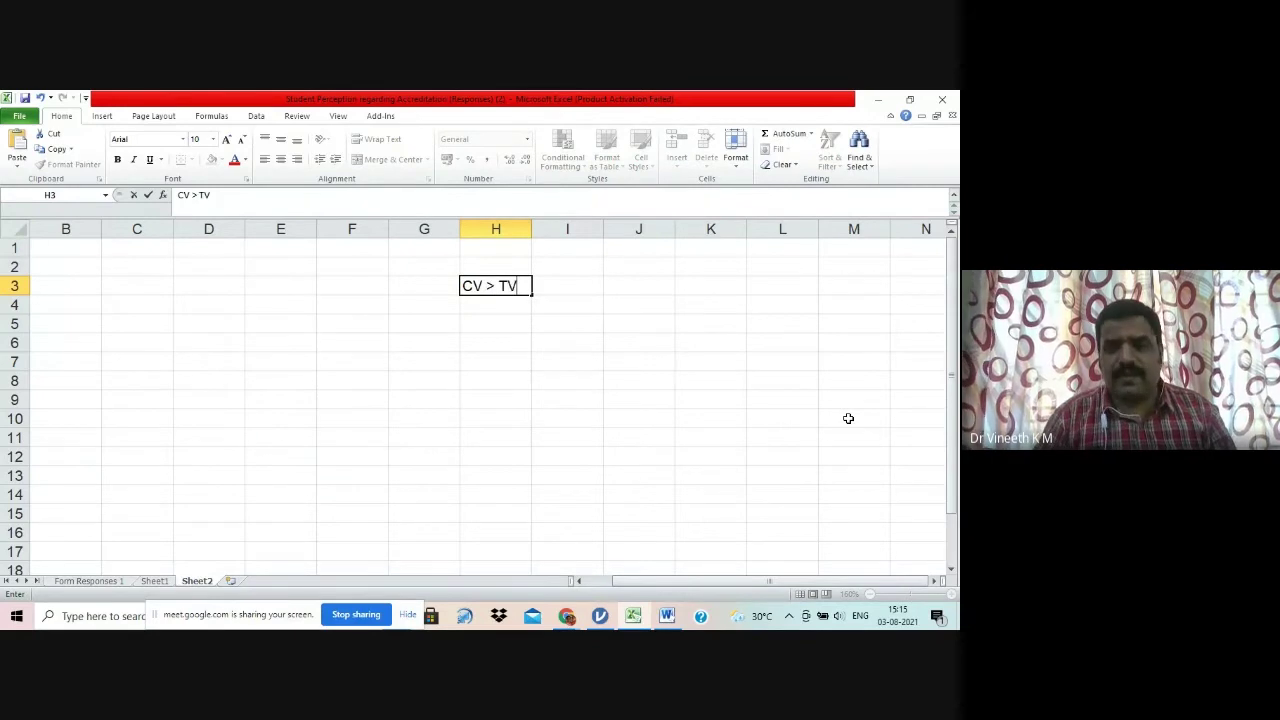
key(Tab)
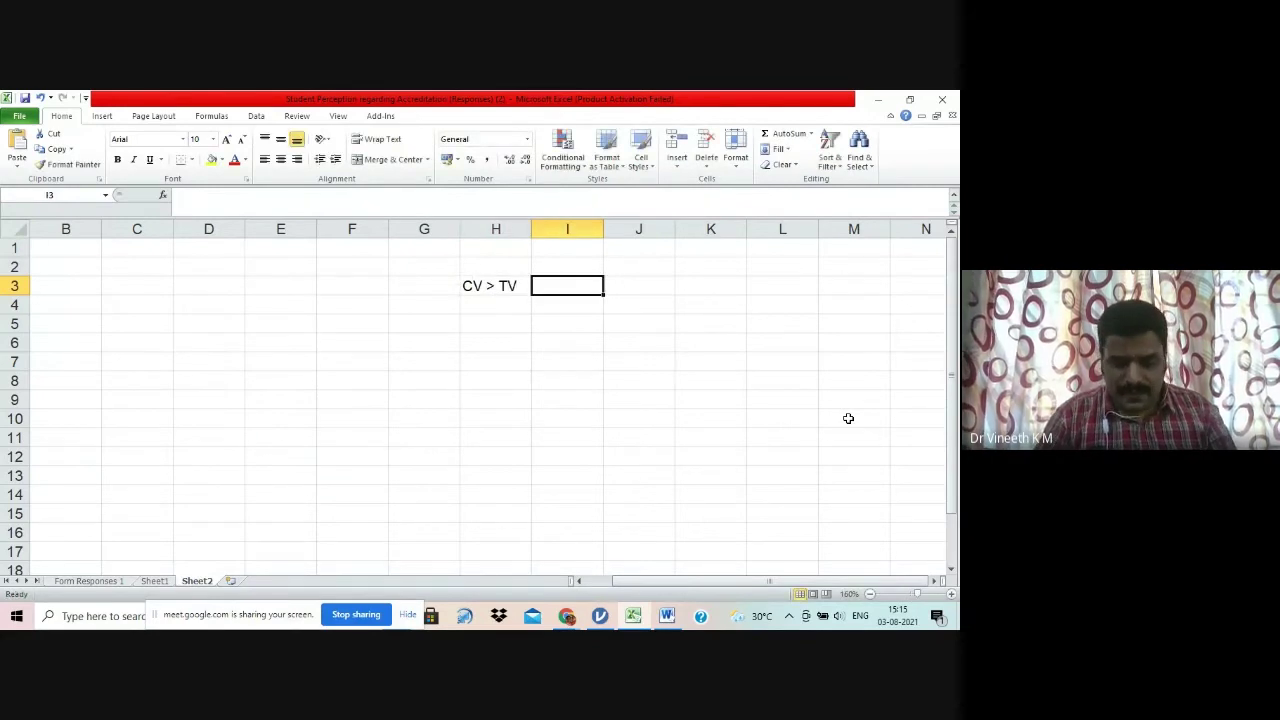
Step: Enter "H0 rejected" in cell I3 and widen column I to hold longer text
text(H0)
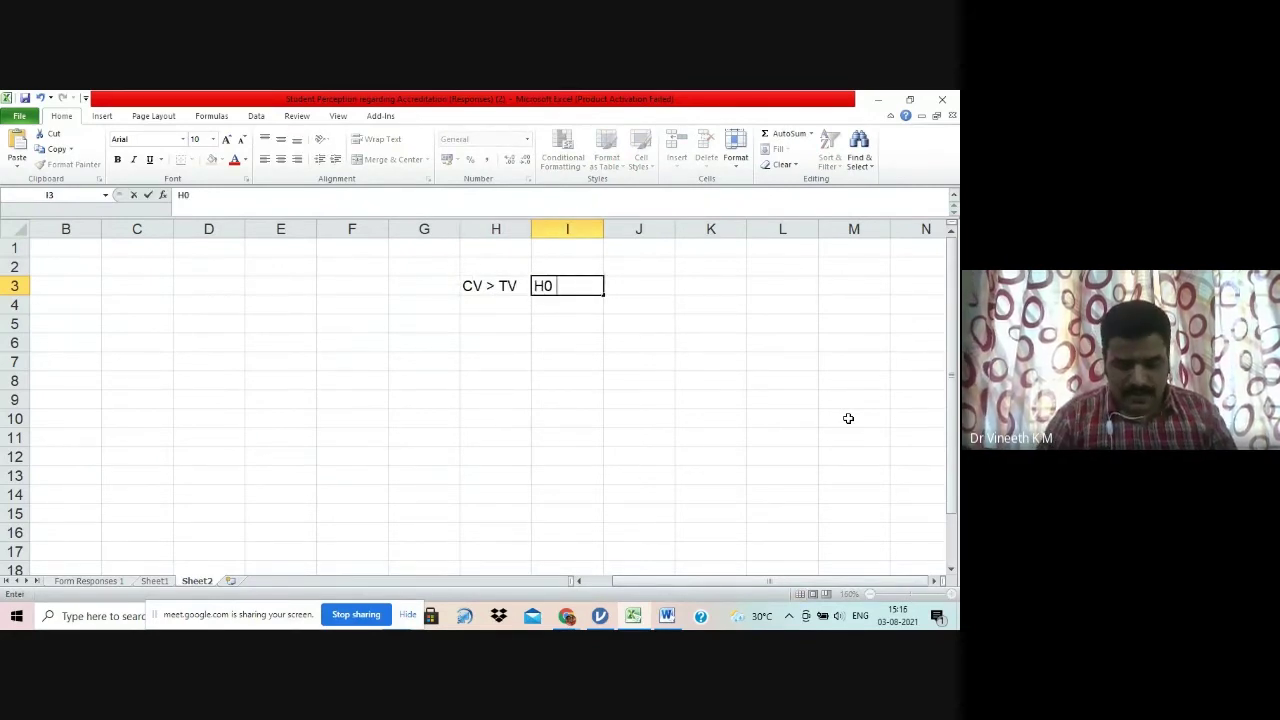
text( accepted)
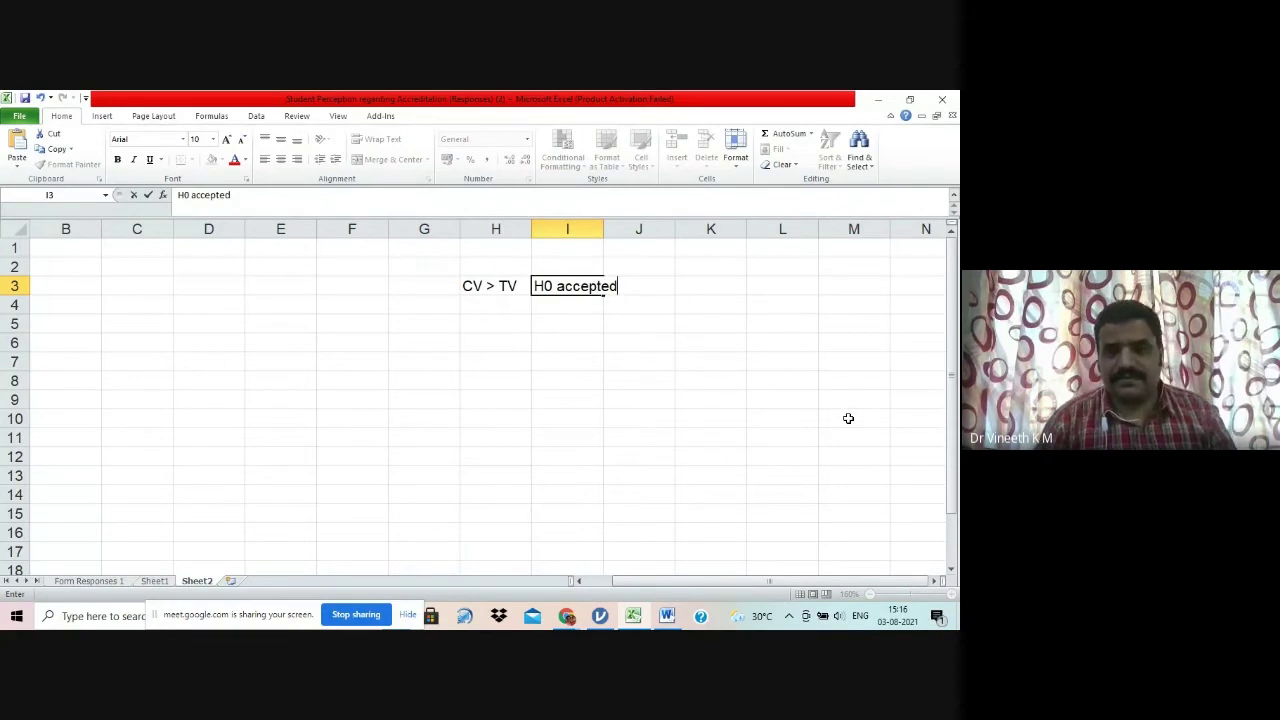
key(BackSpace)
key(BackSpace)
key(BackSpace)
key(BackSpace)
key(BackSpace)
key(BackSpace)
key(BackSpace)
key(BackSpace)
text(r)
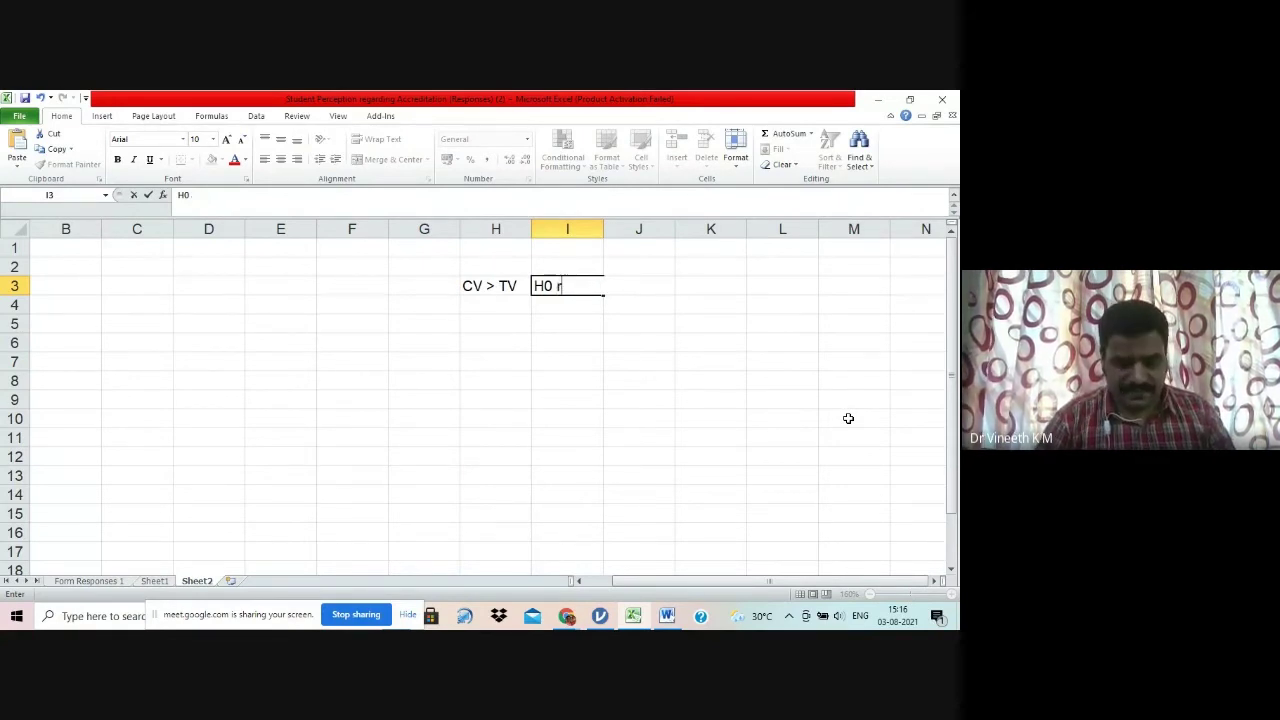
text(ejected)
key(Return)
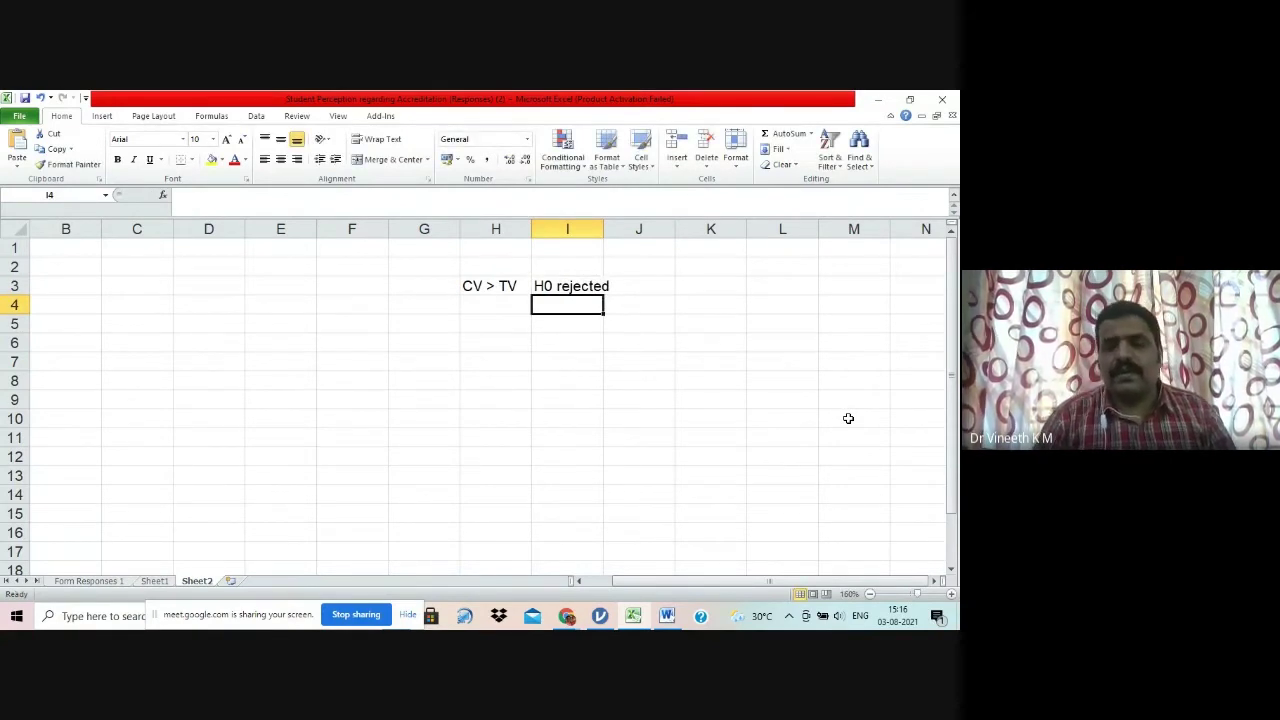
drag(603, 220, 738, 218)
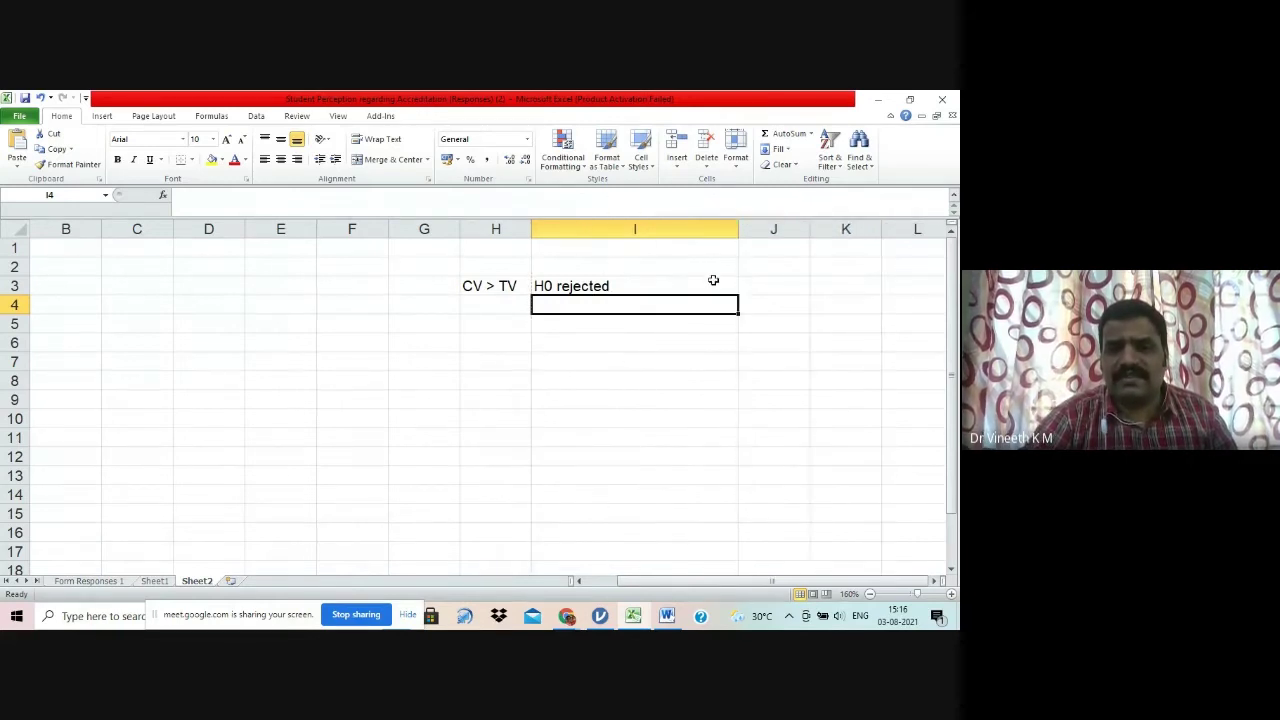
Step: Enter "CV < TV" in cell H4, below the first decision rule
click(495, 306)
text(CV )
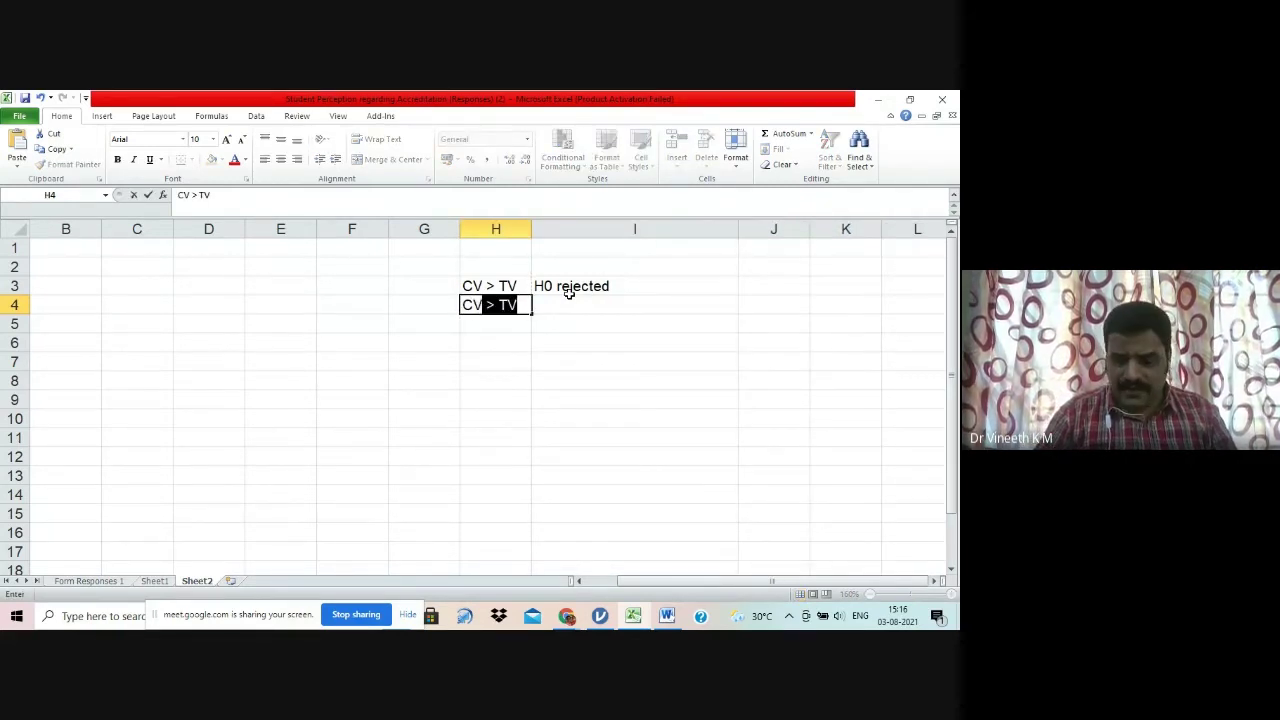
text(< TV)
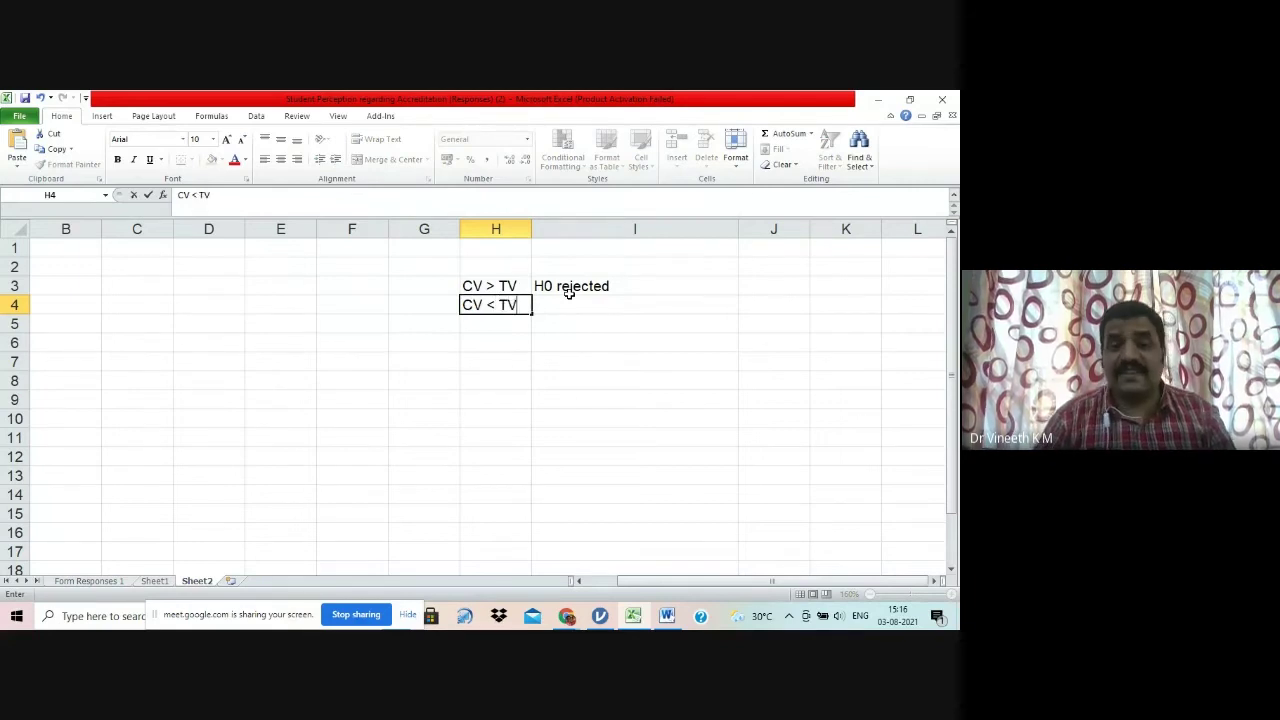
key(Return)
Step: Enter "H0 Accepted [failed to reject H0]" in cell I4 and widen column I to fit the text
click(570, 300)
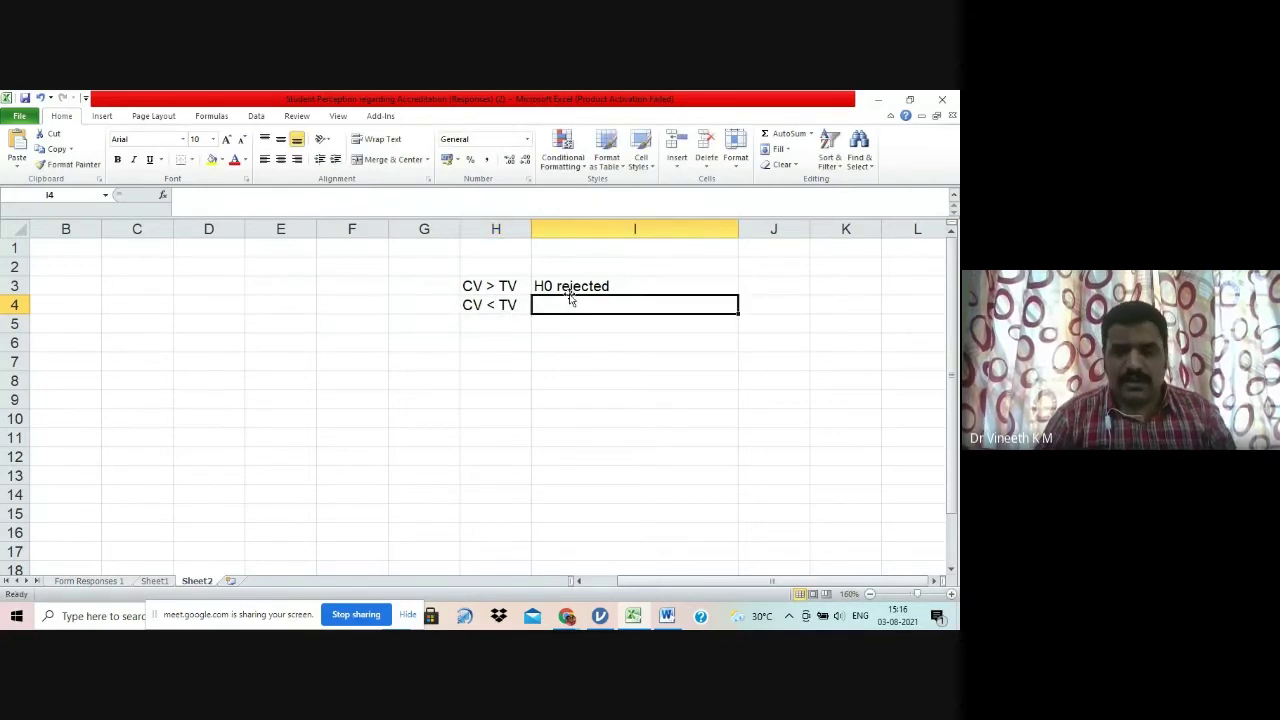
text(H0 Ac)
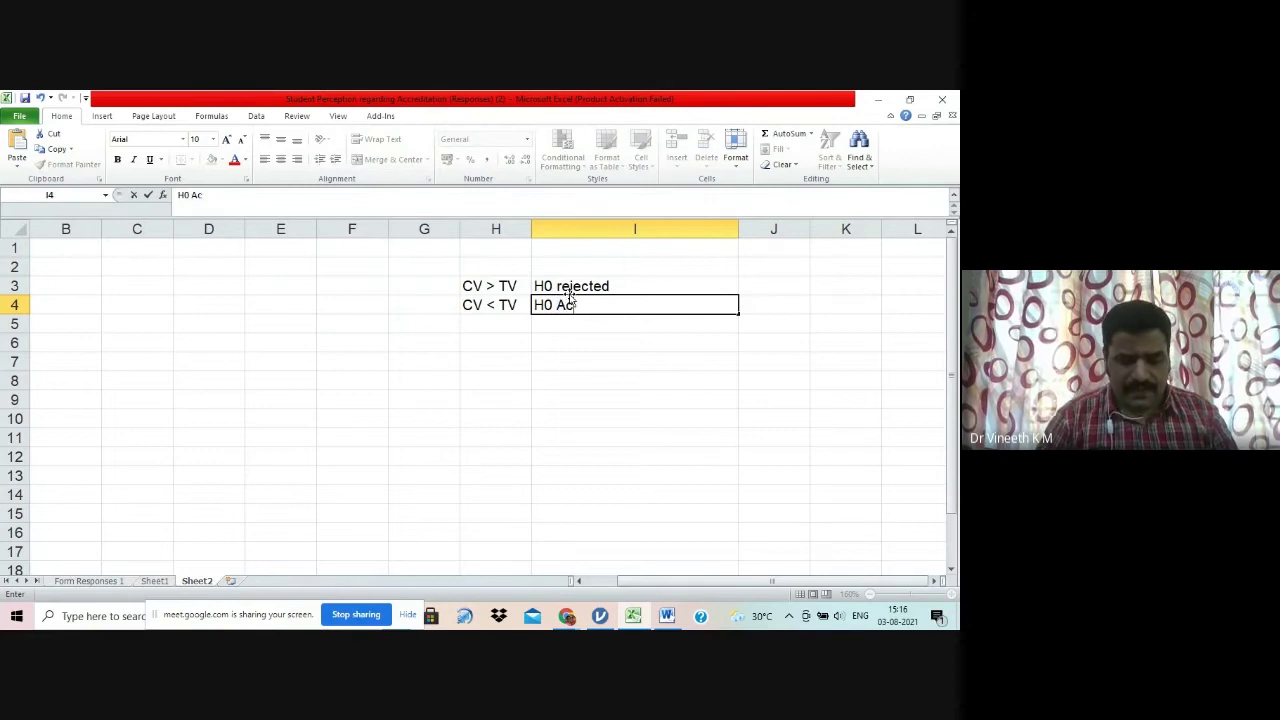
text(cepted)
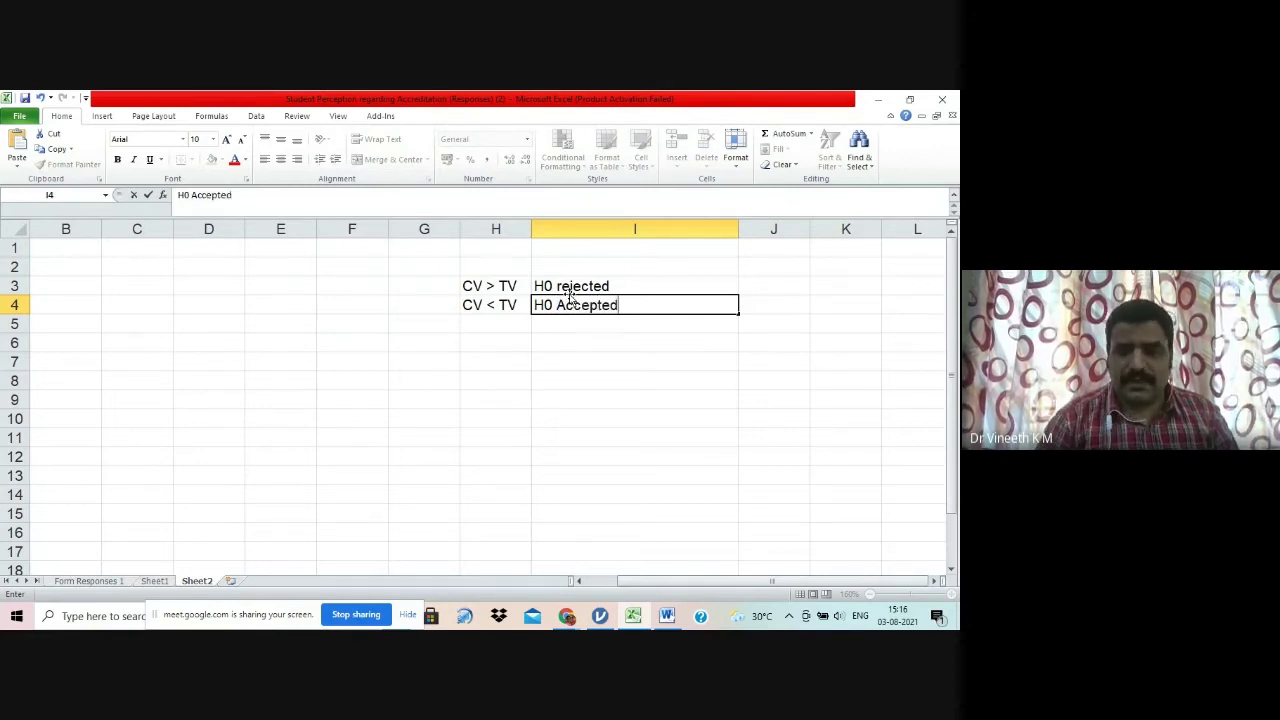
text( ()
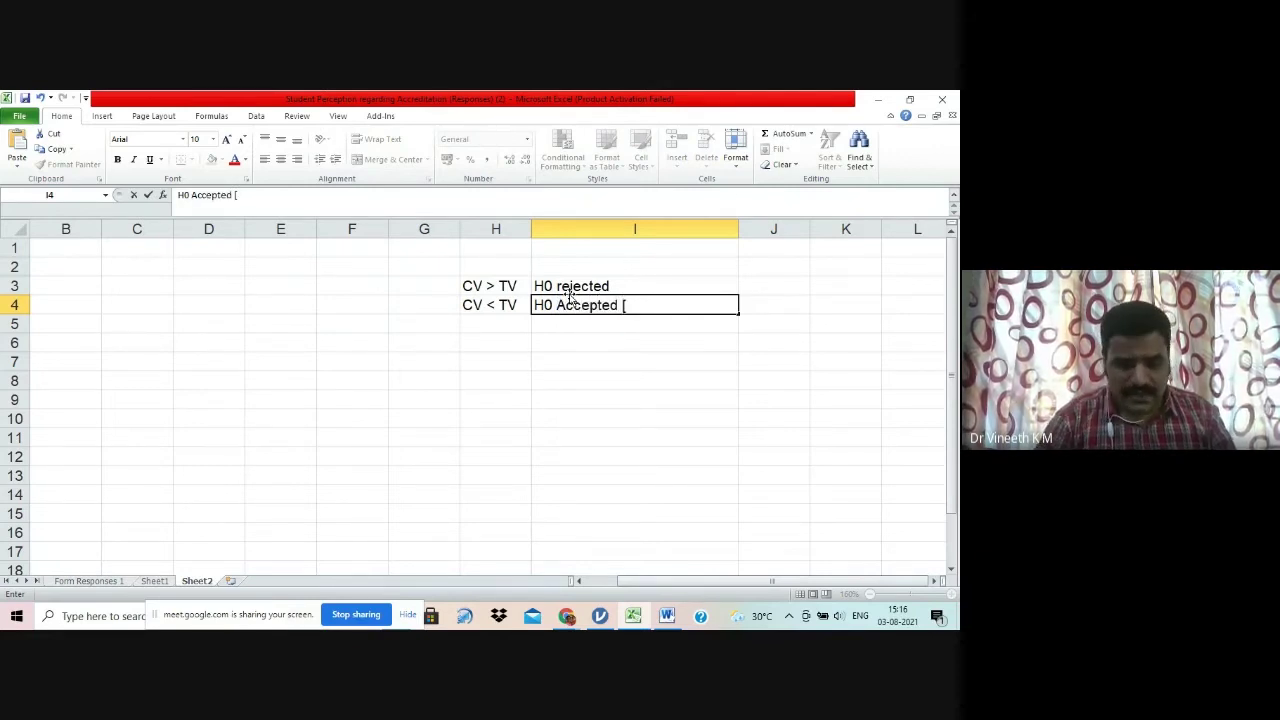
text(filed)
key(BackSpace)
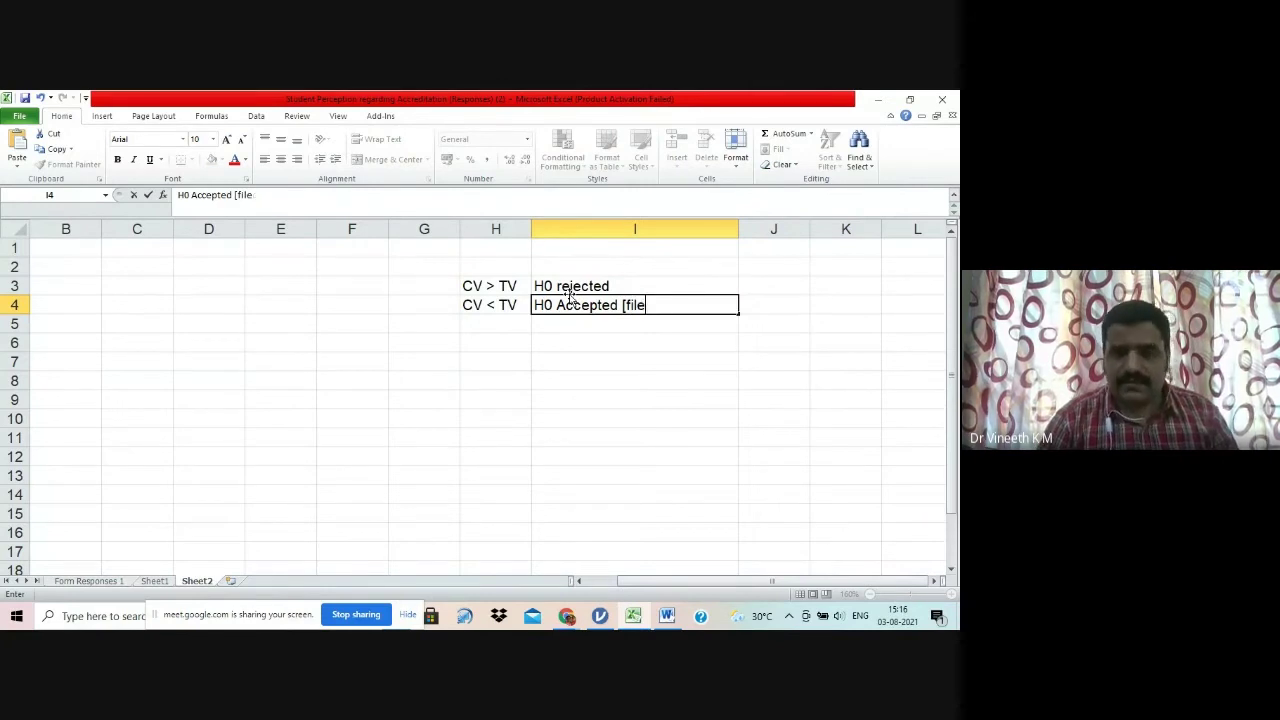
key(BackSpace)
key(BackSpace)
key(BackSpace)
text(ai)
text(to reject )
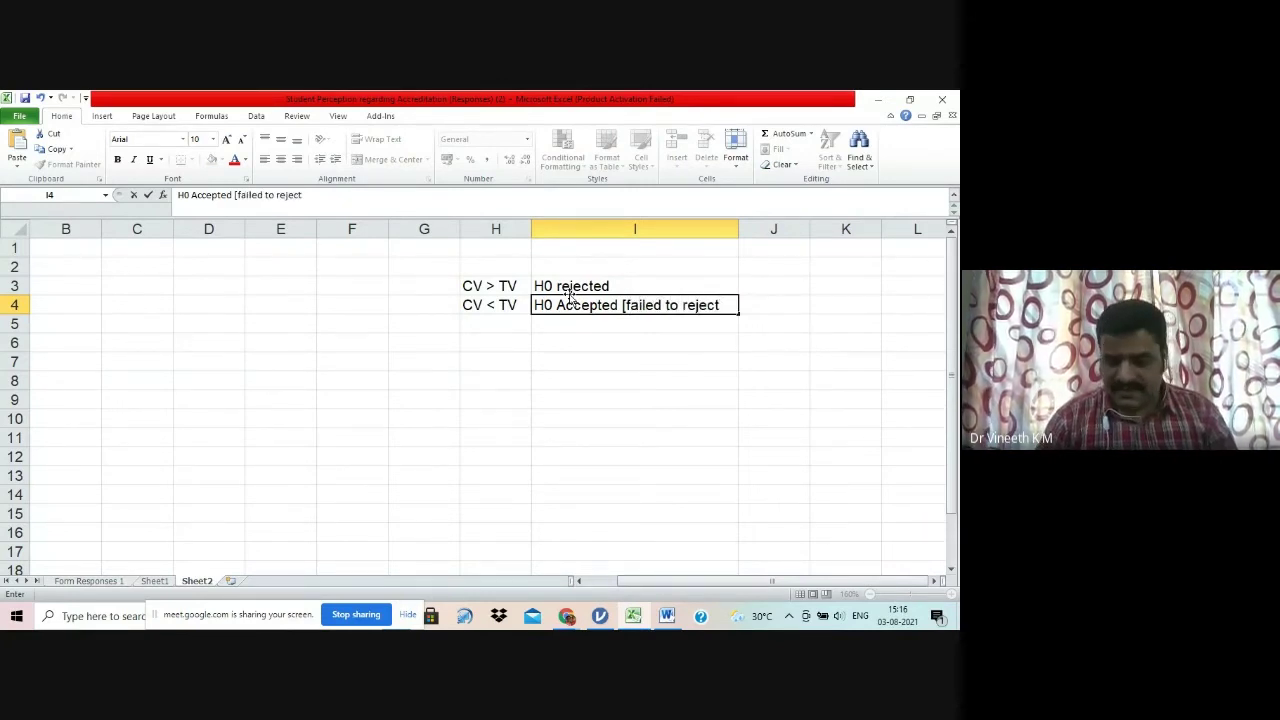
text(H0])
key(Return)
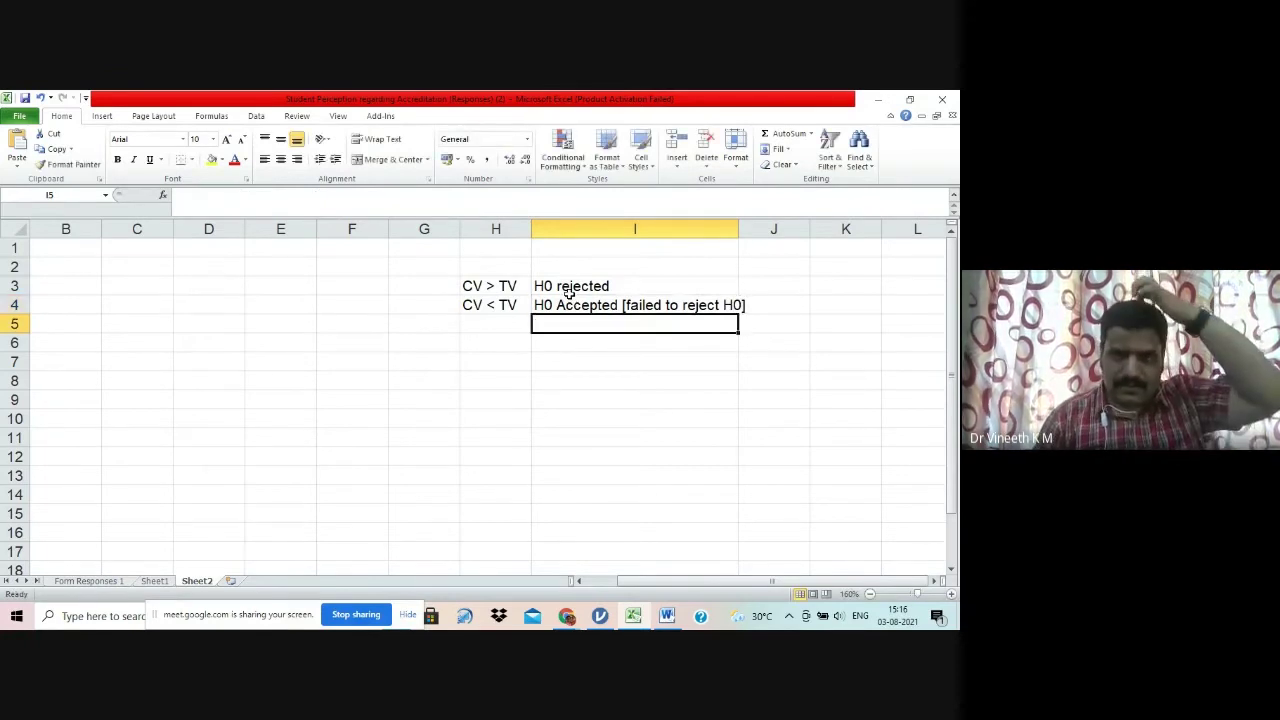
drag(738, 220, 761, 220)
click(768, 470)
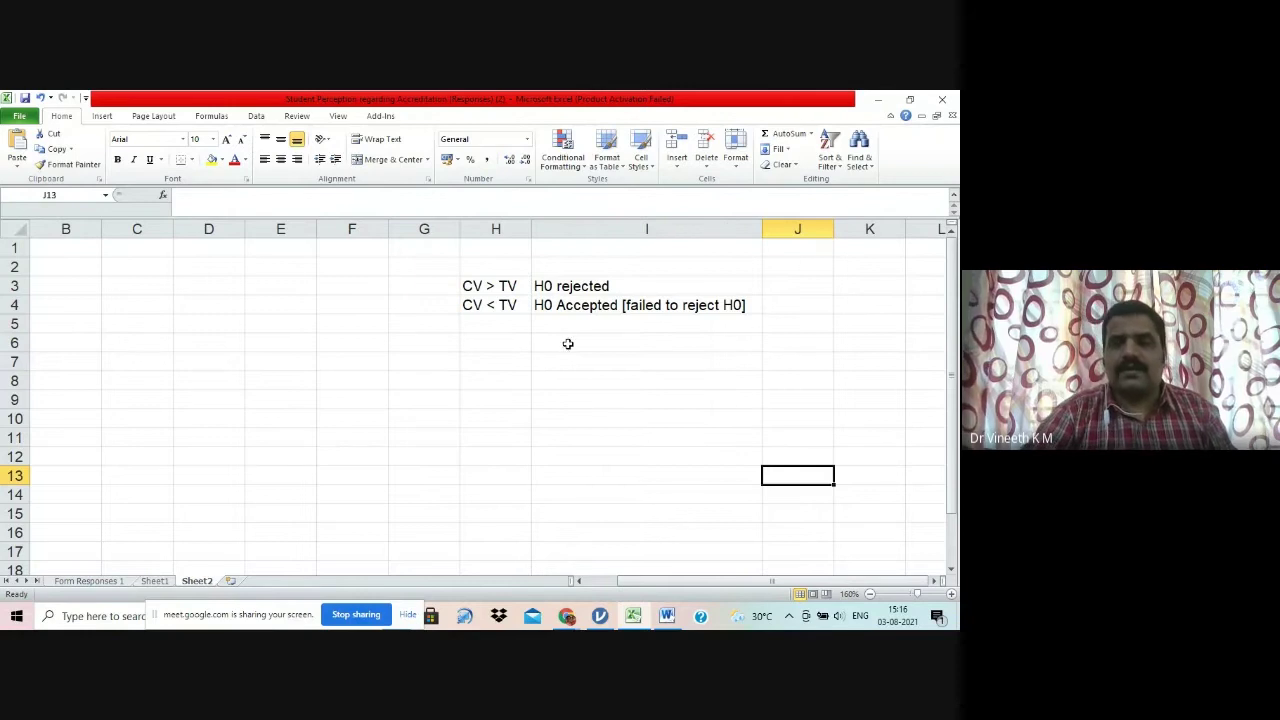
Step: Enter the heading "Manual" in cell H2 above the CV and TV decision rules
click(511, 262)
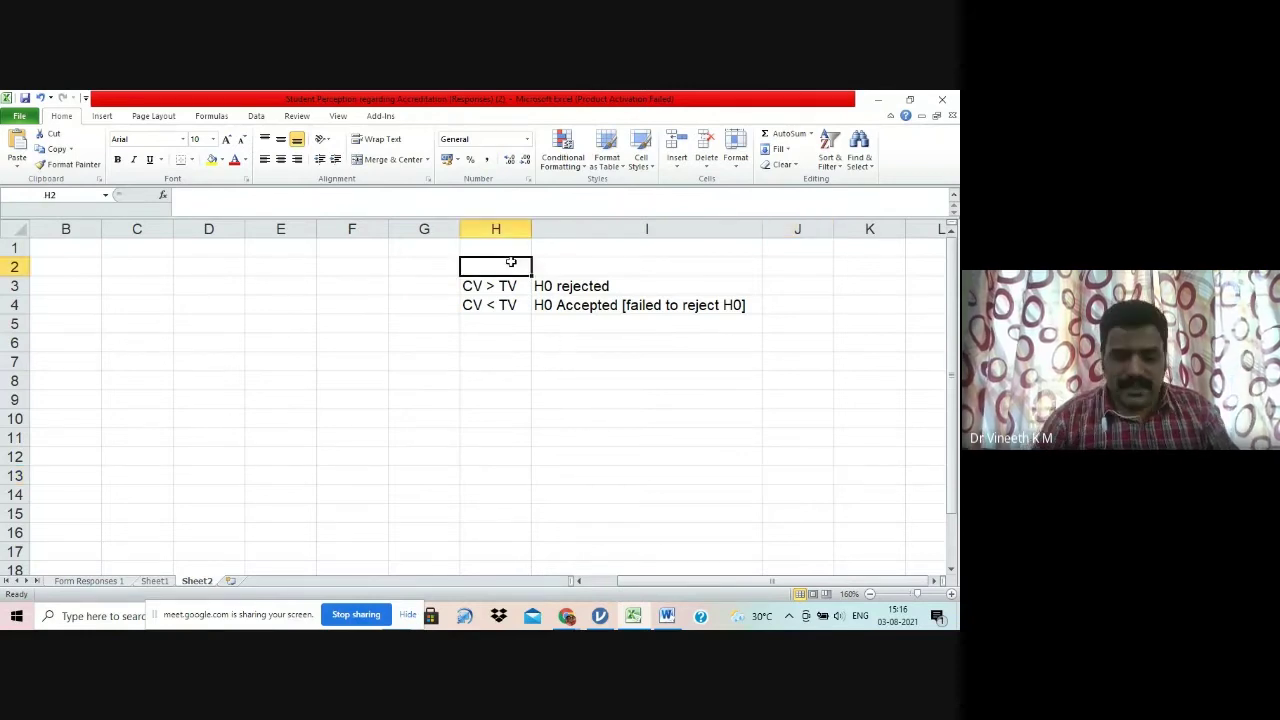
text(Cal)
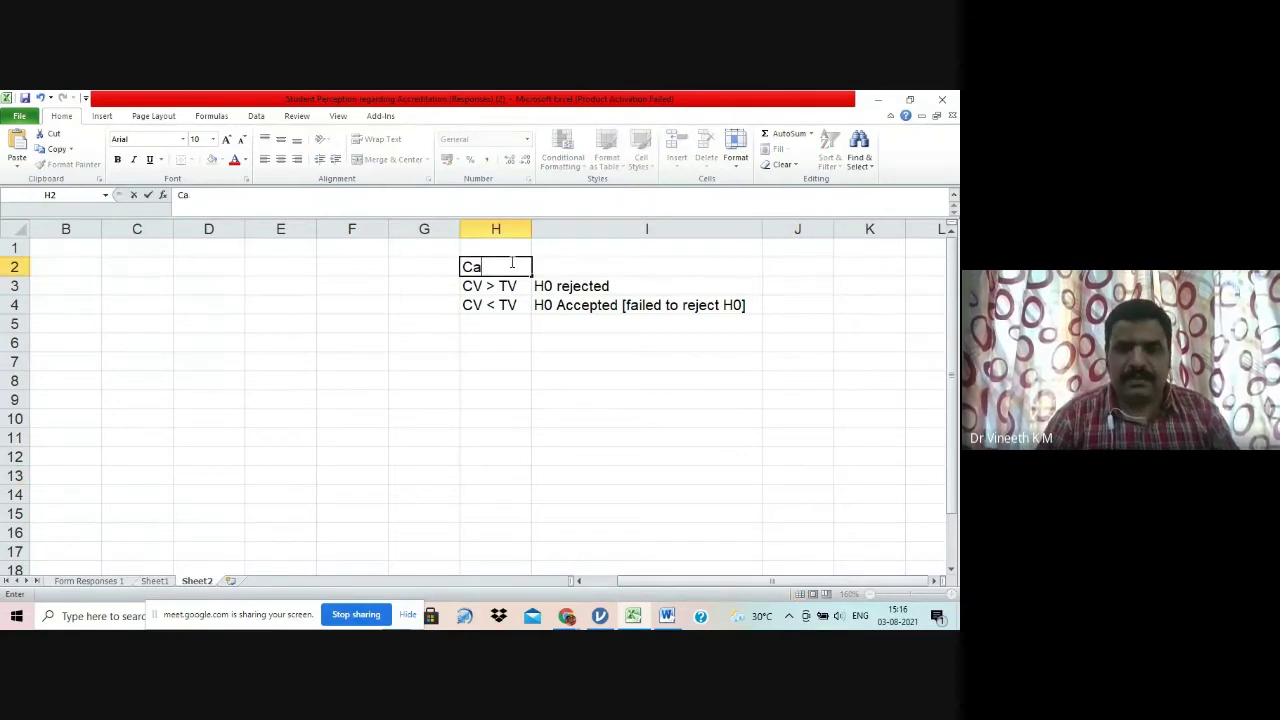
key(BackSpace)
key(BackSpace)
text(Mnual)
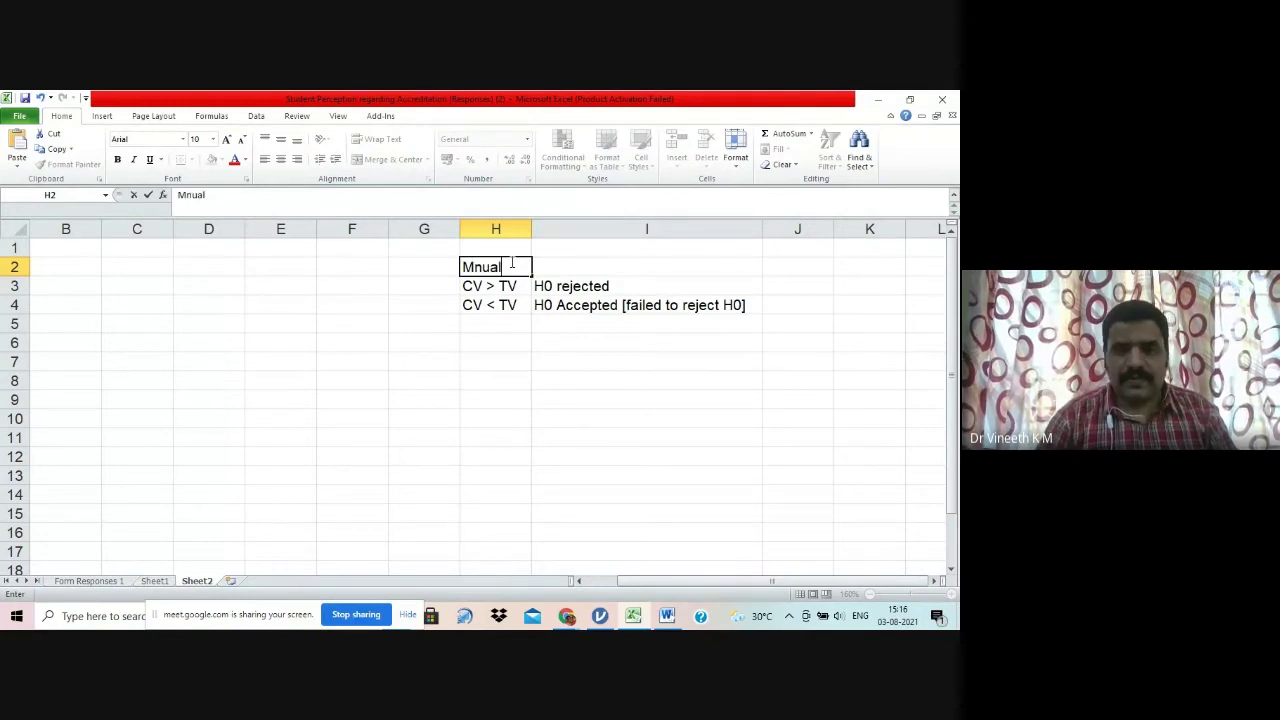
key(BackSpace)
key(BackSpace)
key(BackSpace)
key(BackSpace)
text(anual)
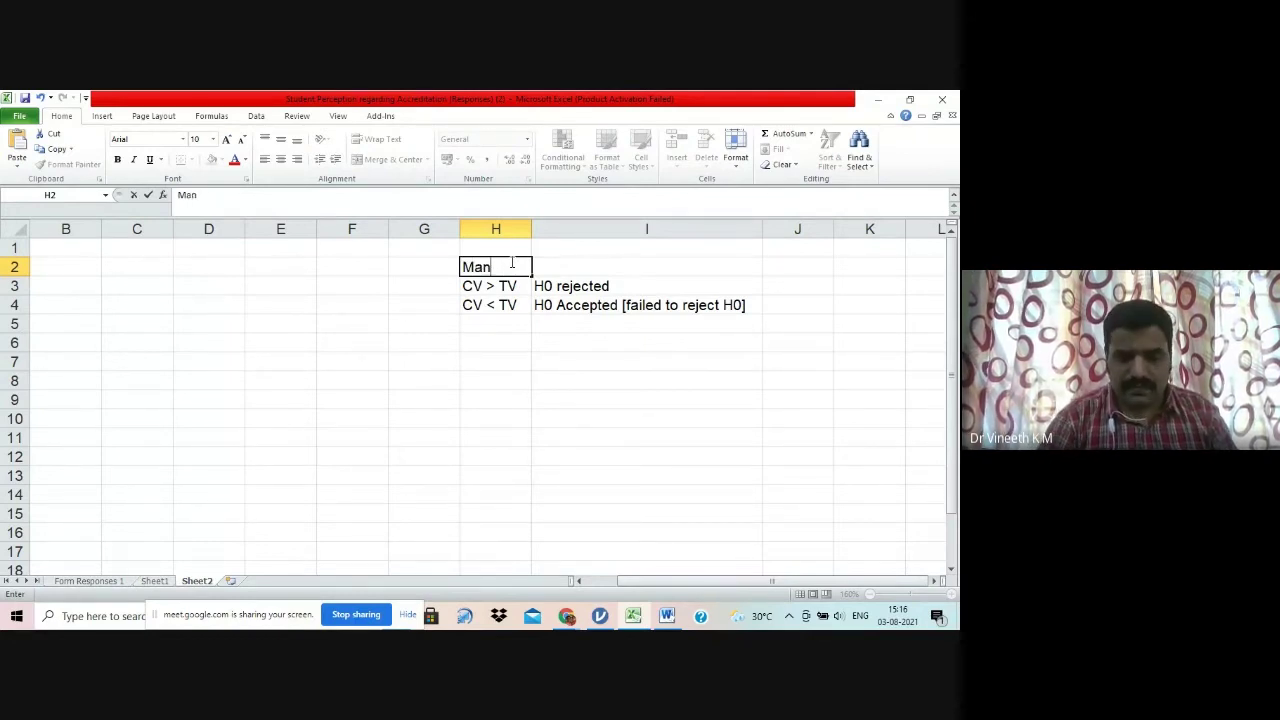
key(Return)
Step: Enter the heading "P Value" in cell J2, in the same row as the Manual heading
key(Right)
key(Right)
key(Right)
key(Up)
key(Left)
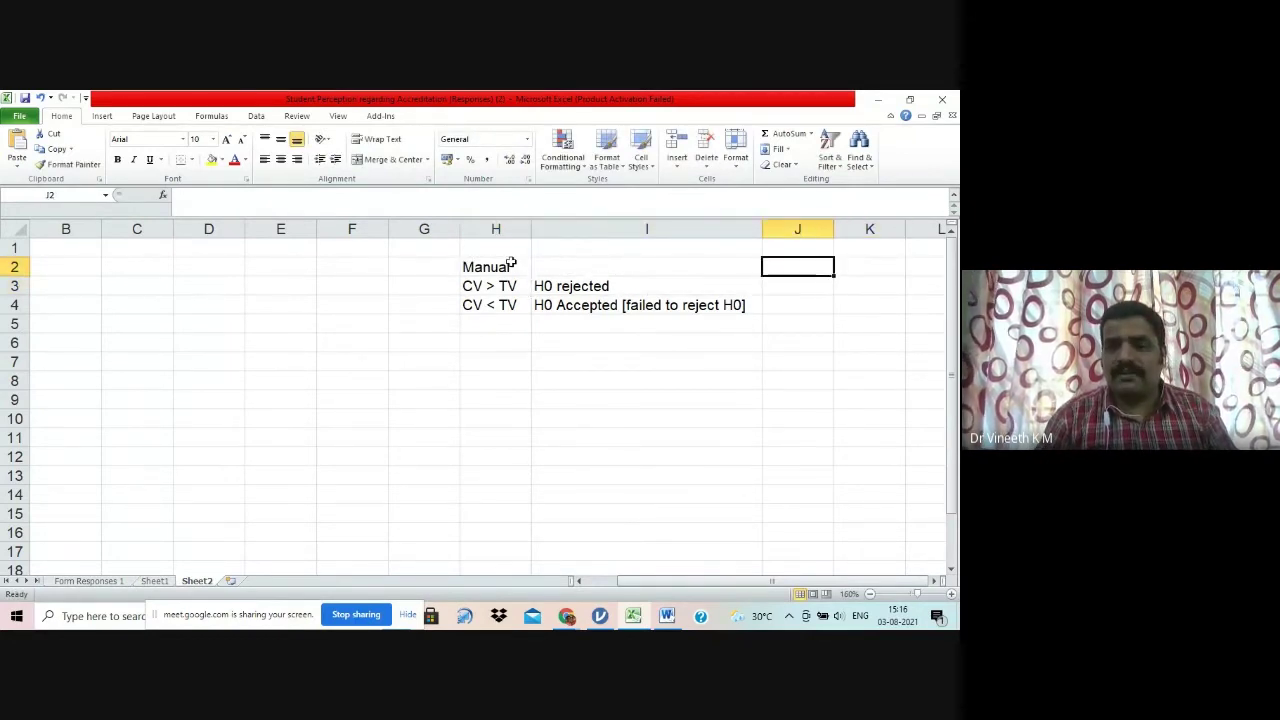
text(P Value)
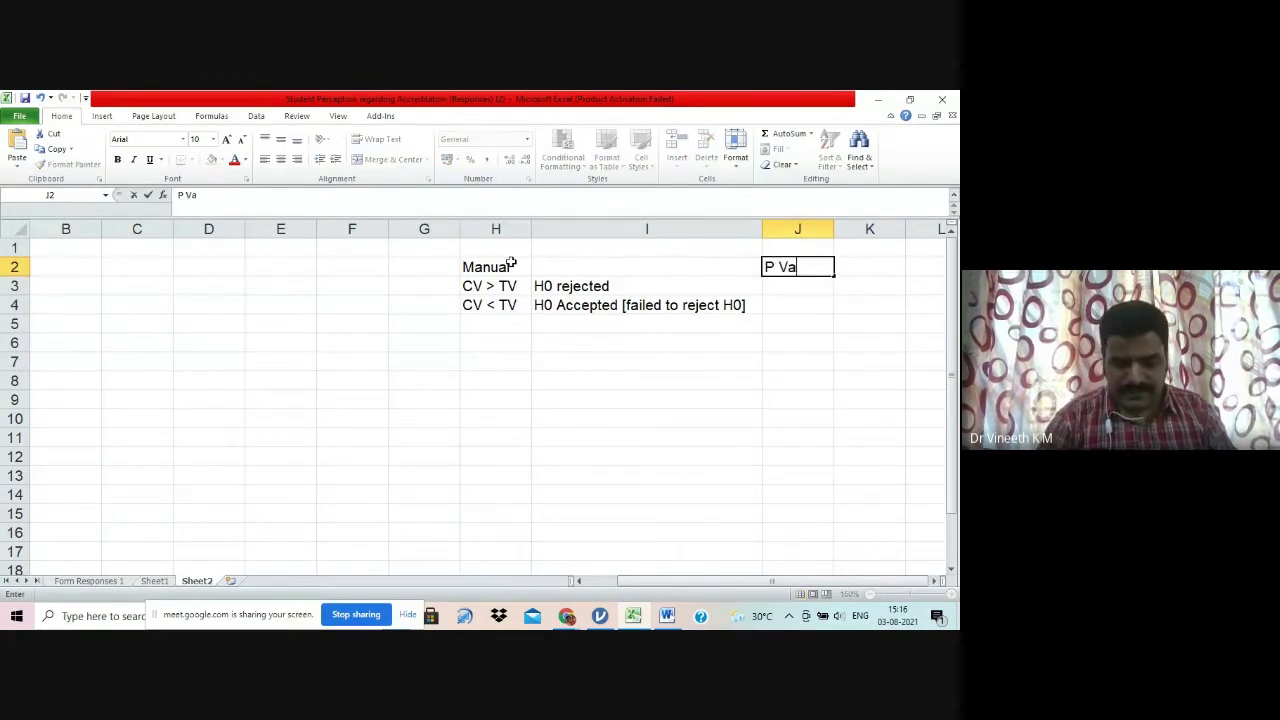
key(Return)
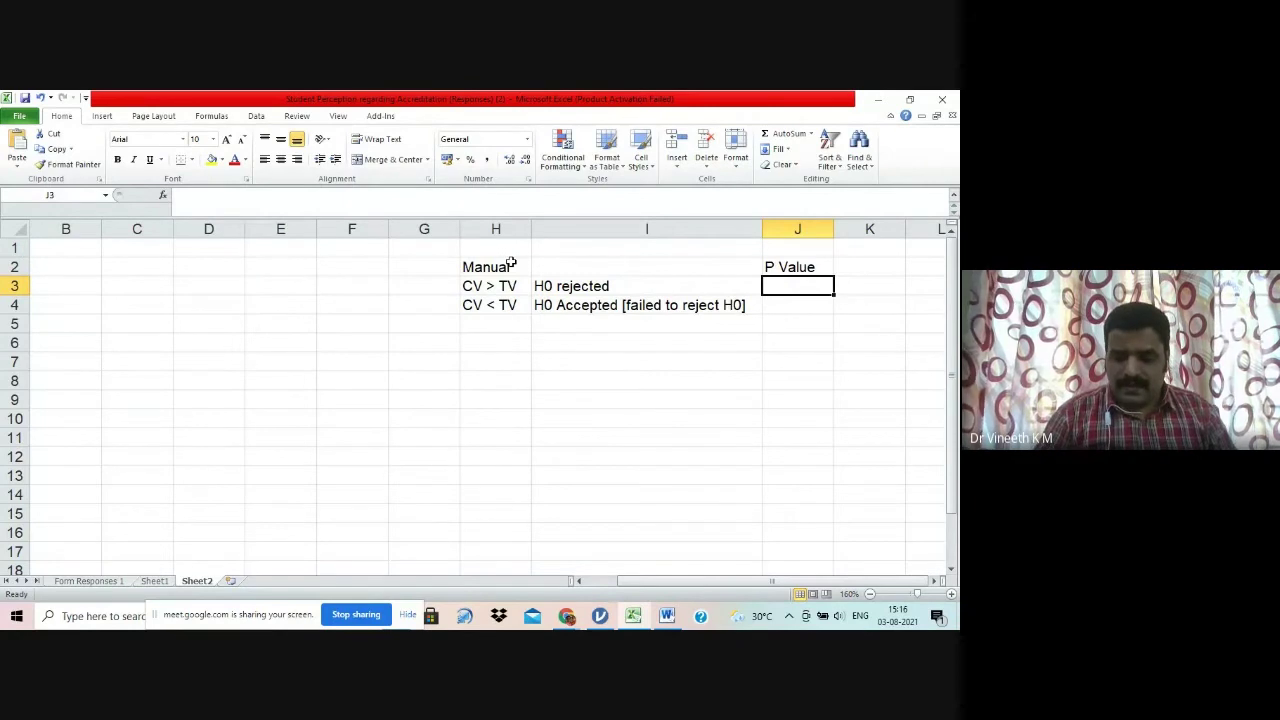
Step: Enter the criteria "p < 0.05" in cell J3 and "p > 0.05" in cell J4
text(p)
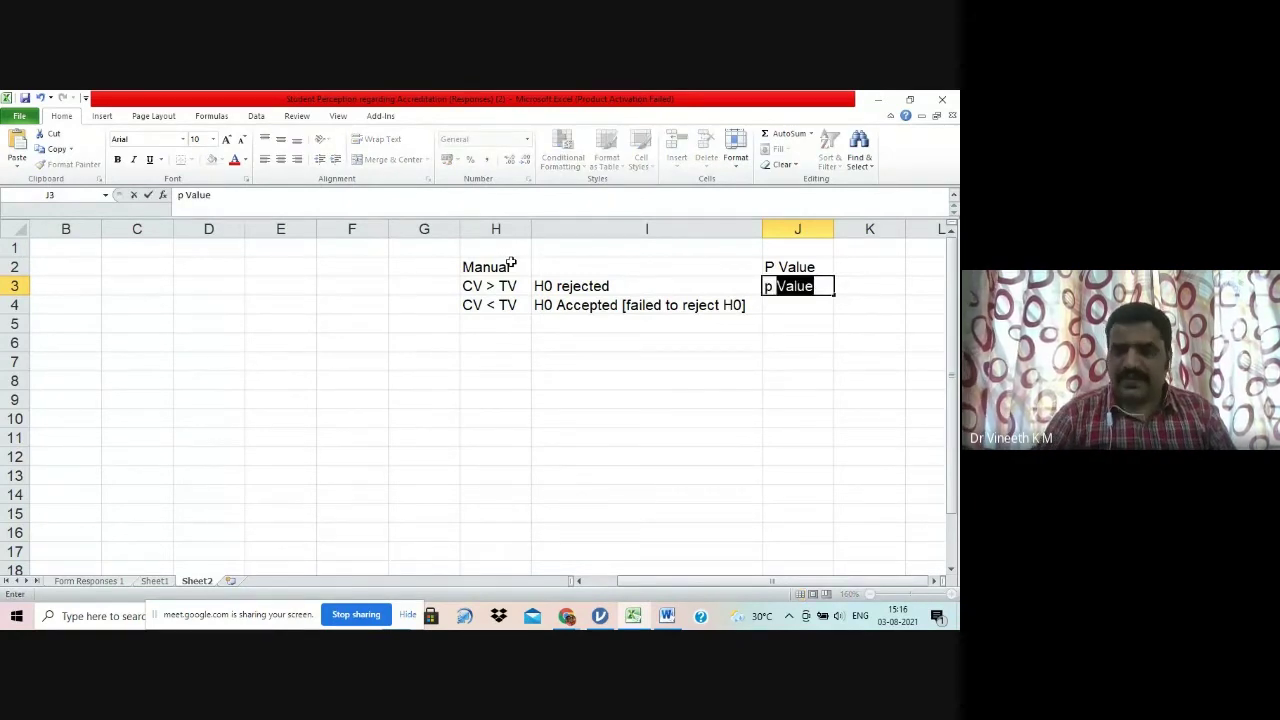
text( < 0.05)
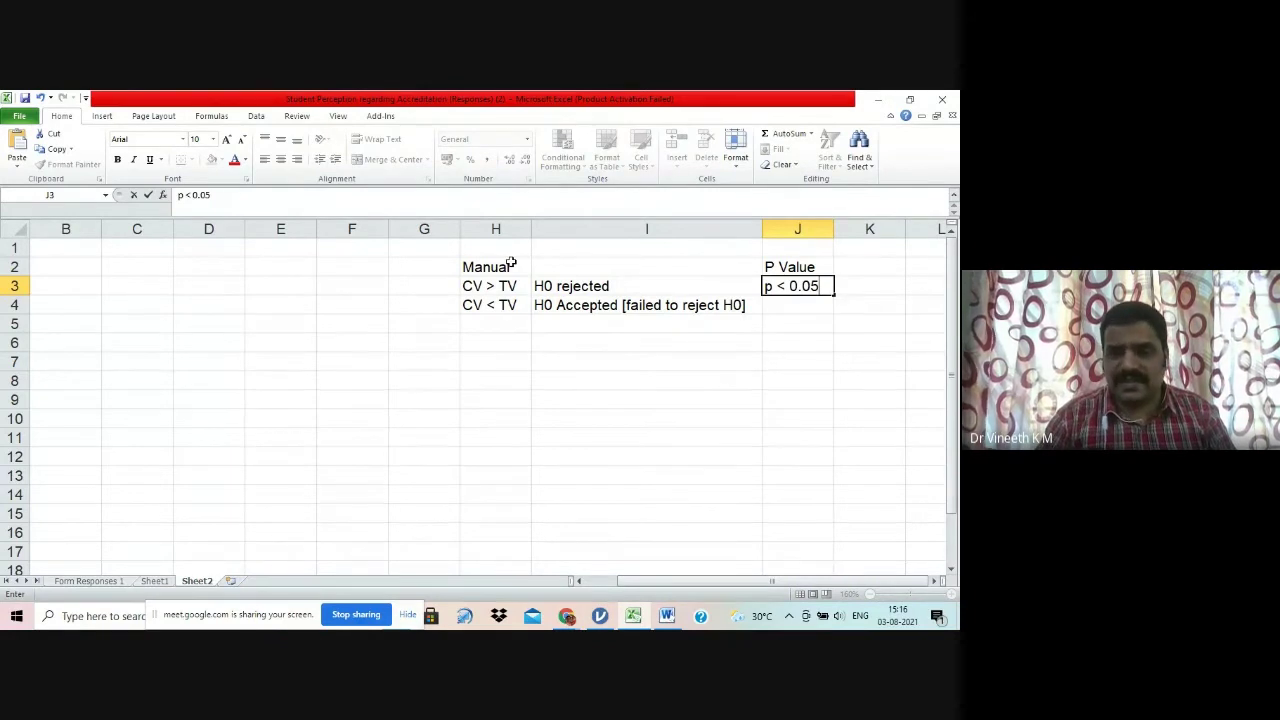
key(Return)
text(p)
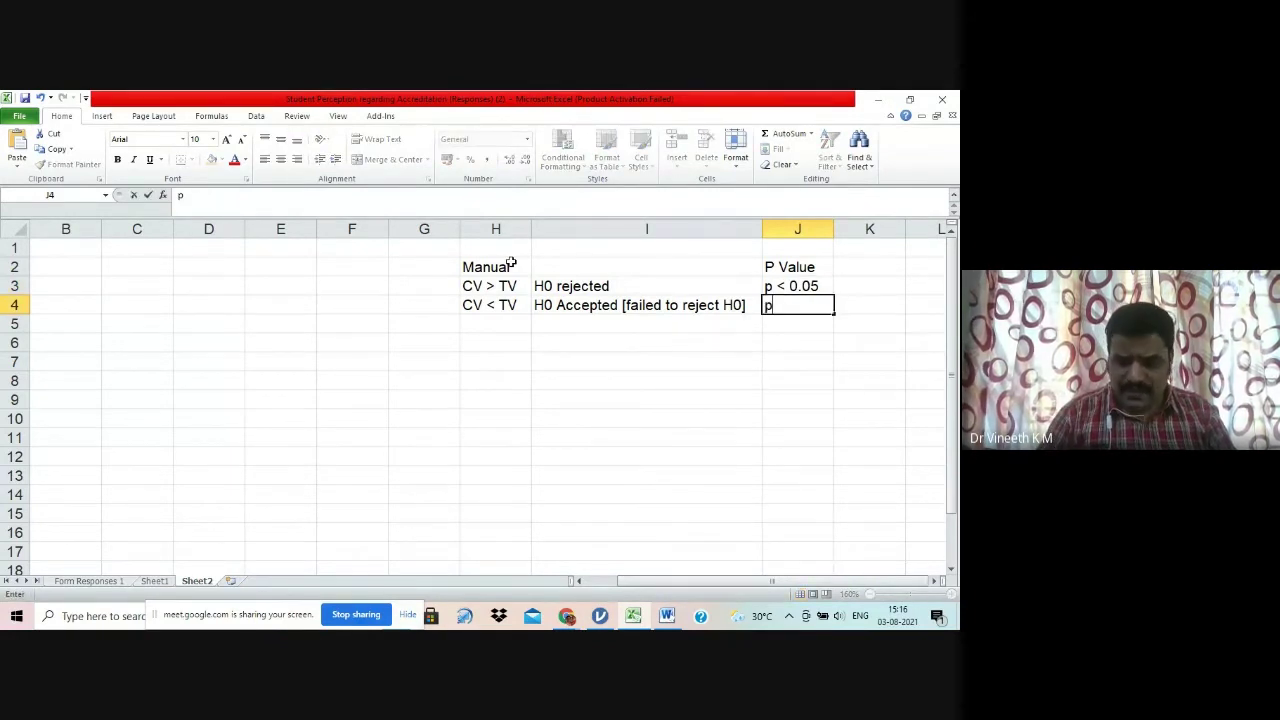
text( > )
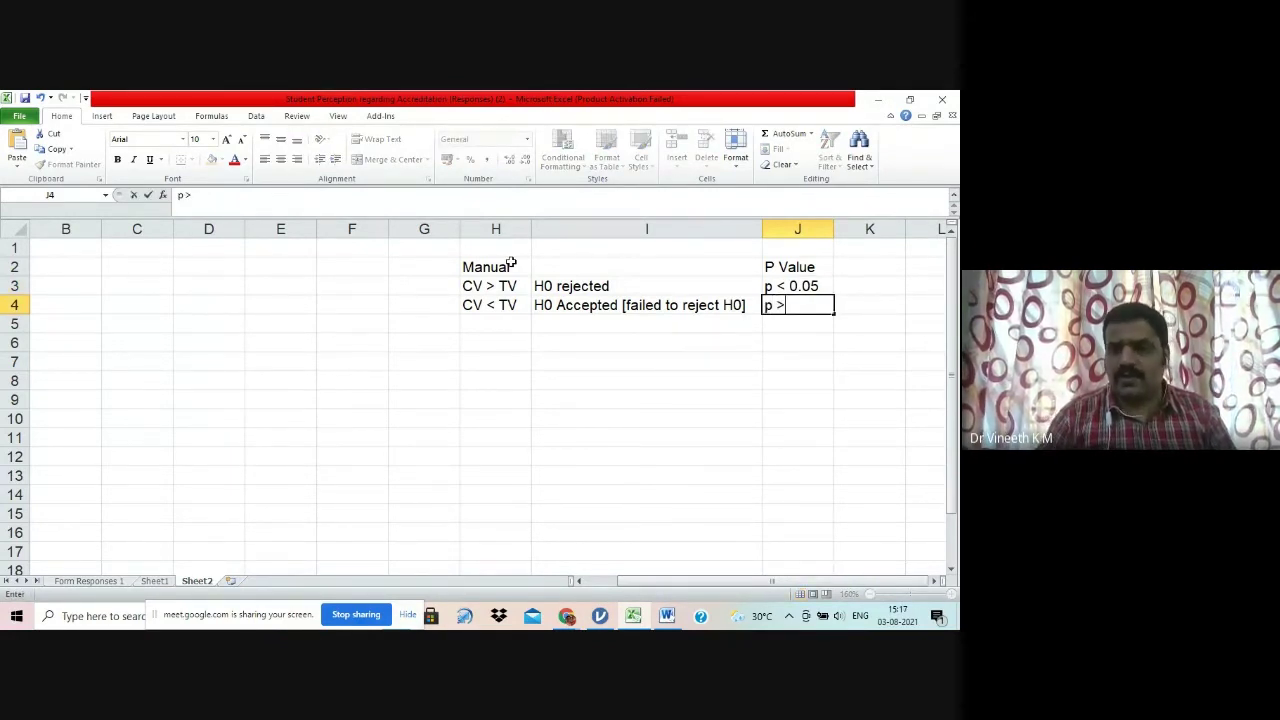
text(0.05)
key(Return)
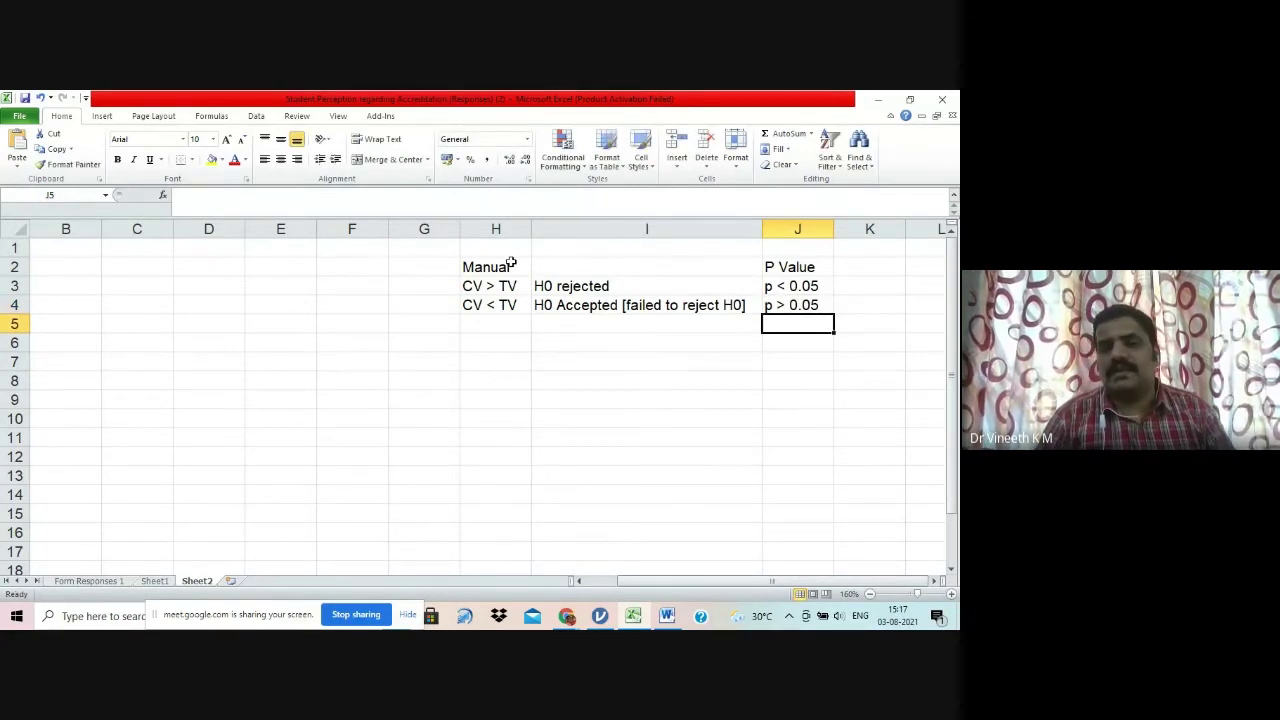
key(Left)
key(Left)
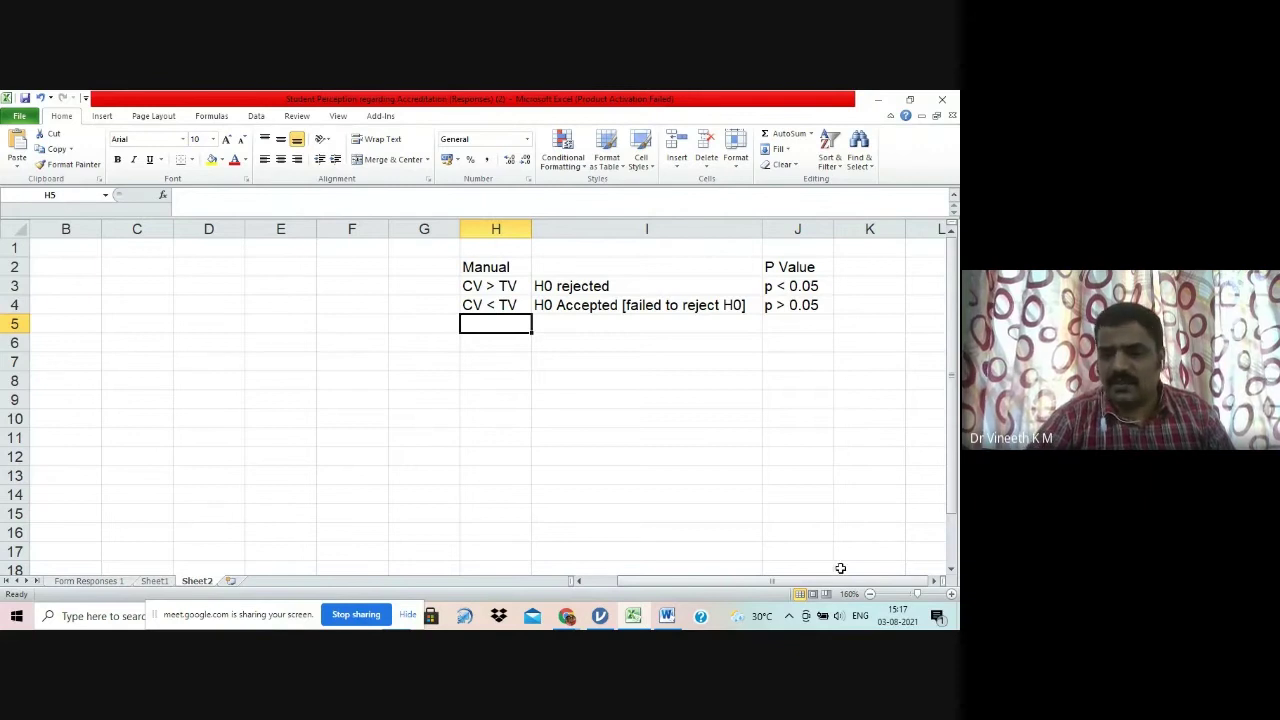
Step: Examine the manual decision rules in H2:H4 against the p value criteria in J2:J4
click(952, 594)
click(952, 594)
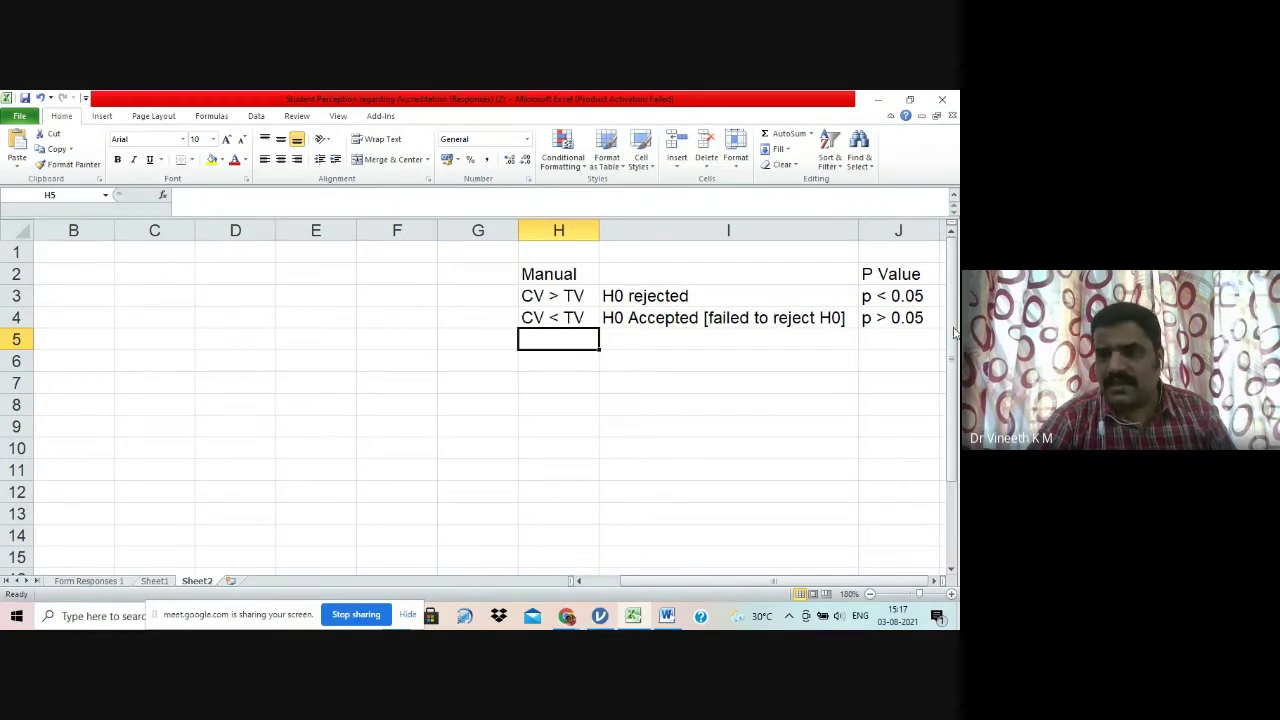
click(951, 594)
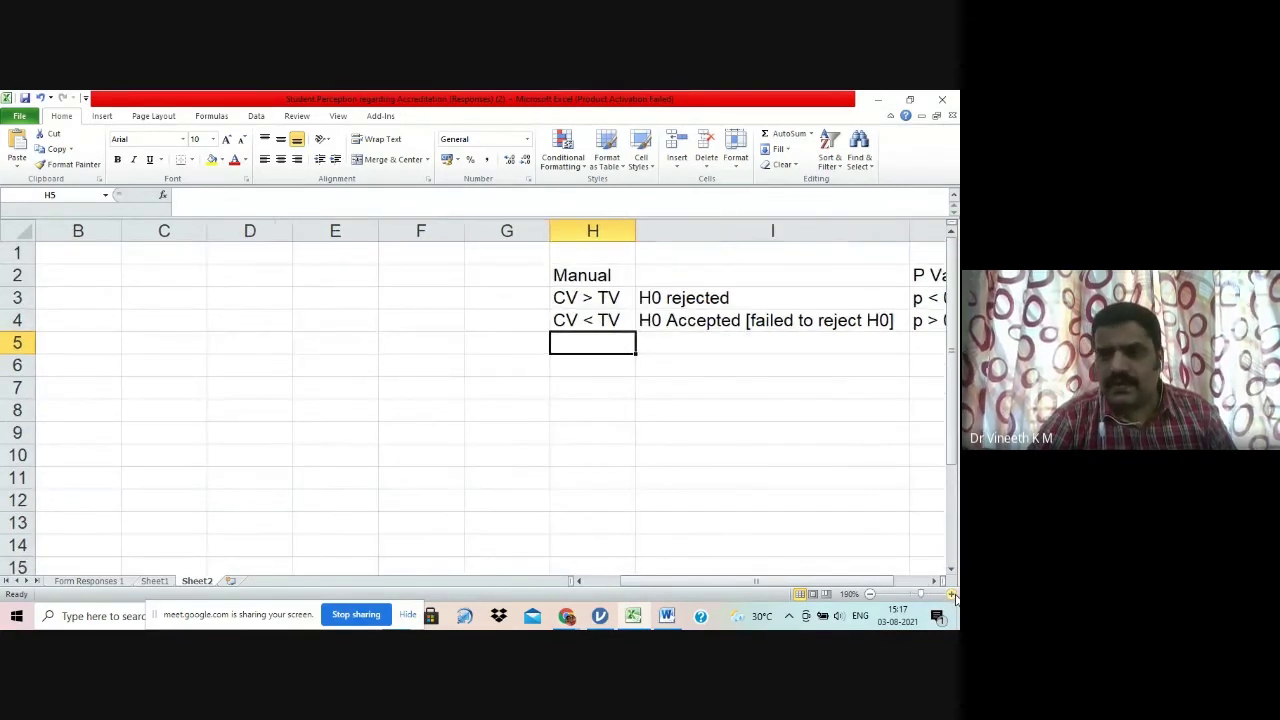
click(951, 594)
drag(752, 580, 822, 580)
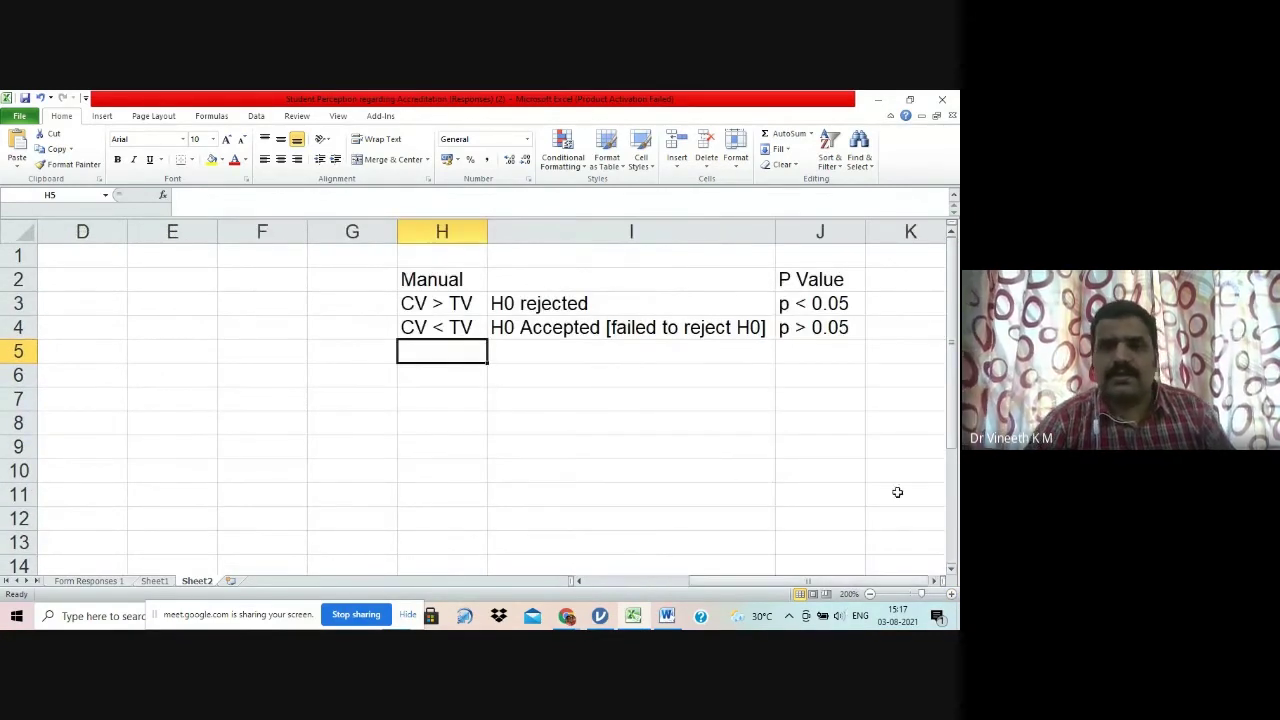
click(951, 594)
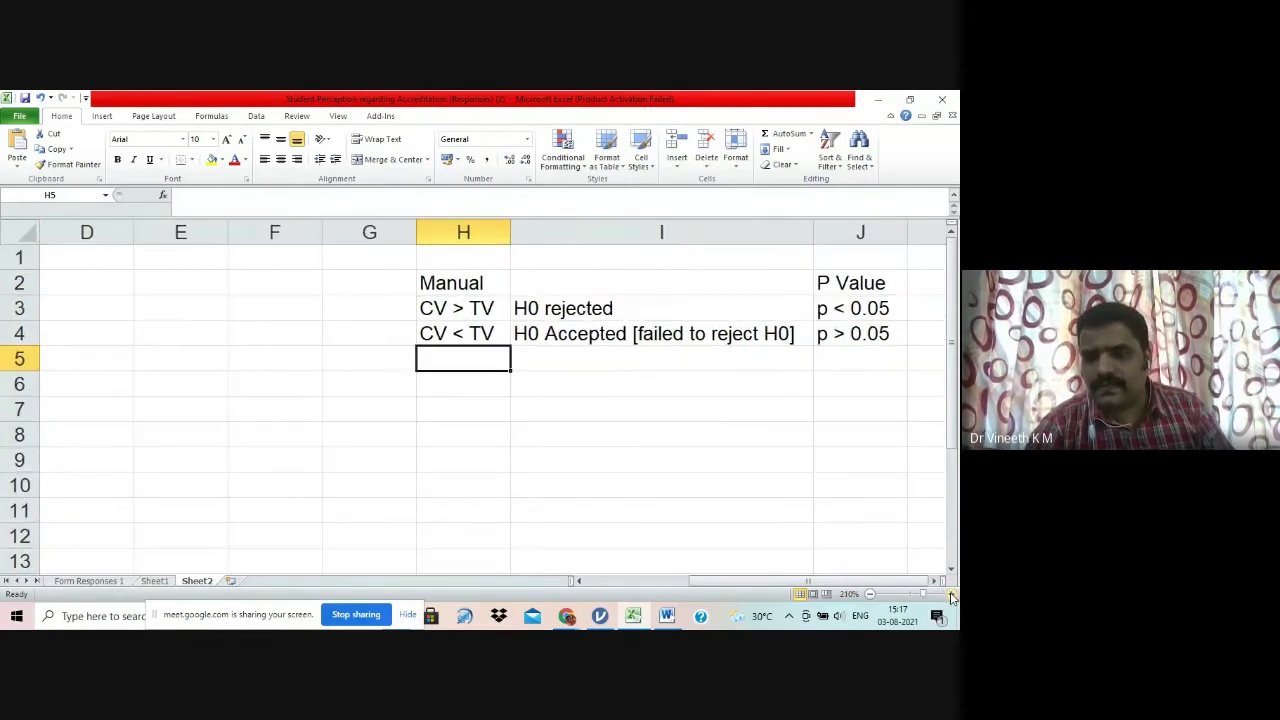
click(951, 594)
drag(790, 580, 824, 580)
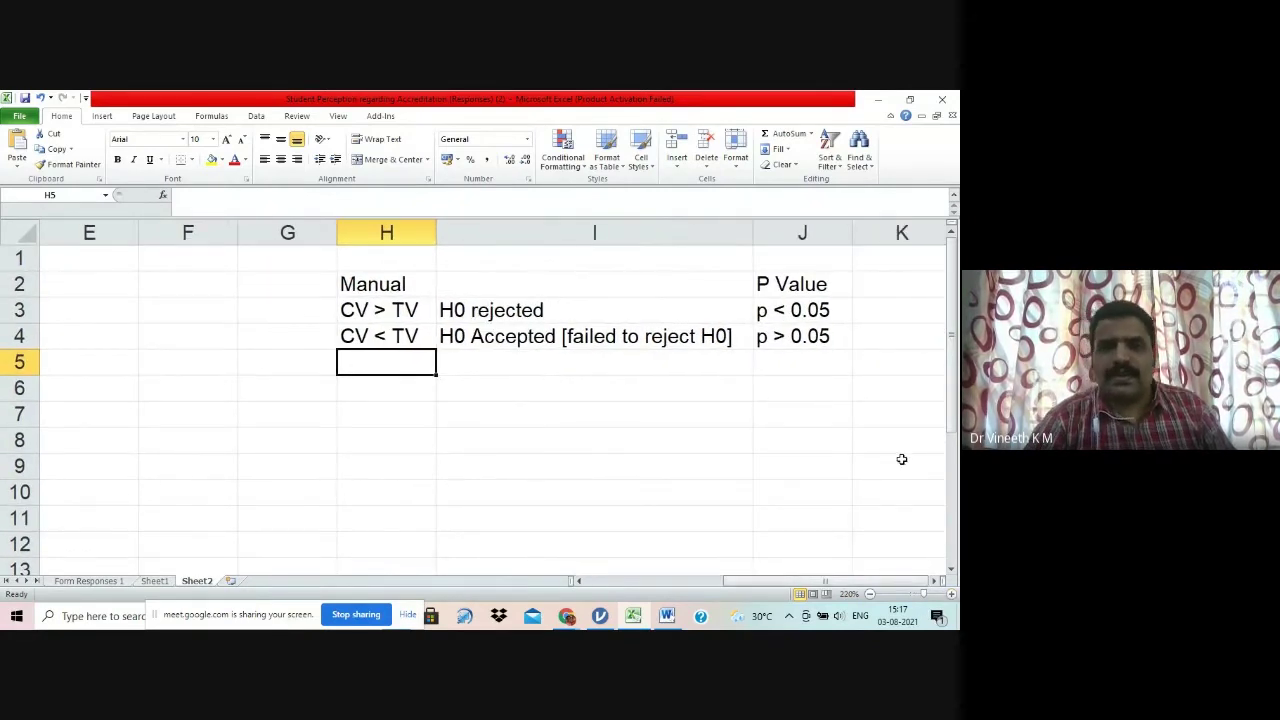
click(790, 438)
click(462, 419)
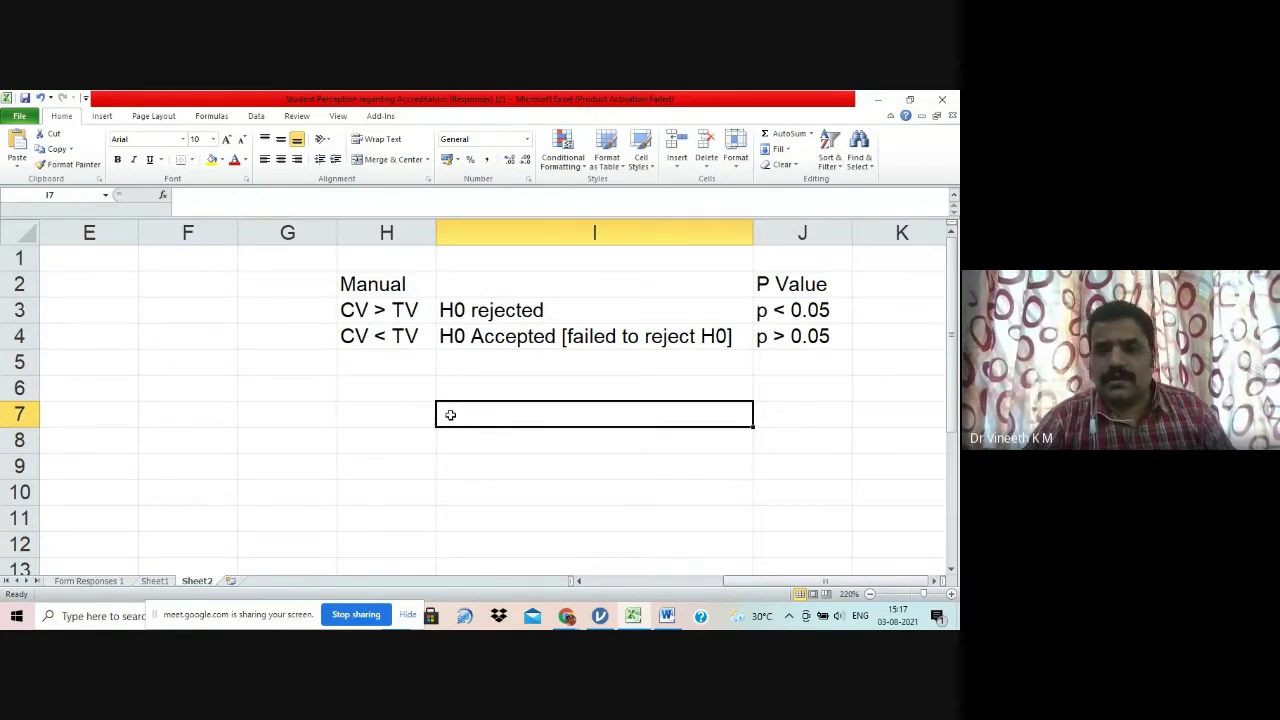
click(414, 403)
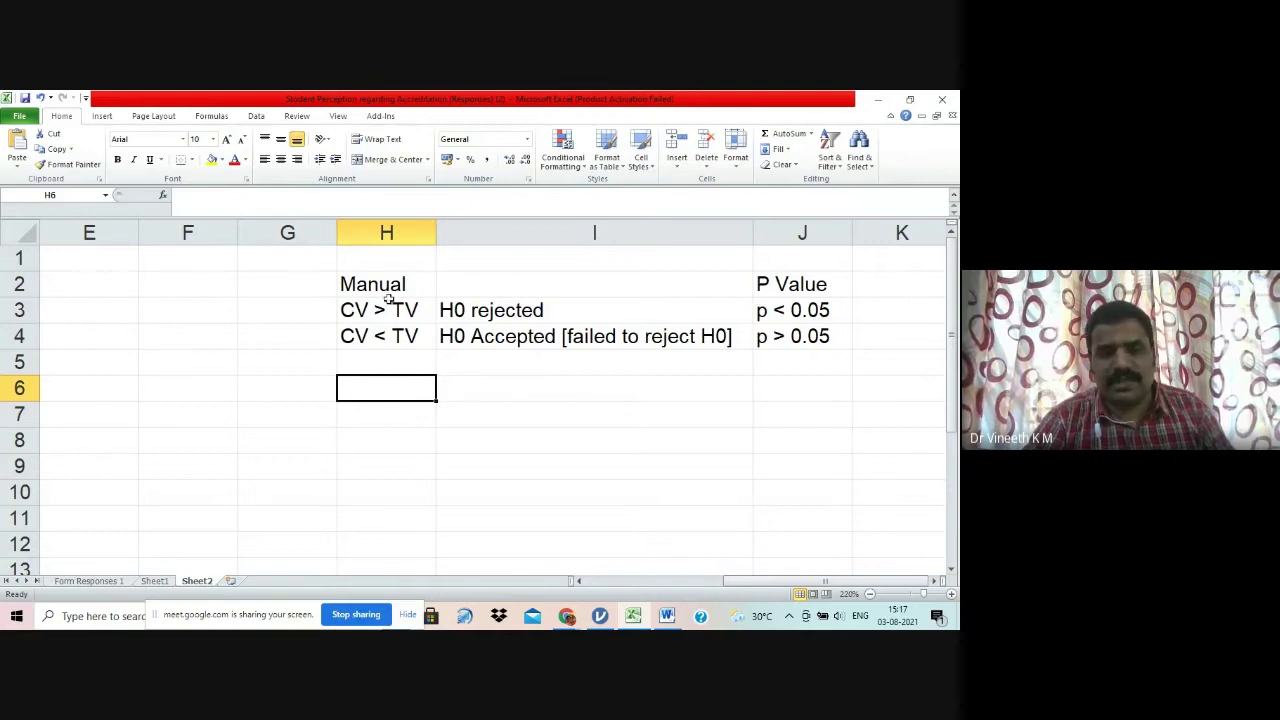
drag(388, 290, 397, 330)
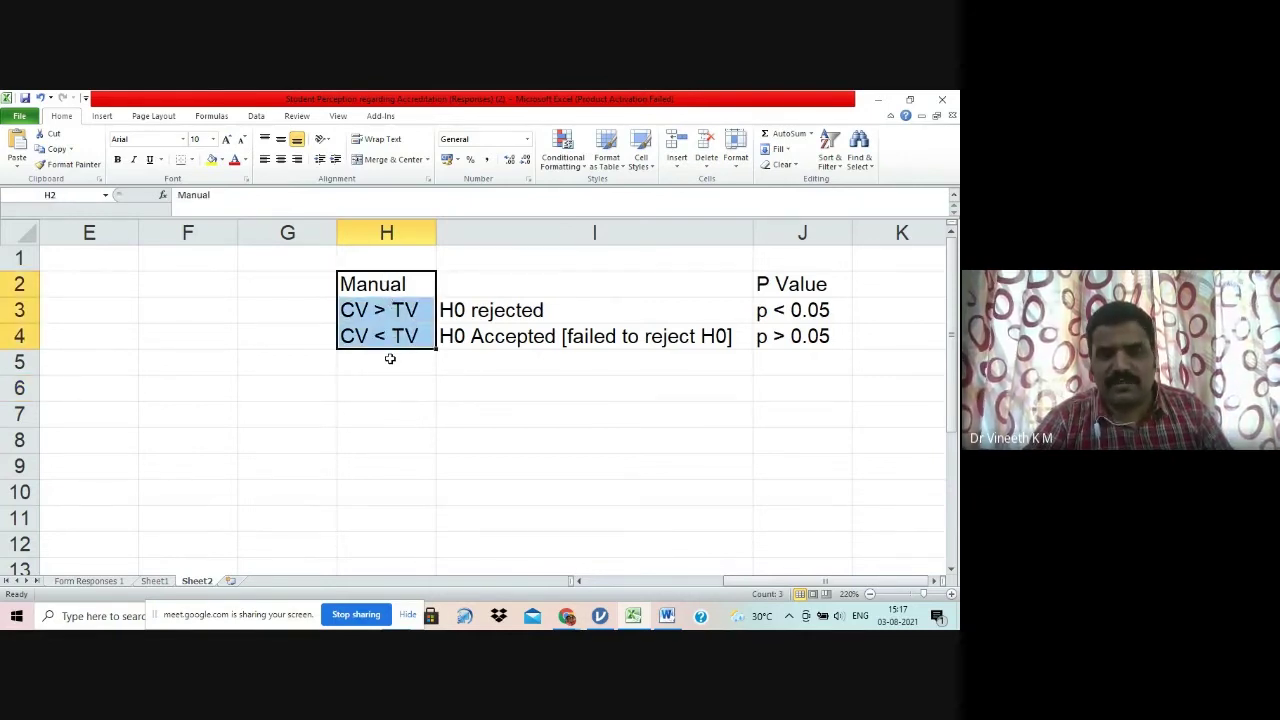
click(390, 358)
drag(812, 280, 800, 338)
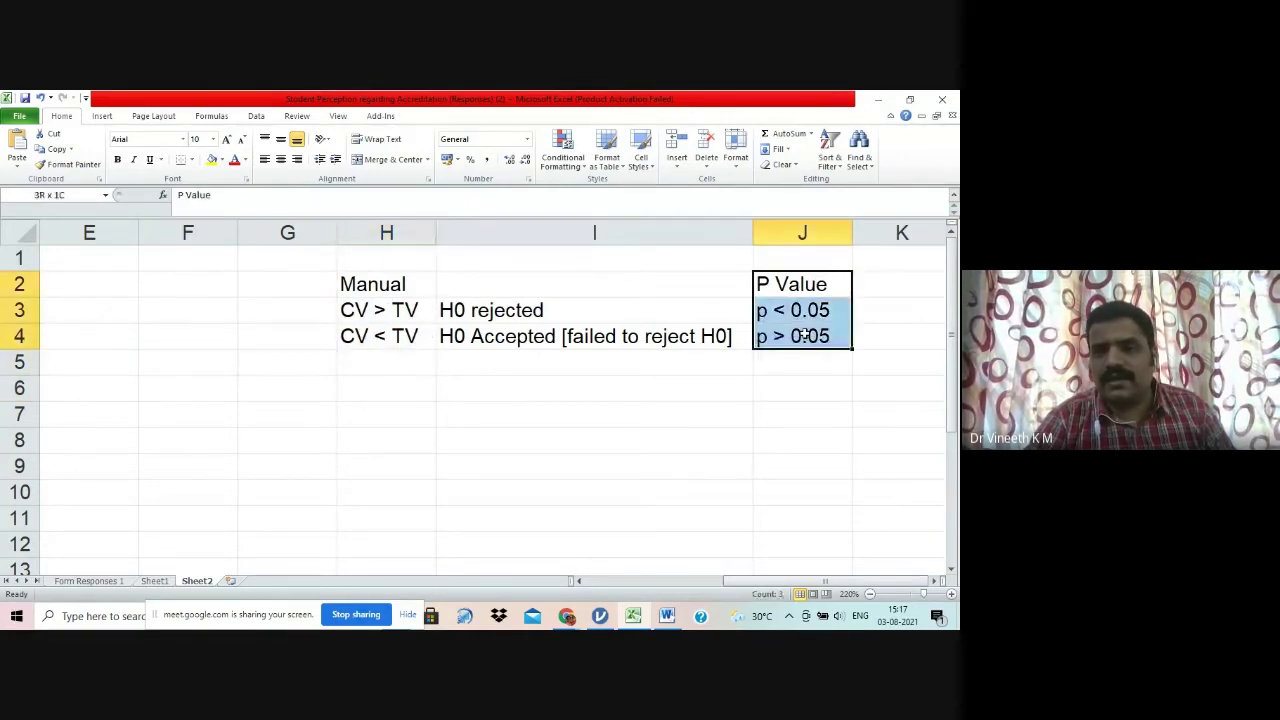
click(792, 441)
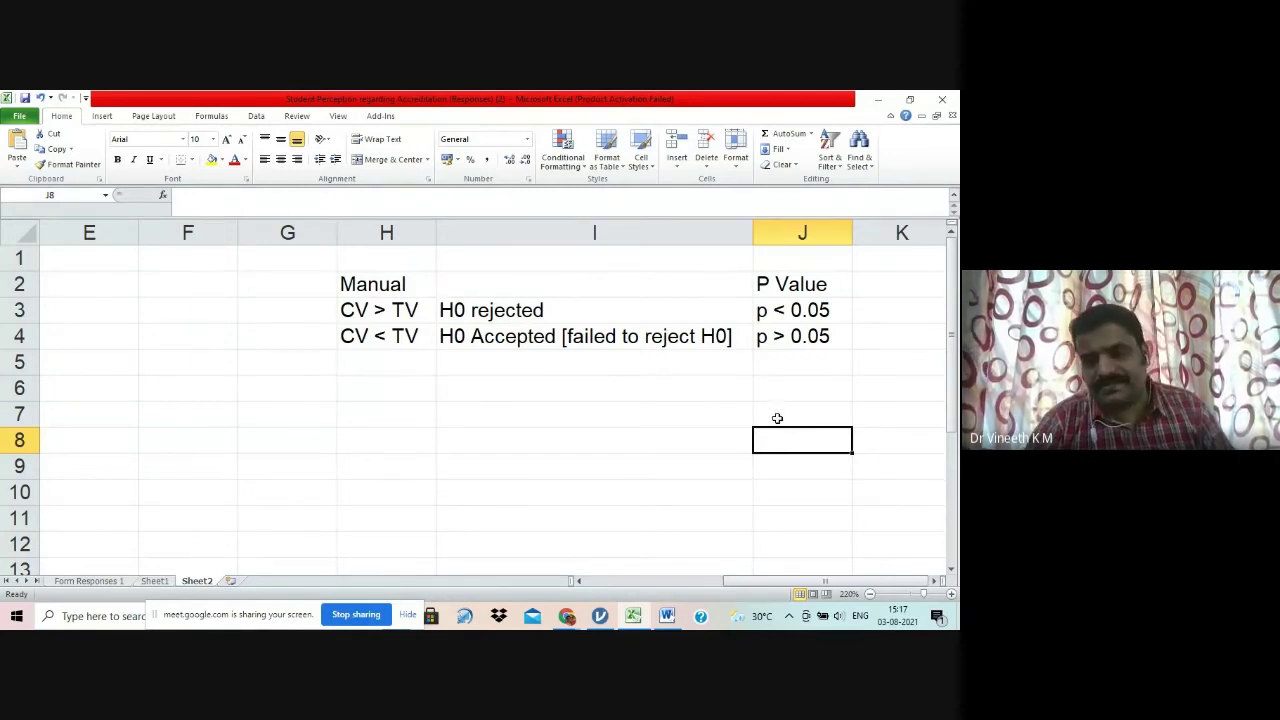
Step: Review the p value criteria in cells J3 and J4 alongside their H0 decisions in column I
click(692, 390)
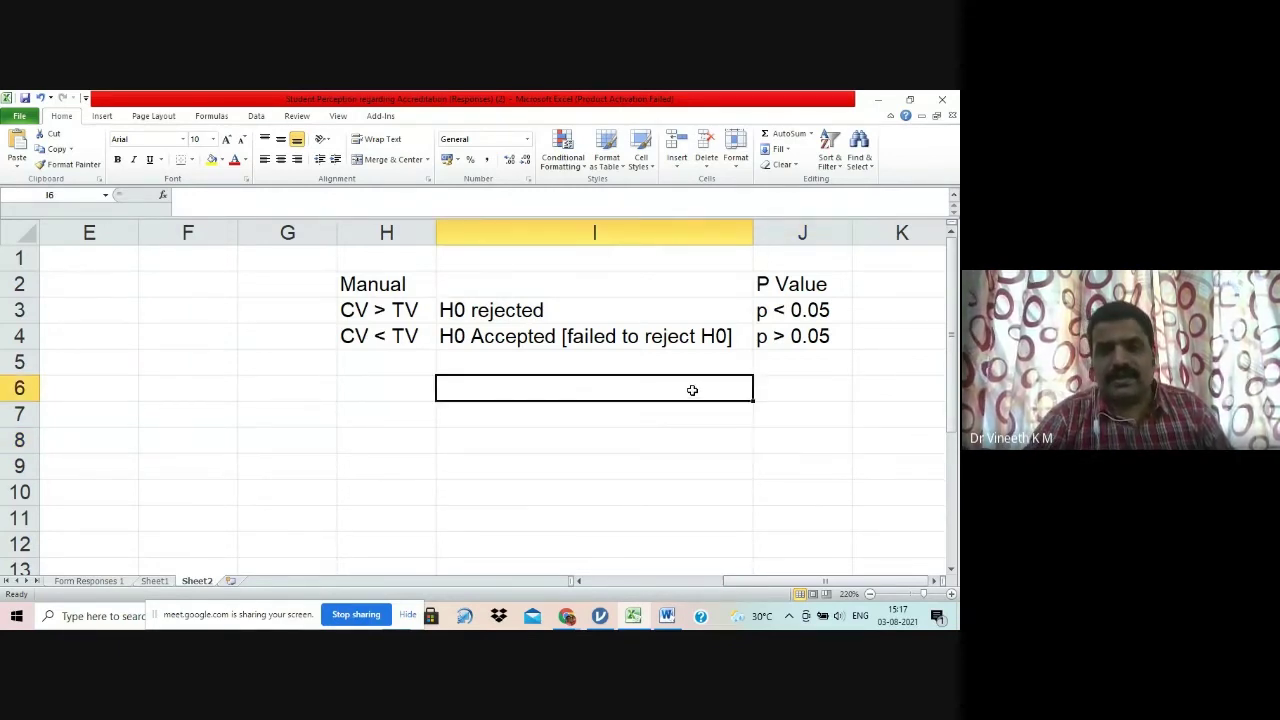
click(778, 394)
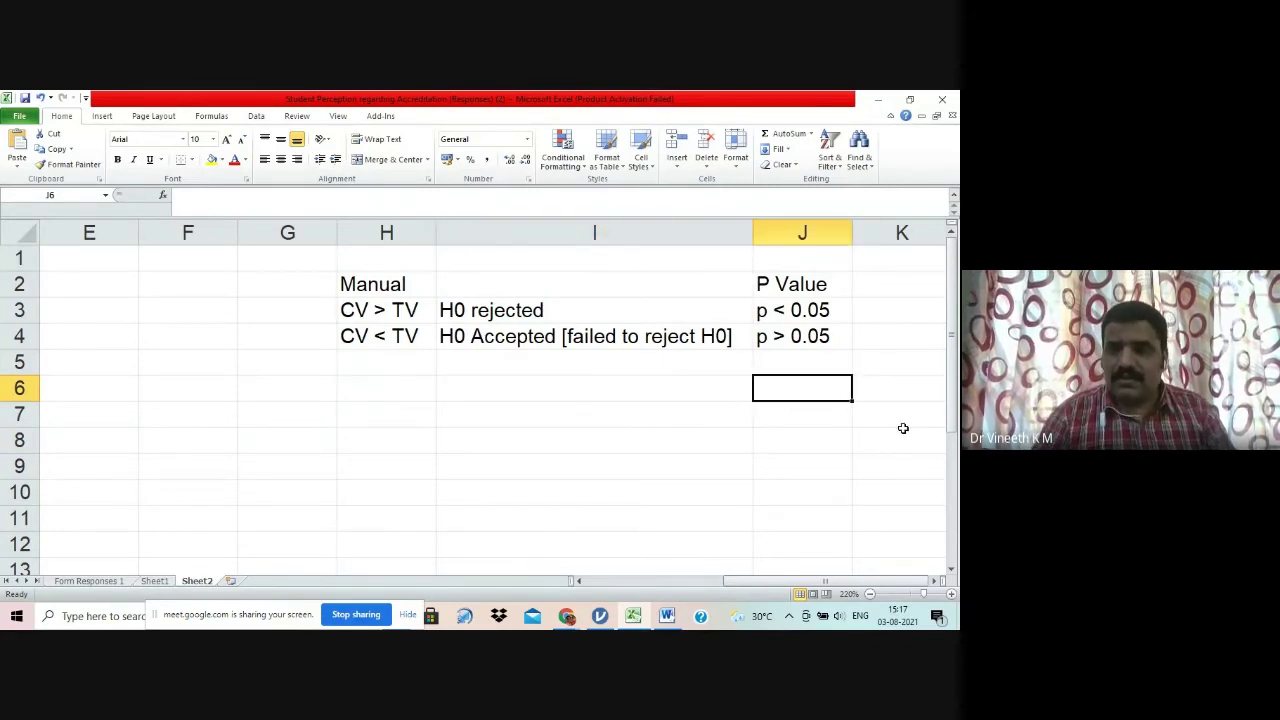
key(Up)
key(Up)
key(Up)
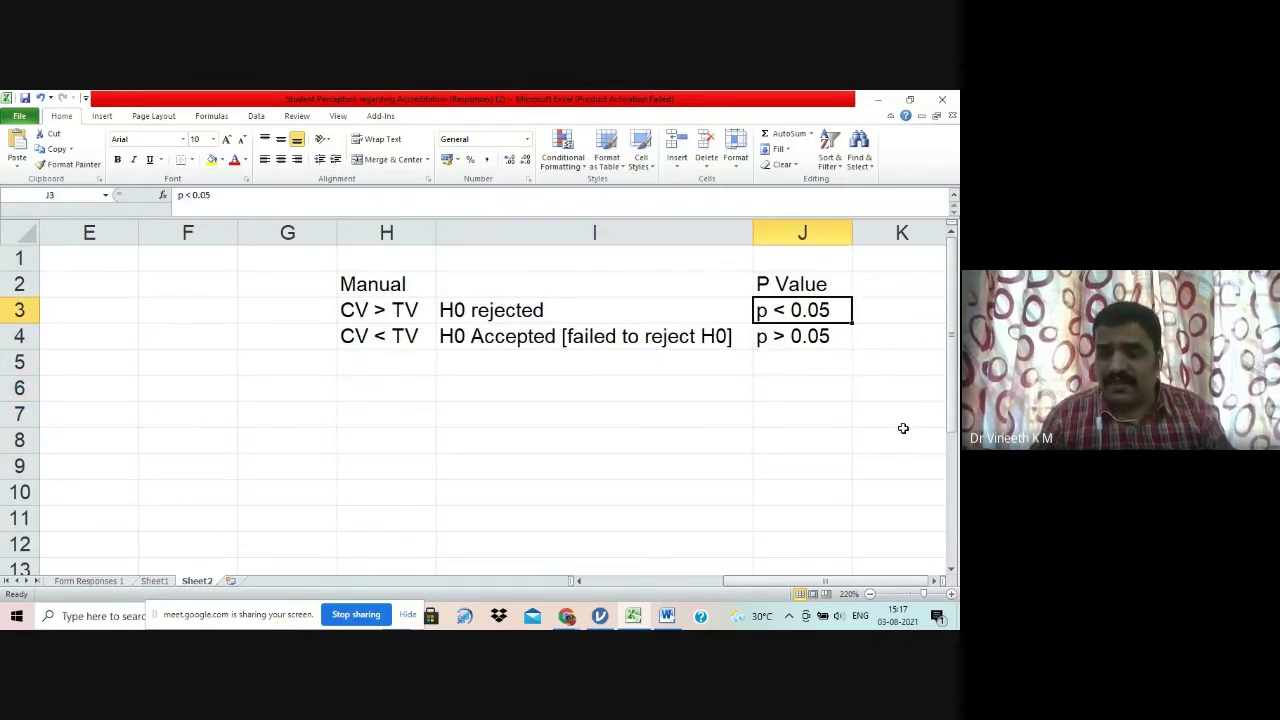
key(Down)
key(Down)
key(Down)
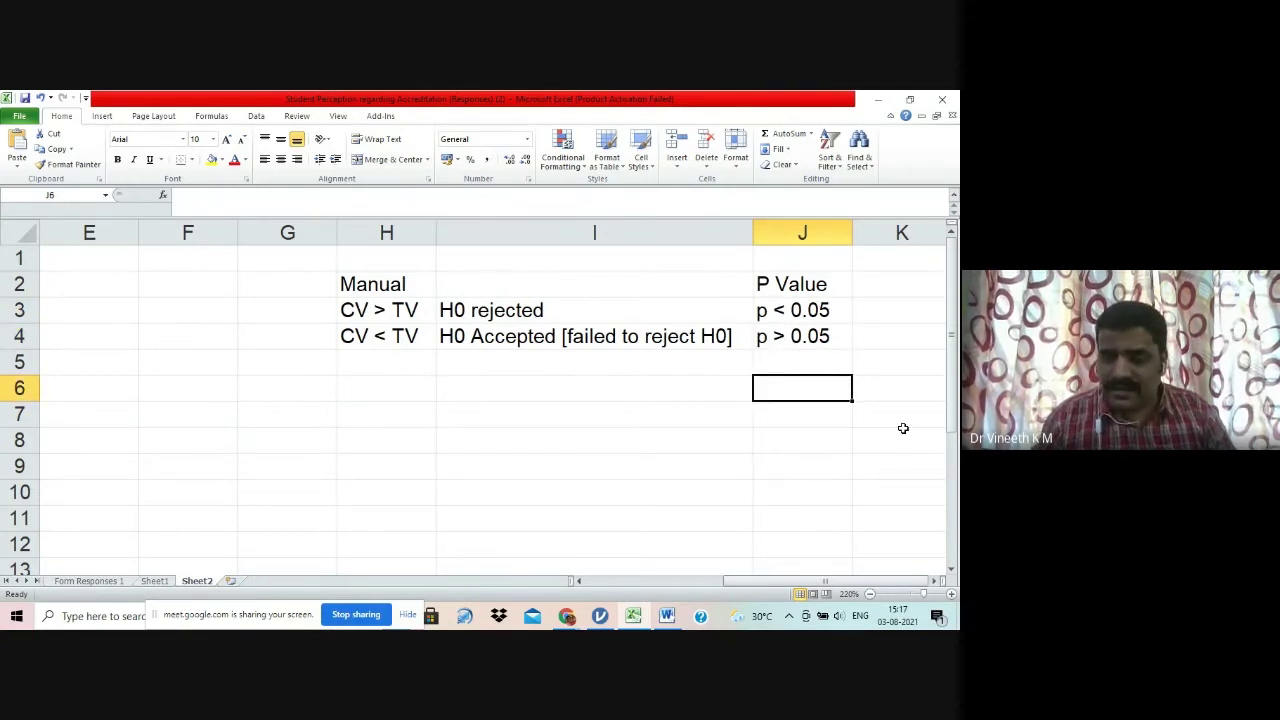
Step: Enter the significance marker "*" in cell J6 and its meaning "p < 0.05" in cell K6
text(*)
key(Right)
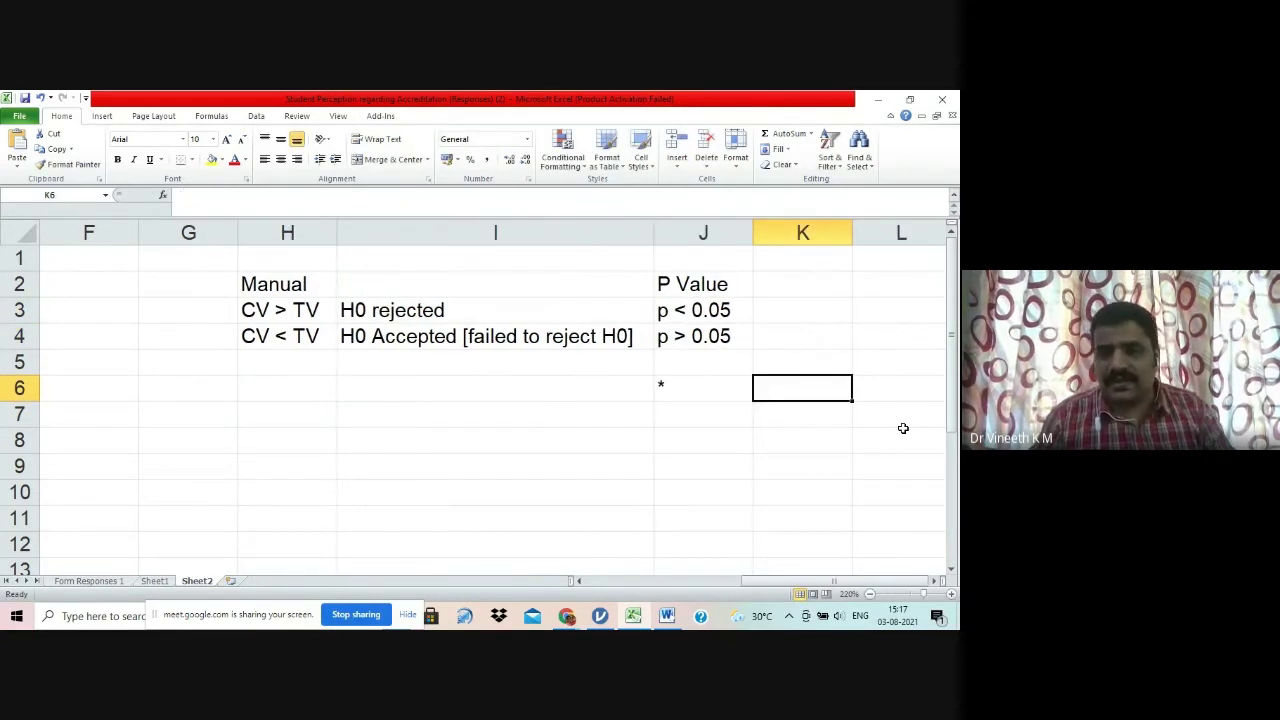
text(p)
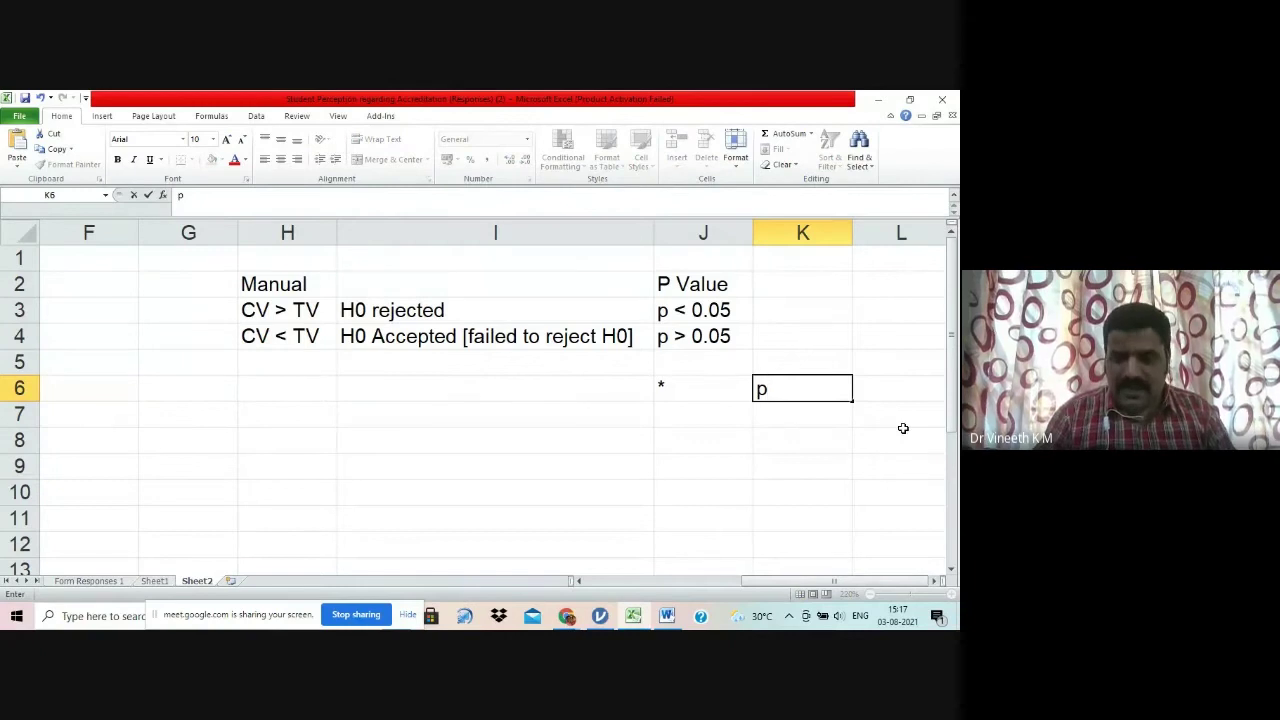
text( < 0.05)
key(Return)
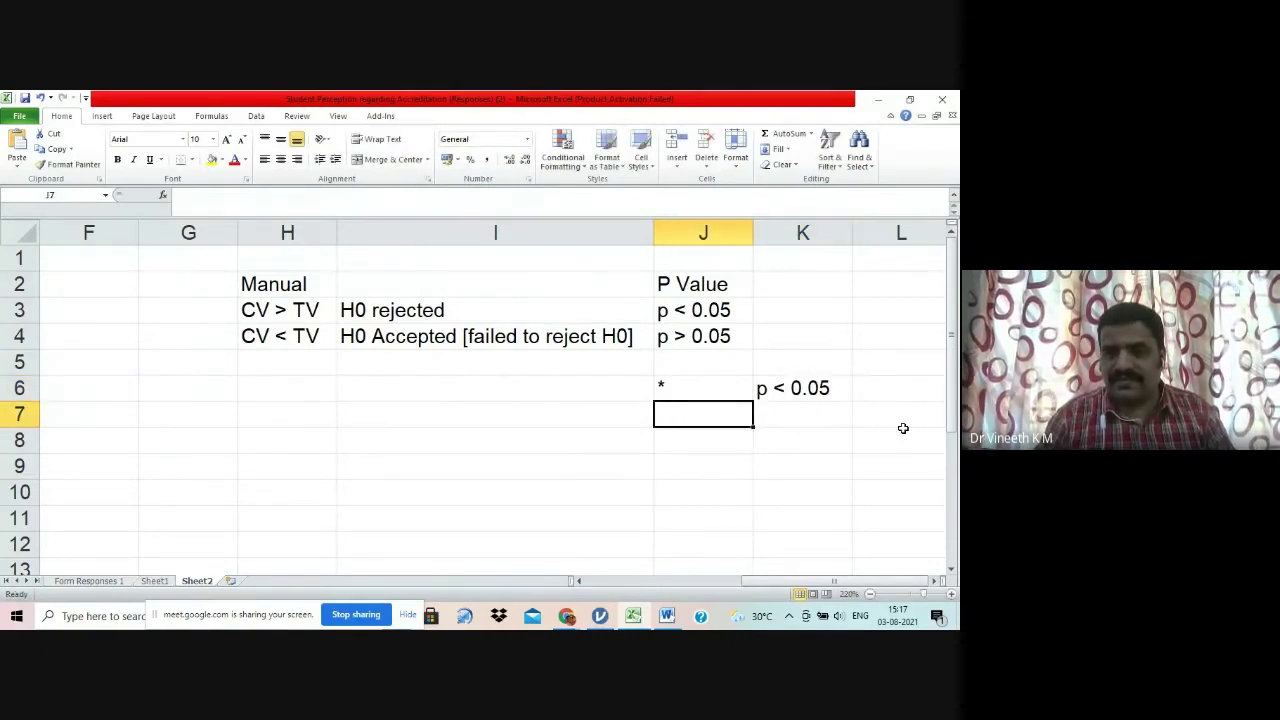
Step: Enter the marker "**" in cell J7 and its meaning "p < 0.01" in cell K7
text(**)
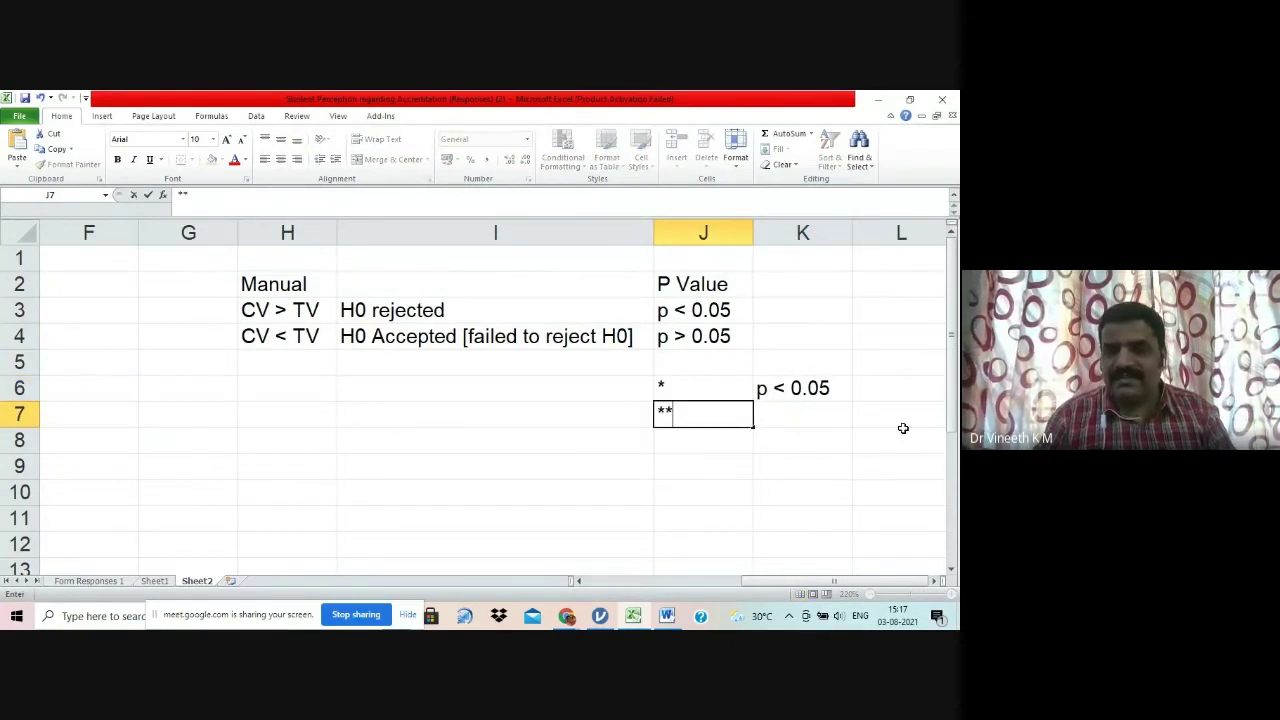
key(Right)
text(p)
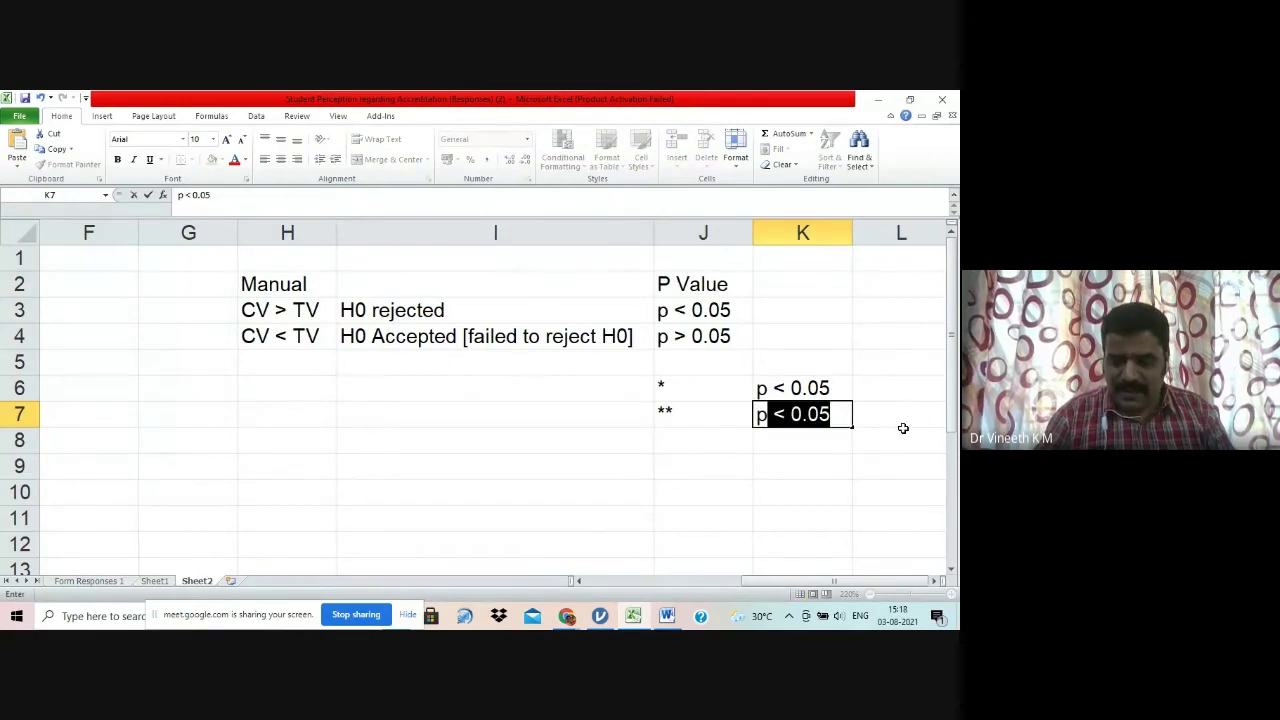
text( < 0.01)
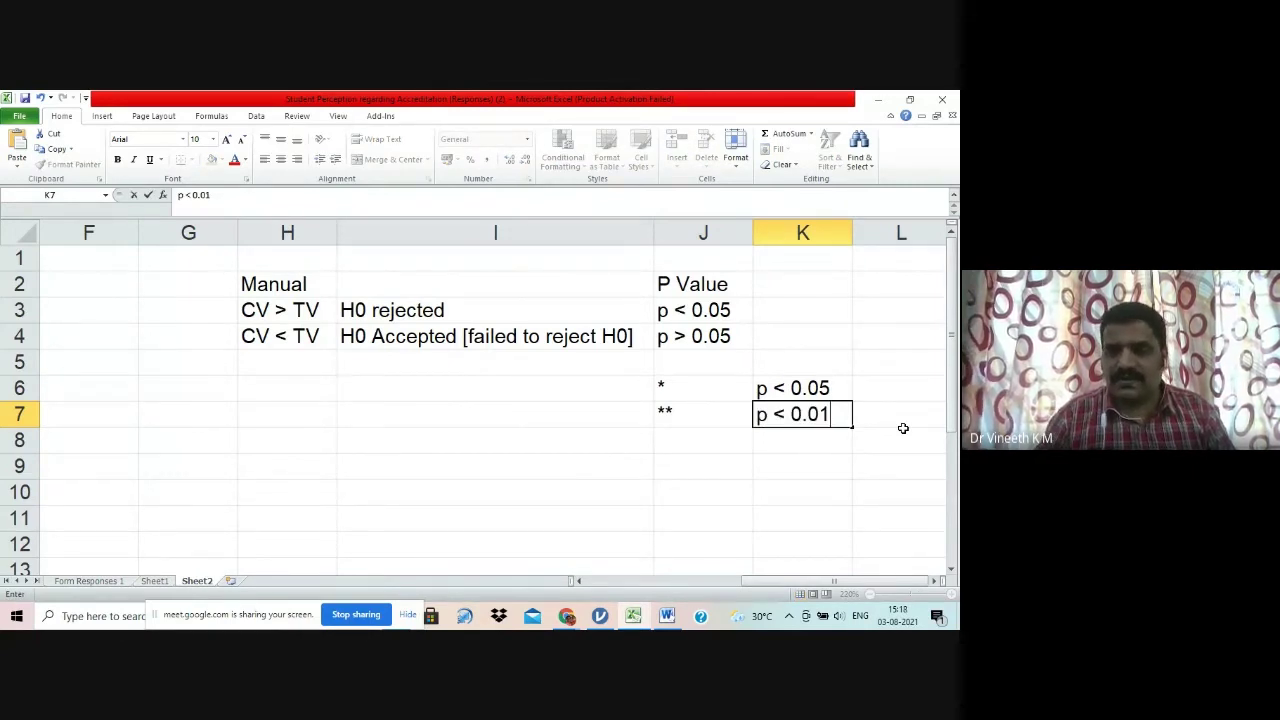
key(Return)
Step: Enter the marker "***" in cell J8 and its meaning "p < 0.001" in cell K8
key(Left)
text(**)
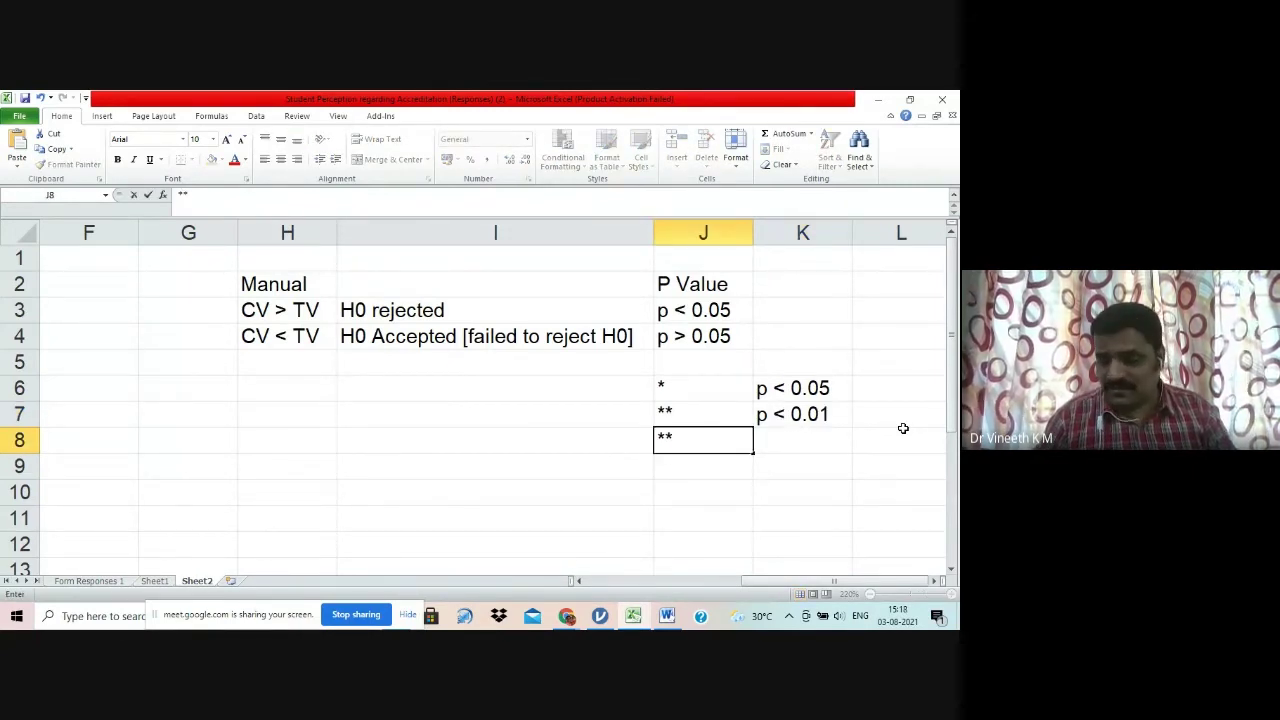
text(*)
key(Tab)
text(p)
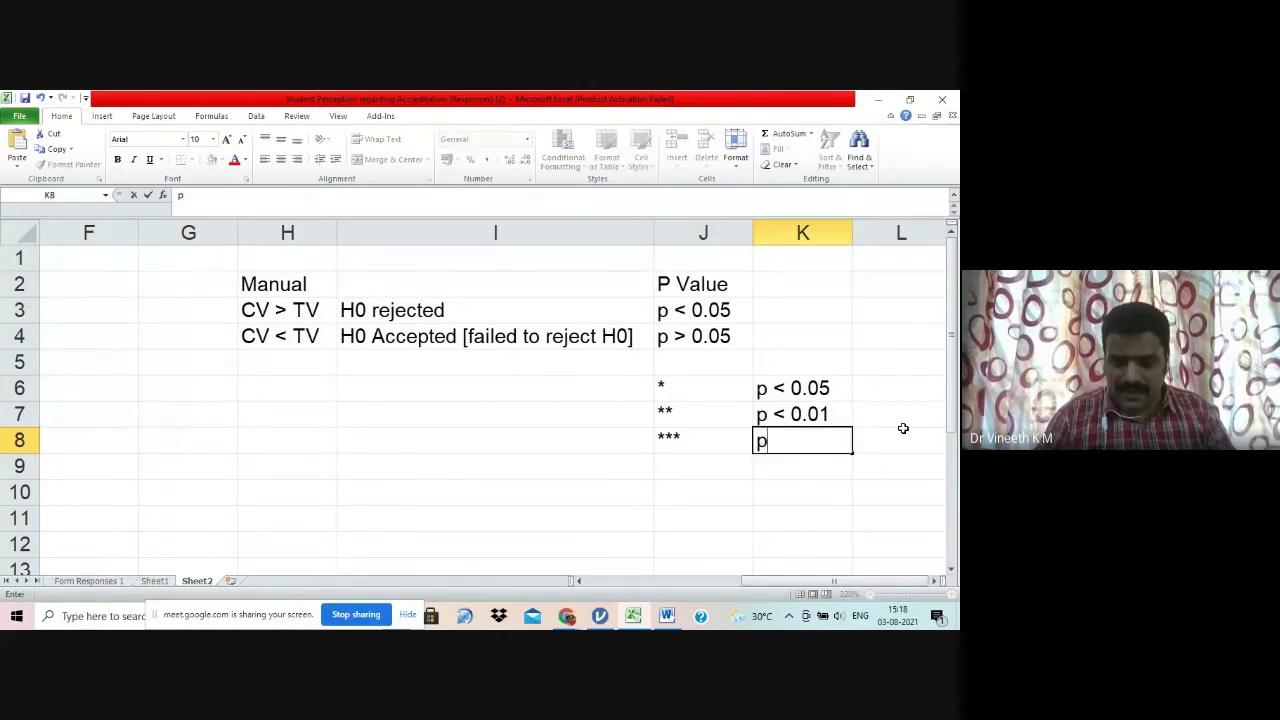
text( < 0.001)
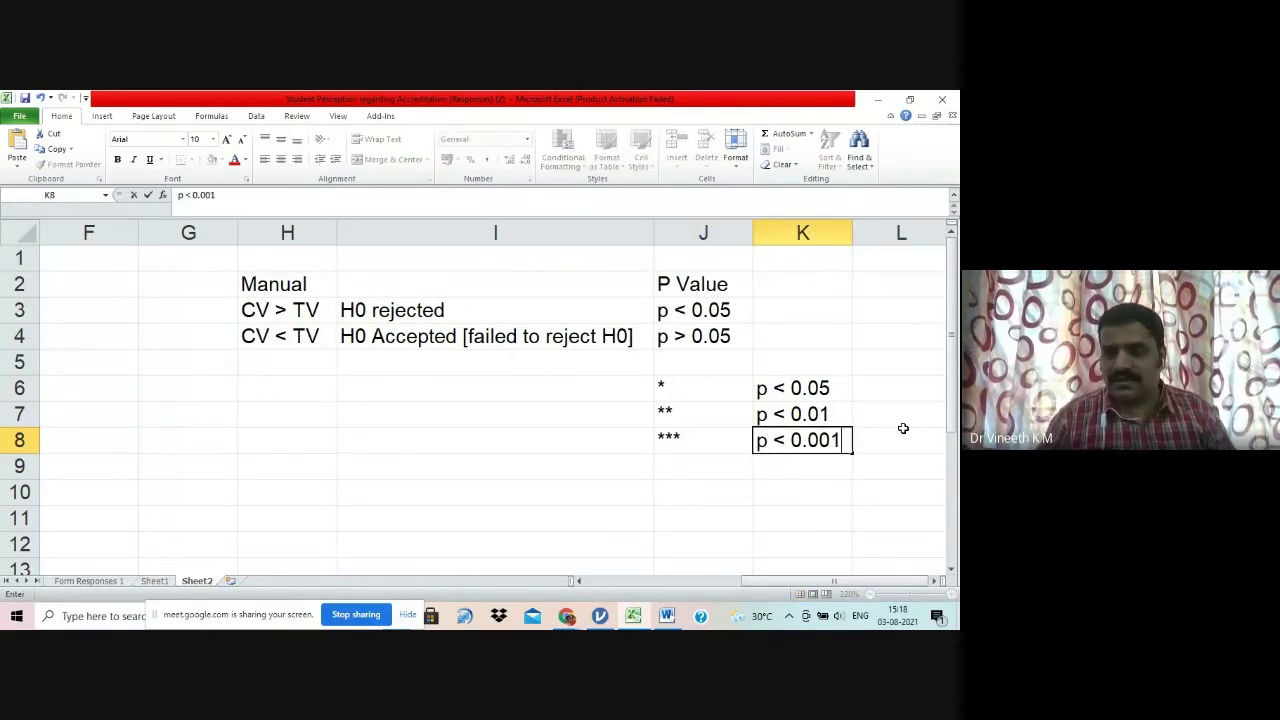
key(Return)
key(Left)
key(Left)
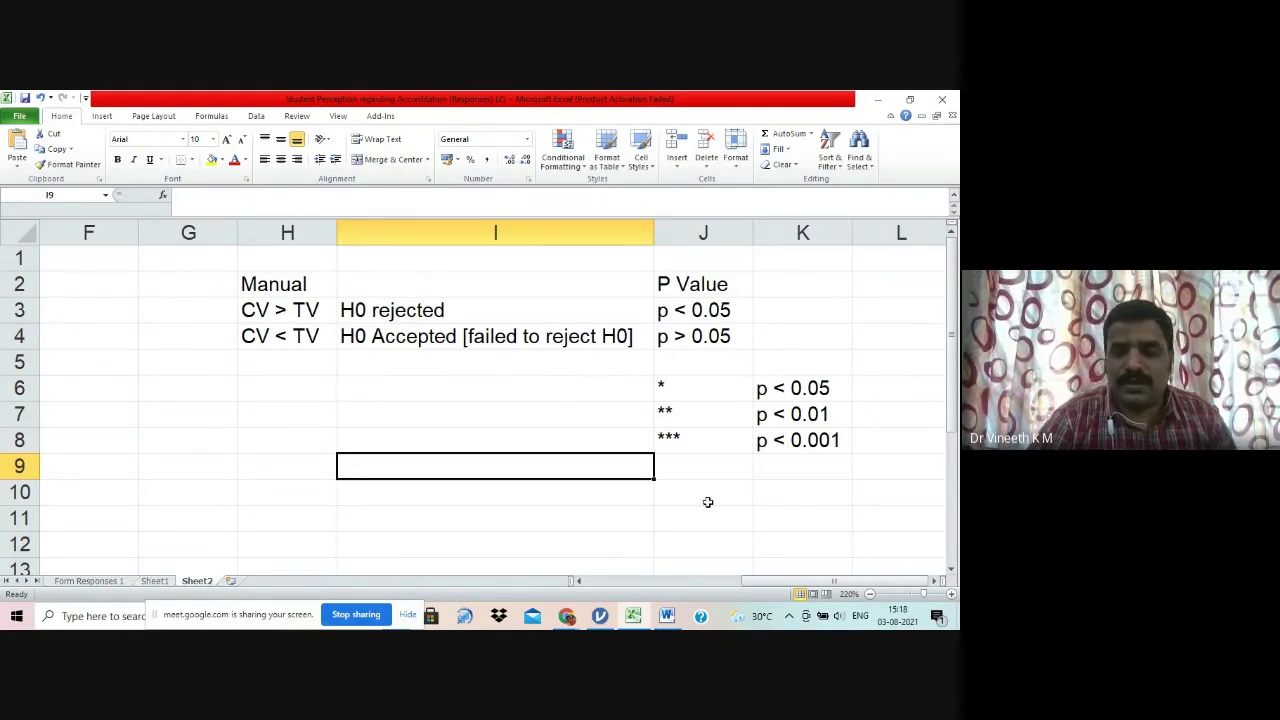
click(540, 430)
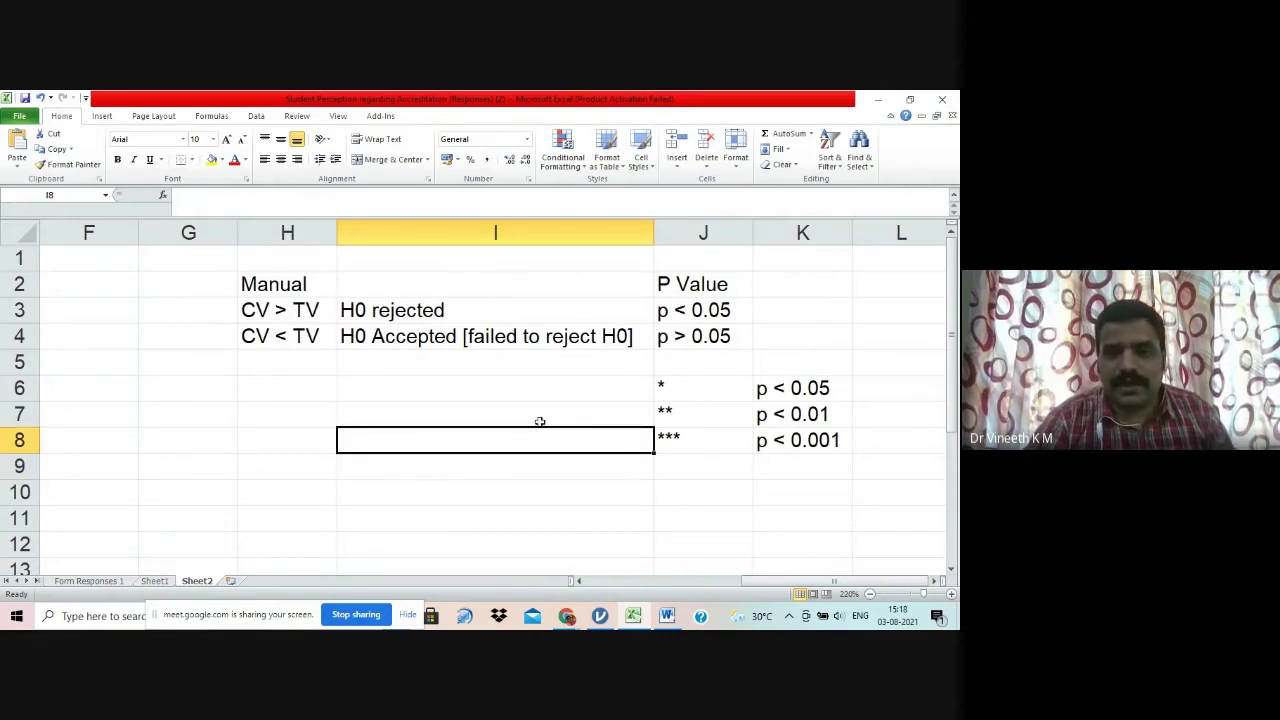
click(536, 406)
click(533, 392)
click(537, 362)
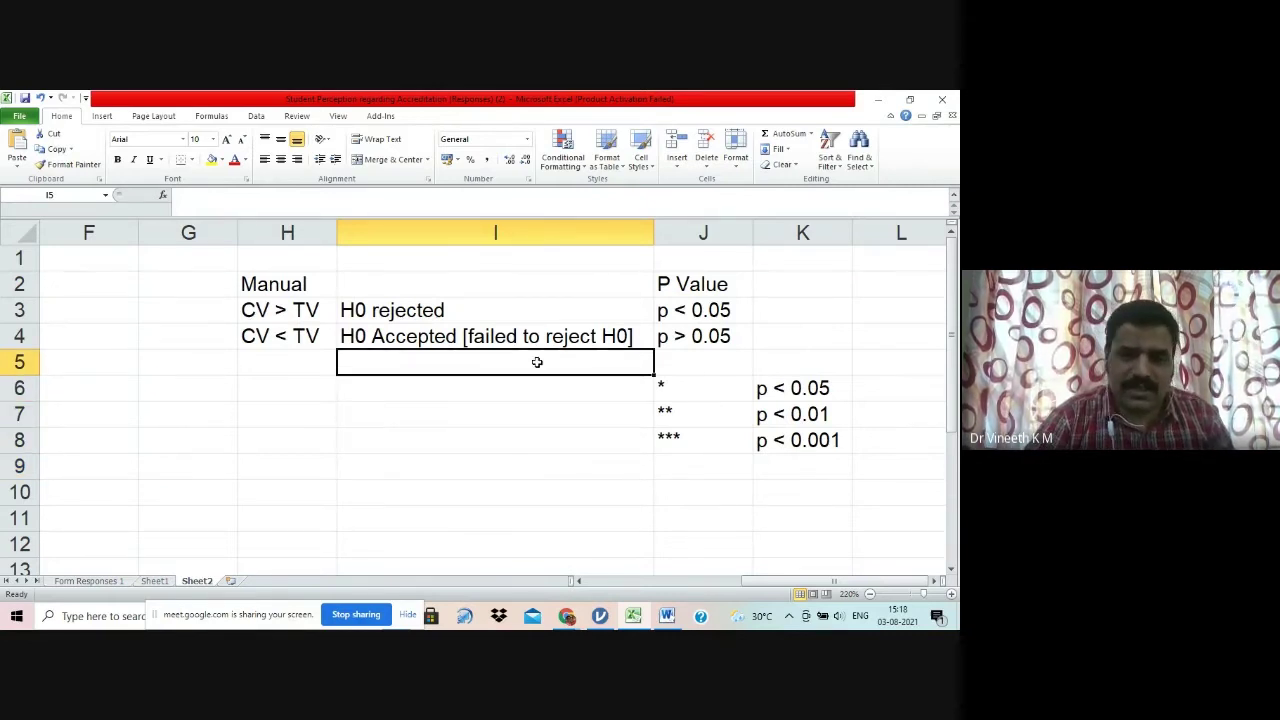
click(544, 262)
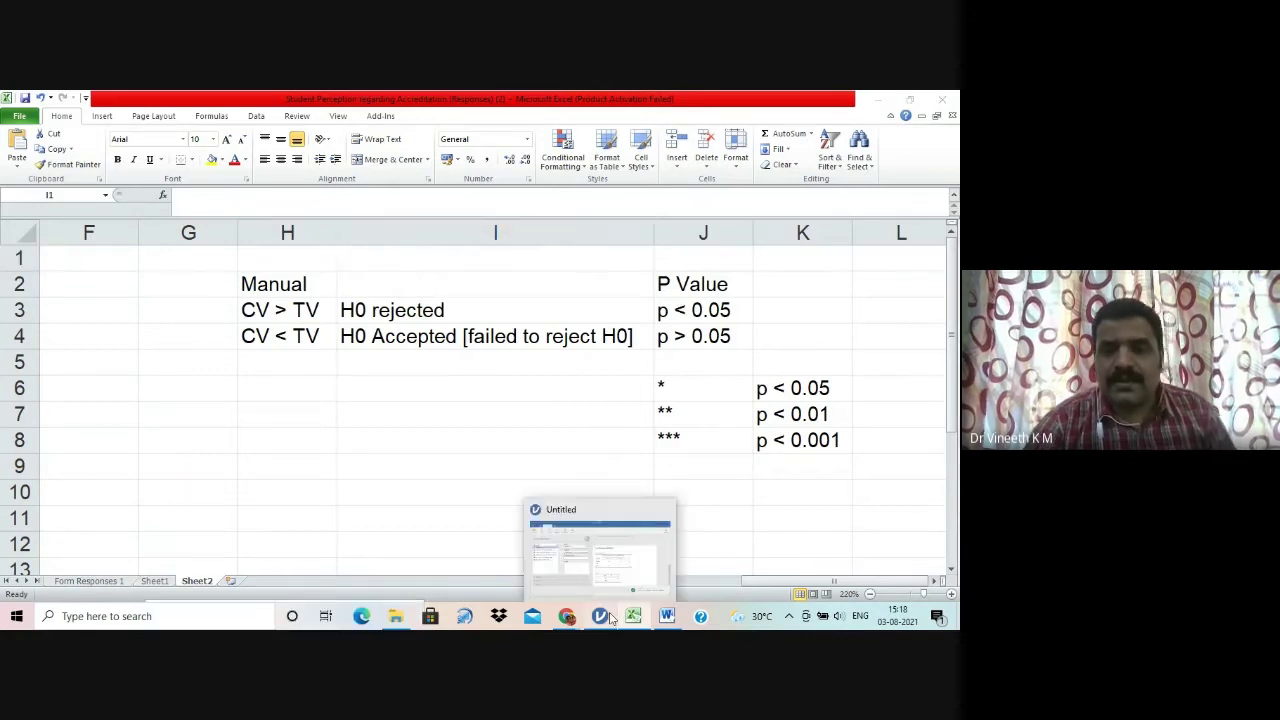
Step: Switch to jamovi and replace Gender with Region as the row variable of the contingency table
click(608, 535)
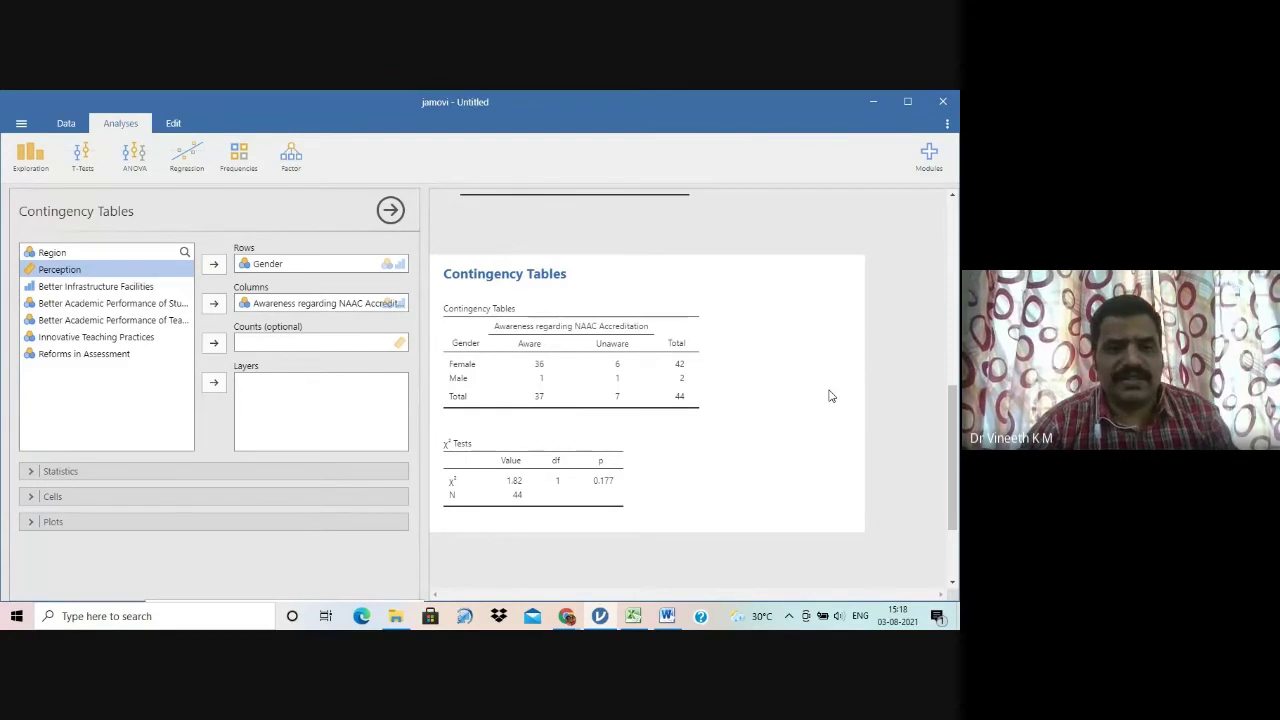
click(283, 265)
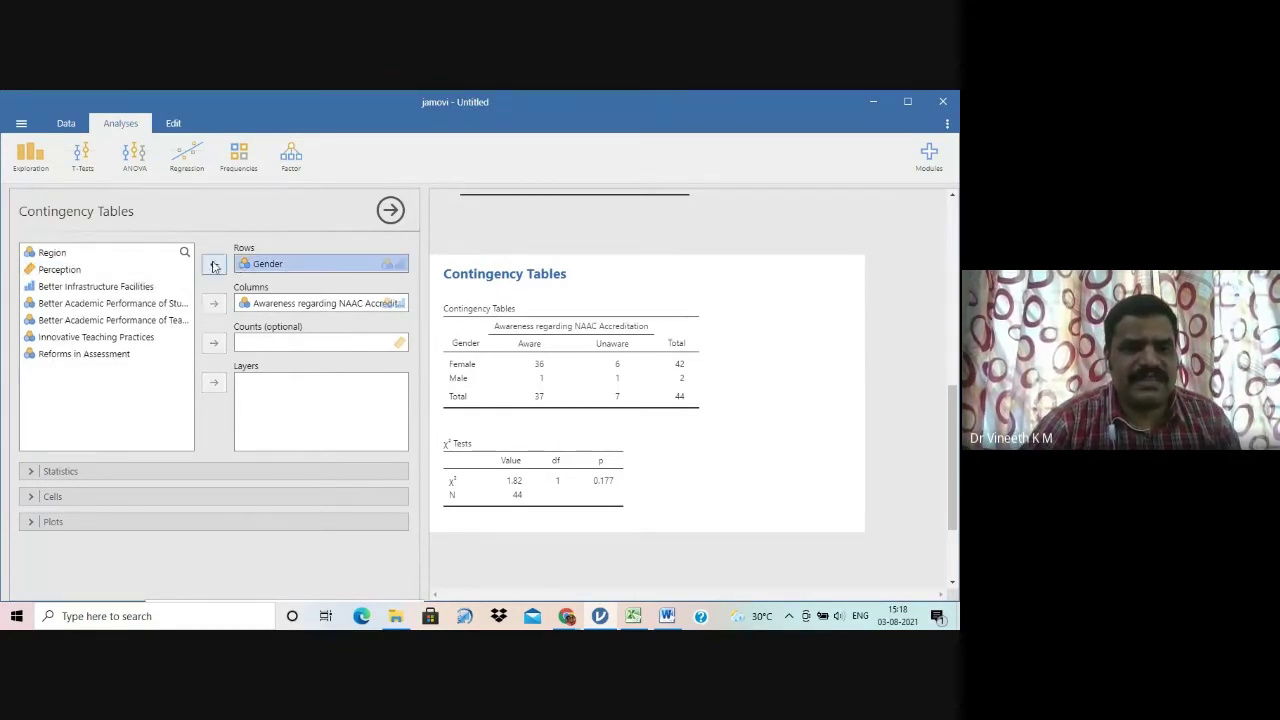
click(213, 264)
click(82, 271)
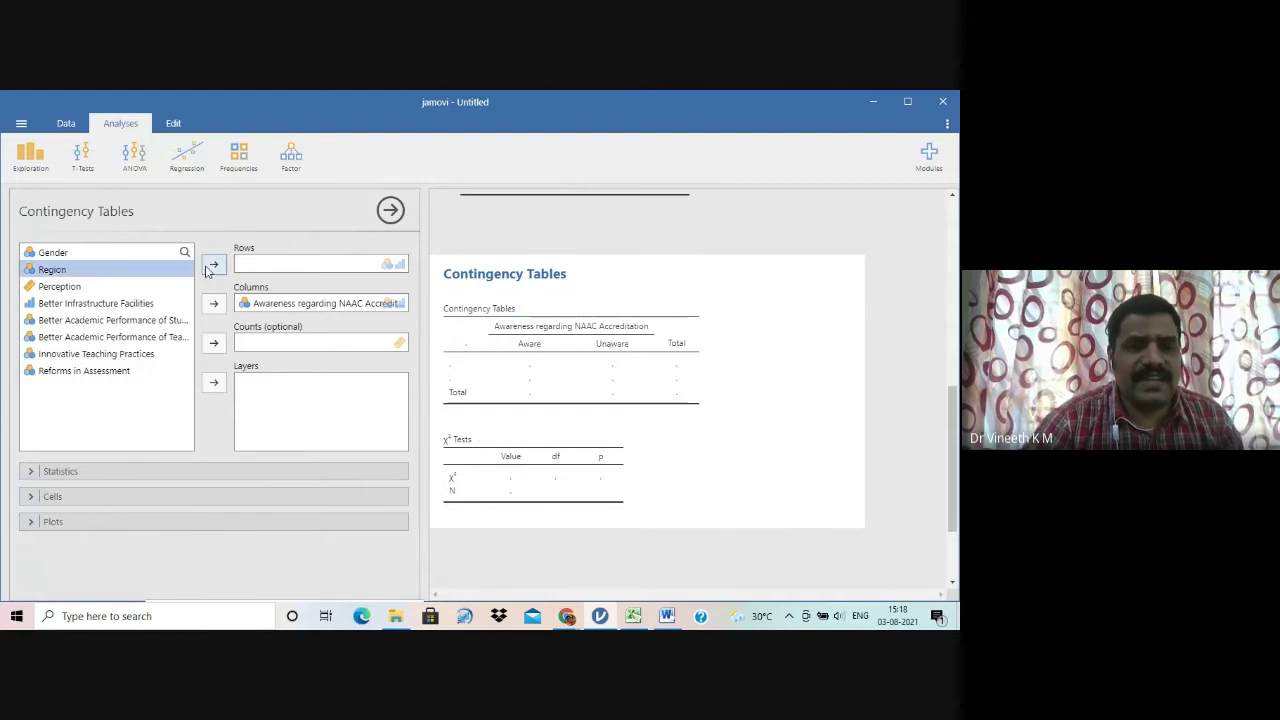
click(213, 264)
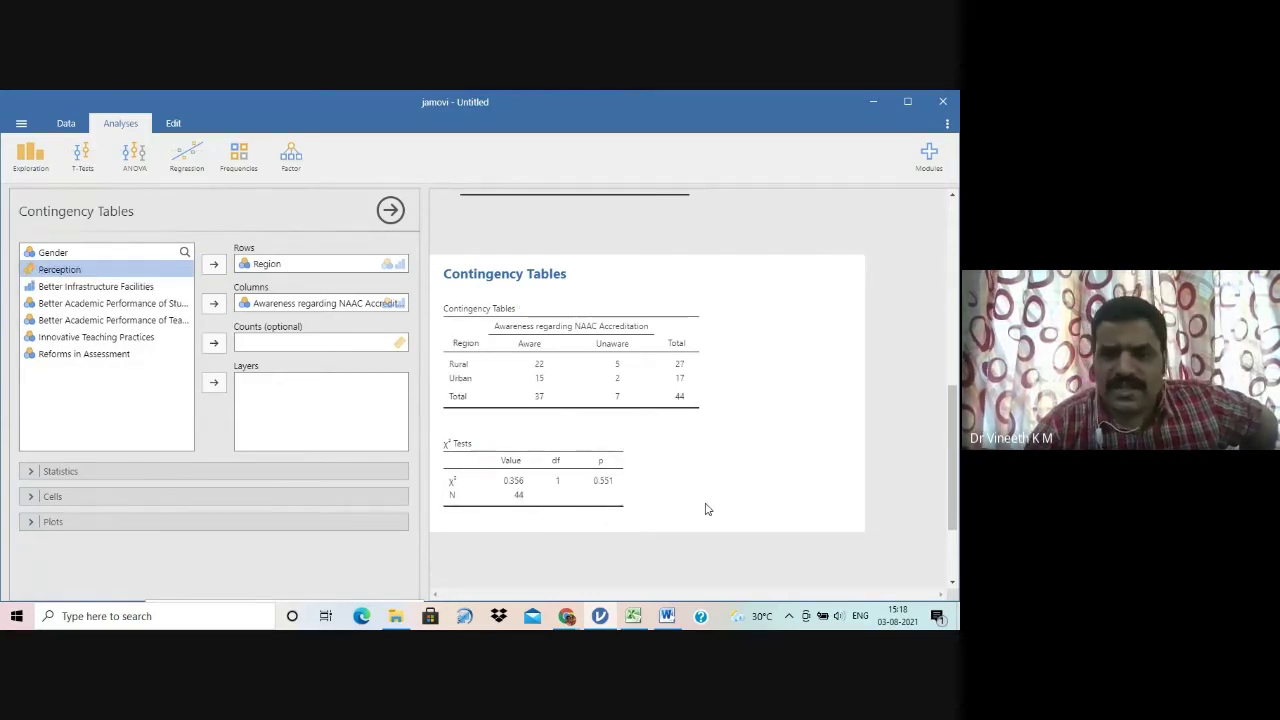
Step: Copy the contingency table of Region by Awareness regarding NAAC Accreditation from the jamovi results
right_click(604, 372)
click(636, 372)
key(alt+Tab)
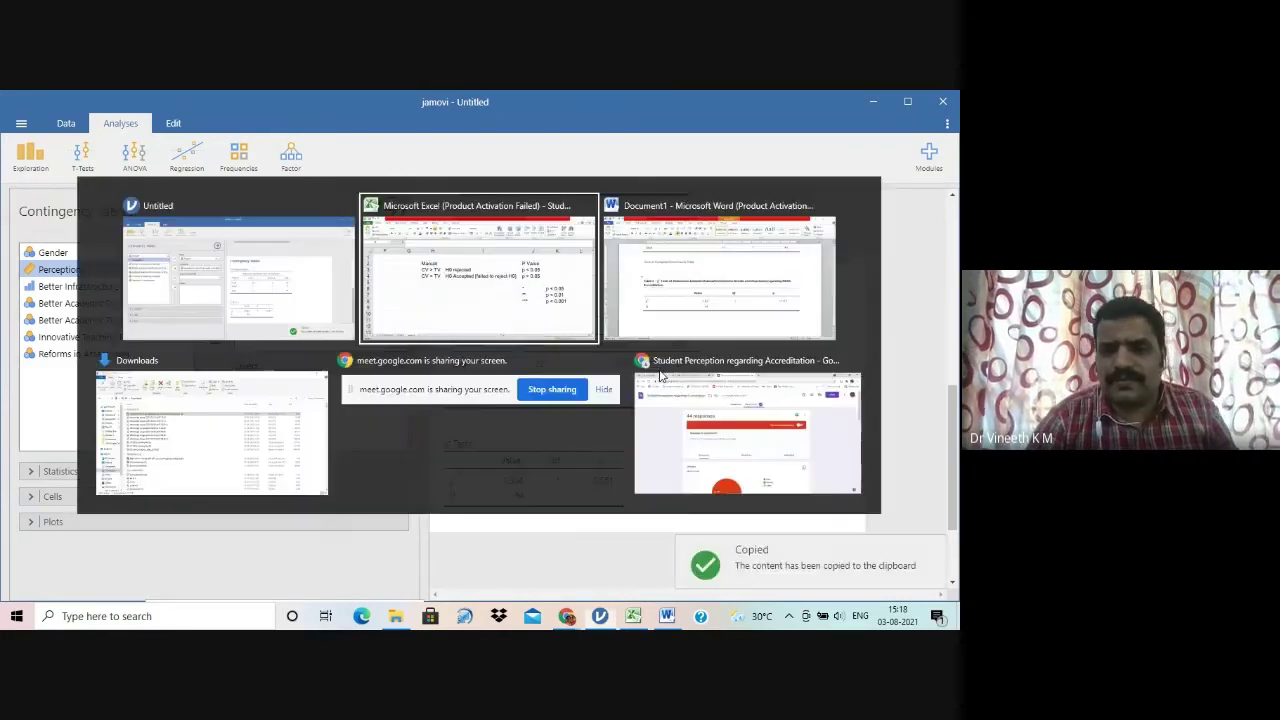
Step: Switch to the Word document and add the note "Source: Computed from Survey Data" below Table 5
click(667, 616)
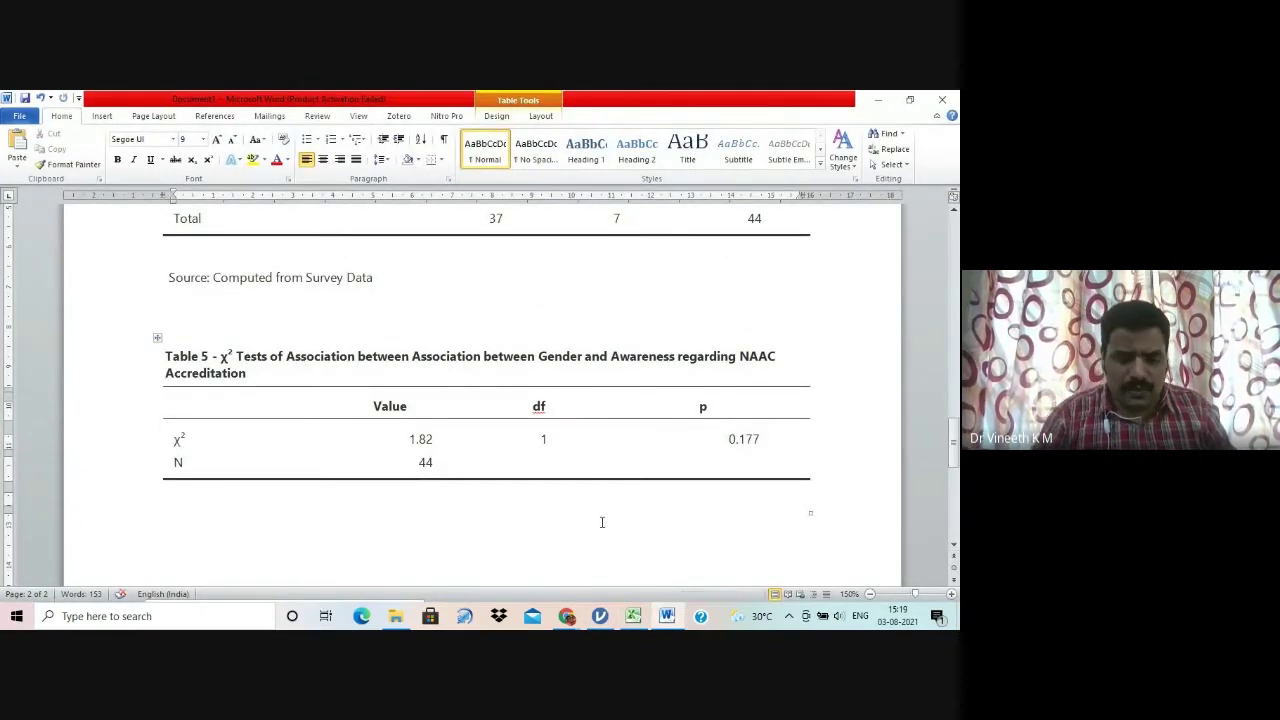
text(Source: Compu)
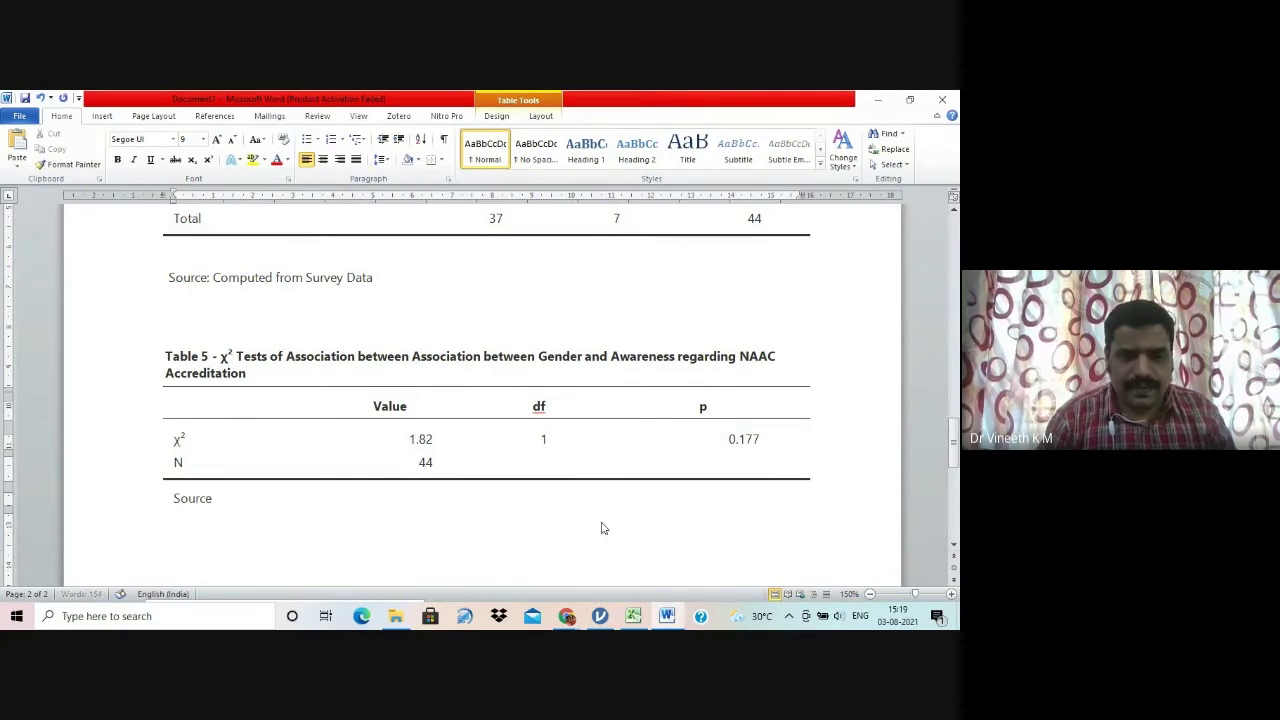
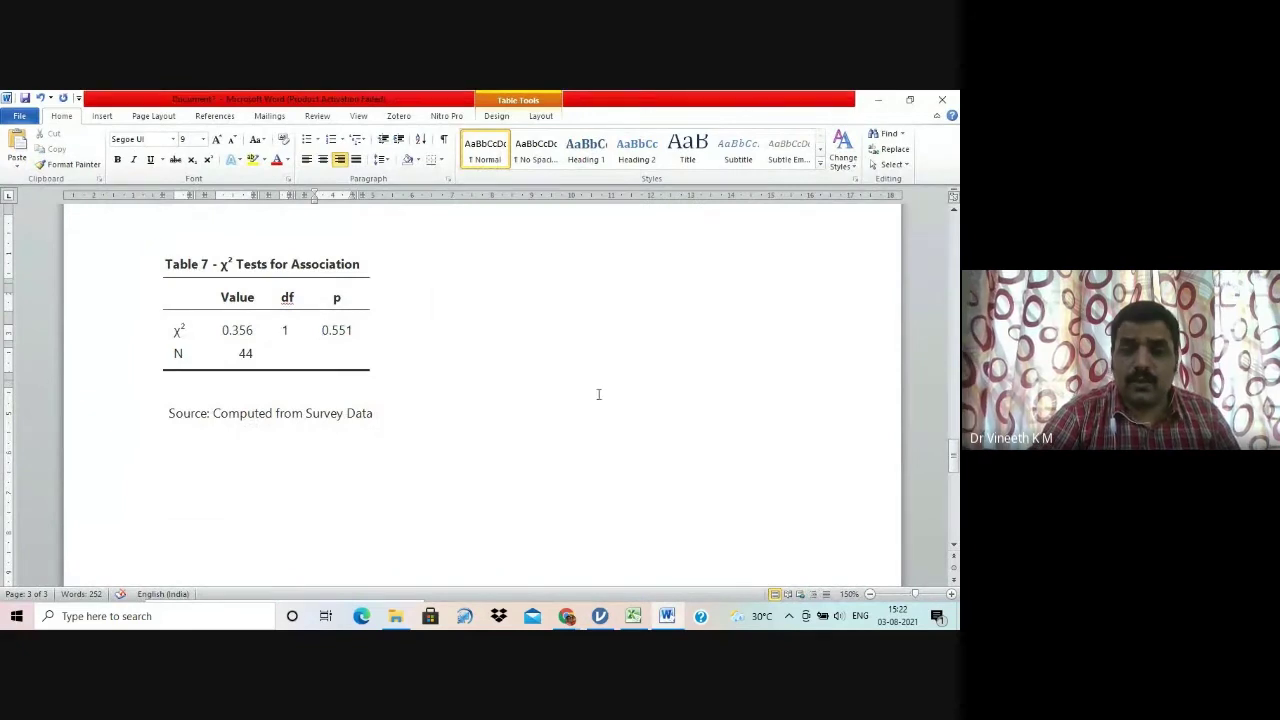
Step: Remove the leading space from the chi-square interpretation paragraph about gender and awareness
key(Up)
key(Up)
key(Up)
key(Up)
key(Up)
key(Up)
key(Up)
key(Up)
key(Up)
key(Up)
key(Up)
key(Up)
key(Up)
key(Up)
key(Up)
key(Up)
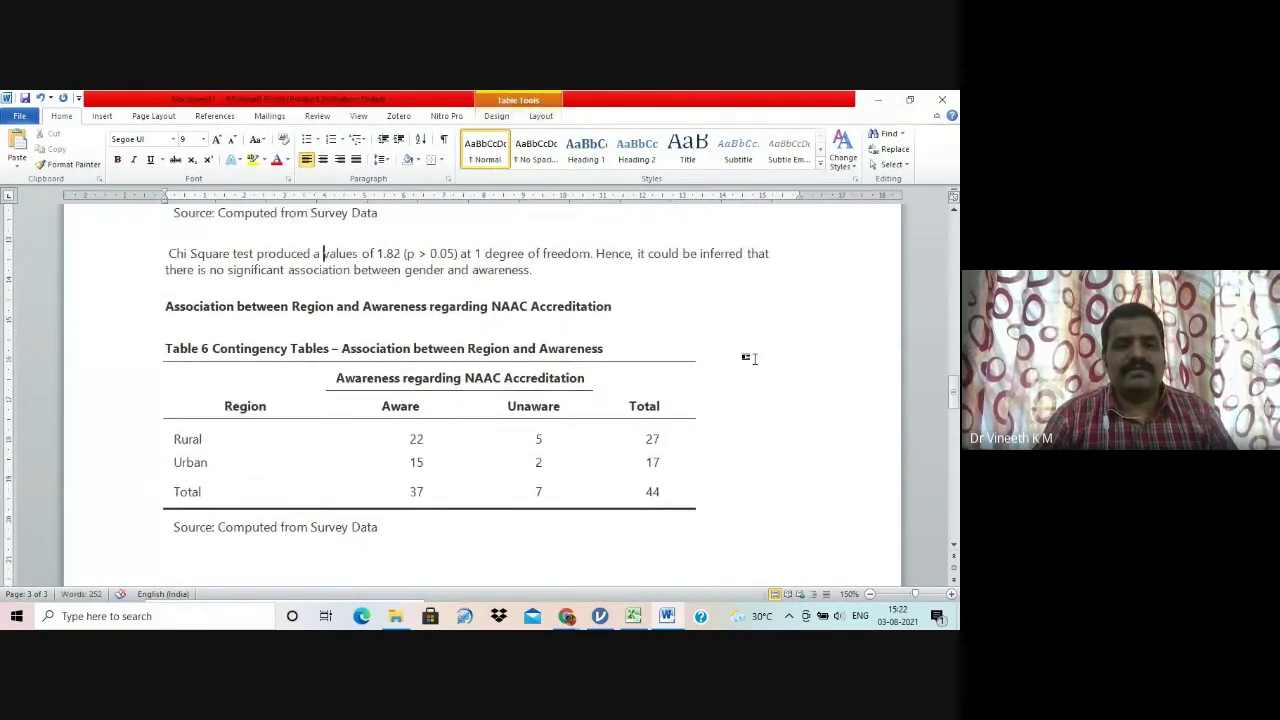
key(Home)
key(Delete)
Step: Duplicate the gender chi-square interpretation paragraph below the source note of Table 7, without an extra blank line
key(shift+Down)
key(shift+Down)
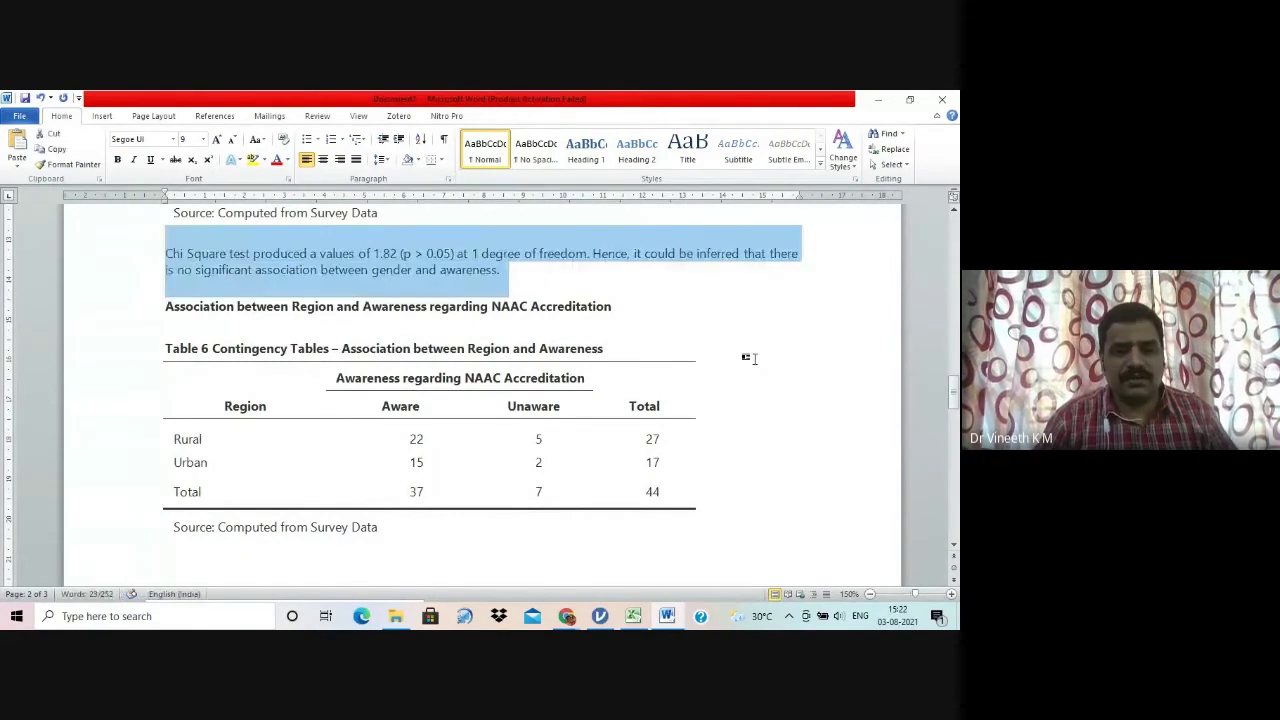
key(ctrl+v)
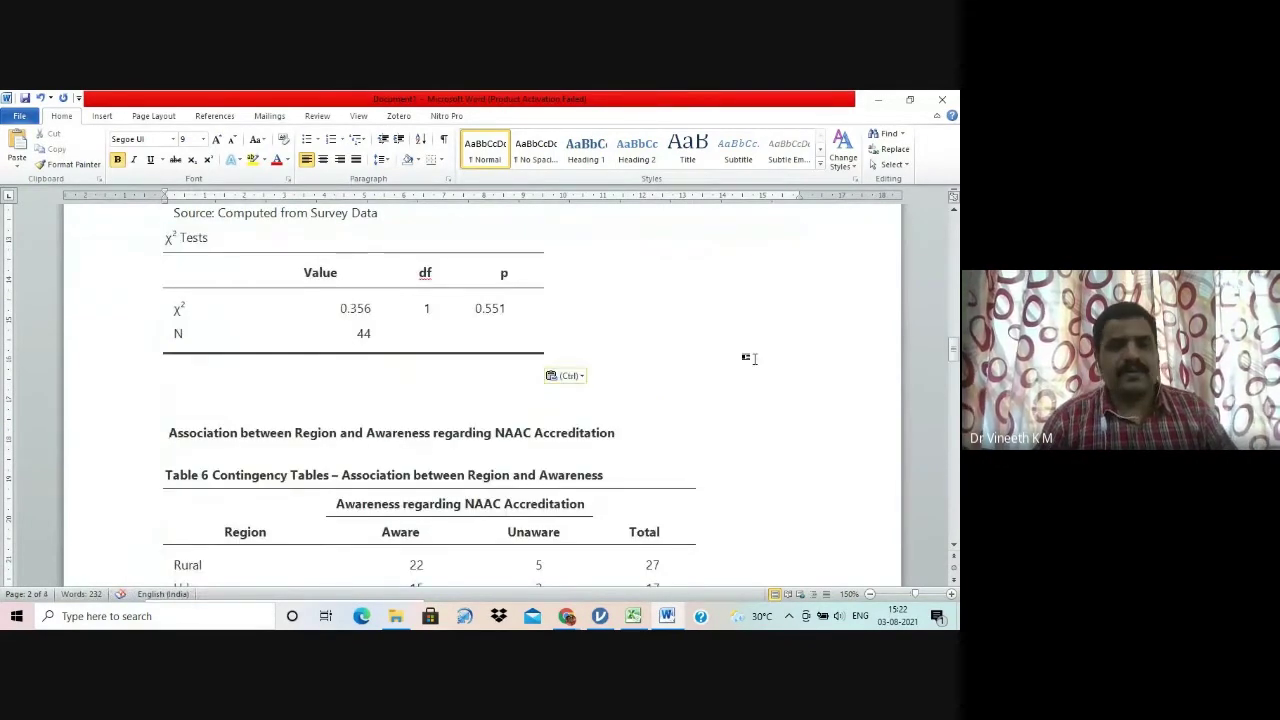
key(ctrl+z)
key(ctrl+End)
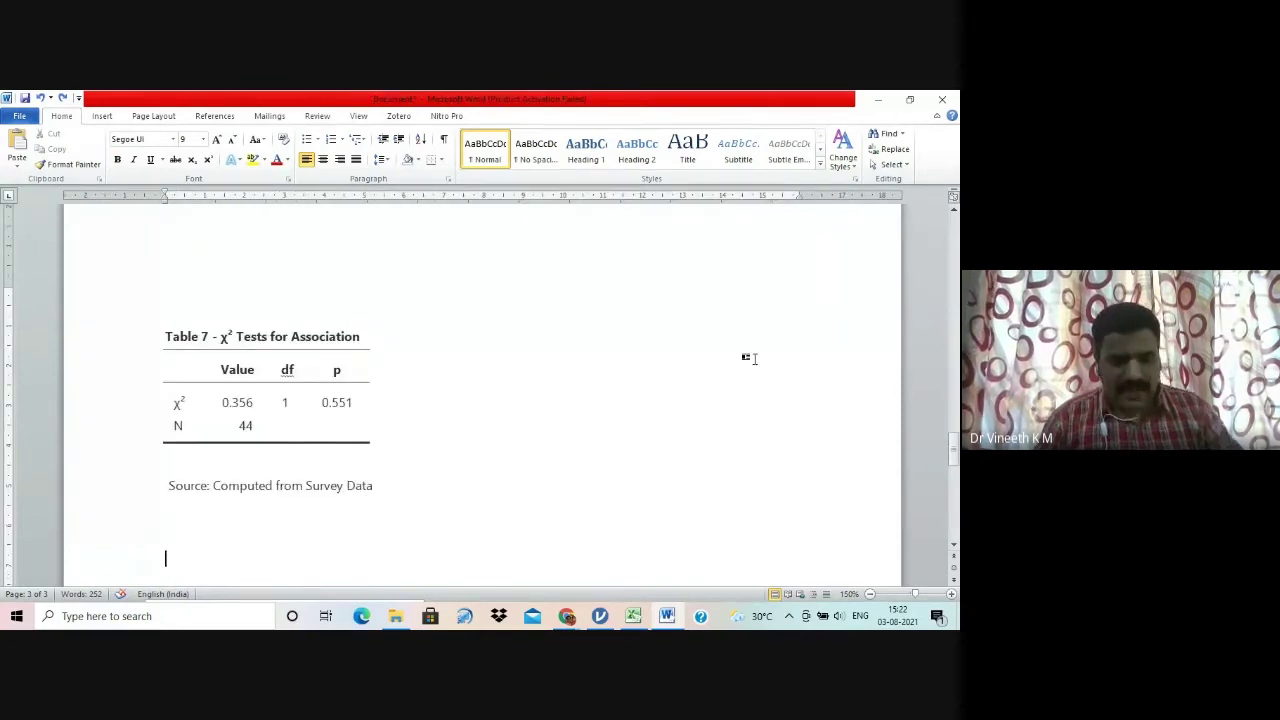
text(Chi Square test produced a values of 1.82 (p > 0.05) at 1 degree of freedom. Hence, it could be inferred that there is no significant association between gender and awareness.)
key(Up)
key(Up)
key(Delete)
Step: Set the chi-square value in the interpretation paragraph below Table 7 to 0.356
key(Right)
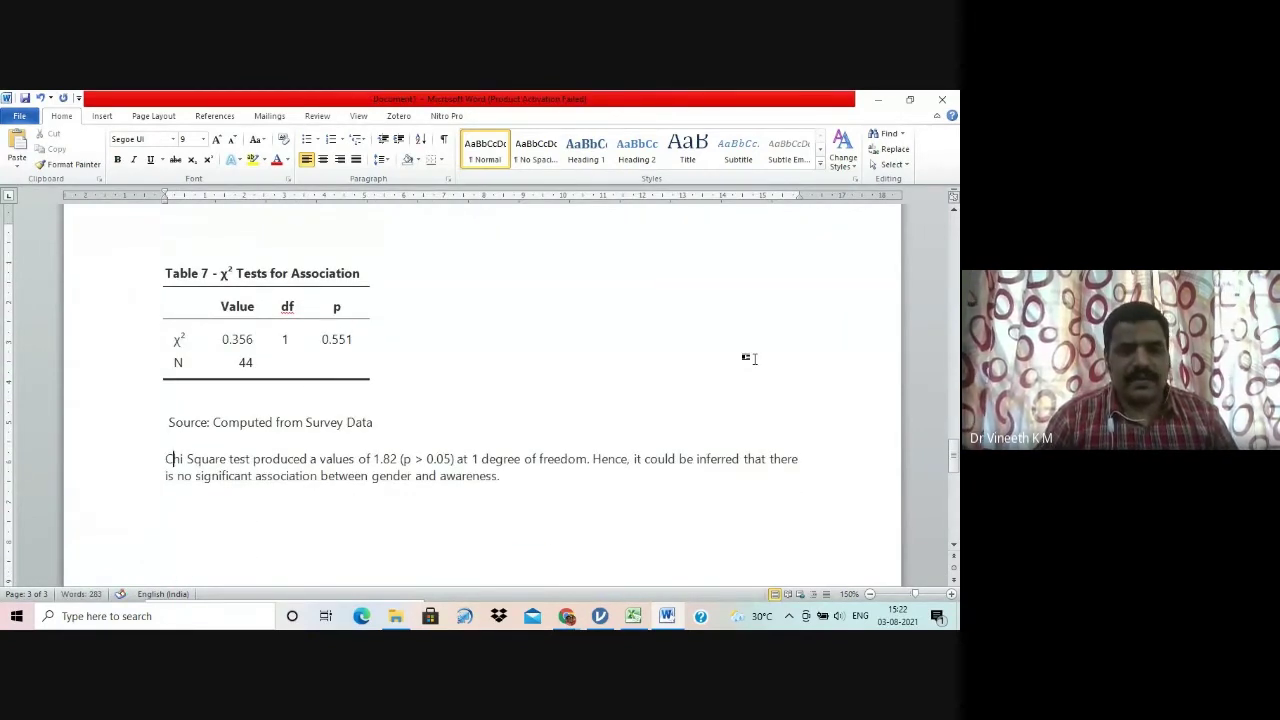
key(Right)
key(Right)
key(Right)
key(Right)
key(Right)
key(Right)
key(Right)
key(Right)
key(Right)
key(Right)
key(Right)
key(Right)
key(Right)
key(Right)
key(Right)
key(Right)
key(Right)
key(Right)
key(Right)
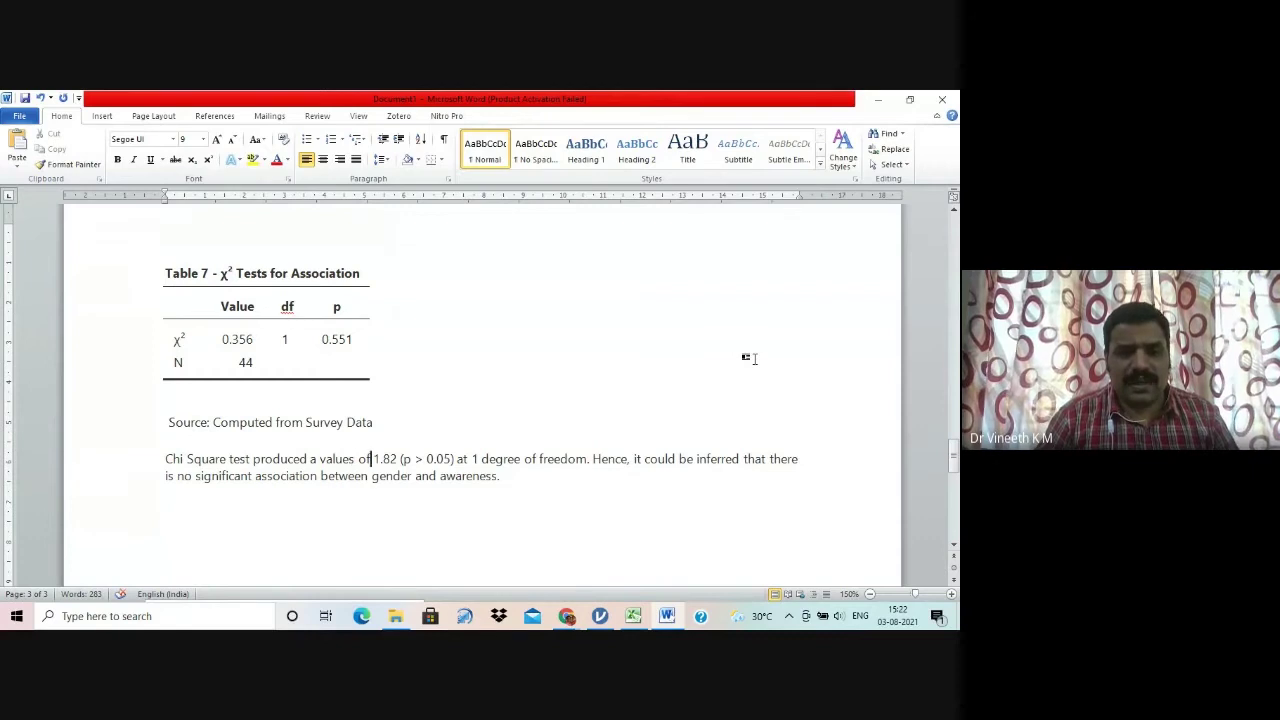
key(Delete)
key(Delete)
key(Delete)
key(Delete)
key(Delete)
text(0.)
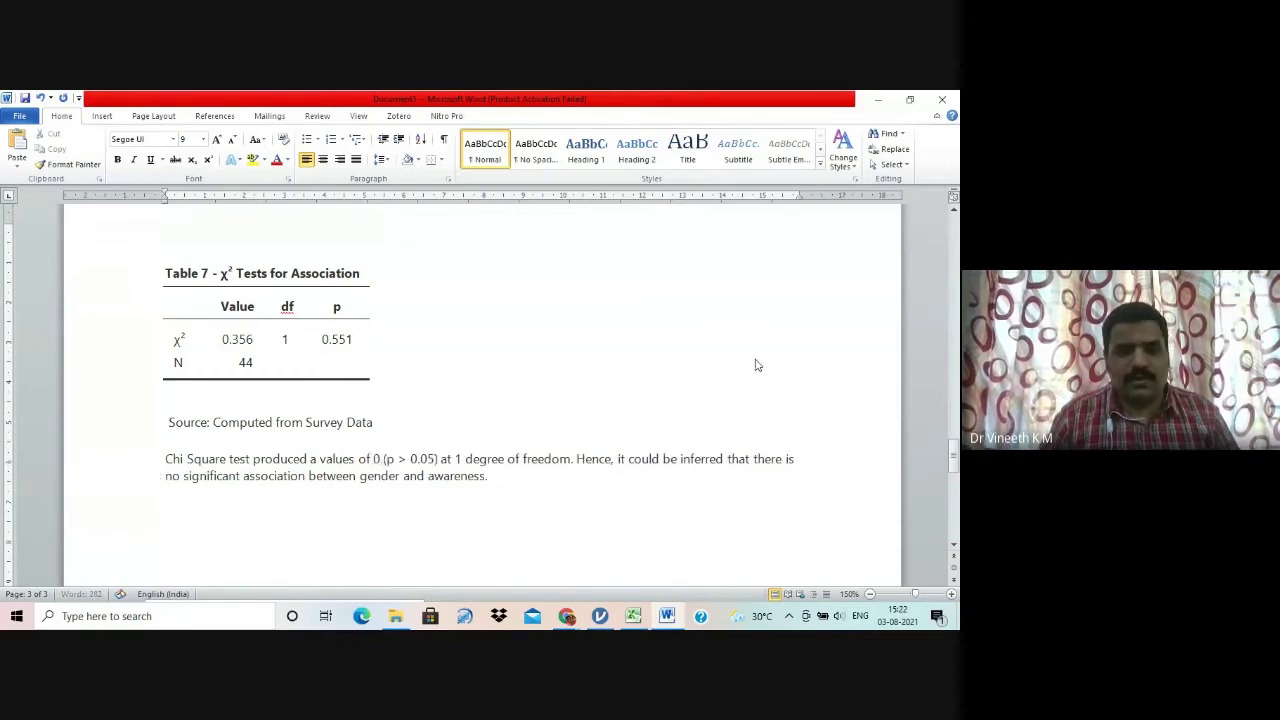
text(356)
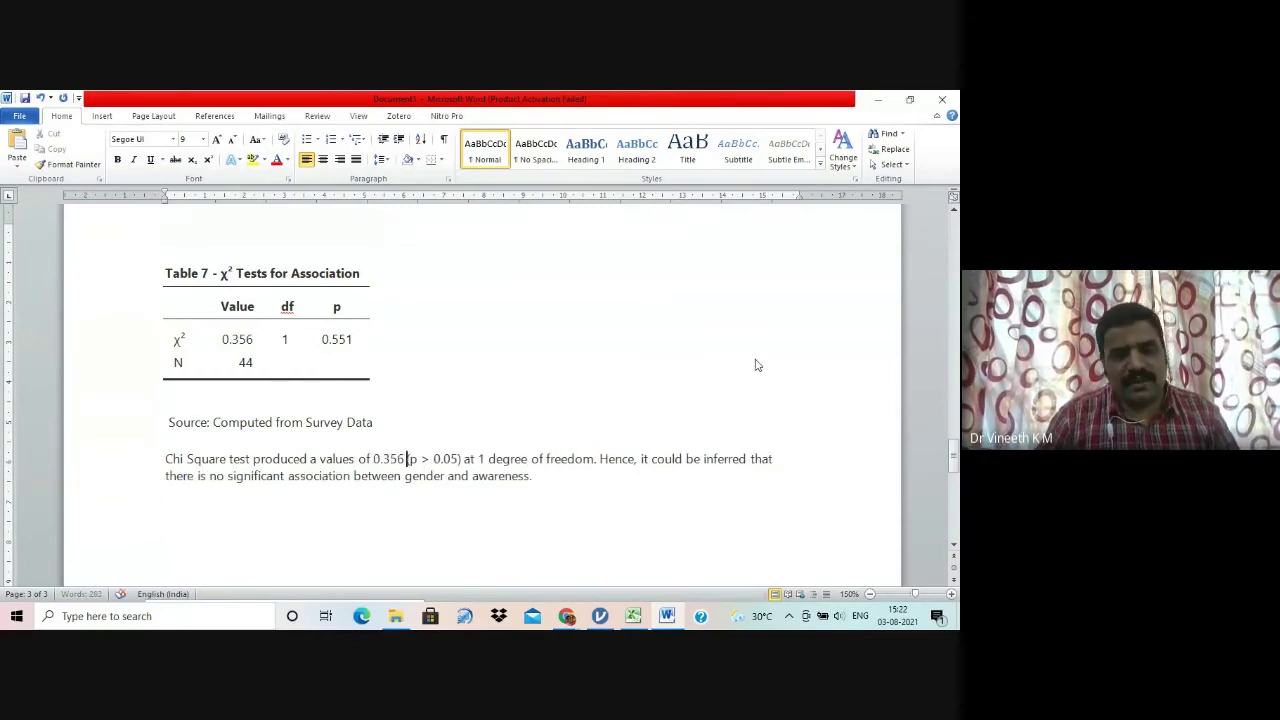
Step: Replace "gender" with "region" in the closing sentence of the interpretation below Table 7
key(Right)
key(Right)
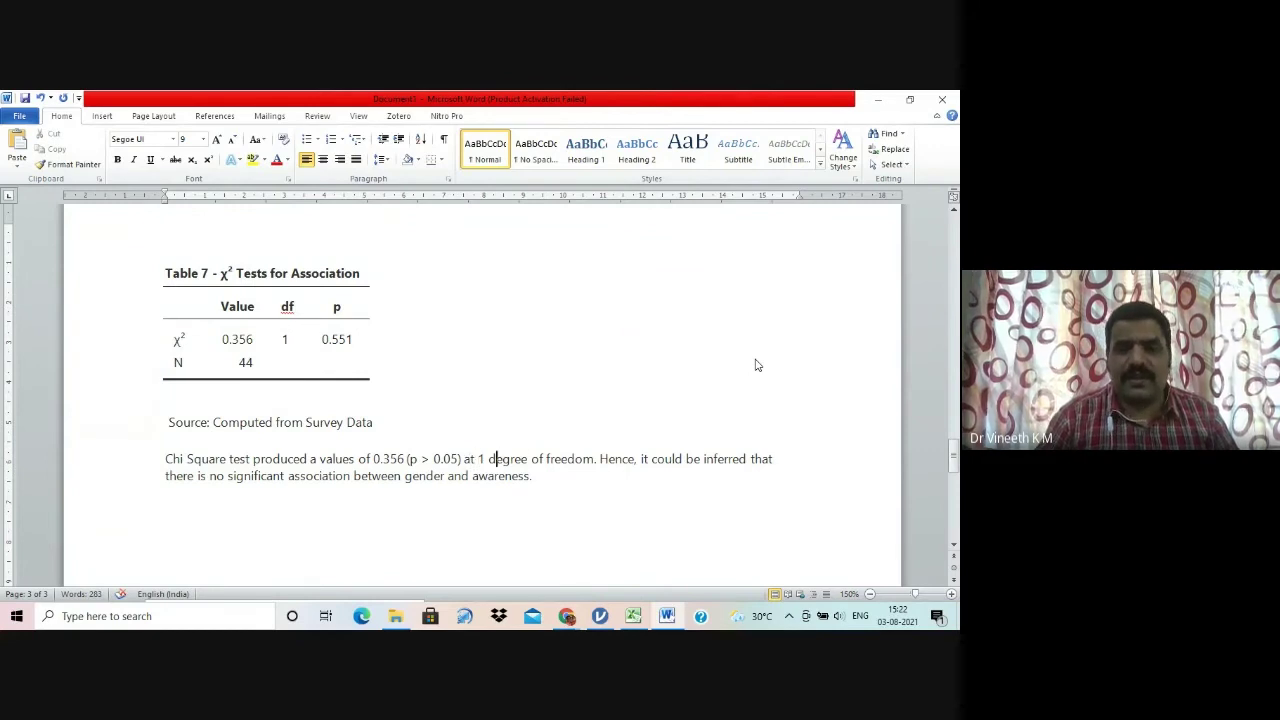
key(Right)
key(Right)
key(Right)
key(Right)
key(Right)
key(Right)
key(Right)
key(Right)
key(Right)
key(Right)
key(Right)
key(Right)
key(Right)
key(Right)
key(Right)
key(Right)
key(Right)
key(Right)
key(Right)
key(Right)
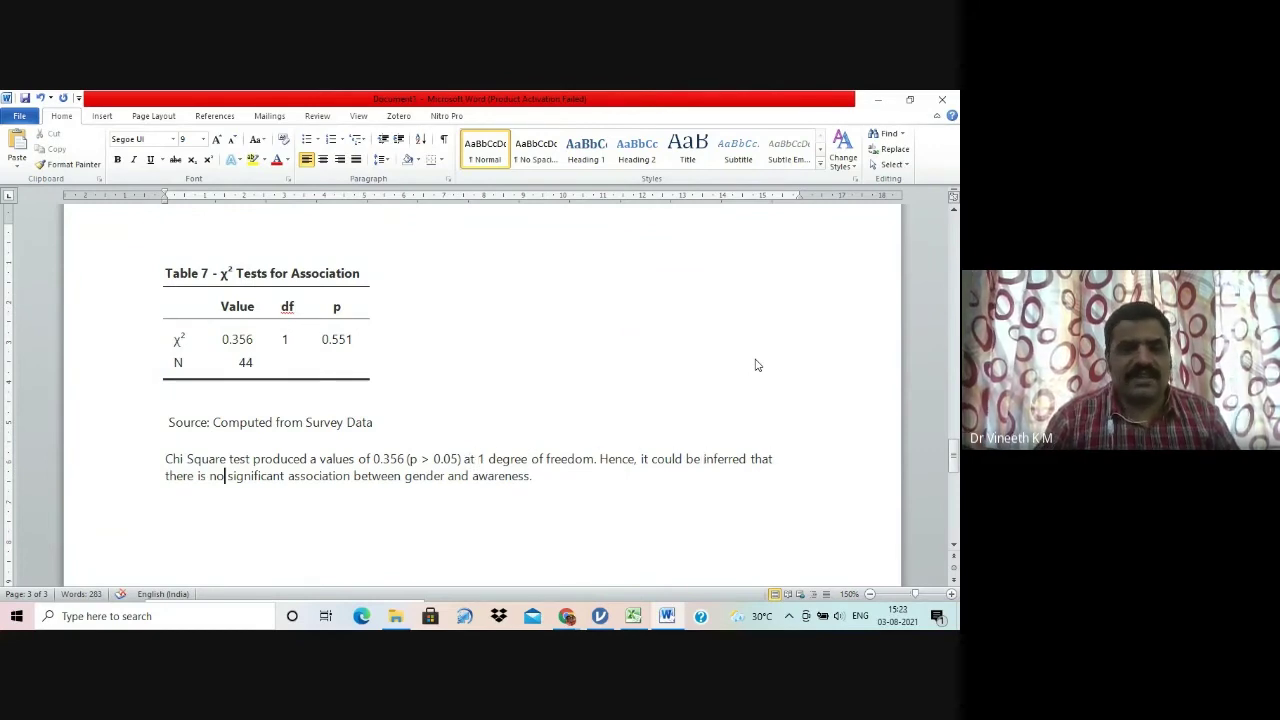
key(Right)
key(Right)
key(Right)
key(Right)
key(Right)
key(Right)
key(Right)
key(Right)
key(Right)
key(Right)
key(Right)
key(Right)
key(Right)
key(Right)
key(Right)
key(Delete)
key(Delete)
key(Delete)
key(Delete)
key(Delete)
key(Delete)
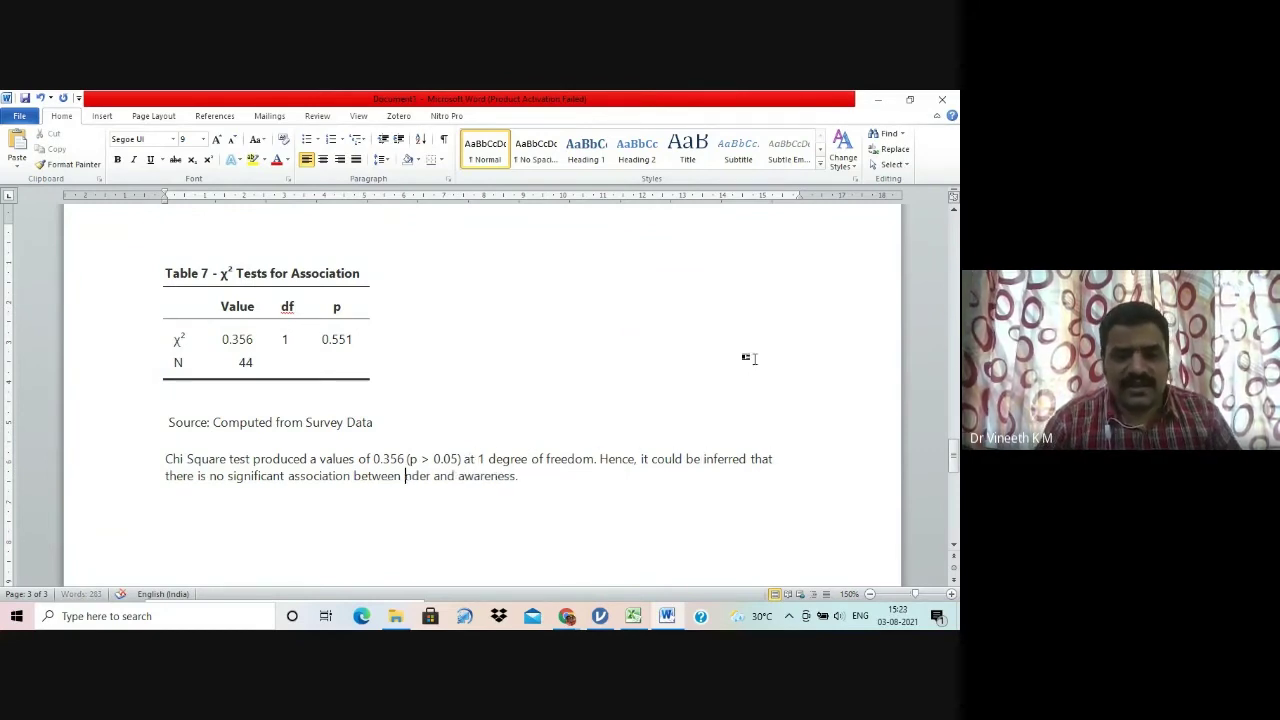
text(region)
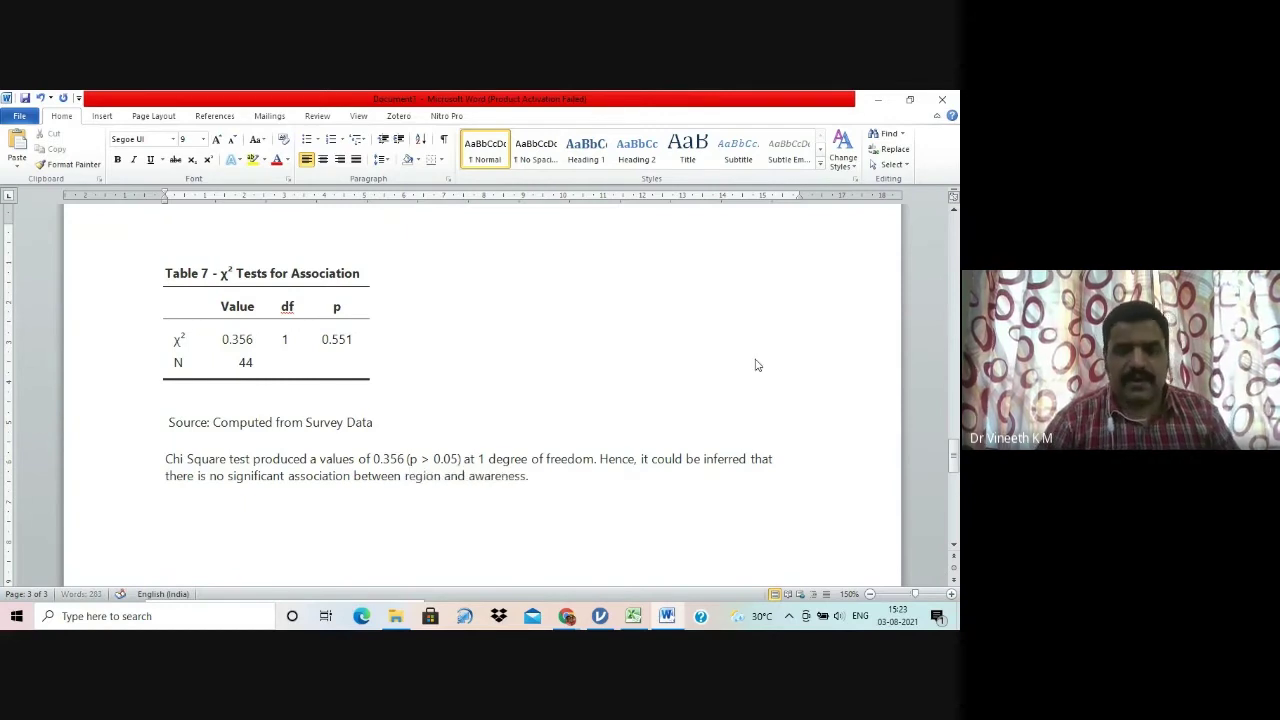
Step: Start a new paragraph after the Table 7 interpretation and switch to the Excel workbook with the decision rules
key(End)
key(Return)
key(Return)
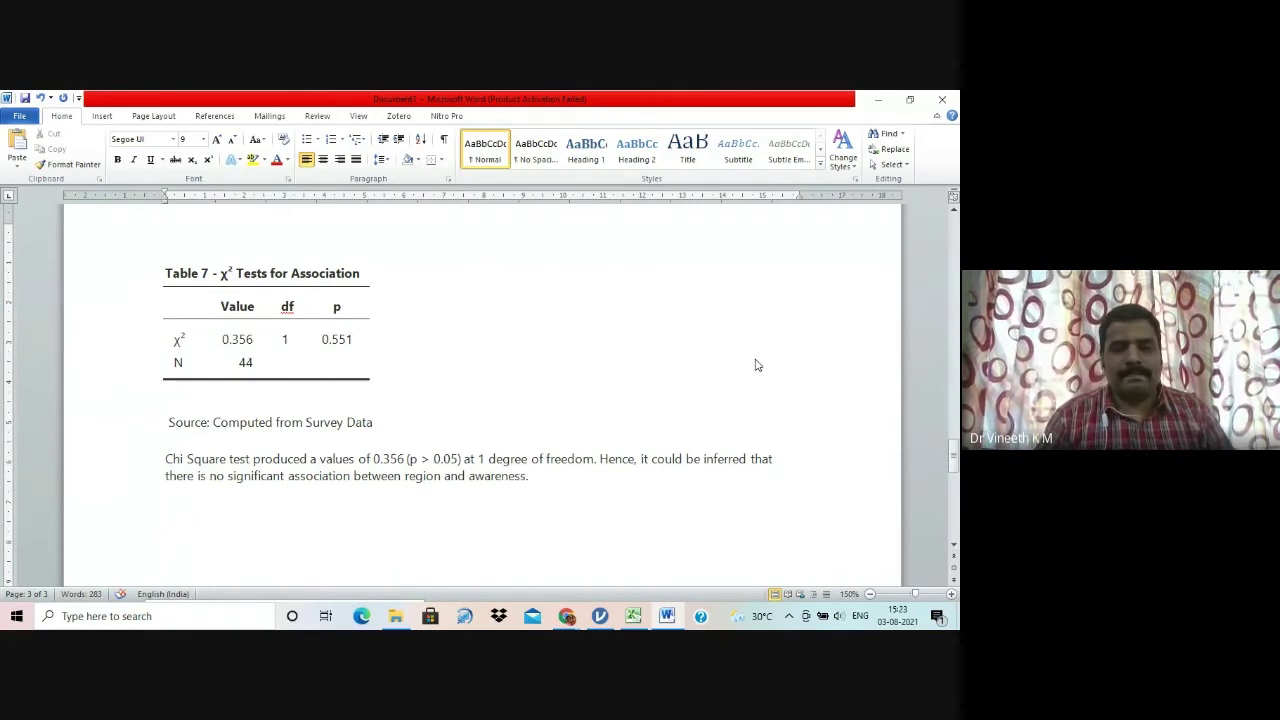
key(alt+Tab)
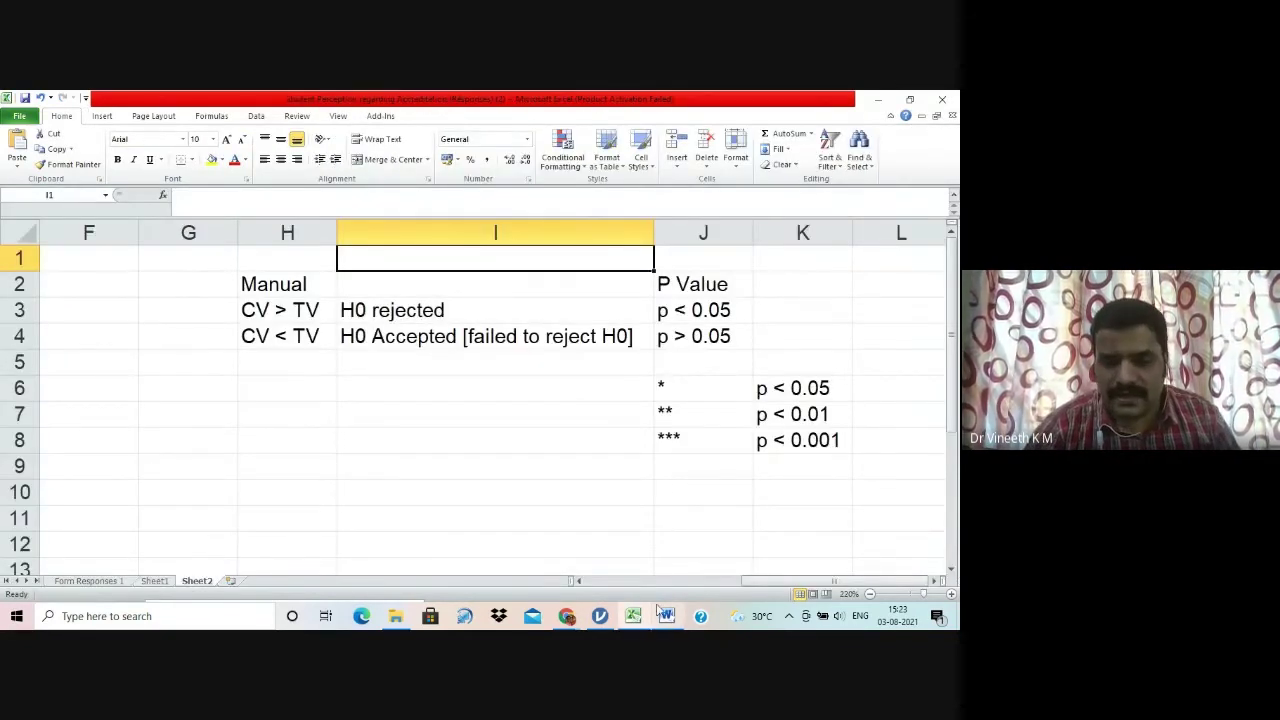
Step: Switch to jamovi and run a Descriptives analysis on the Perception variable
click(600, 616)
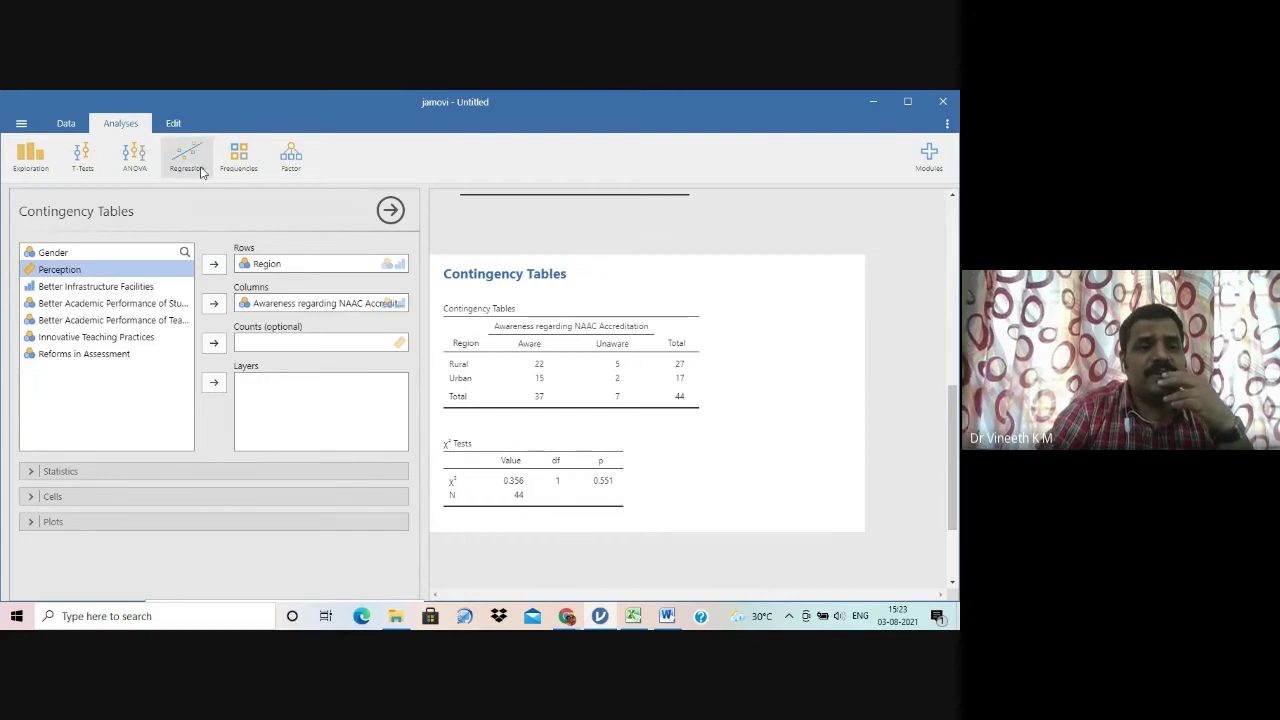
click(66, 123)
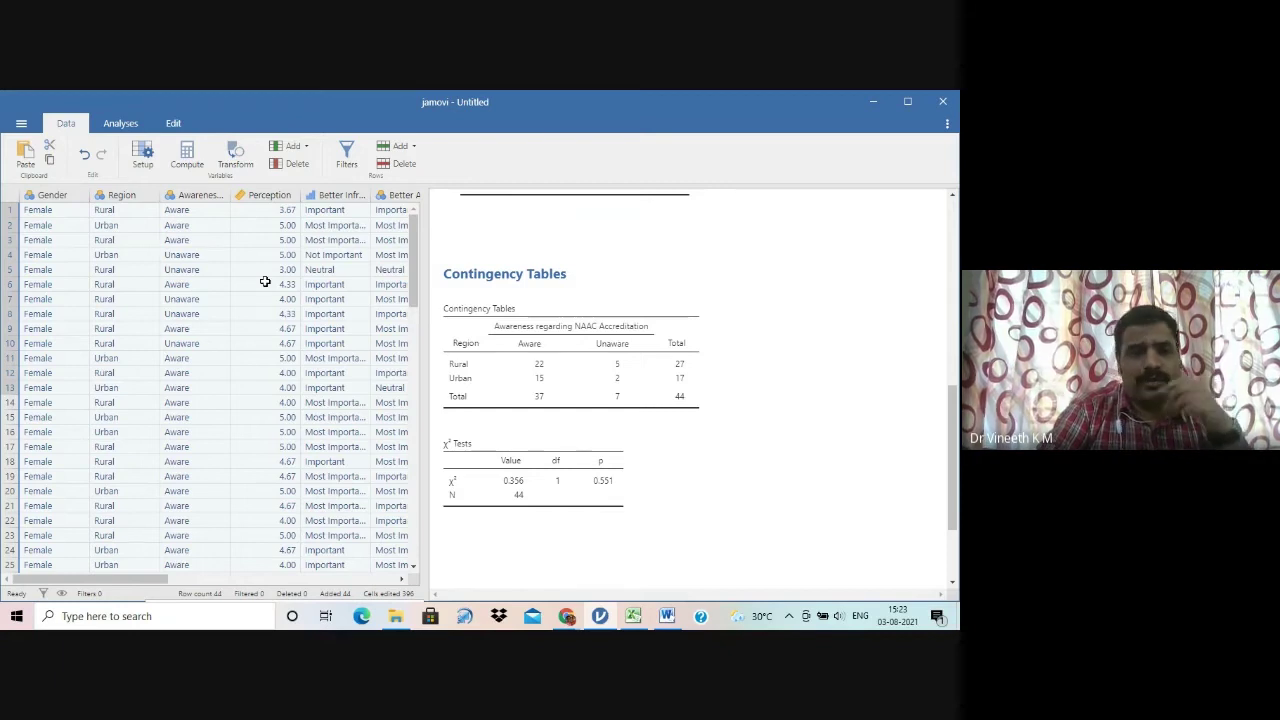
click(118, 125)
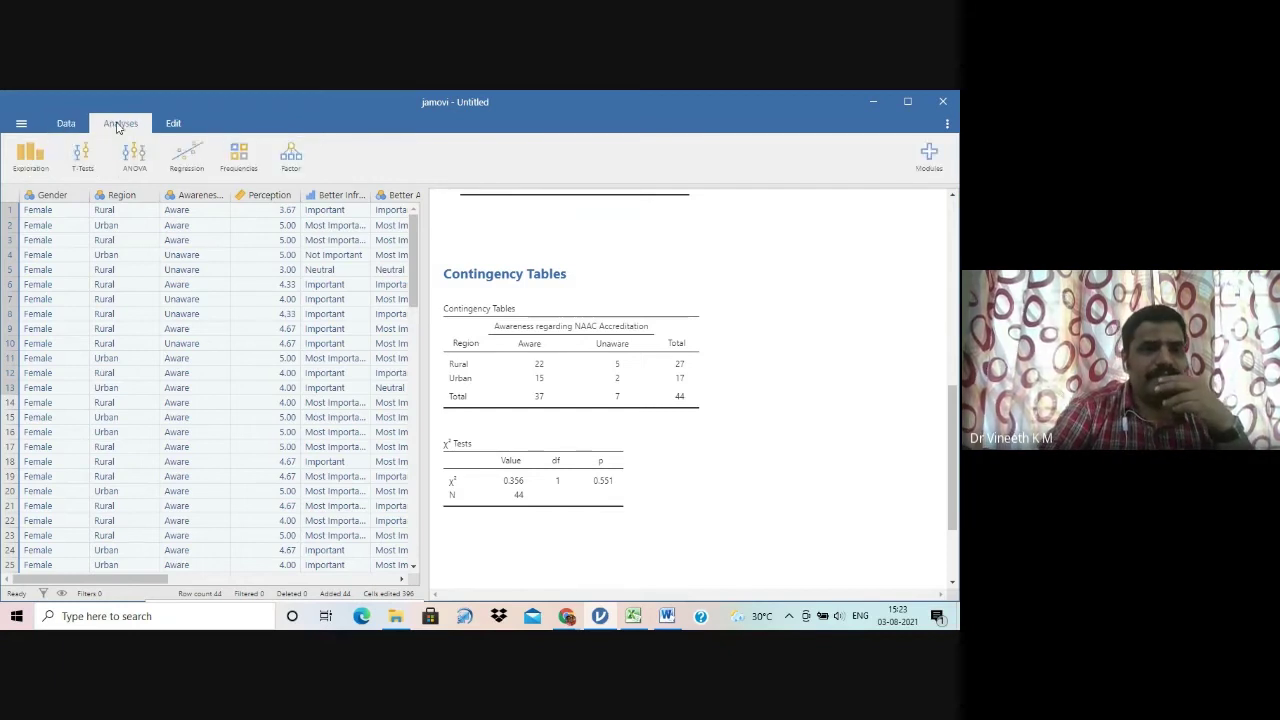
click(30, 155)
click(40, 195)
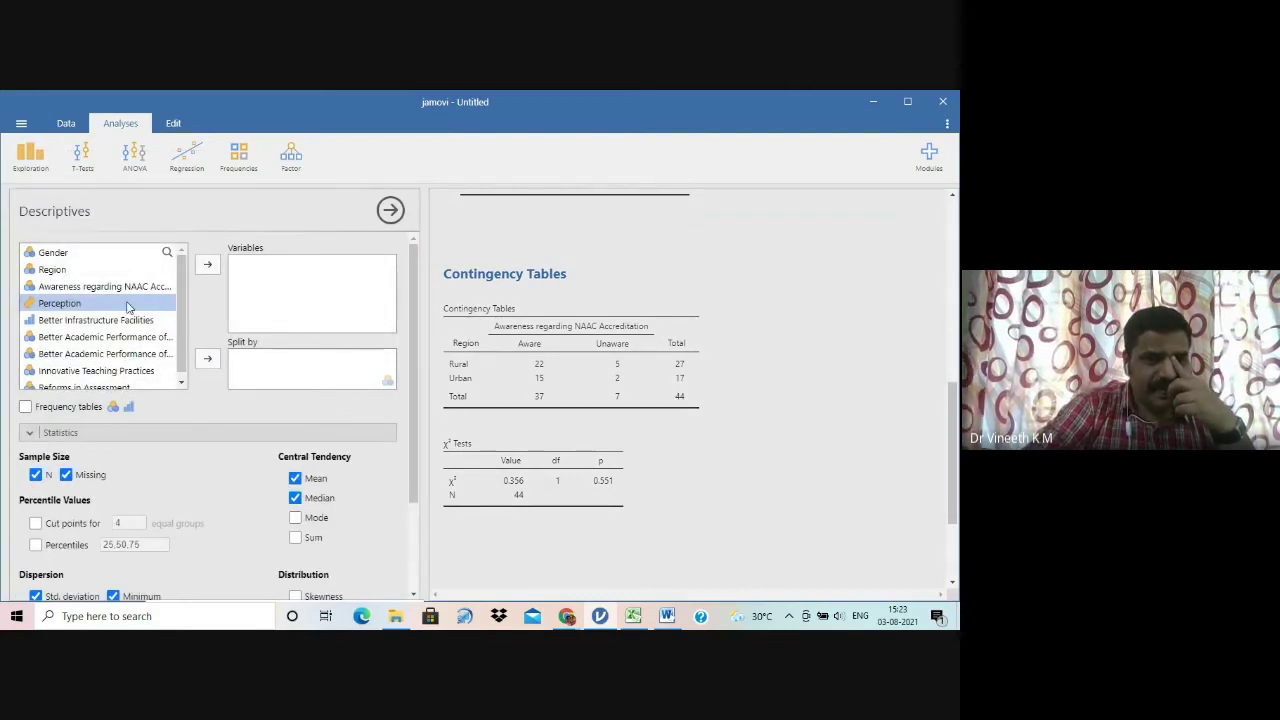
click(207, 264)
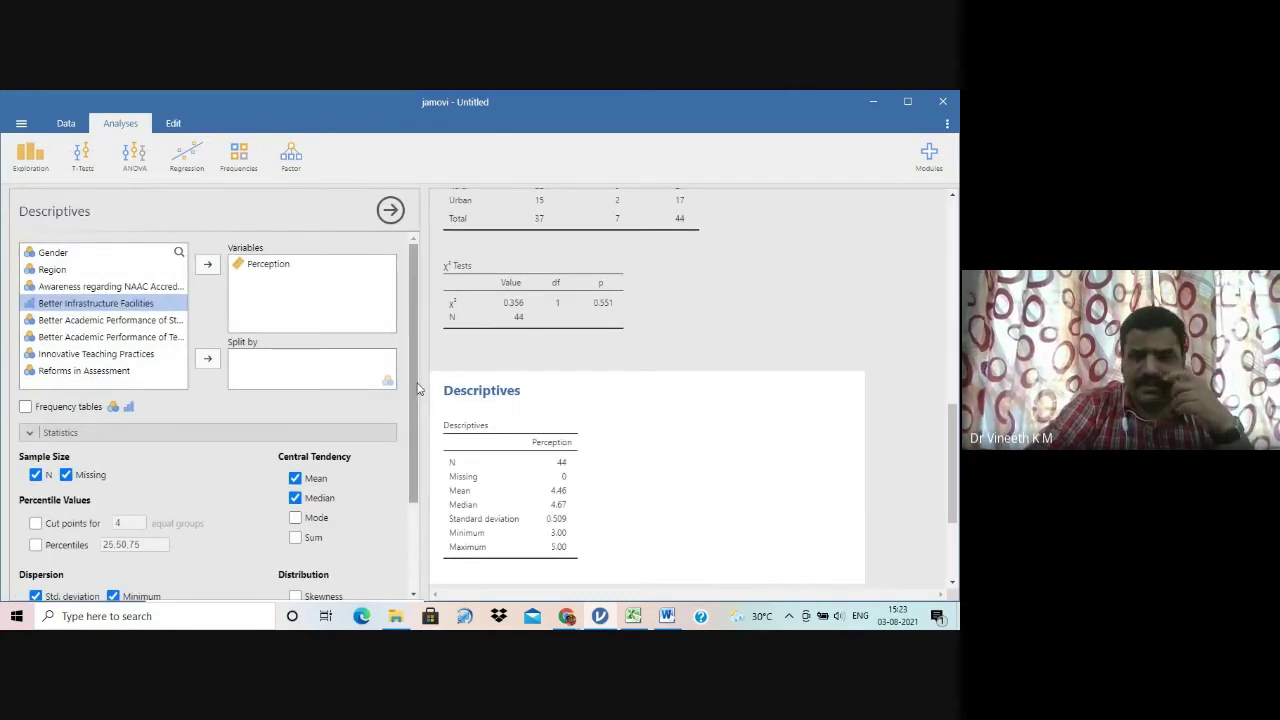
Step: Add skewness, kurtosis and the Shapiro-Wilk normality test to the Perception descriptives
drag(416, 390, 416, 484)
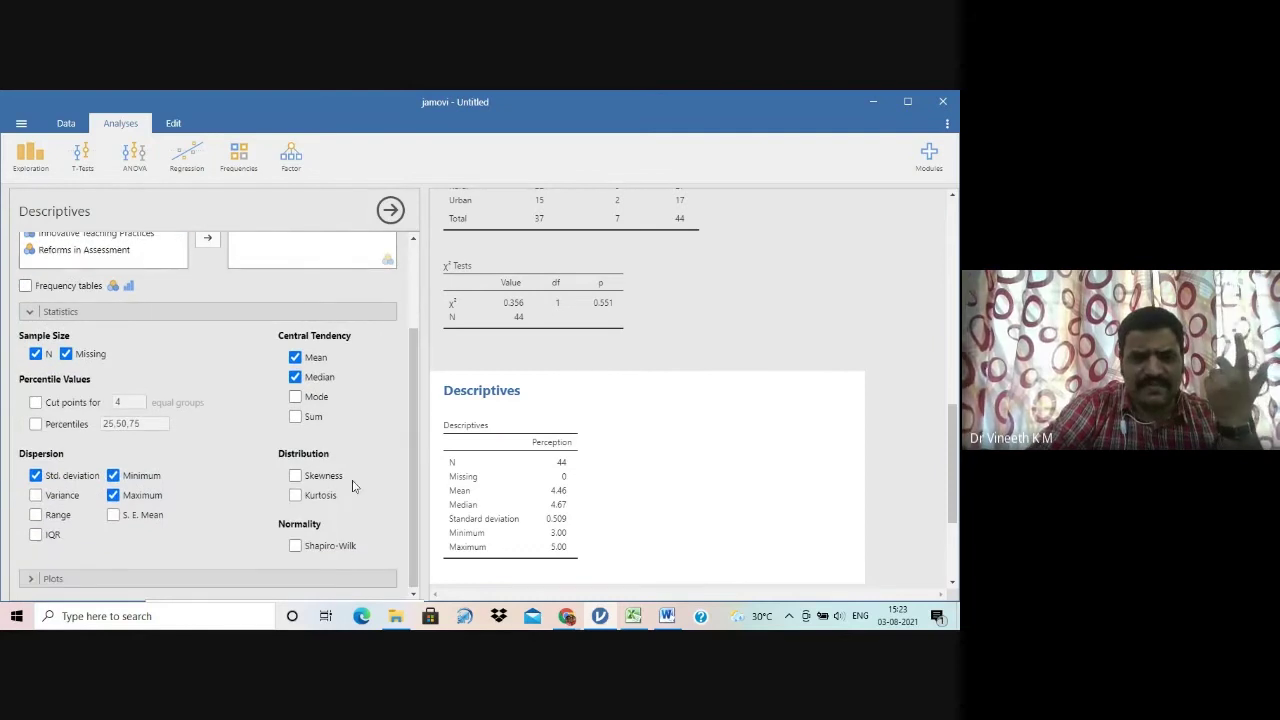
click(295, 476)
click(296, 497)
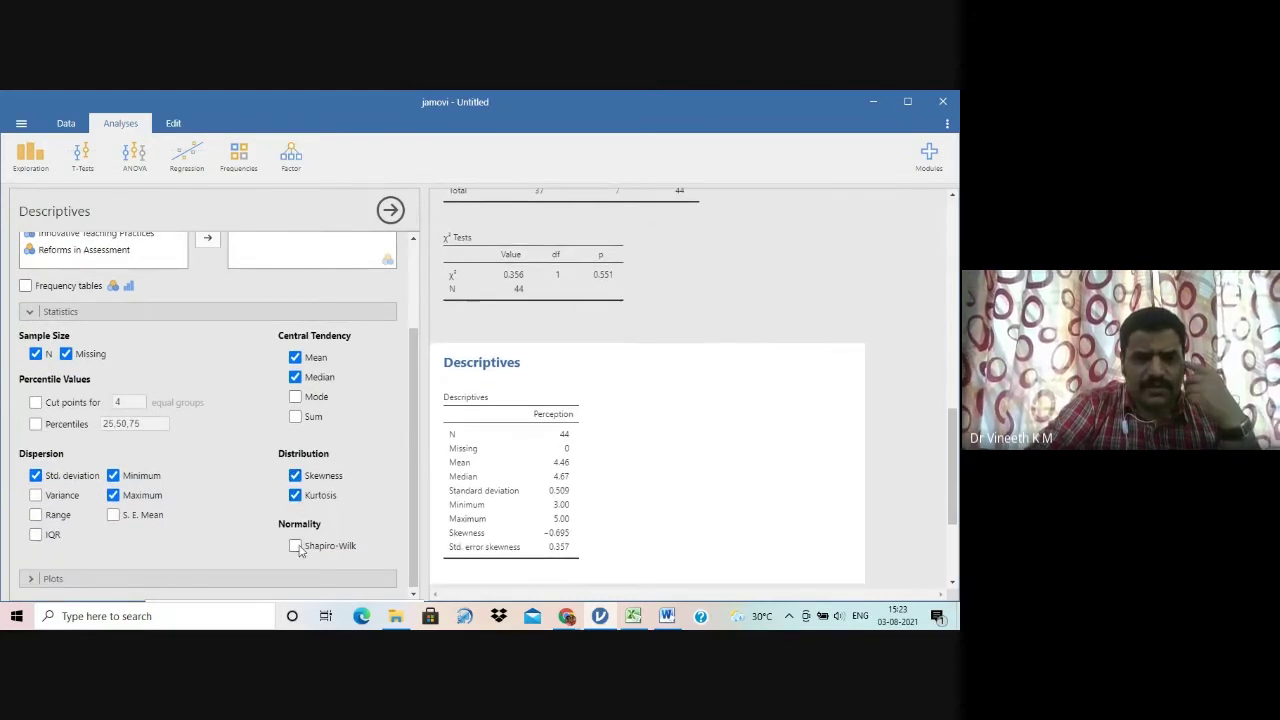
click(295, 546)
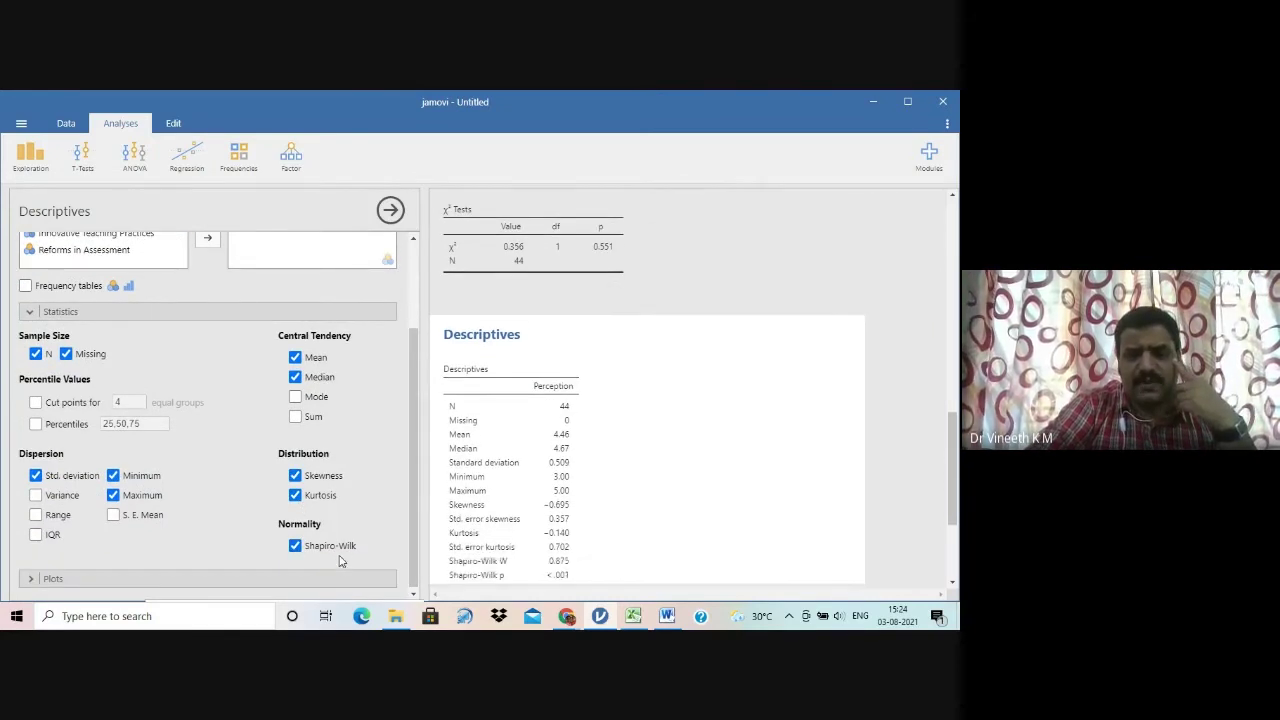
drag(410, 523, 410, 558)
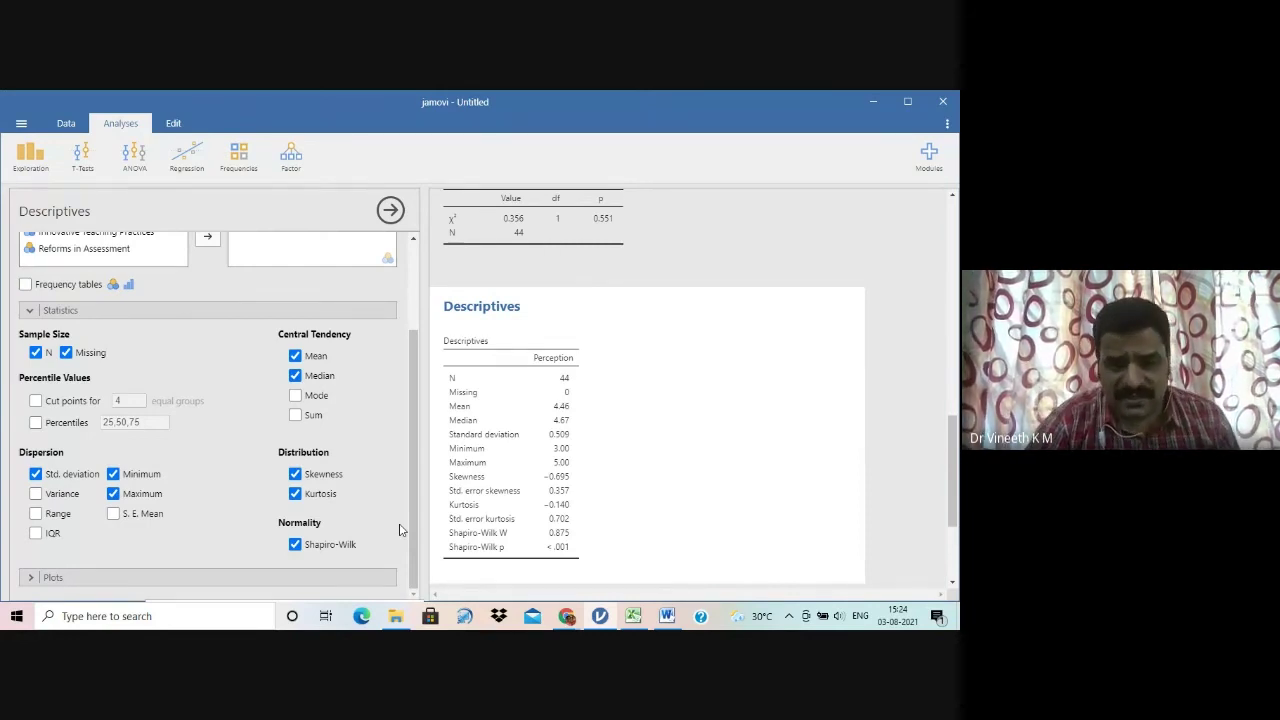
Step: Copy the Descriptives table from jamovi into the Word document below the Table 7 interpretation
right_click(490, 466)
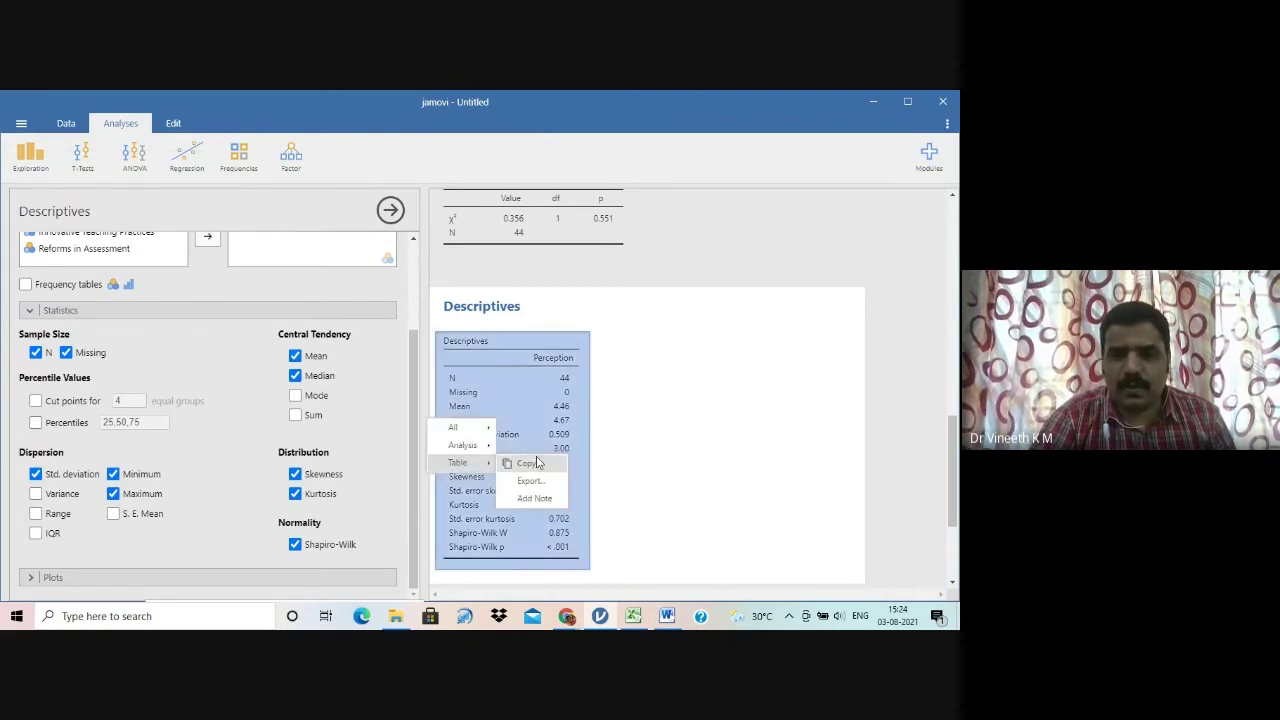
click(520, 461)
key(alt+Tab)
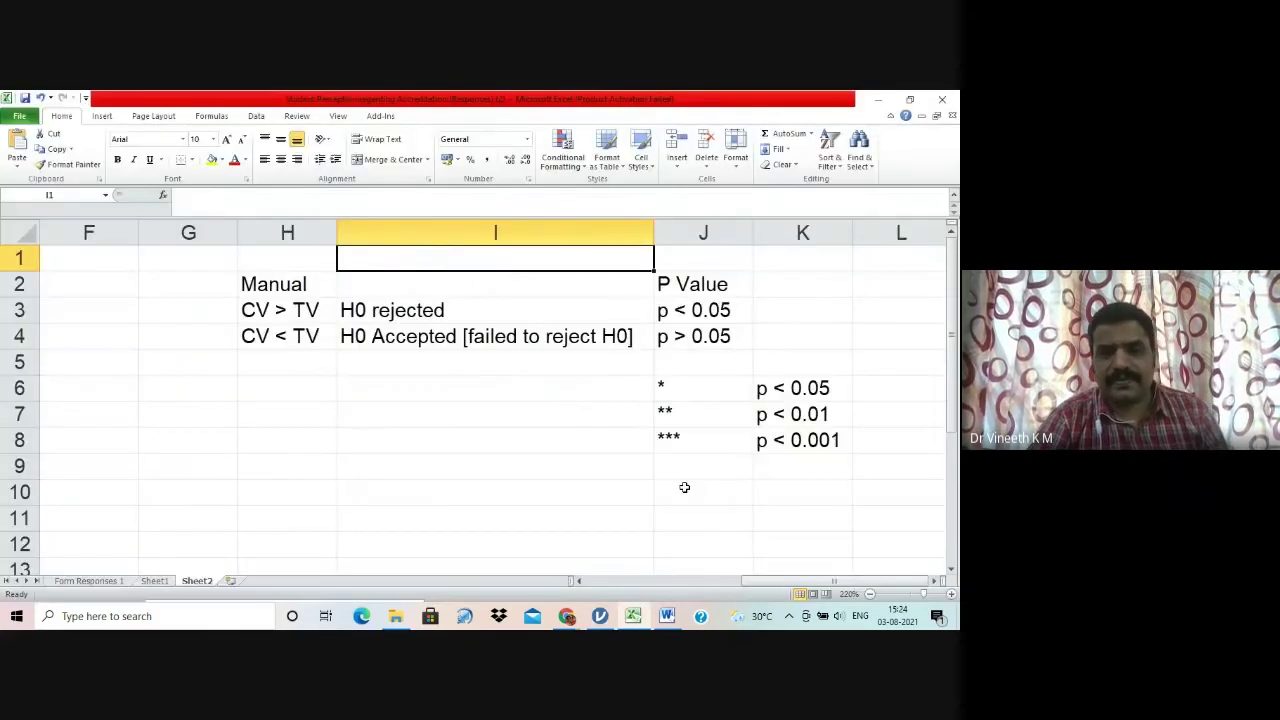
click(666, 616)
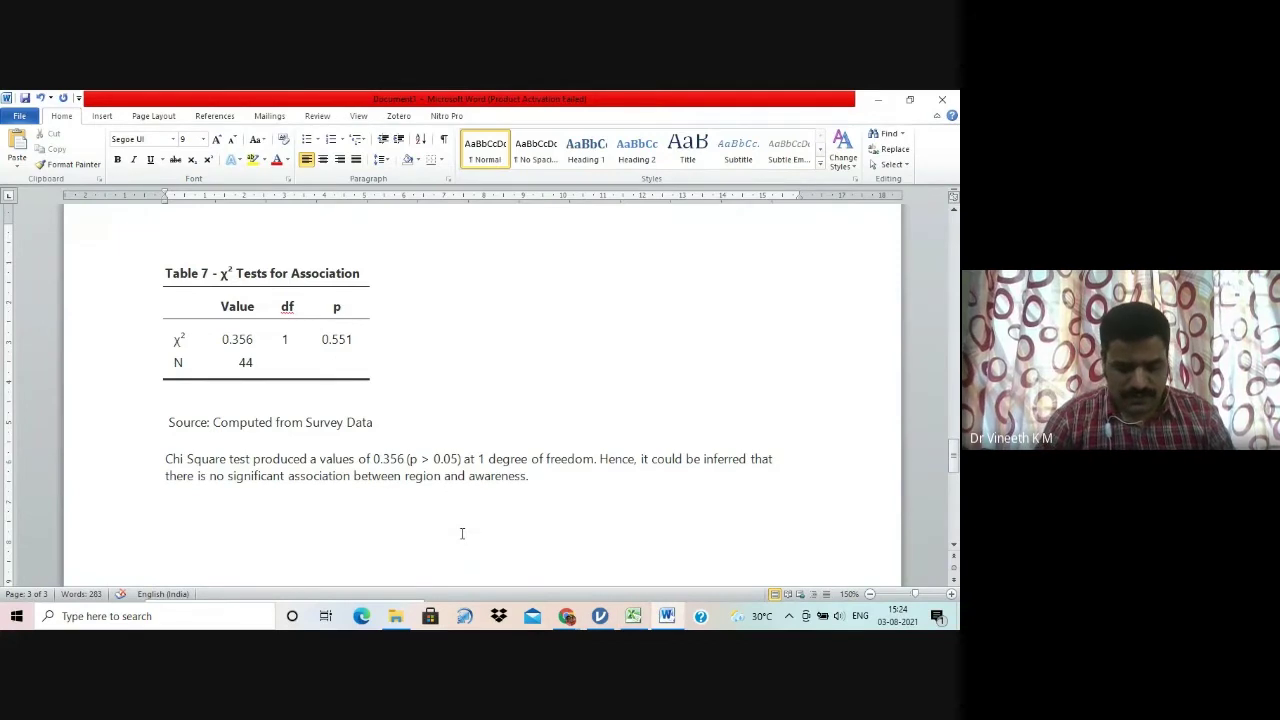
key(ctrl+v)
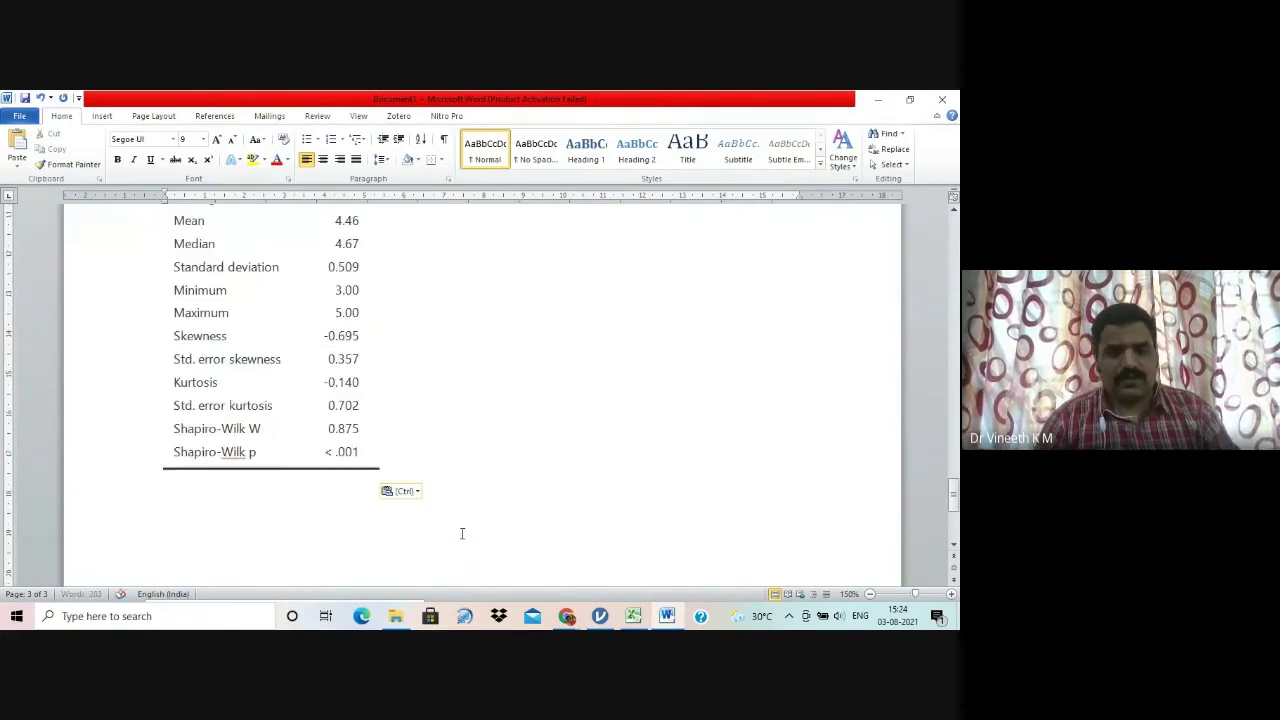
Step: Prefix the title of the pasted Descriptives table with "Table 8"
click(272, 252)
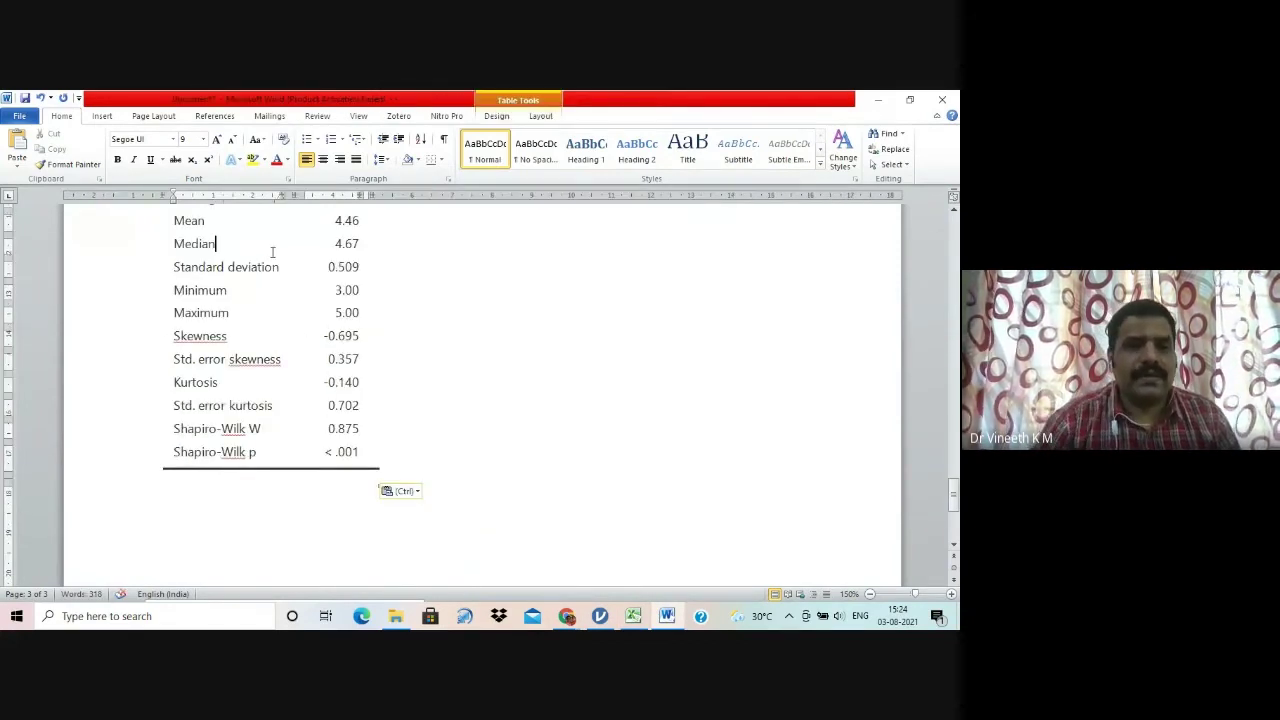
key(Up)
key(Up)
key(Up)
key(Up)
key(Up)
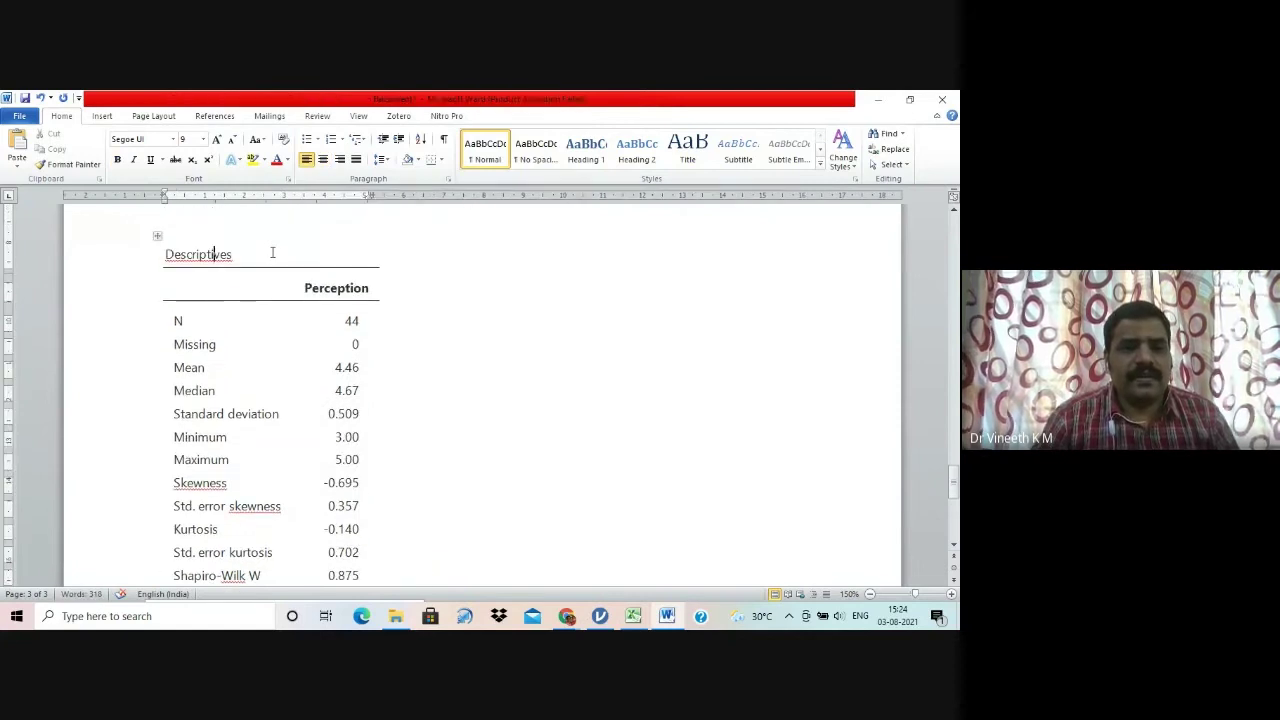
key(Up)
key(Up)
key(Up)
key(Up)
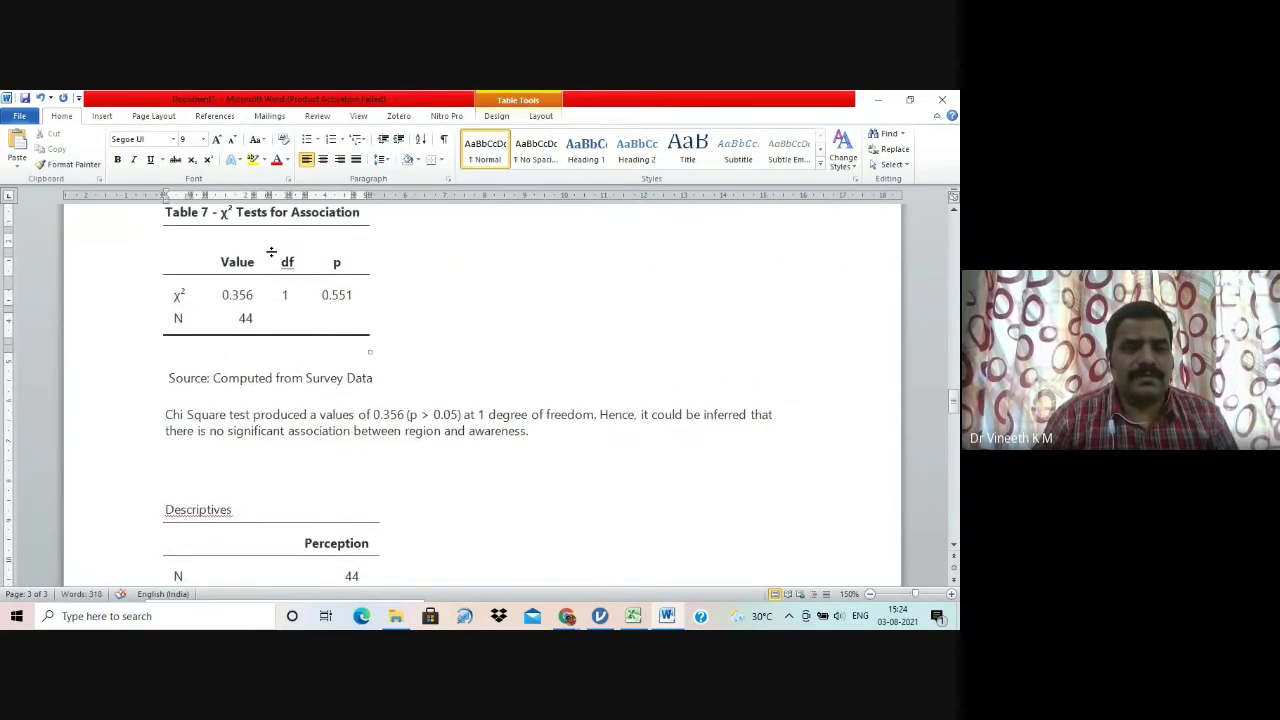
key(Up)
key(Down)
key(Down)
key(Down)
key(Down)
key(Down)
key(Down)
key(Down)
key(Down)
key(Down)
key(Down)
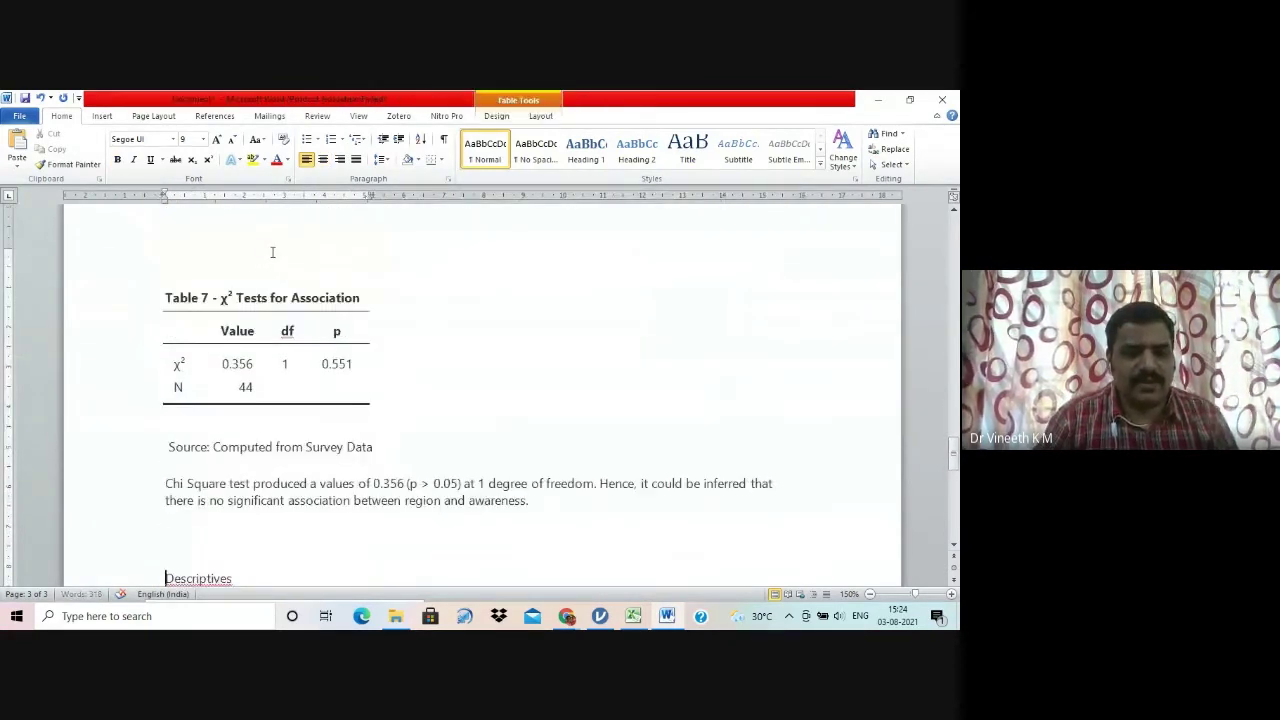
text(Table )
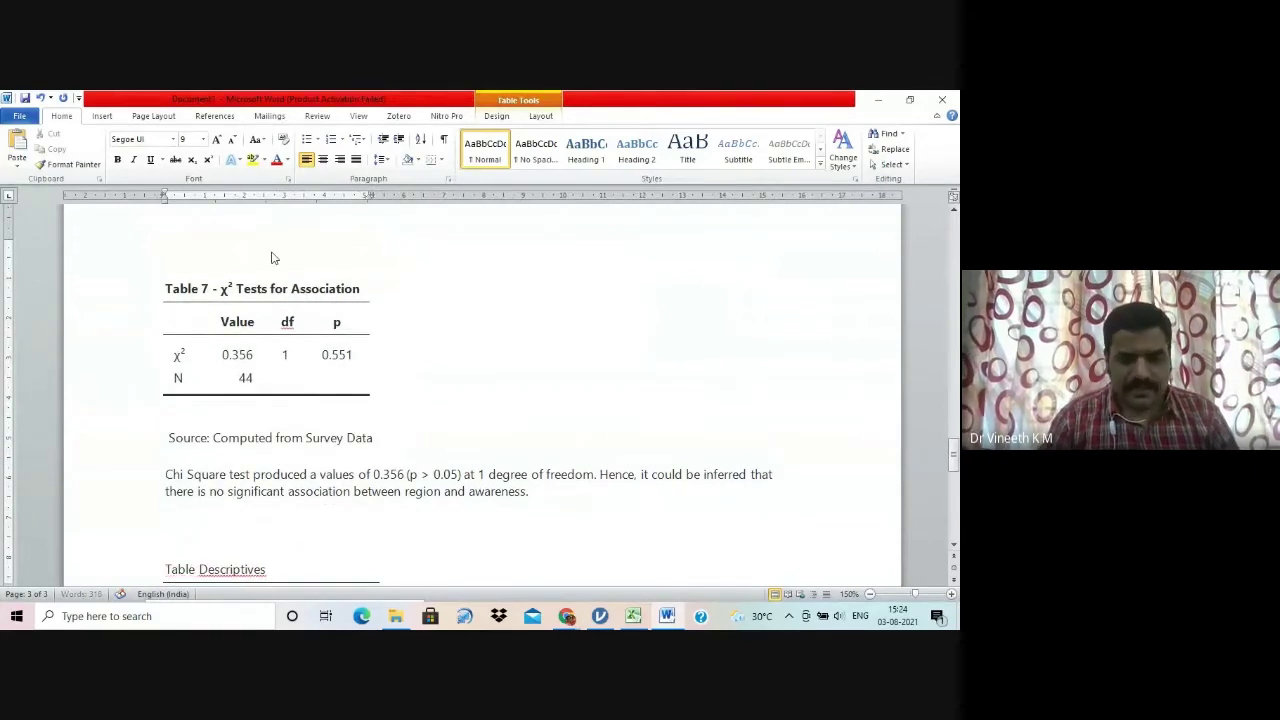
text(8)
Step: Change "Descriptives" in the Table 8 title to "Descriptive Statistics of Perception"
key(Right)
key(Right)
key(Right)
key(Right)
key(Right)
key(Right)
key(Right)
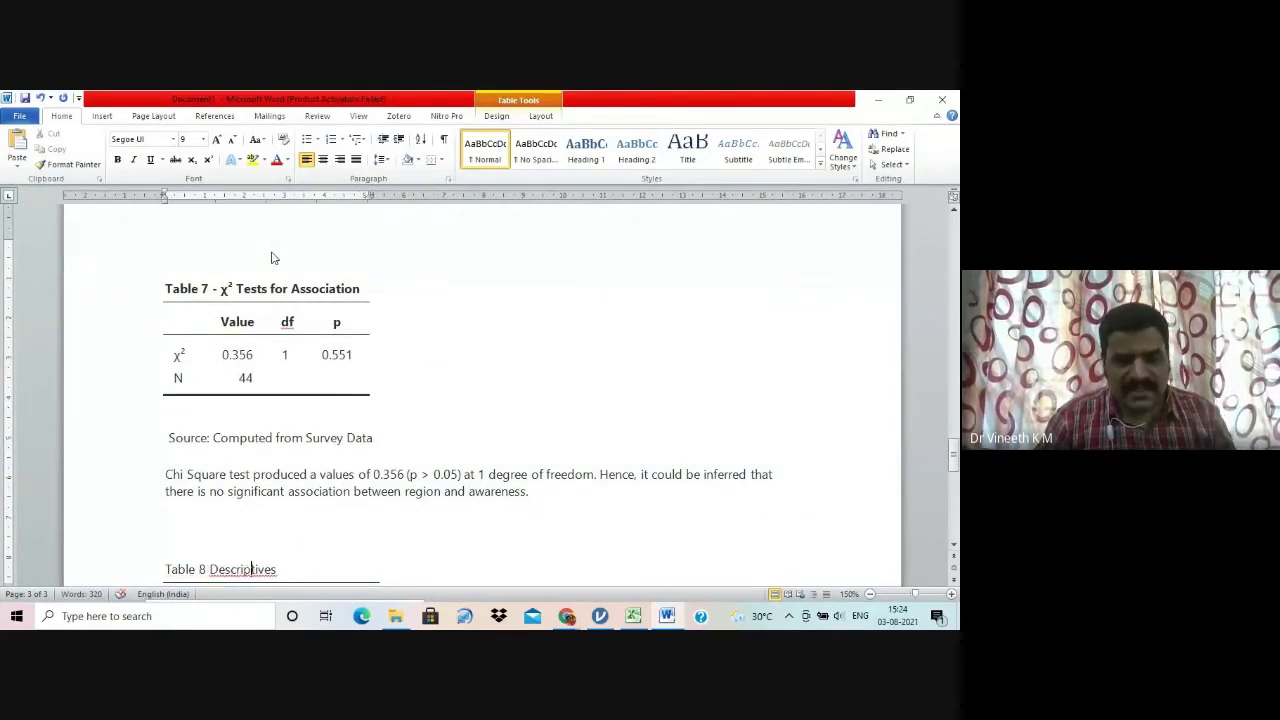
key(Right)
key(Right)
key(Right)
key(Right)
key(Right)
key(BackSpace)
text(Stati)
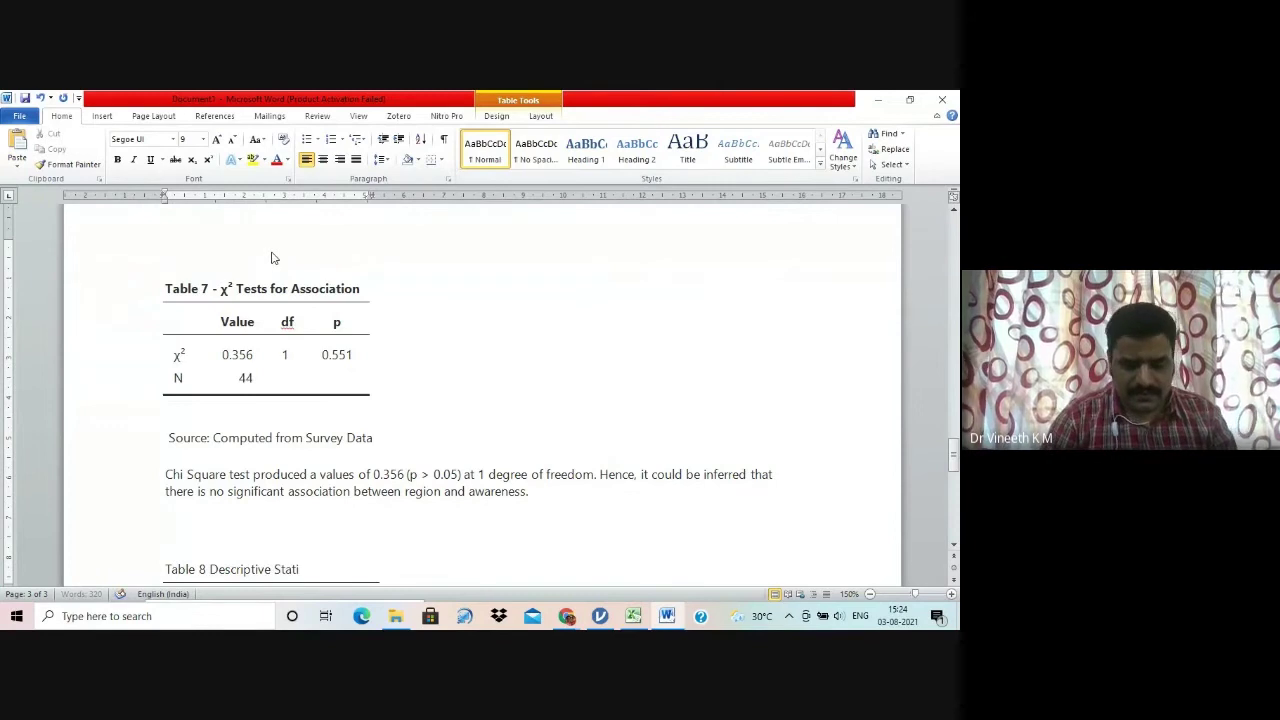
text(stics of Pe)
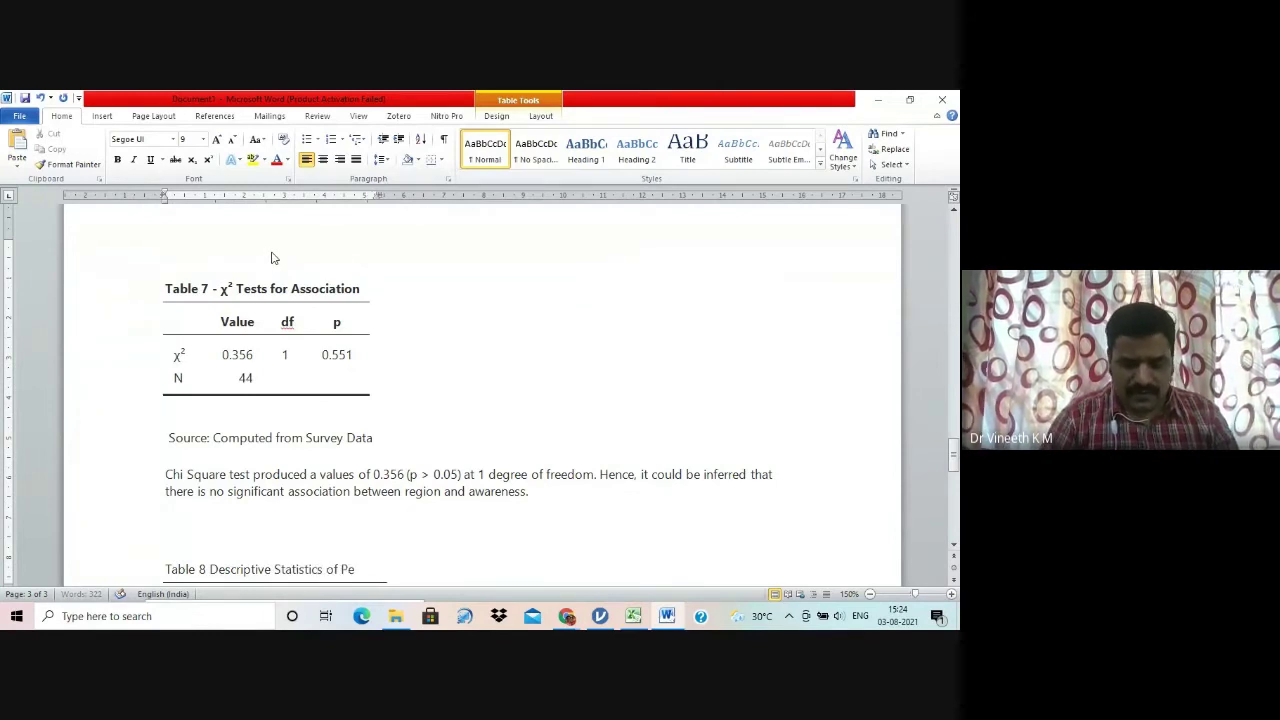
text(rception)
Step: Insert "Student" before "Perception" in the Table 8 title
key(Left)
key(Left)
key(Left)
key(Left)
key(Left)
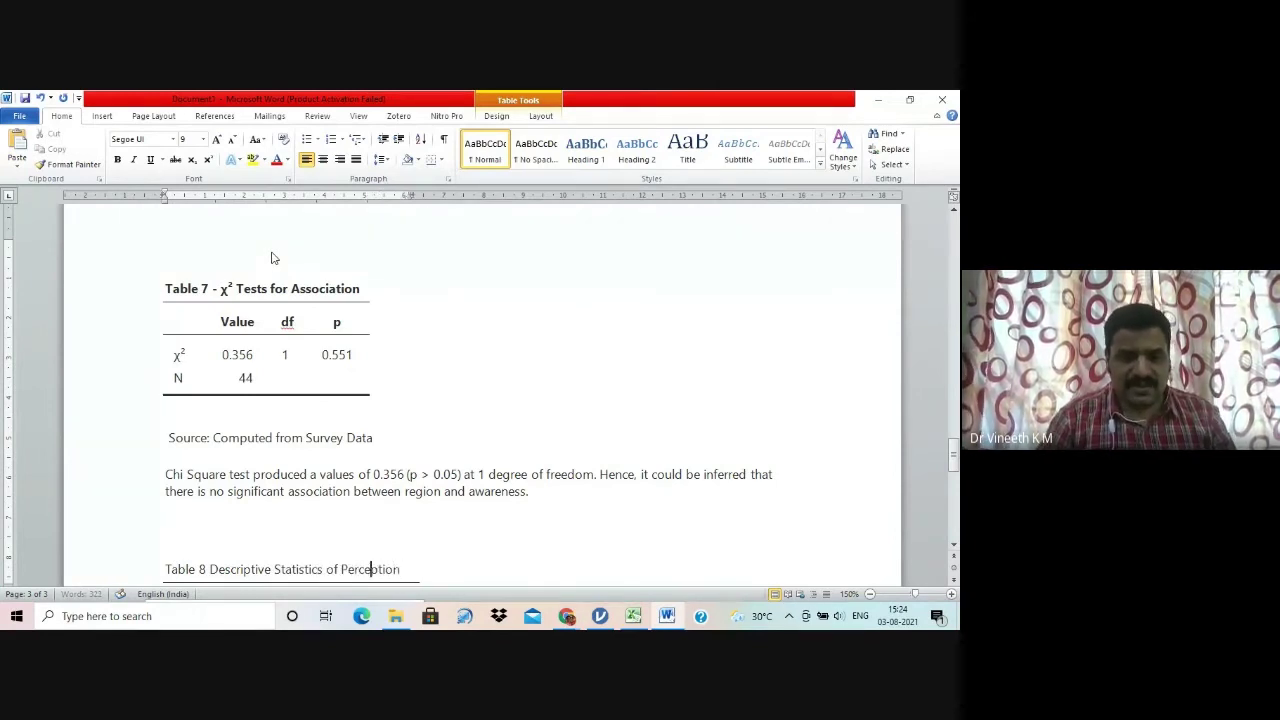
key(Left)
key(Left)
key(Left)
text(Students)
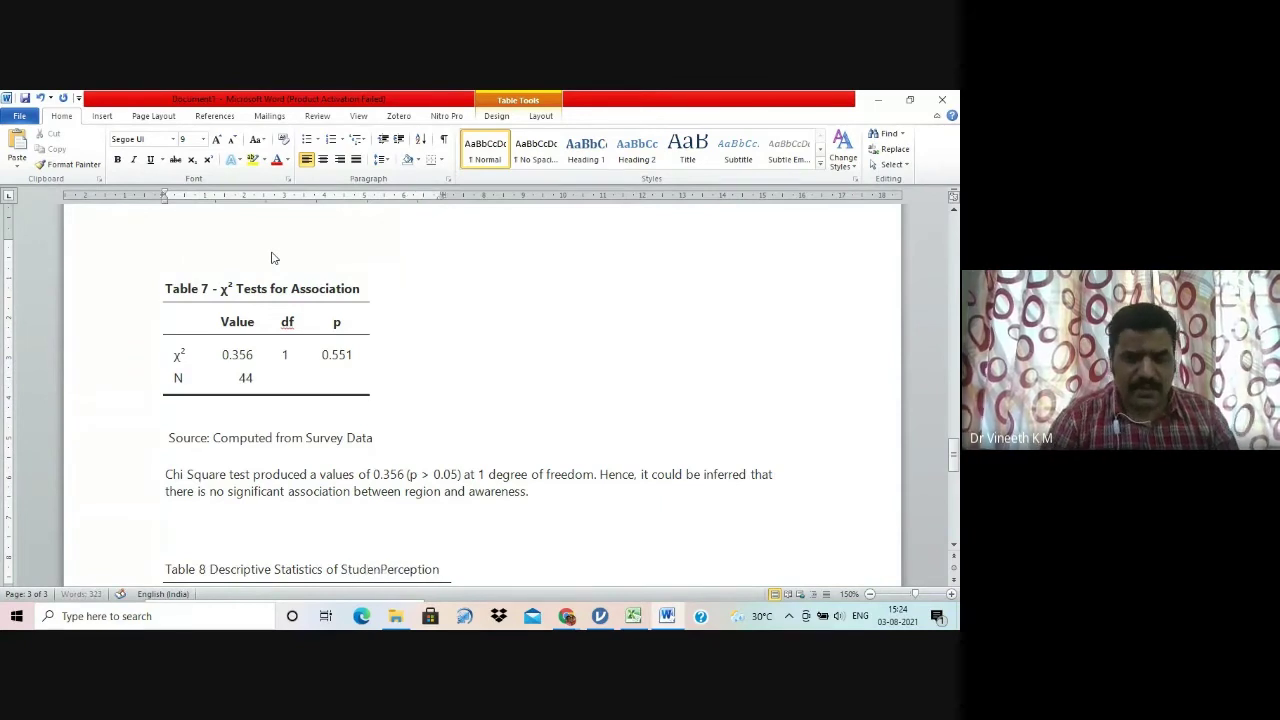
key(BackSpace)
Step: Append "towards NAAC Accreditation" to the Table 8 title and make the whole title bold
key(Right)
key(Right)
key(Right)
key(Right)
key(Right)
key(Right)
key(Right)
key(Right)
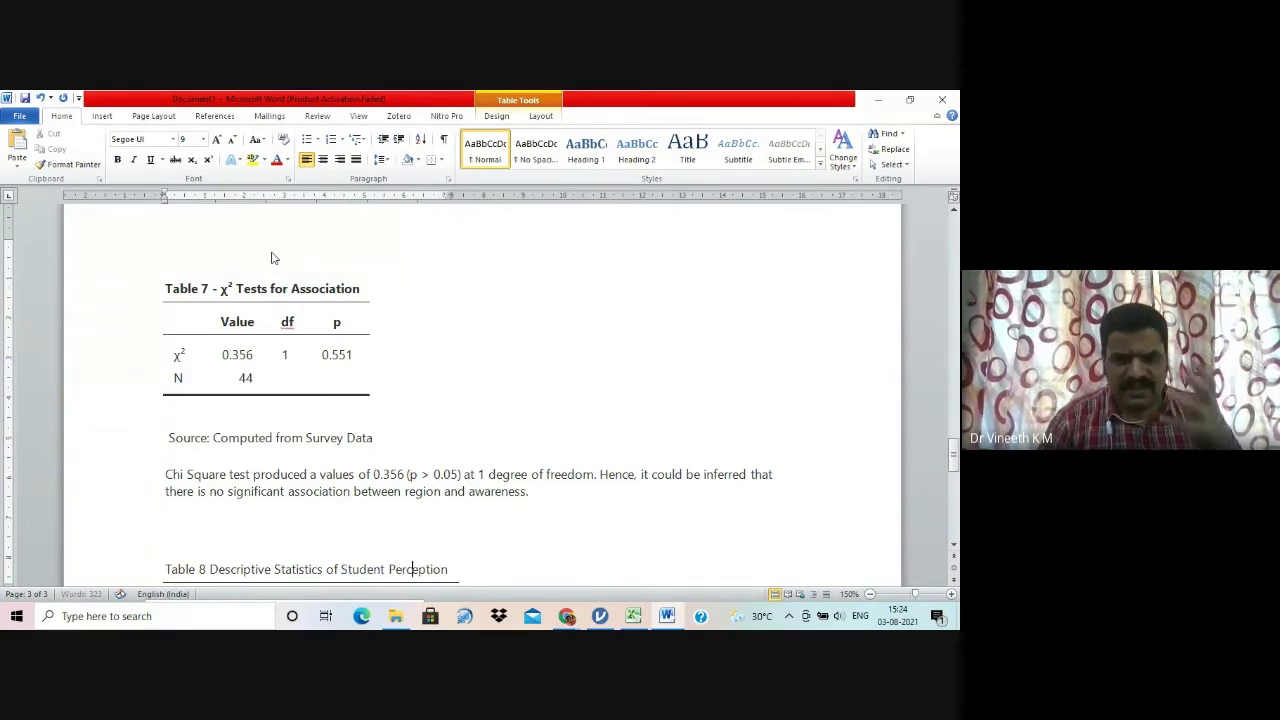
key(Right)
key(Right)
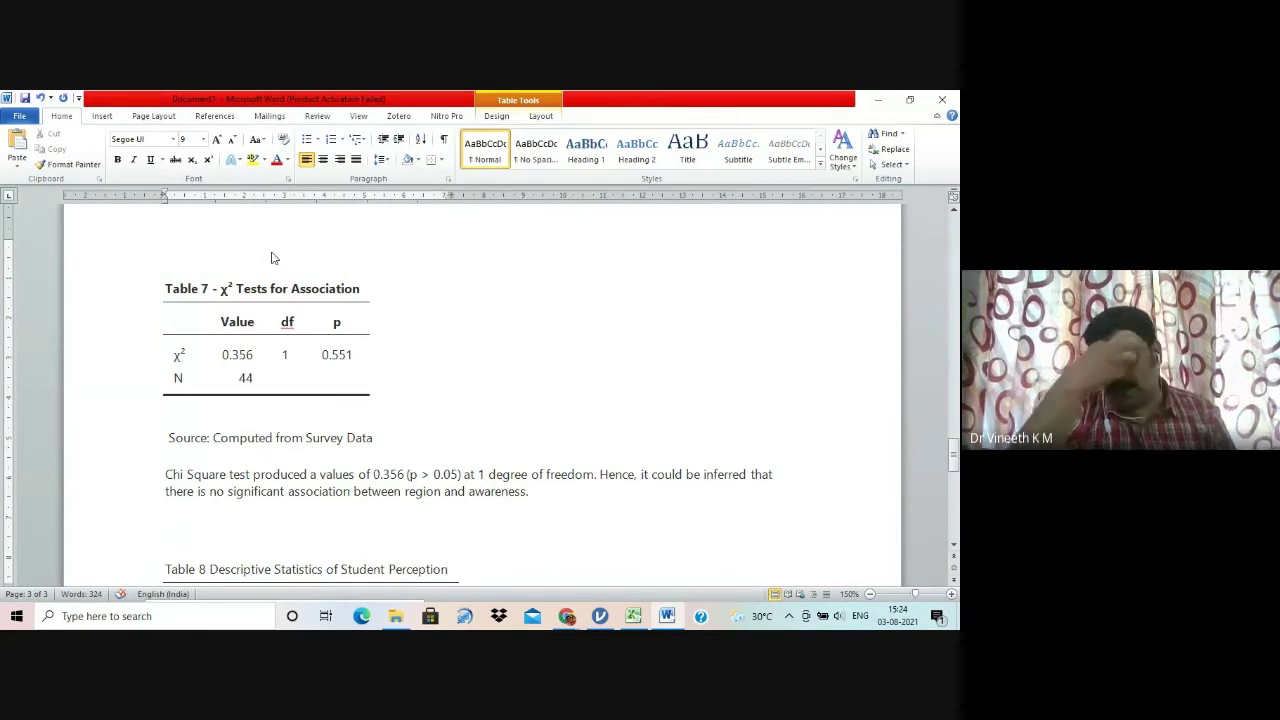
text(toew)
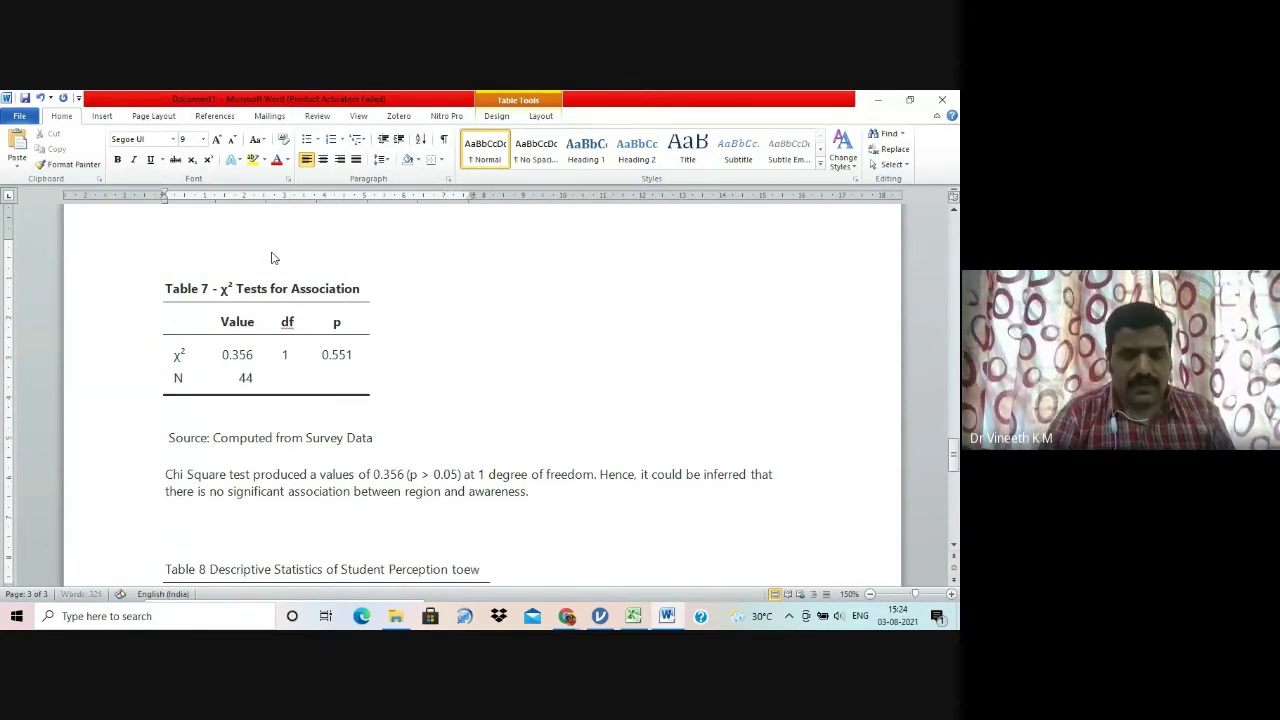
key(BackSpace)
key(BackSpace)
text(wards )
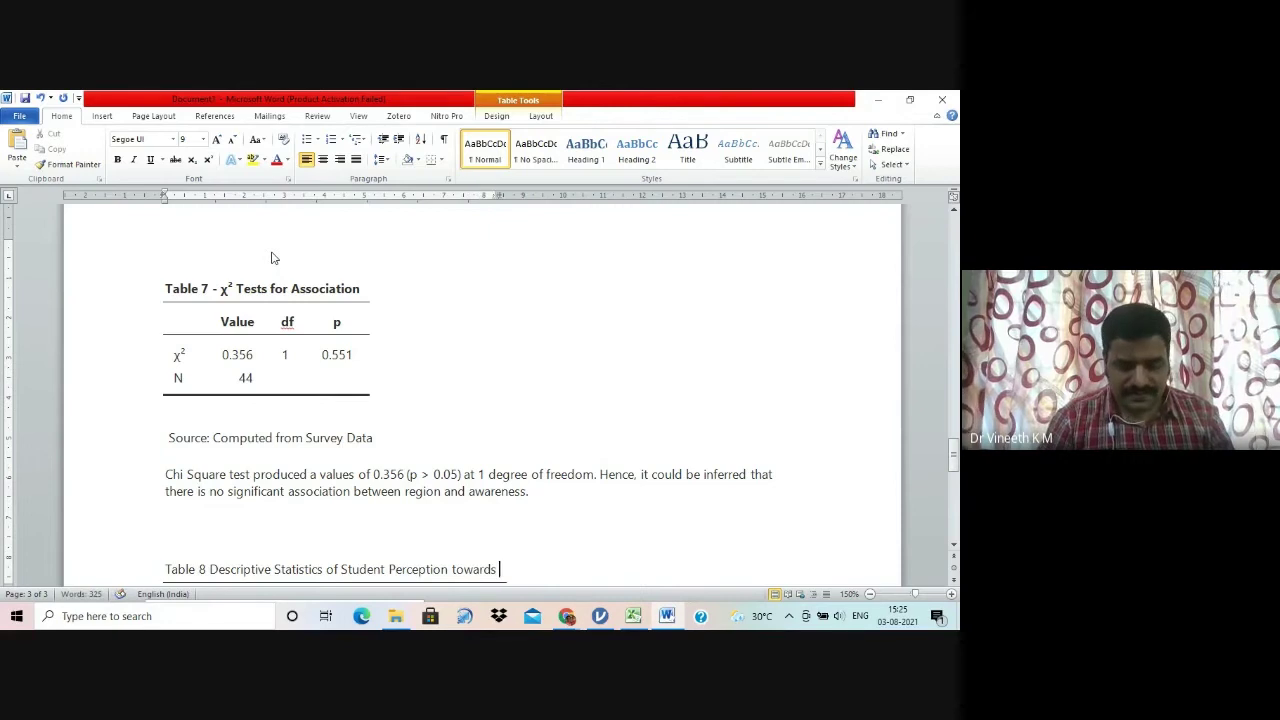
text(NAAC A)
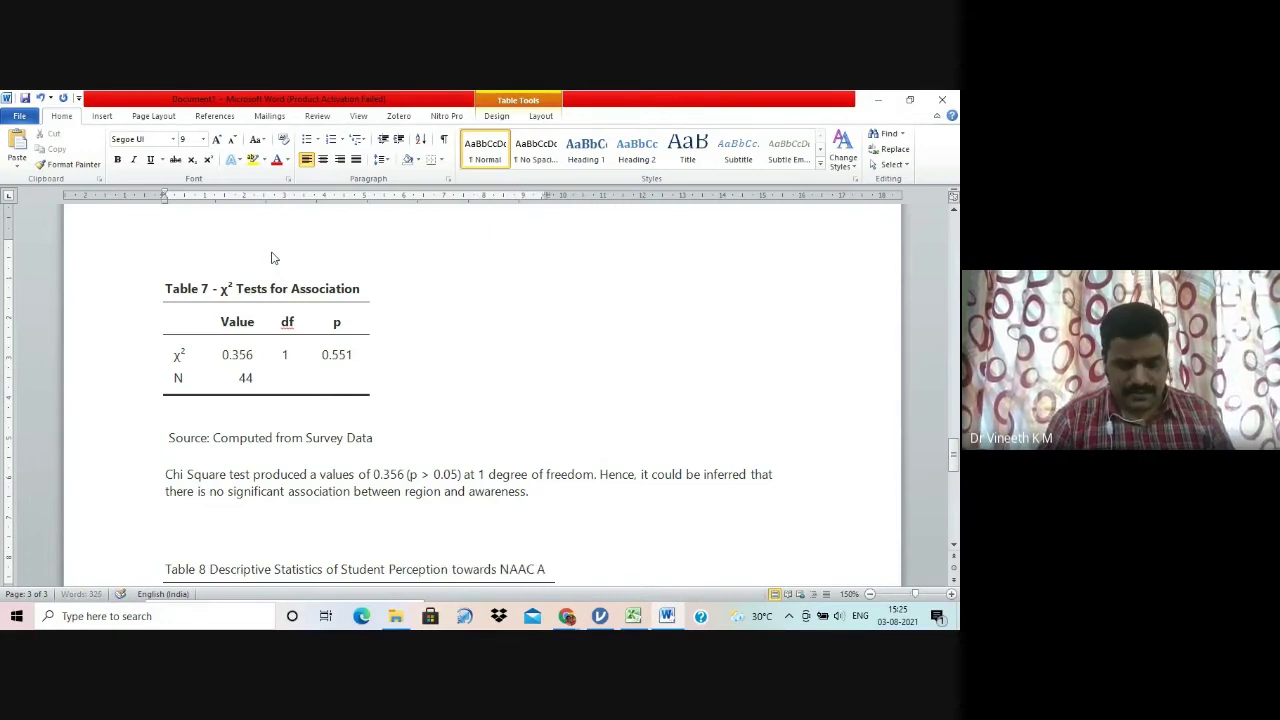
text(ccreditation)
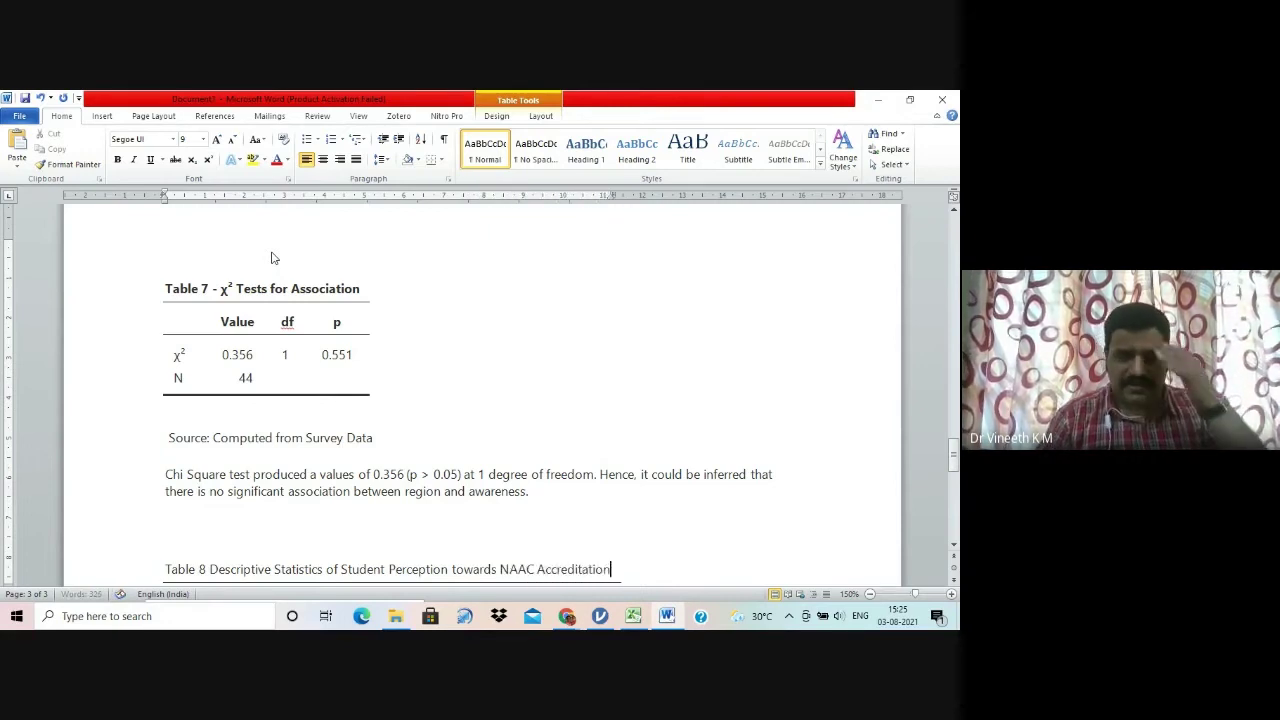
key(shift+Home)
key(ctrl+b)
Step: Make the mean value in the Perception column of Table 8 bold
key(Down)
key(Down)
key(Down)
key(Down)
key(Down)
key(Down)
key(Down)
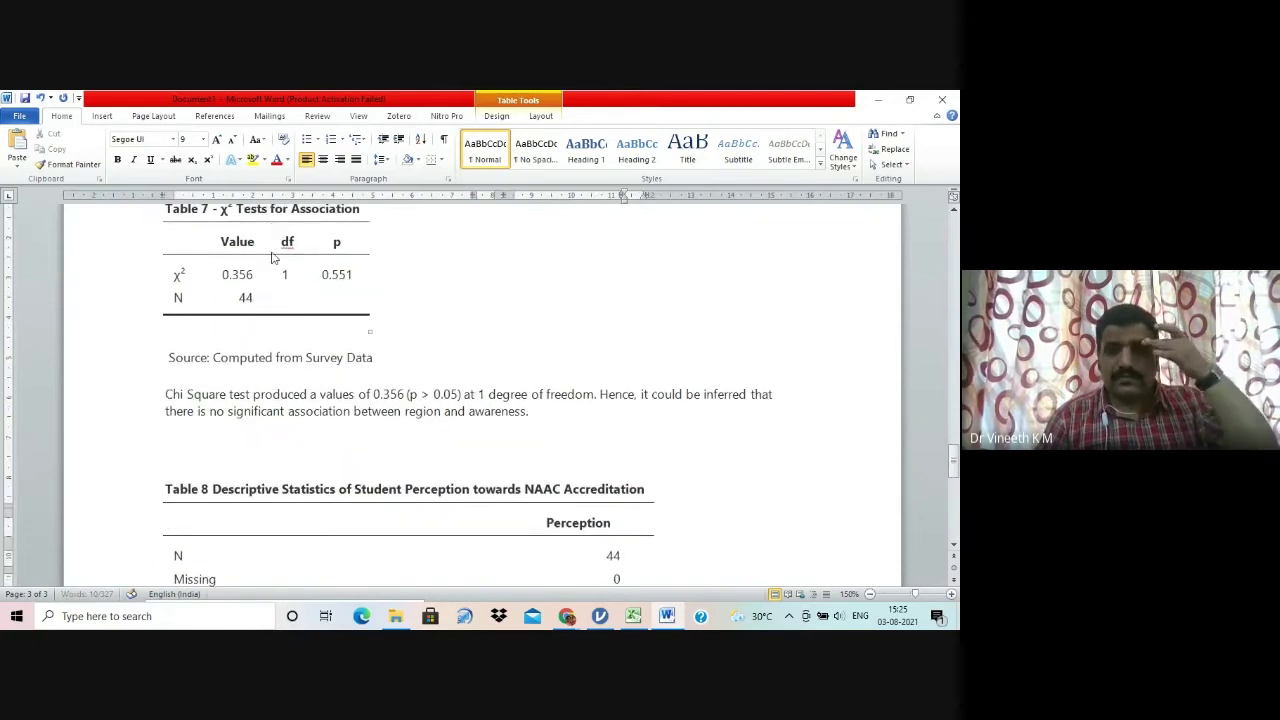
key(Down)
key(Down)
key(Down)
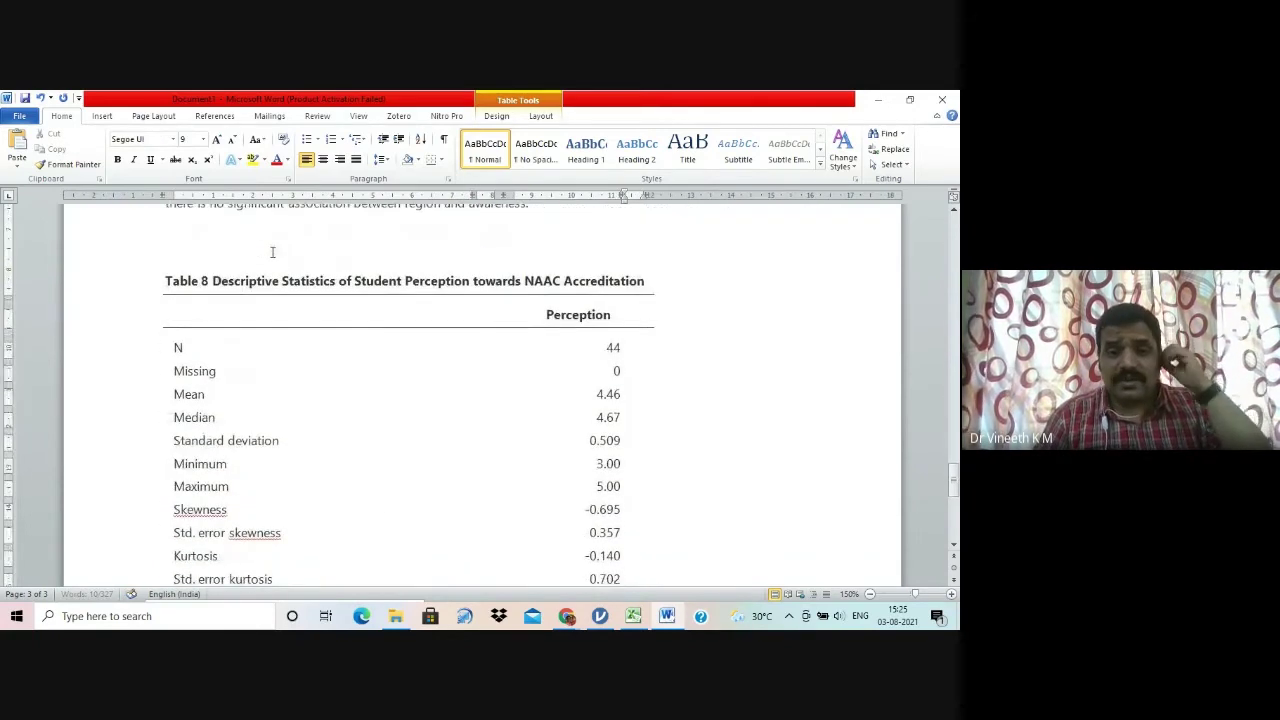
key(Up)
key(Up)
key(Up)
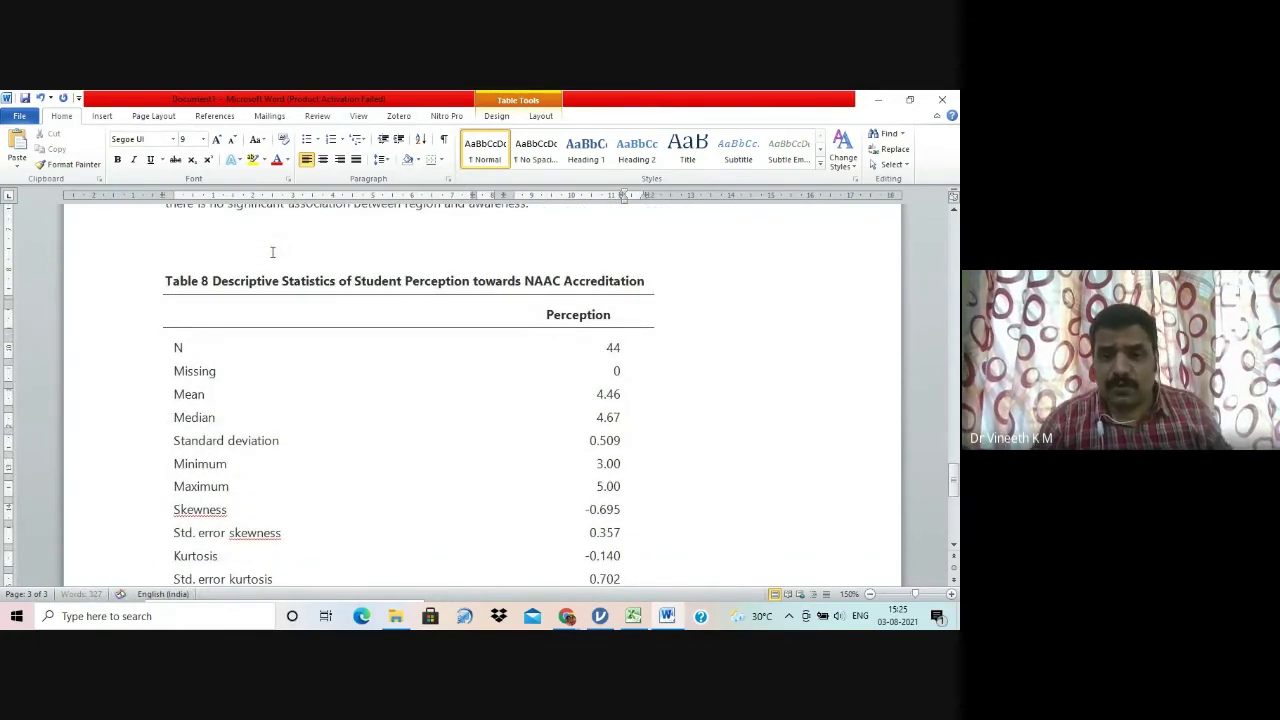
key(Left)
key(Left)
key(Left)
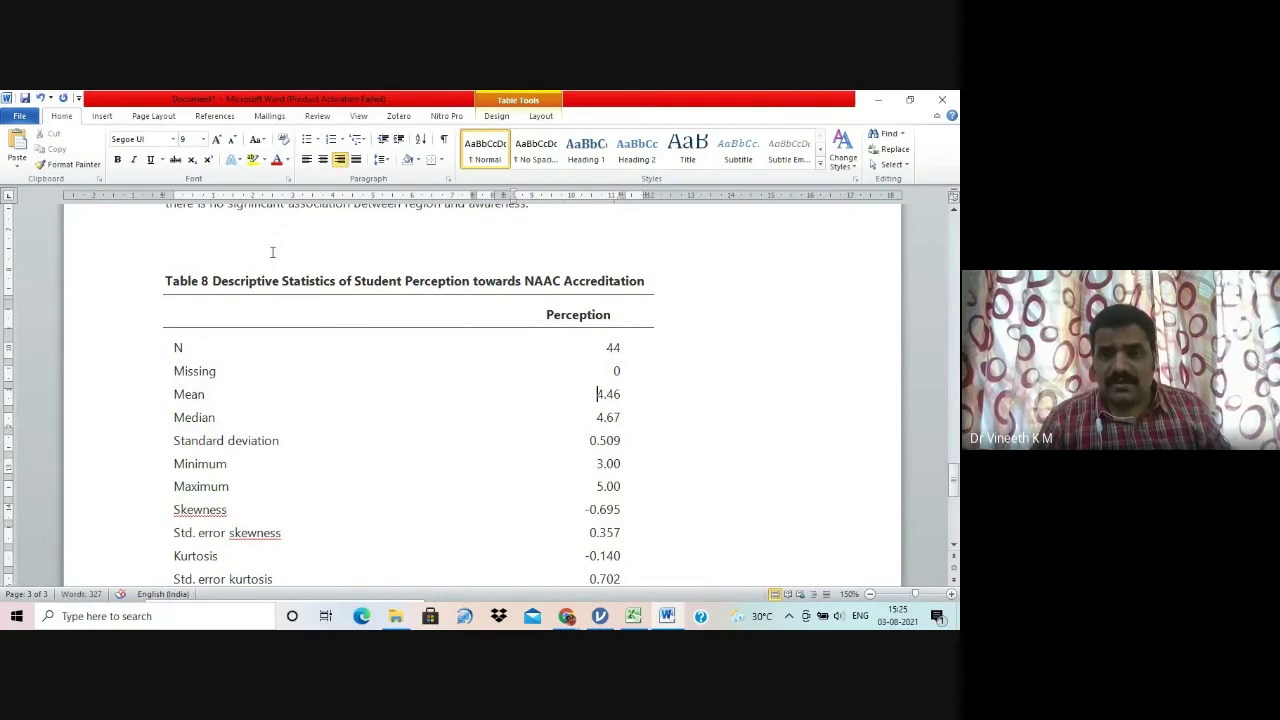
key(shift+Right)
key(shift+Right)
key(shift+Right)
key(shift+Right)
key(ctrl+b)
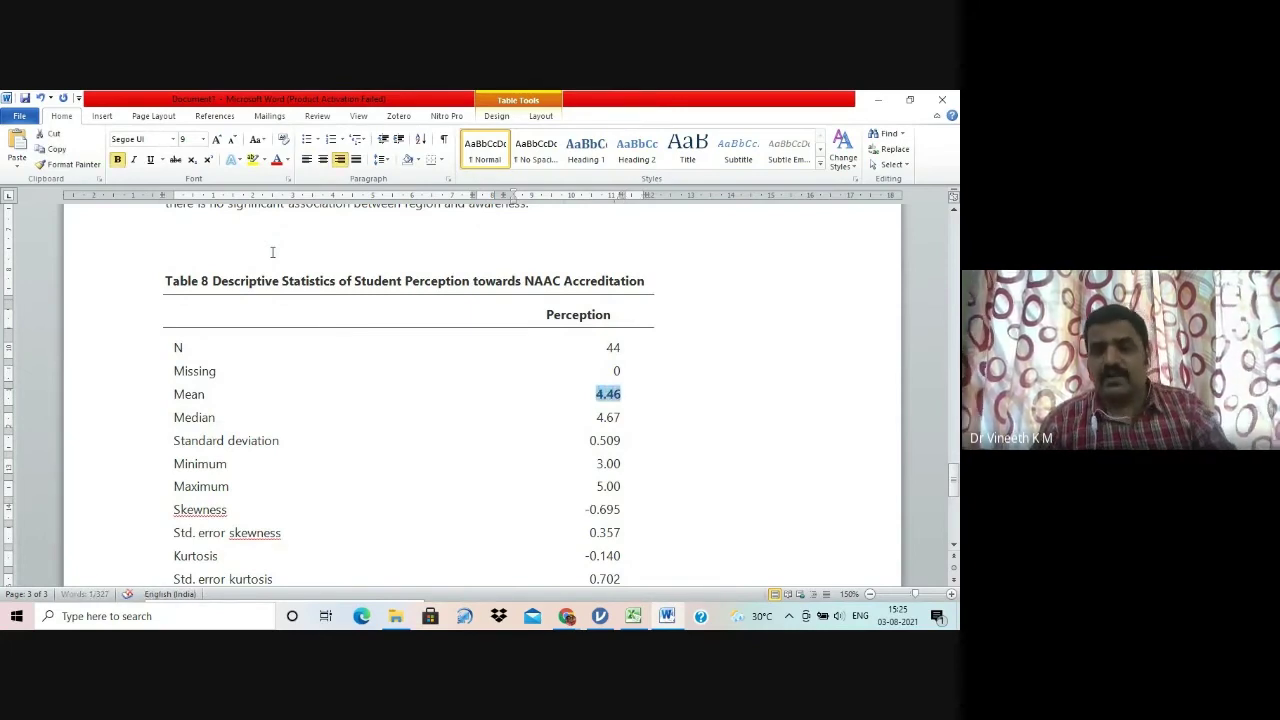
key(Down)
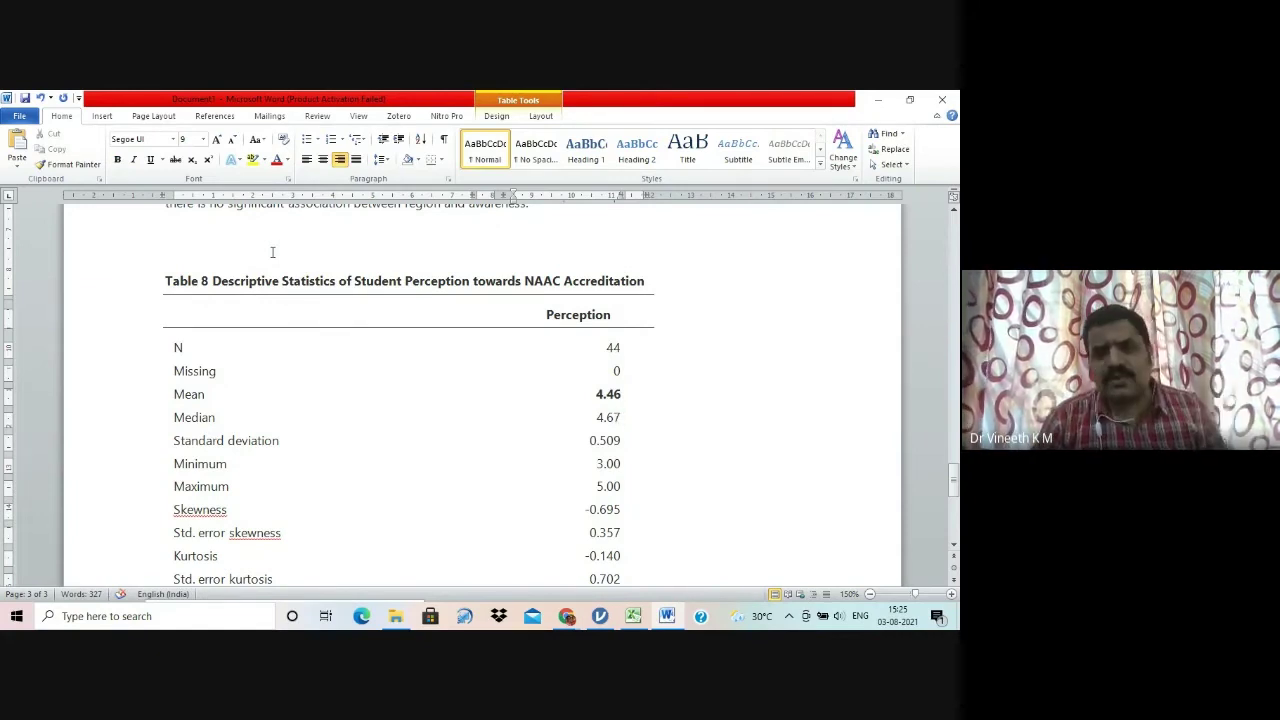
Step: Make the median value in the Perception column of Table 8 bold
key(Left)
key(Left)
key(Left)
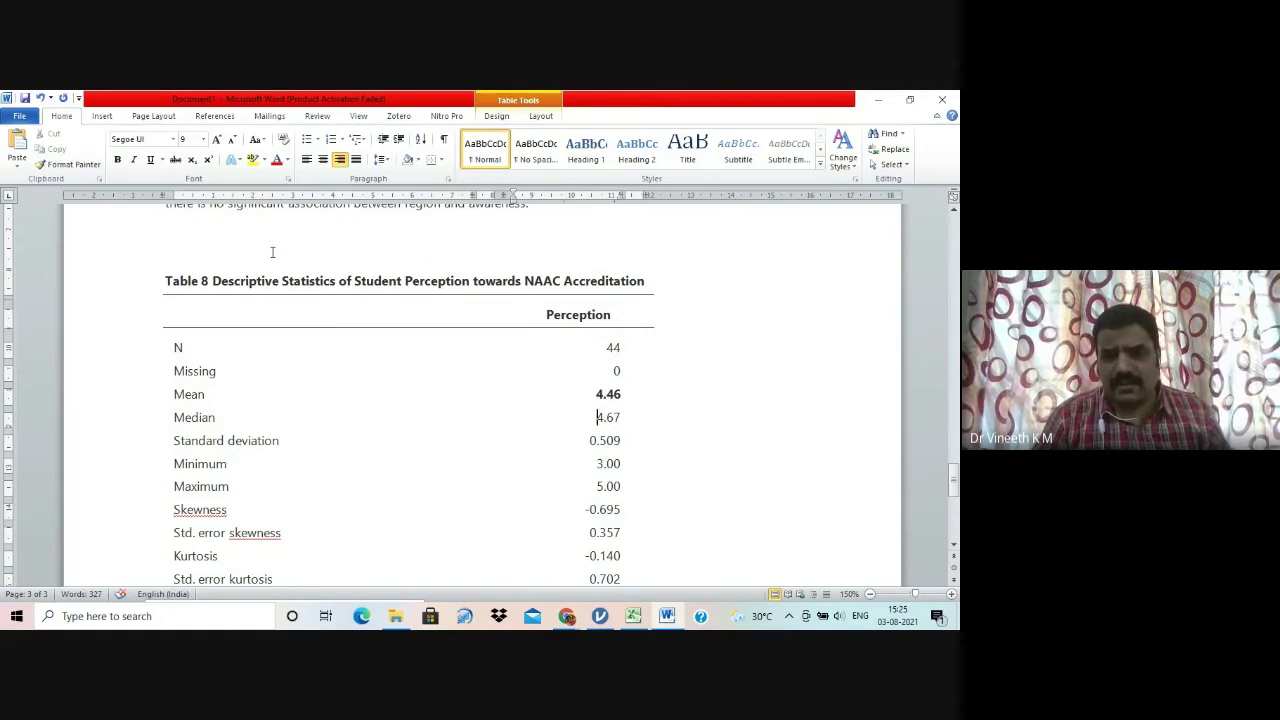
key(shift+Right)
key(shift+Right)
key(shift+Right)
key(shift+Right)
key(ctrl+b)
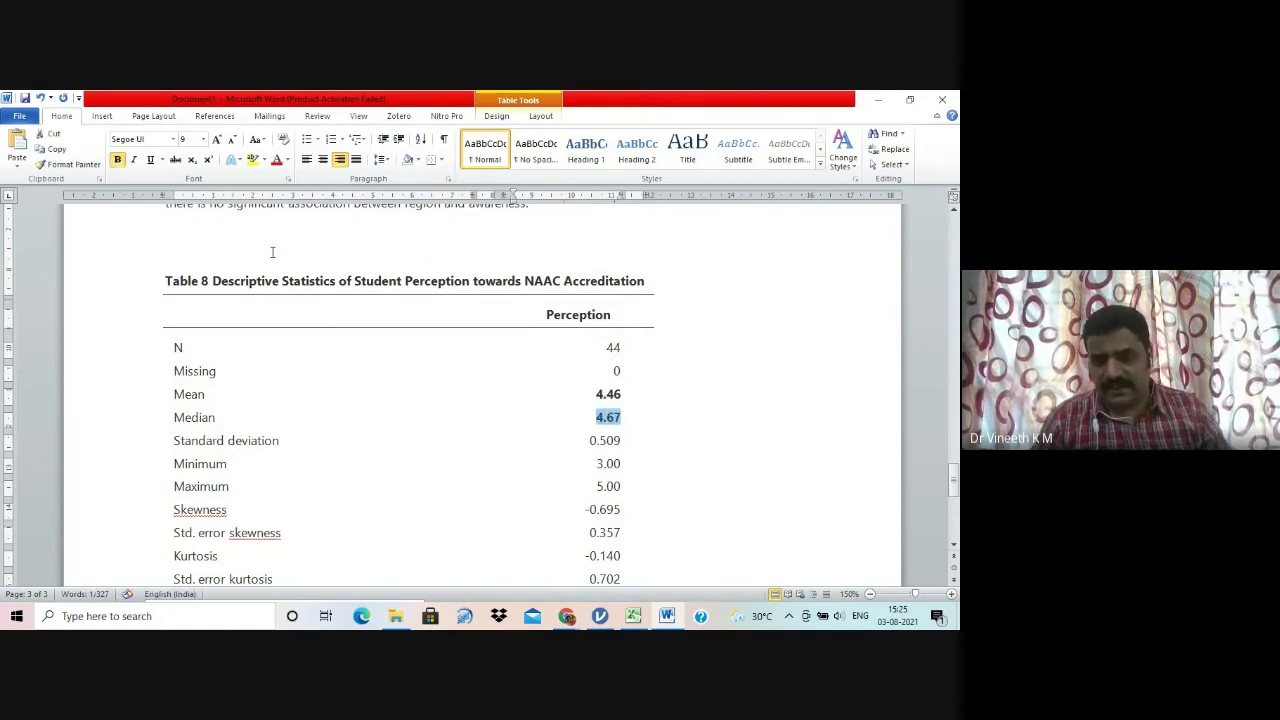
Step: Examine the minimum, maximum, skewness, kurtosis and Shapiro-Wilk values in the Perception column of Table 8
key(Down)
key(Down)
key(Down)
key(Down)
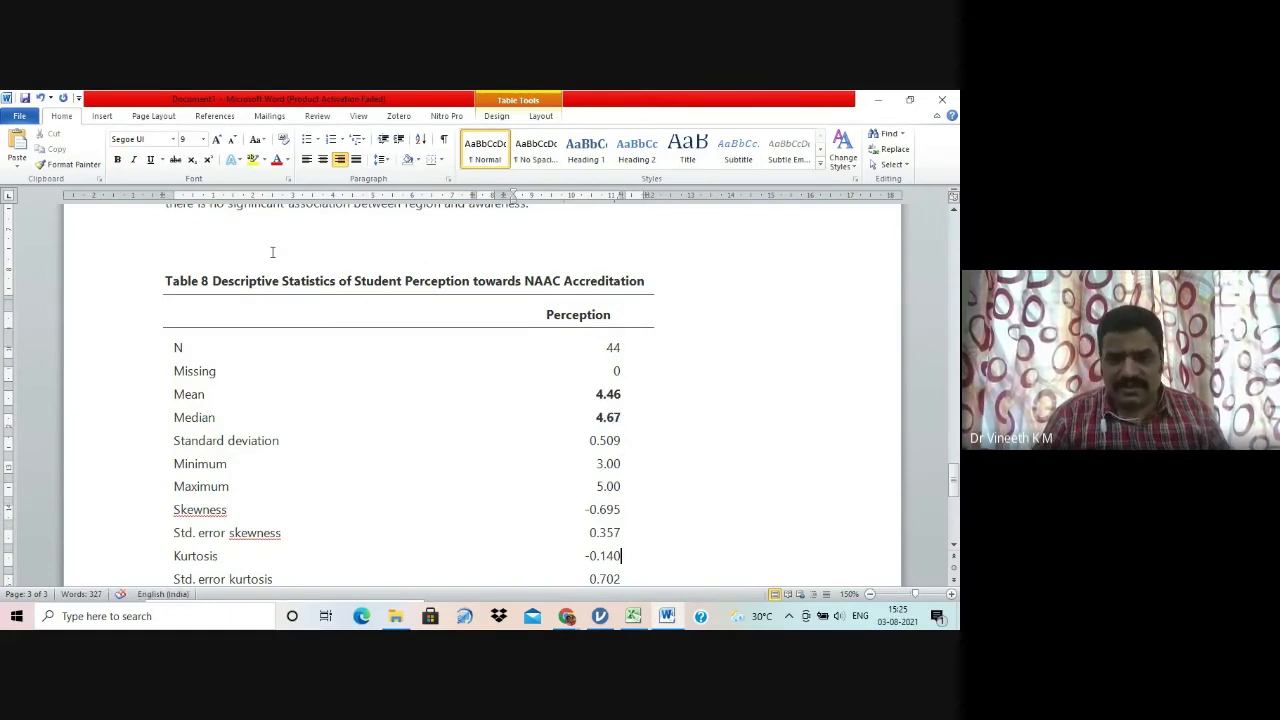
key(Down)
scroll(272, 252, down, 3)
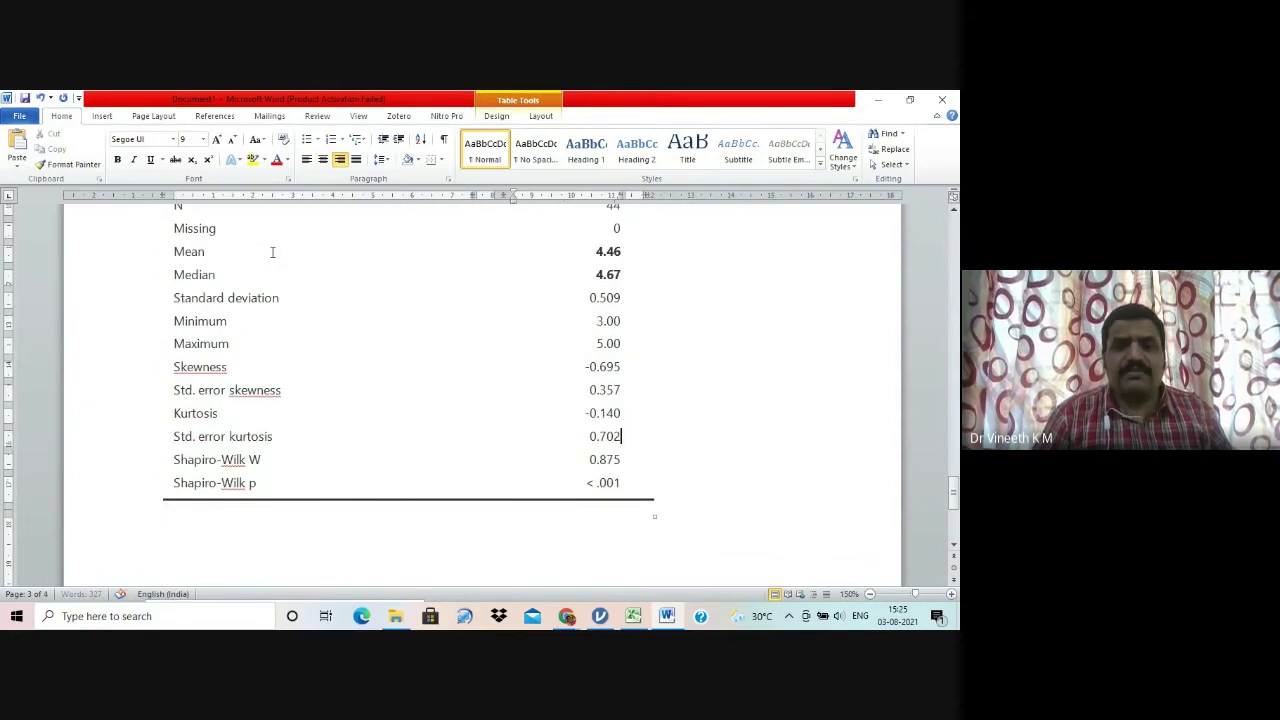
key(Up)
key(Up)
key(Left)
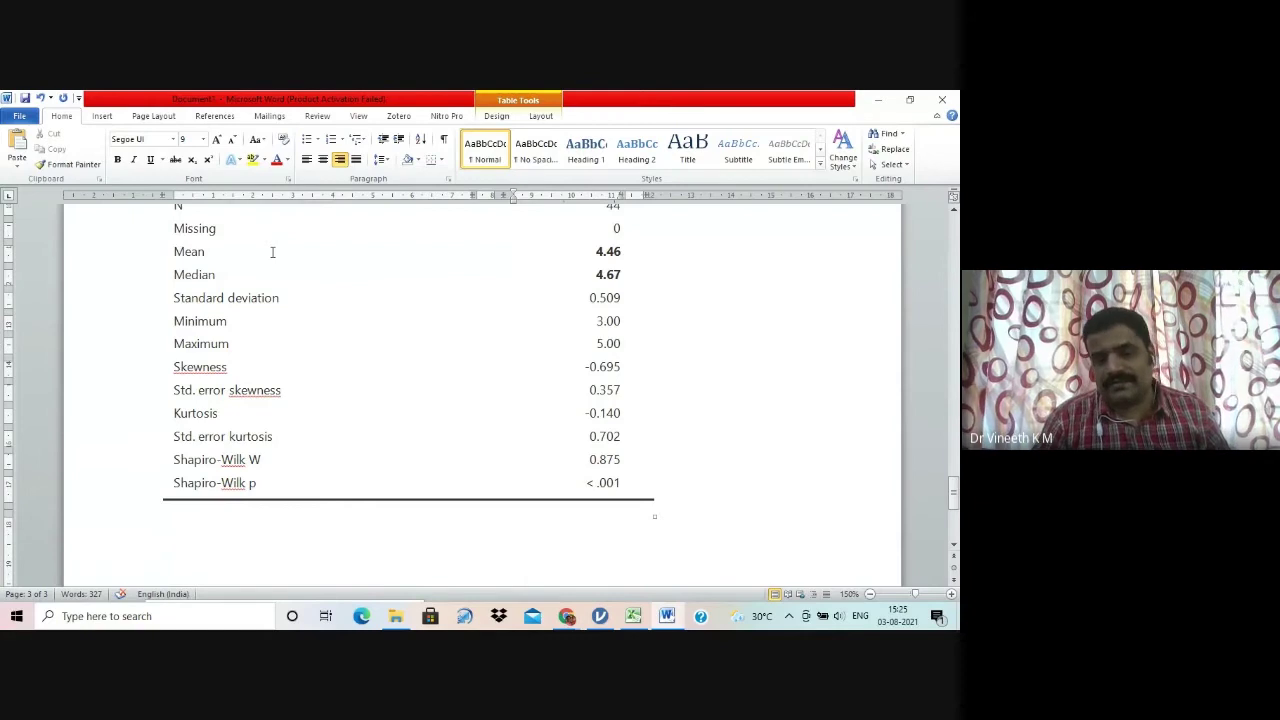
key(Home)
key(shift+Right)
key(shift+Right)
key(shift+Right)
key(shift+Right)
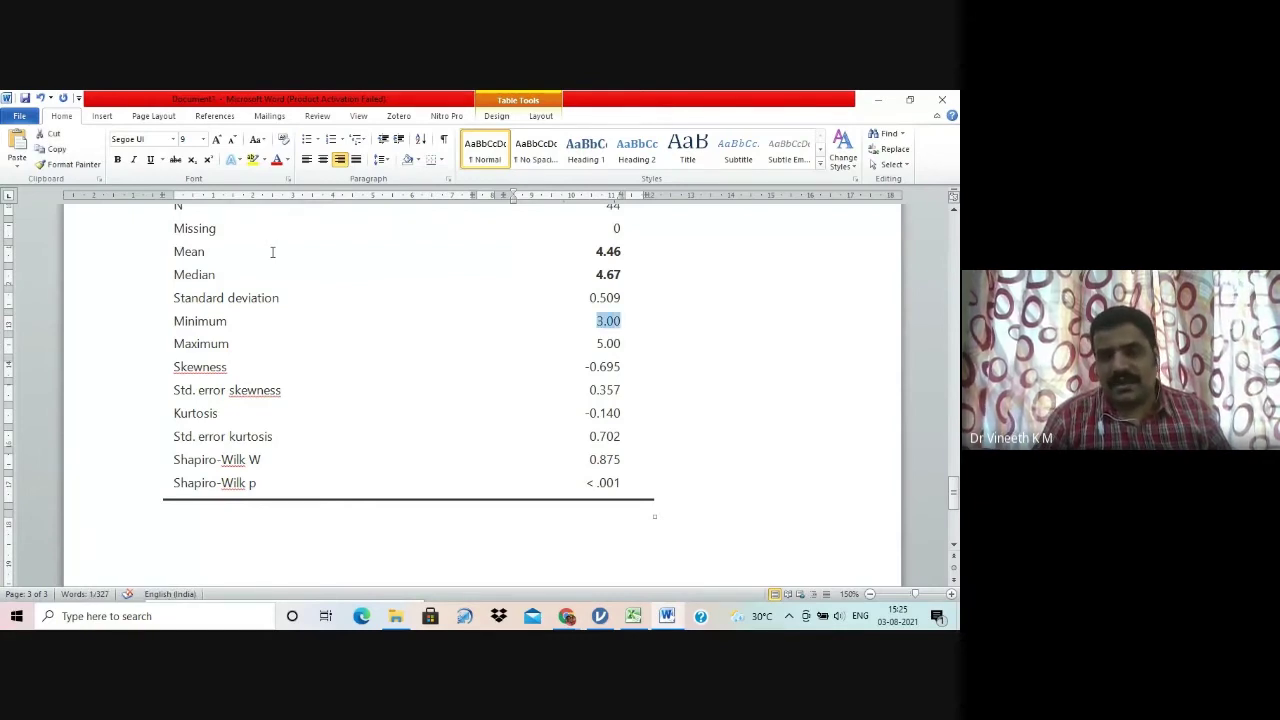
Step: Append "***" to the Shapiro-Wilk p value in Table 8
key(Down)
key(Down)
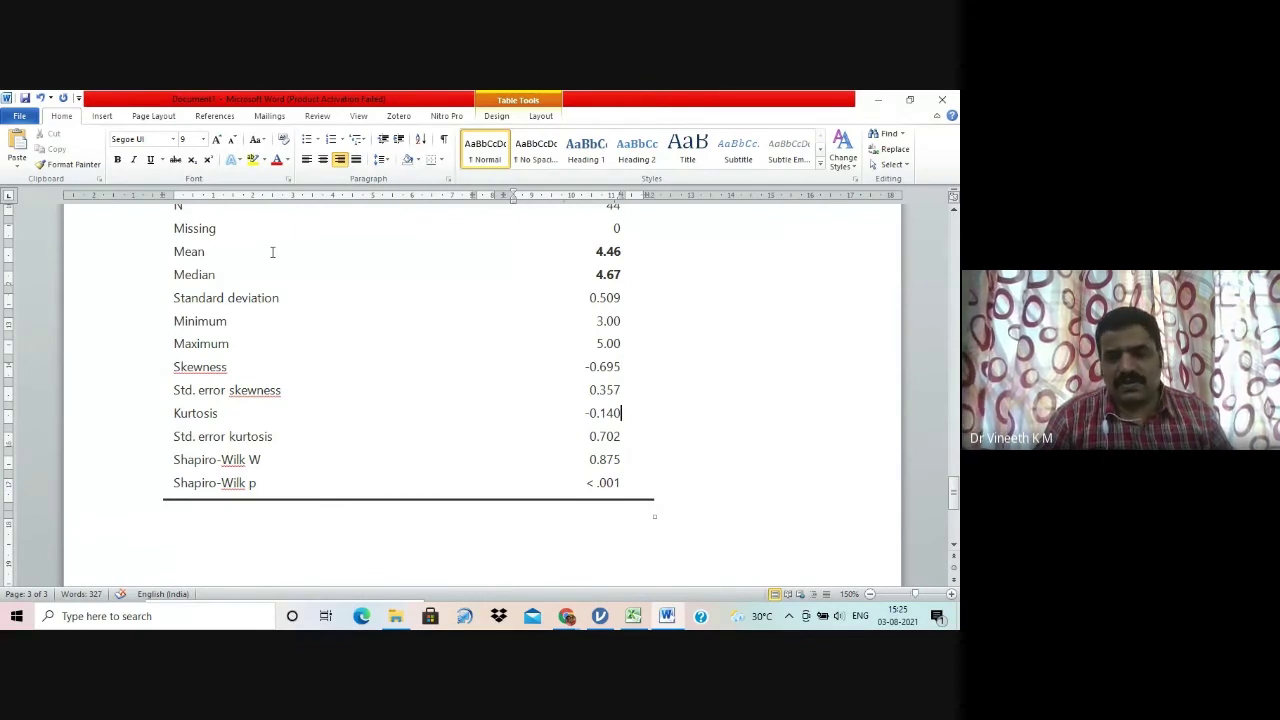
key(Right)
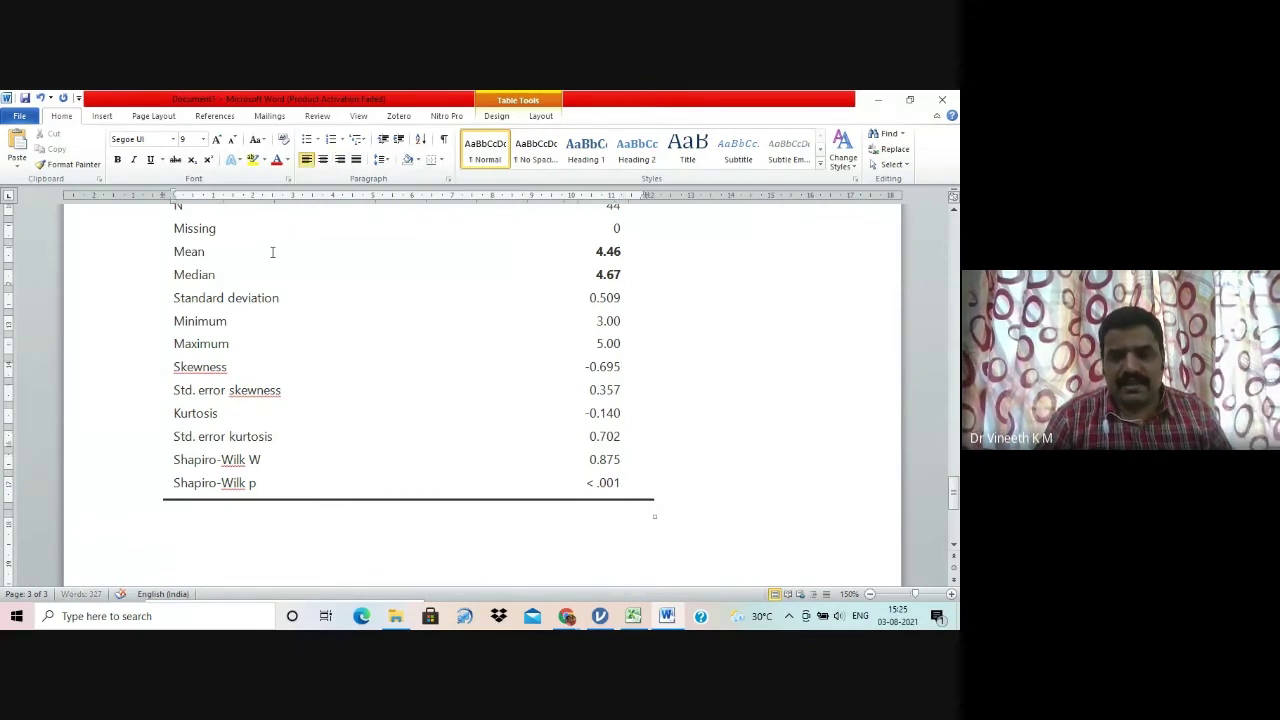
key(Down)
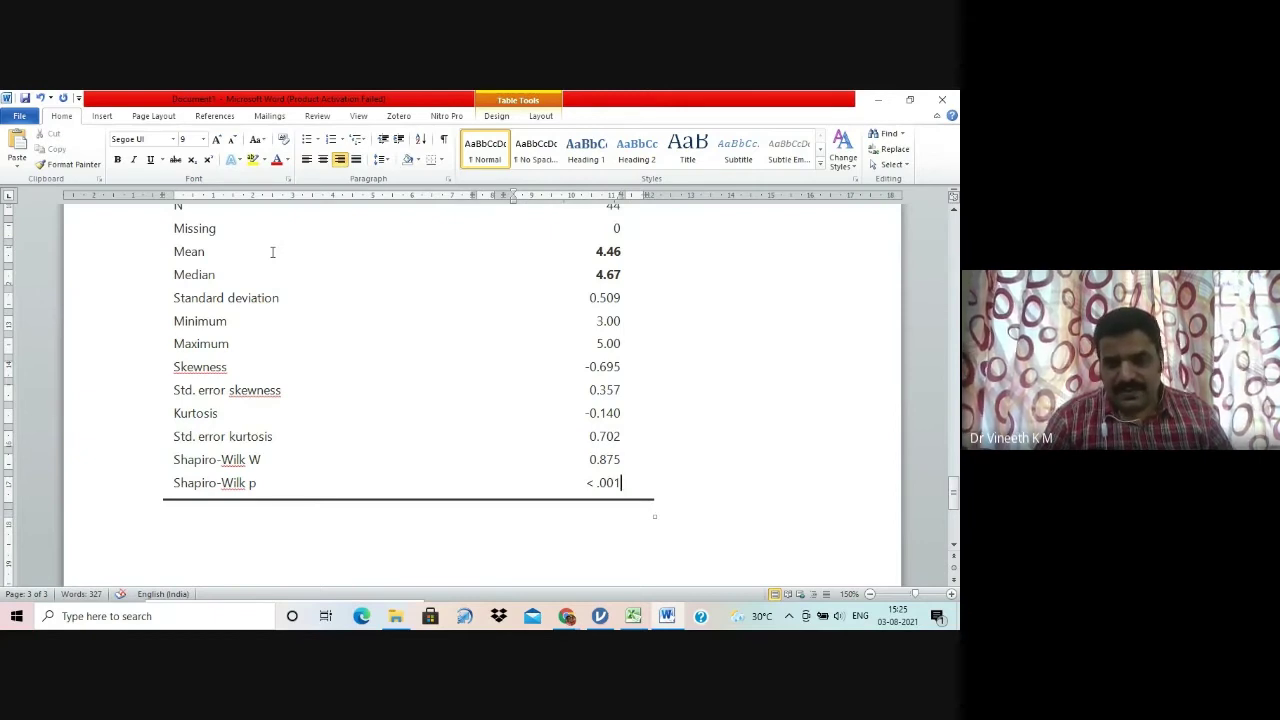
text(***)
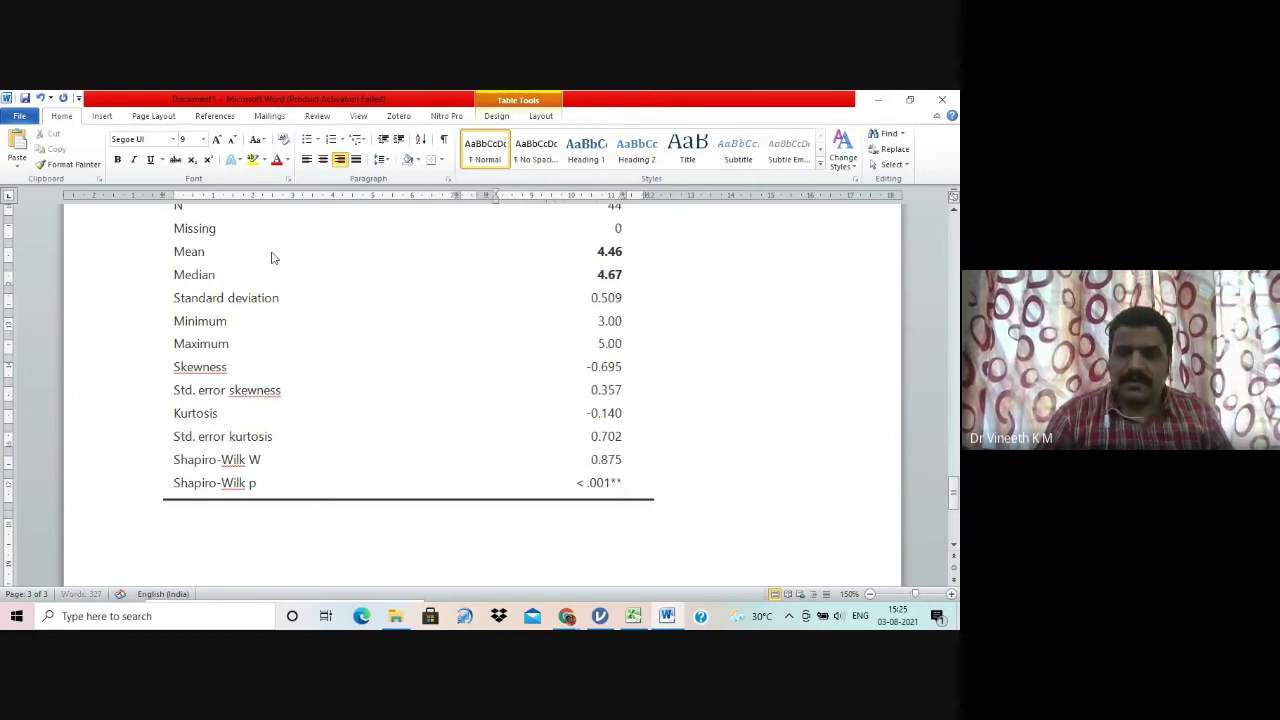
Step: Add the source note "Source: Computed from Survey data" below the last row of Table 8
key(Down)
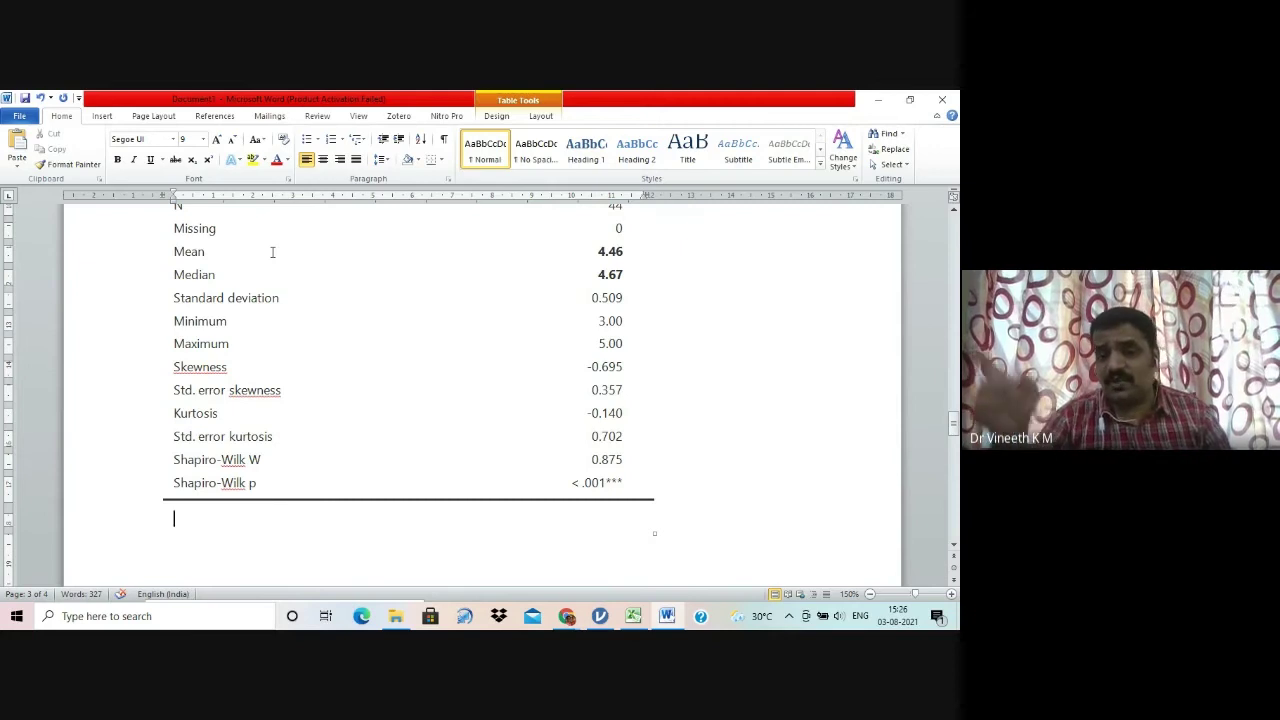
text(Source:)
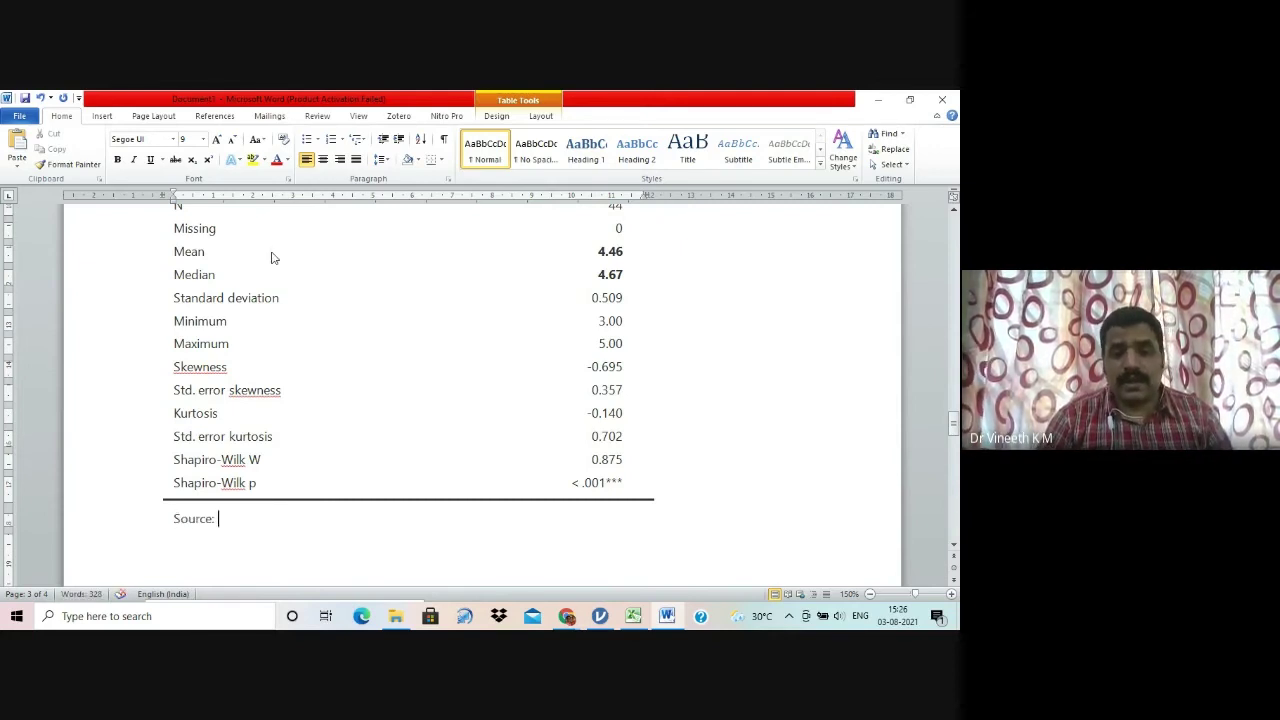
text( Co)
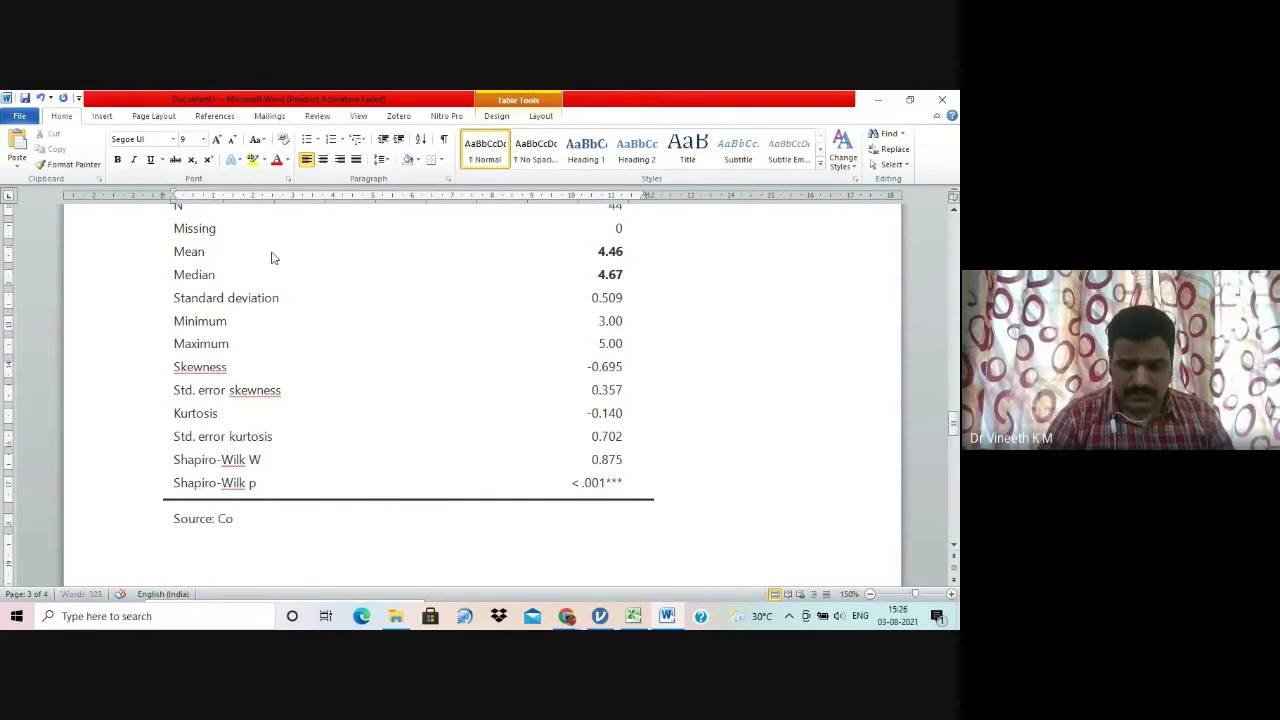
text(mpited from Survey data)
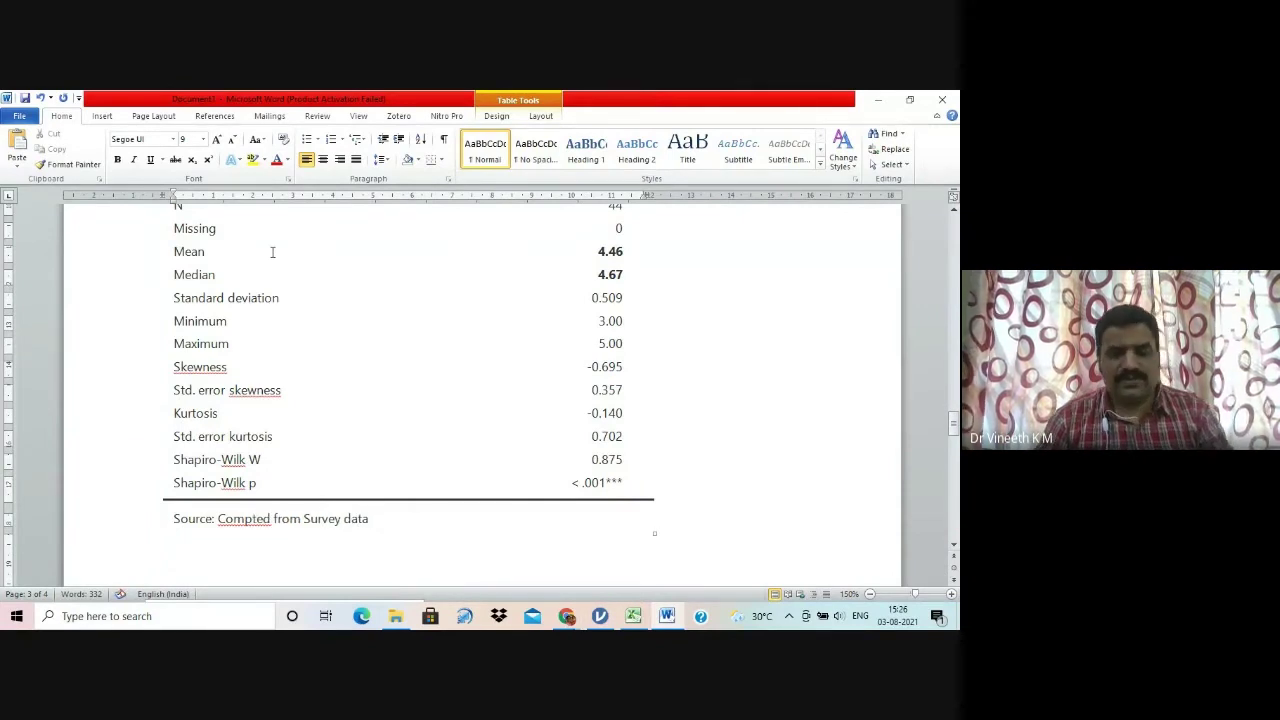
Step: Add the note "***Significant at 5% level of significance" on a new line below the source note
key(Return)
text(***)
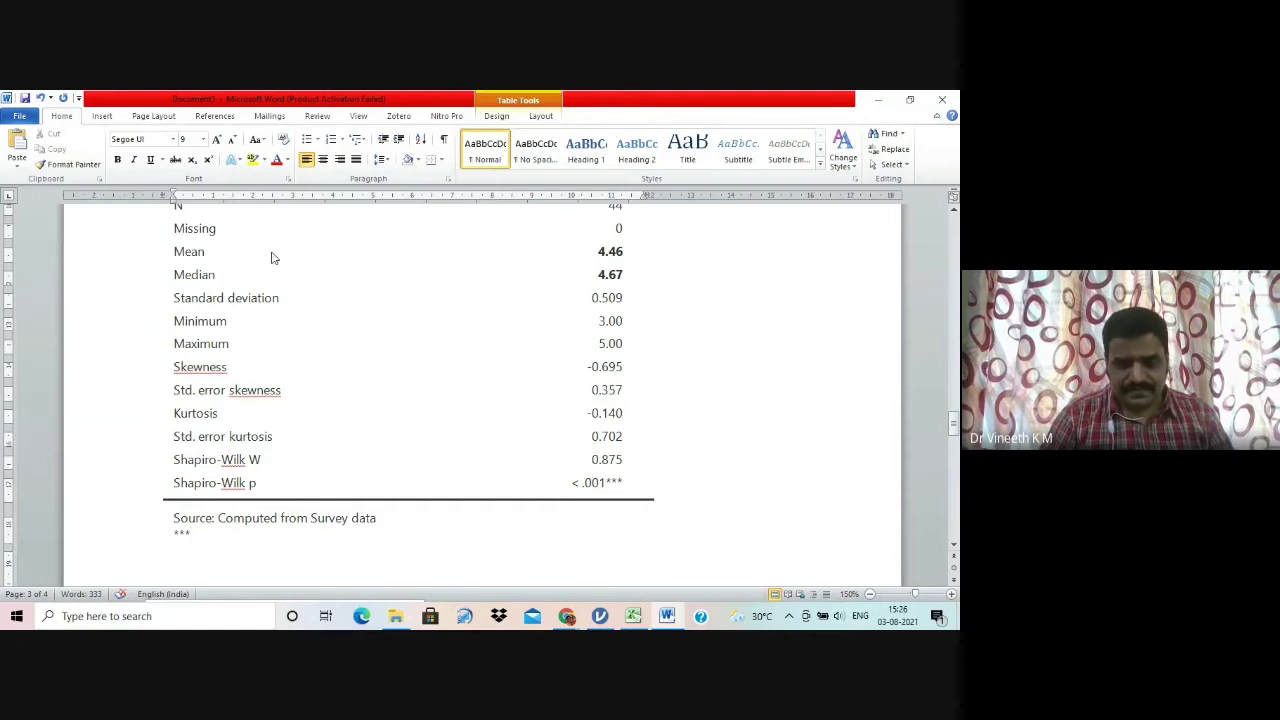
text(Significant)
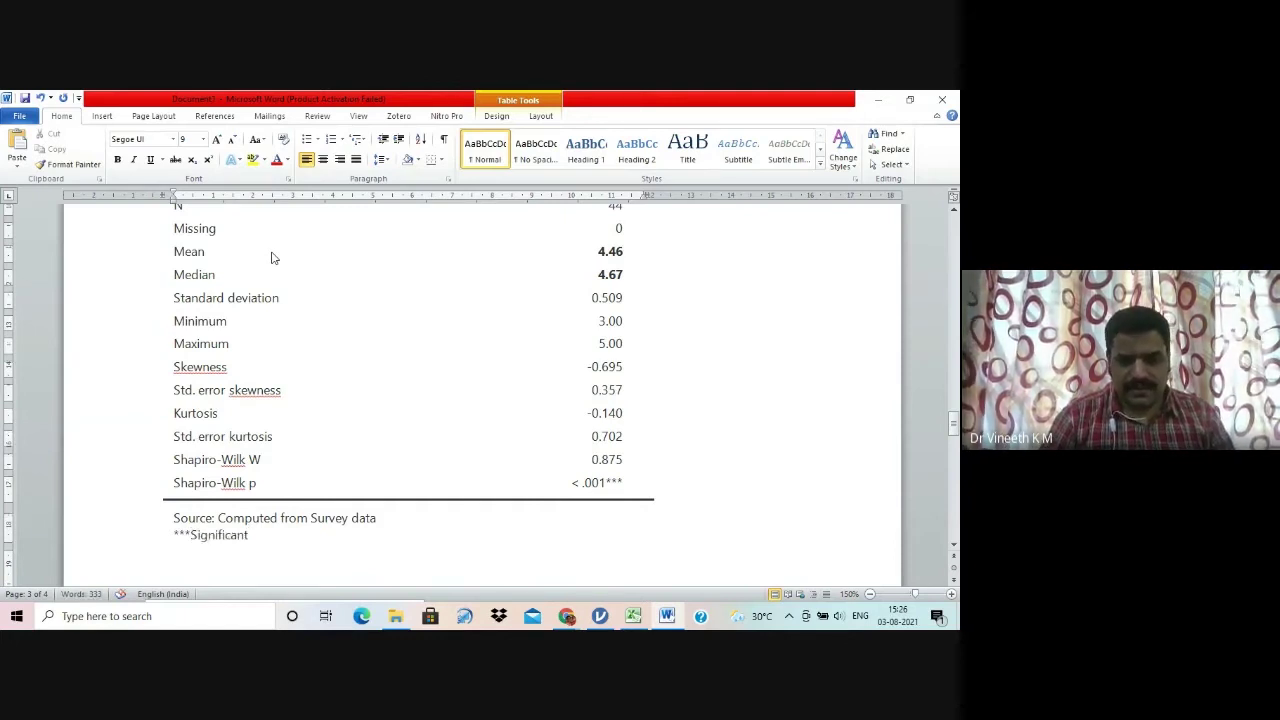
text( at 5% )
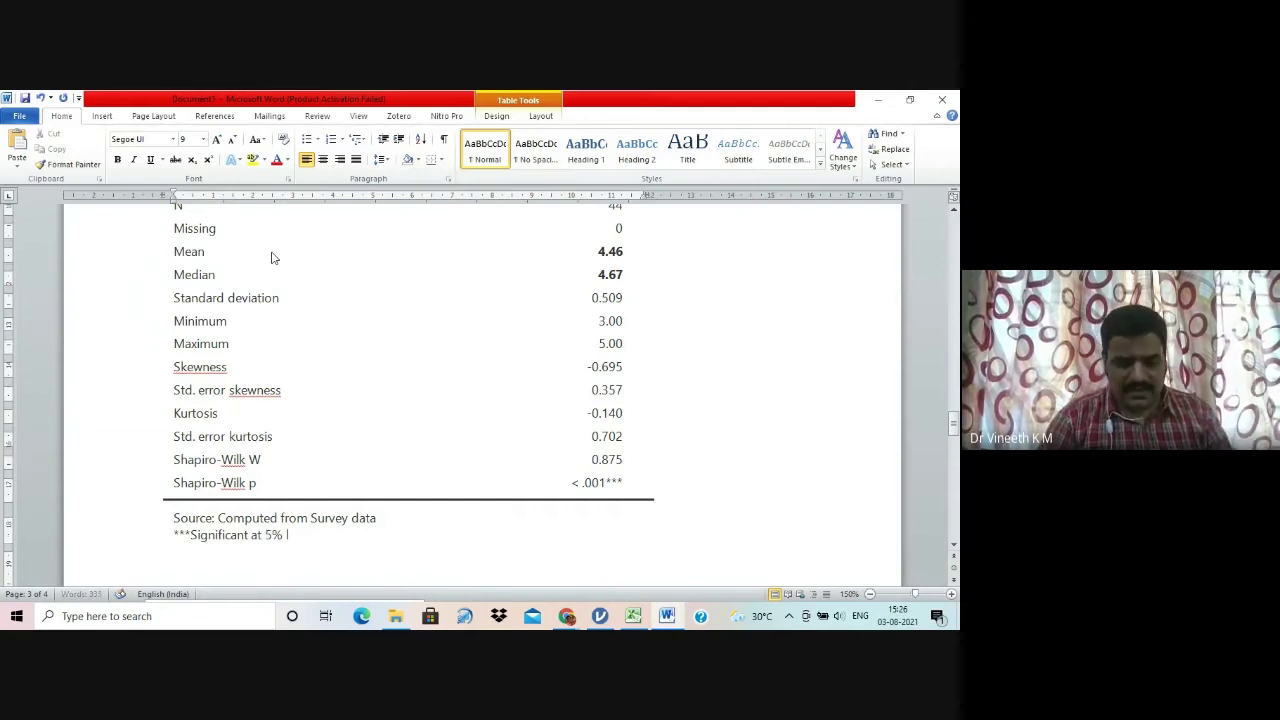
text(level of sig)
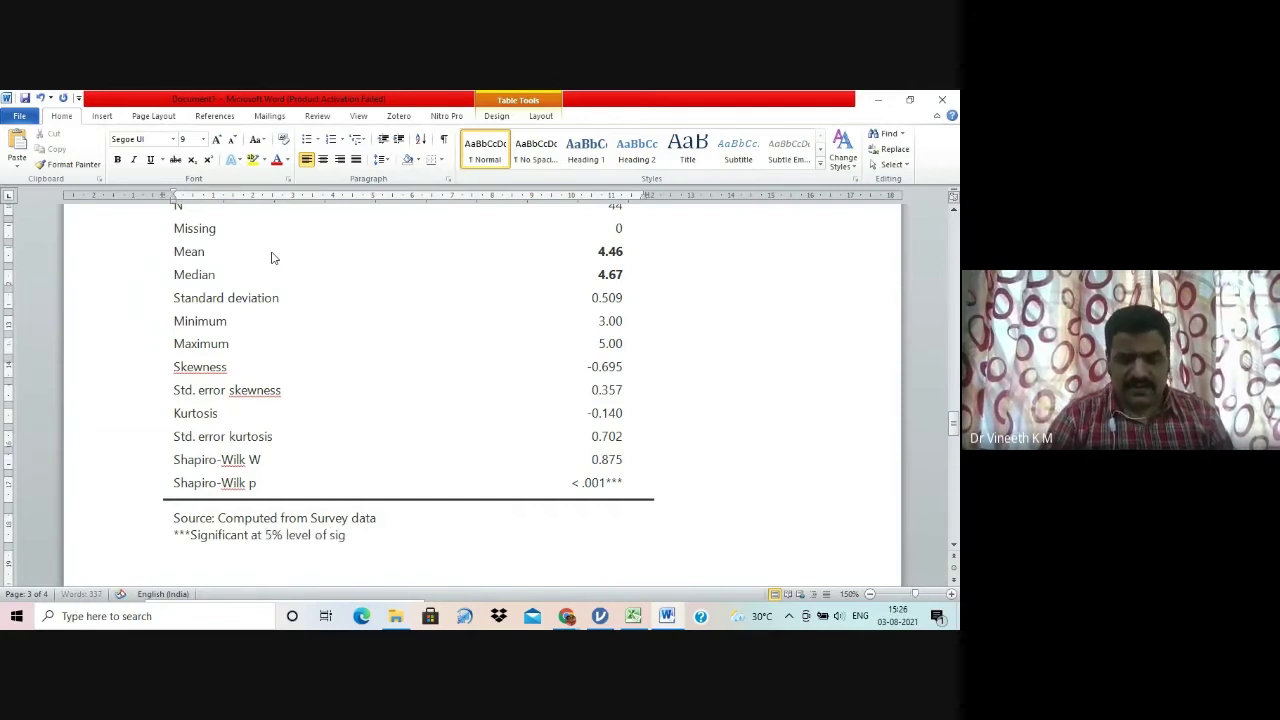
text(nificance)
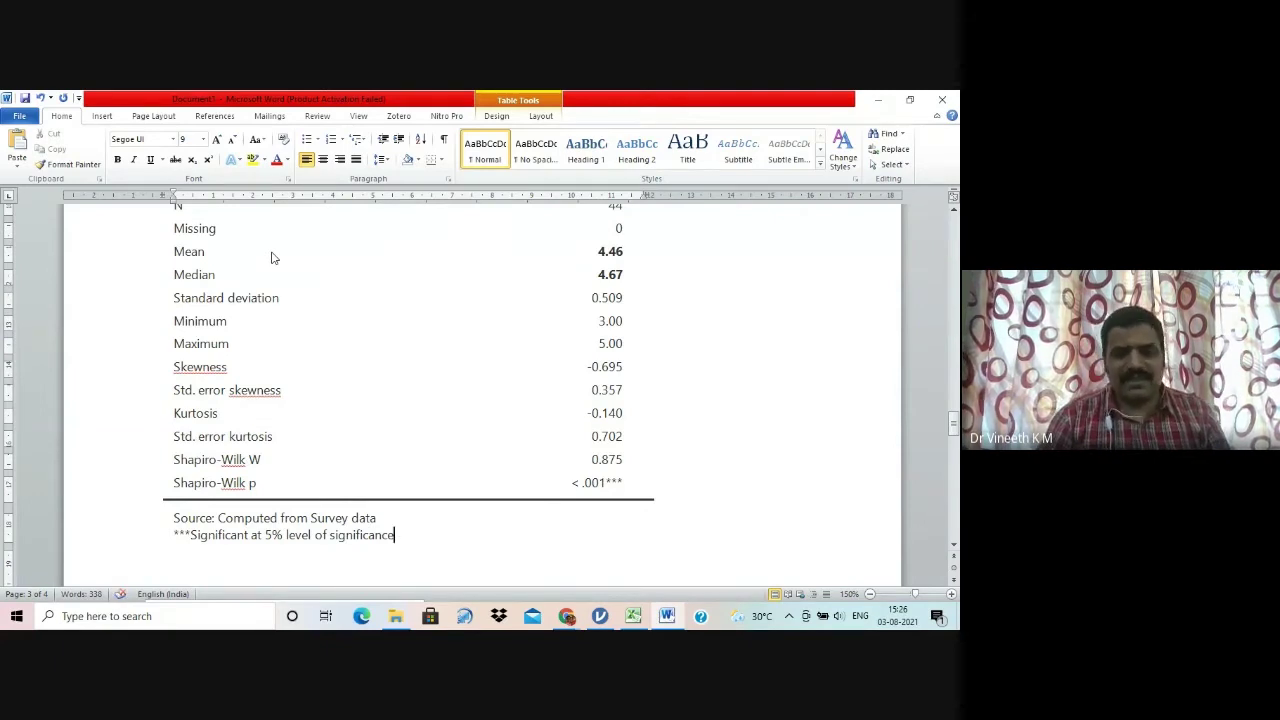
Step: Change the significance level in the note below Table 8 to 1%
key(Left)
key(Left)
key(Left)
key(Left)
key(Left)
key(Left)
key(Left)
key(Left)
key(Left)
key(Left)
key(Left)
key(Left)
key(Left)
key(Left)
key(Left)
key(Left)
key(Left)
key(Left)
key(Left)
key(Left)
key(Left)
key(Left)
key(Left)
key(Left)
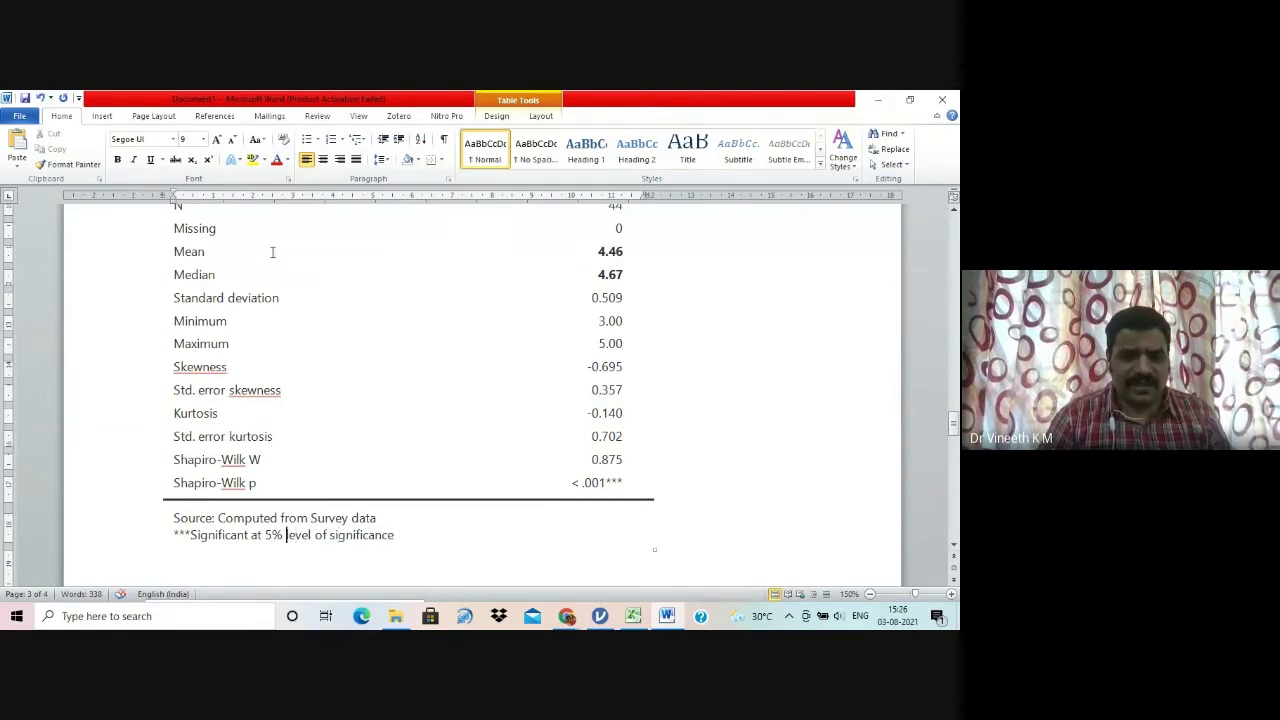
key(Delete)
text(1)
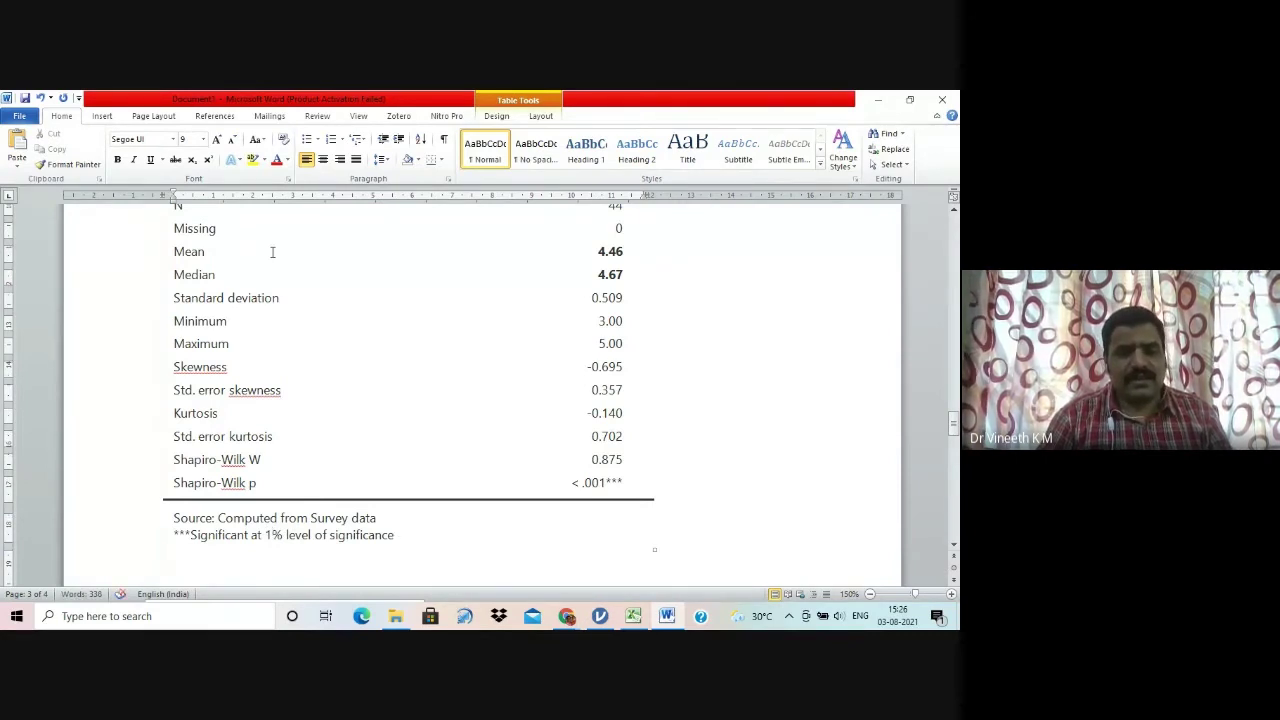
Step: Leave a blank line below the notes and begin the interpretation with "Since, the Shapiro Wilcoxon test produced a significant p value"
key(Return)
key(Return)
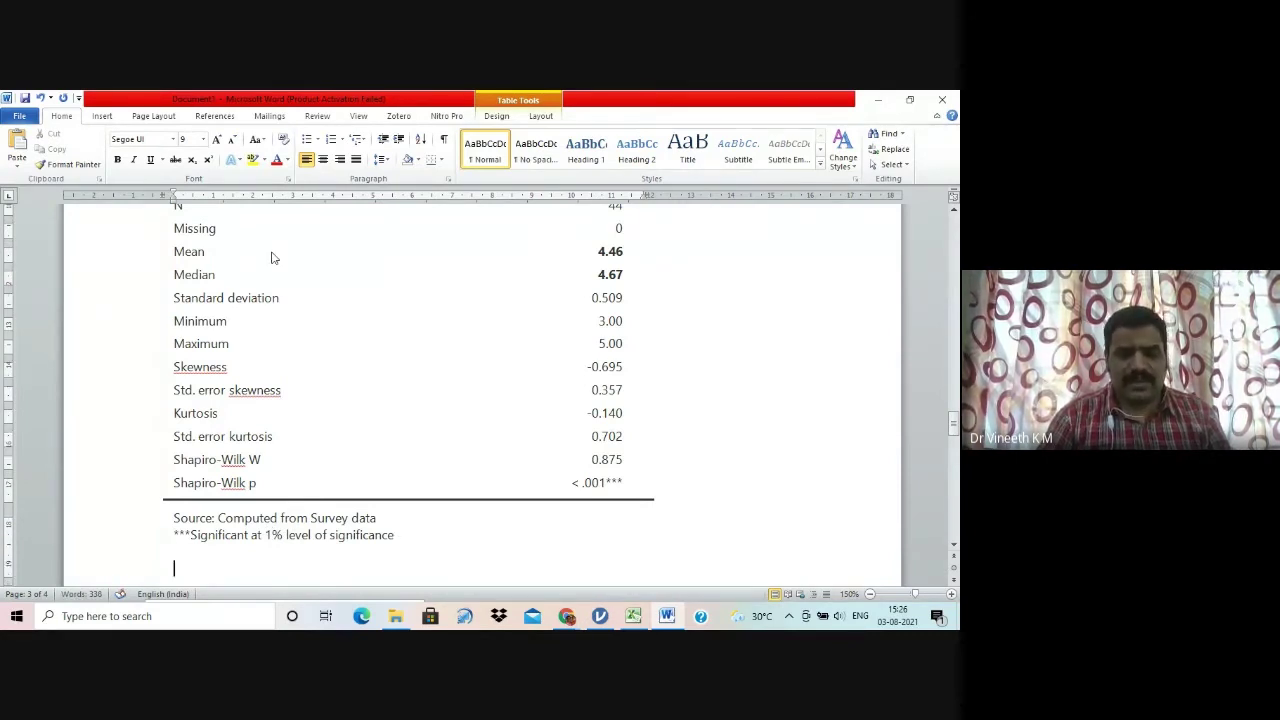
text(Since, the)
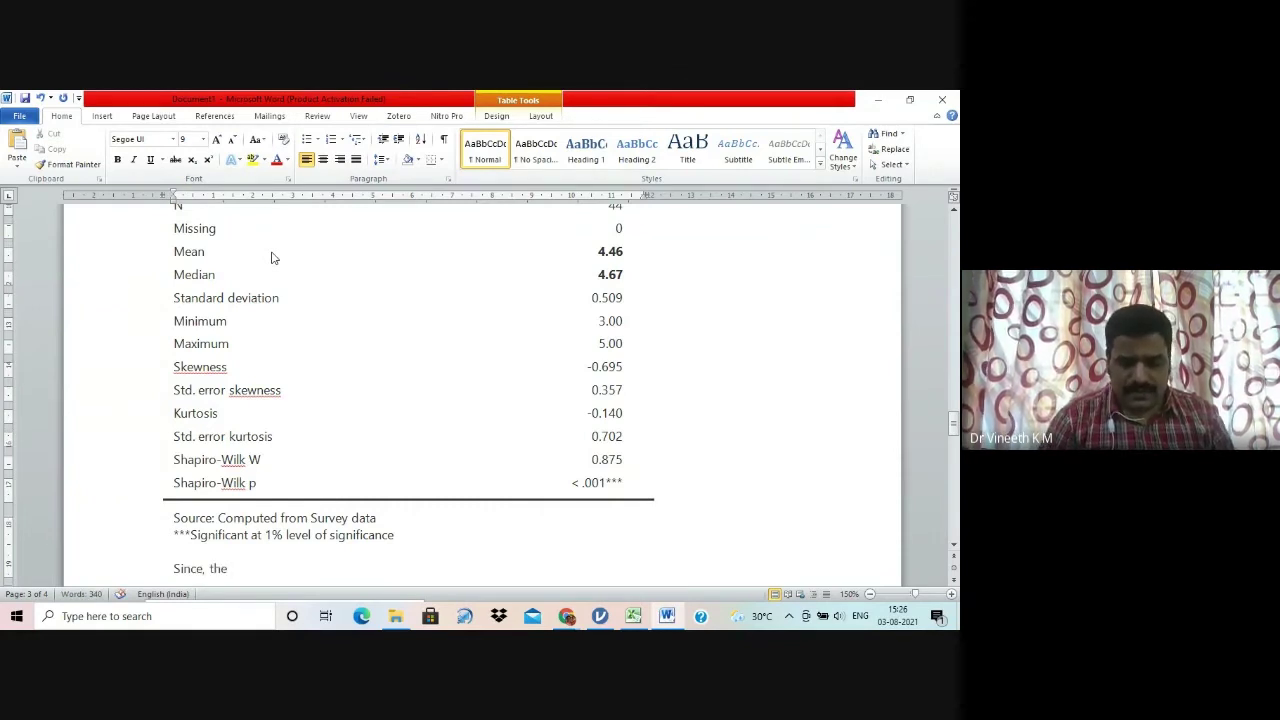
text( Shap)
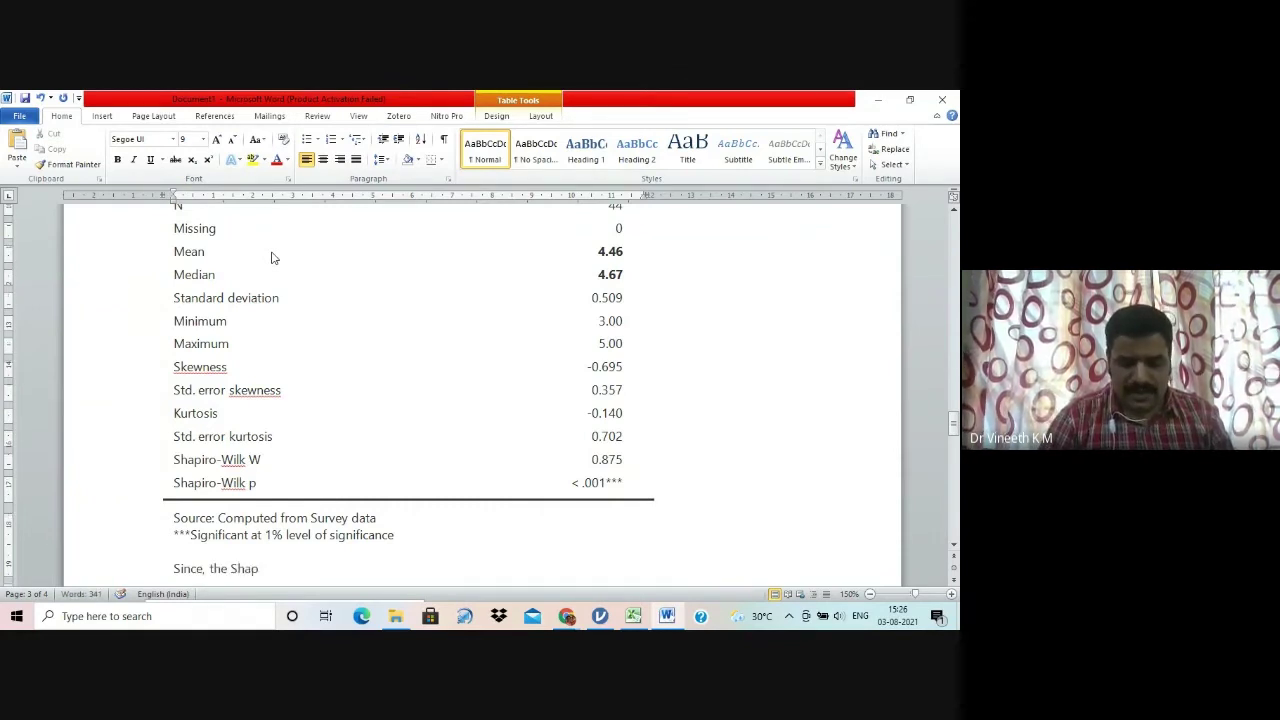
text(iro Wil)
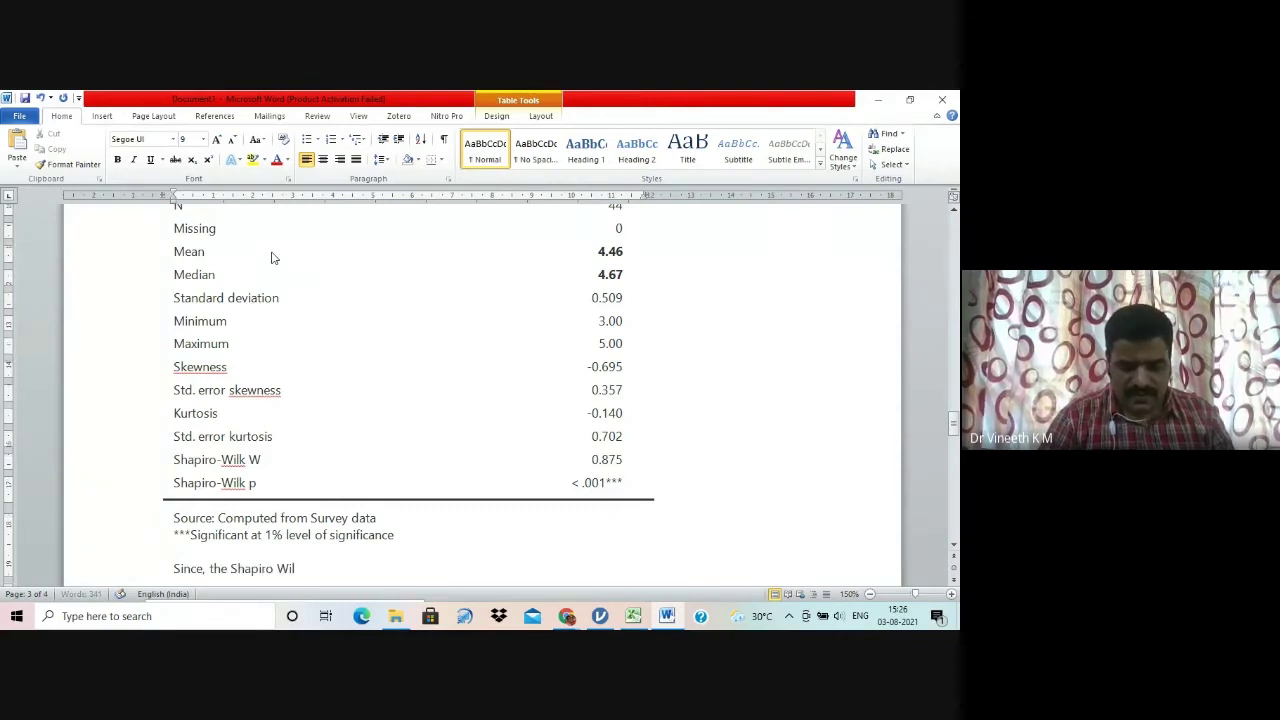
text(coxon test )
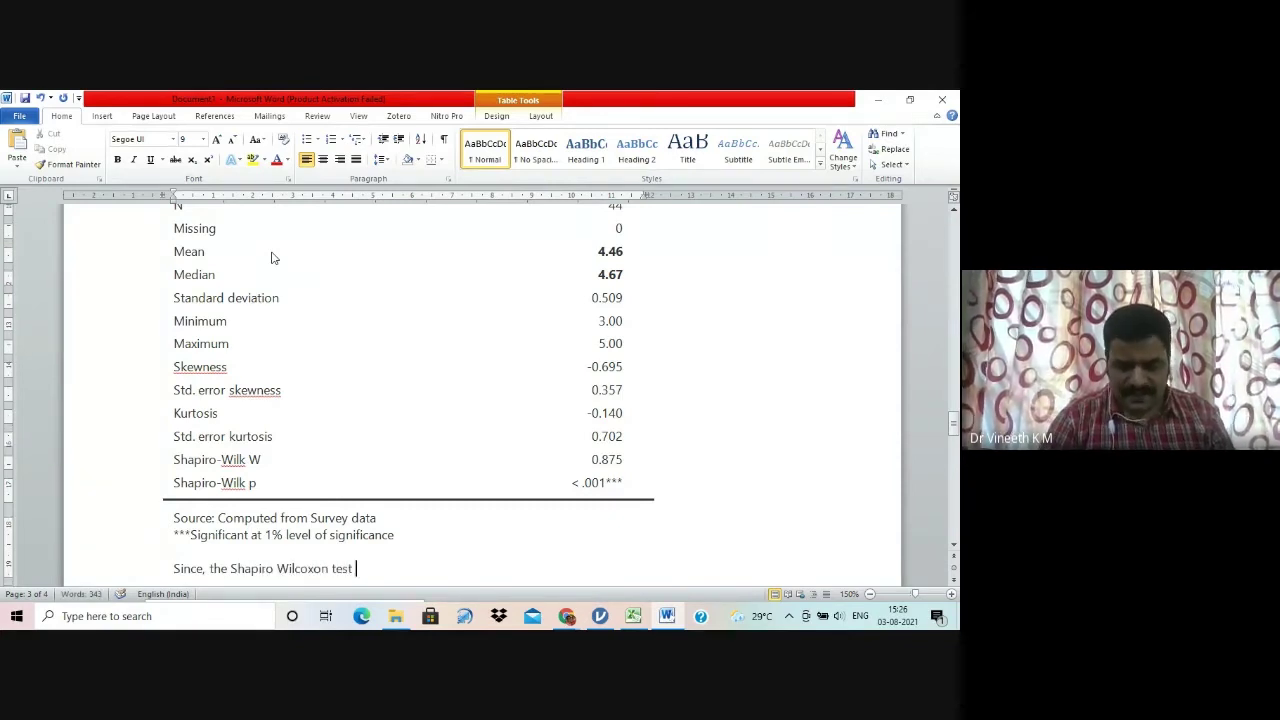
text(produc)
text(e)
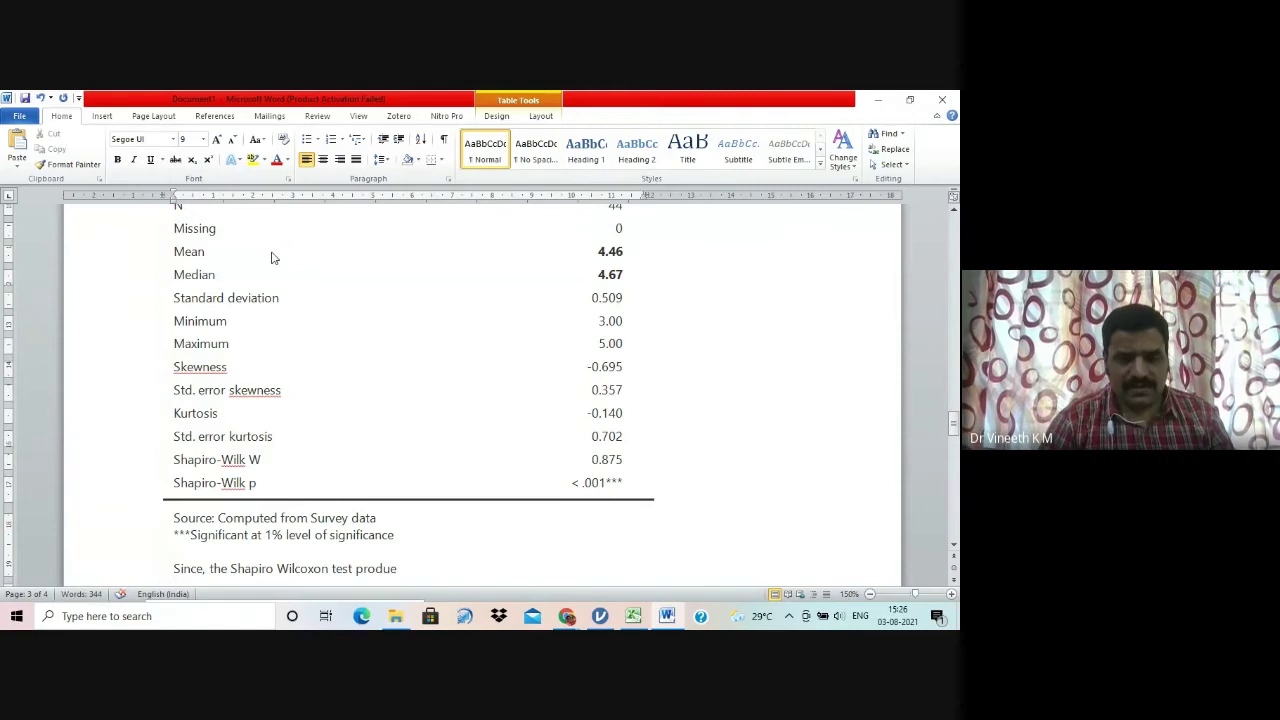
key(BackSpace)
text(ced a si)
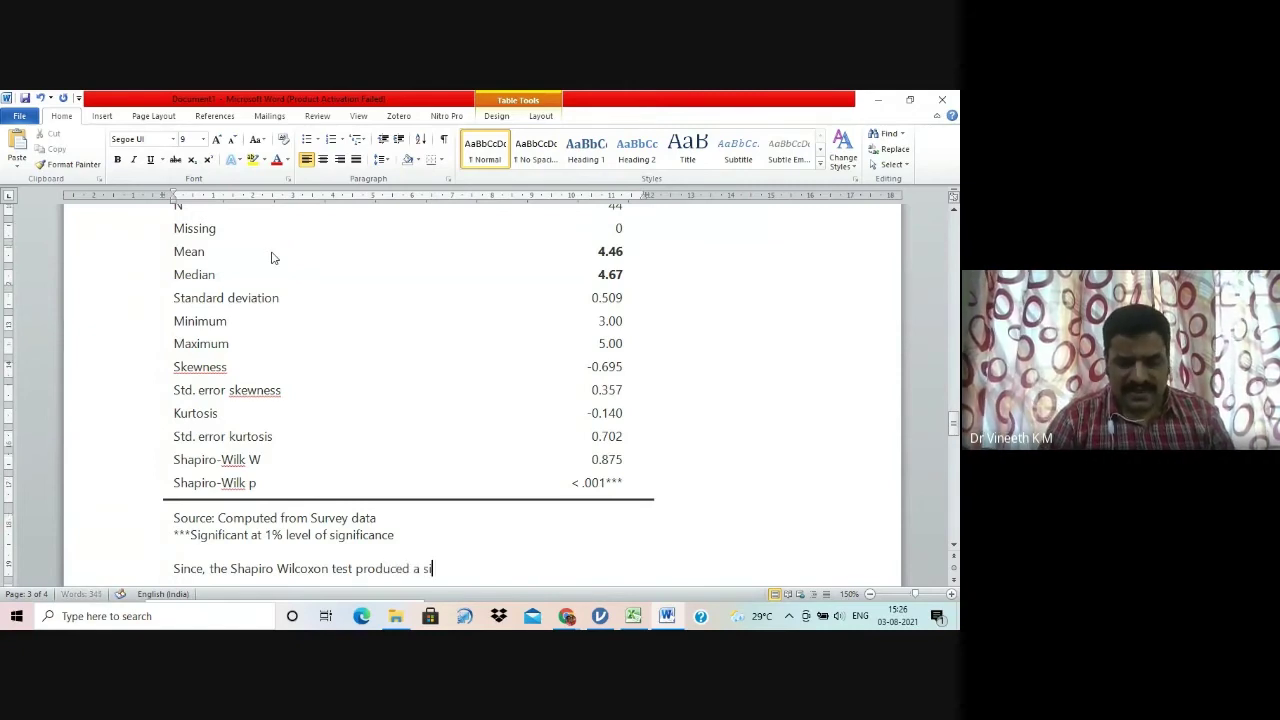
text(gnifica)
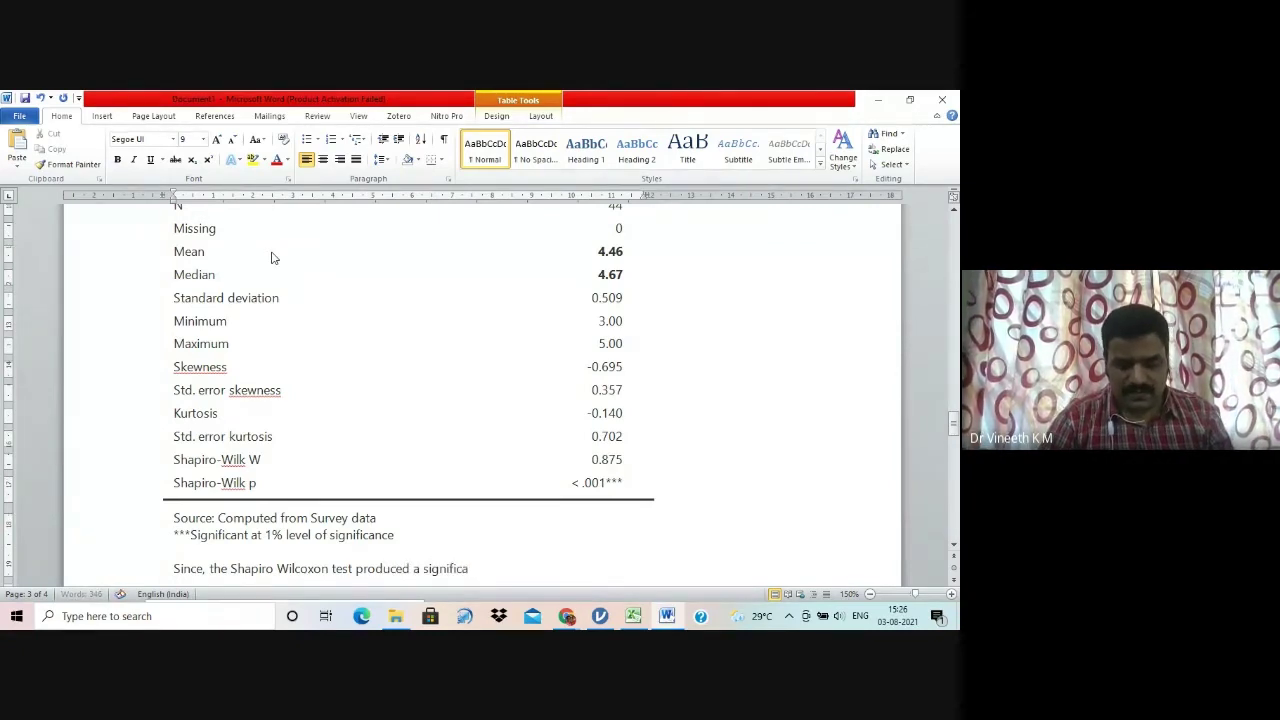
text(nt p value)
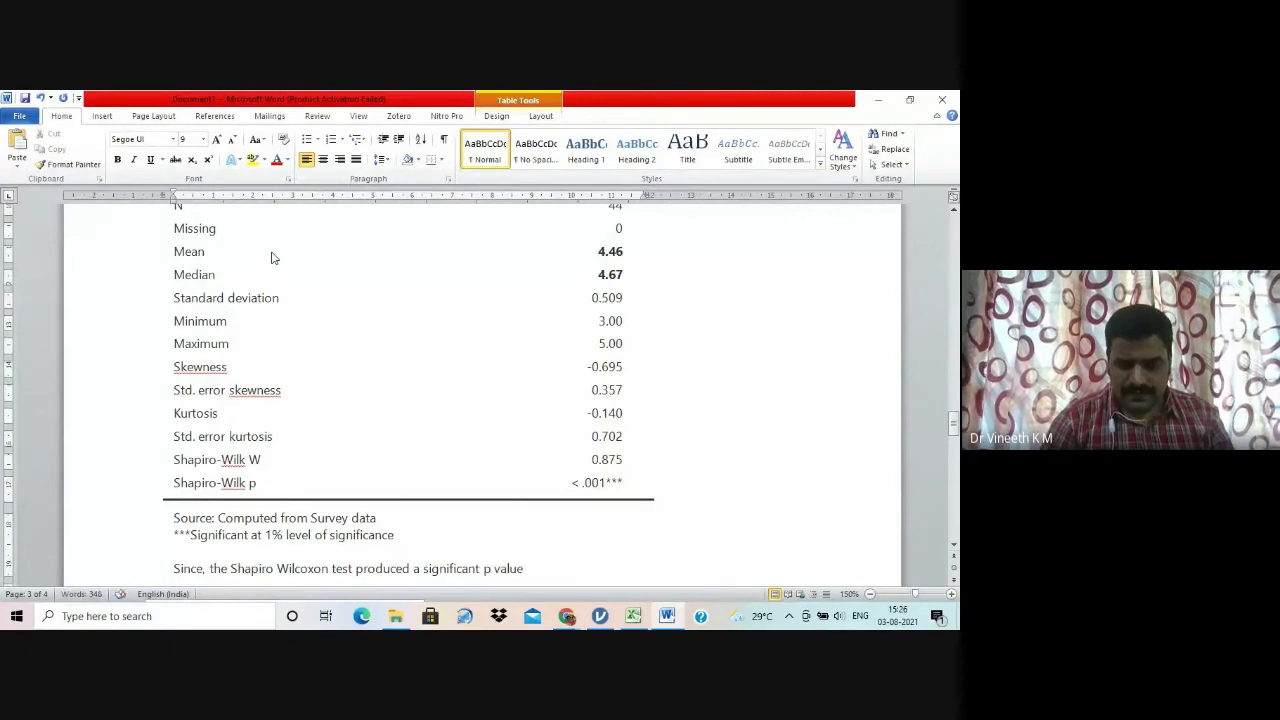
Step: Continue the interpretation sentence below Table 8 with ", it could be observed", correcting the spelling of "observed"
text(, it could be o)
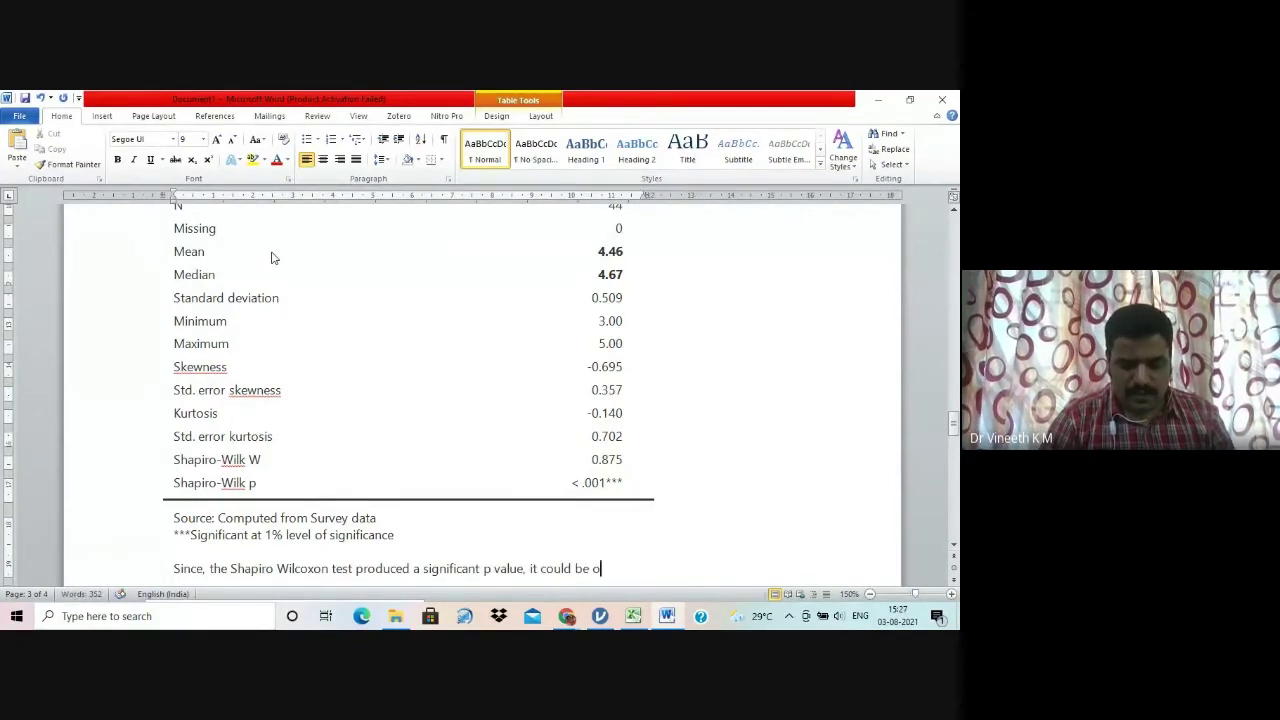
text(bsewrved)
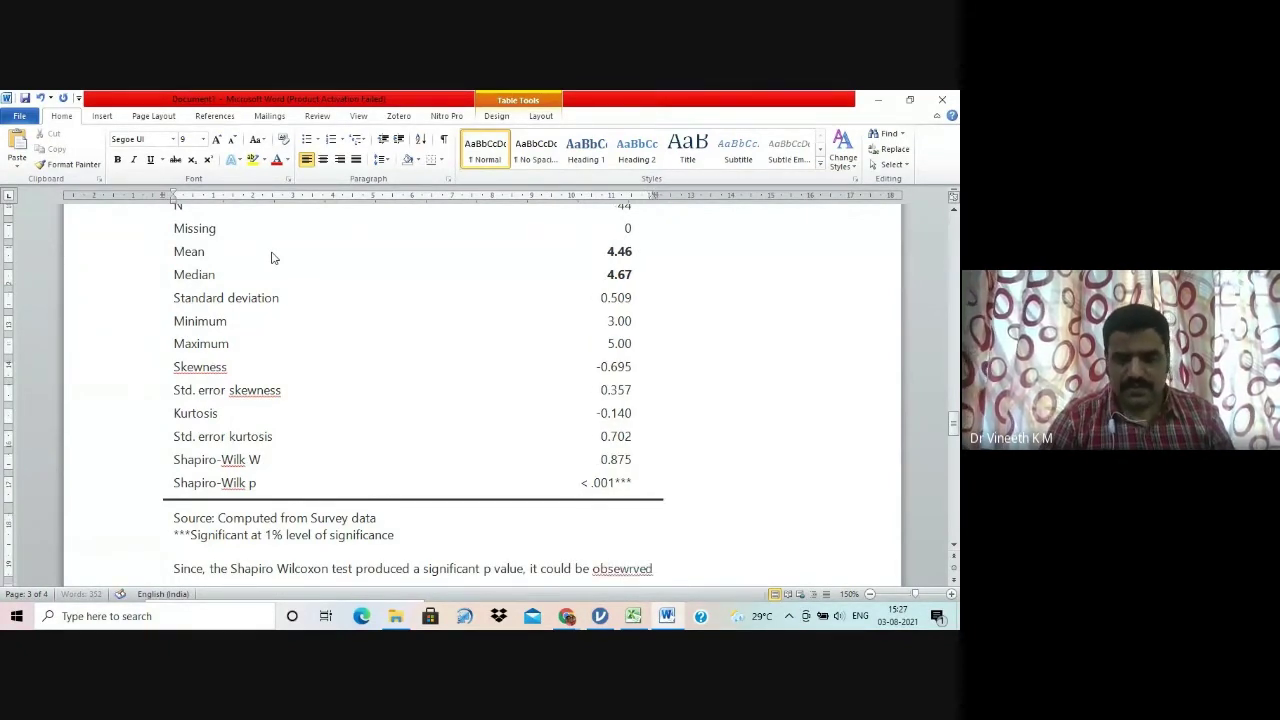
key(Left)
key(Left)
key(Left)
key(Left)
key(Left)
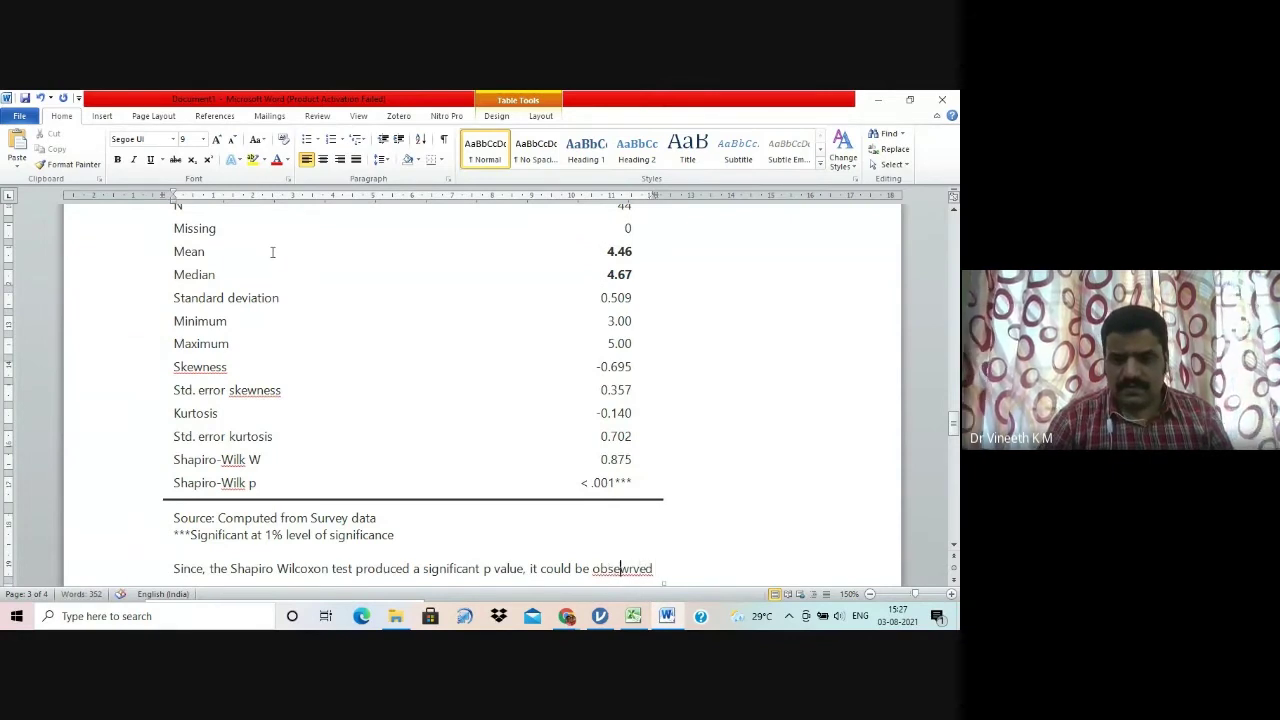
key(Delete)
key(End)
Step: Complete the interpretation sentence with "that the data is not normally distributed"
text(that th)
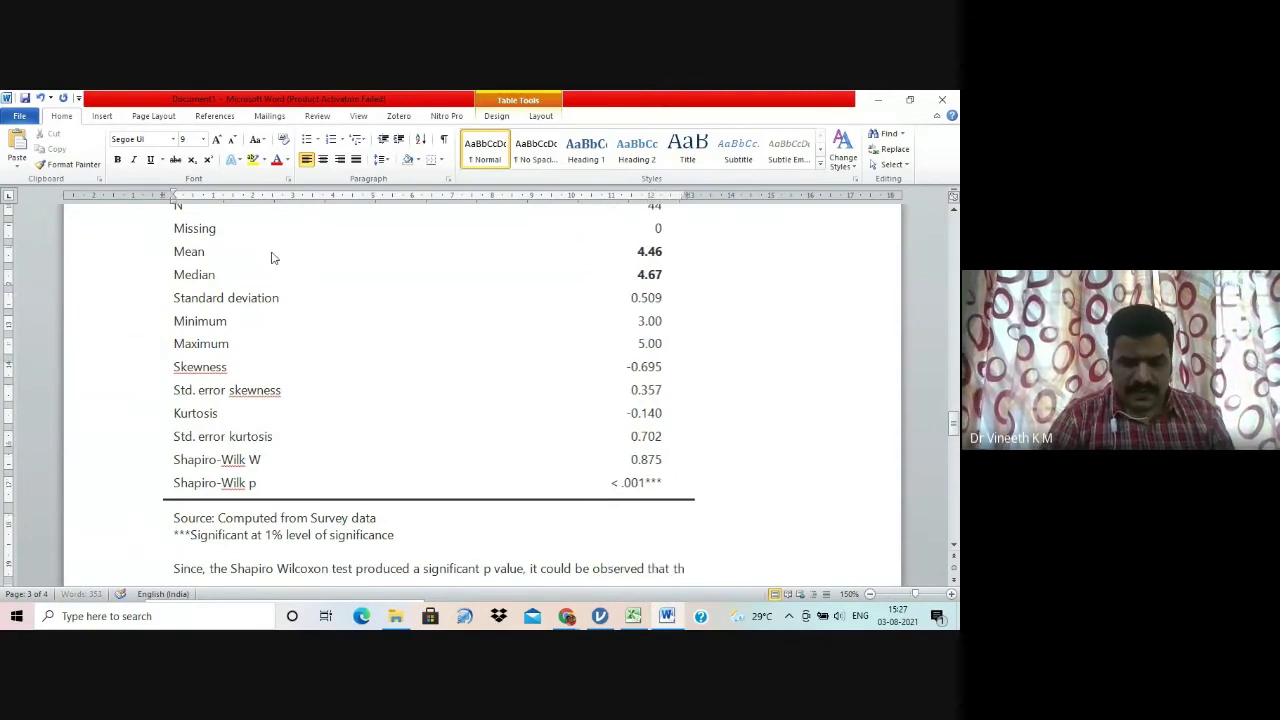
text(e data)
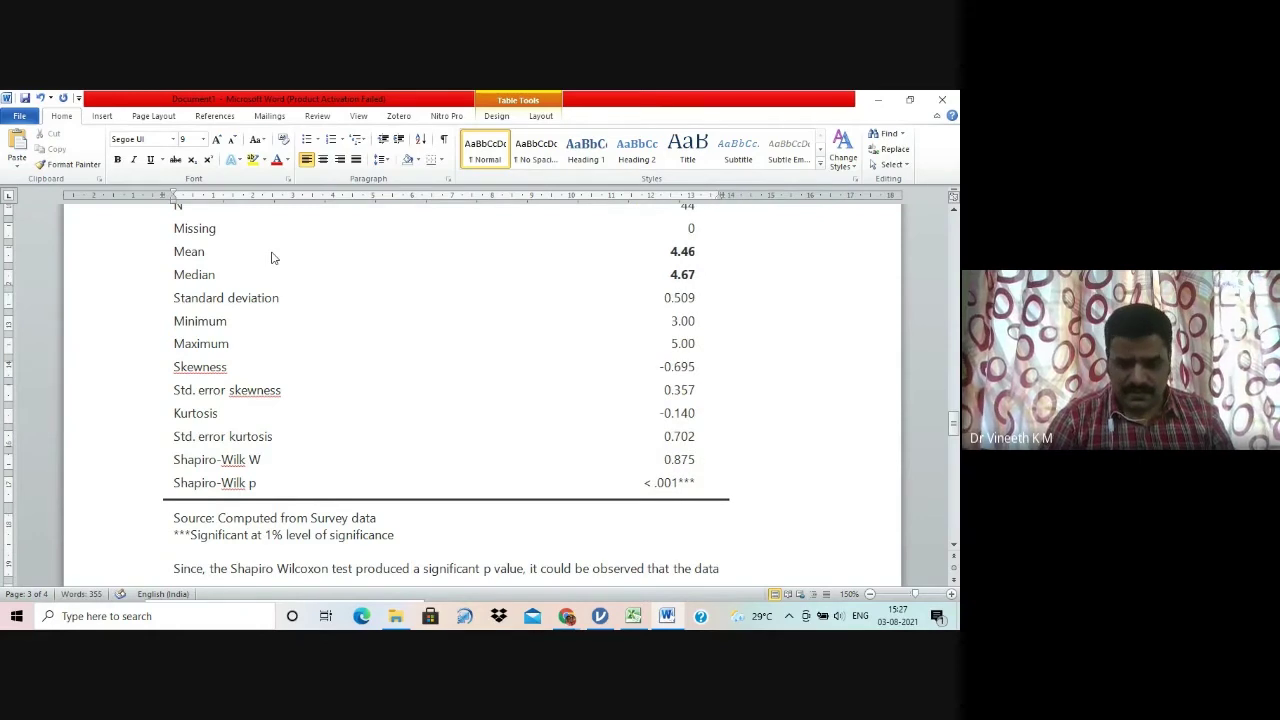
text( is )
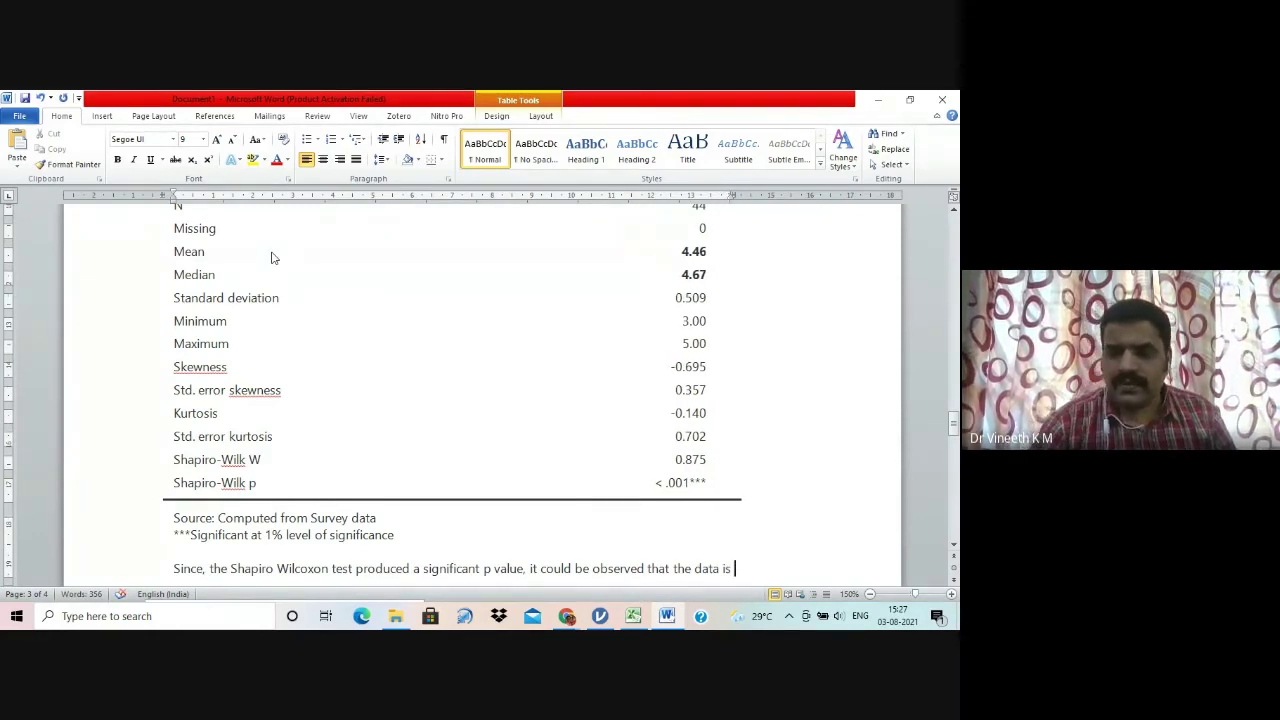
text(not norm)
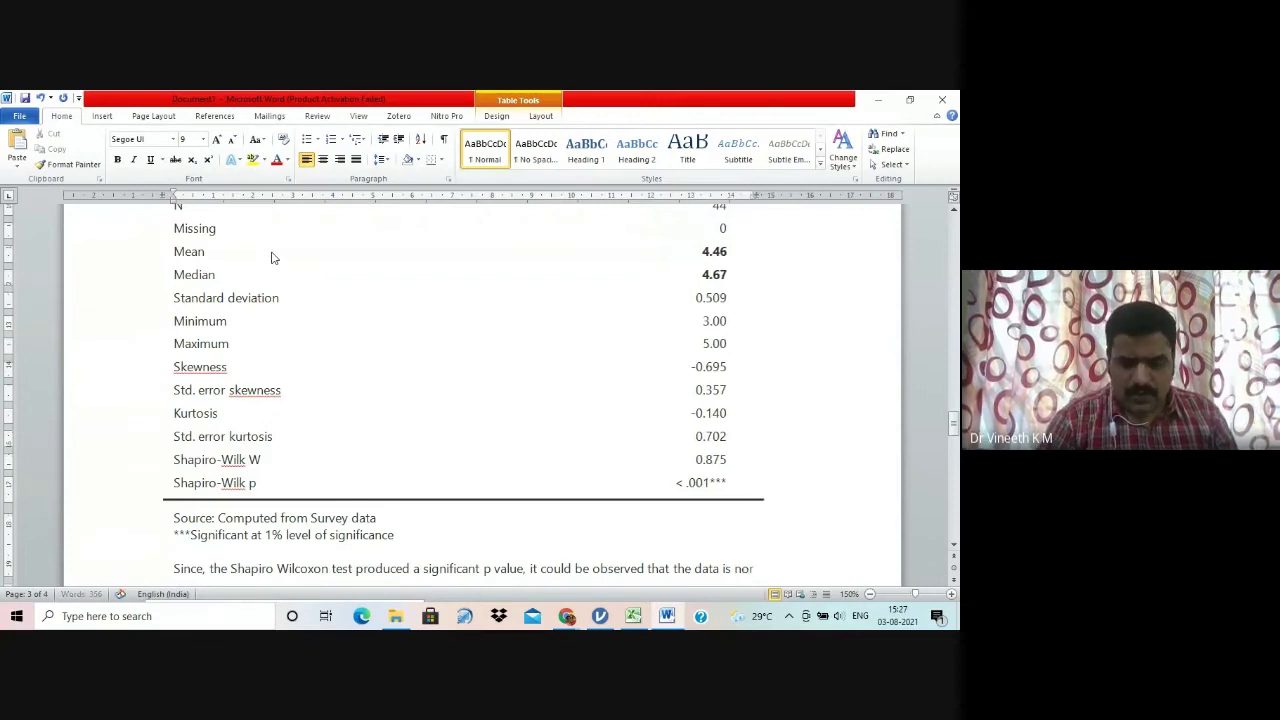
text(all)
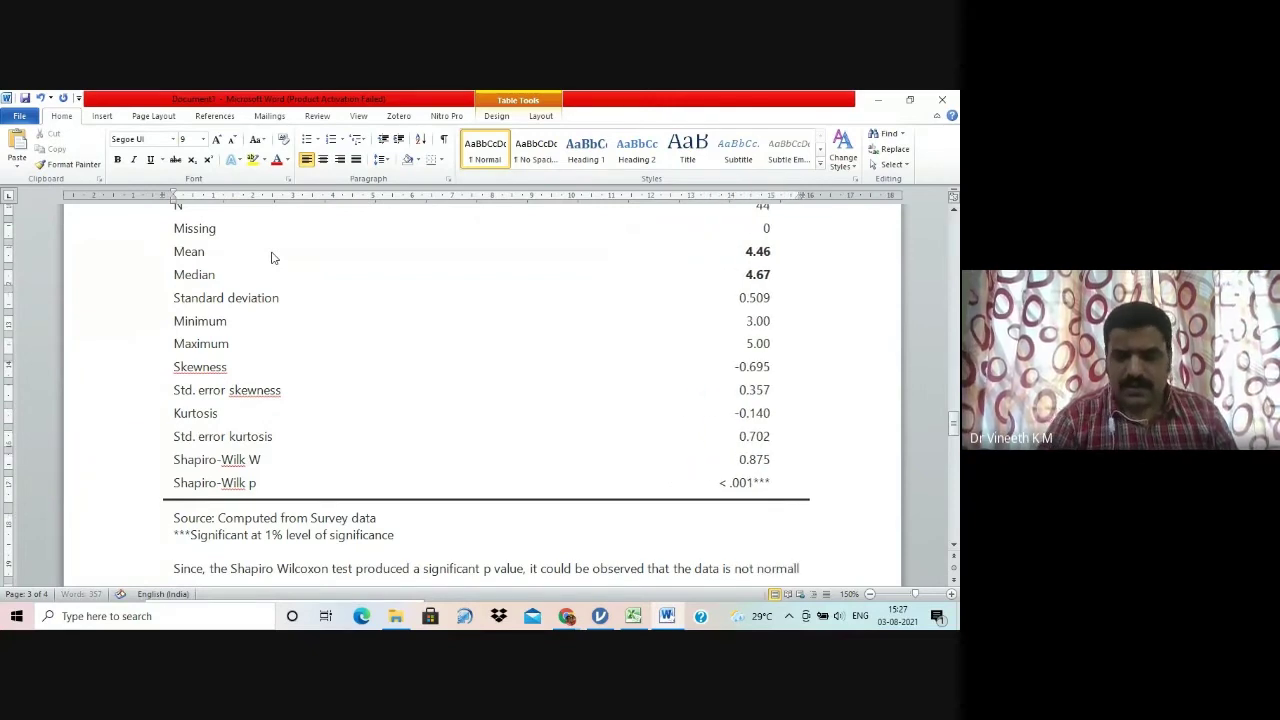
text(y distr)
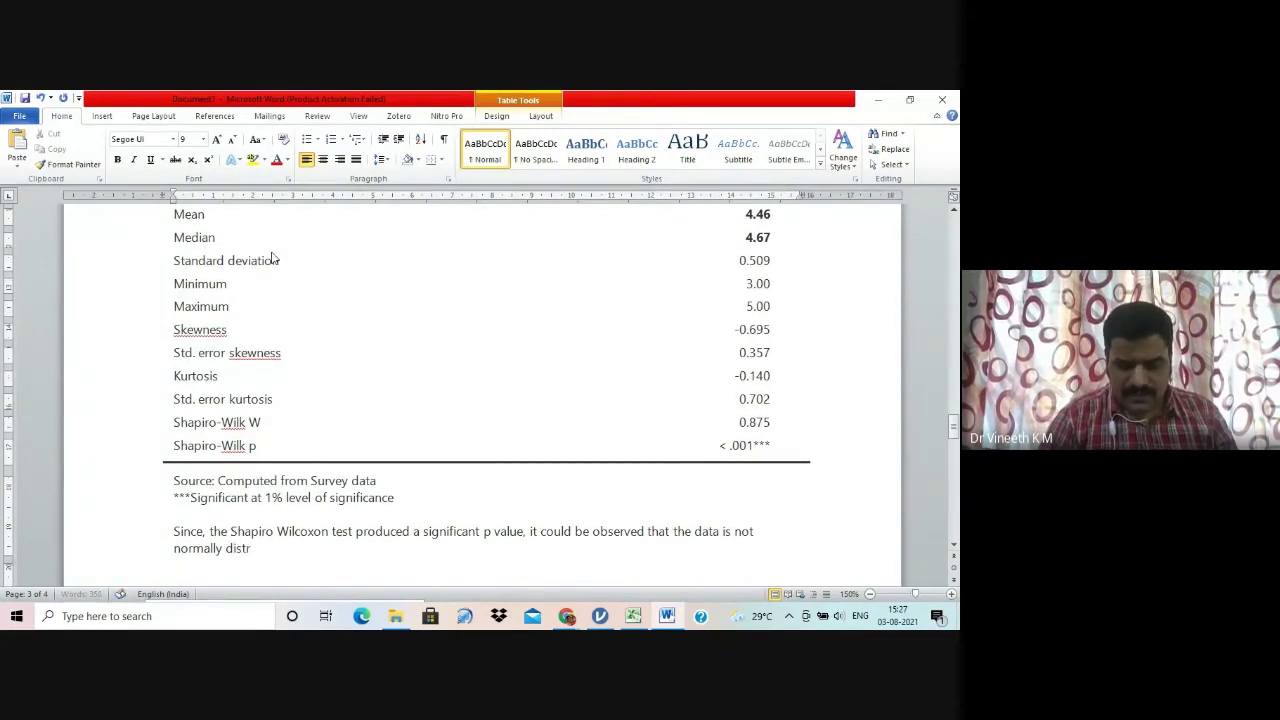
text(ibuted)
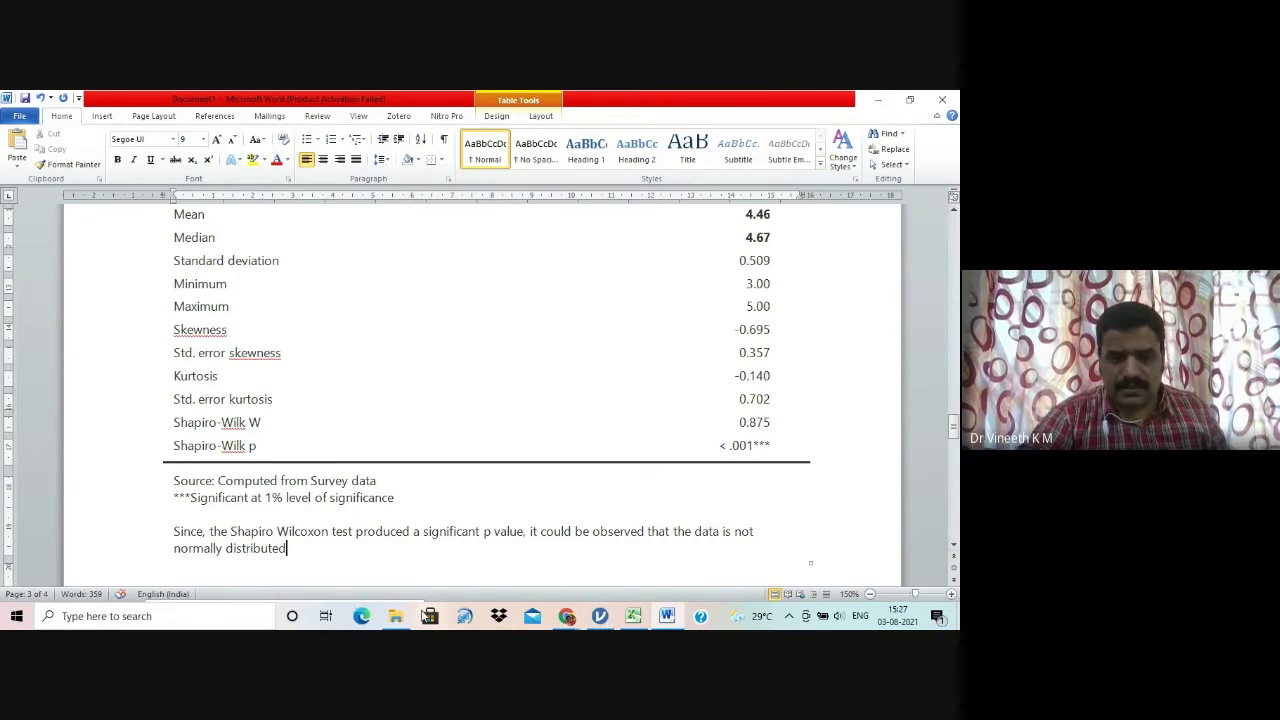
Step: Switch to the Google Meet call in Chrome, mute and unmute the microphone, and return to the Word document
click(566, 616)
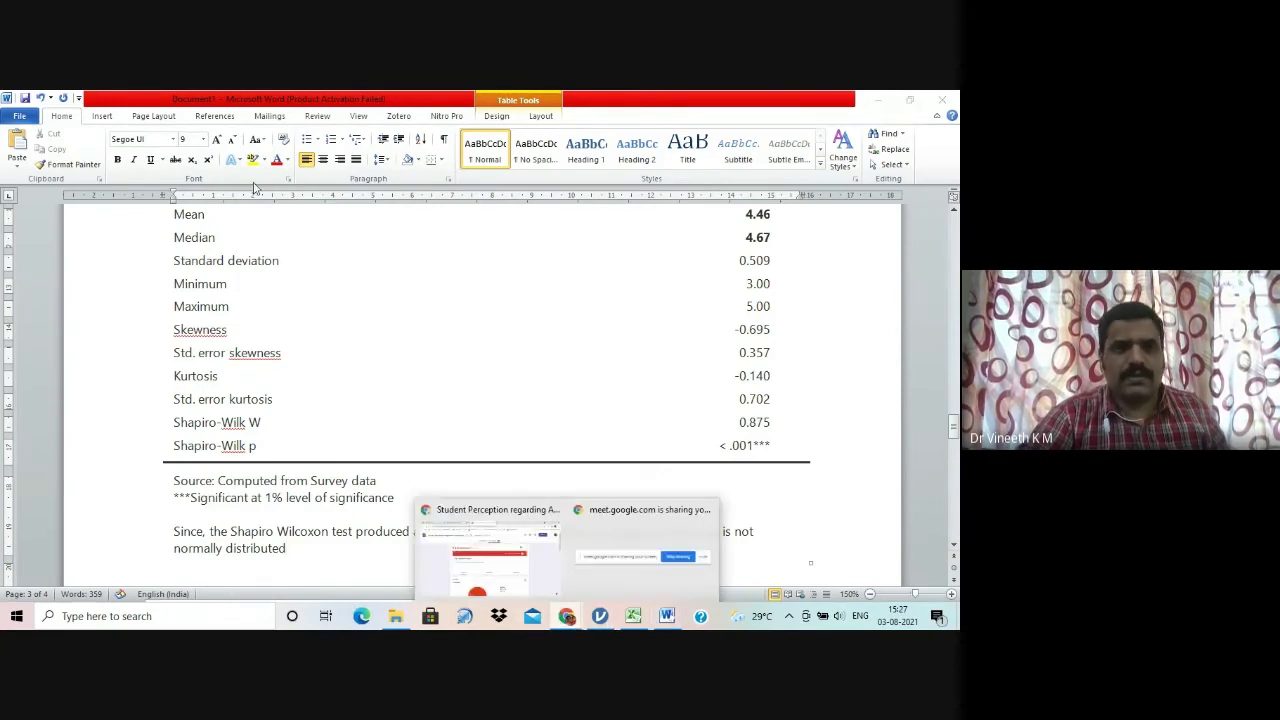
click(481, 519)
click(257, 101)
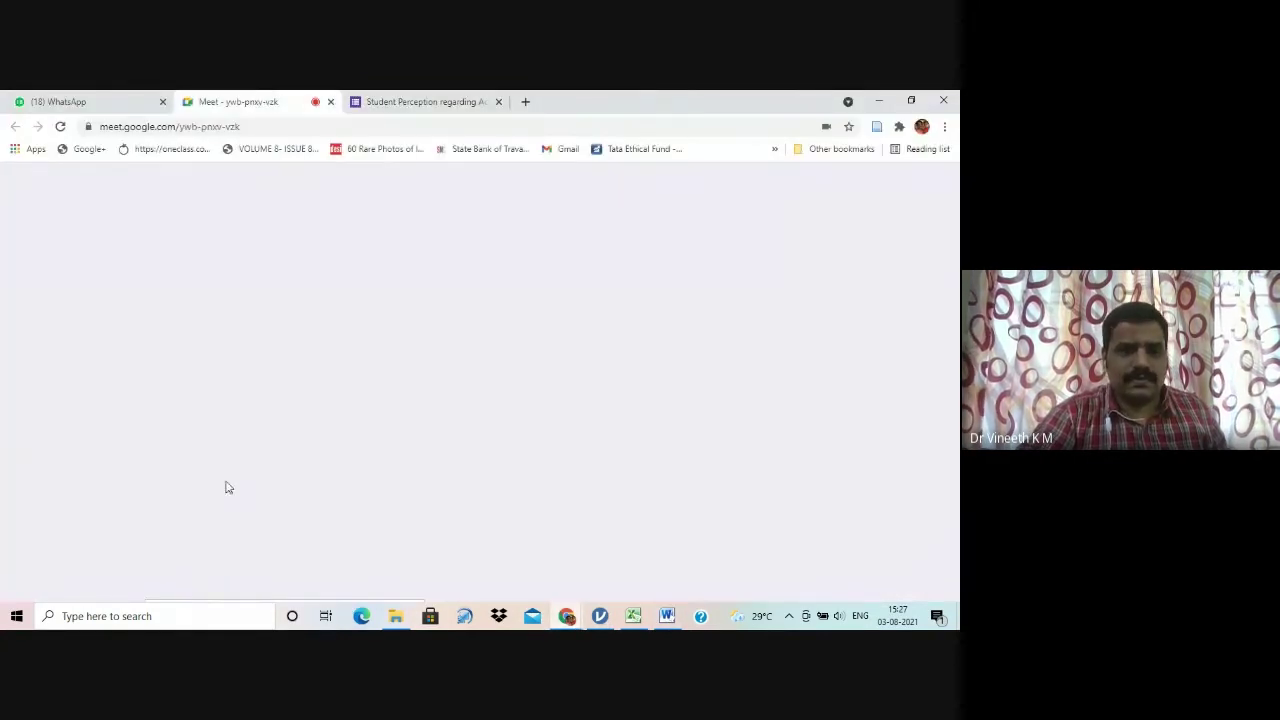
click(363, 574)
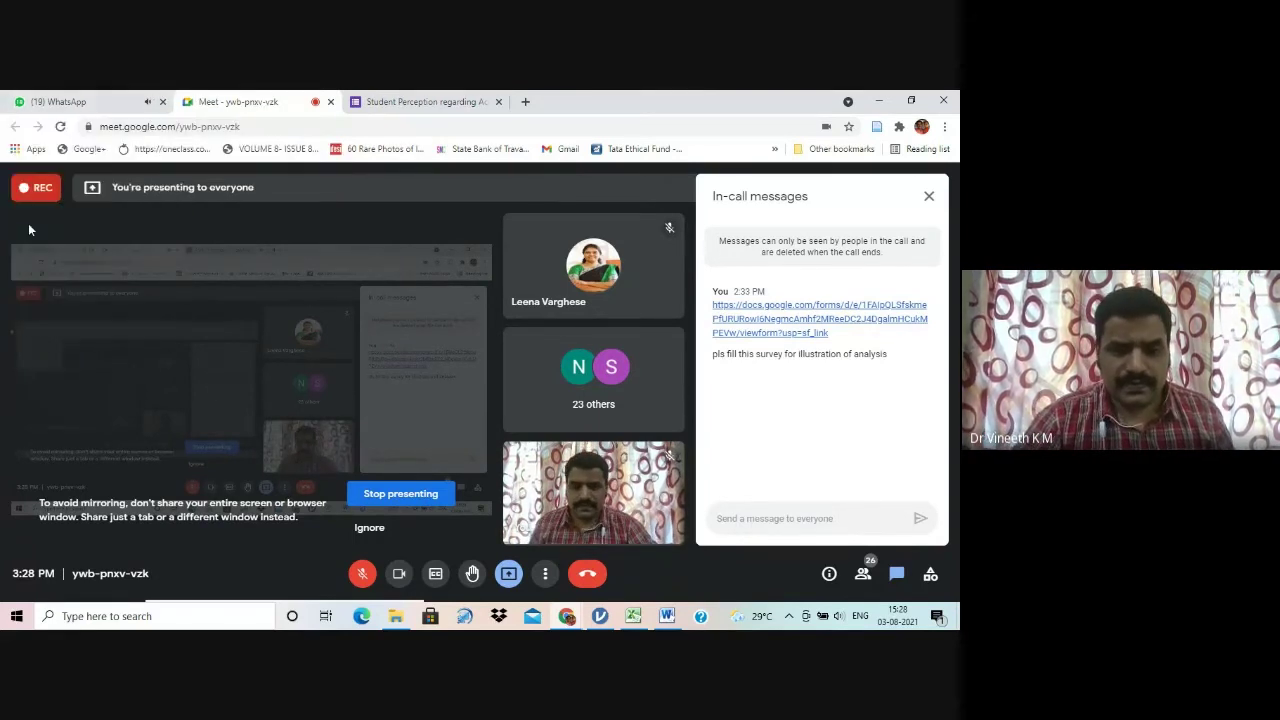
click(366, 578)
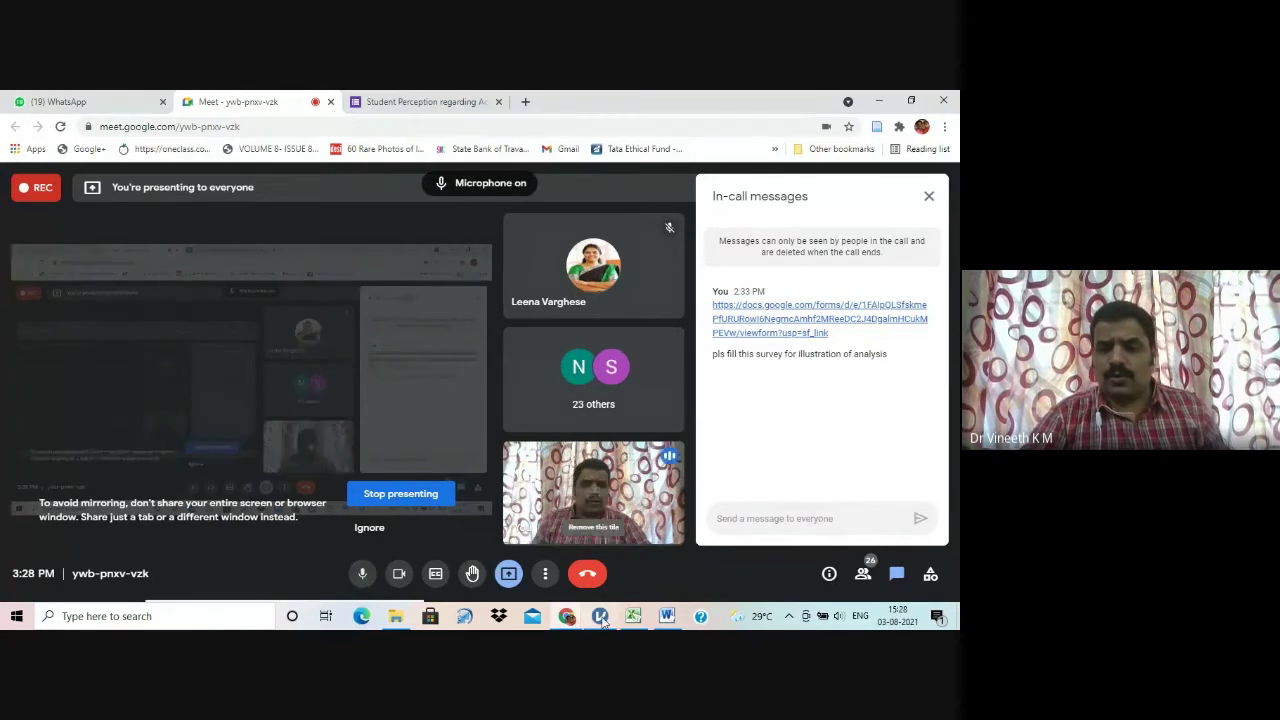
click(667, 616)
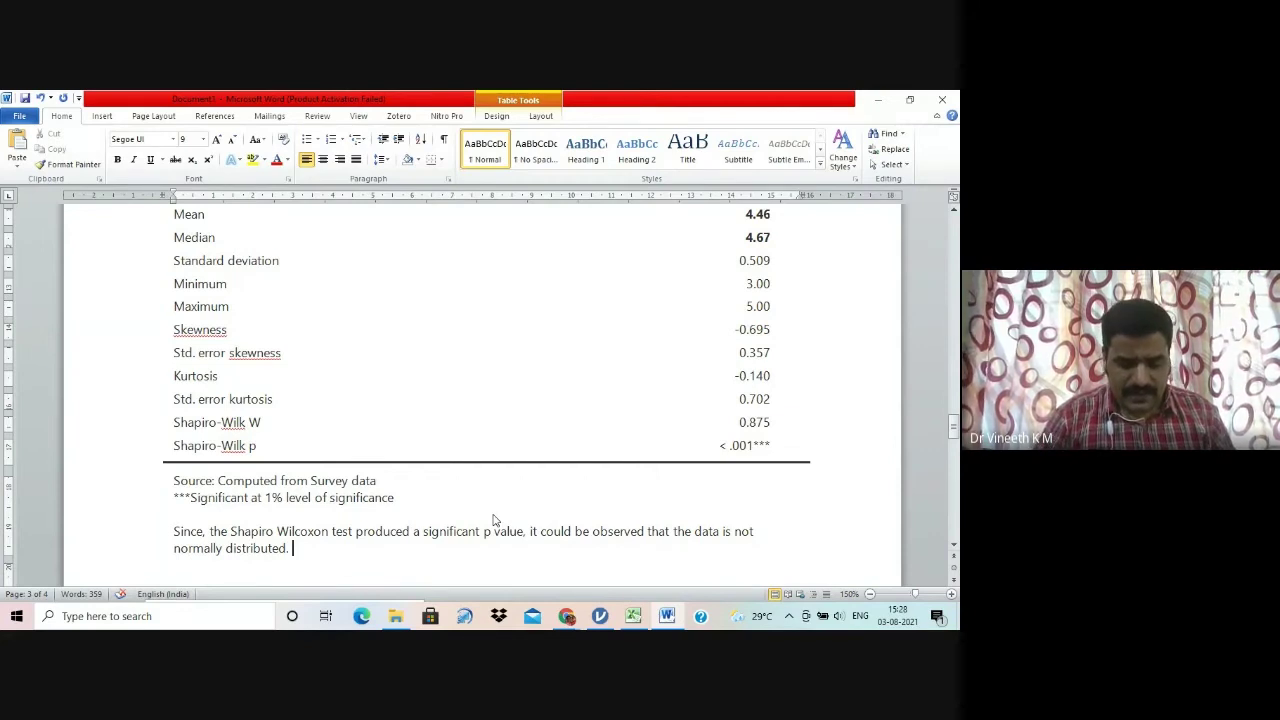
Step: Begin a new sentence after "normally distributed." with "Non parametric", correcting the misspelled word
text(Non pr)
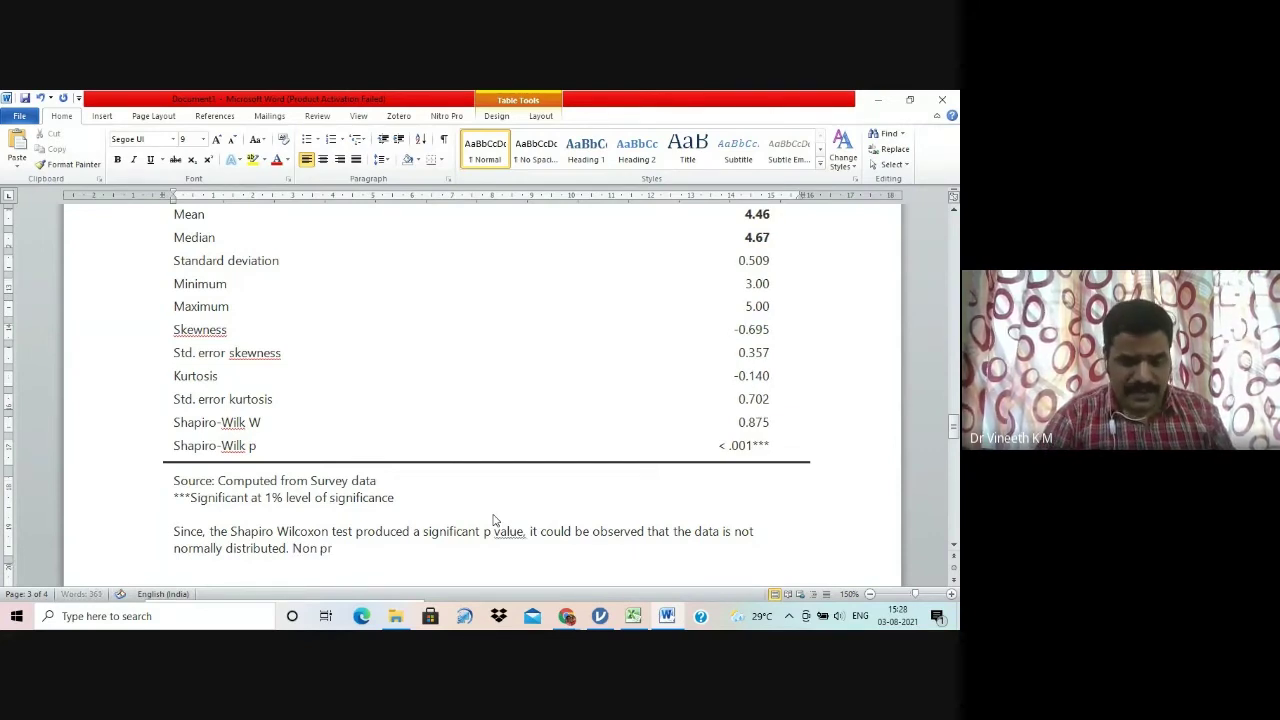
text(ametric tool)
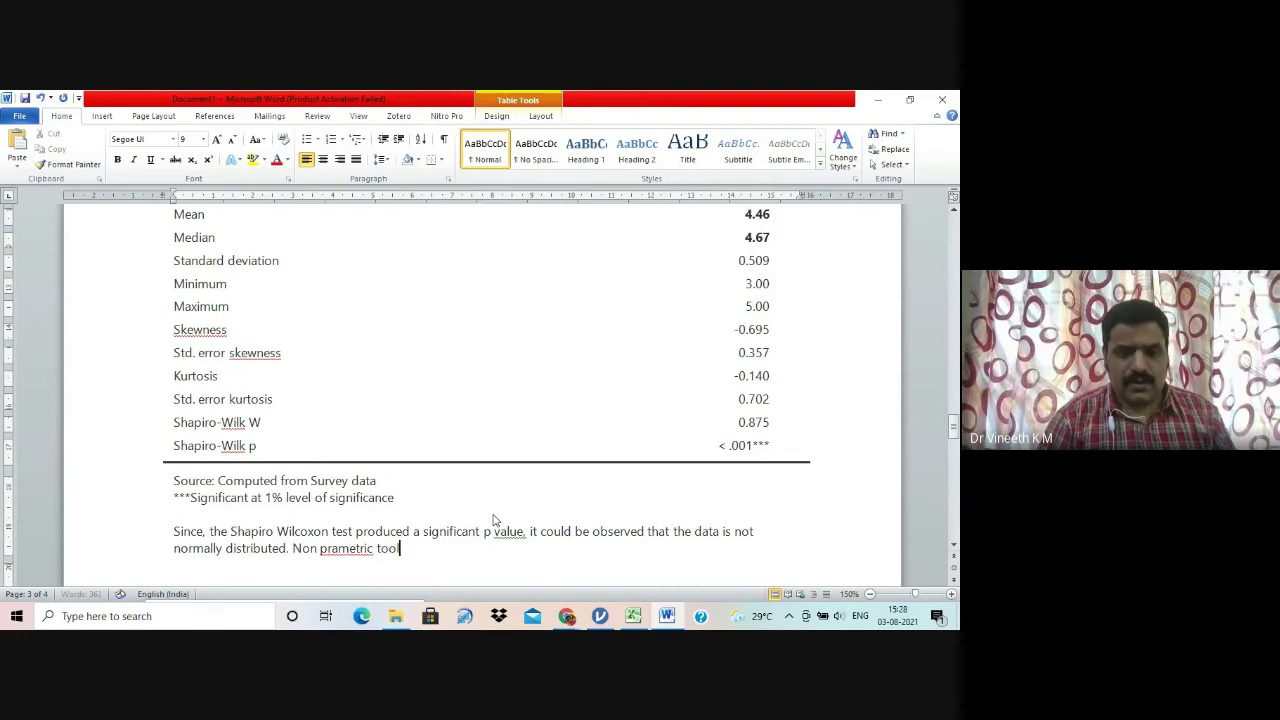
key(BackSpace)
key(BackSpace)
key(BackSpace)
key(BackSpace)
key(BackSpace)
key(BackSpace)
key(BackSpace)
key(BackSpace)
key(BackSpace)
key(BackSpace)
key(BackSpace)
key(BackSpace)
key(BackSpace)
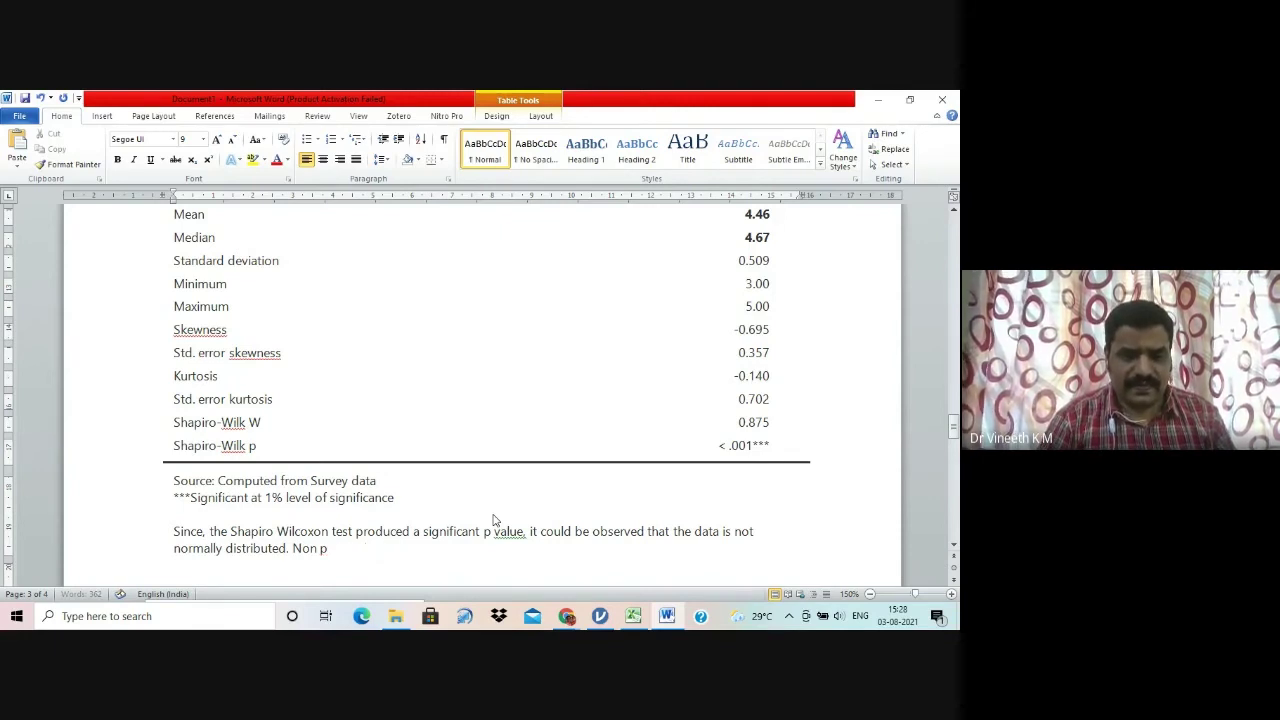
text(arametric)
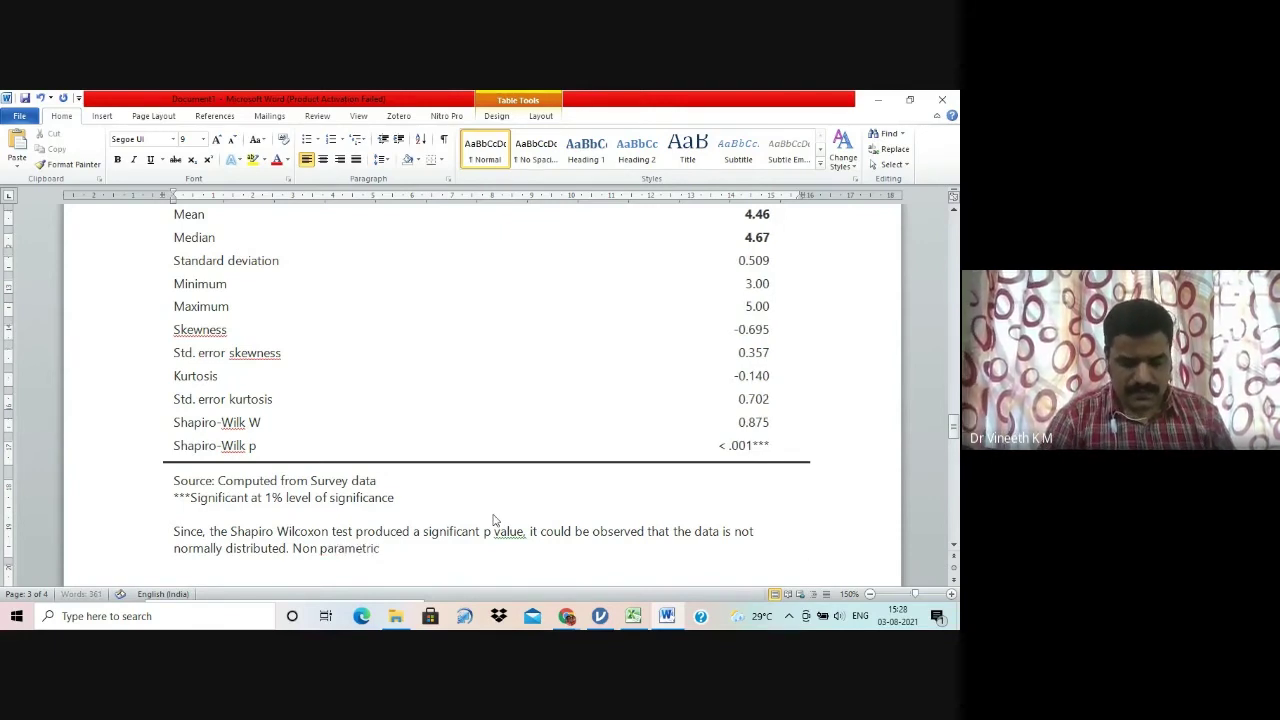
Step: Continue the new sentence with "statistics are used for", correcting the spelling of "are"
text( statistics arte )
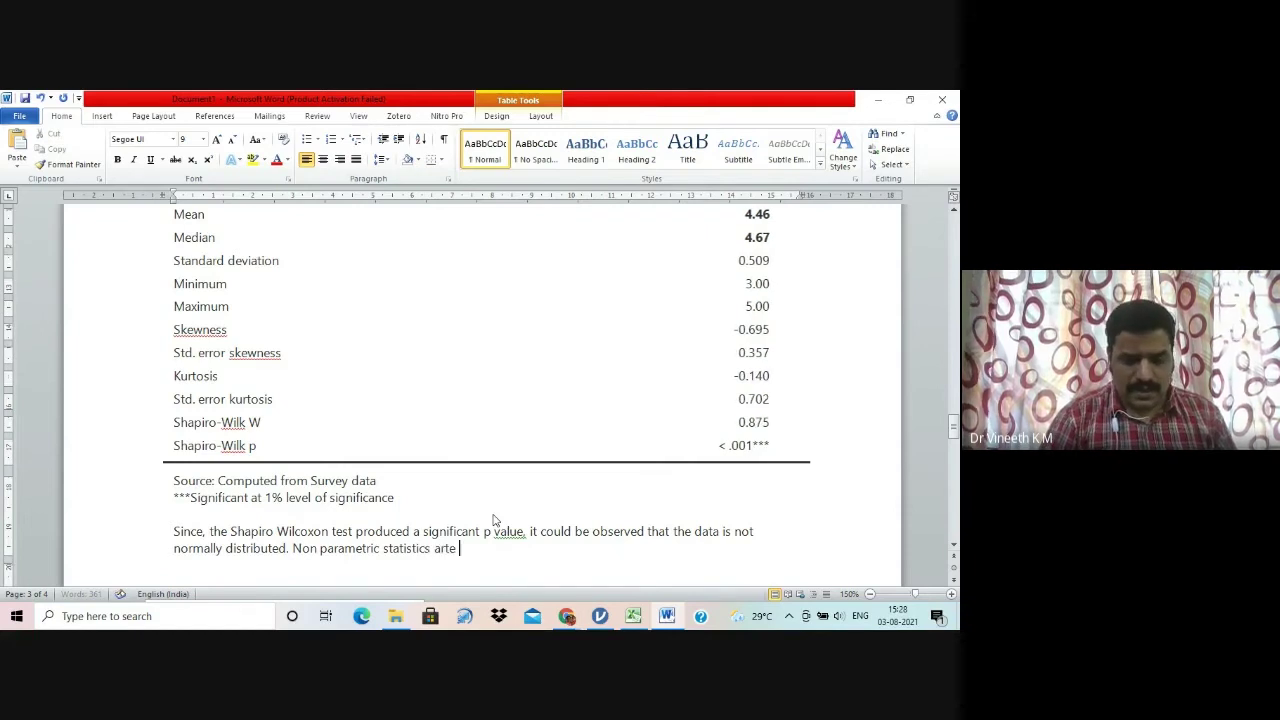
text(used for)
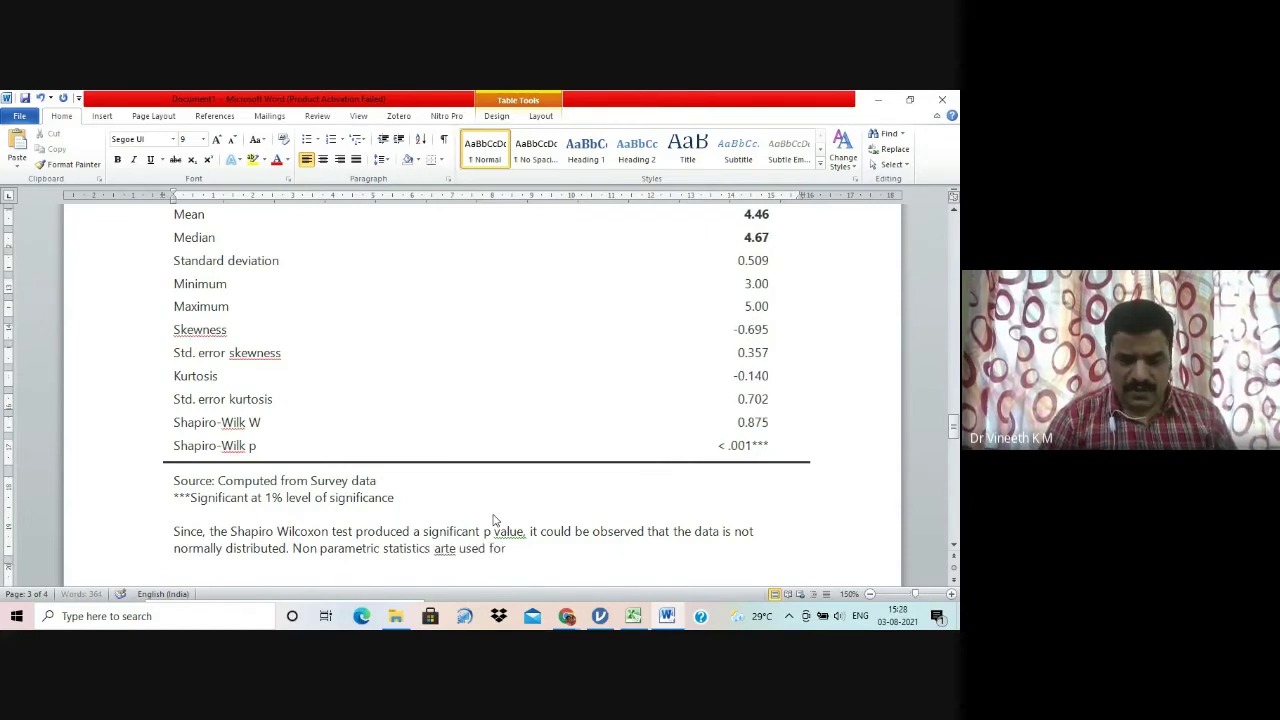
key(ctrl+Left)
key(ctrl+Left)
key(Left)
key(Left)
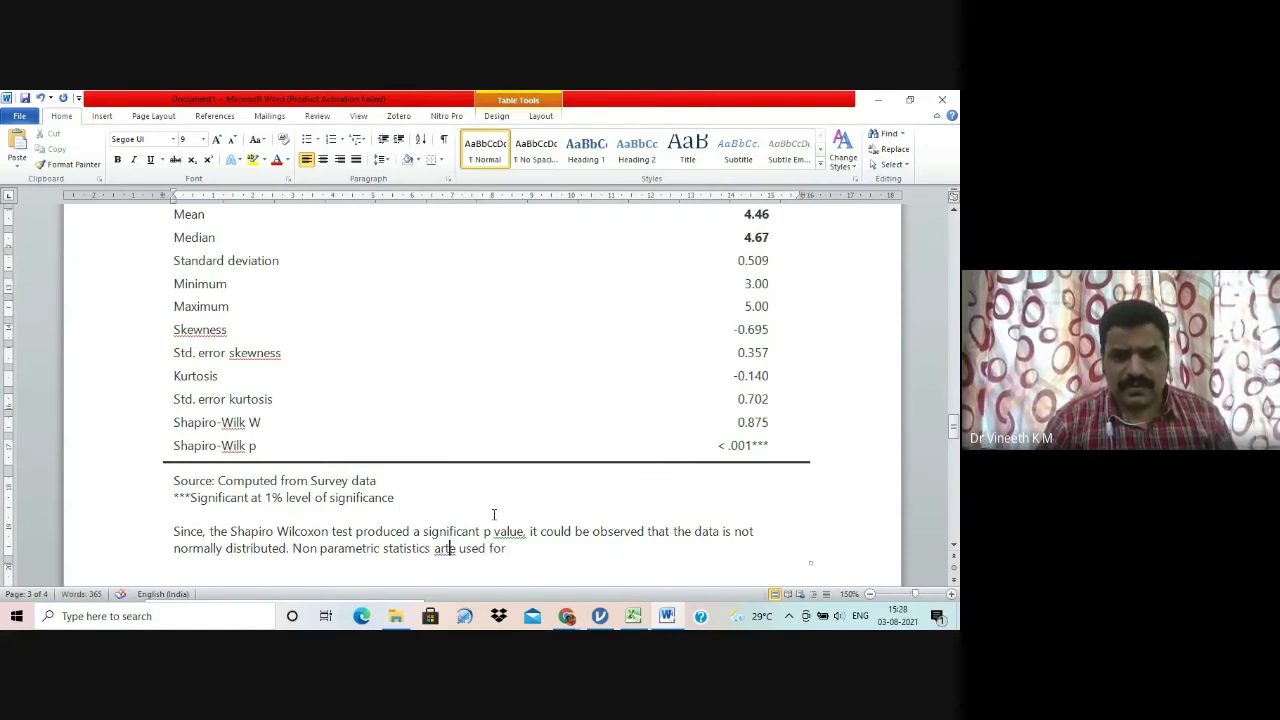
key(BackSpace)
key(End)
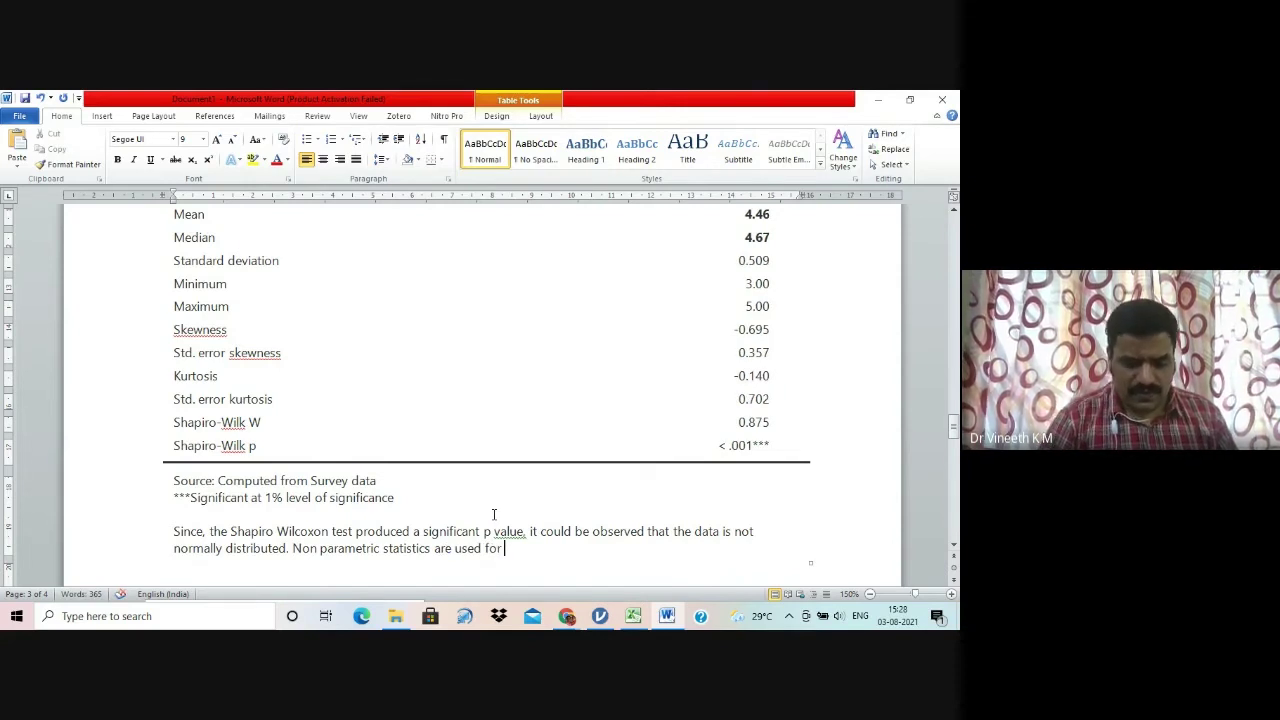
Step: Finish the sentence with "drawing inferences." and add two line breaks after the interpretation
text(drawing inf)
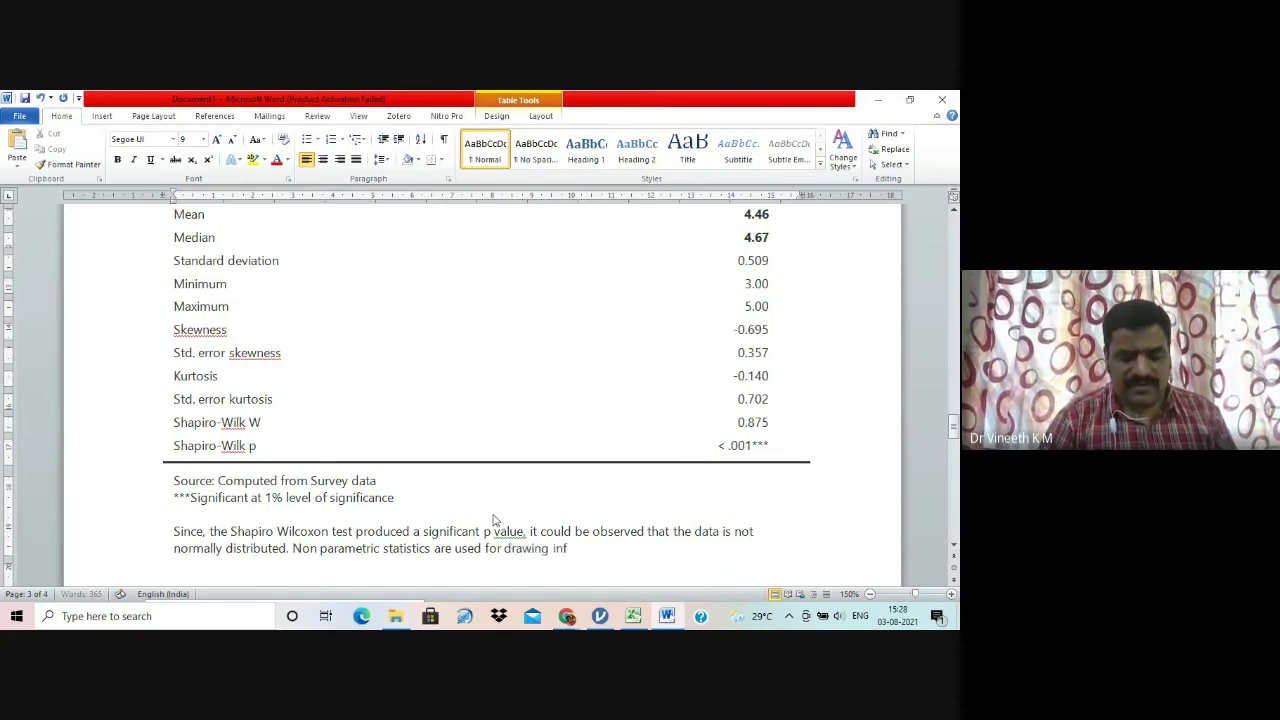
text(erences.)
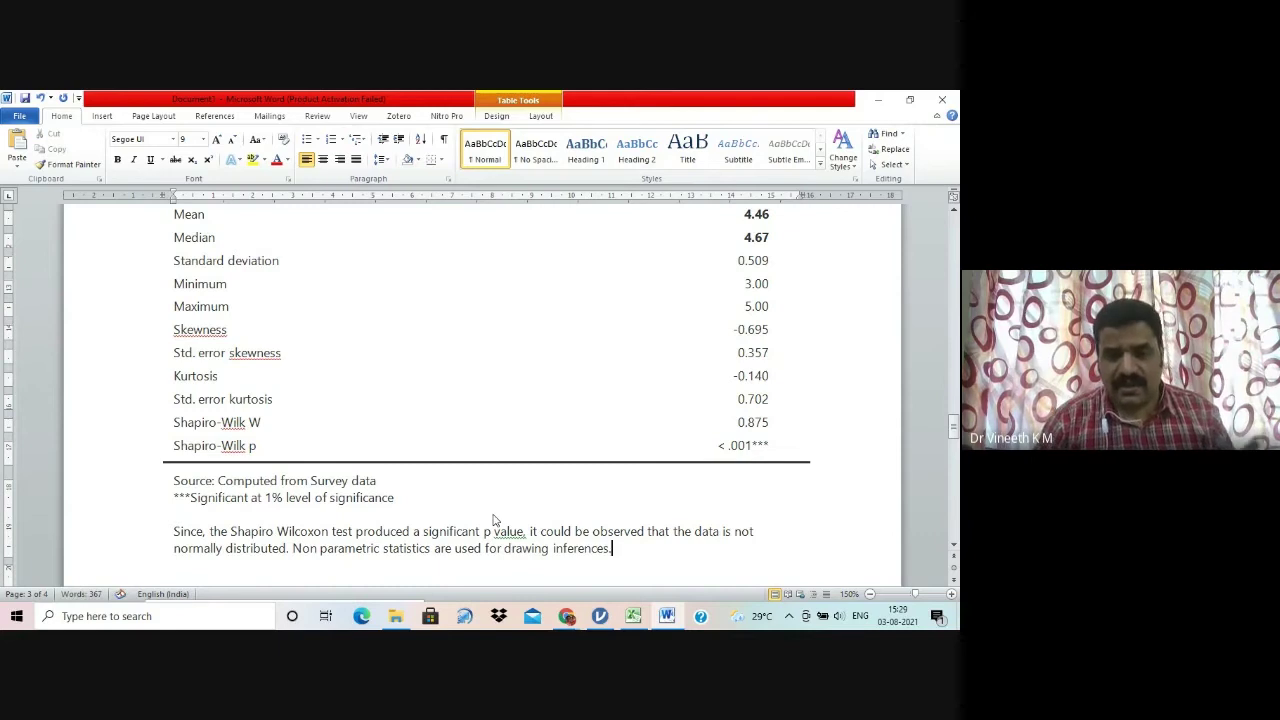
key(Return)
key(Return)
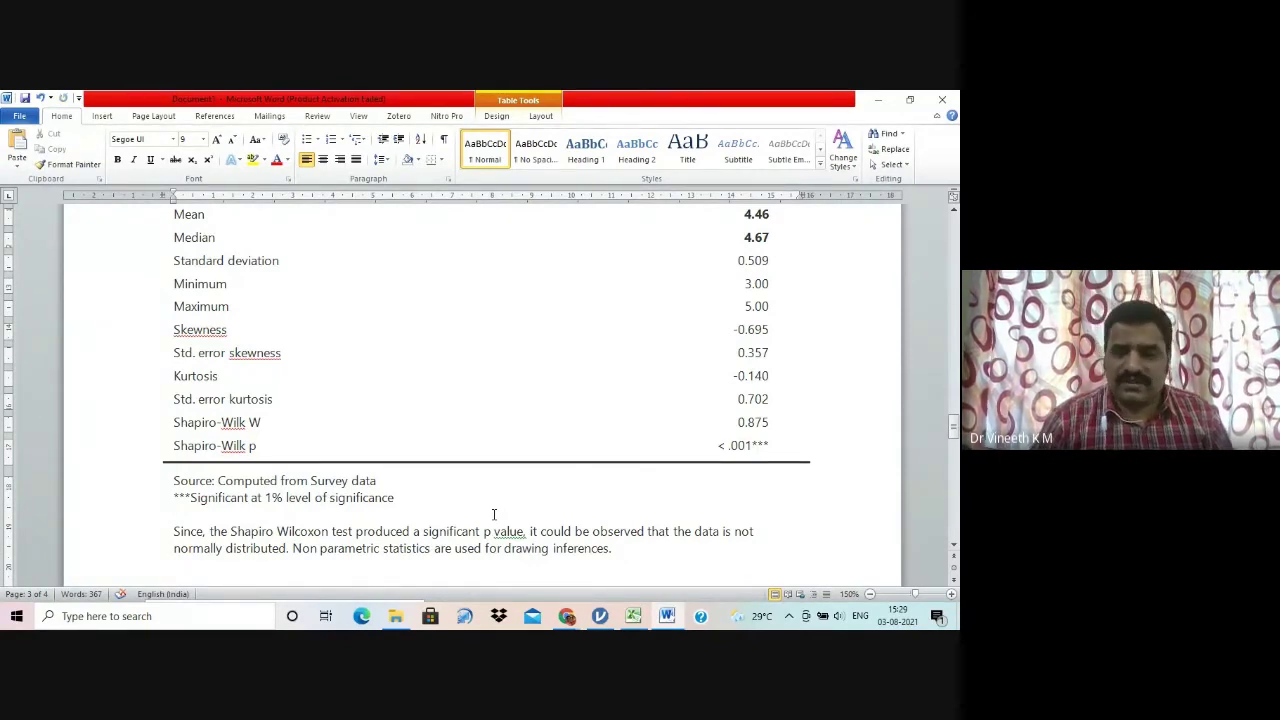
Step: Switch to jamovi and create a One Sample T-Test on Perception, using Wilcoxon rank instead of Student's
scroll(493, 514, down, 1)
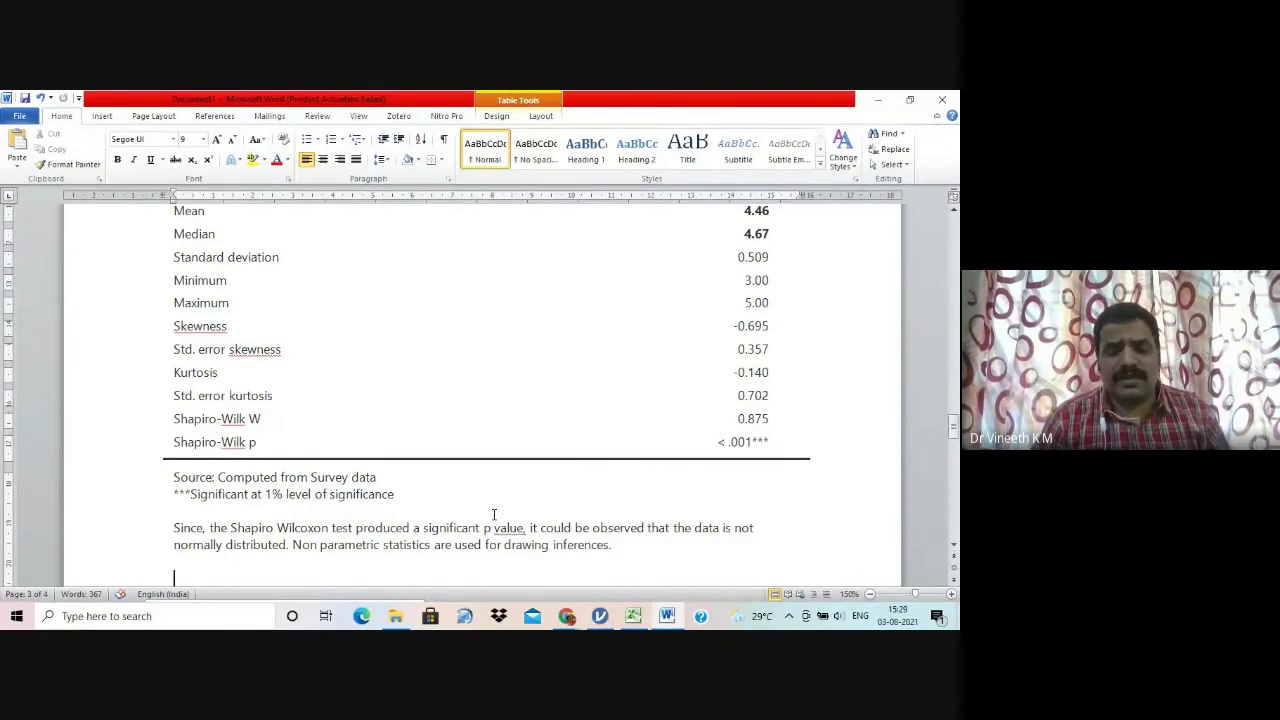
key(alt+Tab)
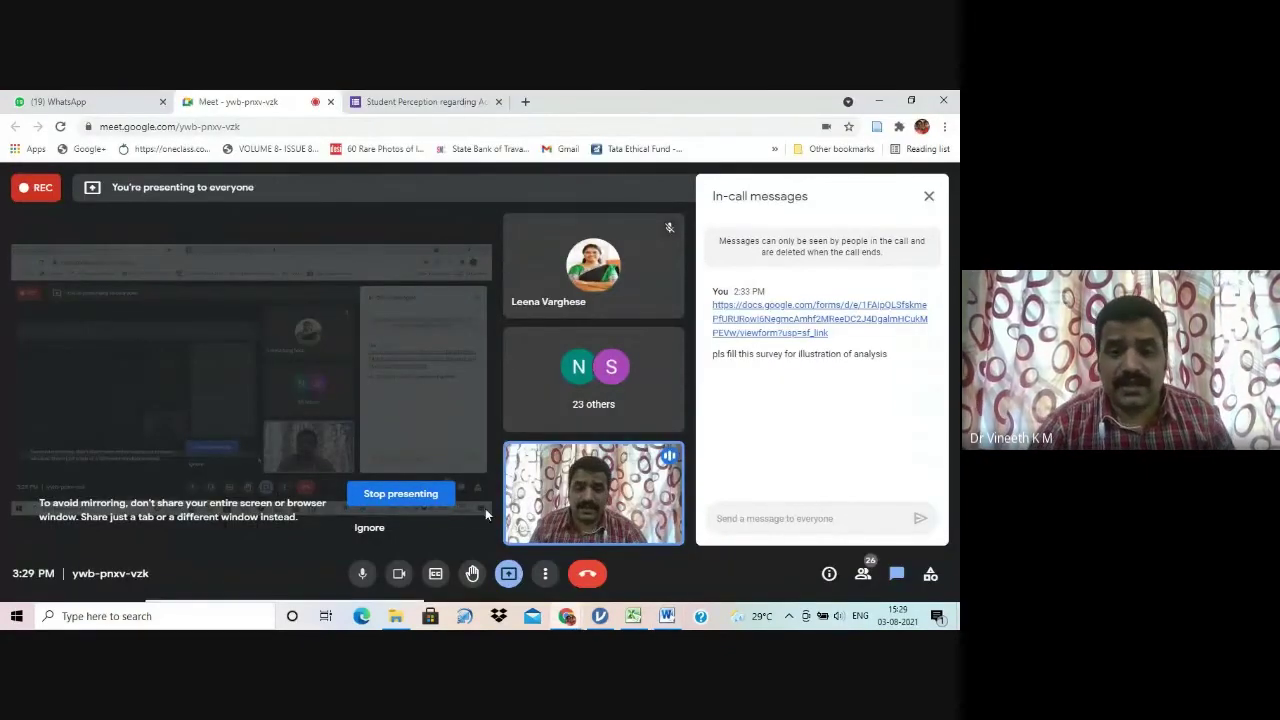
key(alt+Tab)
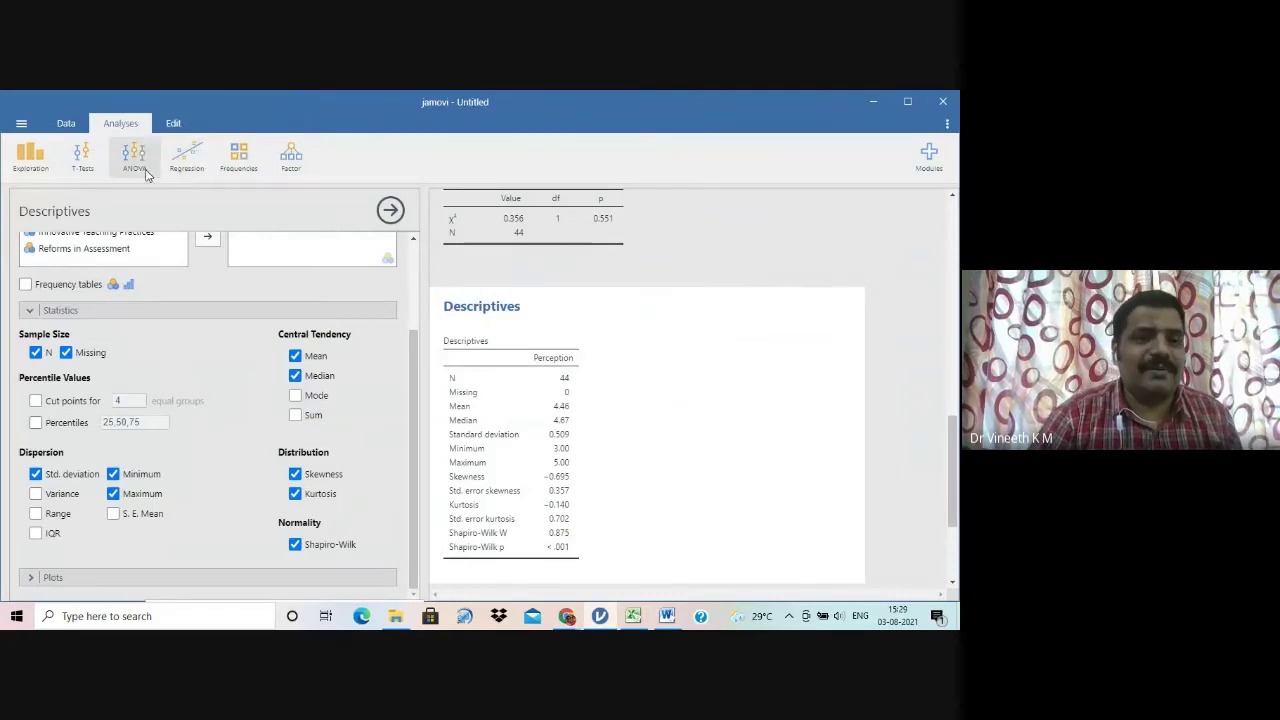
click(82, 156)
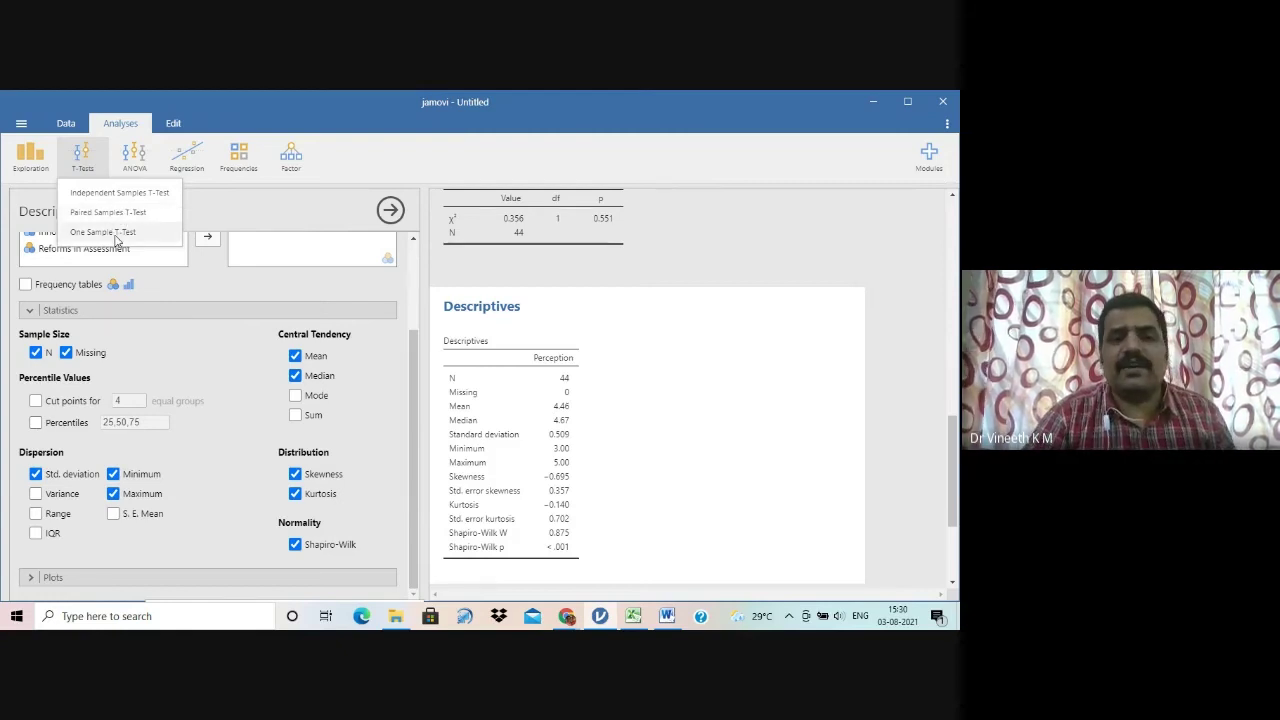
click(115, 236)
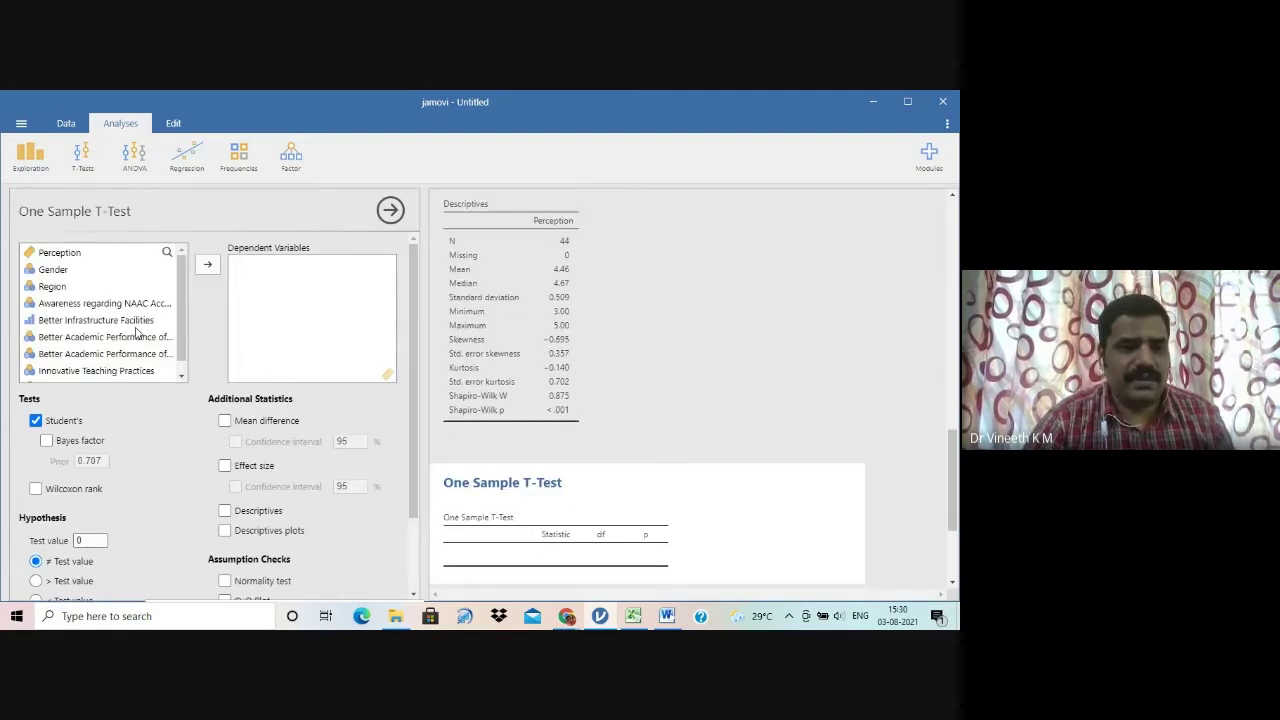
click(97, 254)
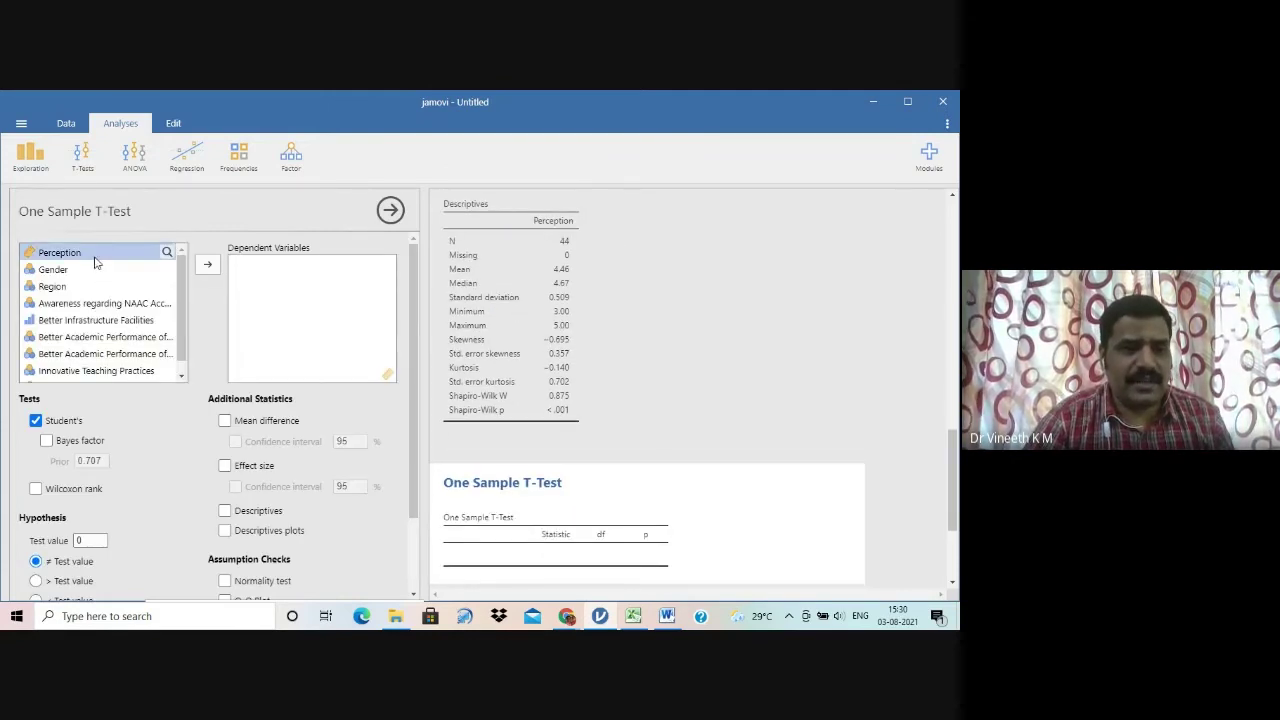
click(206, 265)
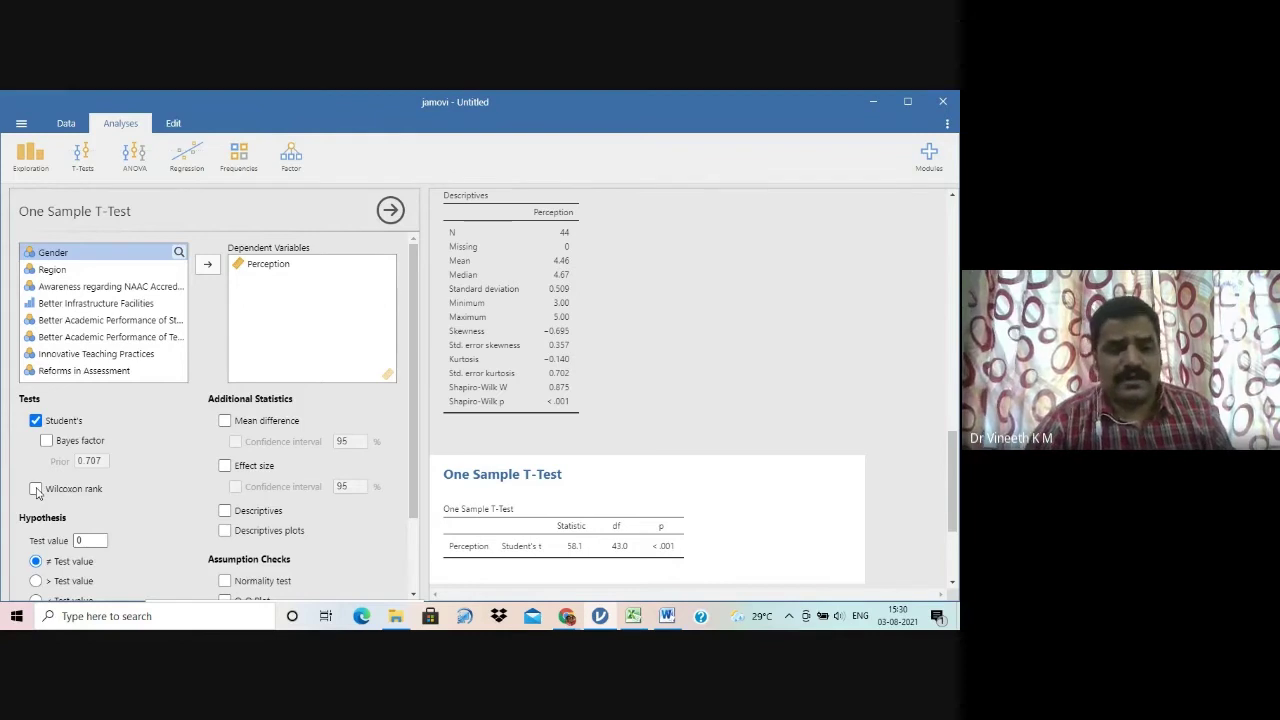
click(36, 489)
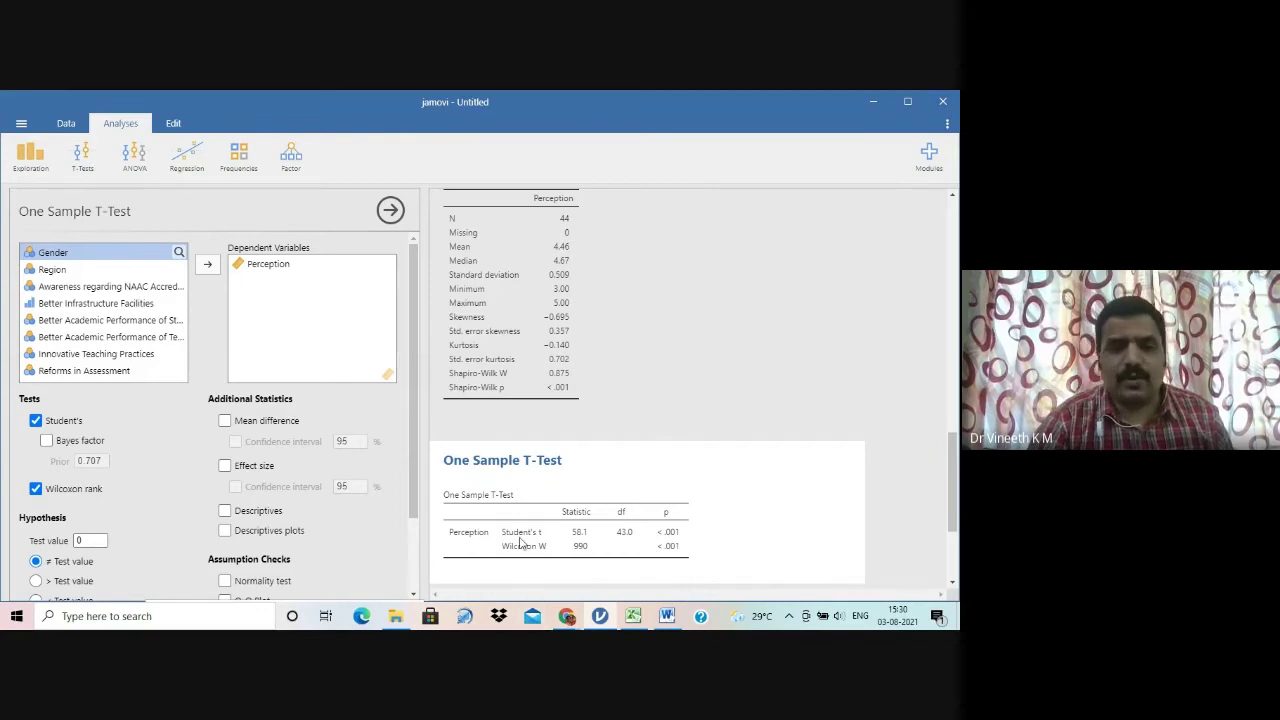
click(36, 421)
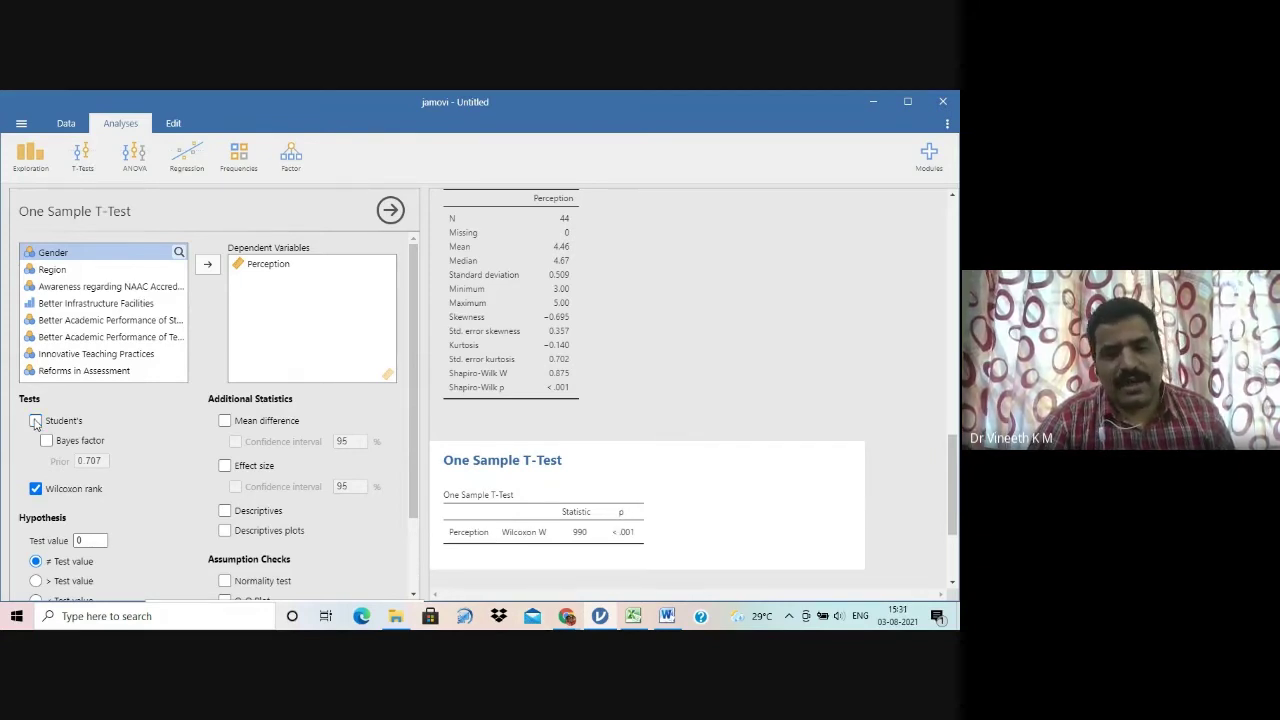
right_click(522, 514)
click(557, 514)
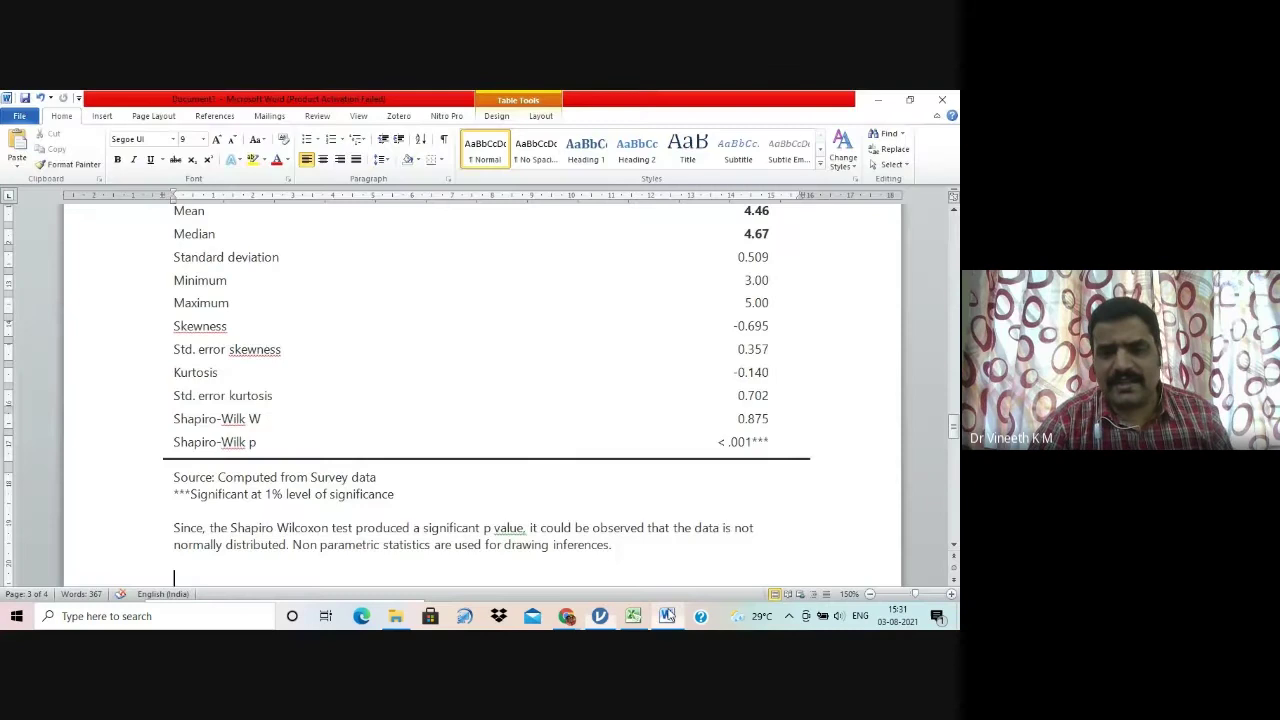
click(666, 616)
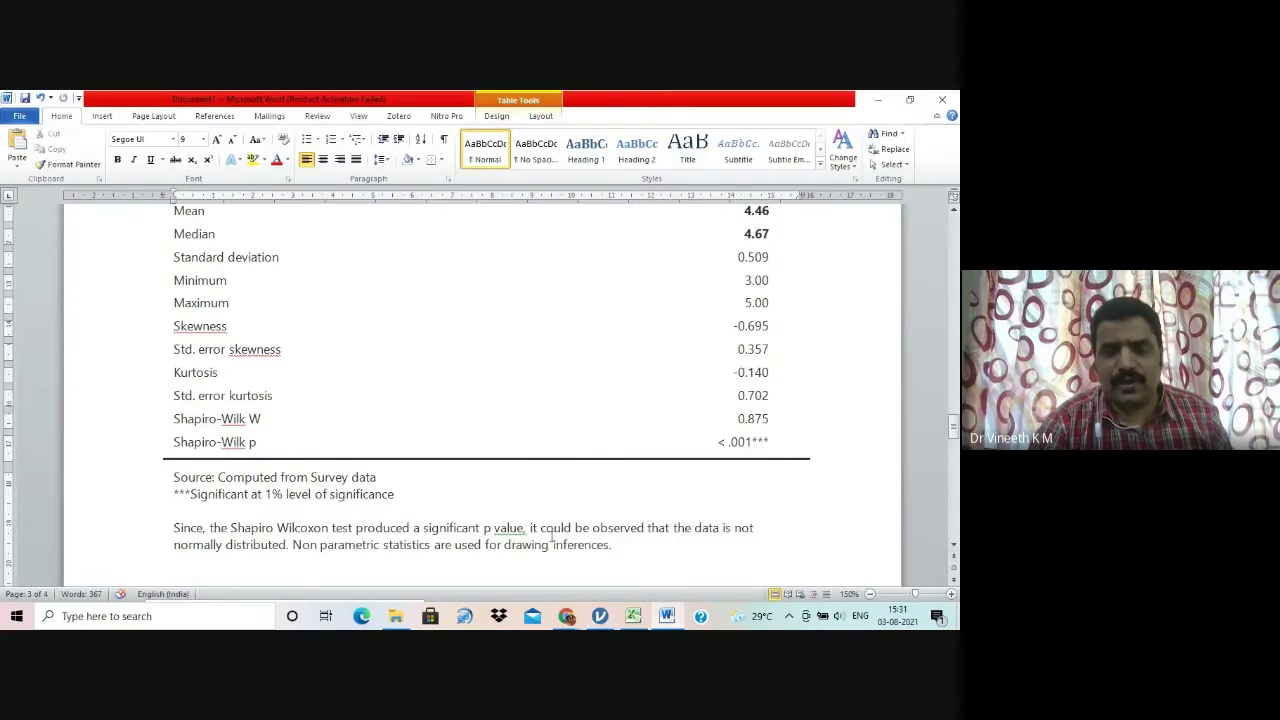
click(600, 616)
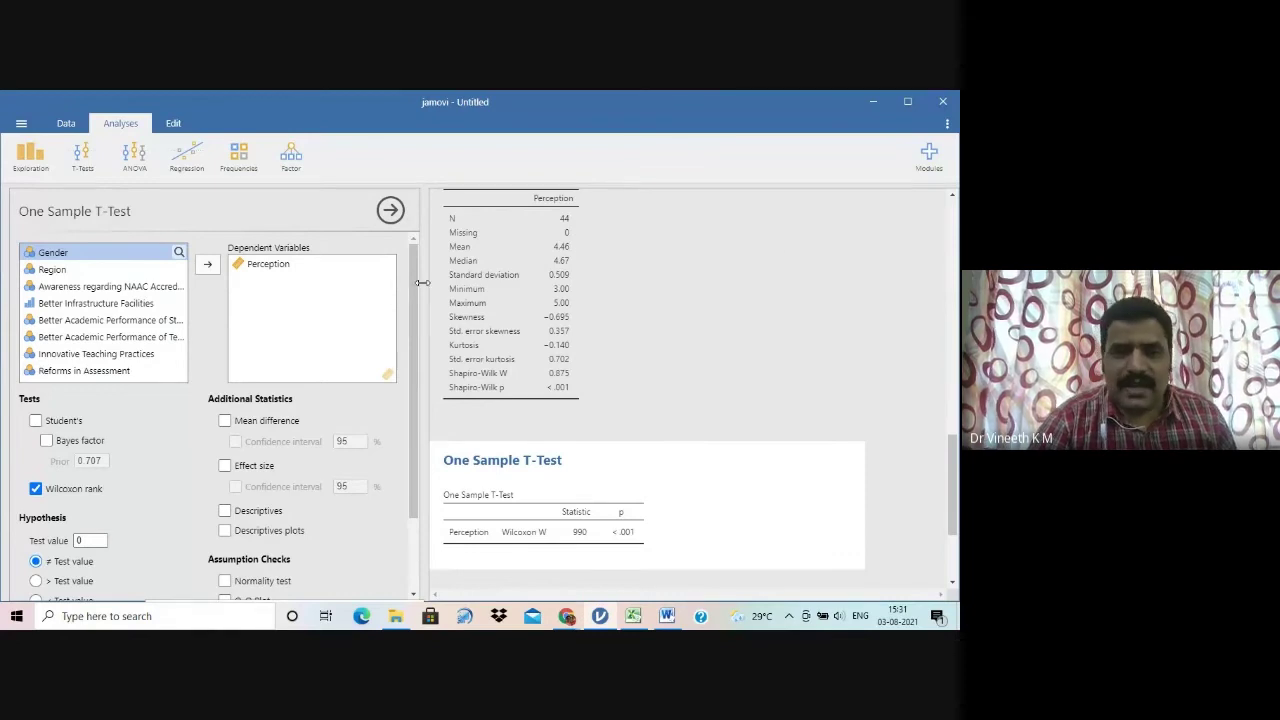
Step: Set the hypothesis test value to 3 for the one-sample test
drag(416, 289, 414, 361)
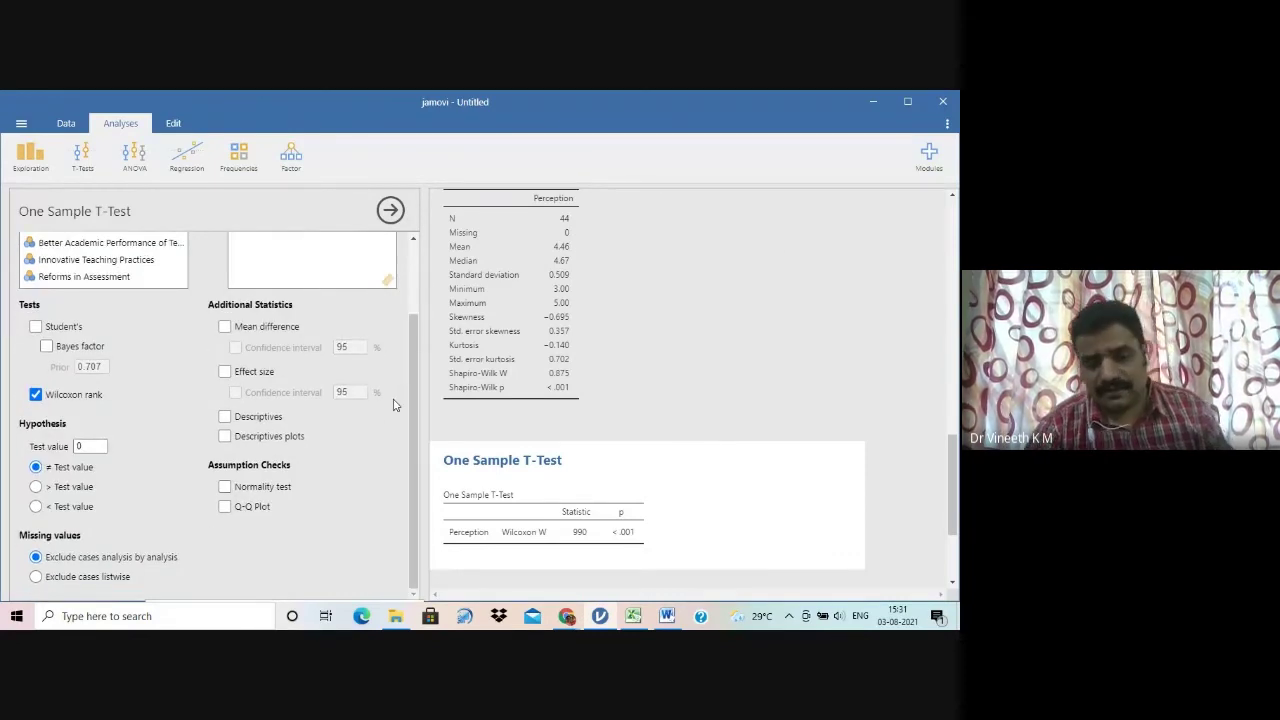
click(96, 446)
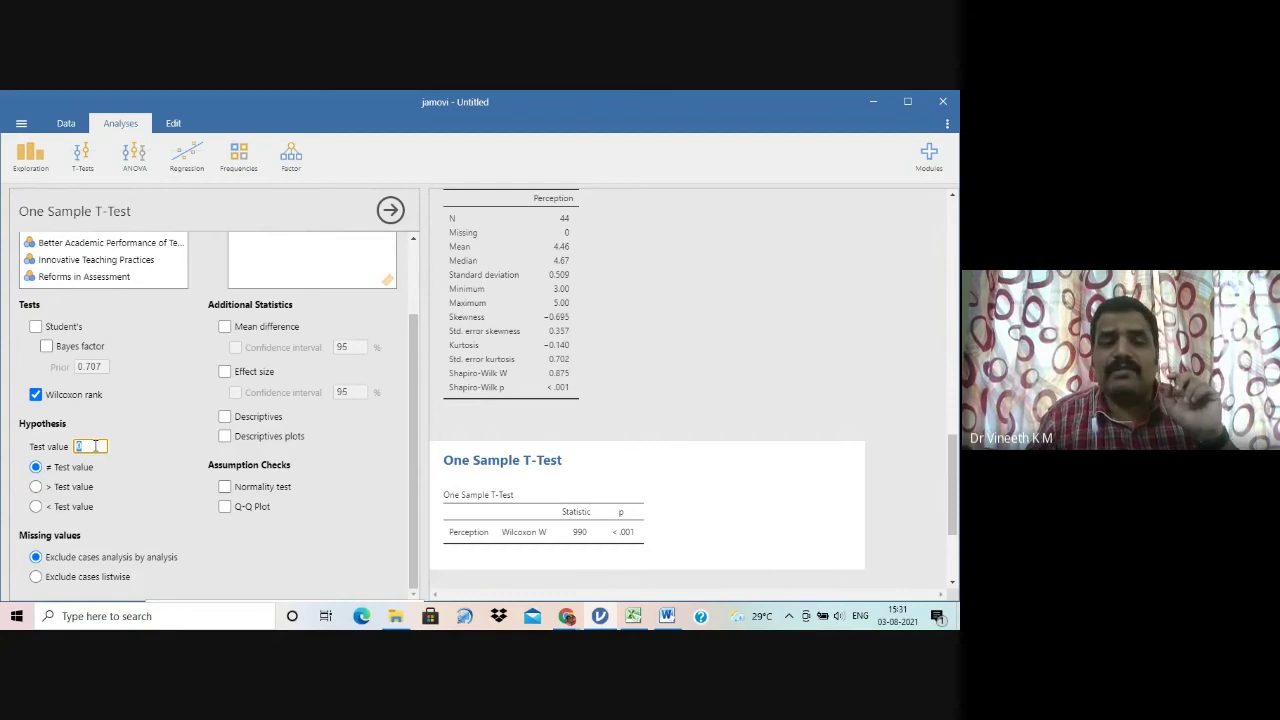
text(3)
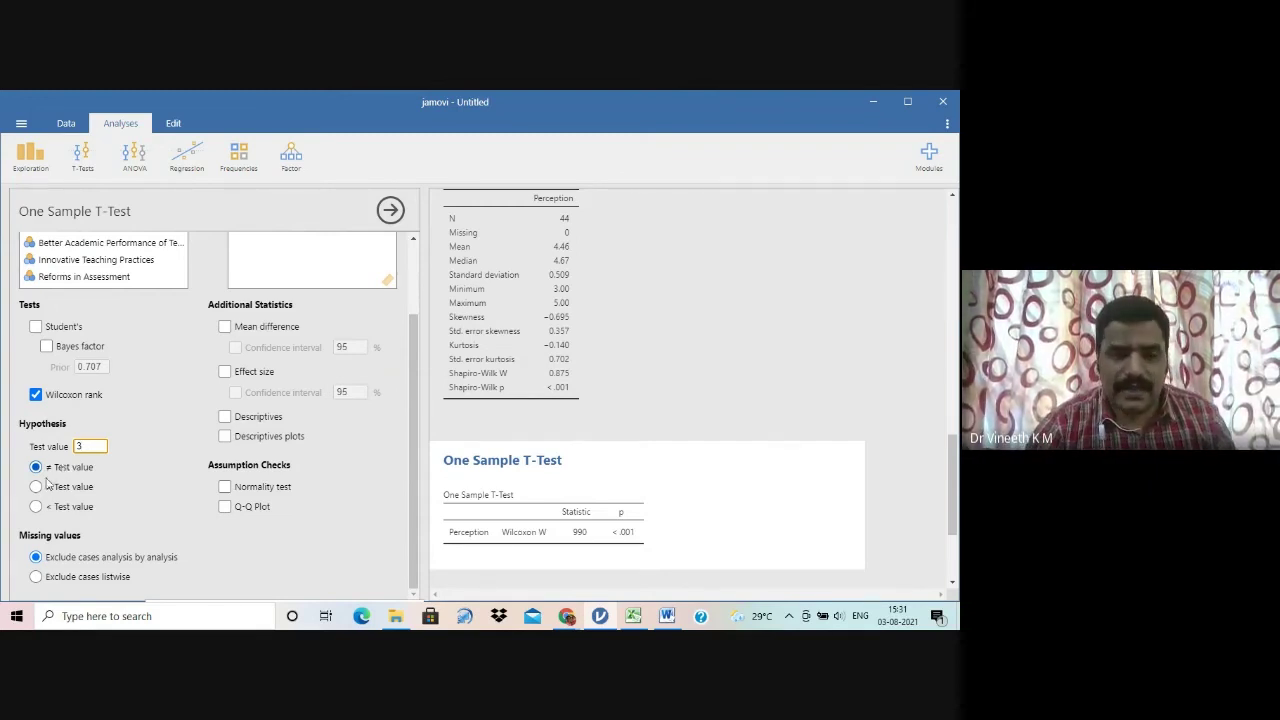
Step: Try the > and < Test value hypotheses against the test value 3, returning to ≠ Test value
click(36, 487)
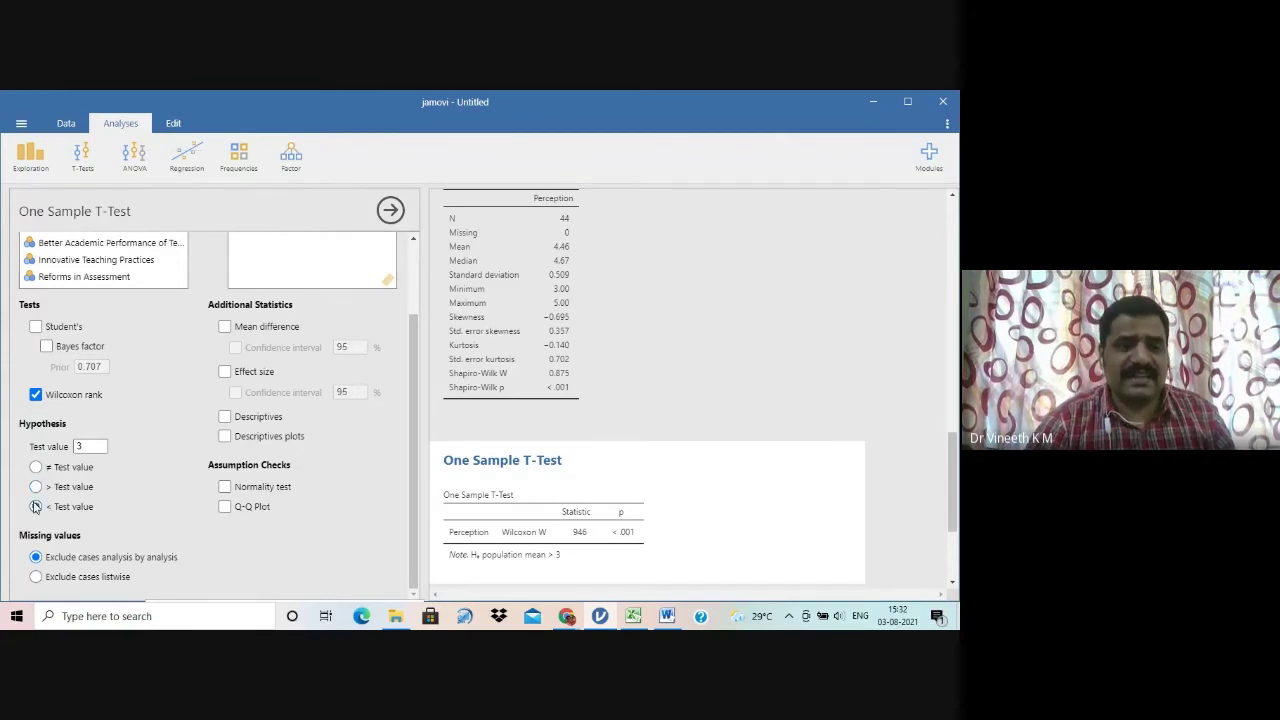
click(37, 506)
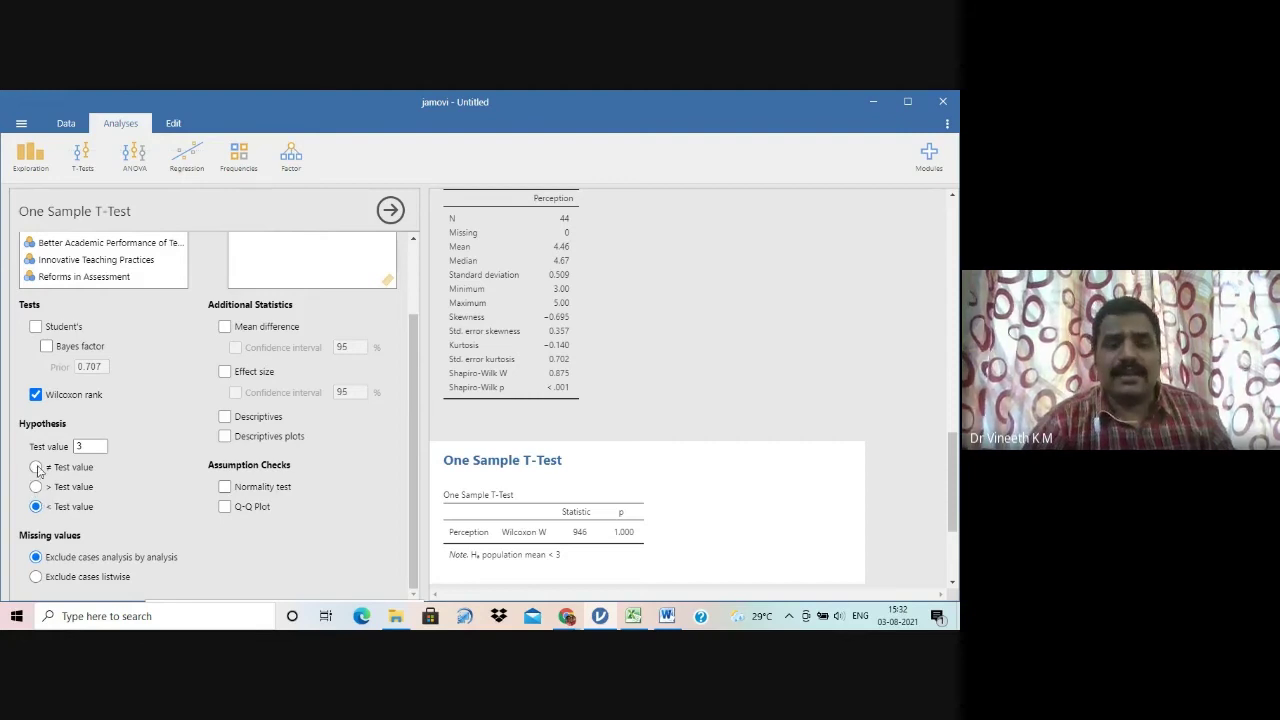
click(36, 467)
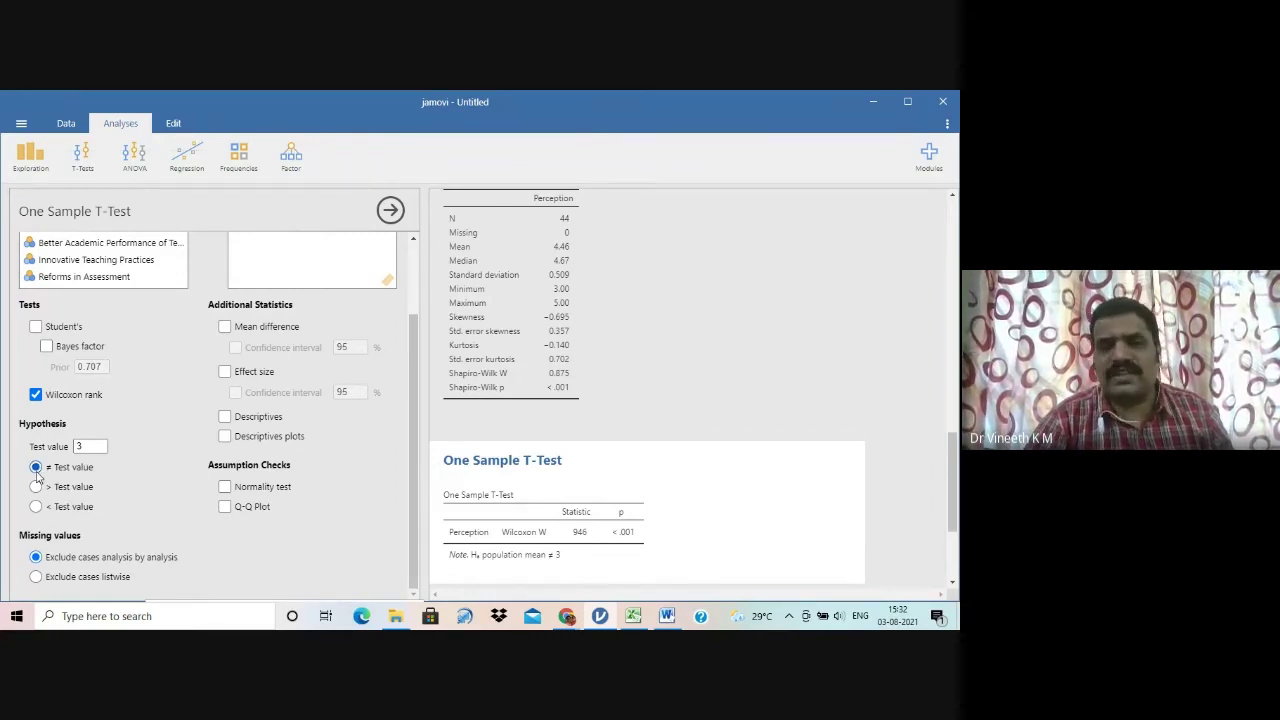
click(95, 449)
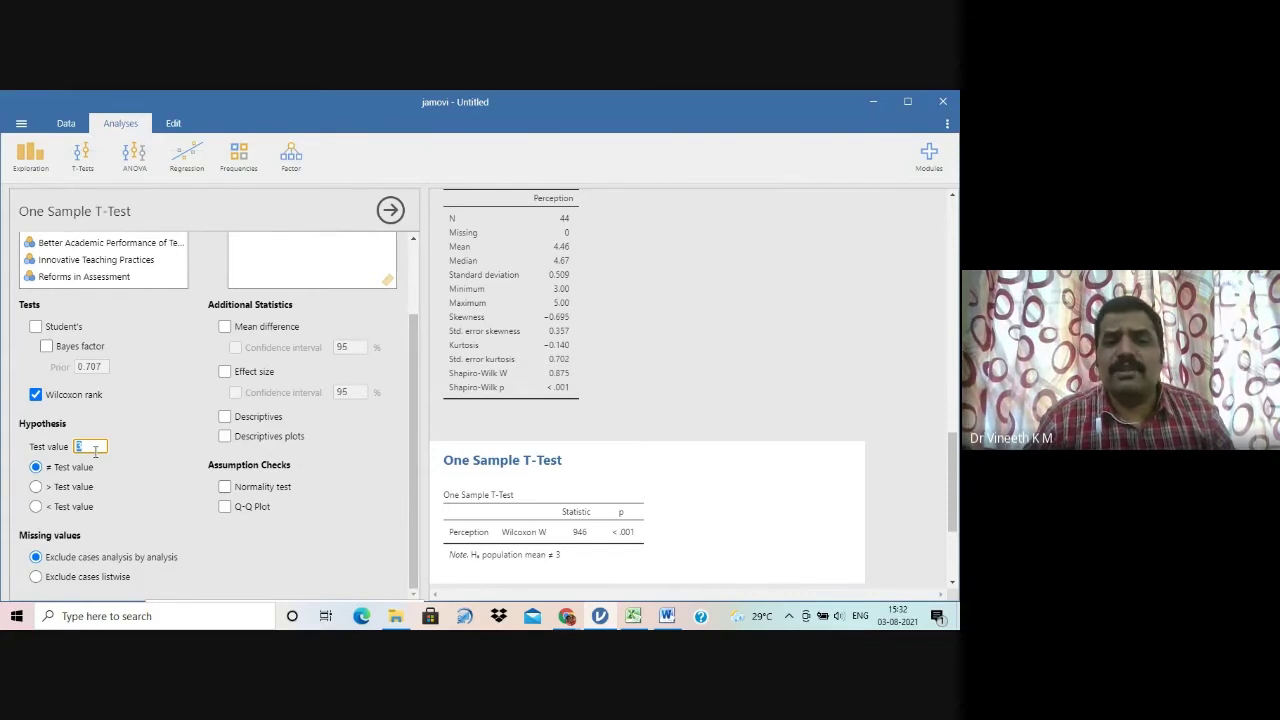
text(3)
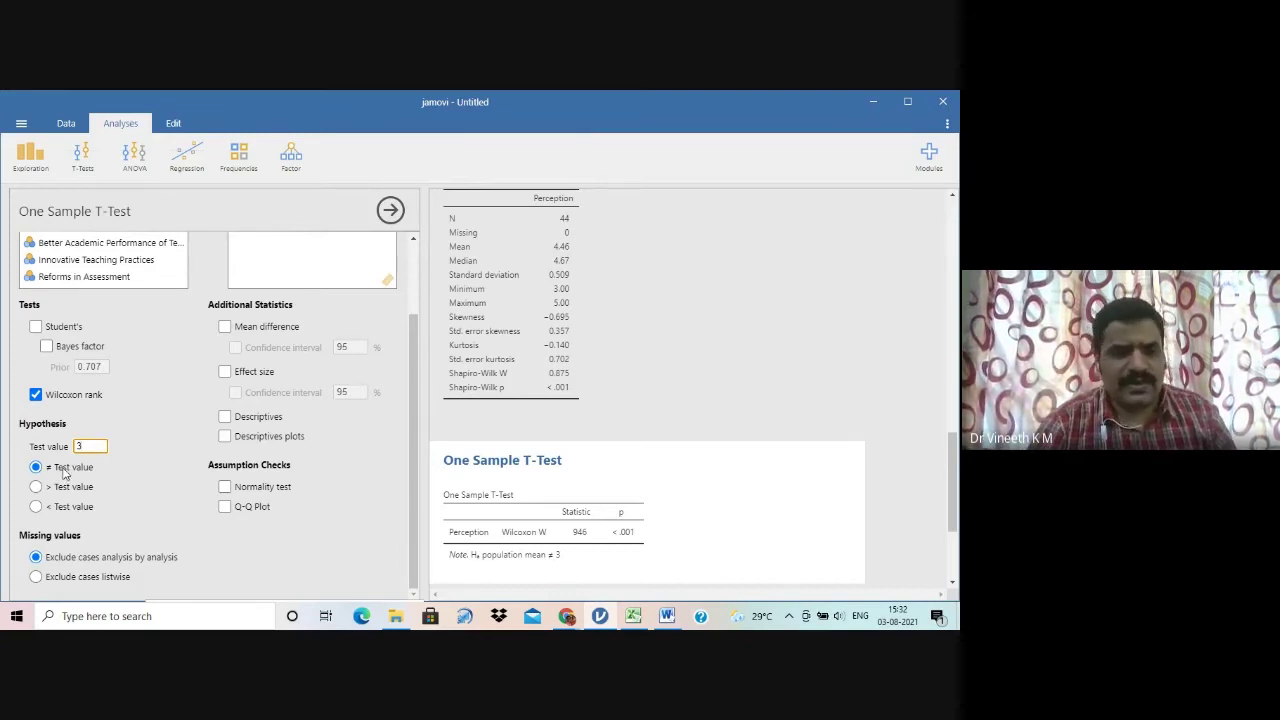
click(35, 486)
click(36, 467)
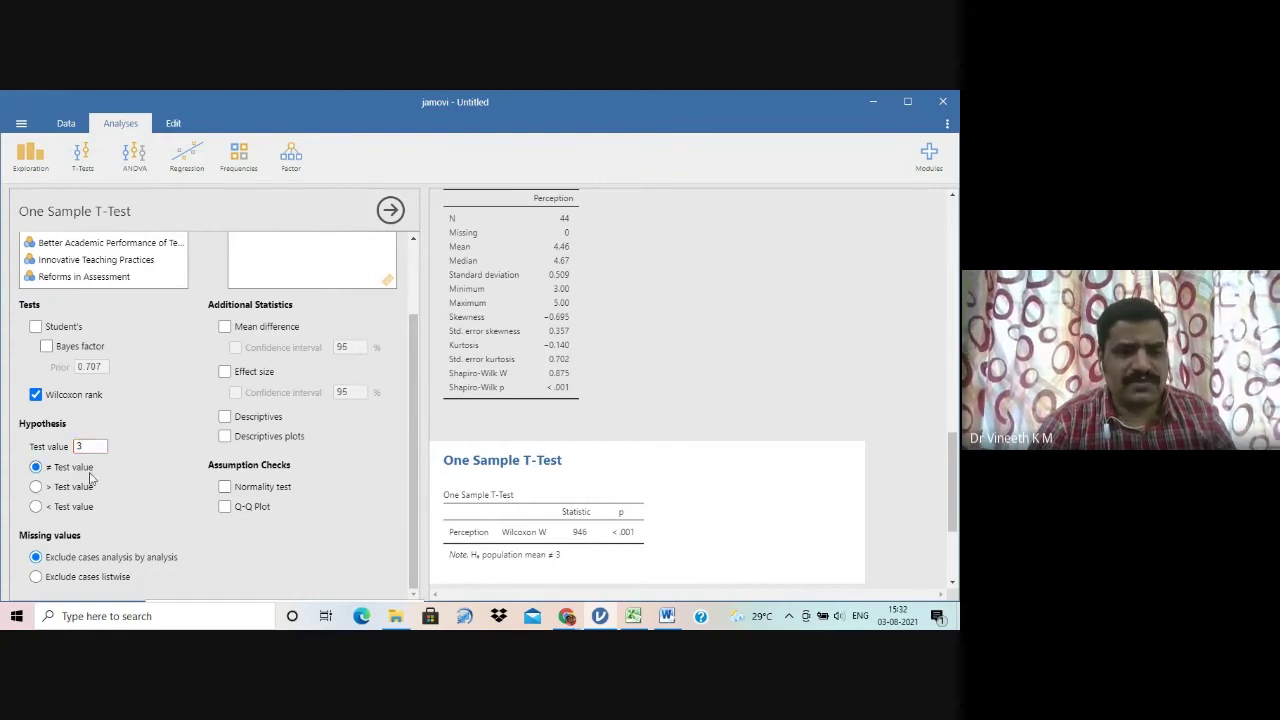
Step: Try the normality test for Perception in the assumption checks, and turn it off again
click(225, 487)
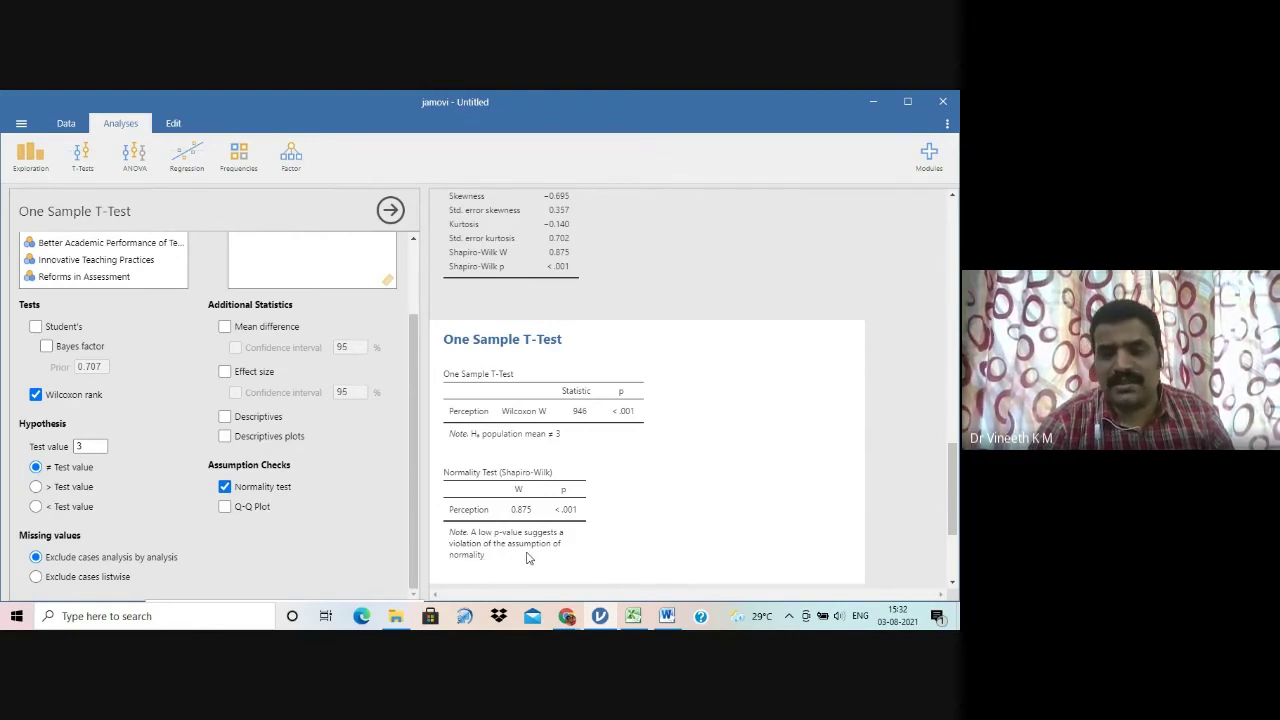
click(226, 487)
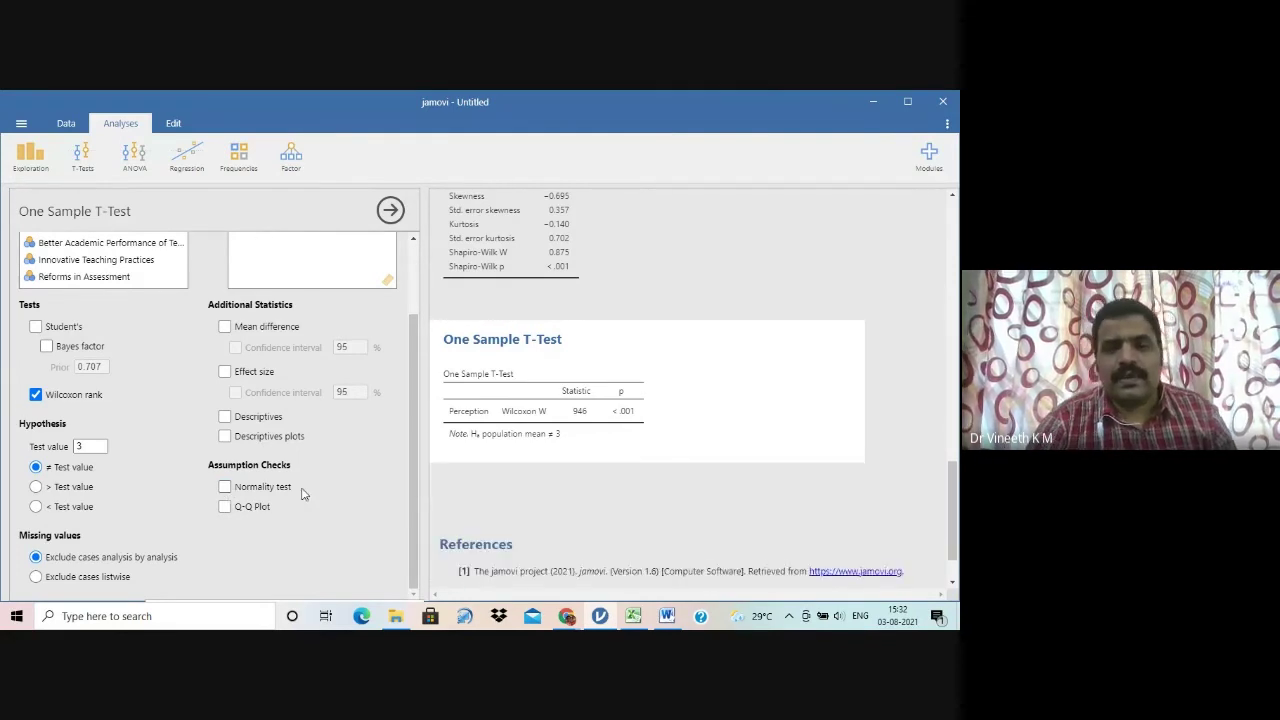
Step: Copy the One Sample T-Test results table and paste it into the Word document below the Table 8 interpretation
right_click(528, 398)
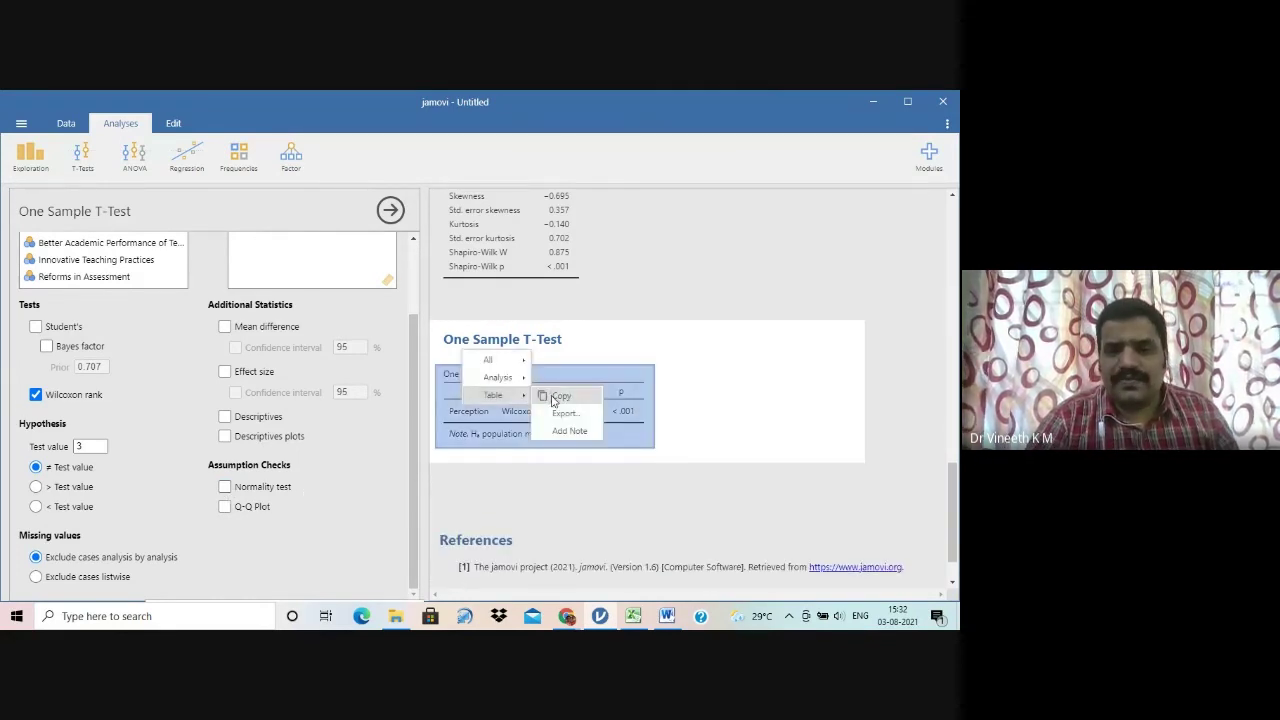
click(556, 398)
key(alt+Tab)
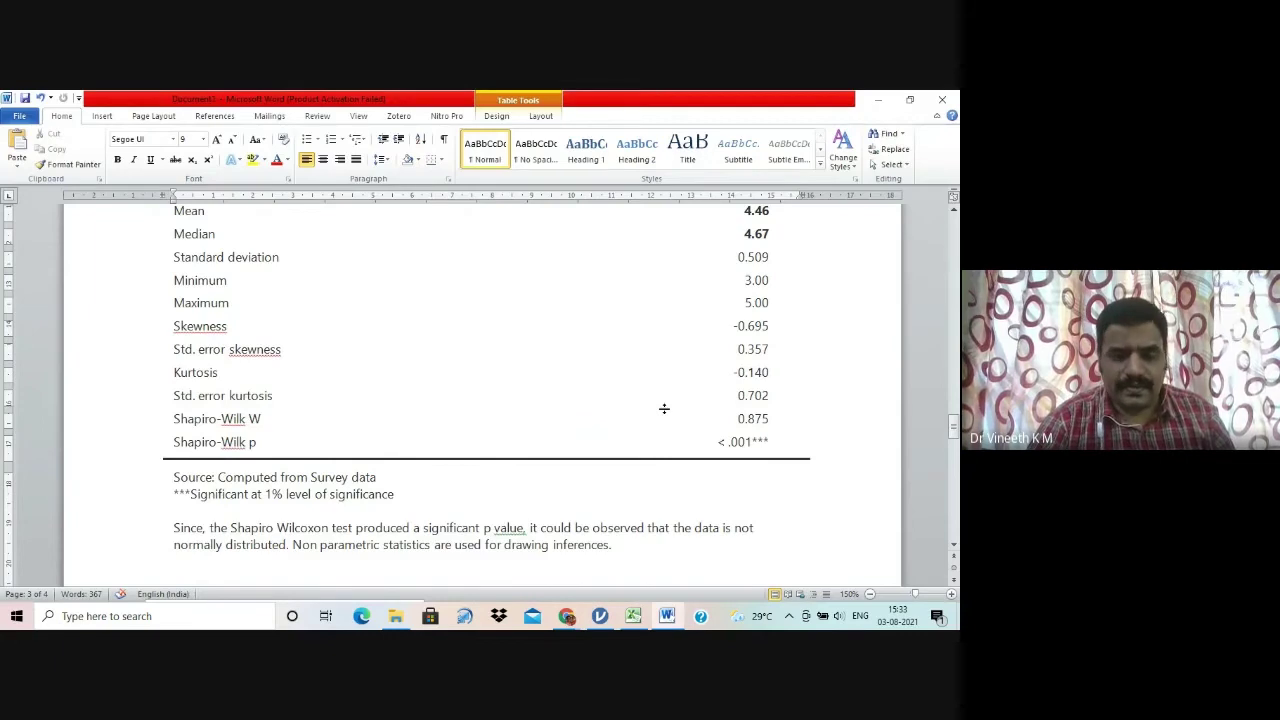
key(Return)
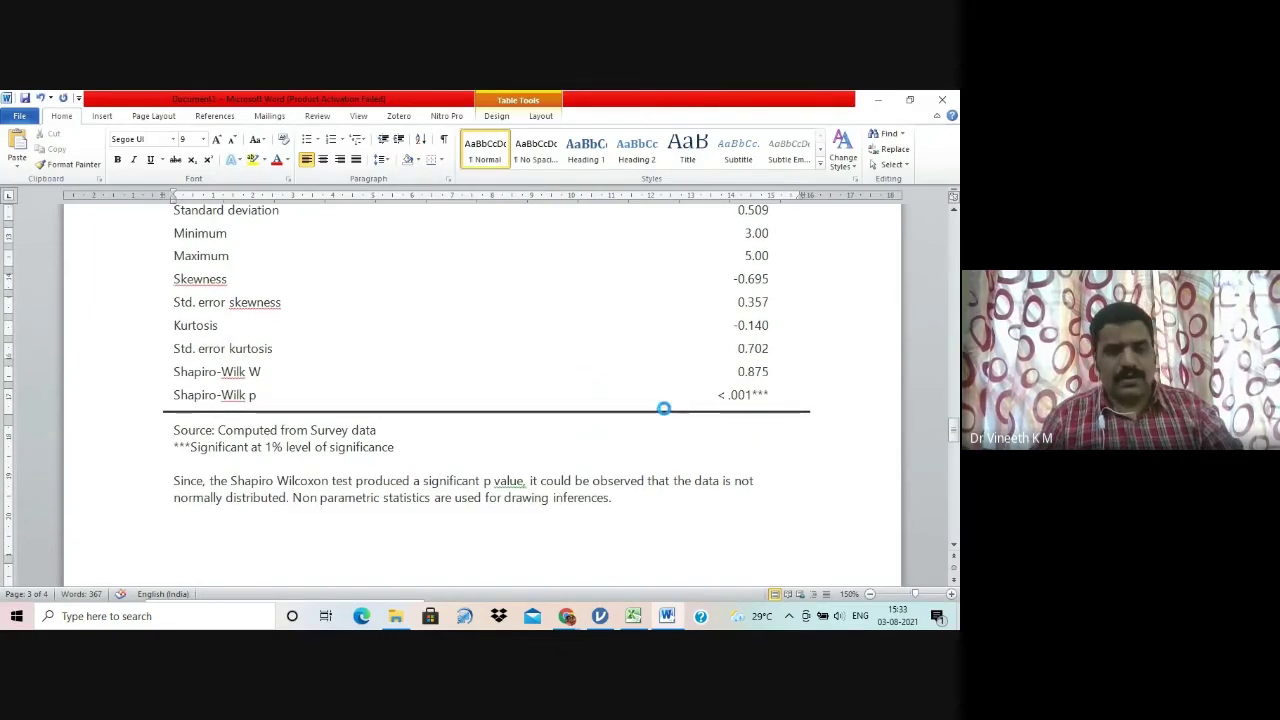
key(ctrl+v)
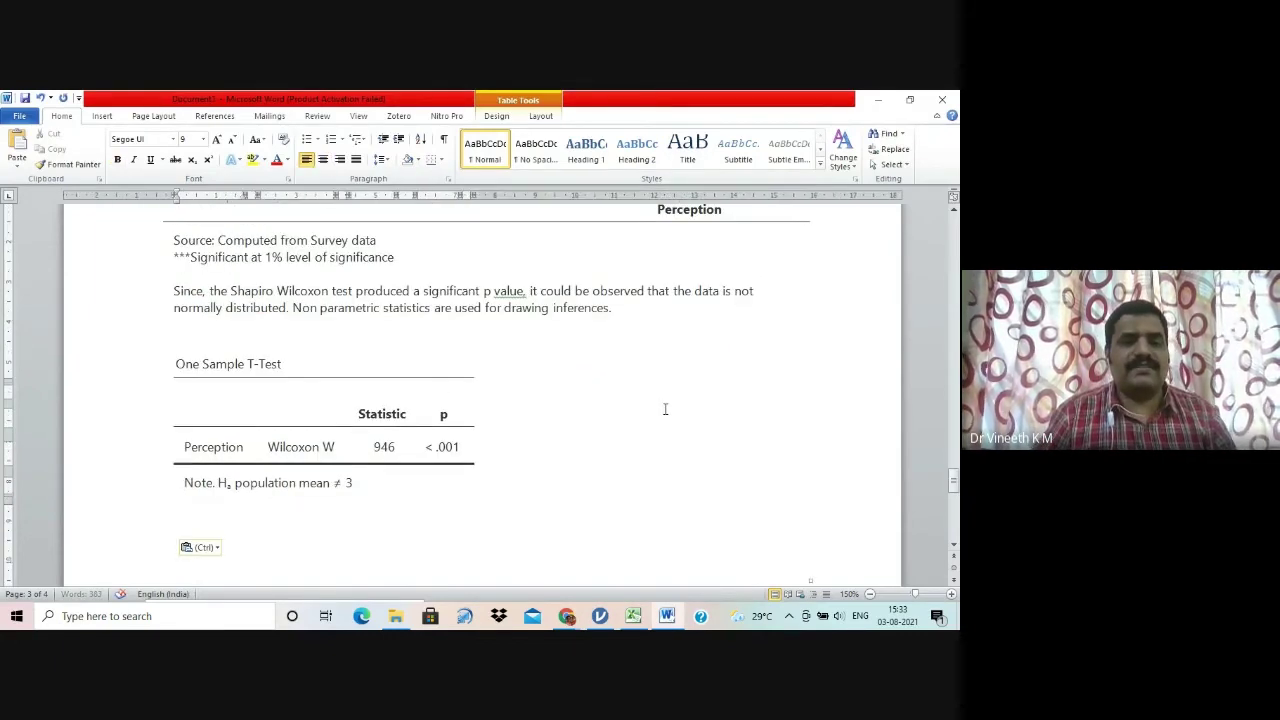
Step: Replace the pasted table's title "One Sample T-Test" with "Table 9 – Test Statistics"
scroll(664, 409, up, 5)
scroll(664, 409, up, 5)
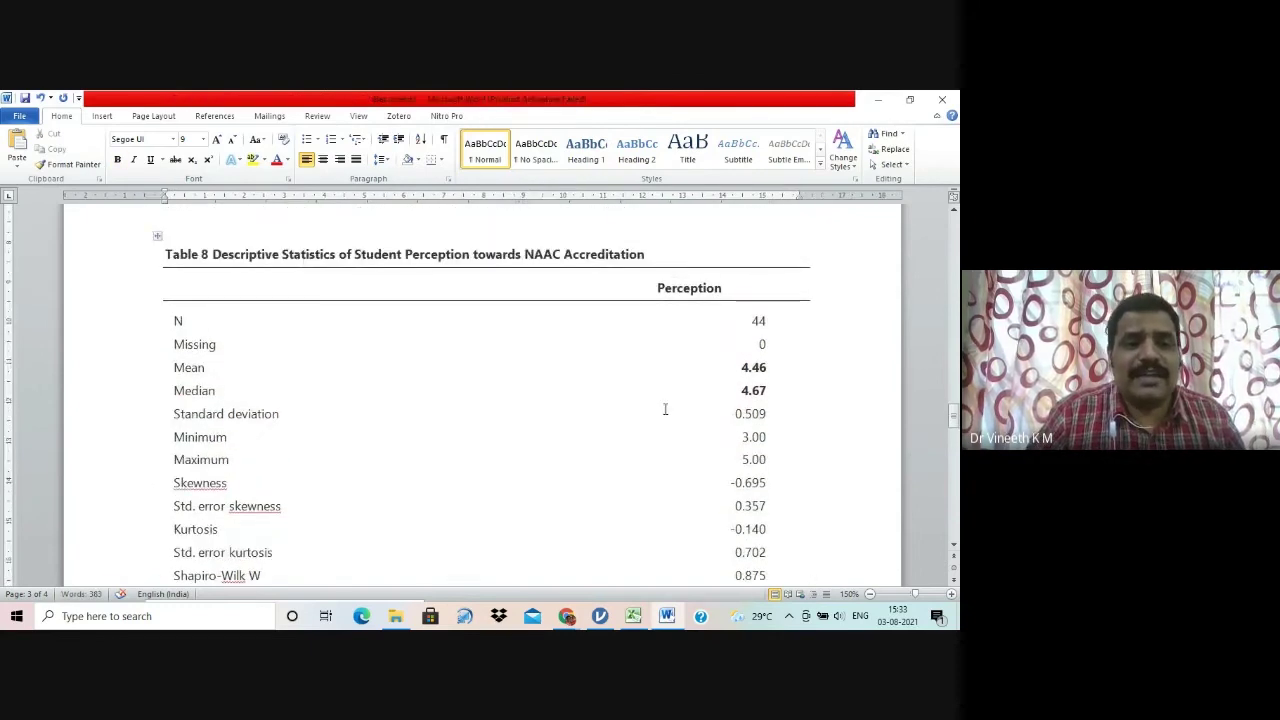
key(BackSpace)
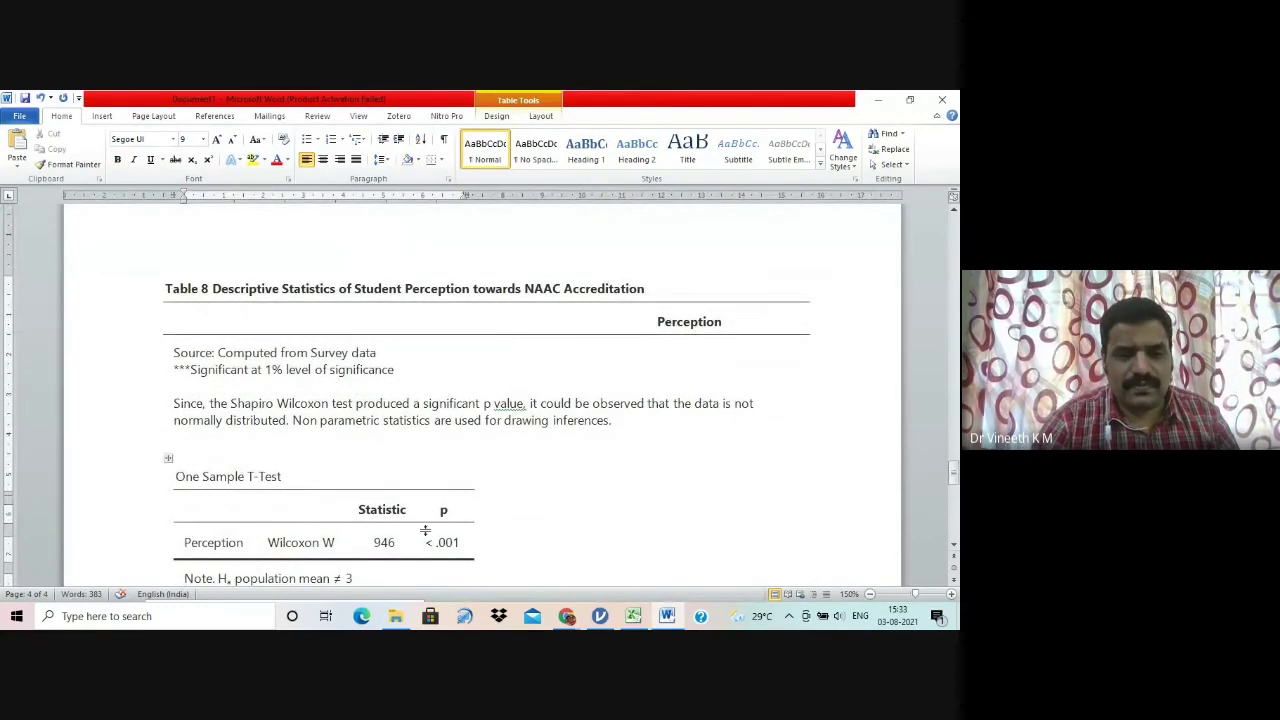
drag(282, 477, 175, 477)
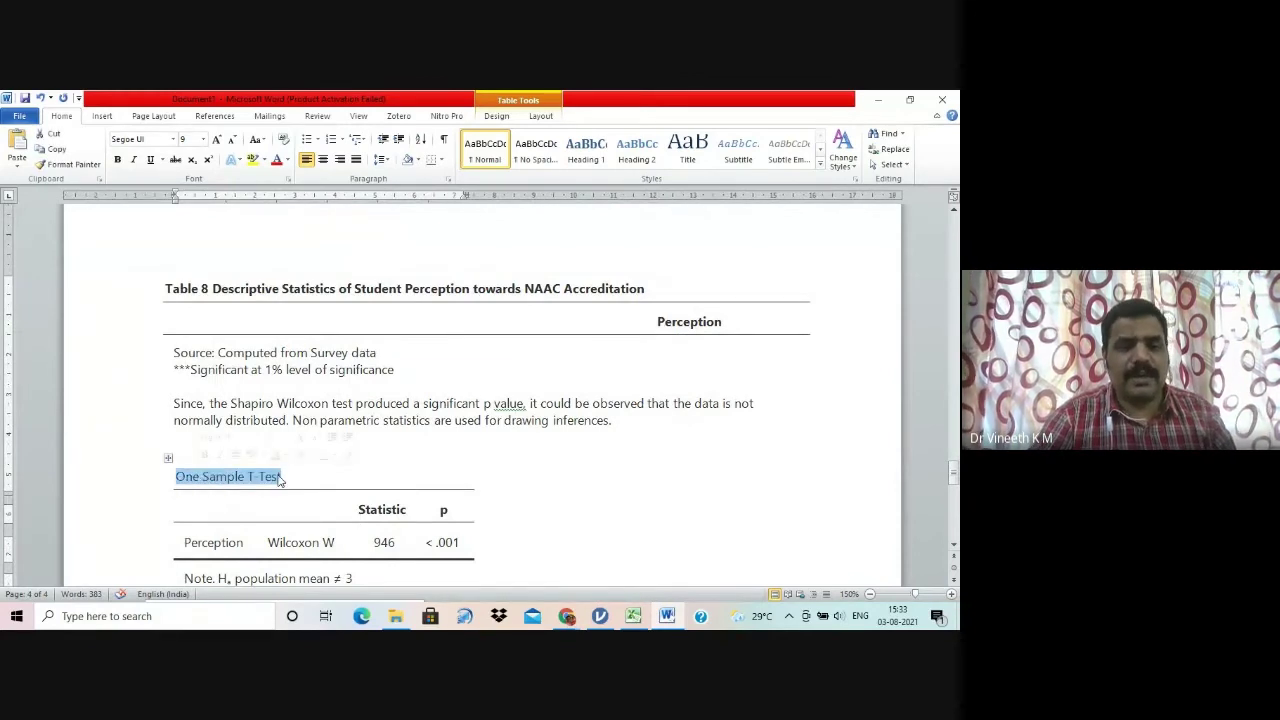
text(Table)
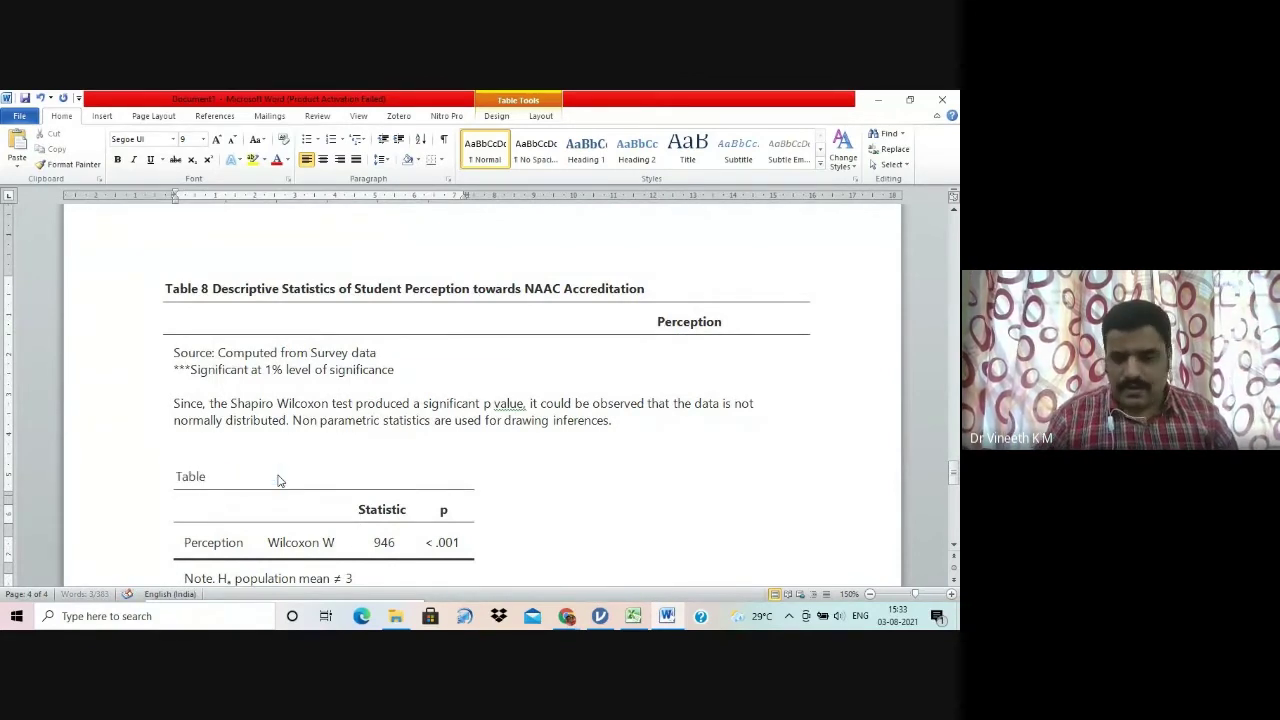
text( 9)
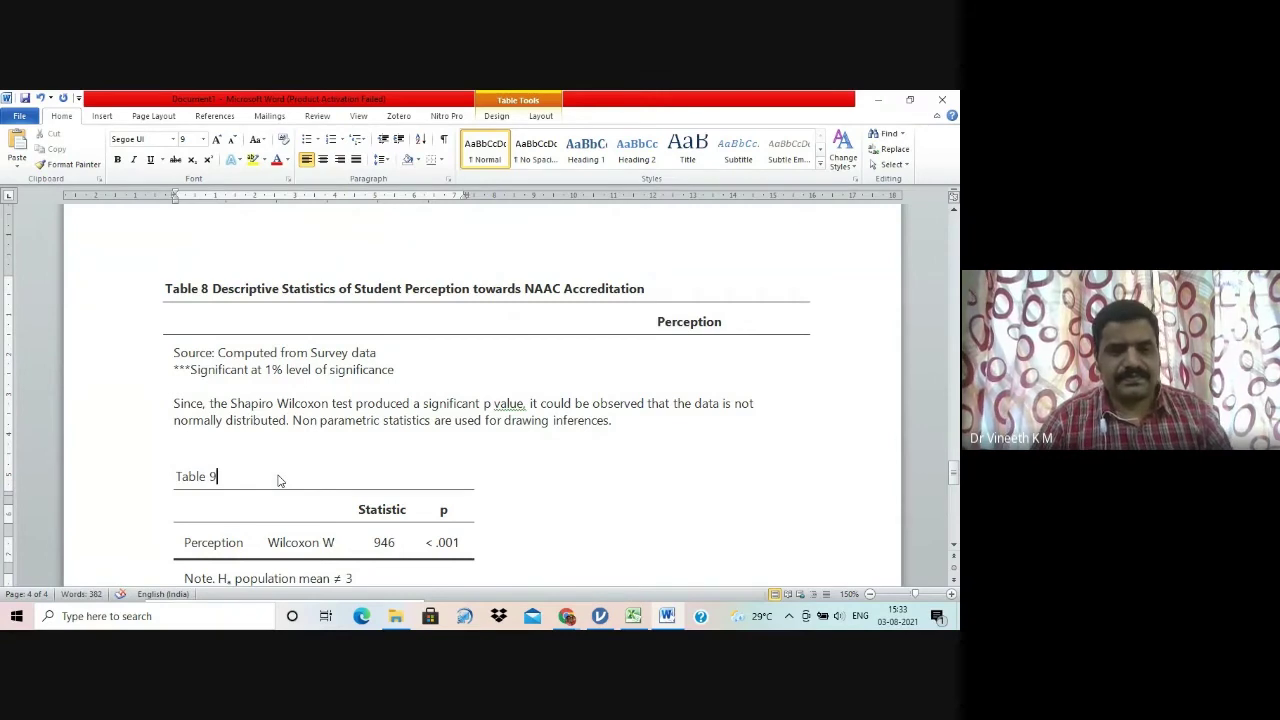
text( -)
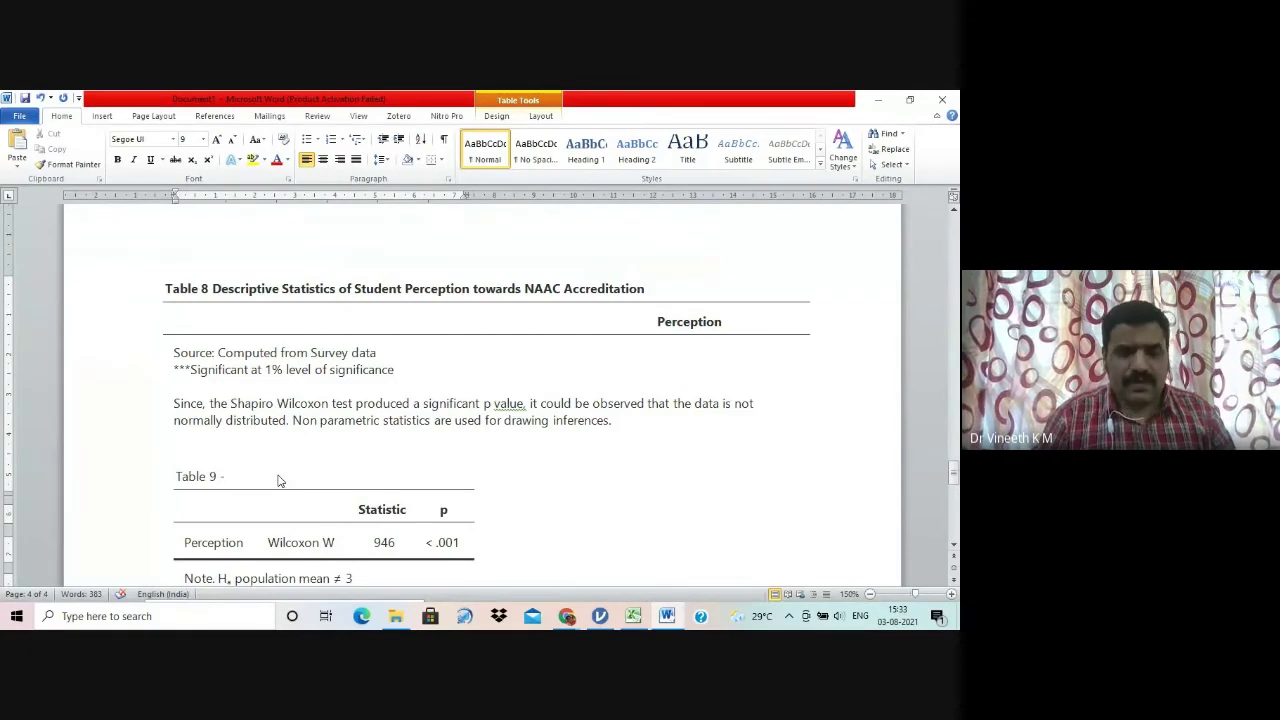
text(W)
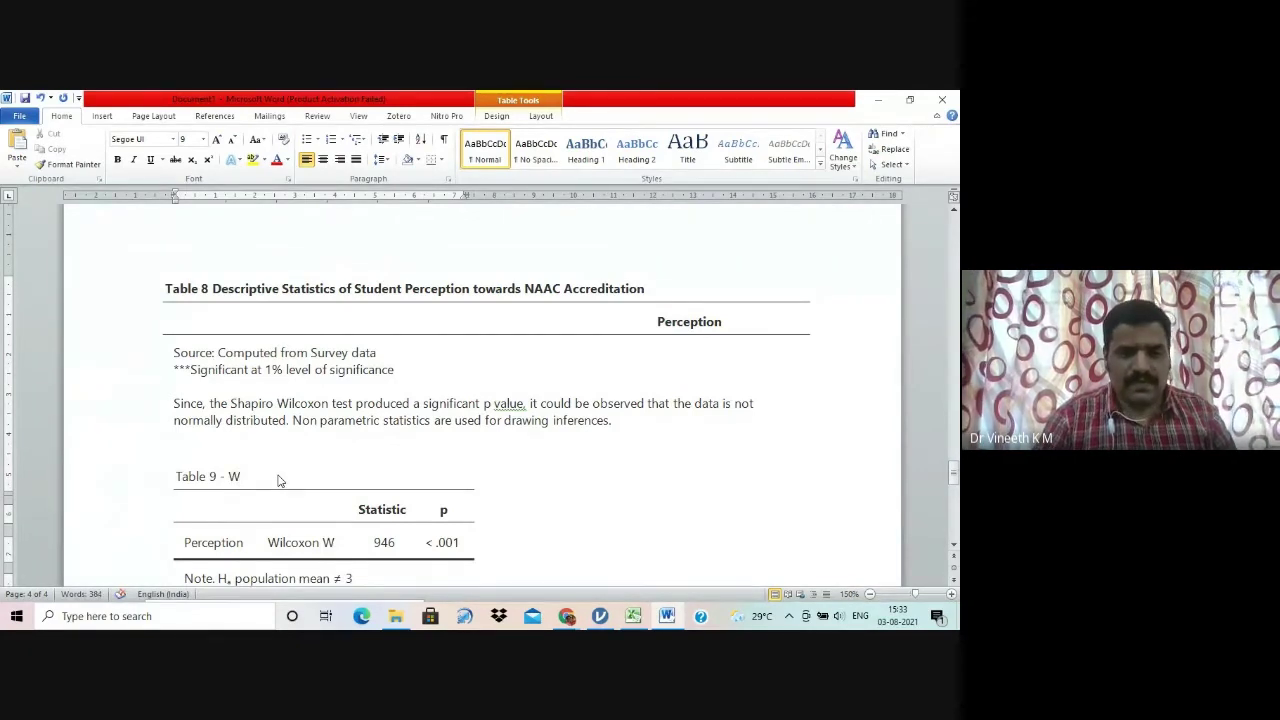
key(BackSpace)
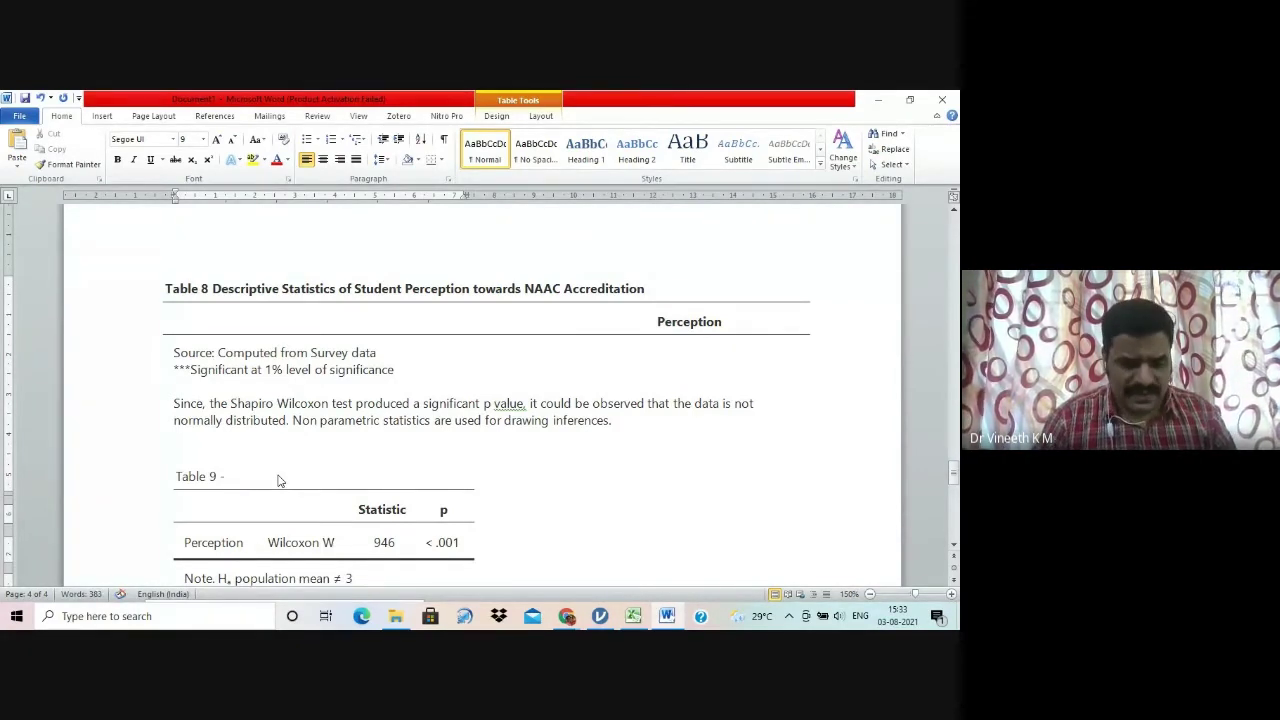
text(Test Statistics)
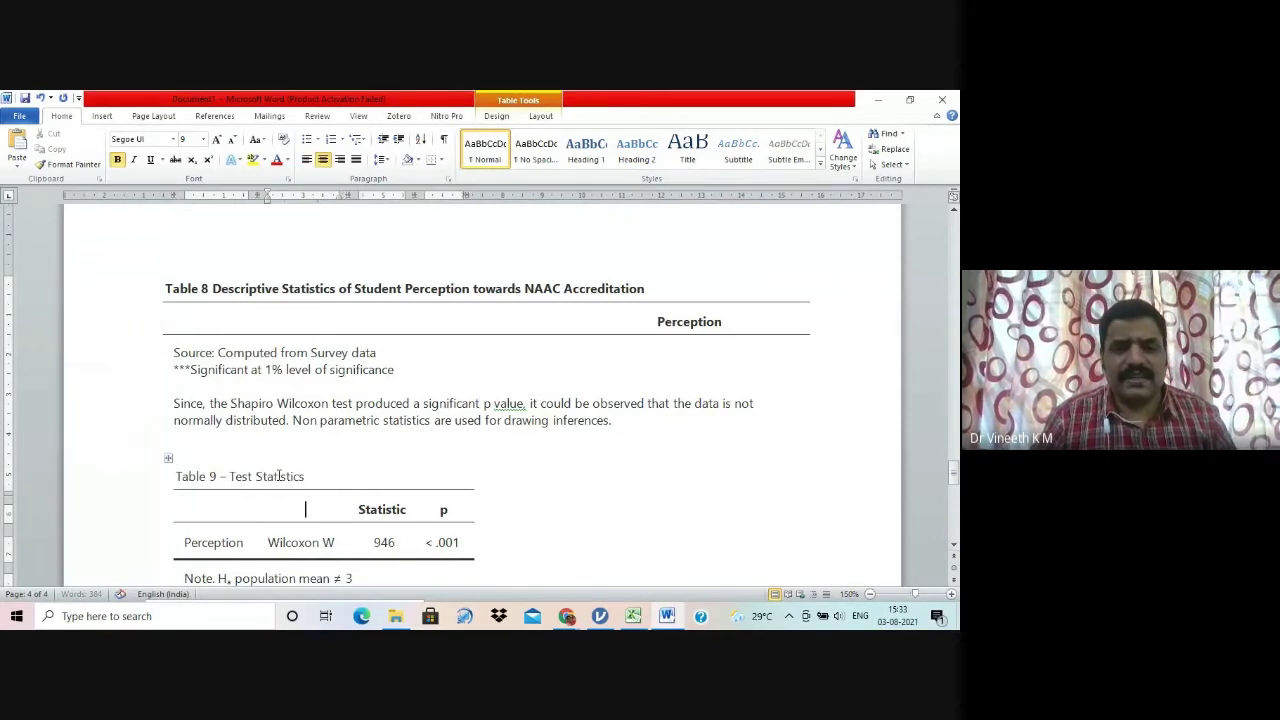
Step: Add the source line "Source: Computed from Survey Data" below Table 9
scroll(280, 478, down, 2)
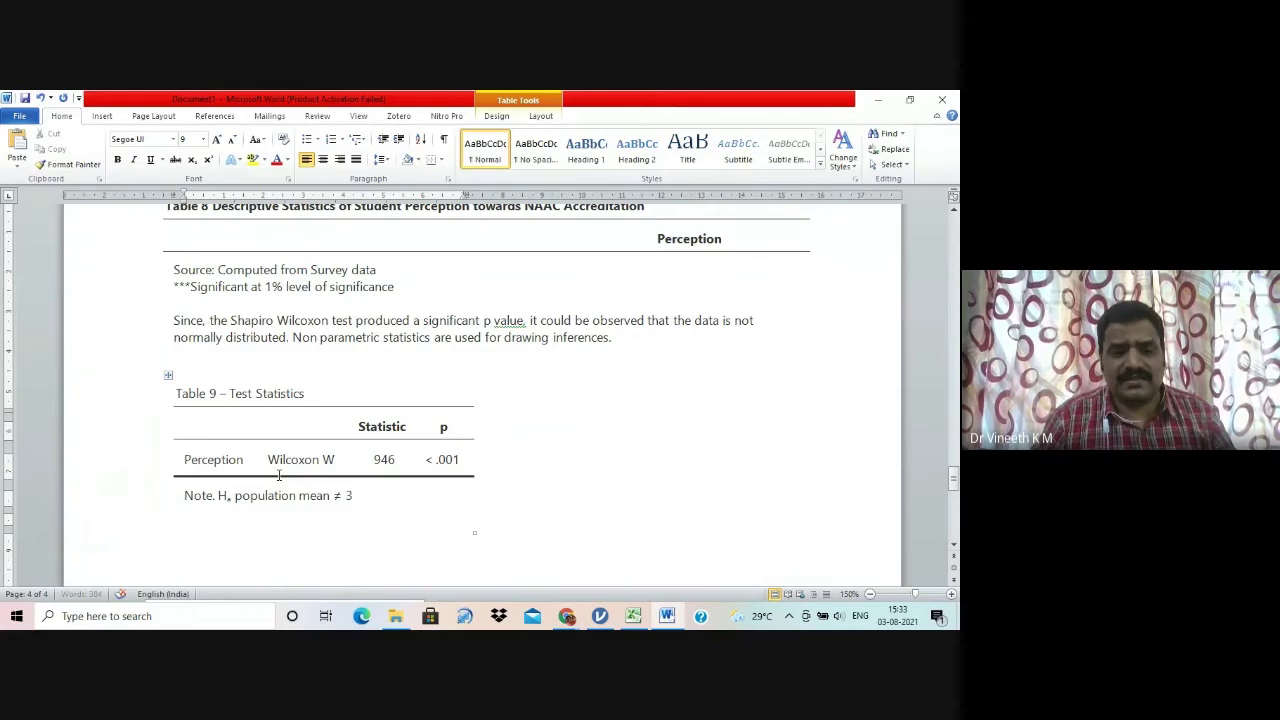
key(ctrl+End)
text(Sour)
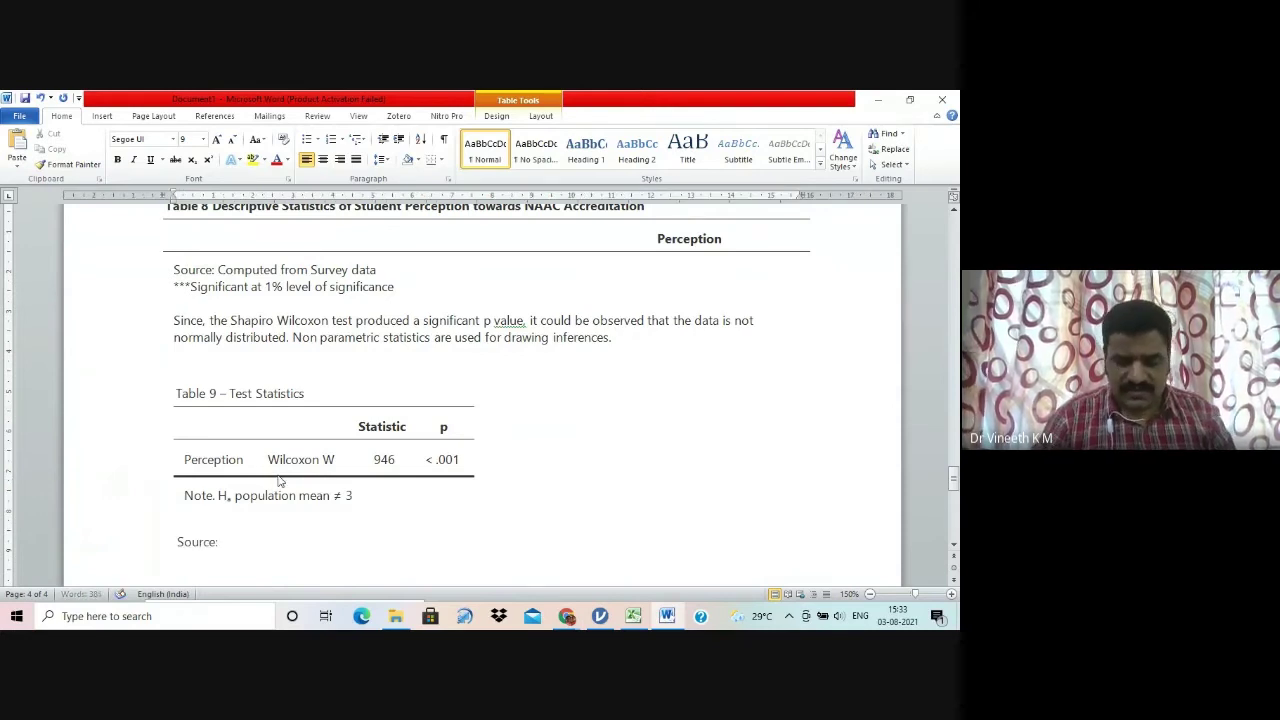
text(ce: Compu)
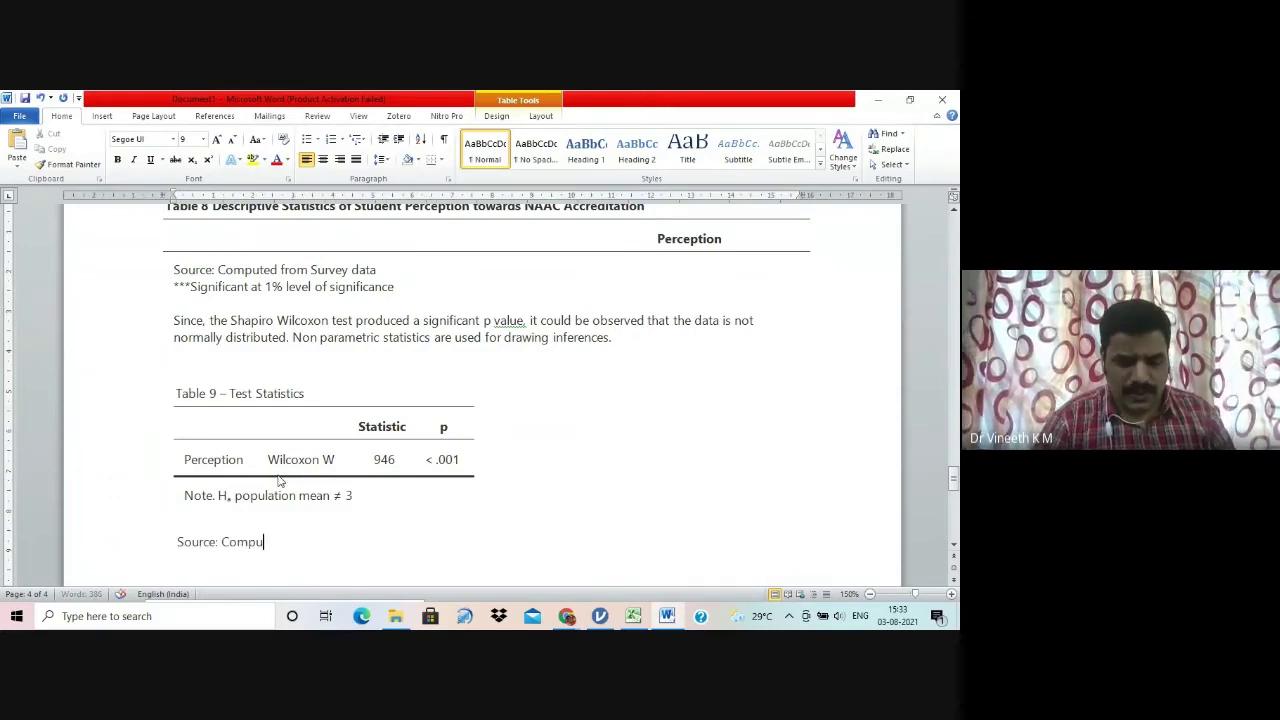
text(ted from Su)
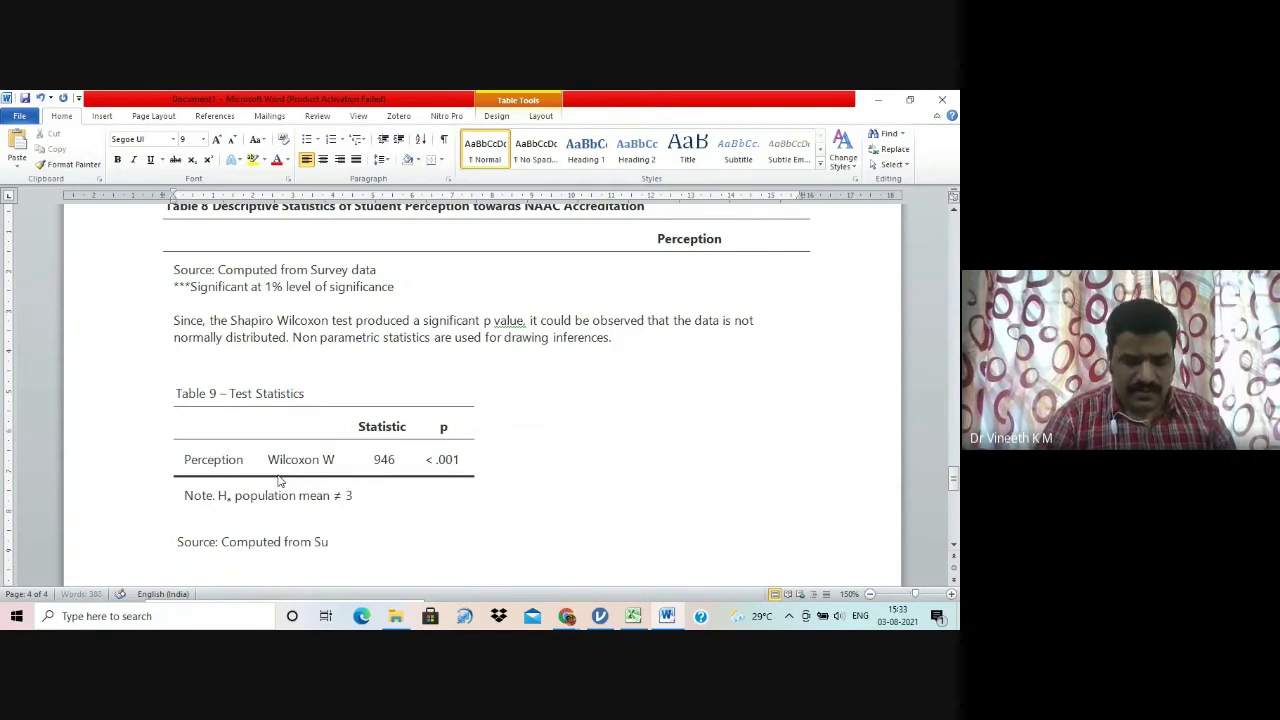
text(rvey Data)
key(Return)
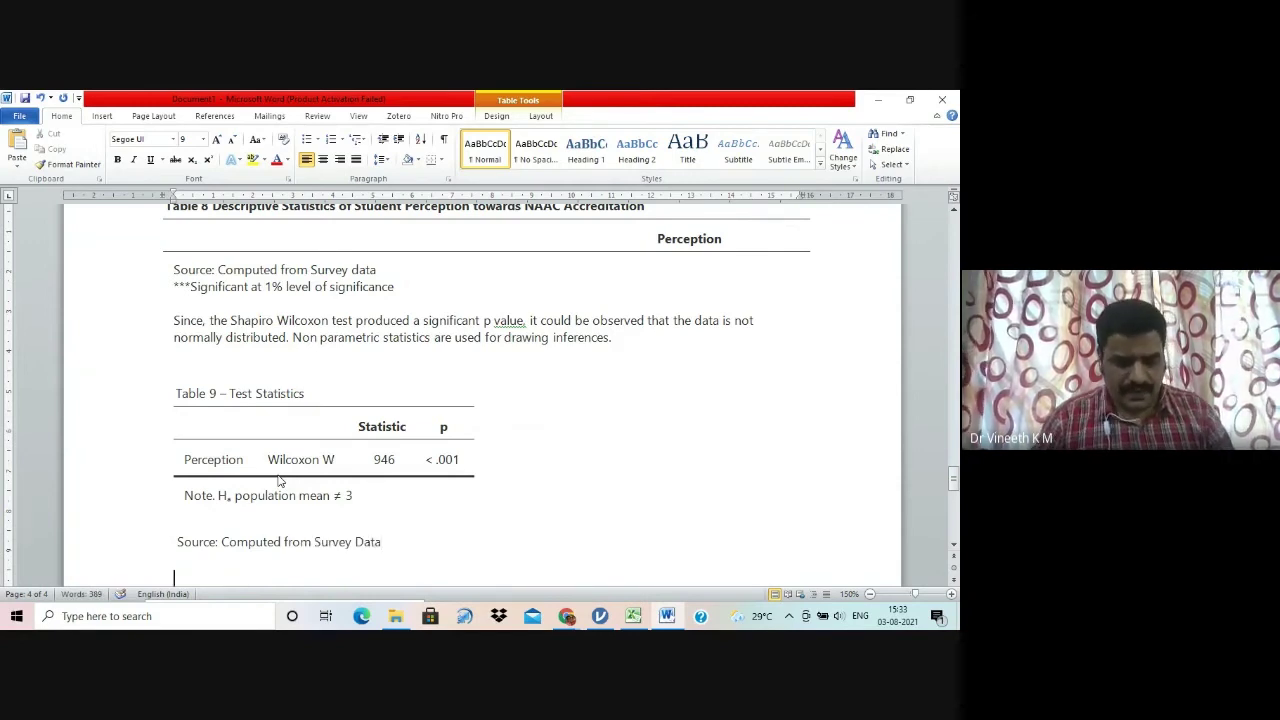
Step: Add the note "#Wilcoxon Signed Rank Test" under the Table 9 source line, correcting its spelling and spacing
text(#Wic)
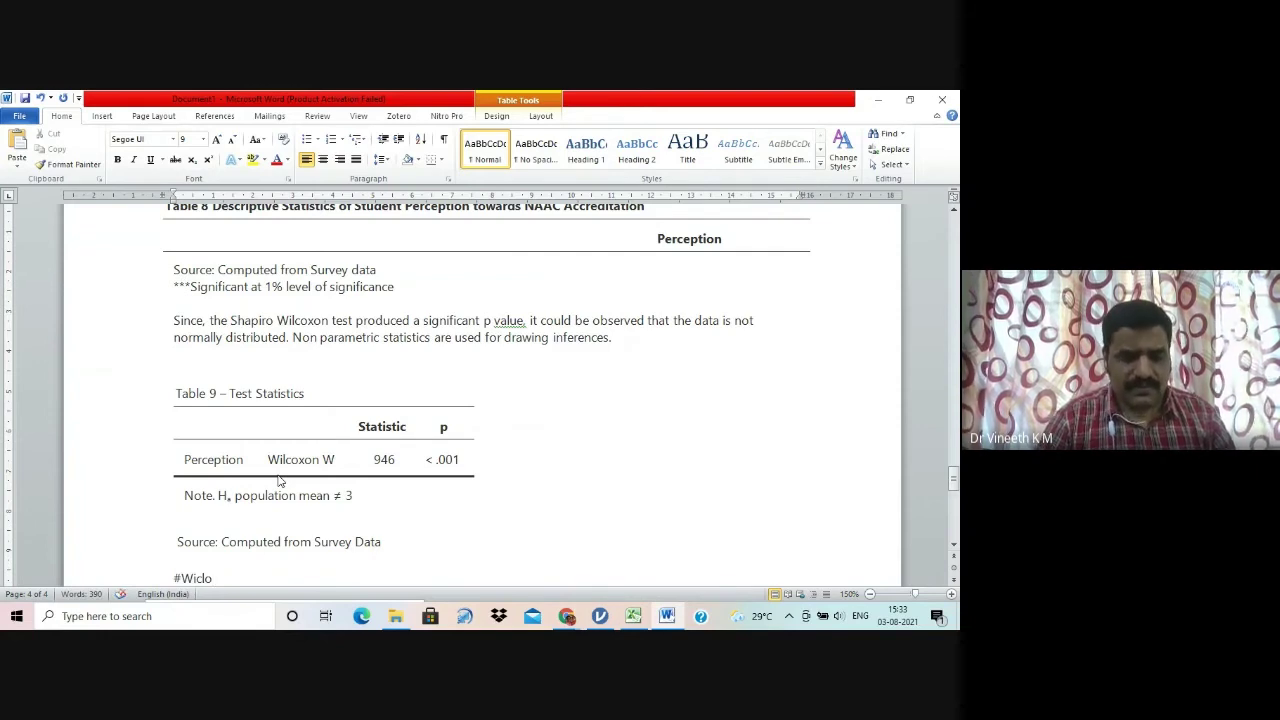
key(BackSpace)
text(coxn S)
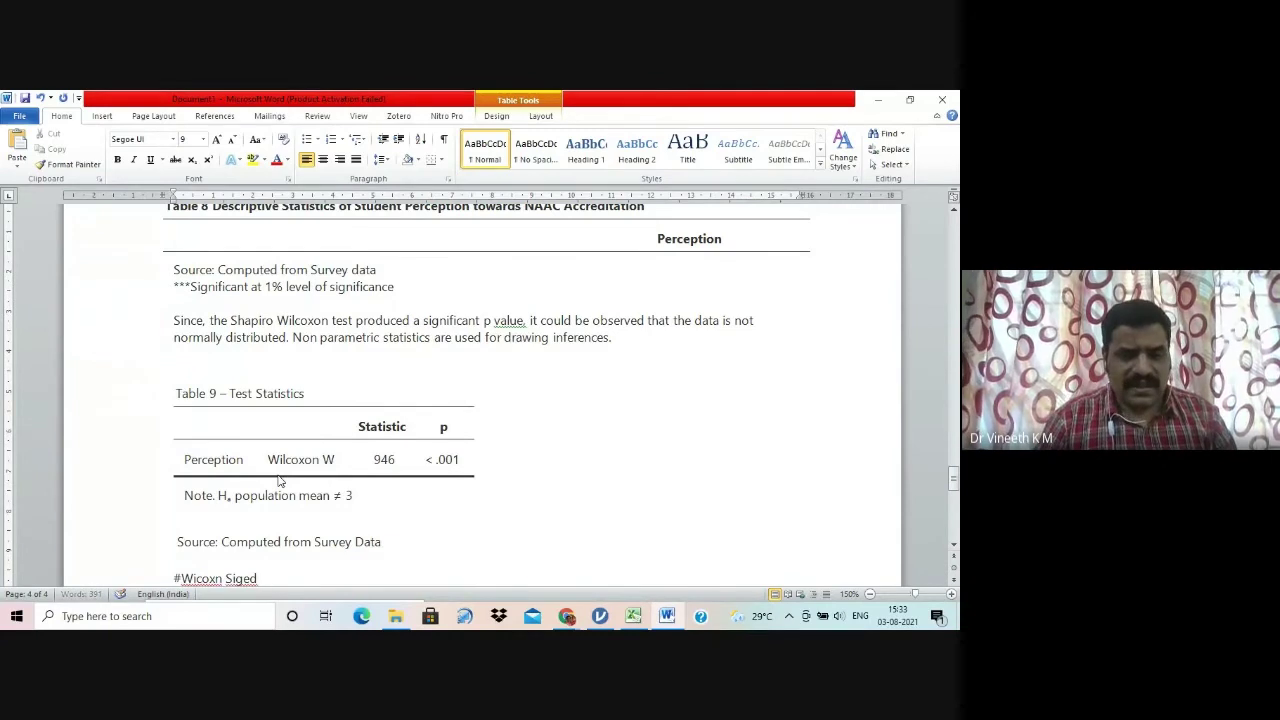
text(igne dRank)
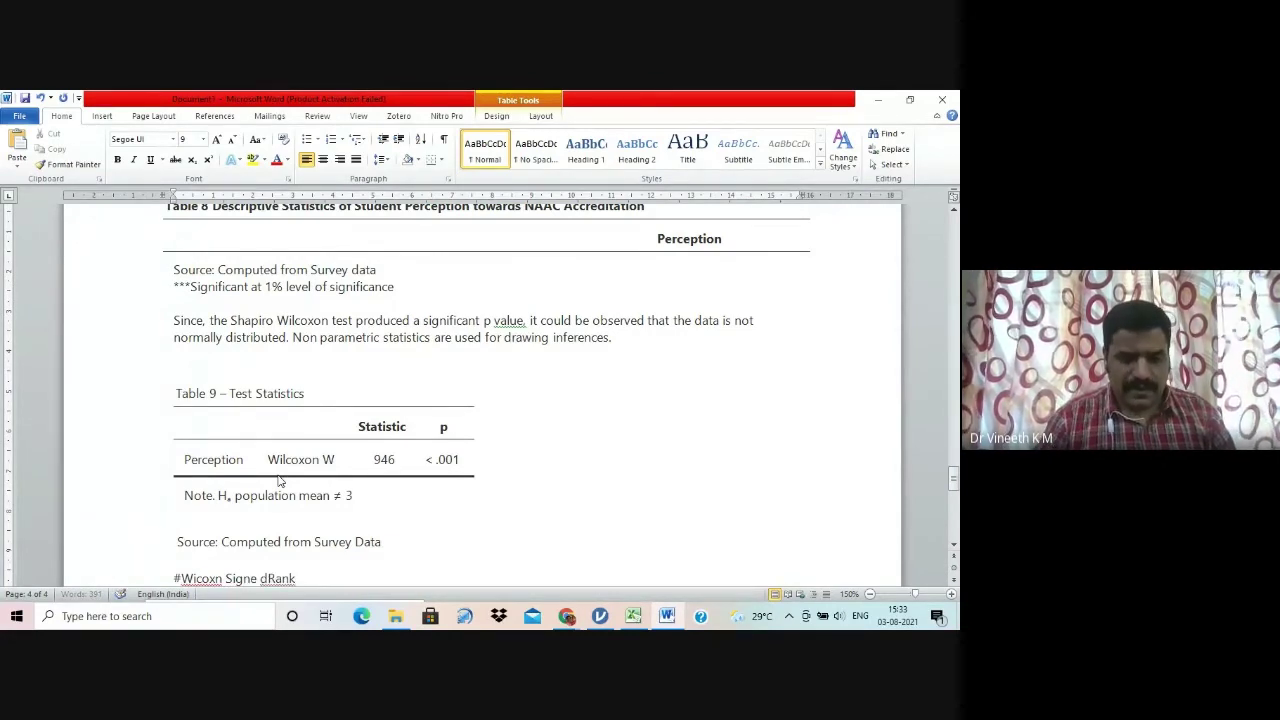
key(Left)
key(Left)
key(Left)
key(BackSpace)
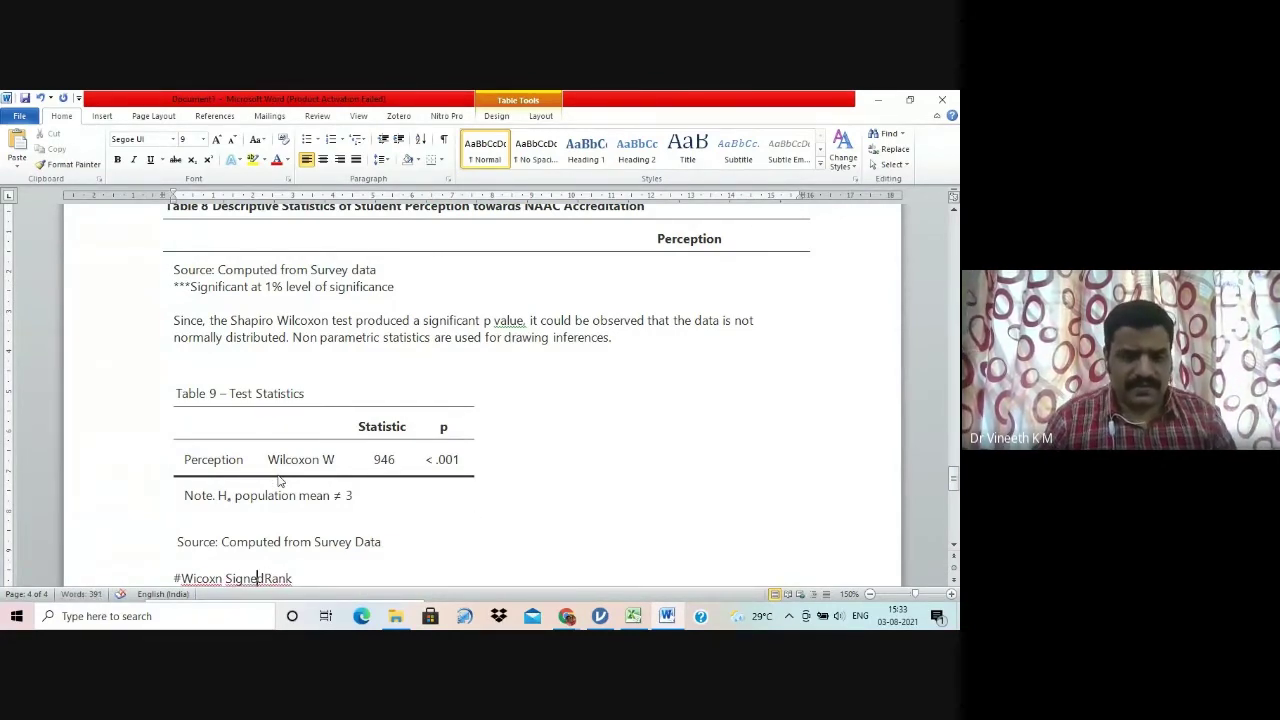
key(Left)
key(Left)
key(Left)
key(Left)
text(o)
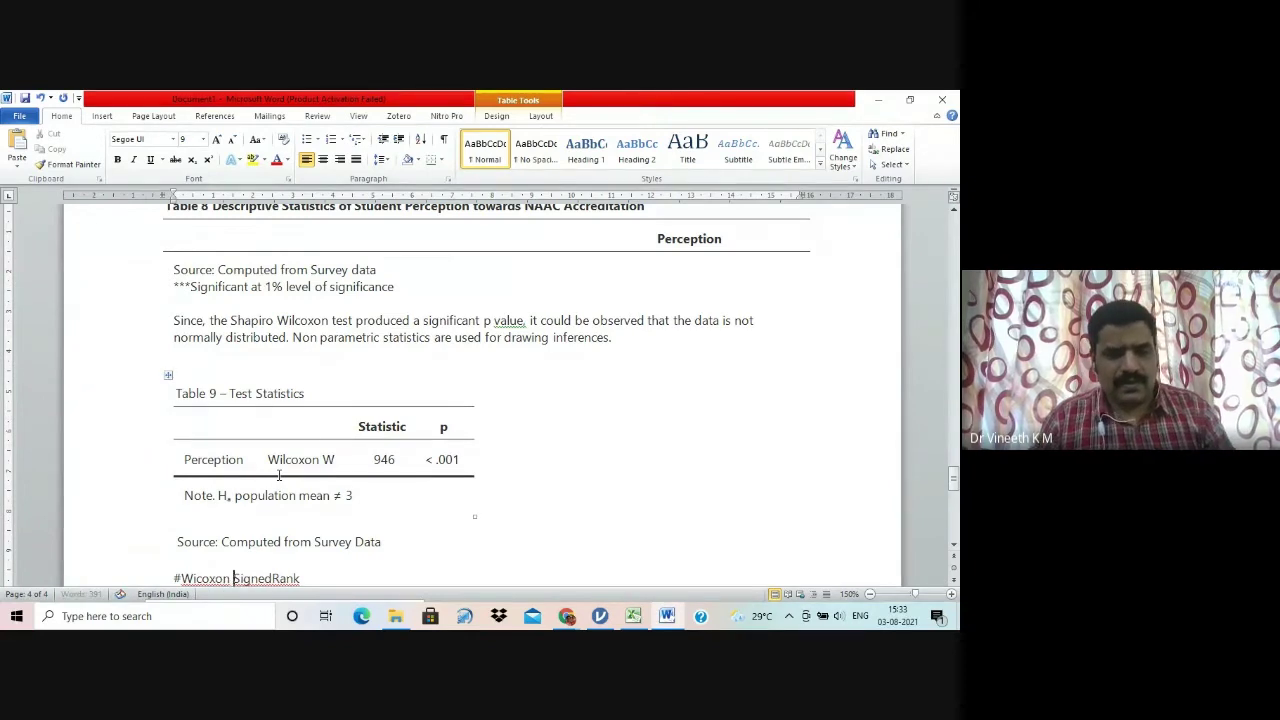
key(Left)
key(Left)
key(Left)
key(Left)
text(l)
key(Left)
key(Left)
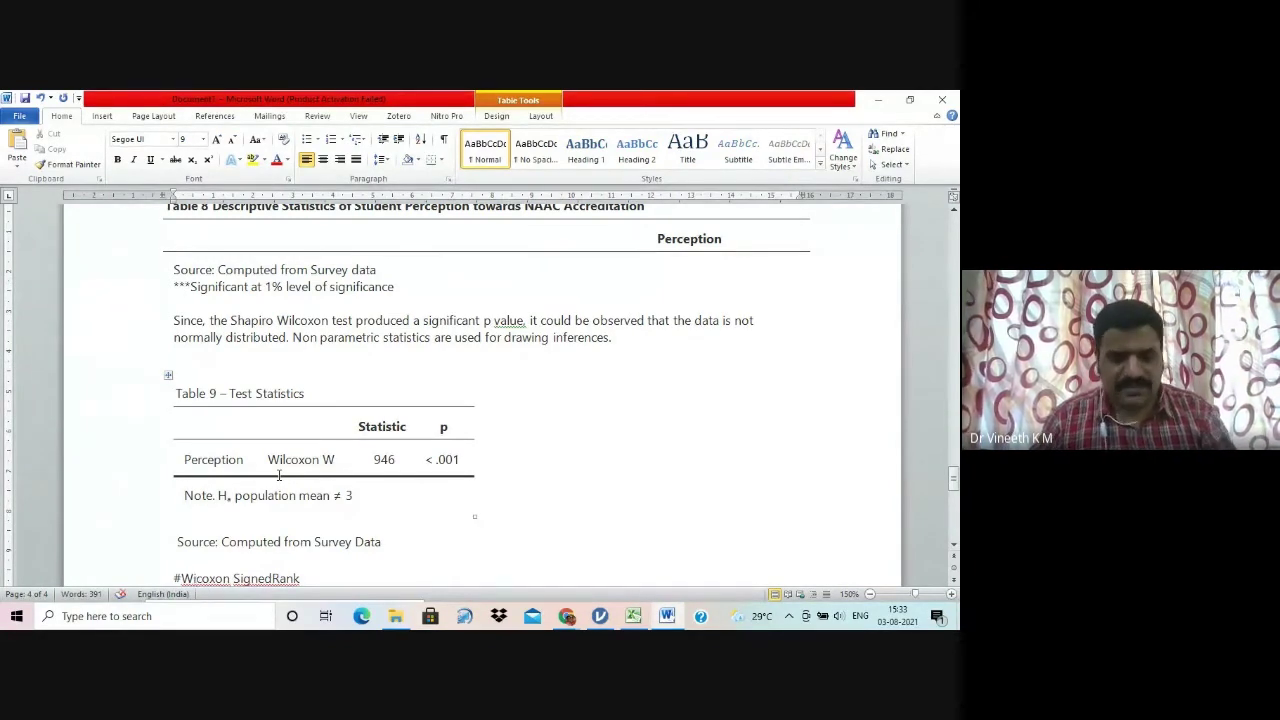
text(l)
key(Right)
key(Right)
key(Right)
key(Right)
key(Right)
key(Right)
key(Right)
key(Right)
key(Right)
key(Right)
key(Right)
key(Right)
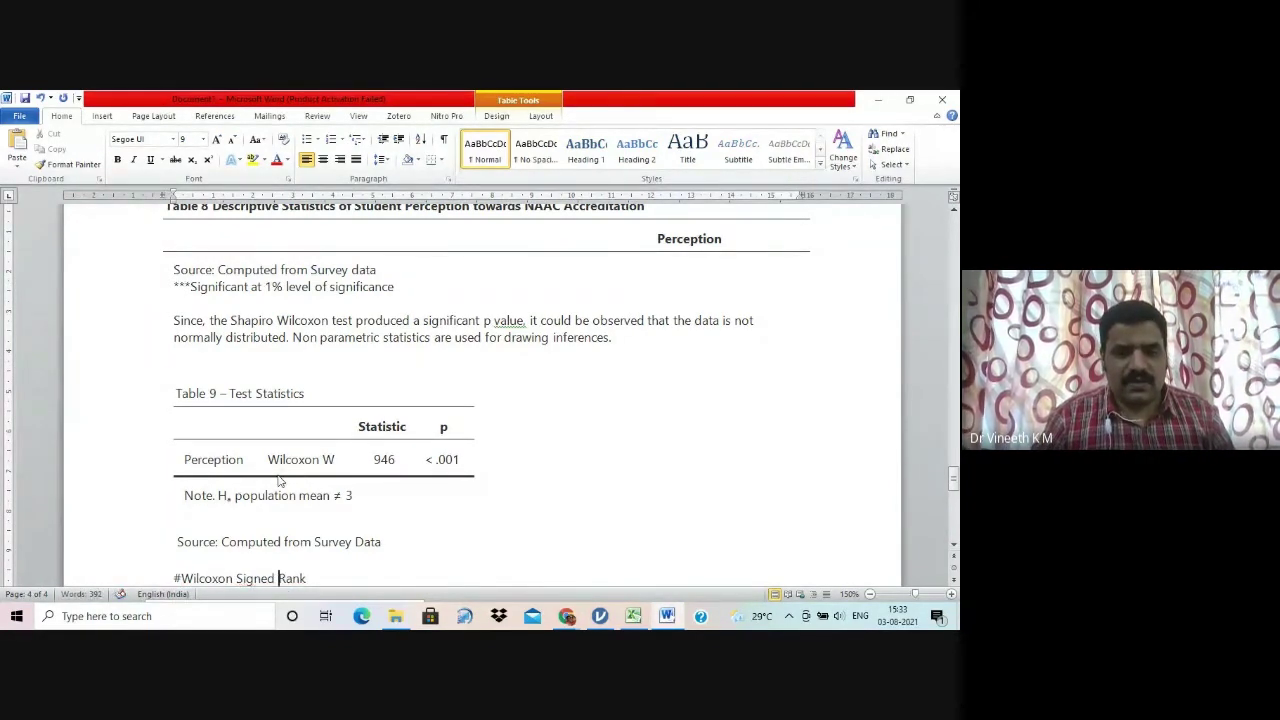
key(End)
text(Test)
scroll(280, 481, down, 2)
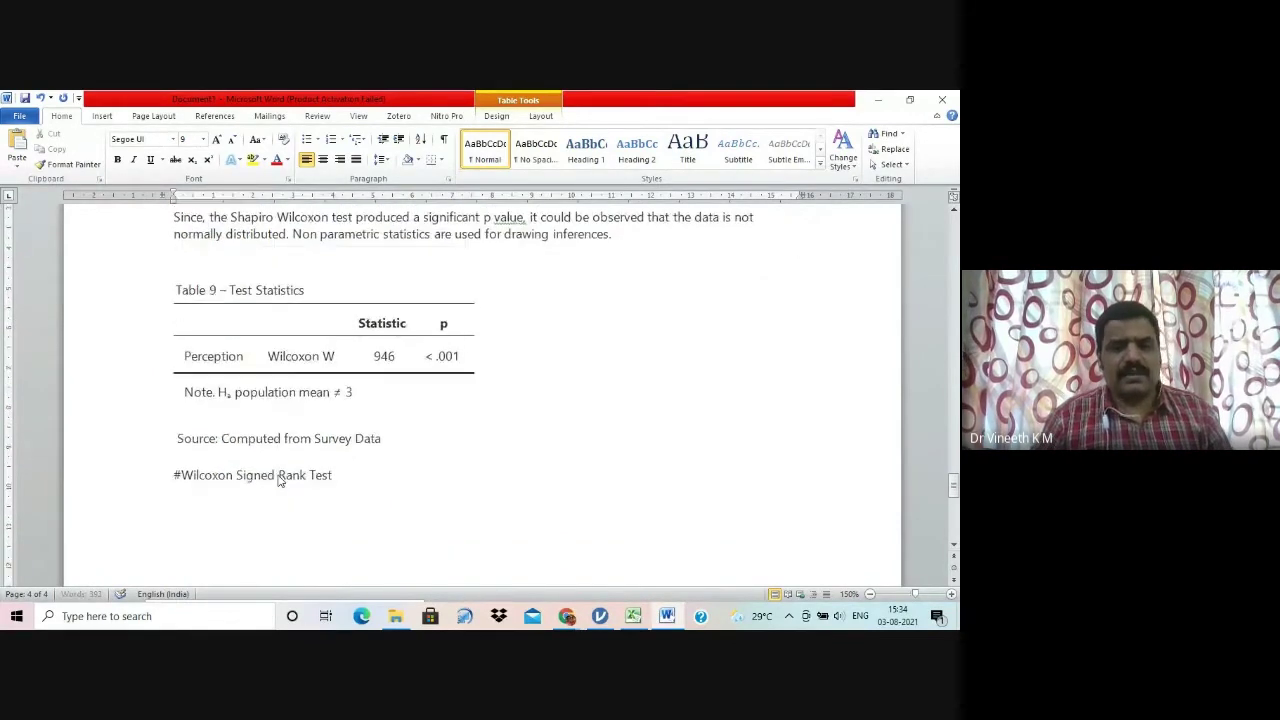
key(Return)
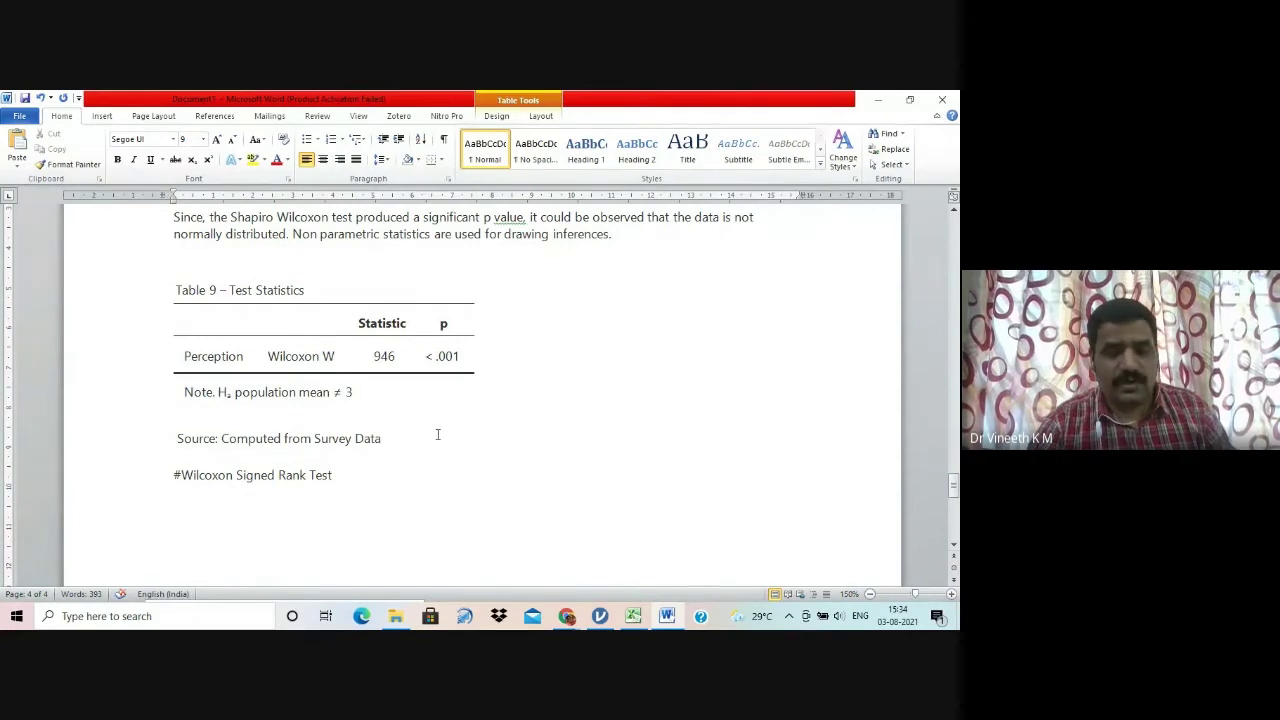
Step: Set the whole document's paragraph spacing to 0 pt before and after, and apply one uniform line spacing
key(ctrl+a)
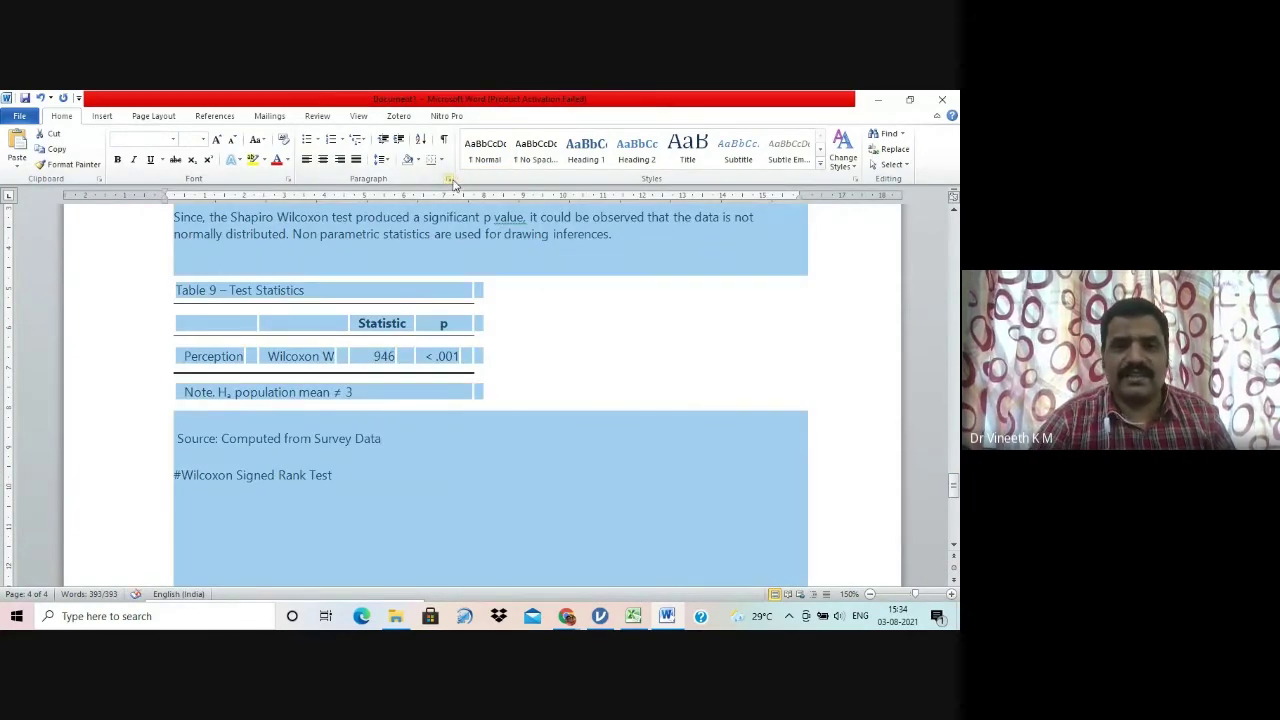
click(449, 180)
click(446, 360)
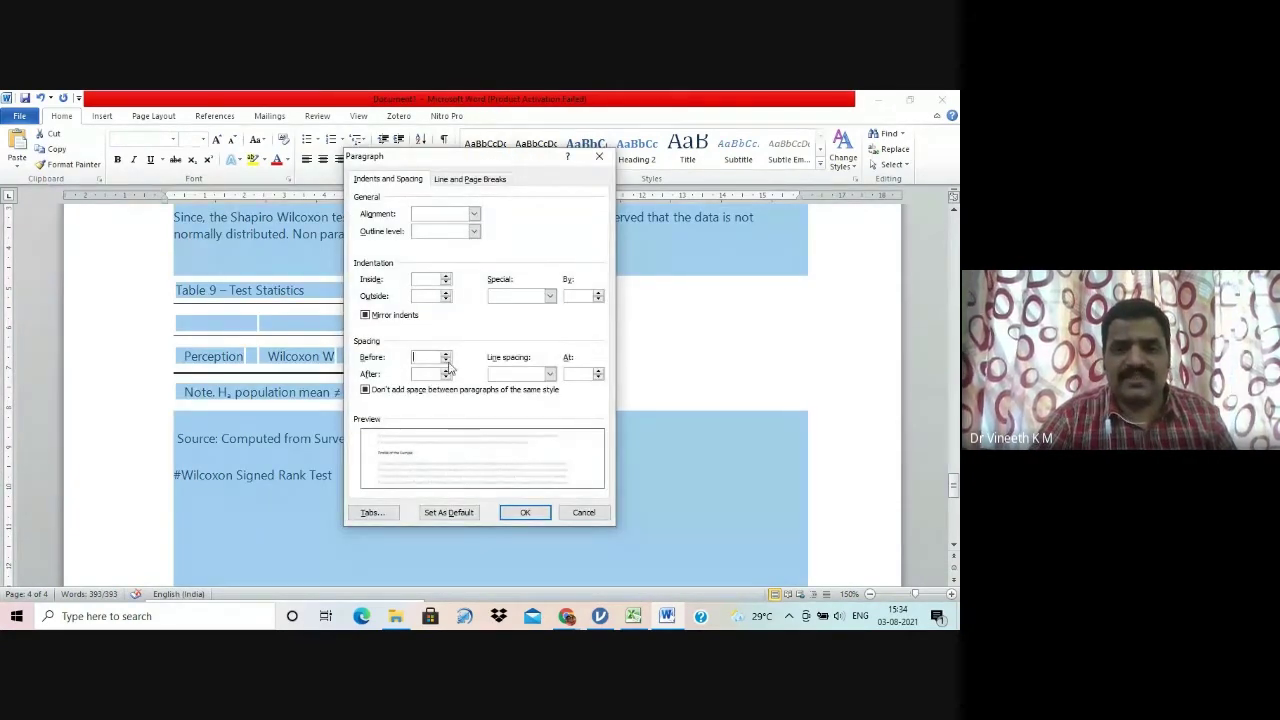
click(447, 376)
click(446, 360)
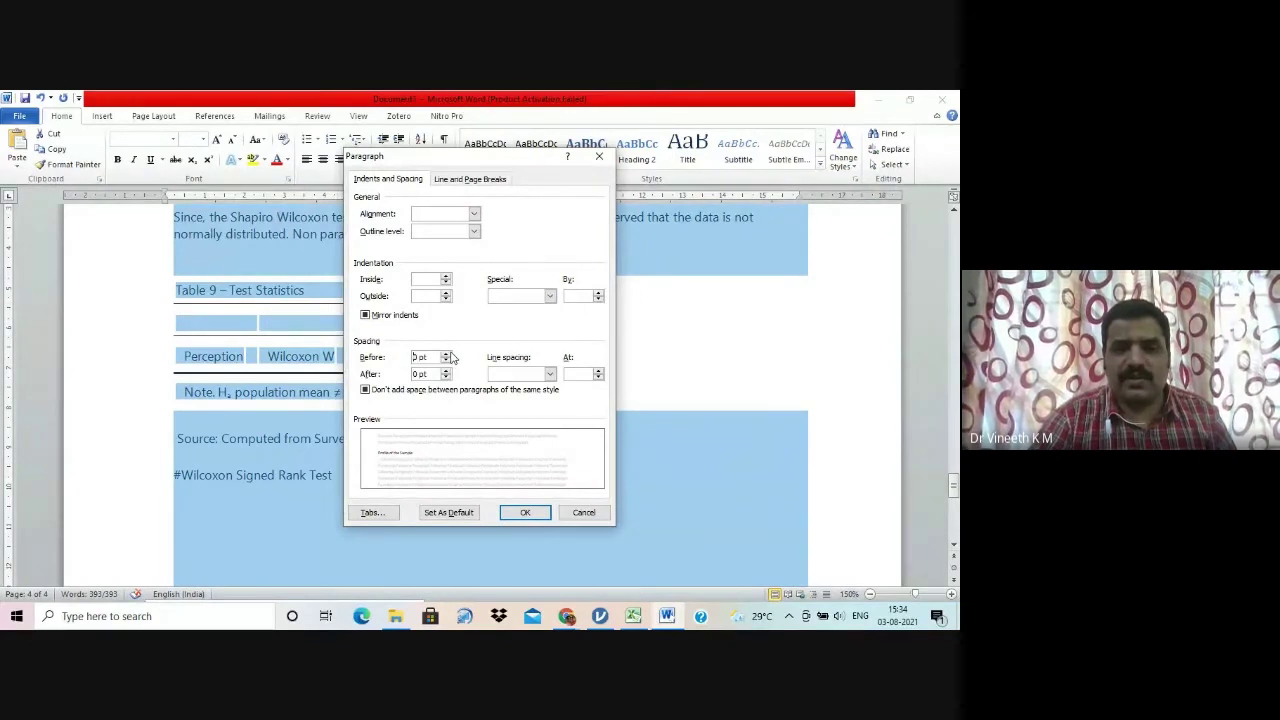
click(520, 374)
click(515, 386)
click(544, 517)
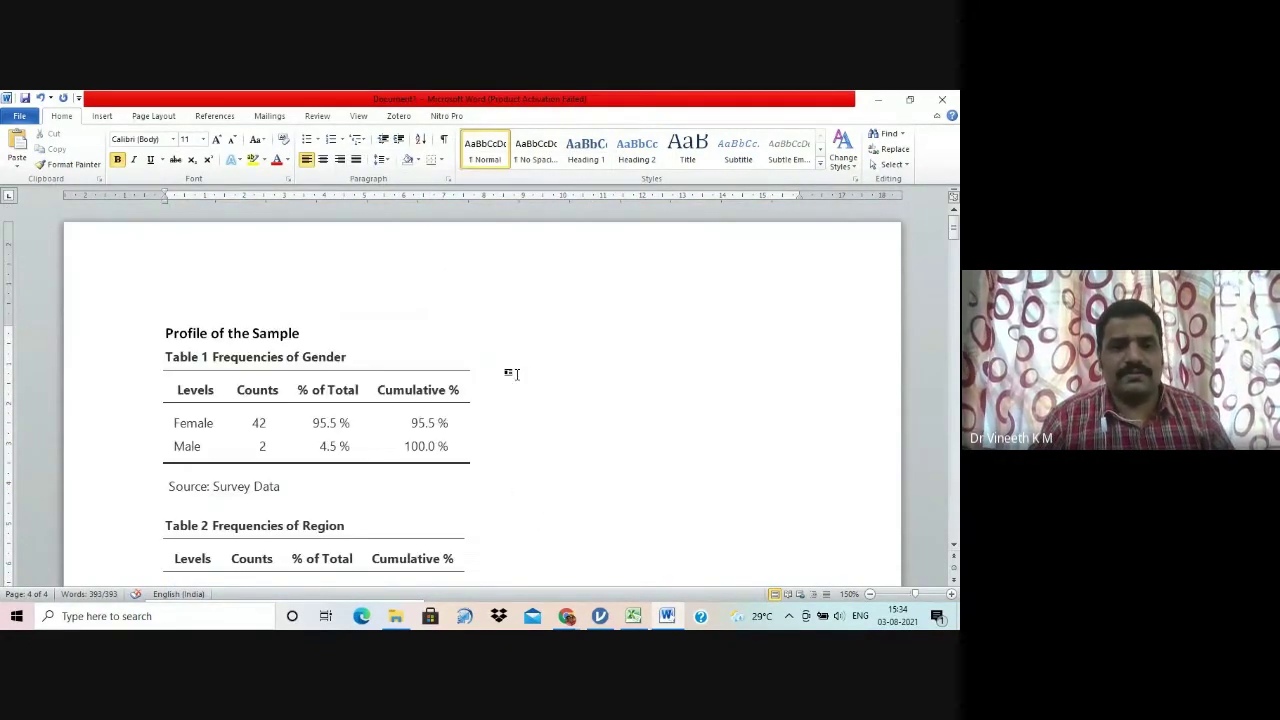
Step: Make the title "Table 9 – Test Statistics" bold
key(Down)
key(Down)
key(Down)
key(Down)
key(Down)
key(Down)
key(Down)
key(Down)
key(Down)
key(Down)
key(Down)
key(Down)
key(Down)
key(Down)
key(Down)
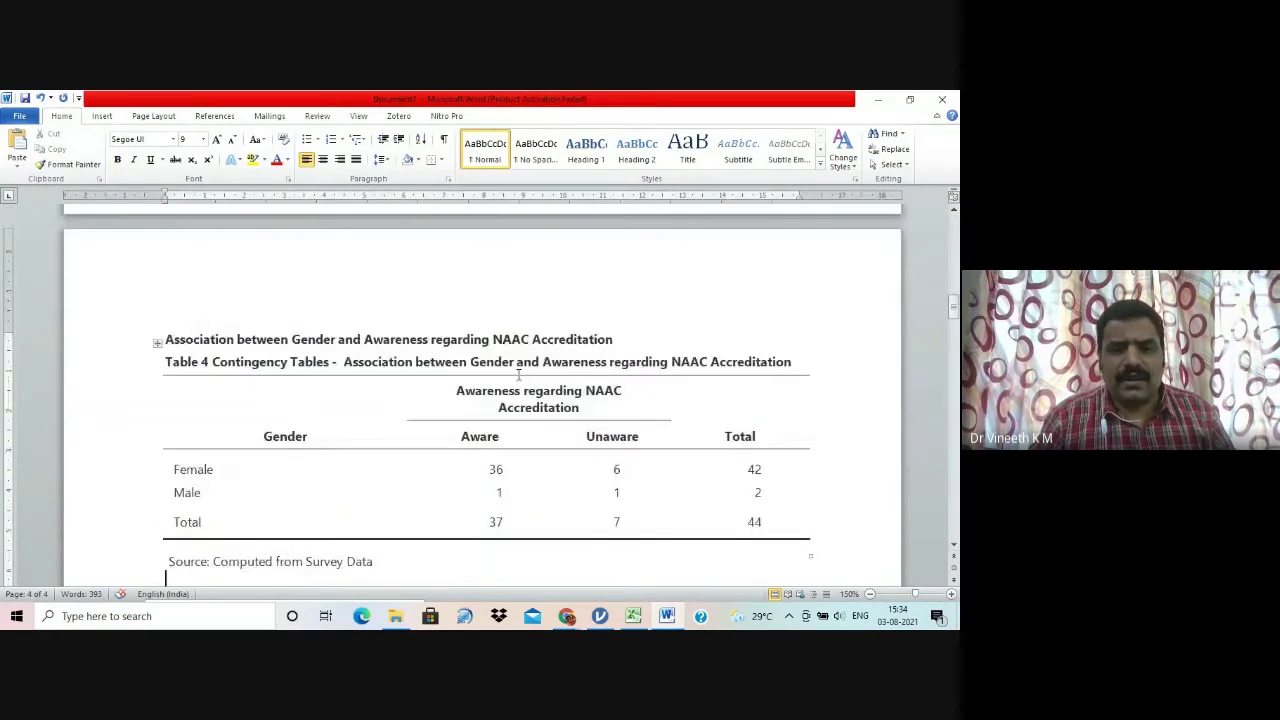
key(Down)
key(Down)
key(Down)
key(Down)
key(Down)
key(Down)
key(Down)
key(Down)
key(Down)
key(Down)
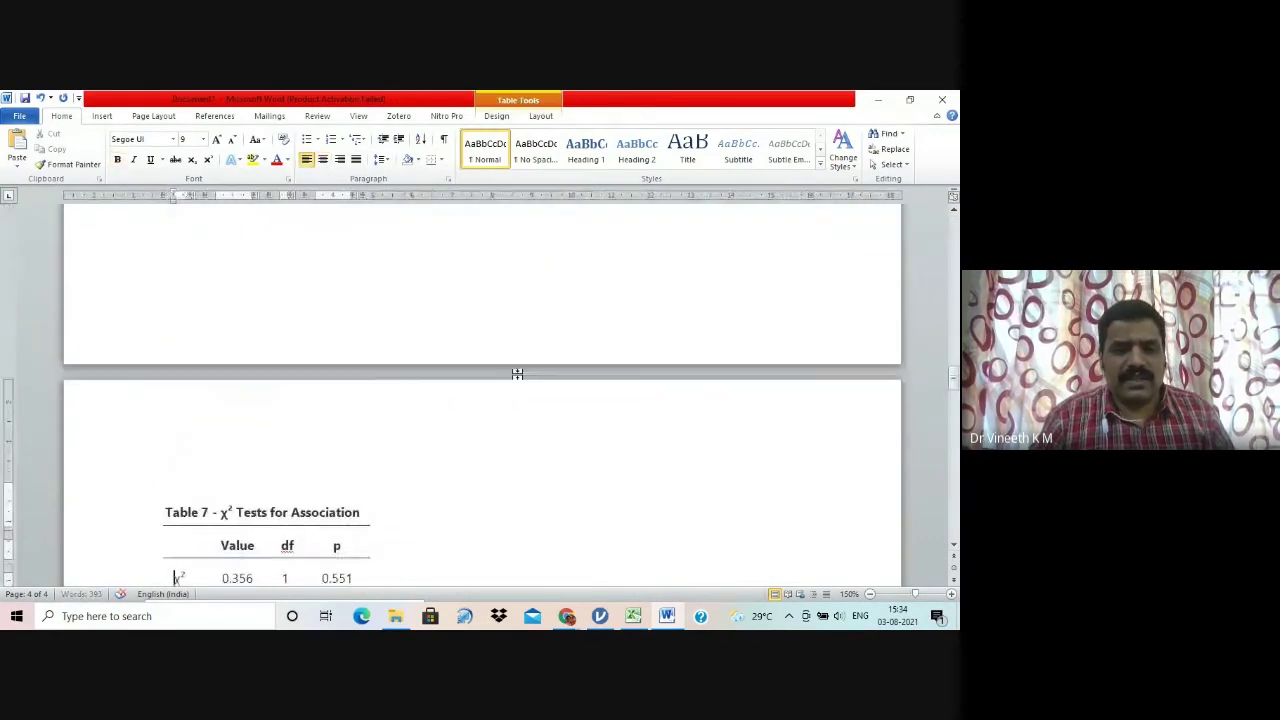
key(Down)
key(Down)
key(Down)
key(Down)
key(Down)
key(Down)
key(Down)
key(Down)
key(Down)
key(Down)
key(Down)
key(Down)
key(Down)
key(Down)
key(Down)
key(Down)
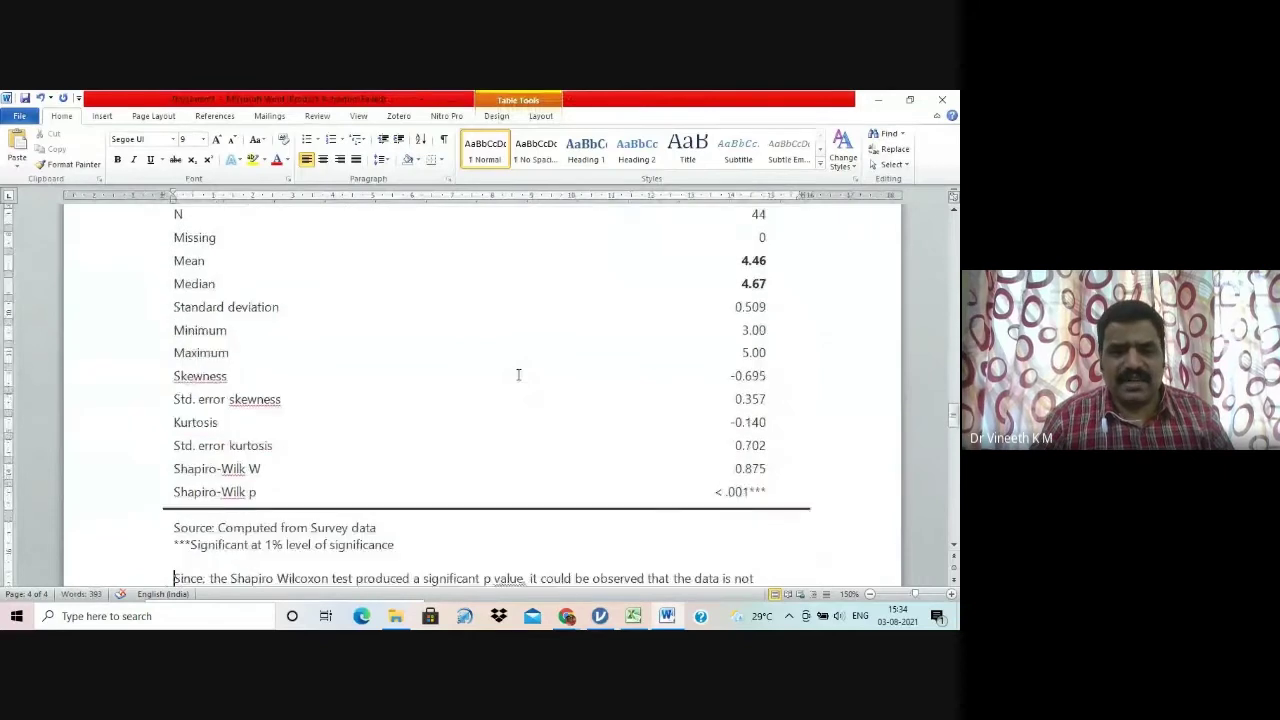
key(Up)
key(Up)
key(Up)
key(Up)
key(Up)
key(Up)
key(Up)
key(Up)
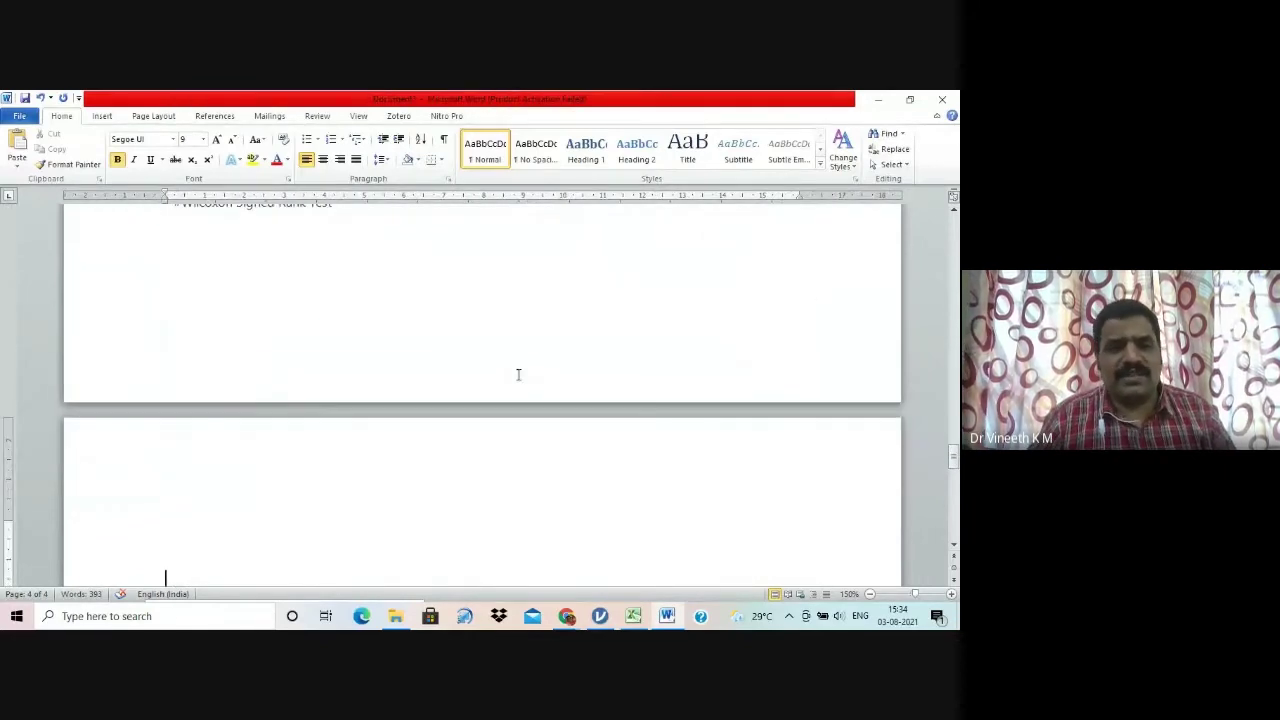
key(Up)
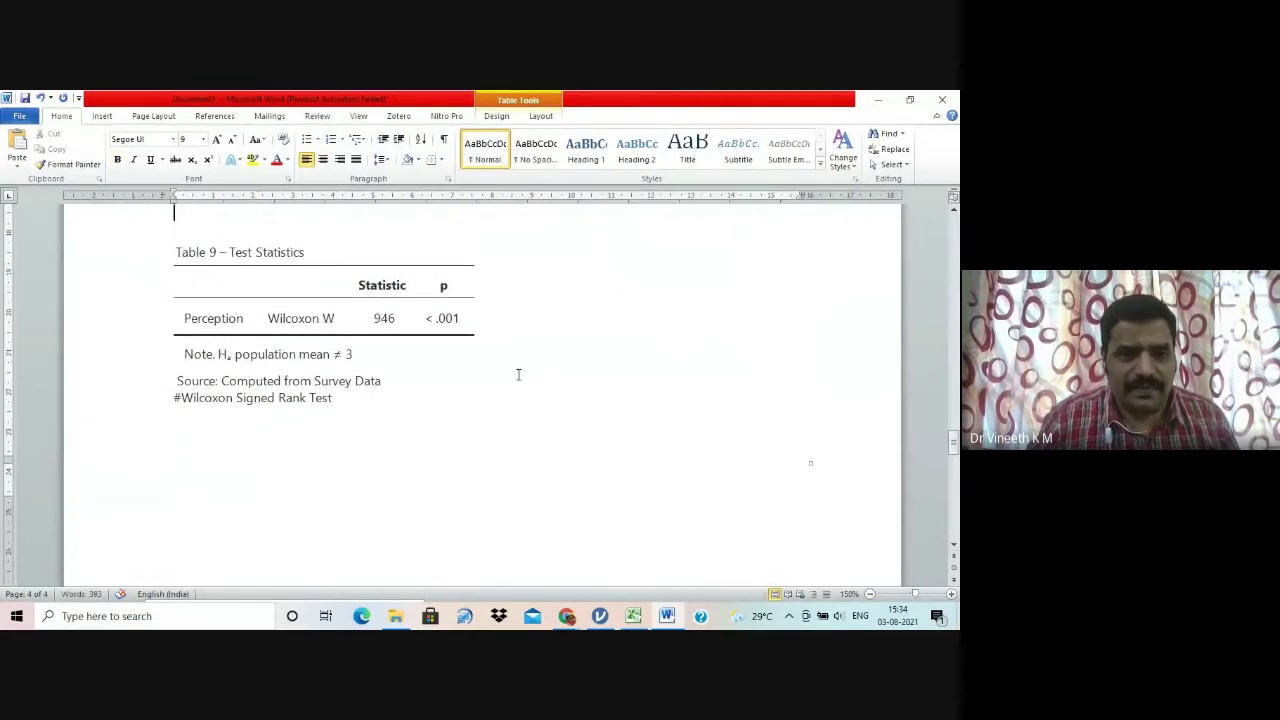
key(Down)
key(shift+End)
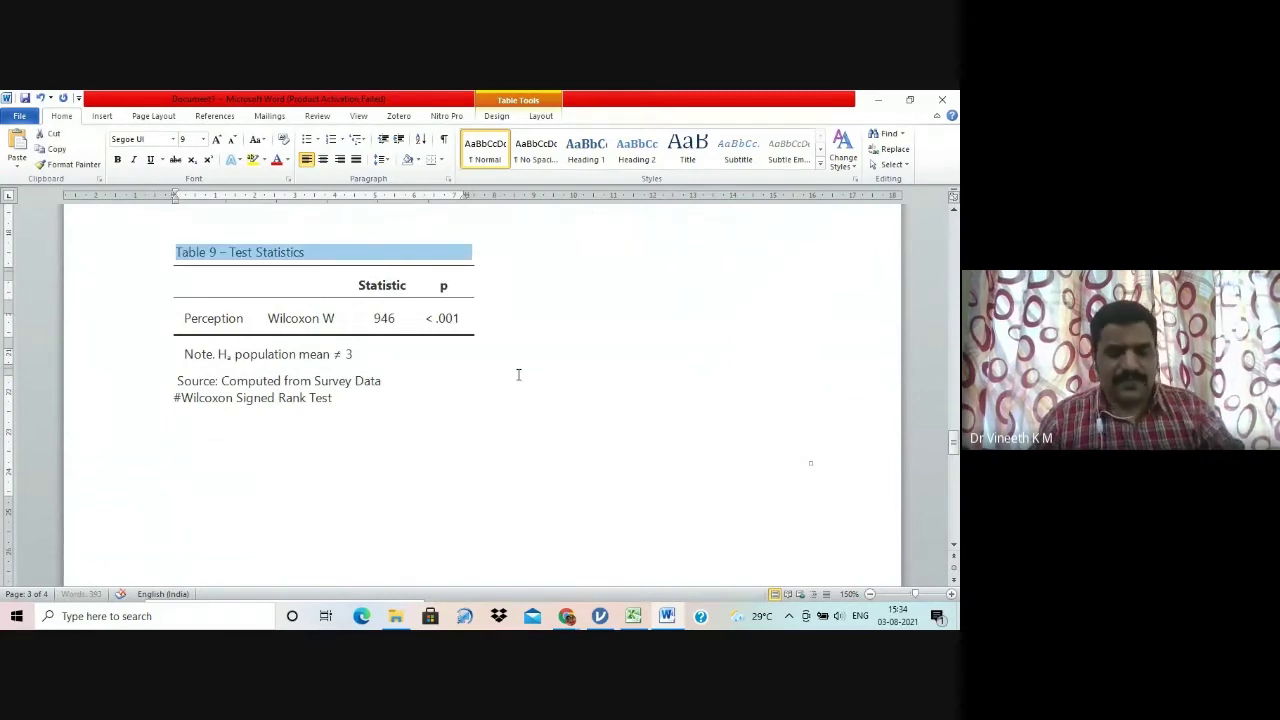
key(ctrl+b)
Step: Append the significance marker "**" to the p value in the Perception row of Table 9
key(Down)
key(Down)
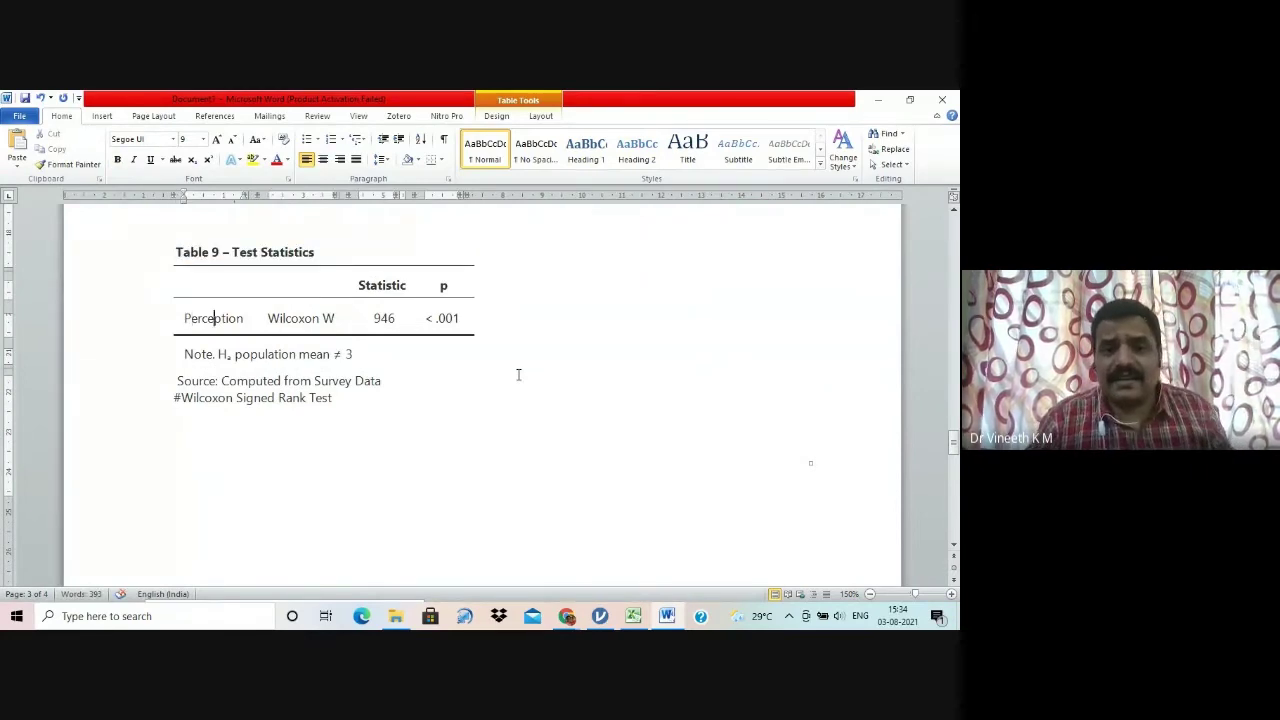
key(Right)
key(Right)
key(Right)
key(Right)
key(Right)
key(Right)
key(Right)
key(Right)
key(Right)
key(Right)
key(Right)
key(Right)
key(Right)
key(Right)
key(Right)
key(Right)
key(Right)
key(Right)
key(Right)
key(Right)
key(Left)
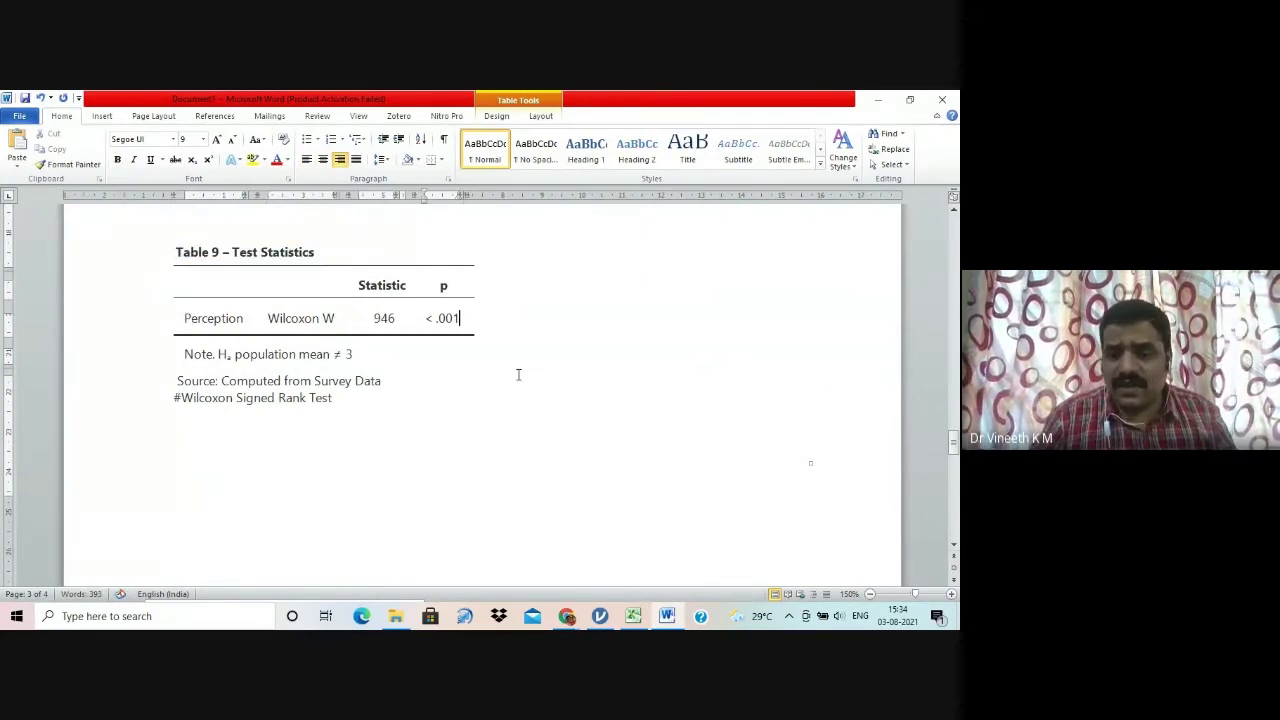
text(**)
key(Down)
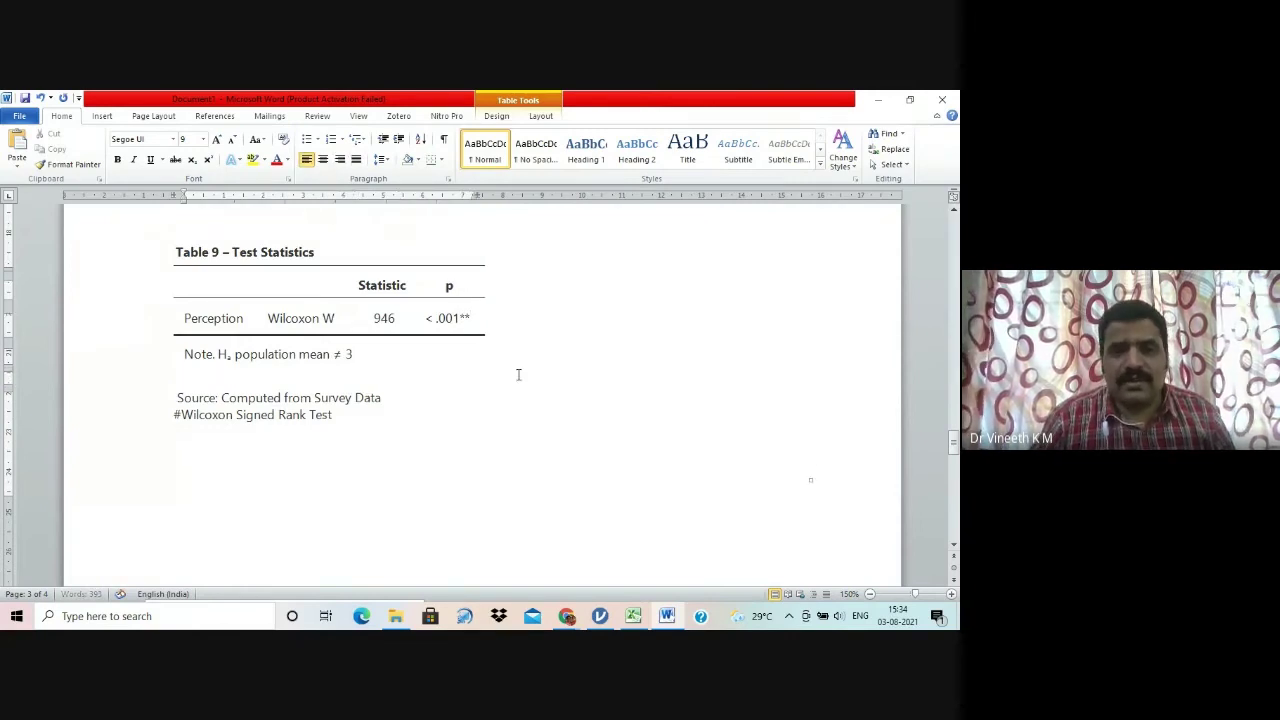
Step: Change the p column heading of Table 9 to a capital "P"
key(Up)
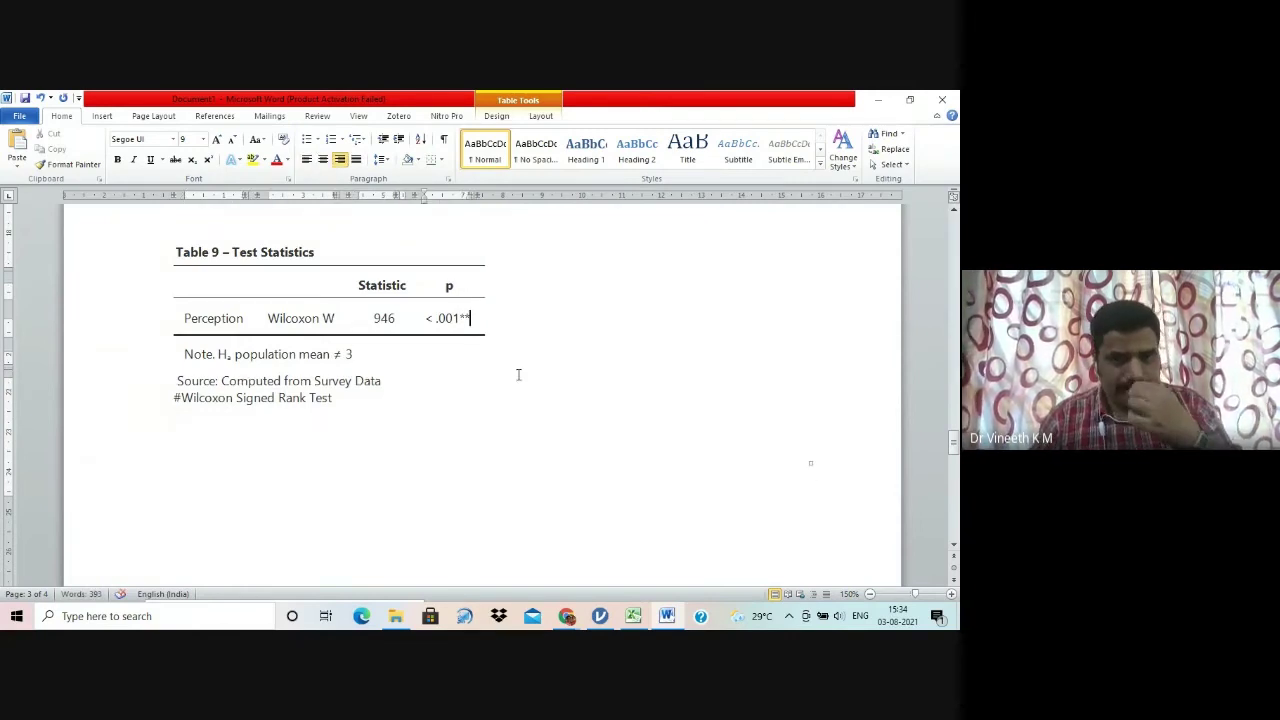
key(Up)
key(shift+Left)
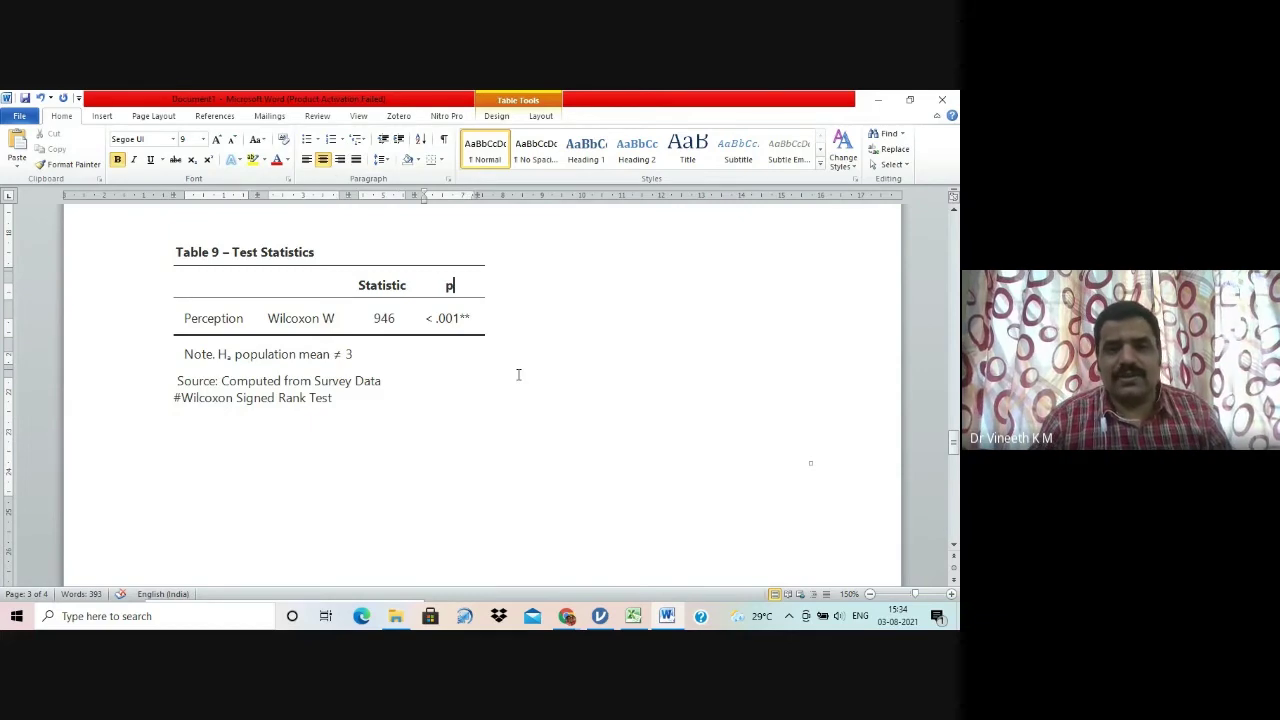
text(P)
Step: Reduce the significance marker to "**" on the Shapiro-Wilk p value and in the 1% significance note below that table
key(Up)
key(Up)
key(Up)
key(Up)
key(Up)
key(Up)
key(Up)
key(Up)
key(Up)
key(Up)
key(Down)
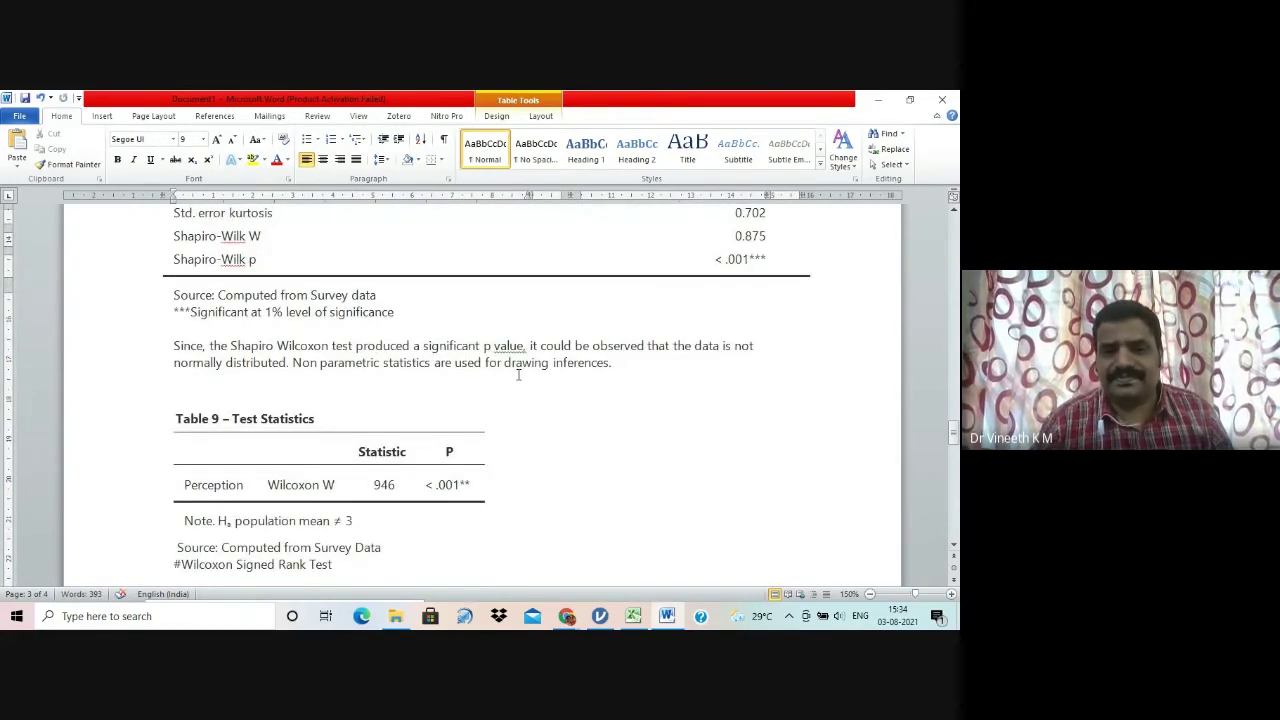
click(756, 259)
key(Delete)
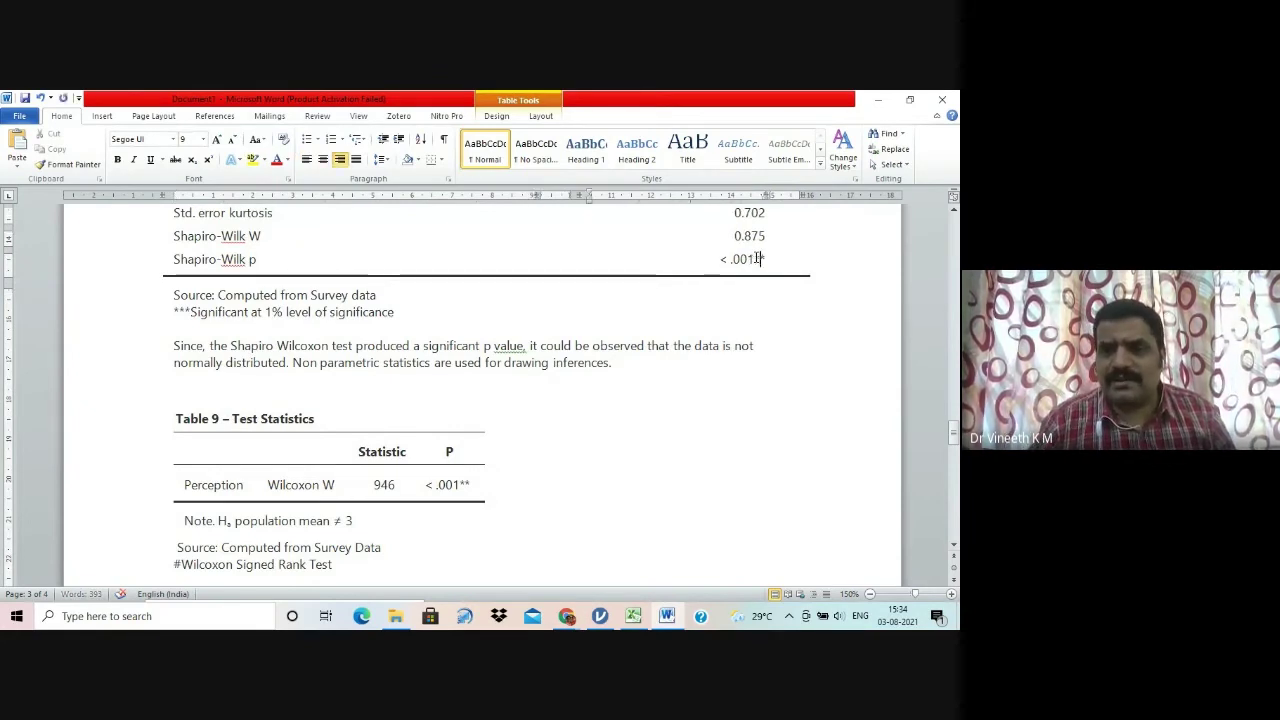
key(Down)
key(Right)
key(Delete)
key(Down)
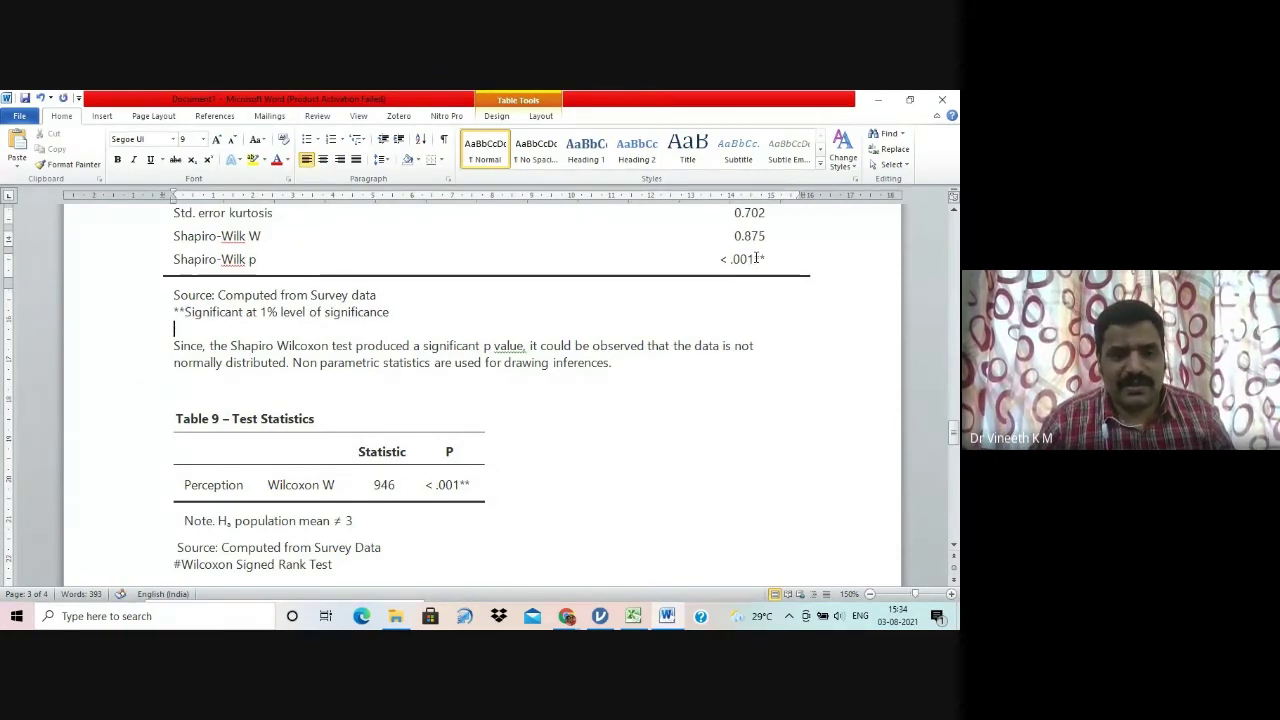
Step: Add the note "**Significant at 1% level of significance" under the Wilcoxon note of Table 9, leaving a blank line after it
key(Down)
key(Down)
key(Down)
key(Down)
key(Down)
key(Down)
key(Down)
key(Down)
key(Down)
key(Down)
key(Down)
key(Down)
key(Down)
key(Down)
key(Down)
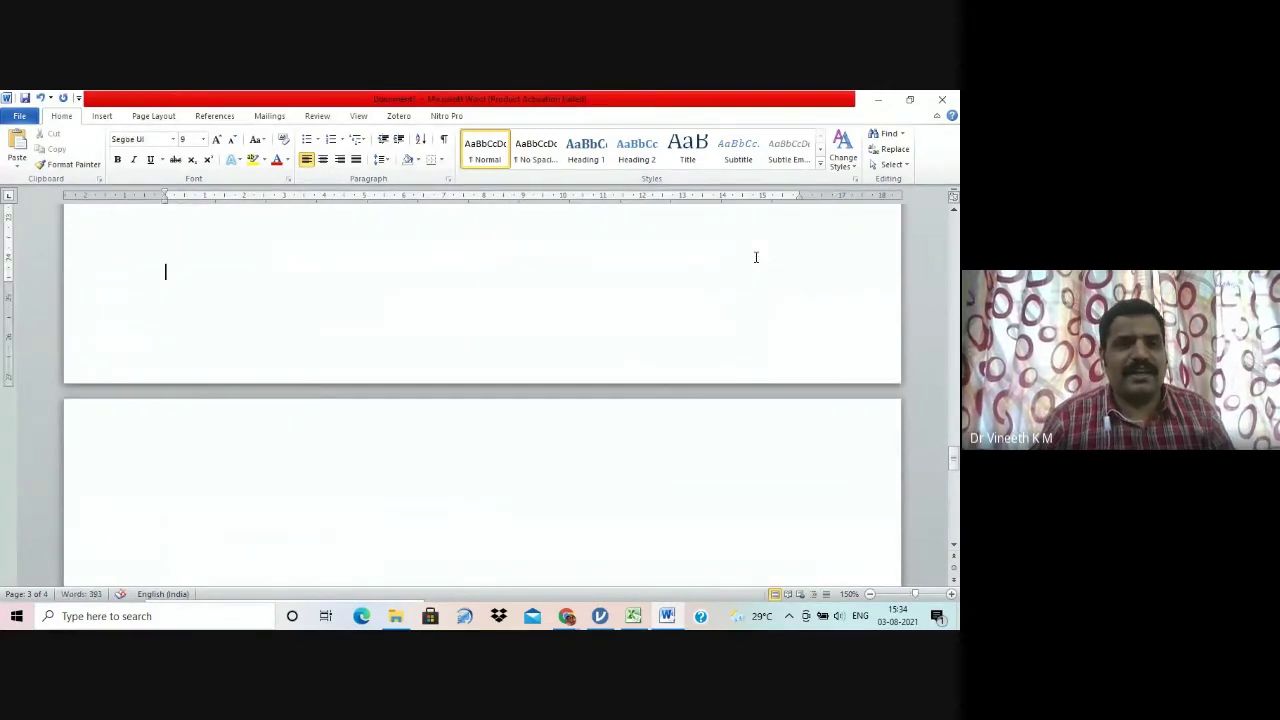
key(Up)
key(Up)
key(Up)
key(Up)
key(Up)
key(Up)
key(Up)
key(Up)
key(Up)
key(Up)
key(Up)
key(Up)
key(Up)
key(Up)
key(Down)
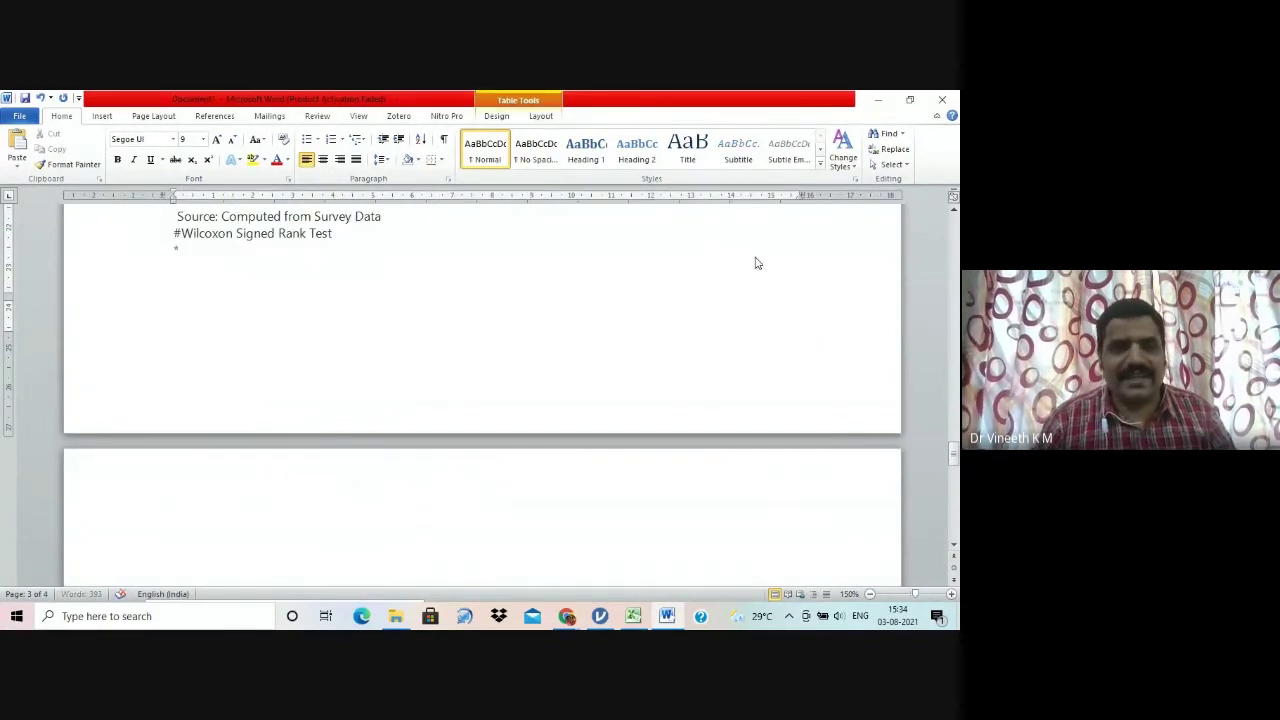
text(**Si)
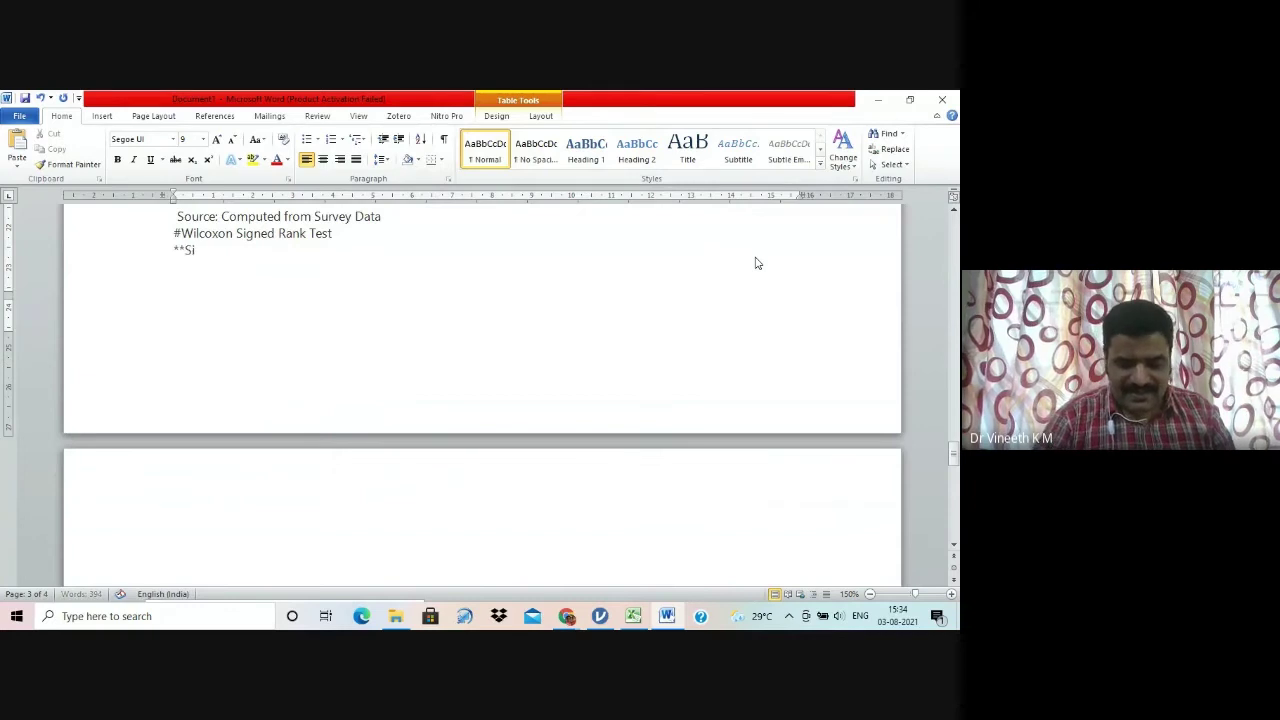
text(gnif)
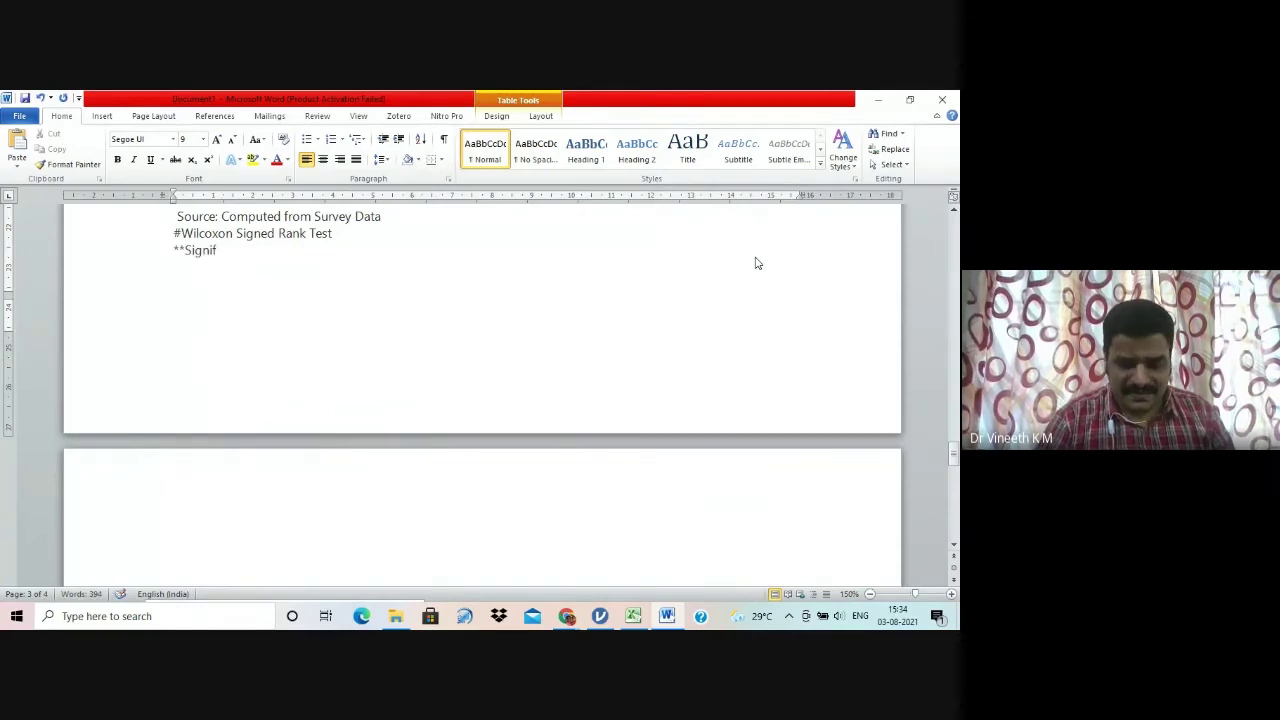
text(icant at)
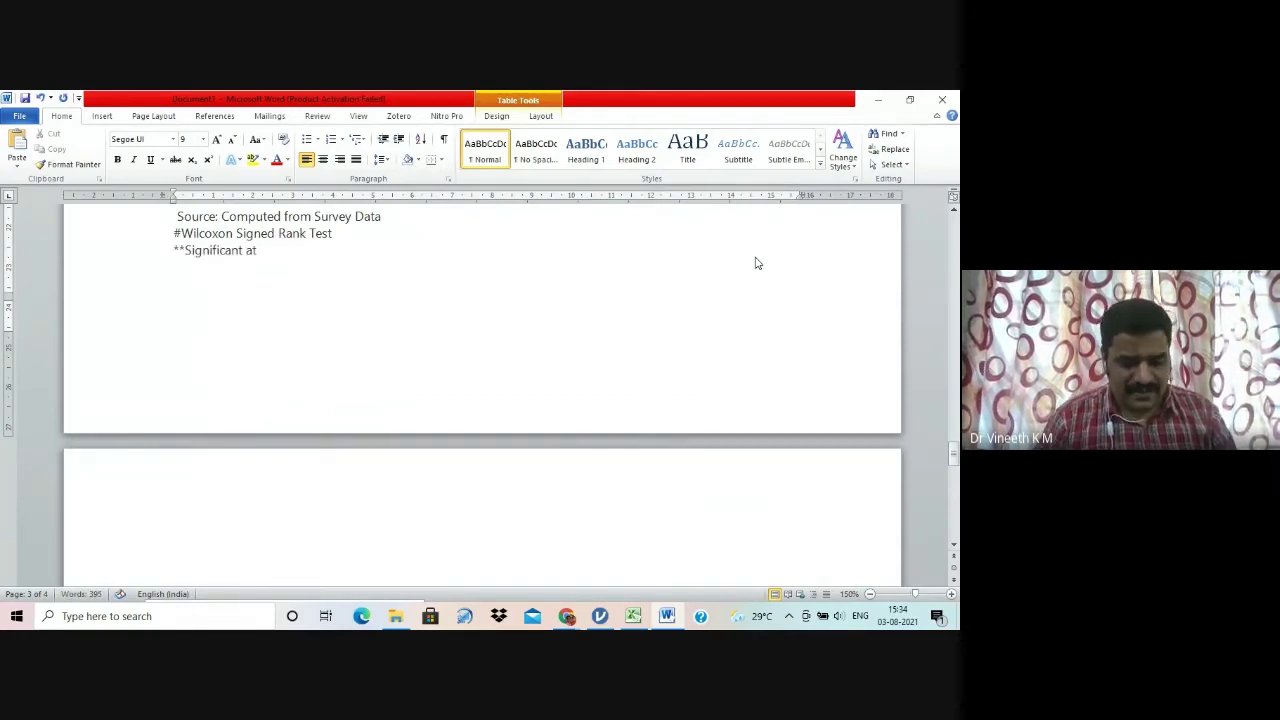
text( 1% level)
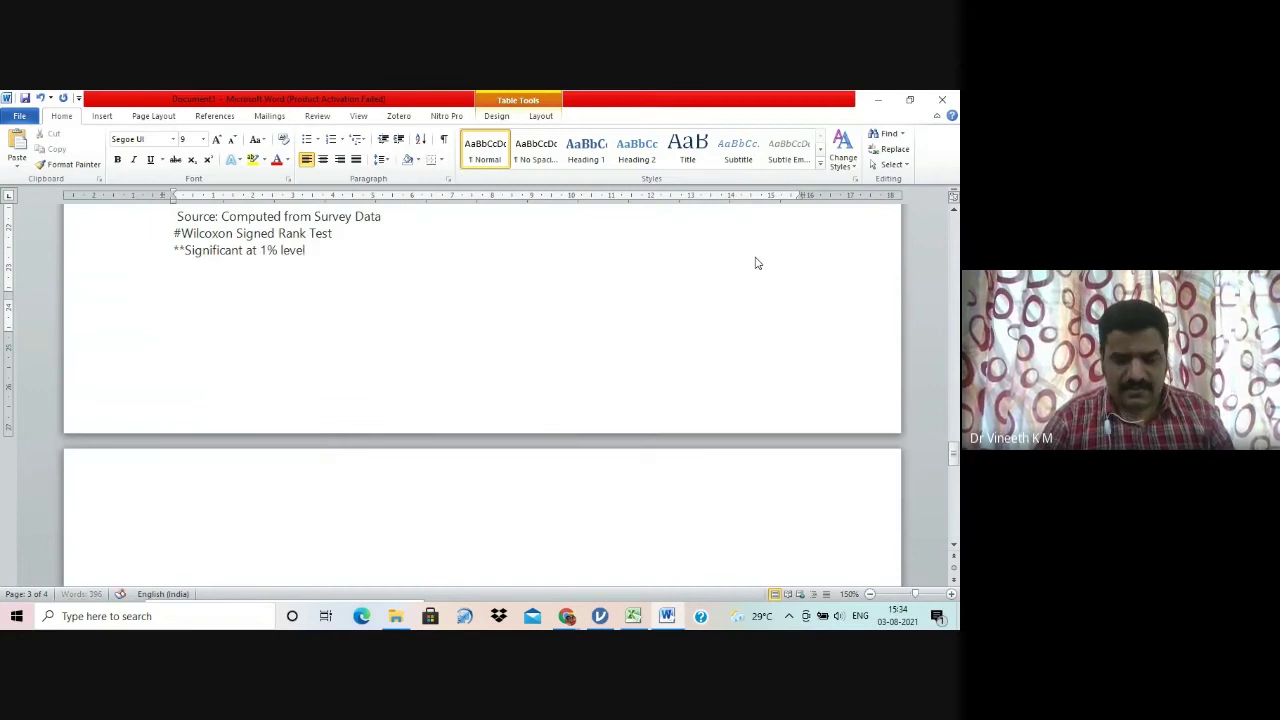
text( of signific)
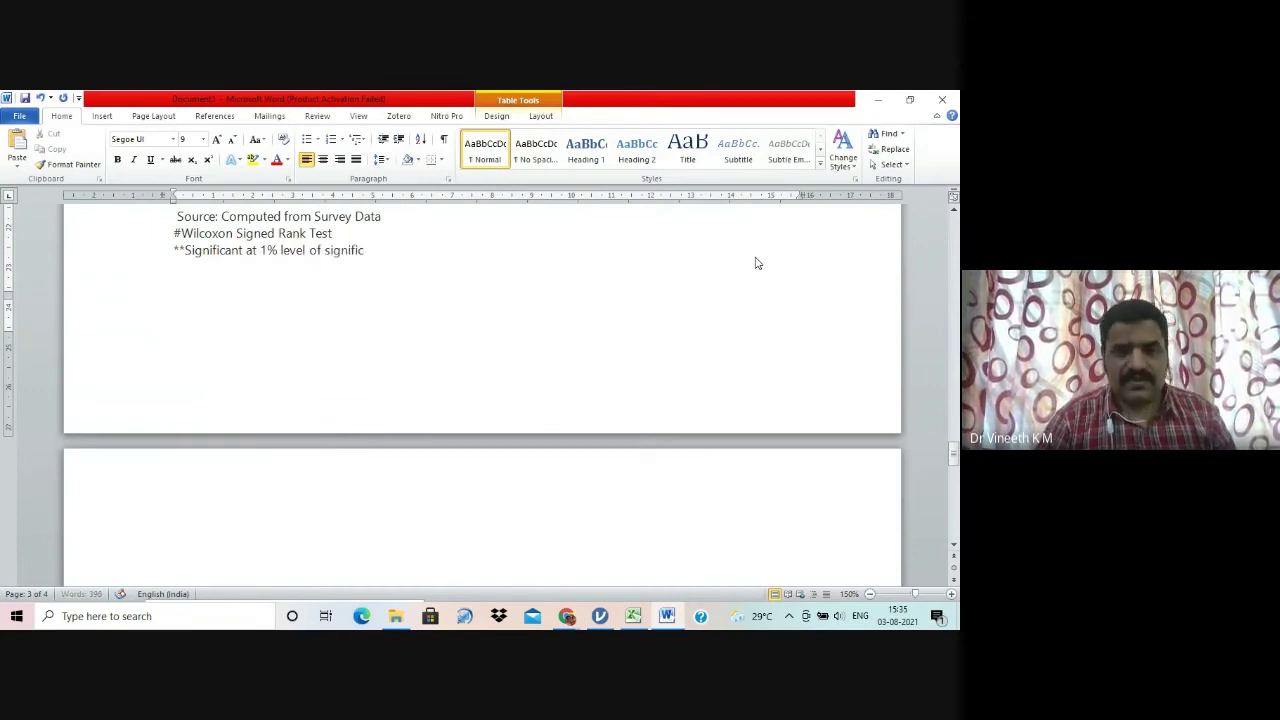
text(ance)
key(Return)
key(Return)
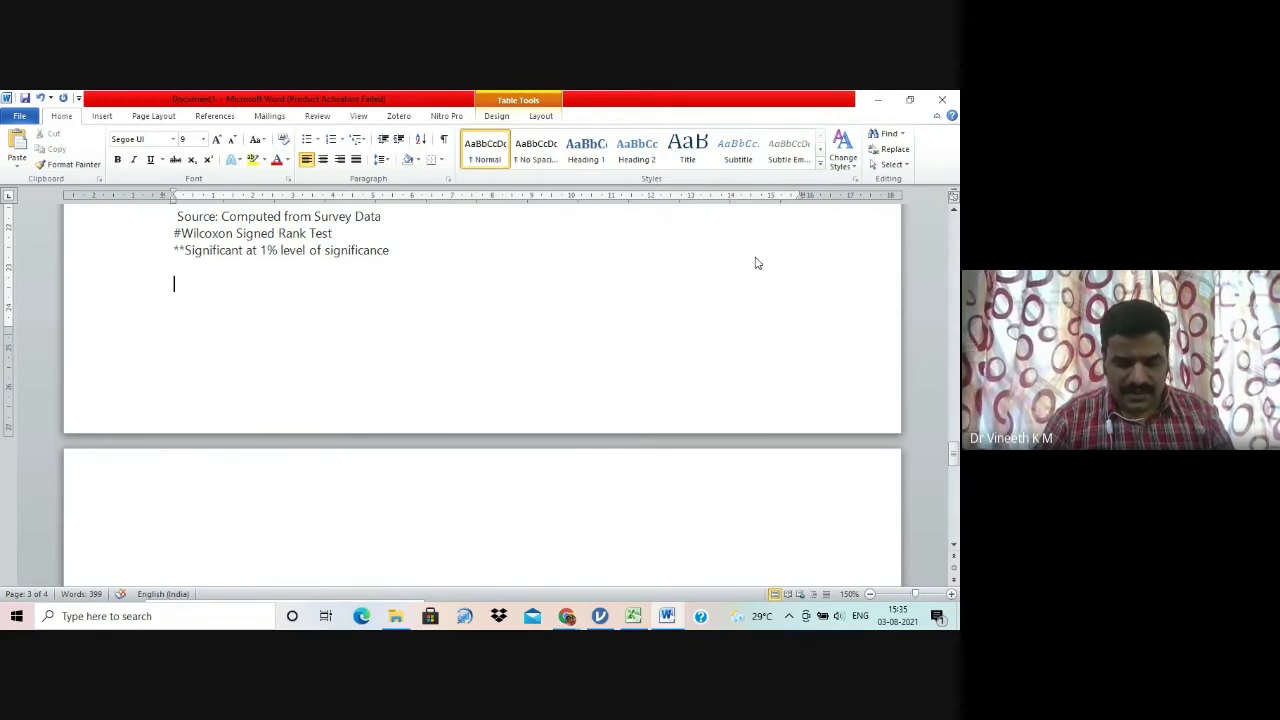
Step: Begin the interpretation paragraph below the Table 9 notes with "Wilcoxon Signed Rank test produced"
text(Wilcoxon Sige)
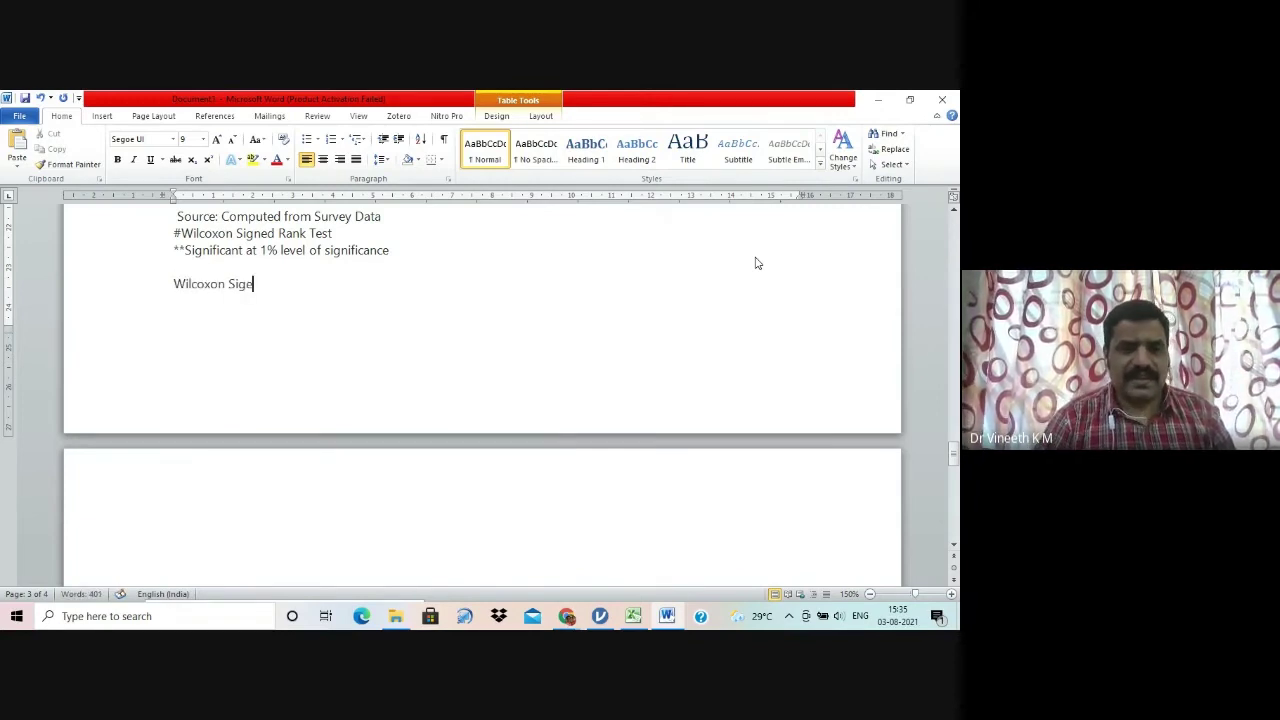
key(BackSpace)
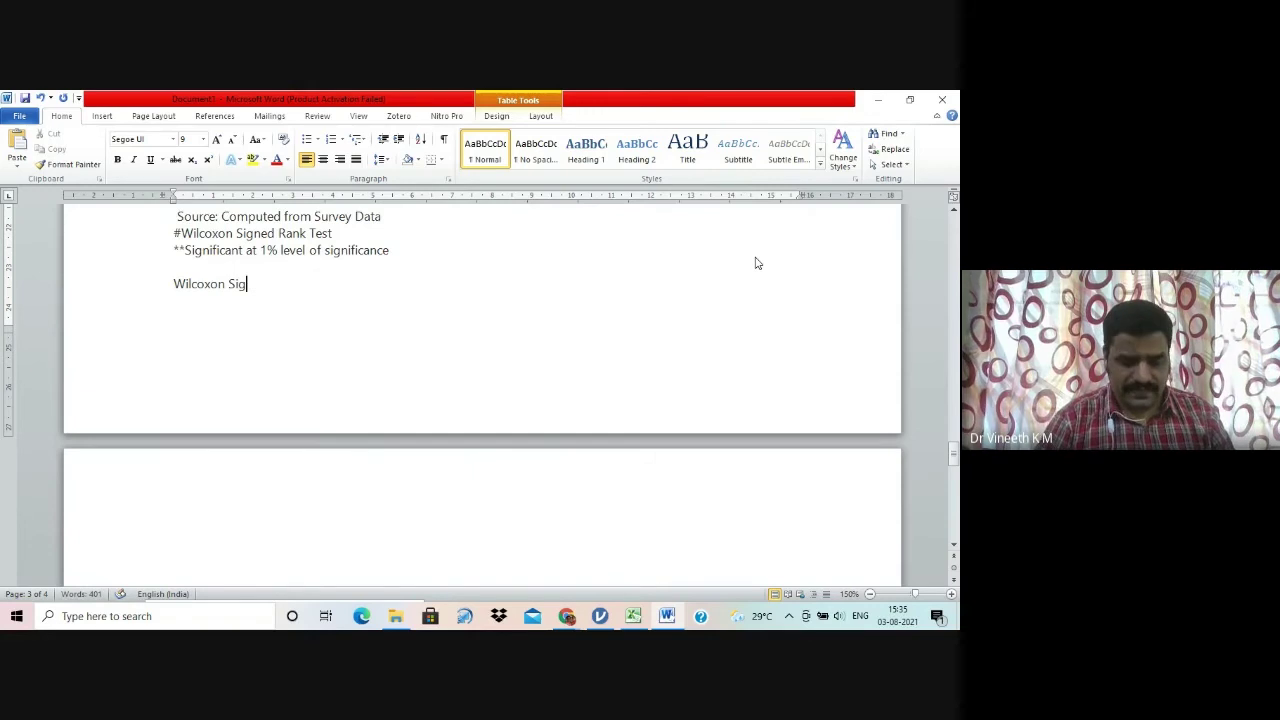
text(ned Rank test)
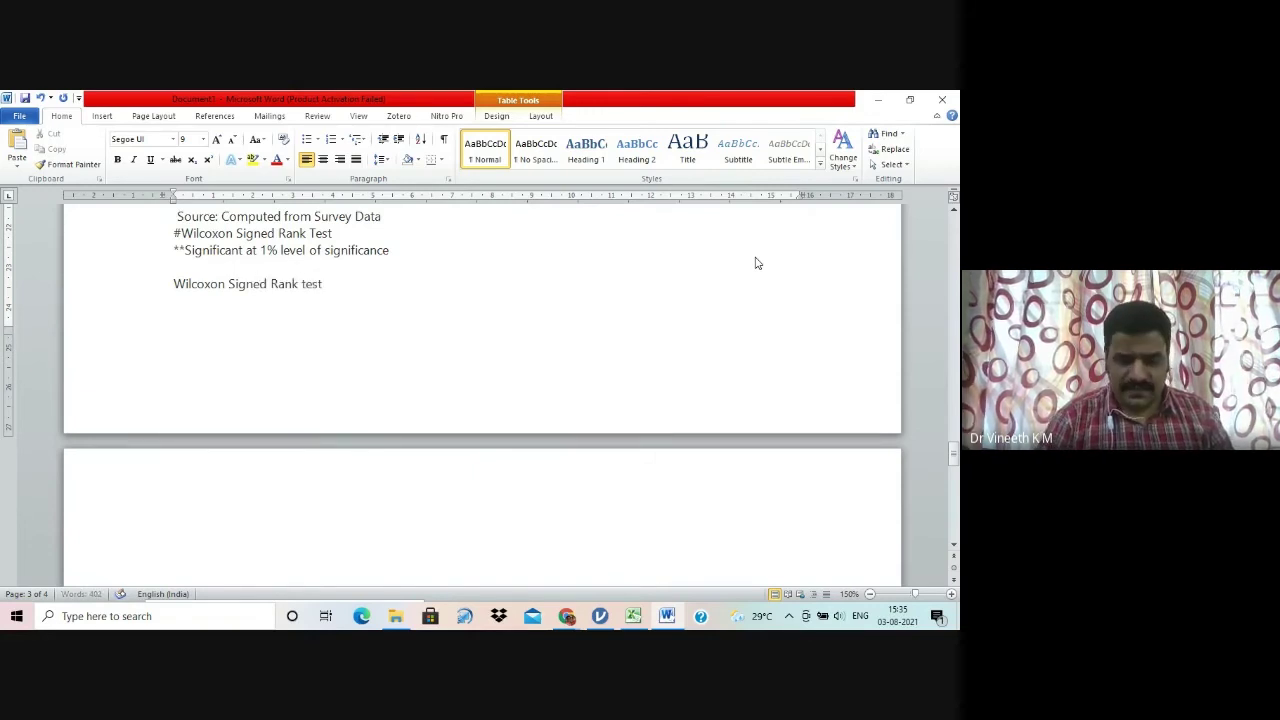
text( produced)
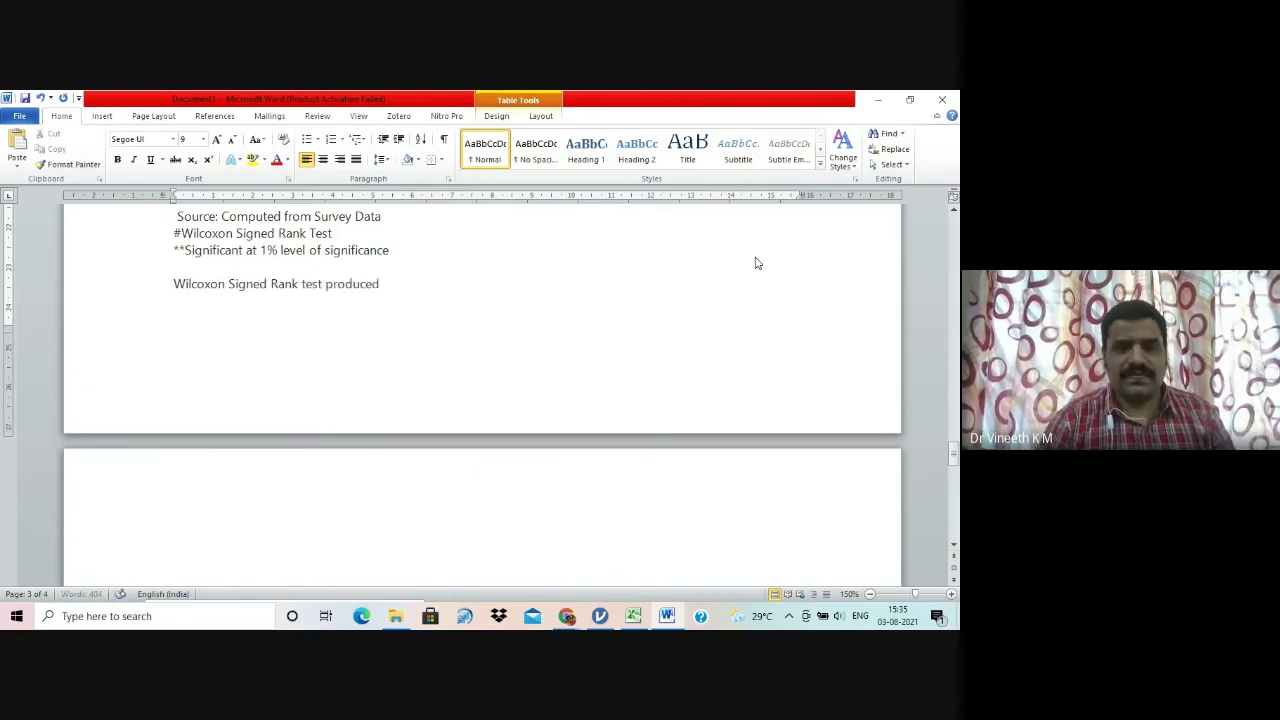
Step: Continue the interpretation sentence with "a significant p value (< 0.05) while the mean was"
key(Up)
key(Up)
key(Up)
key(Up)
key(Up)
key(Up)
key(Up)
scroll(756, 257, down, 5)
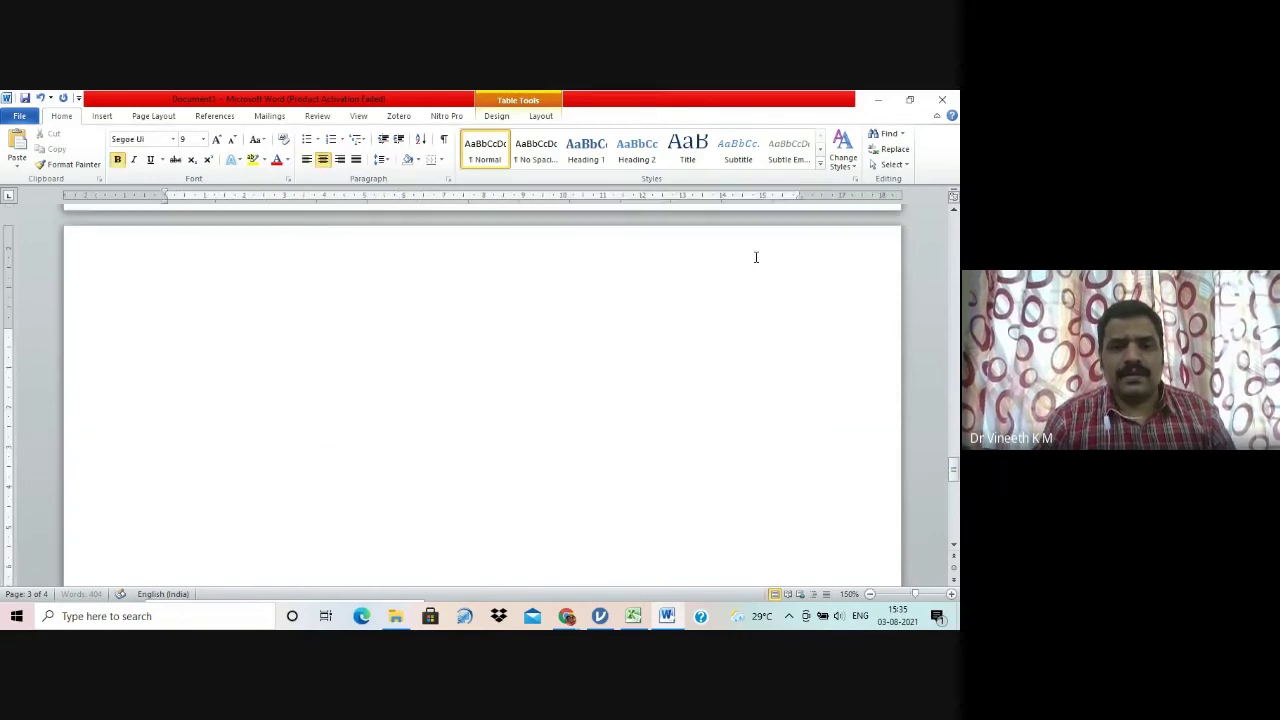
click(756, 257)
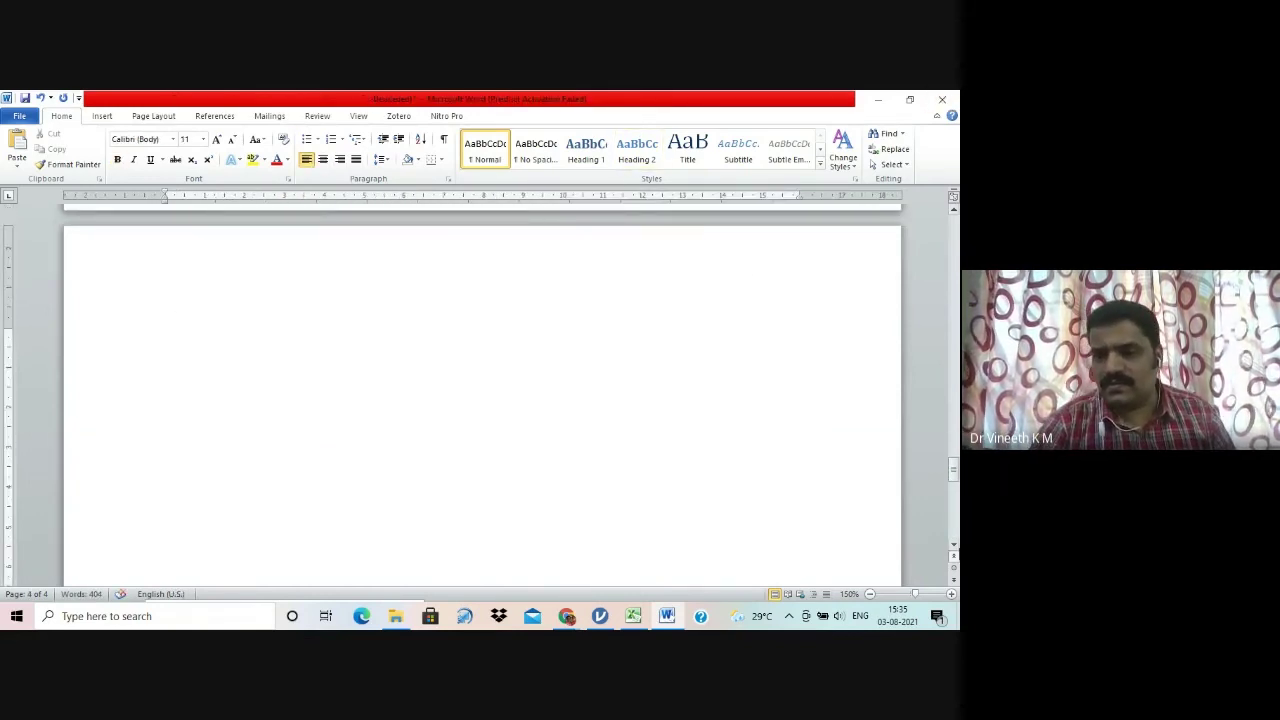
drag(953, 470, 953, 445)
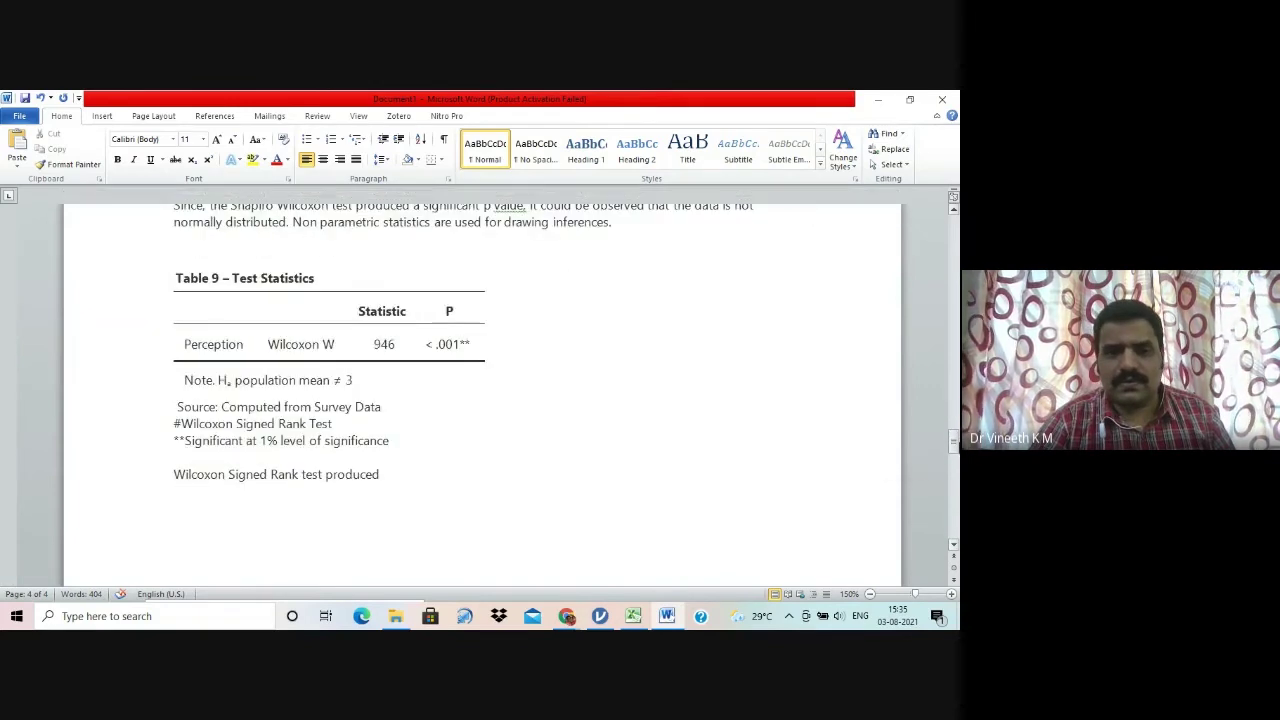
click(606, 474)
text(a significa)
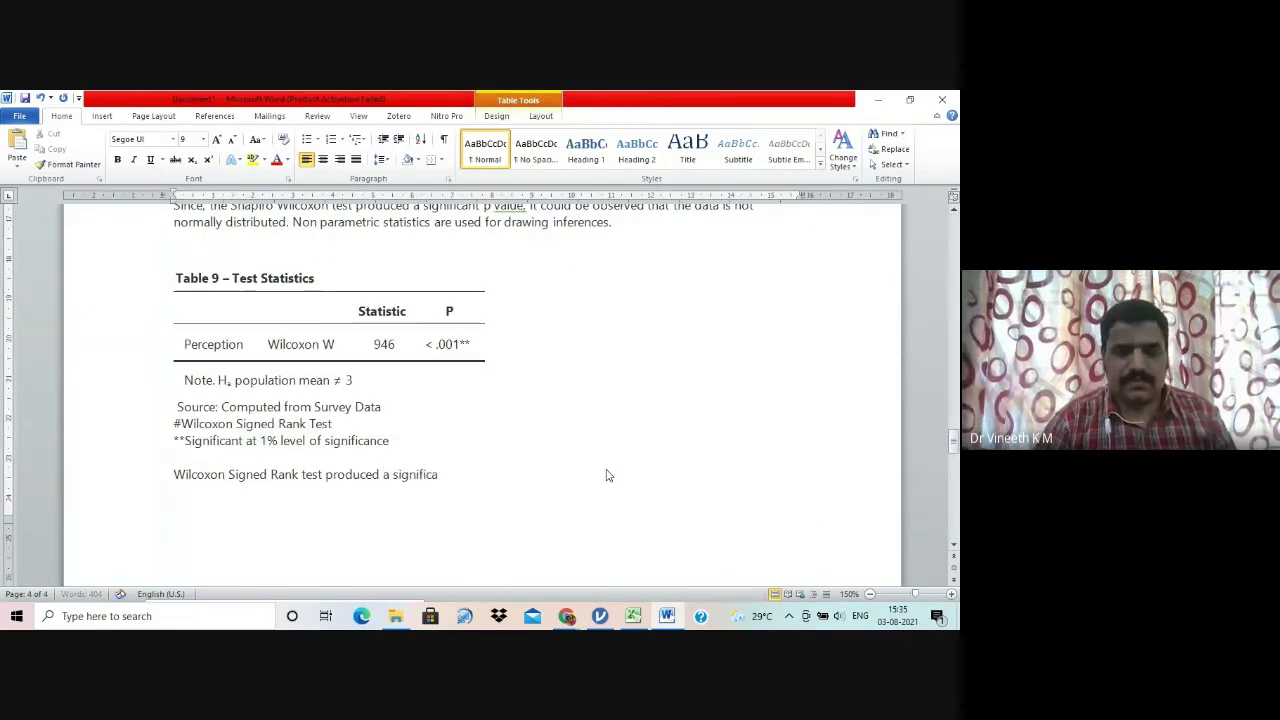
text(nt p v)
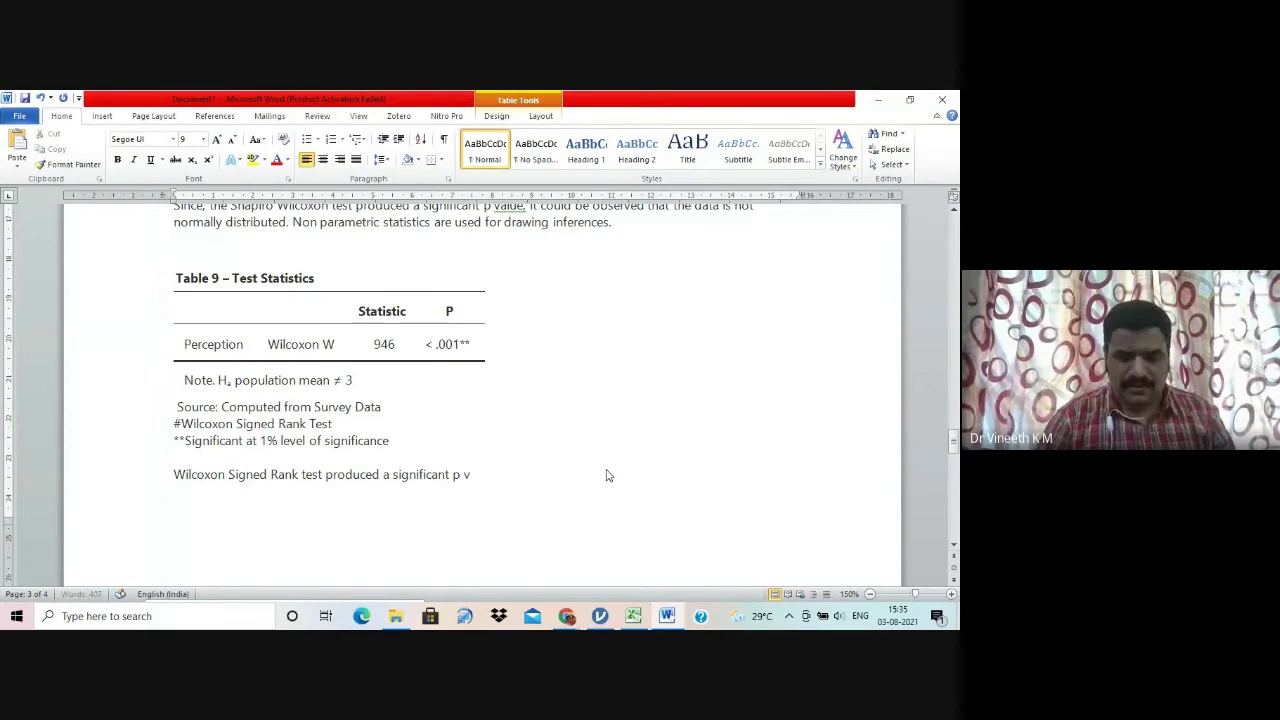
text(alue (< 0.05))
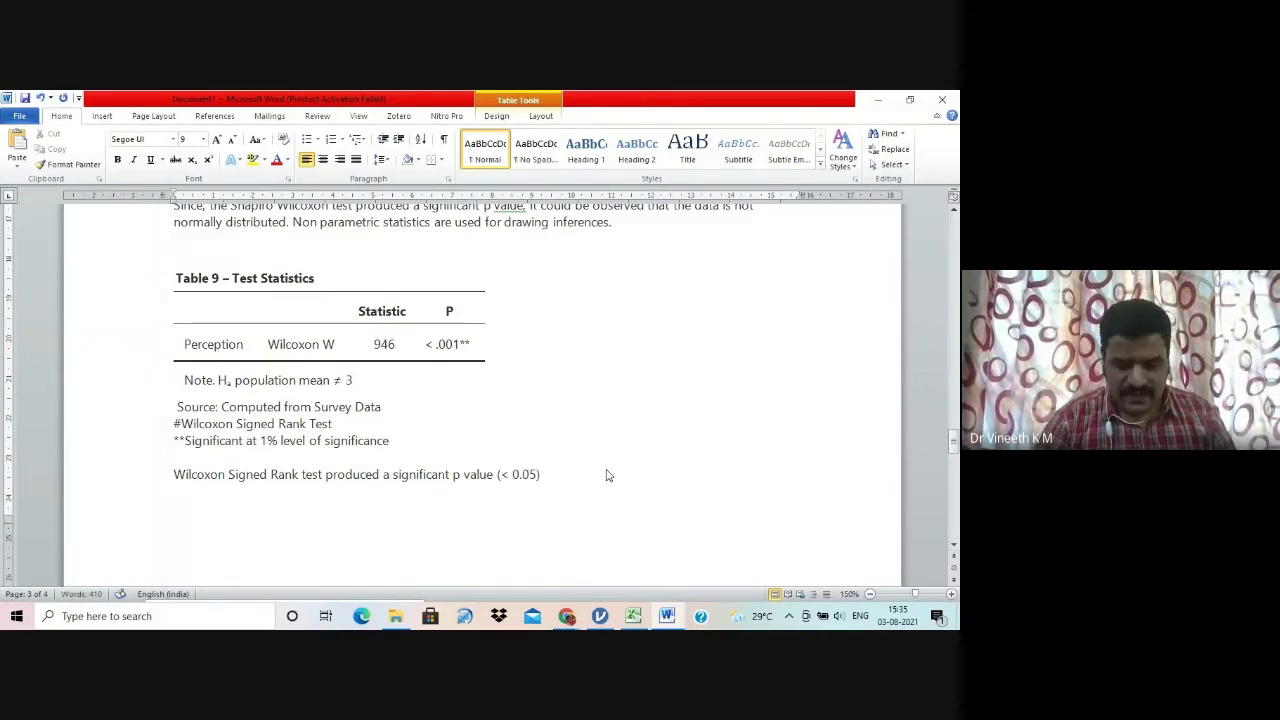
text( a)
key(BackSpace)
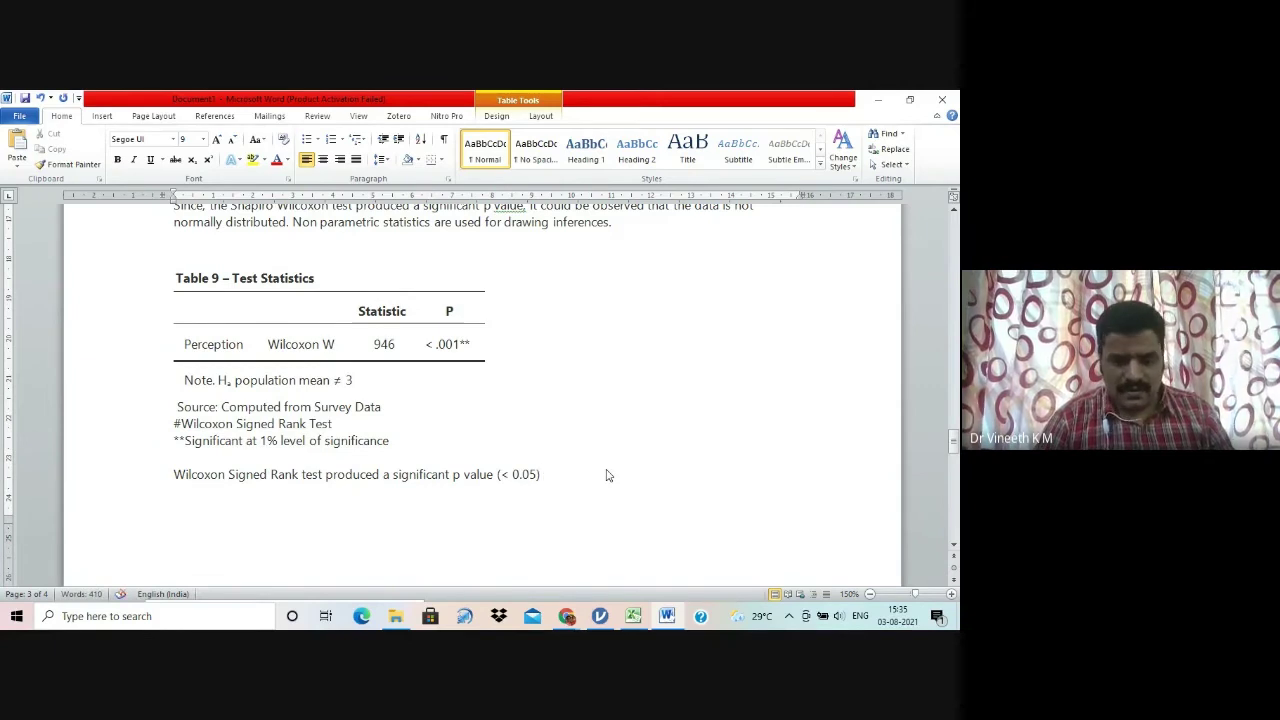
text(while the)
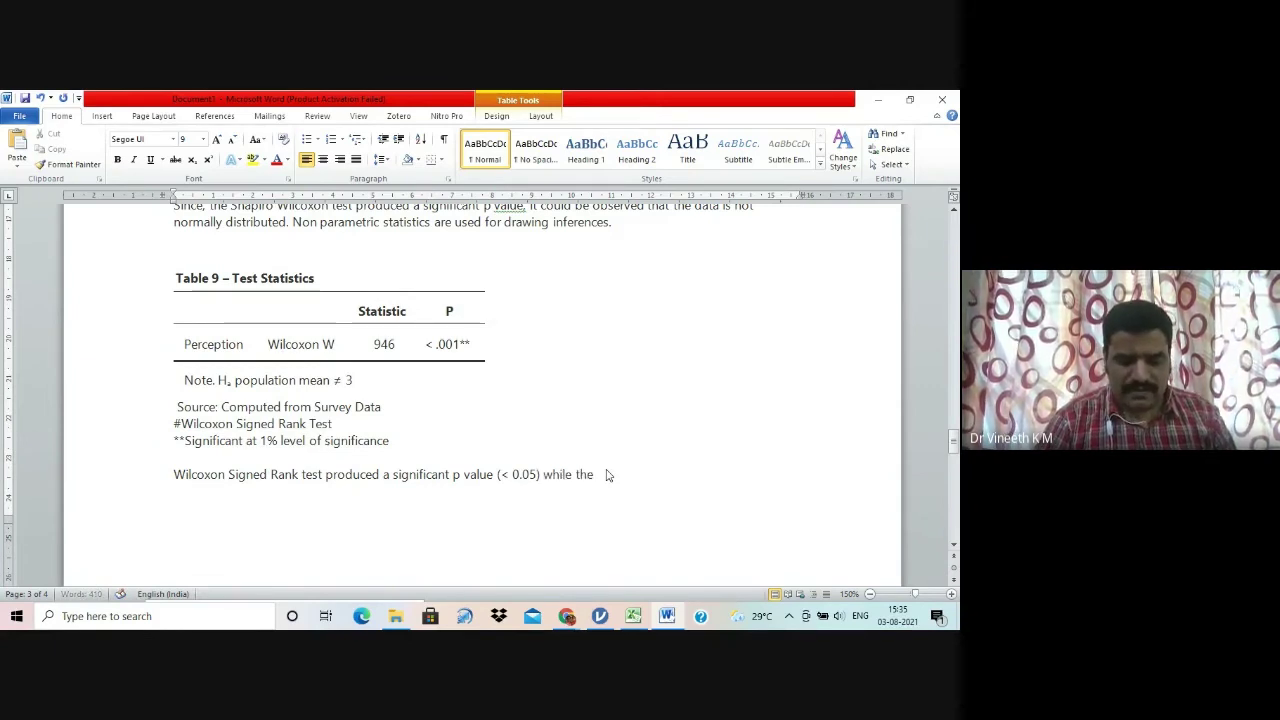
text( mean was)
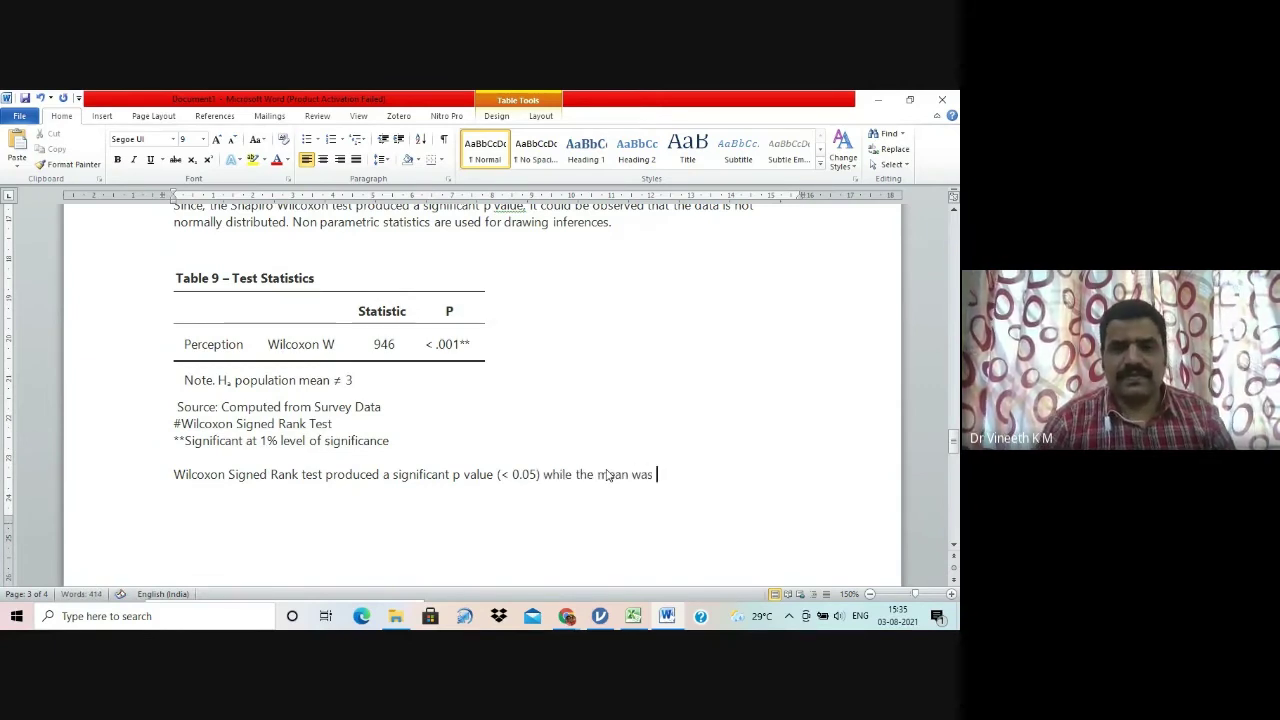
Step: Look up the mean in the descriptive statistics table that precedes Table 9
key(Up)
key(Up)
key(Up)
key(Up)
key(Up)
key(Up)
key(Up)
key(Up)
key(Up)
key(Up)
key(Up)
key(Up)
key(Up)
key(Up)
key(Up)
key(Up)
key(Up)
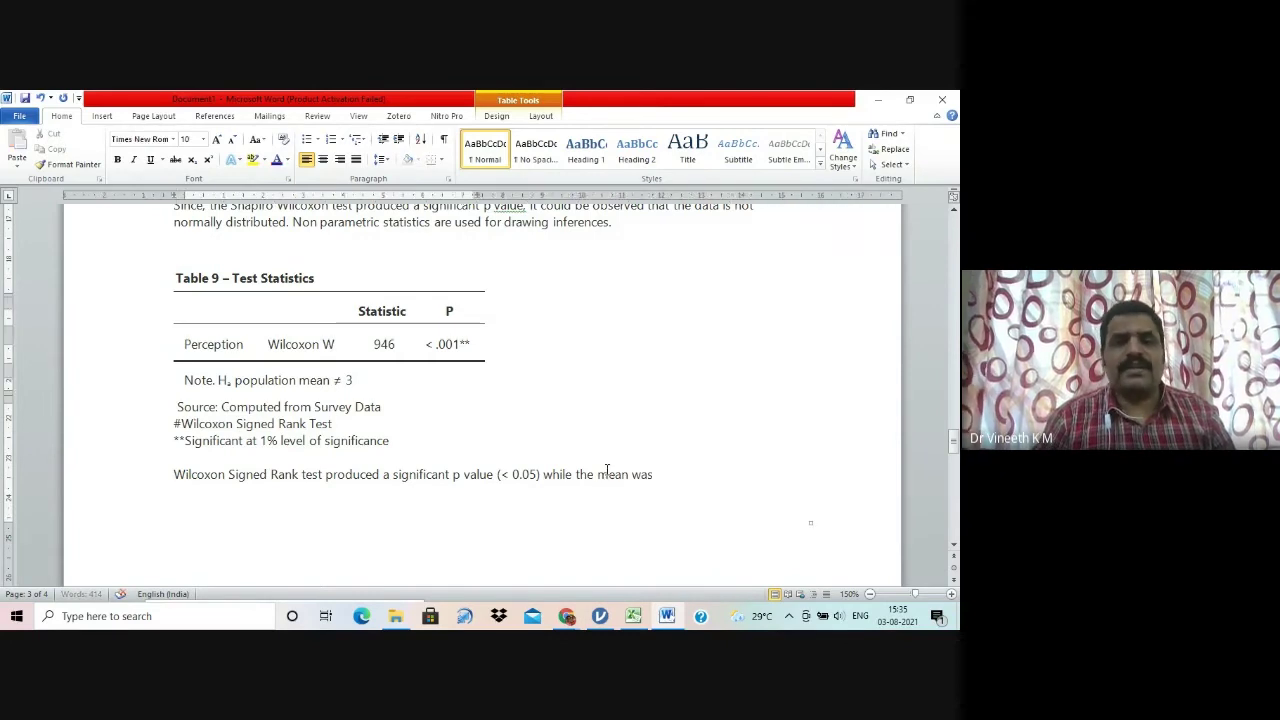
key(Up)
key(Up)
key(Up)
key(Up)
key(Up)
key(Up)
key(Up)
key(Up)
key(Up)
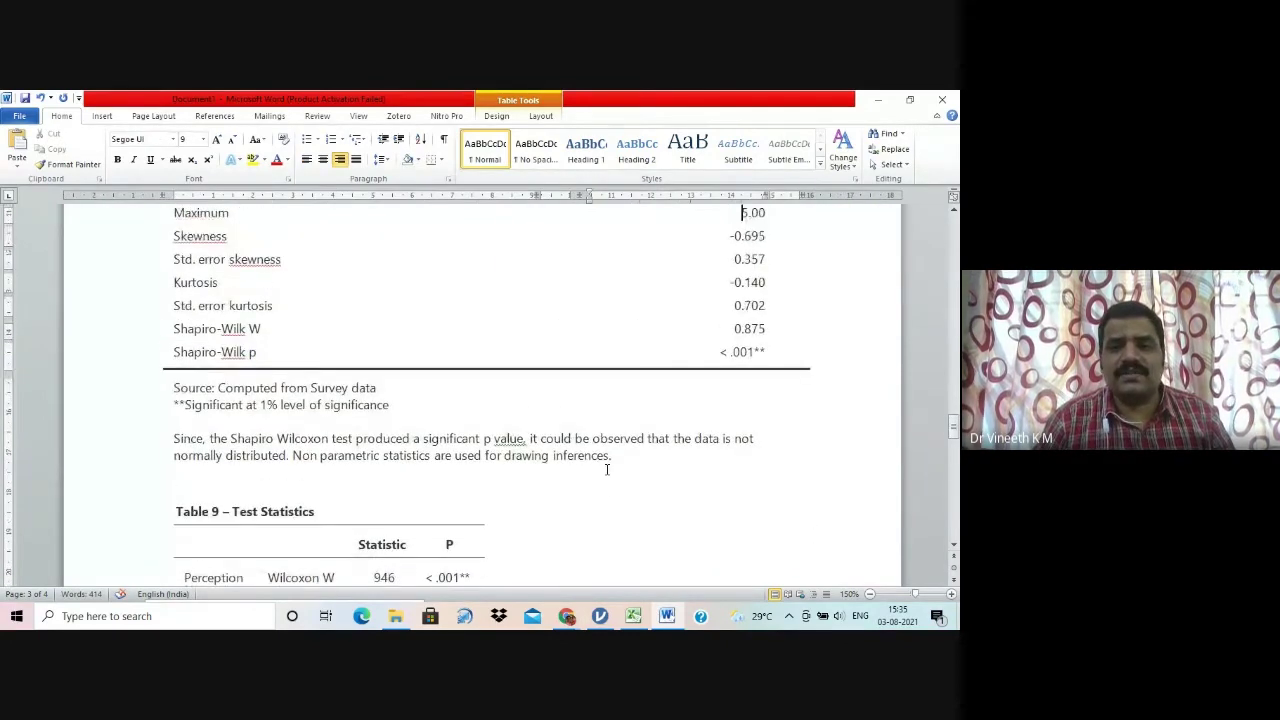
key(Down)
key(Down)
key(Down)
key(Down)
key(Down)
key(Down)
key(Down)
key(Down)
key(Down)
key(Down)
key(Down)
key(Down)
key(Down)
key(Down)
key(Down)
key(Down)
key(Down)
key(Down)
key(Down)
key(Down)
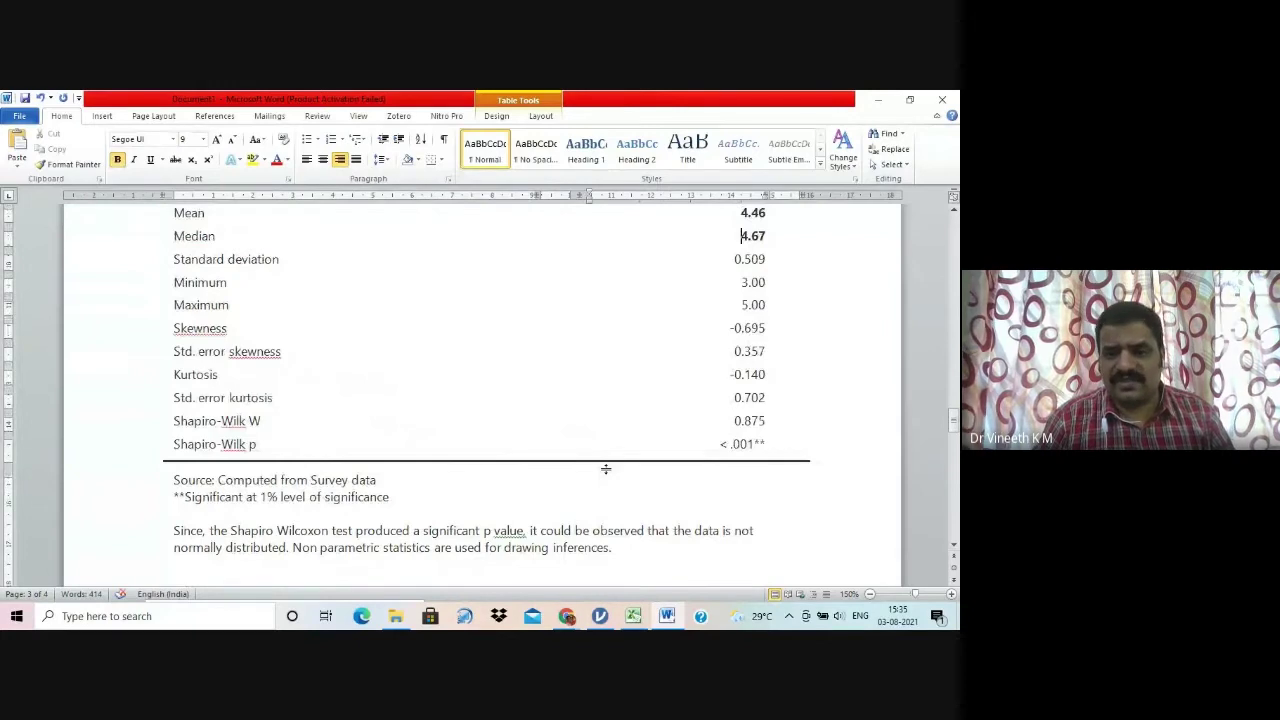
Step: Return to the interpretation sentence below Table 9 and continue it with "4.46 and median"
key(Up)
key(Up)
key(Up)
key(Up)
key(Up)
key(Up)
key(Up)
key(Up)
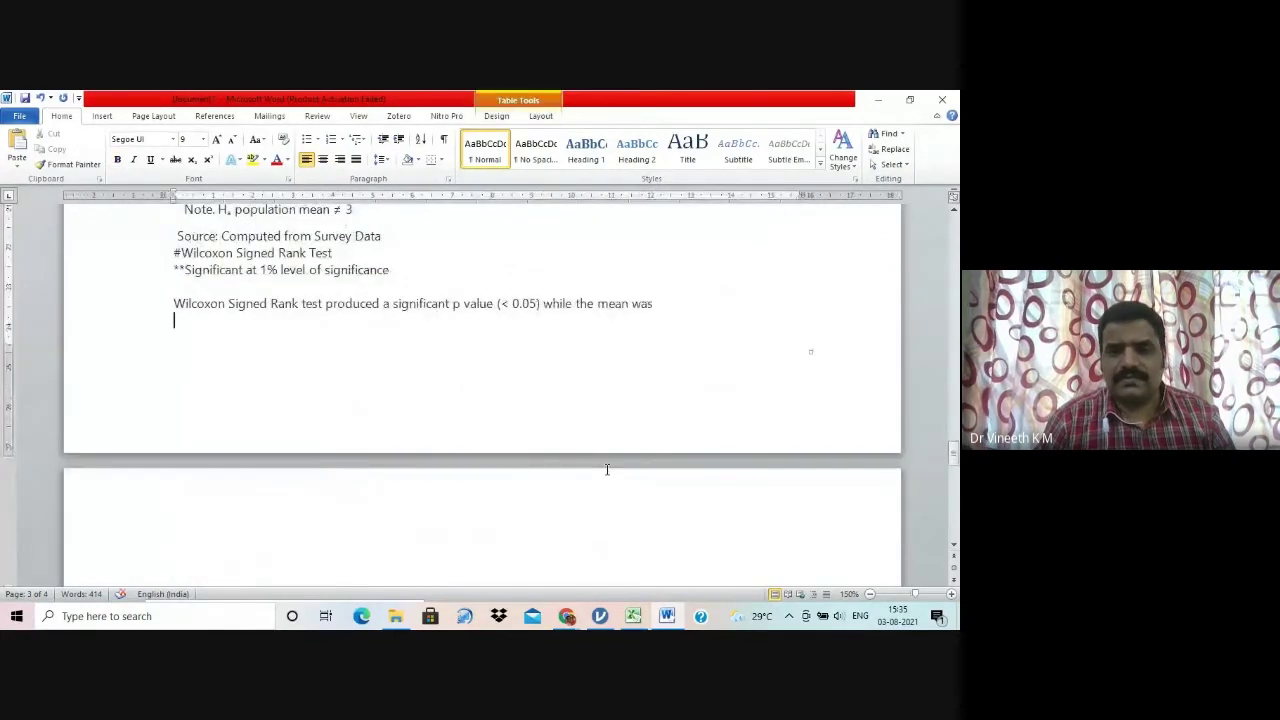
key(Left)
text(4.46)
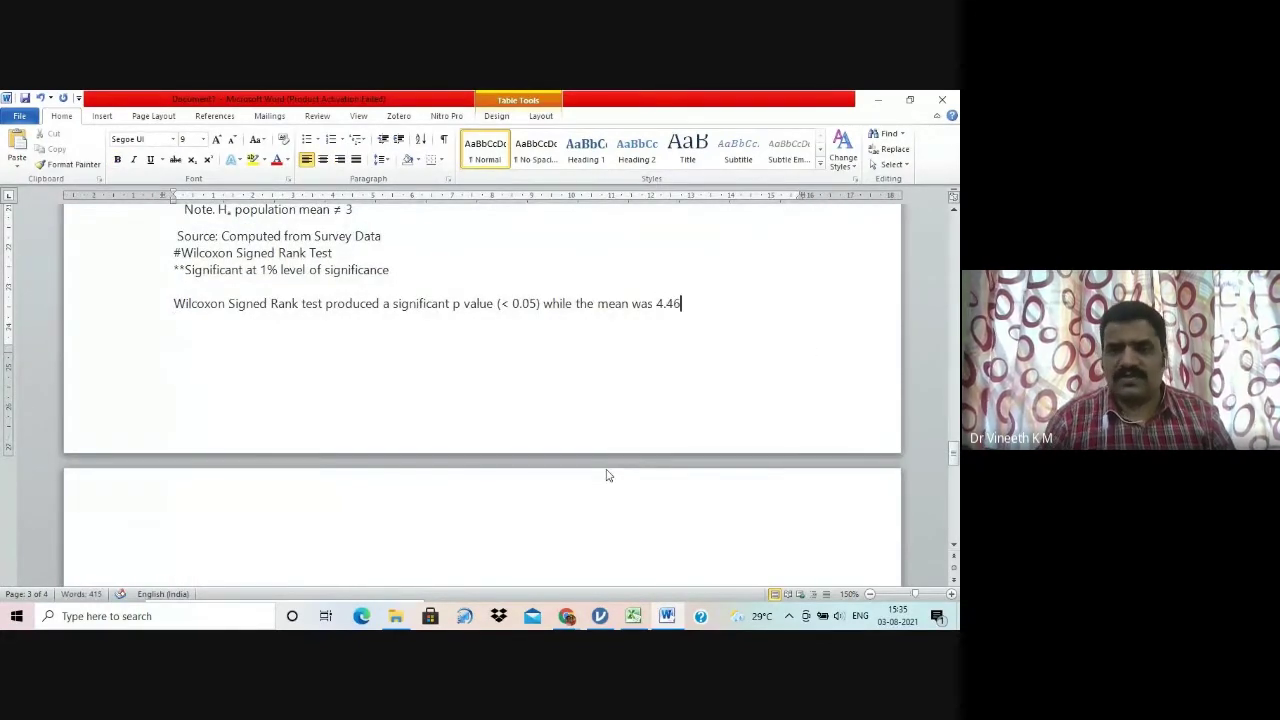
text( and me)
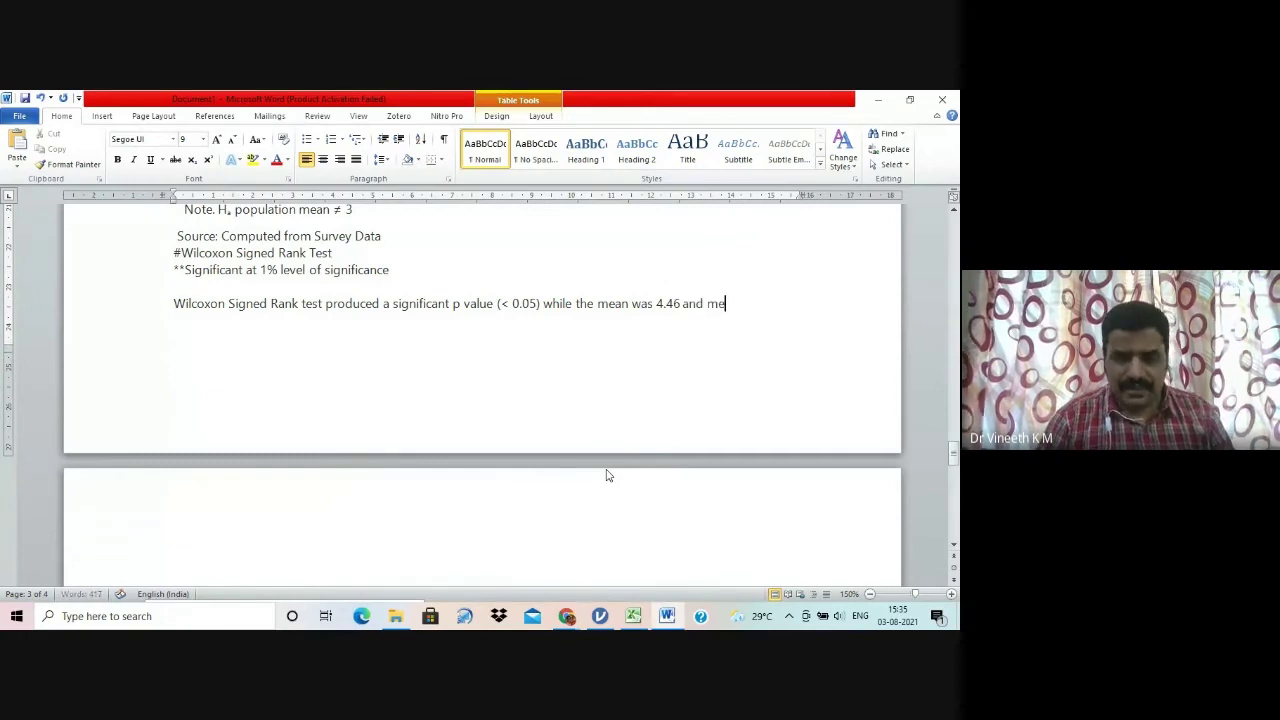
text(dian)
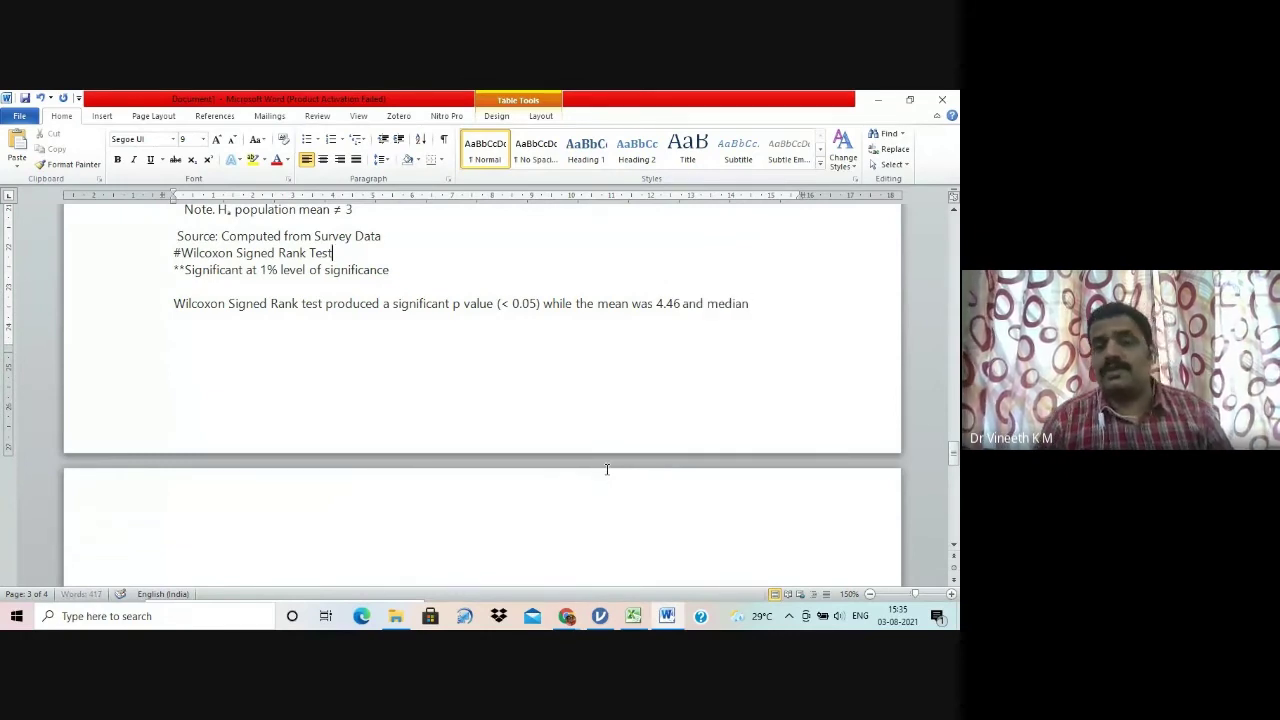
Step: Look up the median of Perception in the descriptive statistics table that precedes Table 9
scroll(606, 470, up, 3)
key(Up)
key(Up)
key(Up)
key(Up)
key(Up)
key(Up)
key(Up)
key(Up)
key(Up)
key(Up)
key(Up)
key(Up)
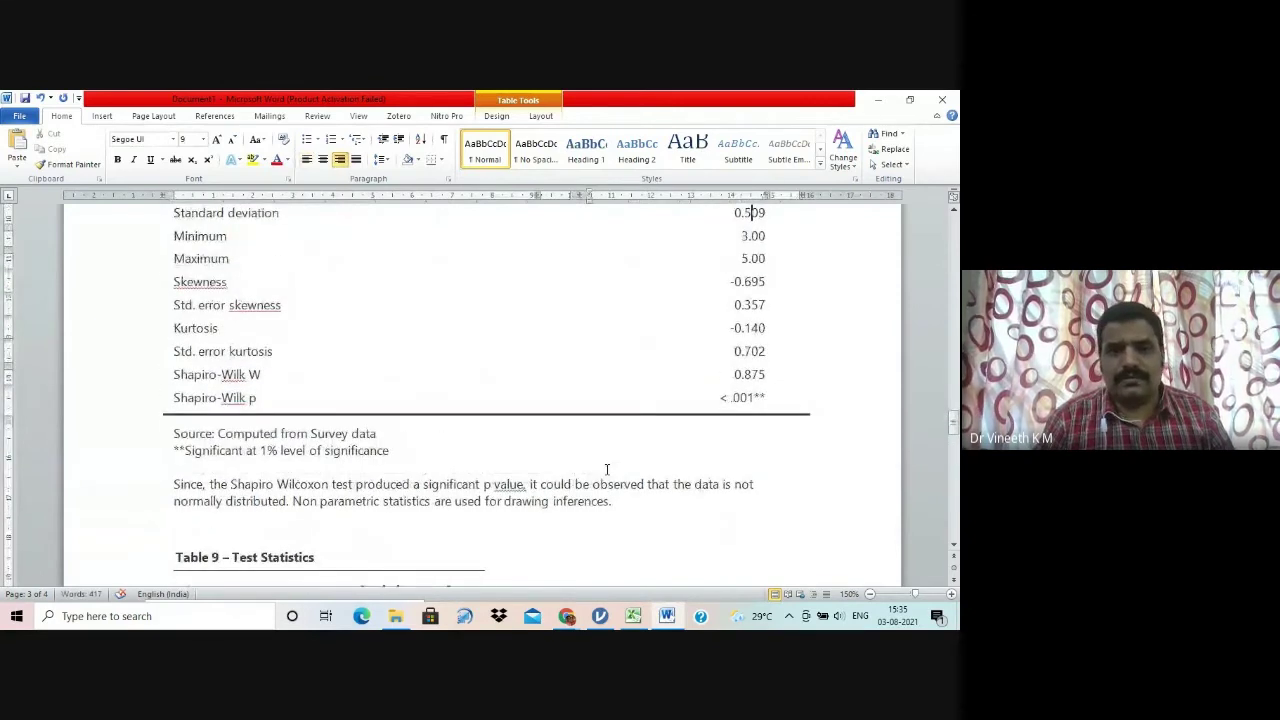
key(Up)
key(Up)
key(Down)
key(Down)
key(Down)
key(Down)
key(Down)
key(Down)
key(Down)
key(Down)
key(Down)
key(Down)
key(Down)
key(Down)
key(Down)
key(Down)
key(Down)
key(Down)
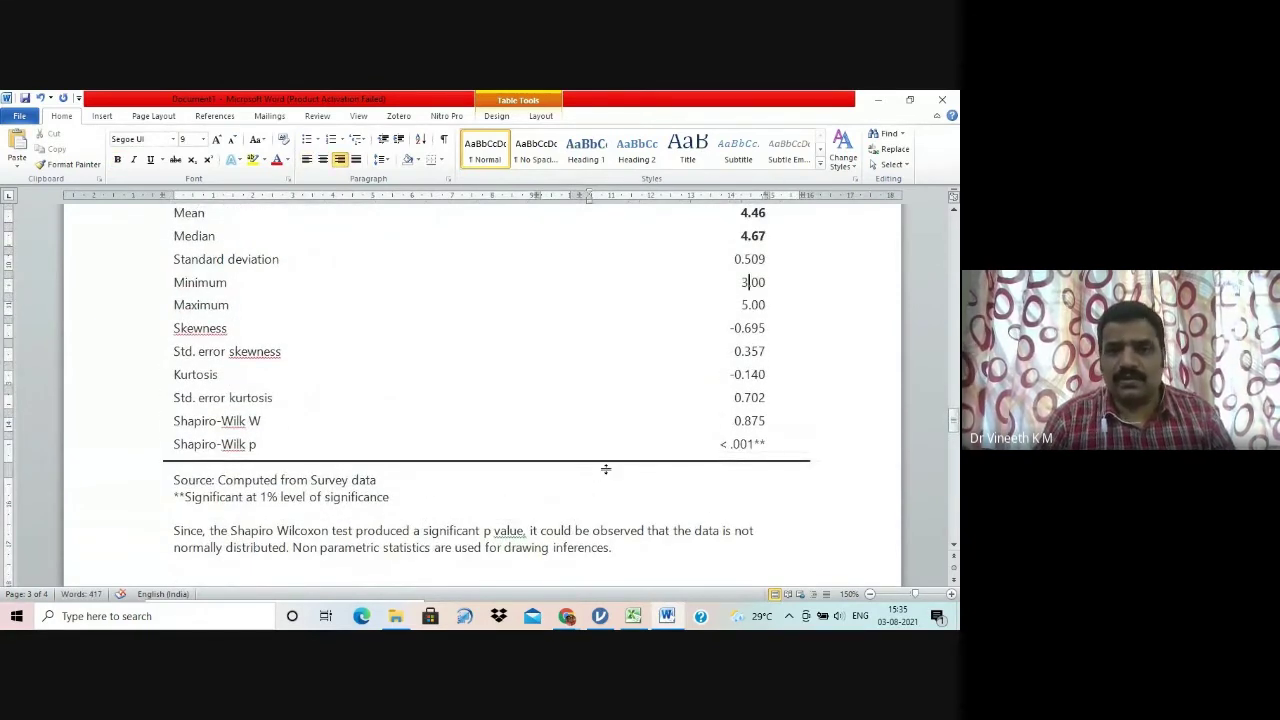
Step: Return to the interpretation sentence below Table 9 and complete it with the median value "4.67."
key(Up)
key(Up)
key(Up)
key(Up)
key(Up)
key(Up)
key(Up)
key(Up)
key(Up)
key(Up)
key(Up)
key(Up)
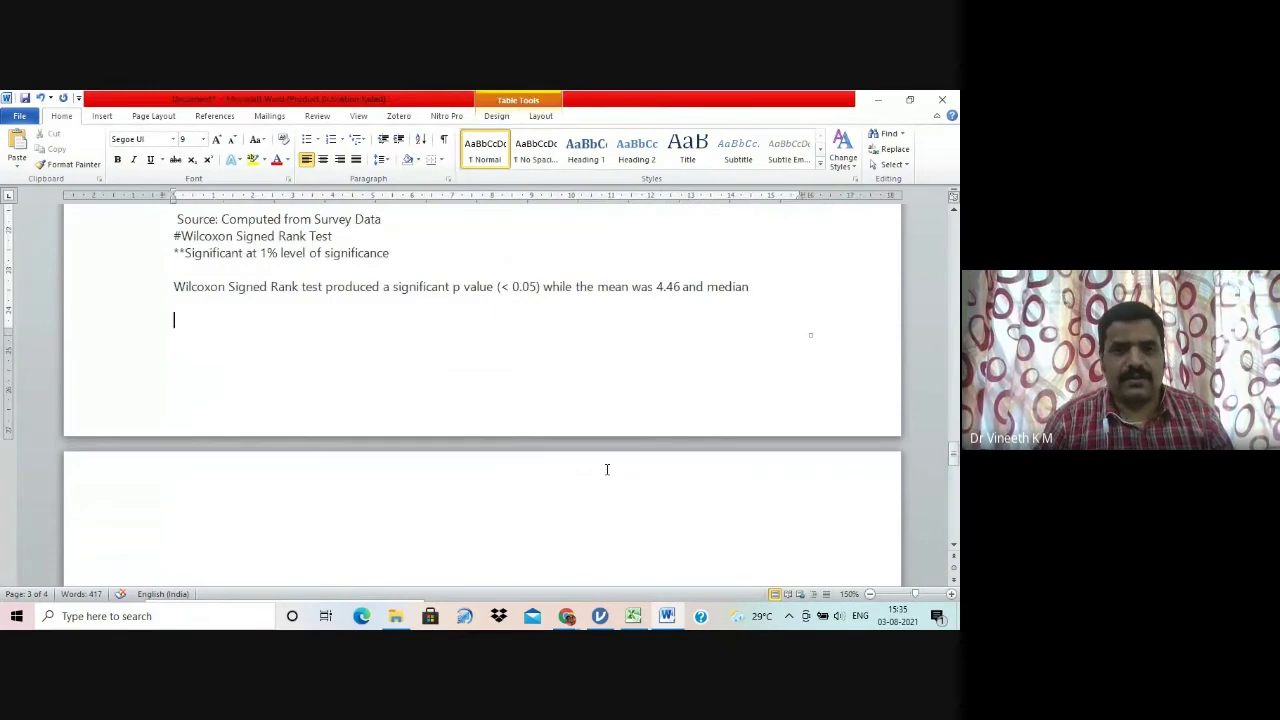
key(Up)
key(End)
text(4.)
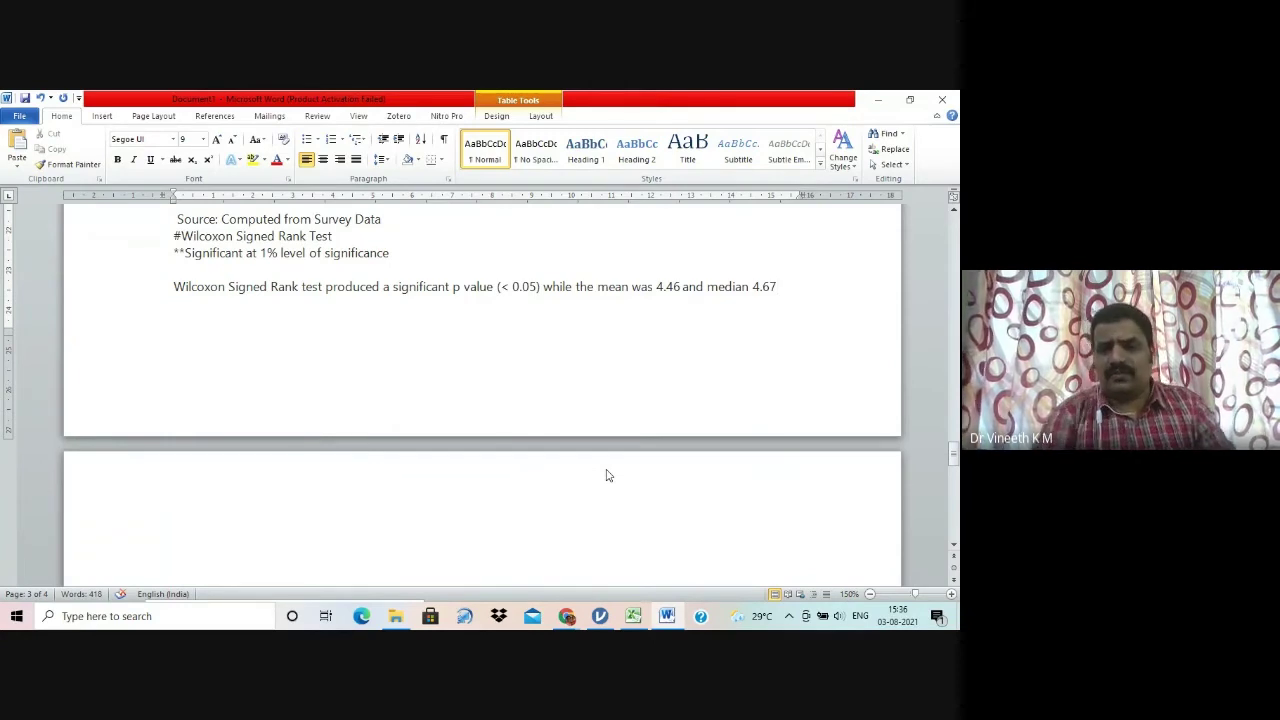
text(67.)
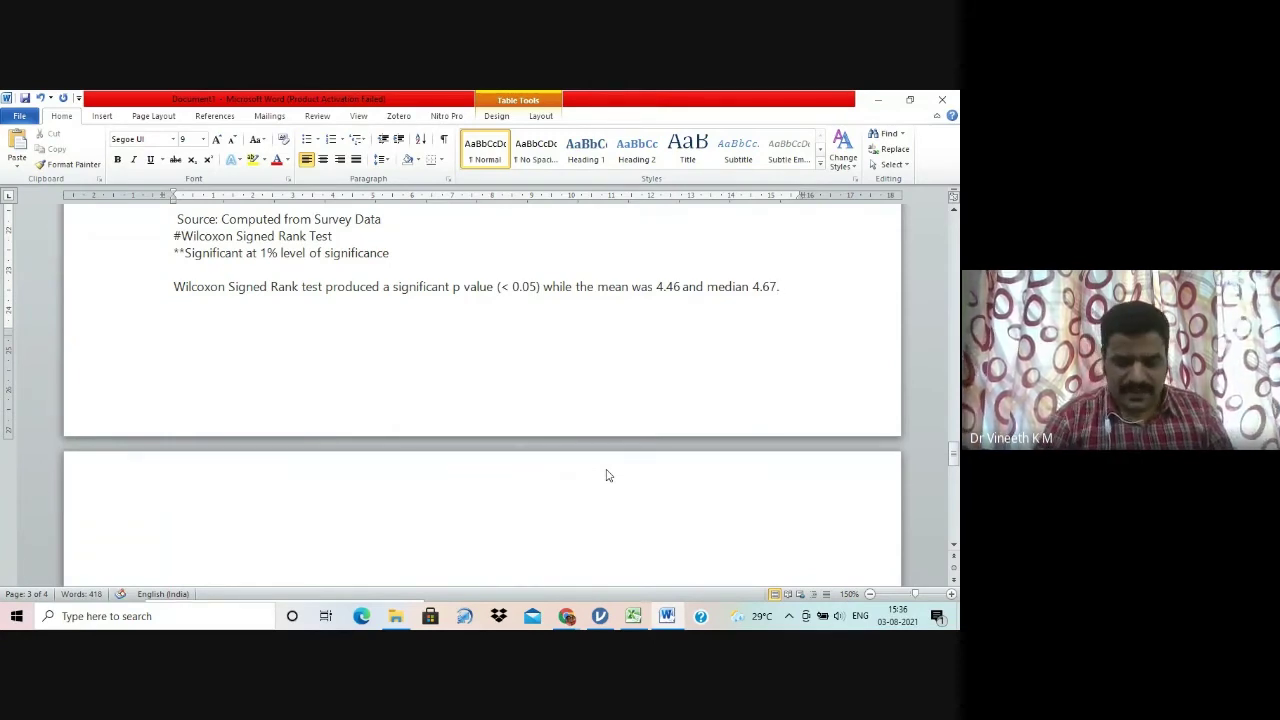
Step: Continue the interpretation paragraph with "it could be inferred that there is a significant positive perception towards accreditation."
scroll(606, 476, up, 3)
text(it could be infe)
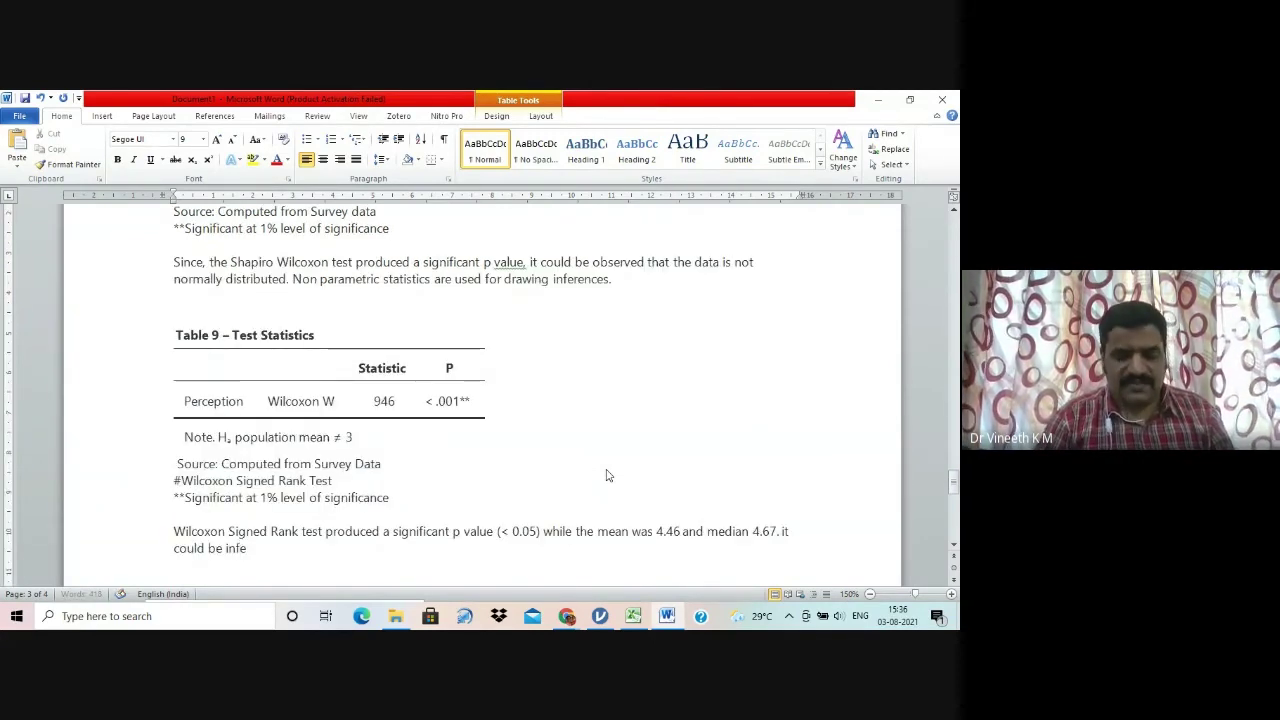
text(rre)
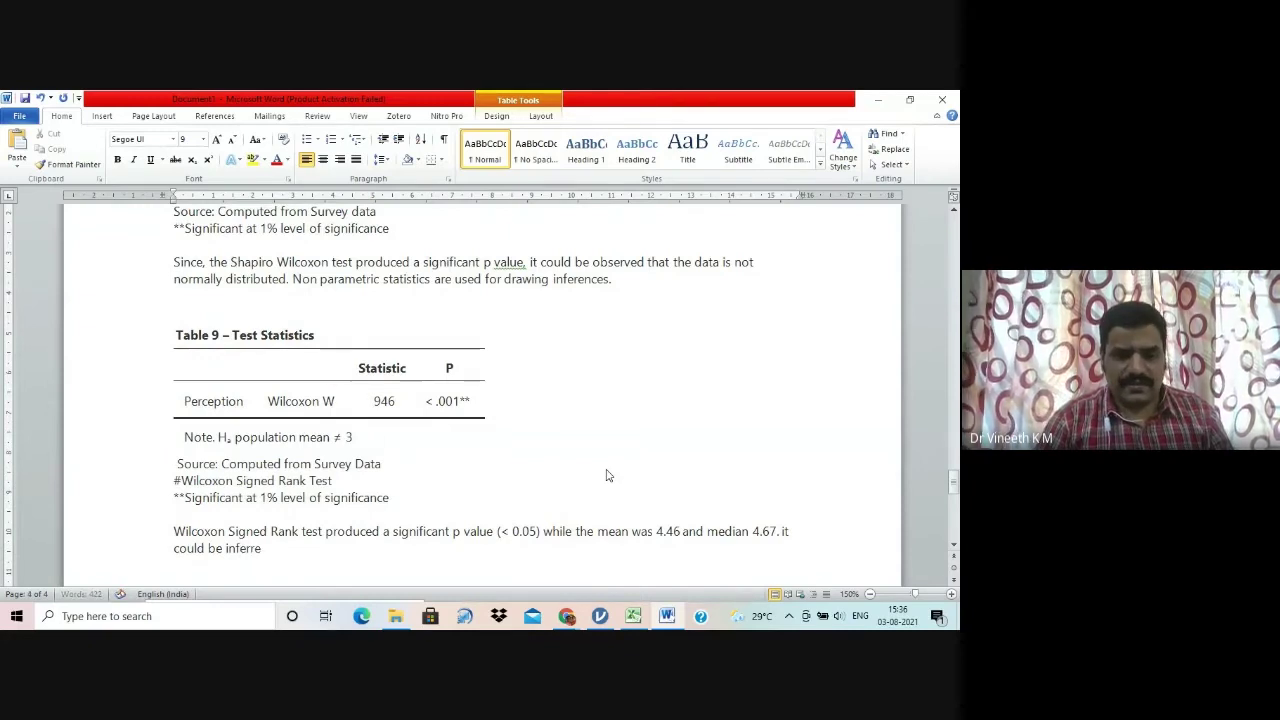
text(d that the)
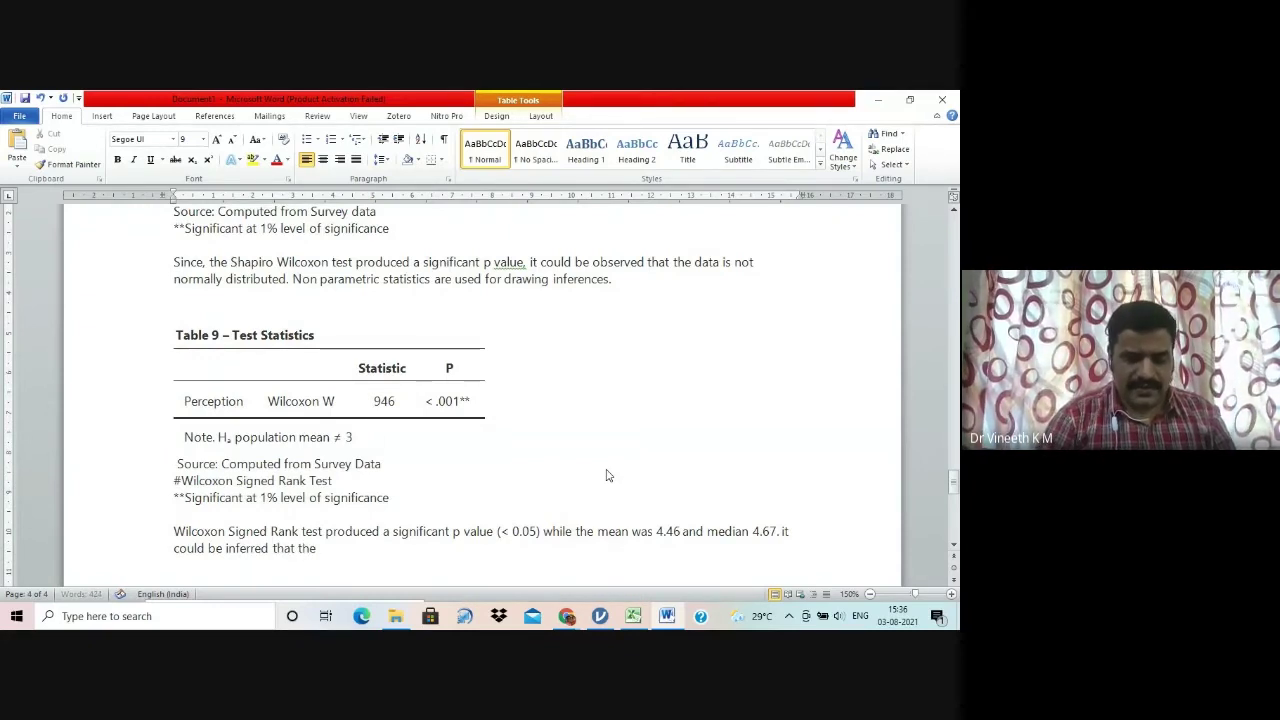
text(re is a sign)
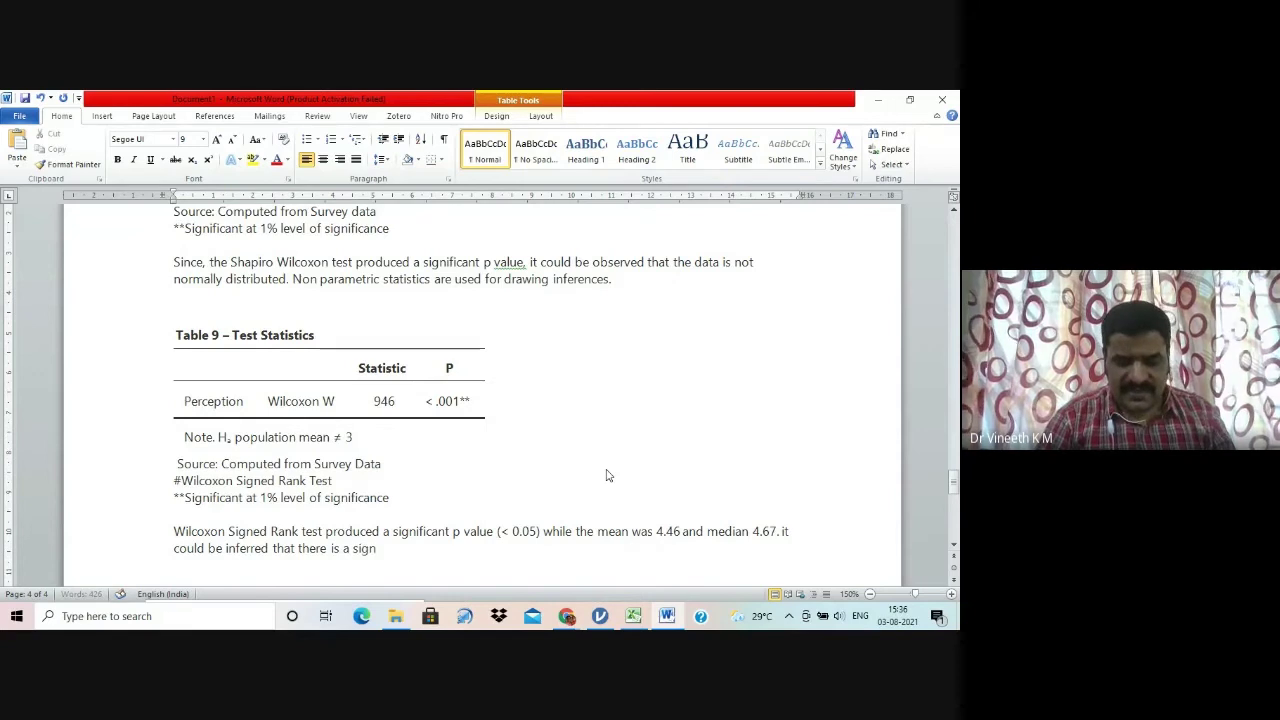
text(ificant posit)
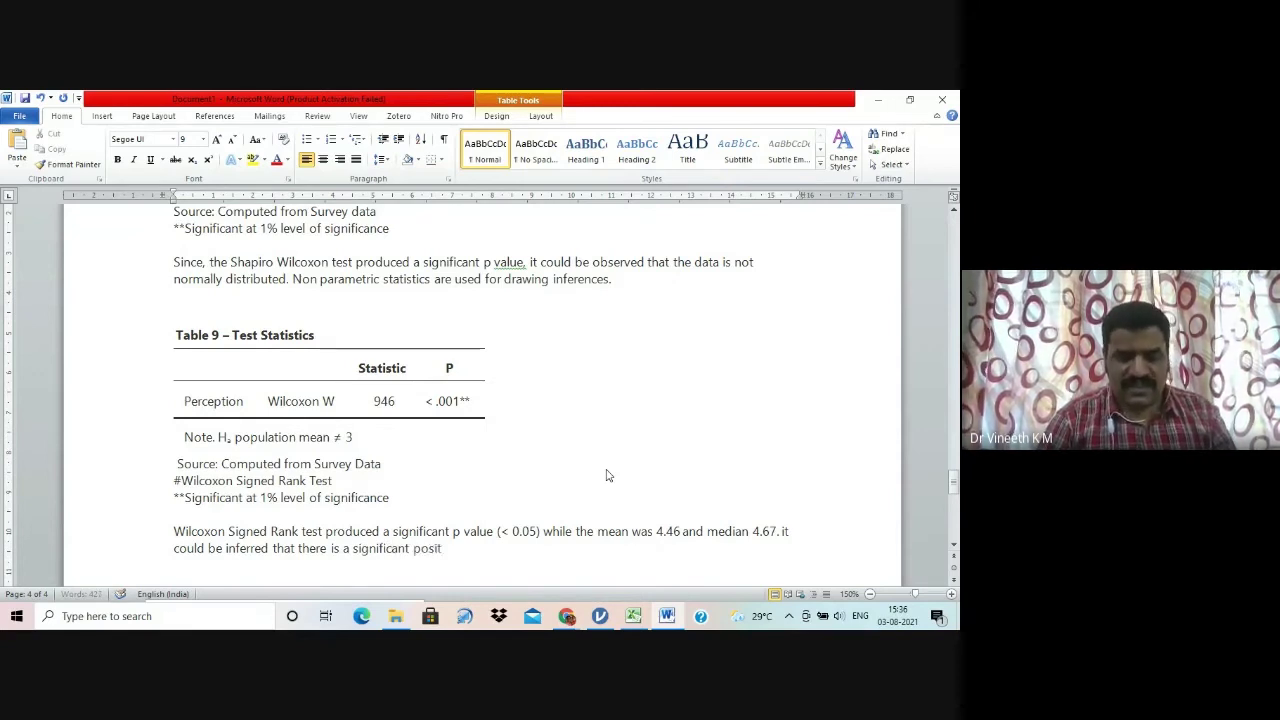
text(ive perceptio)
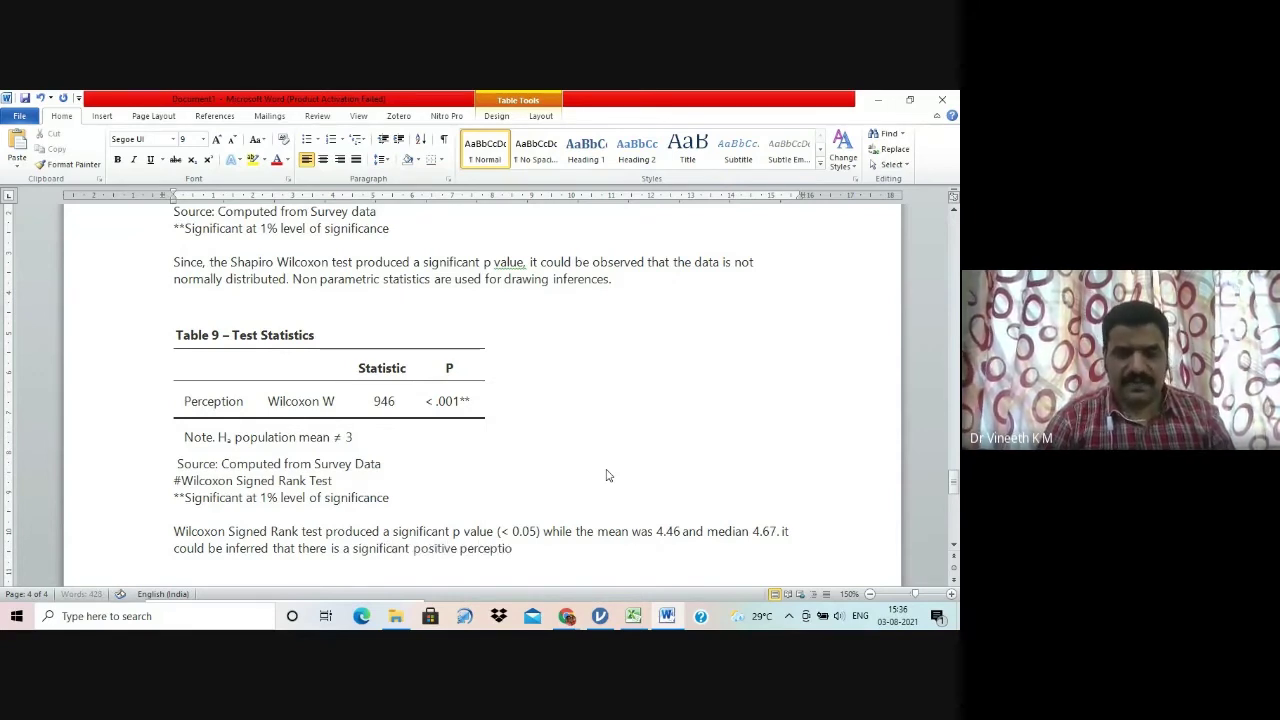
text(n towards a)
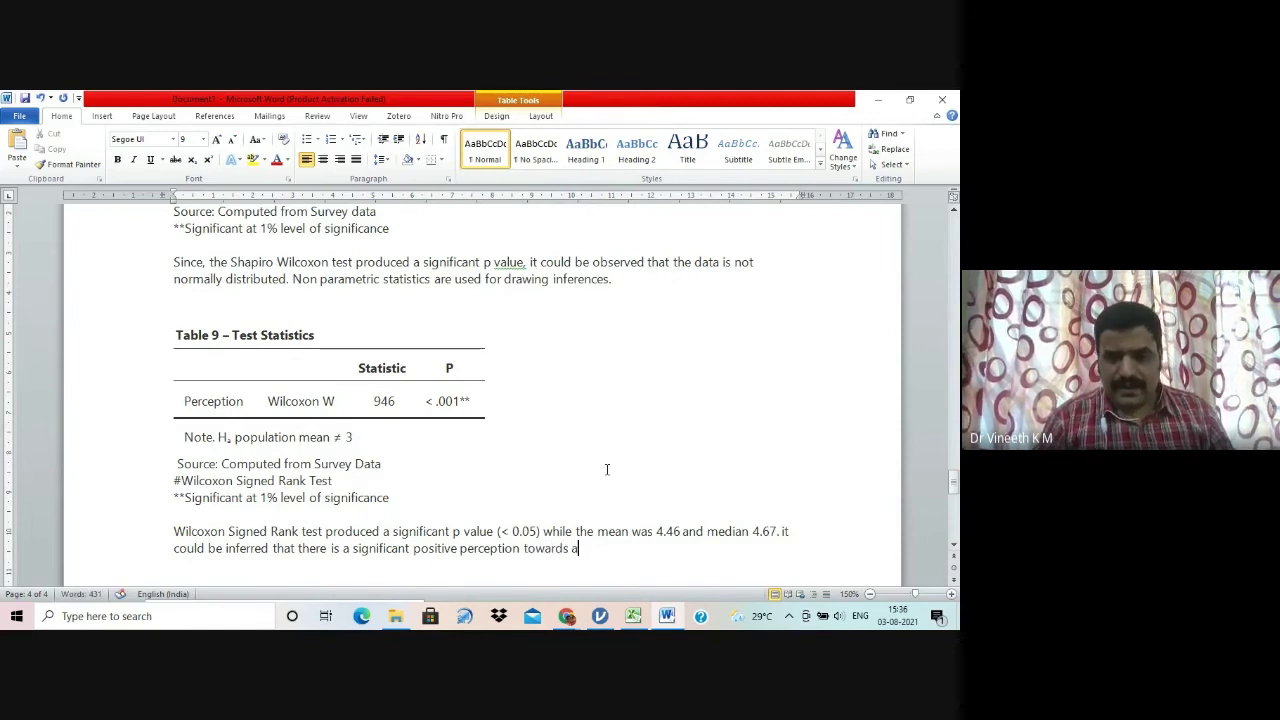
text(ccredita)
text(tio)
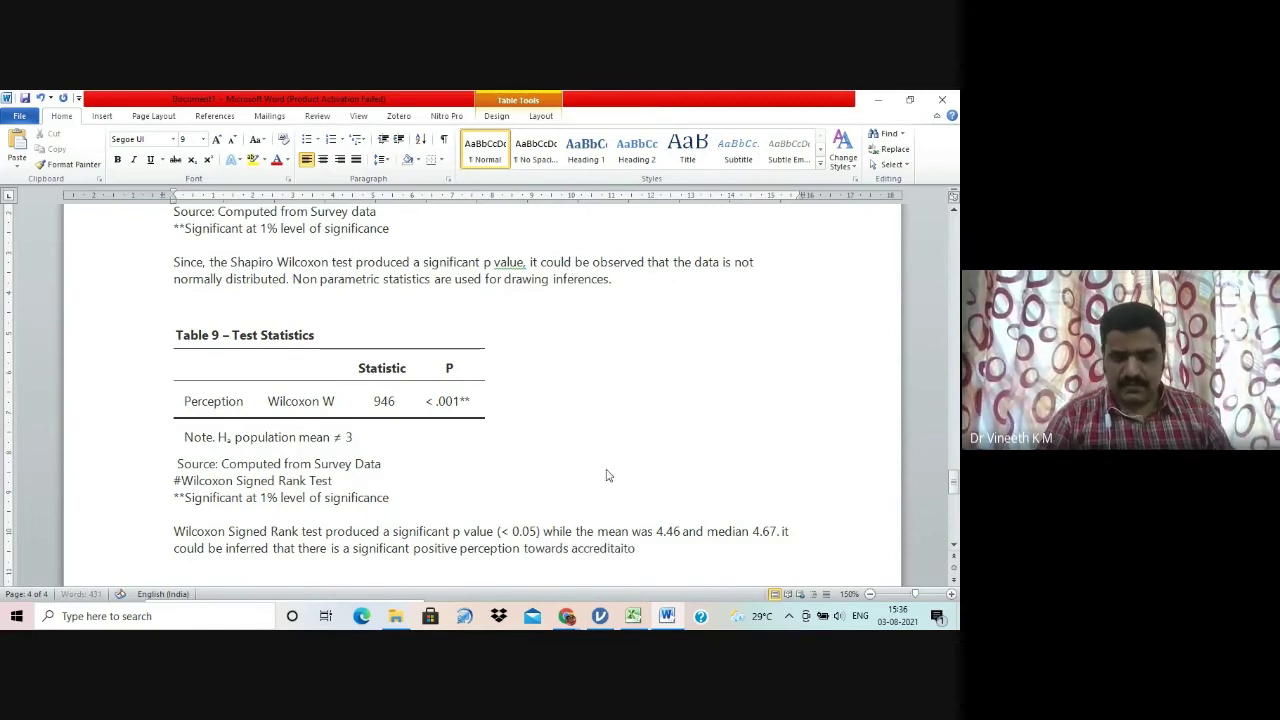
text(n.)
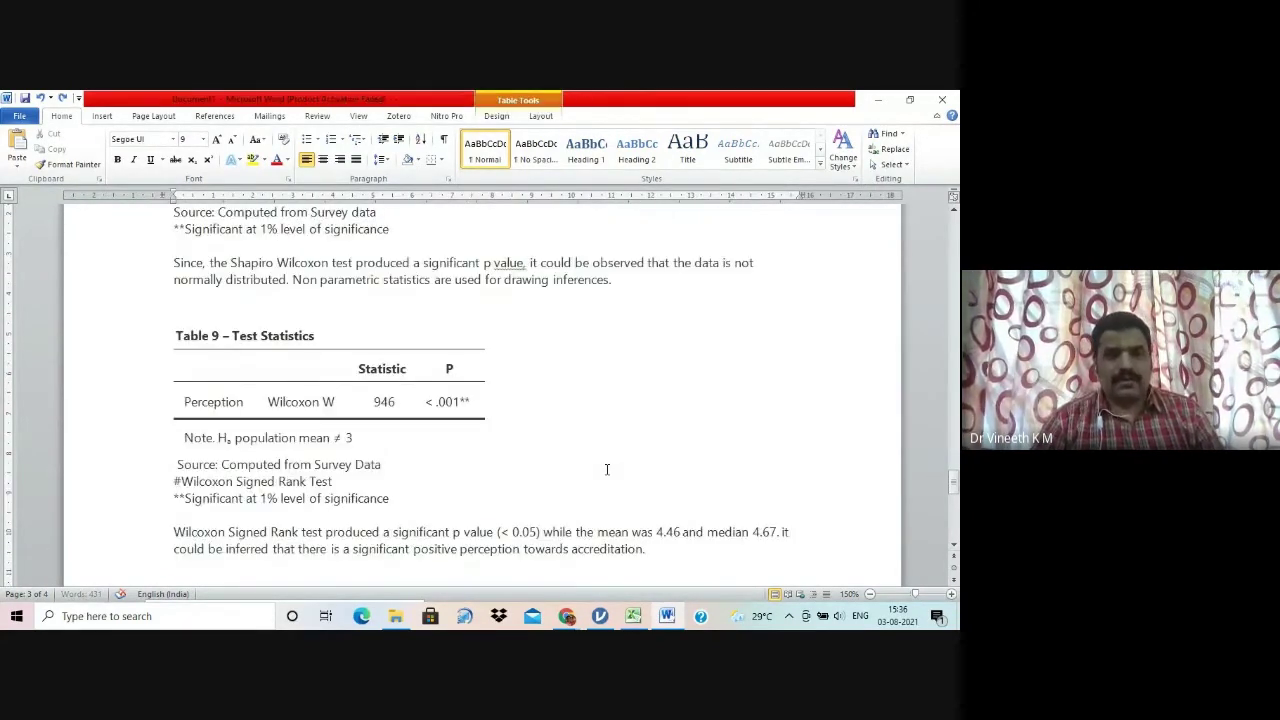
Step: Add several blank lines below the finished Wilcoxon interpretation paragraph
key(Return)
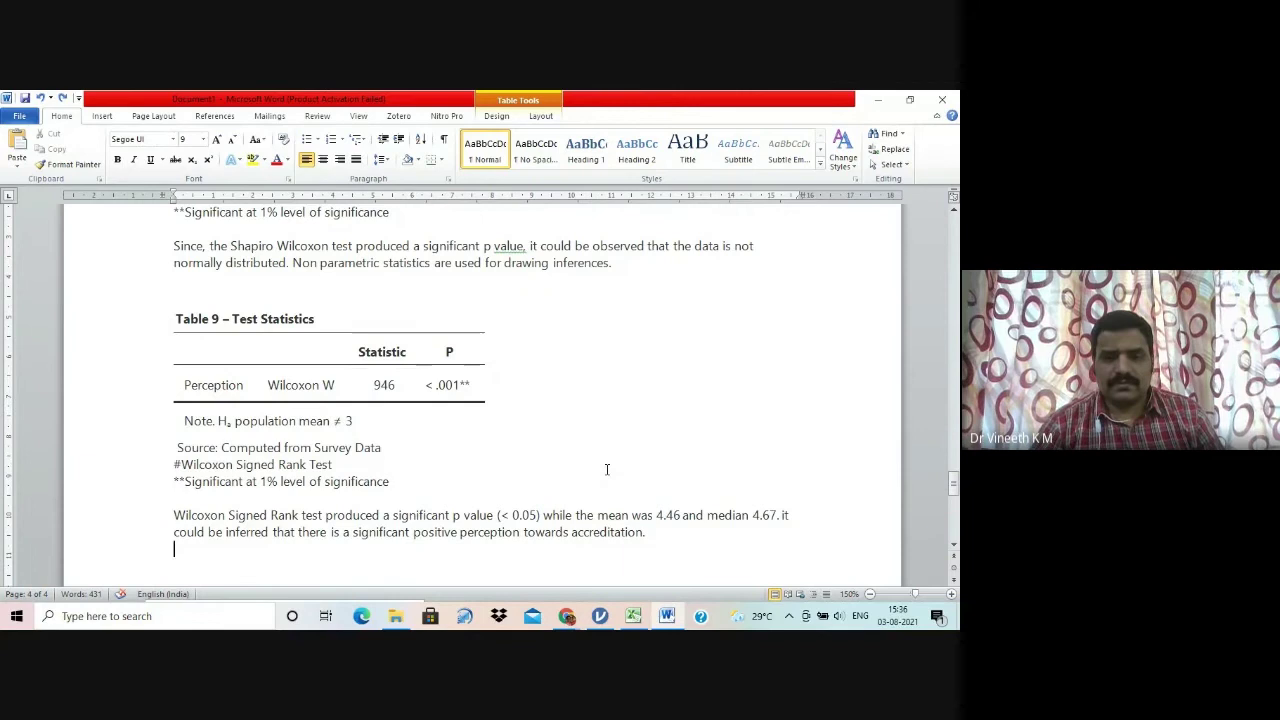
key(Return)
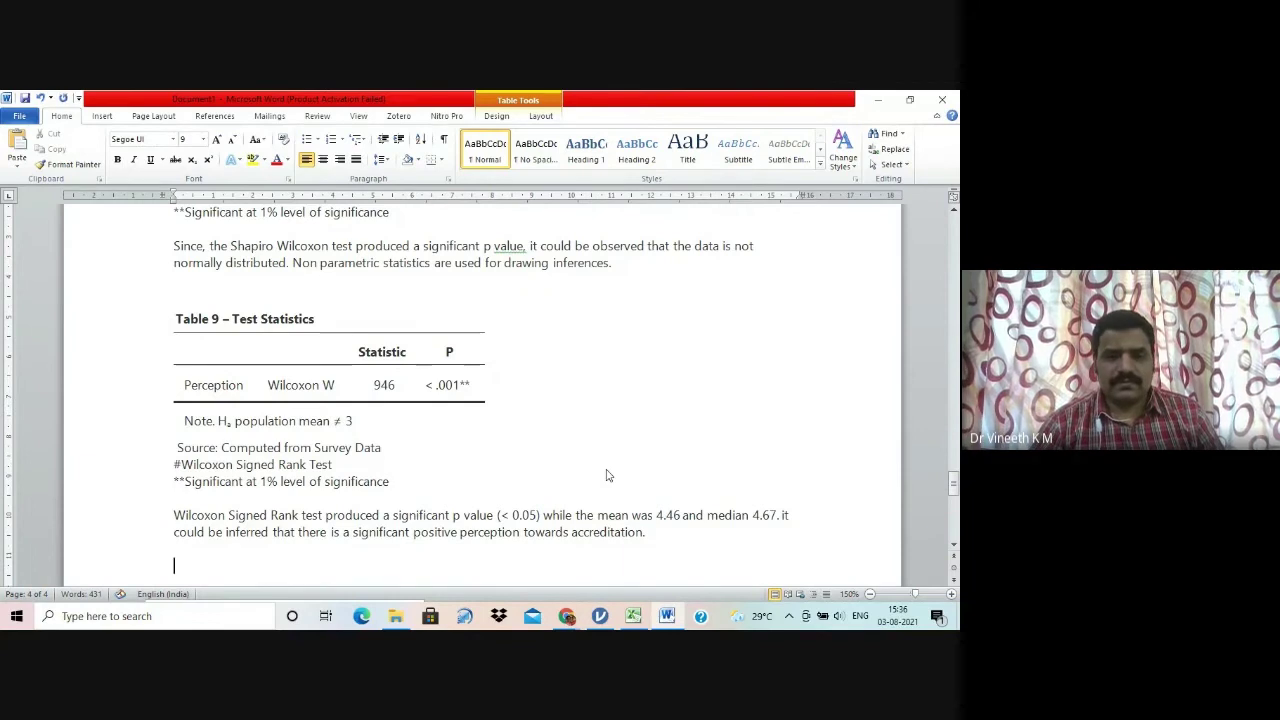
key(Return)
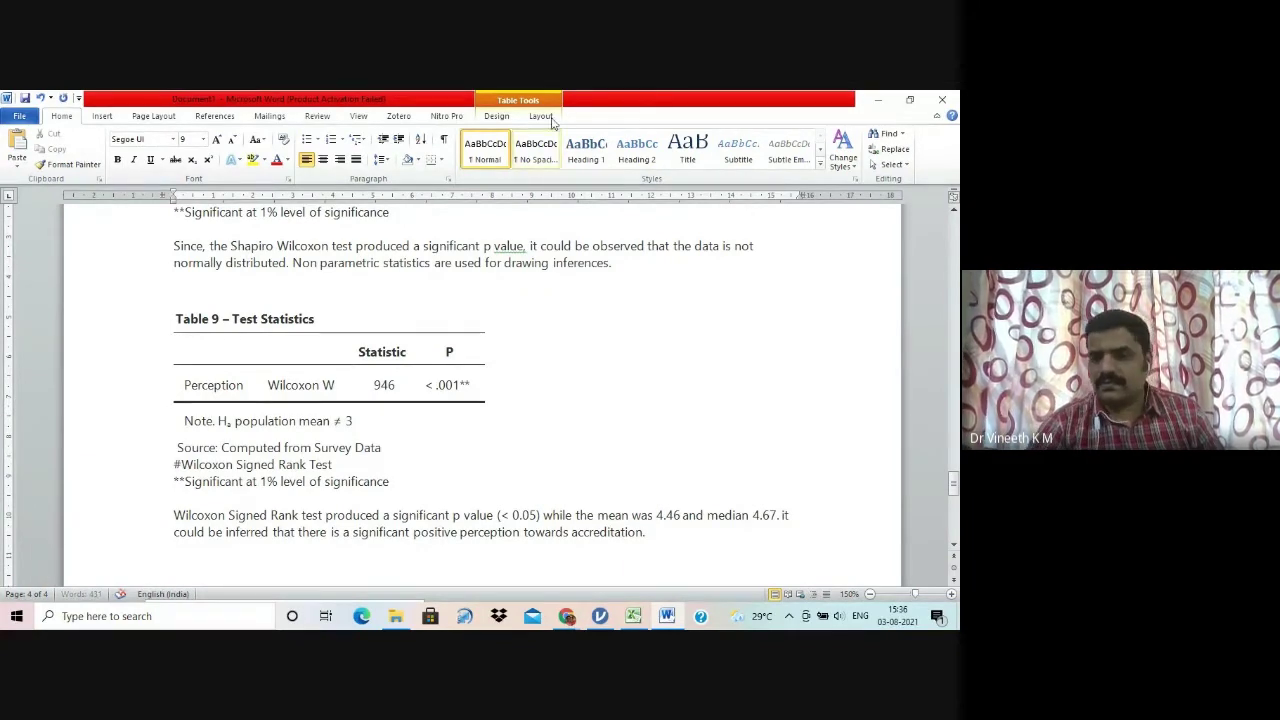
drag(953, 486, 953, 499)
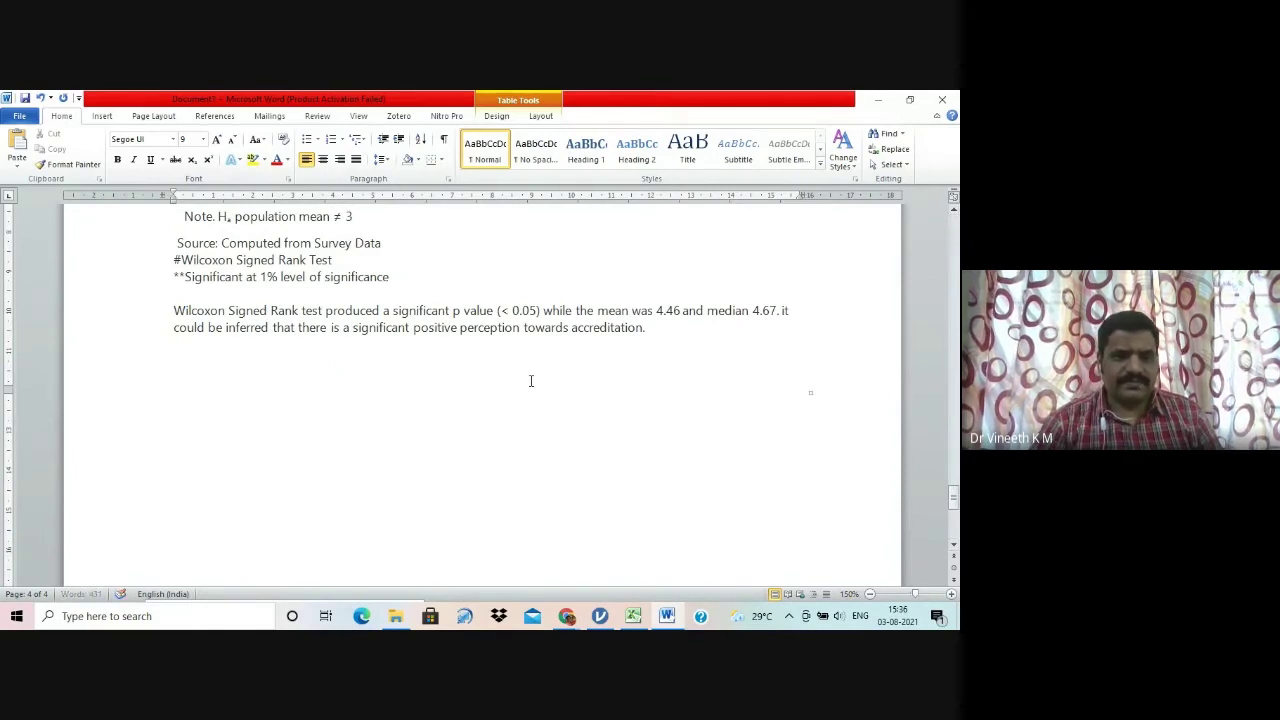
key(alt+Tab)
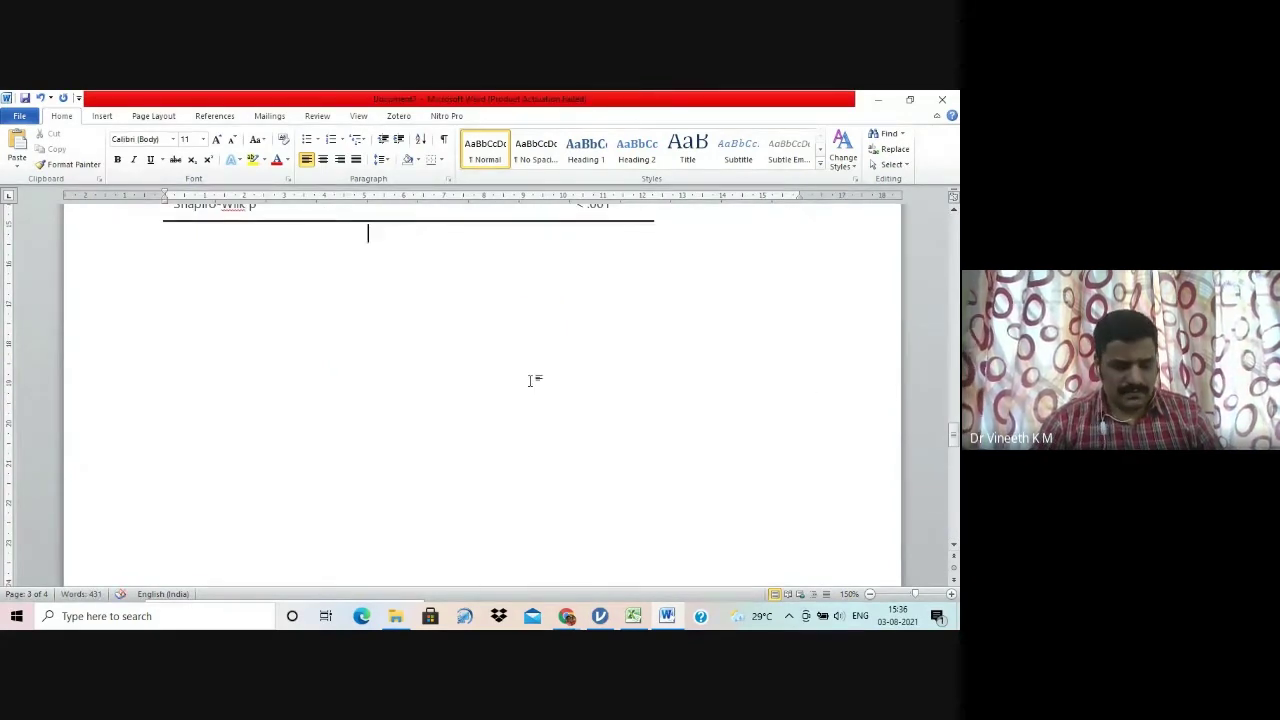
key(alt+Tab)
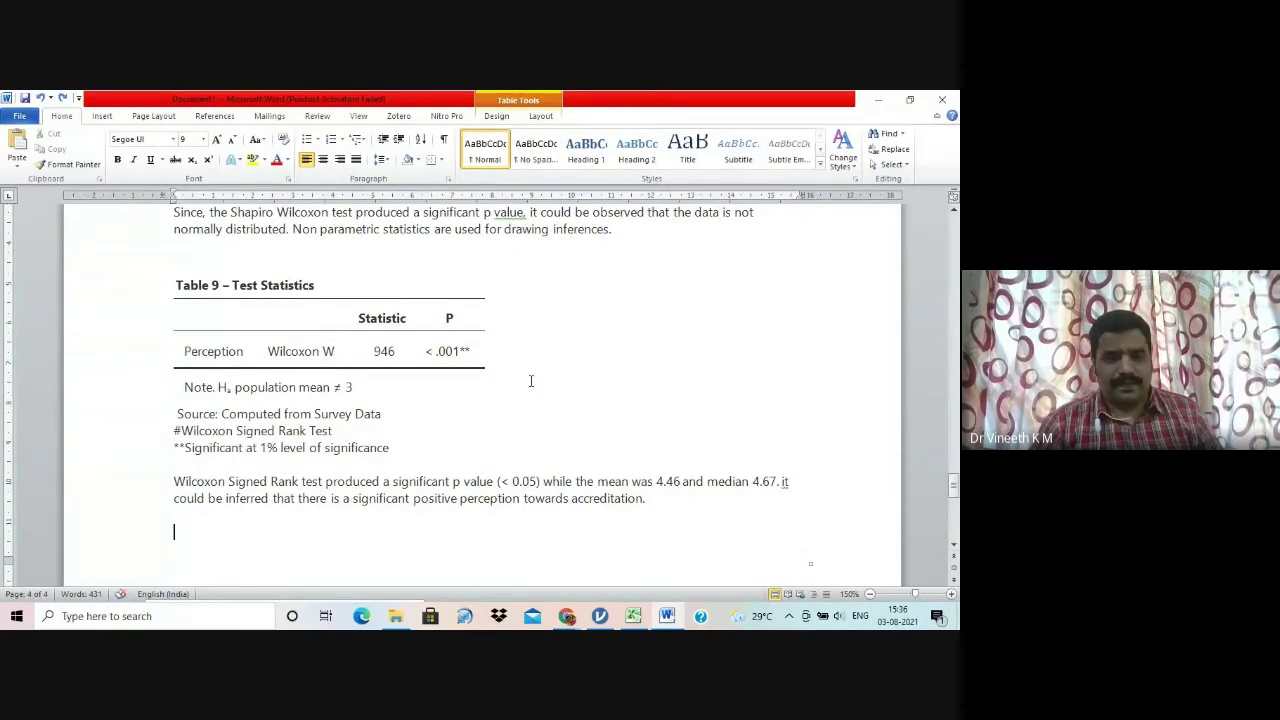
key(Return)
key(Return)
key(Return)
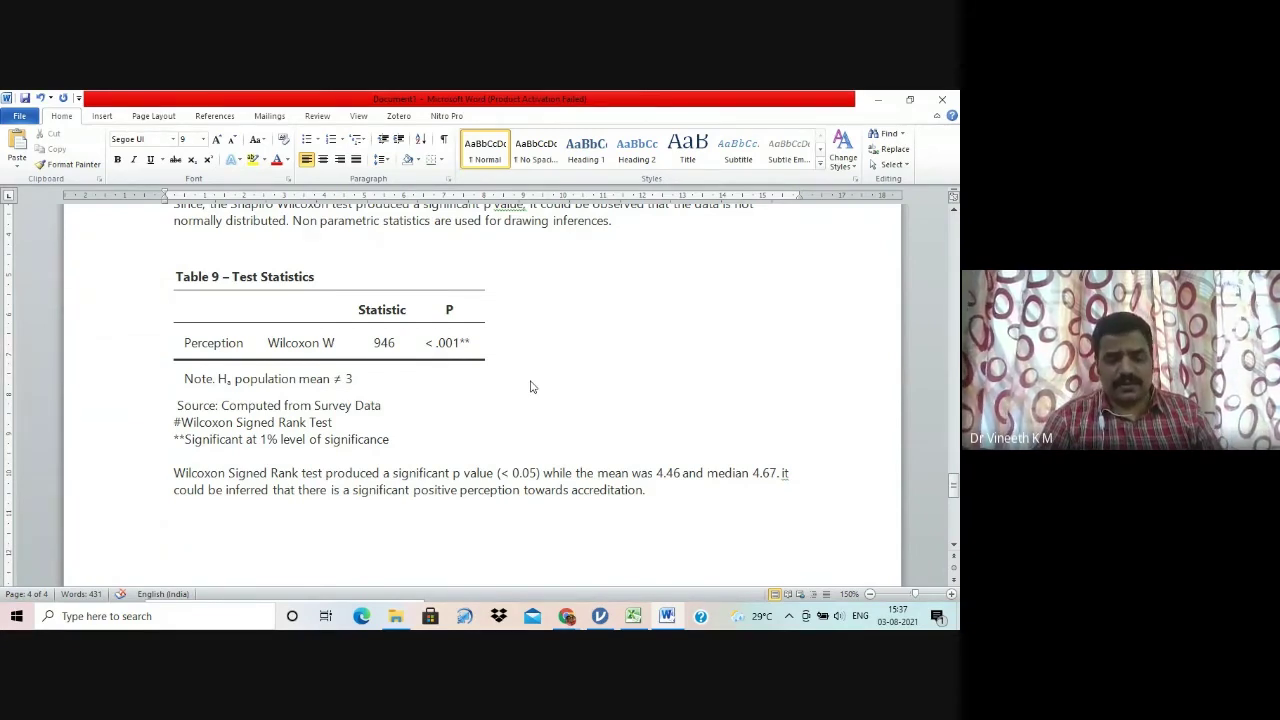
Step: Switch to jamovi and set up an Independent Samples T-Test with Perception as dependent variable and Gender as grouping variable
key(alt+Tab)
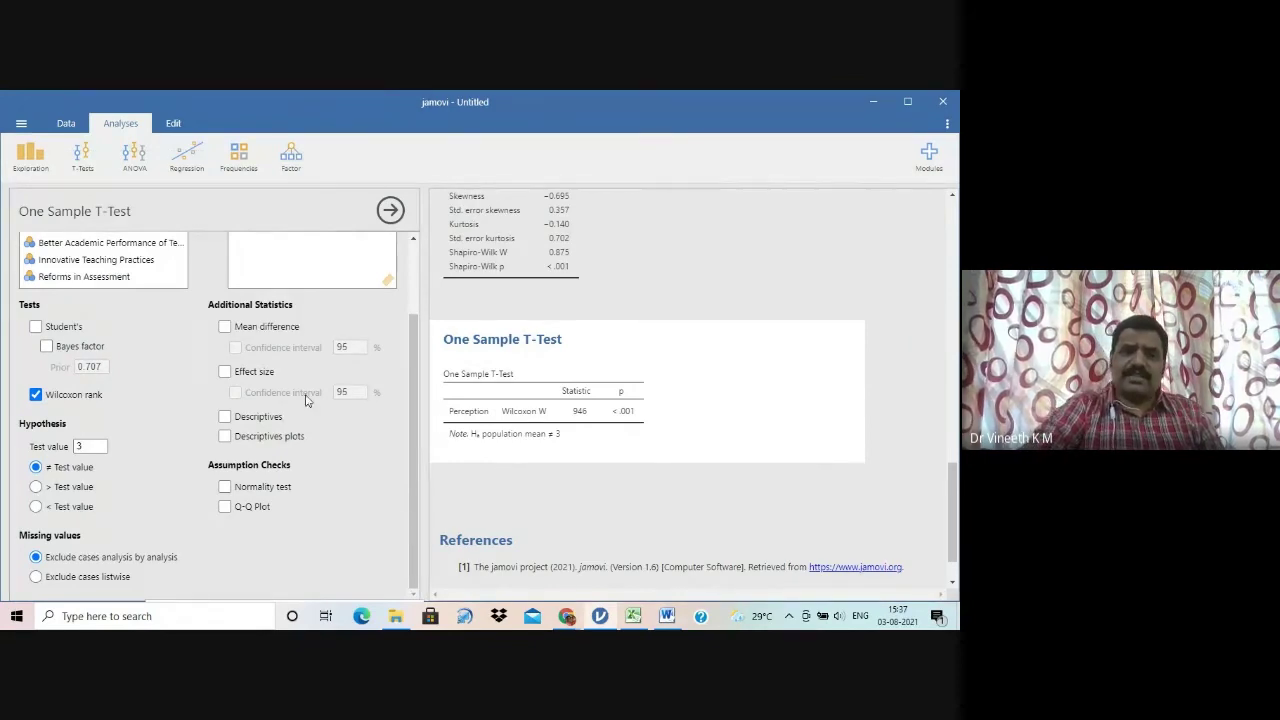
click(83, 166)
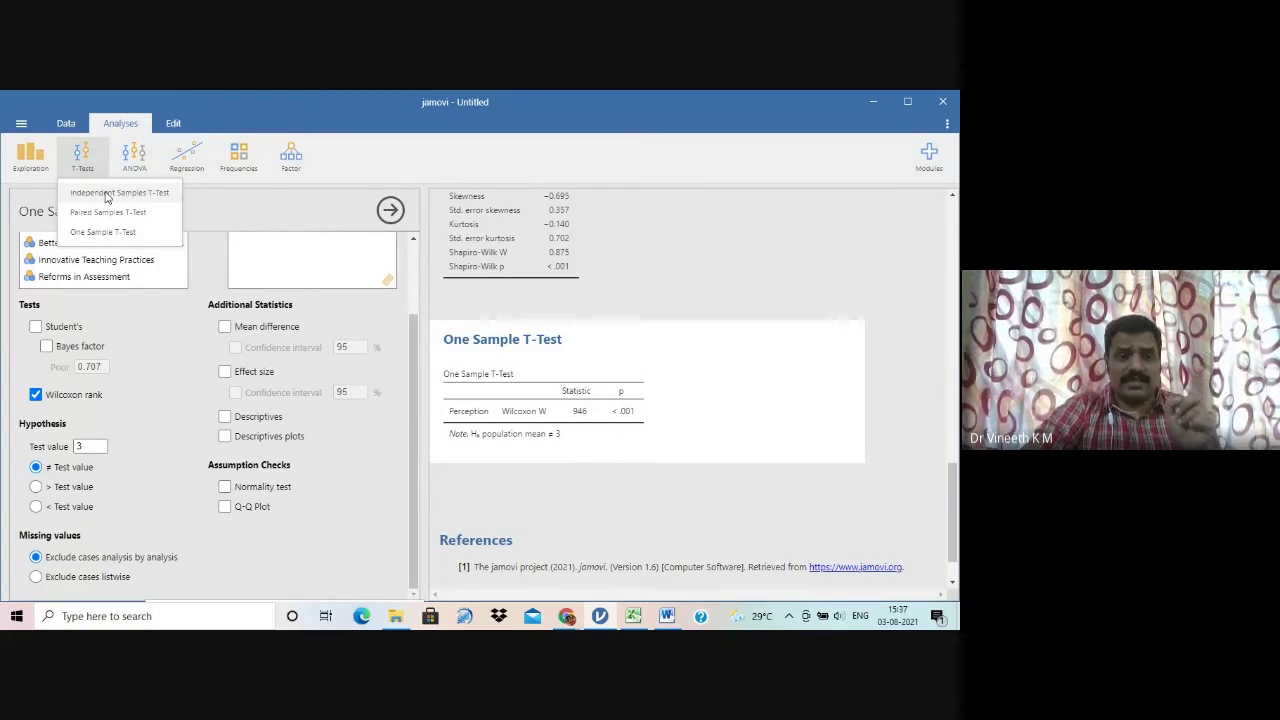
click(106, 196)
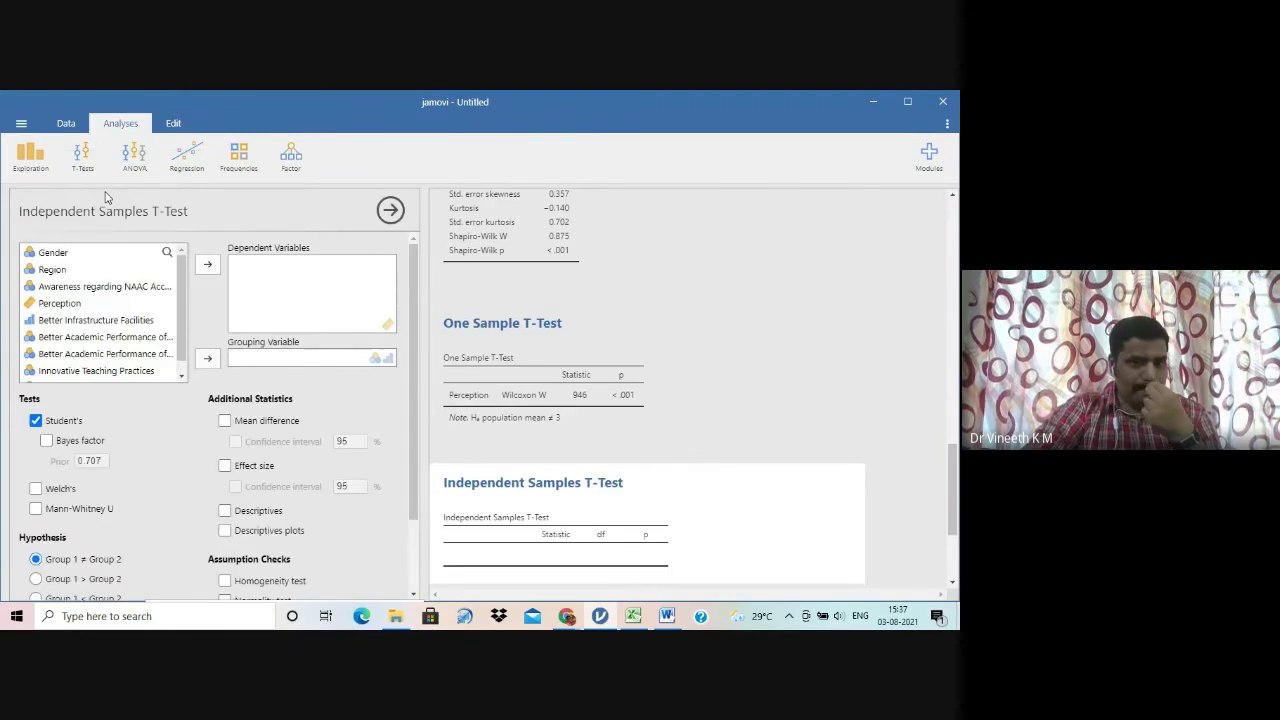
click(104, 255)
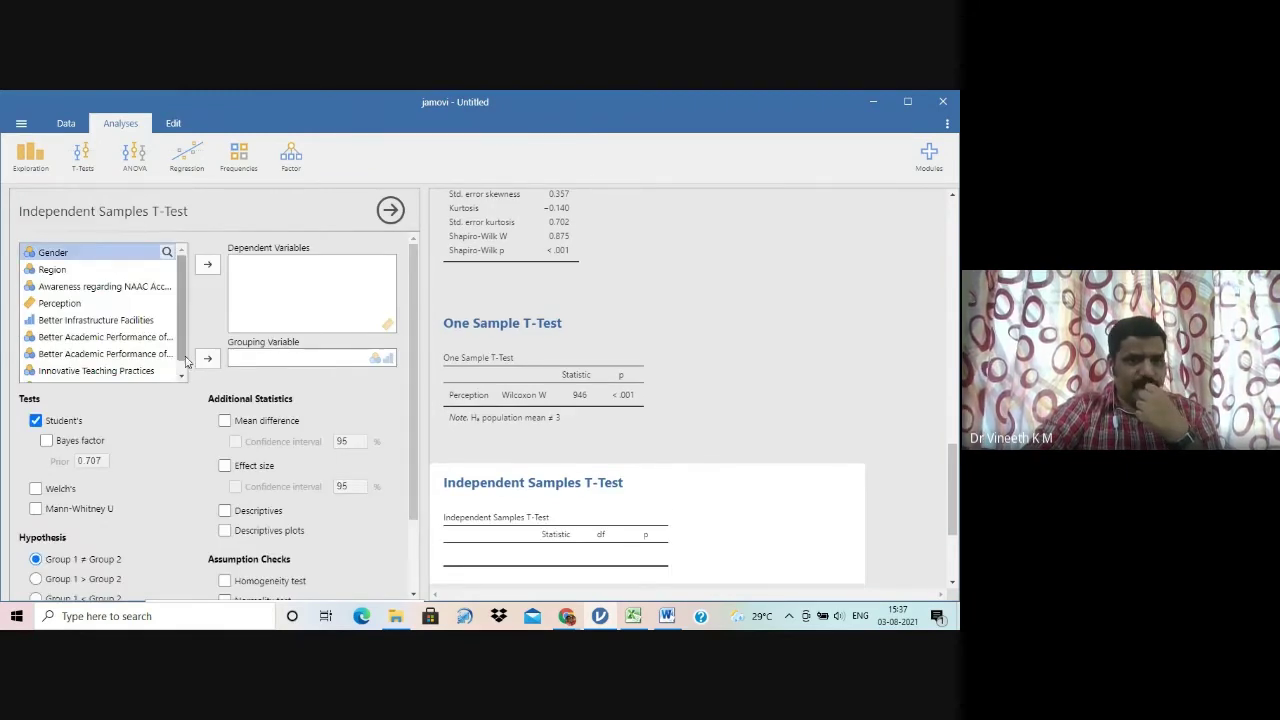
click(207, 360)
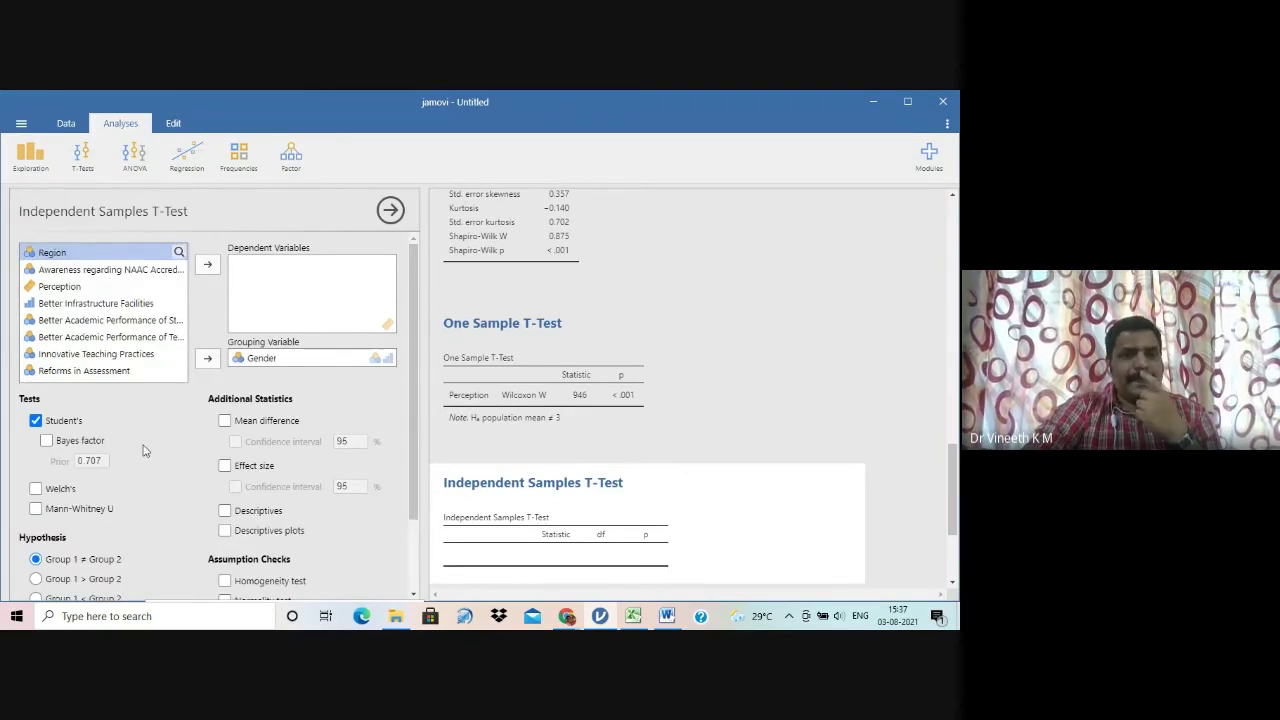
click(183, 288)
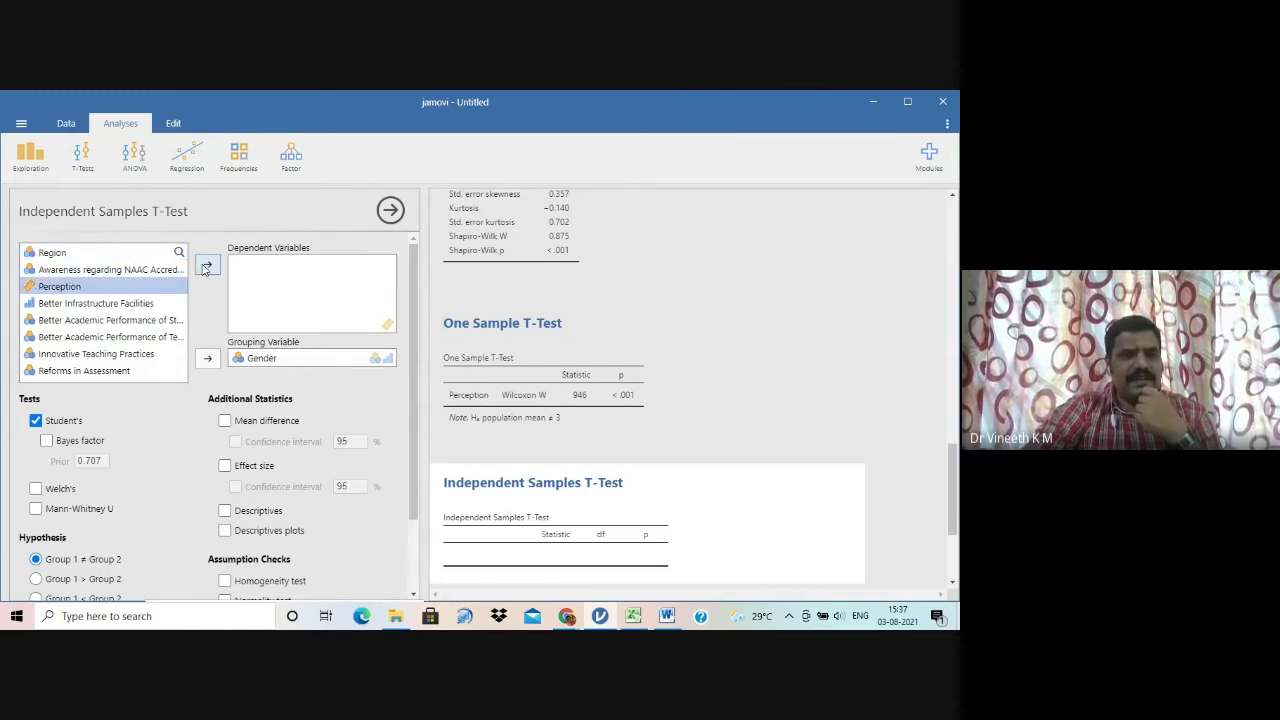
click(207, 264)
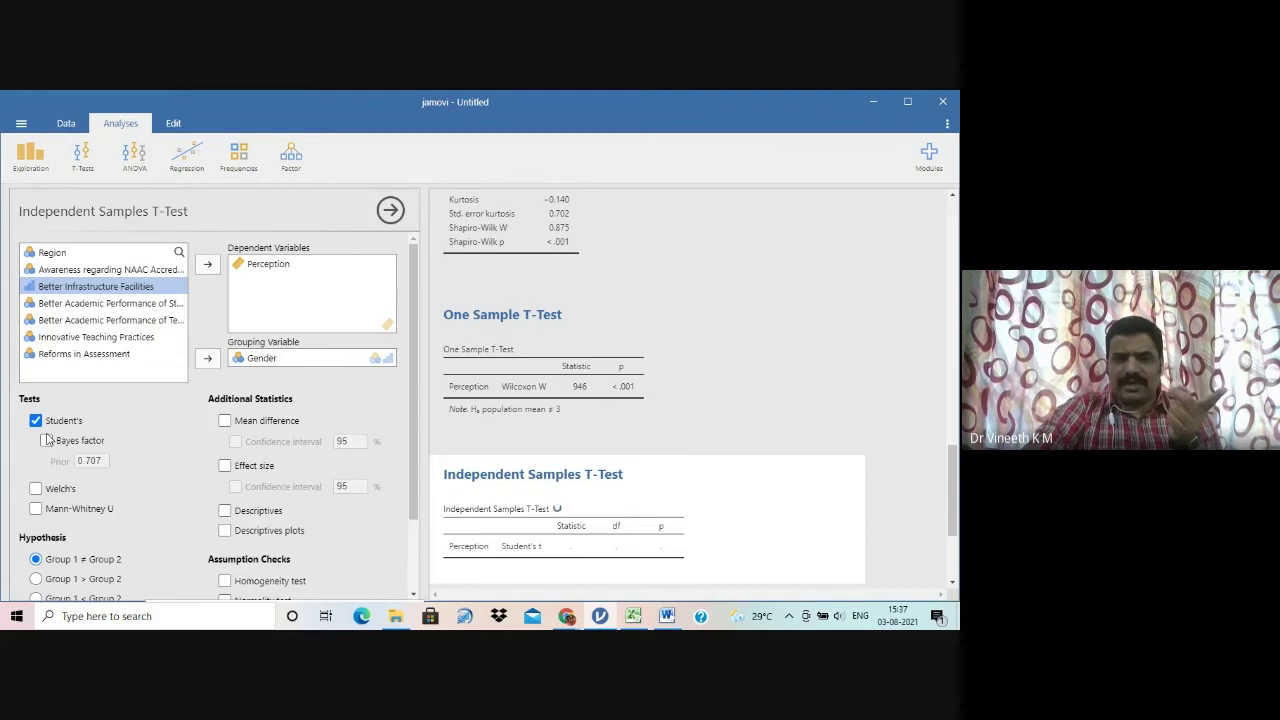
Step: Run the Mann-Whitney U test instead of Student's t-test for Perception by Gender and bring its result table into view
click(35, 509)
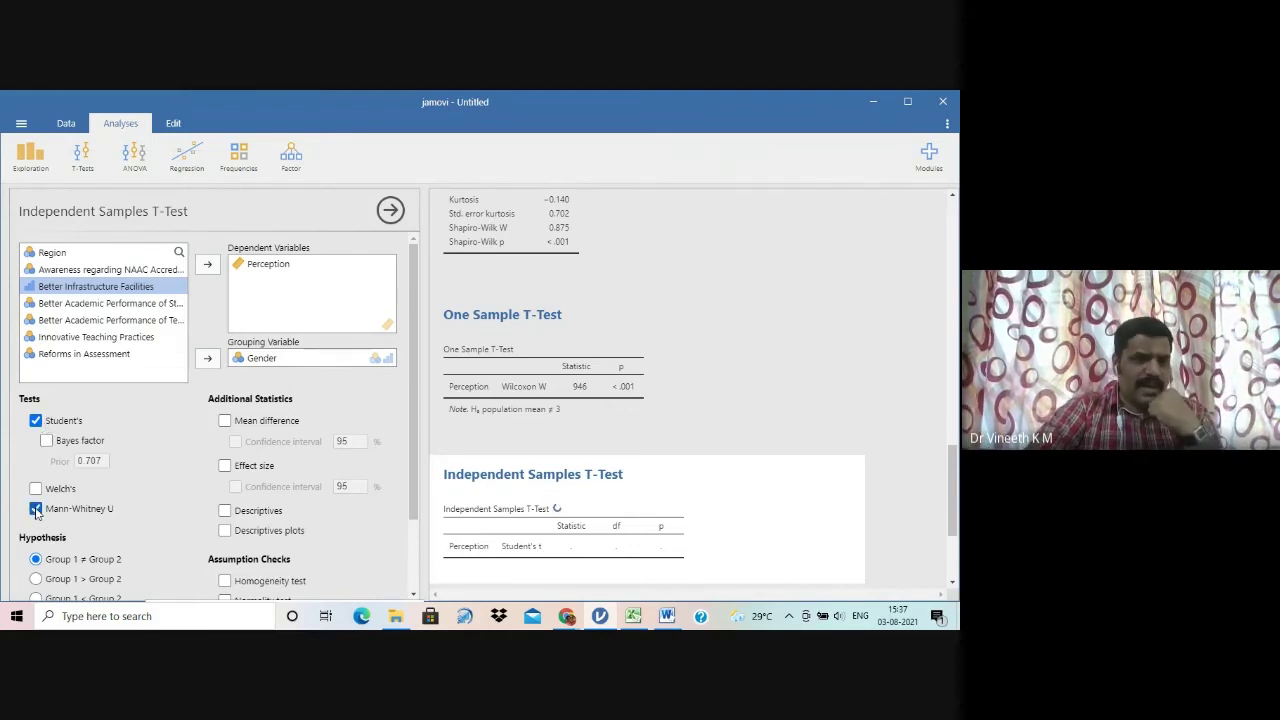
click(36, 421)
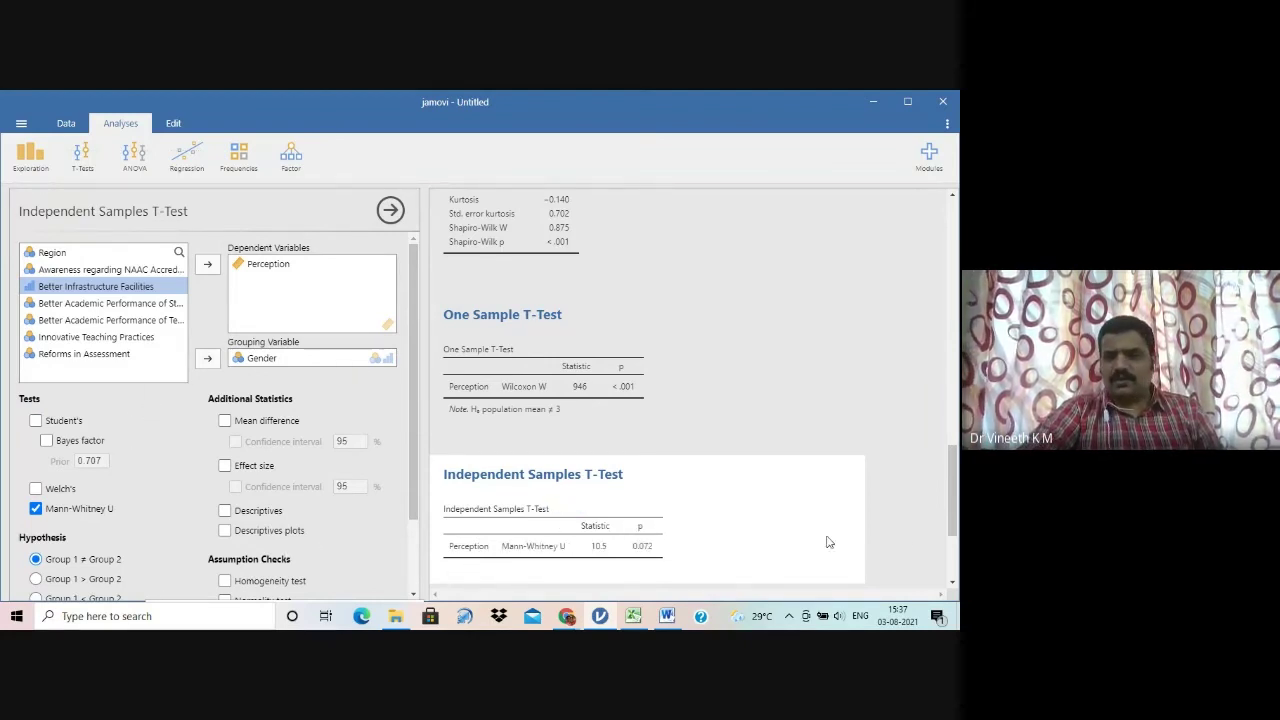
scroll(955, 512, down, 1)
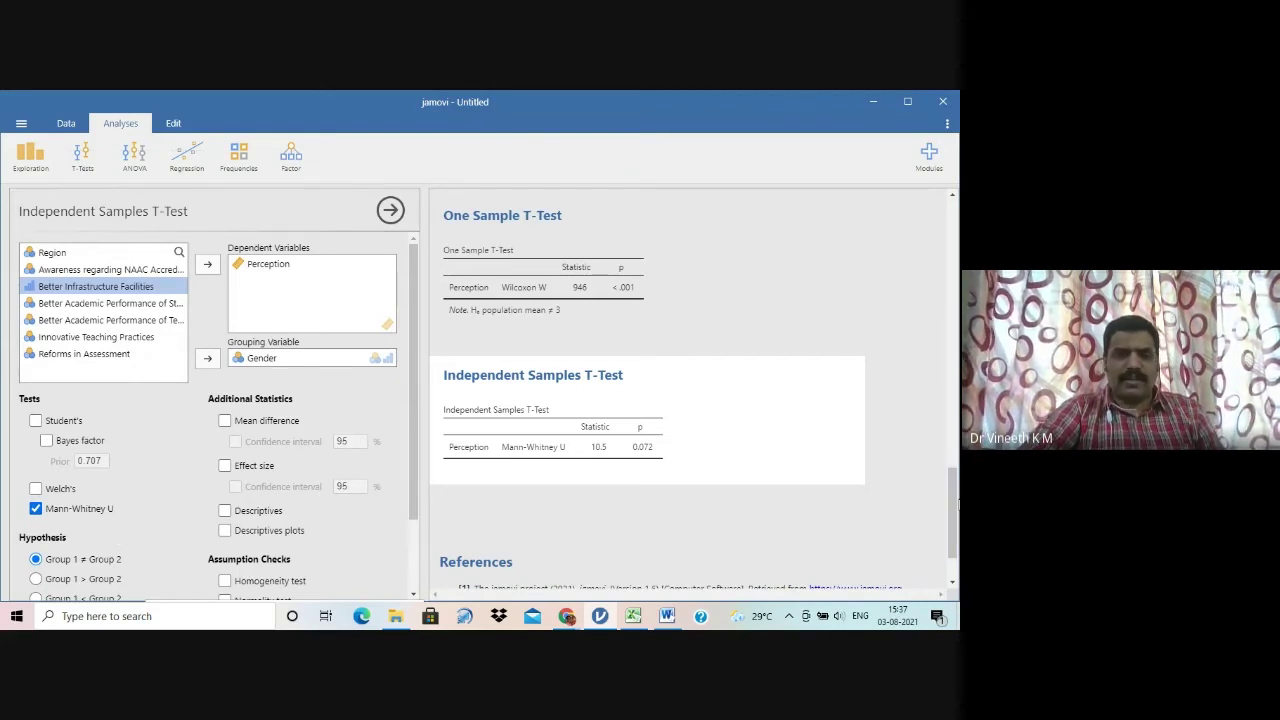
Step: Add the homogeneity test assumption check to the Mann-Whitney analysis of Perception by Gender
mouse_move(957, 505)
mouse_down()
mouse_move(957, 545)
mouse_move(957, 515)
mouse_up()
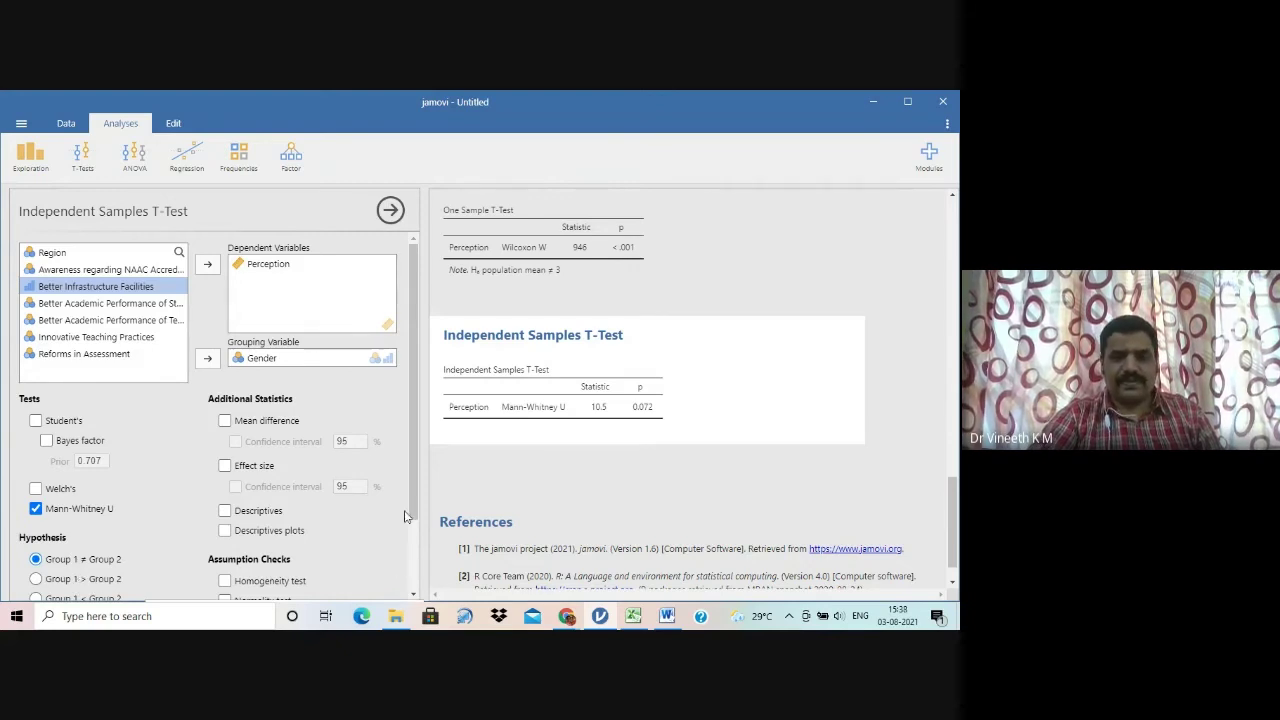
drag(414, 508, 417, 545)
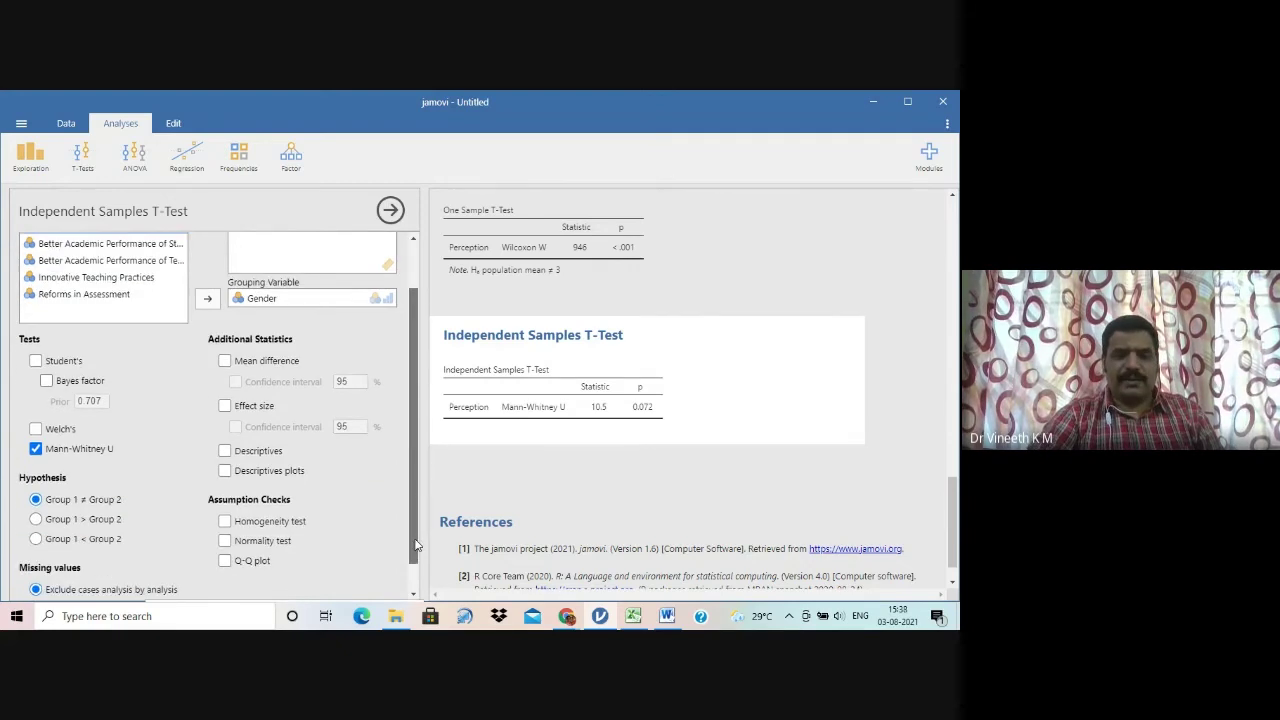
click(225, 522)
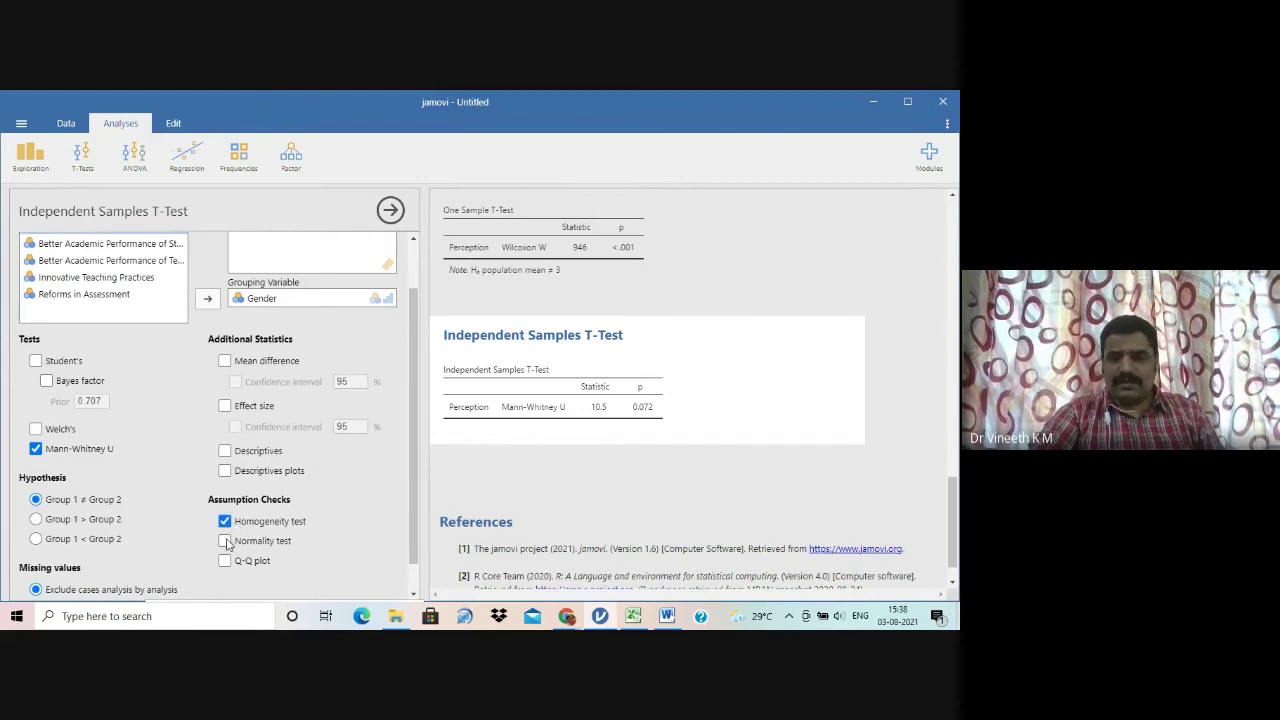
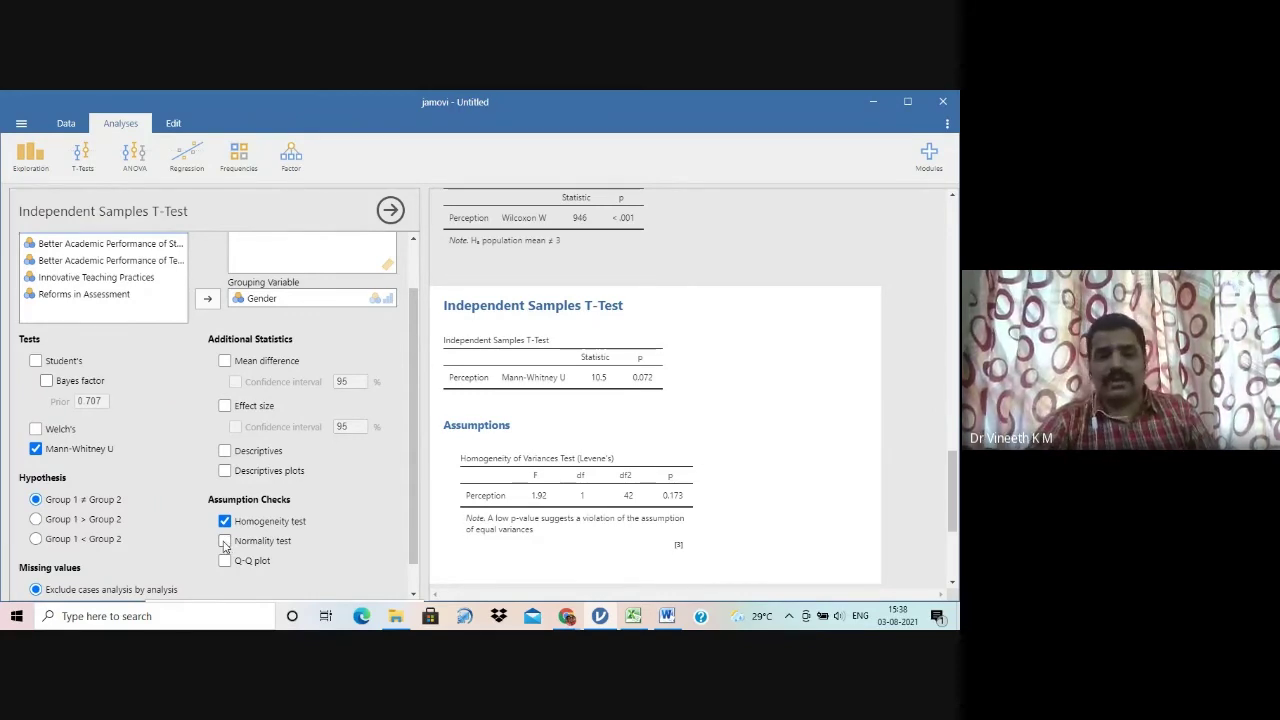
Step: Copy the Mann-Whitney U result table and paste it into the Word document below the Wilcoxon interpretation paragraph
right_click(510, 366)
click(550, 364)
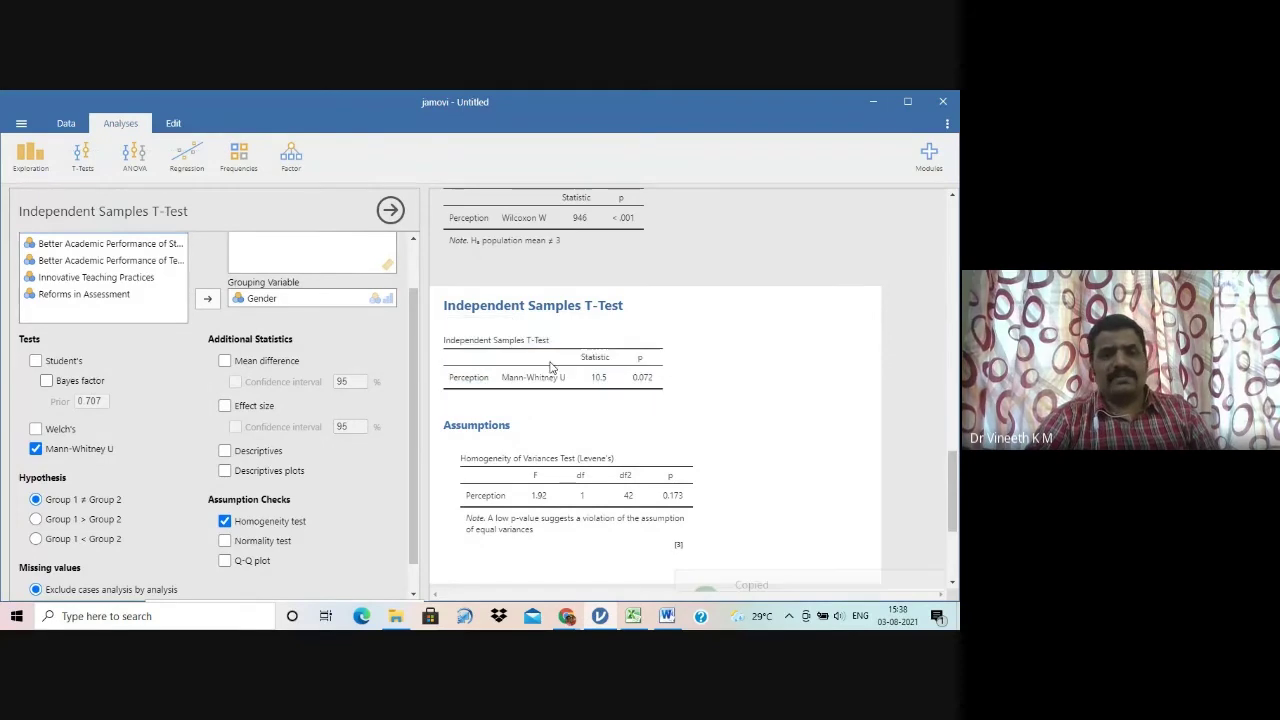
key(alt+Tab)
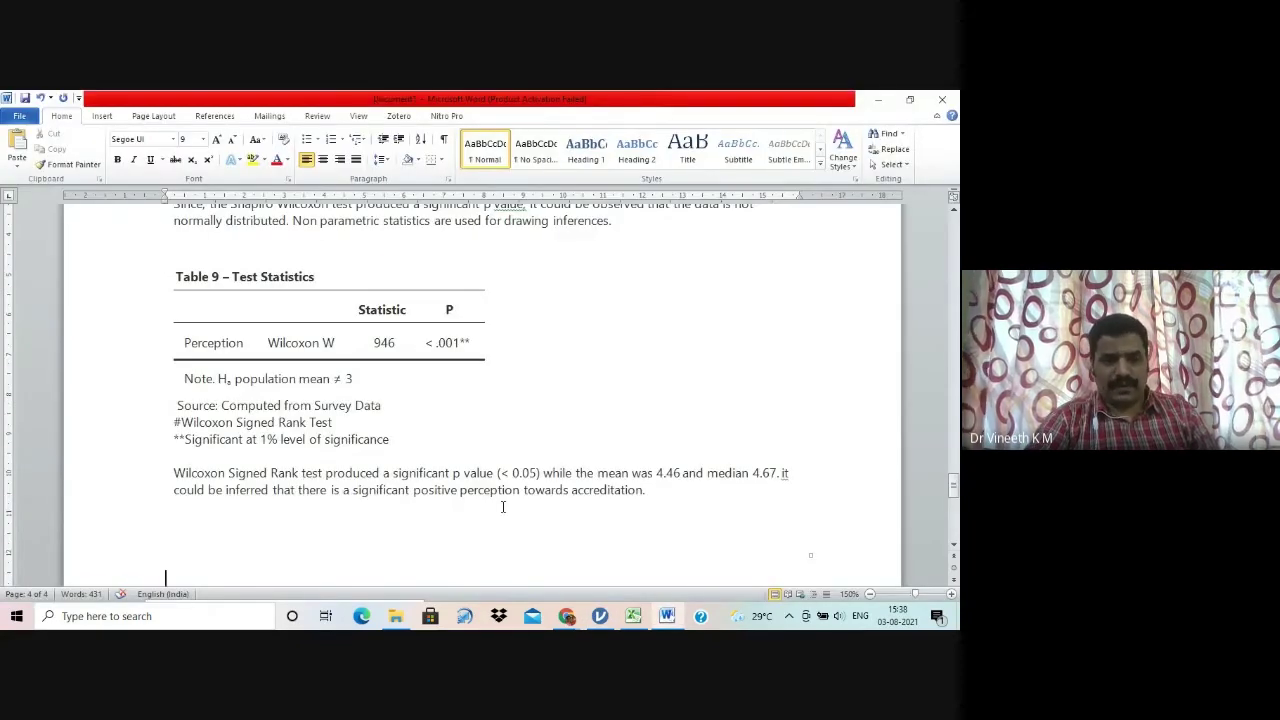
key(ctrl+v)
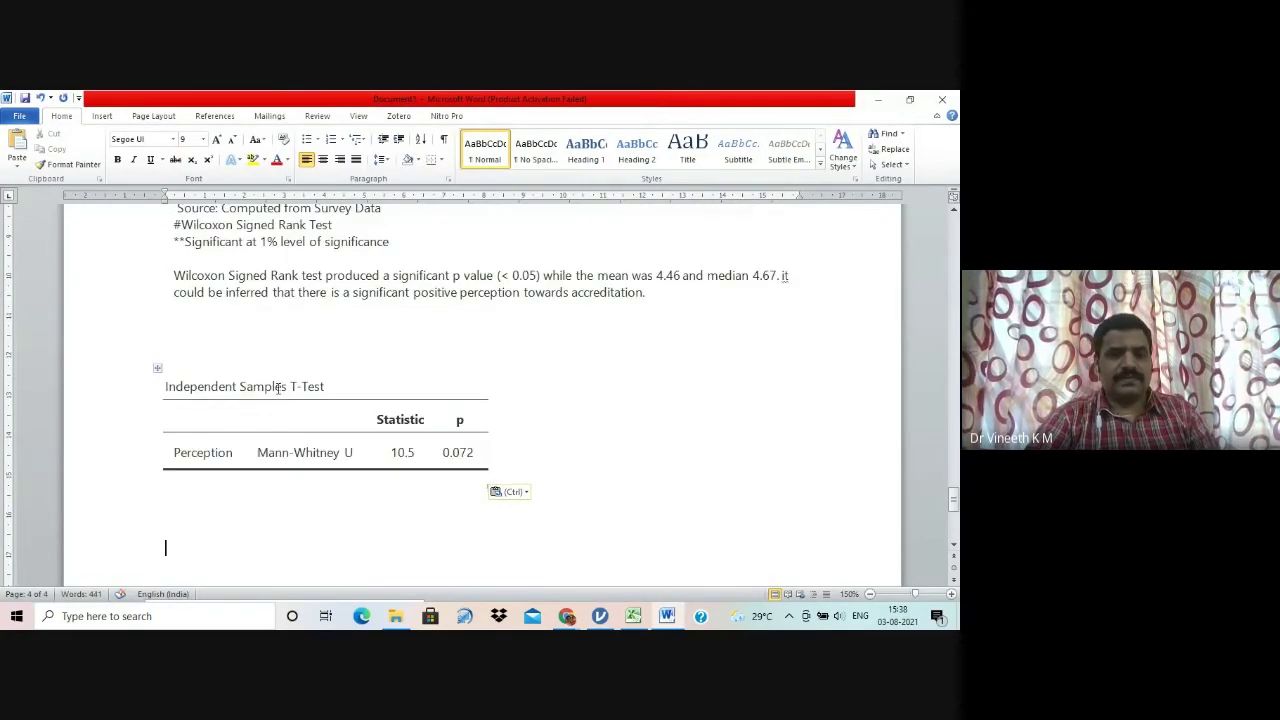
Step: Start the pasted table's caption with "Table 10" and delete its "Independent Samples T-Test" wording
text(Table 10)
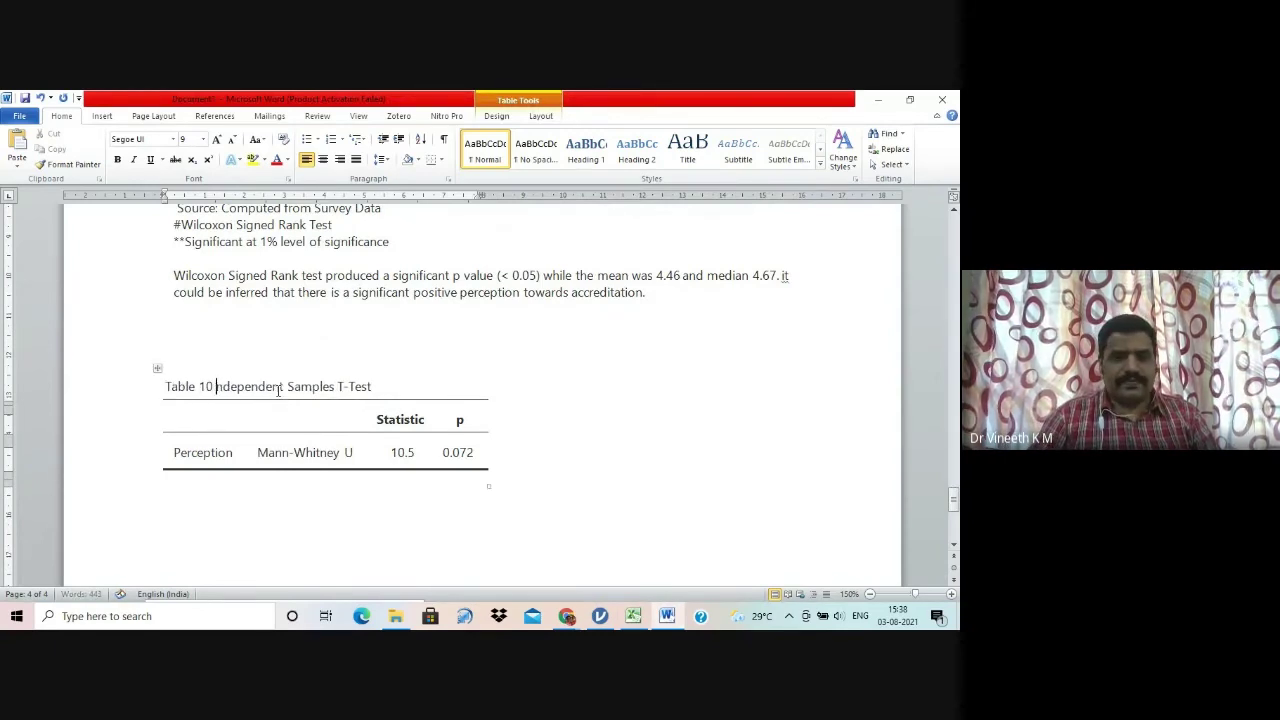
key(Delete)
key(Delete)
key(Delete)
key(Delete)
key(Delete)
key(Delete)
key(Delete)
key(Delete)
key(Delete)
key(Delete)
key(Delete)
key(Delete)
key(Delete)
key(Delete)
key(Delete)
key(Delete)
key(Delete)
key(Delete)
key(Delete)
key(Delete)
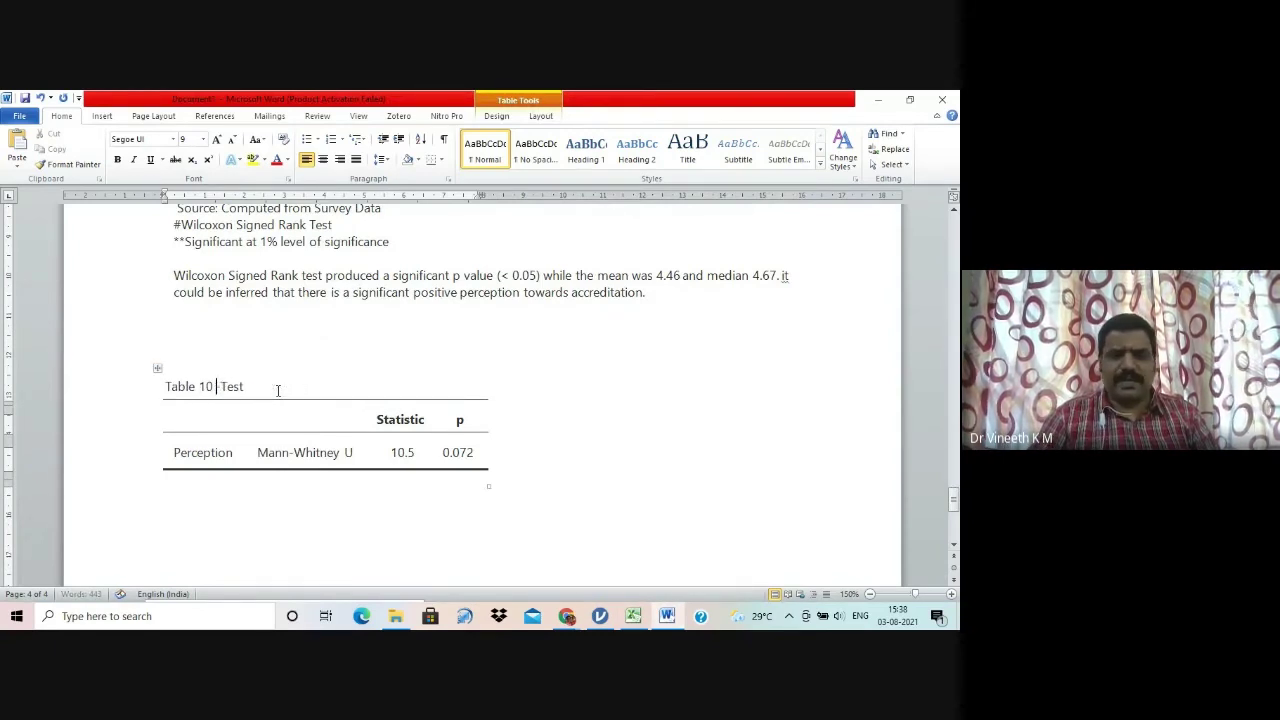
Step: Complete the Table 10 caption with "Mann Whitney Test for Association between Gender and Perception"
text(Mann )
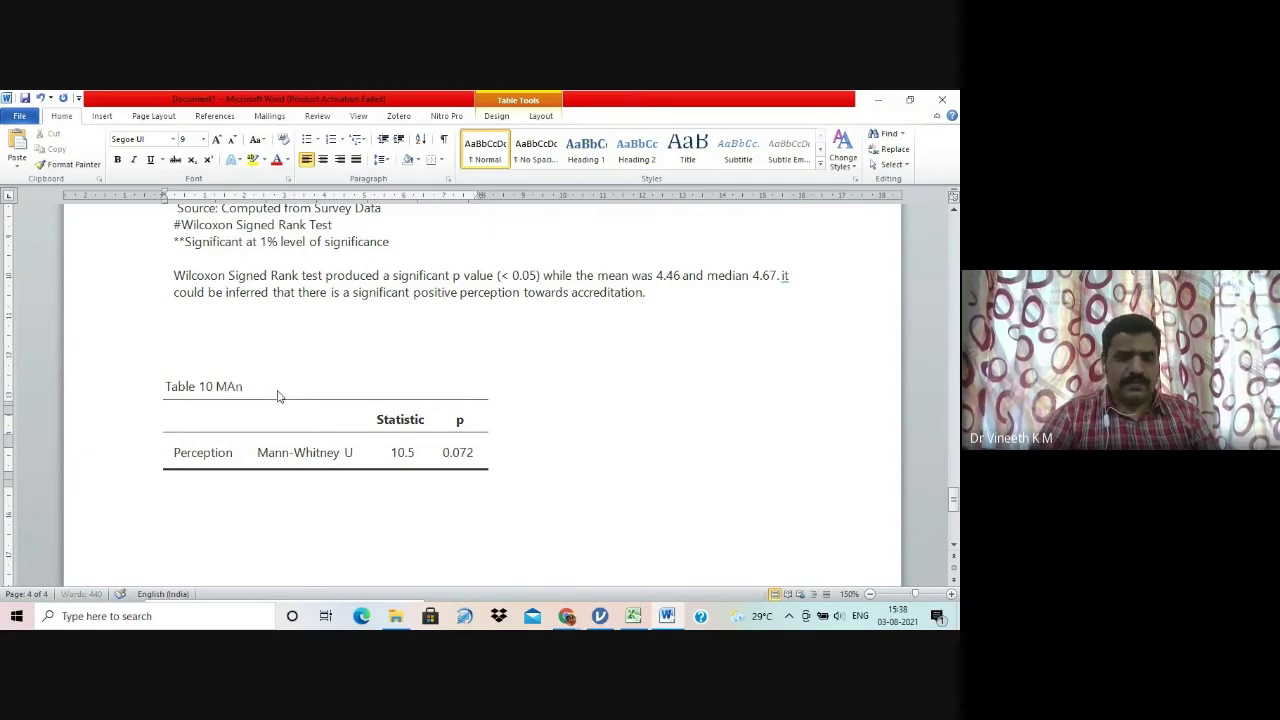
text(W)
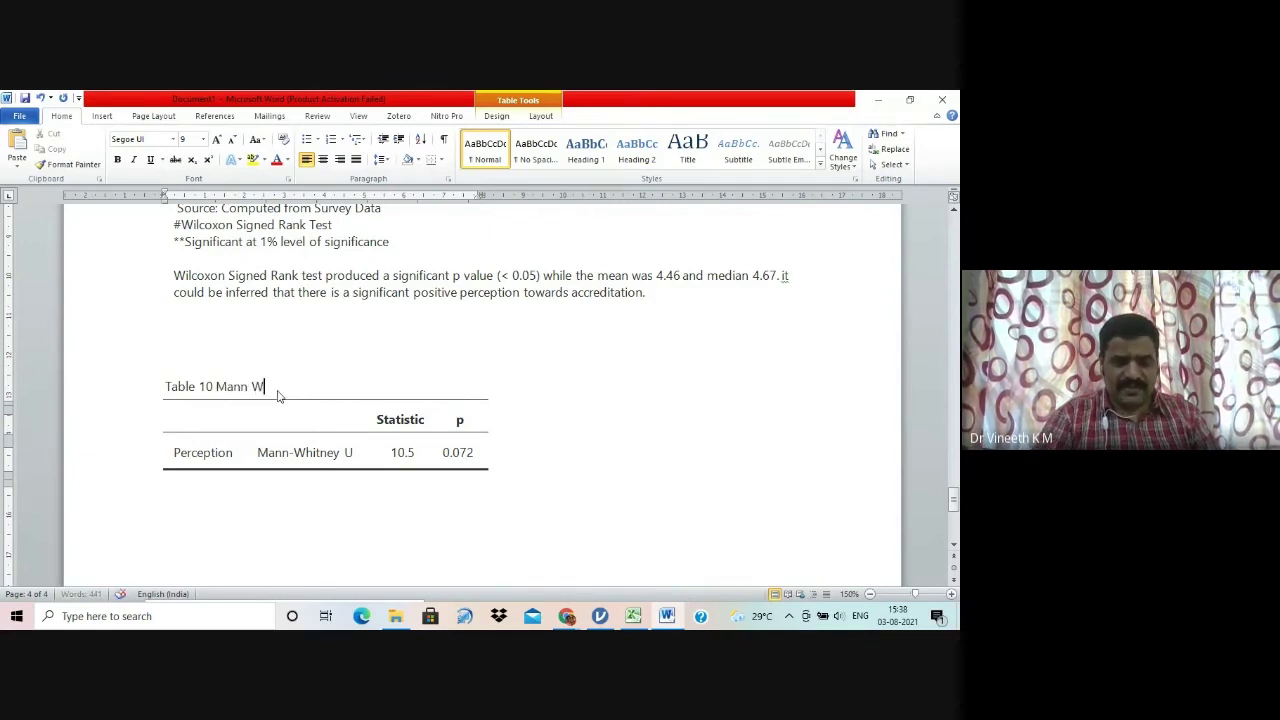
text(hitney Test f)
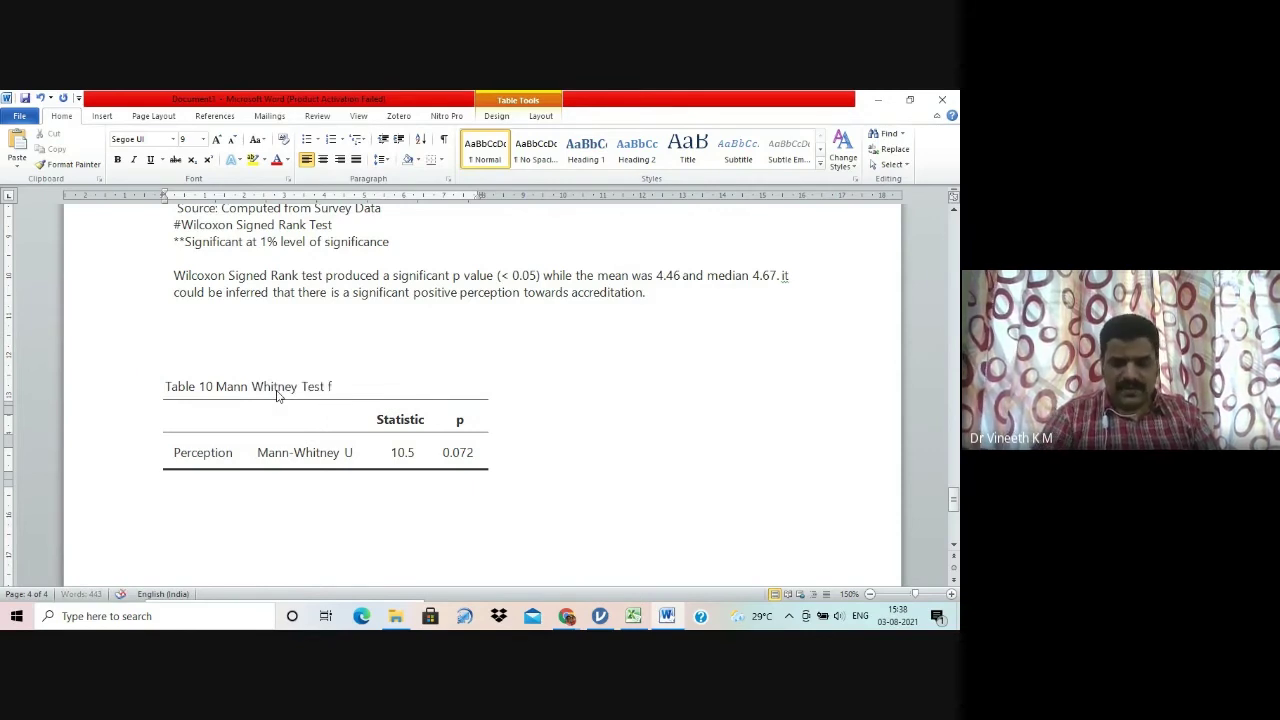
text(or Asso)
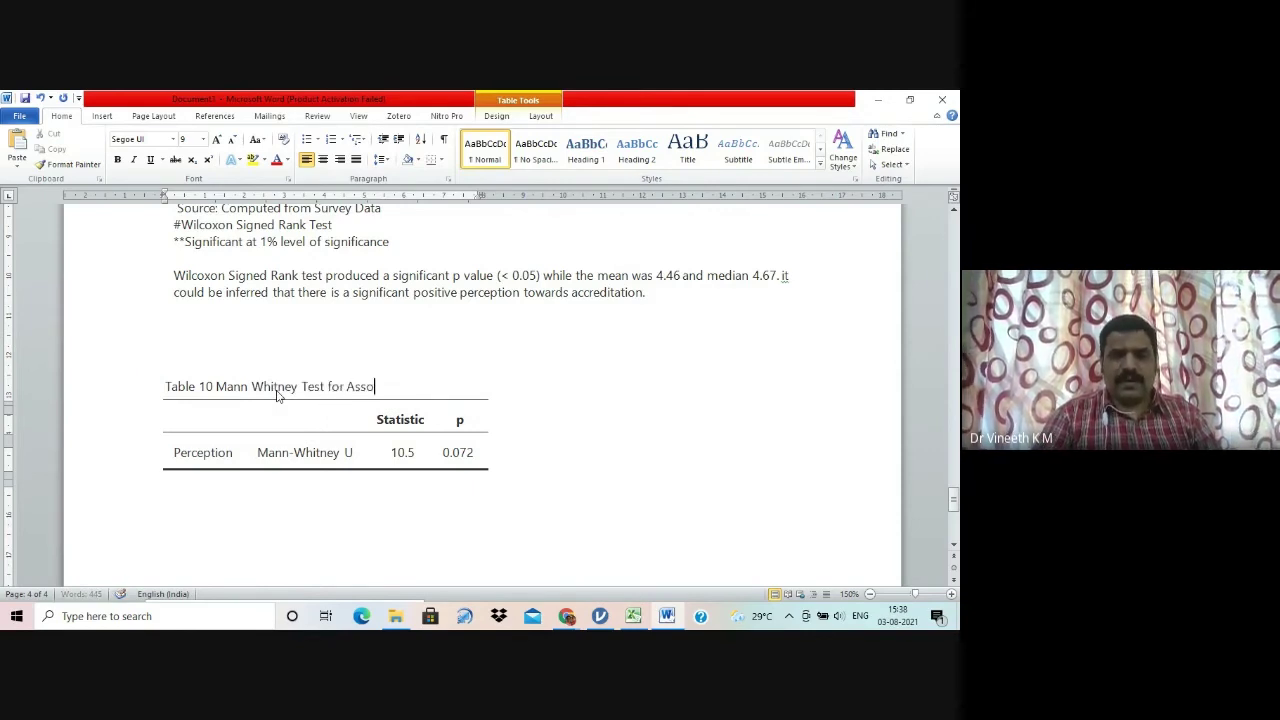
text(ciation betwe)
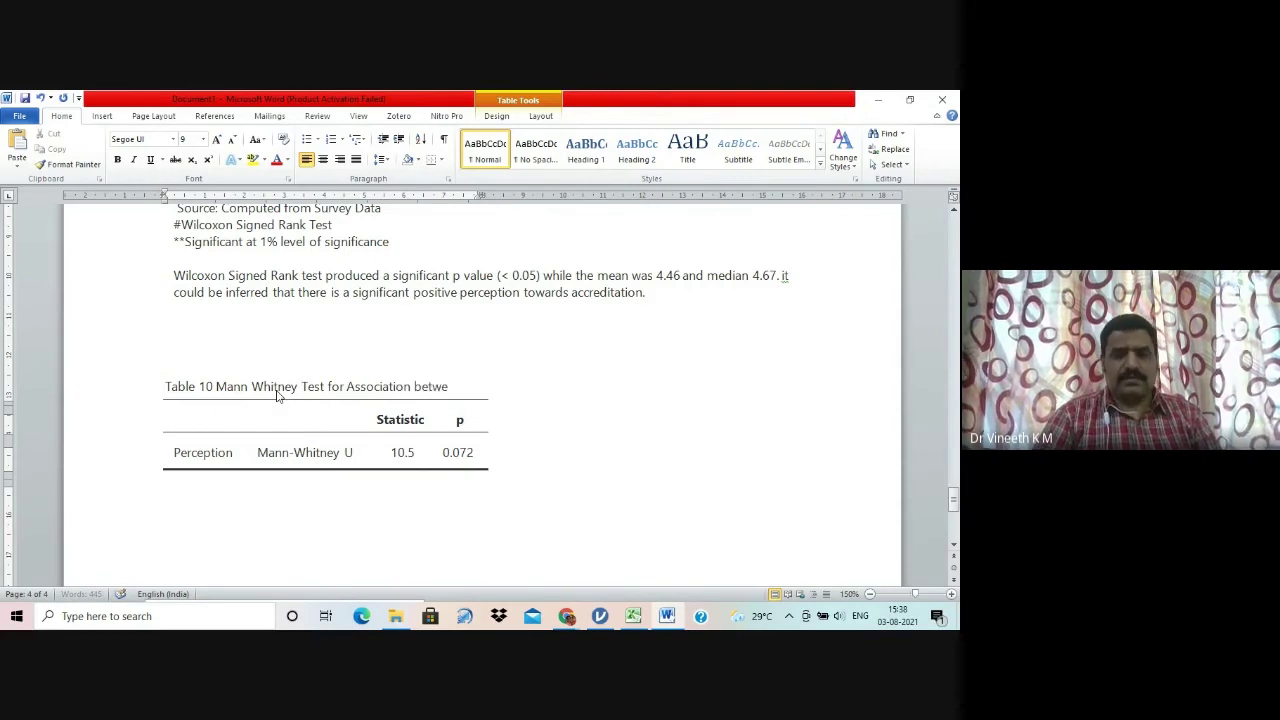
text(en )
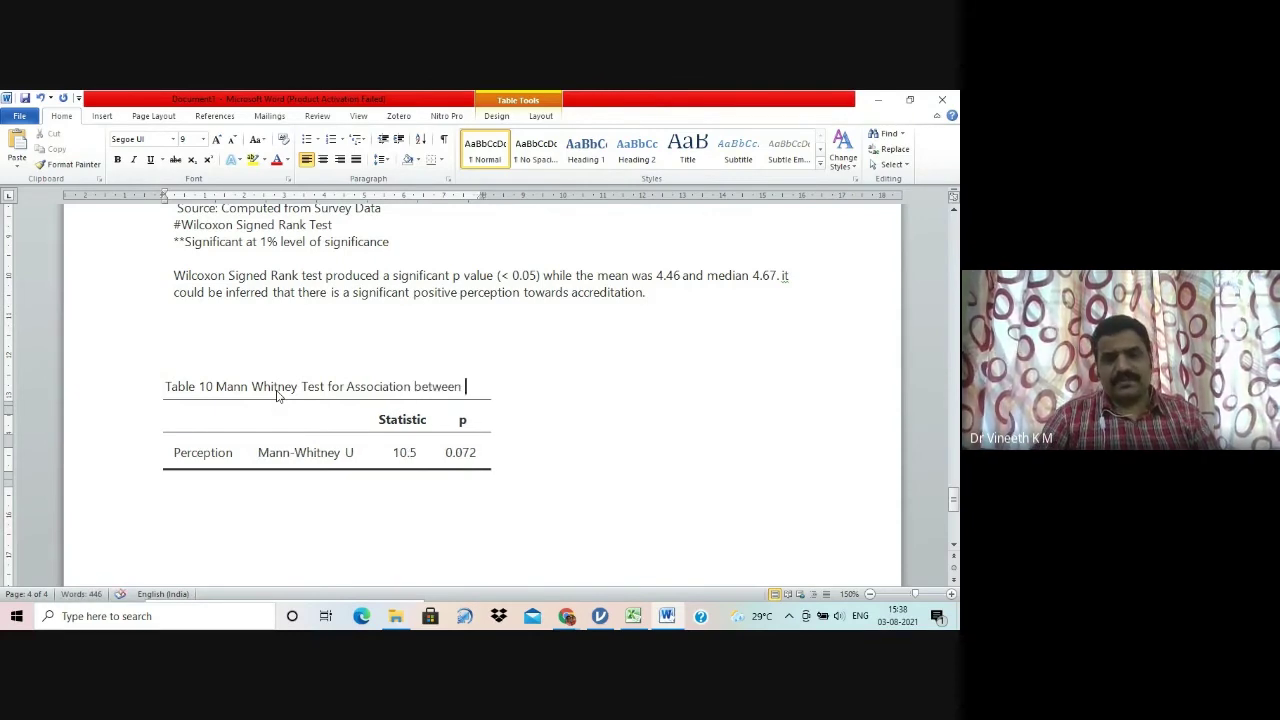
text(Gender)
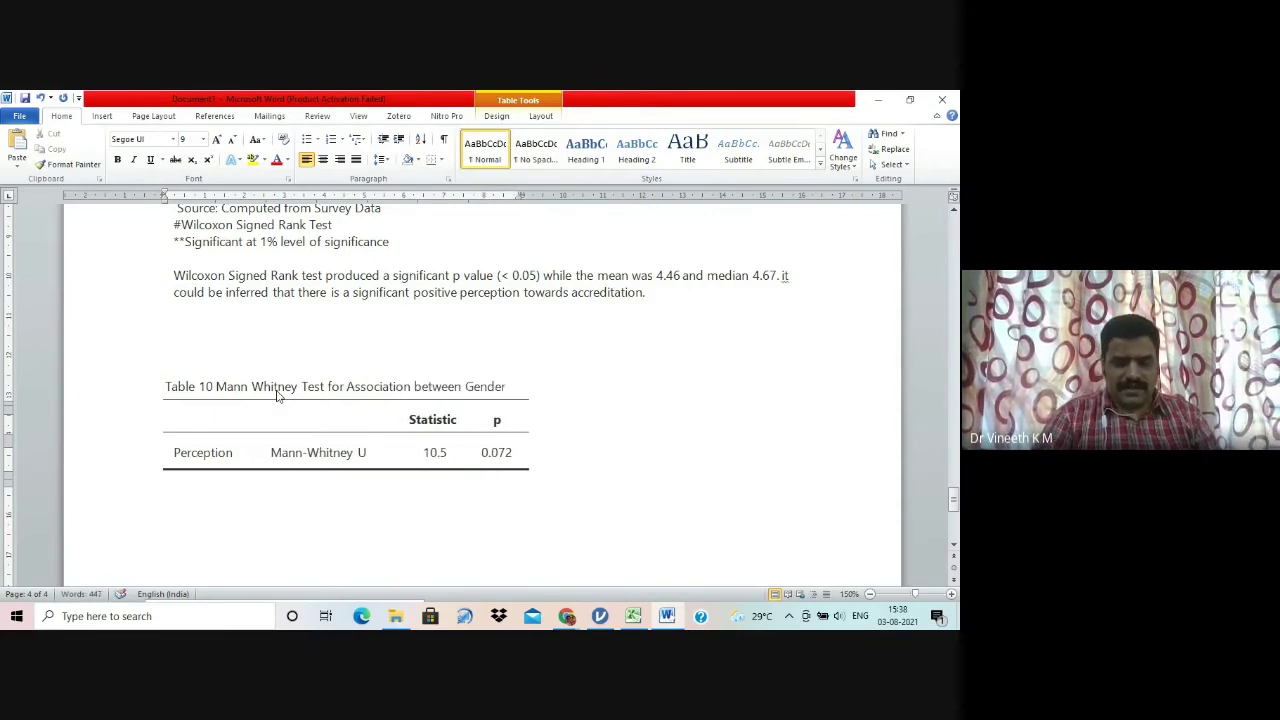
text( and Pe)
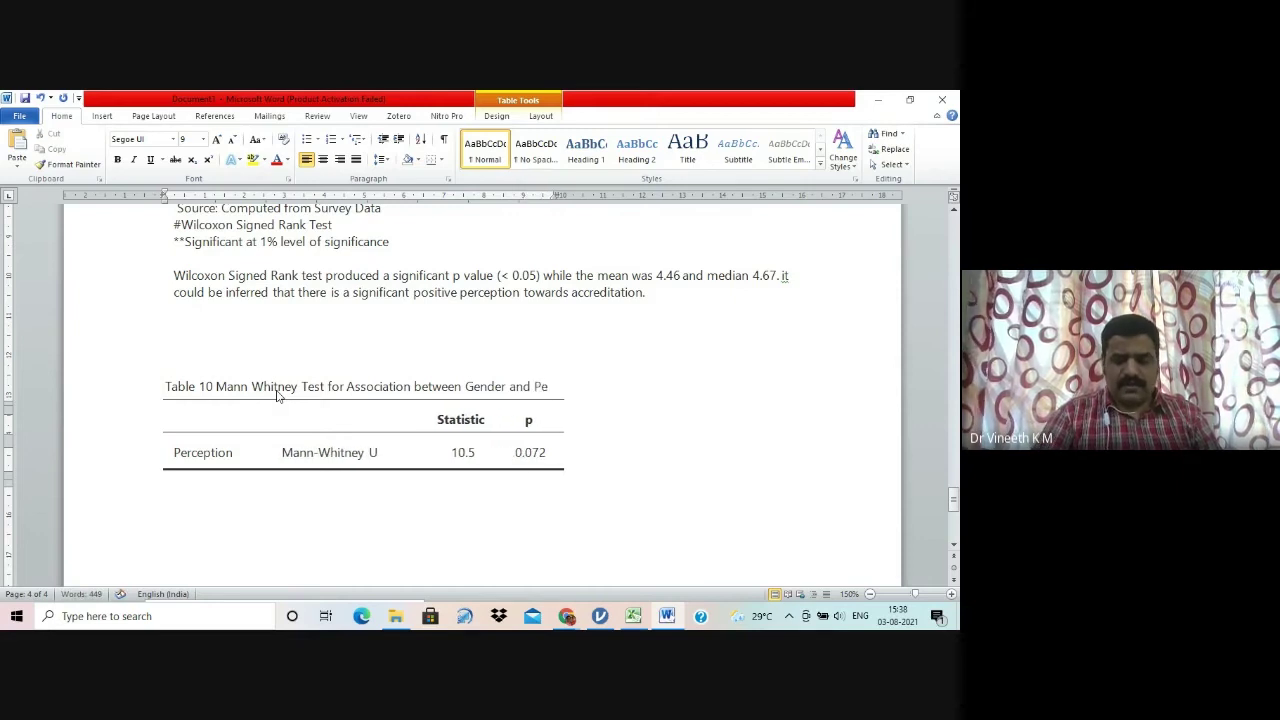
text(rception)
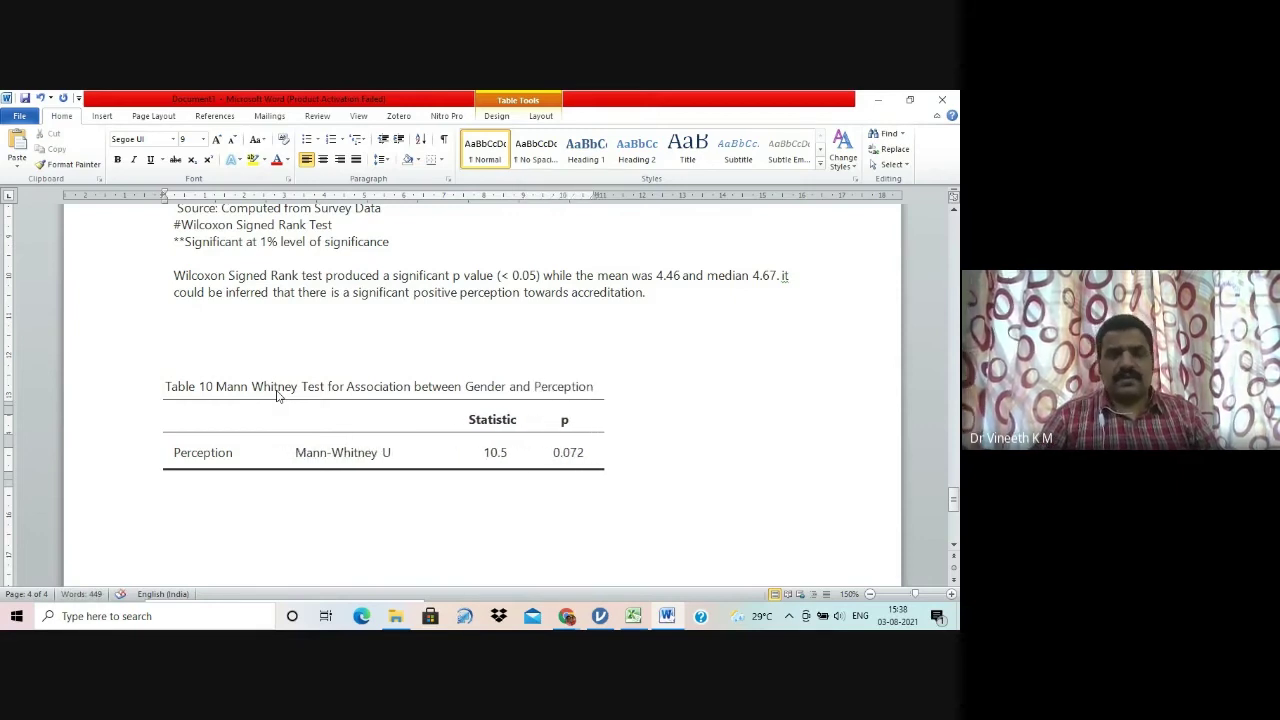
key(Up)
key(Up)
key(Up)
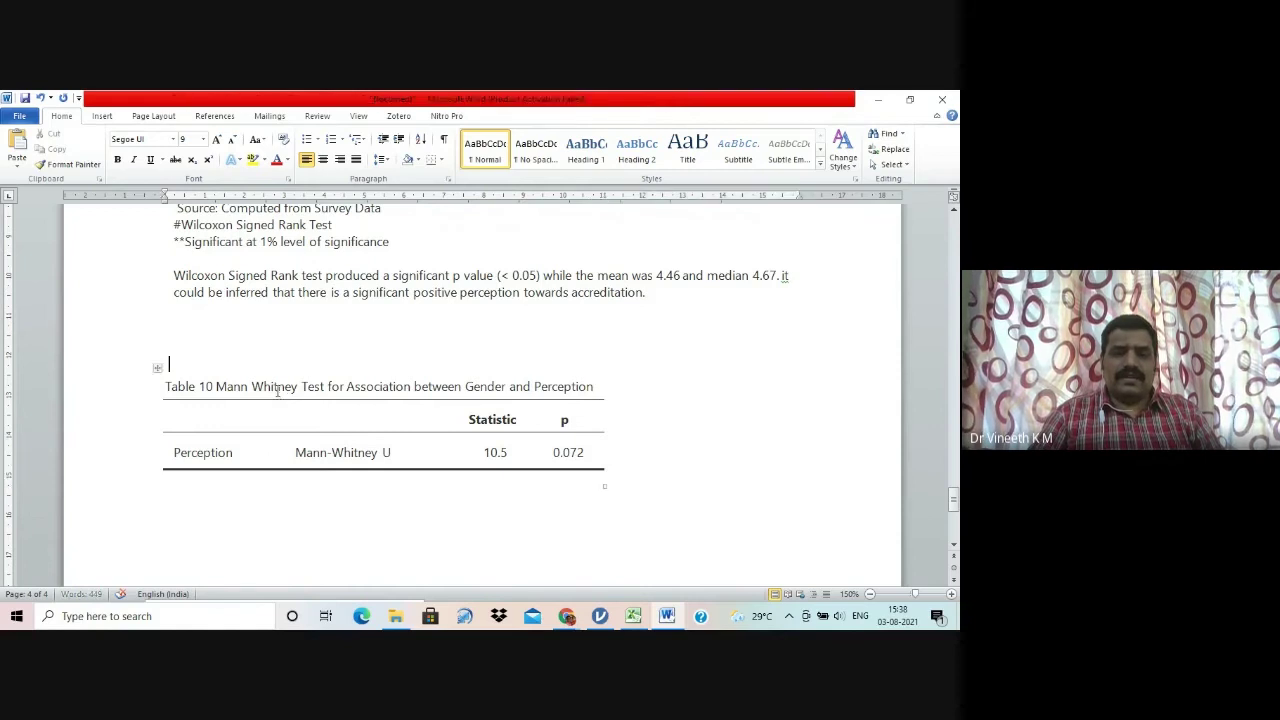
key(Down)
key(Down)
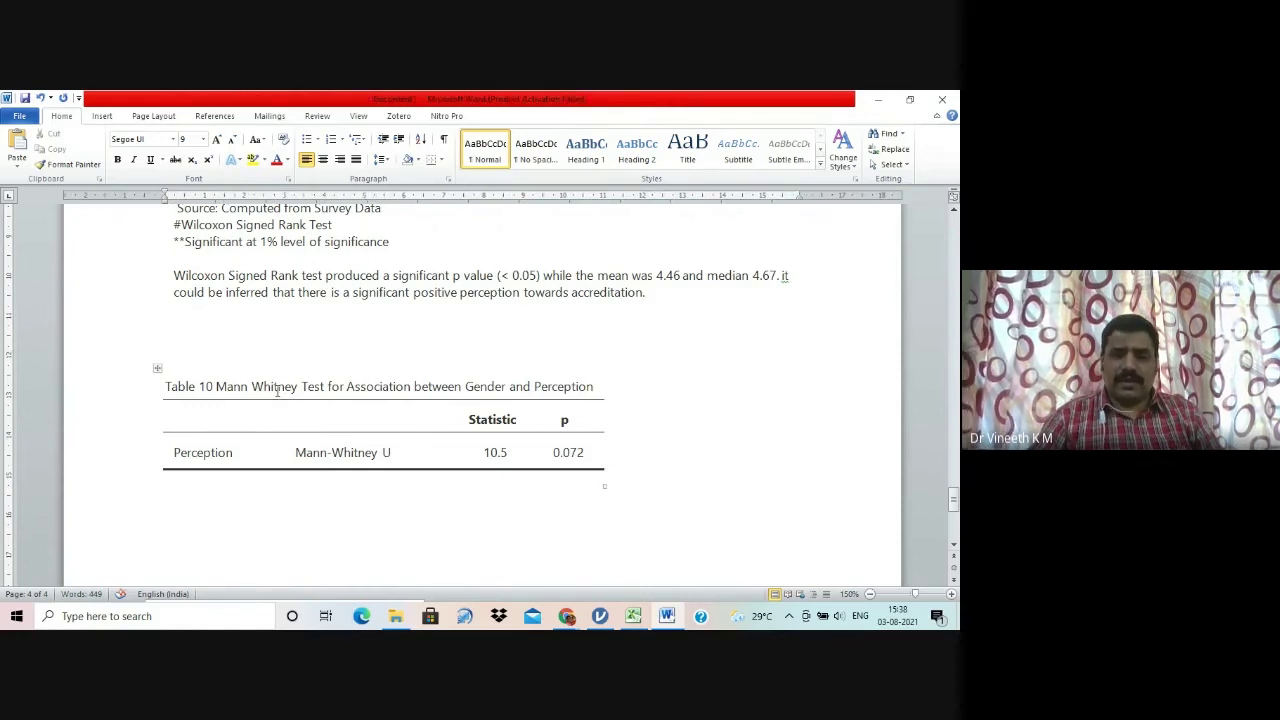
Step: Switch to jamovi and create a Descriptives analysis of Perception split by Gender
key(alt+Tab)
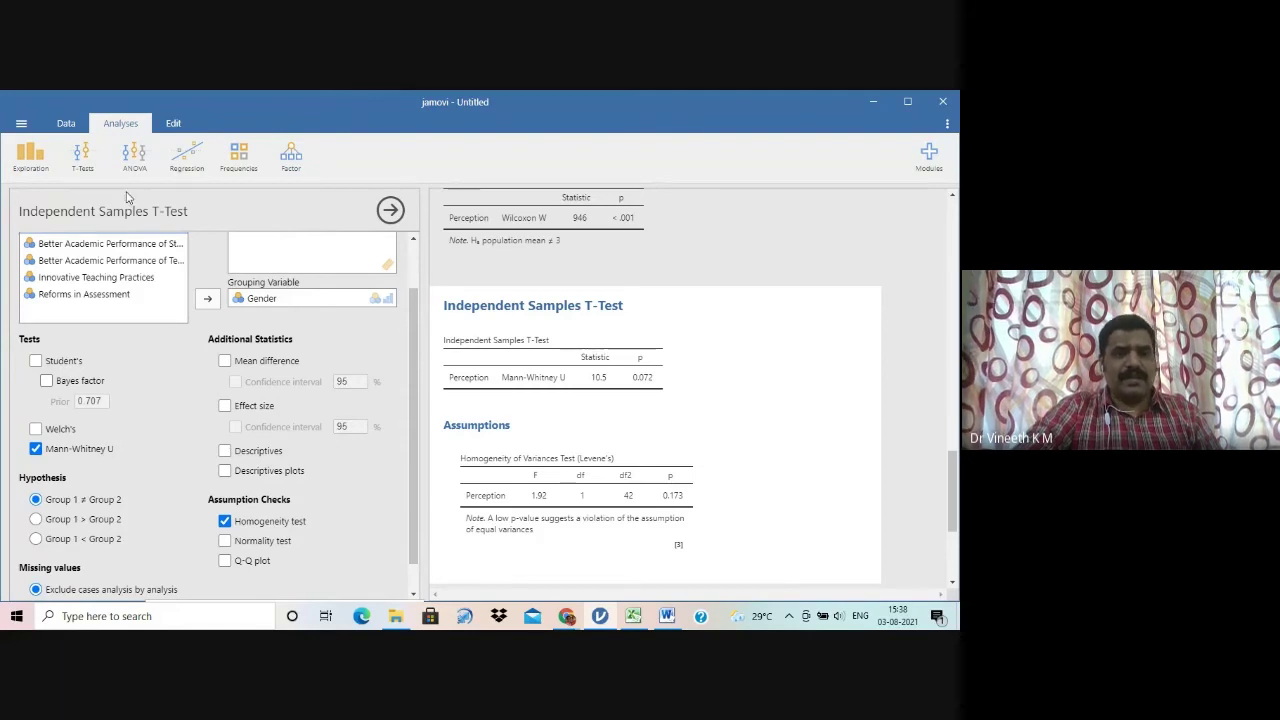
click(45, 165)
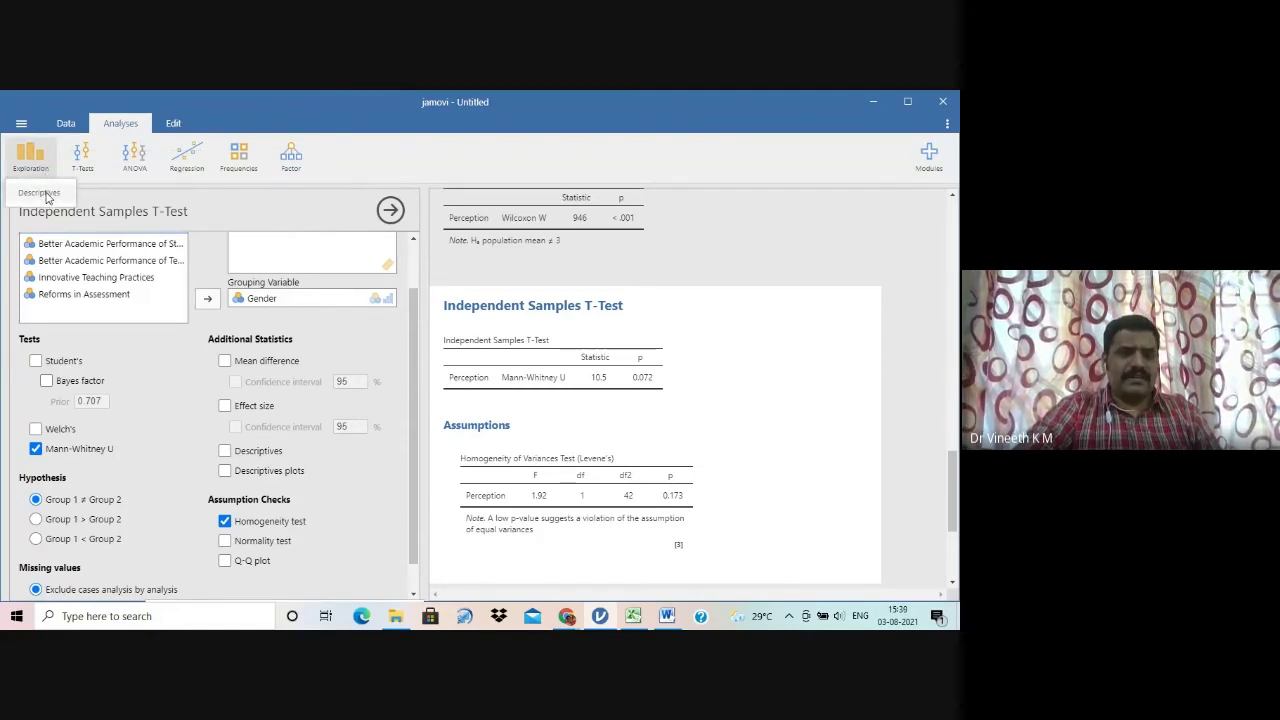
click(45, 195)
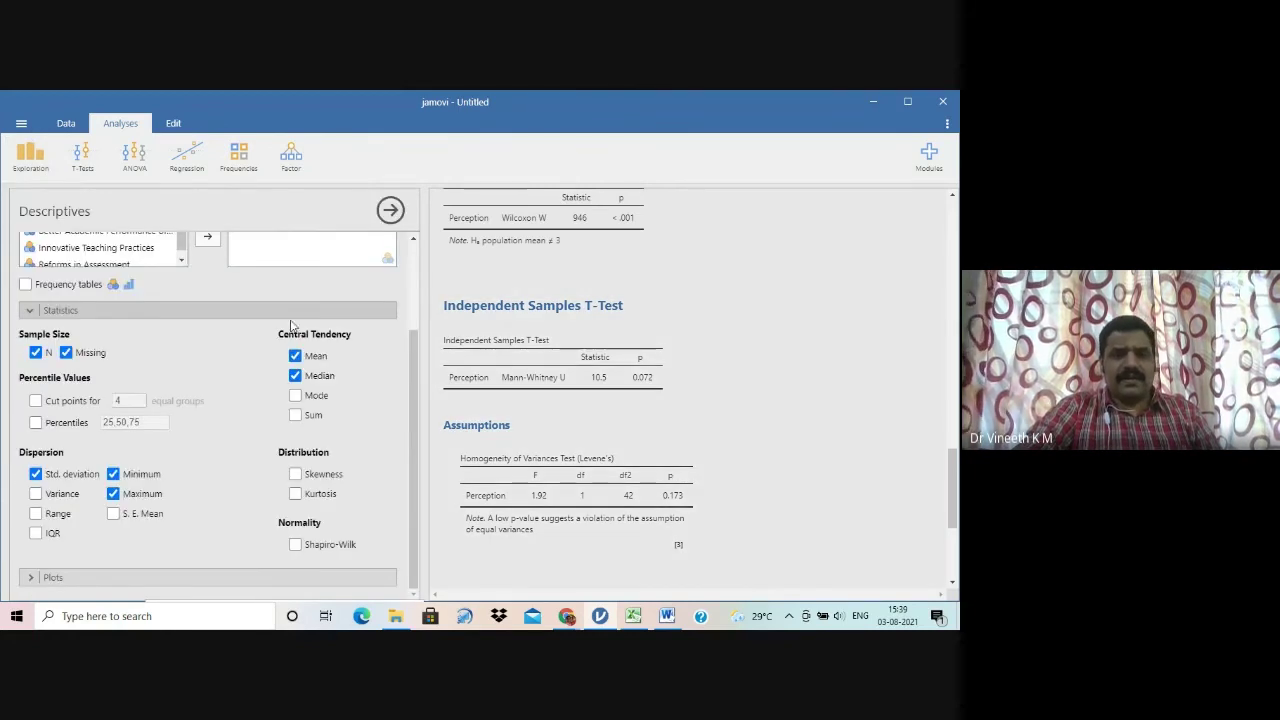
scroll(250, 350, up, 2)
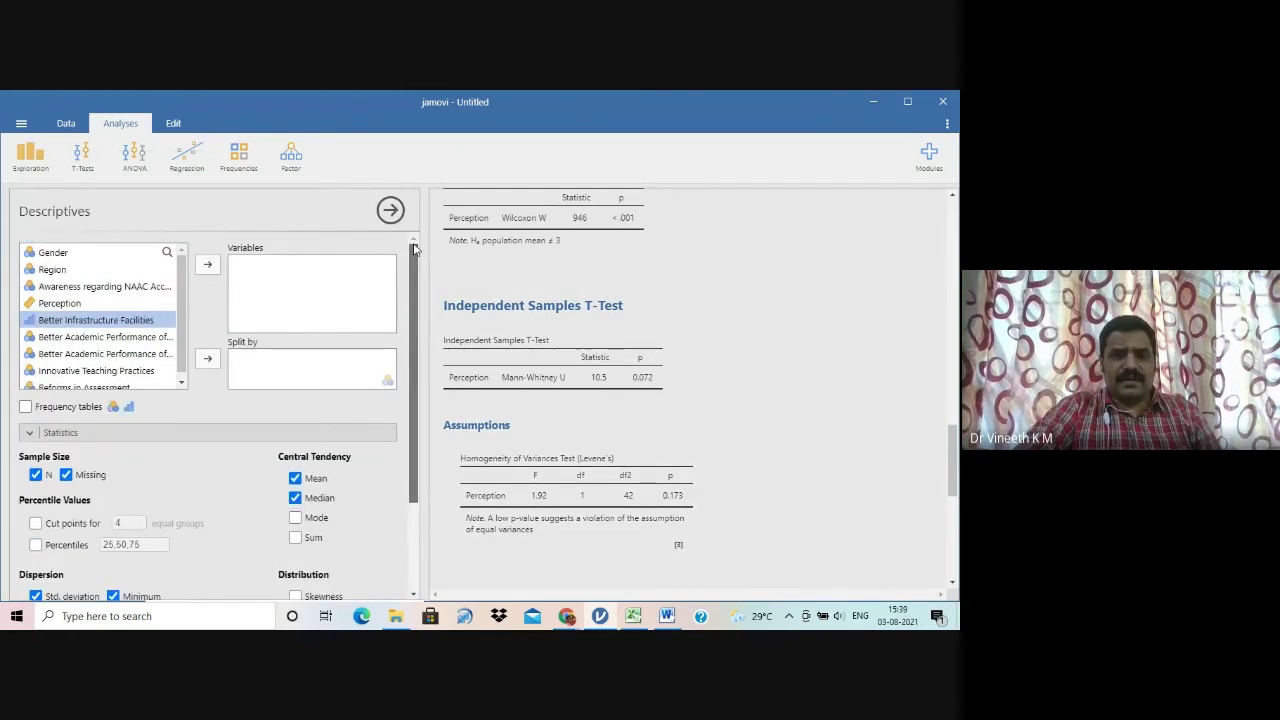
click(76, 304)
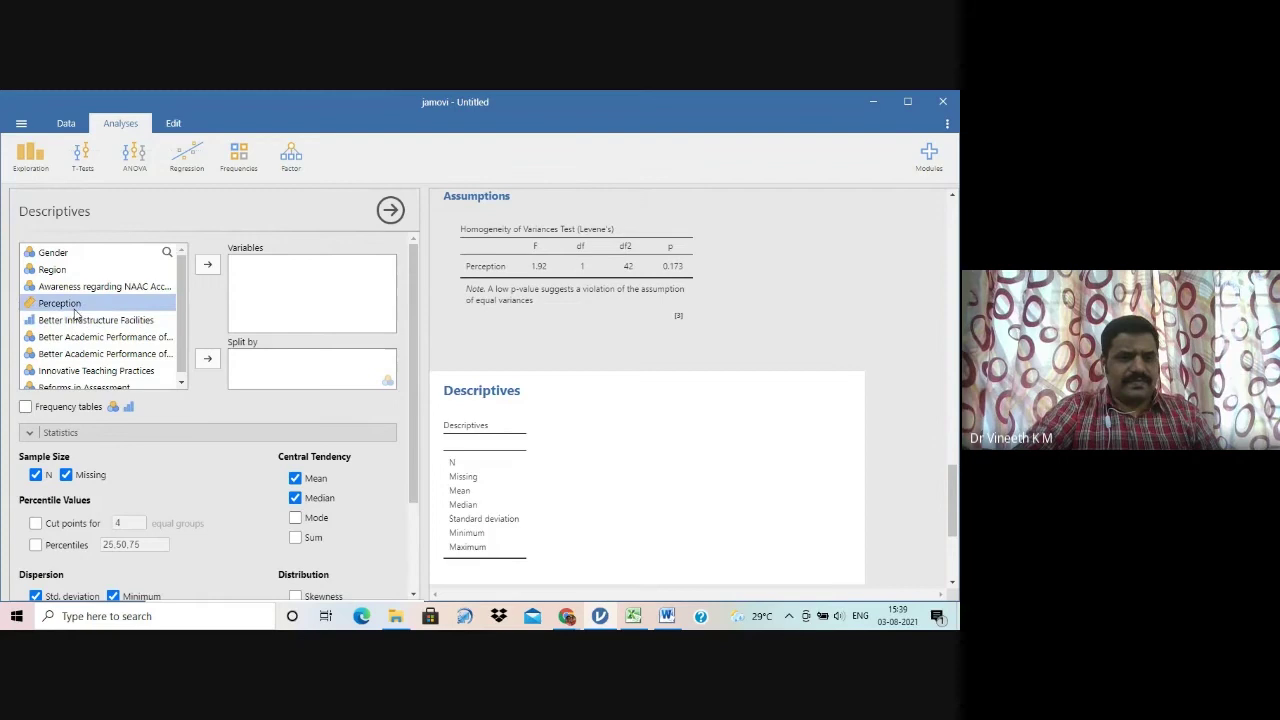
click(213, 268)
click(104, 257)
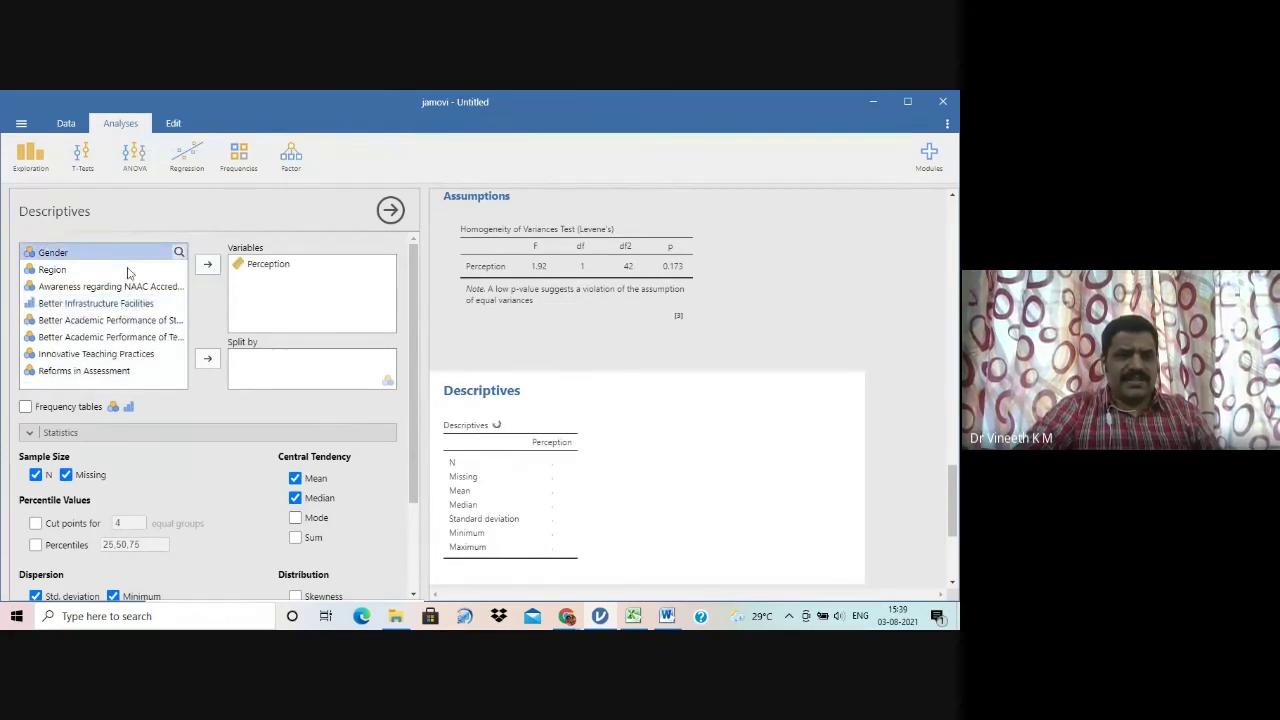
click(210, 359)
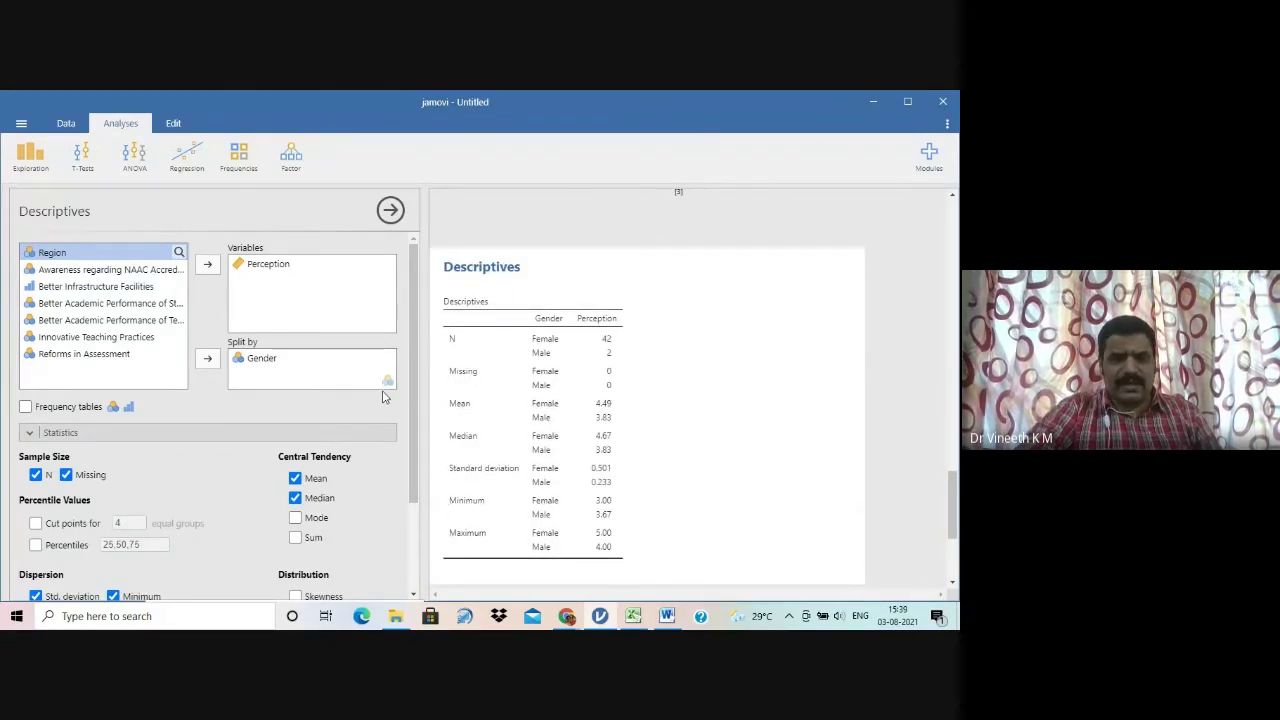
Step: Limit the descriptives to mean and median by excluding N, missing, standard deviation, minimum and maximum
scroll(417, 380, down, 3)
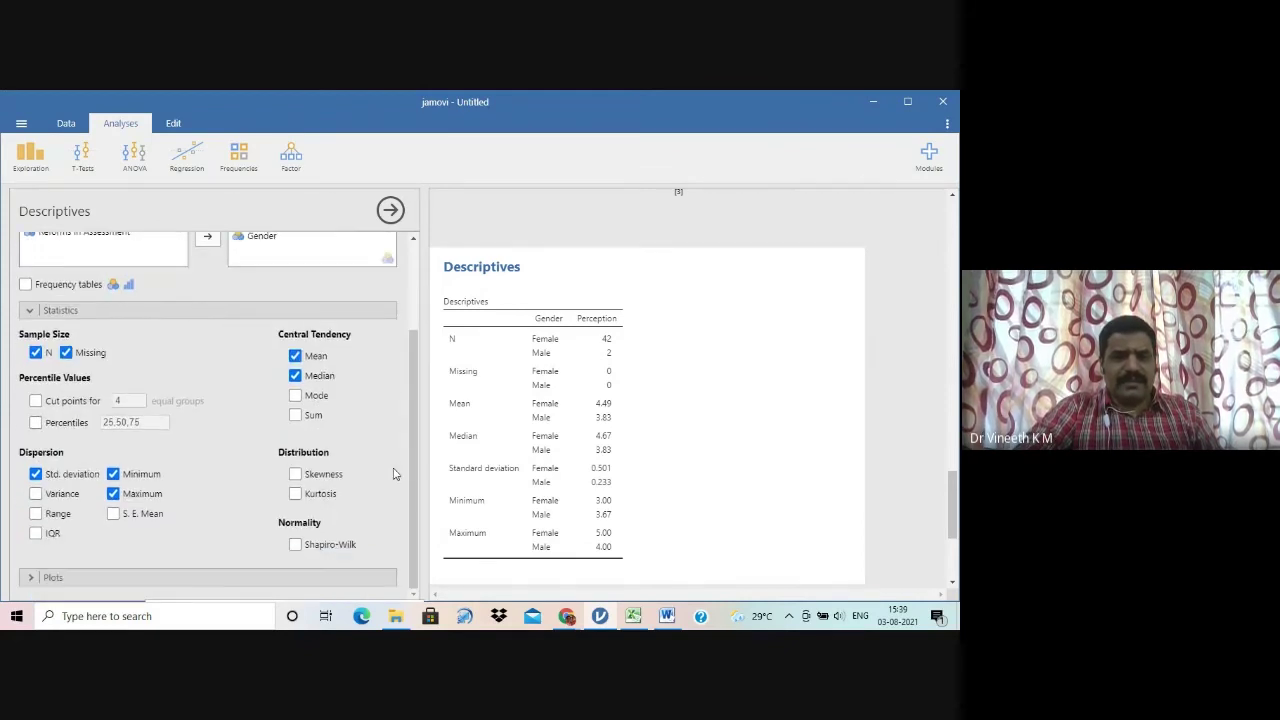
click(115, 493)
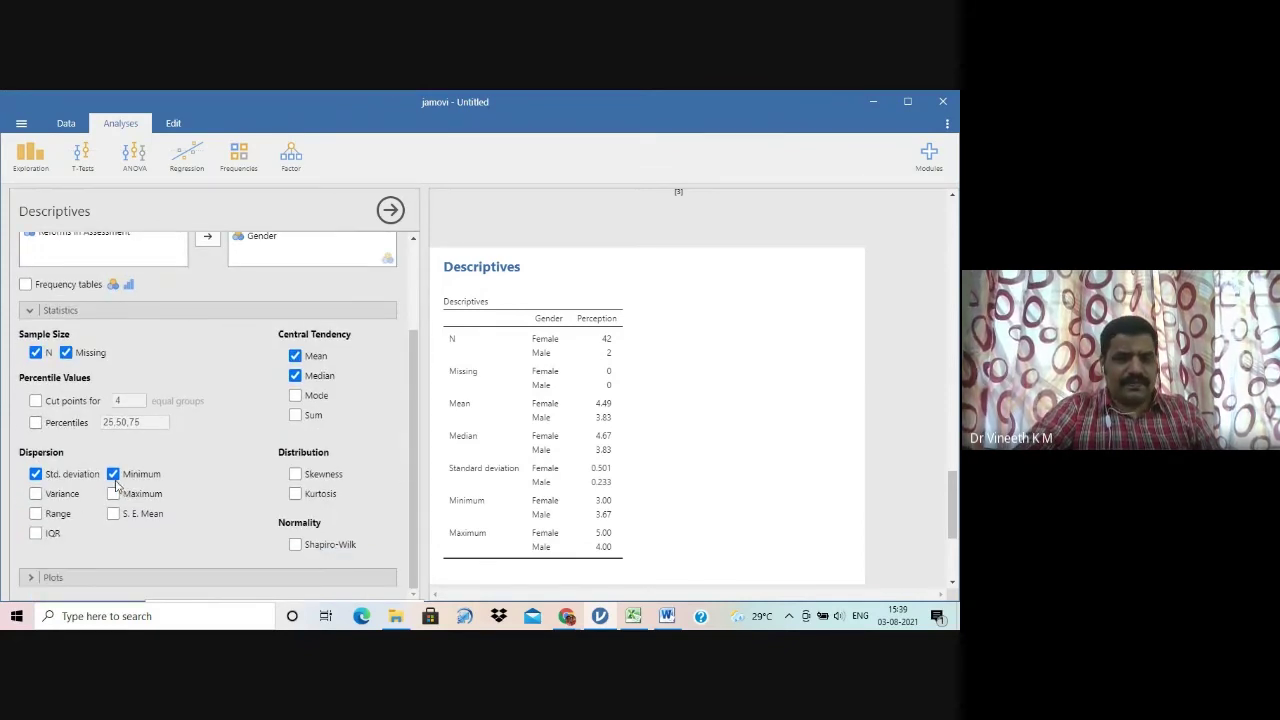
click(36, 474)
click(113, 474)
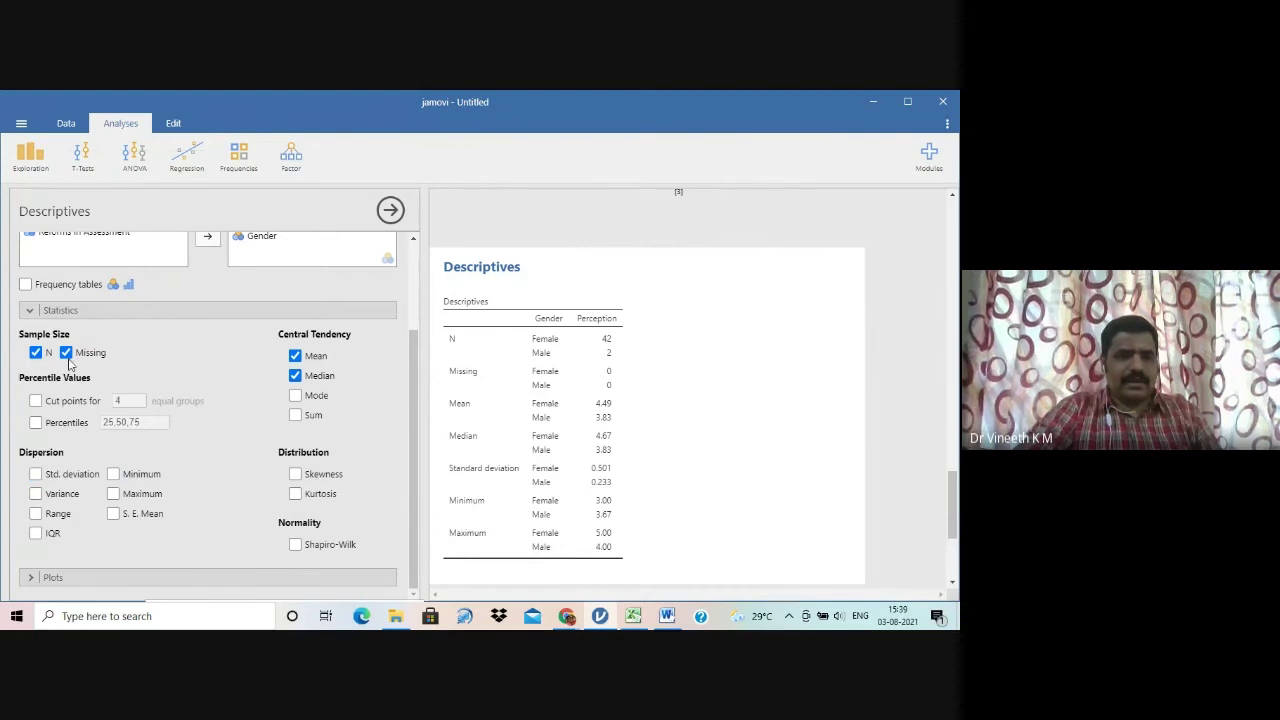
click(66, 353)
click(35, 354)
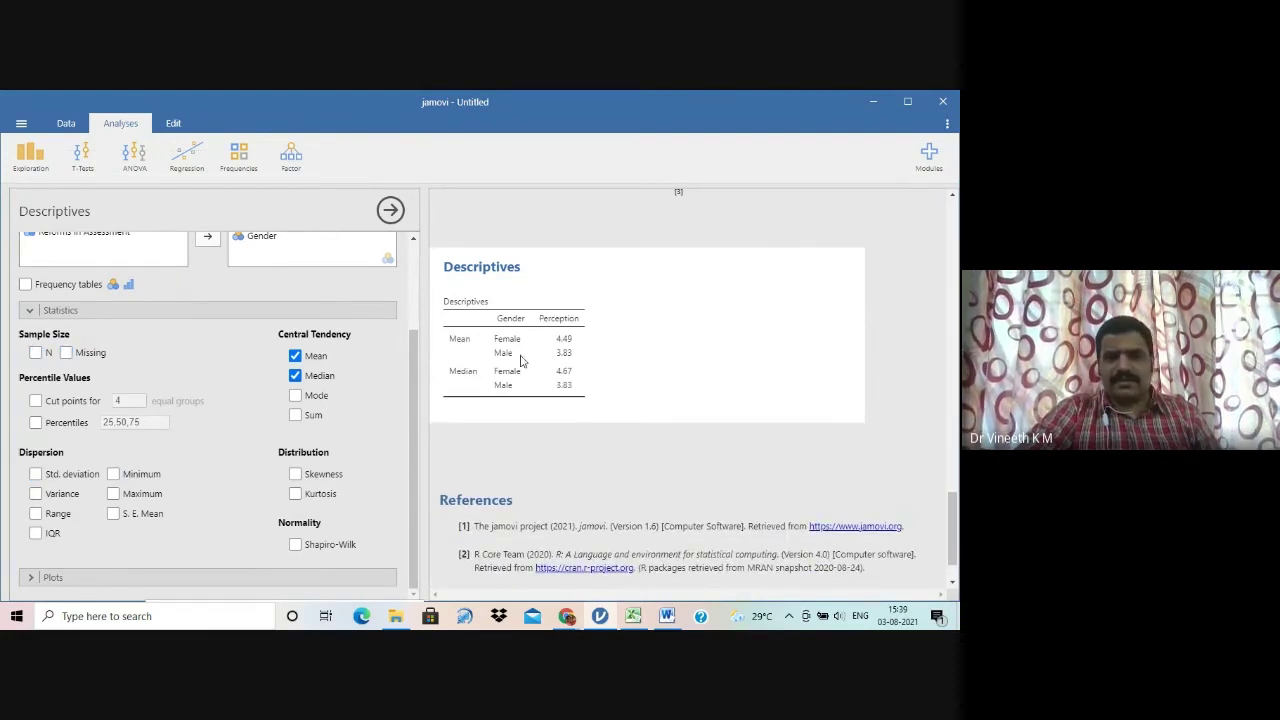
Step: Copy the mean and median table by Gender and paste it into the Word document on new lines above Table 10
right_click(515, 345)
click(545, 338)
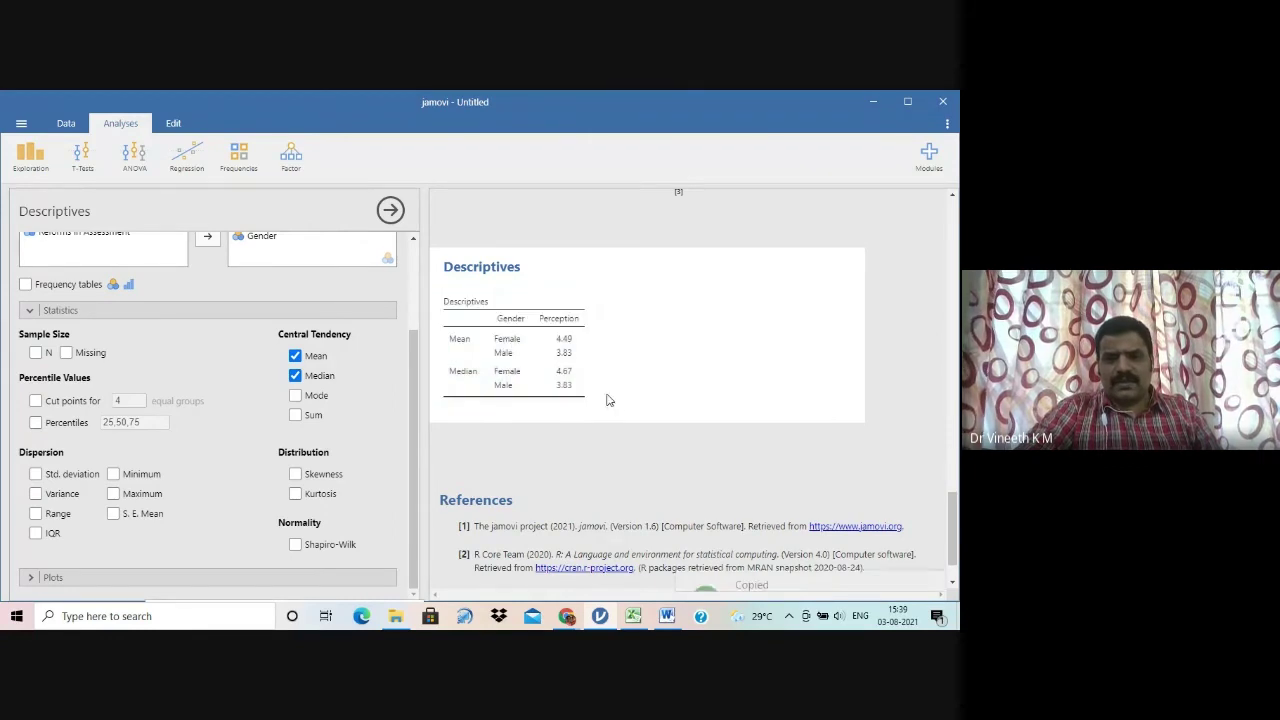
key(alt+Tab)
click(392, 340)
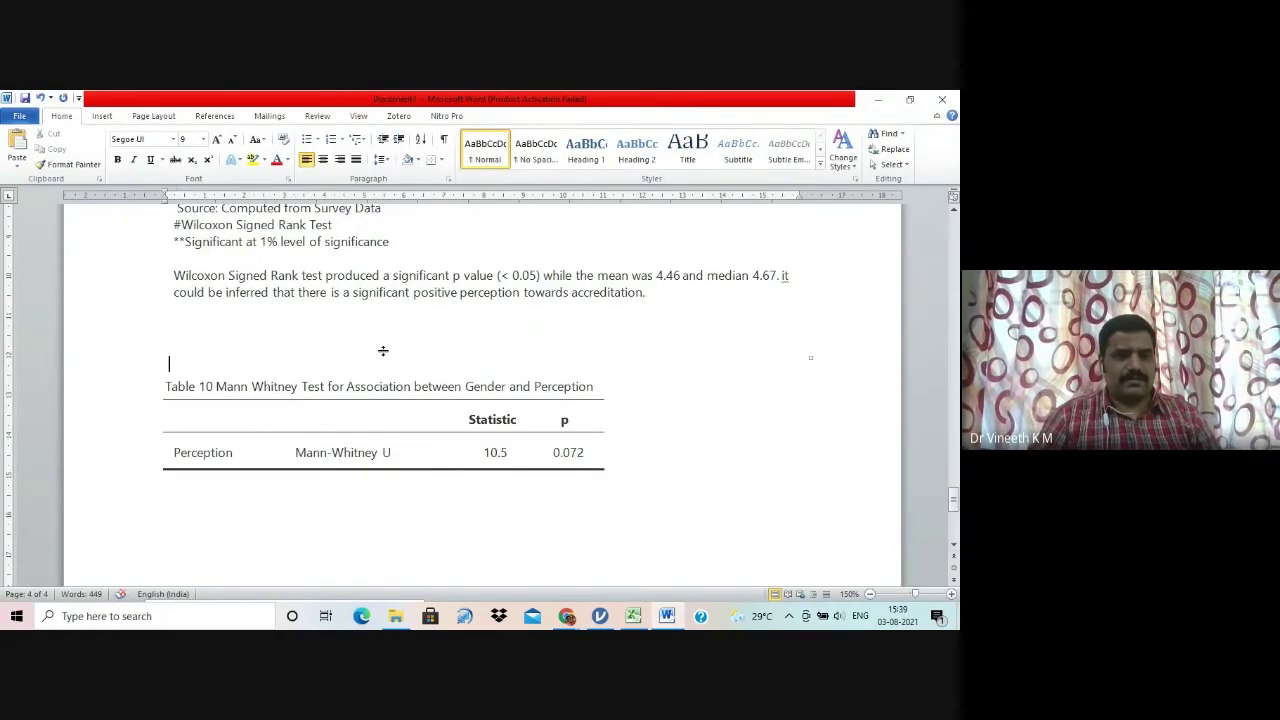
key(Return)
key(Return)
key(ctrl+v)
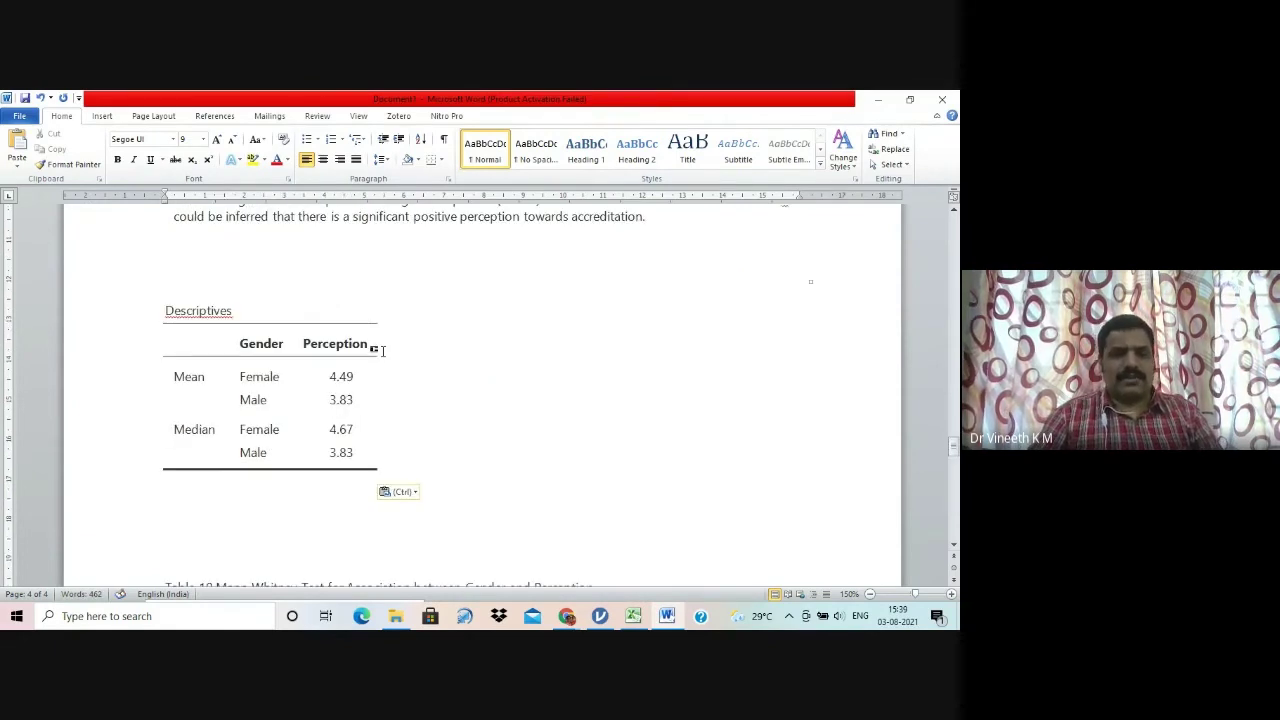
Step: Change the title of the pasted mean and median table to "Descriptive Statistics"
key(Up)
key(Up)
key(Up)
key(Up)
key(Up)
key(Return)
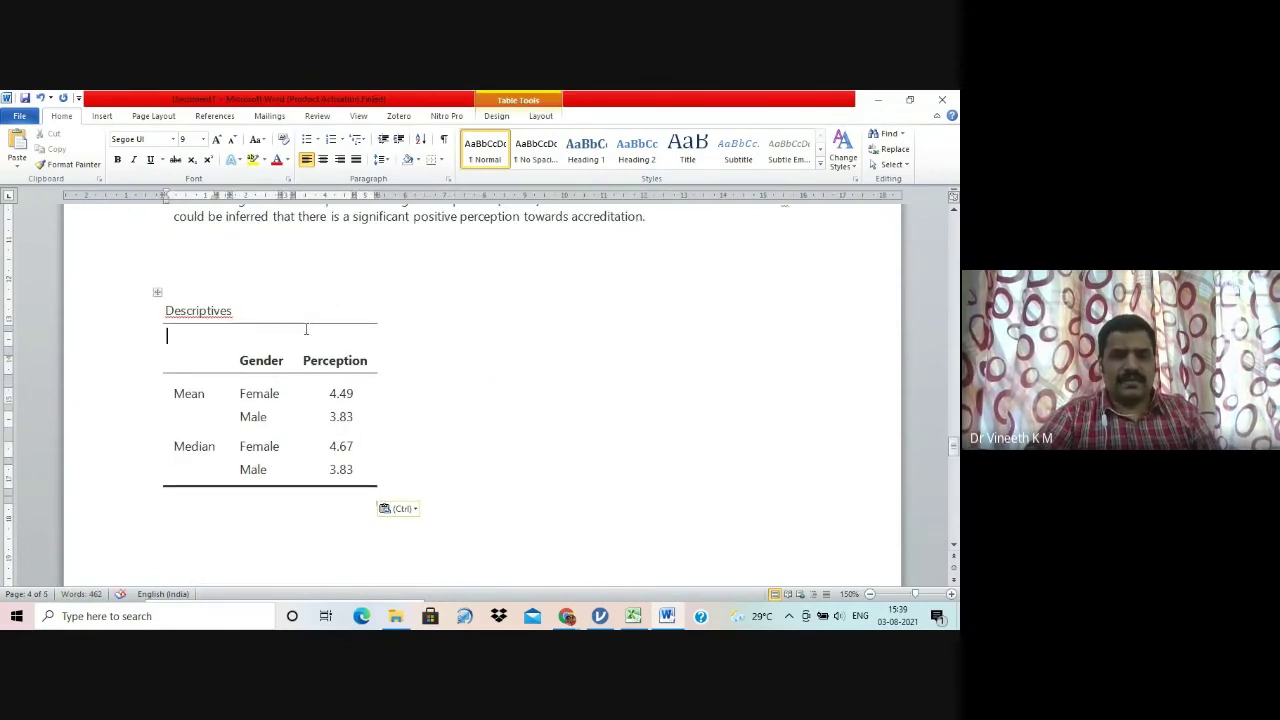
key(ctrl+z)
key(BackSpace)
text(Statti)
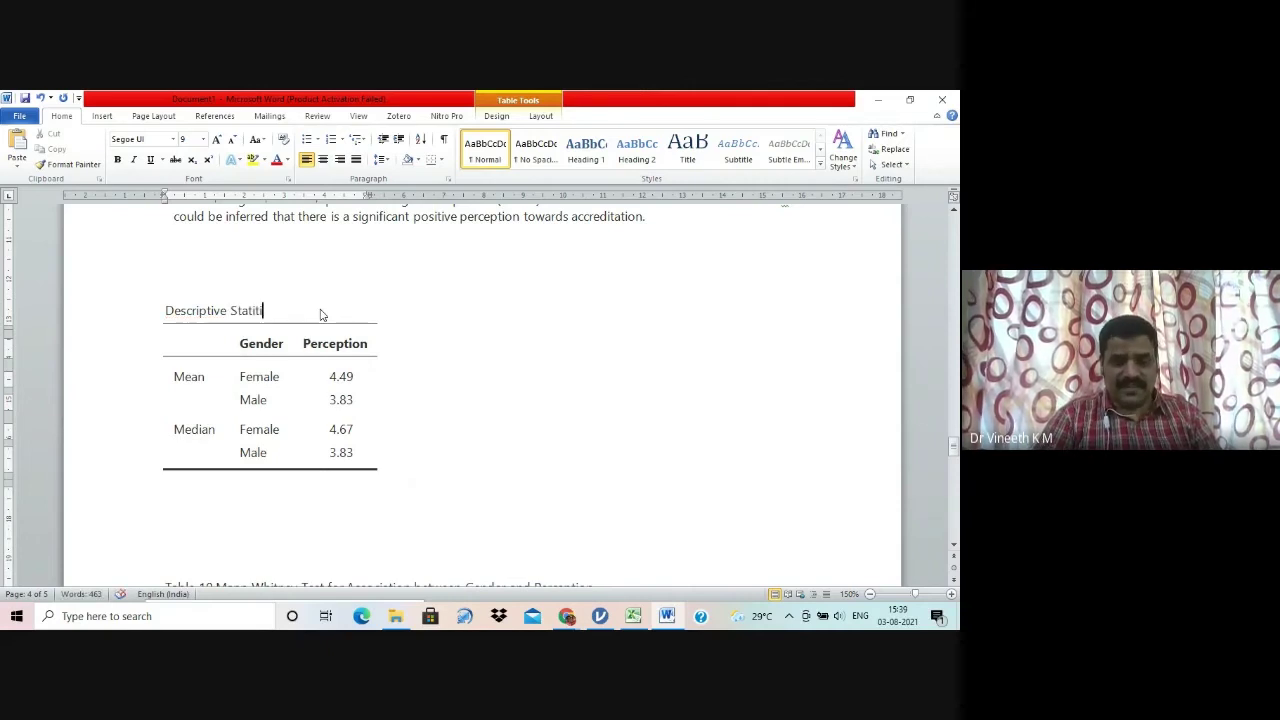
text(cas)
key(Left)
key(BackSpace)
key(Home)
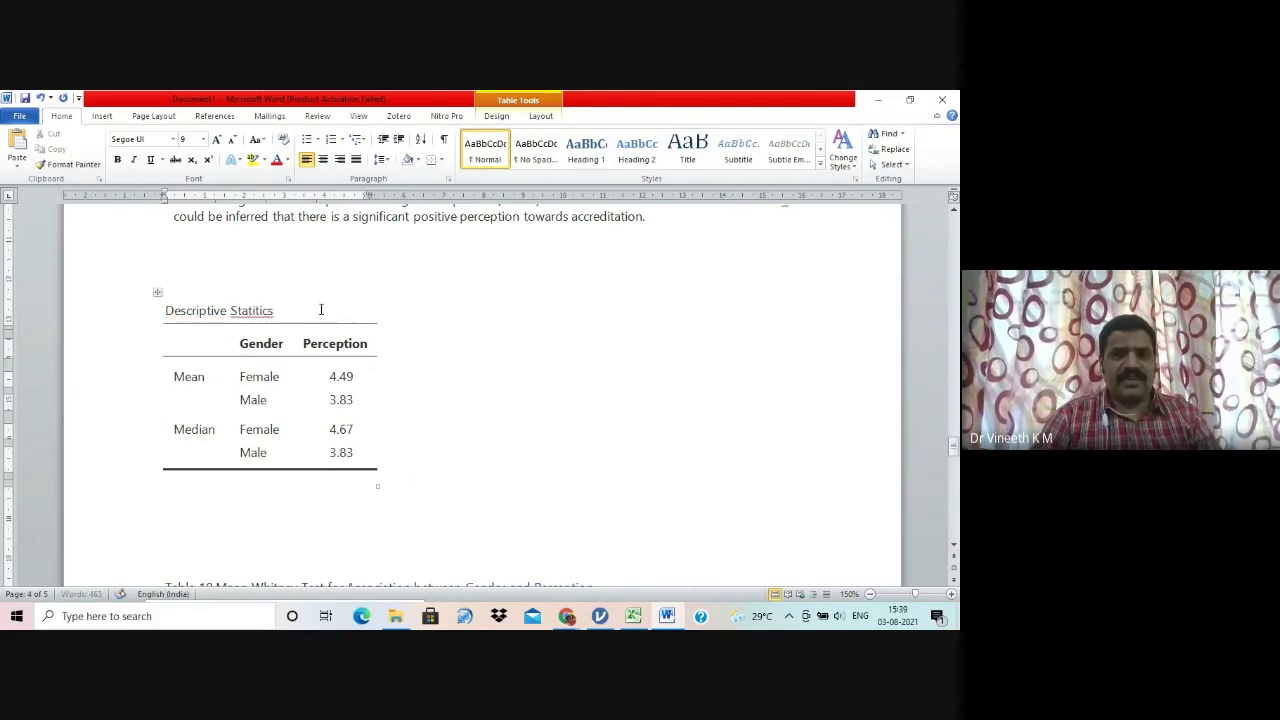
key(Right)
key(Right)
key(Right)
key(Right)
key(Right)
key(Right)
key(Right)
key(Right)
key(Right)
key(Right)
key(Right)
key(Right)
key(Right)
key(Right)
key(Right)
key(Right)
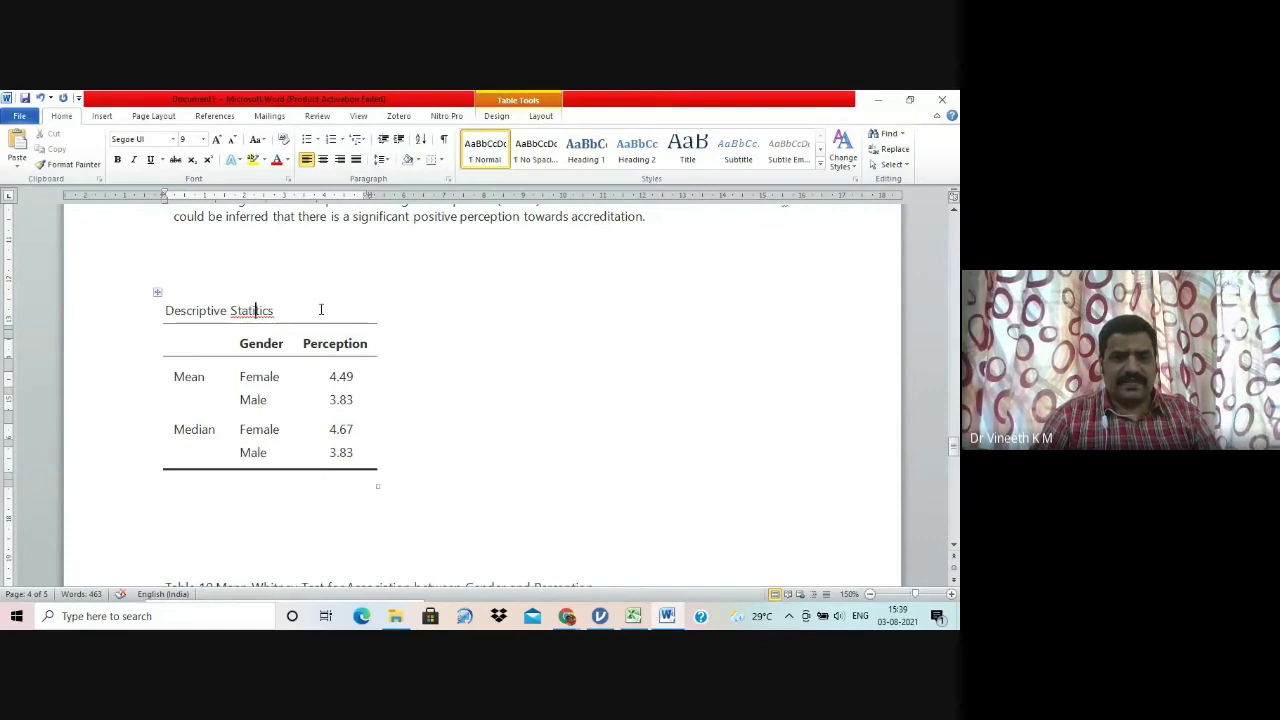
text(sti)
Step: Number the descriptive statistics title as Table 10 and make the whole title bold
key(Home)
text(Table 10)
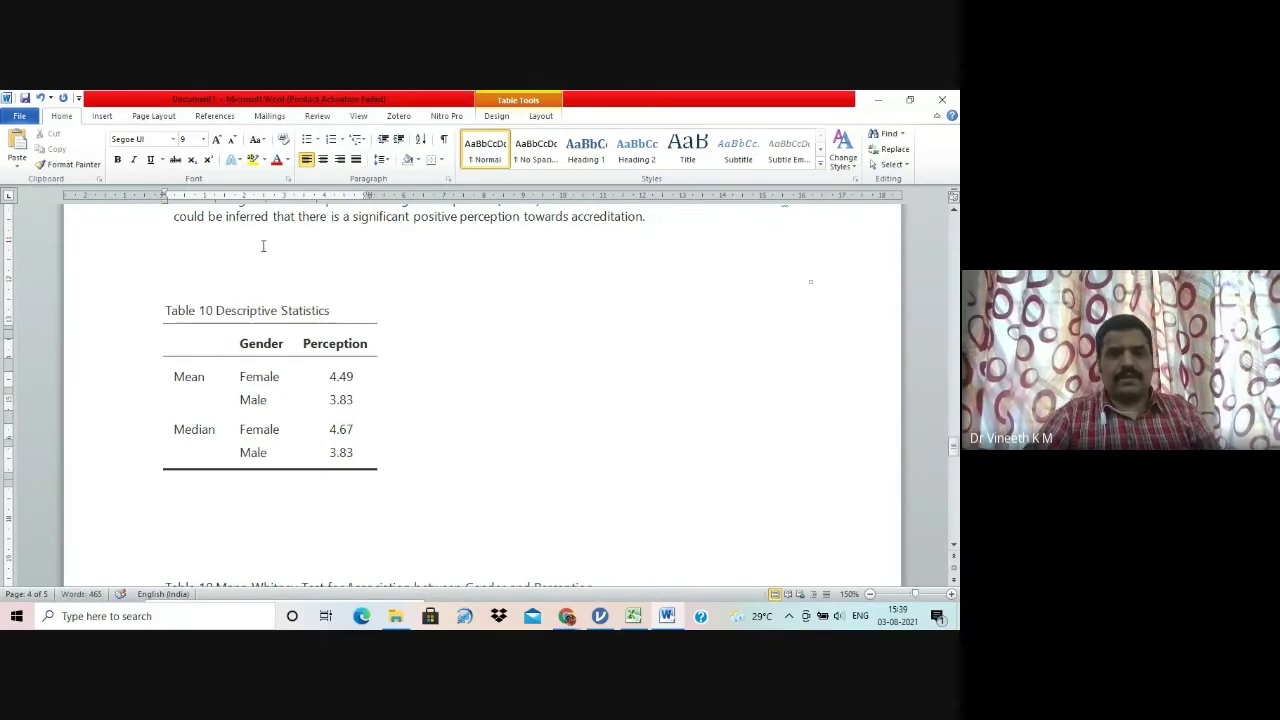
click(125, 317)
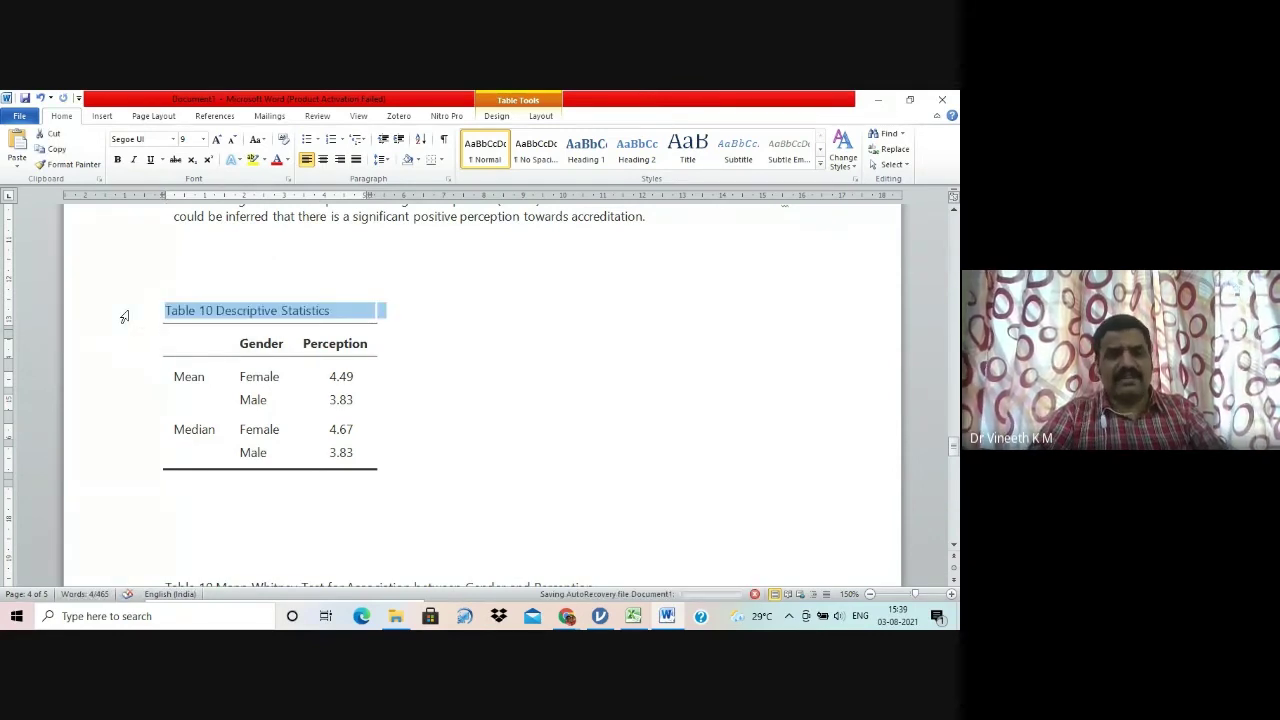
key(ctrl+b)
click(340, 378)
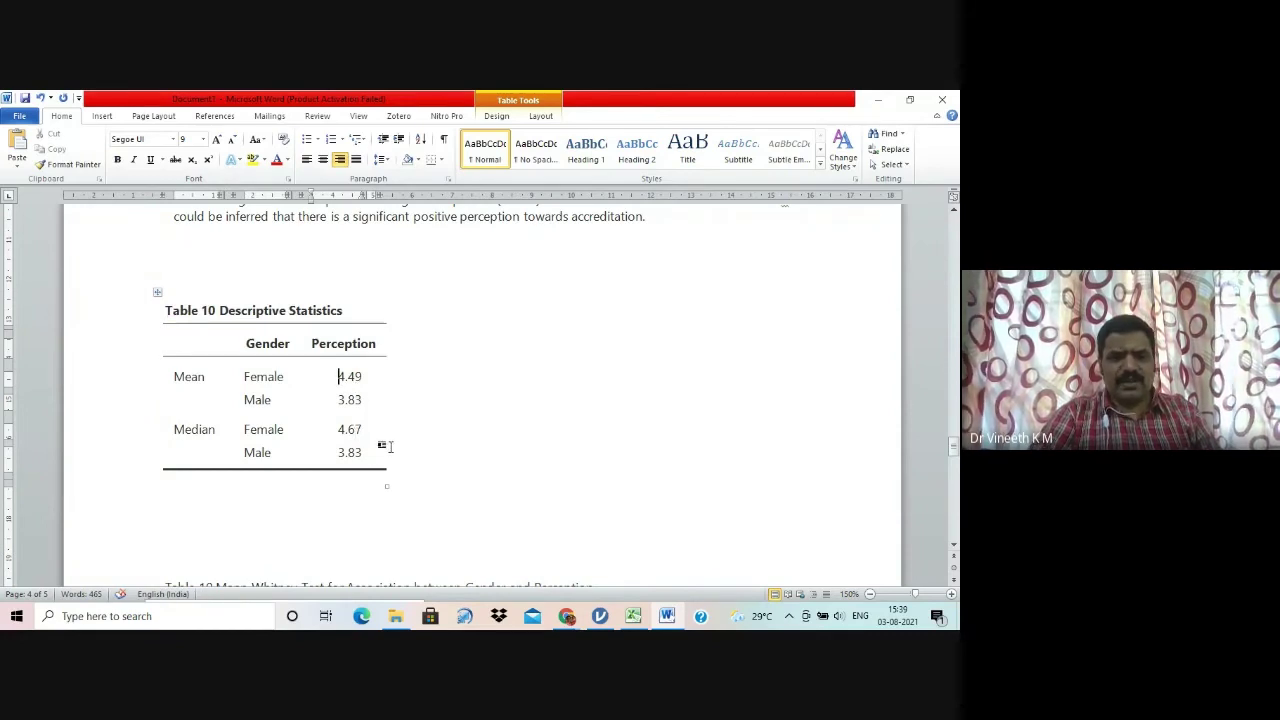
click(366, 377)
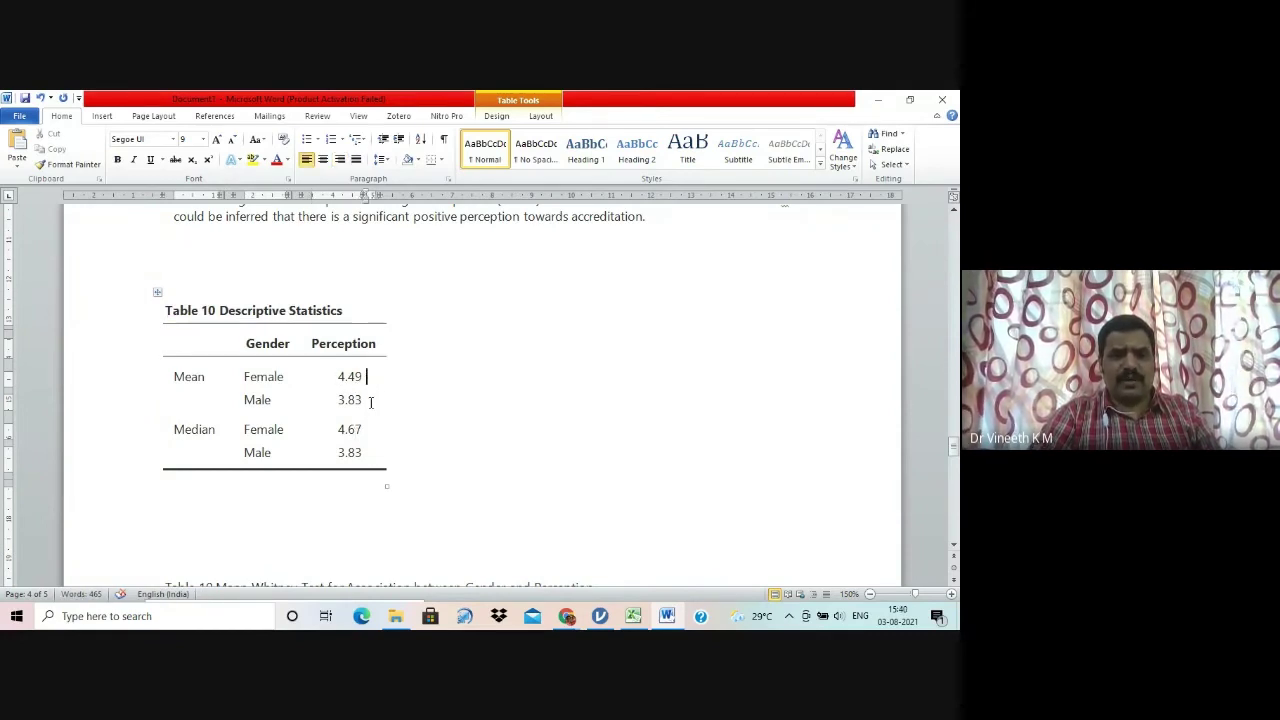
click(366, 400)
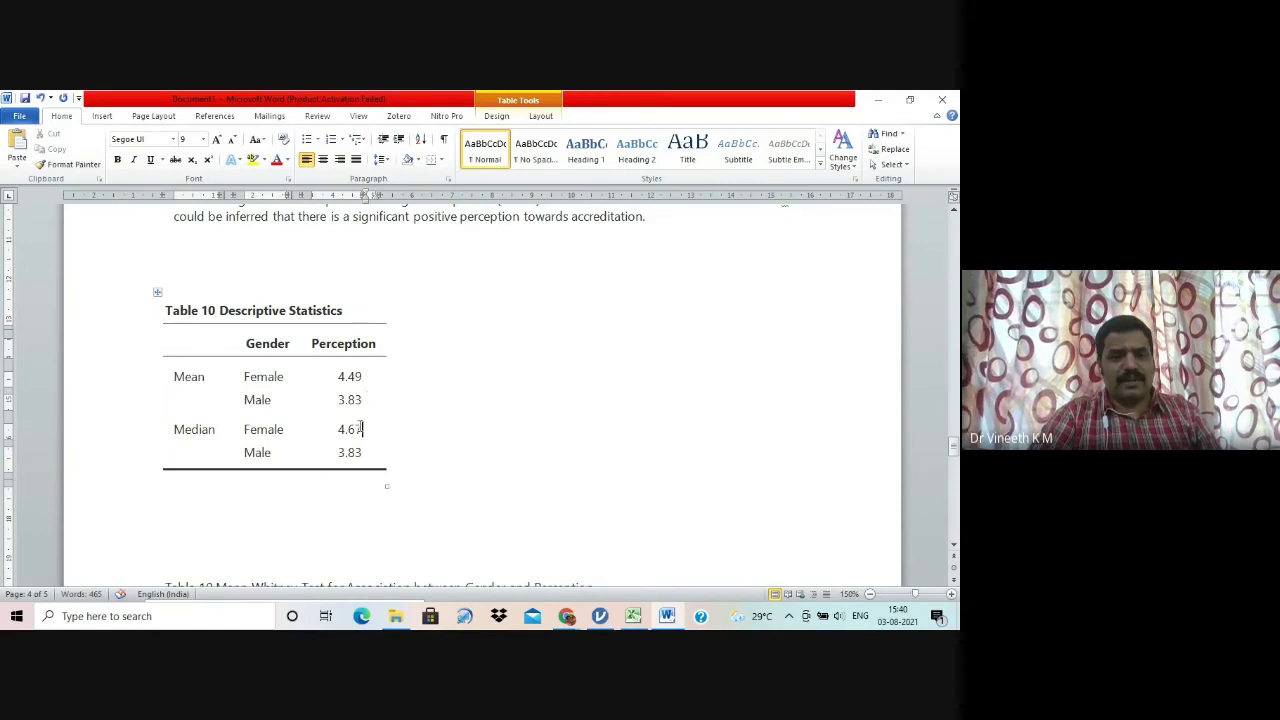
click(359, 430)
Step: Make the Mann Whitney test caption bold and renumber it as Table 11
drag(953, 447, 953, 459)
click(363, 331)
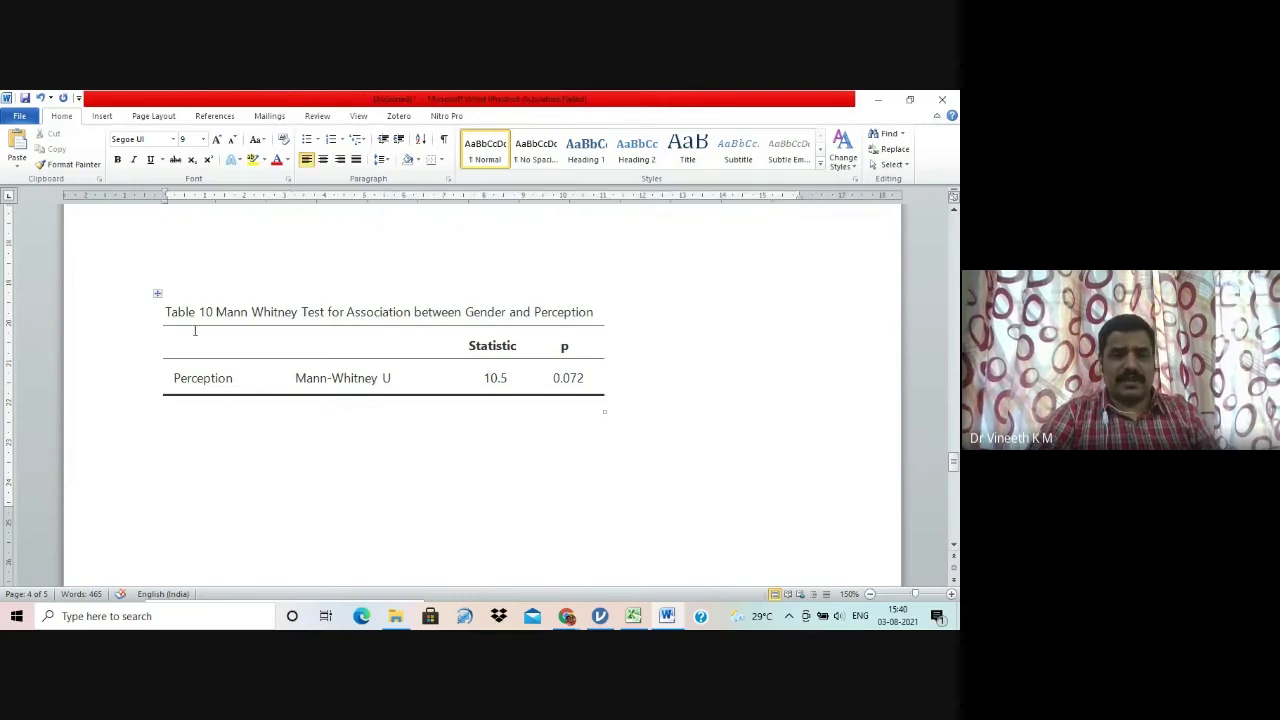
click(86, 326)
key(ctrl+b)
key(Left)
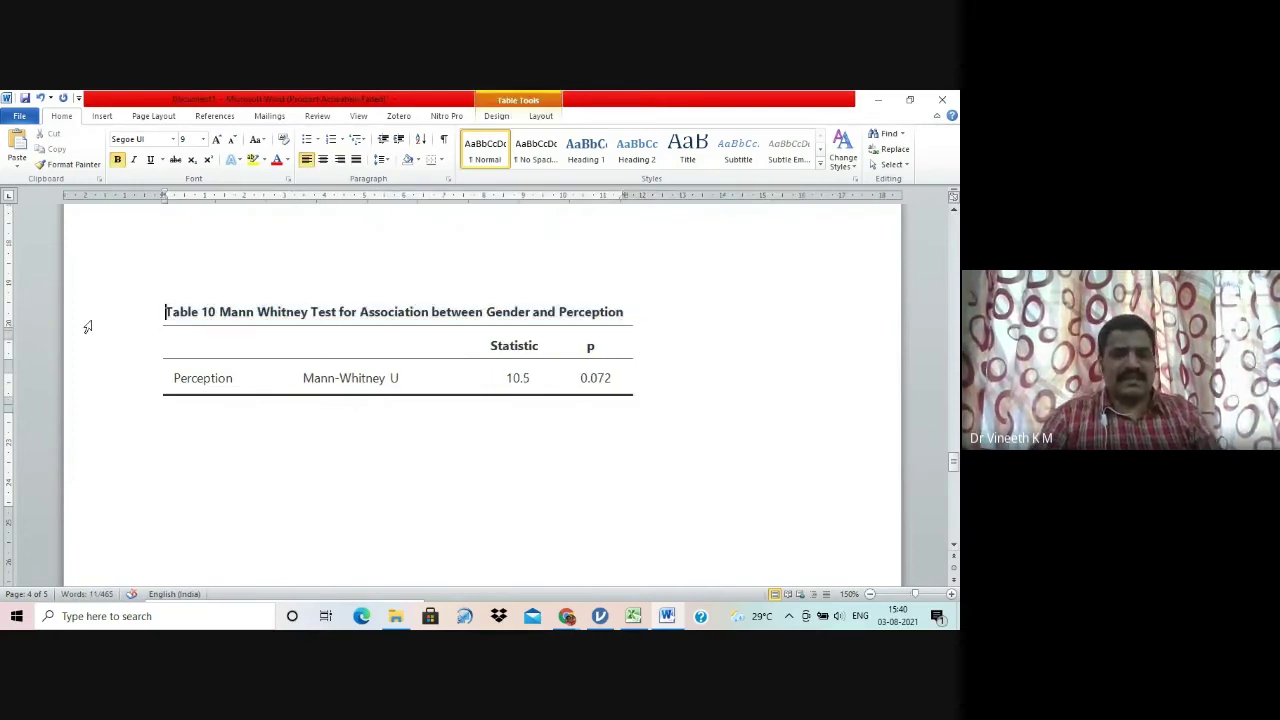
key(Right)
key(Right)
key(Right)
key(BackSpace)
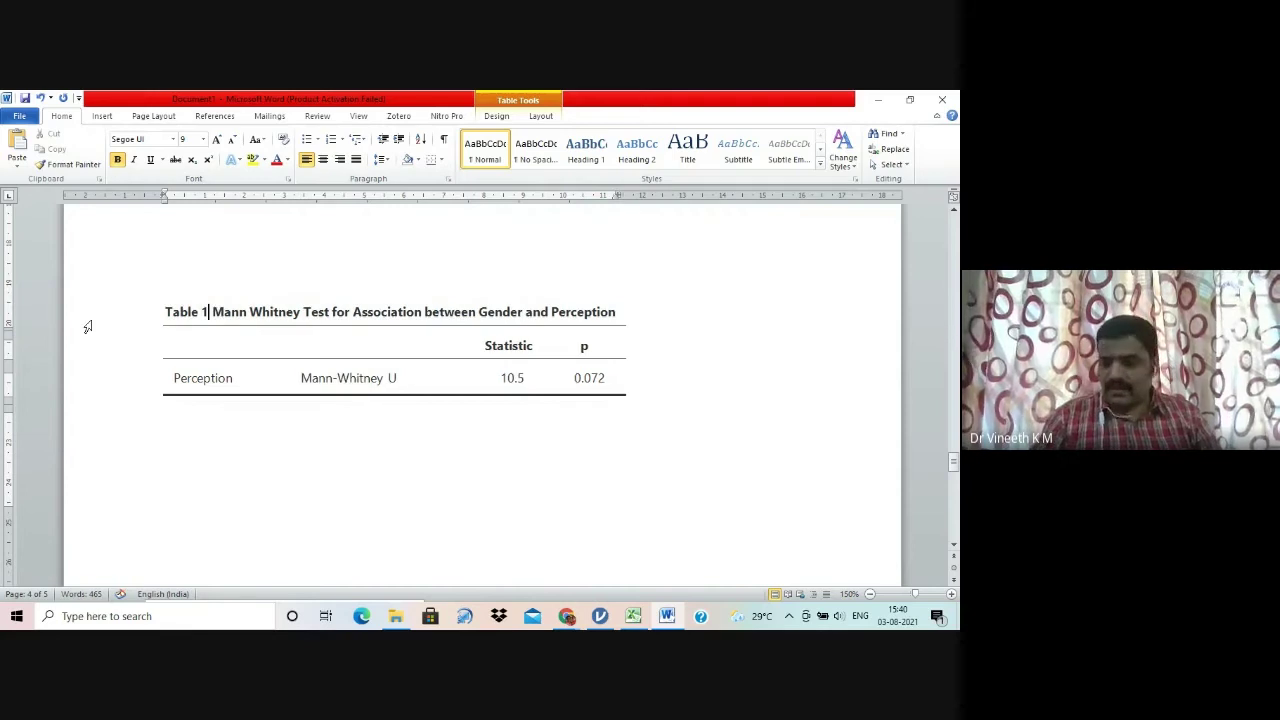
text(1)
key(Down)
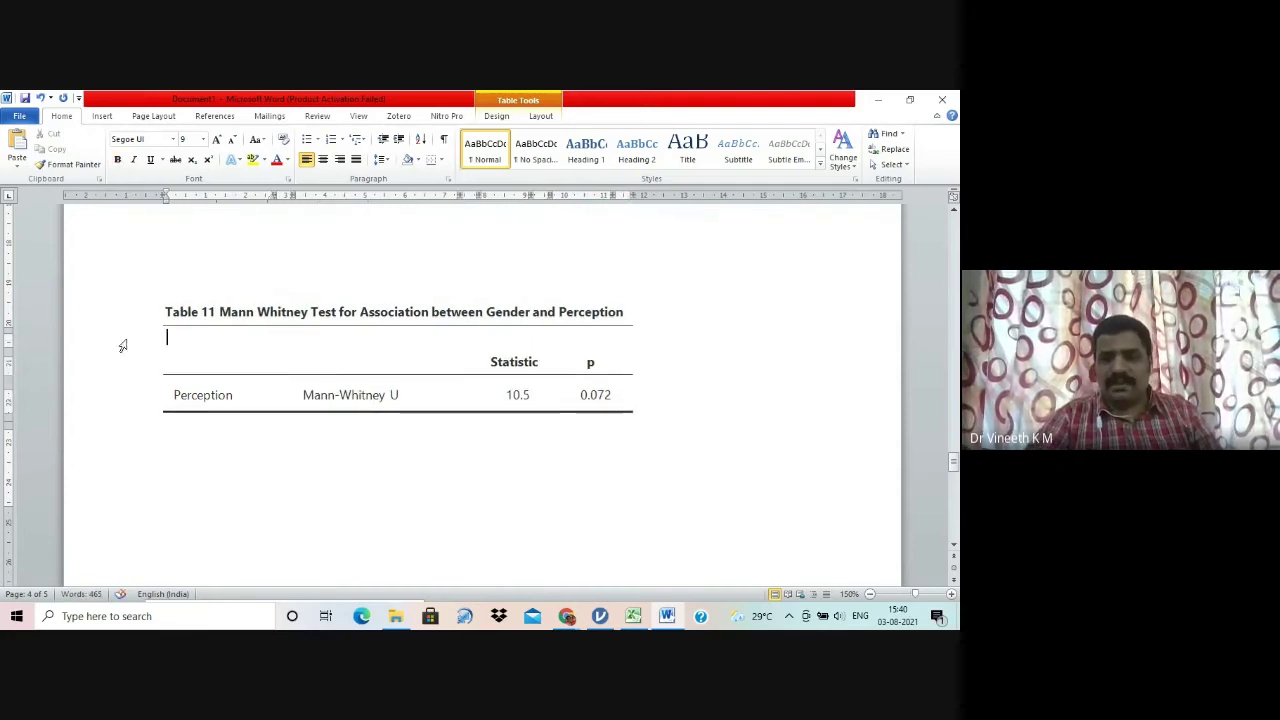
Step: Add the source note "Source; Computed from Survey Data" below the Mann Whitney table
click(563, 474)
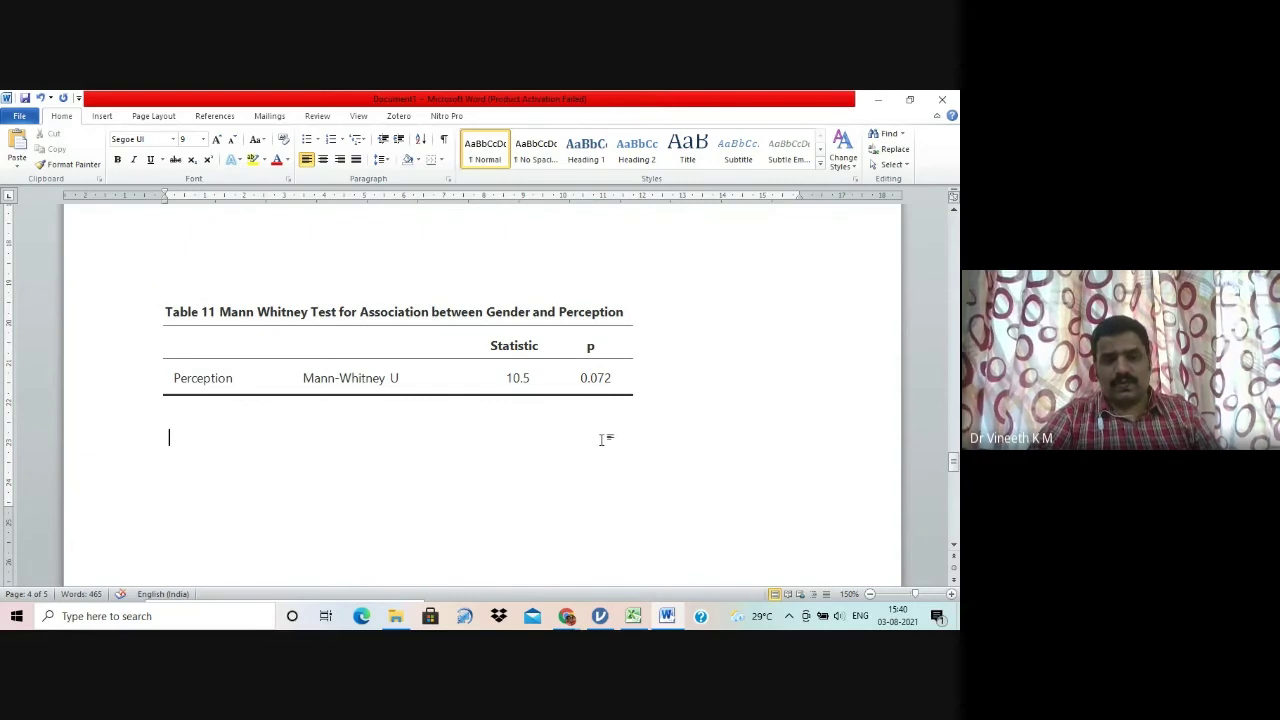
text(Soruce)
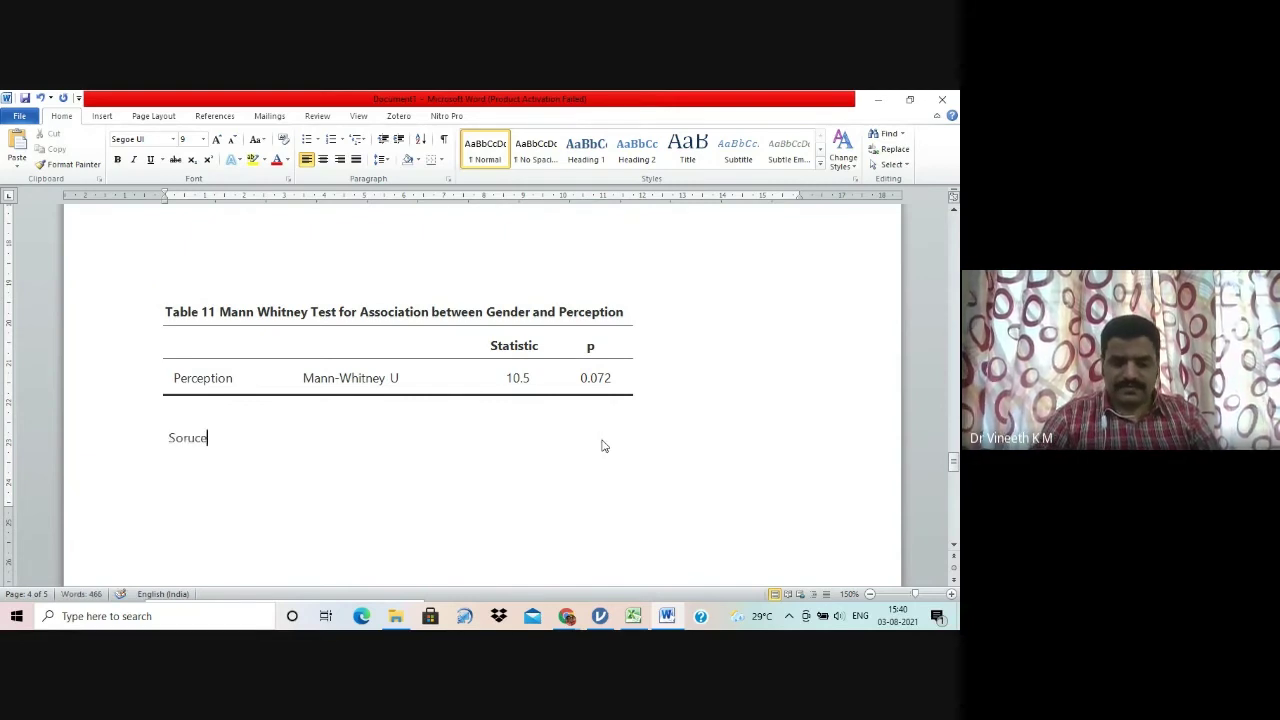
text(; Computed )
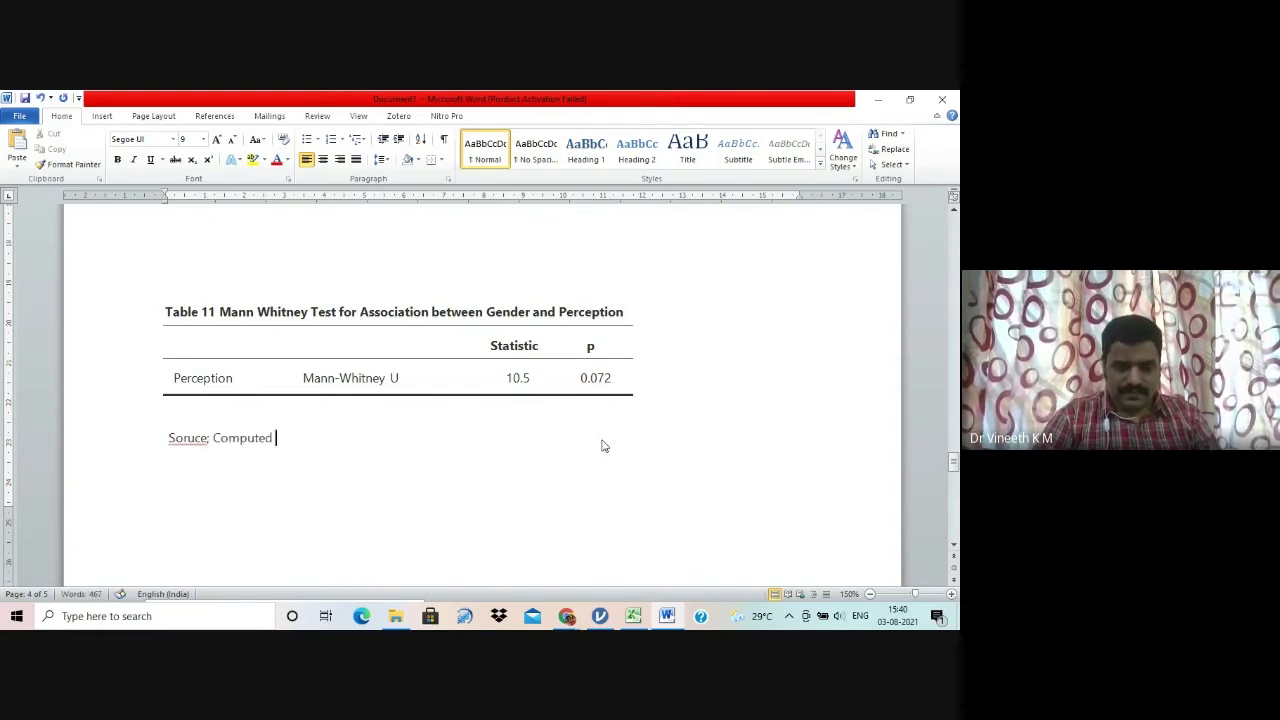
text(from Survey Data)
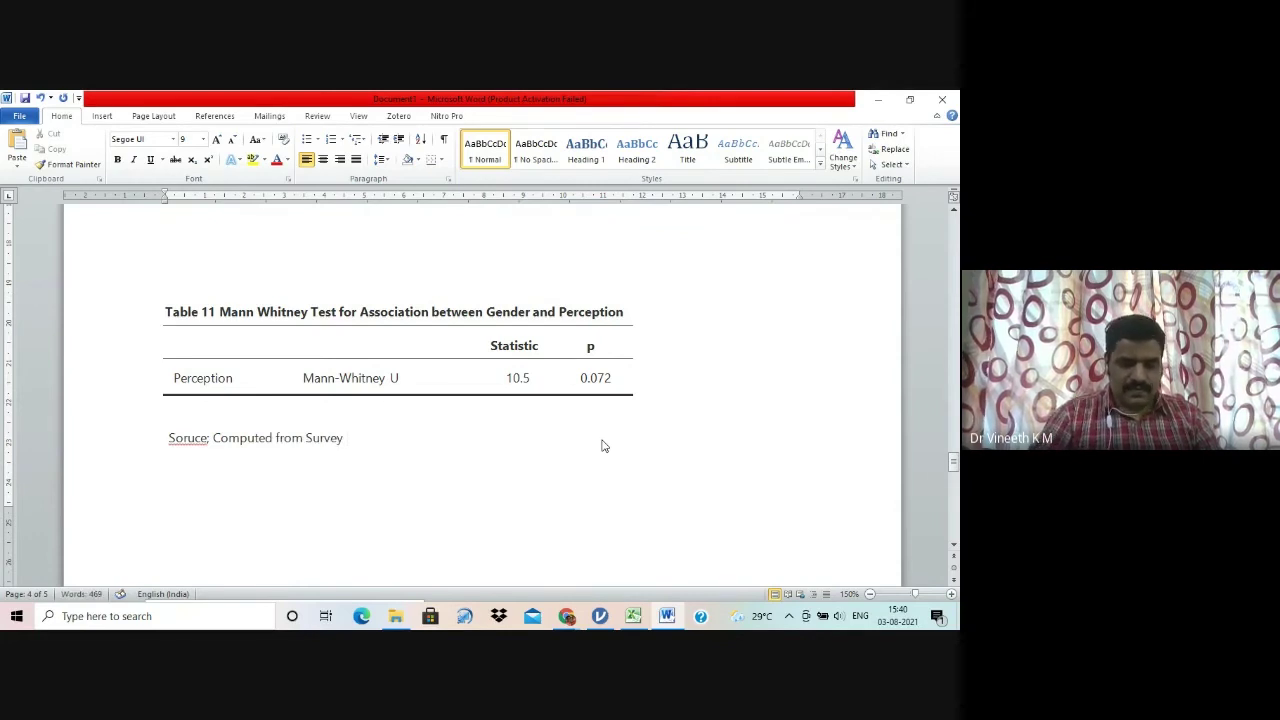
key(Home)
key(Right)
key(Right)
key(Right)
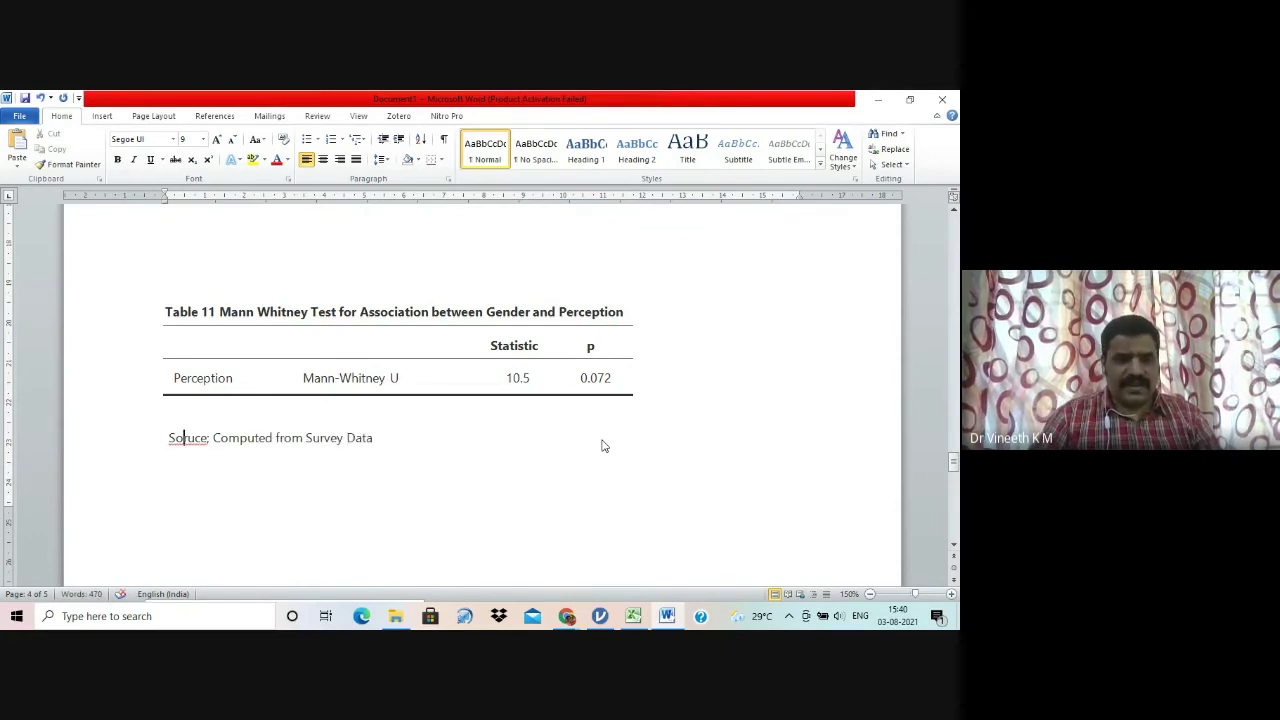
key(BackSpace)
key(Right)
text(r)
key(Down)
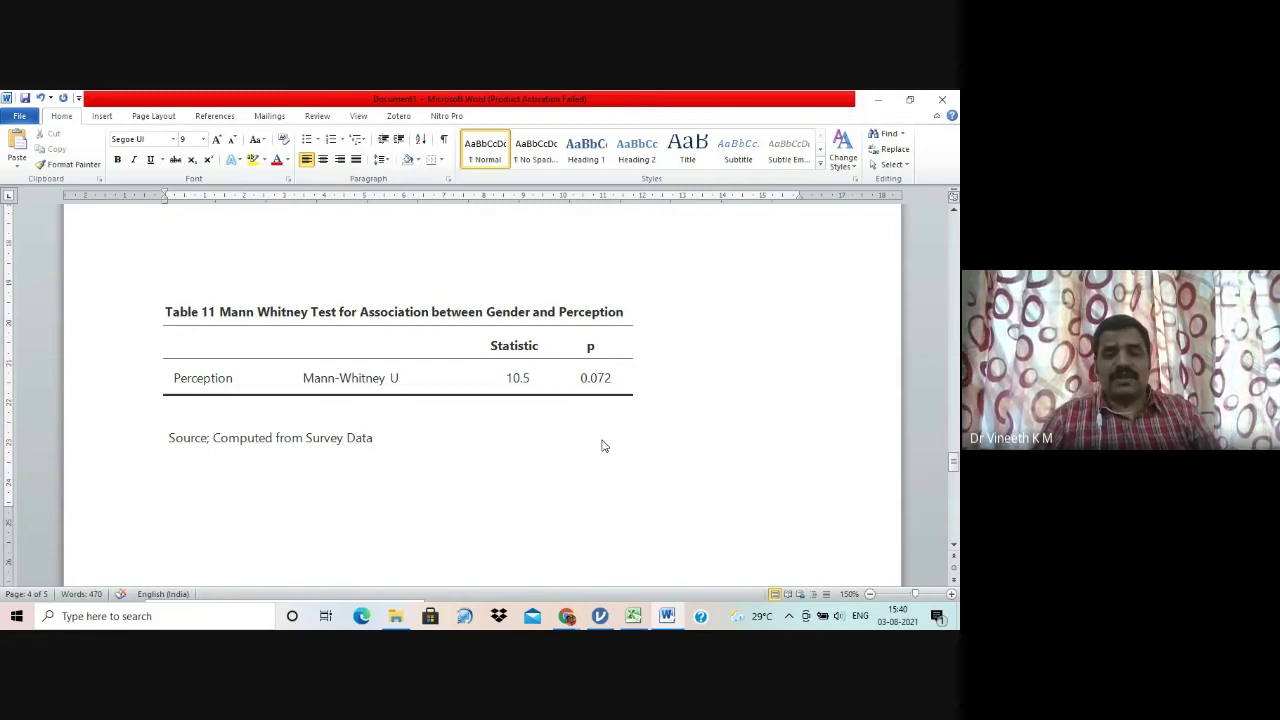
Step: Write "Mann Whitney U test produced a value of 10.50 (p > 0.05)" on a new line under the source note
key(End)
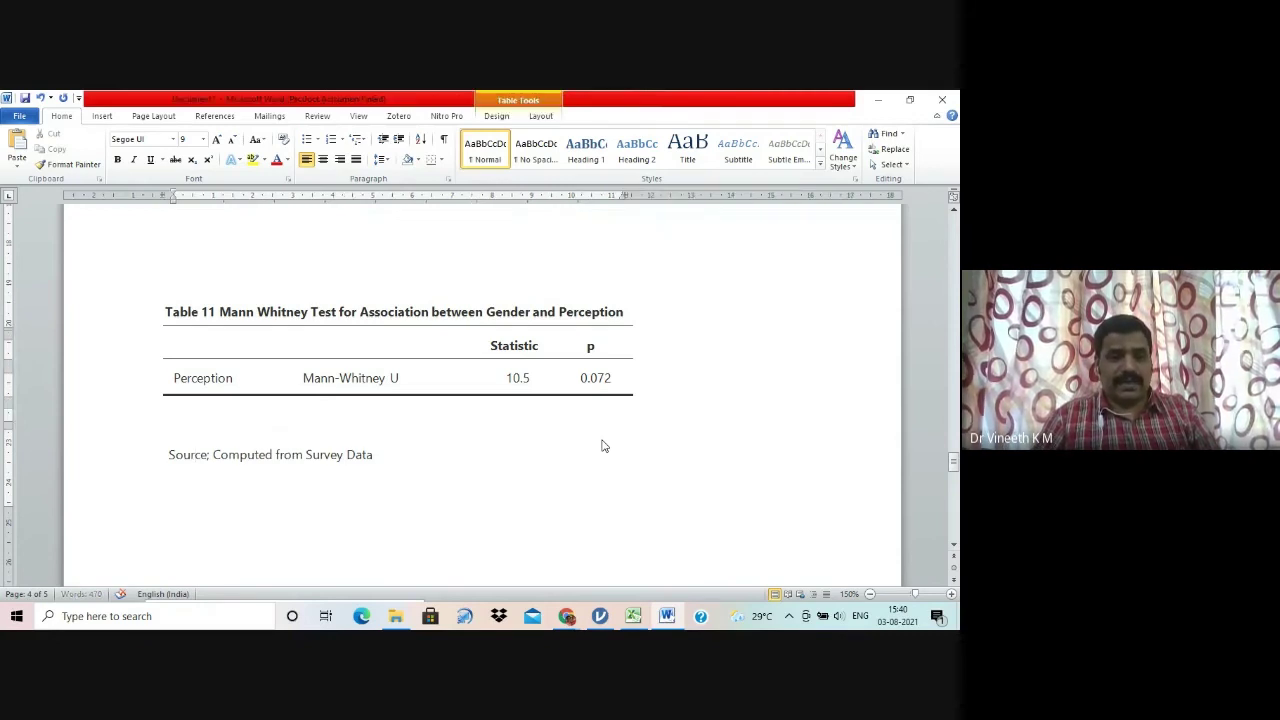
key(Return)
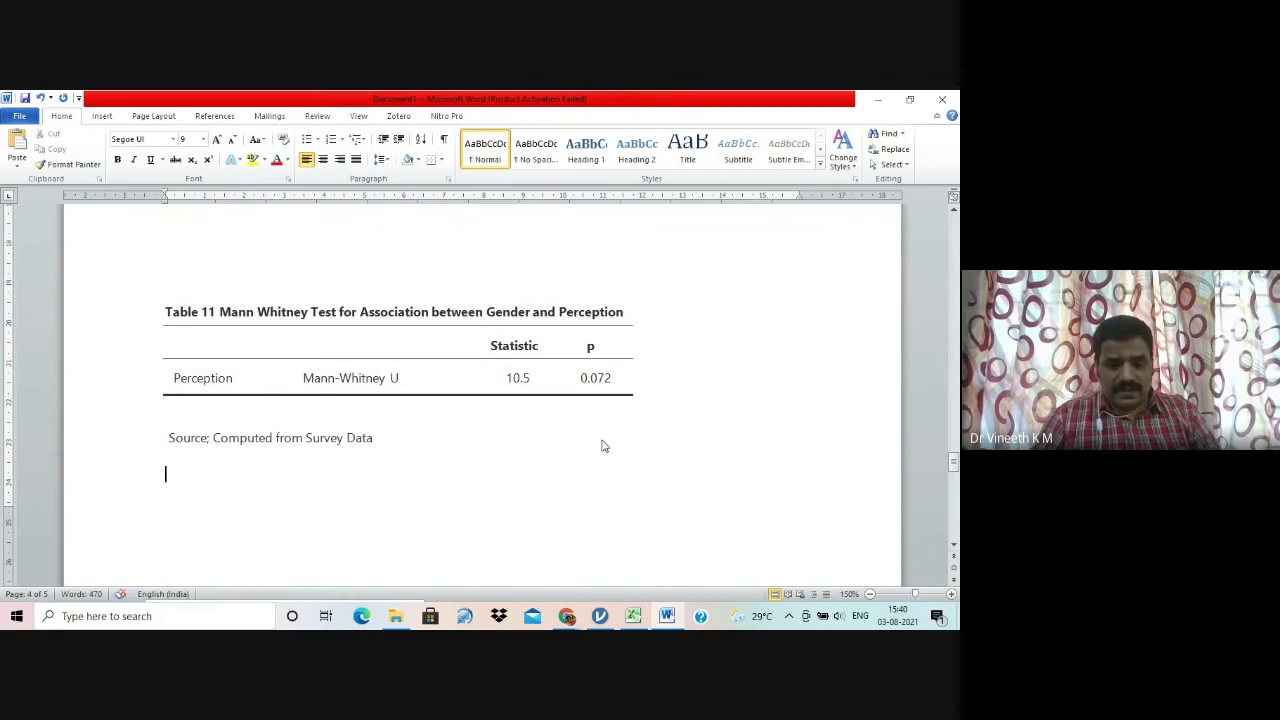
text(M)
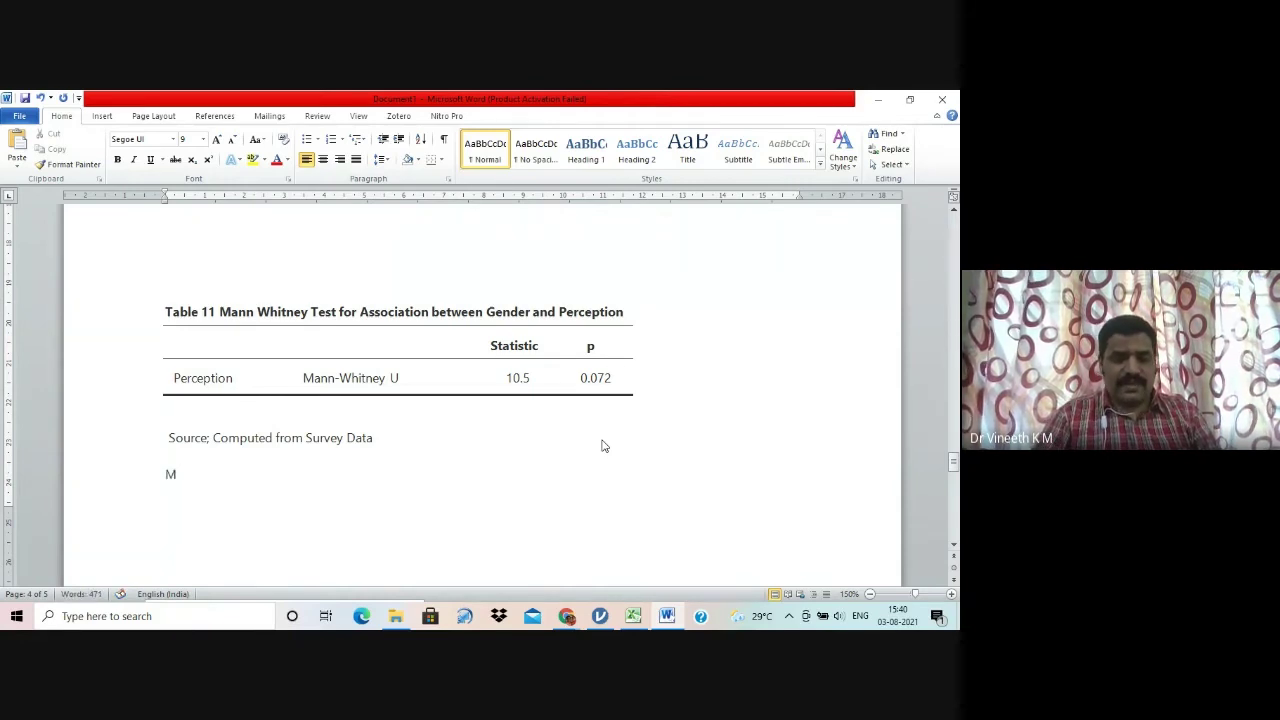
text(ann Whitn)
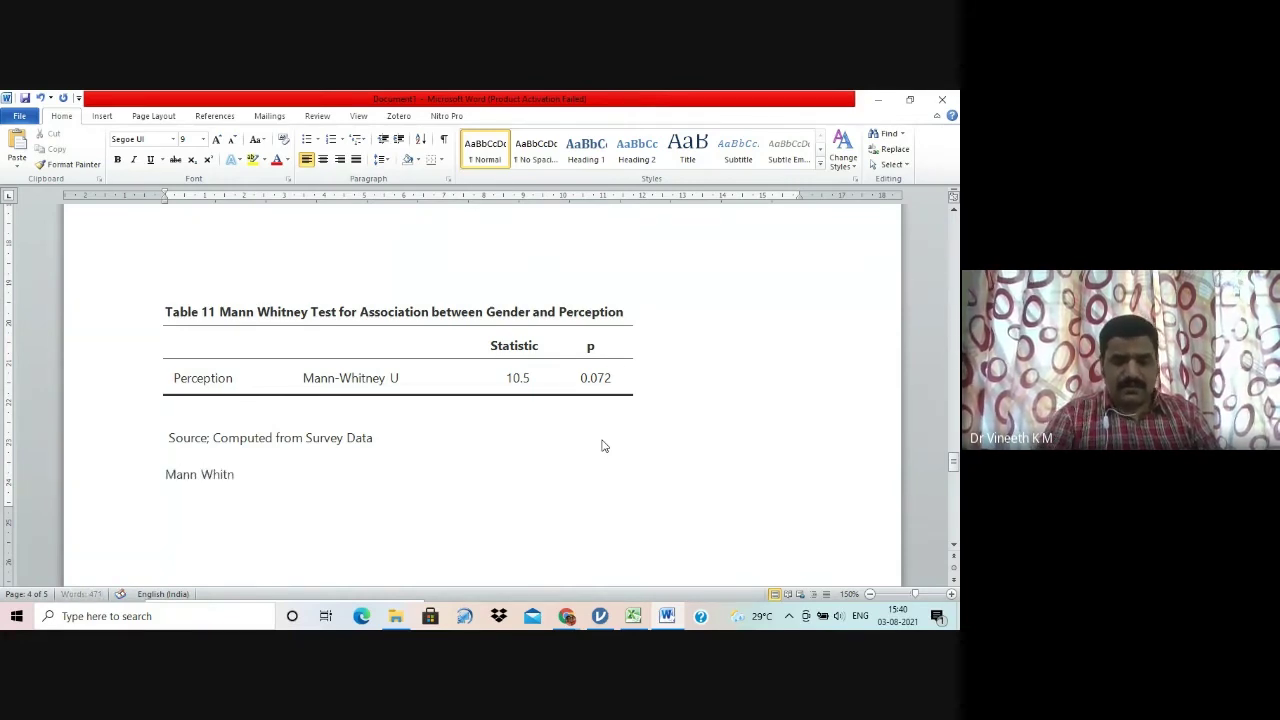
text(ey U test pr)
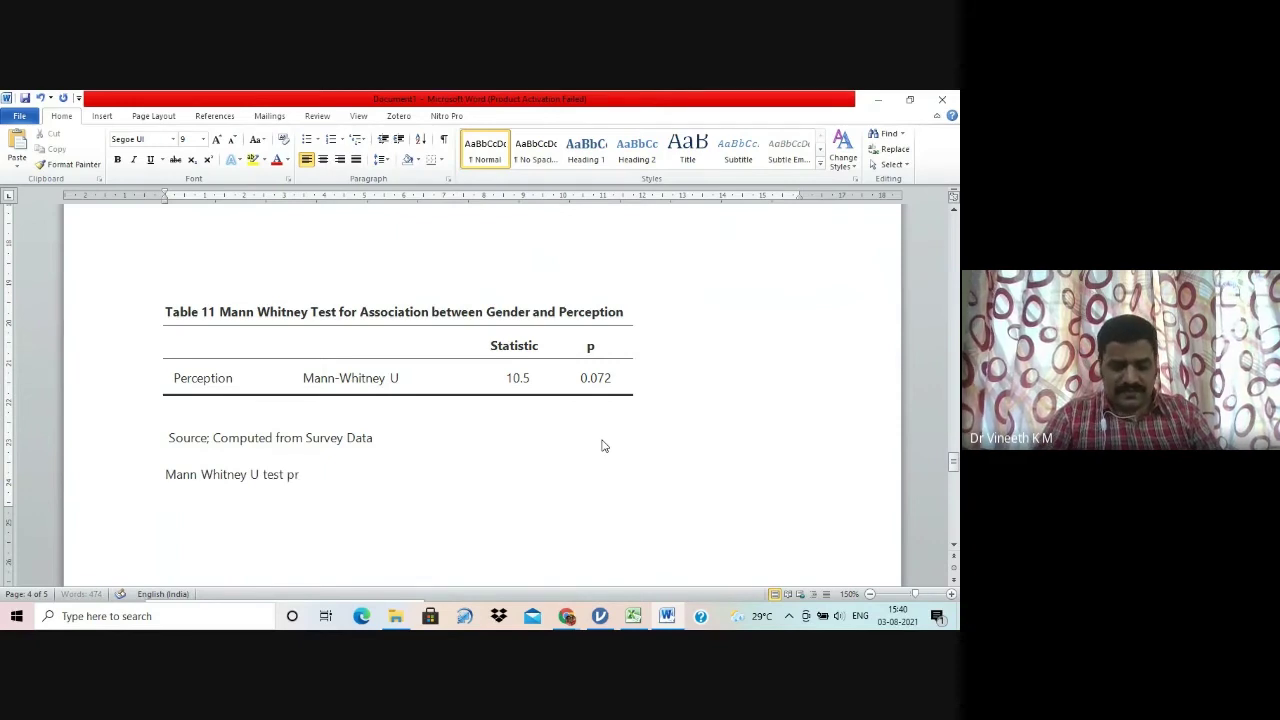
text(oduced a)
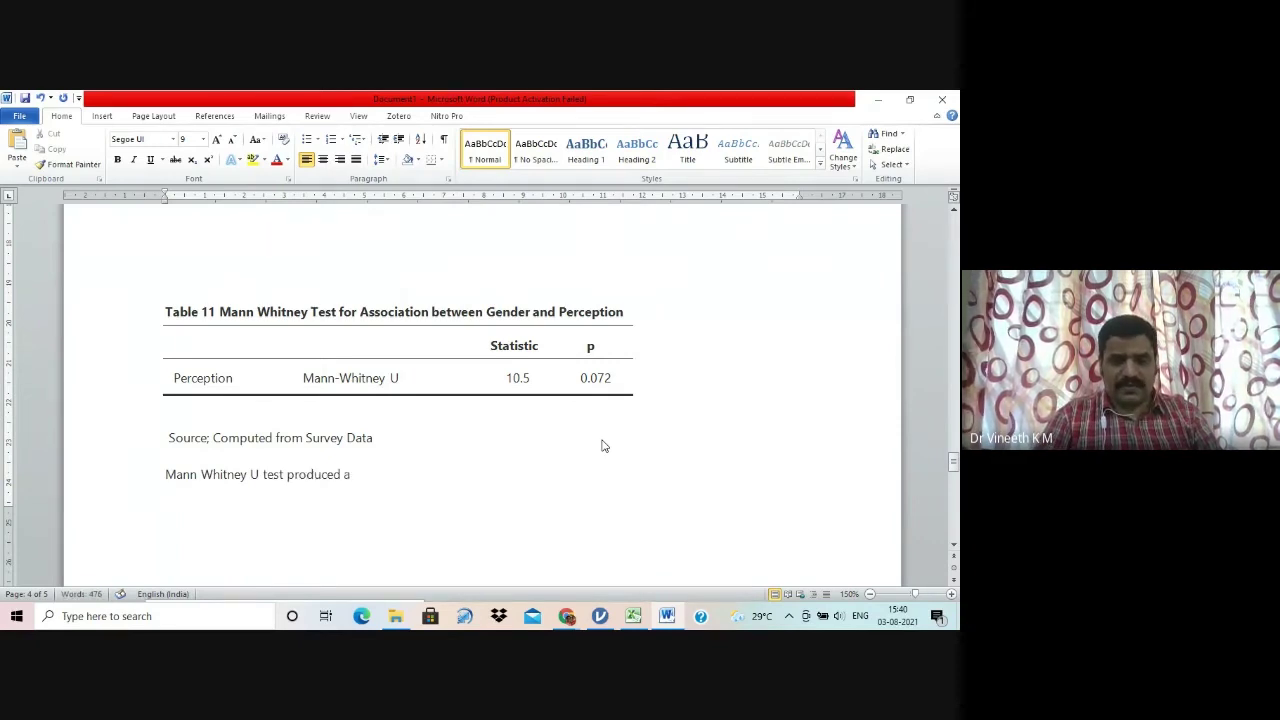
text( v)
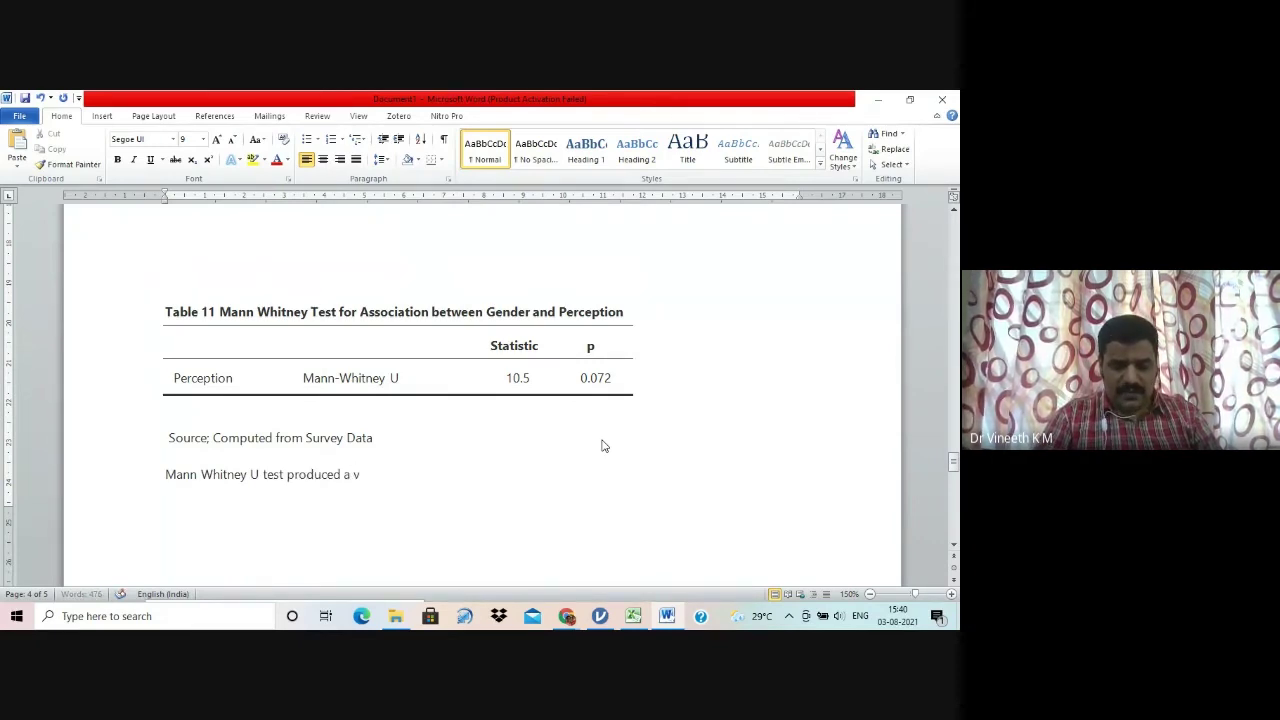
text(alue of 10.50)
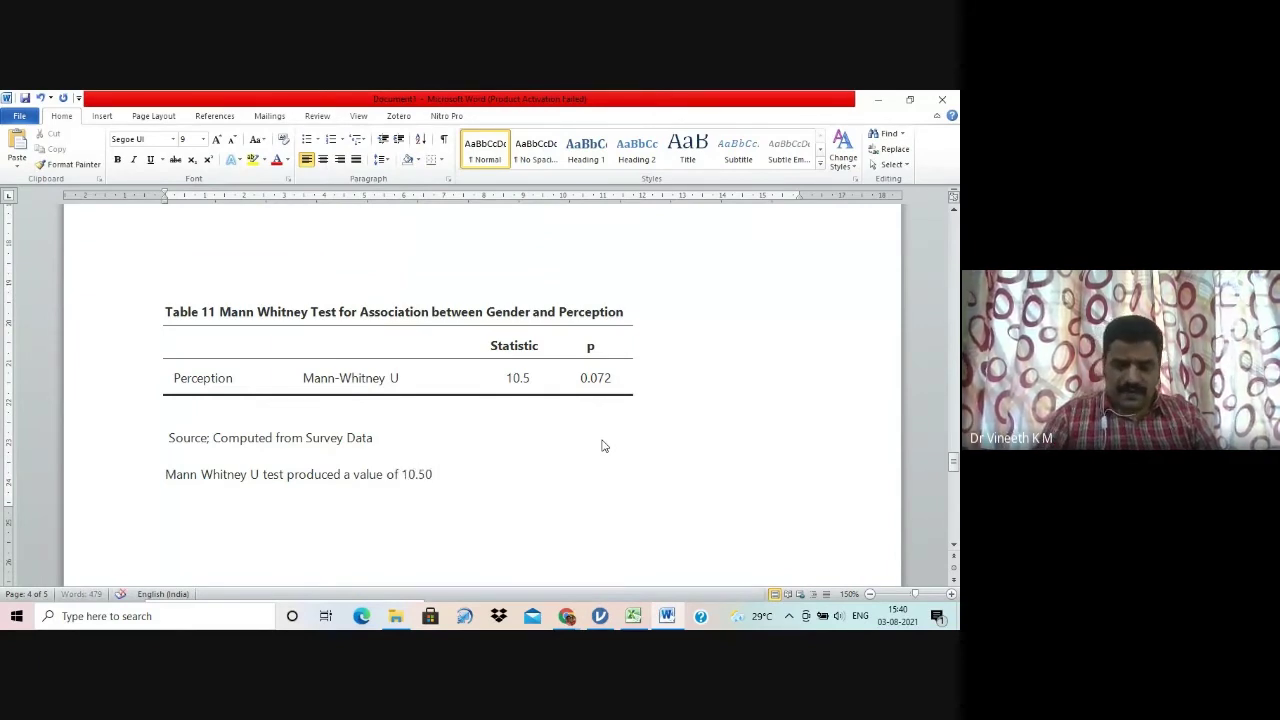
text( (p)
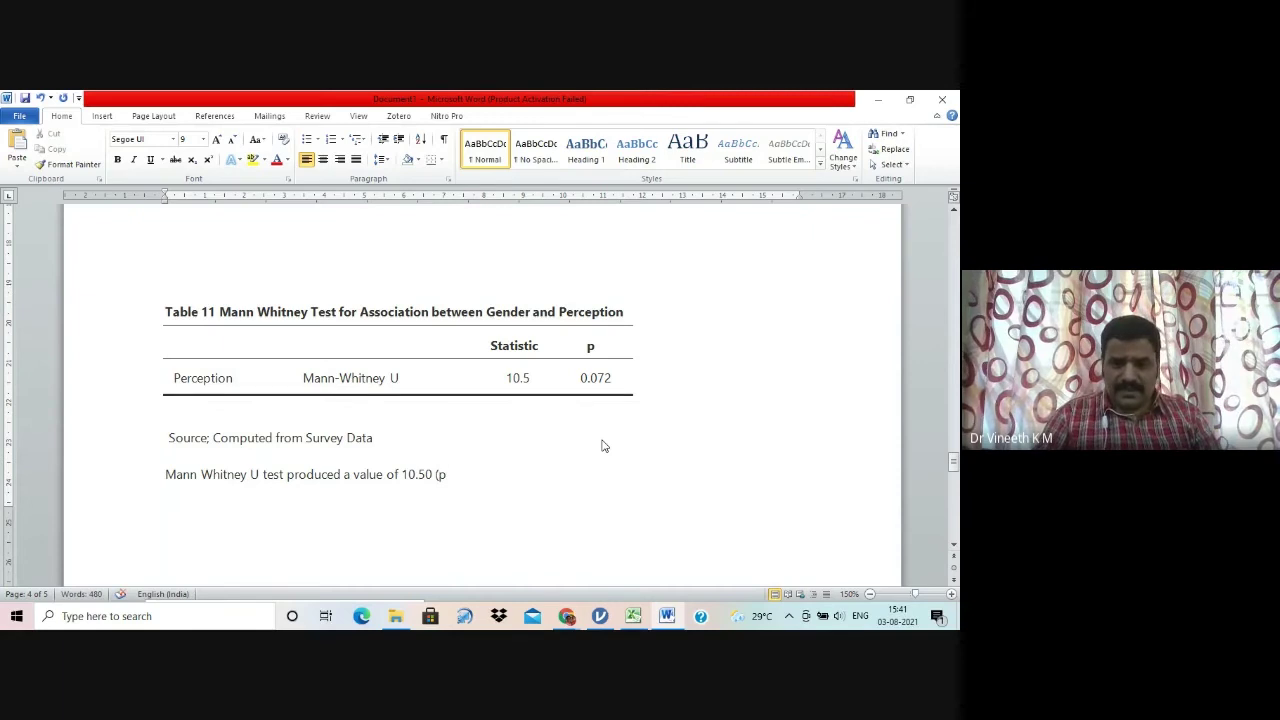
text( >)
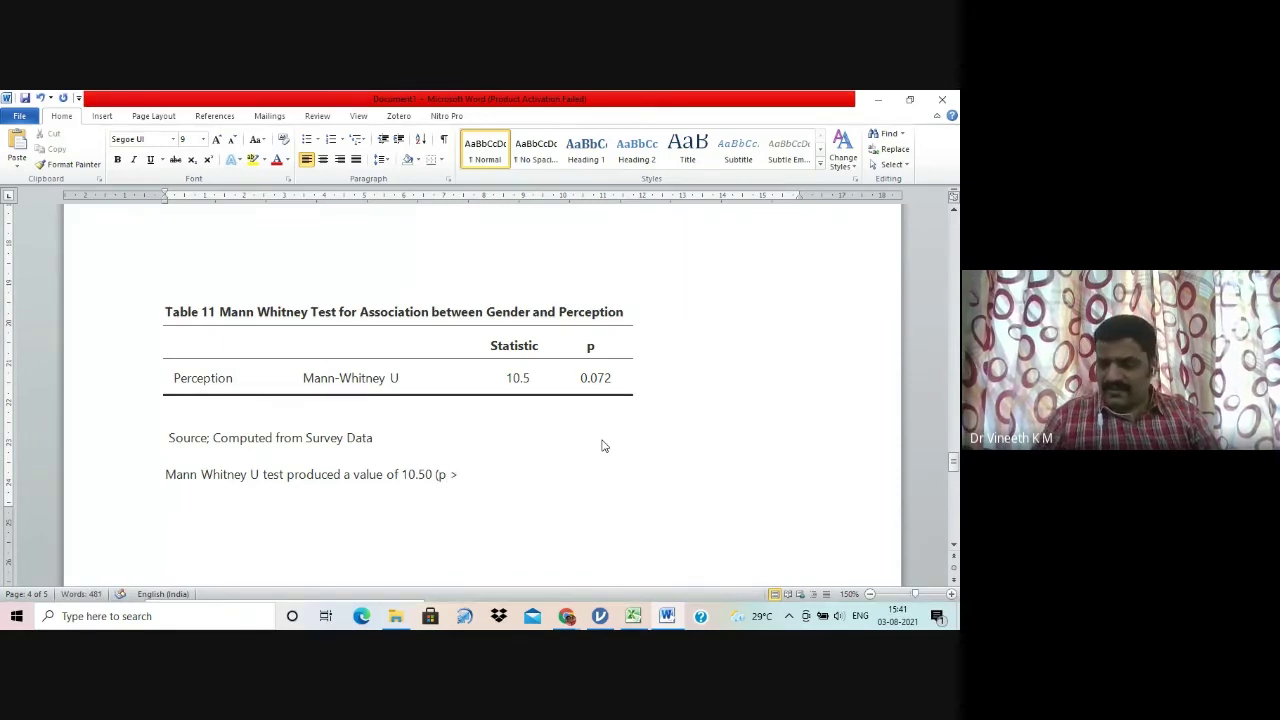
text( 0.05))
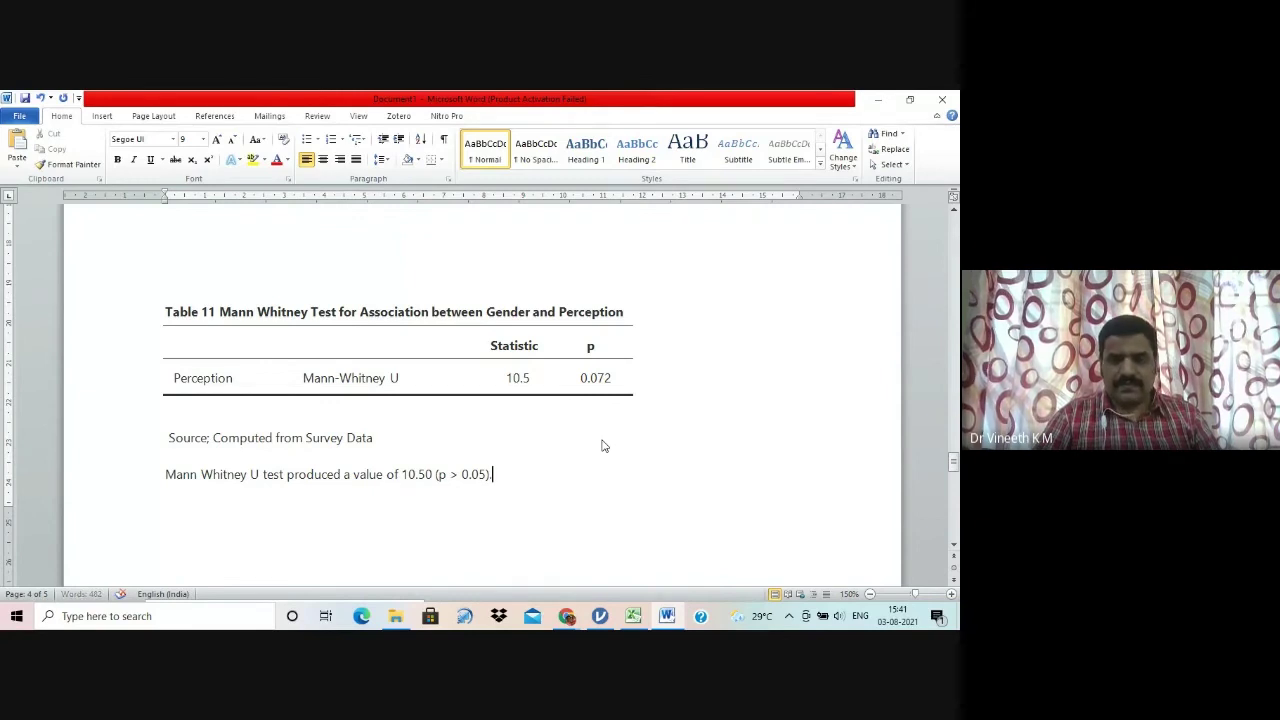
Step: Continue the interpretation with "hence, it could be inferred that there is no significant association between gender and perception."
text(. hence, )
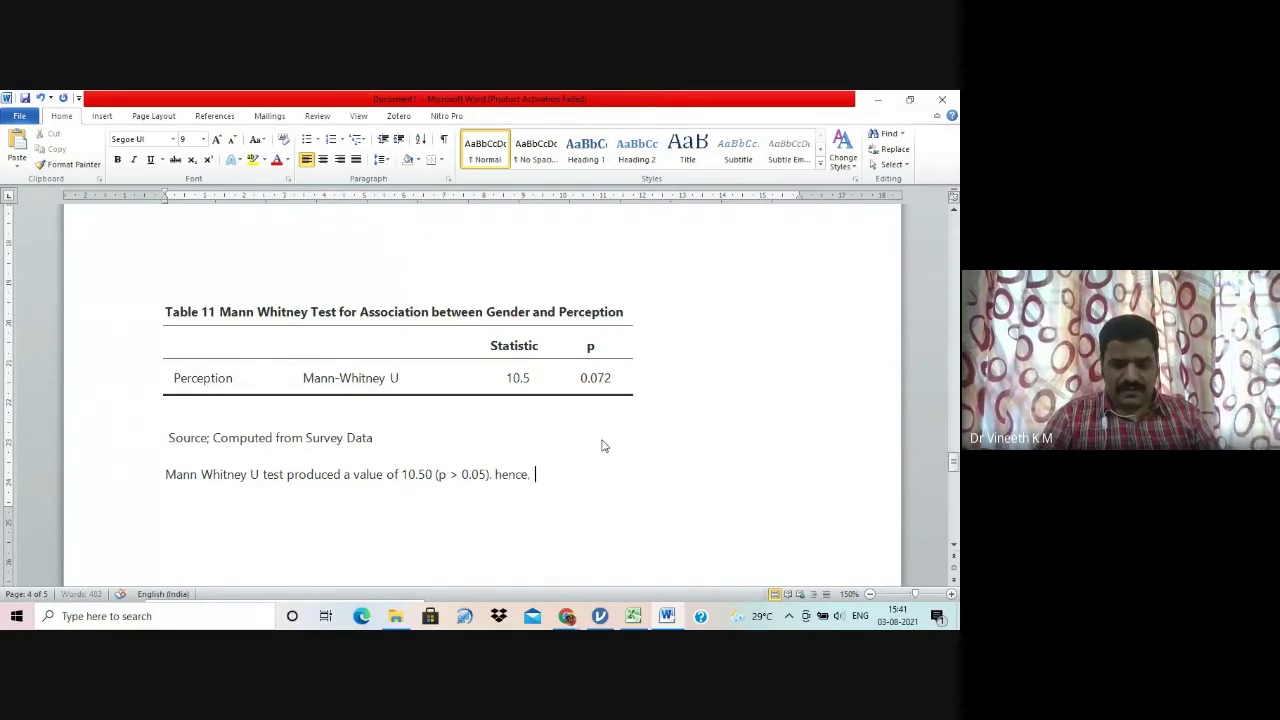
text(it could be )
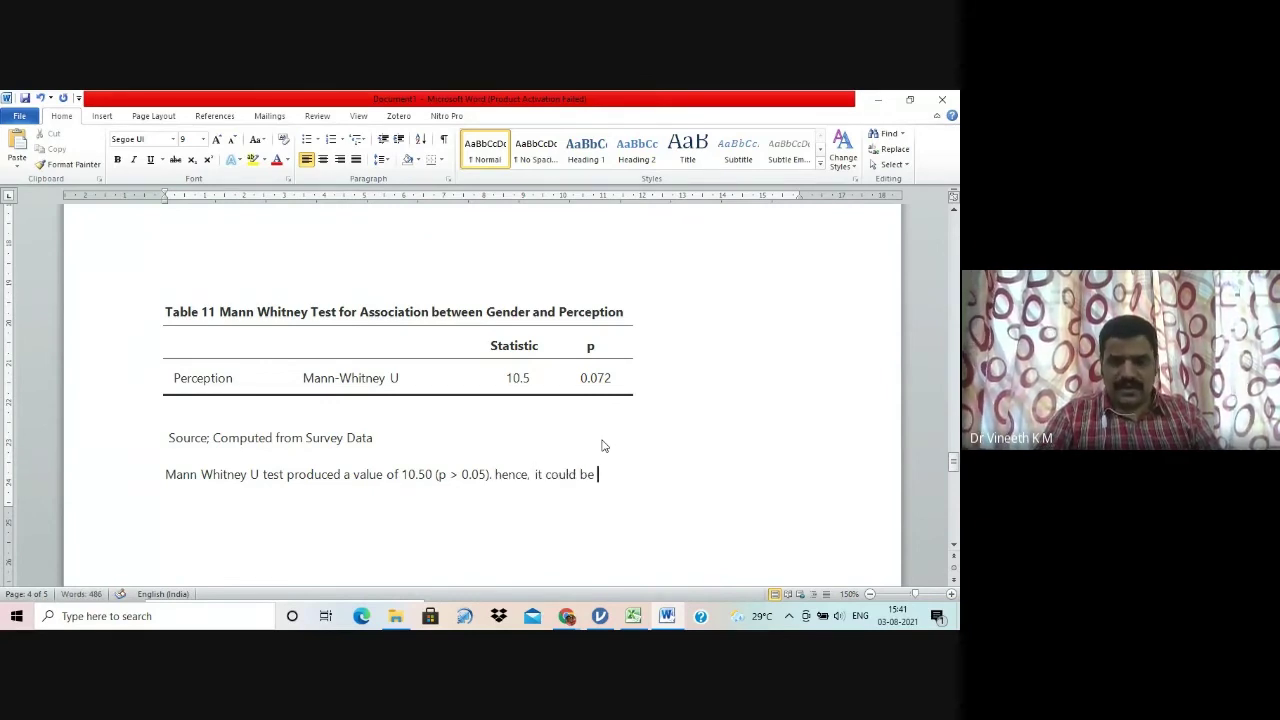
text(inferre)
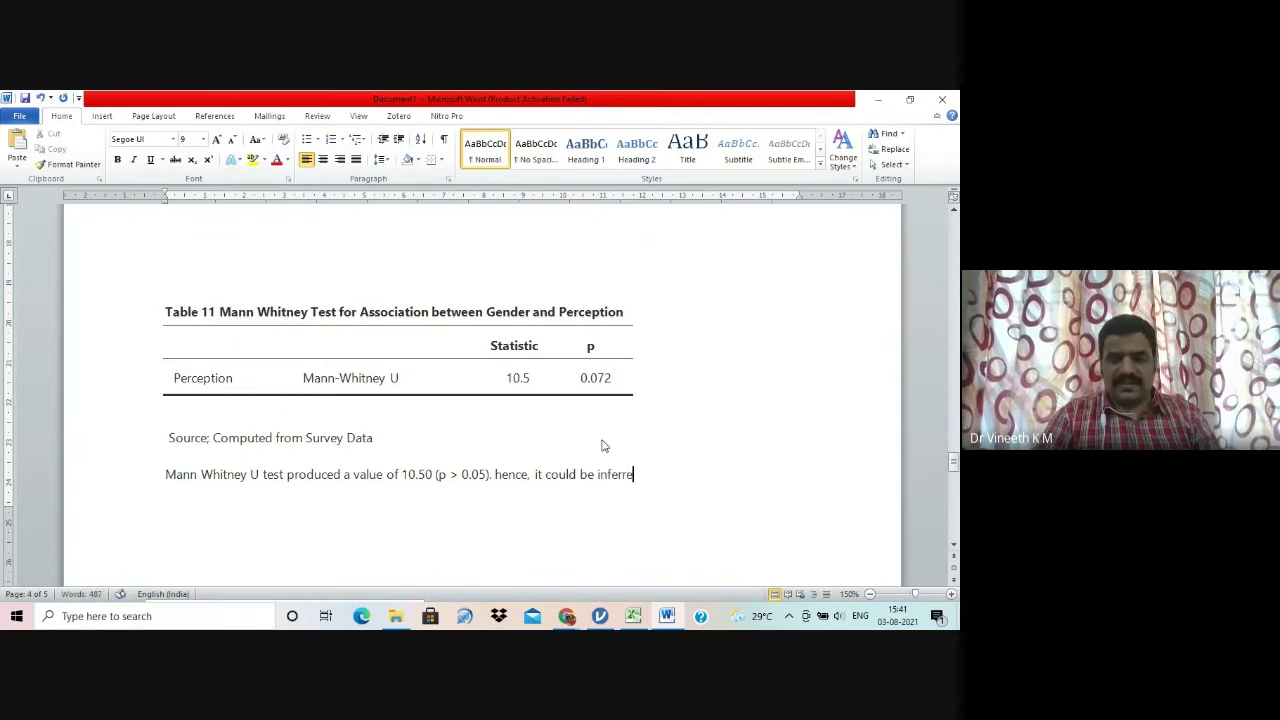
text(d that there i)
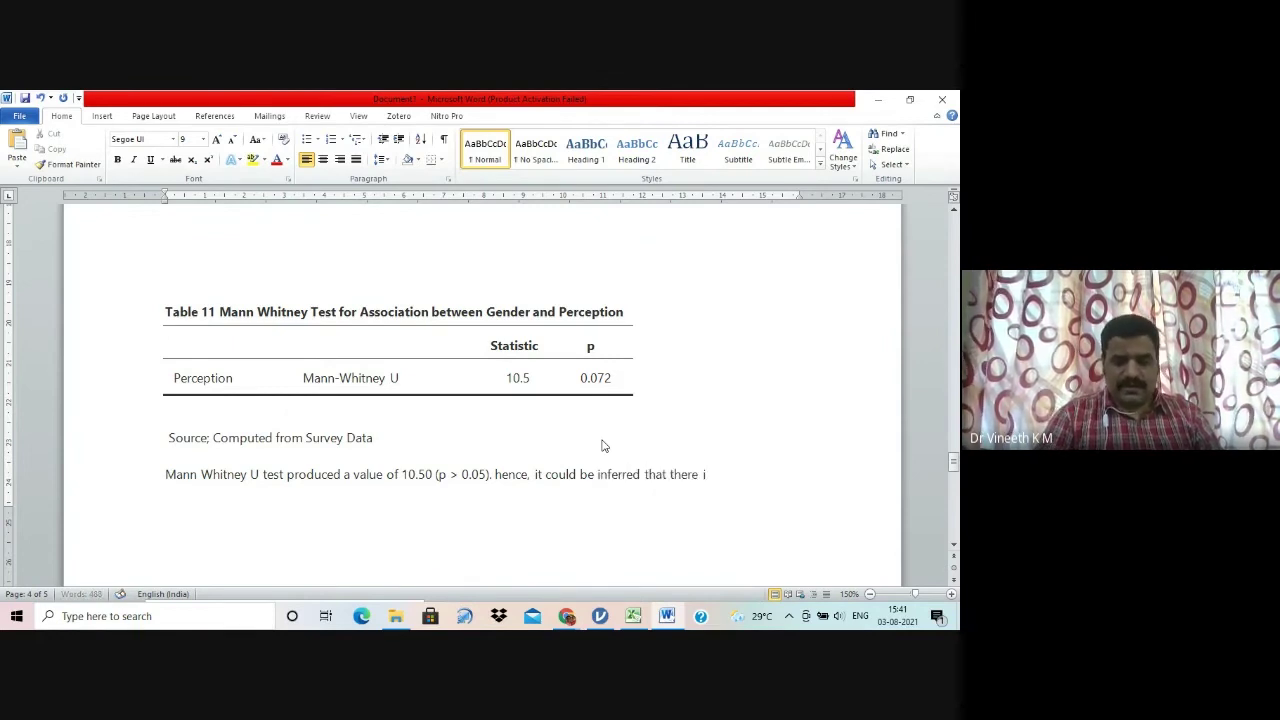
text(s no significa)
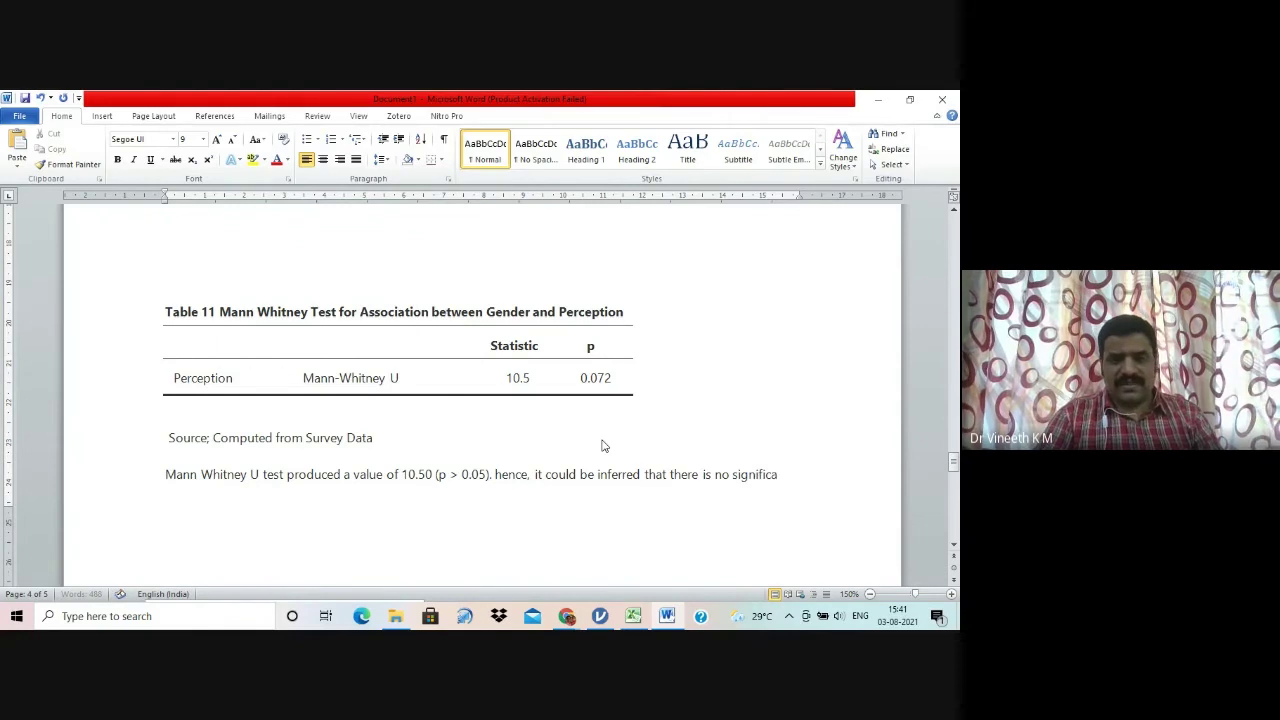
text(nt dif)
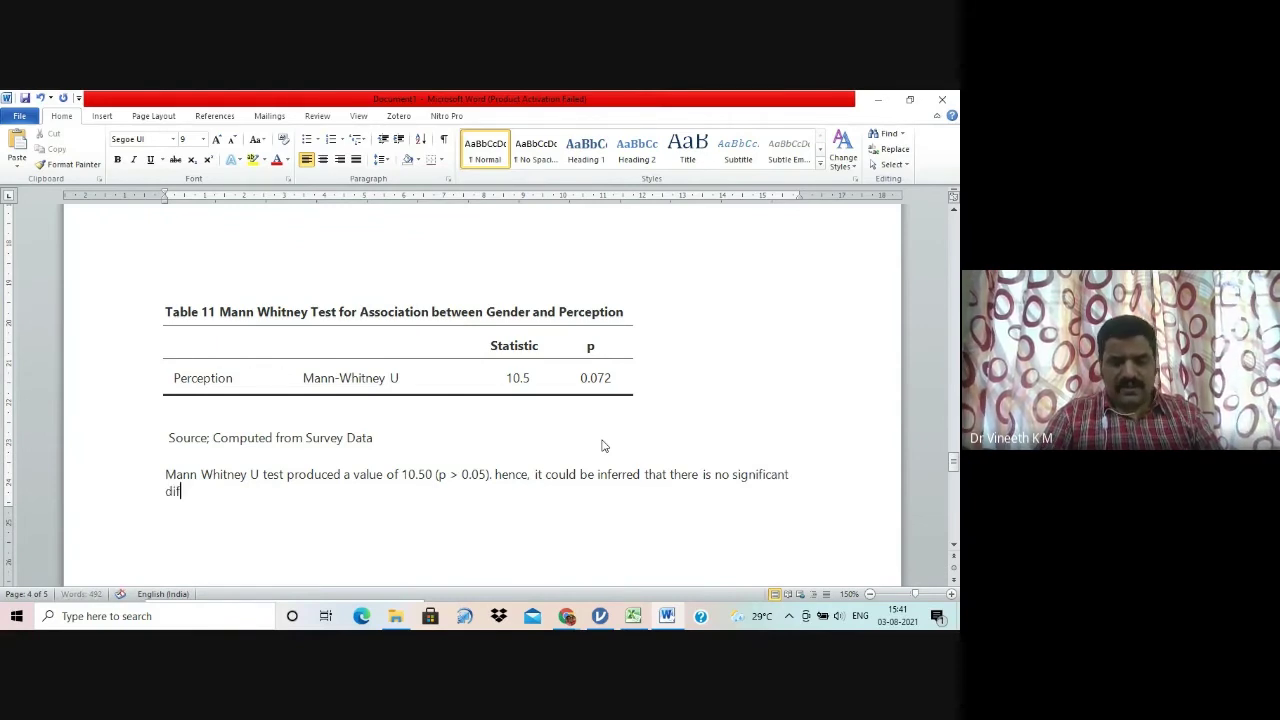
key(BackSpace)
text(associati)
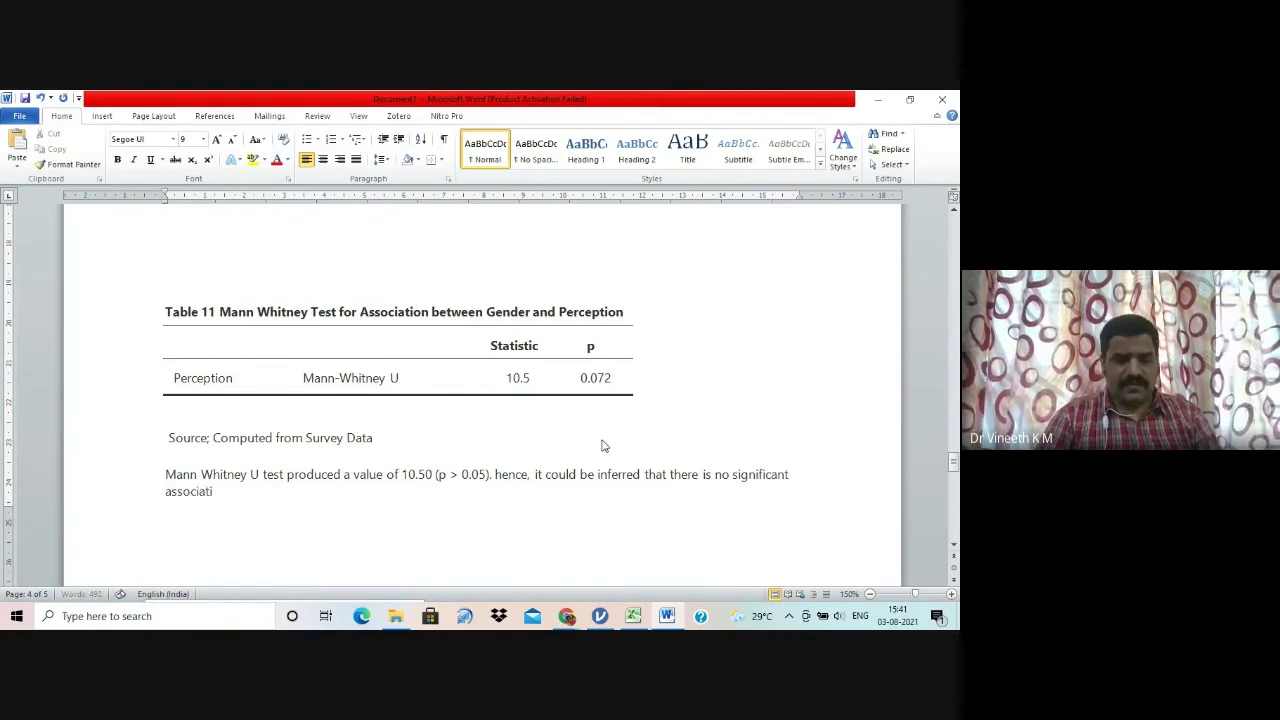
text(on between g)
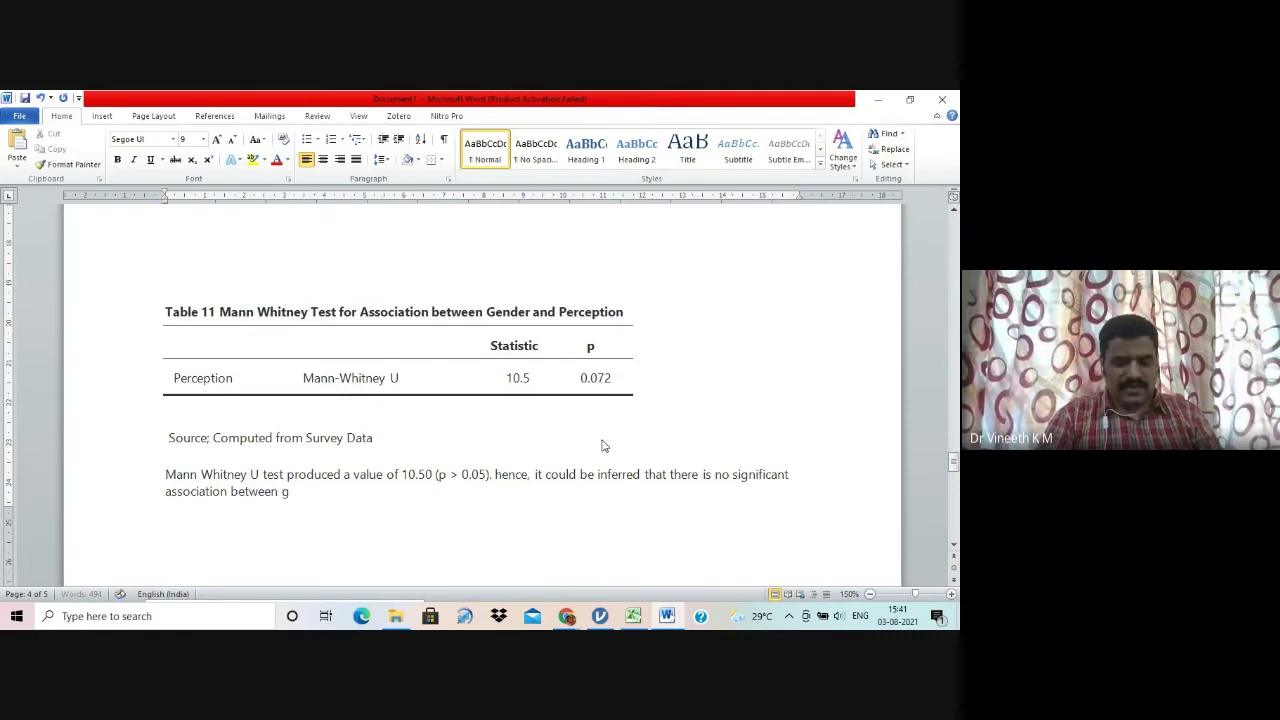
text(ender and)
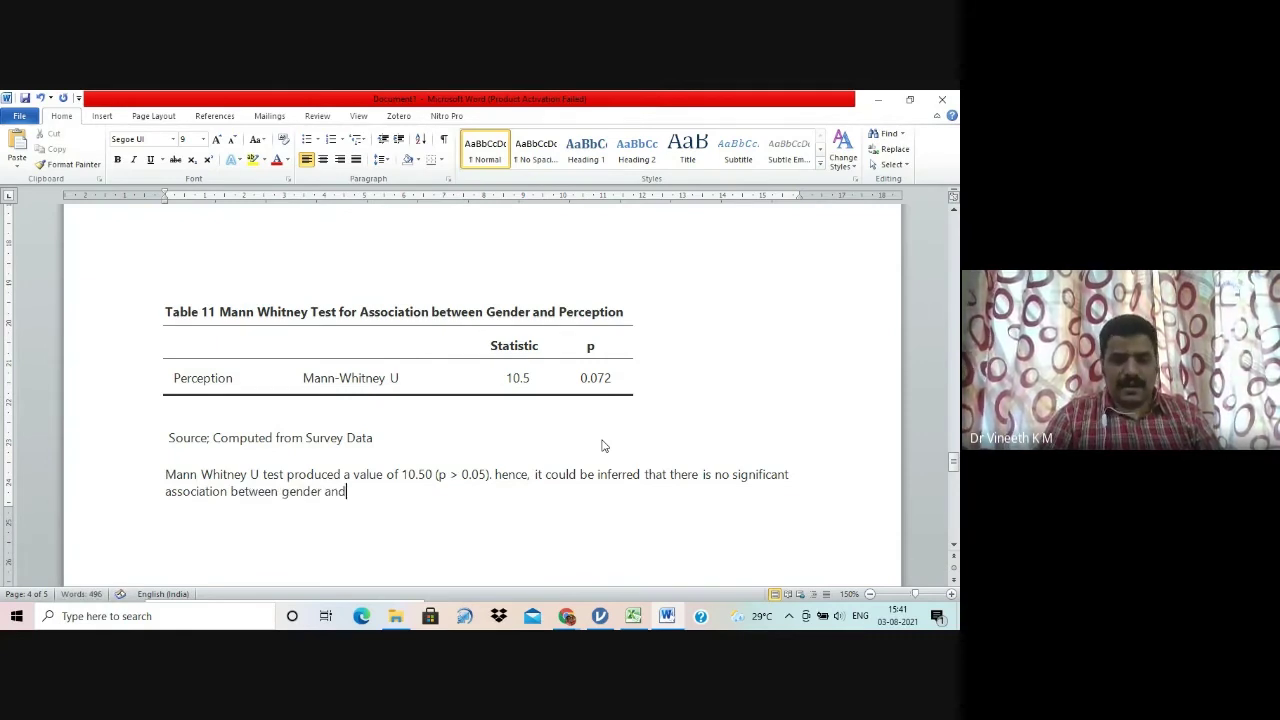
text( perception.)
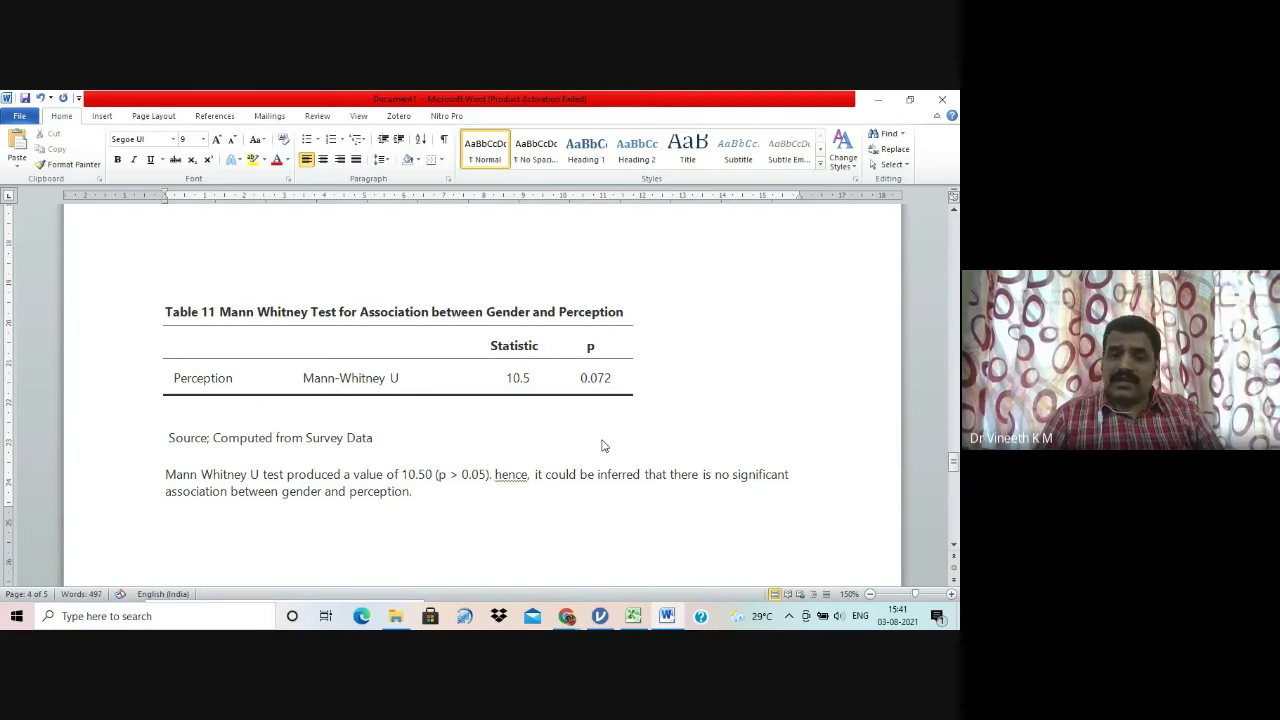
Step: Capitalize the word "Hence" at the start of the second interpretation sentence
key(Right)
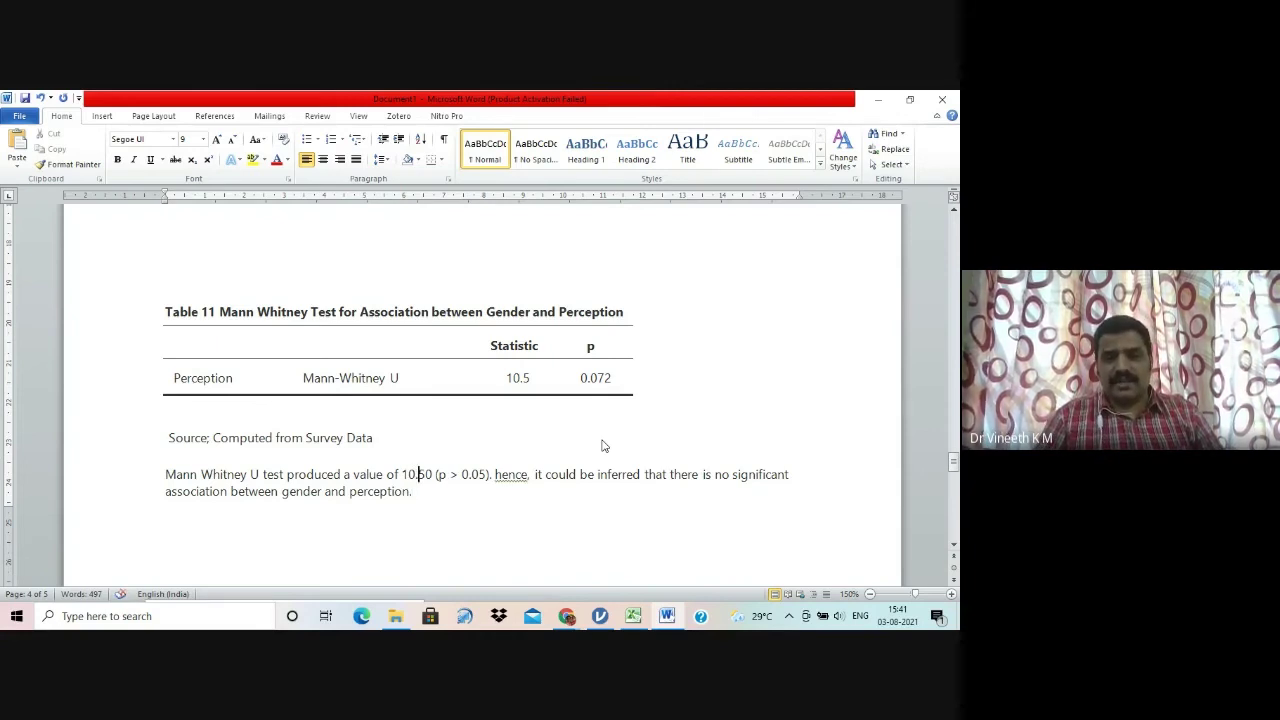
key(Delete)
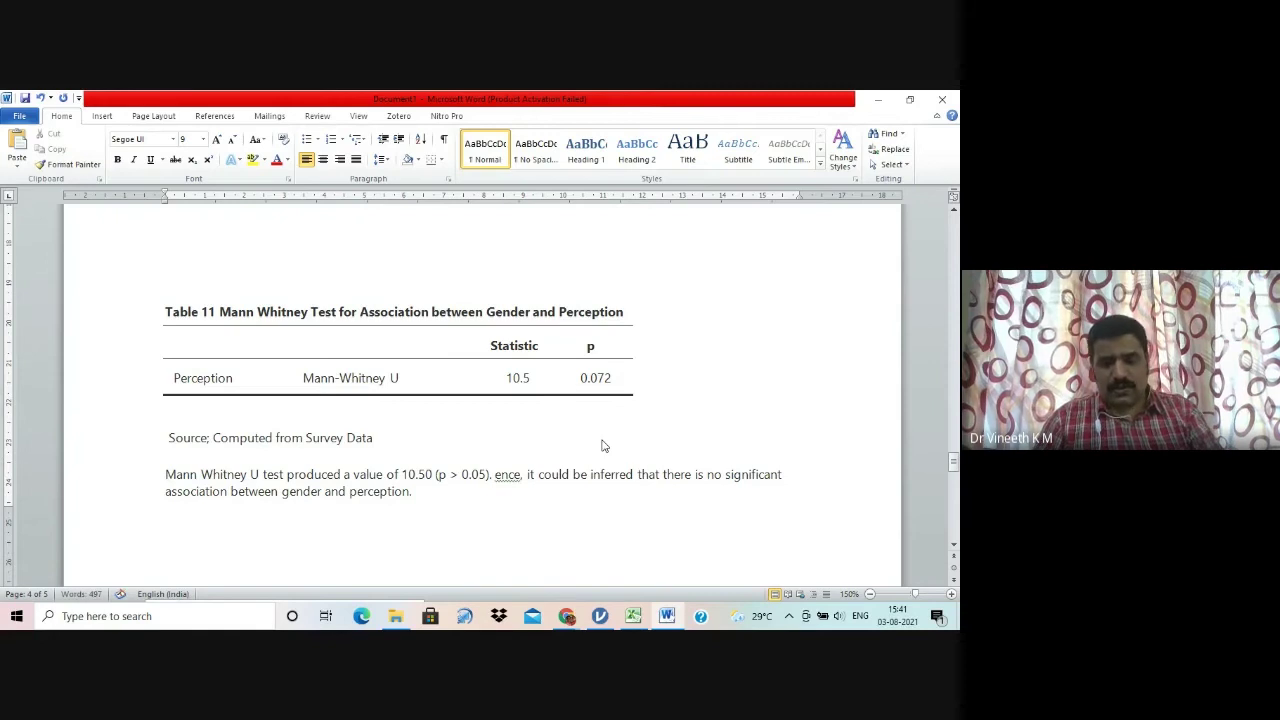
text(H)
Step: Review the descriptives table, the Mann Whitney table and the interpretation written below it
key(Up)
key(Up)
key(Up)
key(Up)
key(Up)
key(Up)
key(Up)
key(Up)
key(Up)
key(Up)
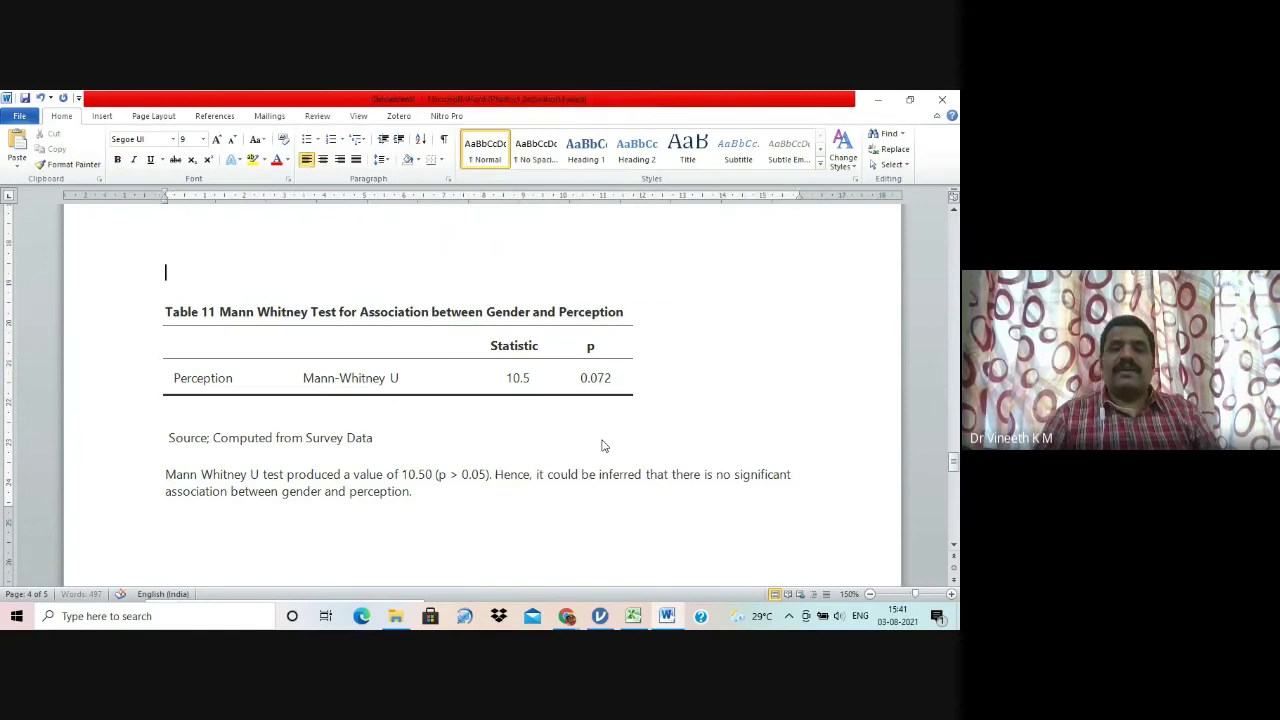
key(Up)
key(Down)
key(Down)
key(Down)
key(Down)
key(Down)
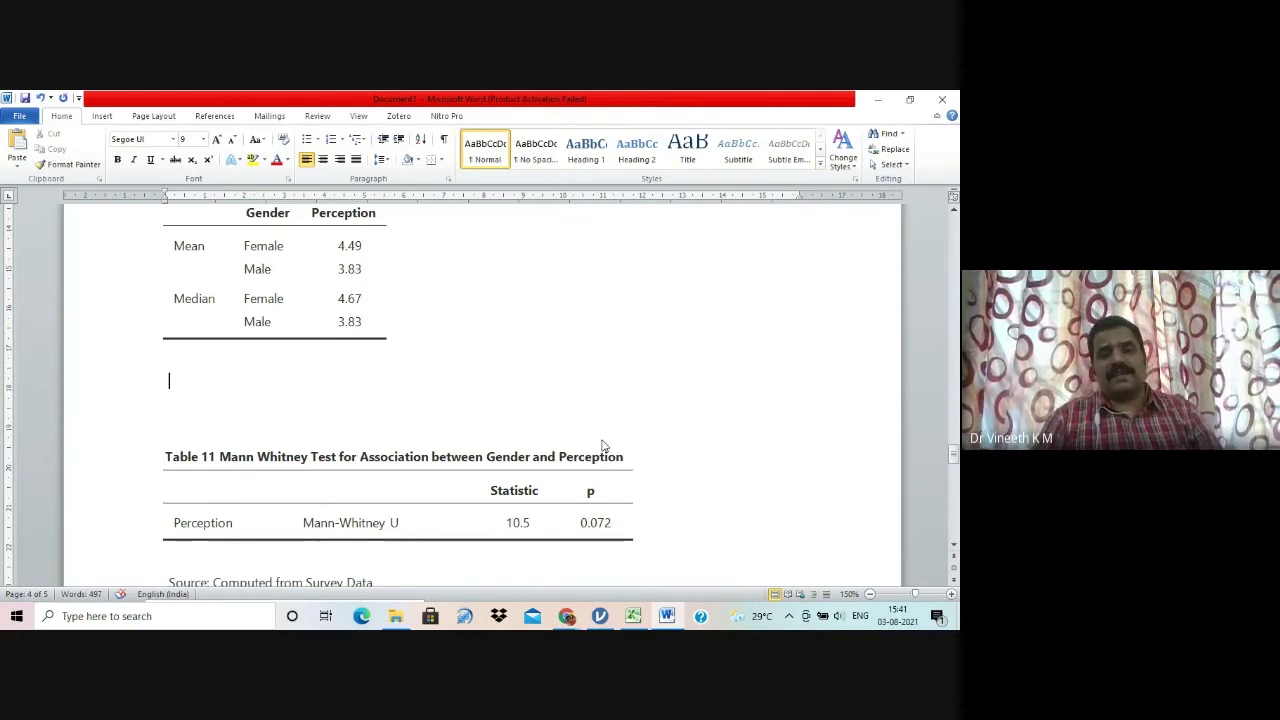
key(Down)
key(Down)
key(Down)
key(Down)
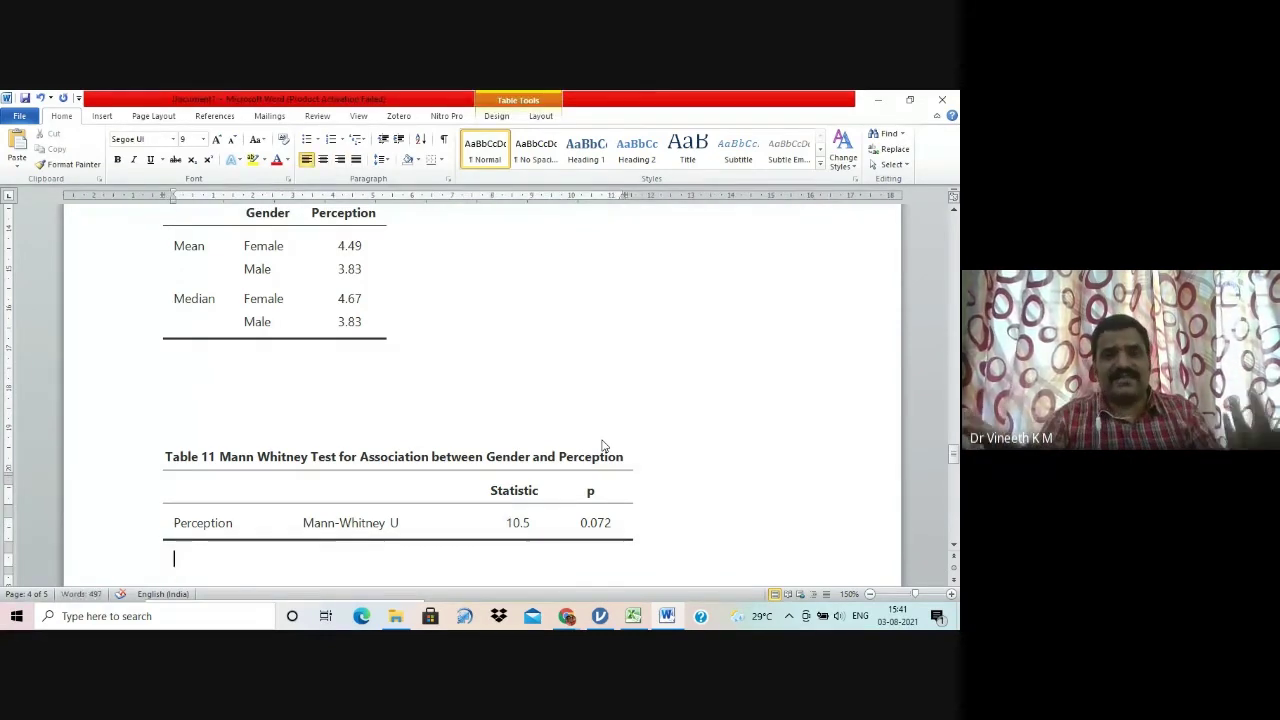
key(Down)
key(Down)
key(Down)
key(Down)
key(Down)
key(Down)
key(Down)
key(Down)
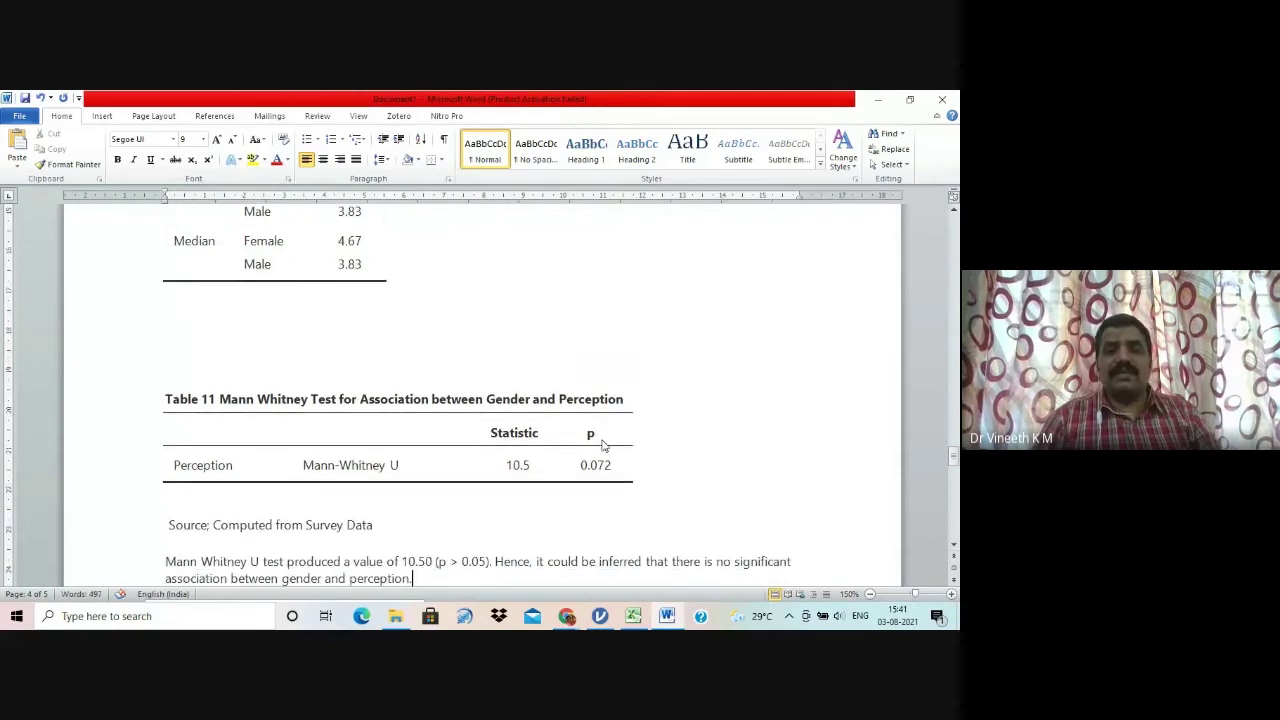
key(Down)
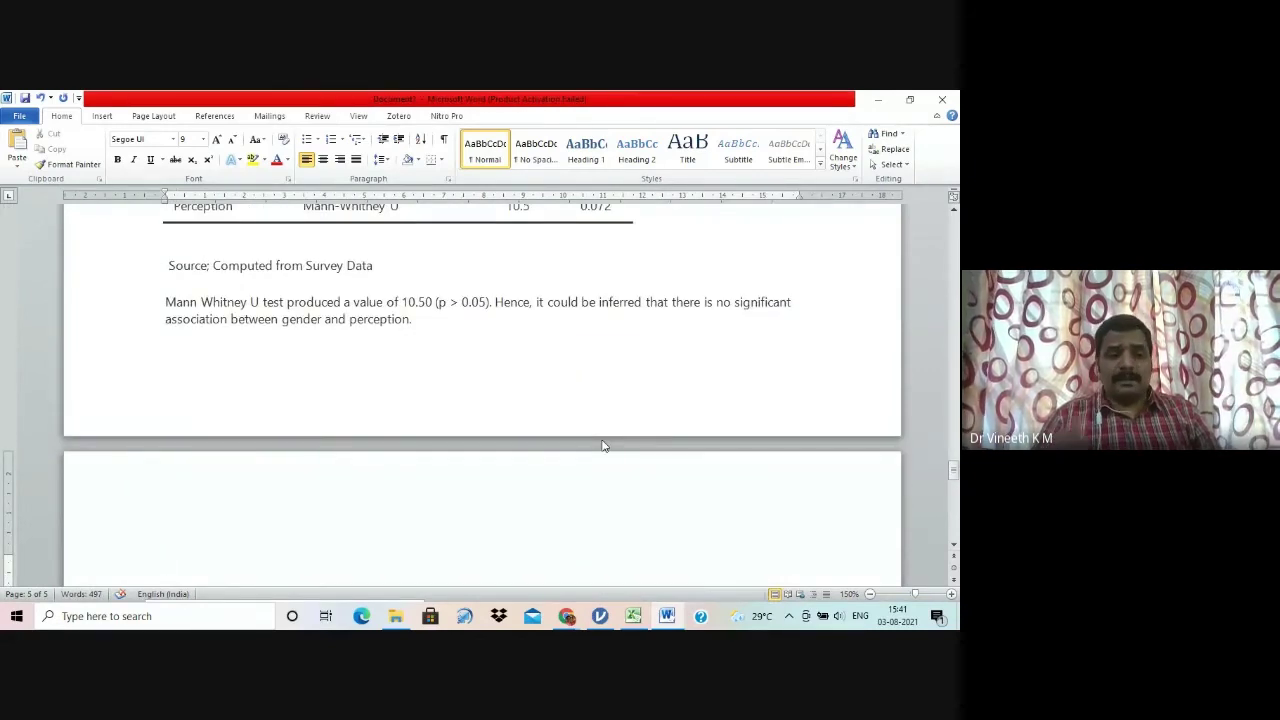
Step: Switch to jamovi and insert a new data variable before the Gender column
key(alt+Tab)
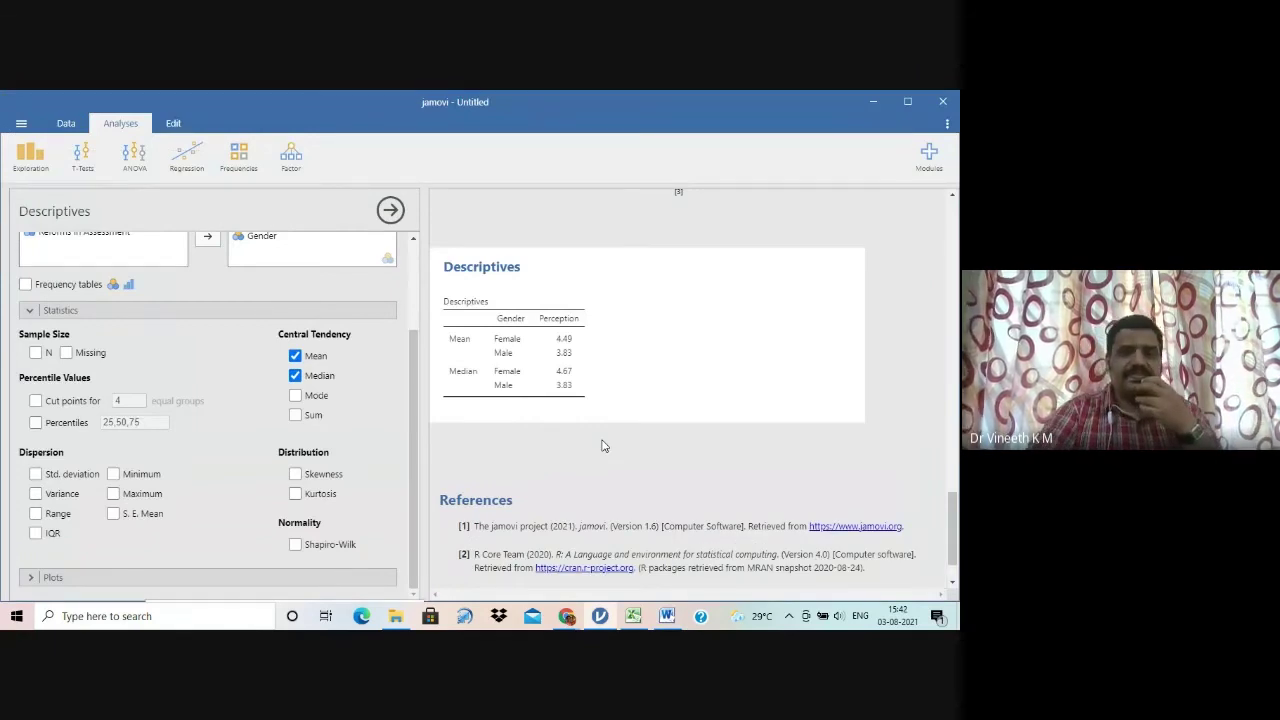
drag(413, 372, 420, 265)
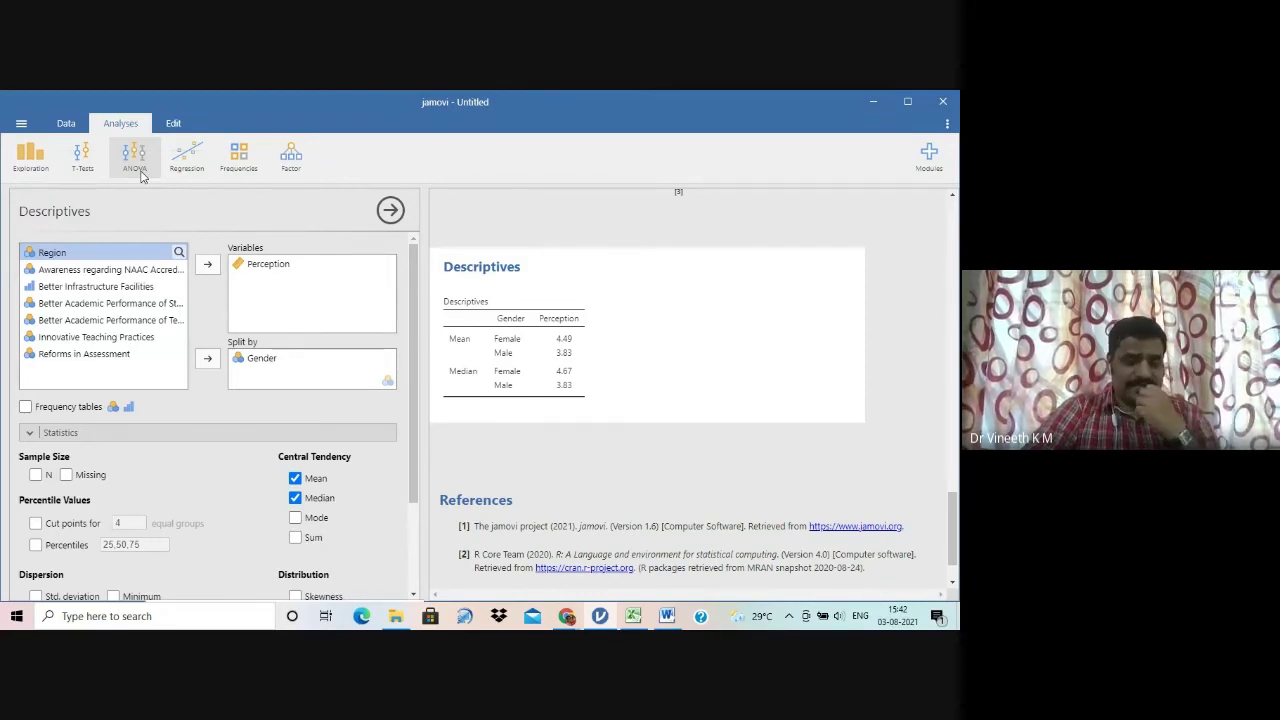
click(68, 124)
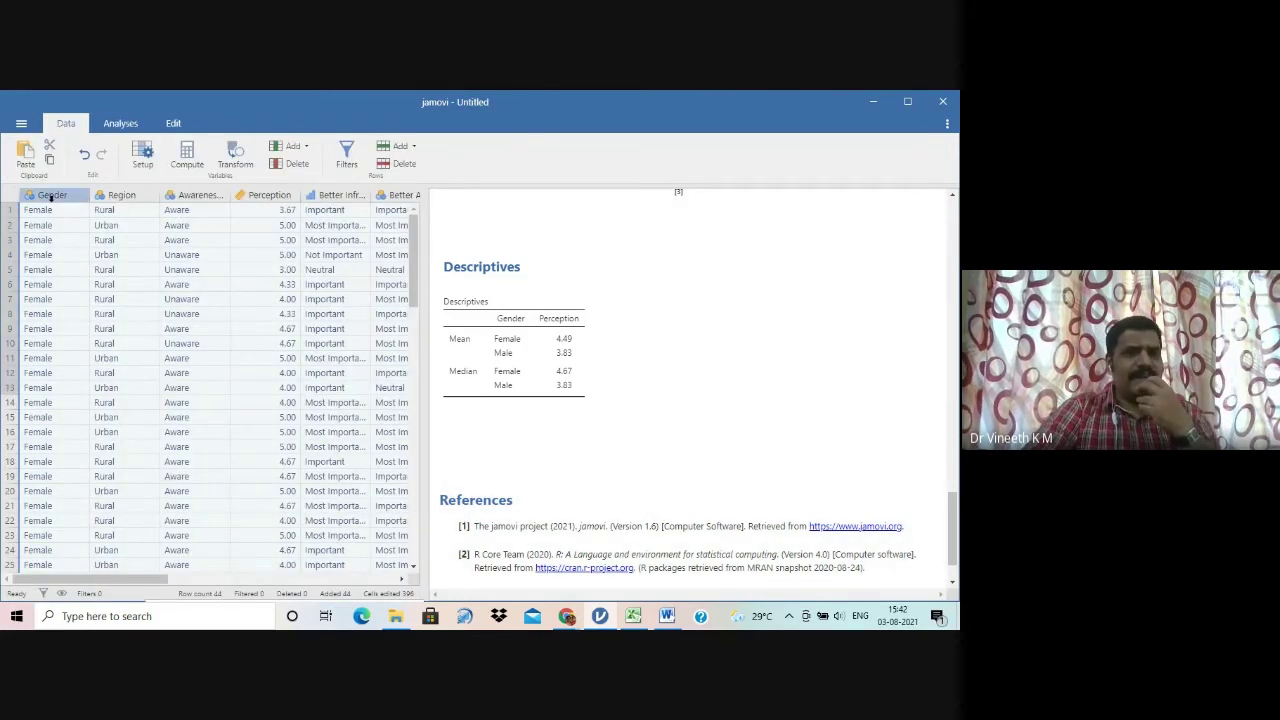
click(50, 197)
right_click(47, 197)
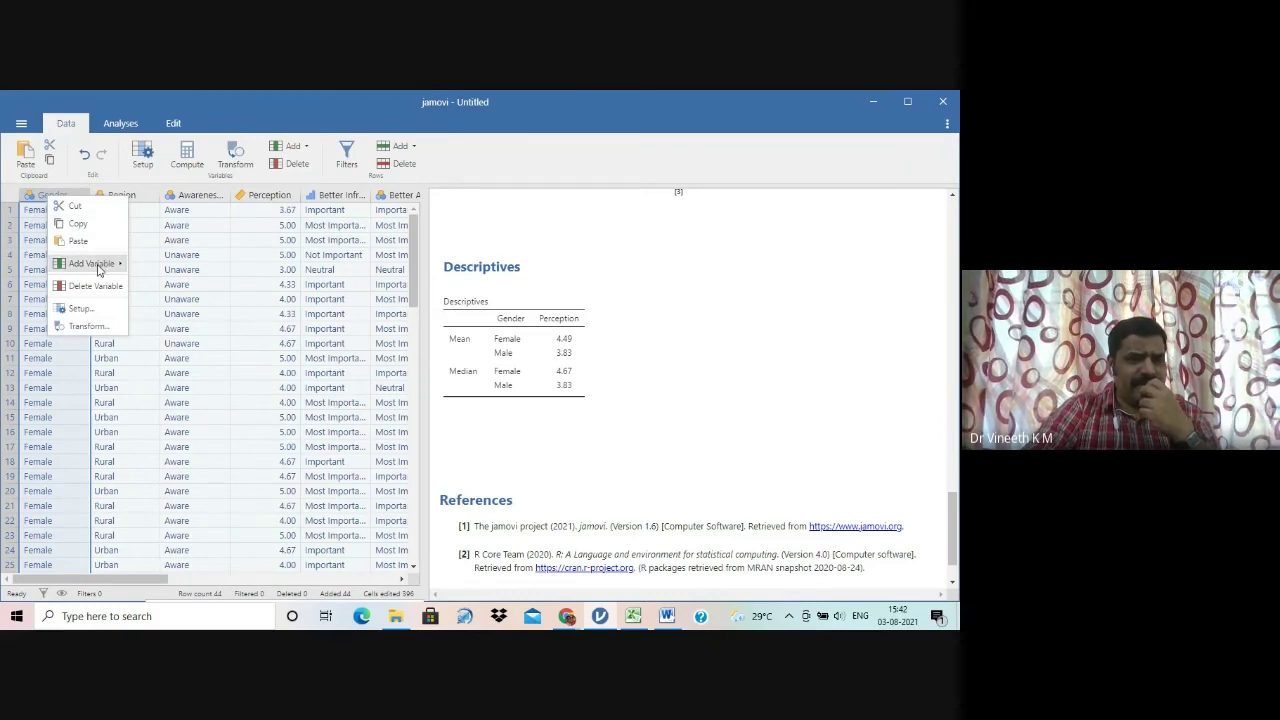
mouse_move(98, 268)
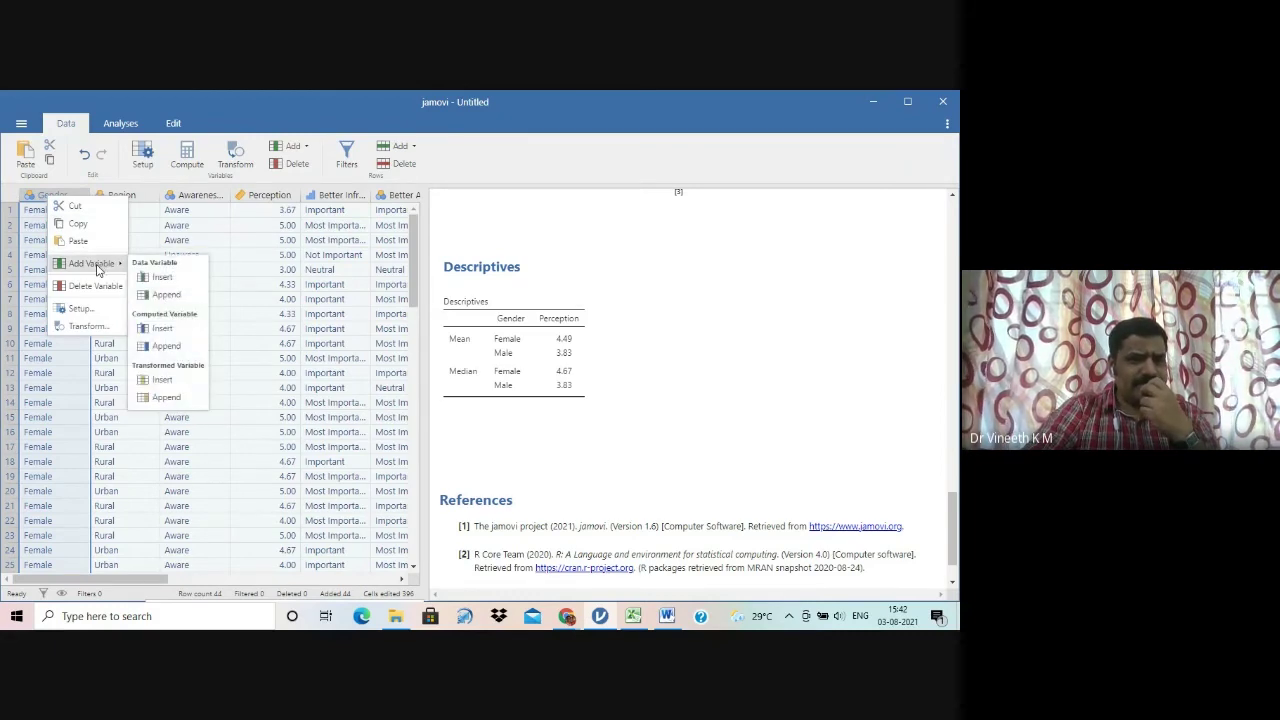
click(172, 276)
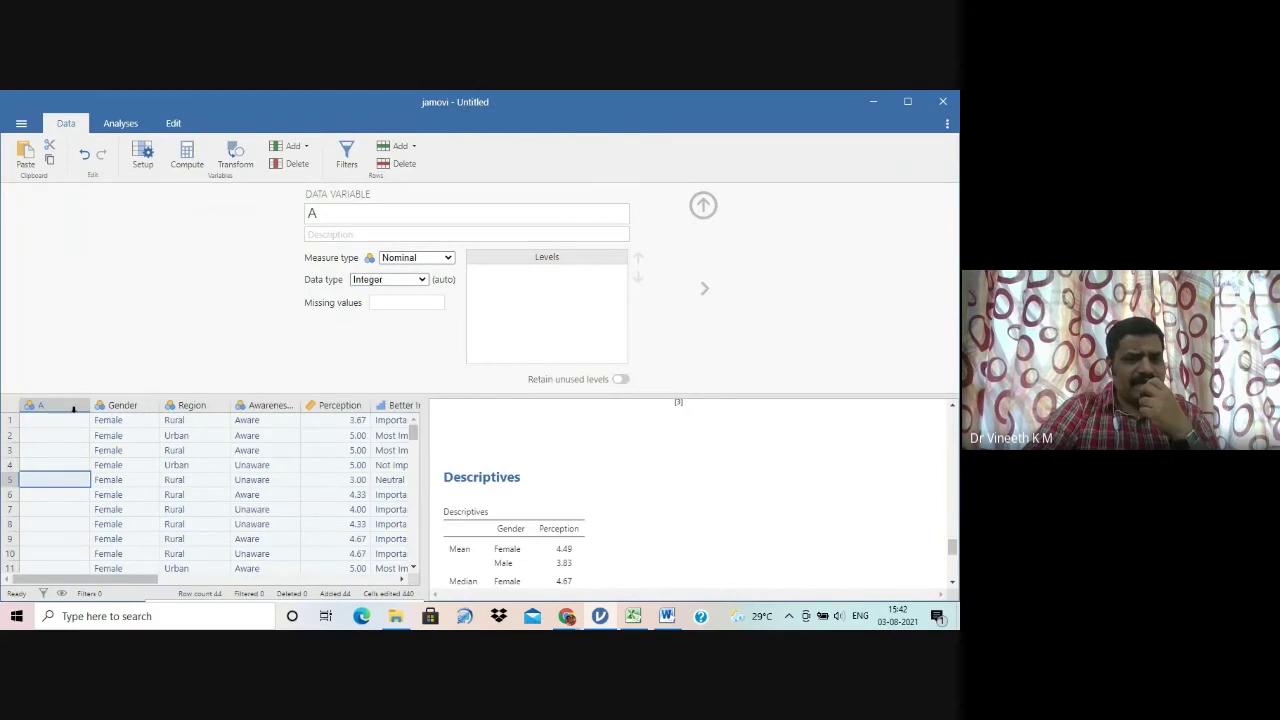
Step: Name the newly inserted variable "dummy"
click(73, 408)
click(356, 211)
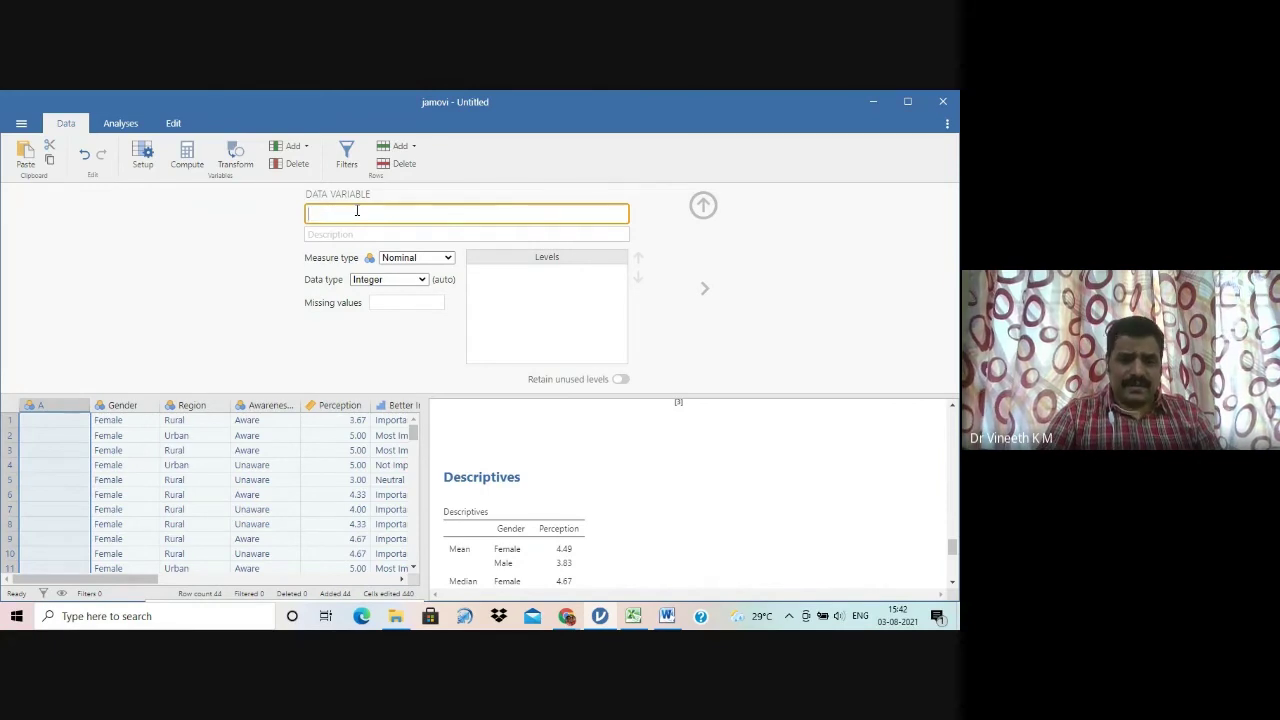
text(dummy)
key(Return)
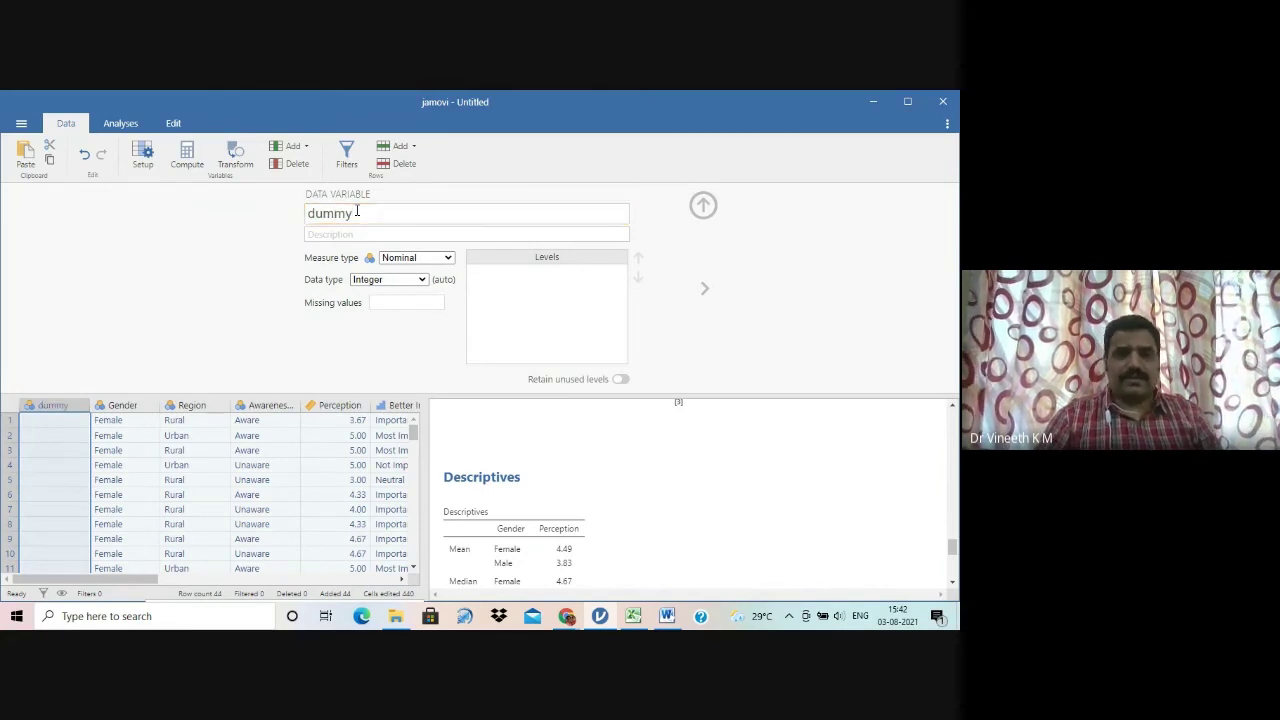
Step: Enter the values 1, 2 and 3 in the first three rows of the dummy column
click(54, 420)
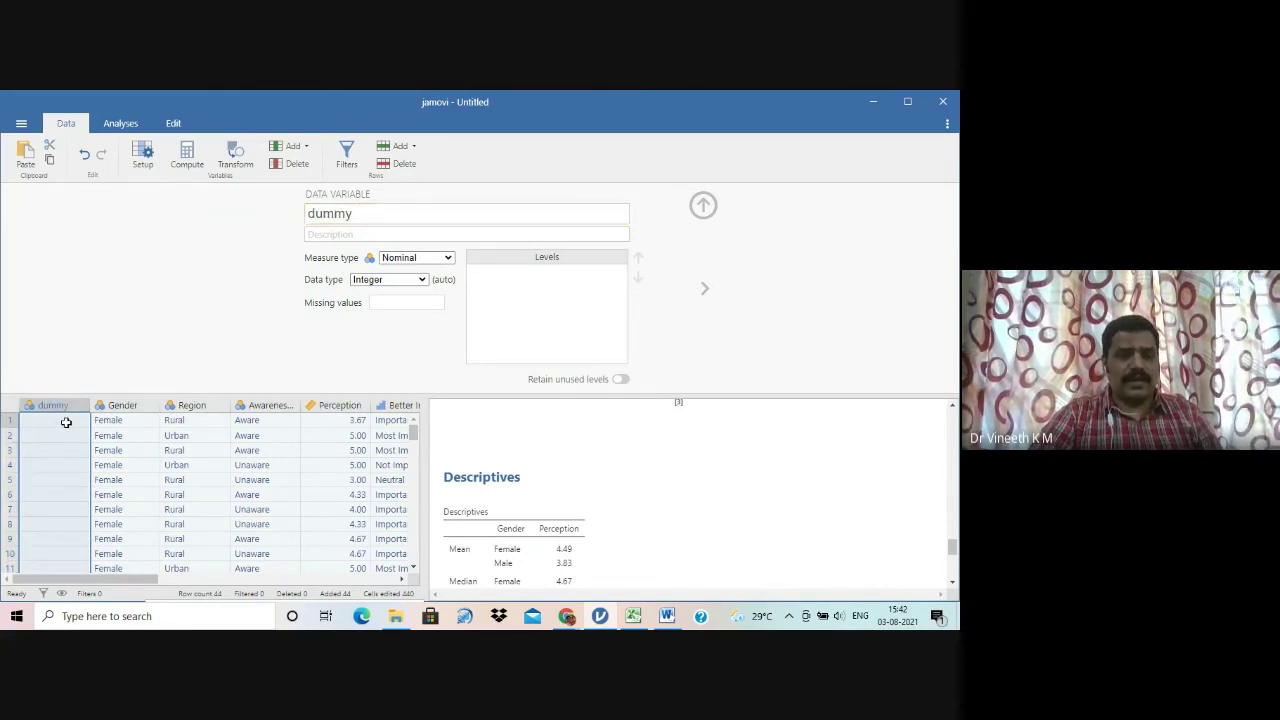
text(1)
key(Return)
text(2)
key(Return)
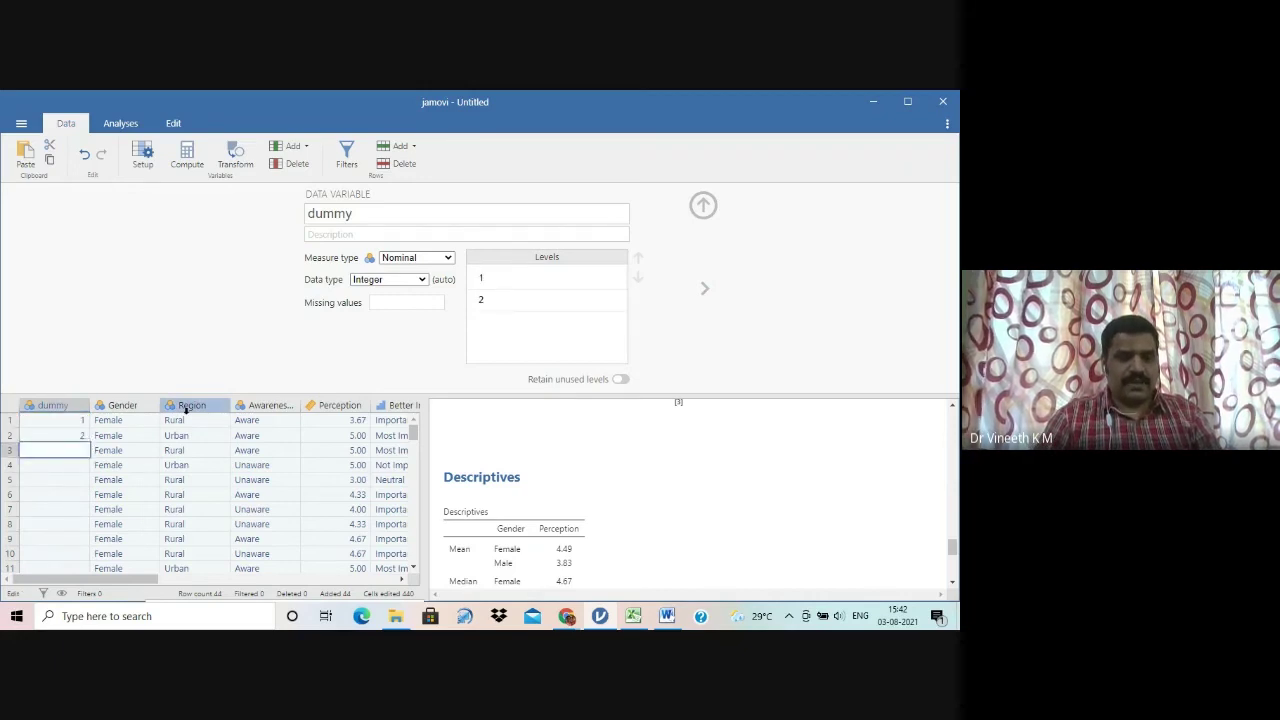
key(Down)
text(3)
key(Up)
key(Up)
key(Down)
text(3)
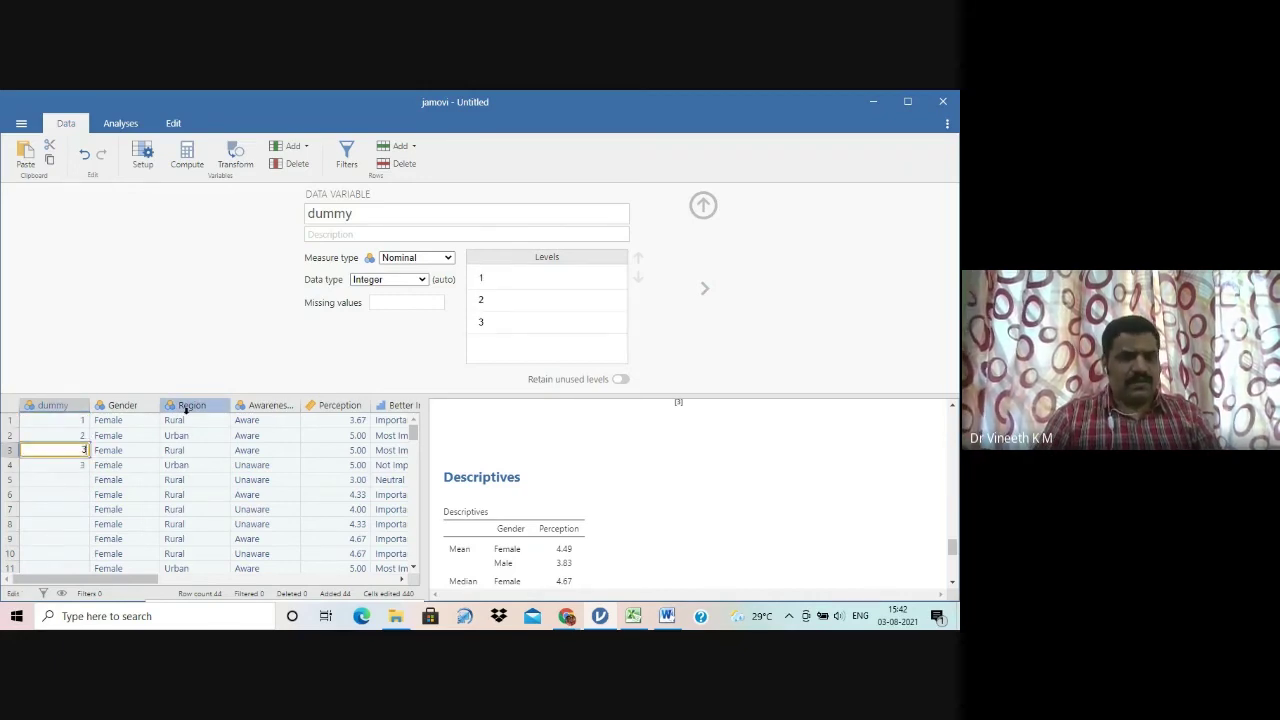
key(Return)
Step: Repeat the values 1, 2 and 3 in rows 4 to 6 of the dummy column
key(Up)
key(Down)
text(1)
key(Return)
text(2)
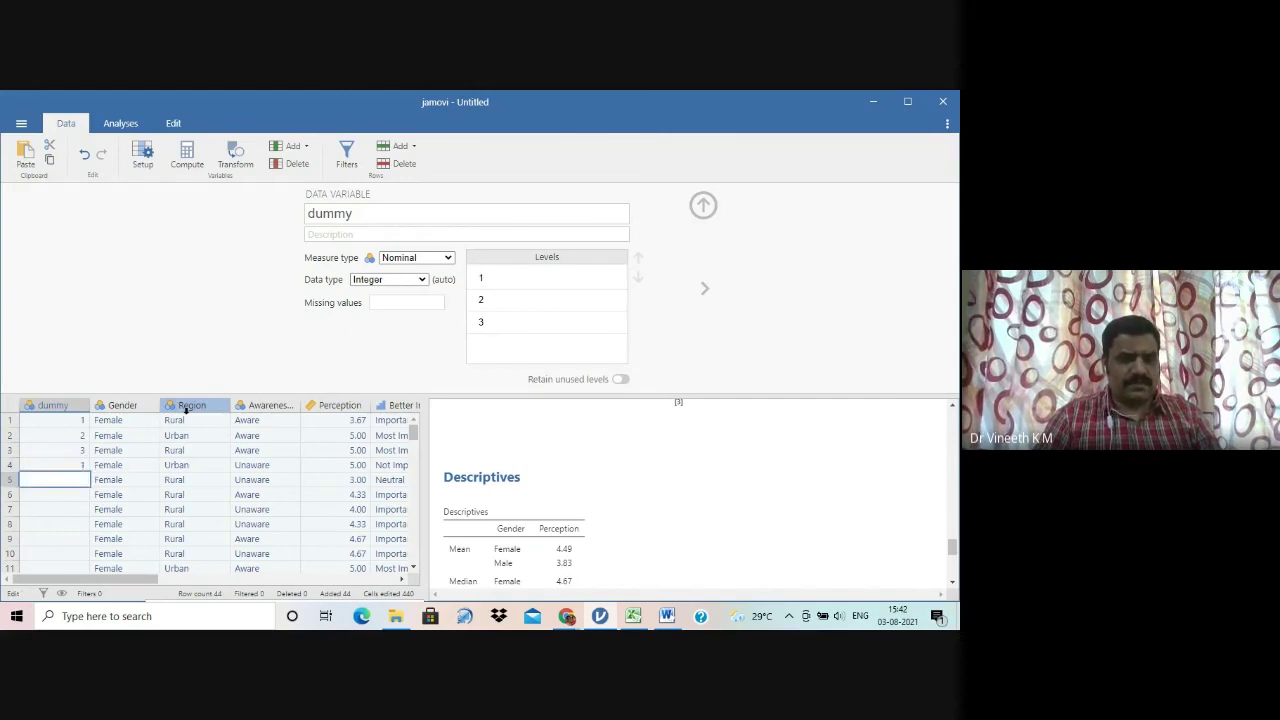
key(Return)
text(3)
Step: Copy the six dummy values from rows 1 to 6 and paste them into rows 7 to 12
key(Up)
key(Up)
key(Up)
key(Up)
key(Up)
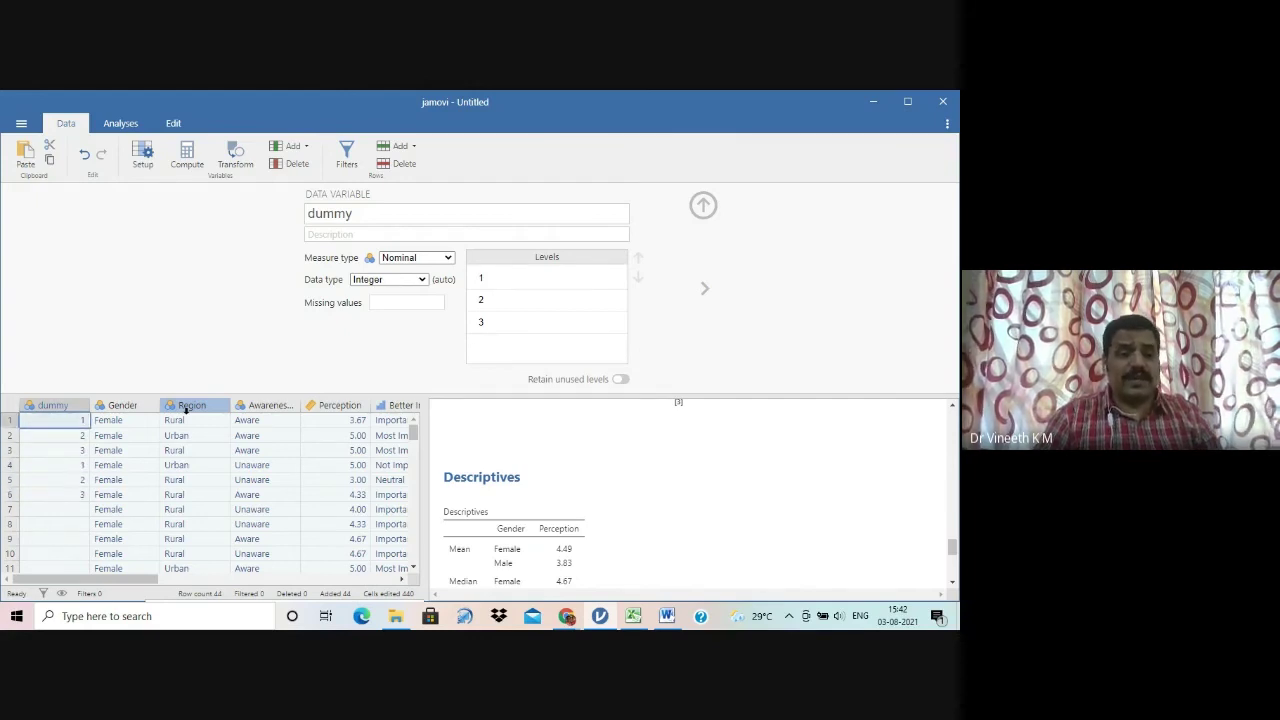
key(Down)
key(Up)
key(shift+Down)
key(shift+Down)
key(shift+Down)
key(shift+Down)
key(shift+Down)
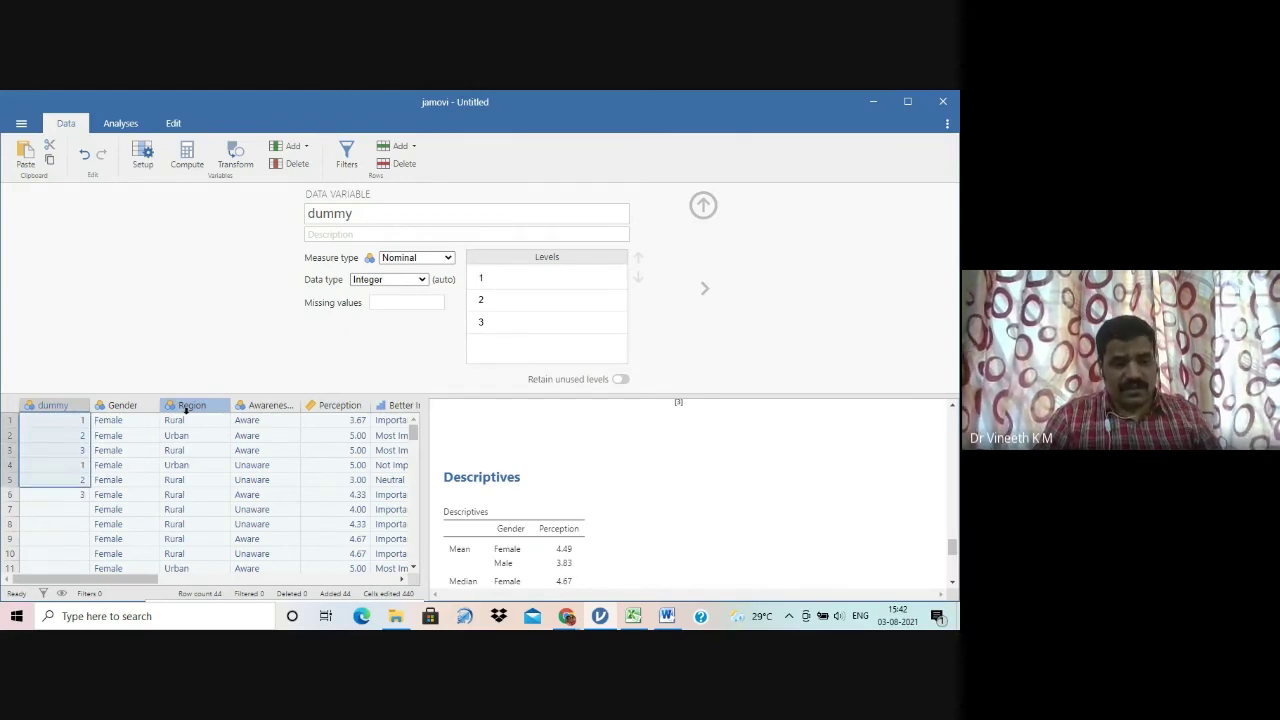
key(ctrl+c)
key(Down)
key(Down)
key(Down)
key(Down)
key(Down)
key(Down)
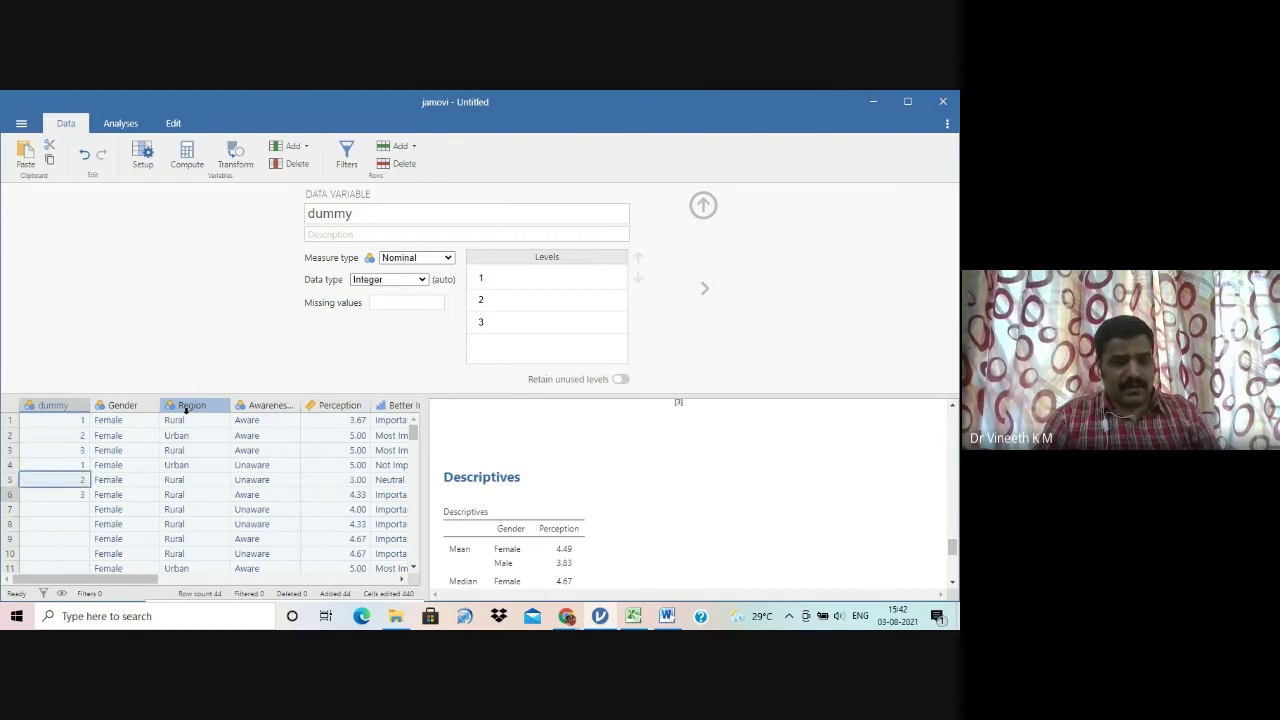
key(ctrl+v)
Step: Paste the six copied dummy values twice more, filling rows 13 to 24 of the dummy column
key(Down)
key(Down)
key(Down)
key(Down)
key(Down)
key(Down)
key(Down)
key(Down)
key(Down)
key(Down)
key(Down)
key(Down)
key(Down)
key(Down)
key(Down)
key(Down)
key(Down)
key(Down)
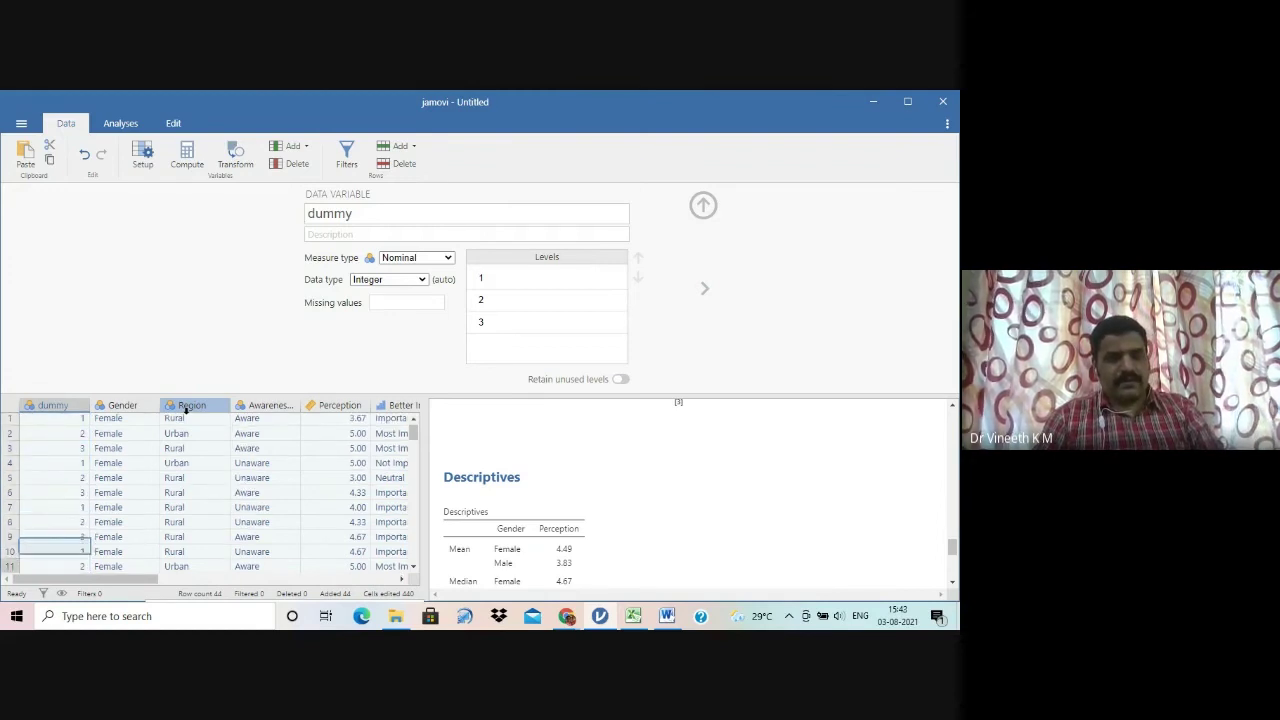
key(Up)
key(Up)
key(Up)
key(Up)
key(Up)
key(Up)
key(Up)
key(Up)
key(Up)
key(Up)
key(Up)
key(Up)
key(Up)
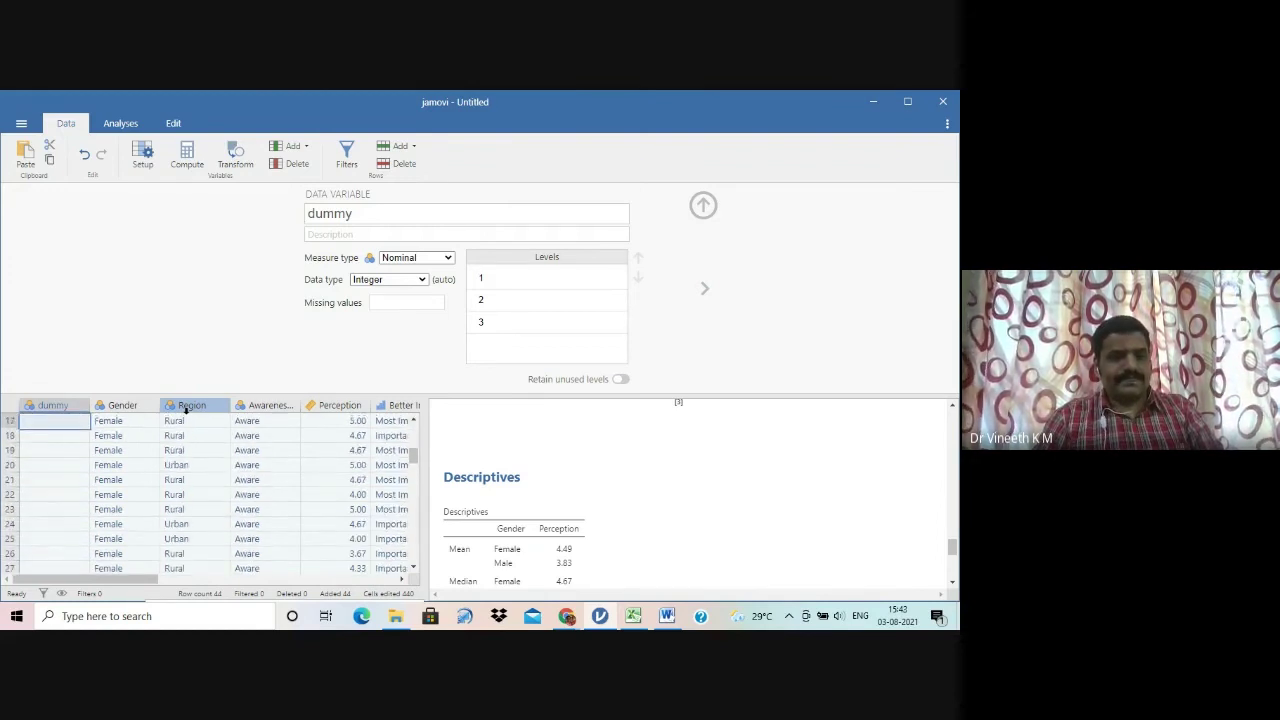
key(Down)
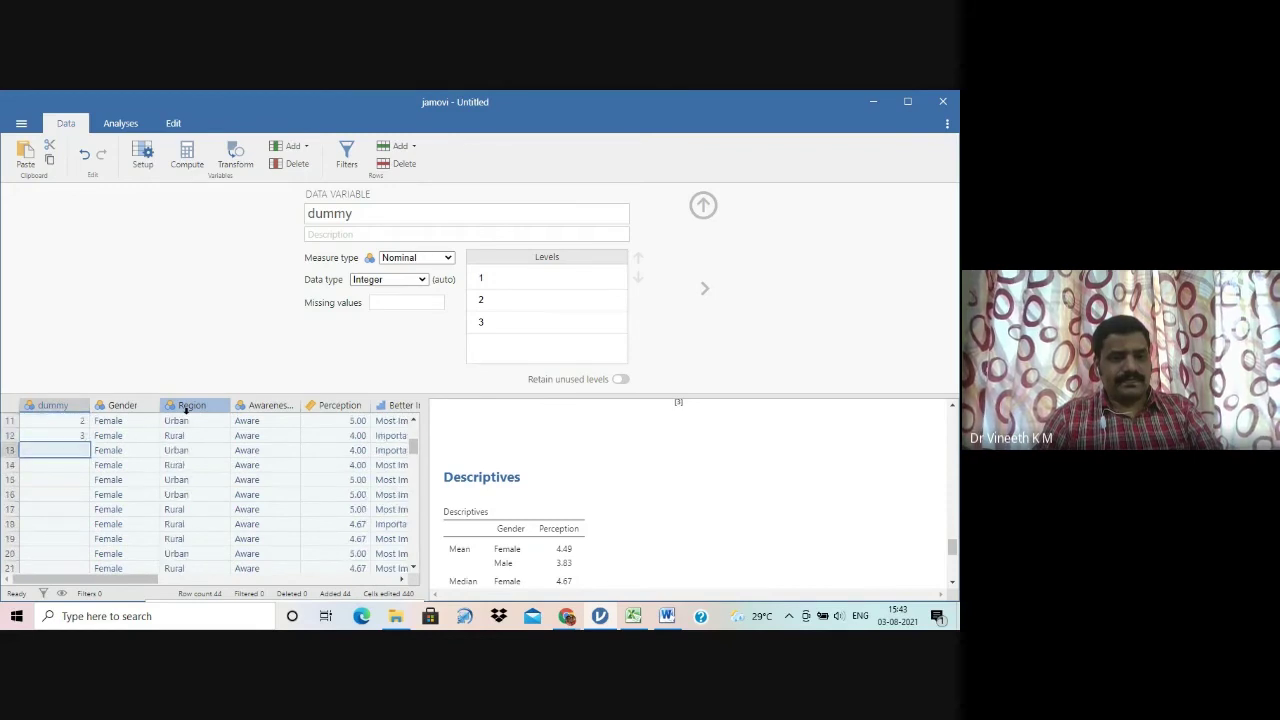
key(ctrl+v)
key(Down)
key(Down)
key(Down)
key(Down)
key(Down)
key(Down)
key(Down)
key(Down)
key(Down)
key(Down)
key(Down)
key(Down)
key(Down)
key(Down)
key(Down)
key(Down)
key(Down)
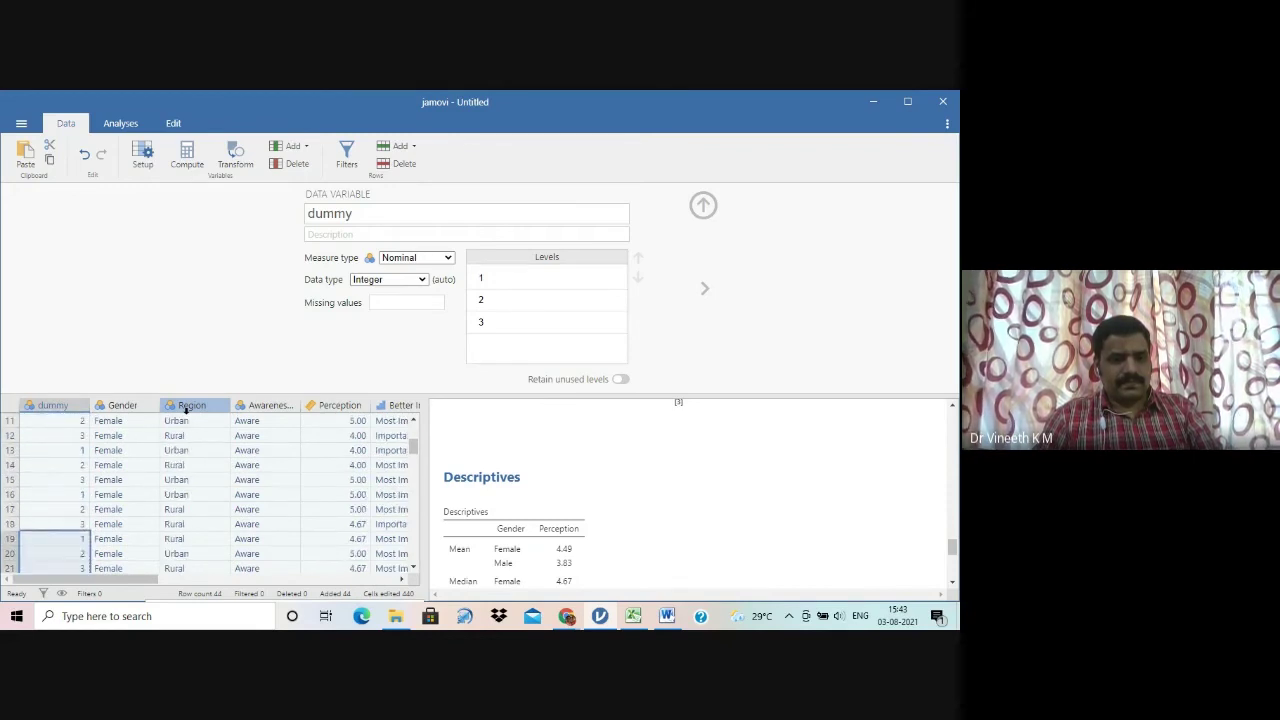
Step: Paste the six copied dummy values into rows 25 to 30 of the dummy column
key(Up)
key(Up)
key(Up)
key(Up)
key(Up)
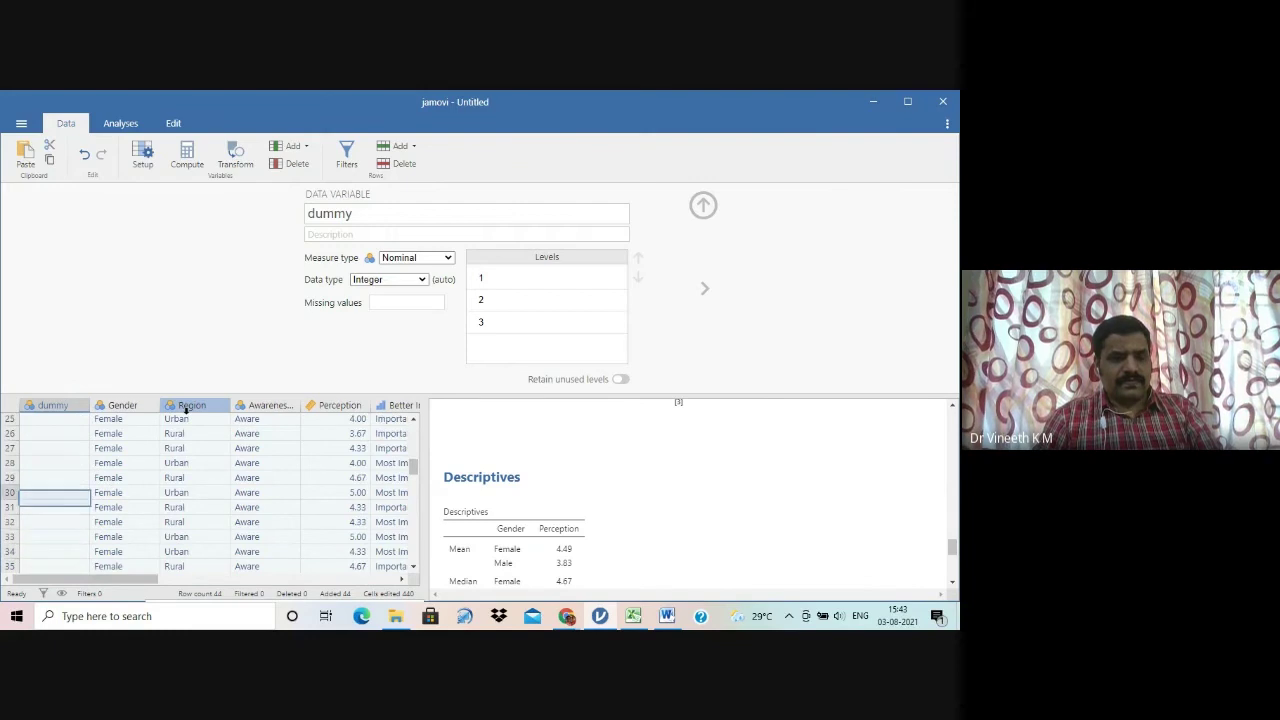
key(Down)
key(shift+Down)
key(shift+Down)
key(shift+Down)
key(shift+Down)
key(shift+Down)
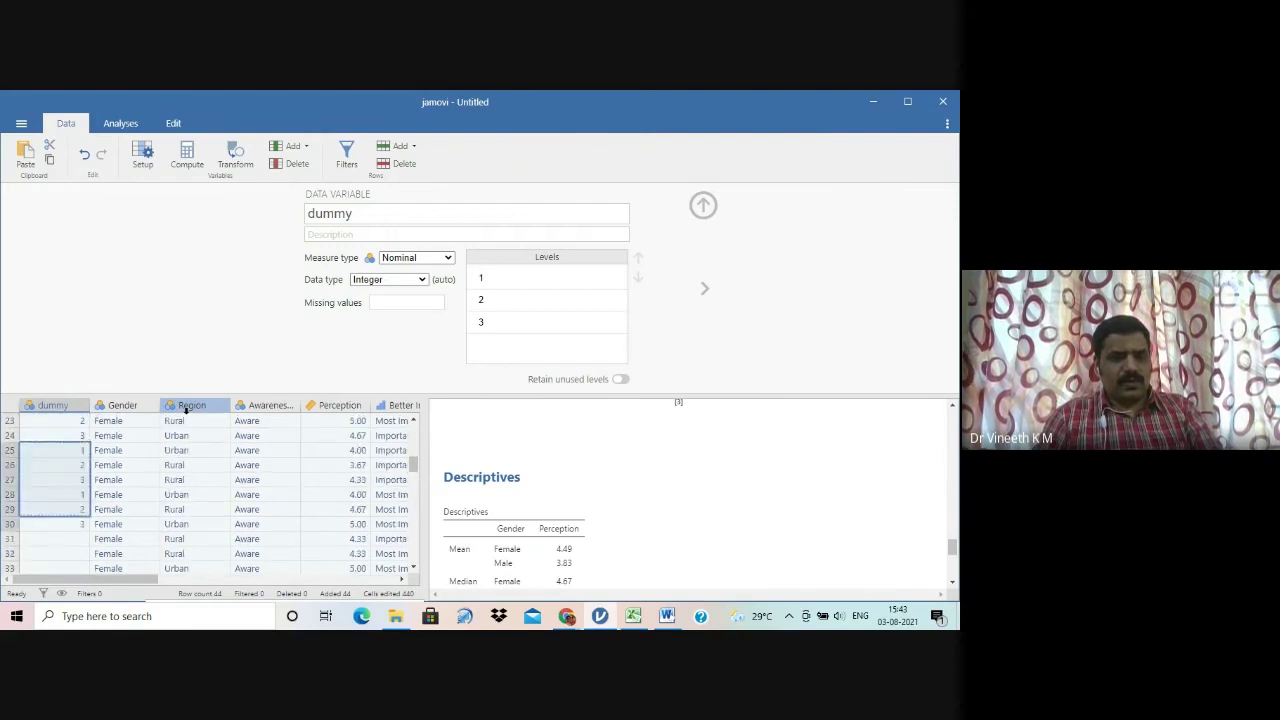
key(ctrl+v)
Step: Paste the six copied dummy values into rows 31 to 36 of the dummy column
key(Down)
key(shift+Down)
key(shift+Down)
key(shift+Down)
key(shift+Down)
key(shift+Down)
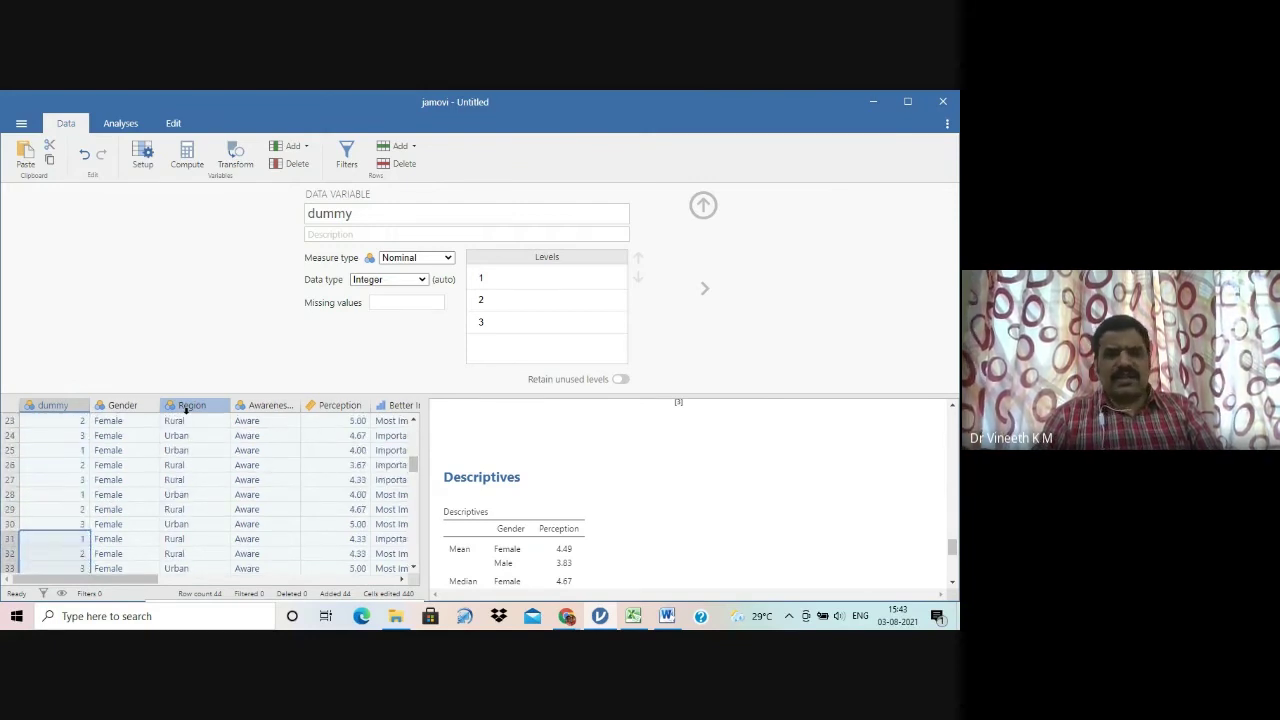
key(ctrl+v)
Step: Paste the six copied dummy values into rows 37 to 42 of the dummy column
key(Down)
key(Down)
key(Up)
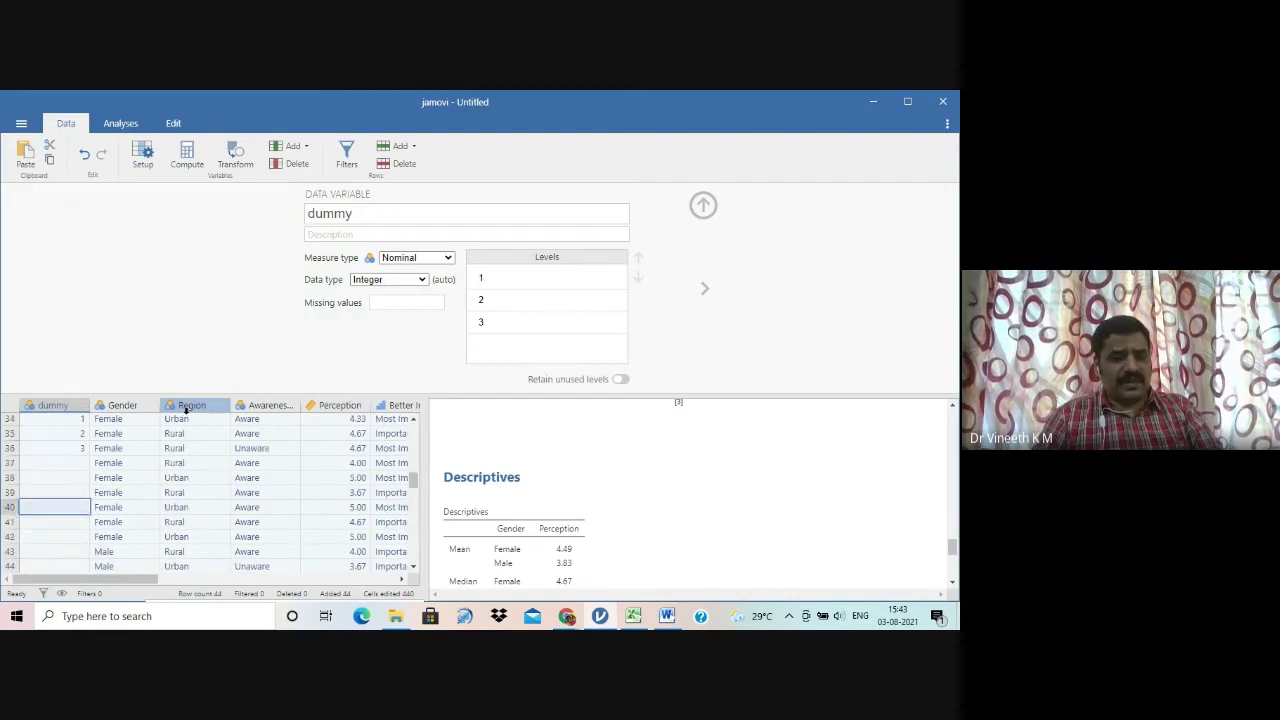
key(shift+Down)
key(shift+Down)
key(shift+Down)
key(shift+Down)
key(shift+Down)
key(ctrl+v)
key(Down)
key(Down)
key(Down)
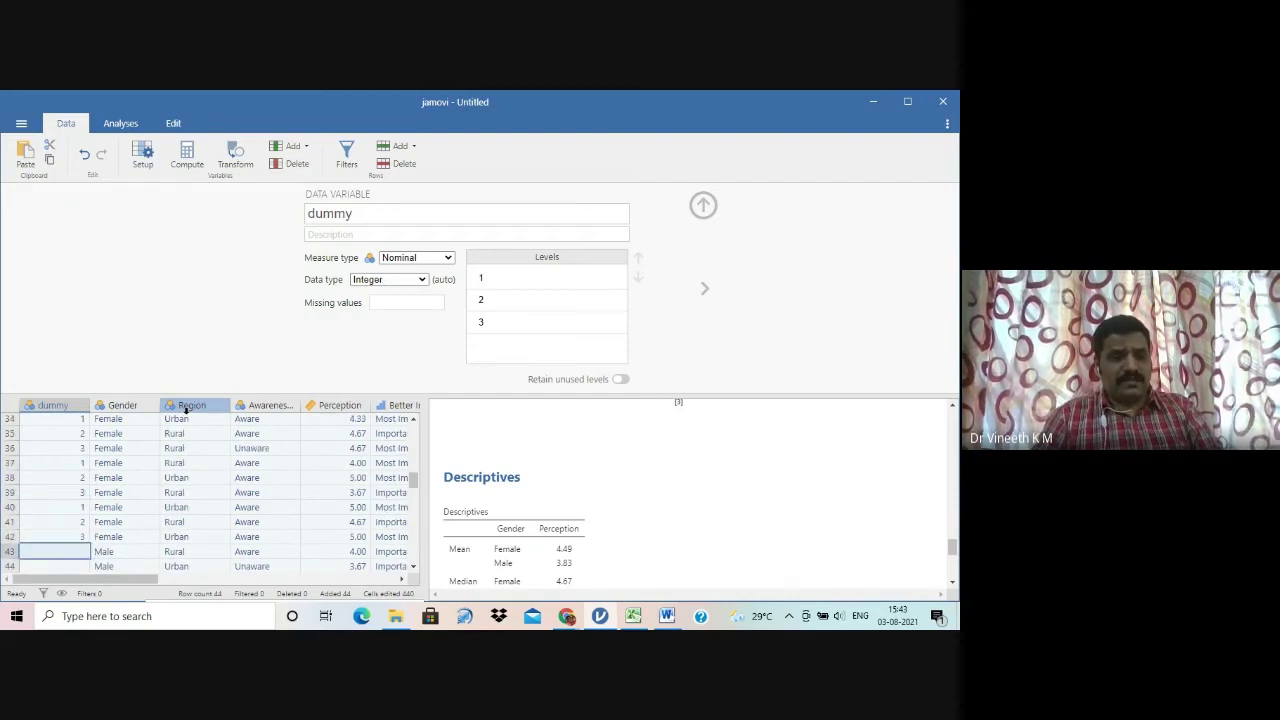
Step: Complete the dummy column by entering 1 in row 43 and 2 in row 44
key(Up)
key(Up)
text(1)
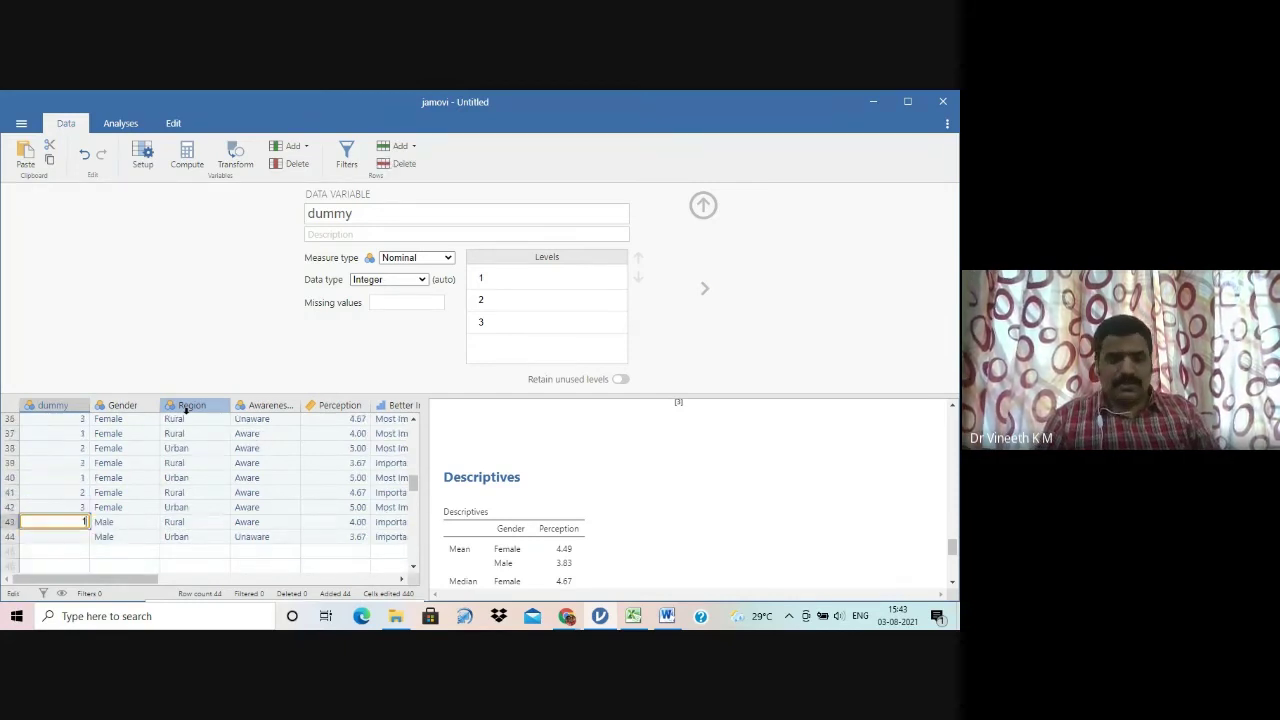
key(Return)
text(2)
key(Return)
key(Up)
key(Up)
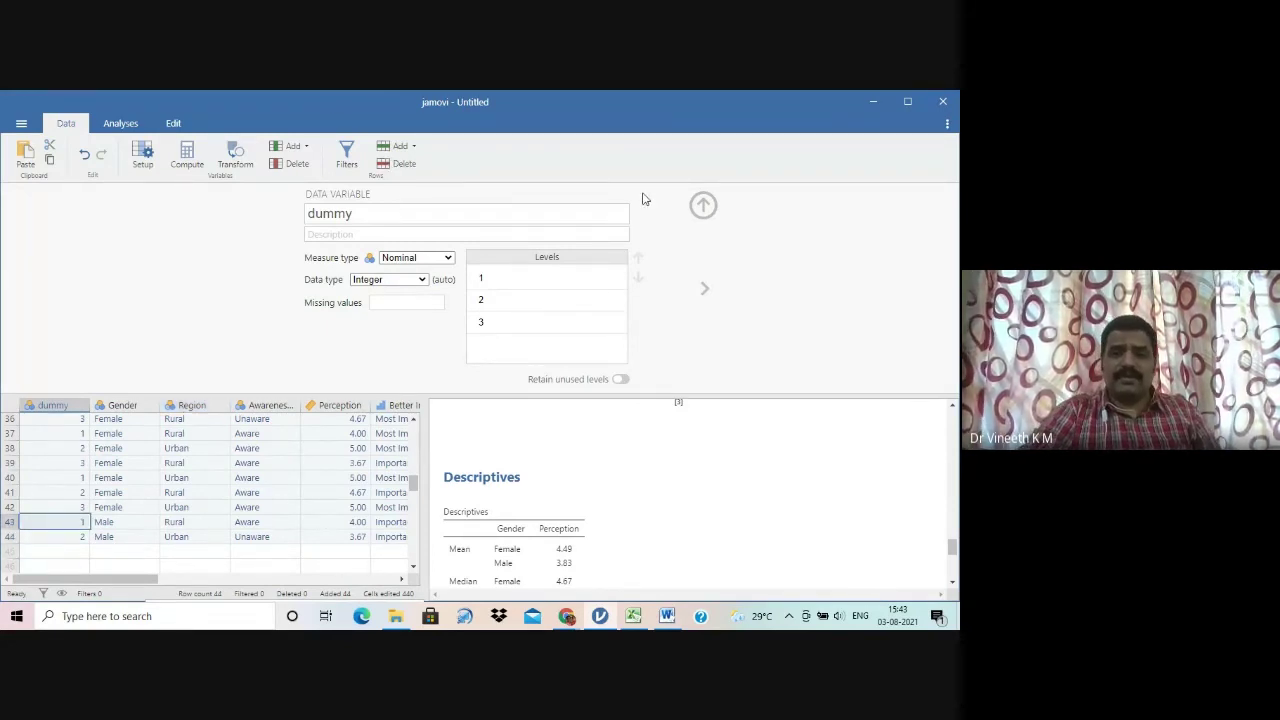
Step: Close the dummy variable's setup and start a parametric One-Way ANOVA analysis
click(702, 207)
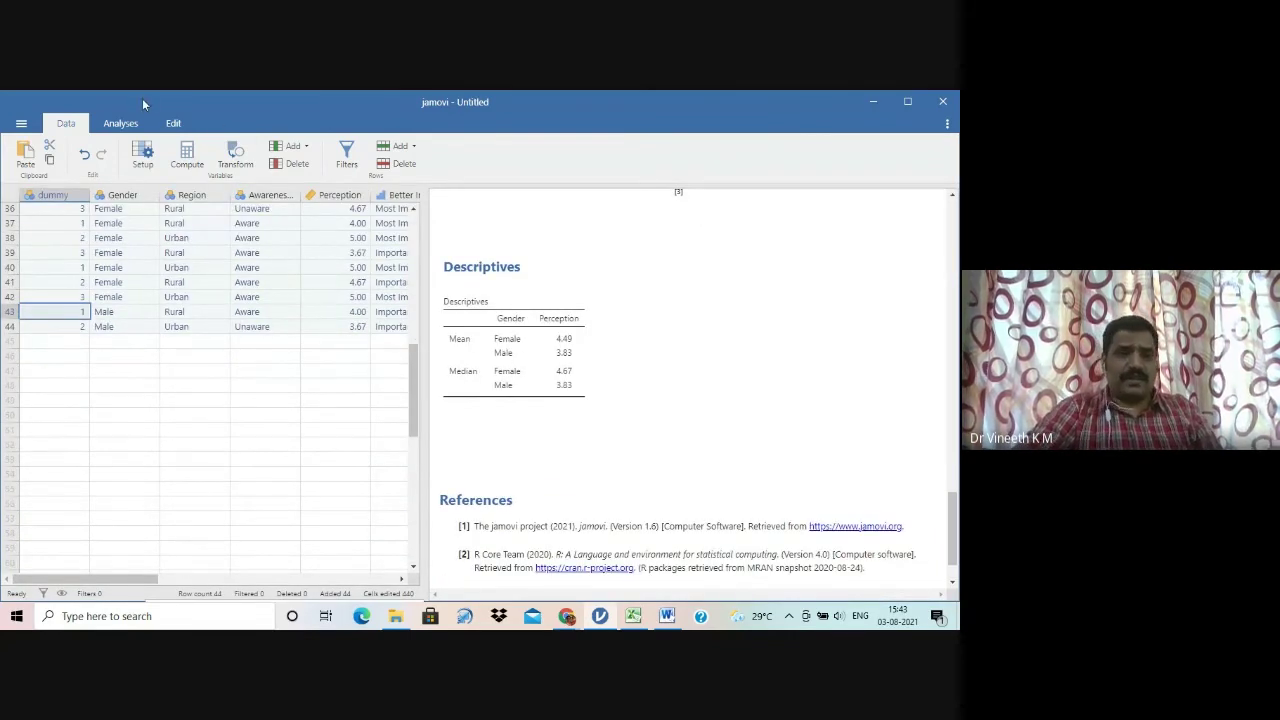
click(120, 124)
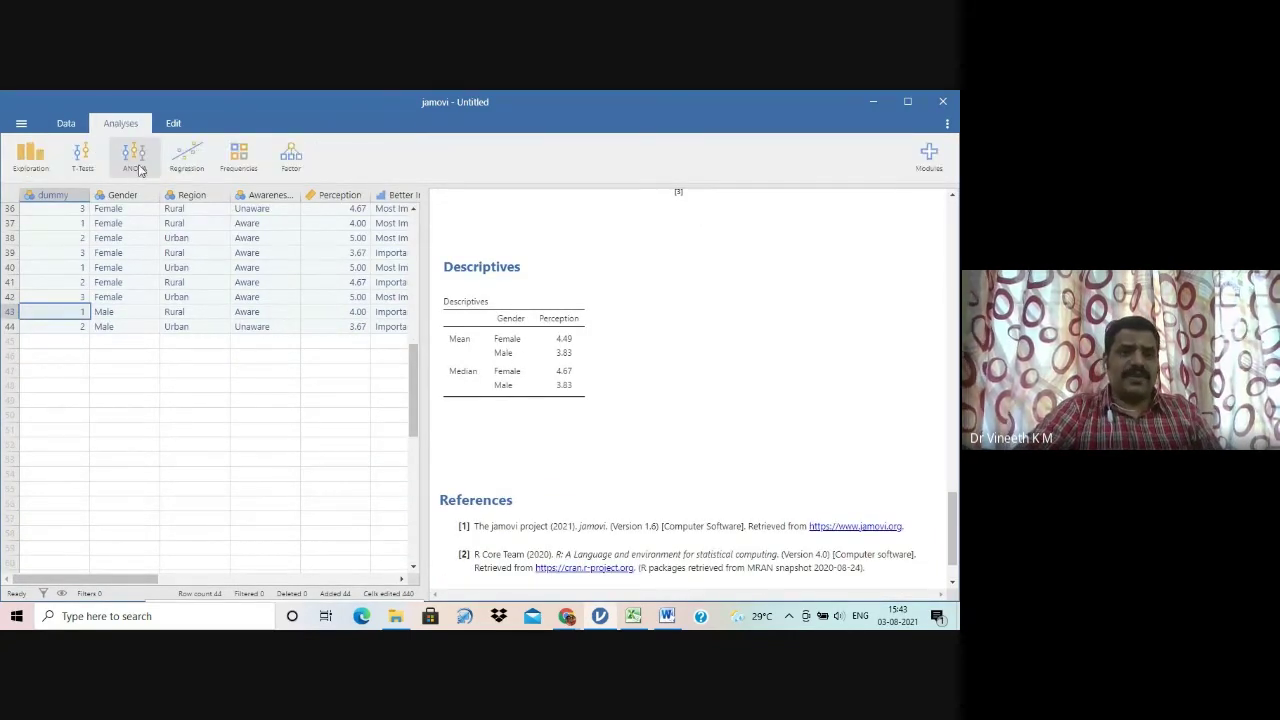
click(135, 158)
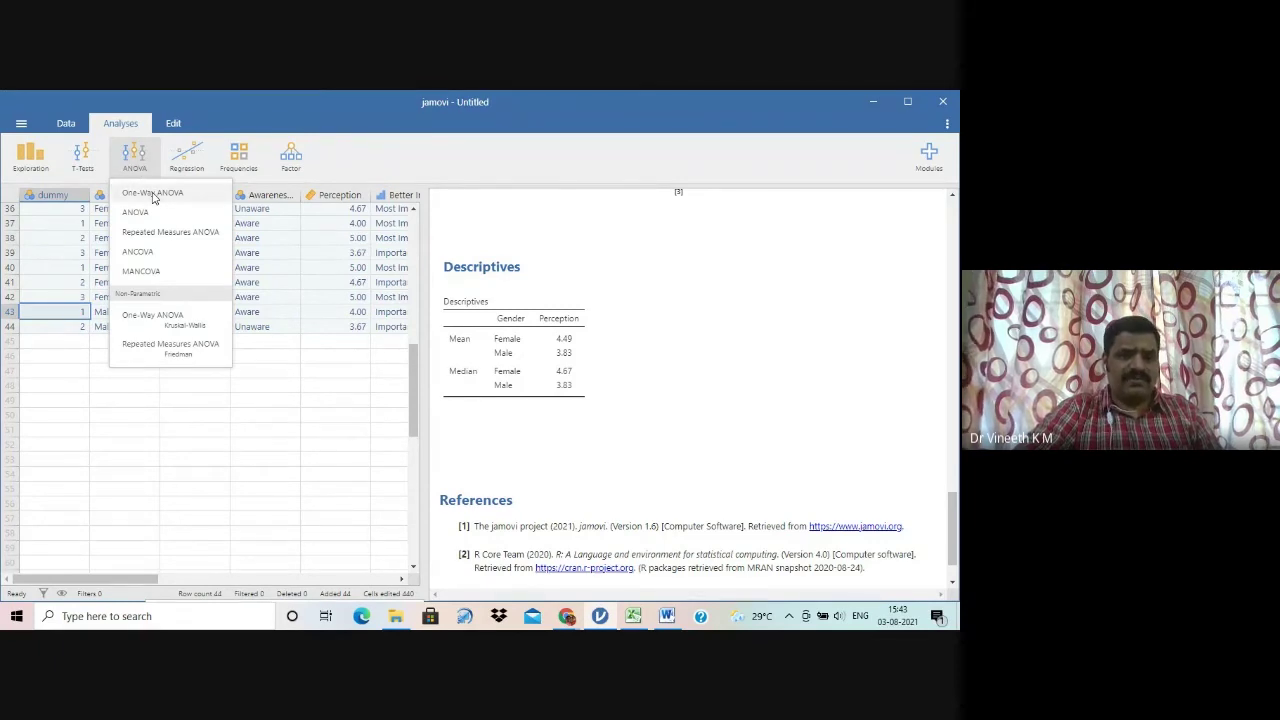
click(153, 195)
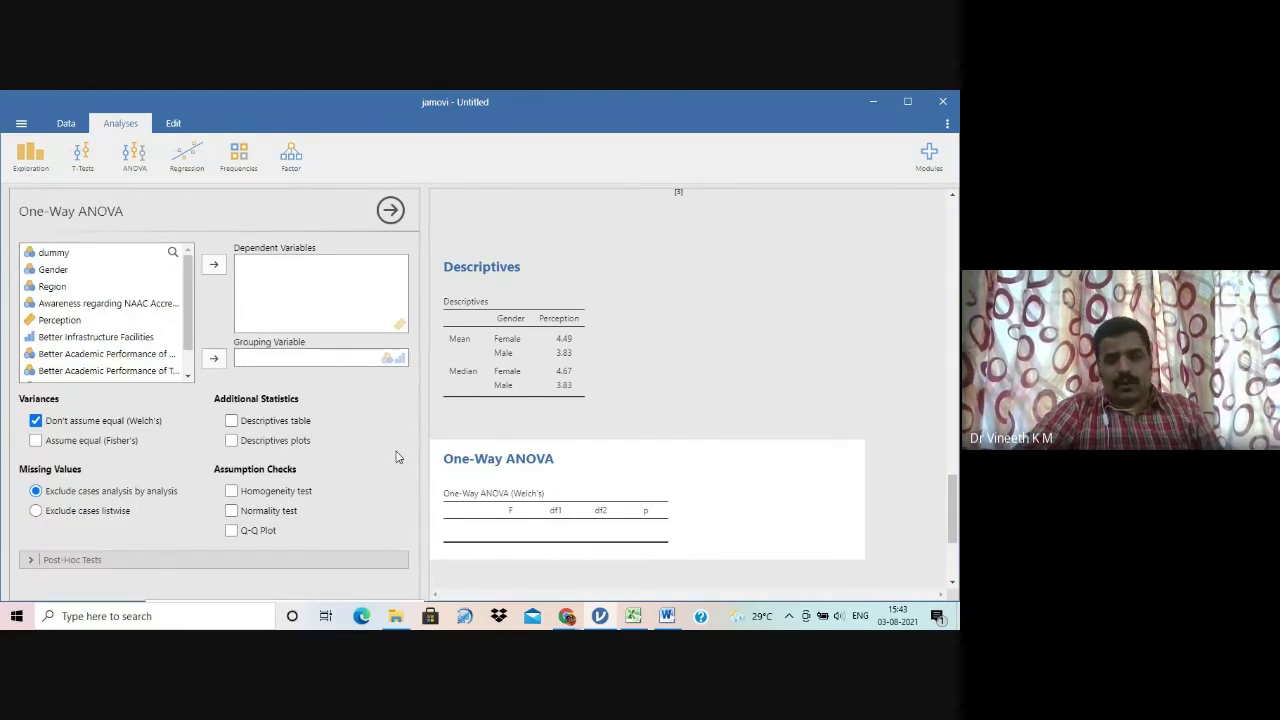
Step: Assign dummy as the grouping variable and Perception as the dependent variable of the One-Way ANOVA
click(109, 257)
click(212, 360)
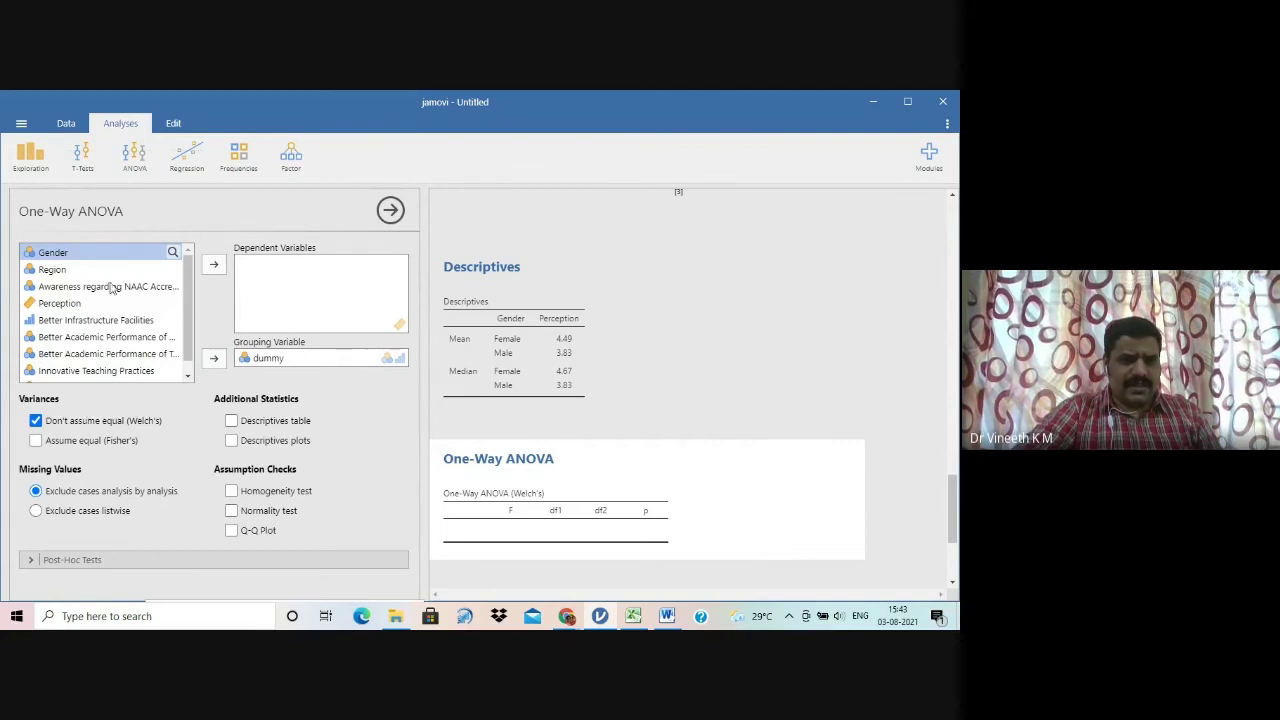
click(83, 303)
click(213, 264)
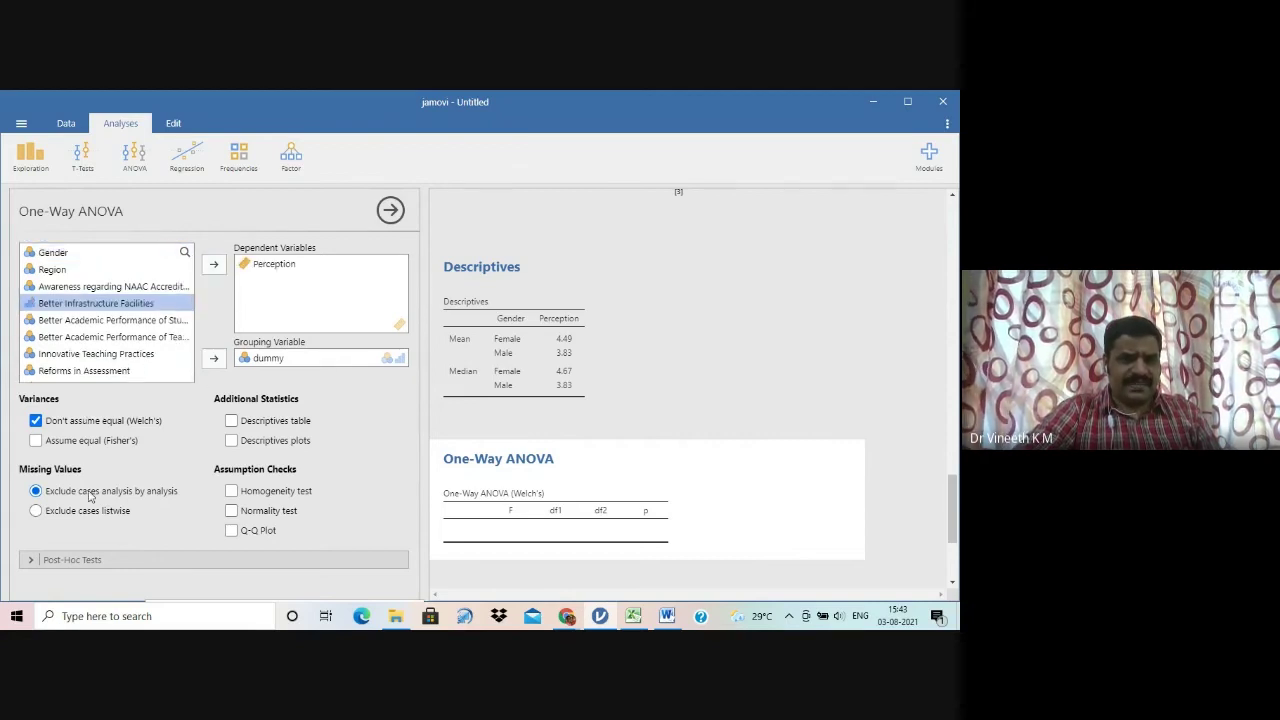
Step: Add the homogeneity test to the One-Way ANOVA and review its results table
click(231, 491)
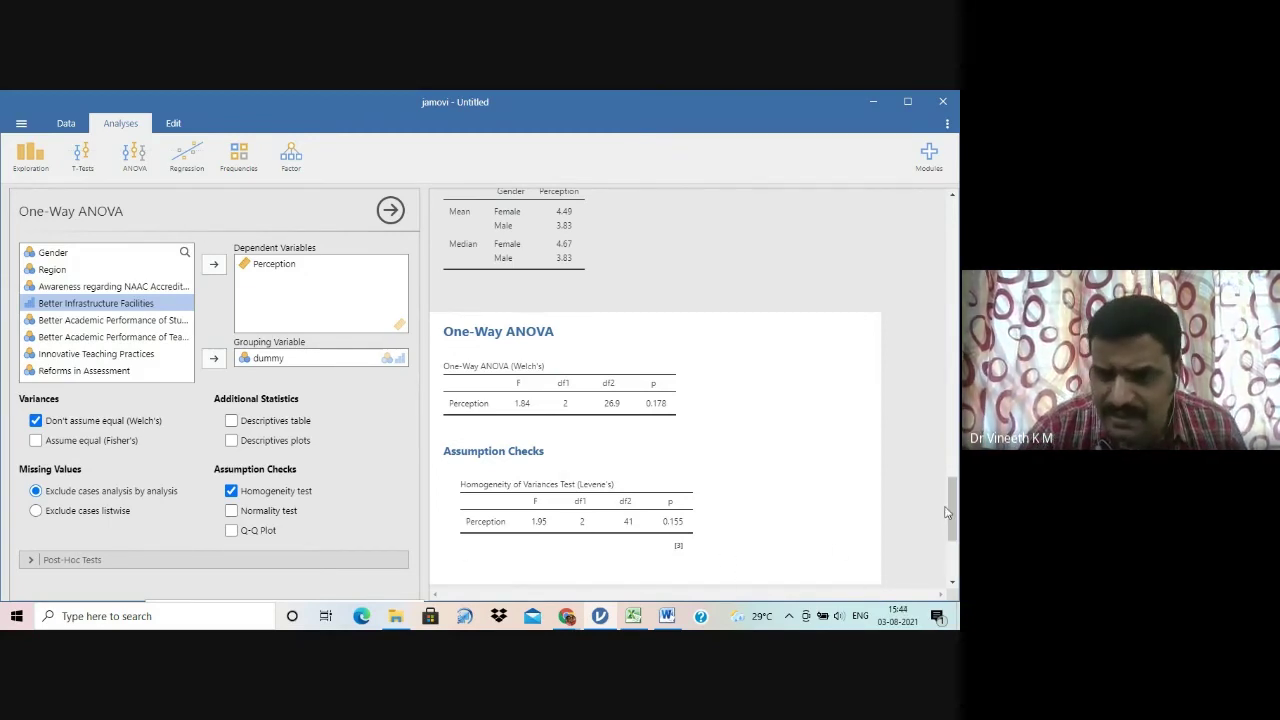
drag(955, 512, 955, 545)
scroll(955, 545, up, 1)
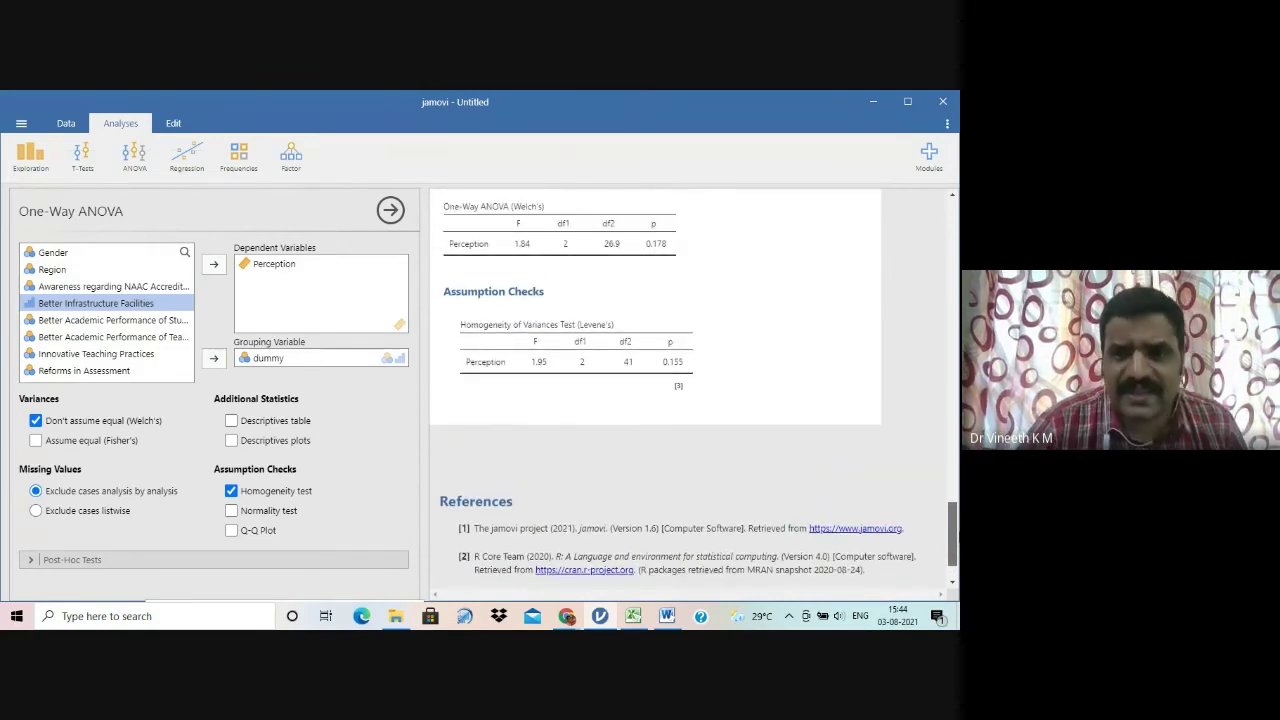
scroll(655, 390, up, 1)
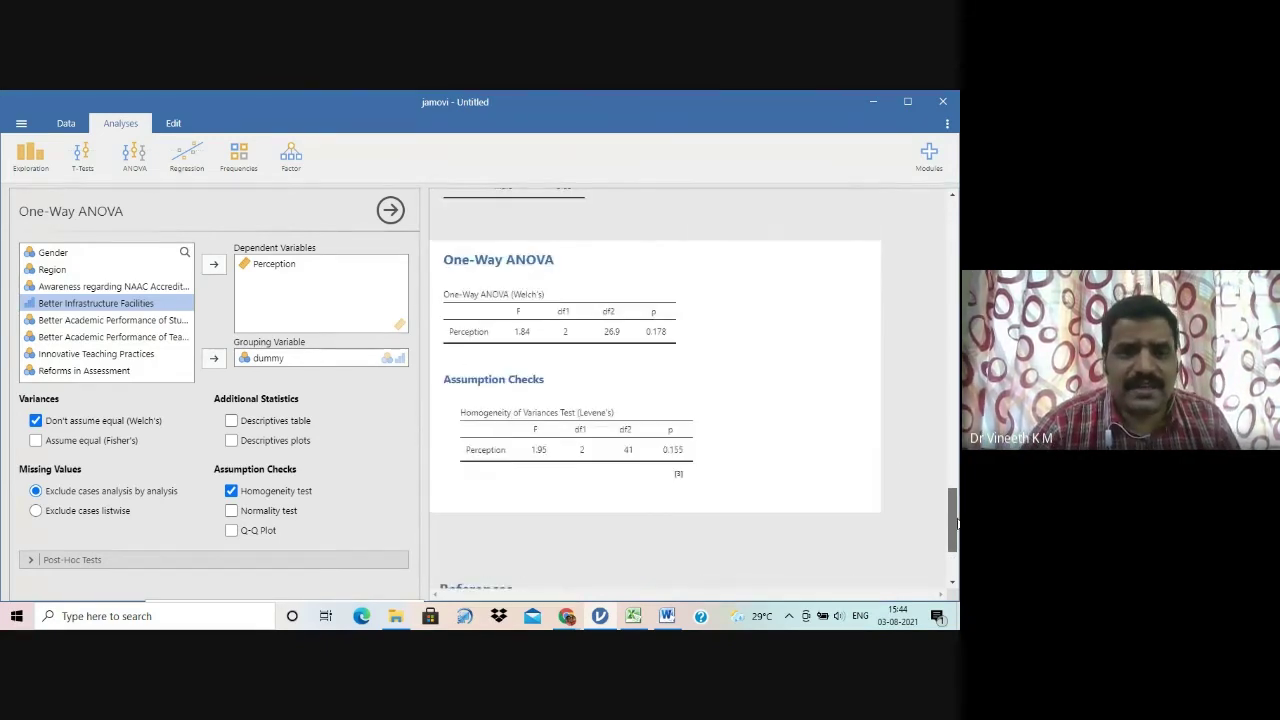
Step: Add the normality test and descriptives plots to the One-Way ANOVA output
click(232, 511)
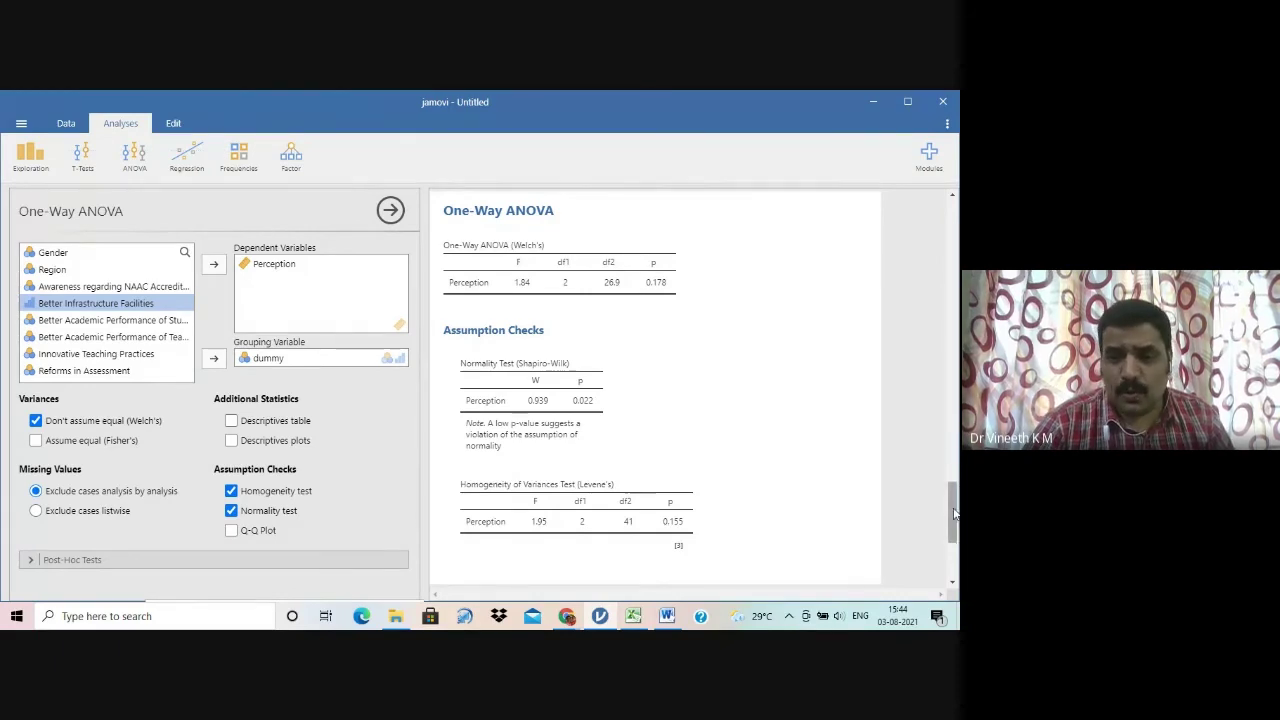
click(236, 442)
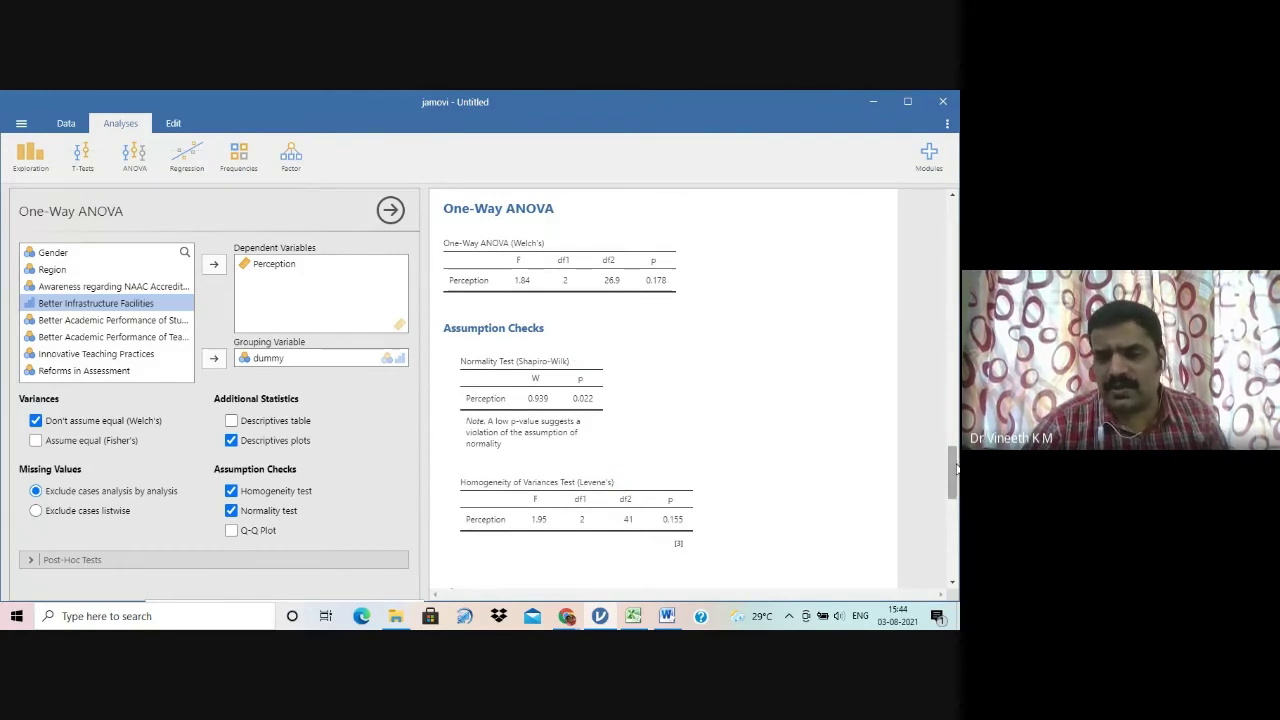
scroll(663, 390, down, 4)
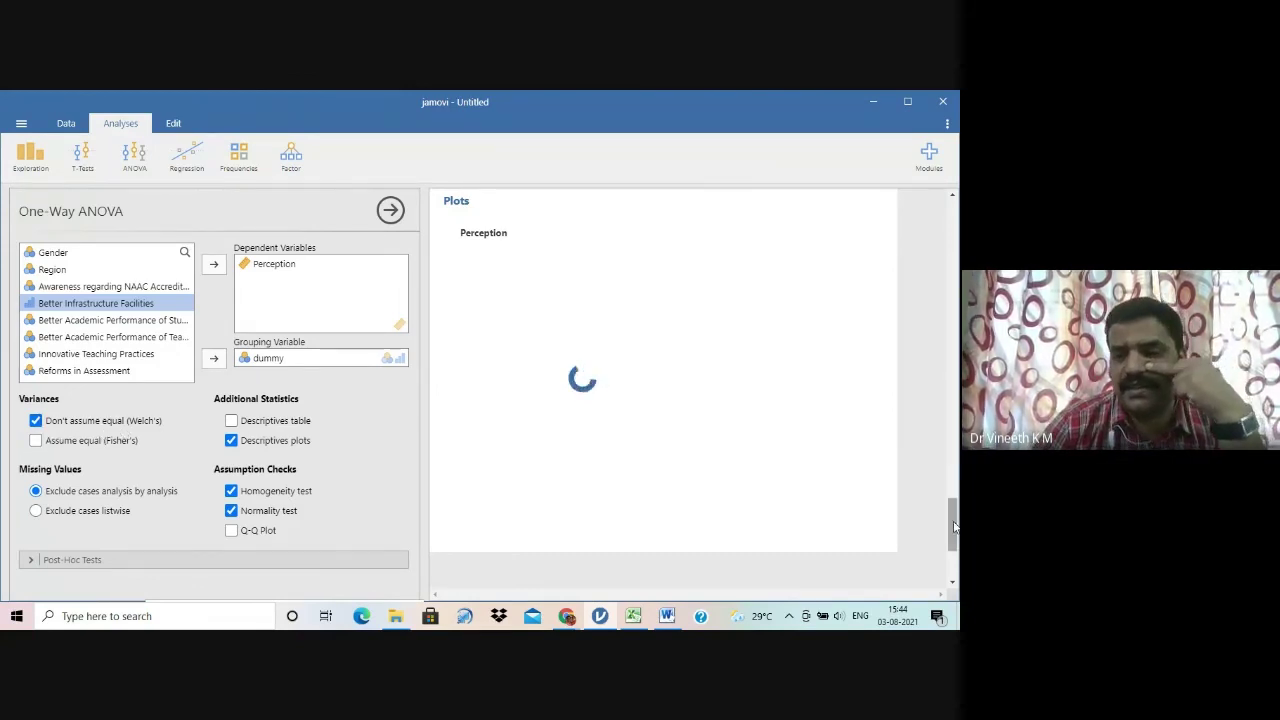
scroll(955, 487, up, 1)
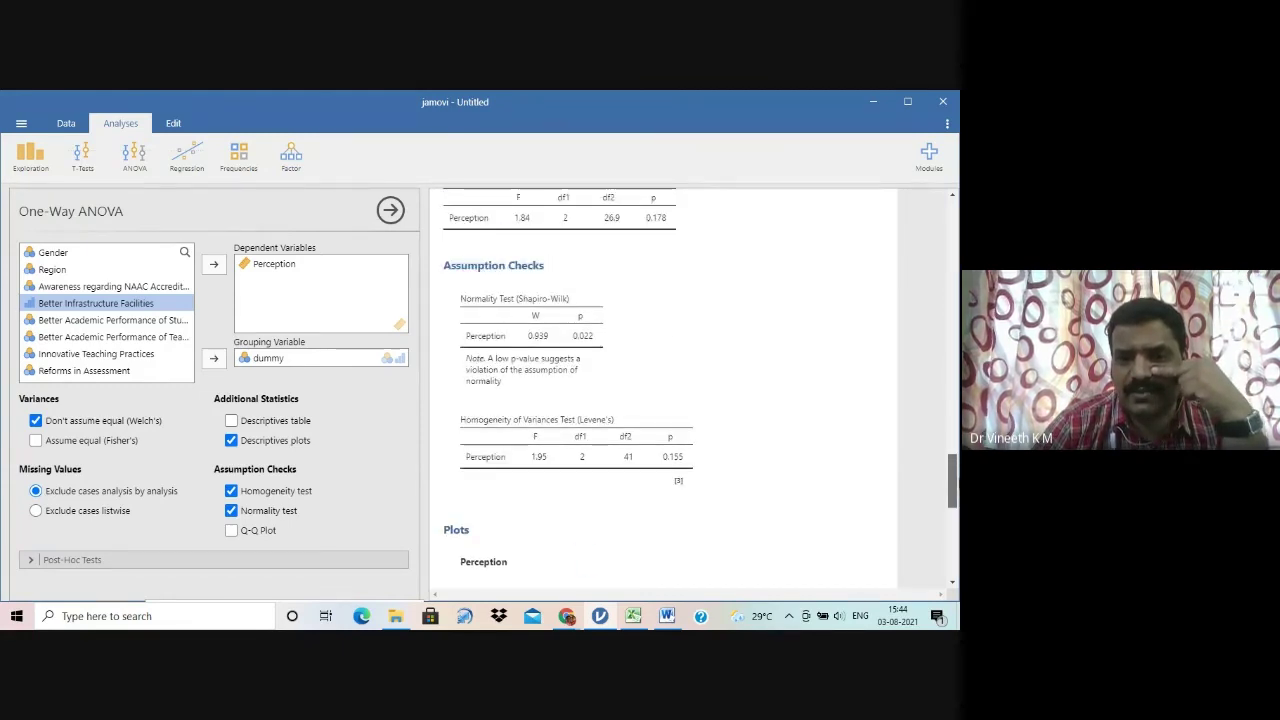
scroll(955, 487, down, 1)
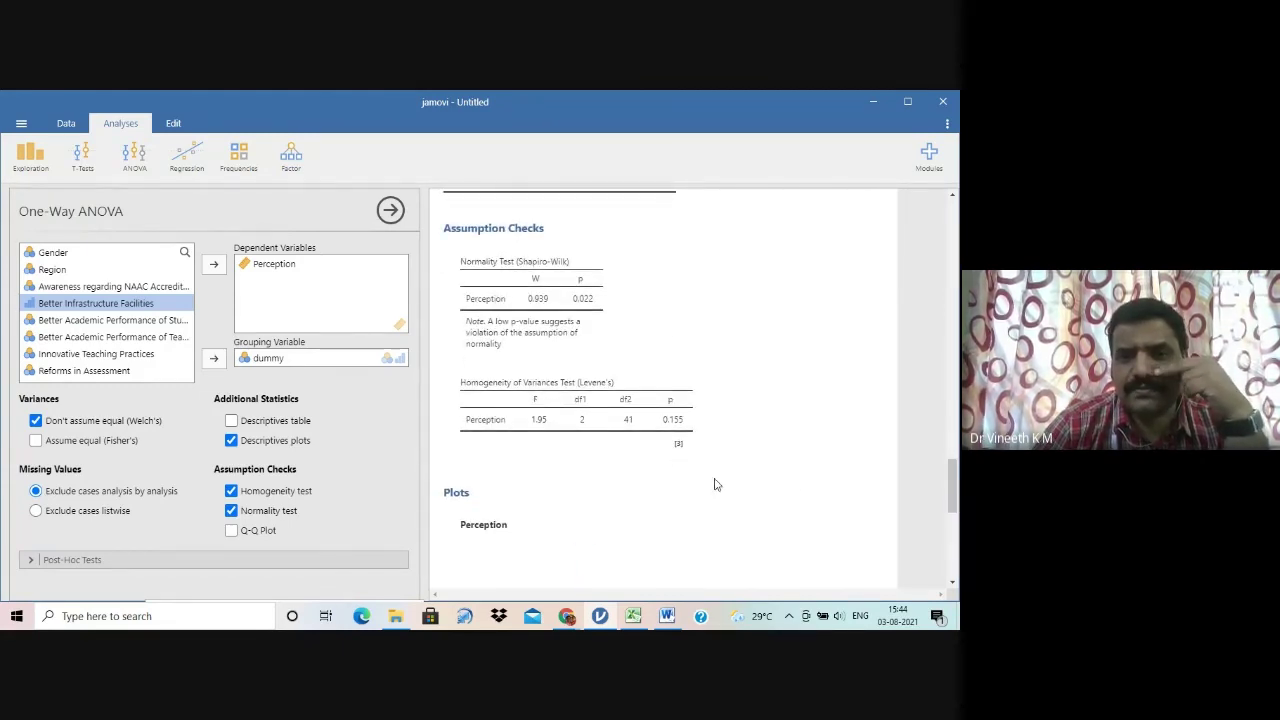
Step: Copy the One-Way ANOVA (Welch's) results table and paste it below the Mann-Whitney interpretation in the Word document
scroll(949, 470, up, 3)
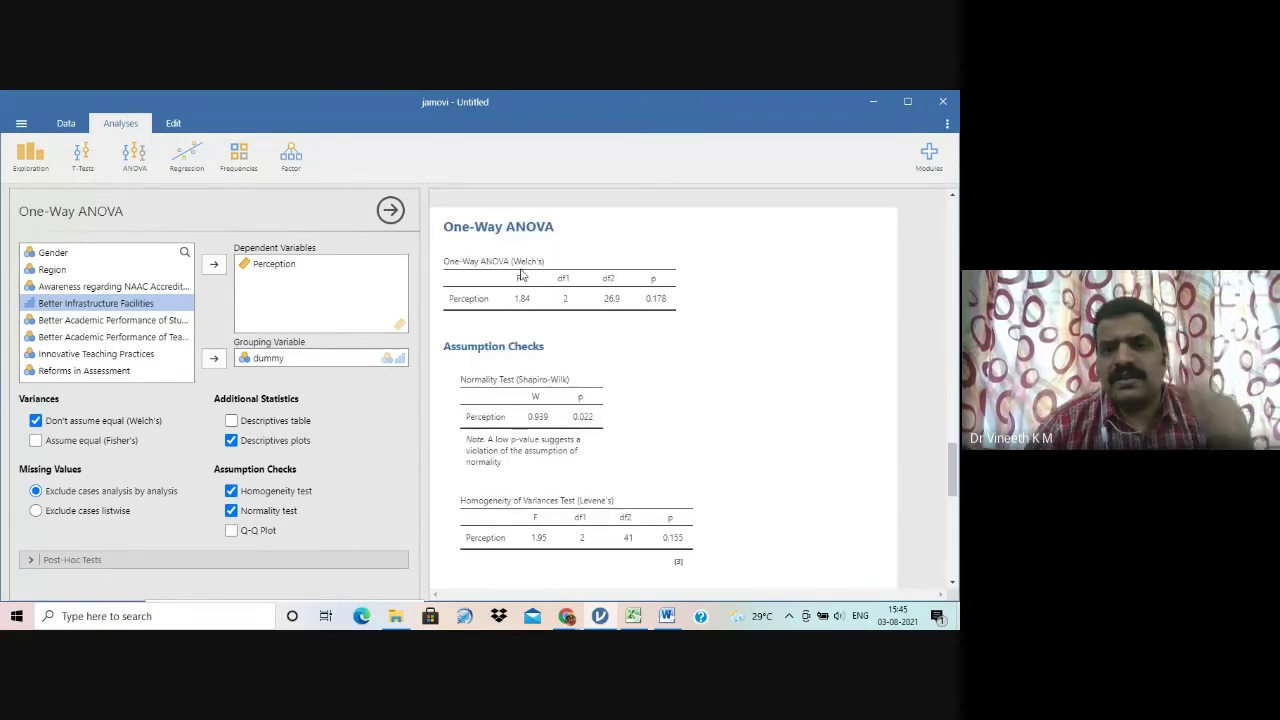
right_click(535, 287)
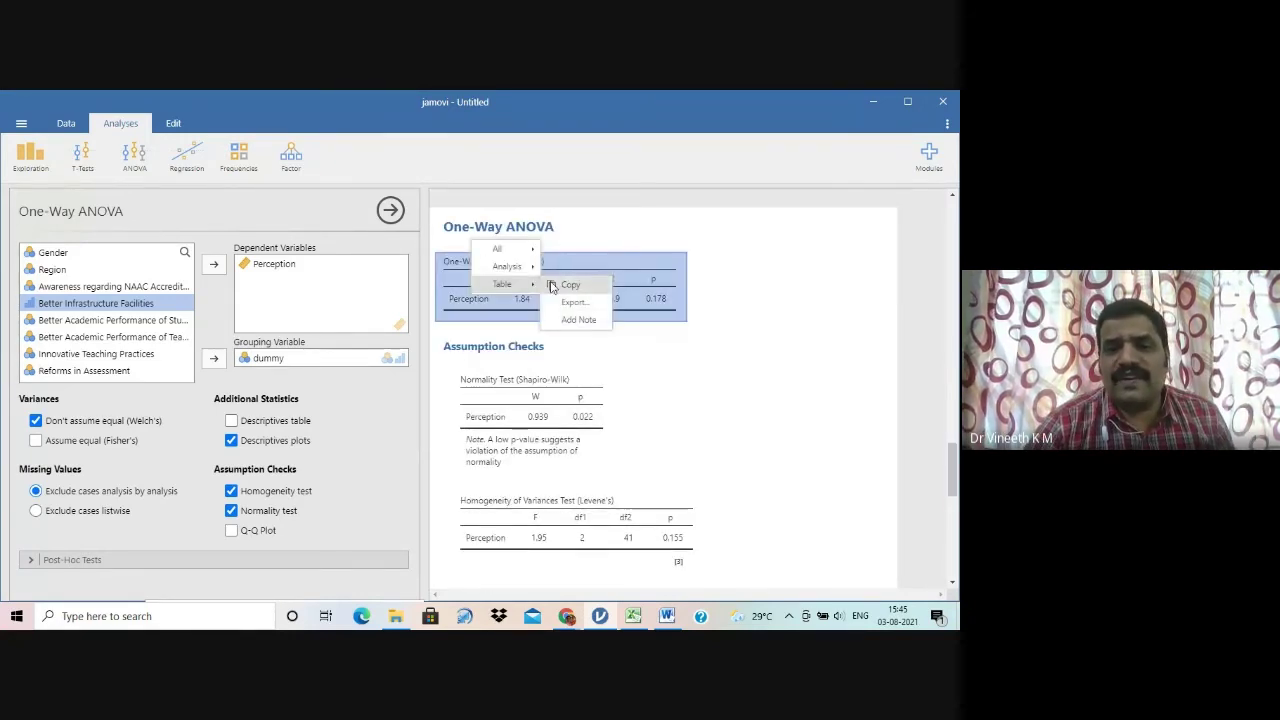
click(571, 287)
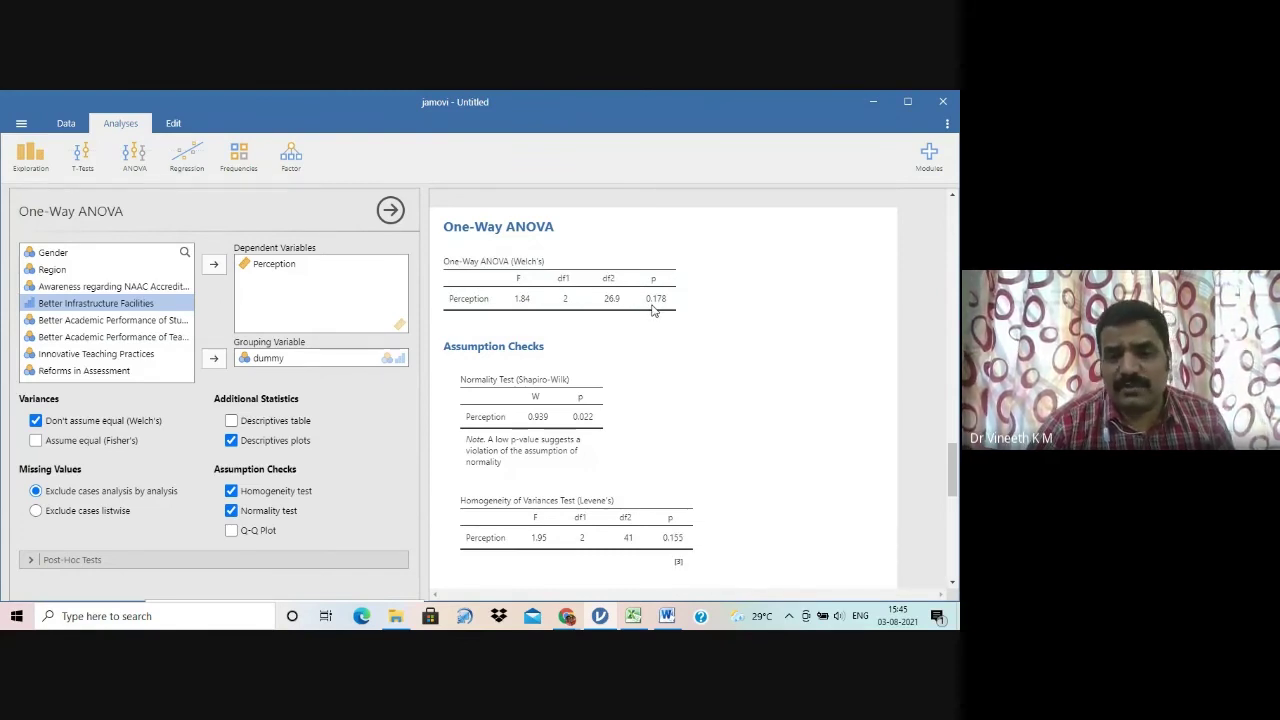
key(alt+Tab)
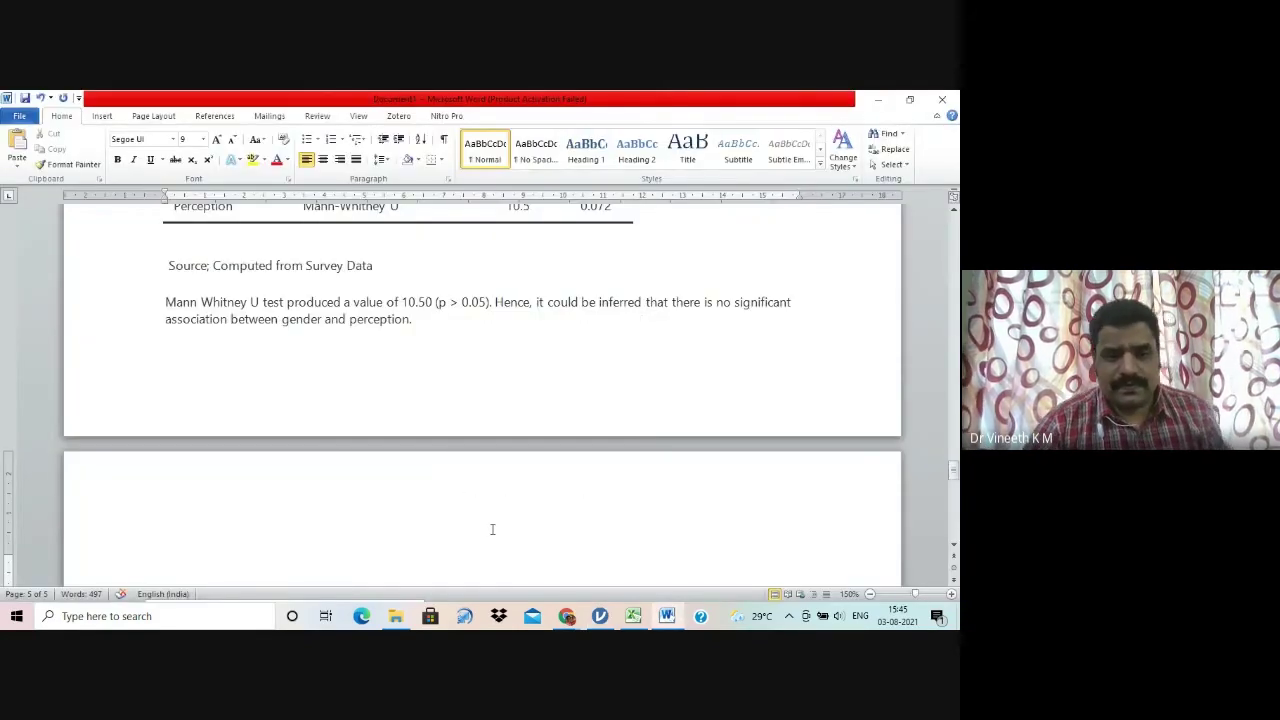
key(ctrl+v)
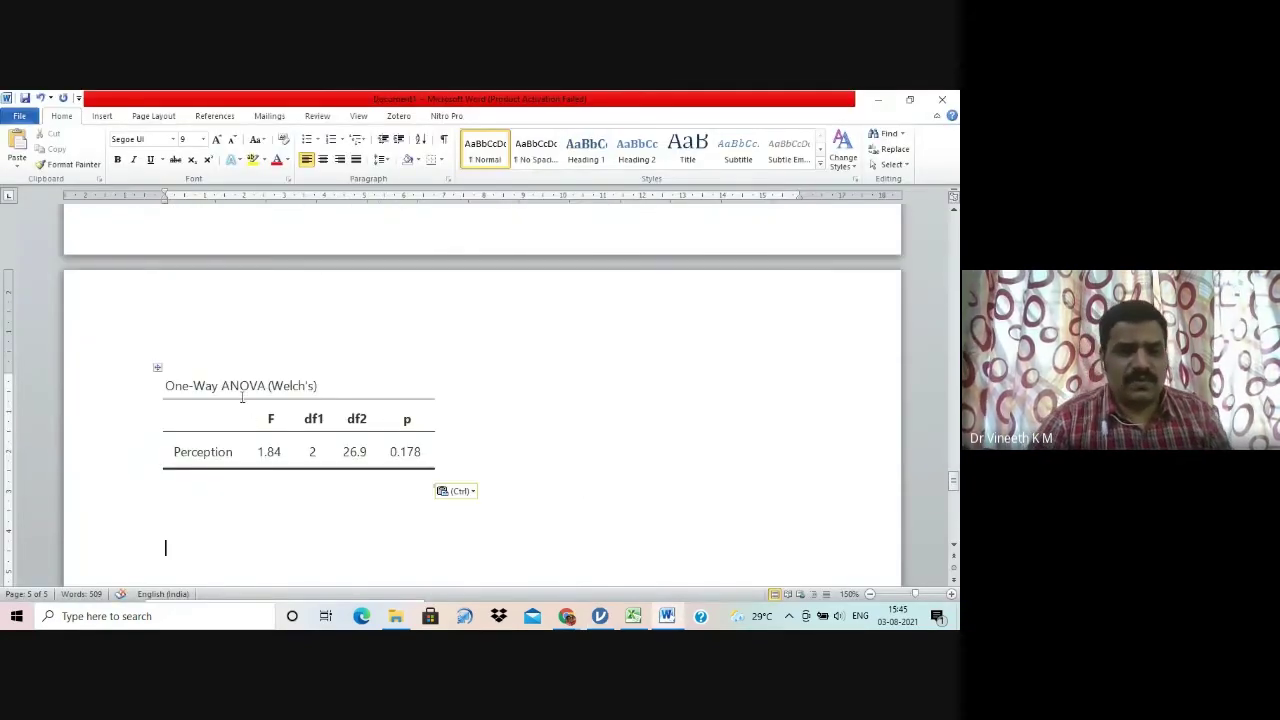
Step: Prefix the pasted One-Way ANOVA table's title with "Table 12", continuing the numbering from the Mann-Whitney table
click(250, 386)
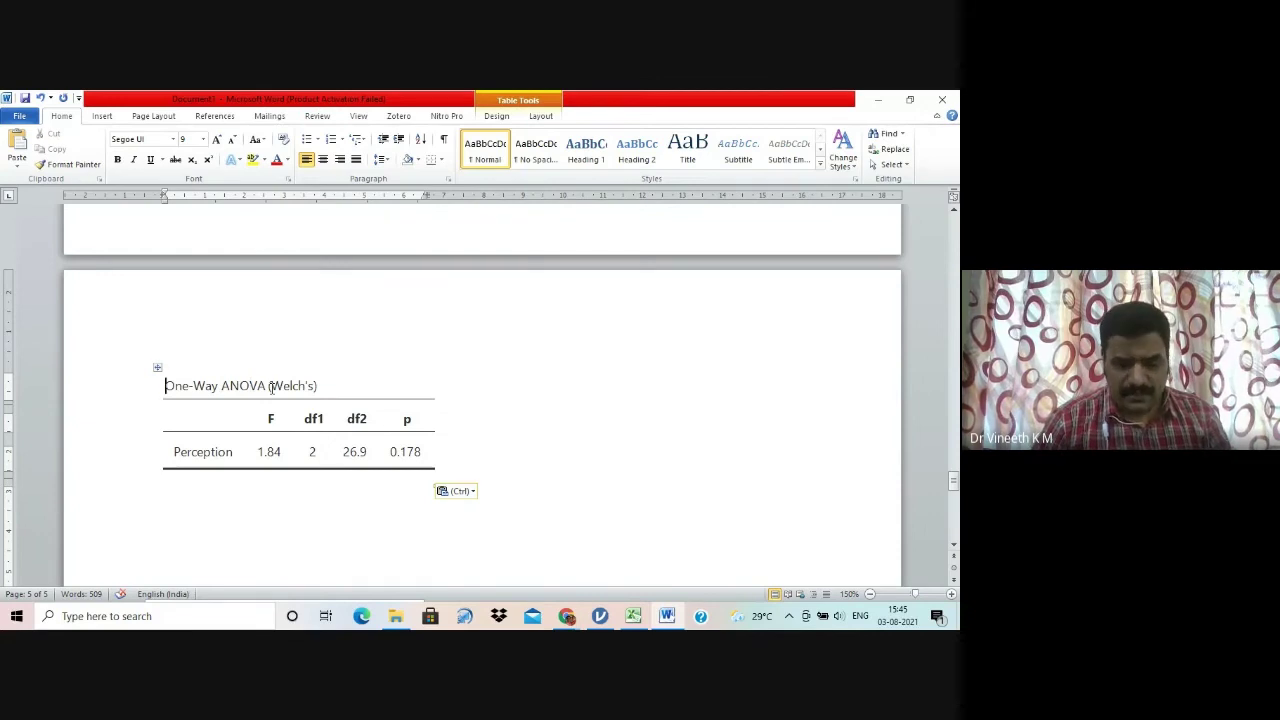
text(Table)
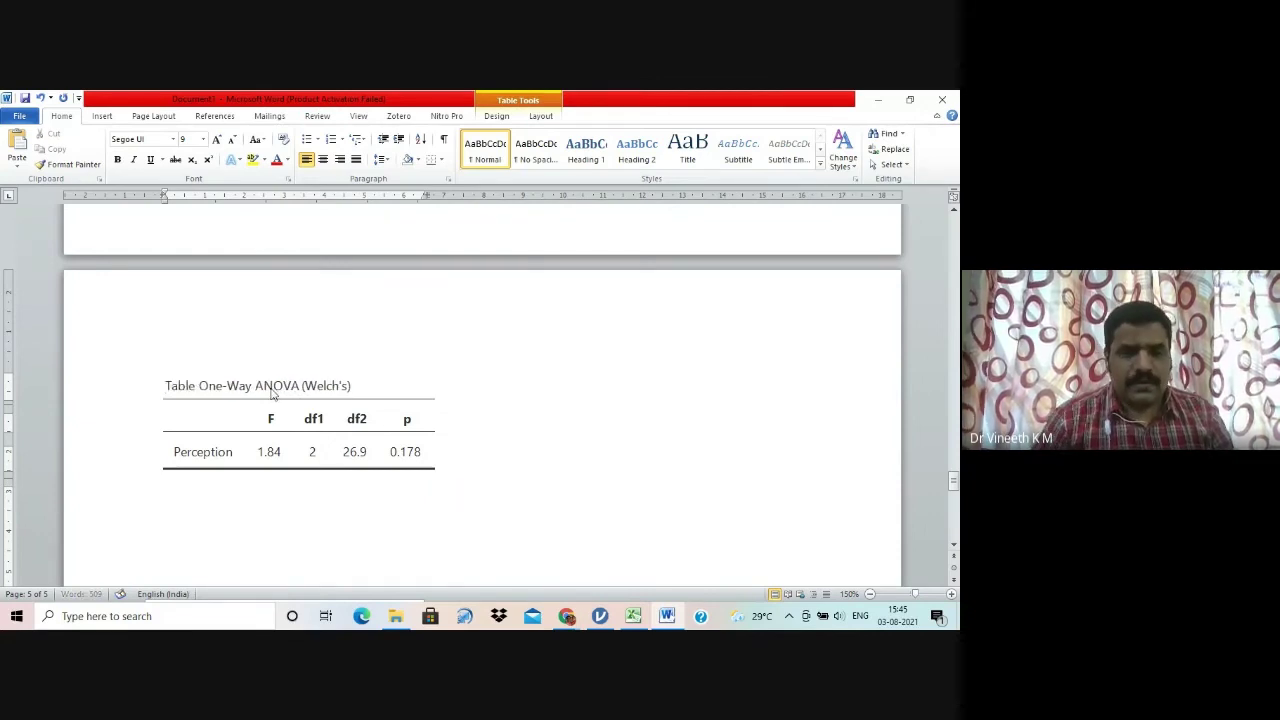
scroll(270, 385, up, 1)
key(Up)
key(Up)
key(Up)
key(Up)
key(Up)
key(Up)
key(Up)
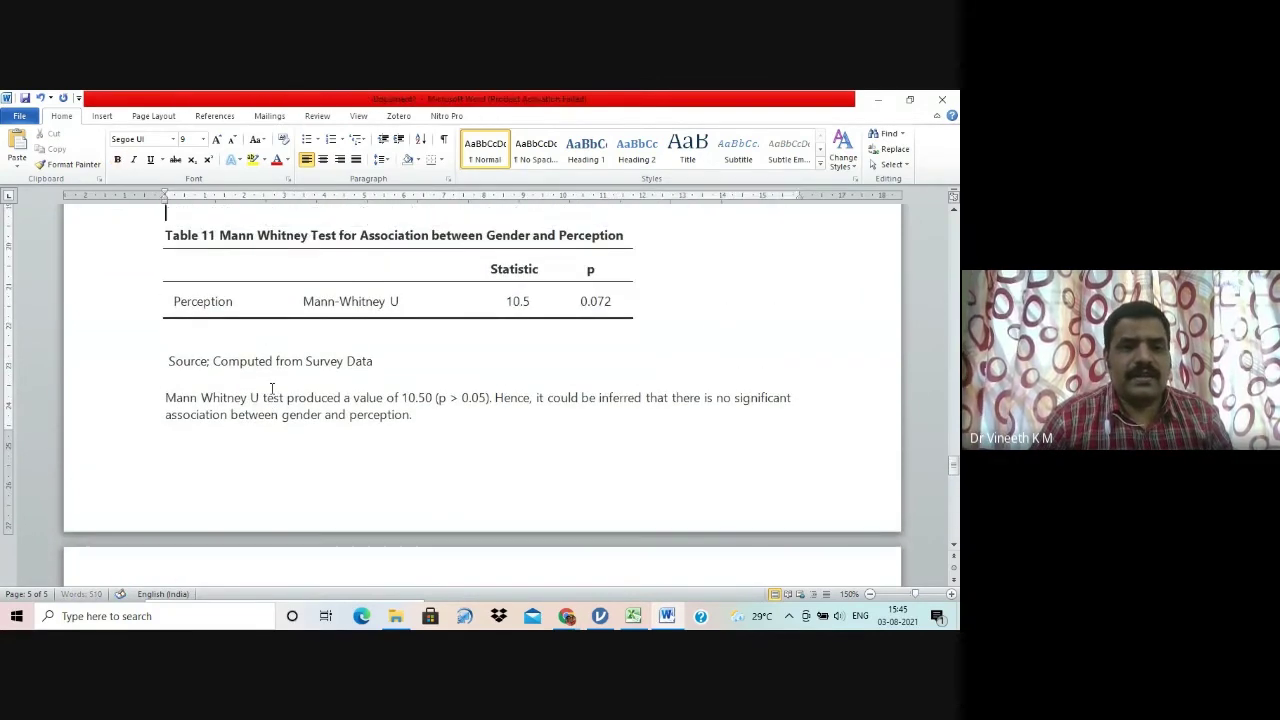
key(Down)
key(Down)
key(Down)
key(Down)
key(Down)
key(Down)
key(Down)
key(Down)
key(Down)
key(Down)
key(Down)
key(Down)
key(Down)
key(Down)
key(Down)
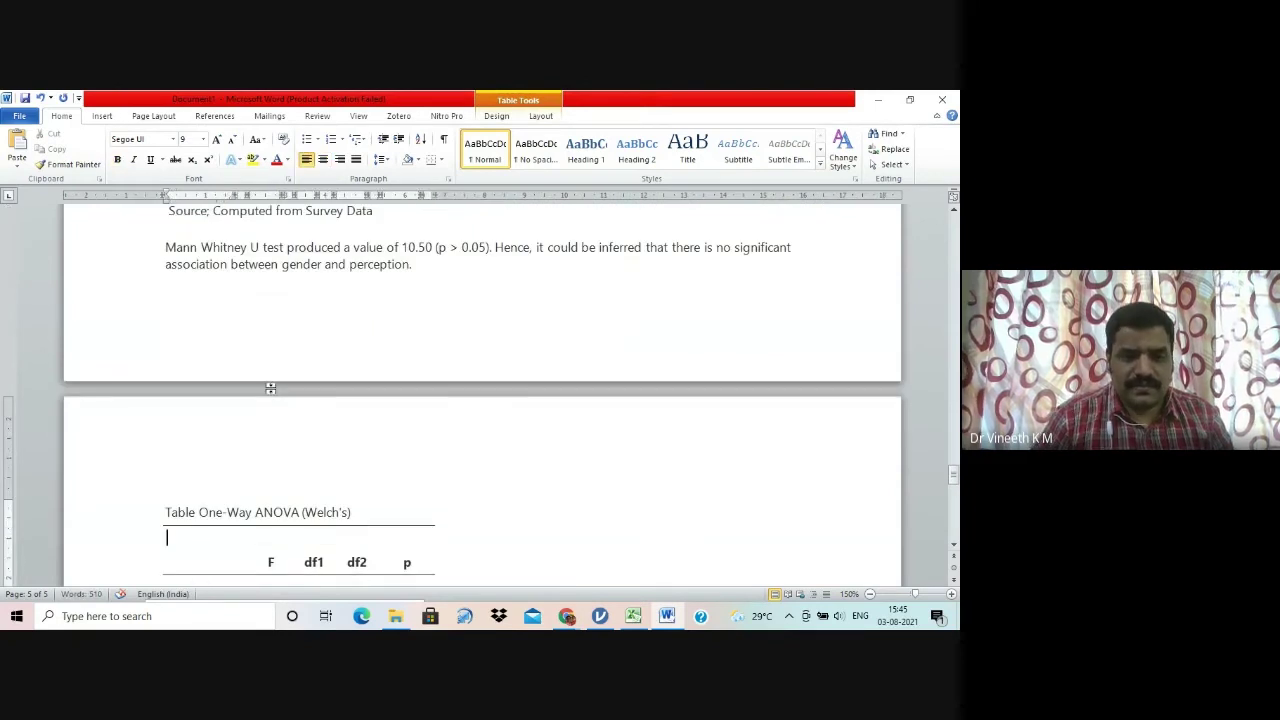
key(Up)
text(12)
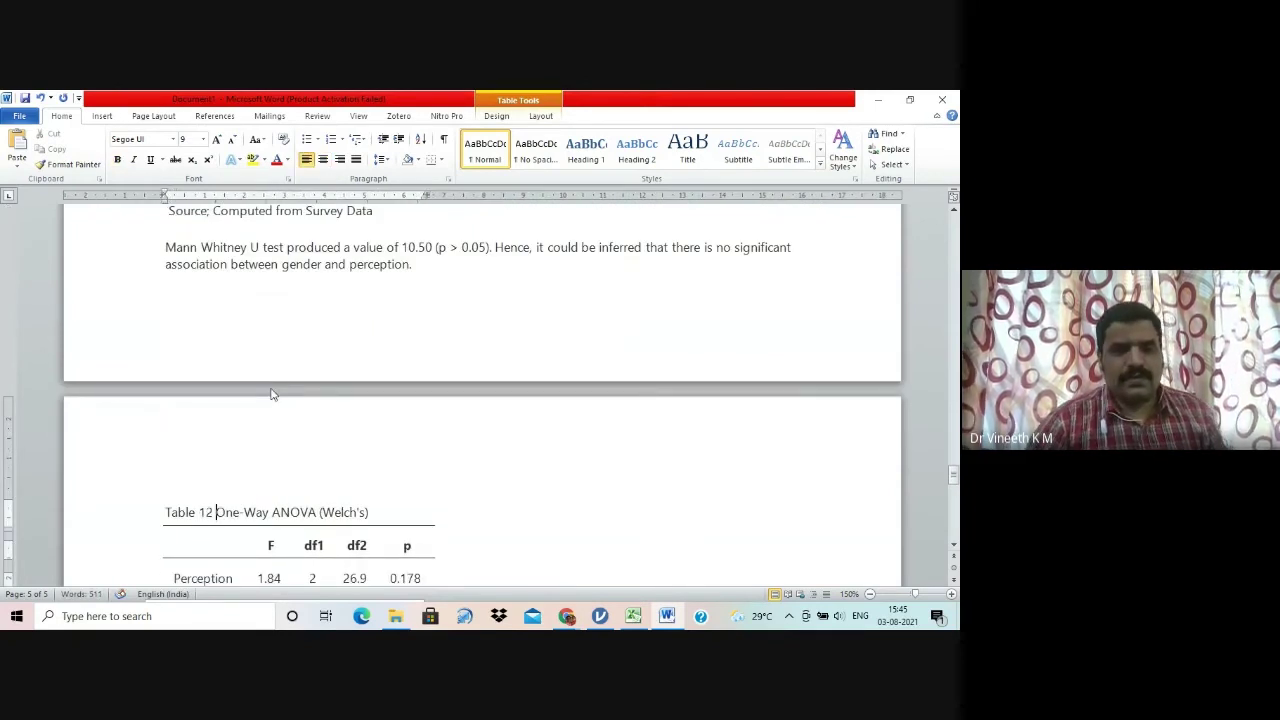
Step: Make the title "Table 12 One-Way ANOVA (Welch's)" bold and place the text cursor on the empty line below the table
click(88, 513)
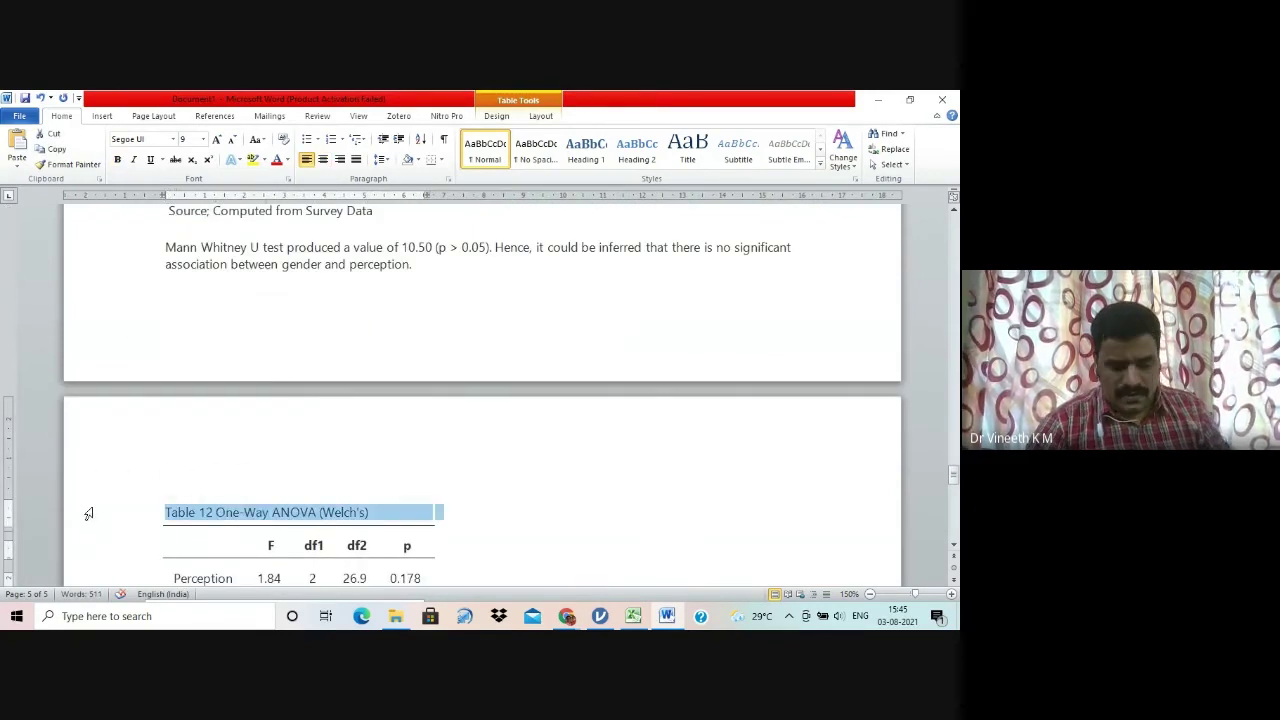
key(ctrl+b)
click(298, 512)
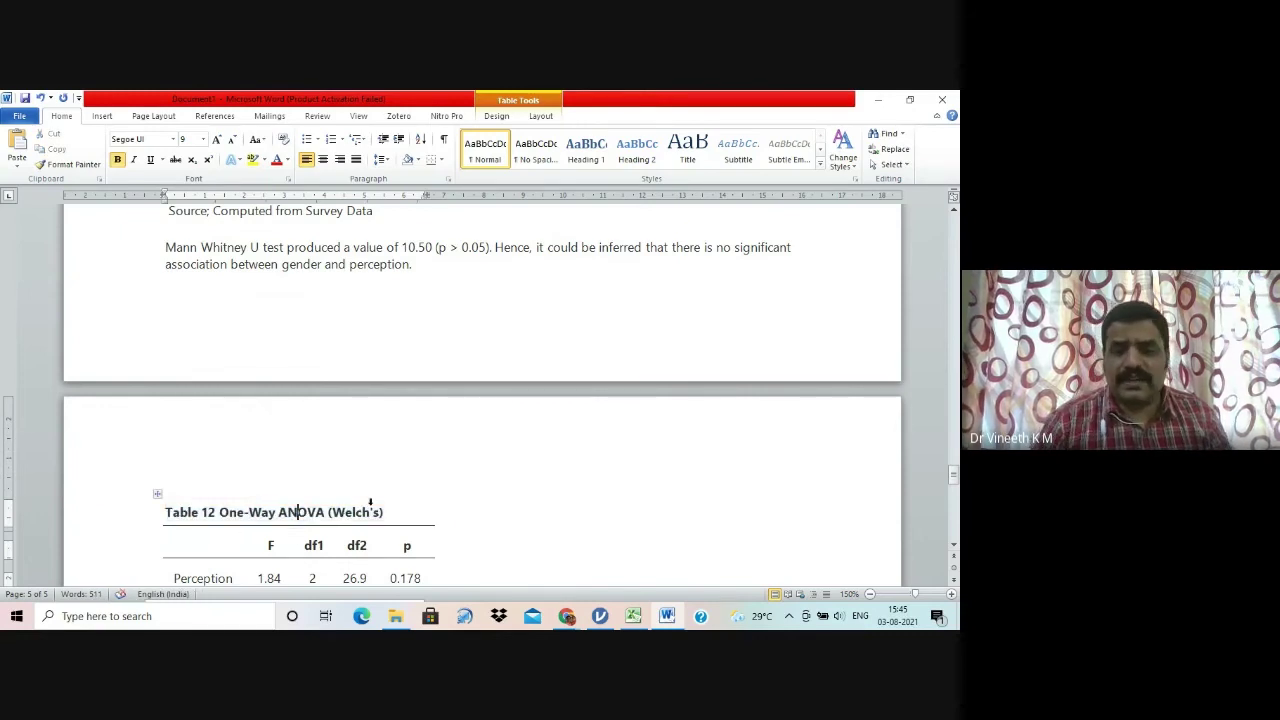
scroll(370, 504, down, 2)
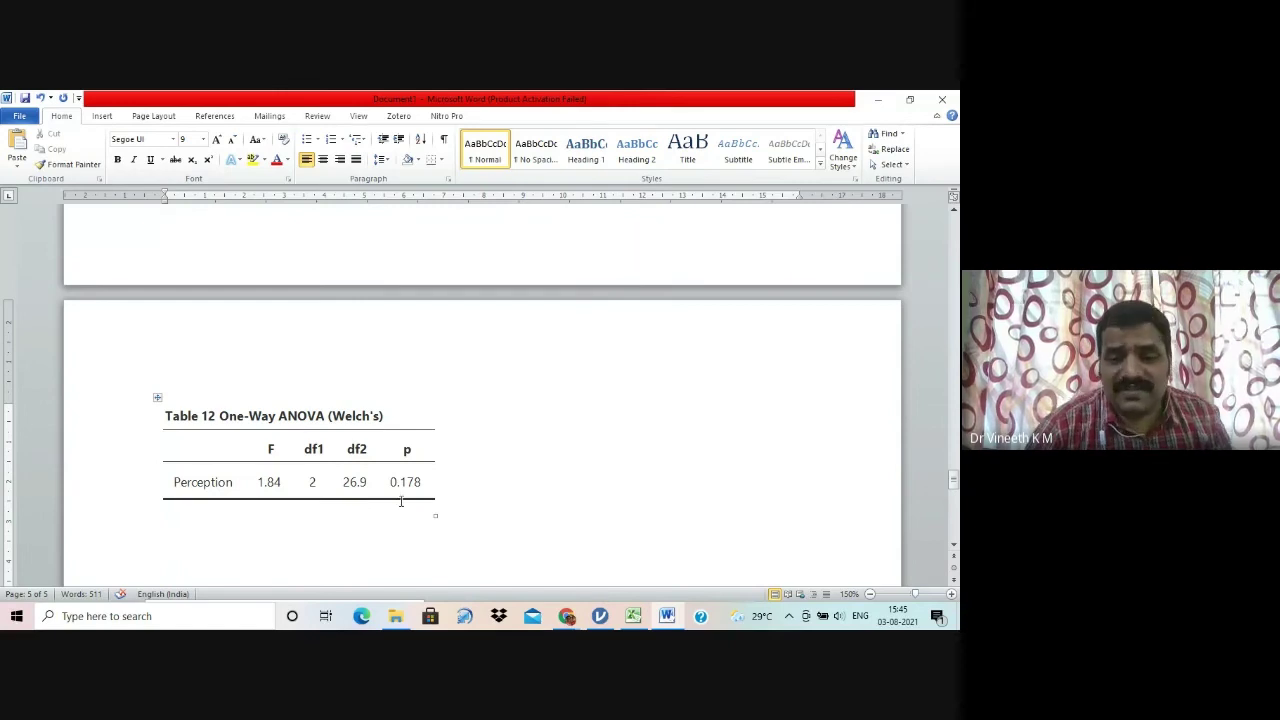
click(407, 486)
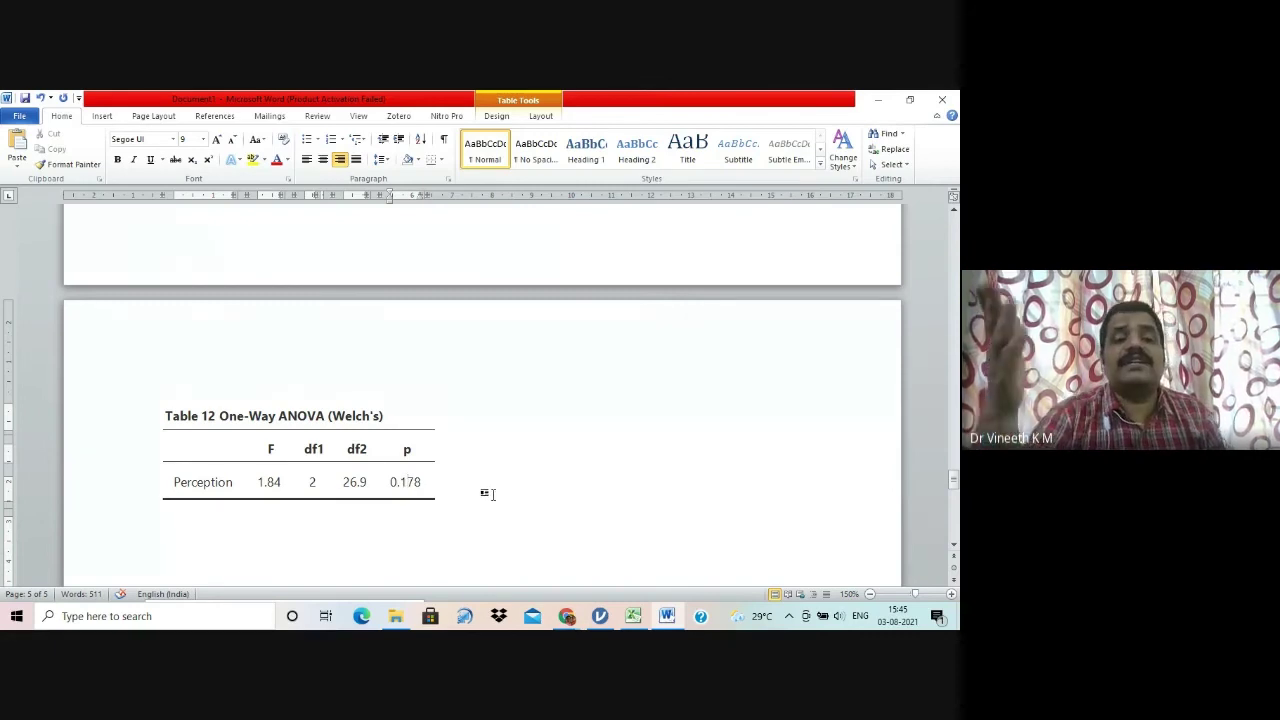
key(alt+Tab)
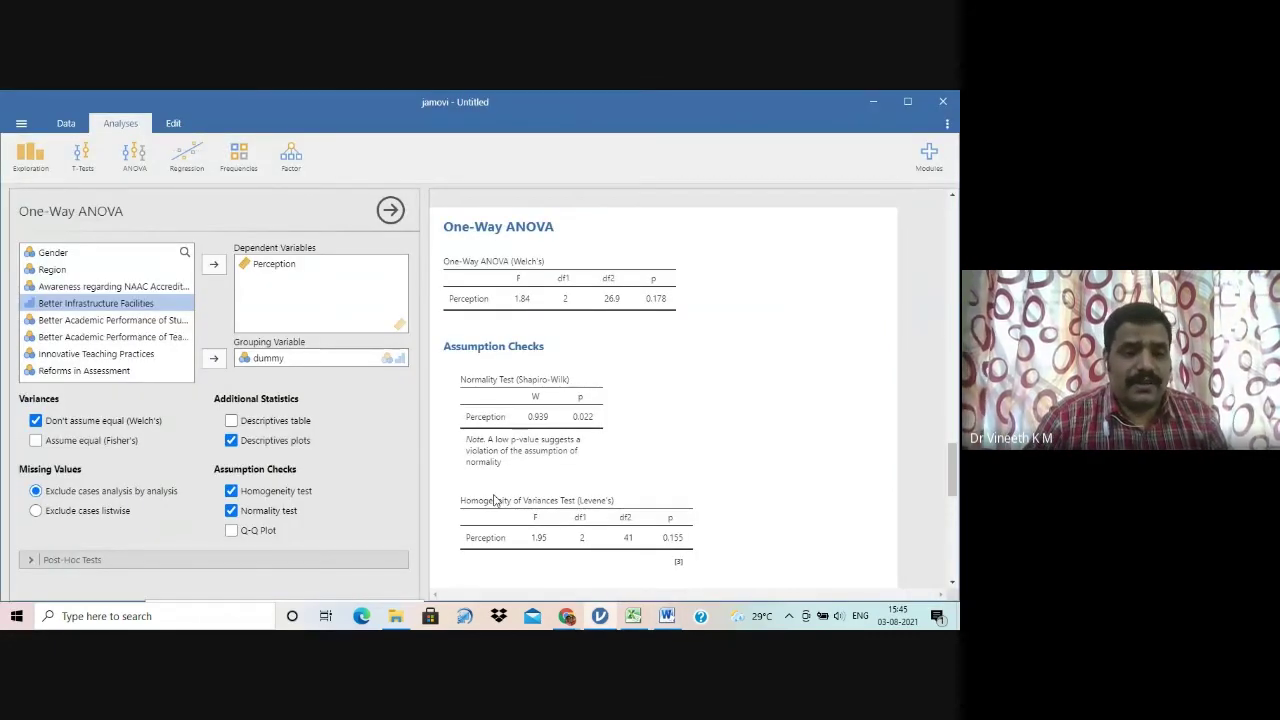
key(alt+Tab)
key(Down)
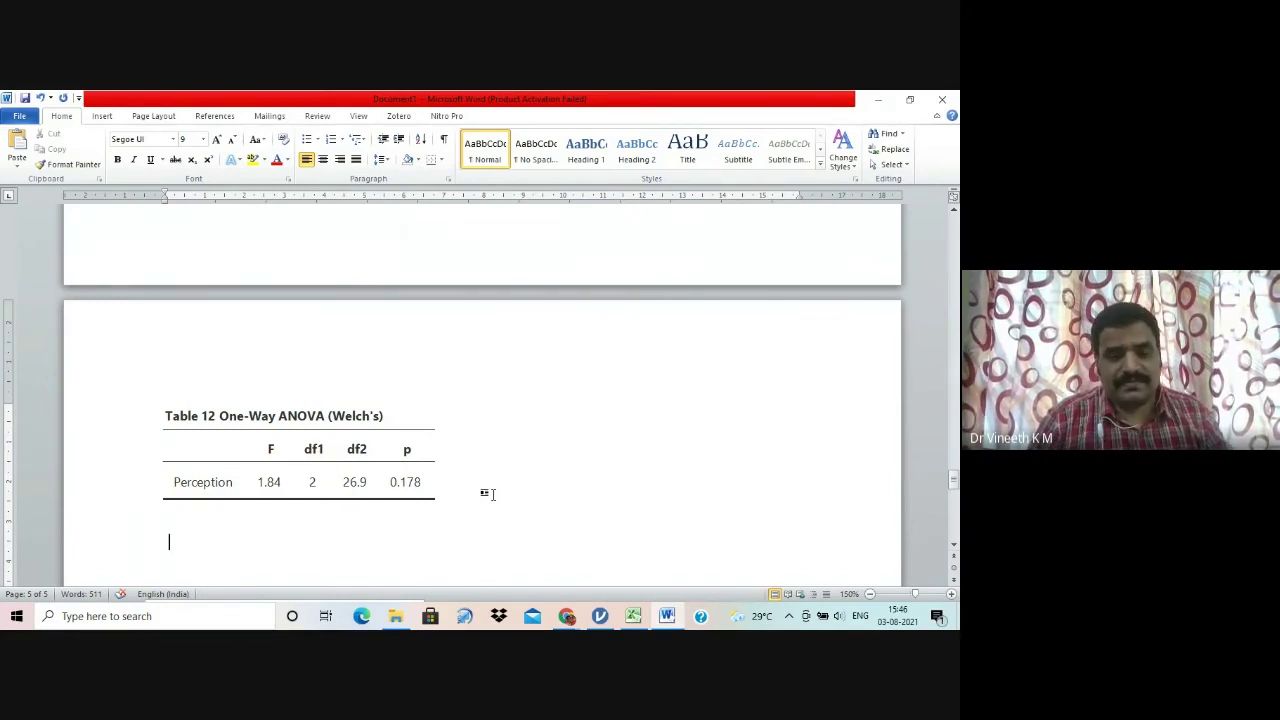
Step: Switch to jamovi, add the equal-variances (Fisher's) test to the One-Way ANOVA, and look through the dataset's variables
key(alt+Tab)
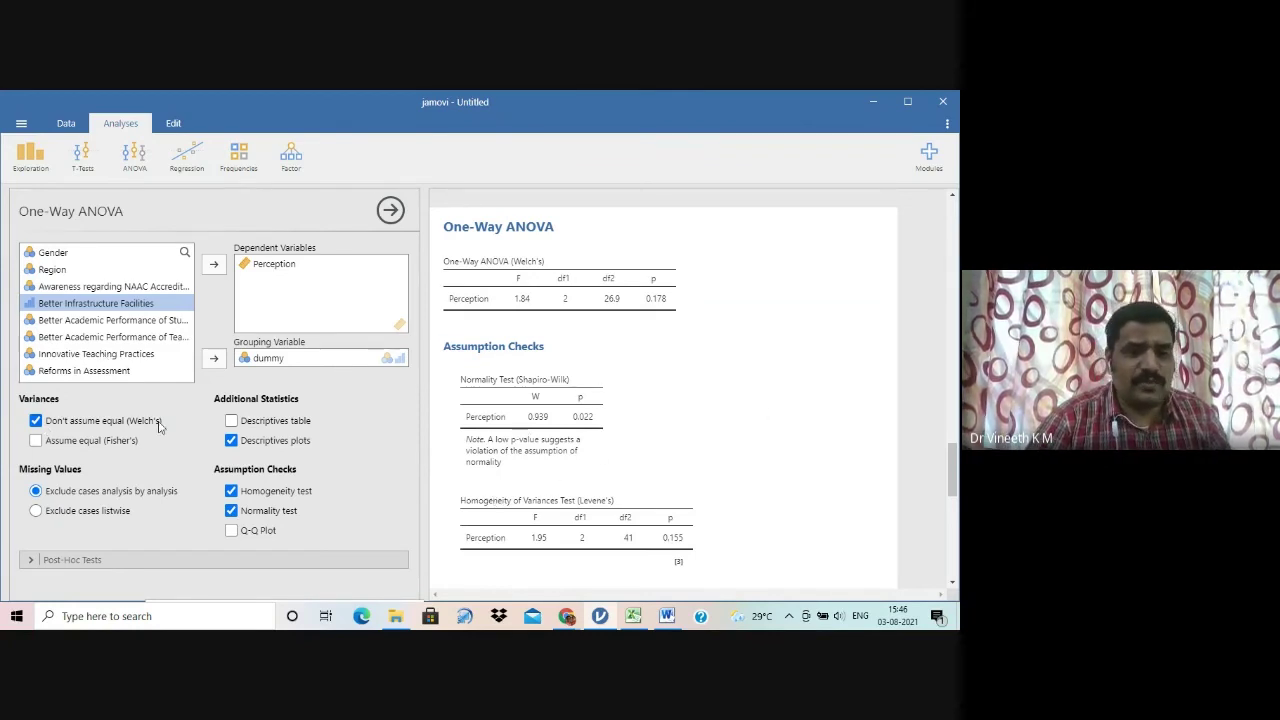
click(36, 441)
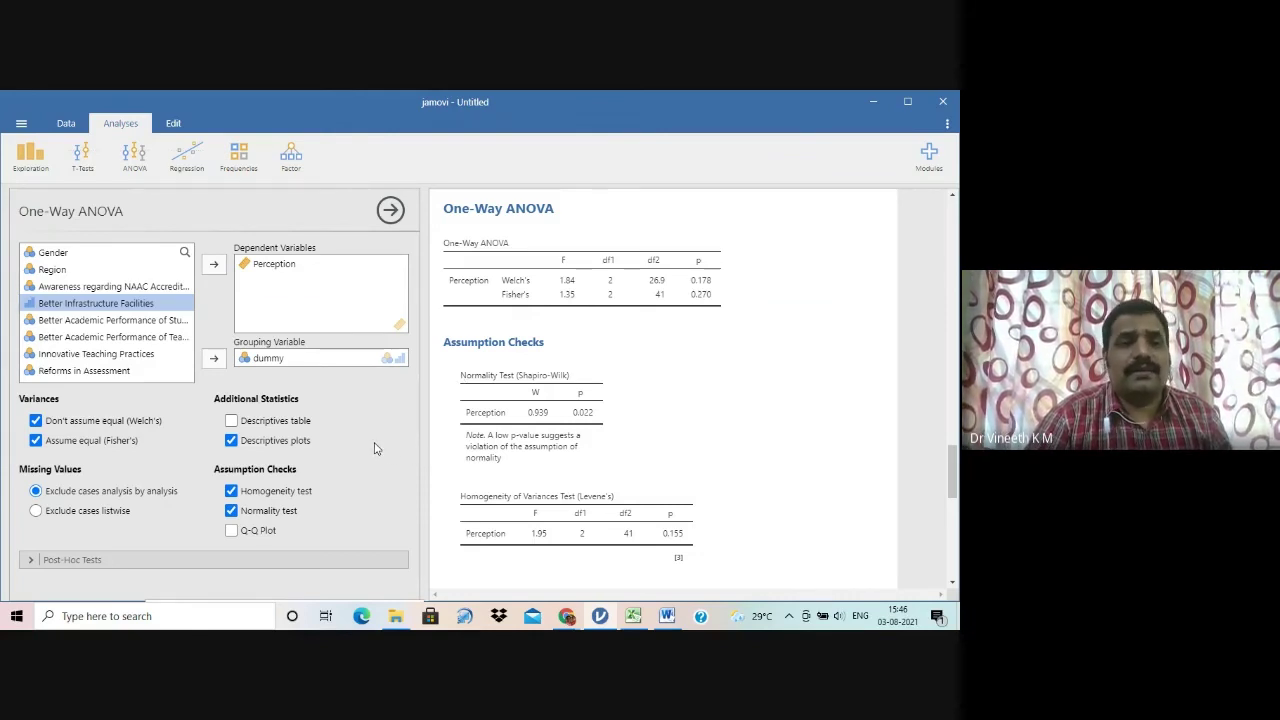
click(65, 122)
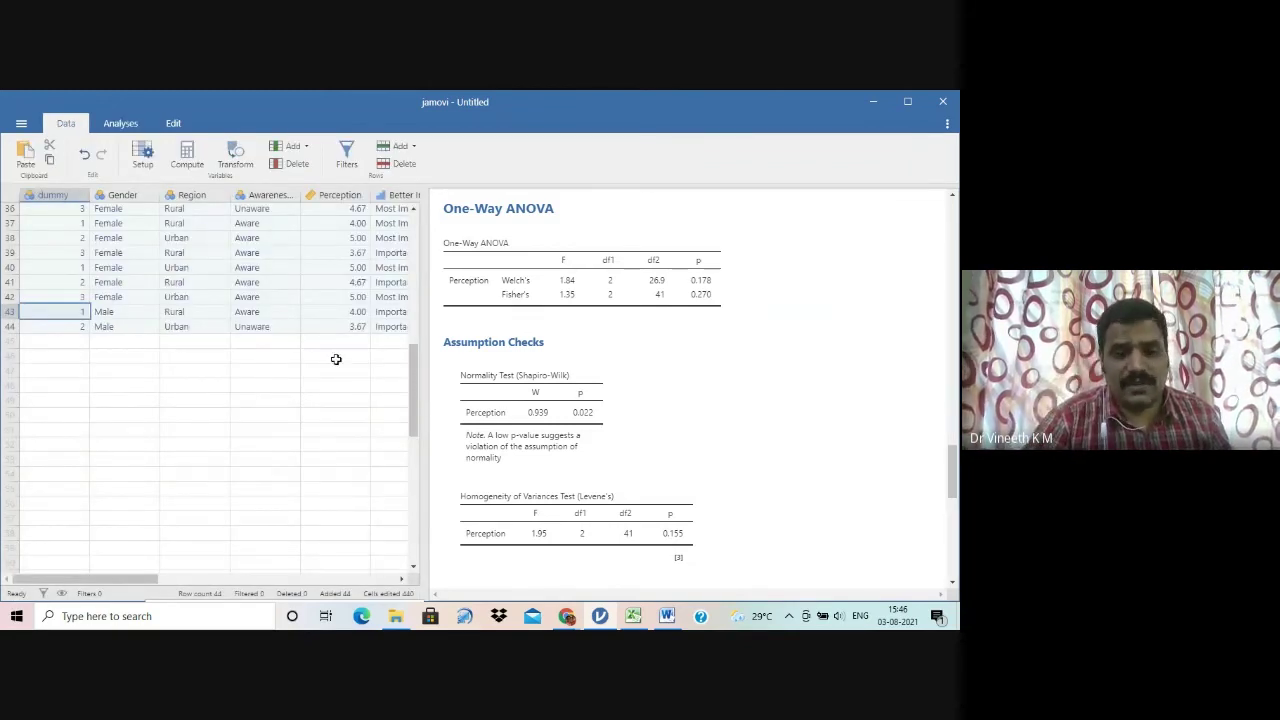
drag(418, 404, 410, 288)
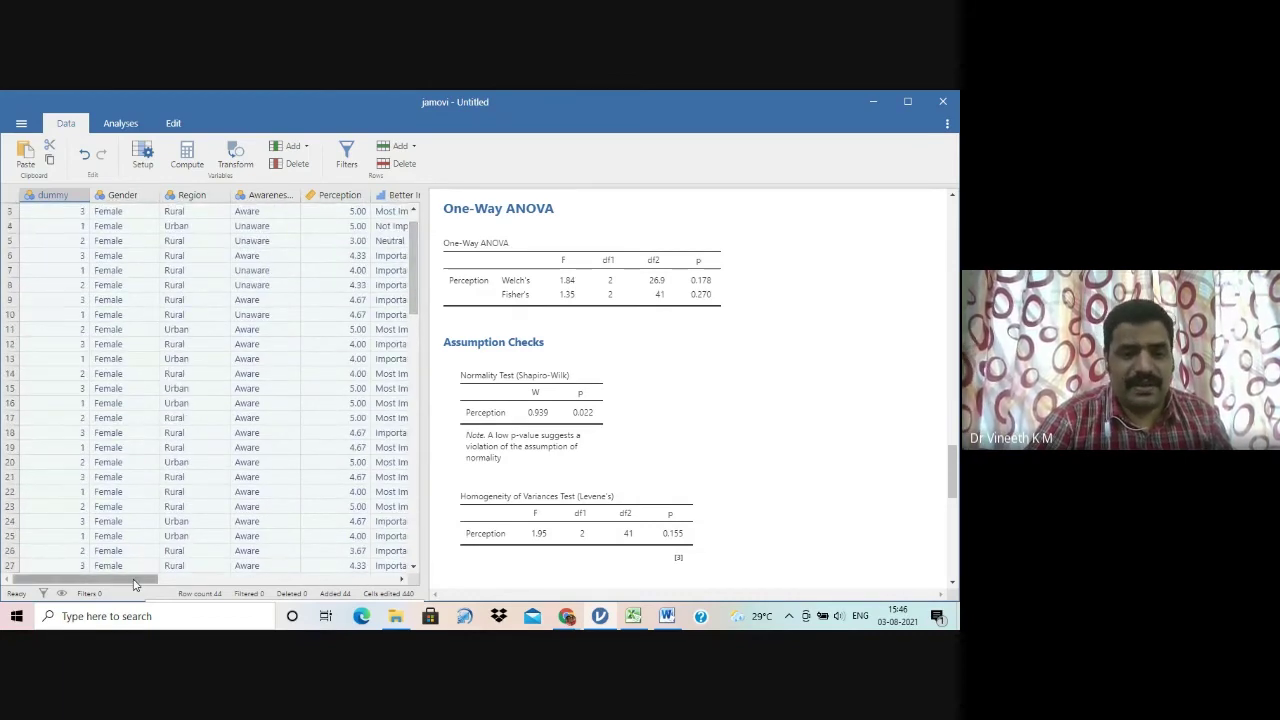
drag(136, 579, 240, 574)
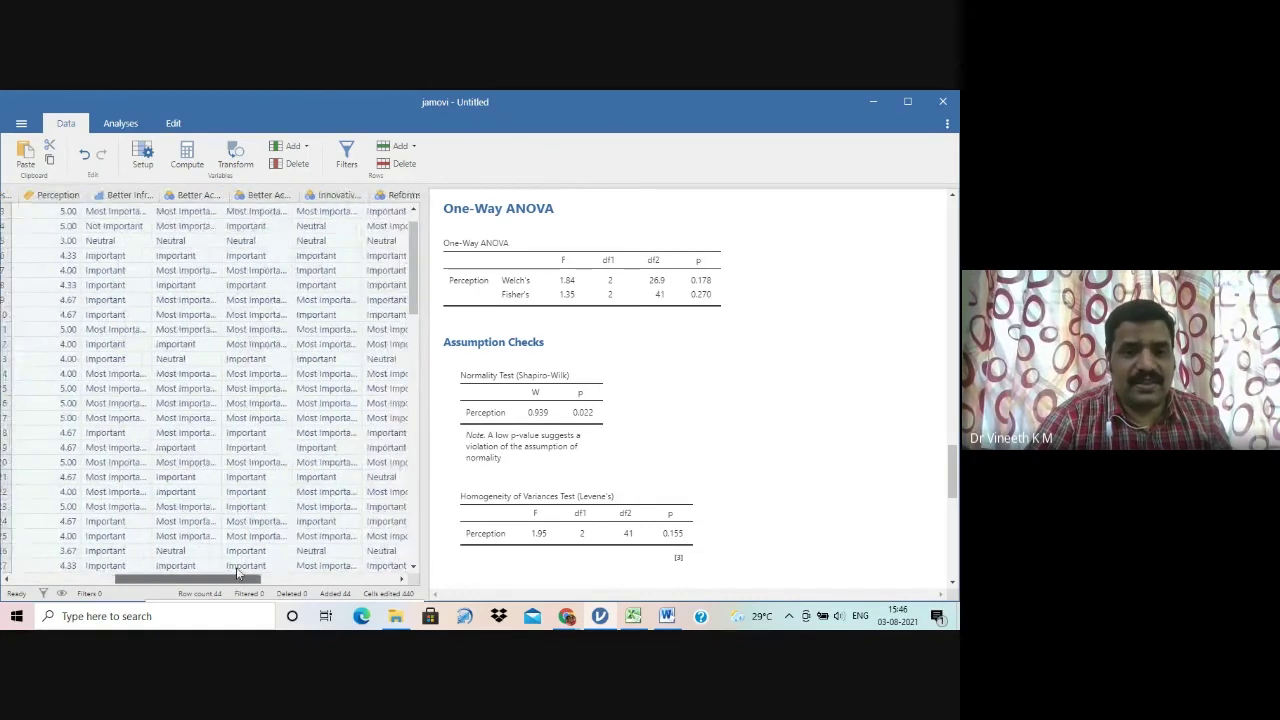
scroll(410, 291, up, 1)
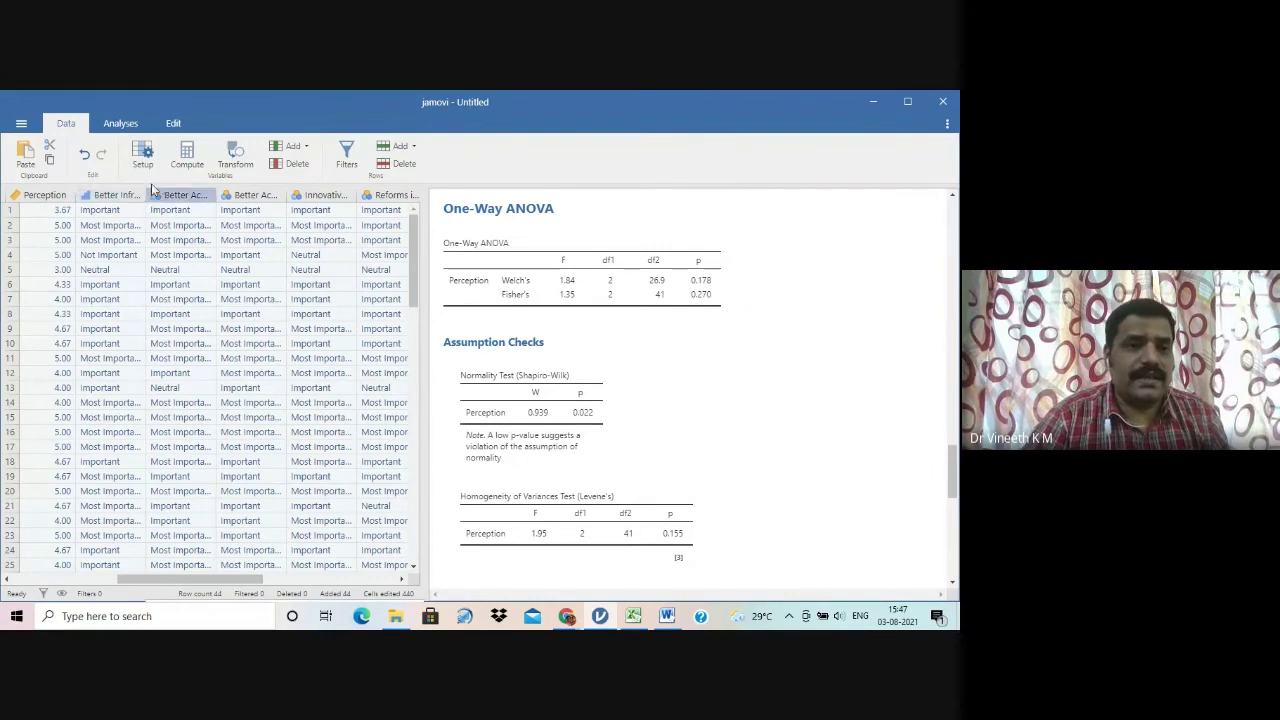
Step: Create a Descriptives analysis reporting only mean and median, excluding N, missing, standard deviation, minimum and maximum
click(118, 123)
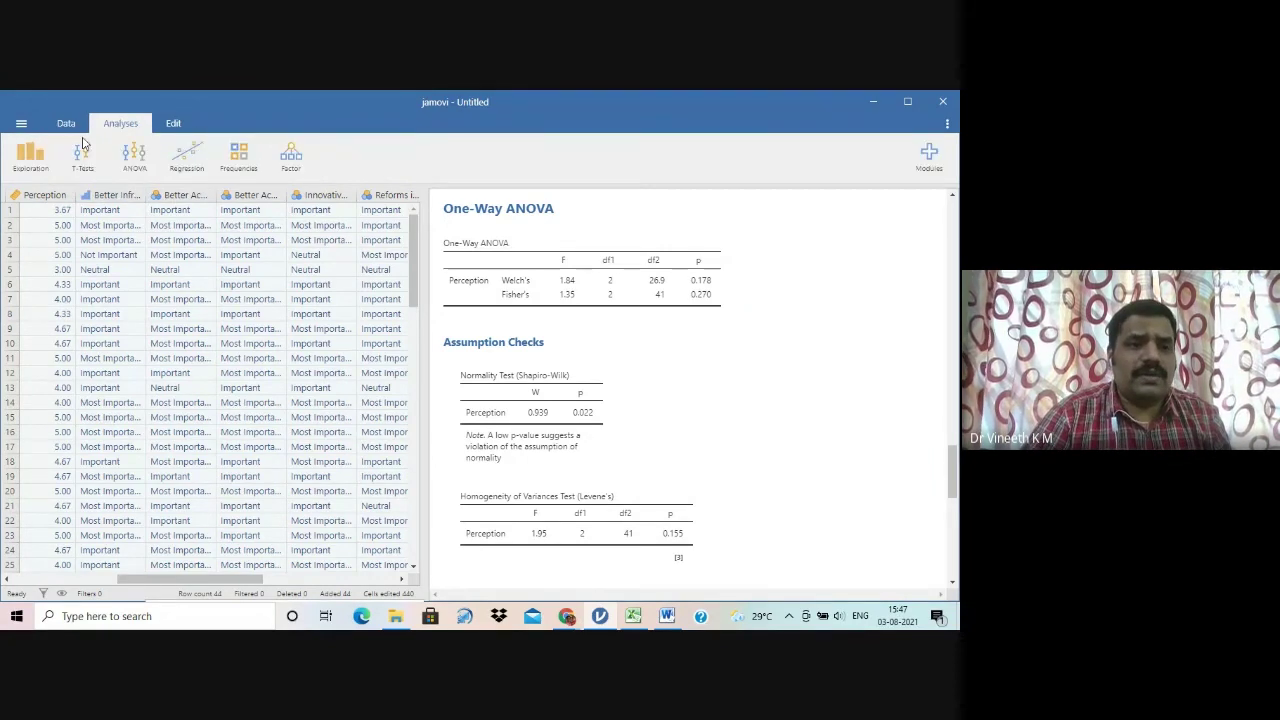
click(44, 157)
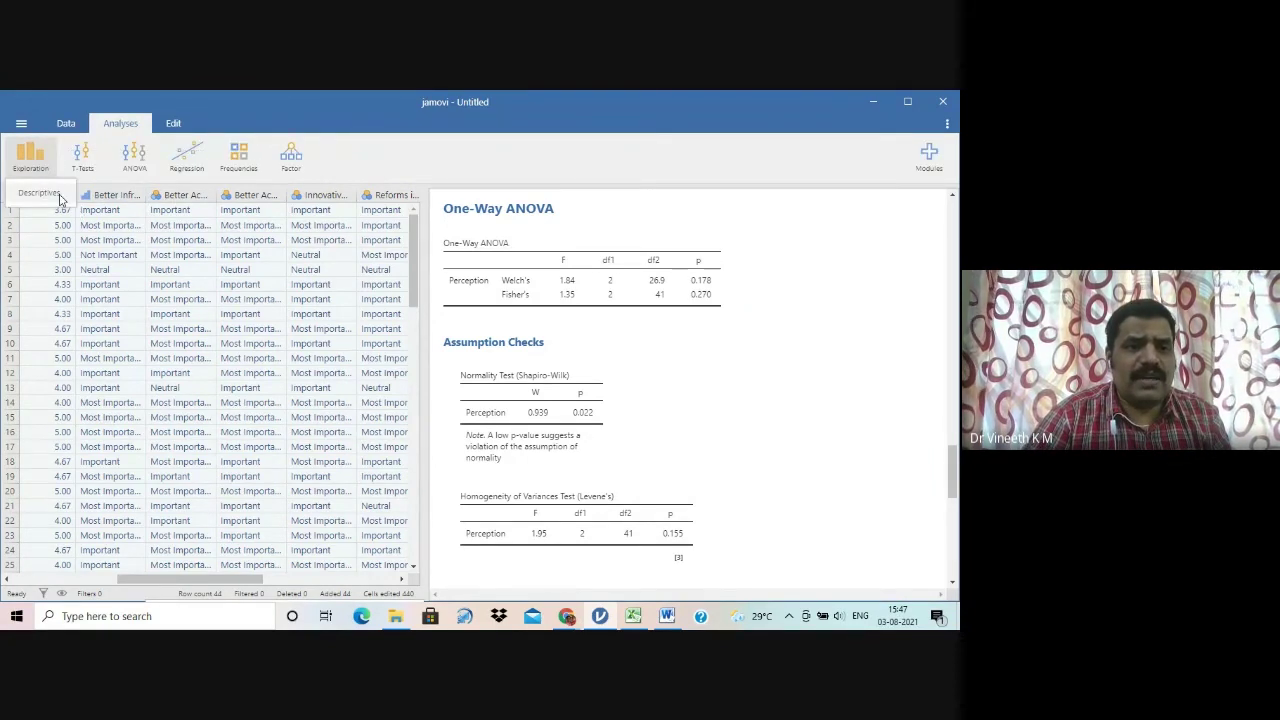
click(24, 193)
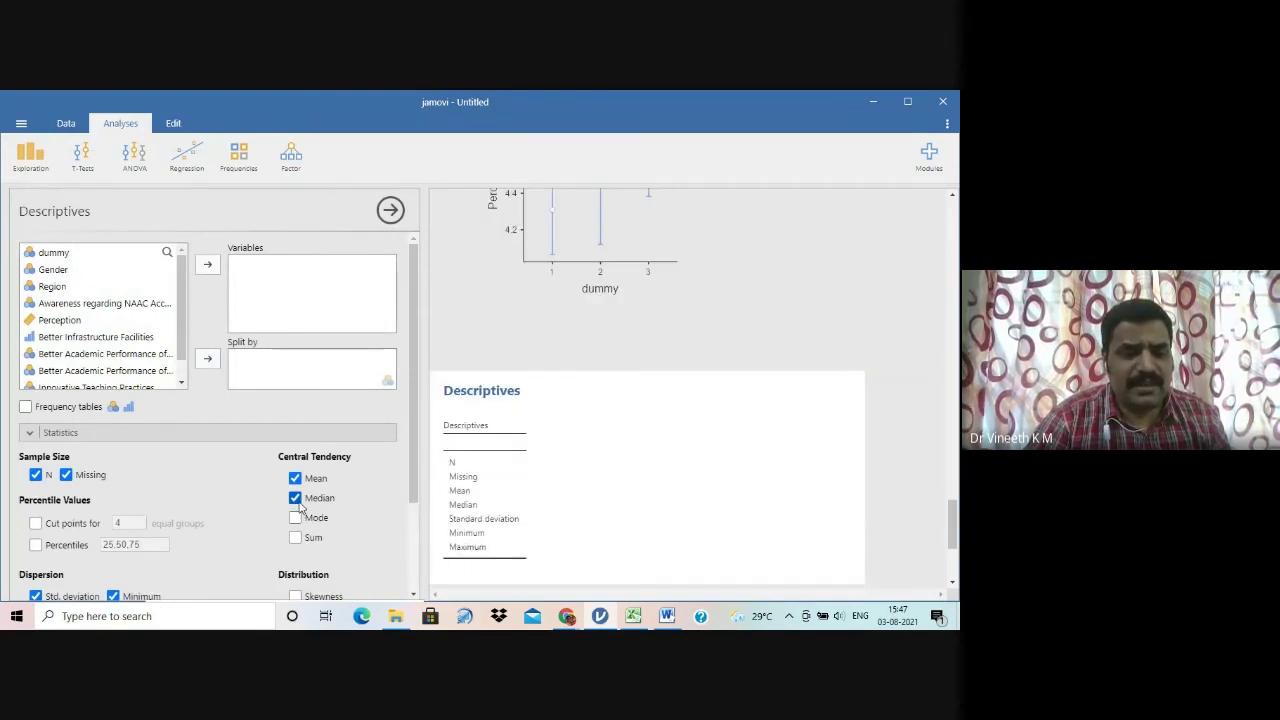
click(66, 475)
click(36, 475)
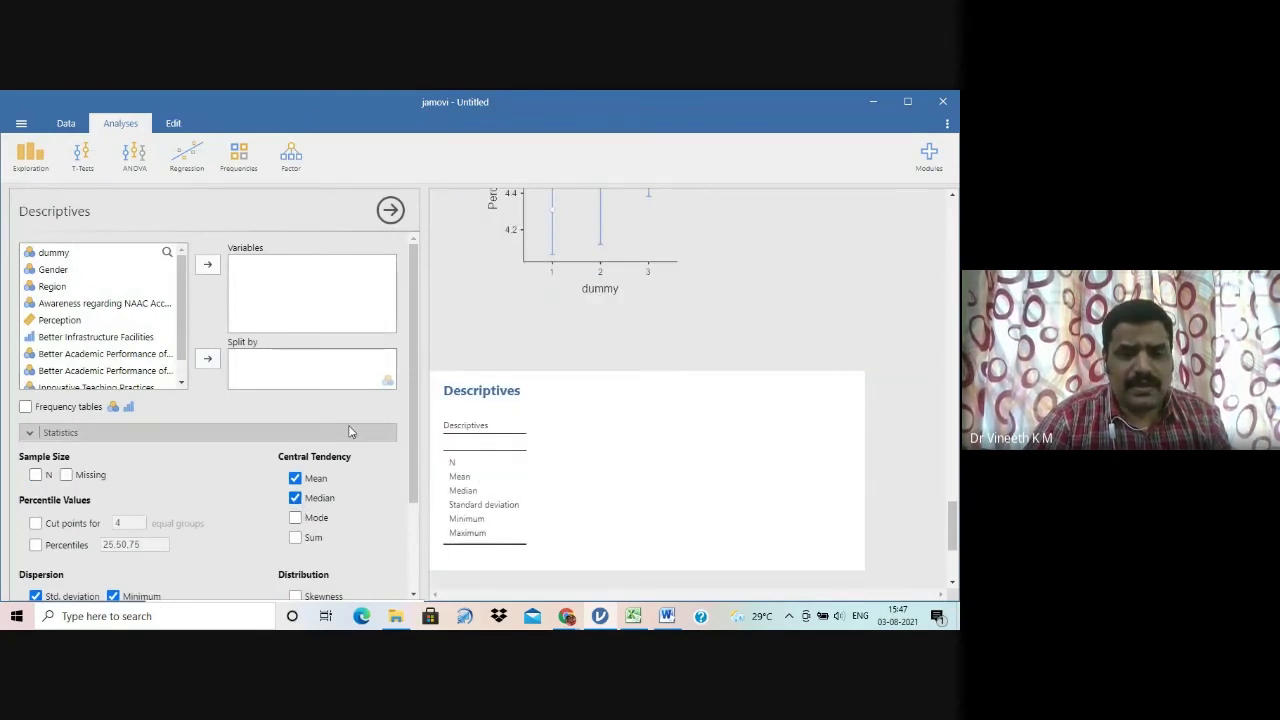
scroll(415, 470, down, 3)
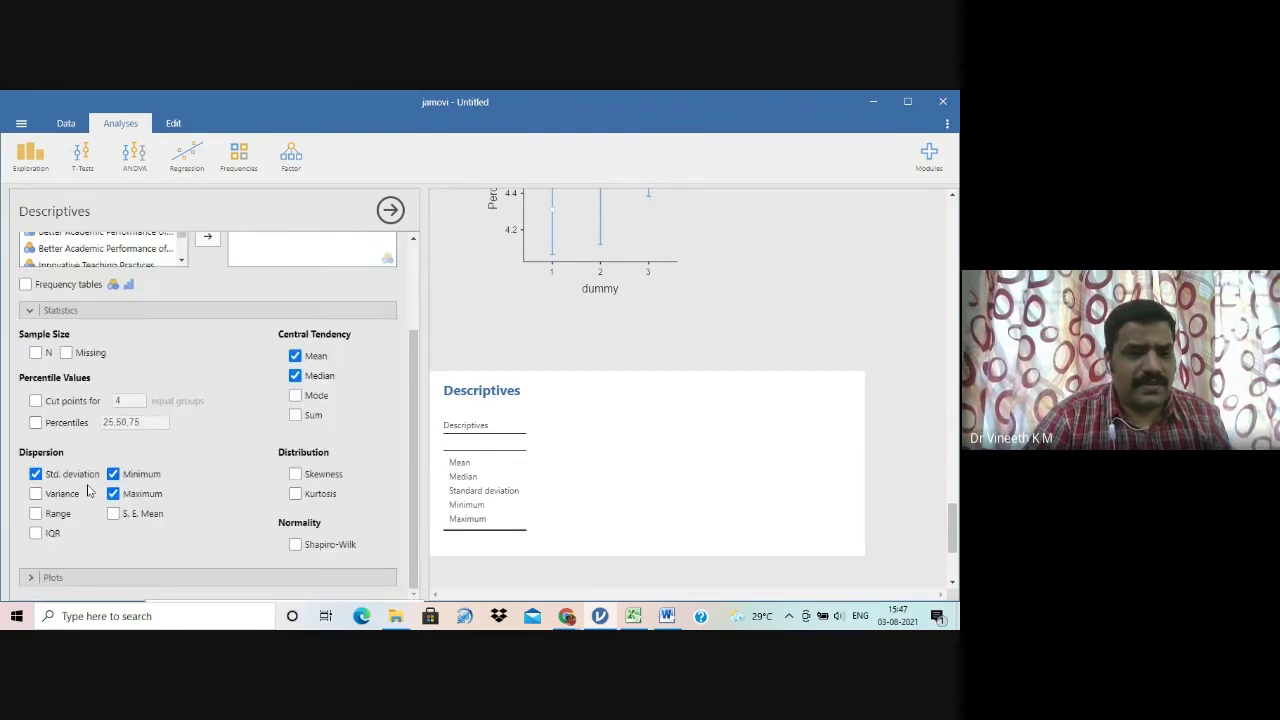
click(36, 474)
click(113, 474)
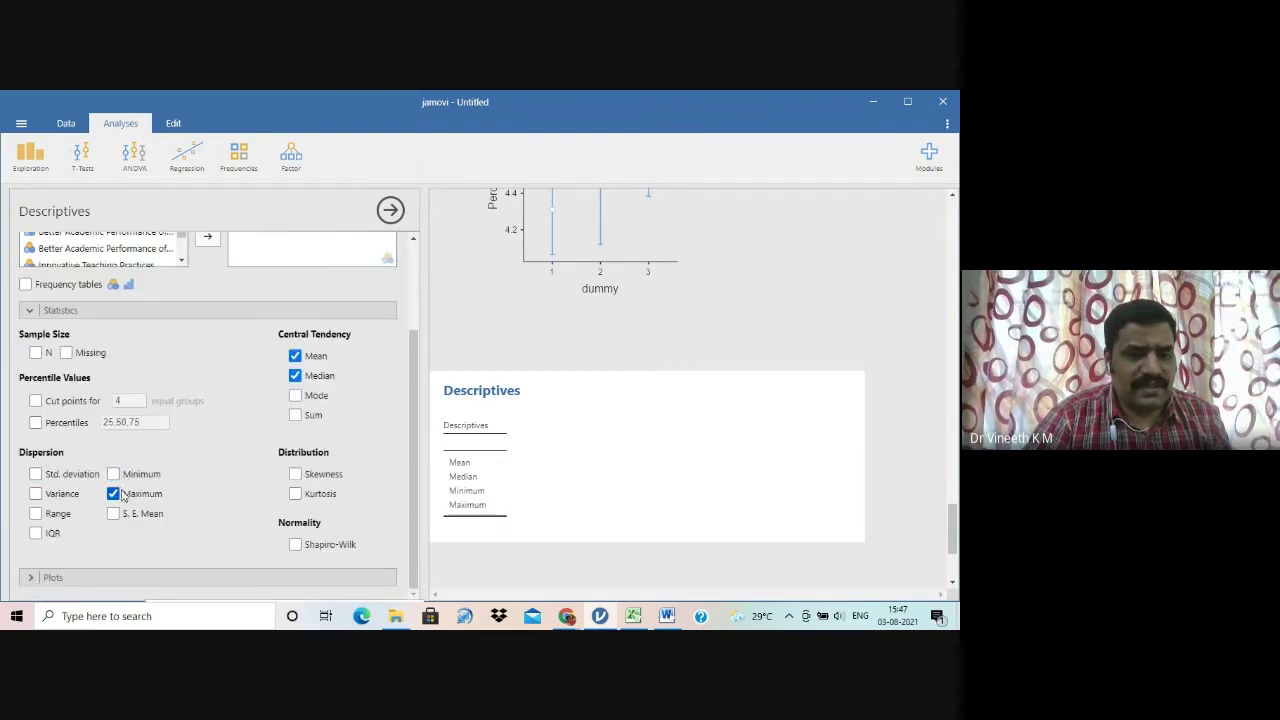
click(121, 493)
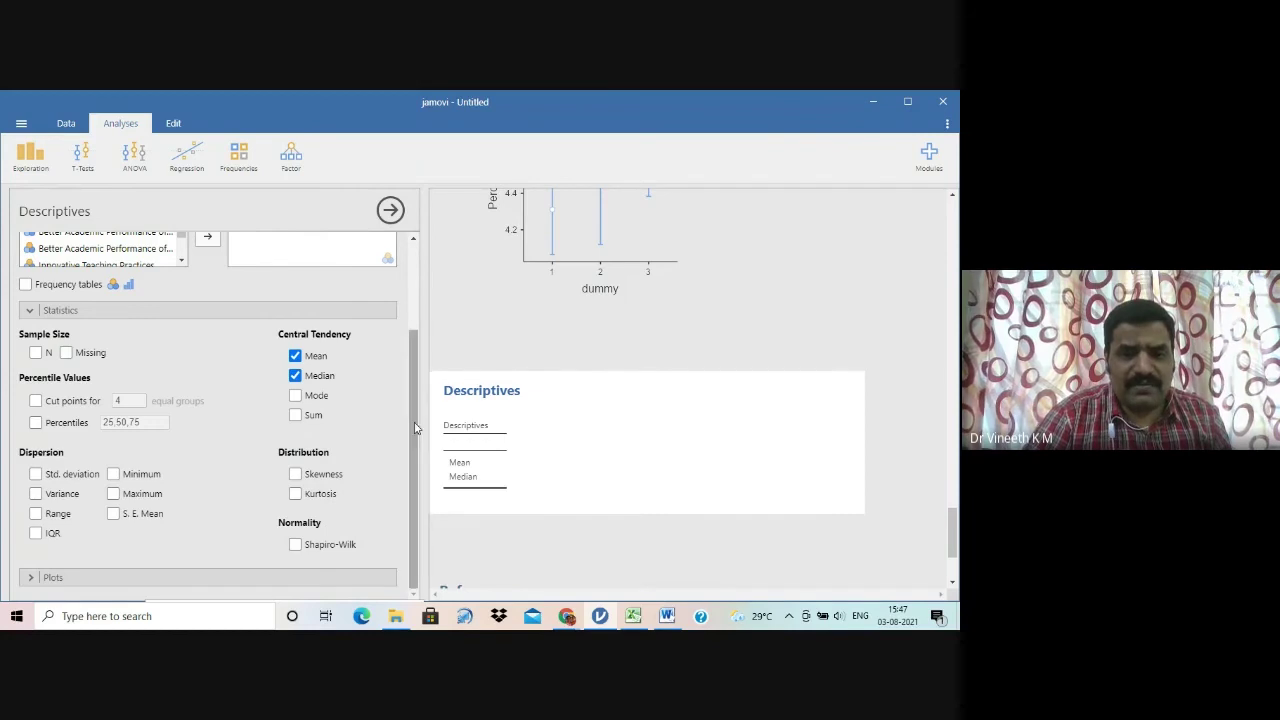
Step: Add Better Infrastructure Facilities, both Better Academic Performance items, Innovative Teaching Practices and Reforms in Assessment as the Descriptives variables
drag(415, 428, 406, 315)
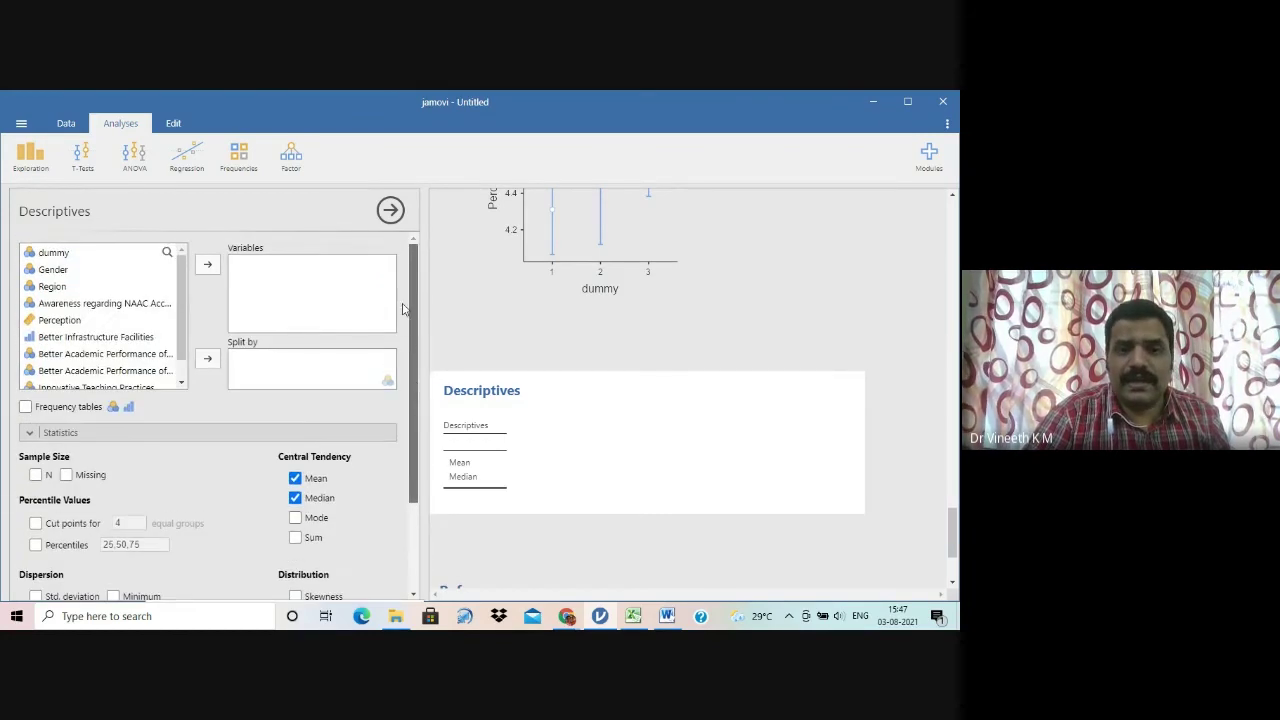
click(134, 337)
click(207, 264)
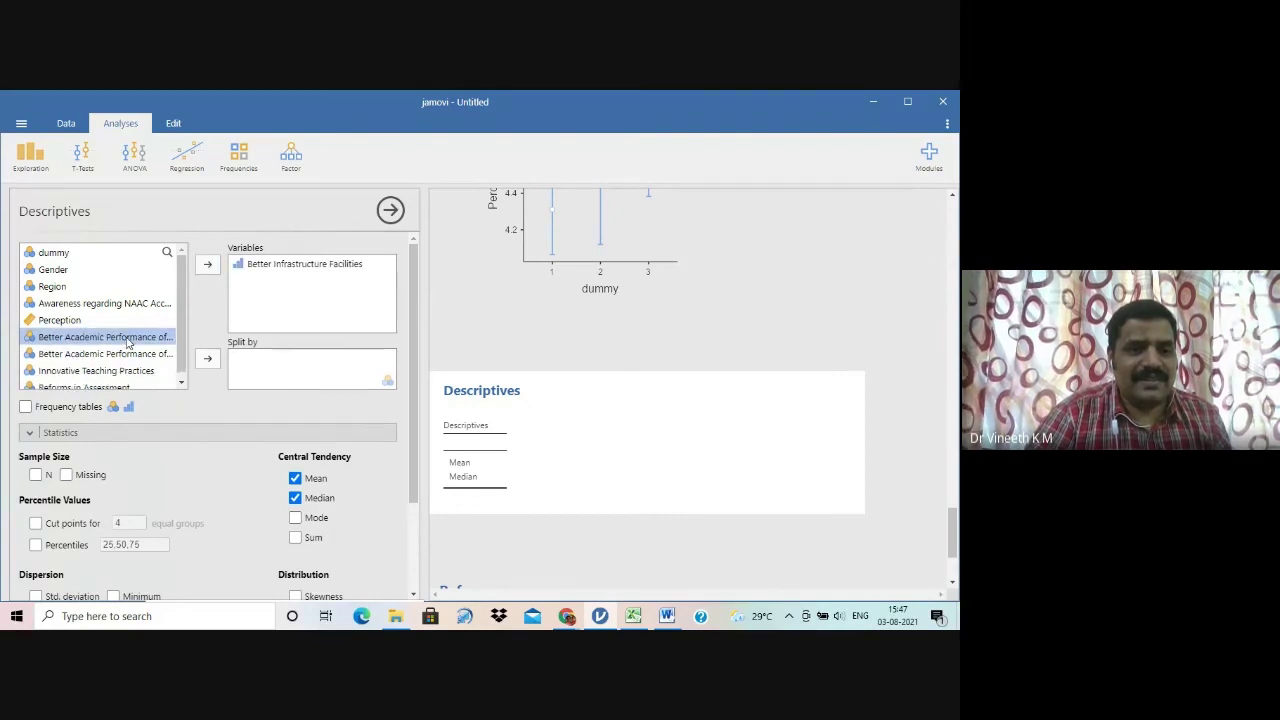
click(207, 264)
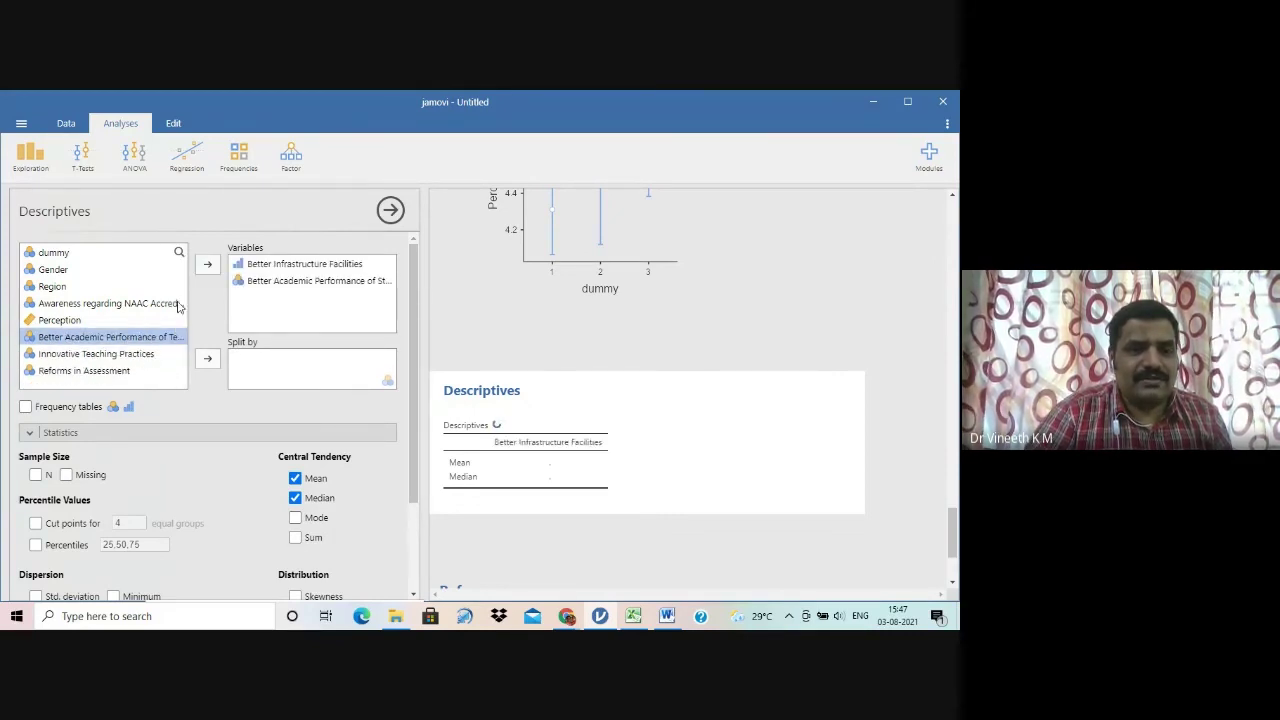
click(207, 264)
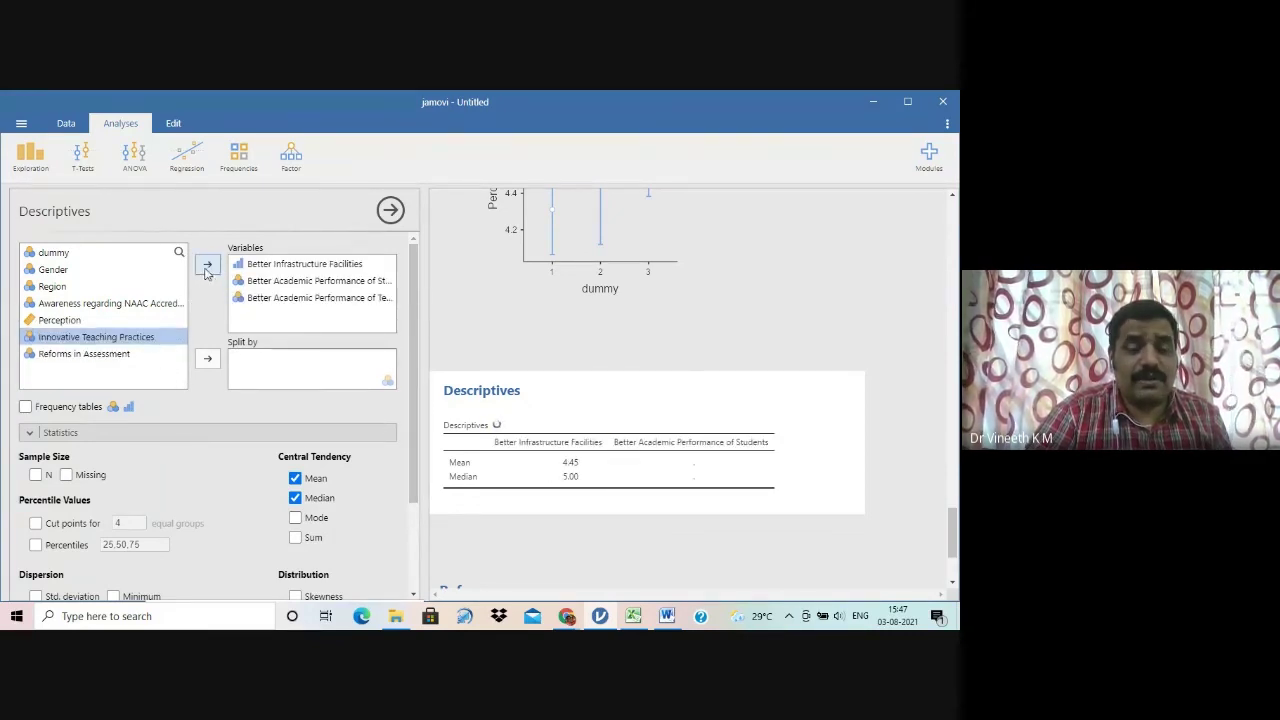
click(207, 268)
click(205, 268)
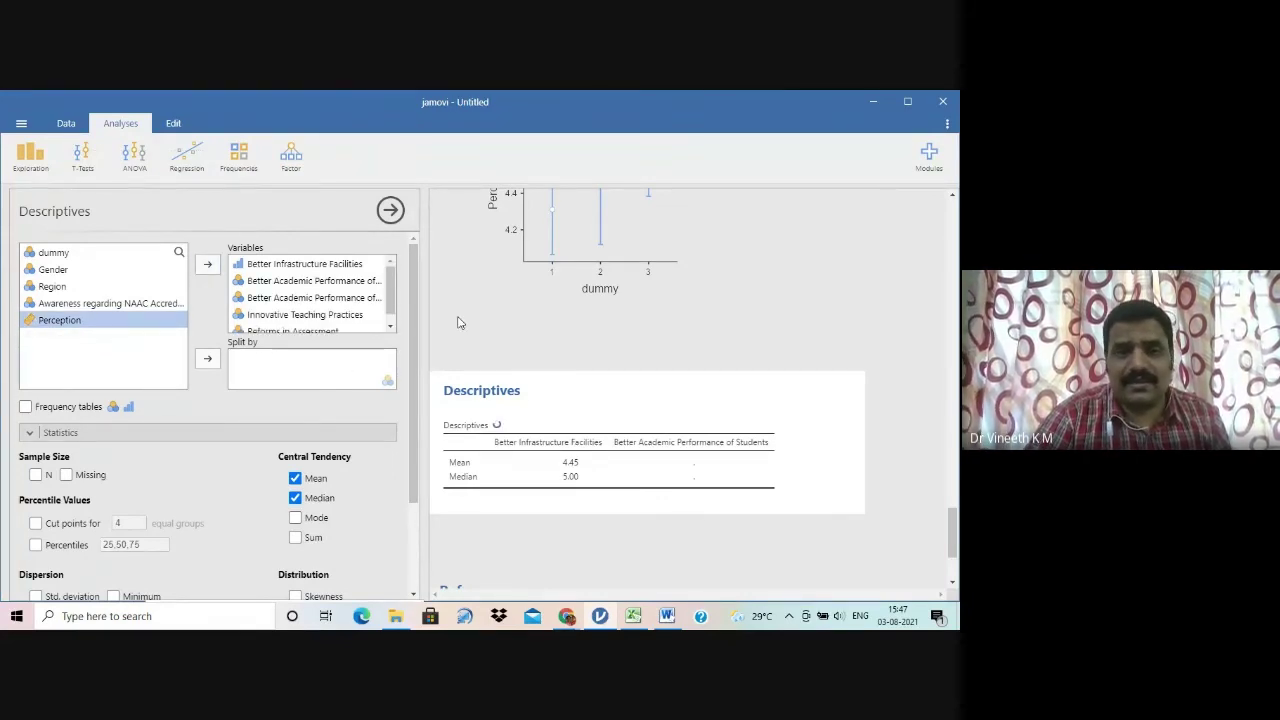
scroll(422, 318, down, 1)
scroll(422, 318, up, 1)
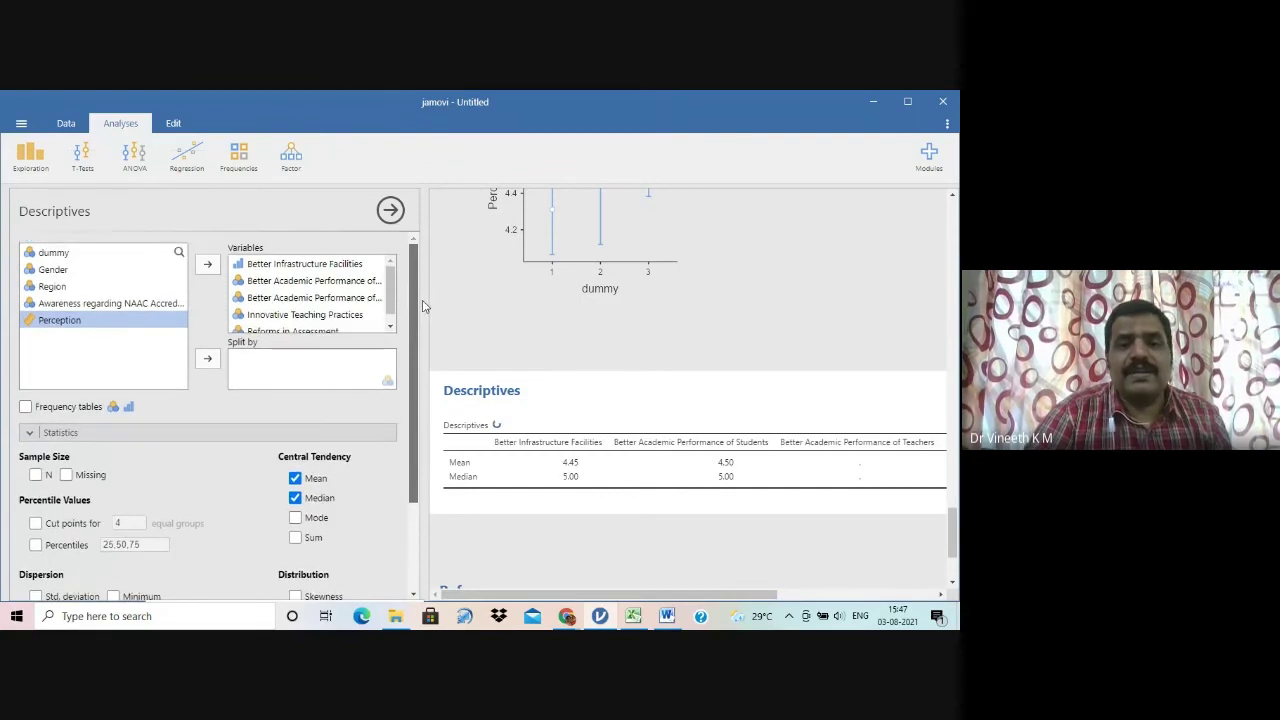
scroll(393, 310, down, 1)
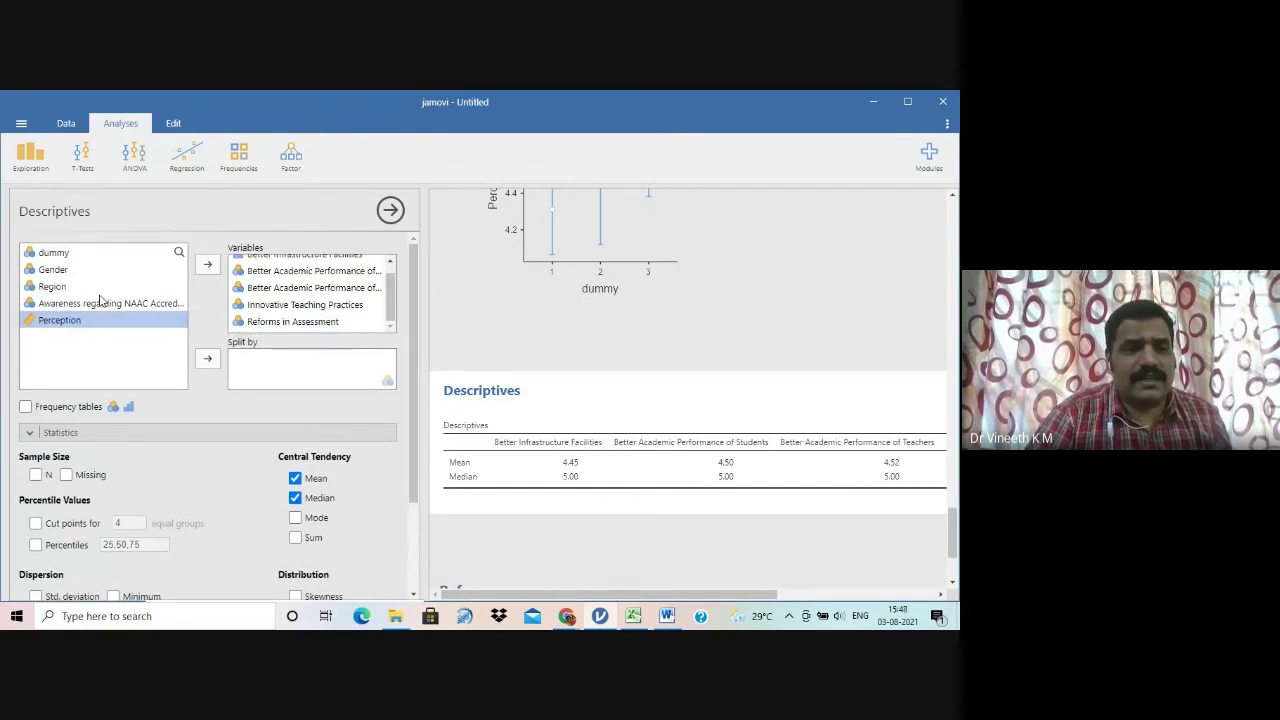
Step: Try splitting the descriptives by Gender to compare the groups, and remove the split again
click(69, 275)
click(204, 358)
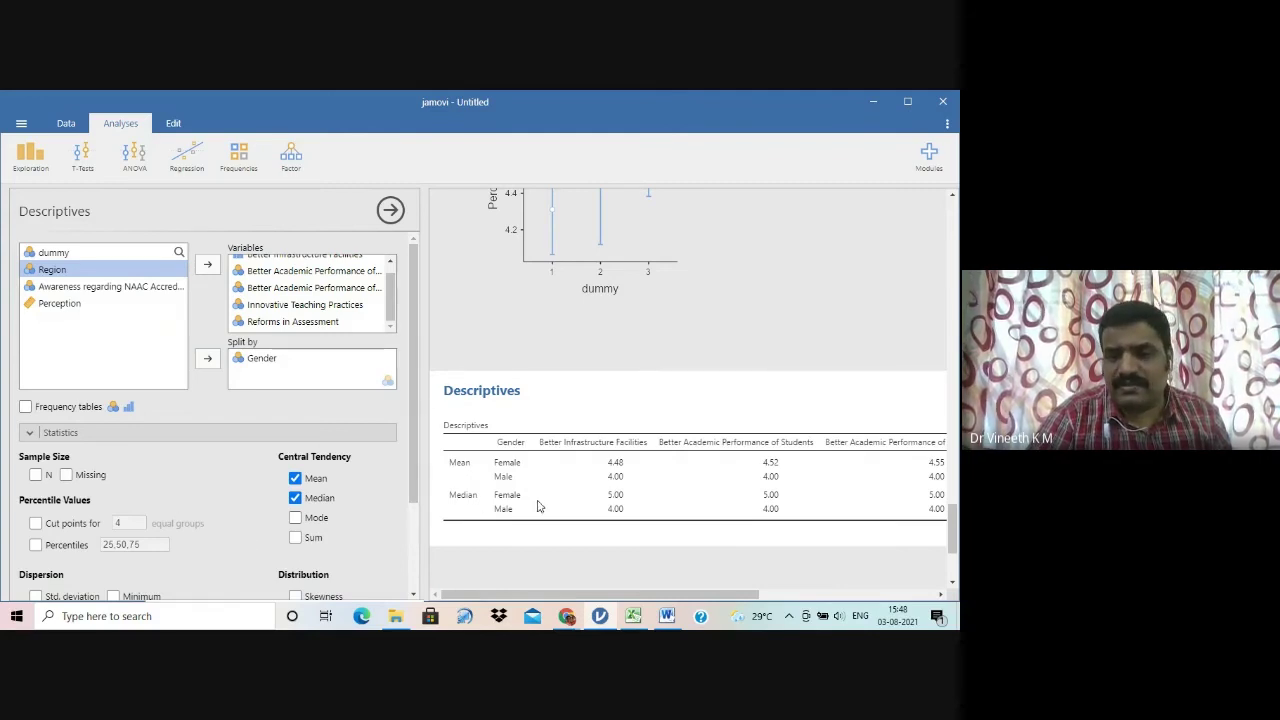
mouse_move(522, 595)
mouse_down()
mouse_move(581, 596)
mouse_move(511, 597)
mouse_up()
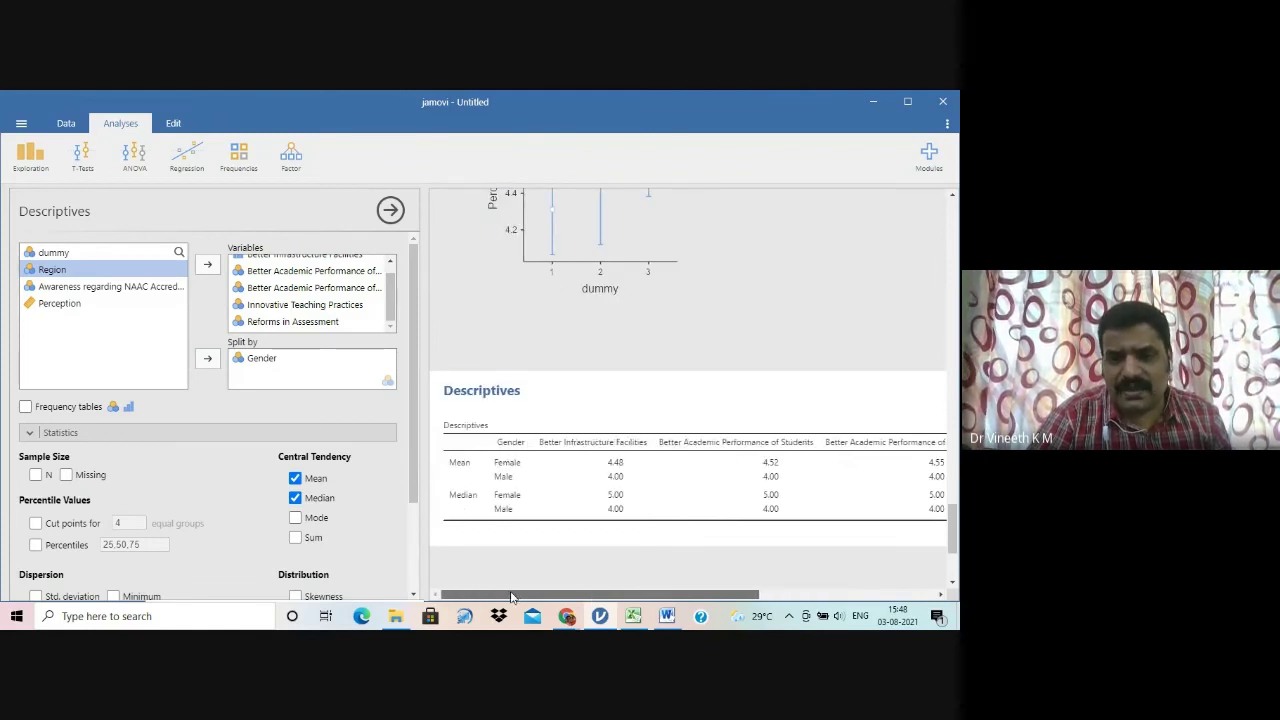
click(268, 365)
click(207, 358)
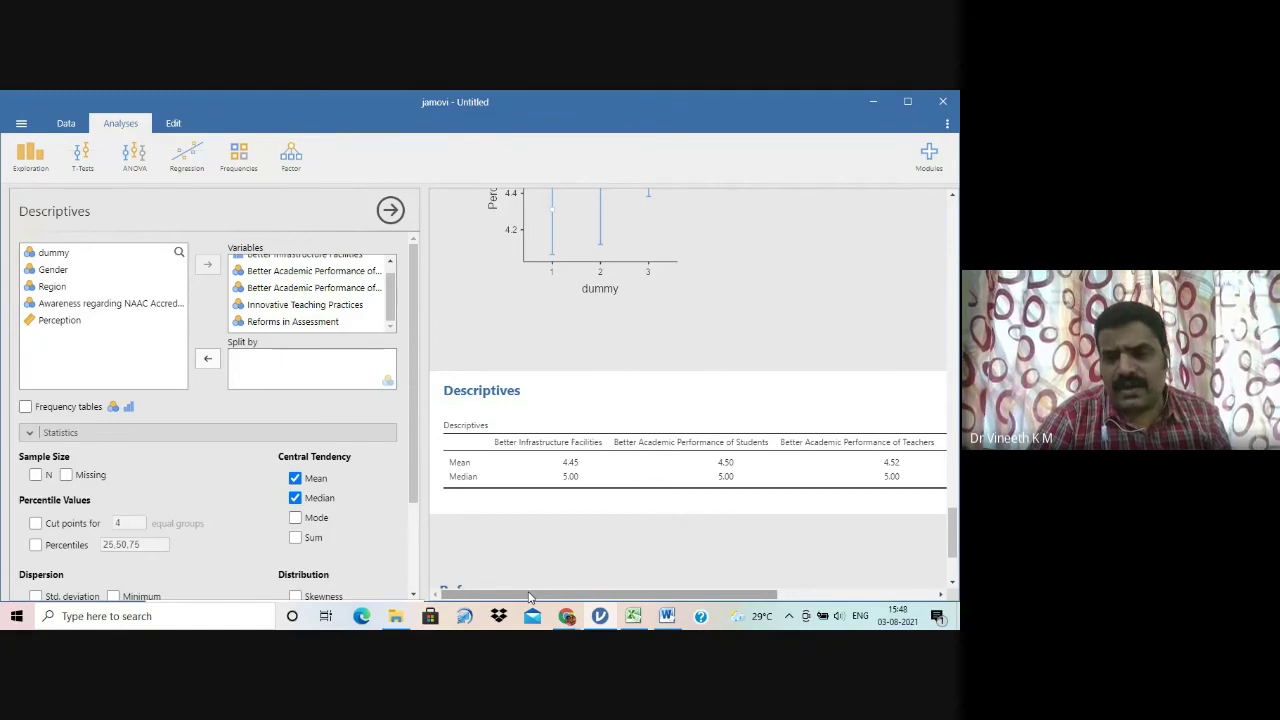
Step: Review the Descriptives table across all five items, copy it, and paste it below Table 12 in the Word document
drag(545, 597, 713, 607)
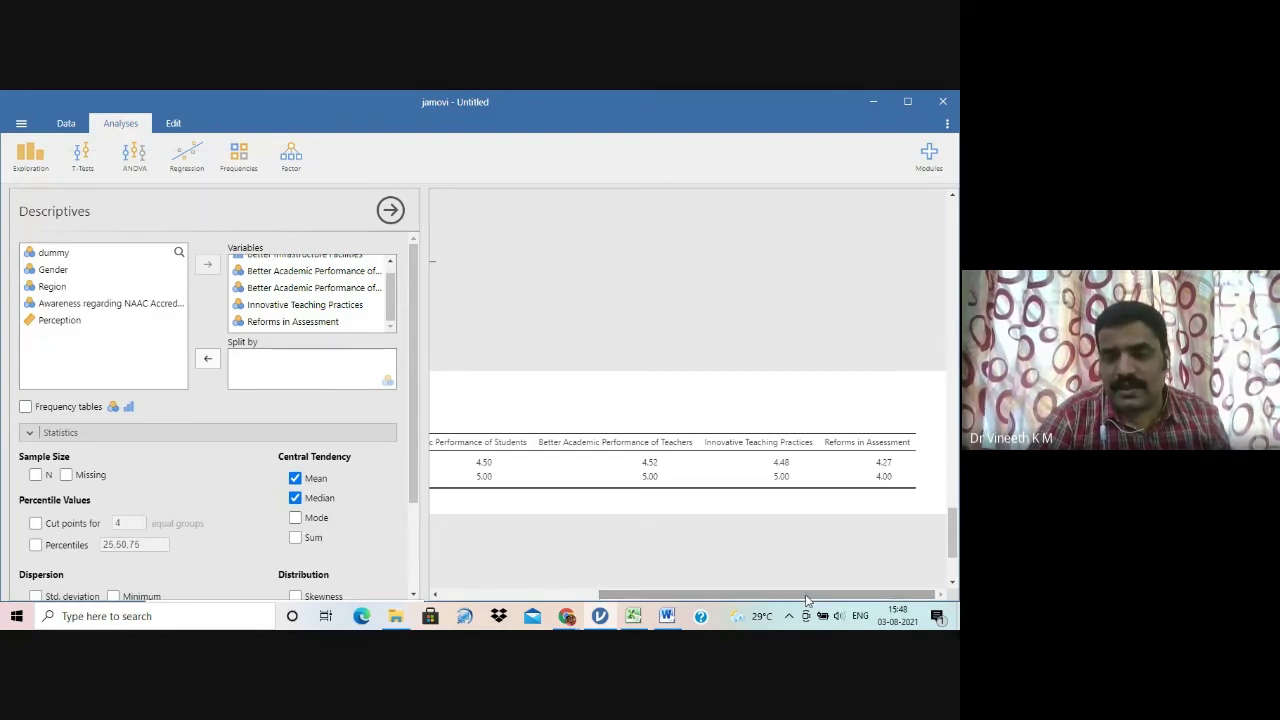
mouse_move(808, 600)
mouse_down()
mouse_move(648, 591)
mouse_move(800, 601)
mouse_up()
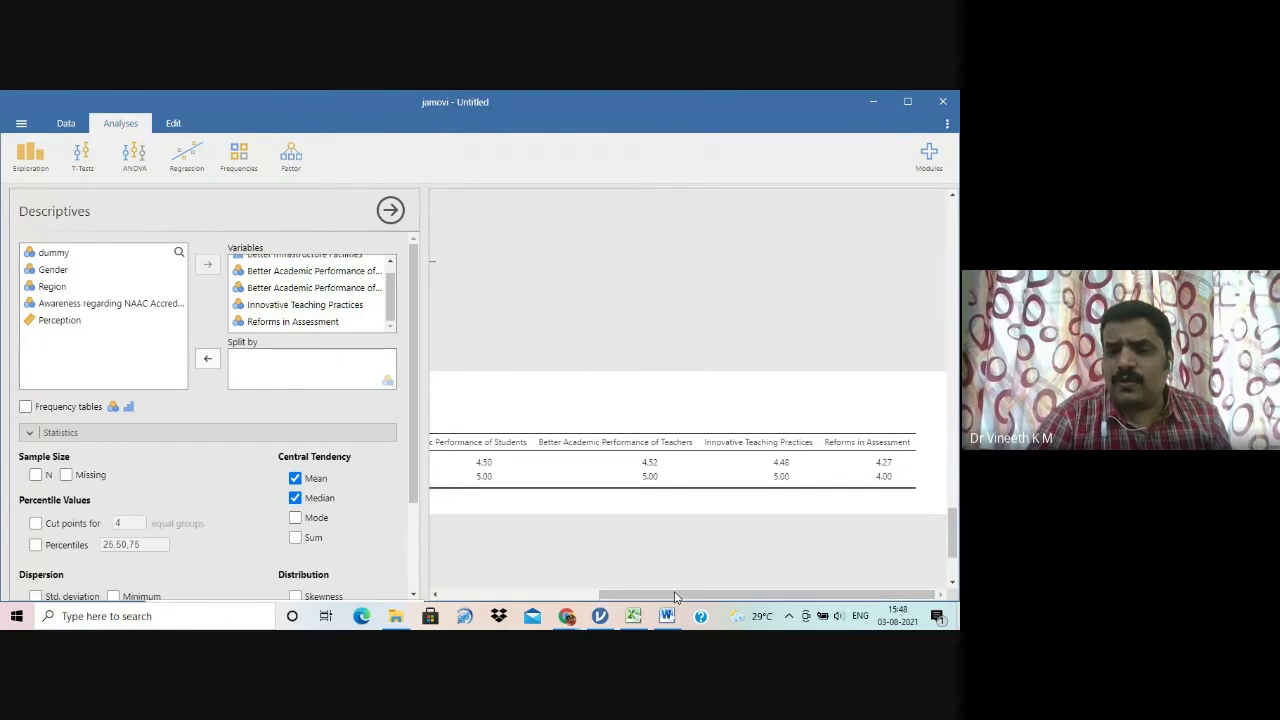
drag(643, 595, 498, 581)
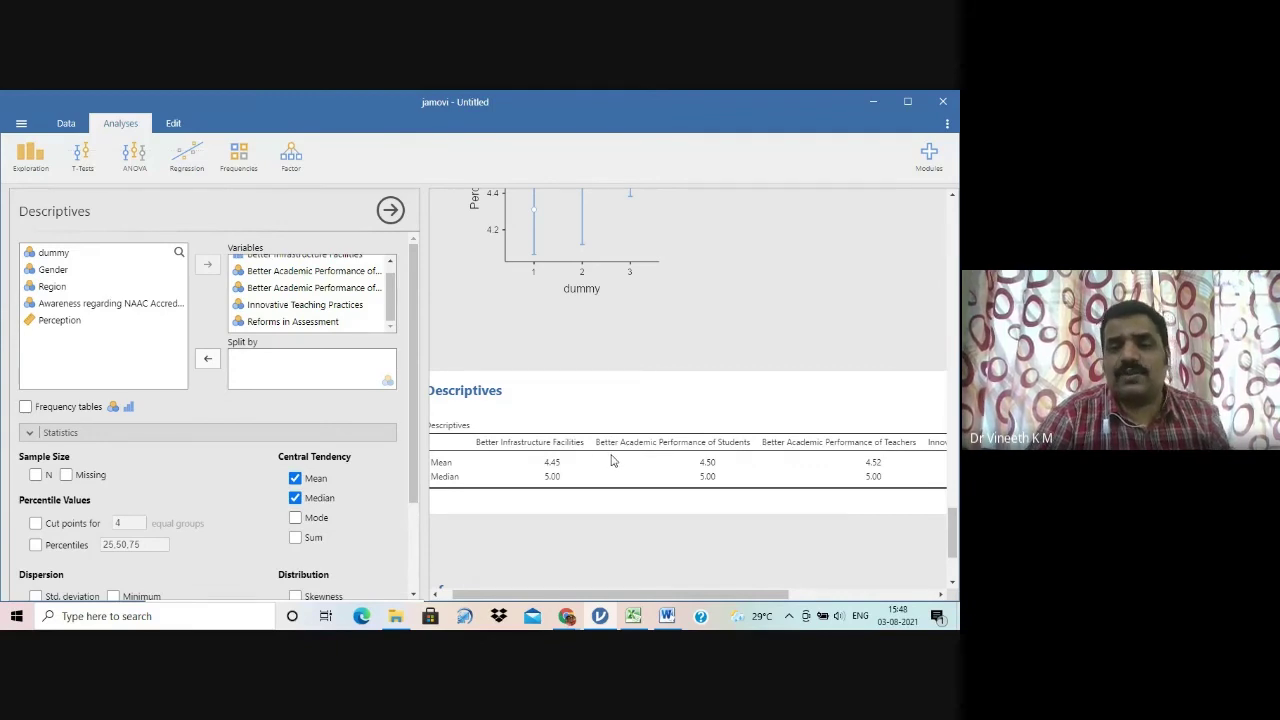
drag(686, 596, 745, 598)
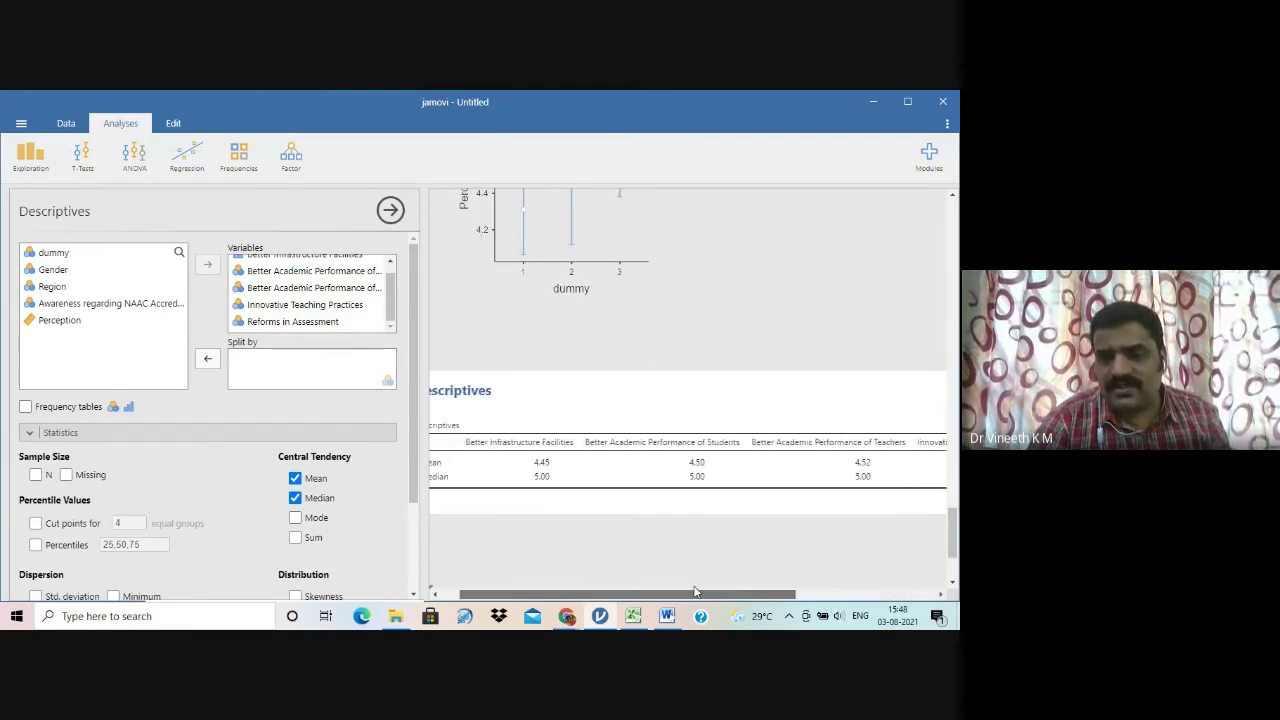
right_click(670, 452)
click(700, 449)
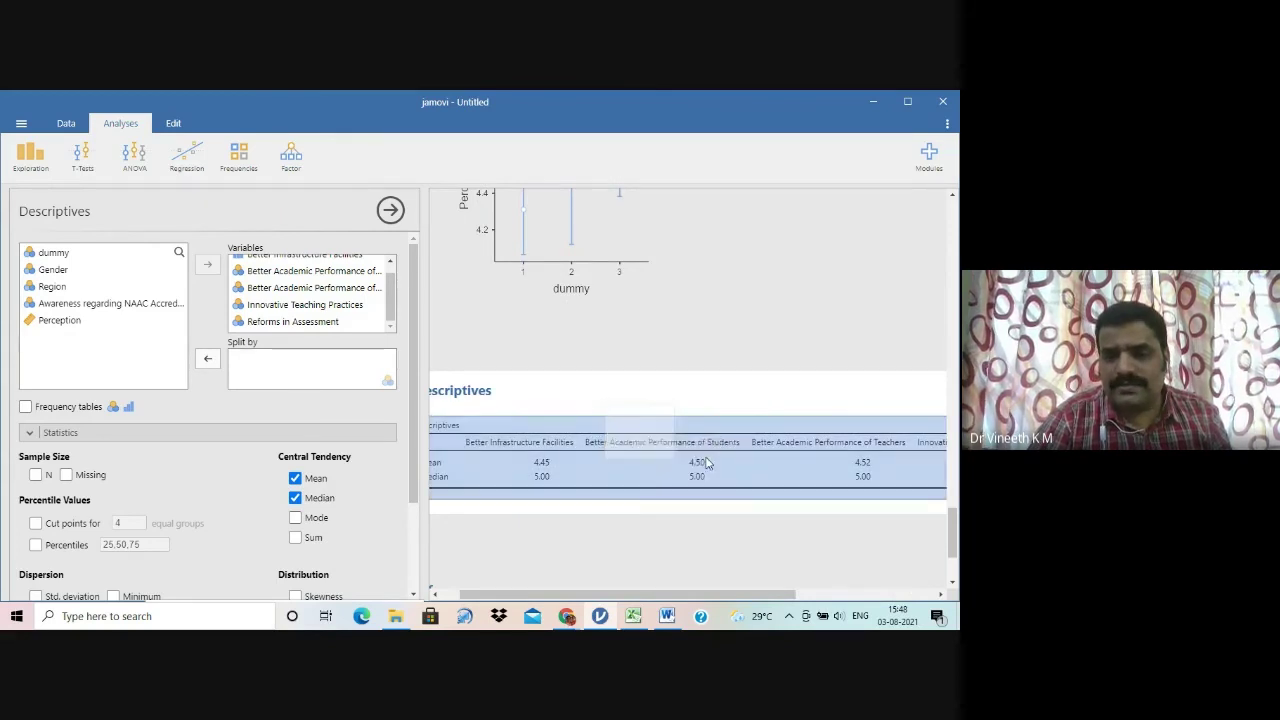
click(668, 616)
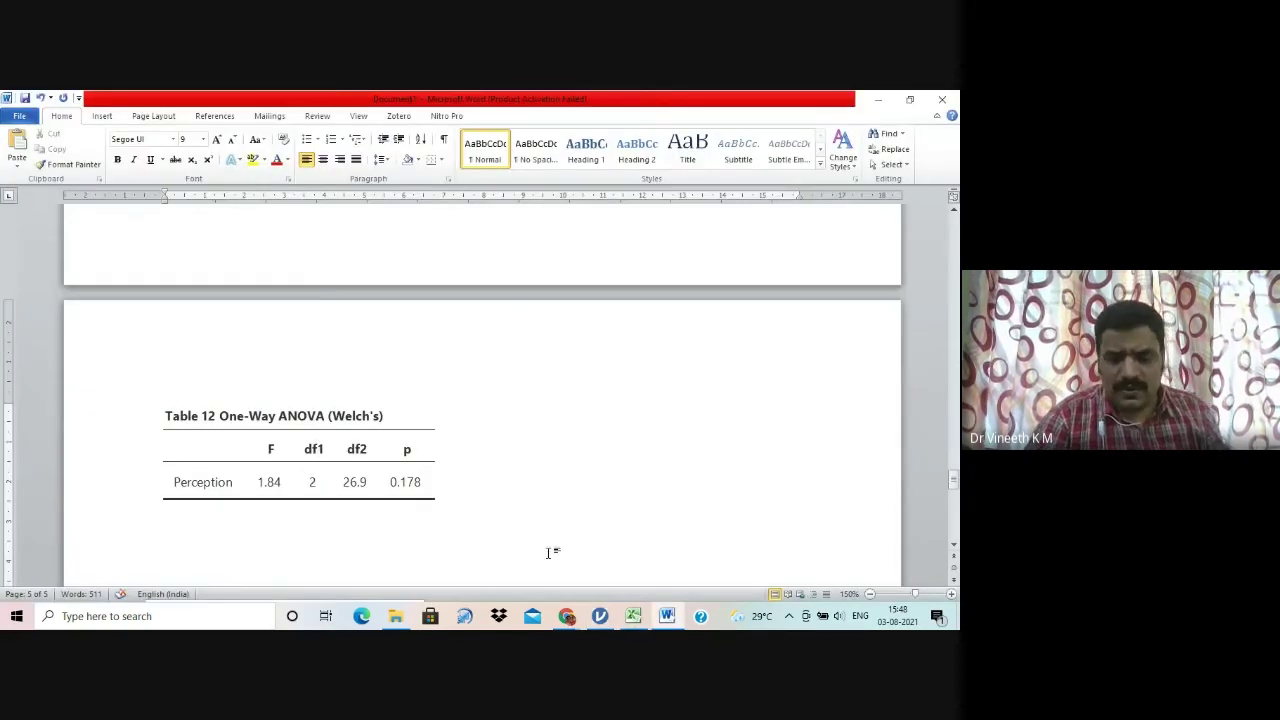
scroll(548, 559, down, 1)
key(ctrl+v)
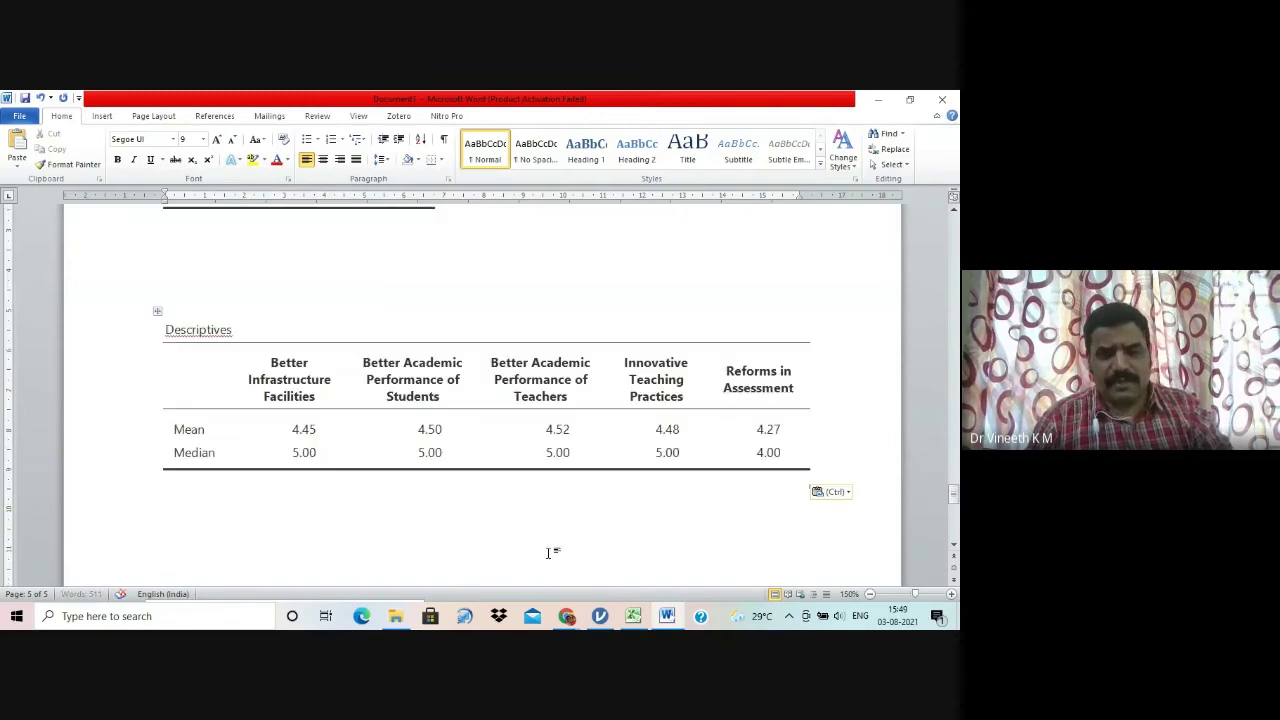